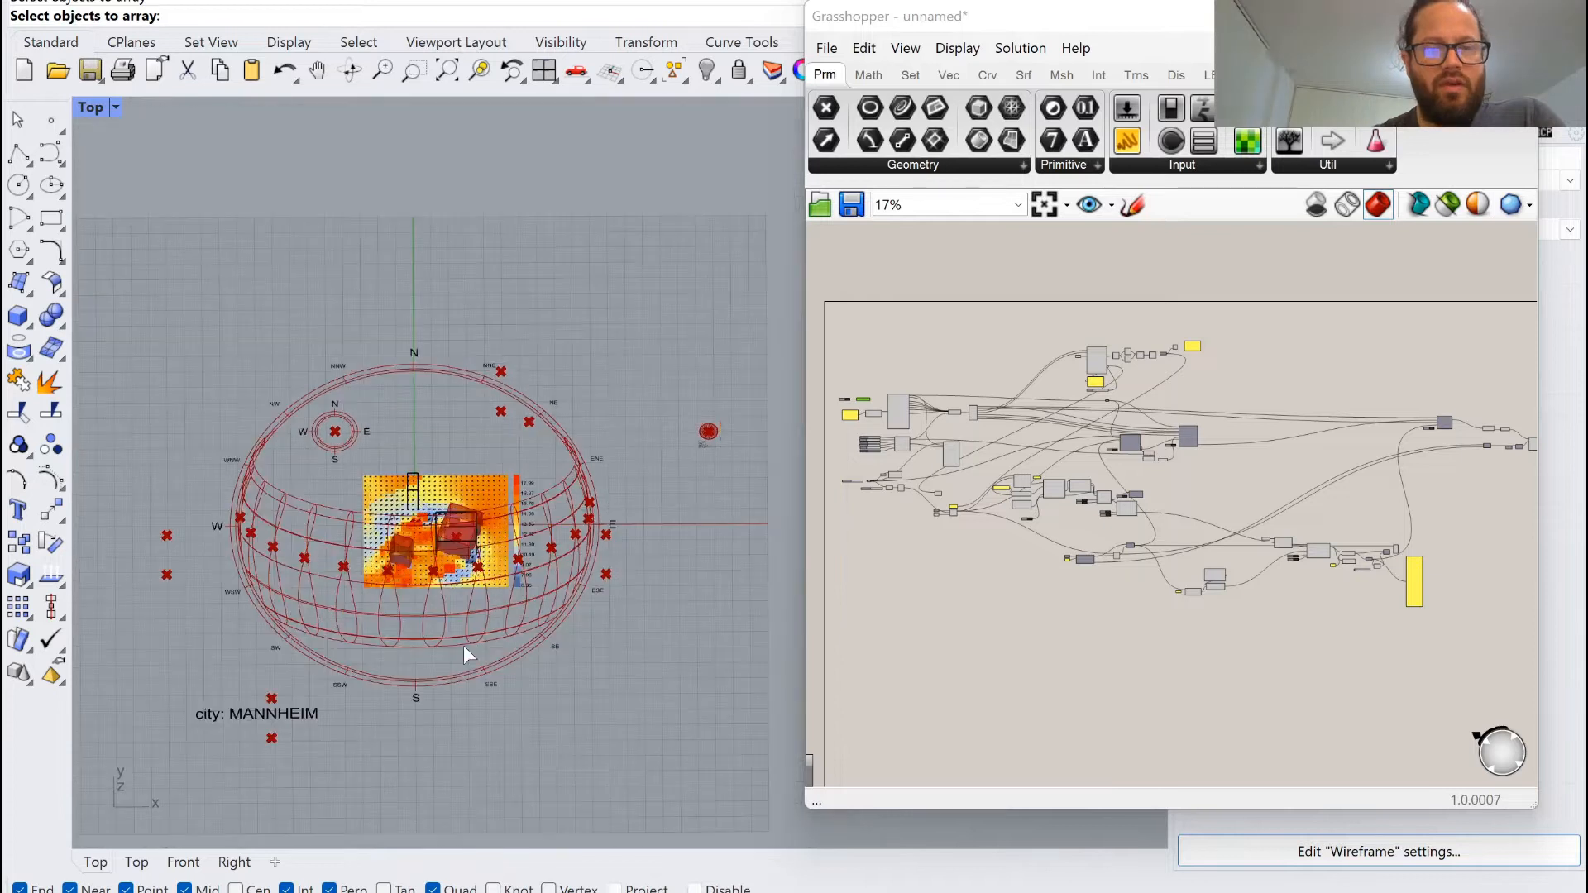
# Examine the coloured analysis grid with its direction arrows and legend around the buildings, from above and at an angle.
pyautogui.scroll(7, 464, 519)
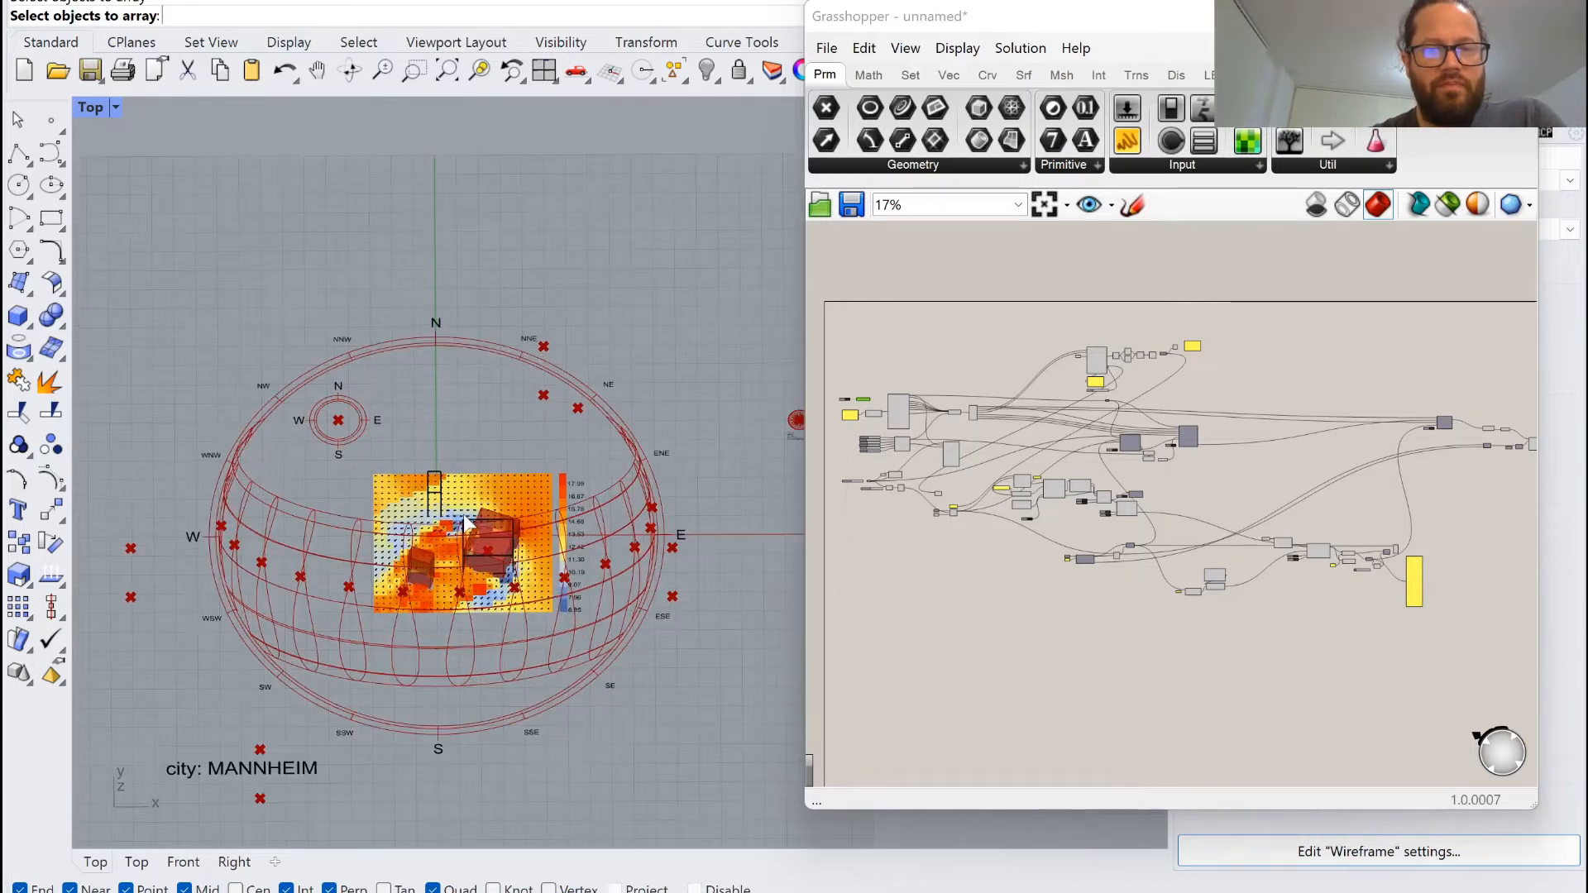
pyautogui.moveTo(468, 529); pyautogui.dragTo(499, 651, button='right')
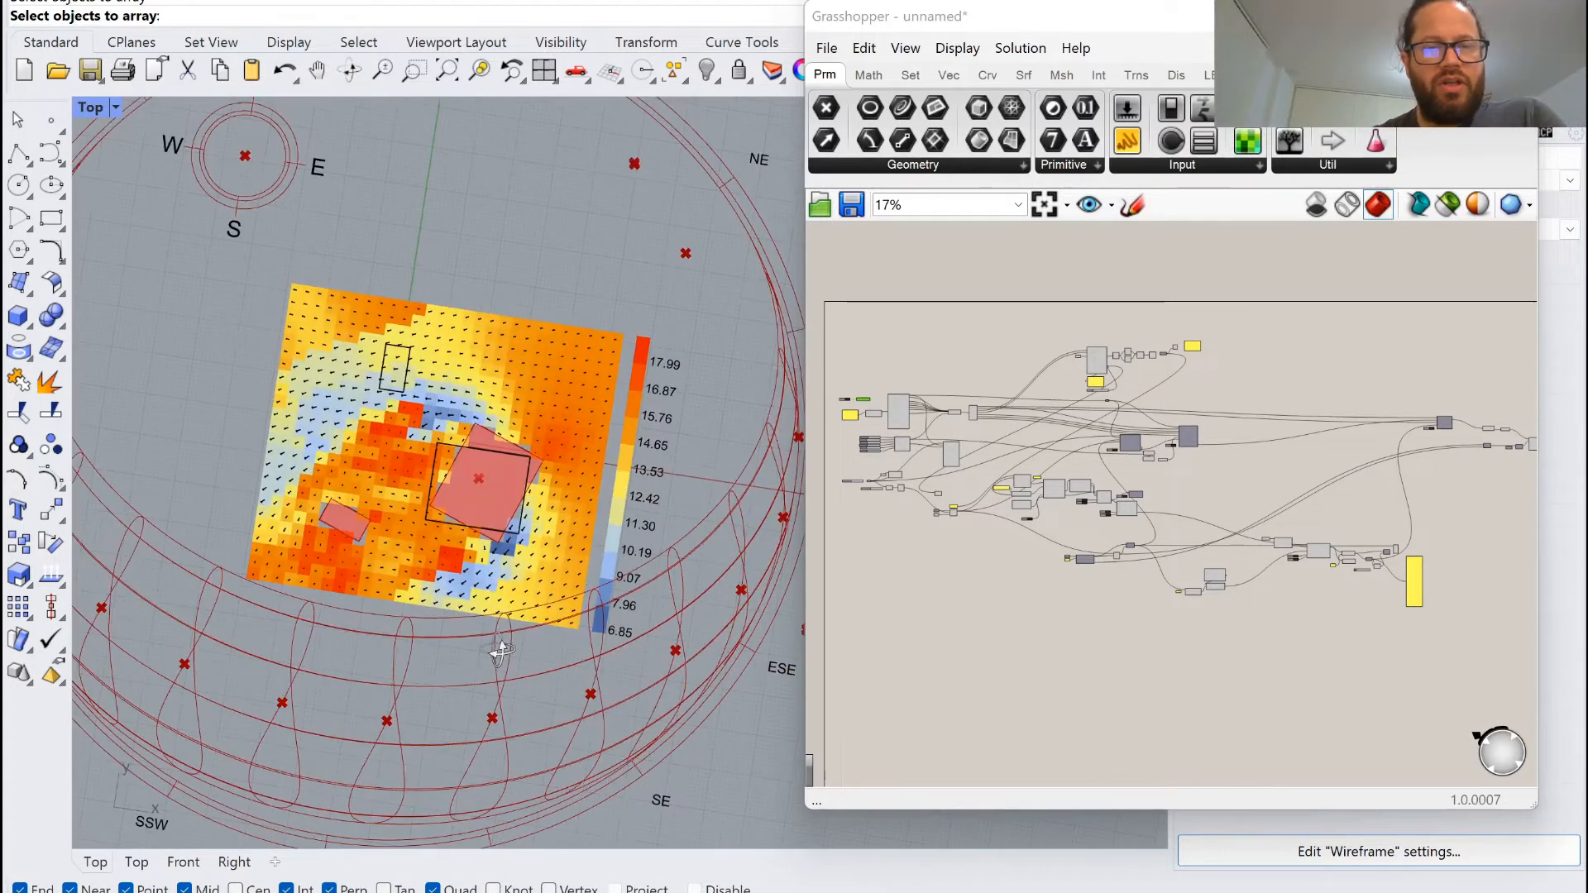
pyautogui.scroll(5, 440, 469)
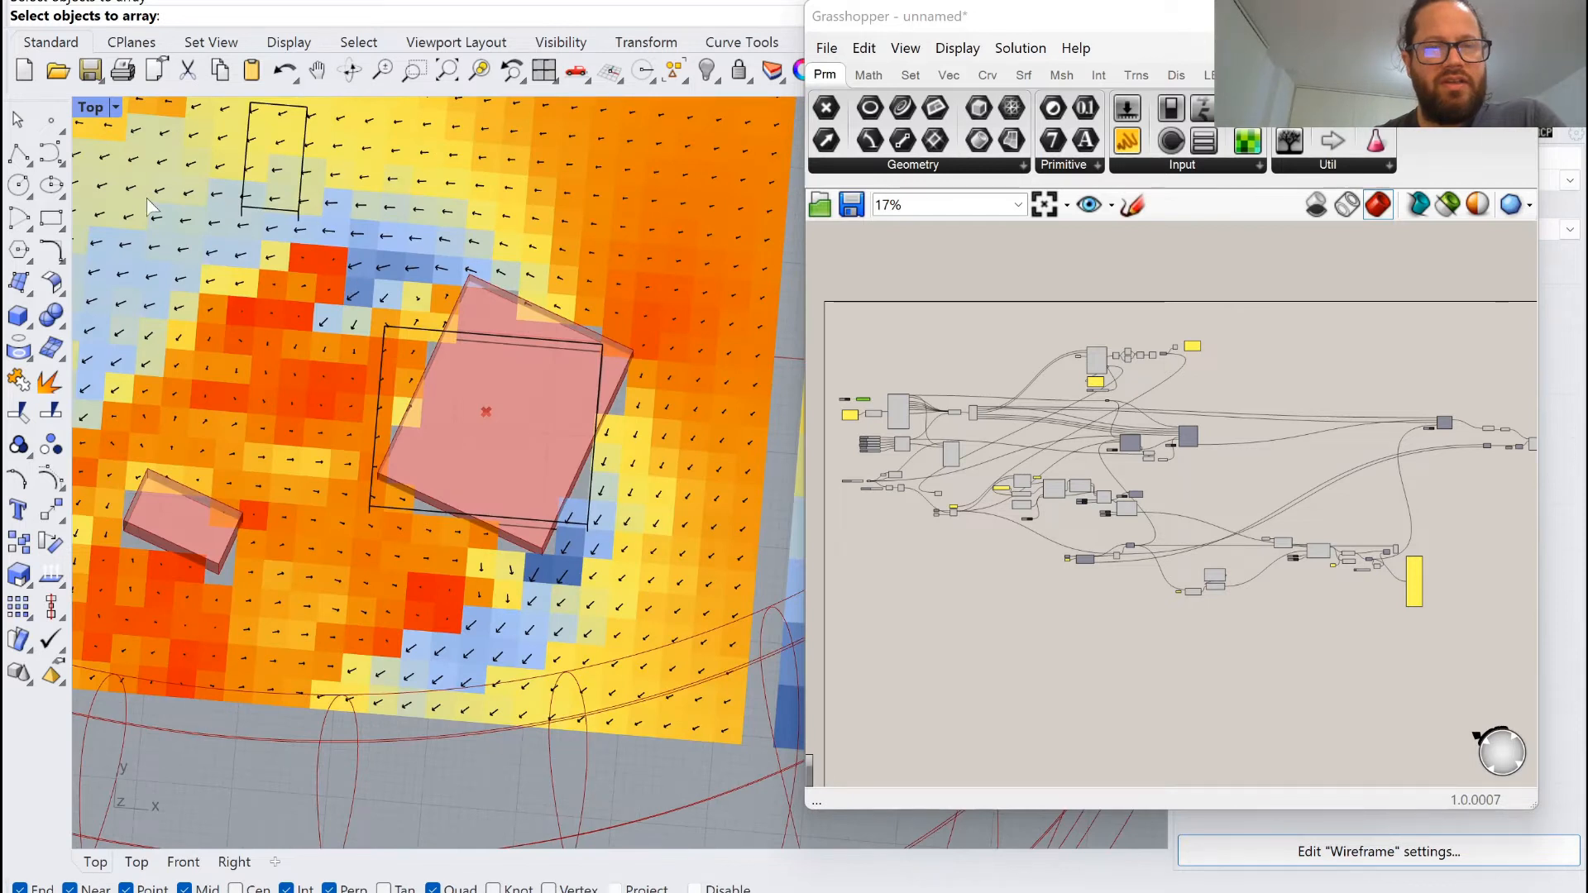
pyautogui.scroll(-8, 329, 323)
pyautogui.moveTo(308, 470); pyautogui.dragTo(293, 420, button='right')
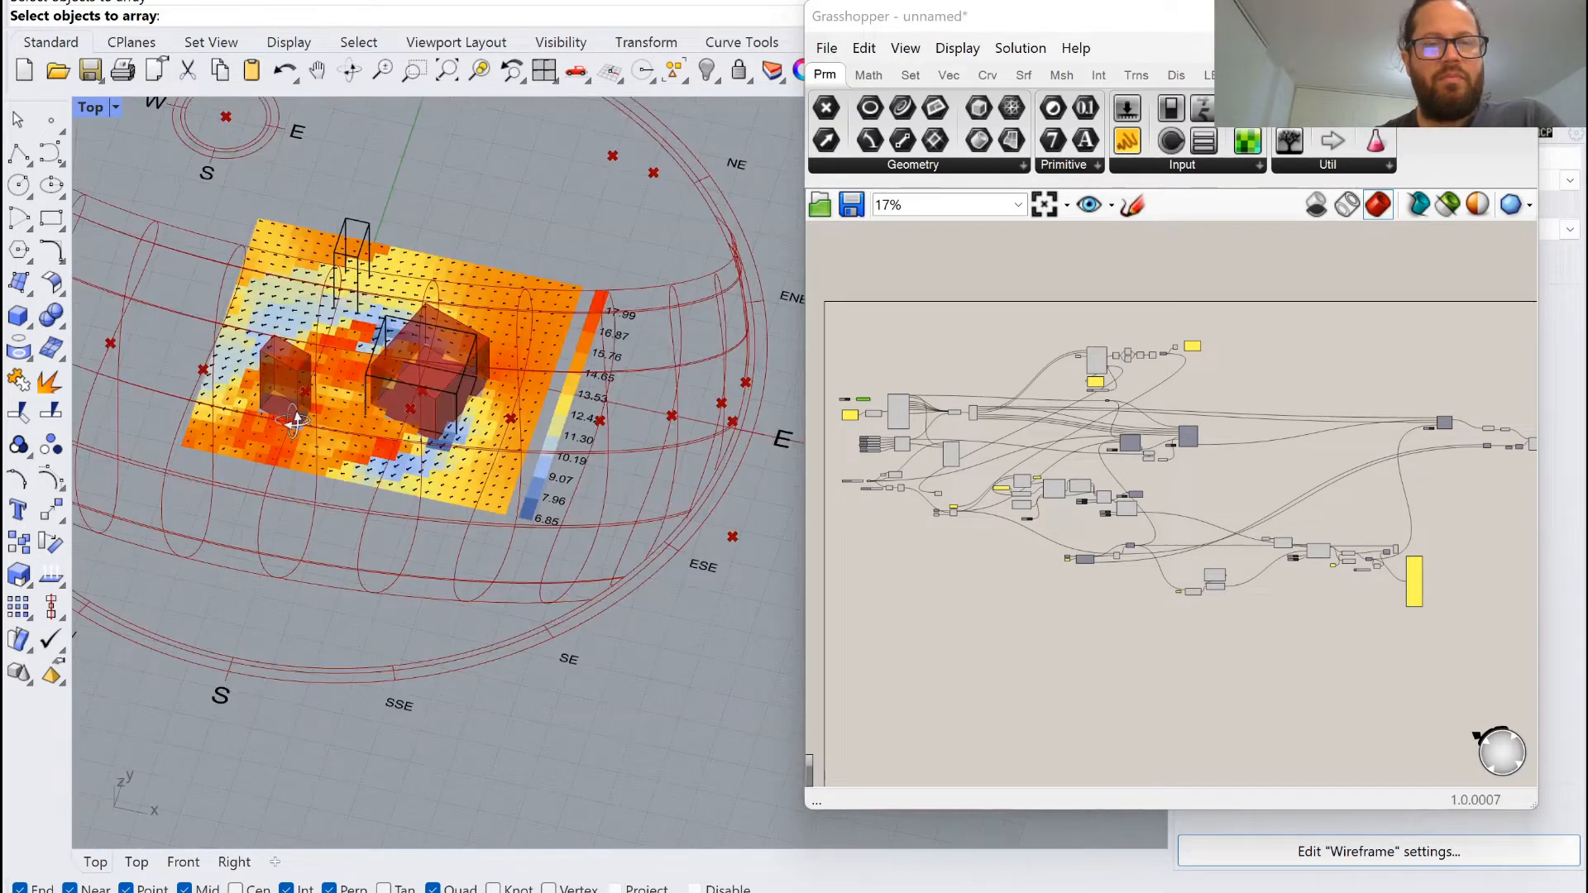
pyautogui.moveTo(295, 422); pyautogui.dragTo(296, 421)
pyautogui.scroll(-5, 329, 490)
pyautogui.moveTo(295, 421); pyautogui.dragTo(359, 425, button='right')
pyautogui.scroll(7, 366, 412)
pyautogui.scroll(3, 359, 425)
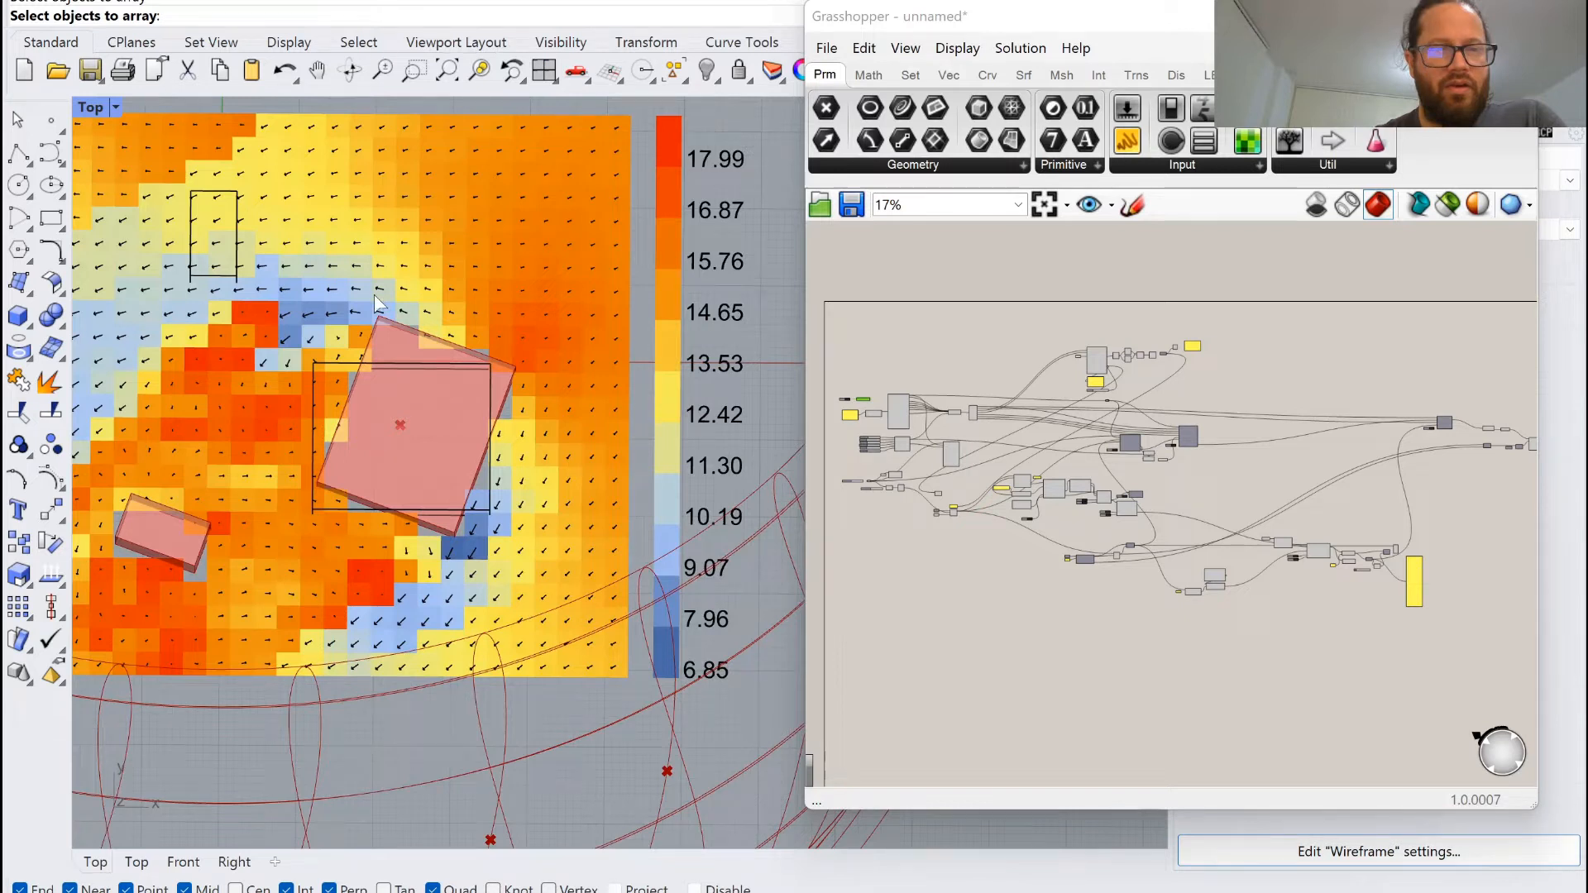
pyautogui.scroll(-2, 339, 470)
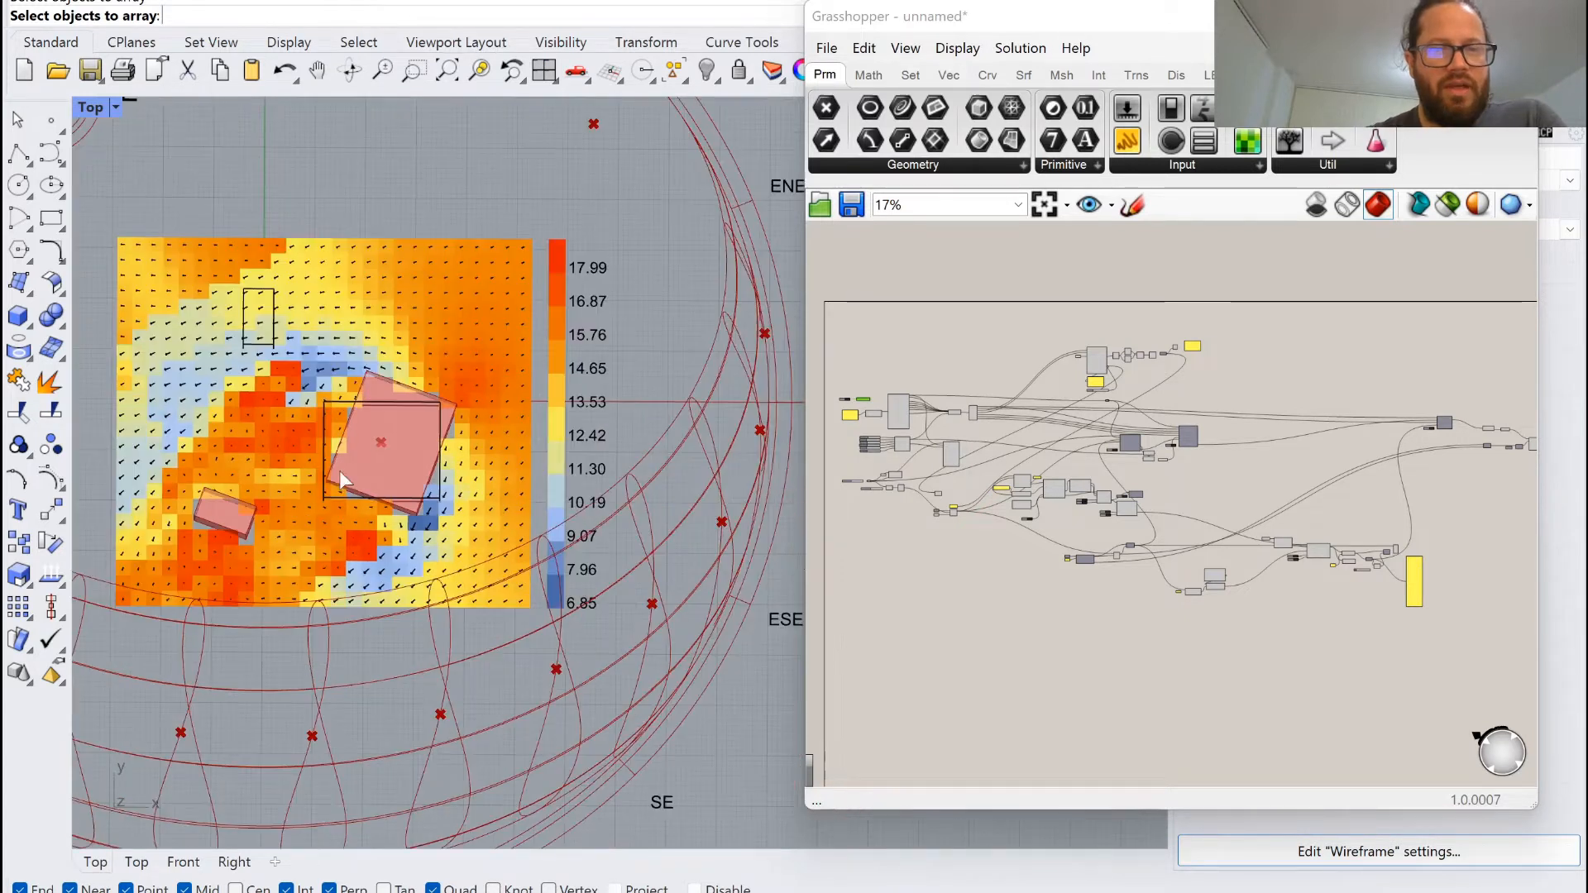
pyautogui.moveTo(320, 473); pyautogui.dragTo(286, 388, button='right')
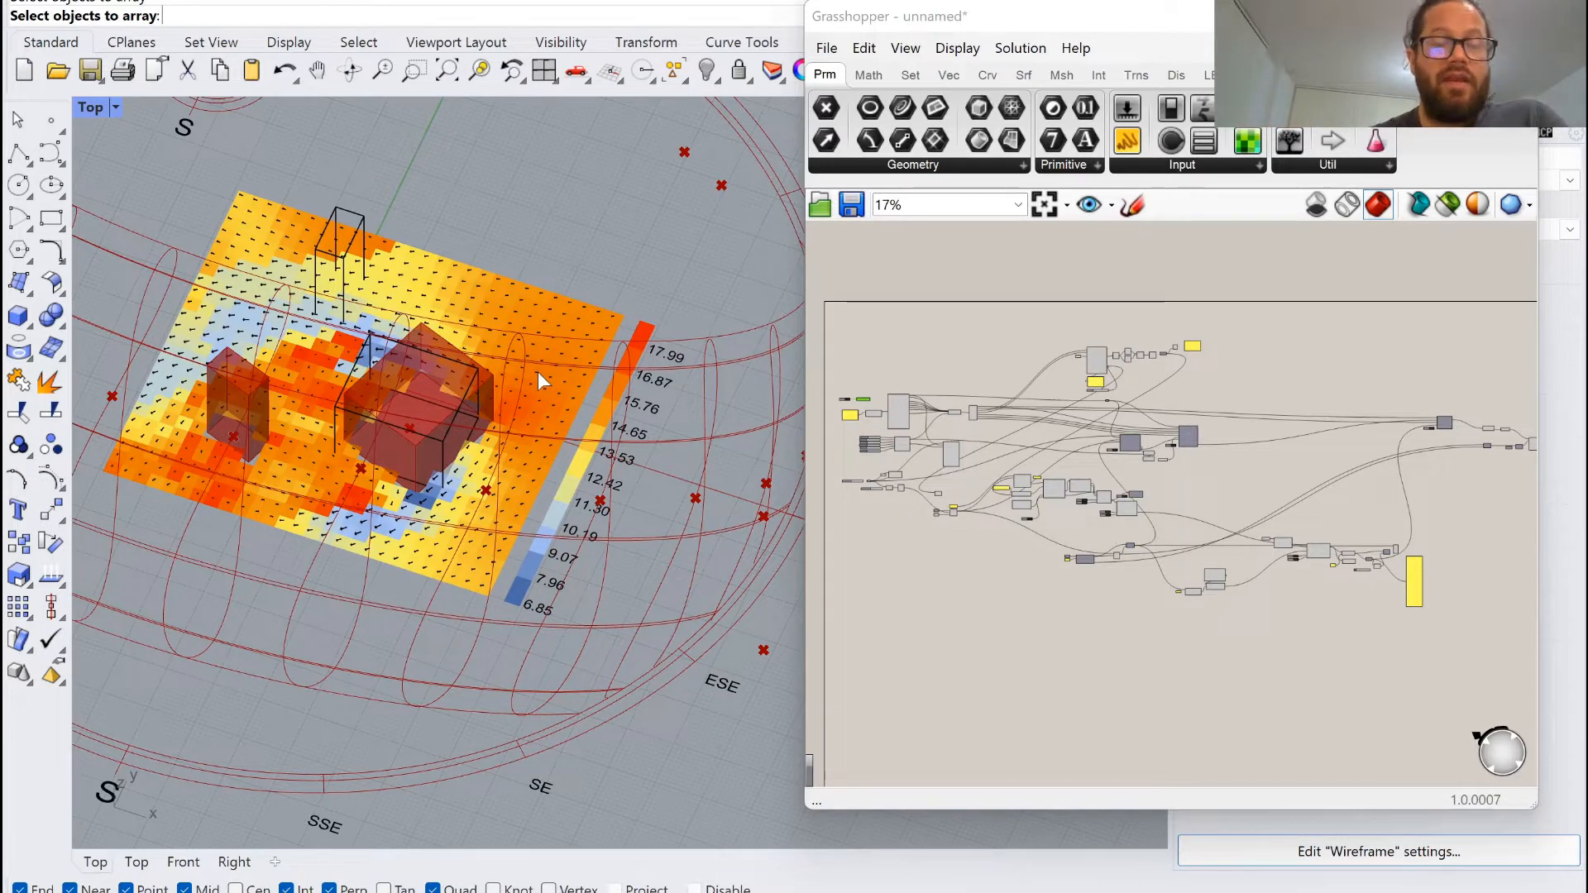
pyautogui.moveTo(538, 374); pyautogui.dragTo(403, 455, button='right')
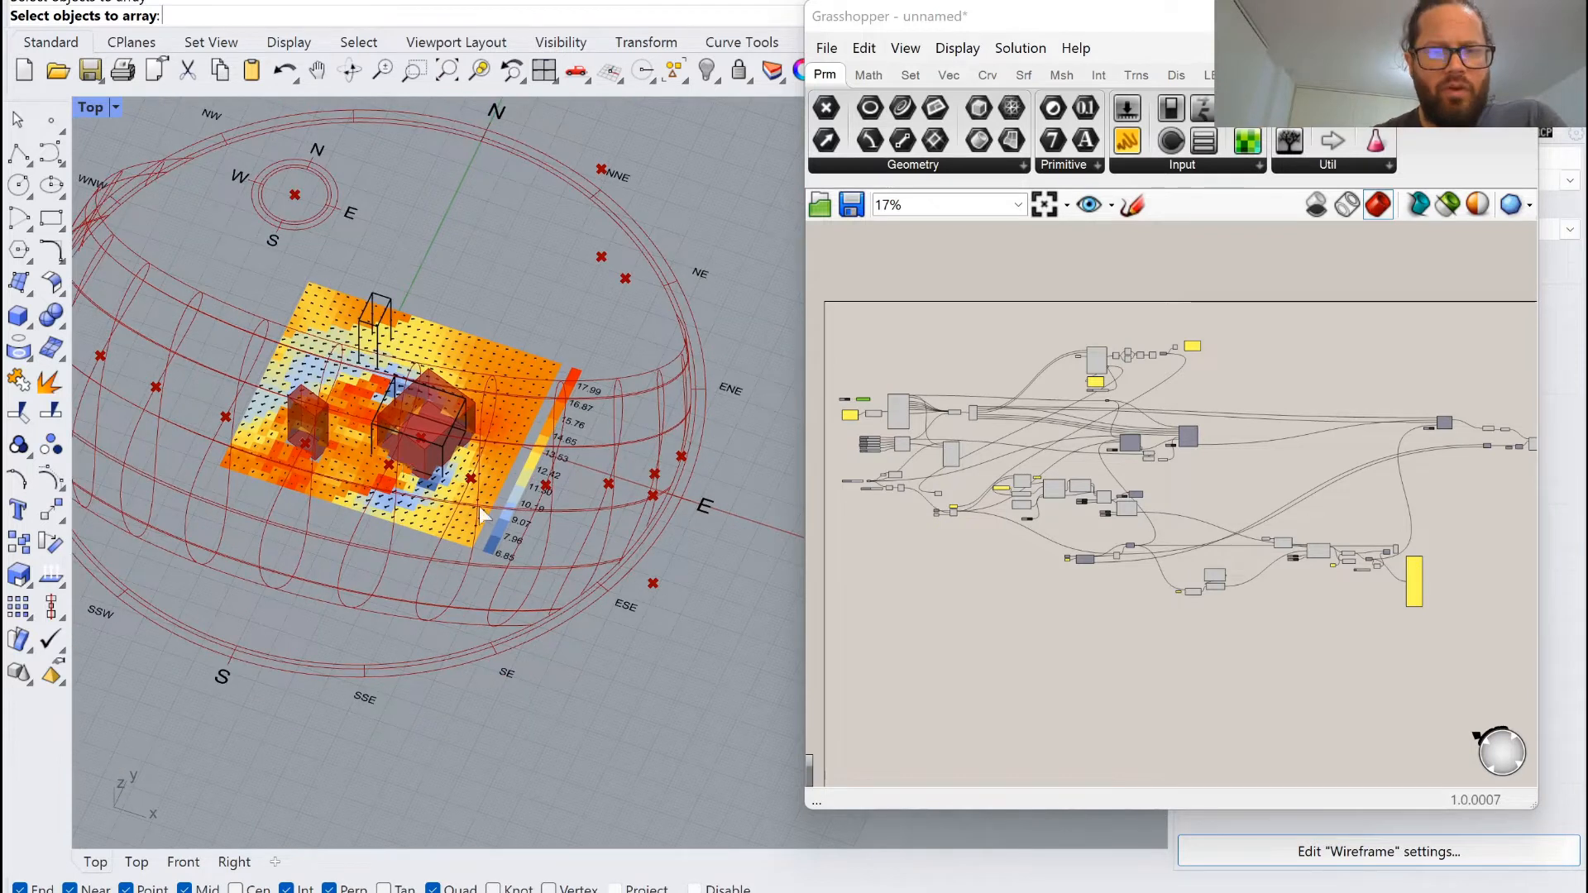
pyautogui.moveTo(482, 514); pyautogui.dragTo(347, 473, button='right')
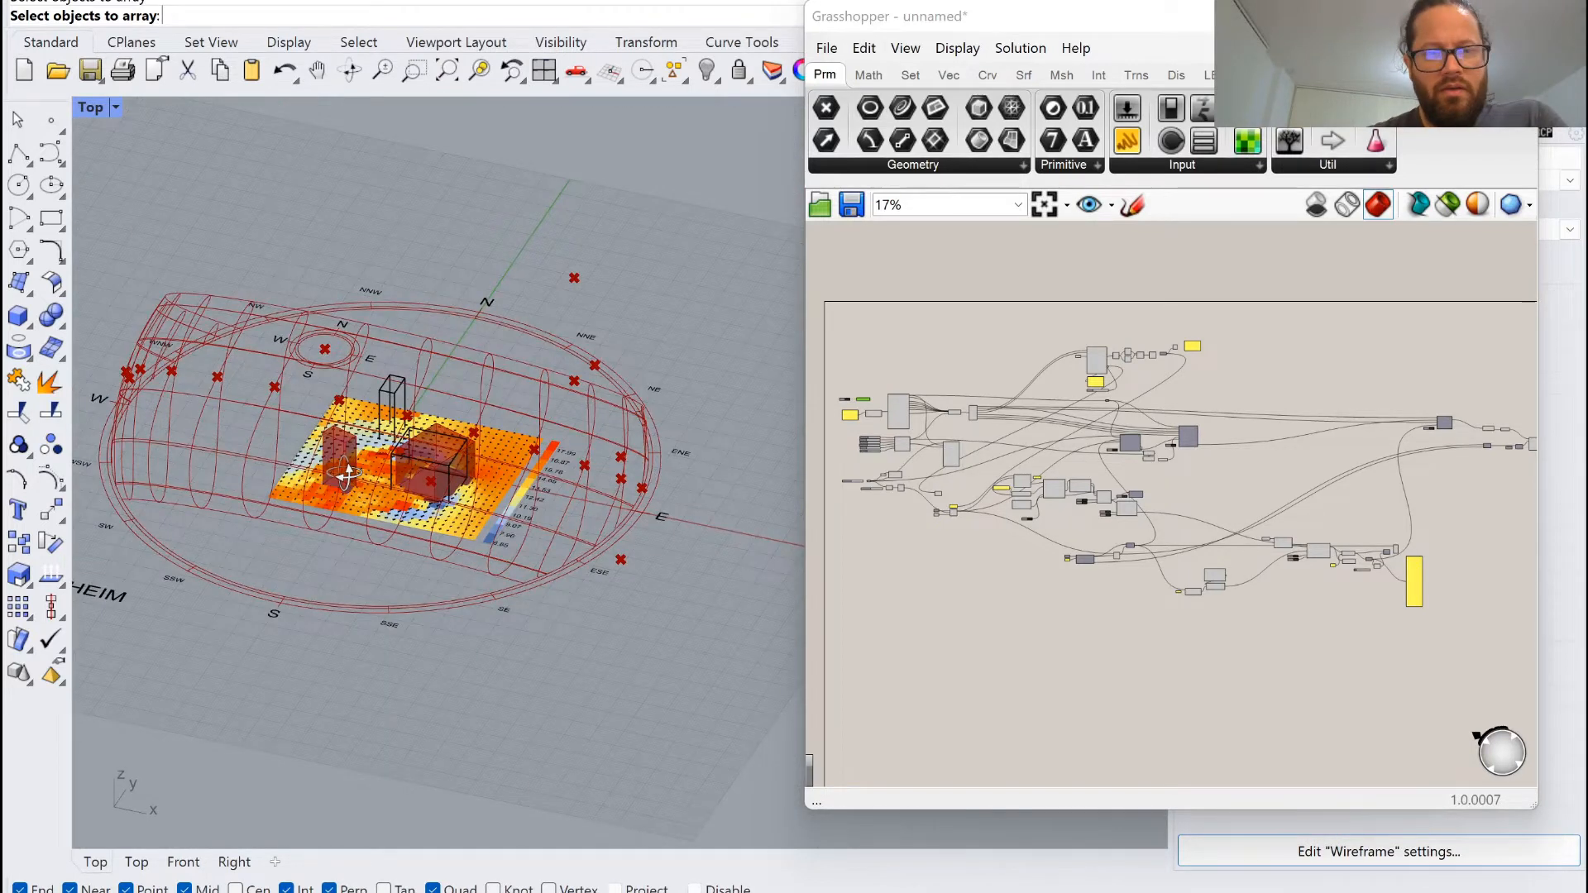
# Inspect how the analysis grid and buildings sit within the sun path and compass, both as an overview and close up.
pyautogui.scroll(5, 667, 493)
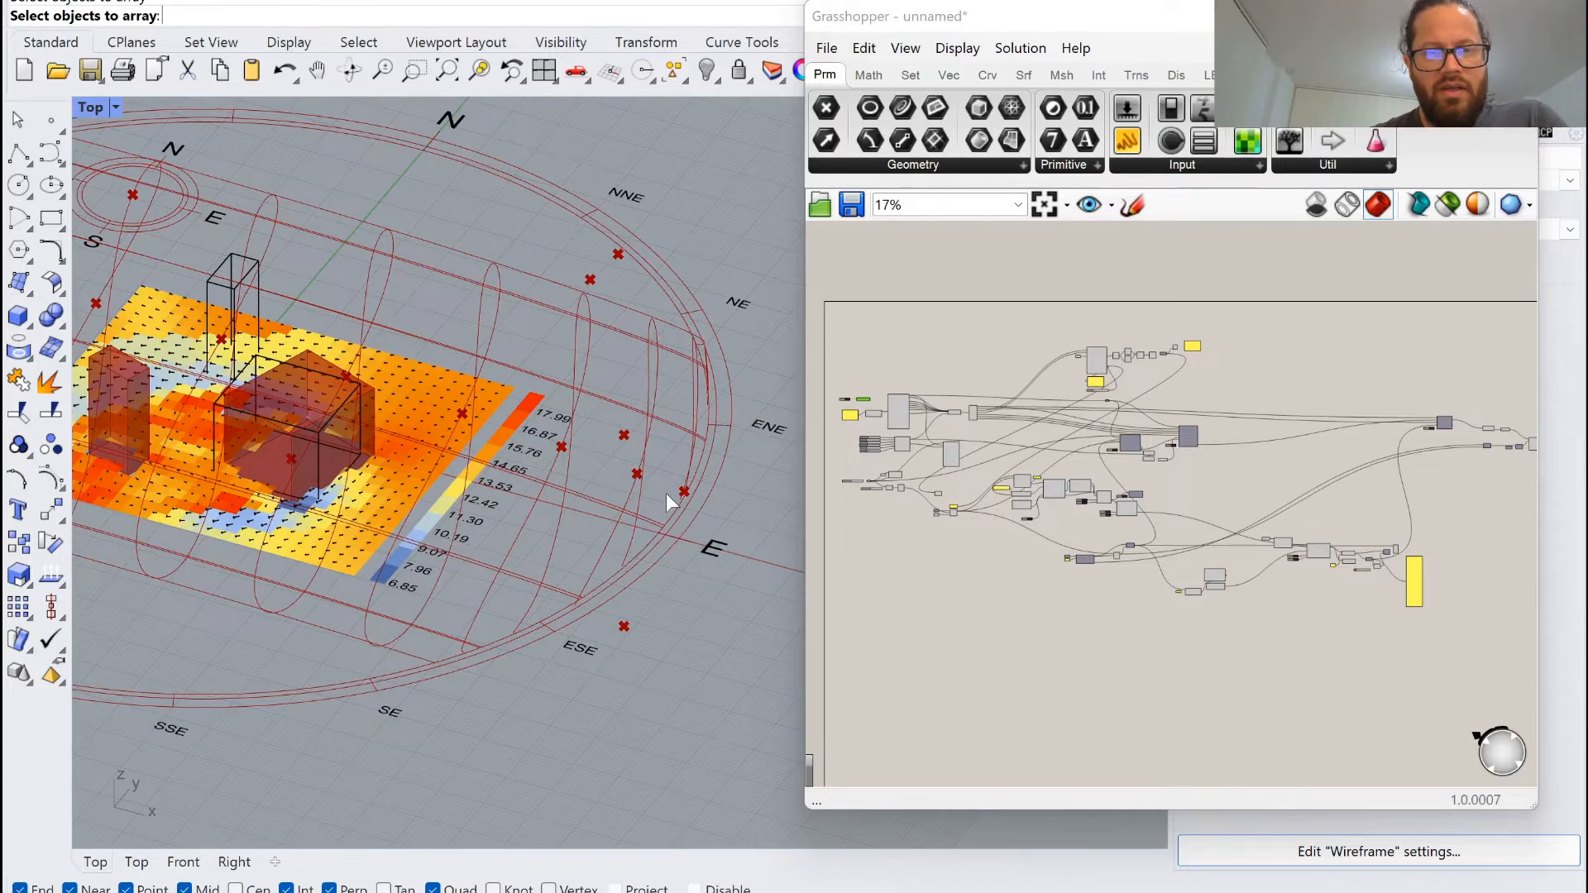
pyautogui.scroll(-6, 666, 493)
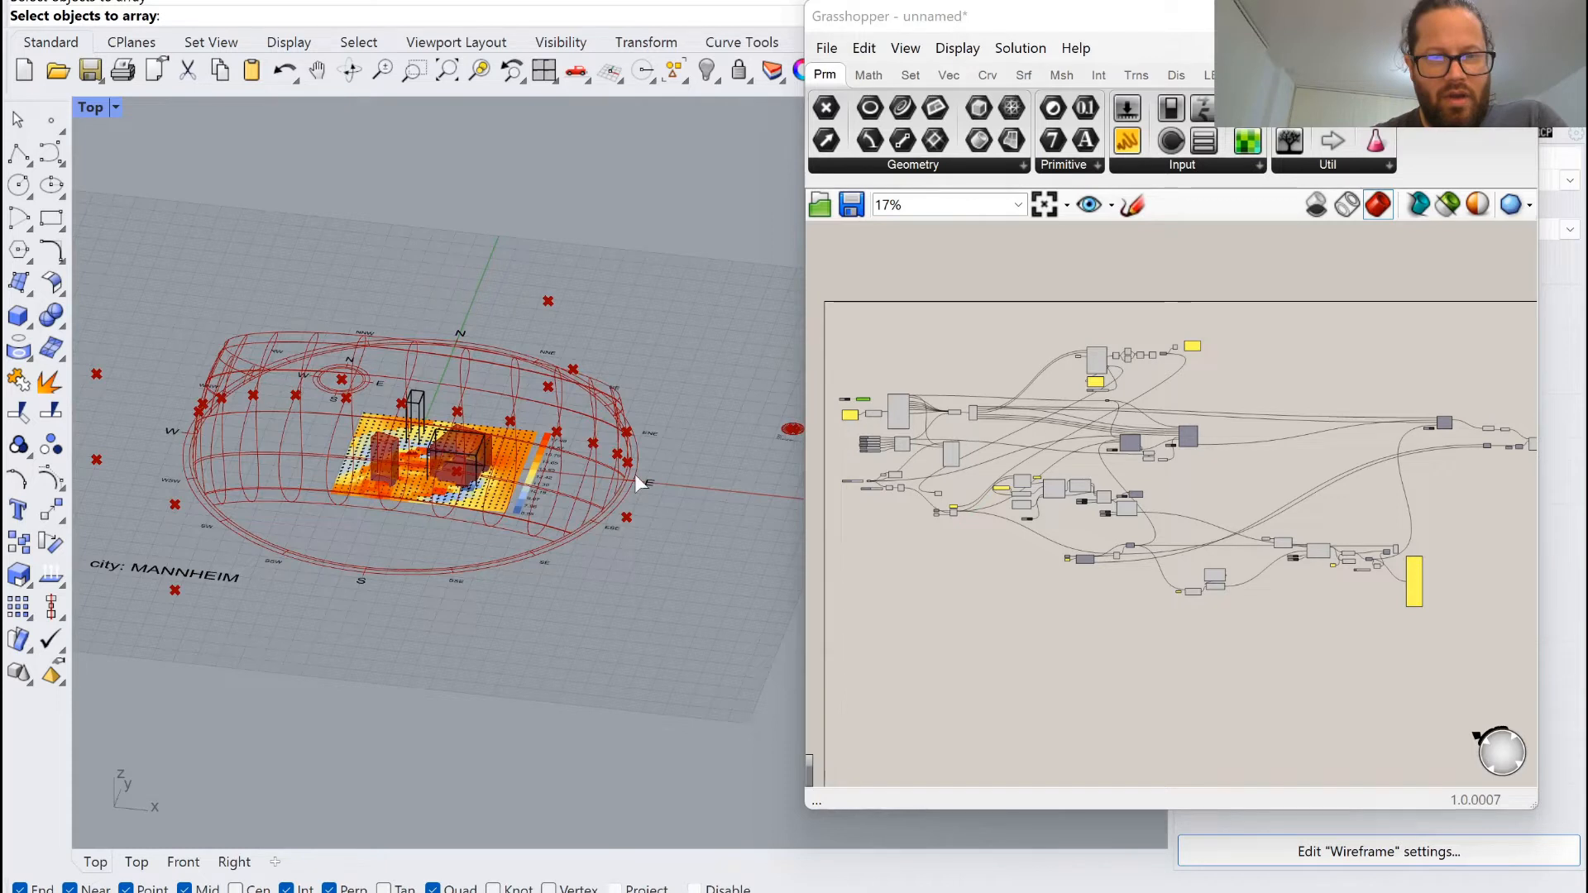
pyautogui.scroll(6, 633, 473)
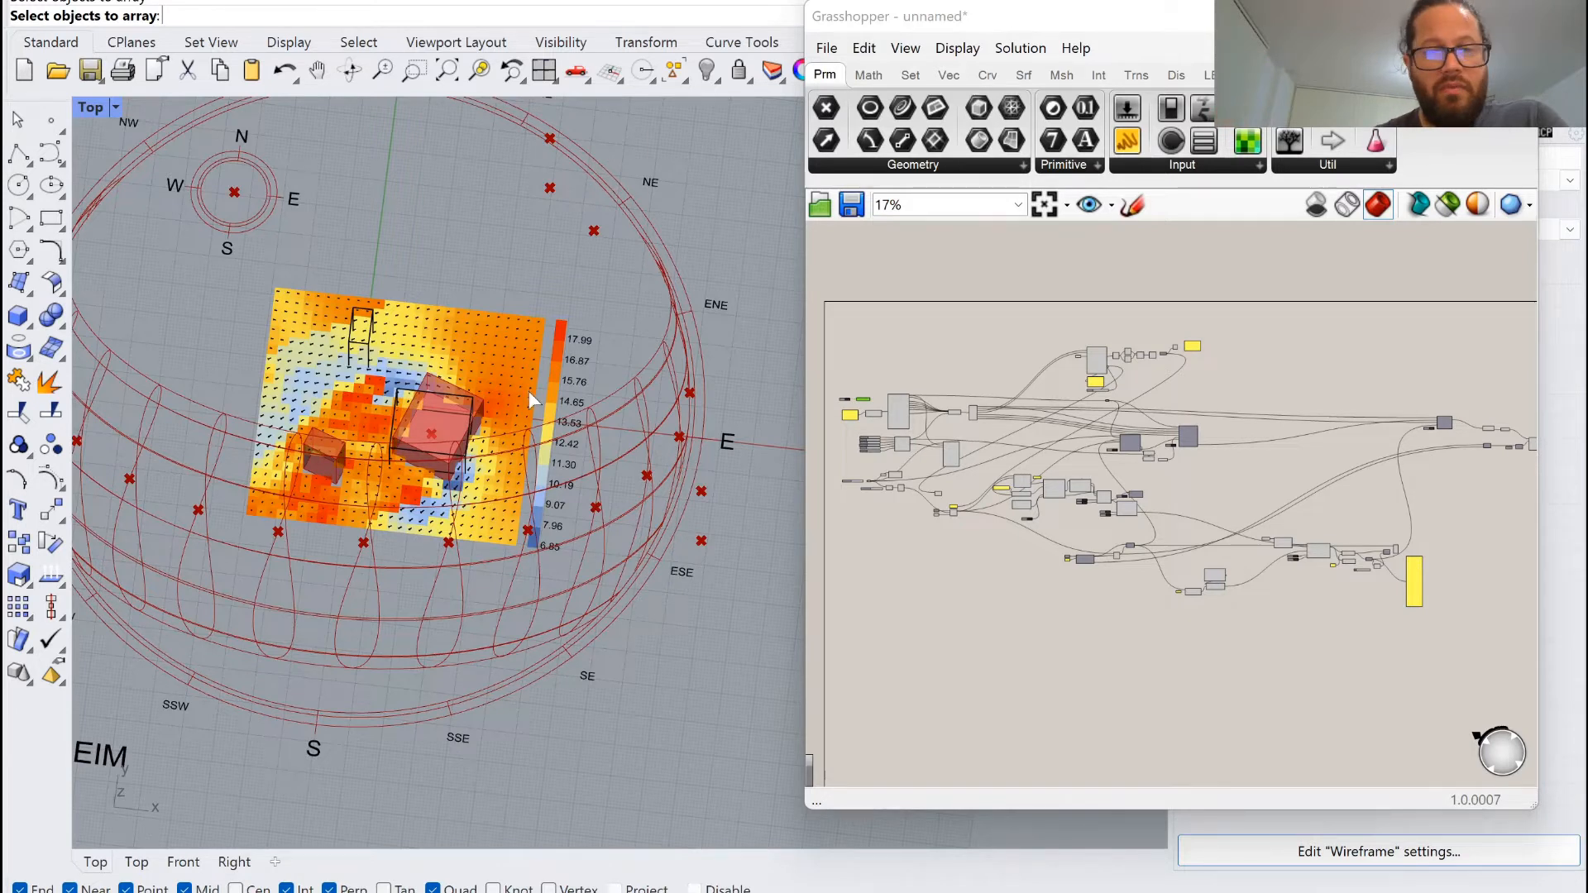
pyautogui.scroll(5, 528, 391)
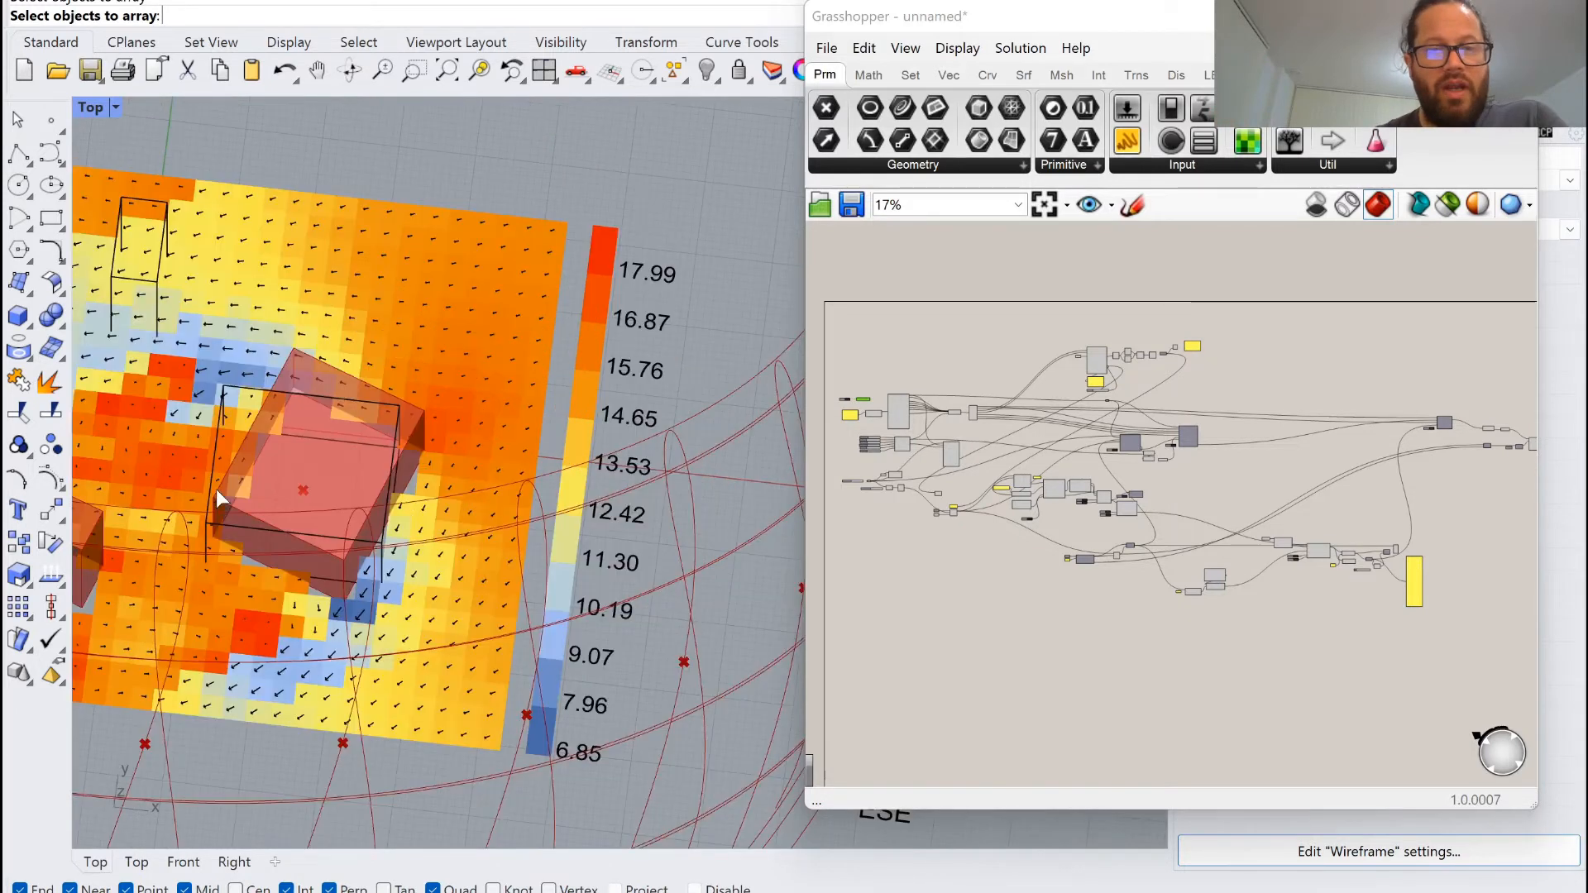
pyautogui.scroll(-4, 455, 464)
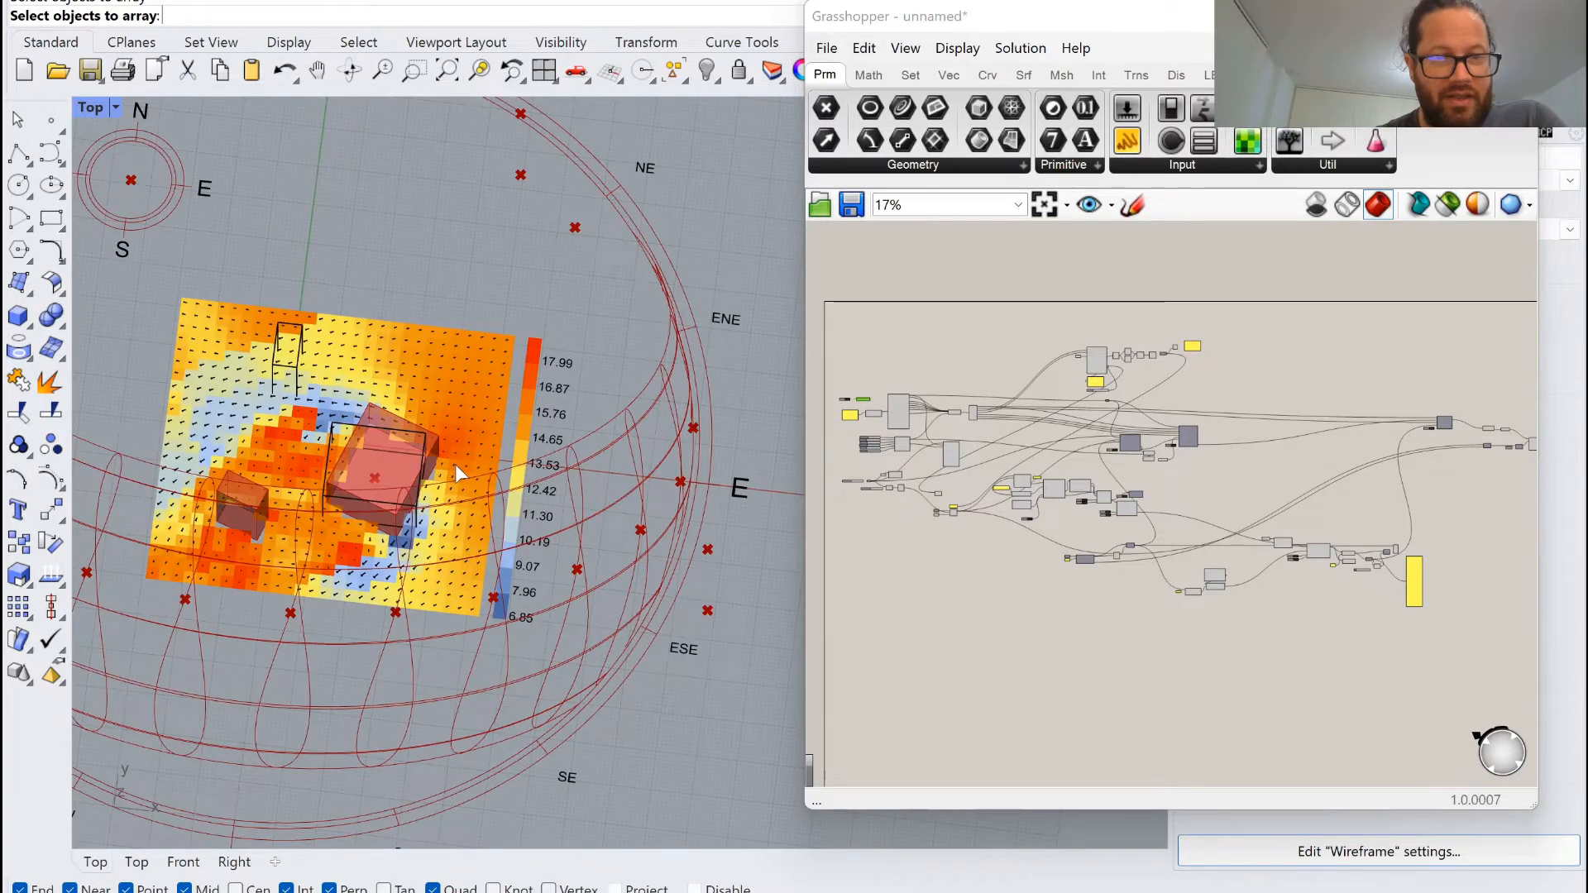
pyautogui.moveTo(454, 465); pyautogui.dragTo(450, 376, button='right')
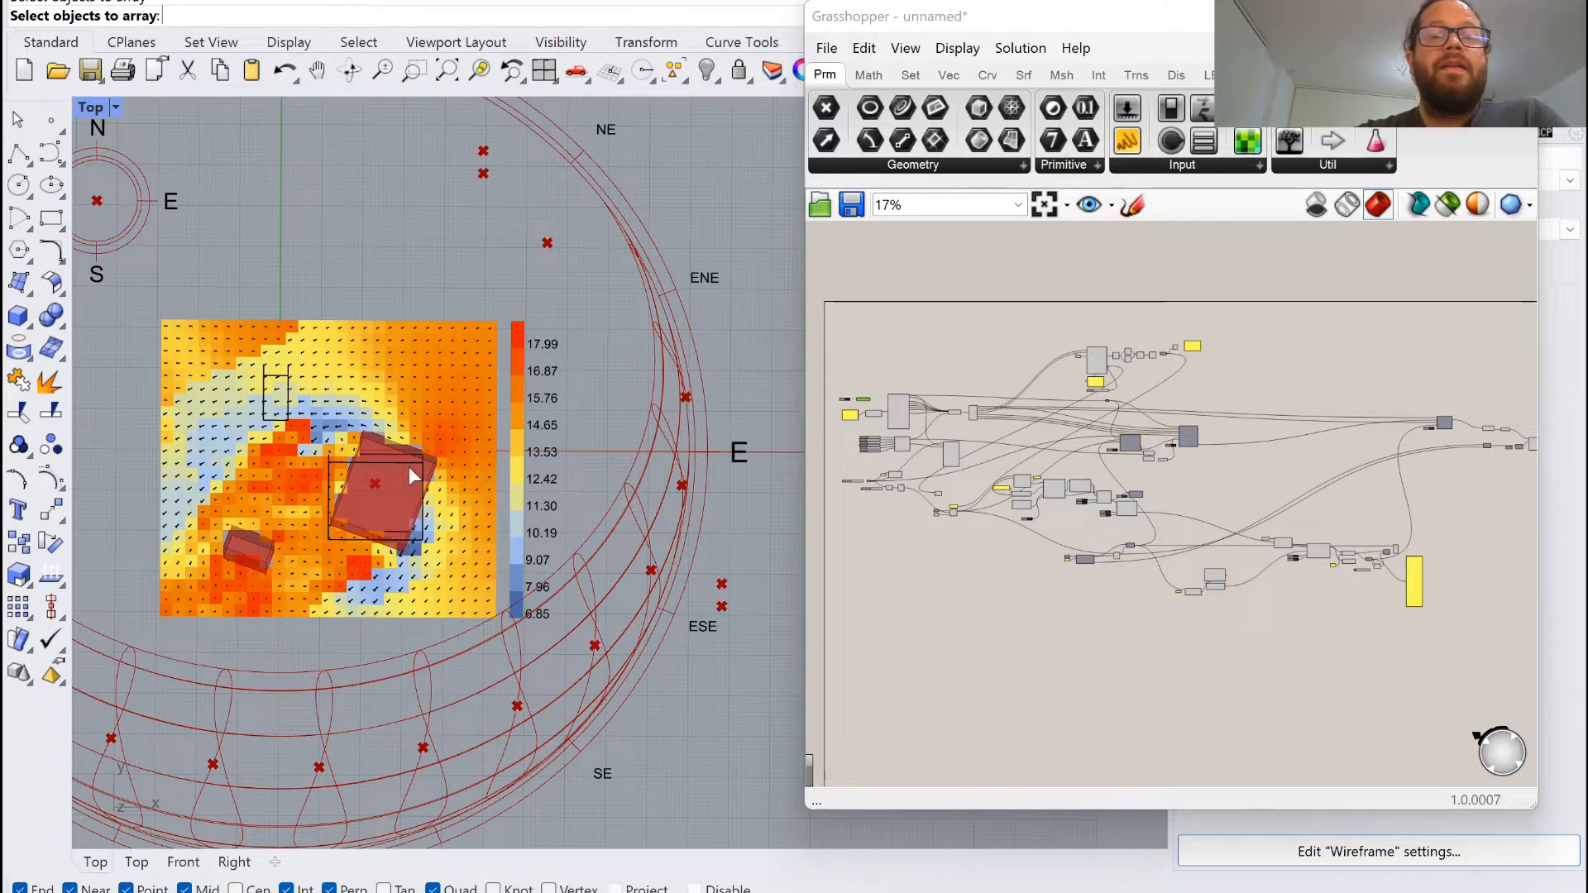
pyautogui.scroll(2, 198, 488)
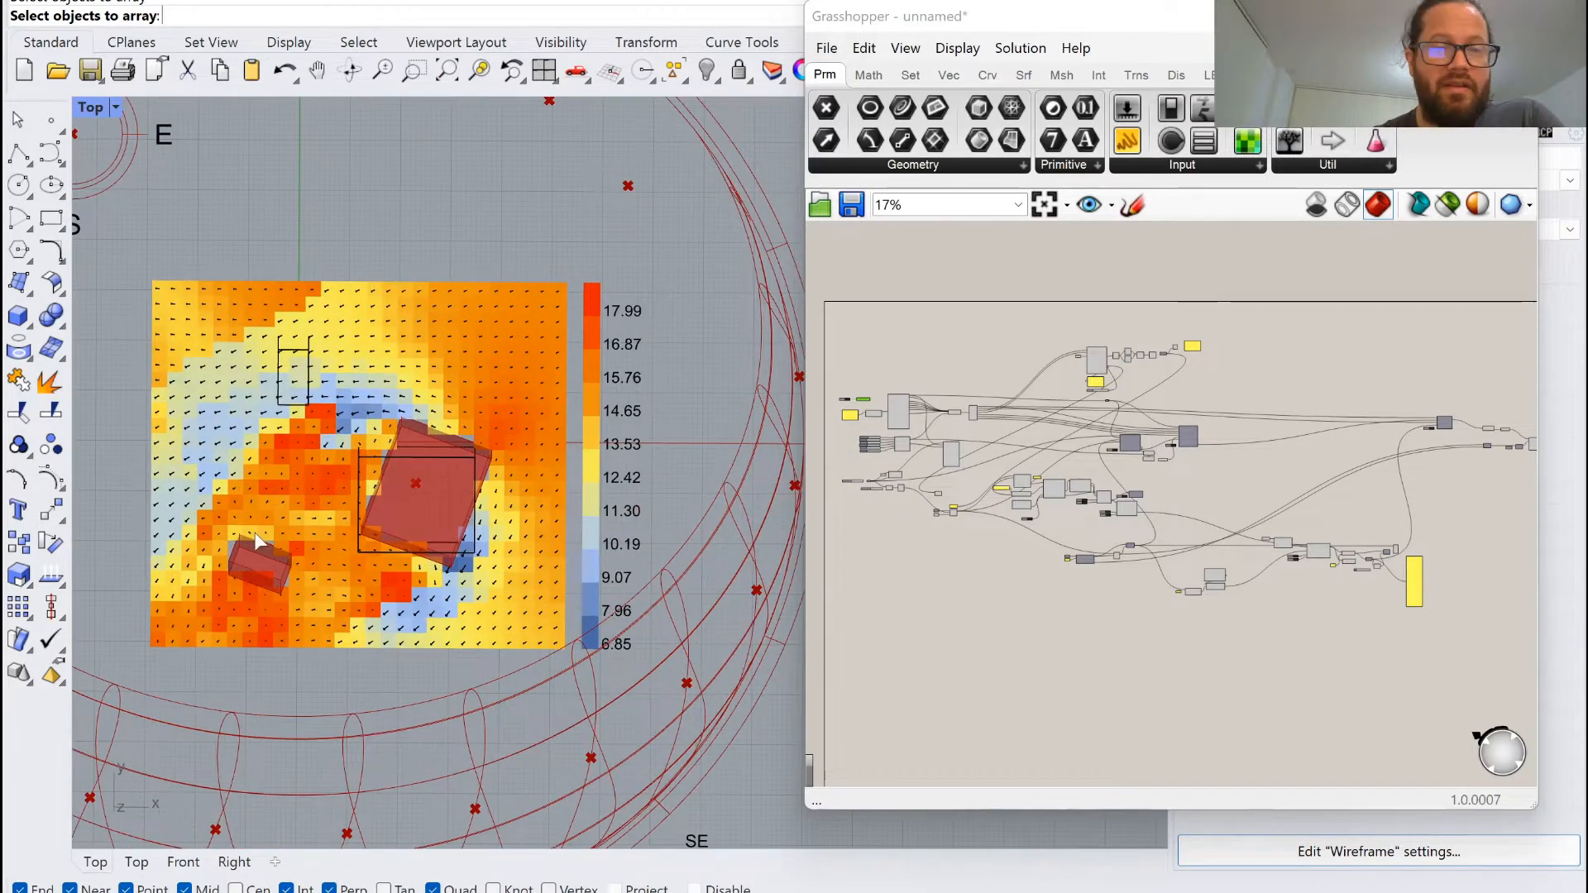
pyautogui.scroll(-6, 361, 517)
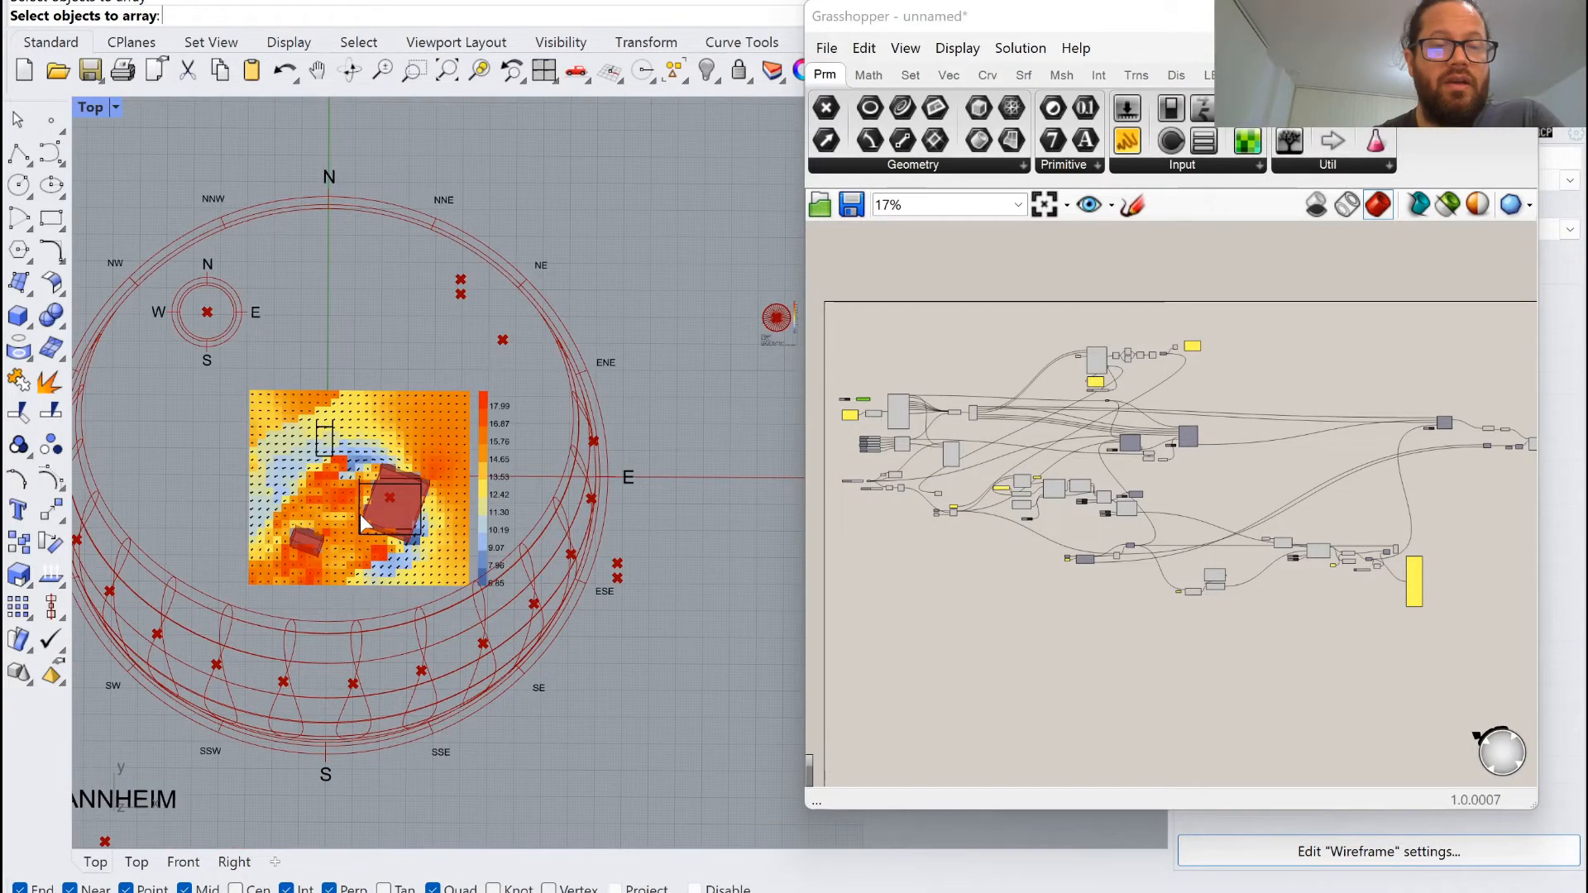
pyautogui.scroll(2, 361, 519)
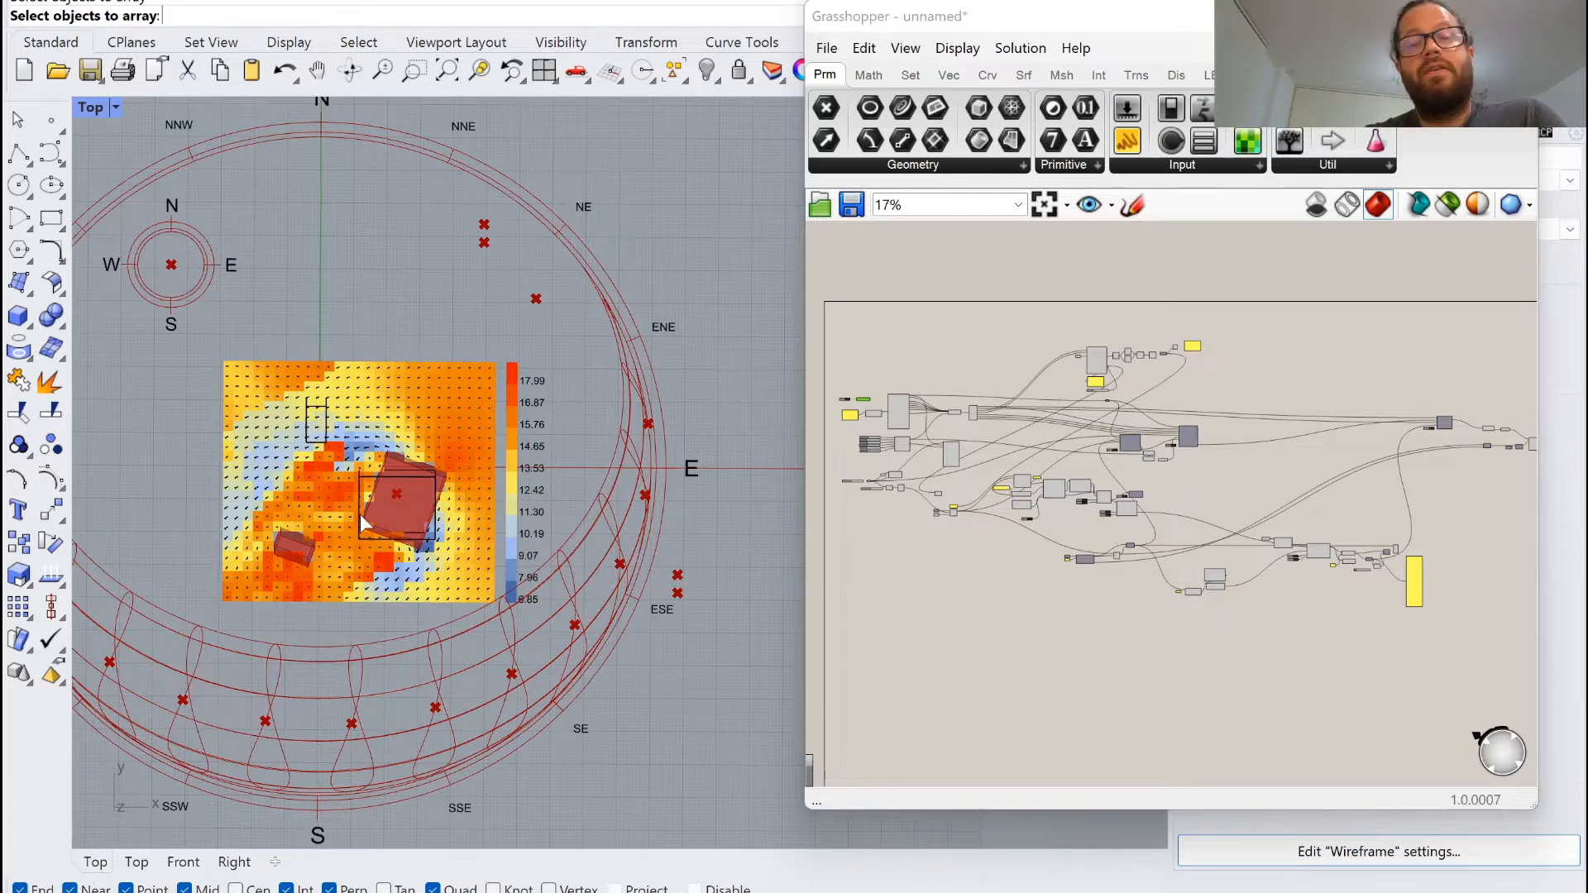
pyautogui.scroll(2, 622, 506)
pyautogui.scroll(-5, 573, 543)
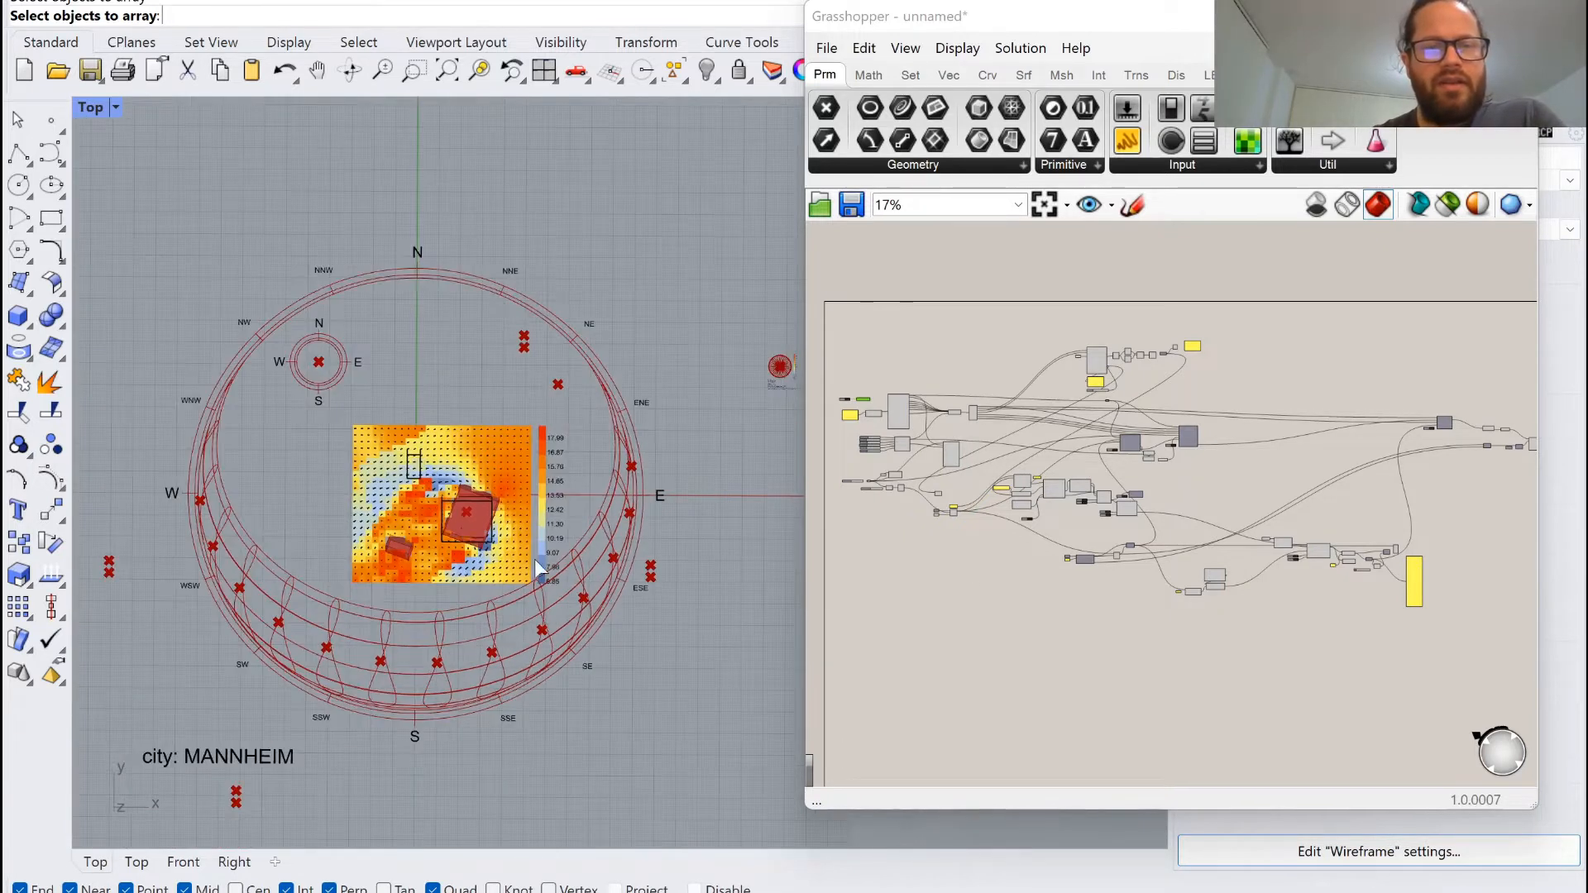
pyautogui.scroll(3, 439, 504)
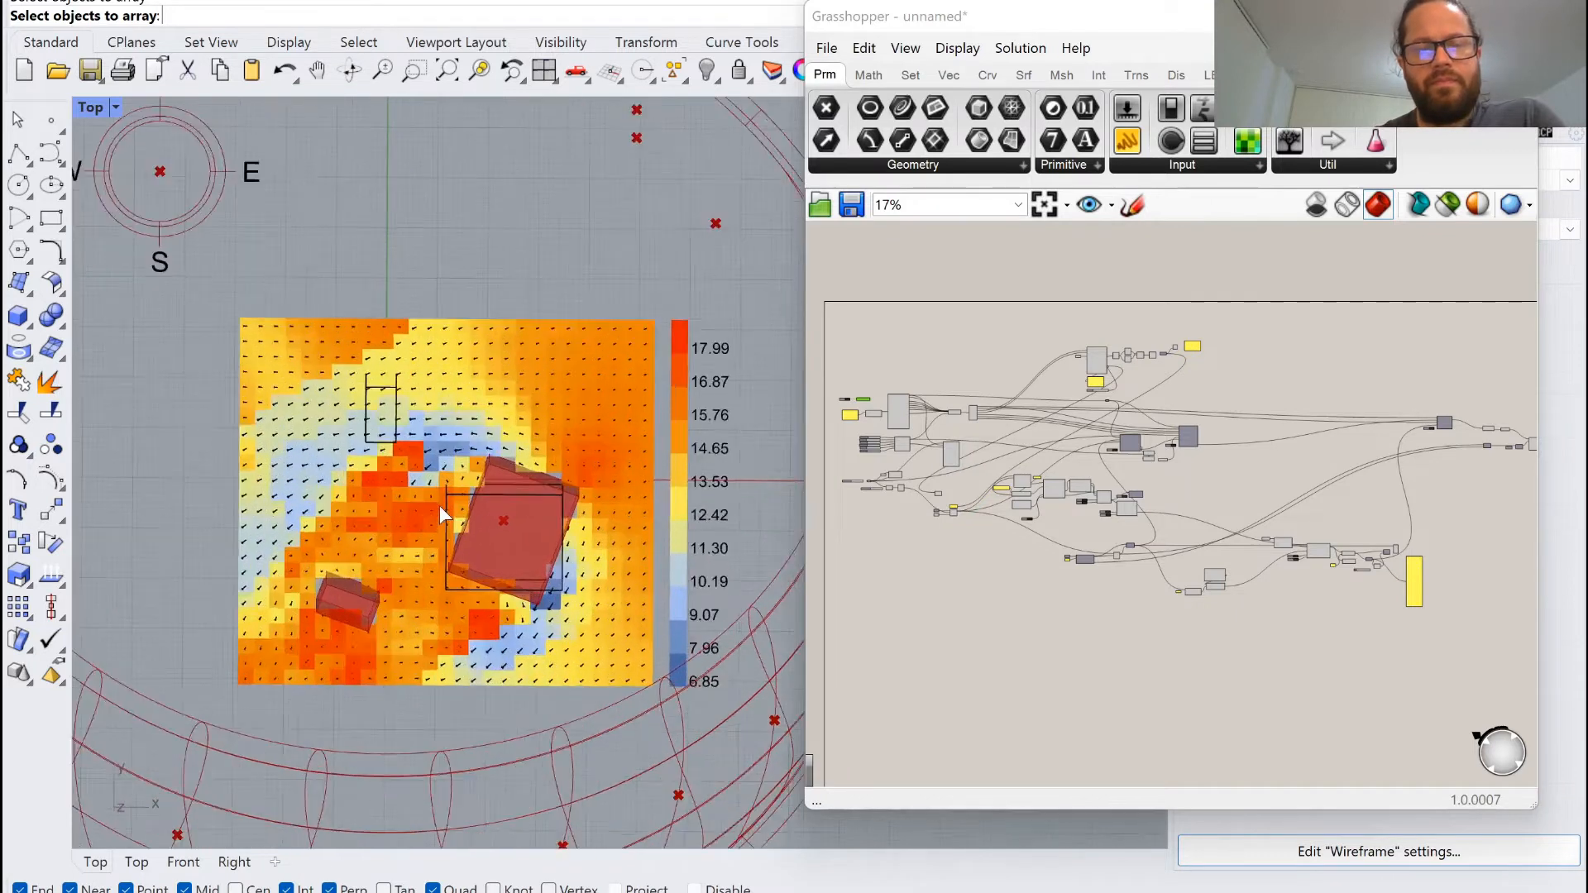
pyautogui.scroll(-1, 442, 508)
pyautogui.scroll(3, 442, 508)
pyautogui.scroll(4, 379, 458)
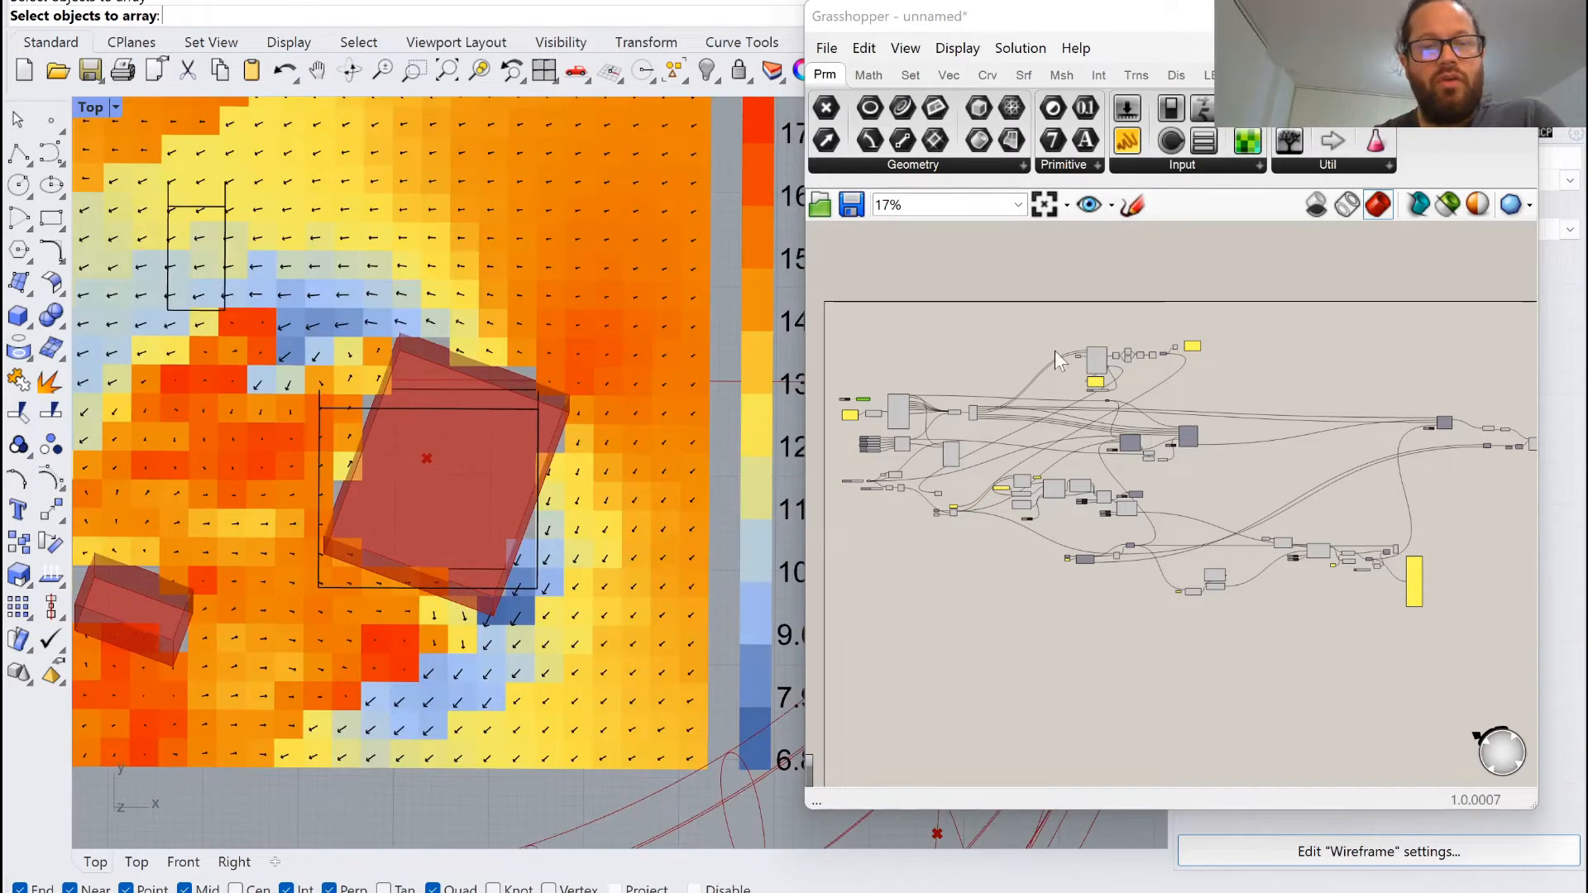
# Survey the whole Grasshopper definition on the canvas, selecting all components to highlight their geometry and clearing the selection again.
pyautogui.scroll(1, 1153, 440)
pyautogui.scroll(-2, 1158, 433)
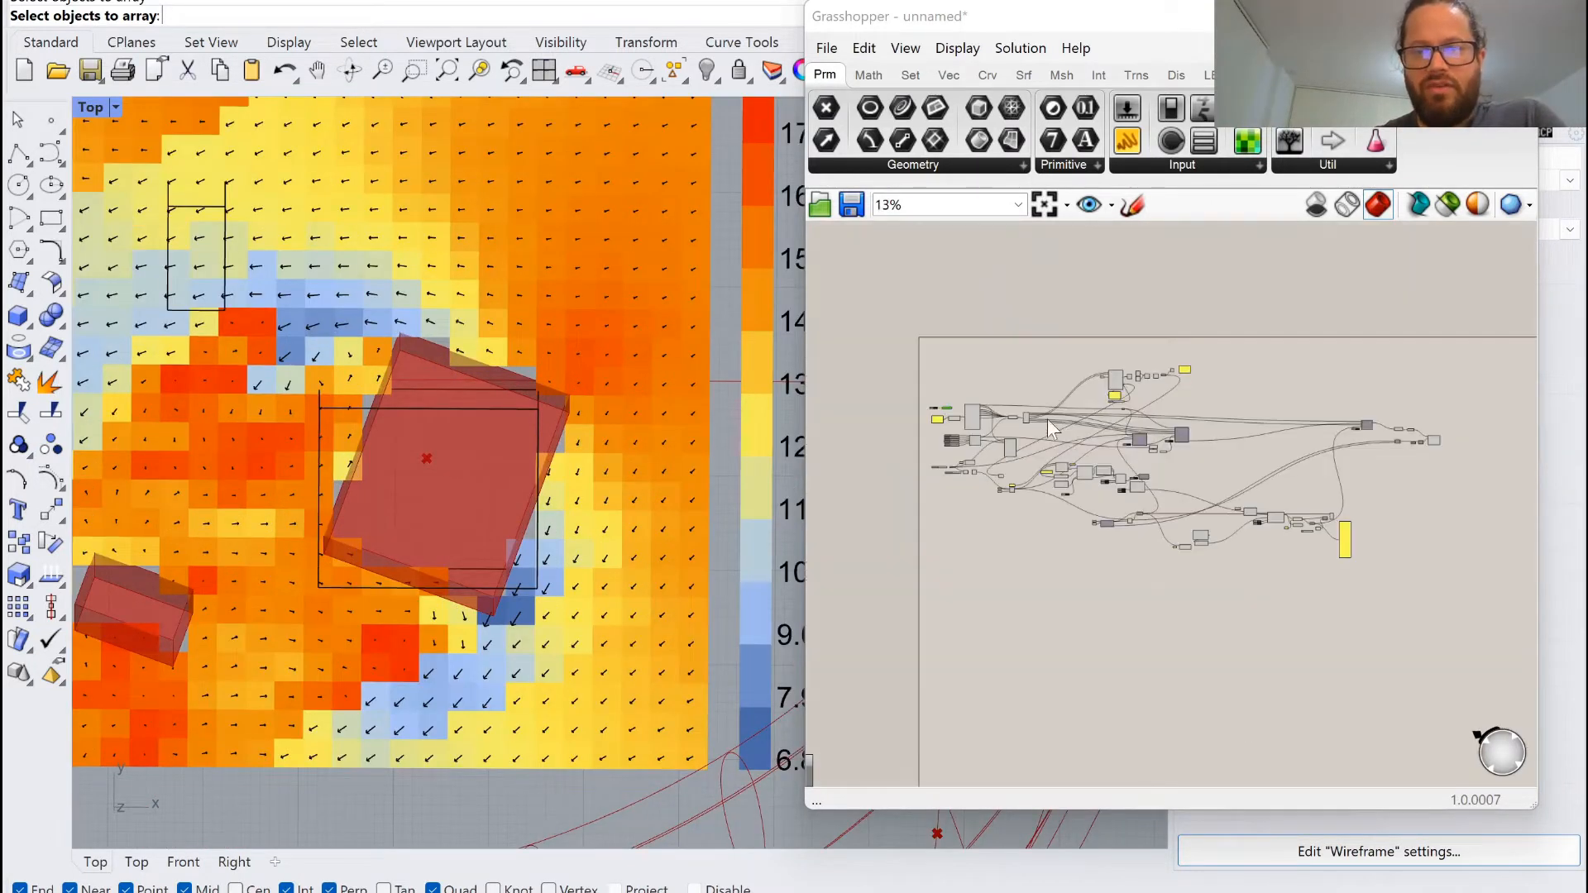
pyautogui.hotkey('ctrl', 'a')
pyautogui.scroll(6, 1277, 409)
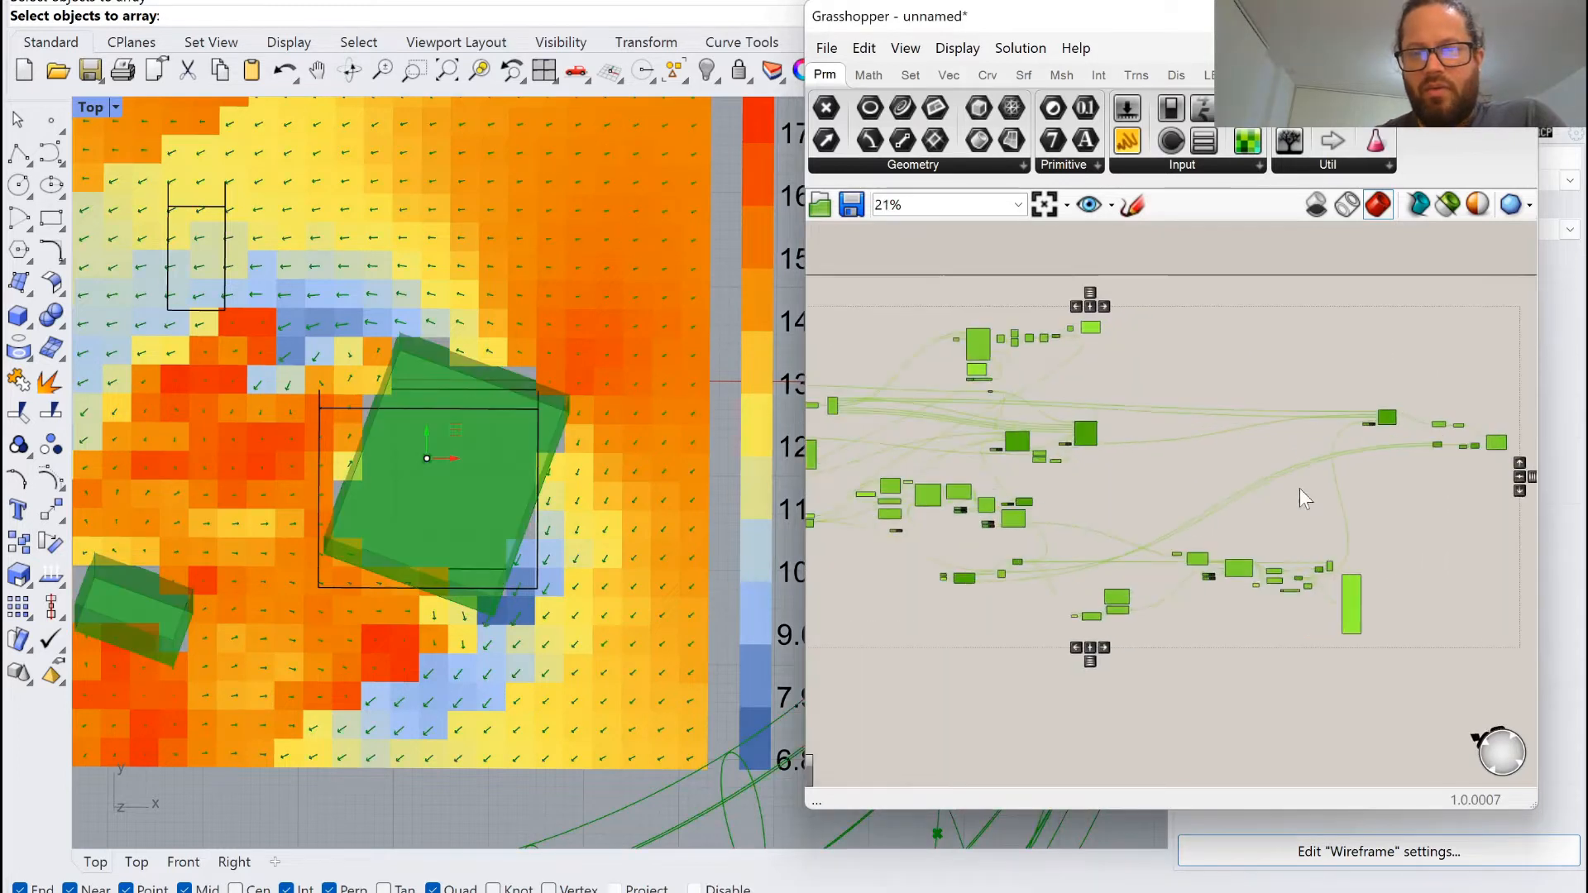
pyautogui.scroll(-7, 1293, 498)
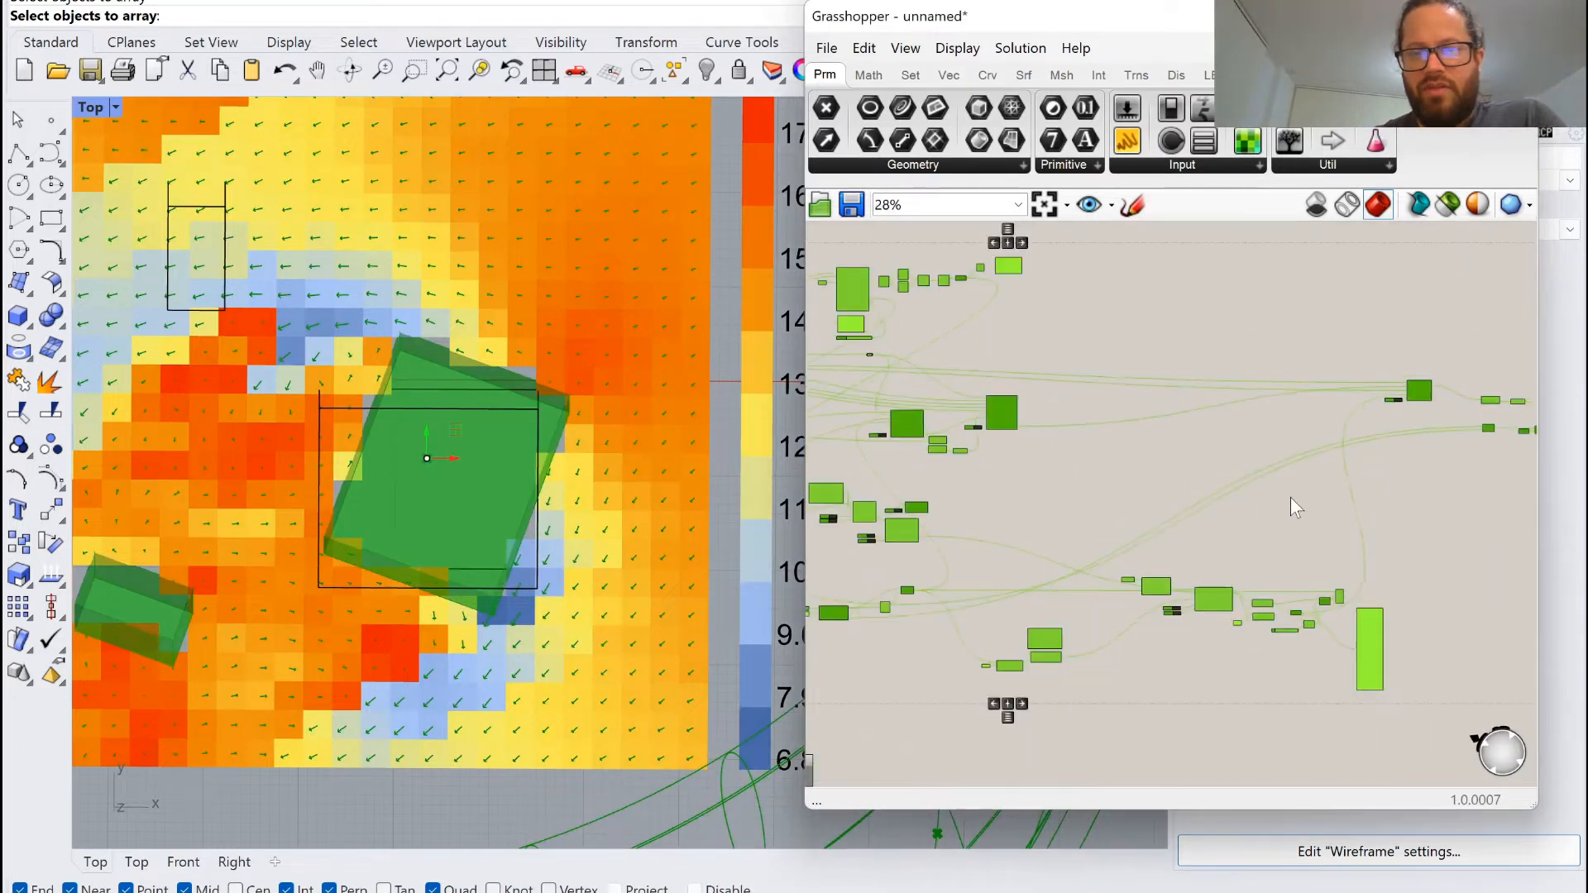
pyautogui.click(1060, 602)
pyautogui.scroll(4, 1059, 469)
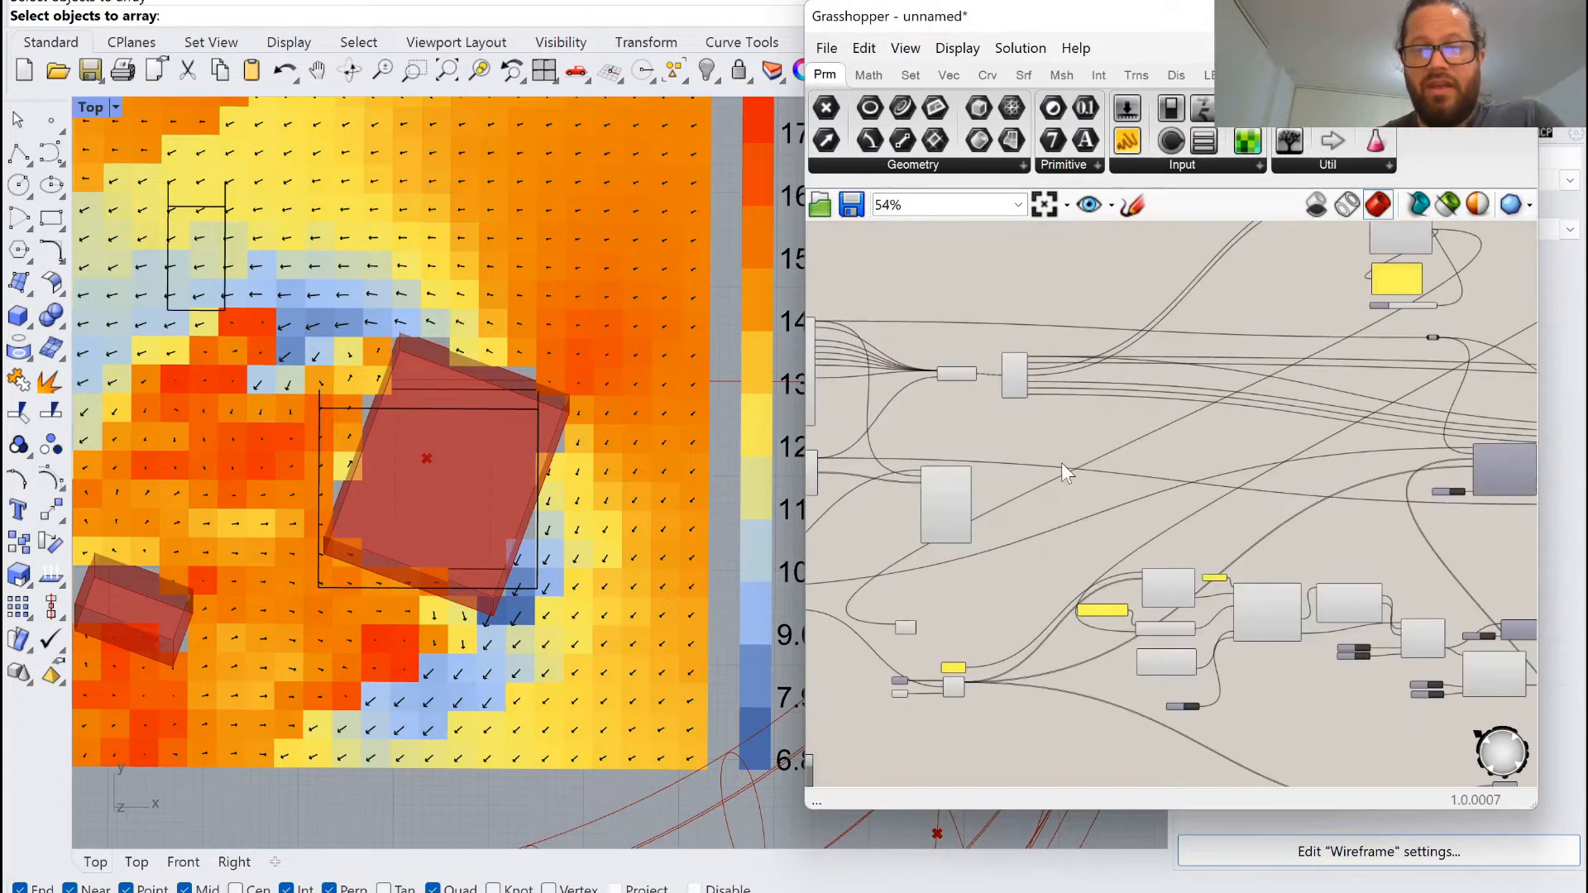
pyautogui.scroll(1, 1094, 464)
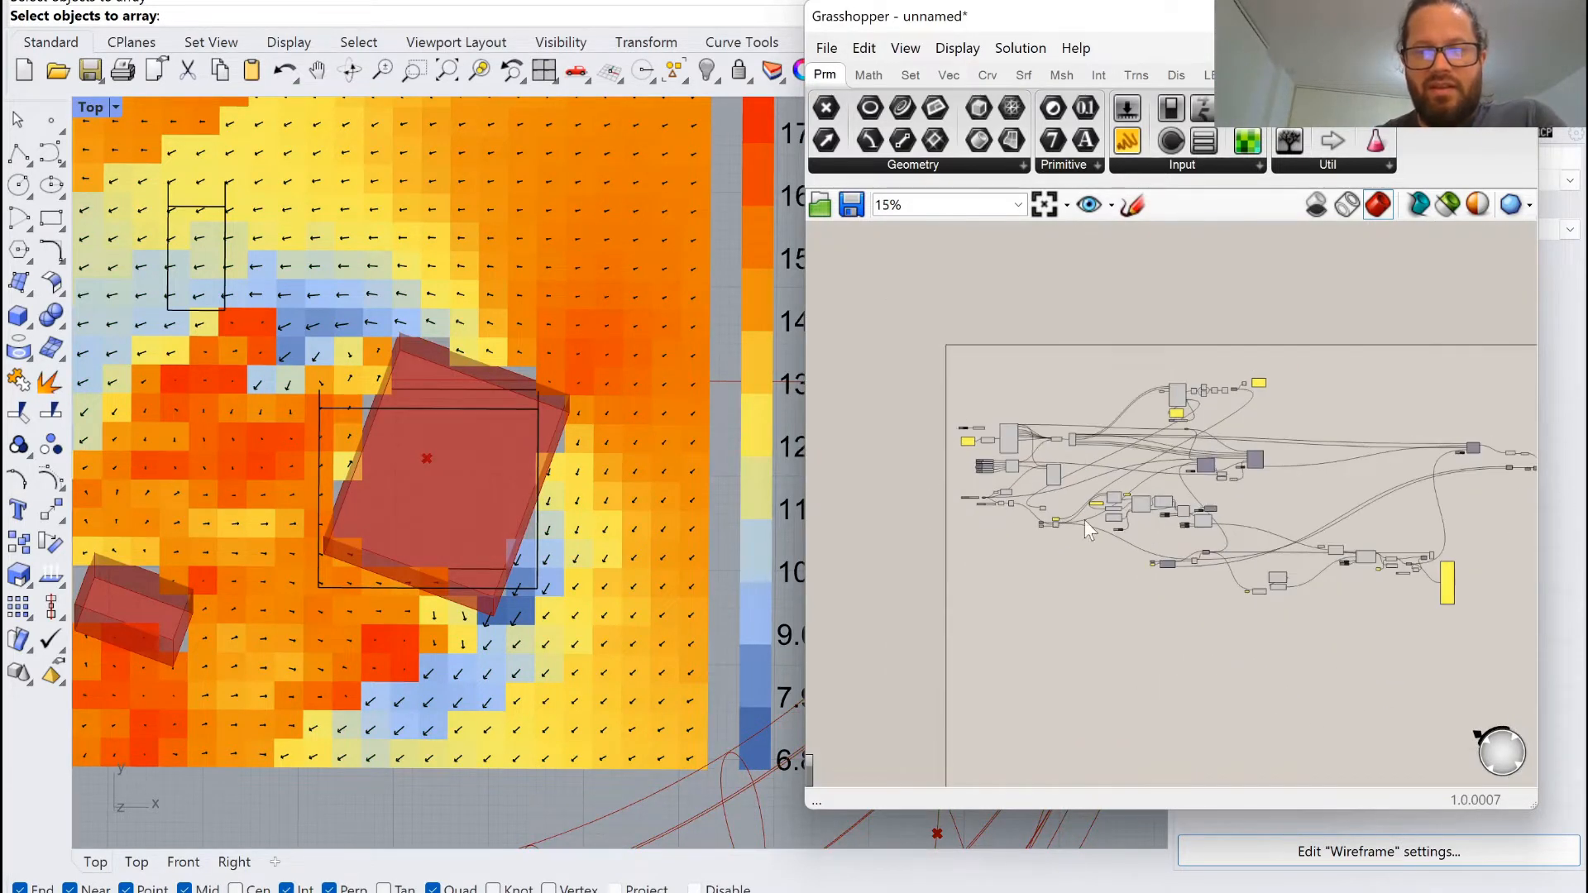
pyautogui.scroll(3, 997, 425)
pyautogui.scroll(-4, 998, 429)
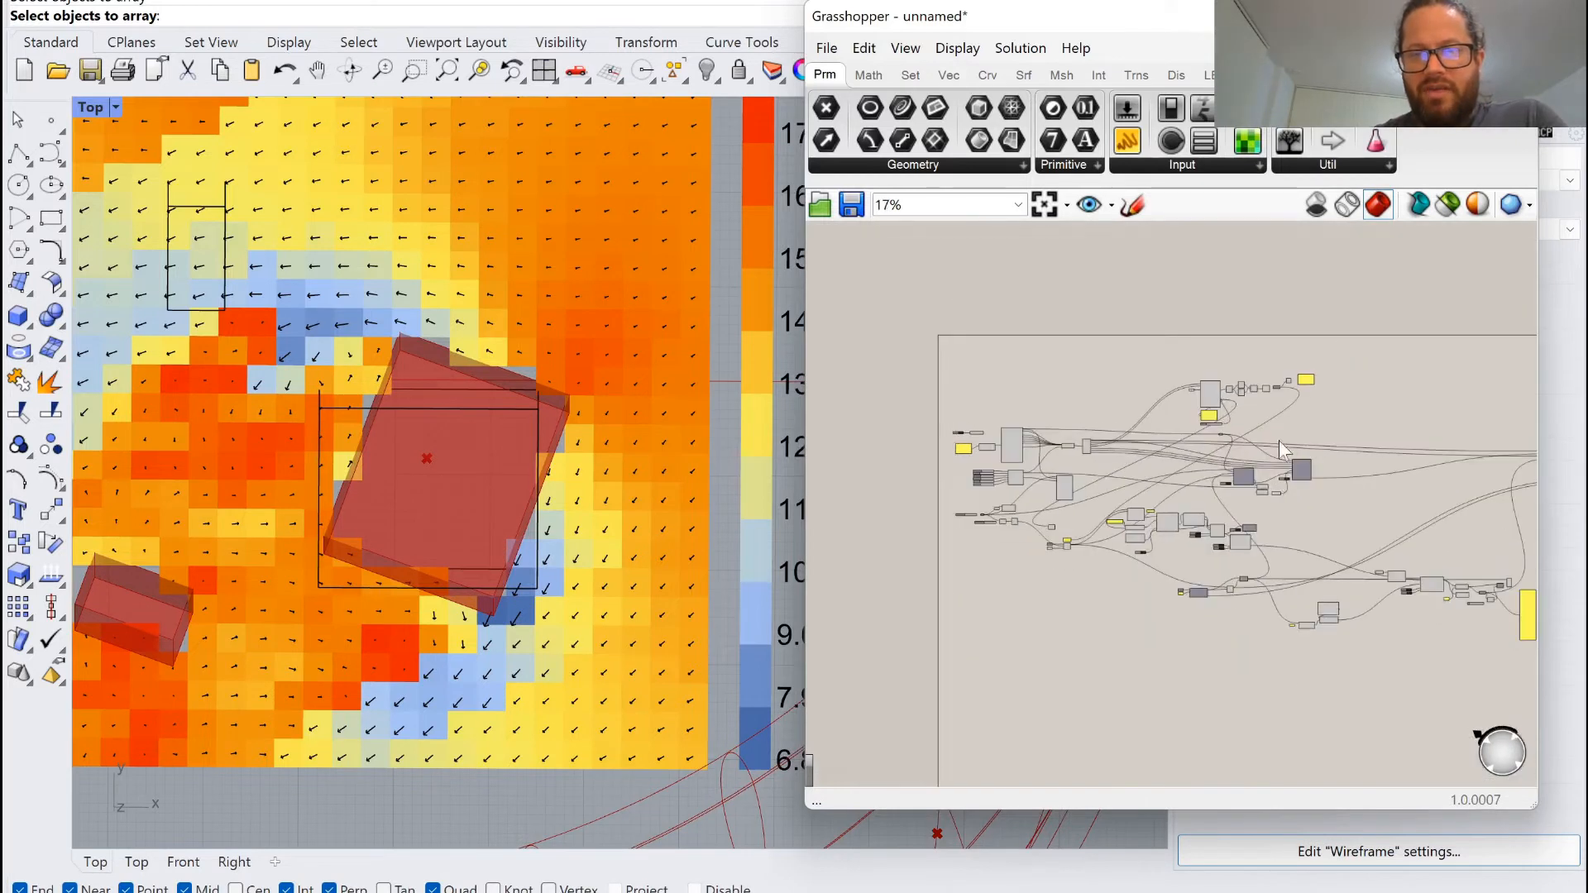
pyautogui.scroll(3, 1257, 451)
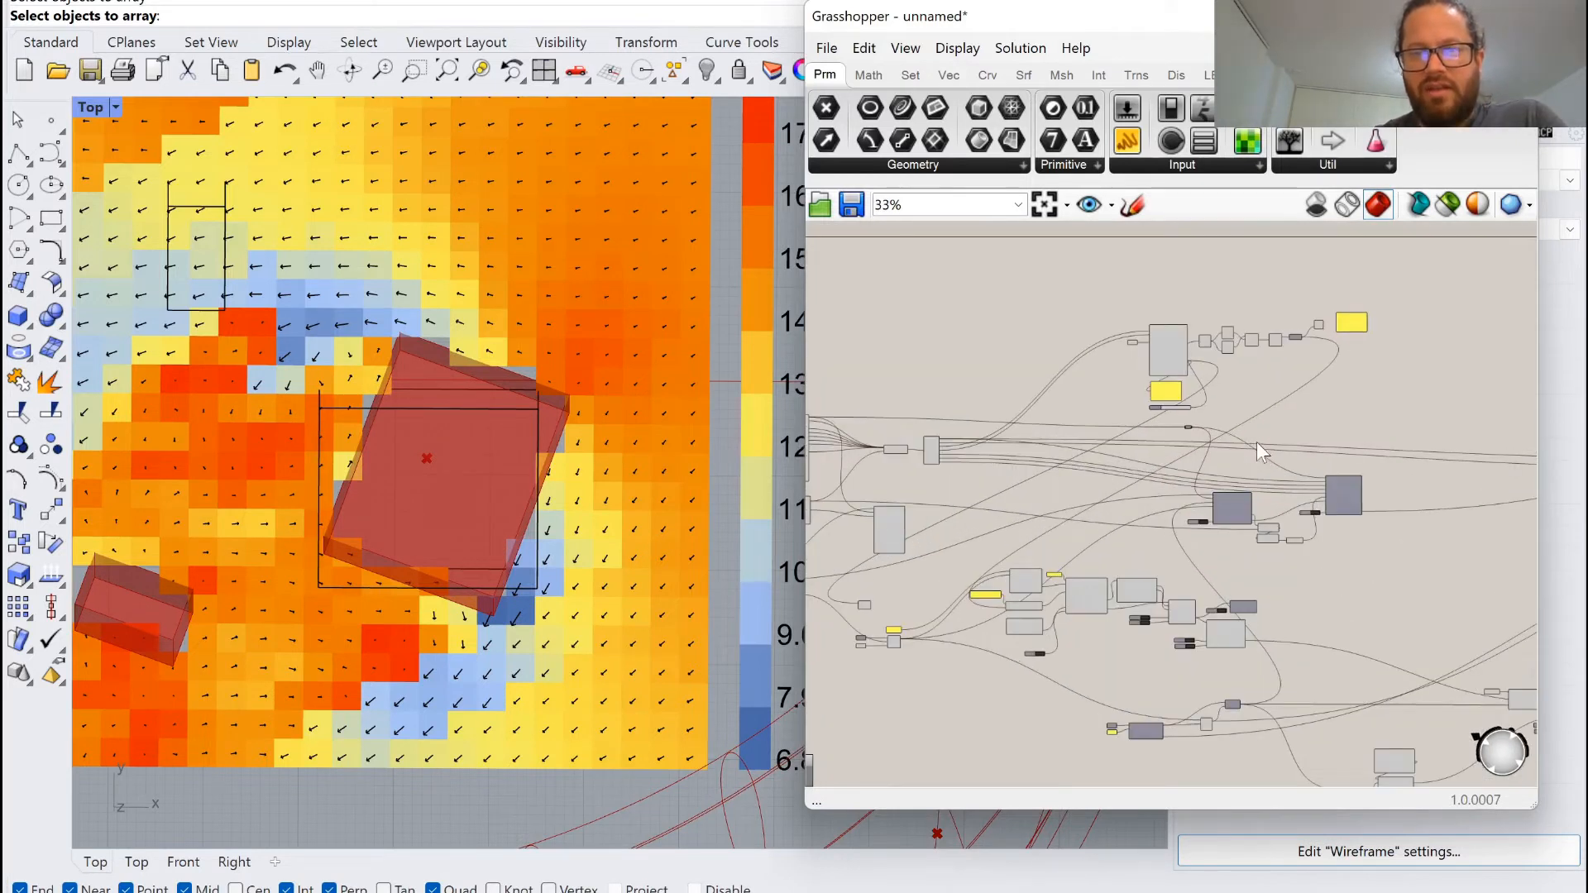
pyautogui.scroll(-2, 1257, 443)
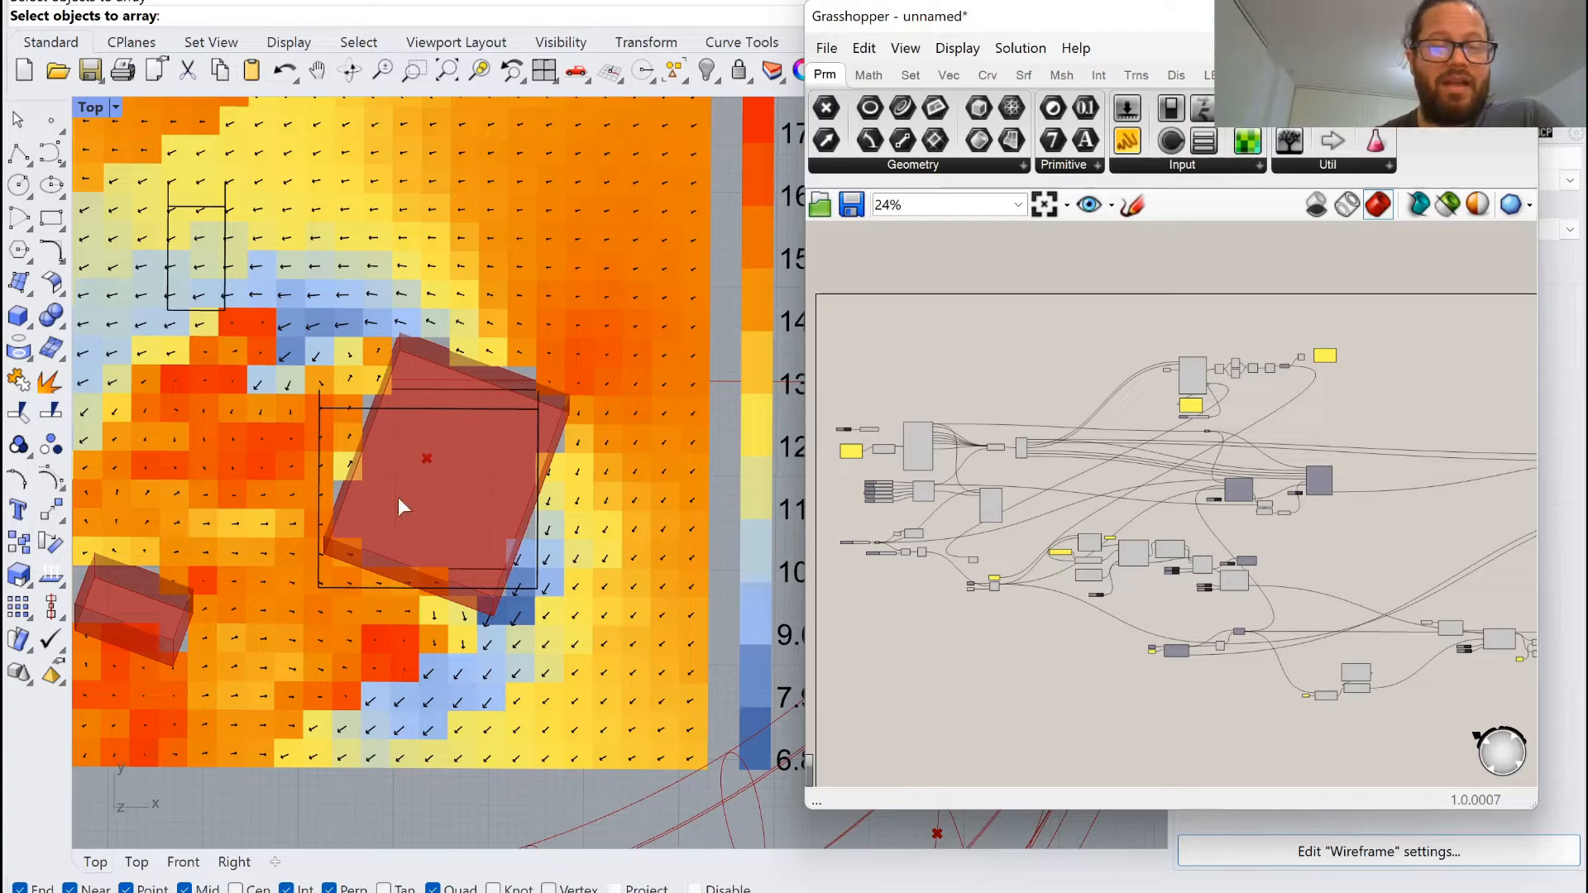
# Review the analysis grid around the two solid buildings and the wireframe boxes in the Rhino viewport from above and obliquely.
pyautogui.scroll(-3, 398, 498)
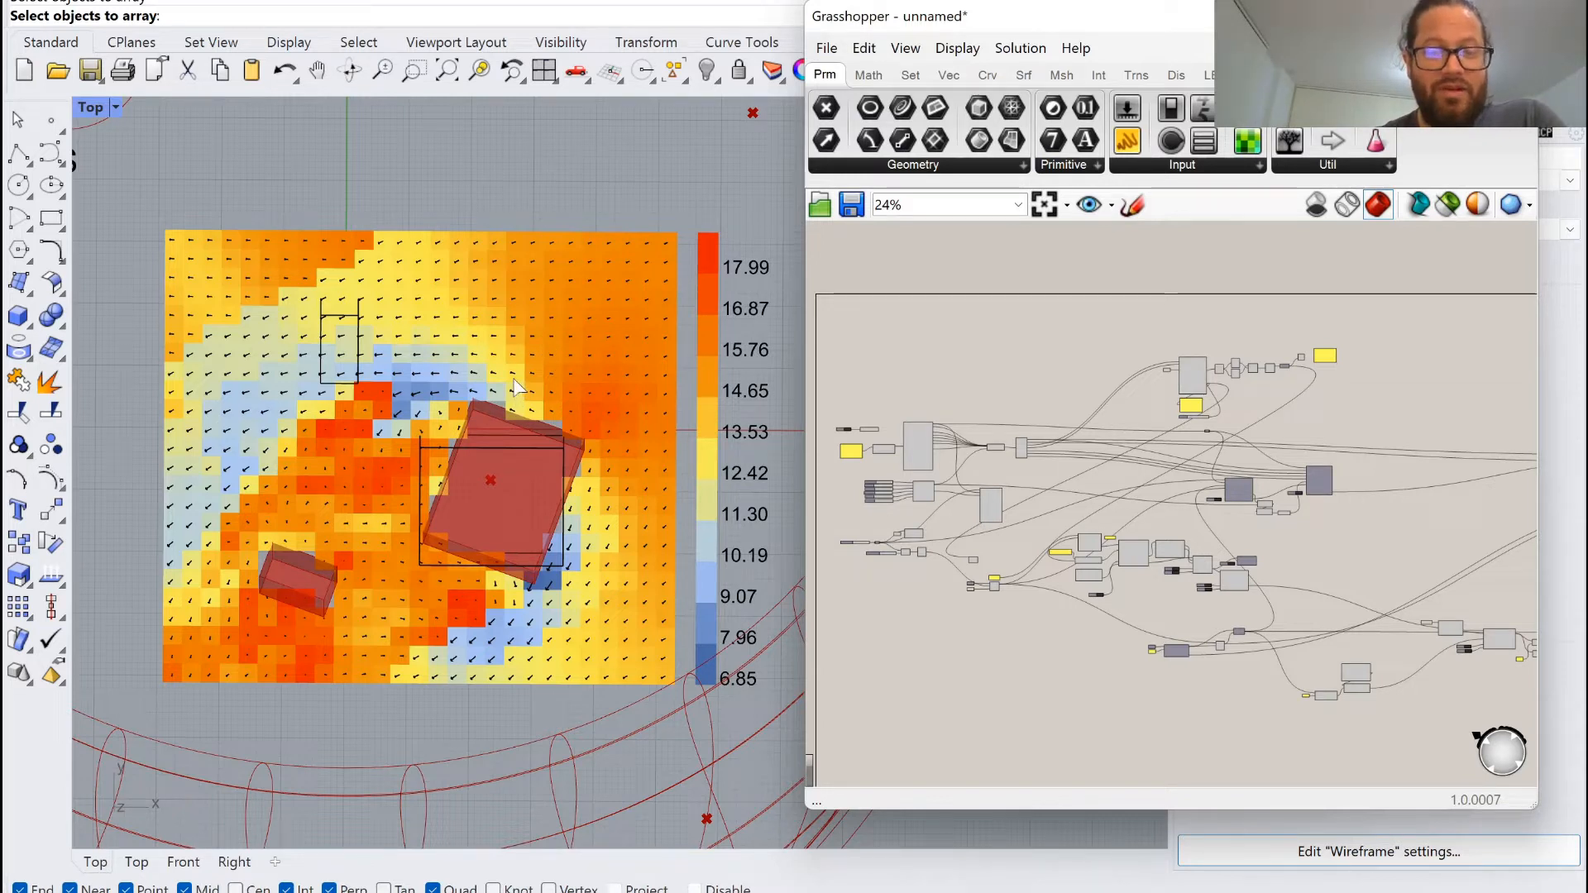
pyautogui.moveTo(436, 365)
pyautogui.mouseDown(button='right')
pyautogui.moveTo(450, 323)
pyautogui.moveTo(433, 339)
pyautogui.mouseUp(button='right')
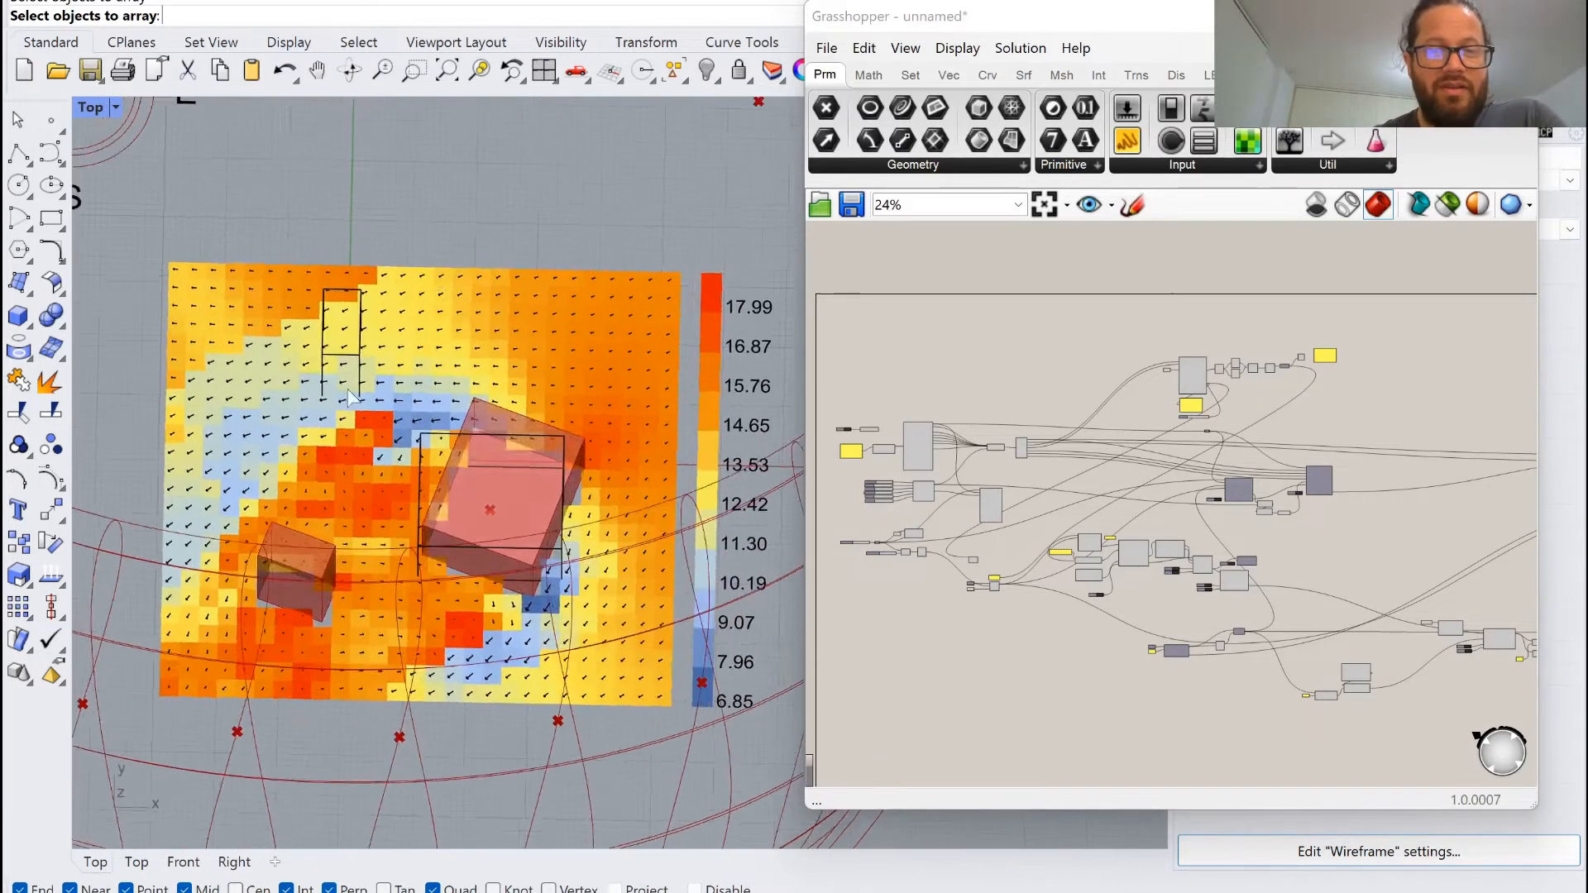
pyautogui.scroll(-5, 351, 397)
pyautogui.scroll(4, 432, 465)
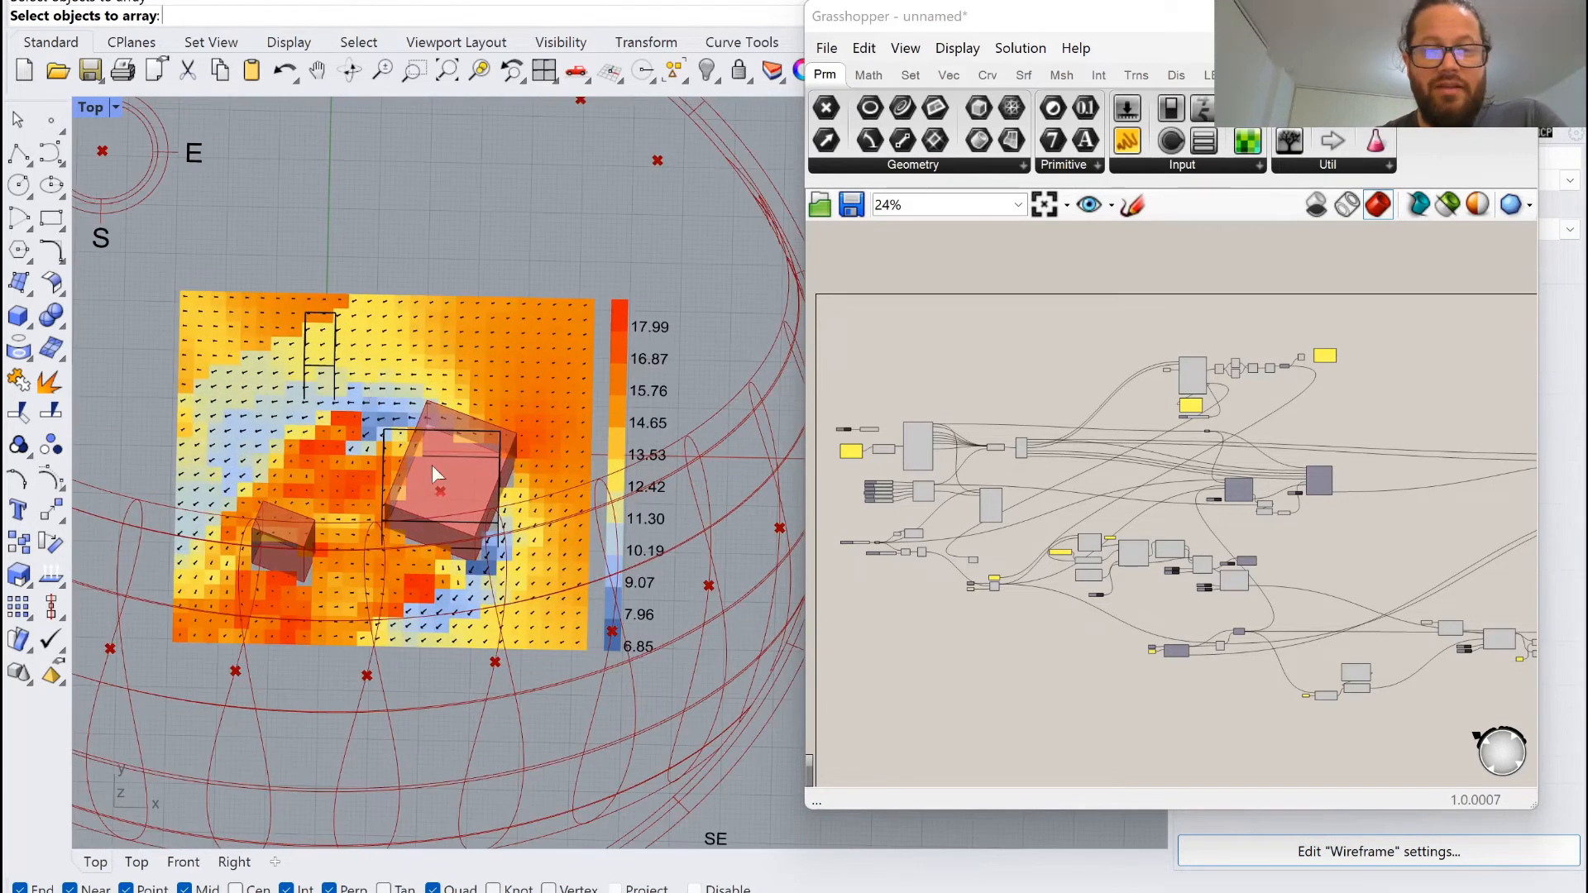
pyautogui.moveTo(431, 465); pyautogui.dragTo(418, 534, button='right')
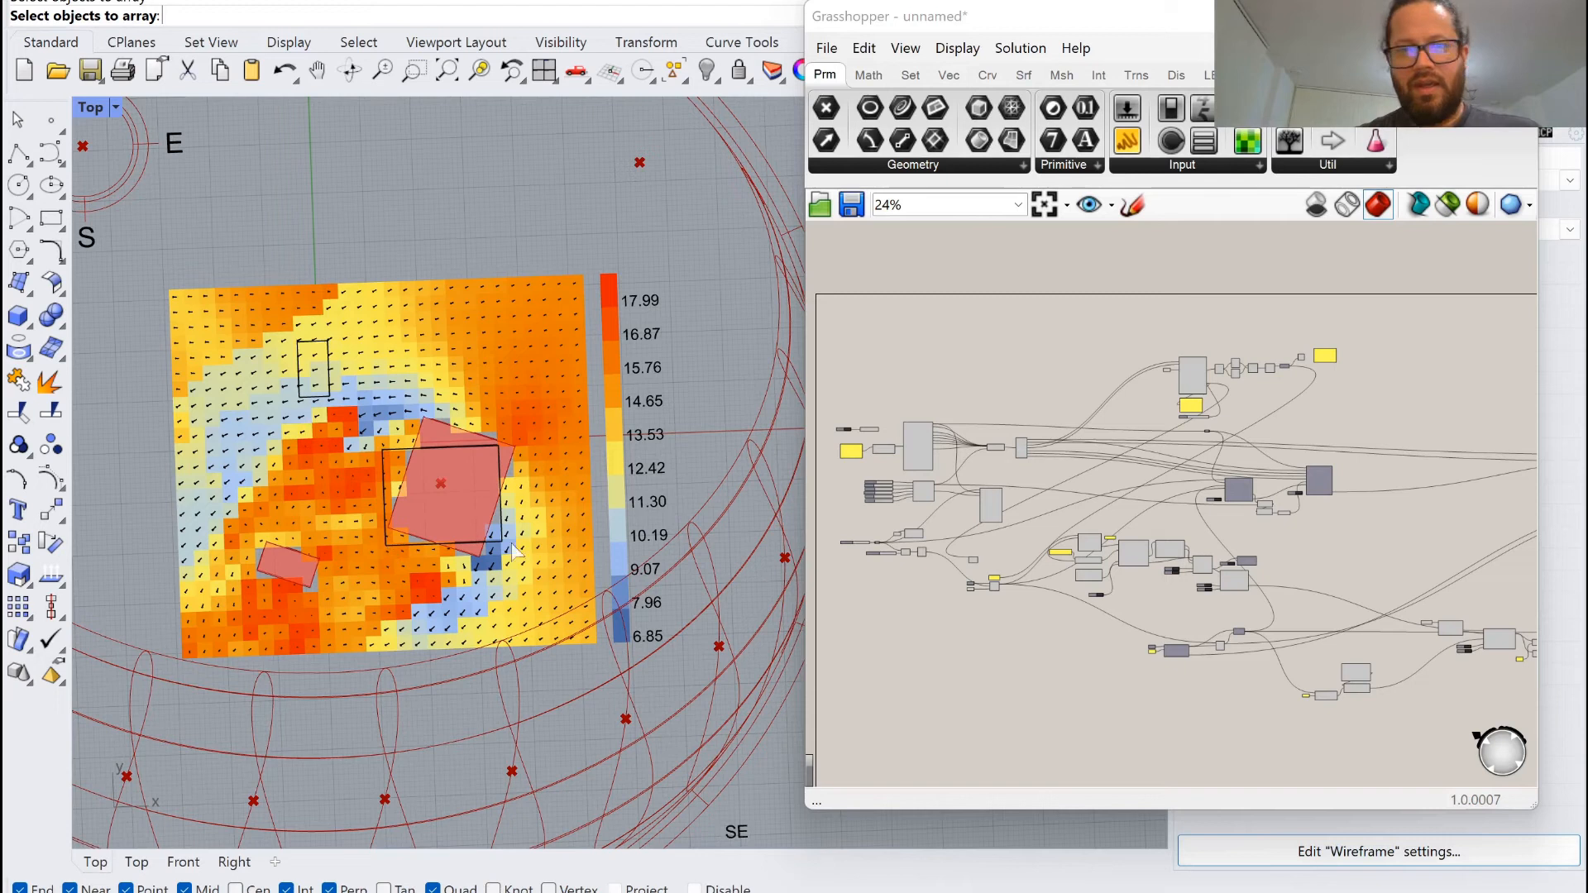
pyautogui.moveTo(513, 548); pyautogui.dragTo(444, 443, button='right')
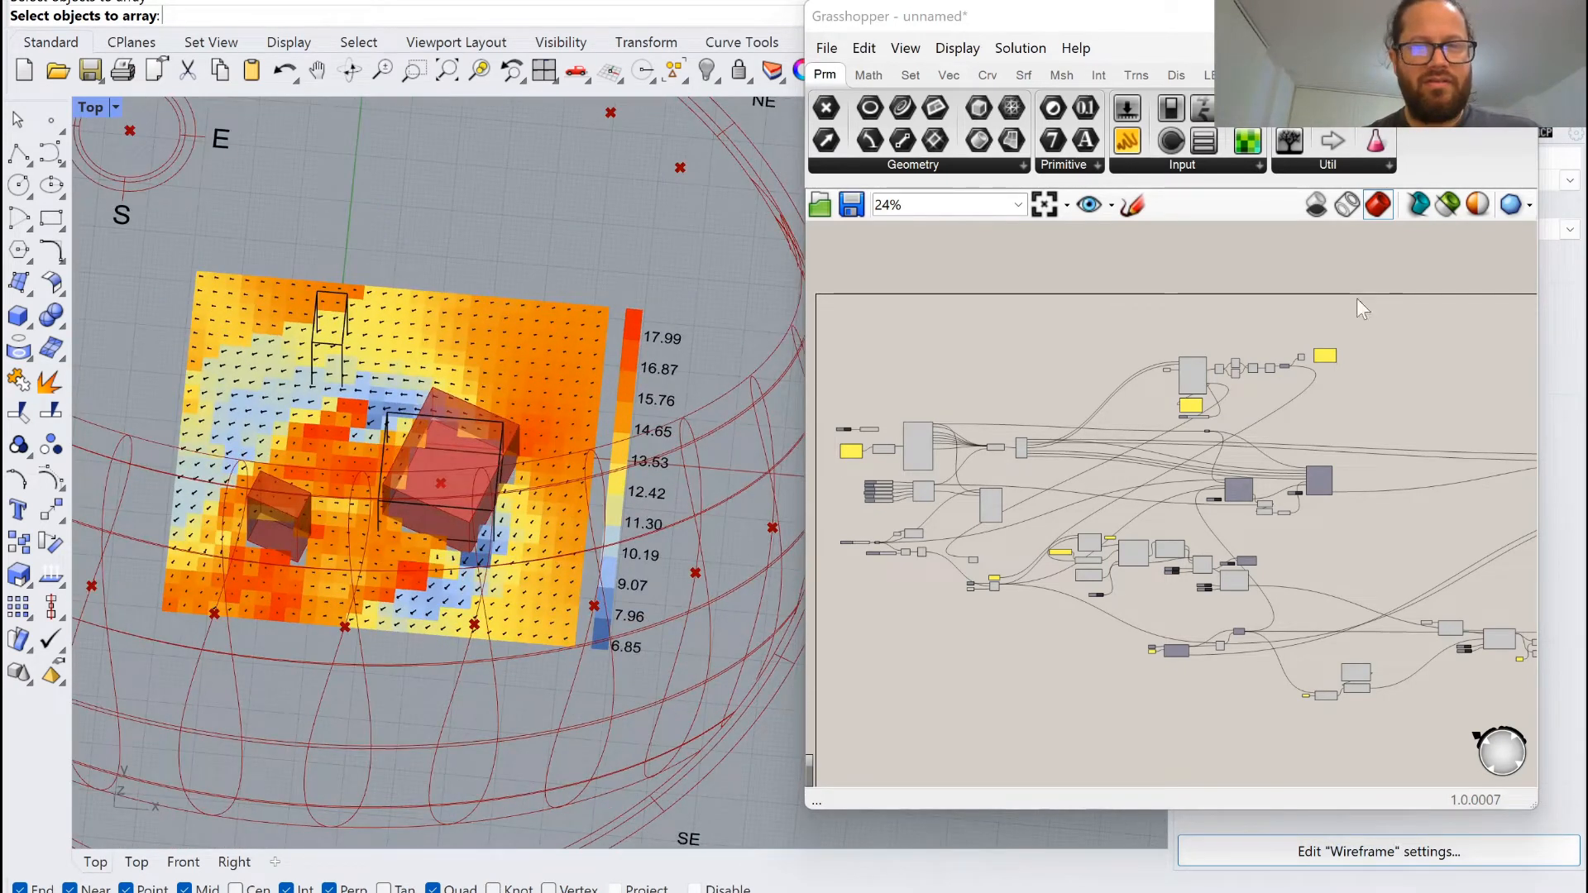
pyautogui.click(1525, 137)
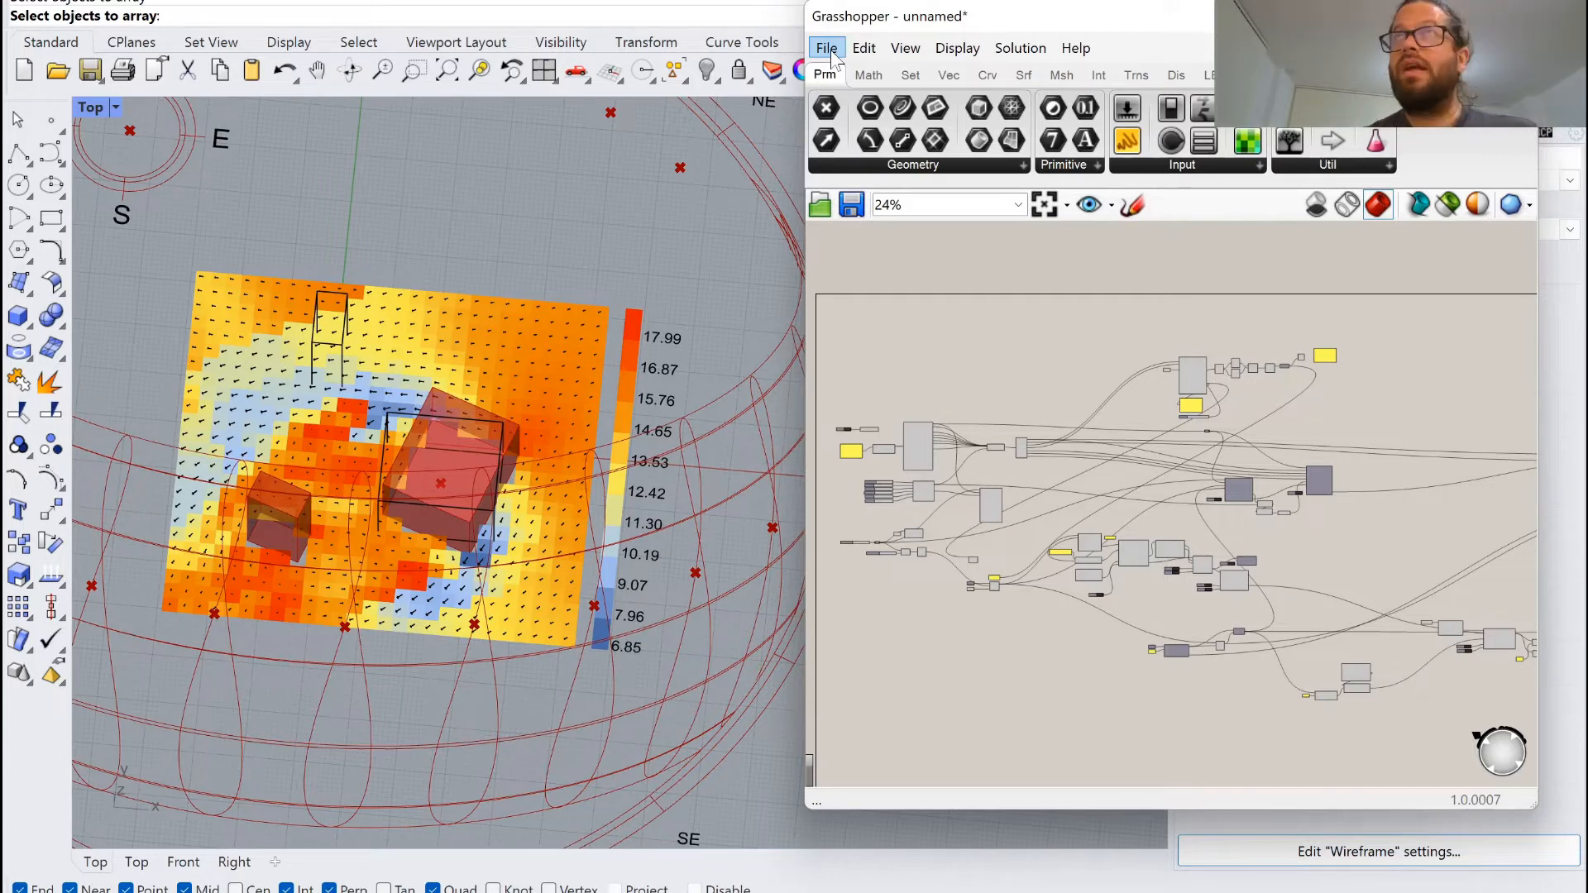
# Examine the coloured analysis grid, its legend and the sun path around the buildings in Rhino from oblique and plan views.
pyautogui.scroll(-5, 529, 439)
pyautogui.moveTo(530, 440); pyautogui.dragTo(466, 448, button='right')
pyautogui.scroll(5, 499, 495)
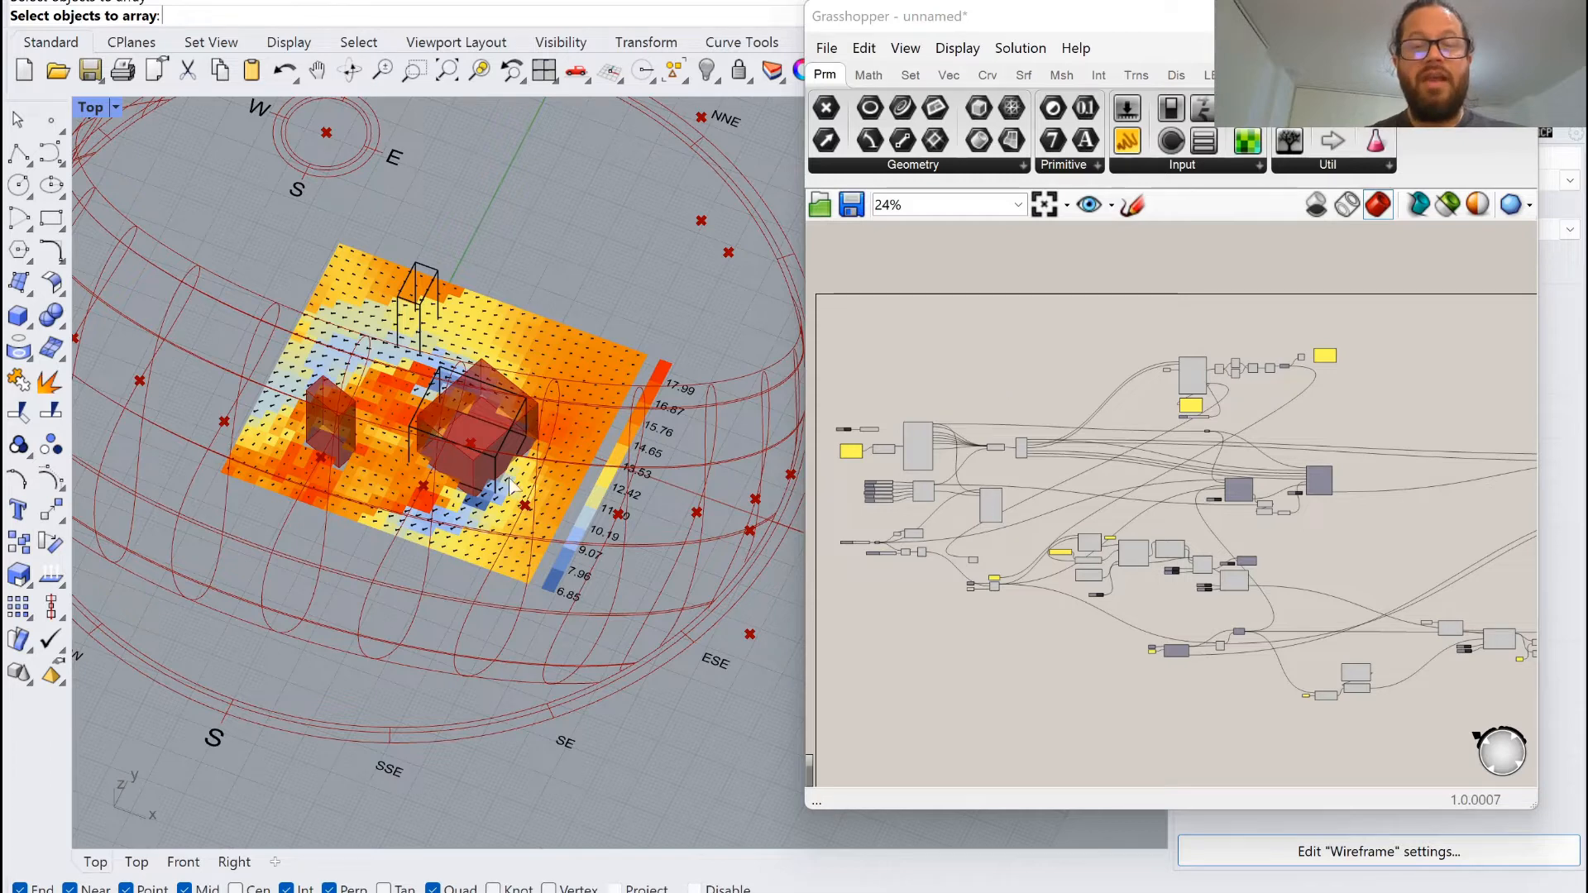
pyautogui.scroll(8, 447, 470)
pyautogui.scroll(-6, 445, 470)
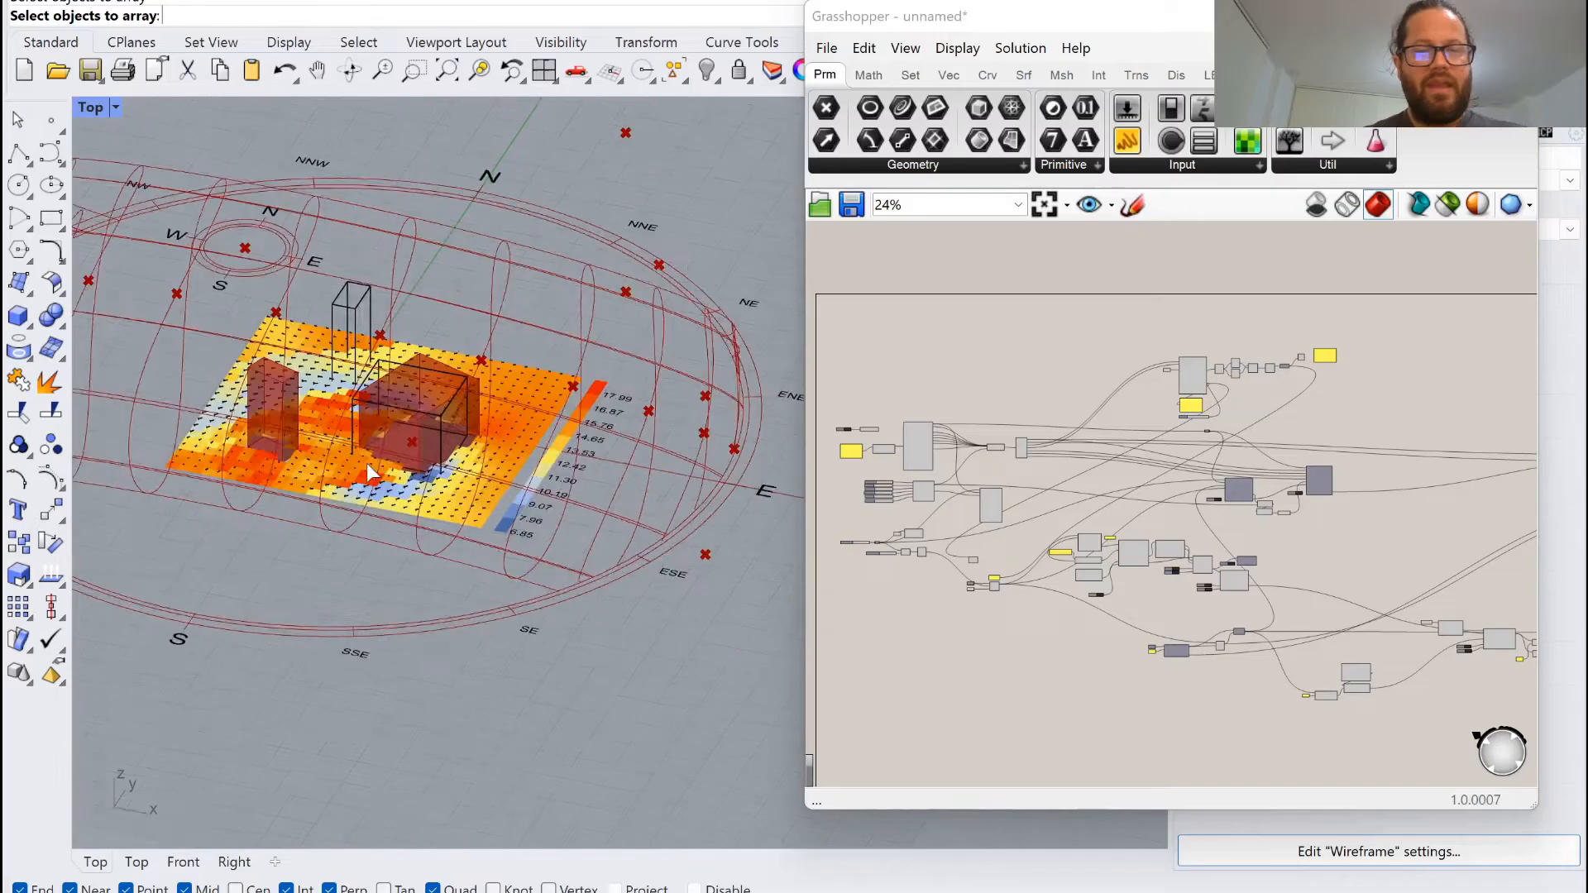
pyautogui.moveTo(366, 463); pyautogui.dragTo(421, 566, button='right')
pyautogui.press('Home')
pyautogui.scroll(4, 371, 501)
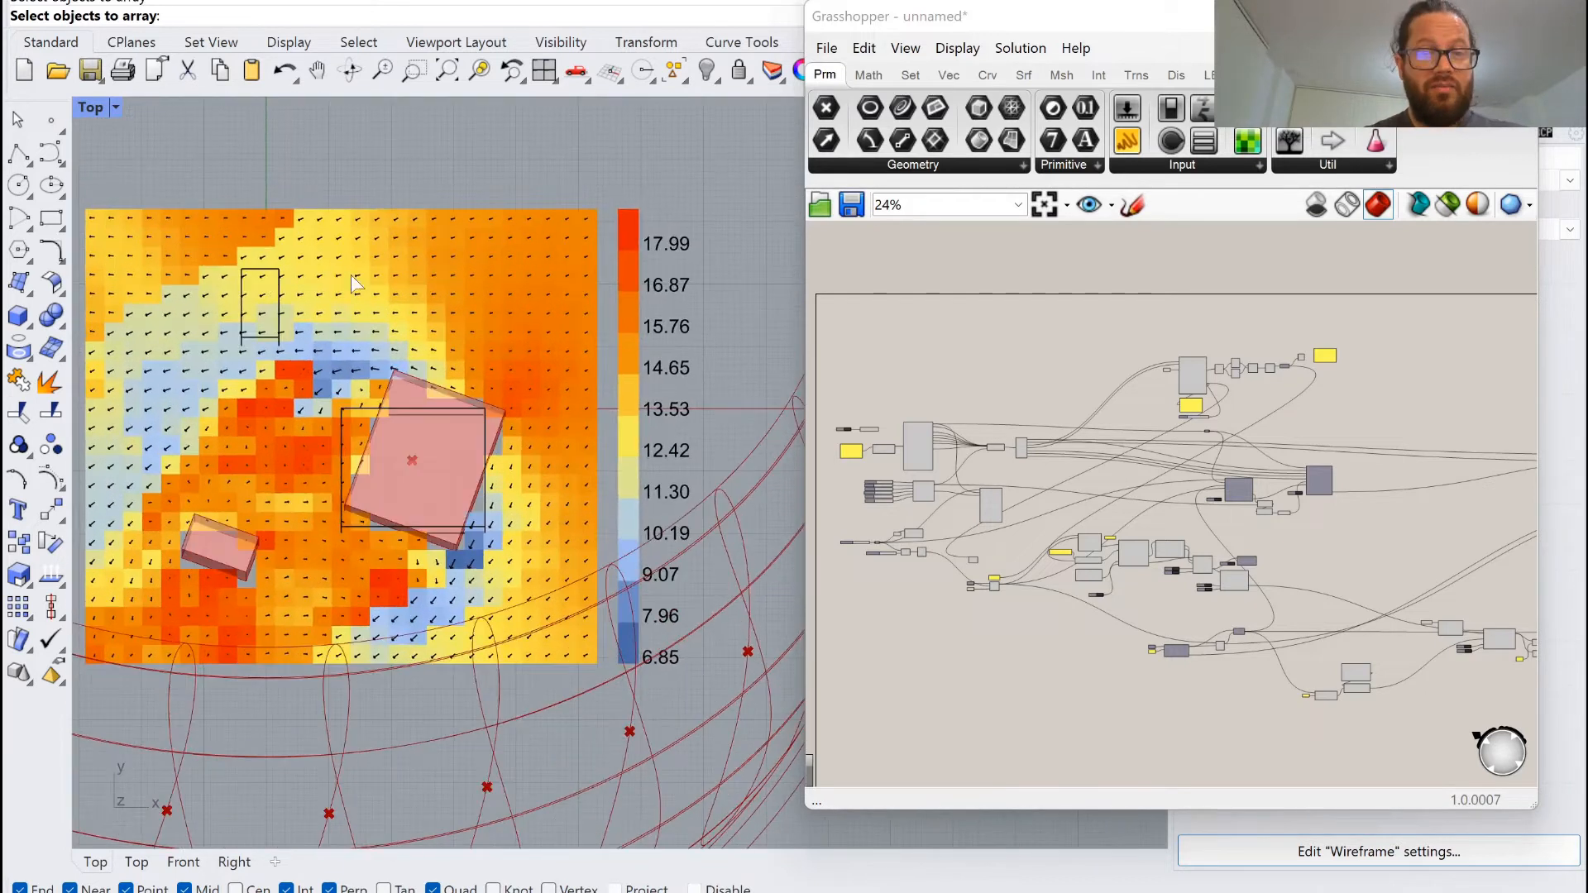
pyautogui.scroll(-6, 375, 439)
pyautogui.scroll(6, 357, 448)
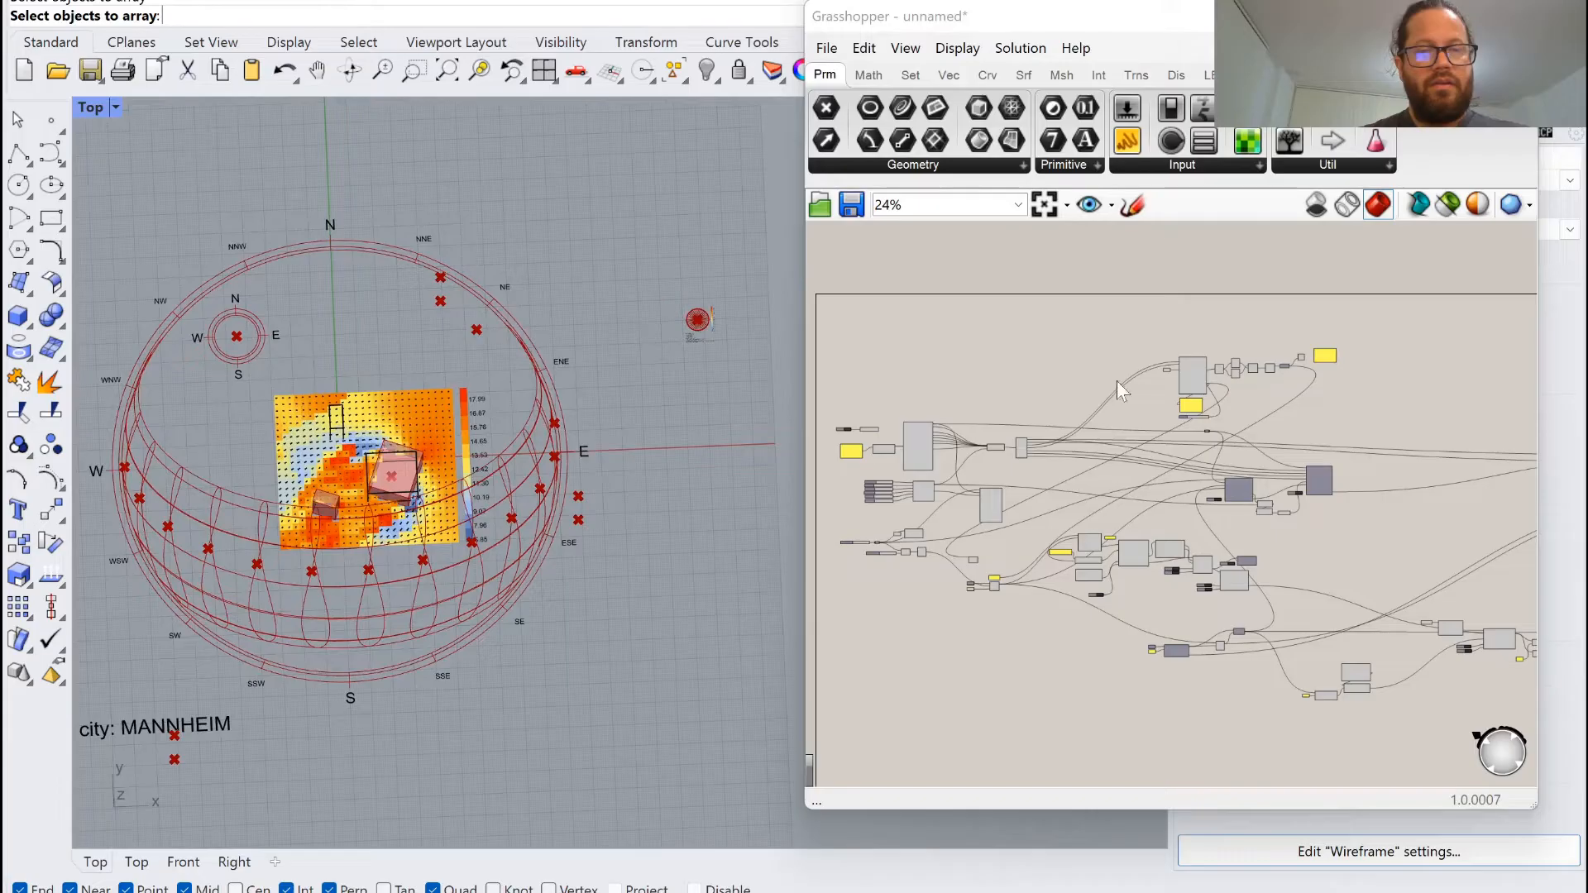
# Create a new blank Grasshopper document and view the two wireframe boxes and the origin point in Rhino.
pyautogui.click(827, 54)
pyautogui.click(877, 73)
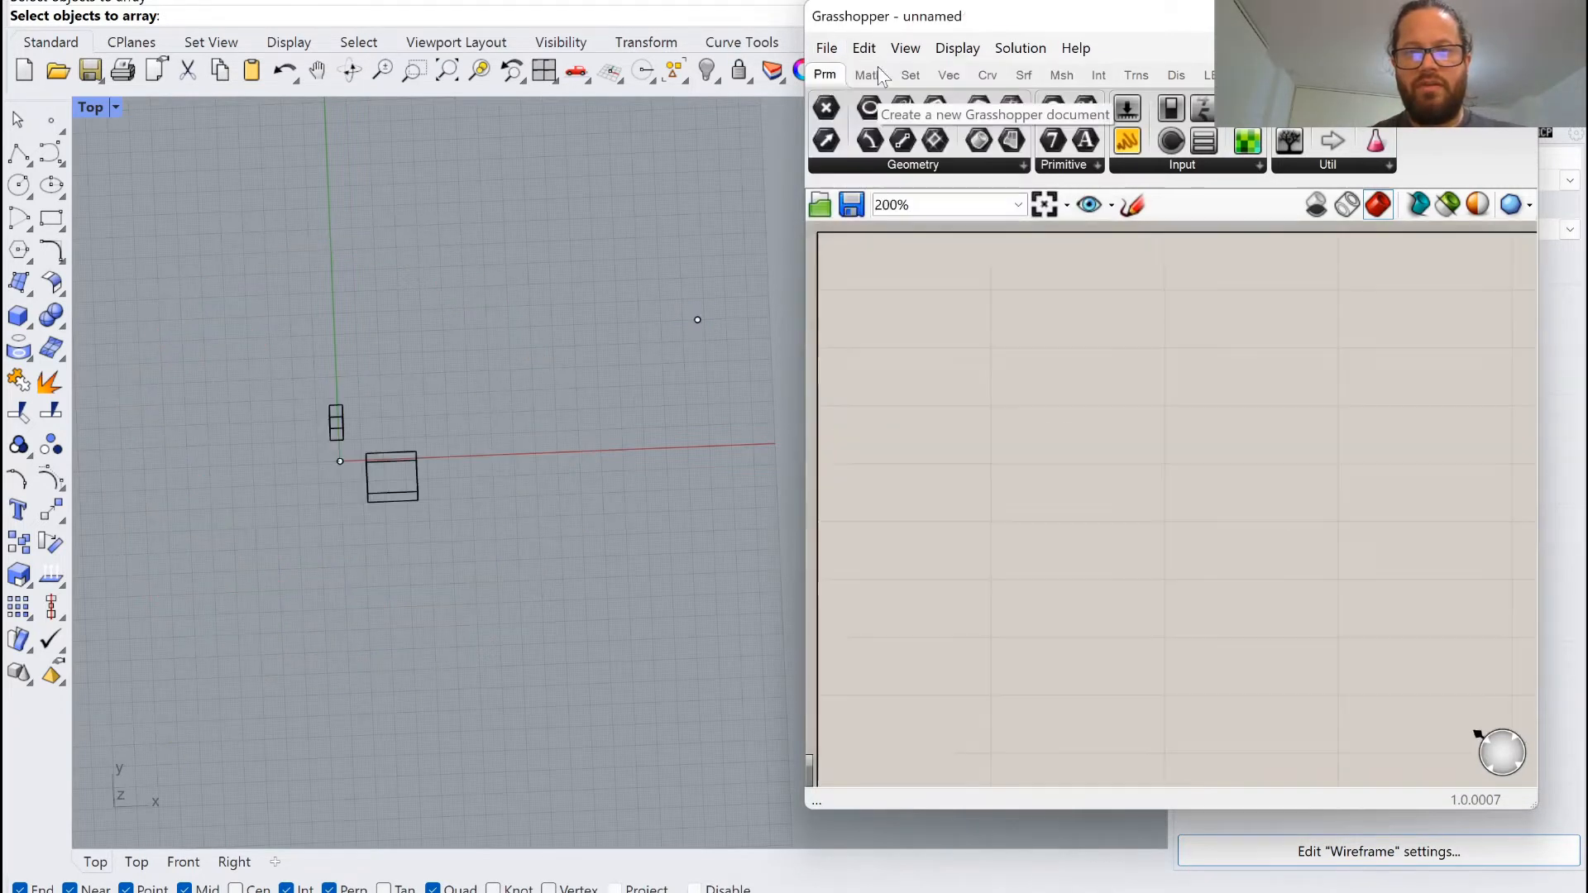
pyautogui.scroll(5, 361, 420)
pyautogui.scroll(4, 360, 422)
pyautogui.scroll(-4, 359, 424)
pyautogui.moveTo(364, 430); pyautogui.dragTo(401, 549, button='right')
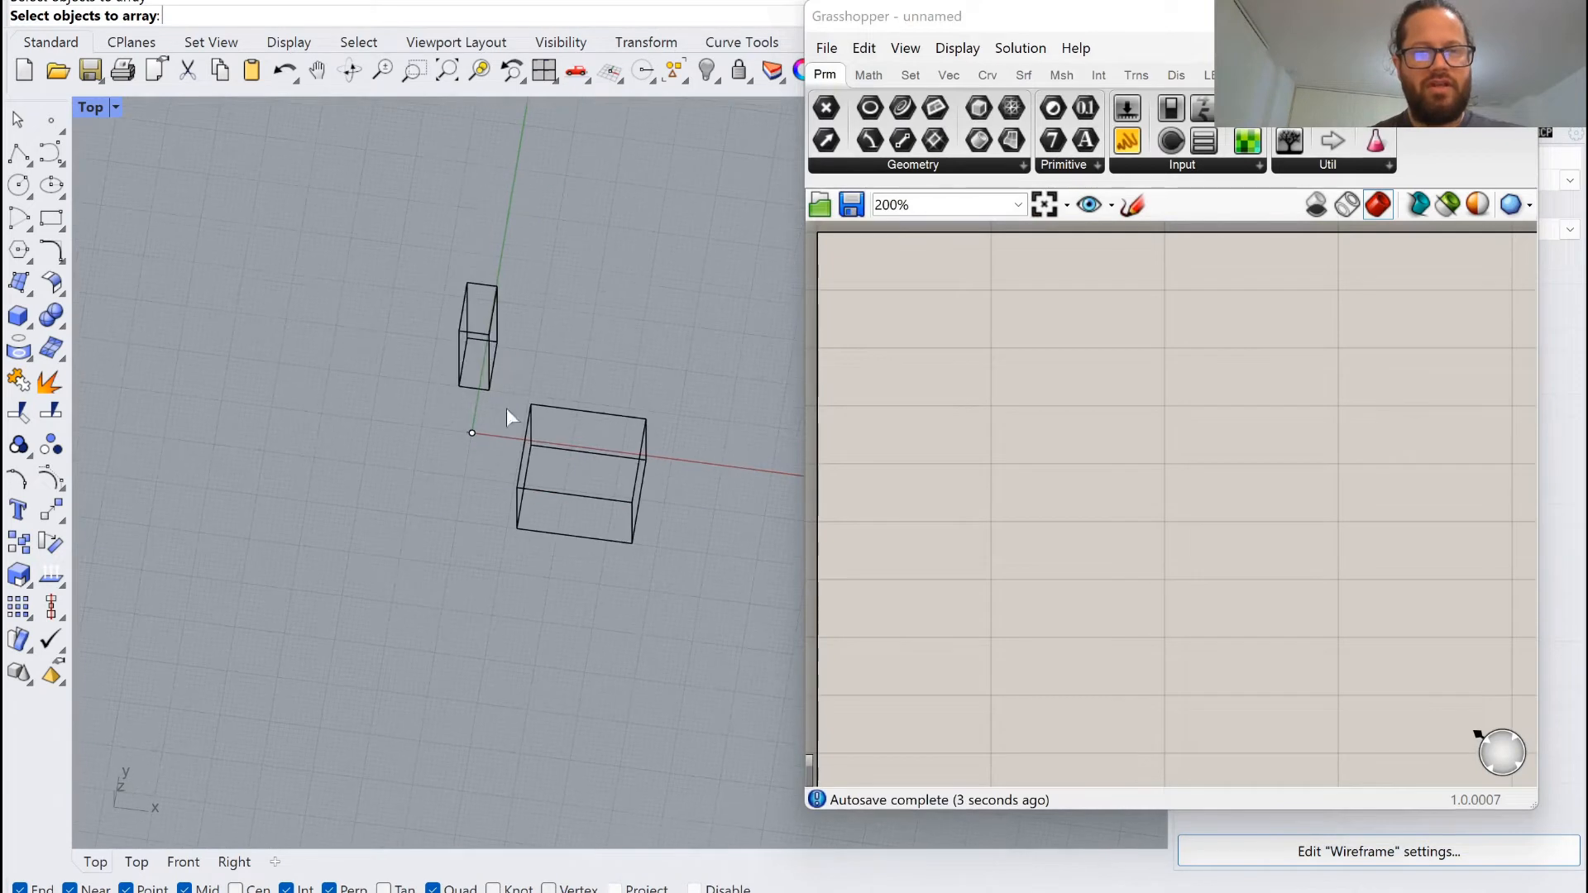
pyautogui.moveTo(453, 351)
pyautogui.mouseDown(button='right')
pyautogui.moveTo(439, 410)
pyautogui.moveTo(453, 346)
pyautogui.mouseUp(button='right')
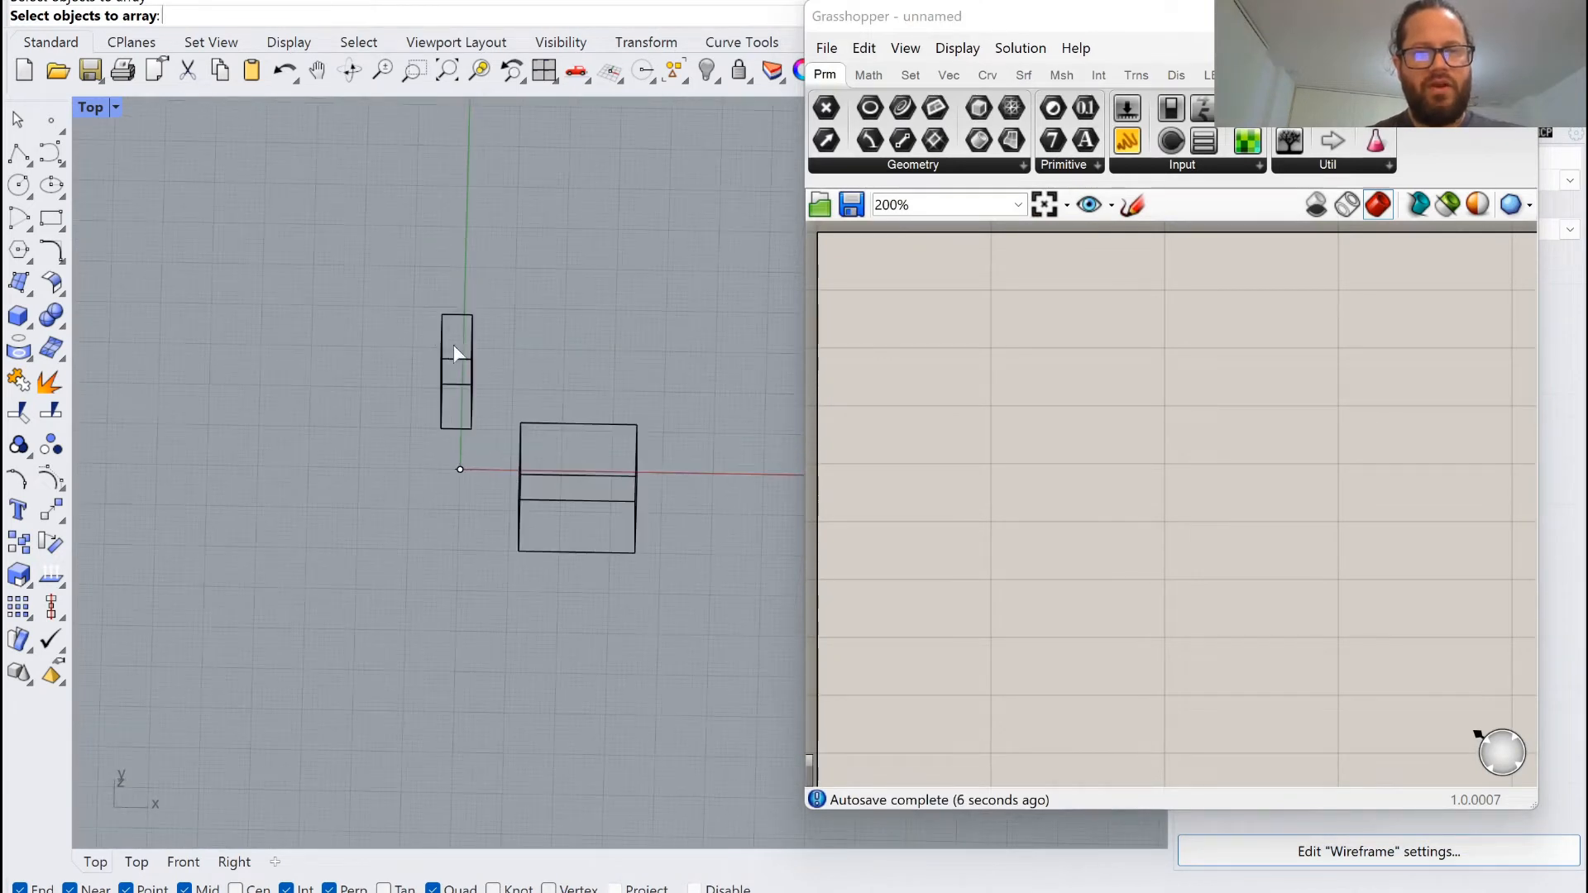
pyautogui.scroll(4, 450, 343)
pyautogui.scroll(-4, 448, 349)
pyautogui.moveTo(482, 468)
pyautogui.mouseDown(button='right')
pyautogui.moveTo(355, 450)
pyautogui.moveTo(411, 450)
pyautogui.moveTo(448, 483)
pyautogui.moveTo(473, 447)
pyautogui.mouseUp(button='right')
# Cancel the running Array command in Rhino and clear the selection of the boxes and point.
pyautogui.moveTo(529, 488); pyautogui.dragTo(362, 307)
pyautogui.scroll(4, 430, 375)
pyautogui.scroll(-4, 430, 374)
pyautogui.moveTo(418, 455); pyautogui.dragTo(385, 413, button='right')
pyautogui.scroll(1, 385, 397)
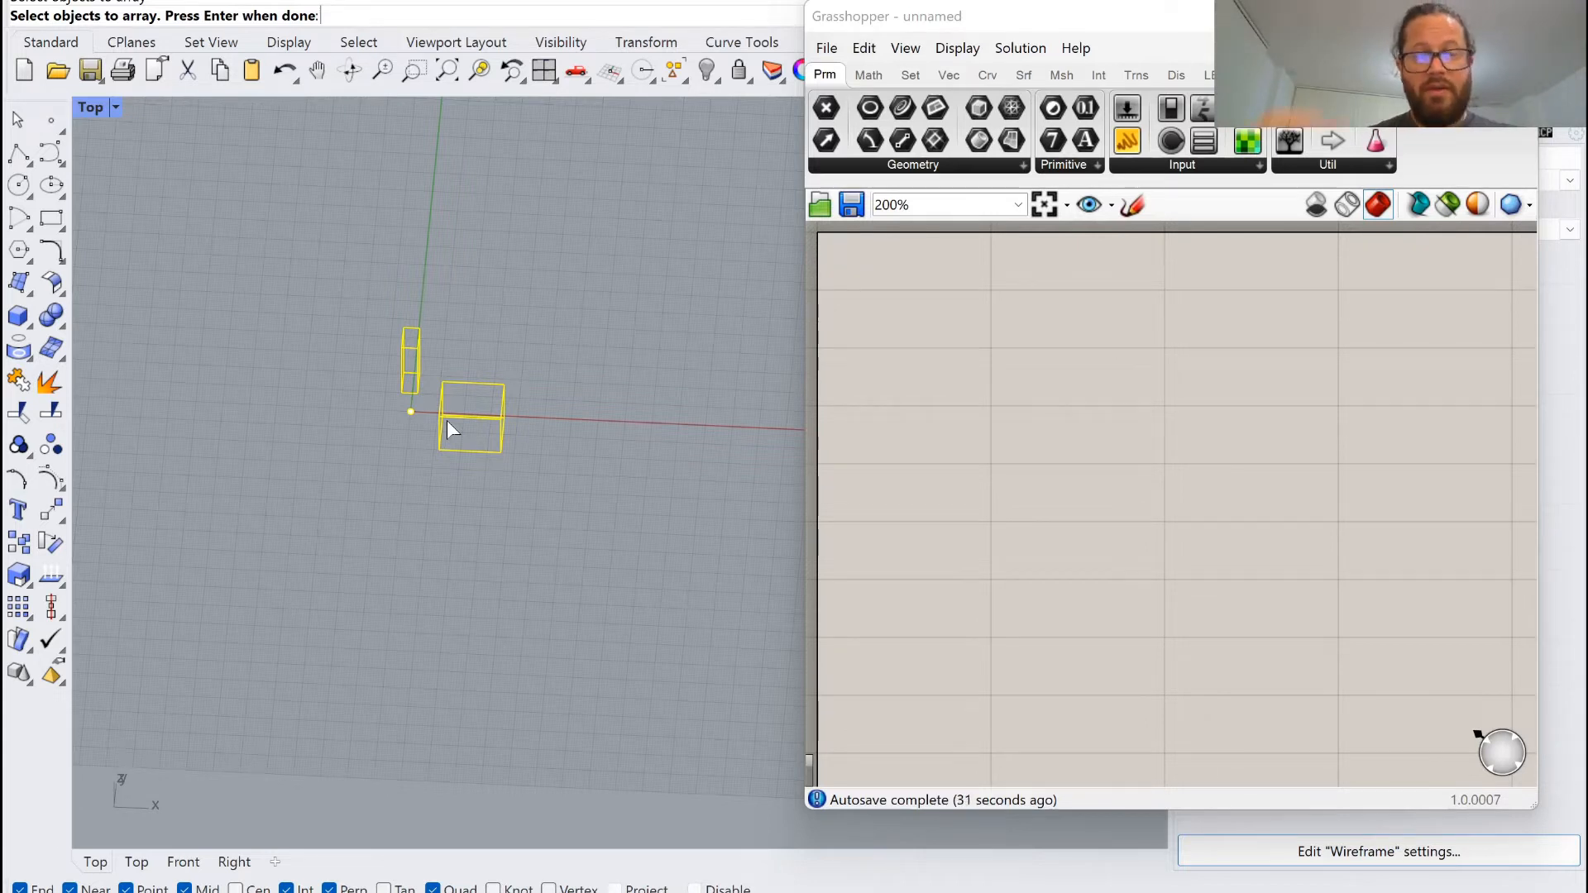
pyautogui.press('Escape')
pyautogui.scroll(6, 440, 387)
pyautogui.scroll(-6, 440, 386)
pyautogui.scroll(5, 432, 423)
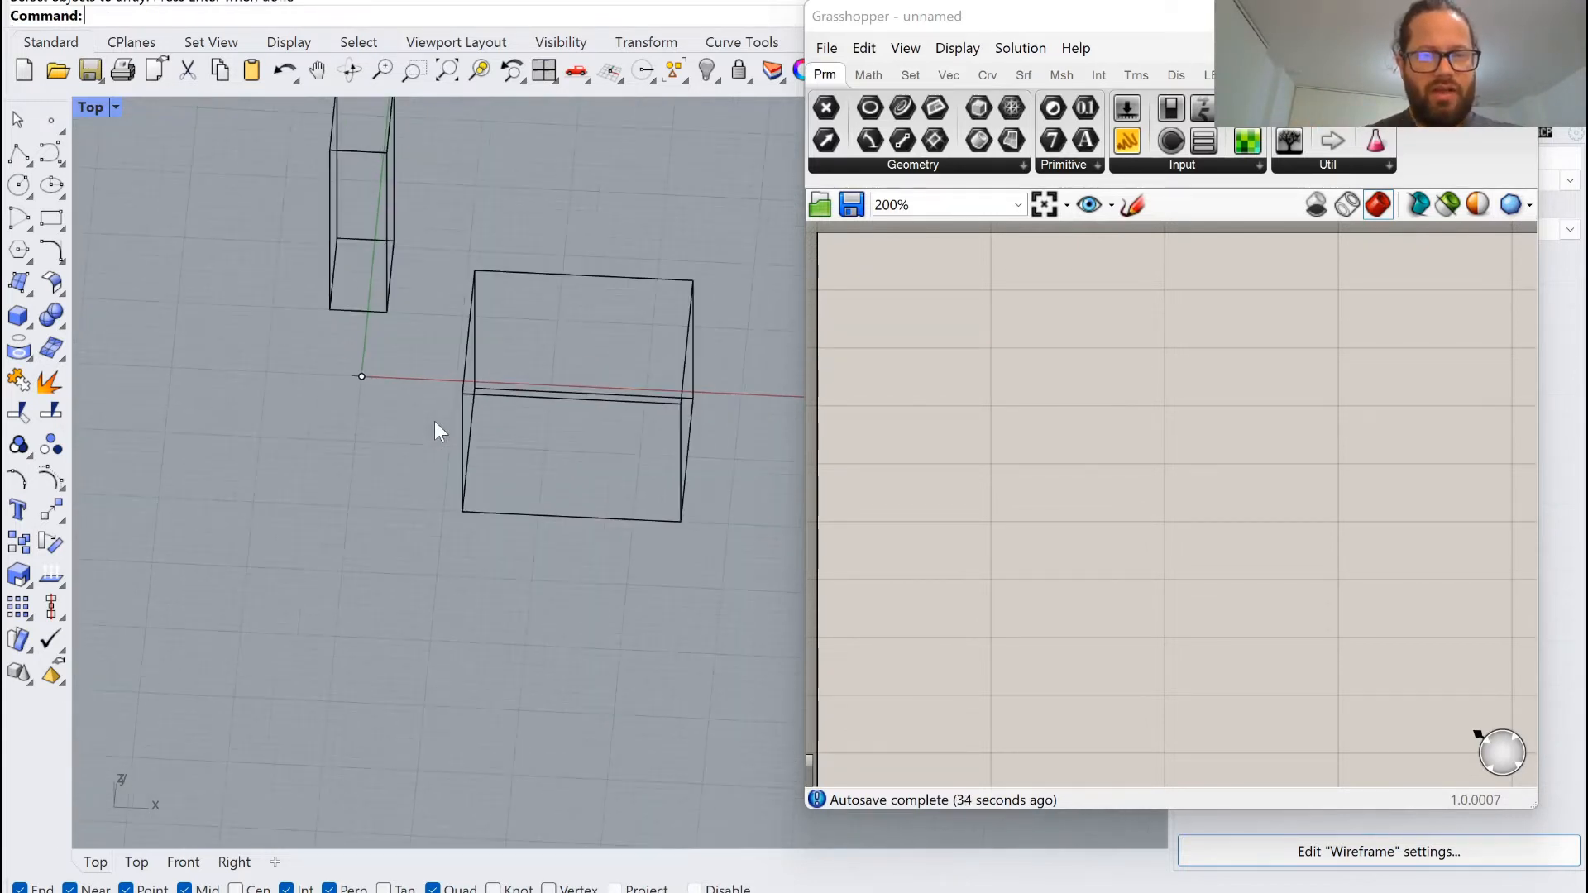
pyautogui.click(476, 319)
pyautogui.scroll(-5, 422, 343)
pyautogui.press('Escape')
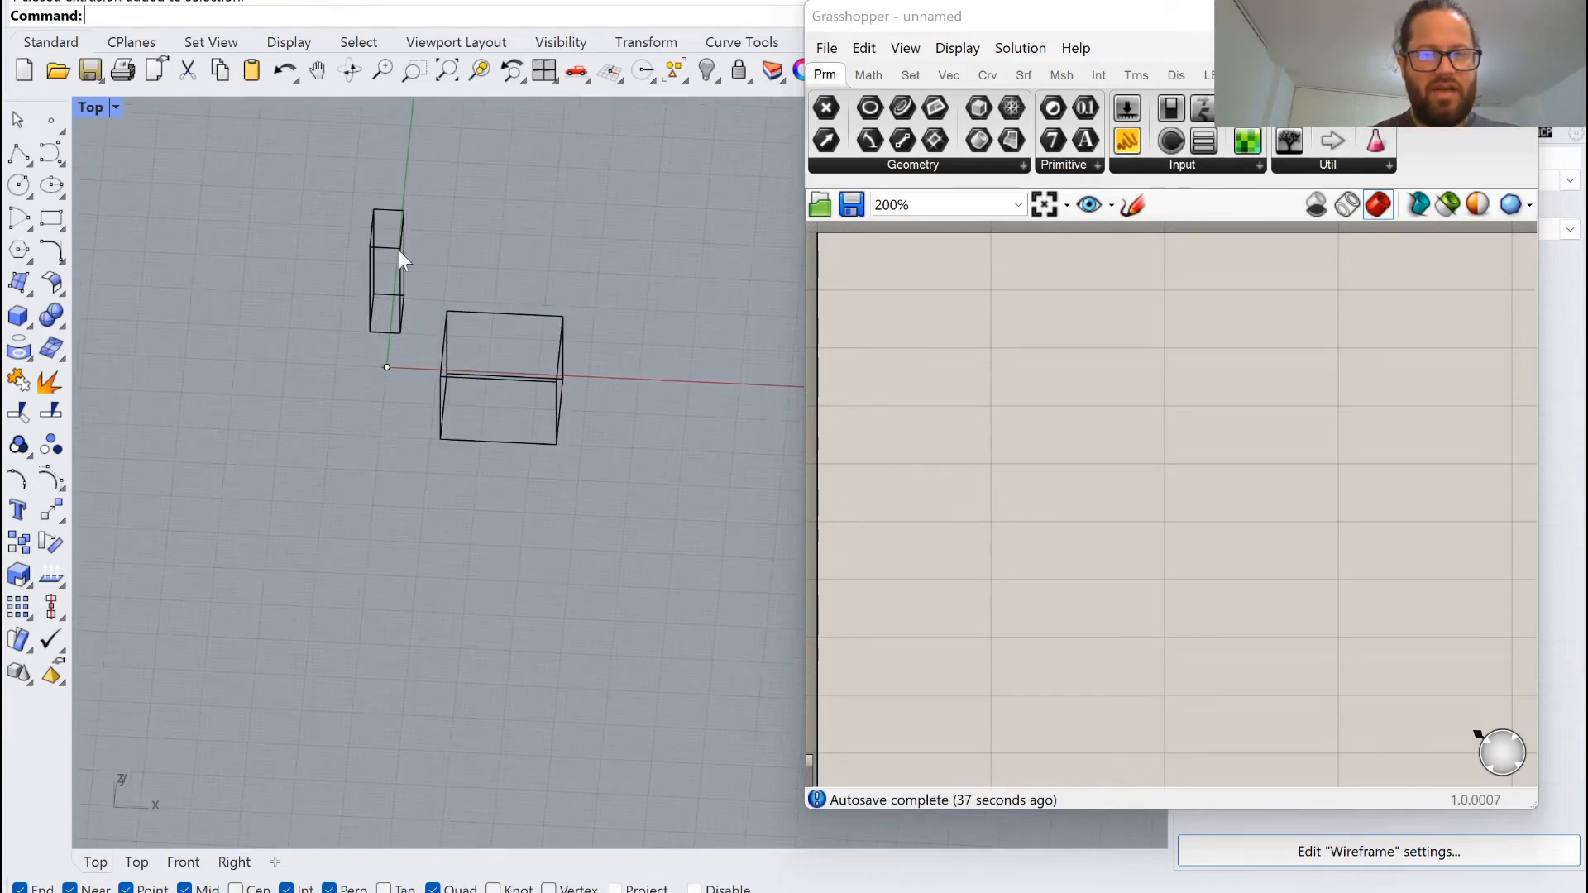
# Unhide only the rectangular ground surface beneath the two boxes with Show Selected.
pyautogui.click(708, 72)
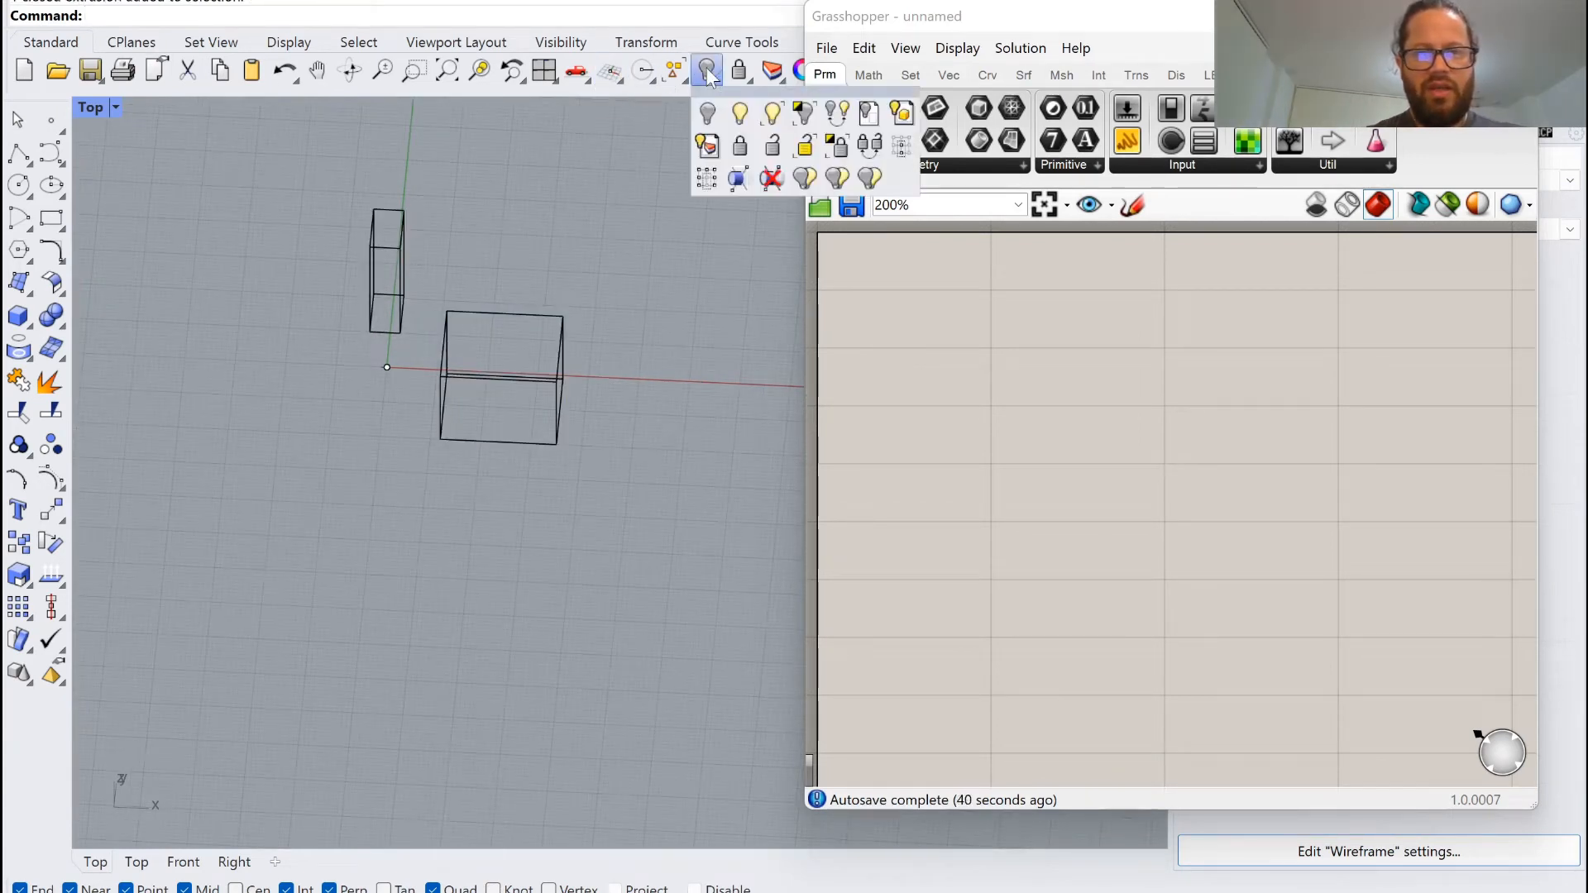
pyautogui.click(771, 114)
pyautogui.scroll(-4, 455, 335)
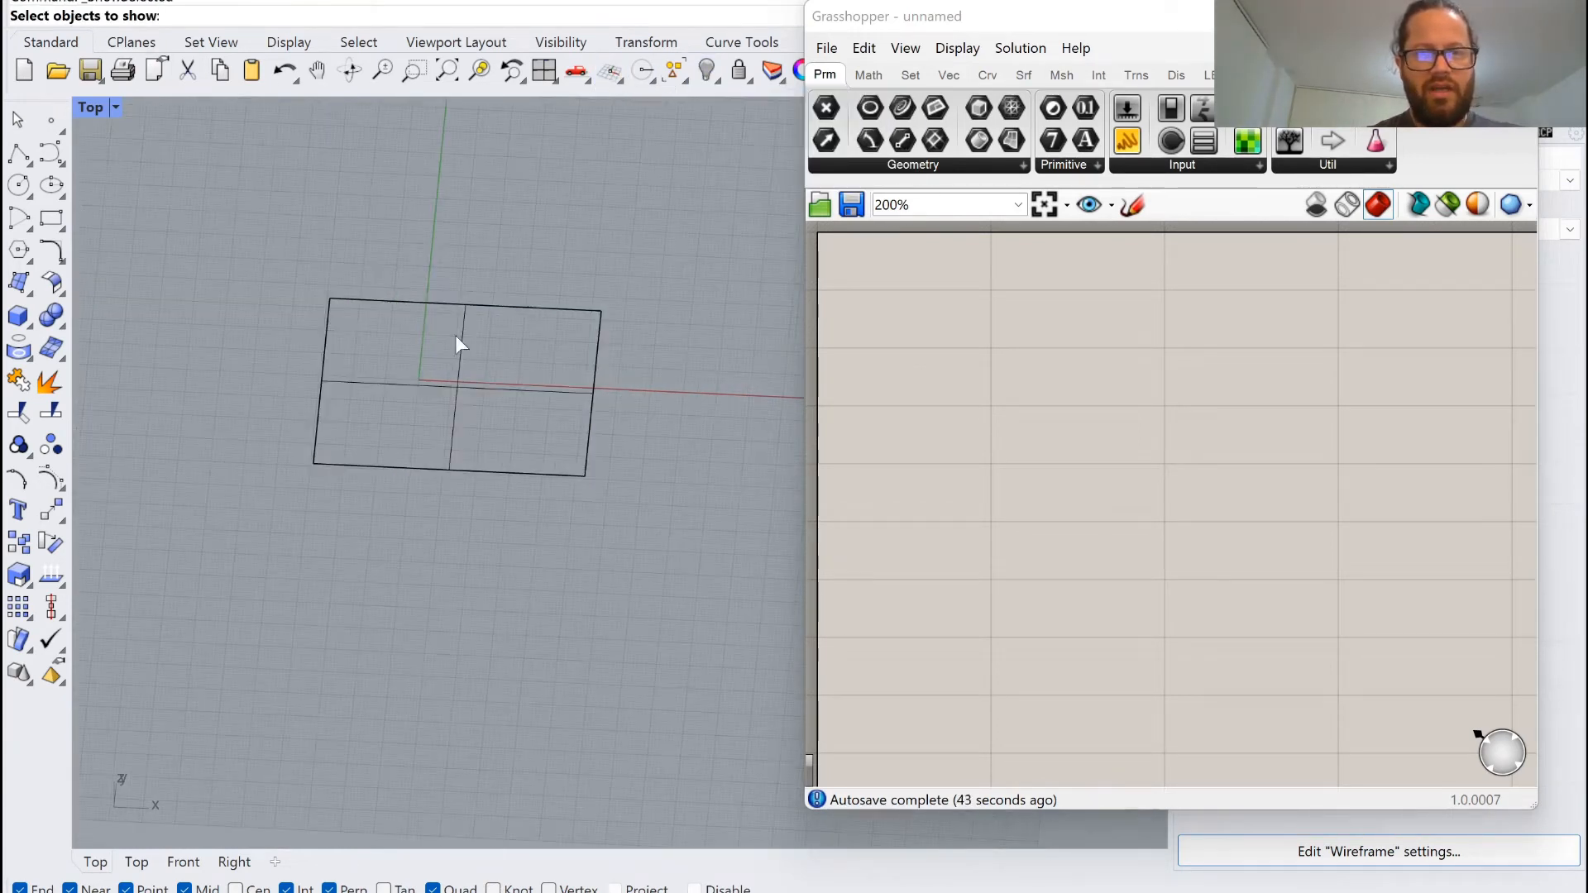
pyautogui.click(455, 335)
pyautogui.press('Return')
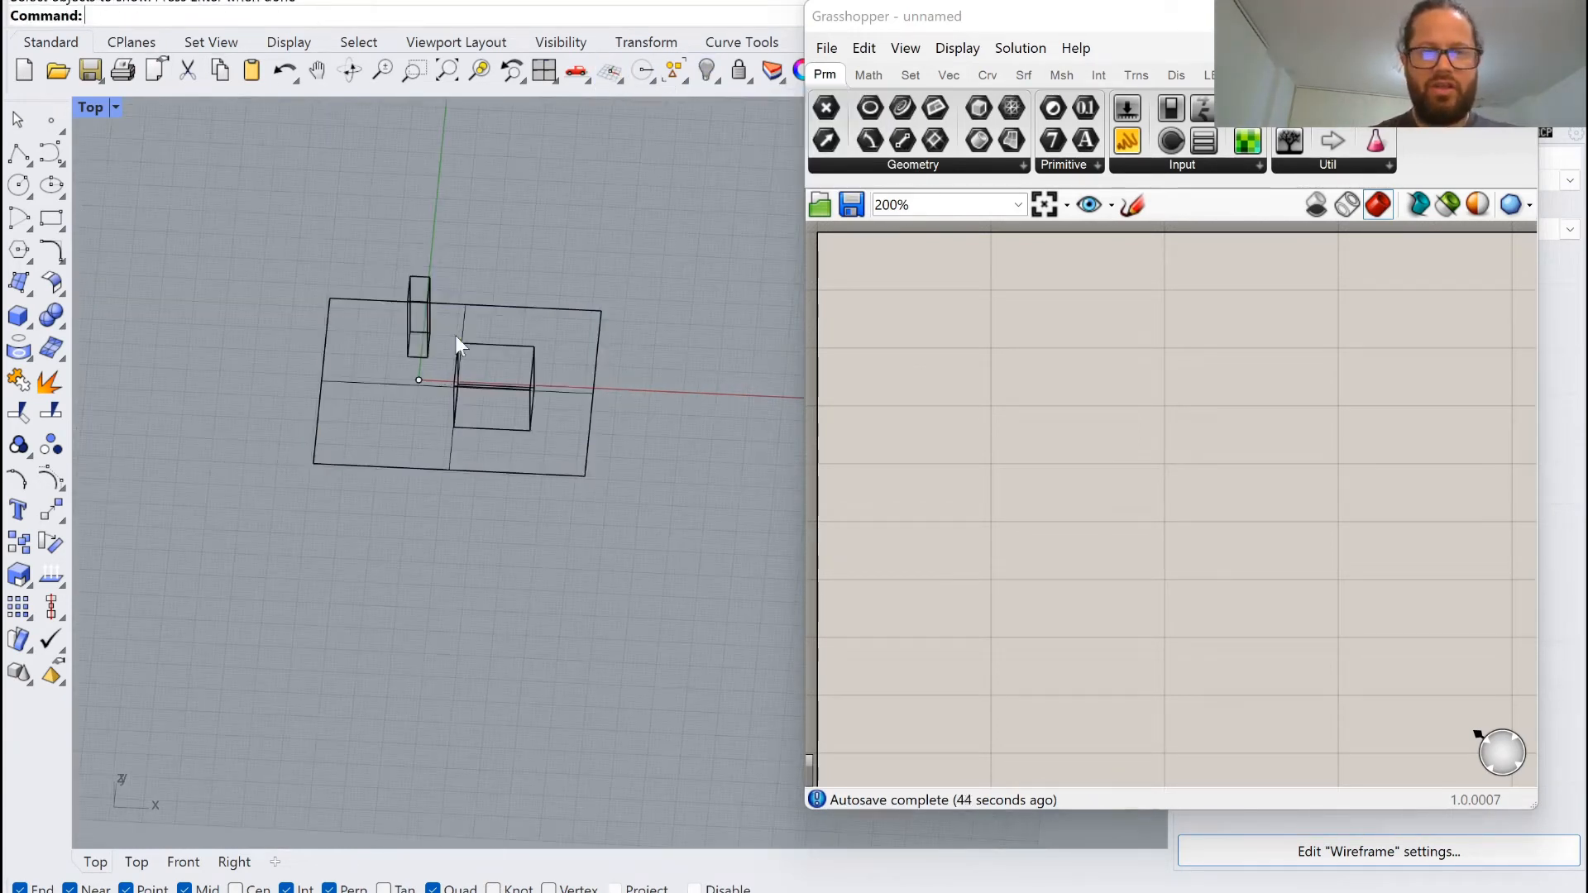
# Highlight the ground surface and the point near the boxes, examining how they sit together from several angles.
pyautogui.moveTo(453, 488); pyautogui.dragTo(403, 449, button='right')
pyautogui.scroll(-3, 397, 440)
pyautogui.click(284, 394)
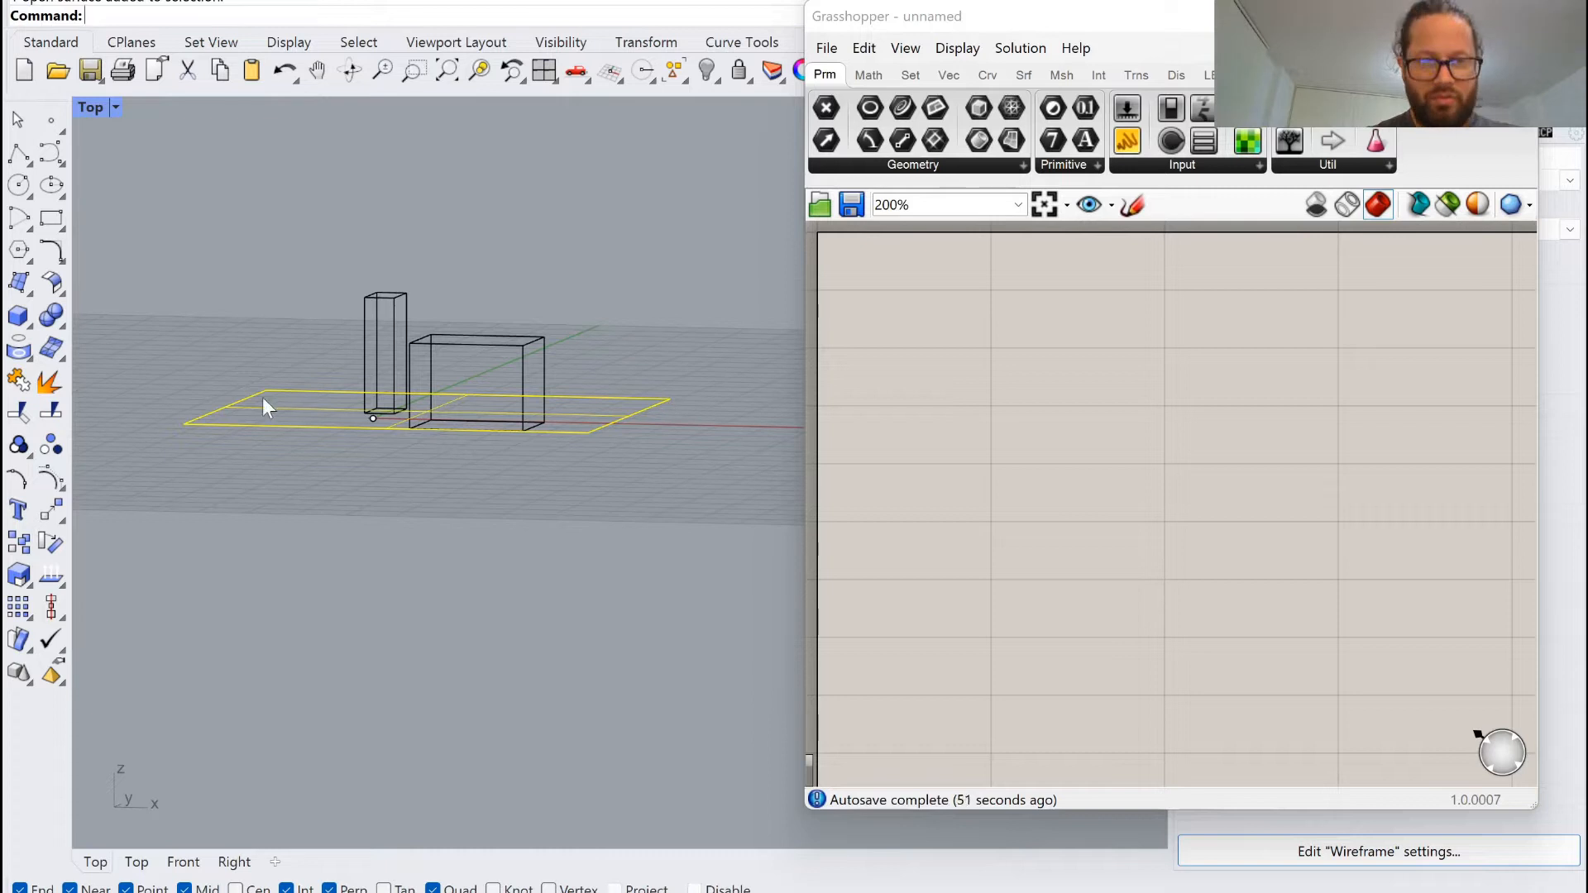
pyautogui.moveTo(425, 450); pyautogui.dragTo(423, 484, button='right')
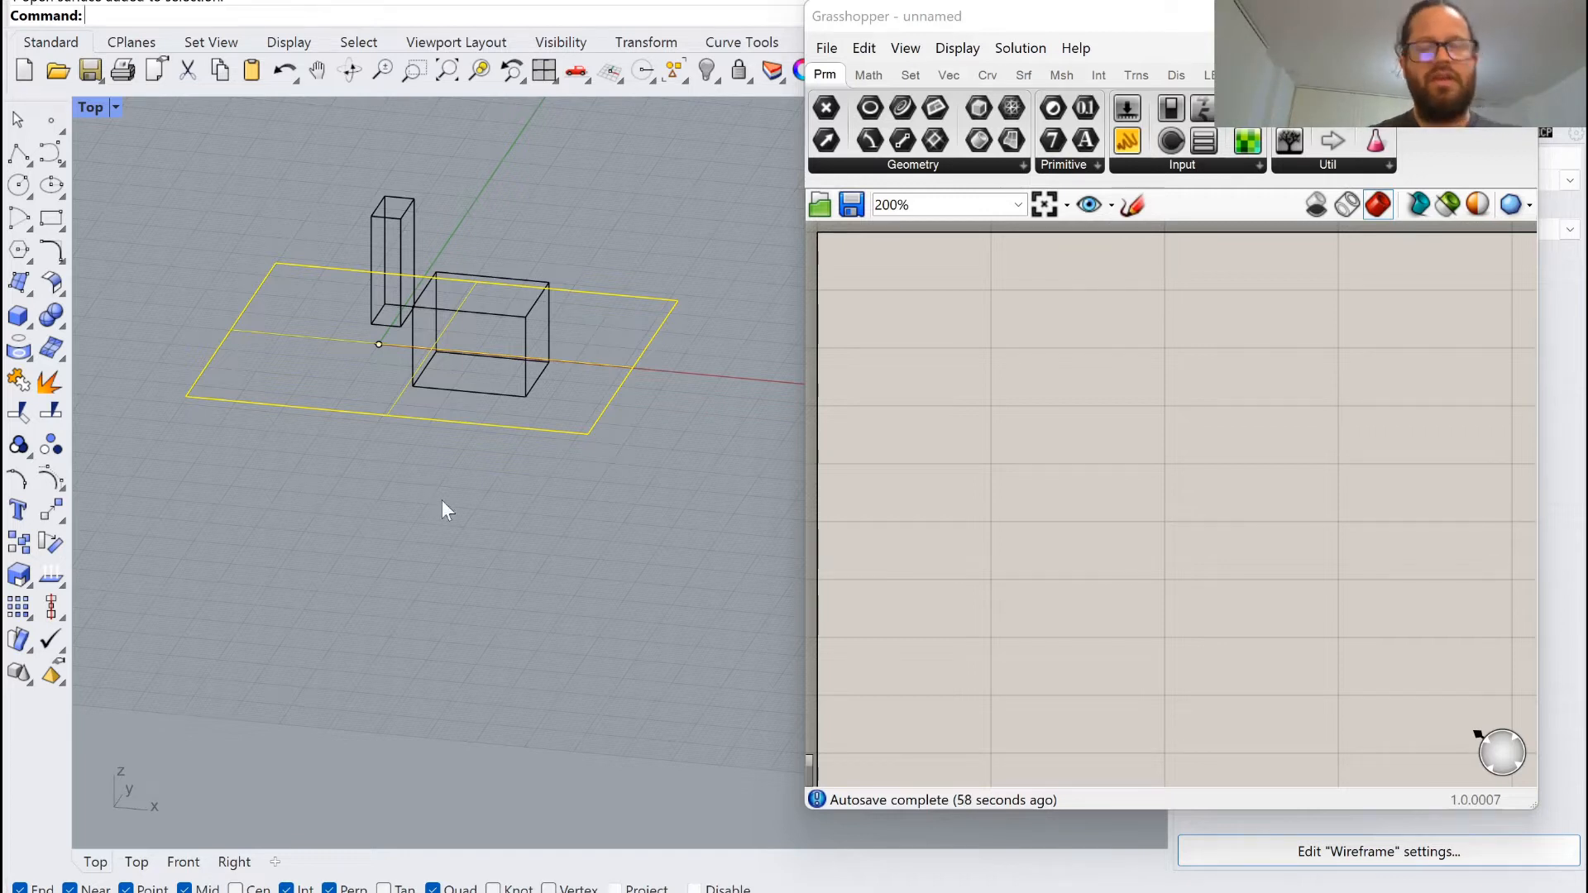
pyautogui.click(384, 344)
pyautogui.moveTo(378, 349); pyautogui.dragTo(408, 538, button='right')
pyautogui.scroll(-8, 423, 398)
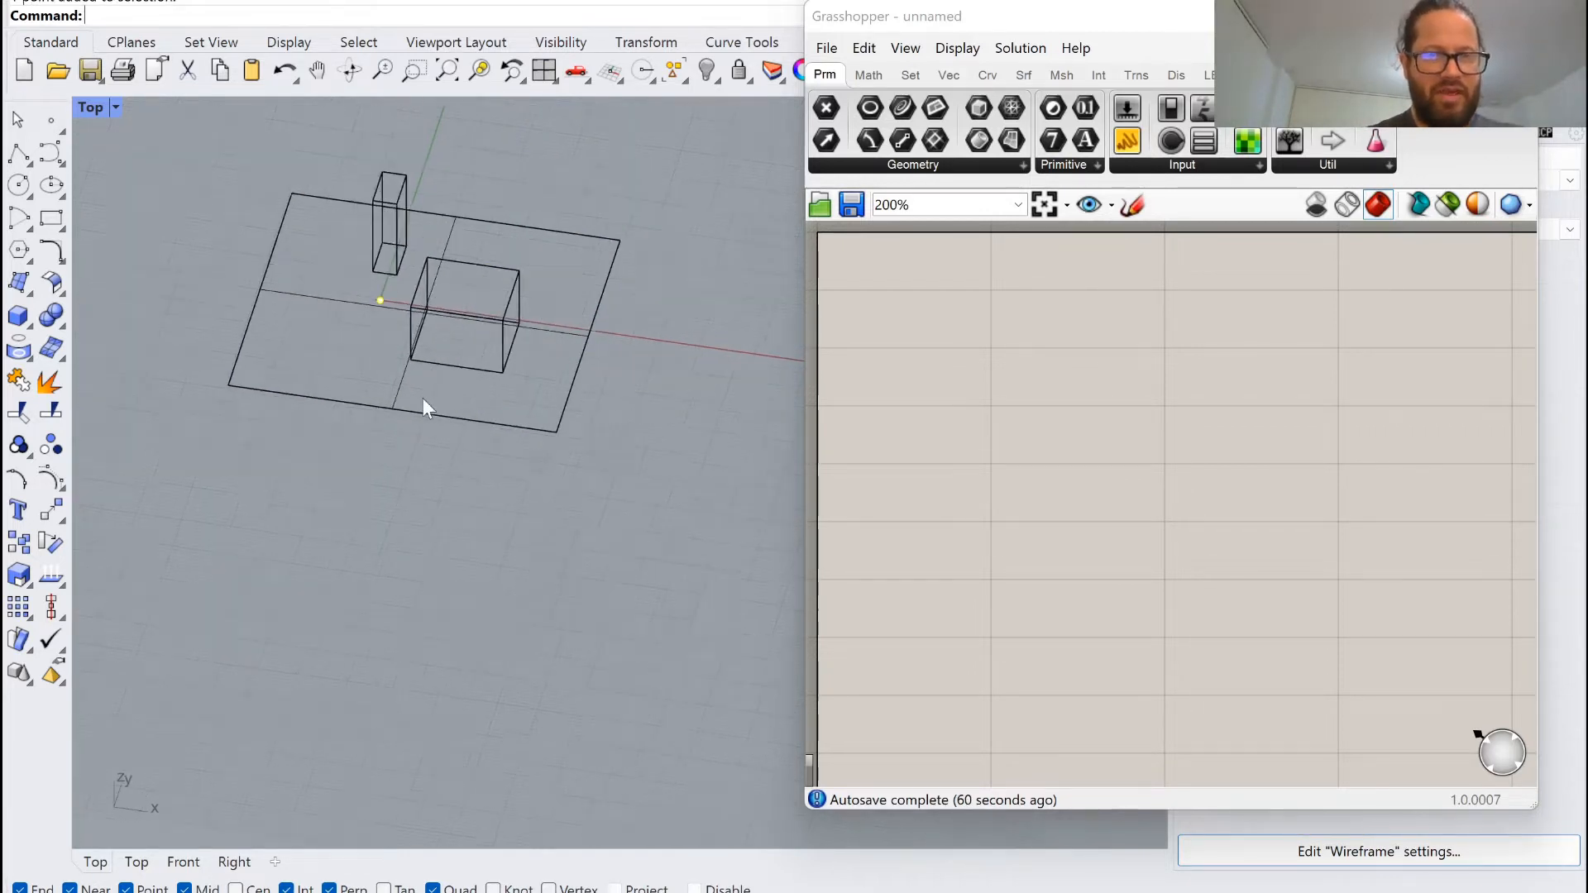
pyautogui.scroll(8, 440, 330)
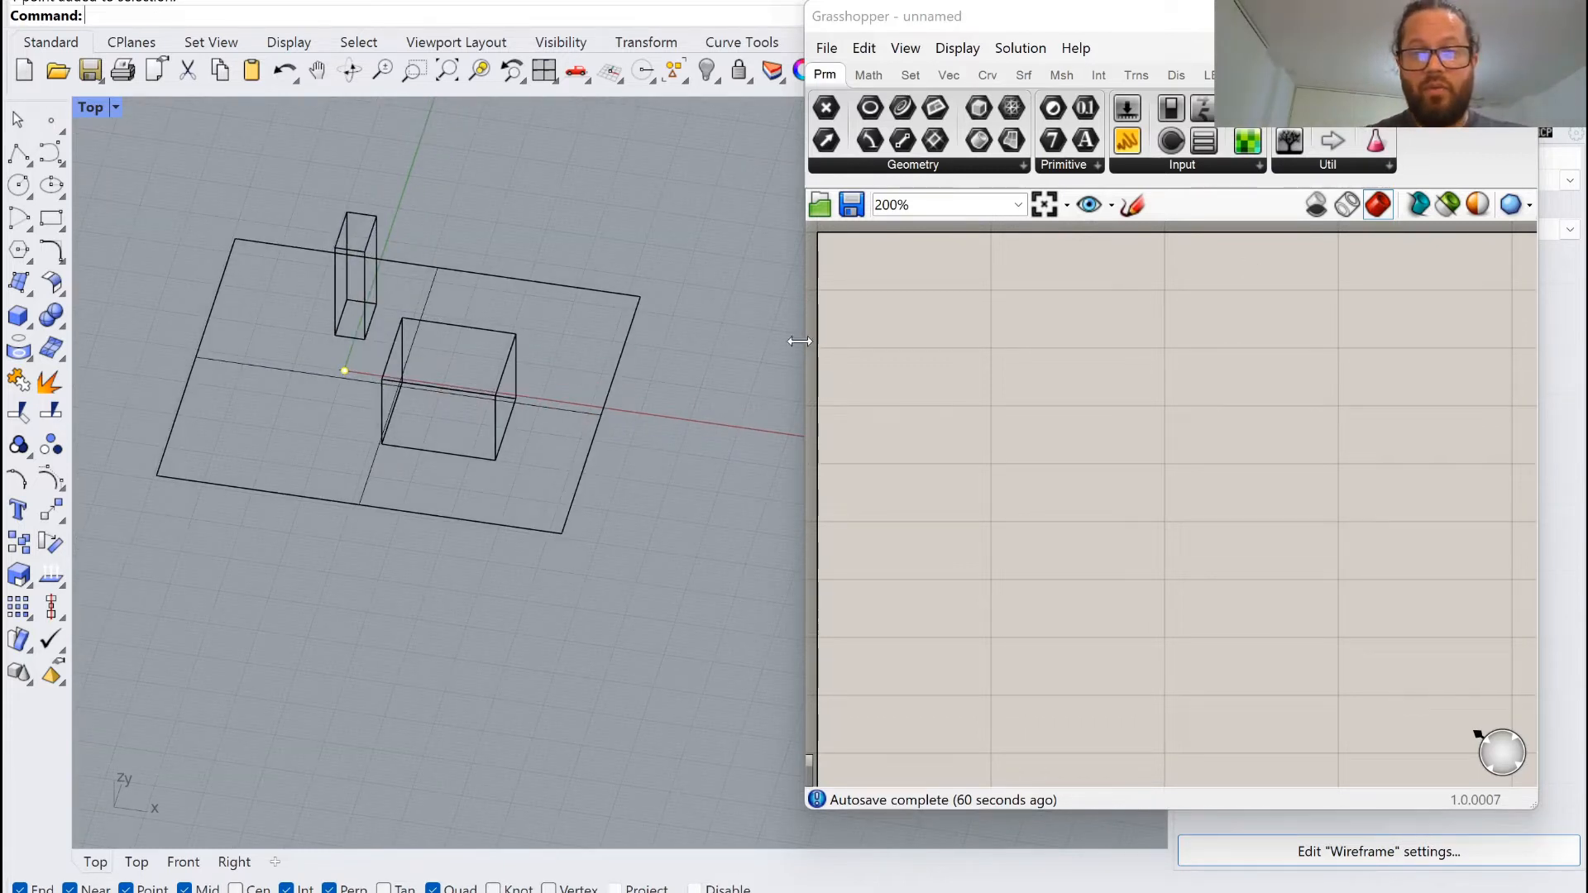
# Widen and reposition the Grasshopper window and bring up the Ladybug component set.
pyautogui.moveTo(807, 344); pyautogui.dragTo(608, 342)
pyautogui.click(1107, 74)
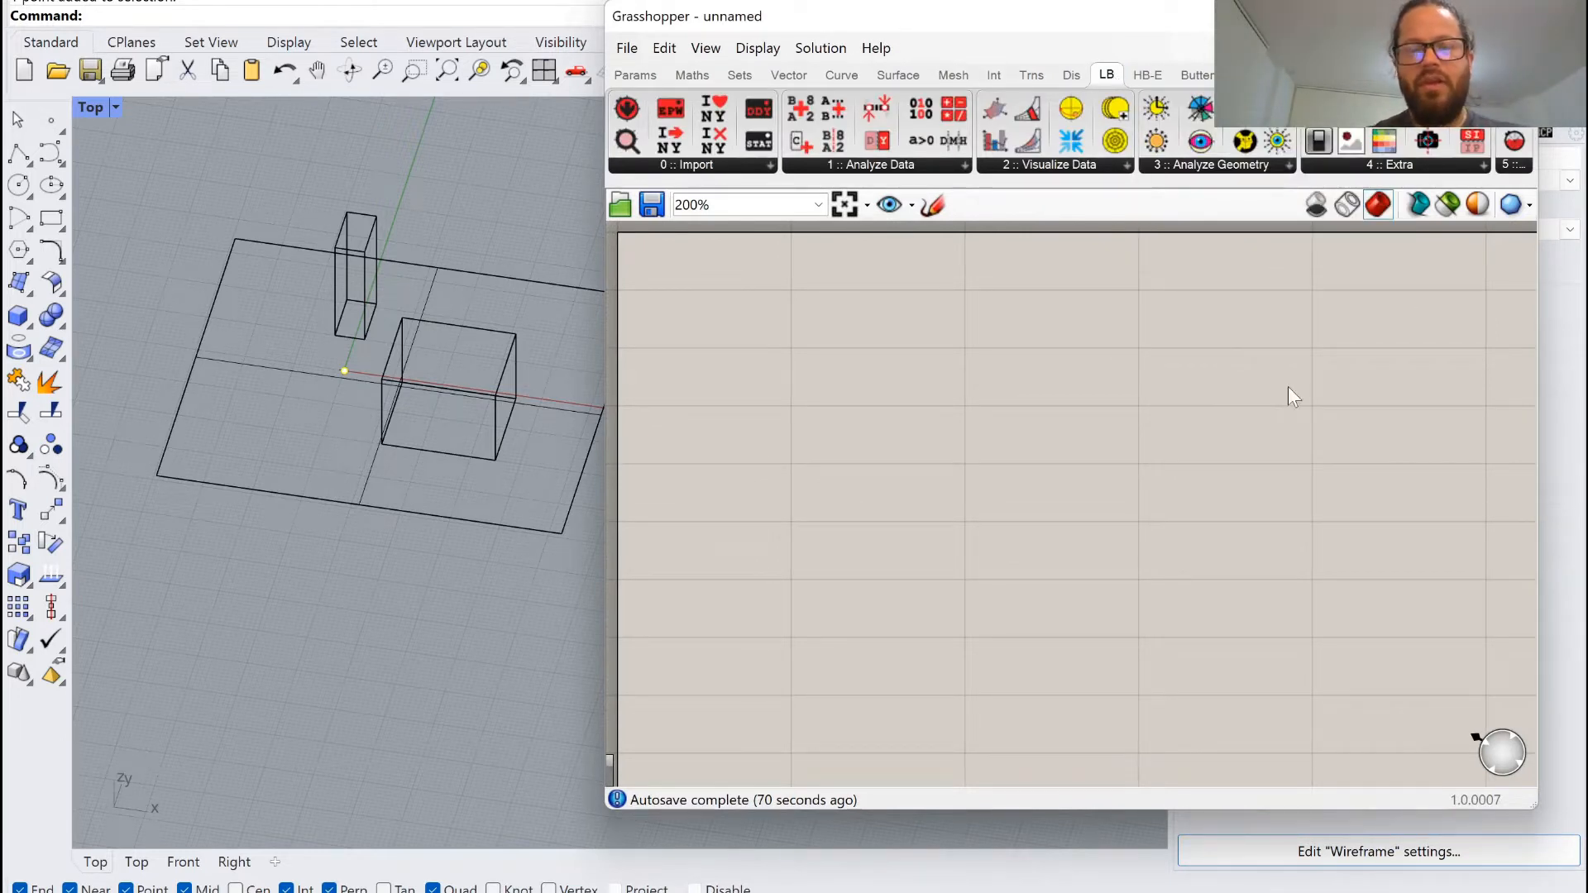
pyautogui.moveTo(949, 20); pyautogui.dragTo(1049, 20)
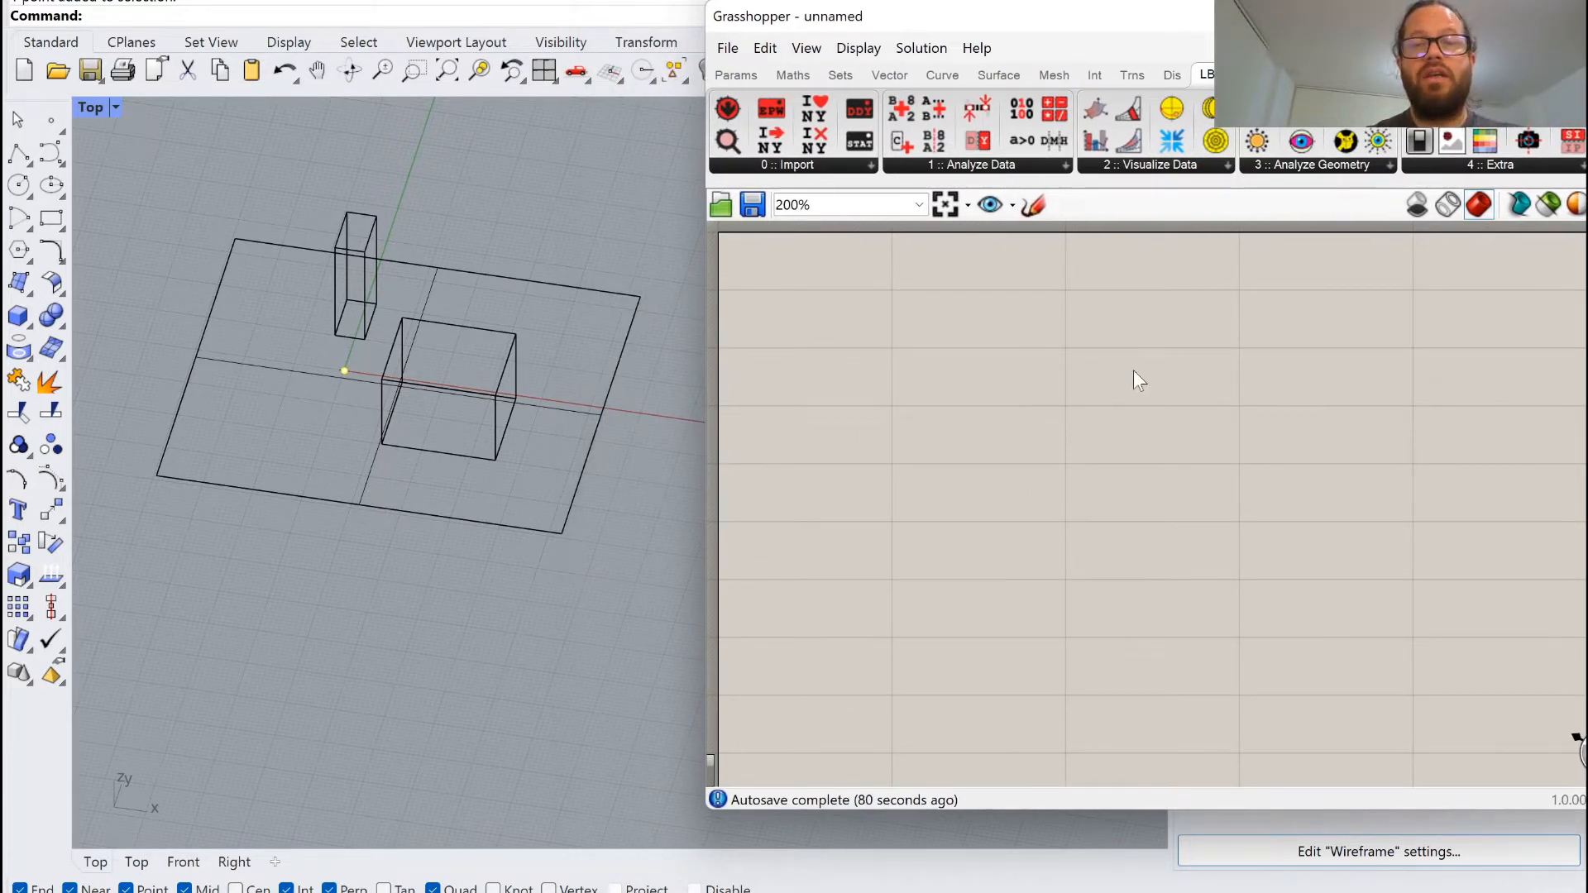
pyautogui.moveTo(1129, 22); pyautogui.dragTo(1014, 33)
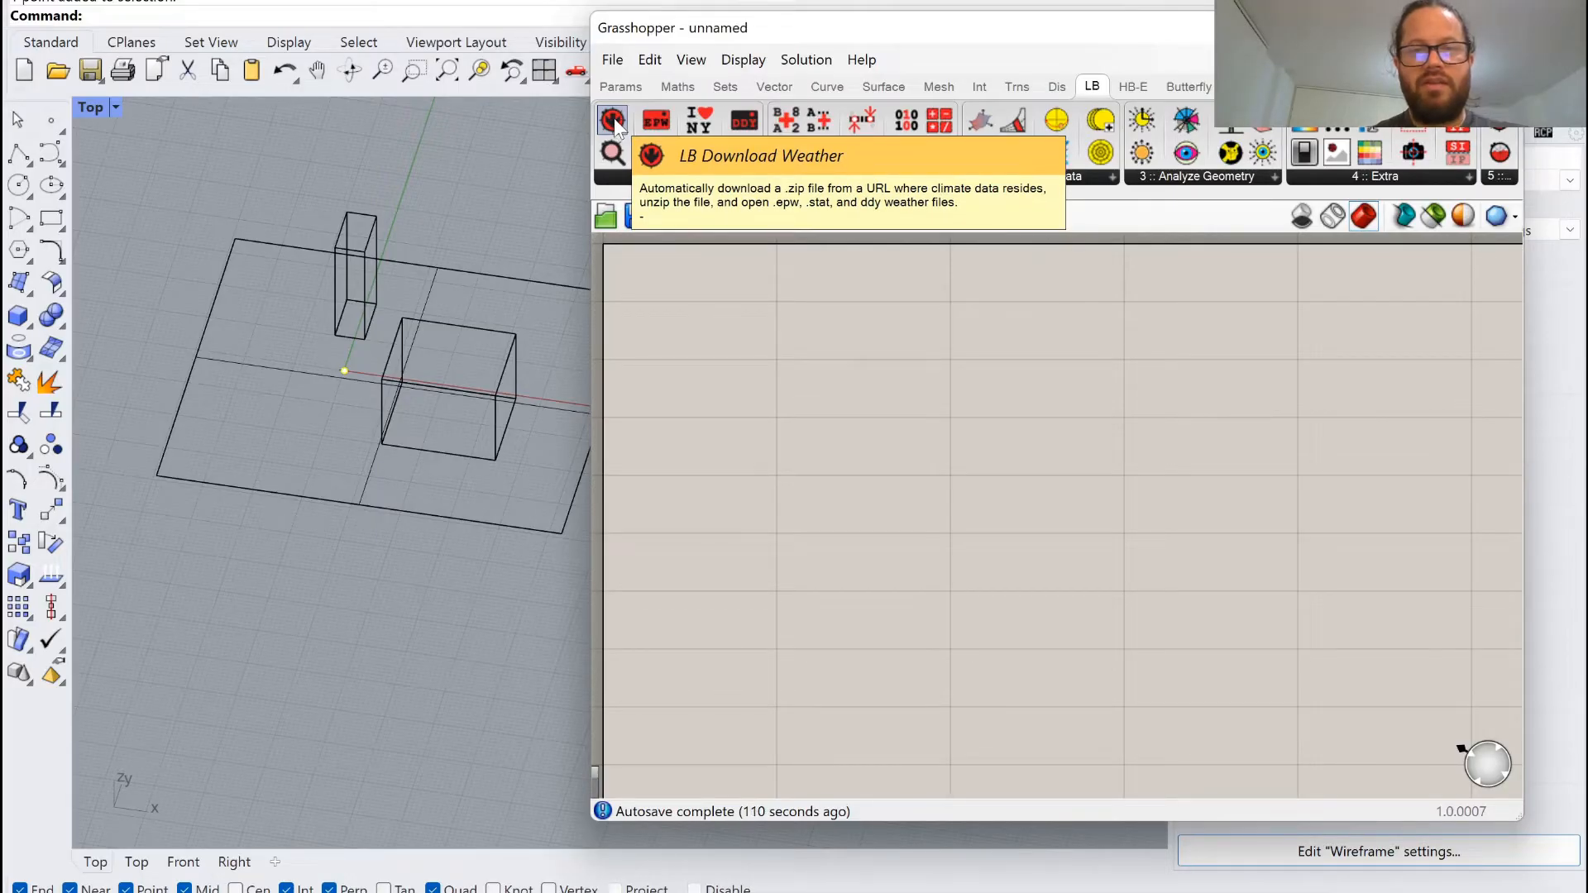
# Place an LB Download Weather component on the empty canvas.
pyautogui.moveTo(612, 121); pyautogui.dragTo(901, 399)
pyautogui.click(920, 465)
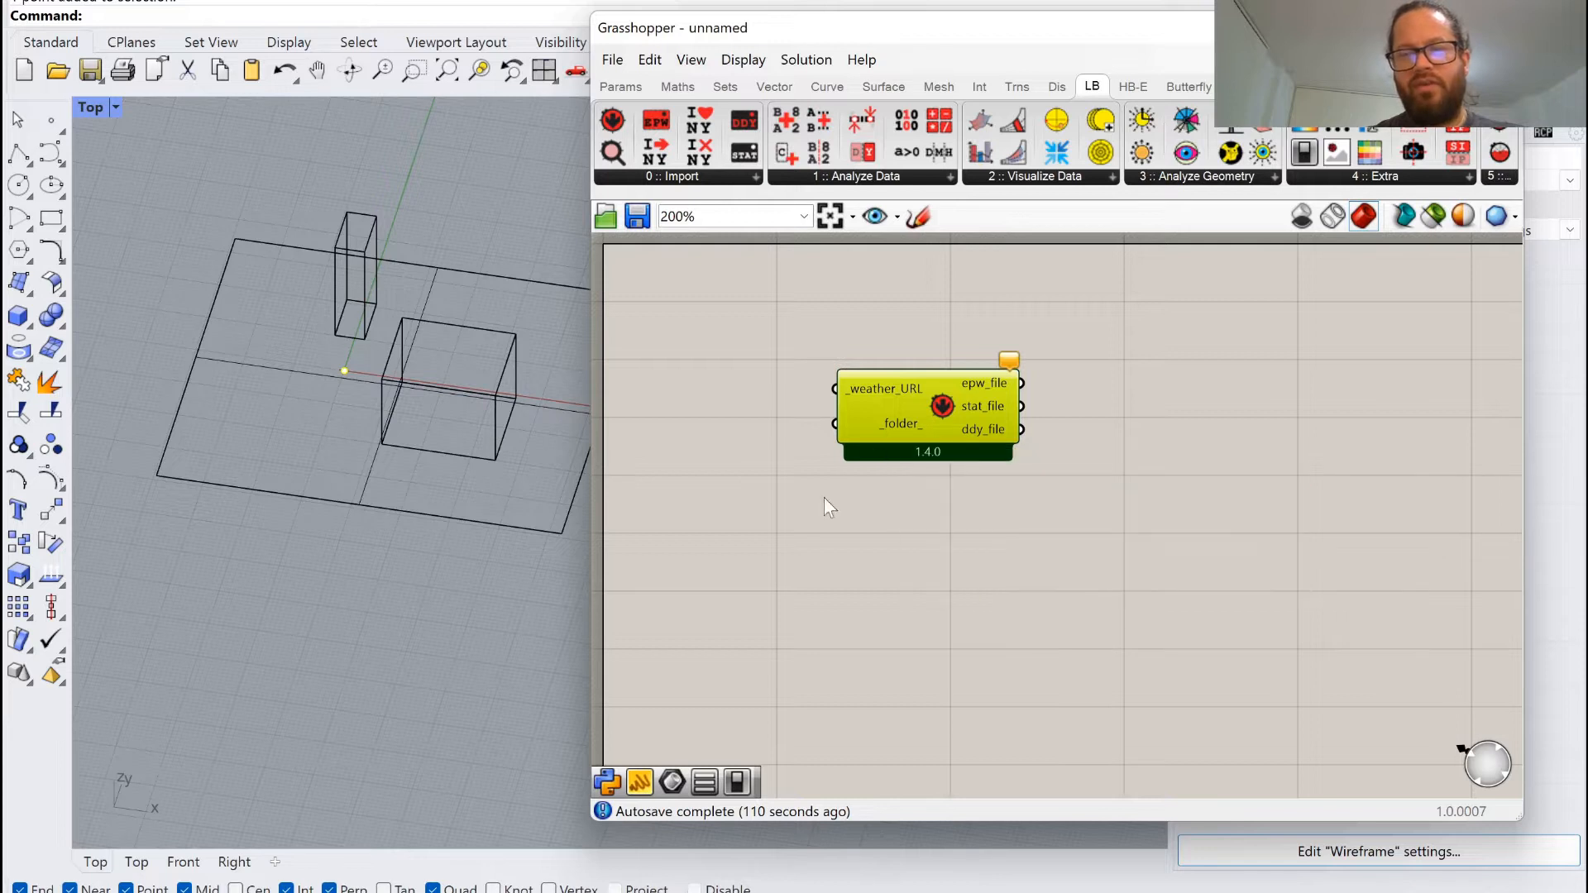
pyautogui.moveTo(925, 385); pyautogui.dragTo(996, 387)
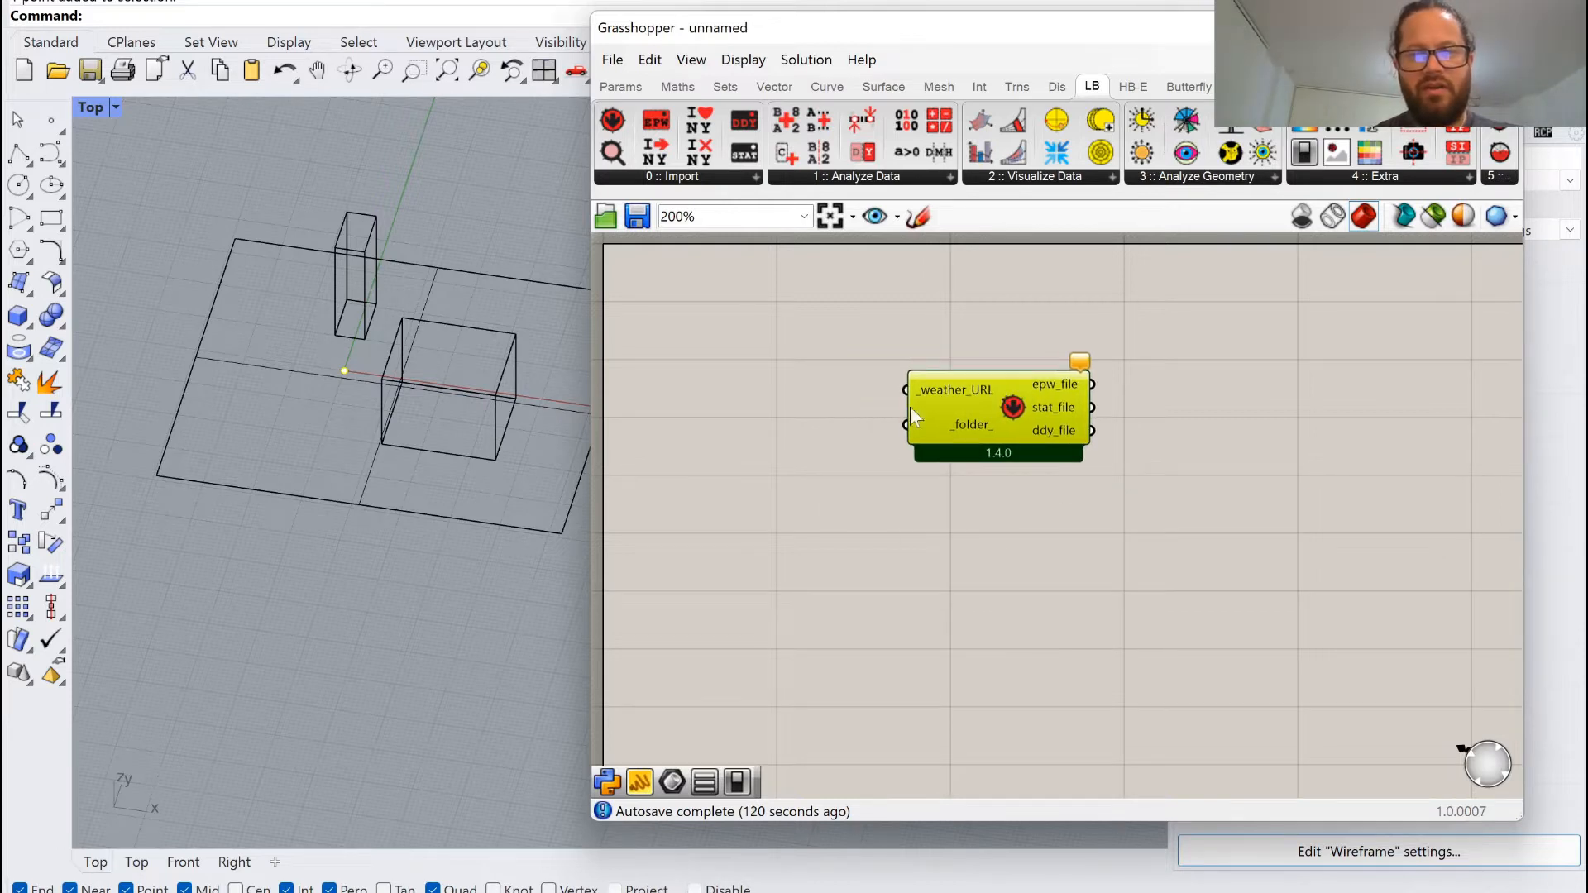
pyautogui.doubleClick(925, 324)
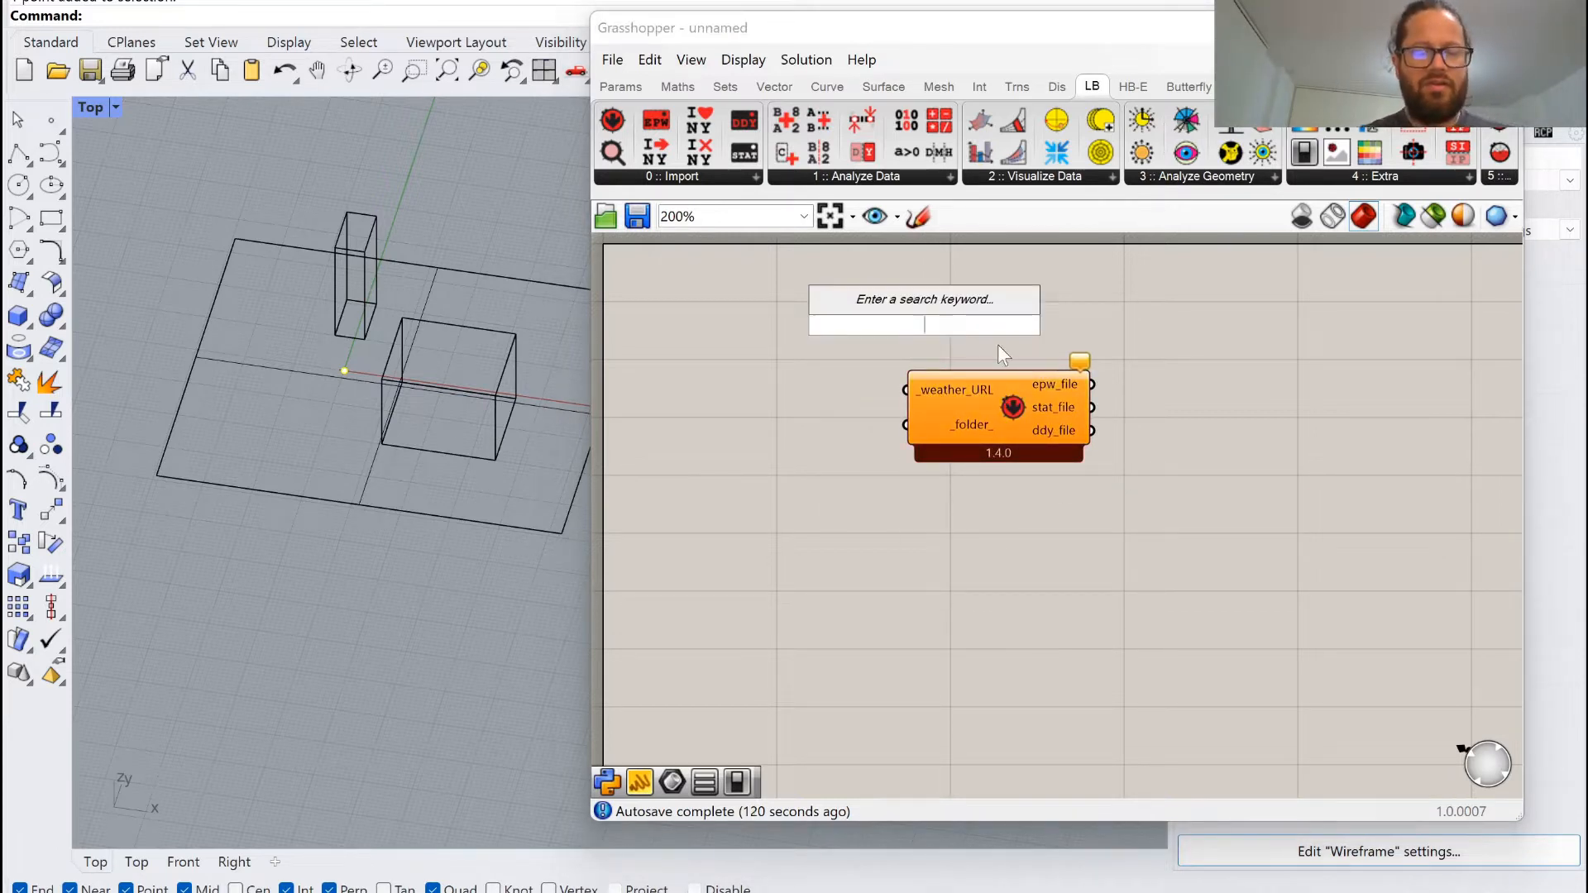
pyautogui.write('t')
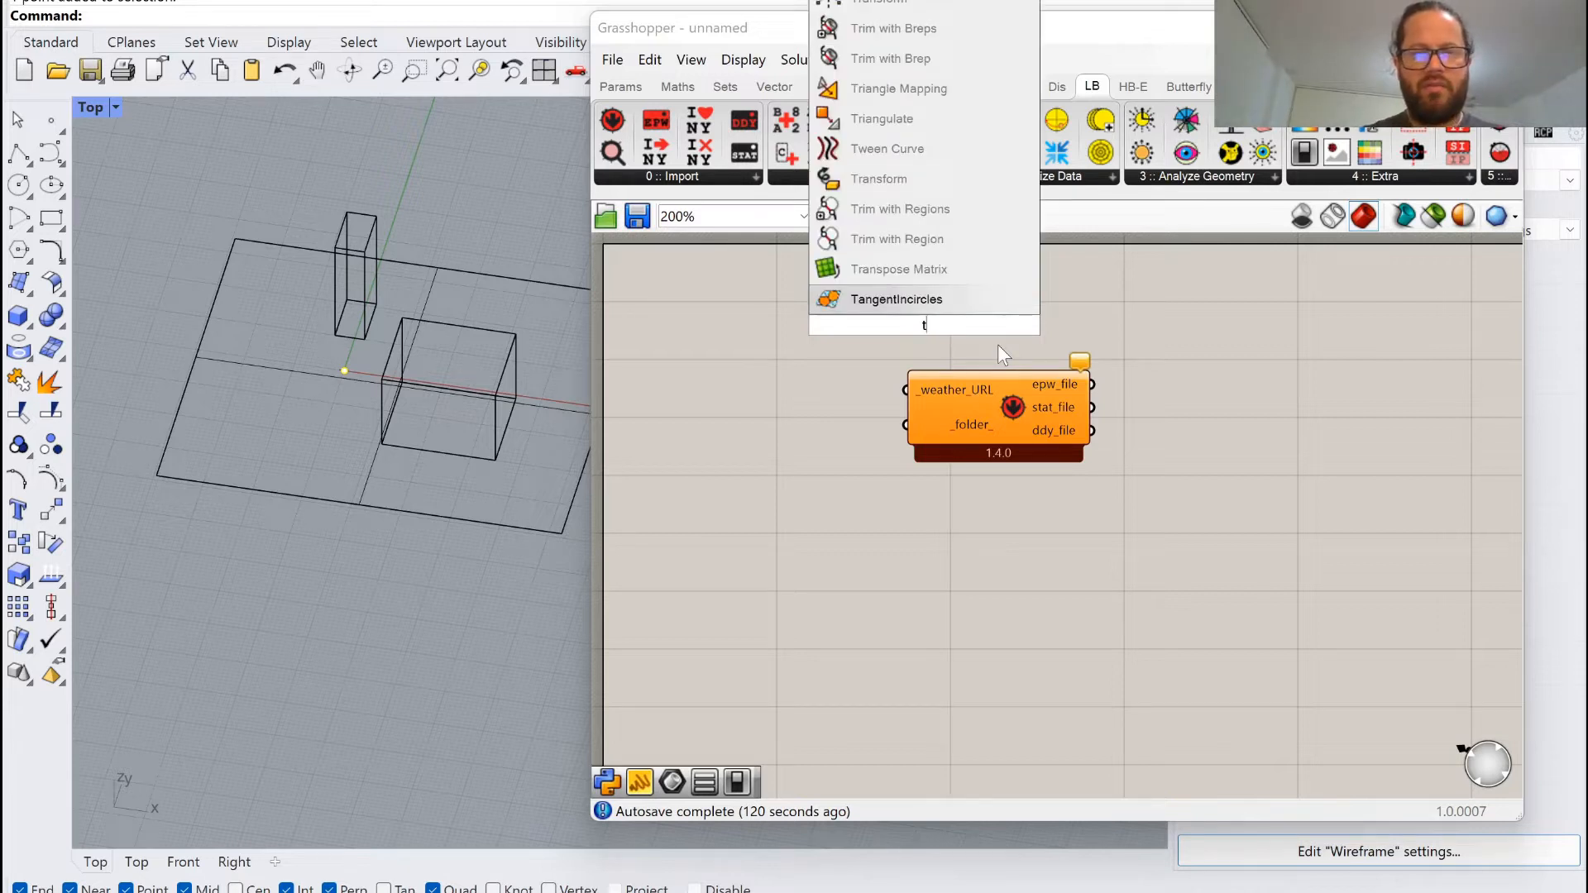
pyautogui.press('BackSpace')
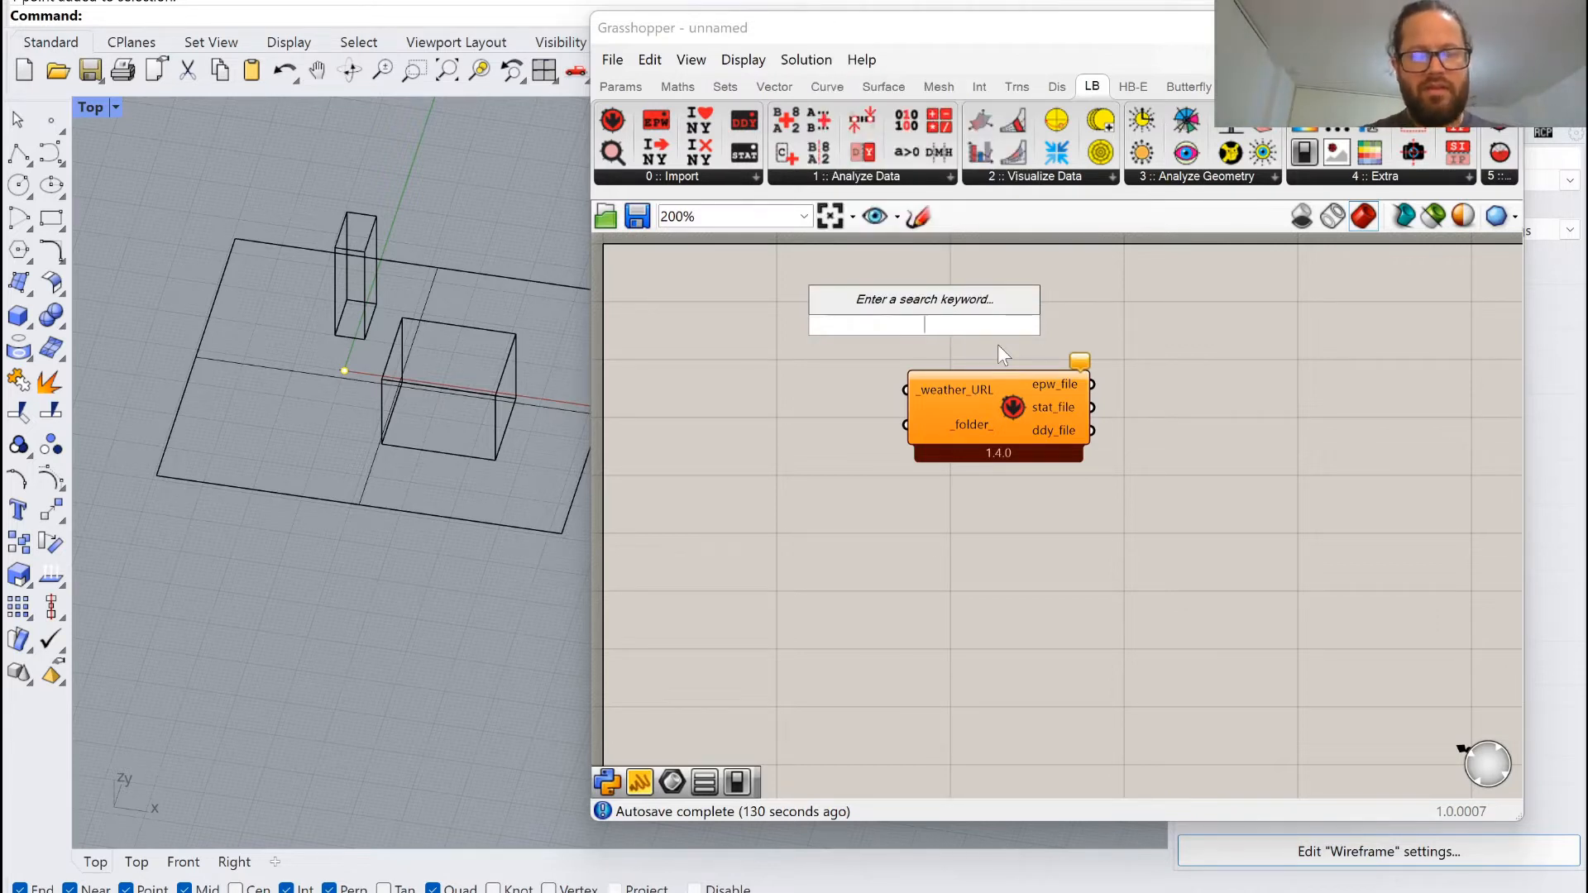
# Add the Ladybug EPW import component and arrange it on the right of the Download Weather component with a gap between them.
pyautogui.moveTo(963, 390); pyautogui.dragTo(957, 504)
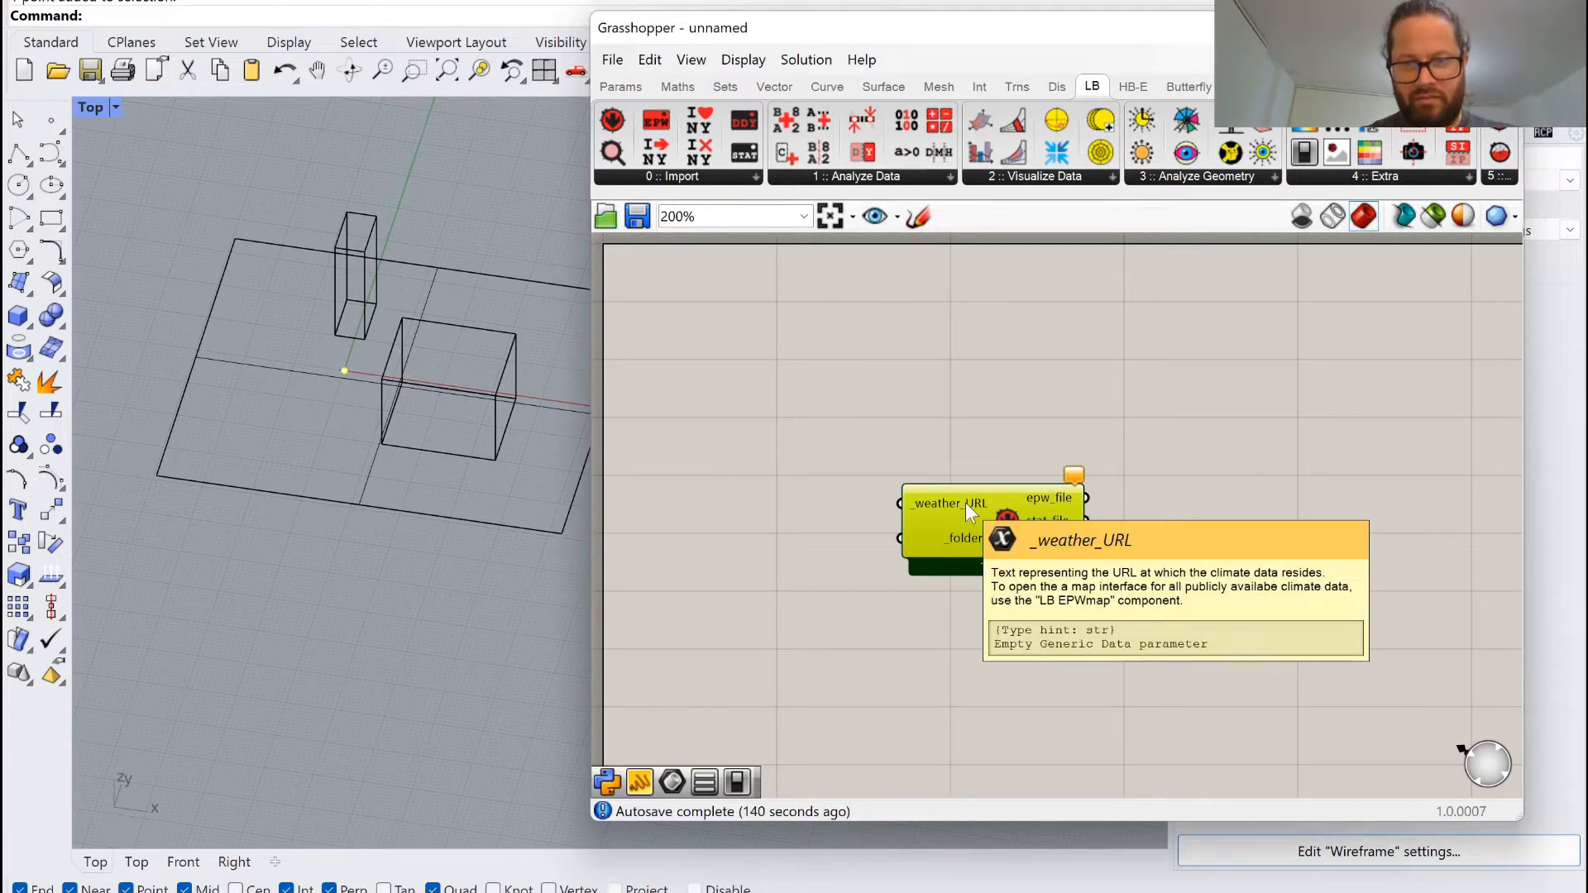
pyautogui.moveTo(966, 539)
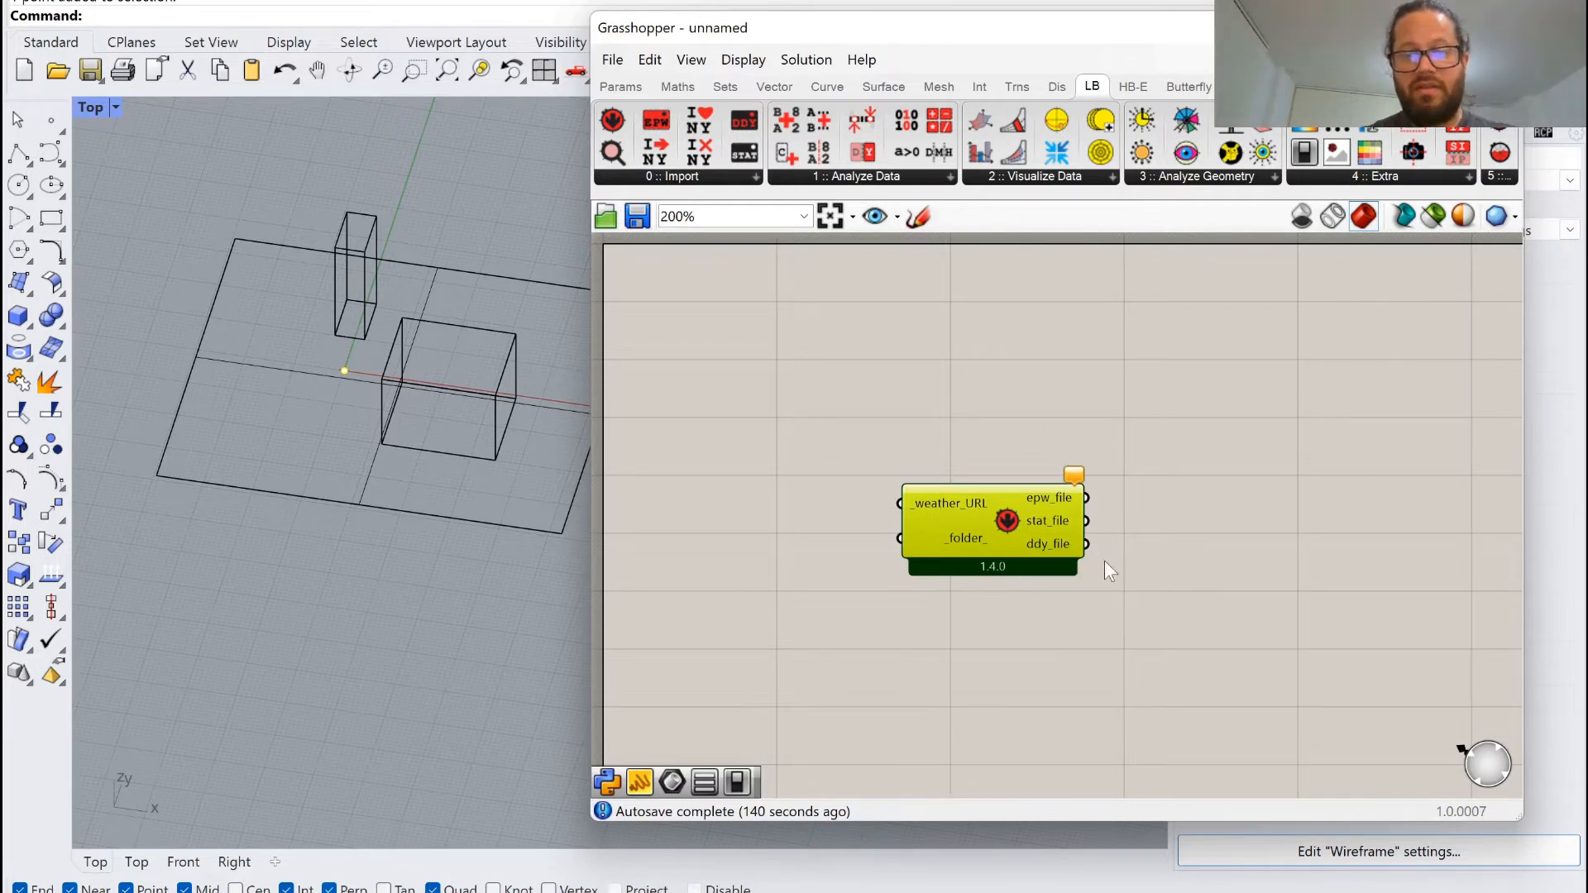
pyautogui.moveTo(1011, 503); pyautogui.dragTo(1016, 523)
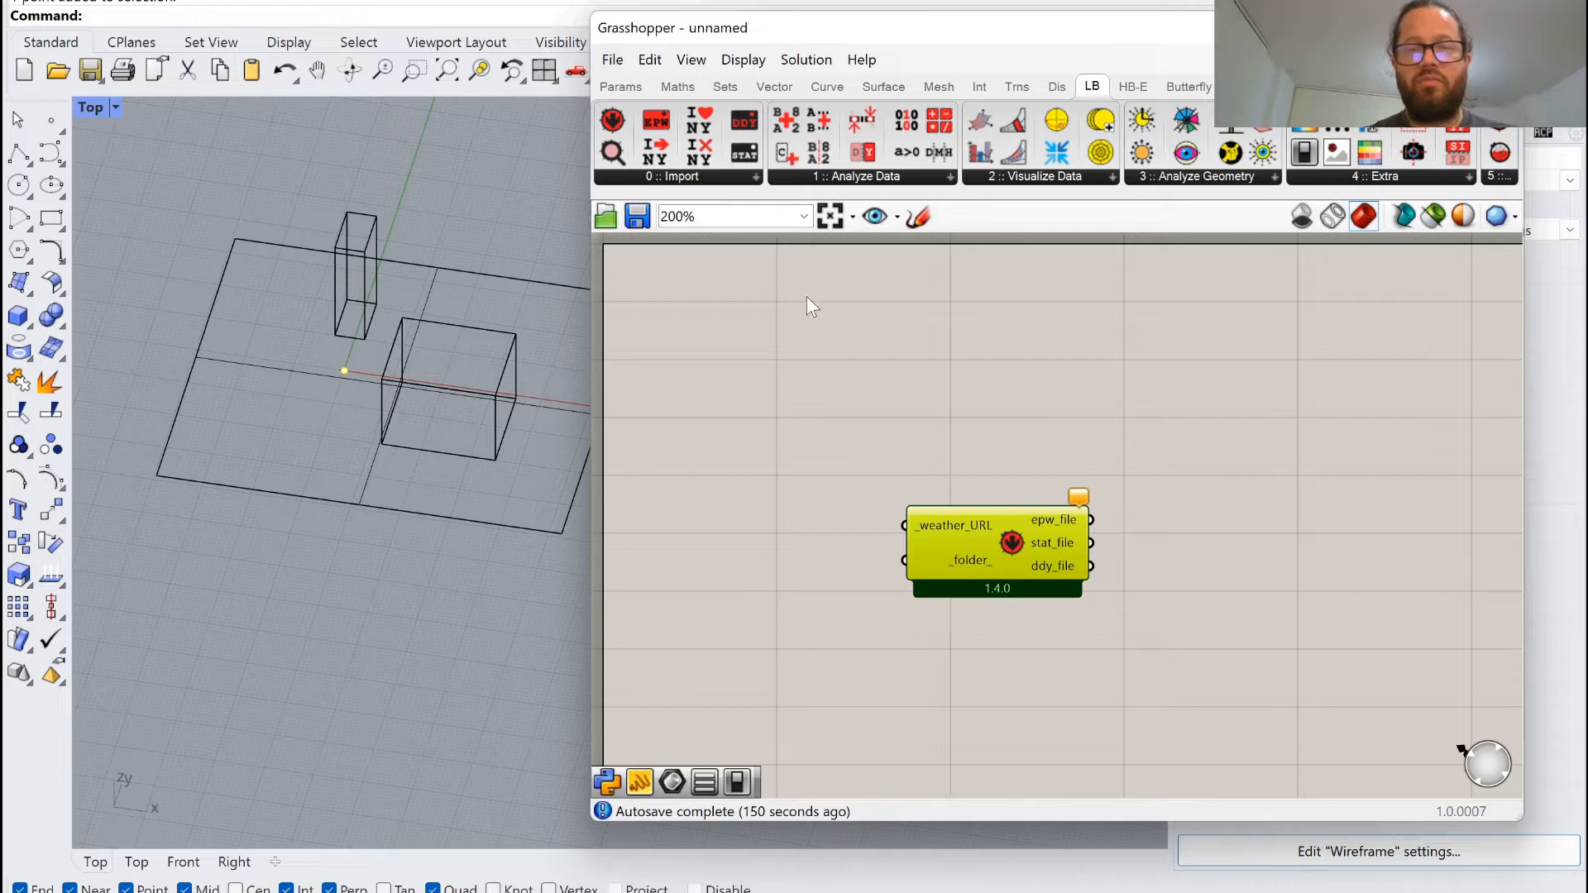
pyautogui.moveTo(657, 125); pyautogui.dragTo(1197, 477)
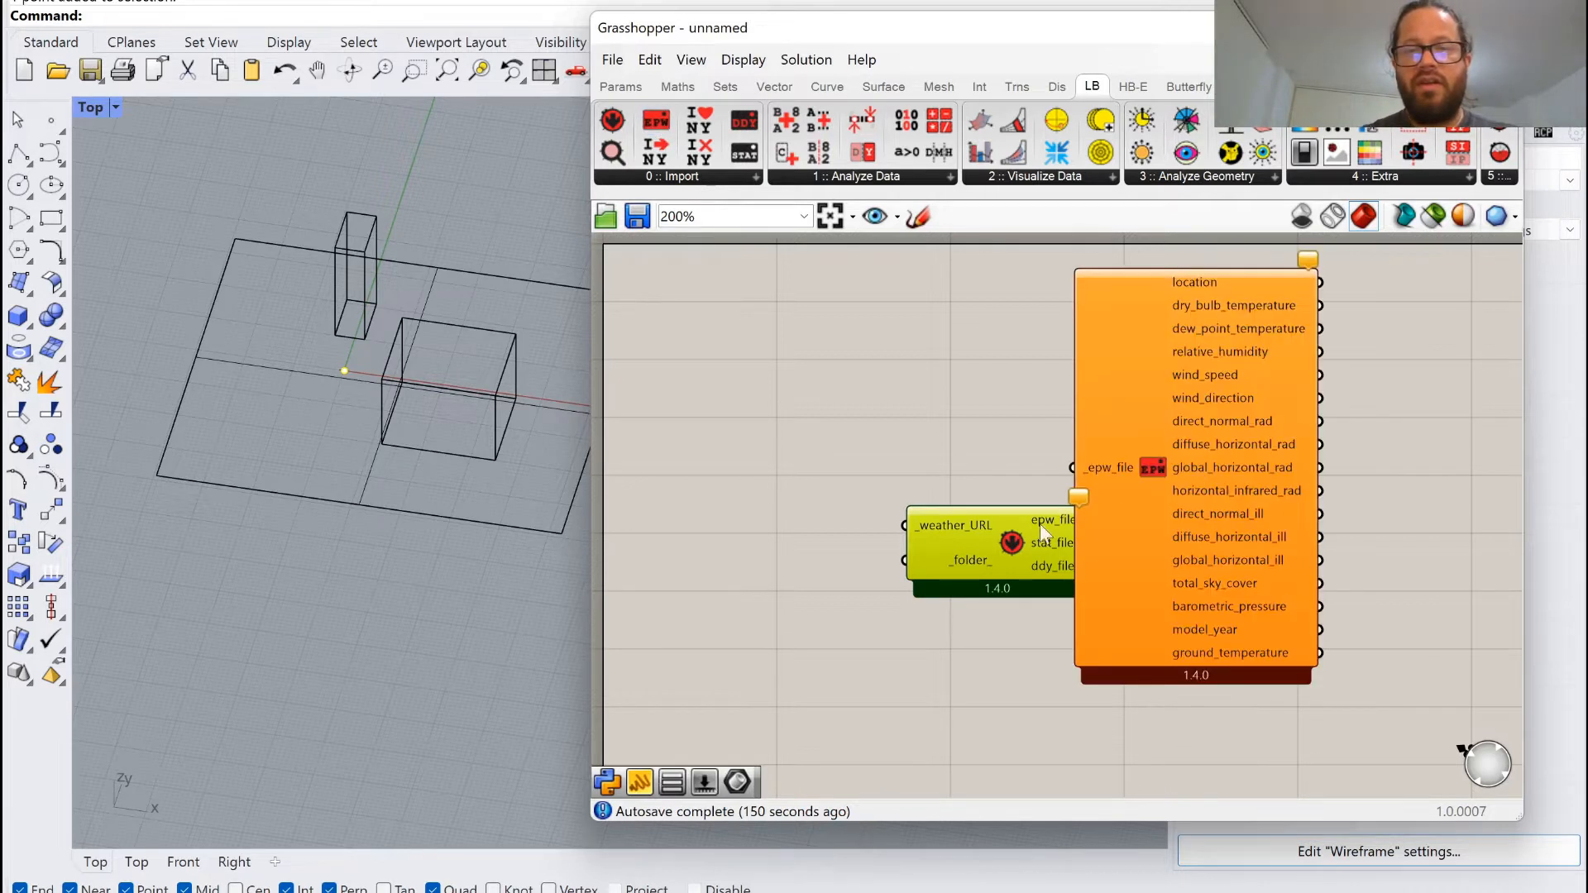
pyautogui.moveTo(981, 519); pyautogui.dragTo(887, 551)
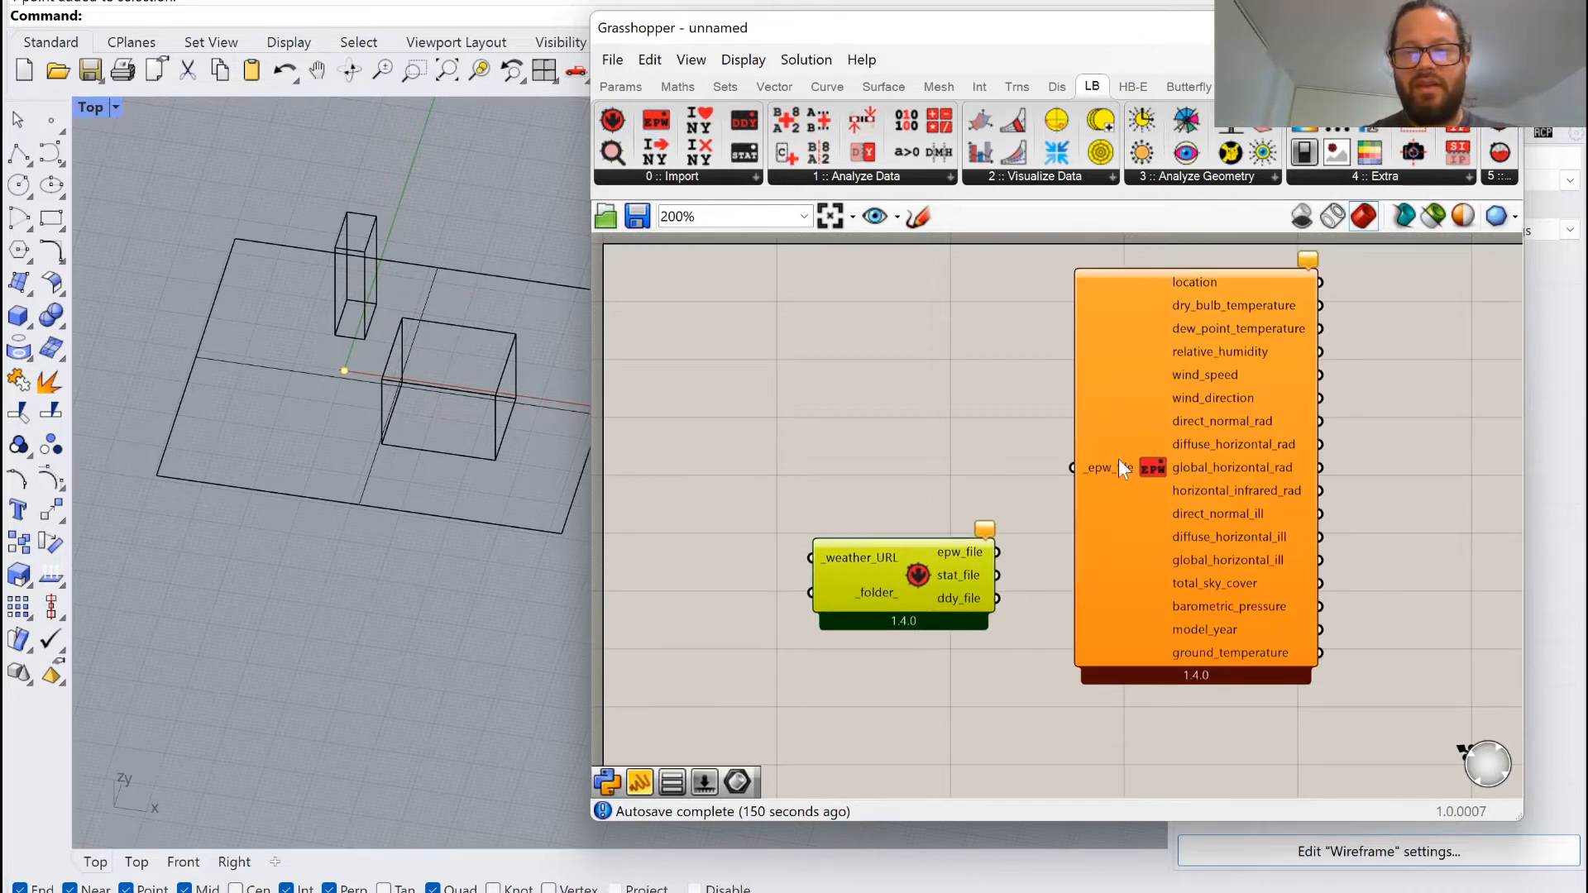
pyautogui.moveTo(1087, 438); pyautogui.dragTo(1126, 473)
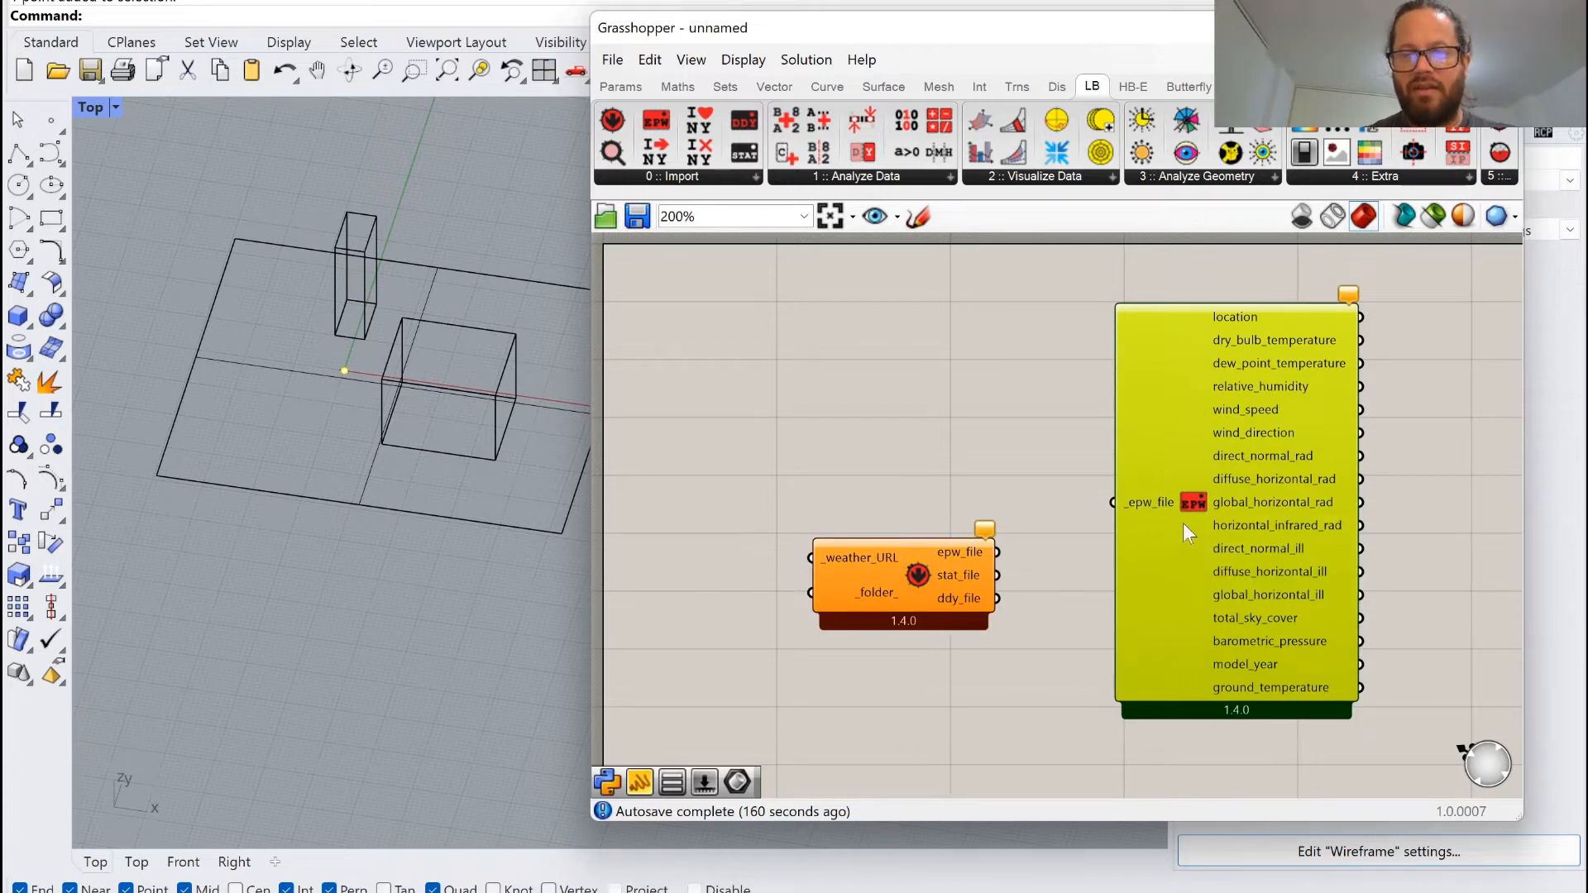
pyautogui.moveTo(919, 604); pyautogui.dragTo(917, 644)
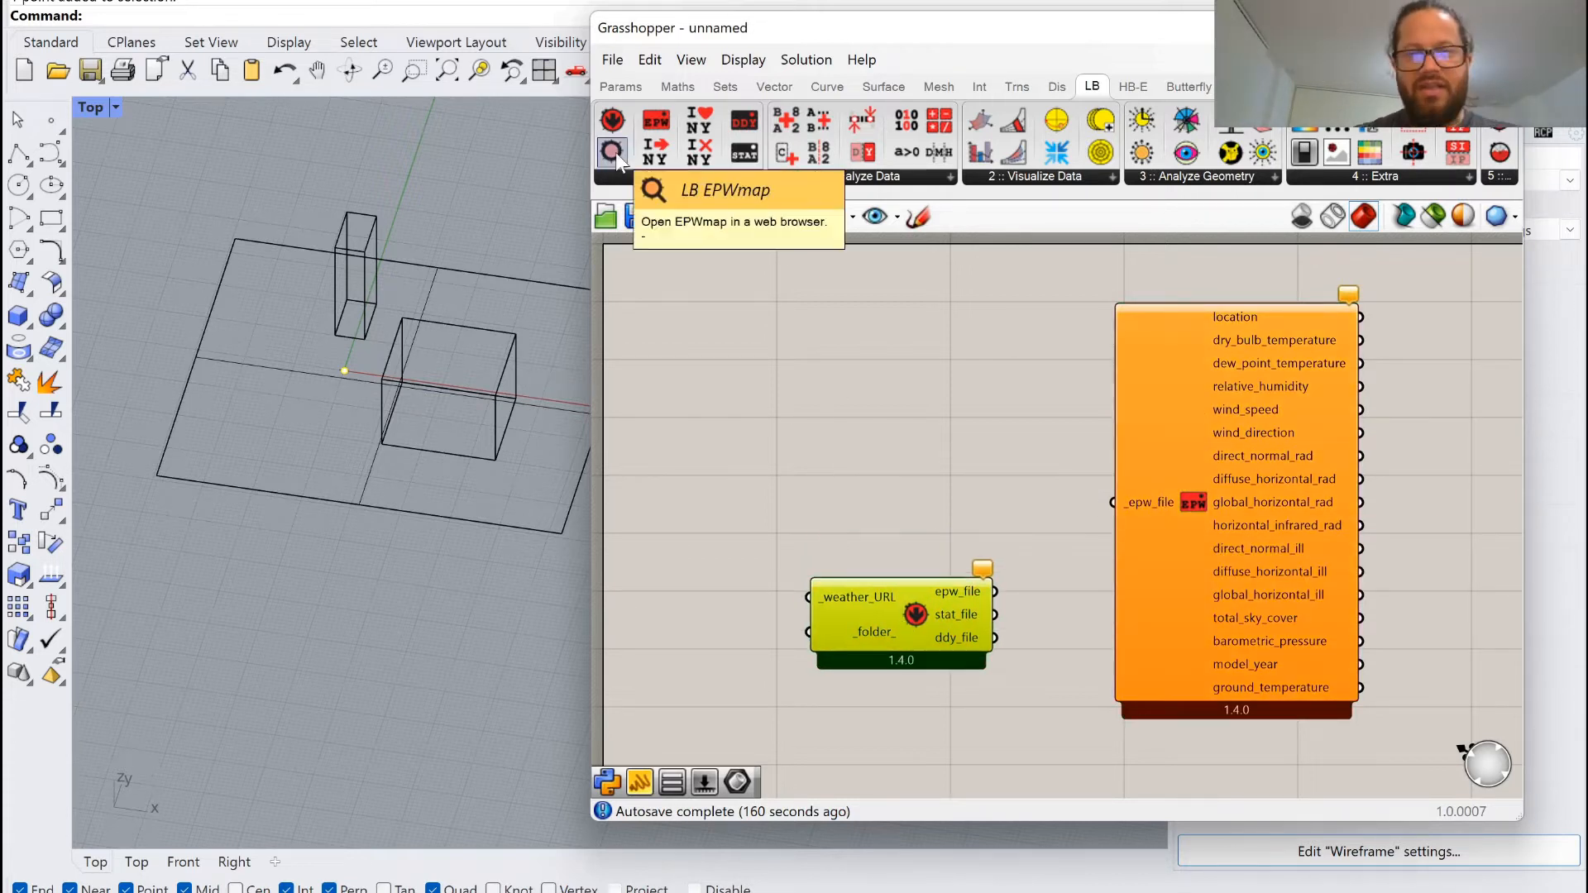
# Add an LB EPWmap component above Download Weather along with a Boolean Toggle, and switch the toggle to open the weather map in the browser.
pyautogui.moveTo(615, 152); pyautogui.dragTo(865, 419)
pyautogui.doubleClick(842, 360)
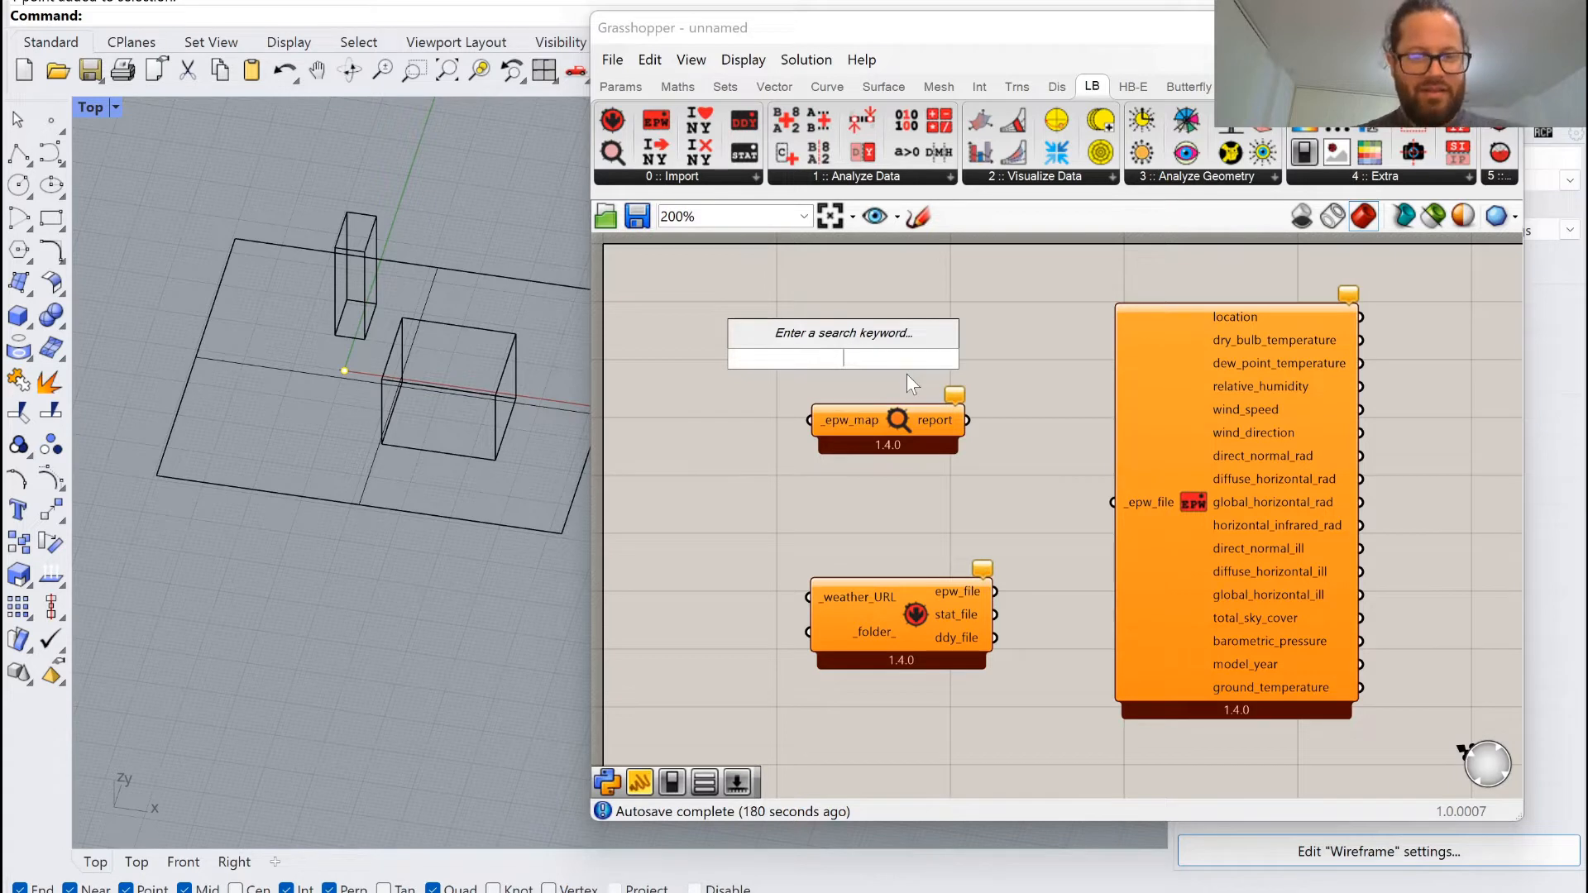
pyautogui.write('toggle')
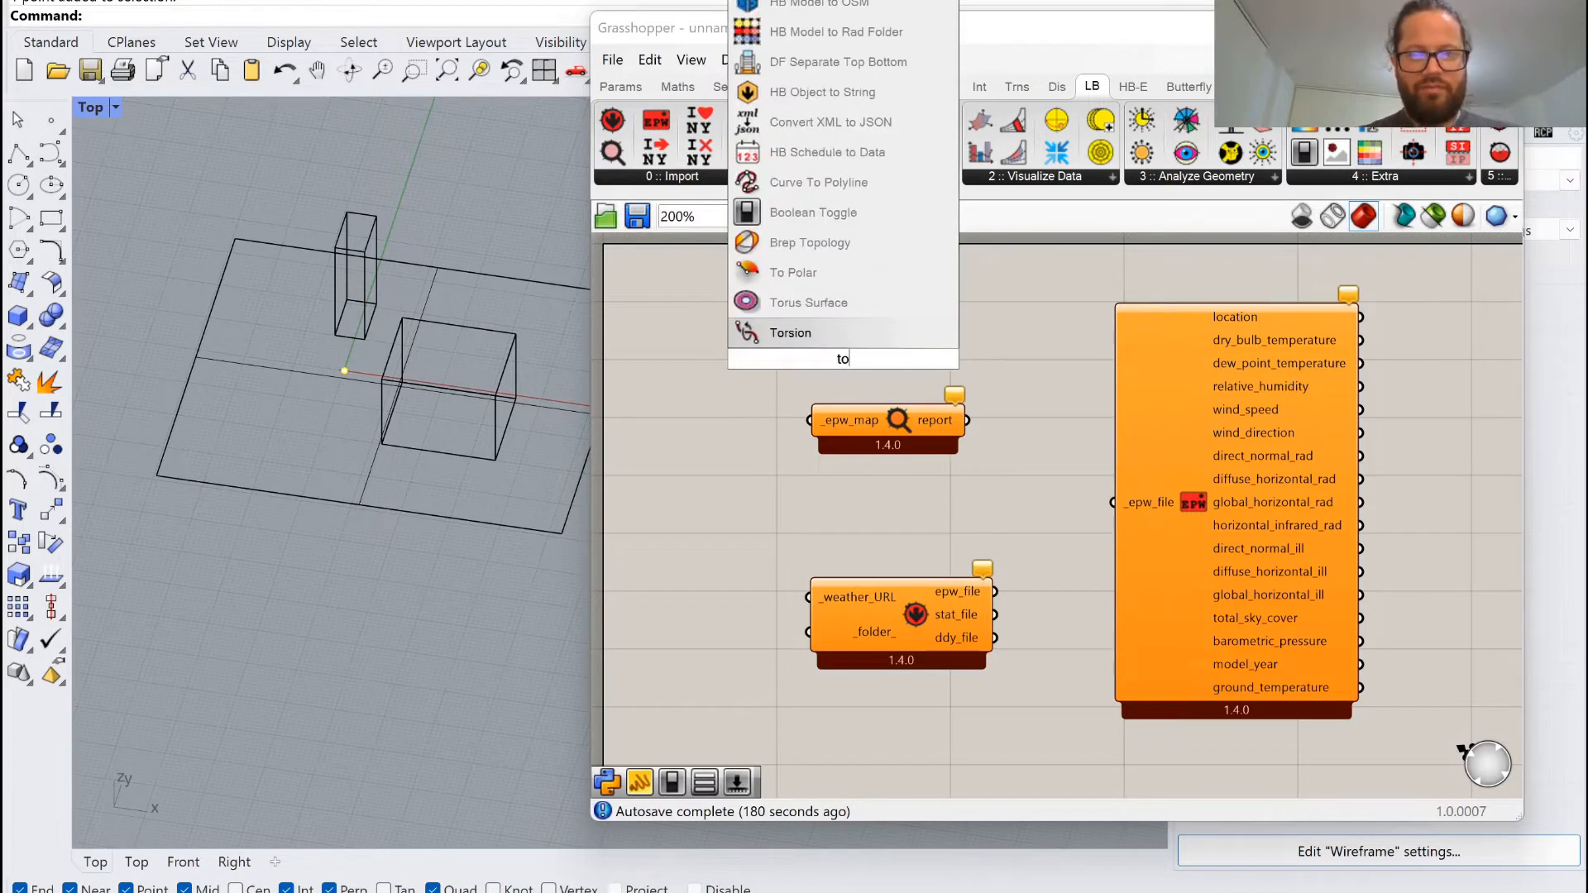
pyautogui.press('Return')
pyautogui.scroll(-2, 894, 368)
pyautogui.scroll(2, 821, 365)
pyautogui.moveTo(873, 362); pyautogui.dragTo(871, 429)
pyautogui.doubleClick(794, 429)
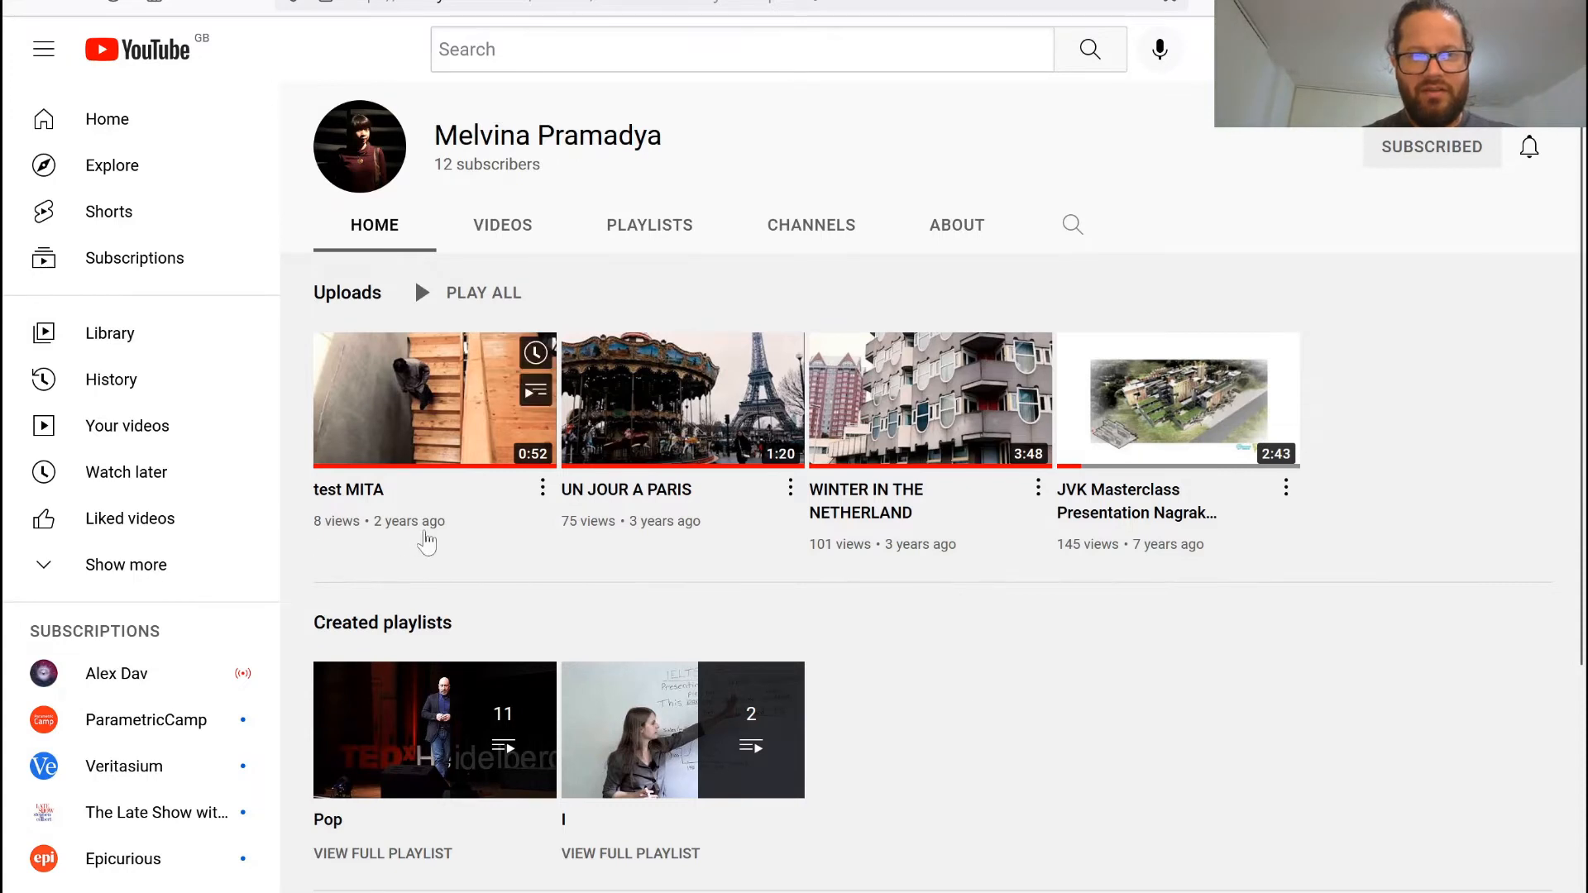
pyautogui.scroll(-4, 1026, 663)
pyautogui.scroll(4, 1026, 663)
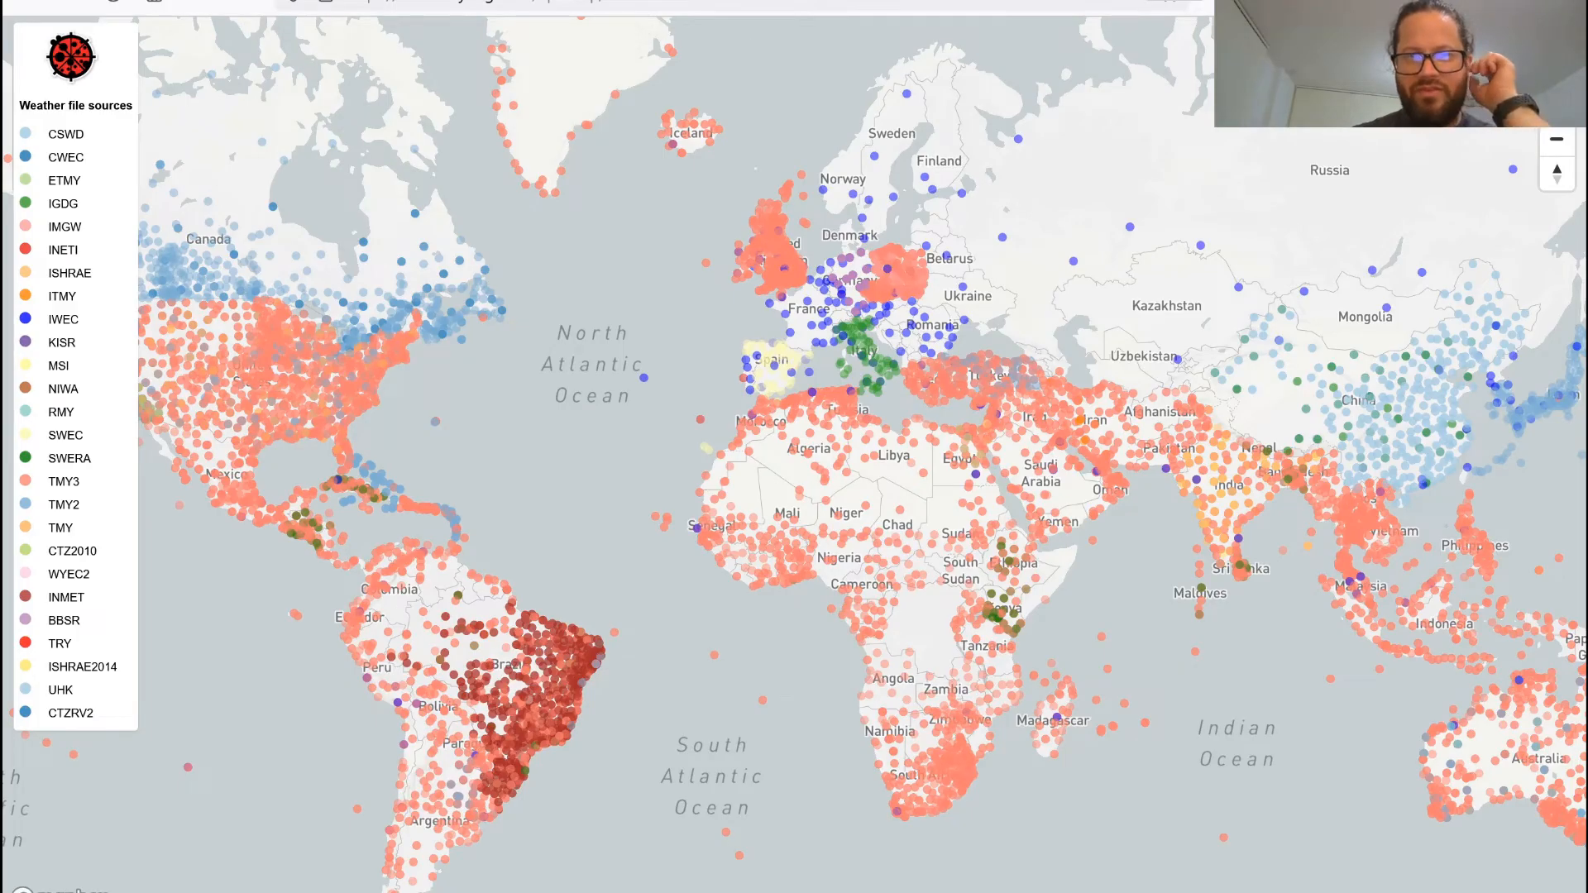
# Find Jakarta on the weather map and copy the link of the Jakarta Obs weather station.
pyautogui.doubleClick(828, 273)
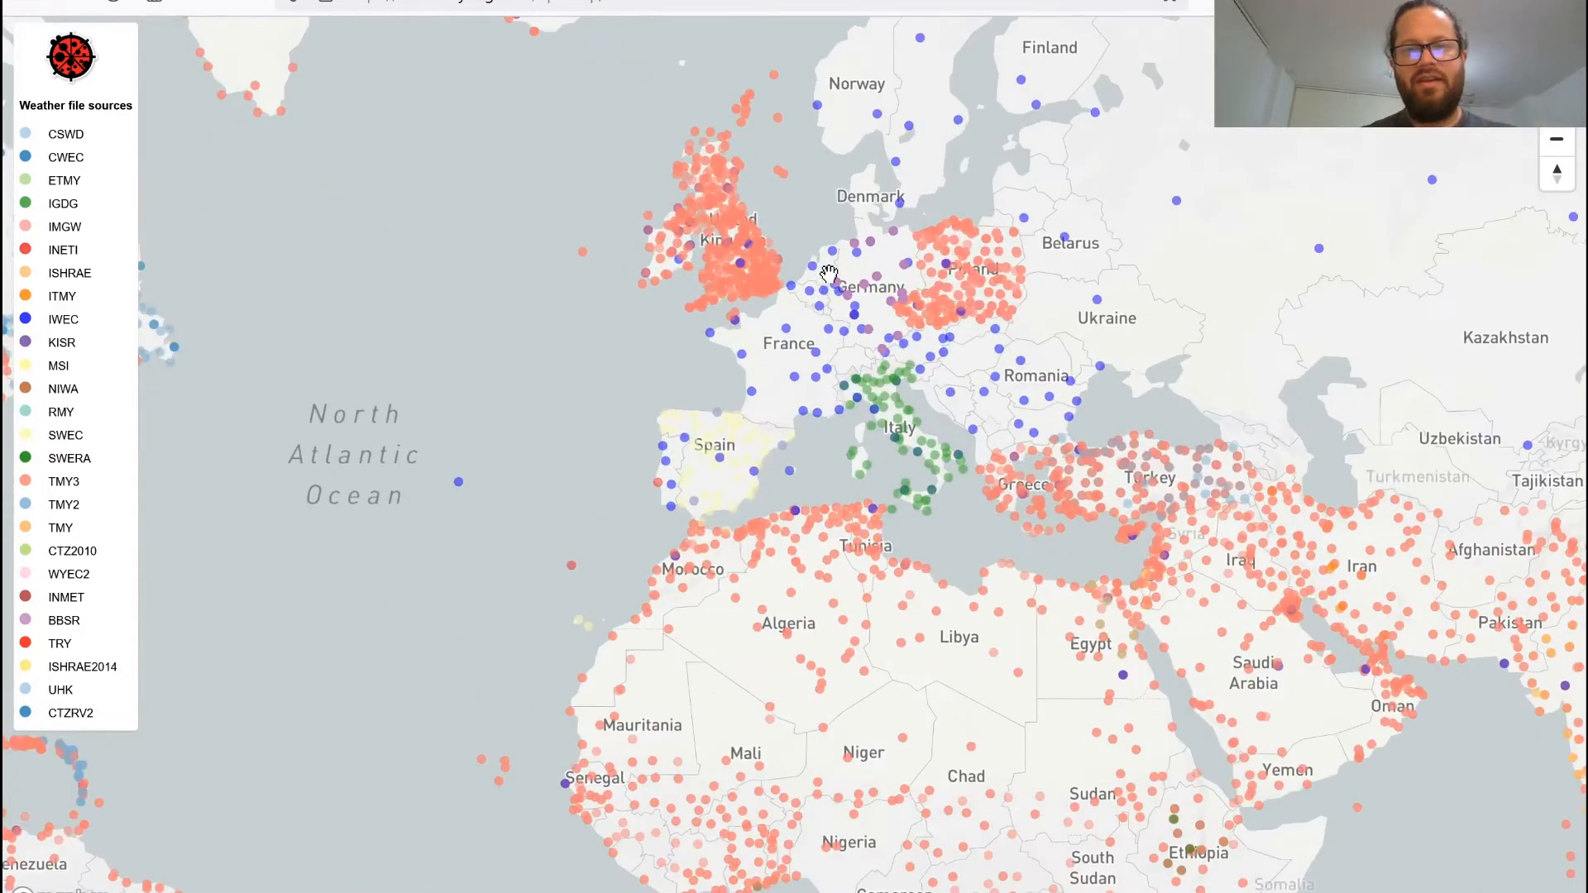
pyautogui.scroll(-3, 697, 288)
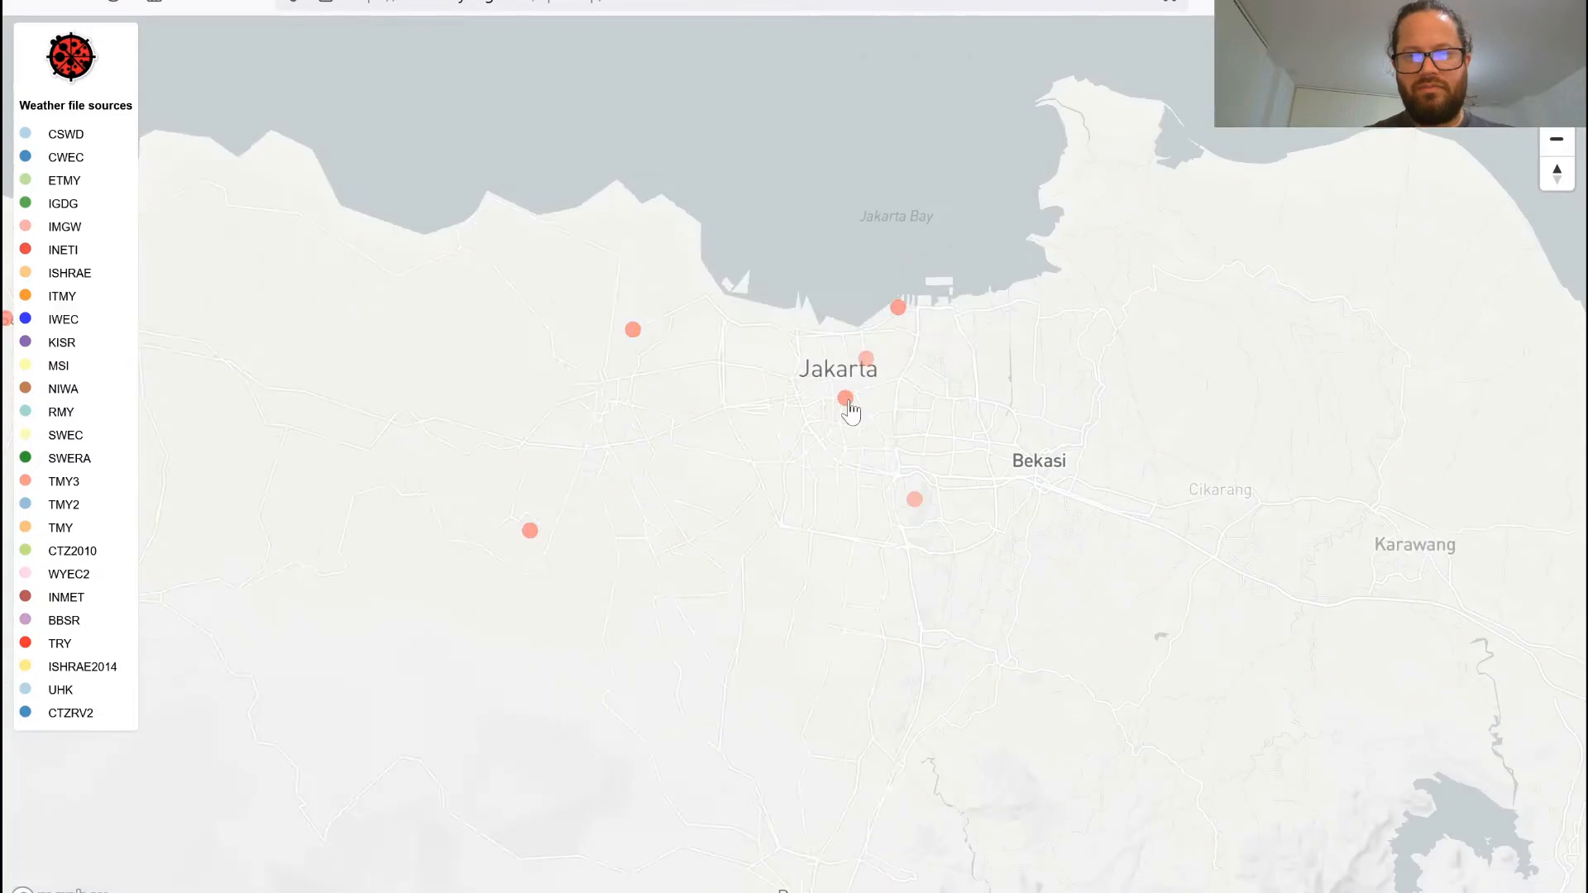
pyautogui.click(845, 398)
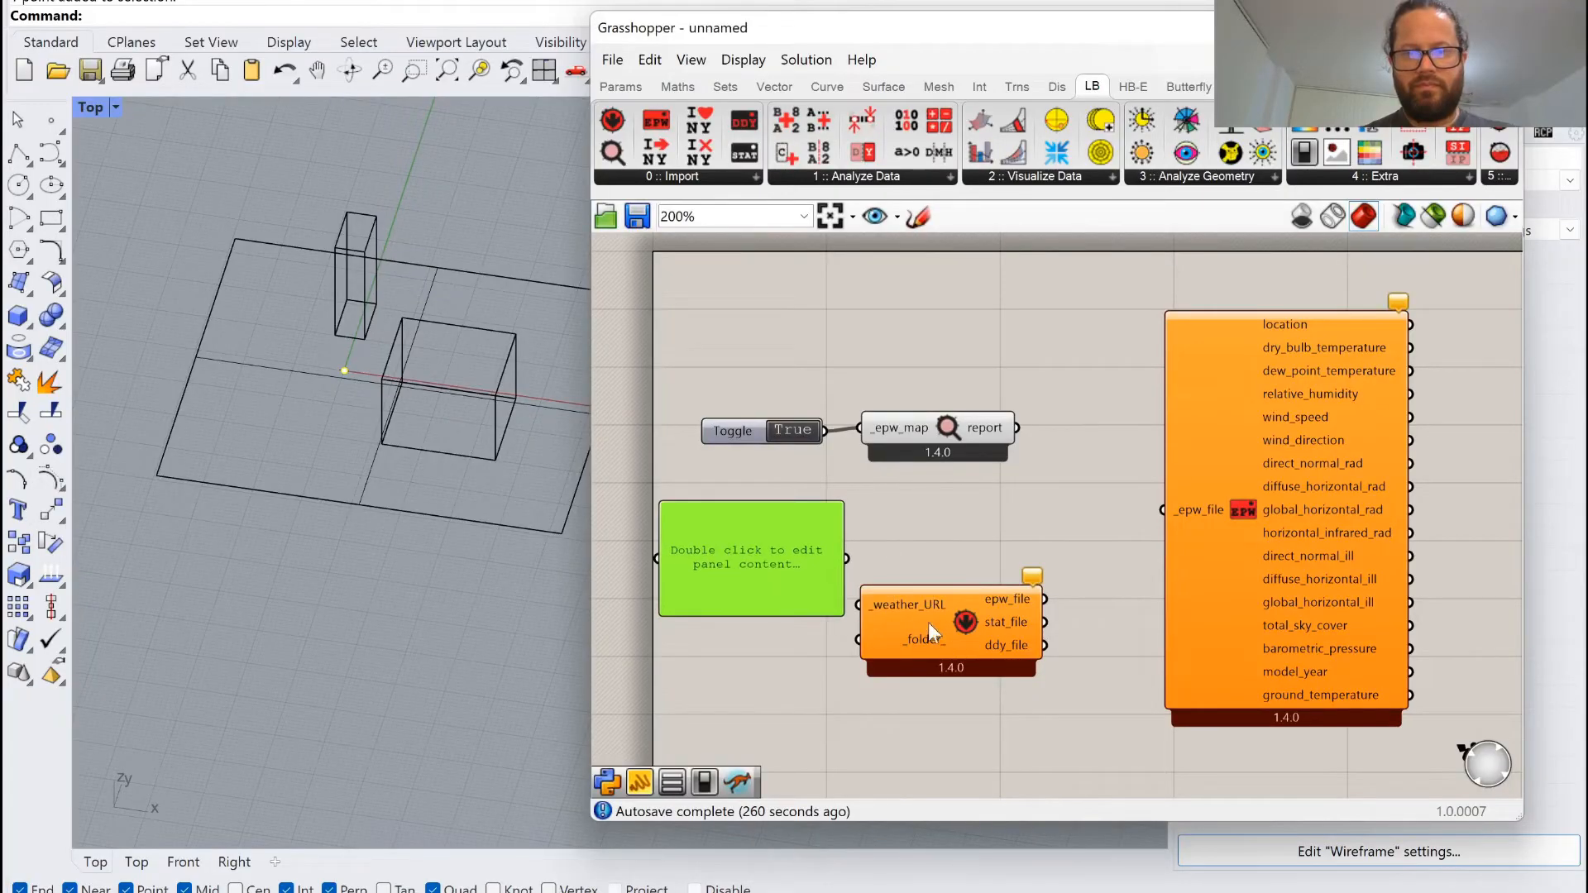
# Paste the copied Jakarta Obs URL into a panel and wire it into the Download Weather component's _weather_URL input.
pyautogui.moveTo(928, 622); pyautogui.dragTo(969, 533)
pyautogui.doubleClick(751, 558)
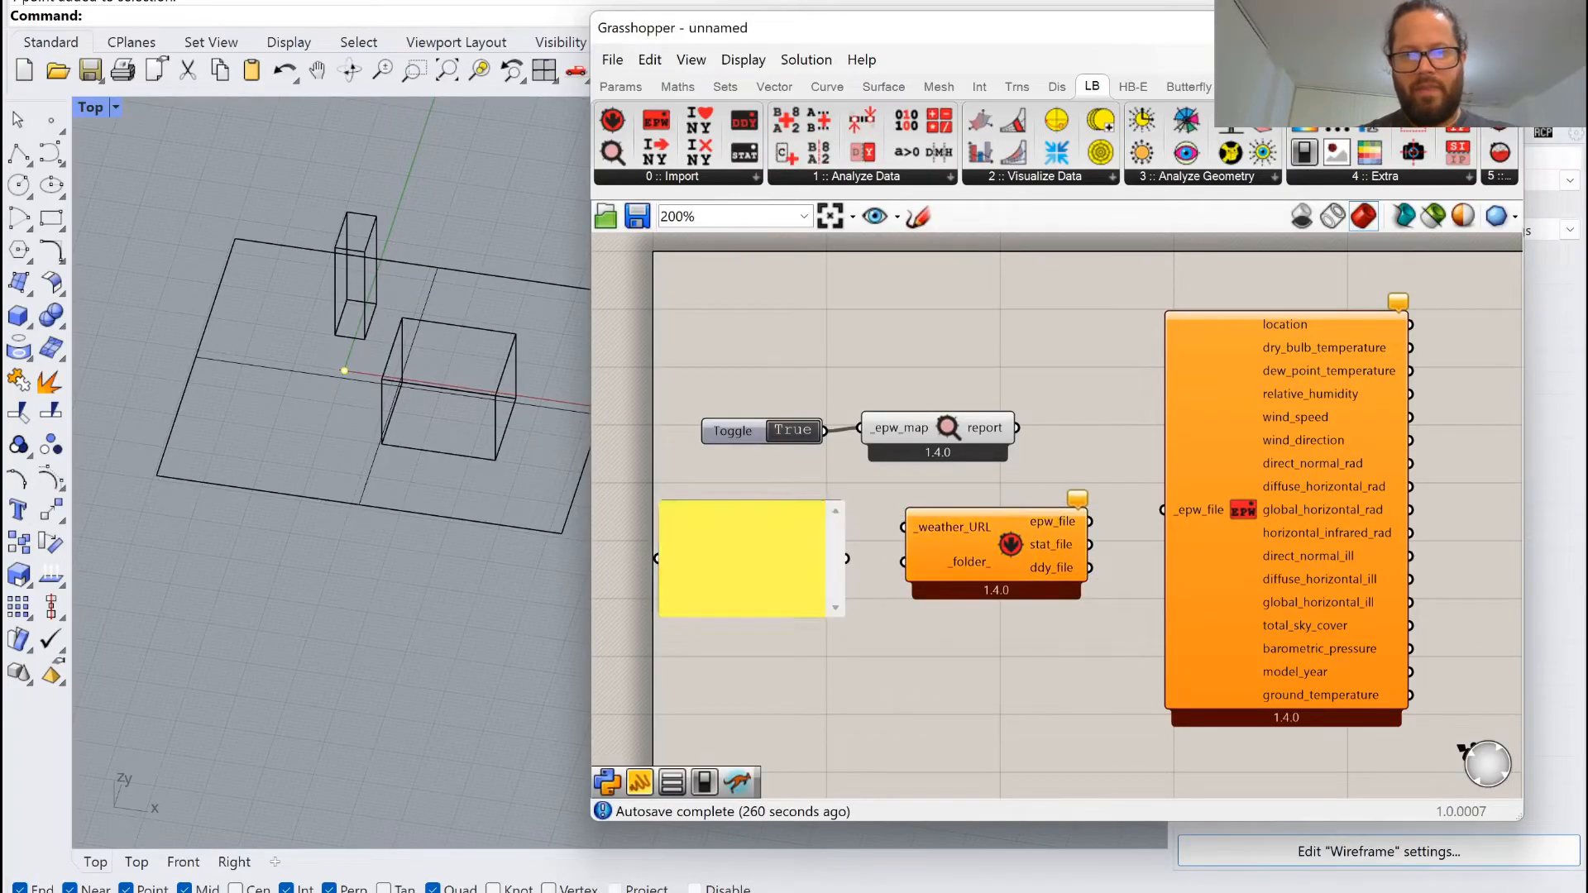
pyautogui.write('http://climate.onebuilding.org/WMO_Region_5_Southwest_Pacific/IDN_Indonesia/JW_Jawa/IDN_JW_Jakarta.Obs.967450_TMYx.2003-2017.zip')
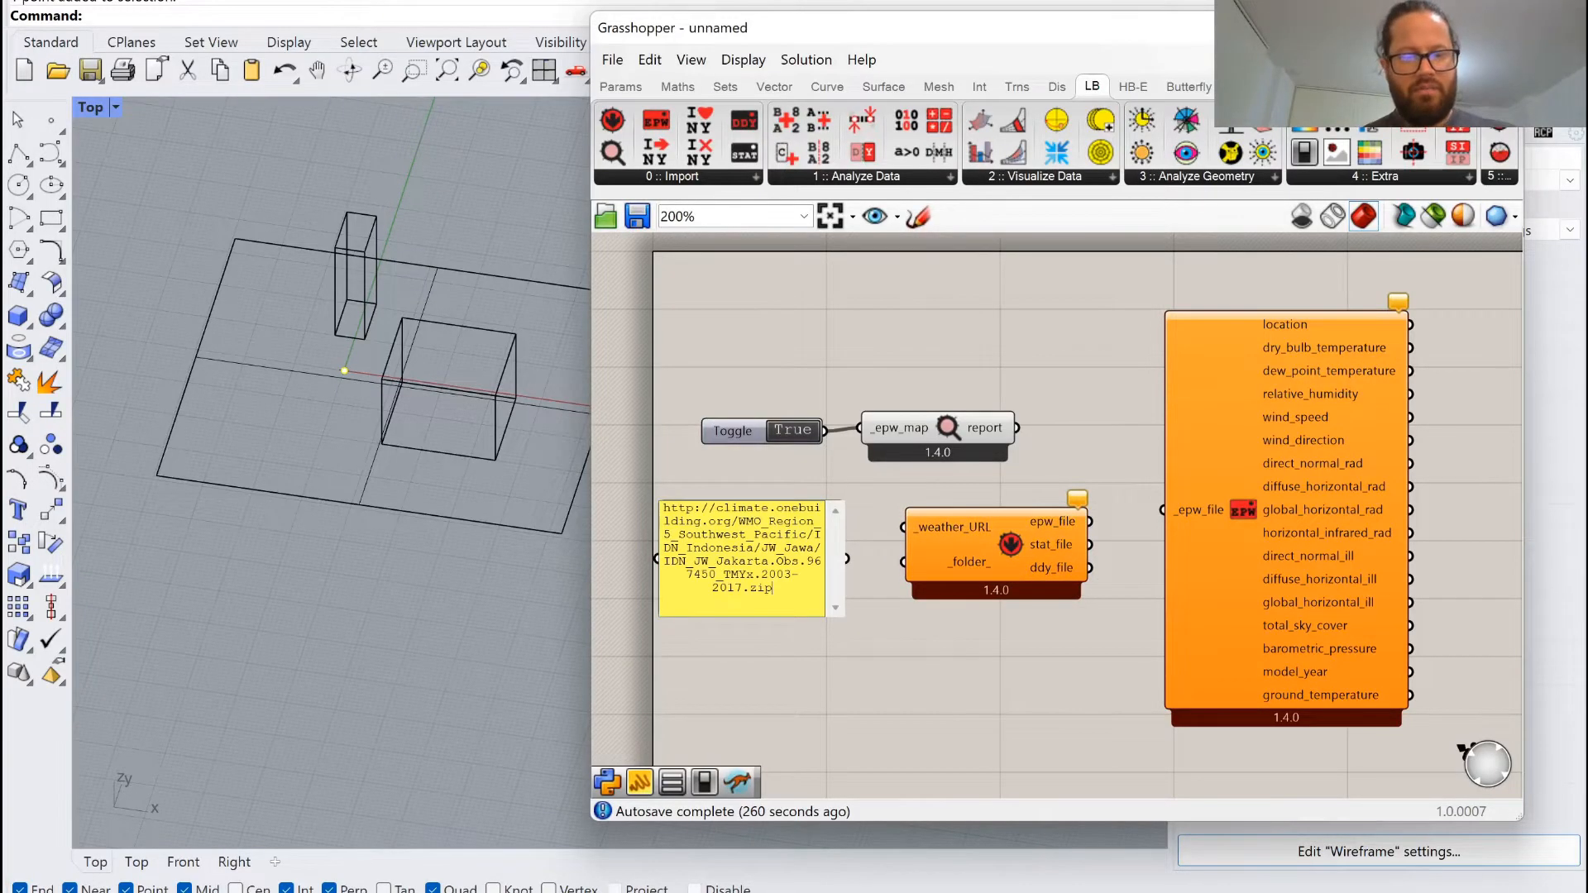
pyautogui.click(901, 640)
pyautogui.moveTo(835, 563); pyautogui.dragTo(903, 530)
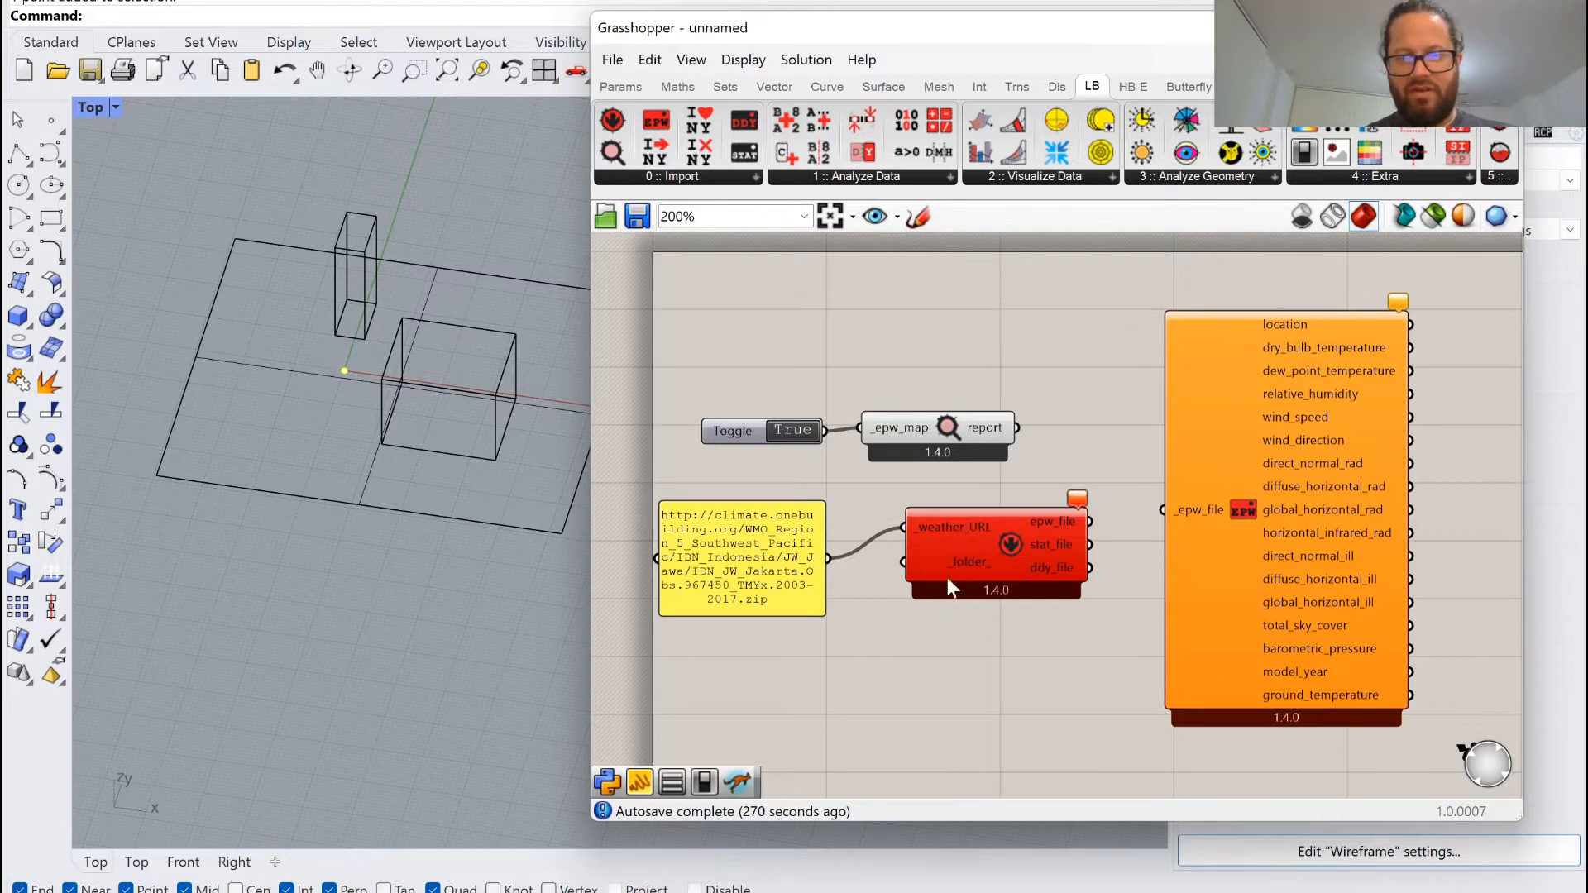
# Switch to the browser map, copy the link of the Tangerang-Budiarto station, and replace the Grasshopper panel's URL with it.
pyautogui.click(955, 544)
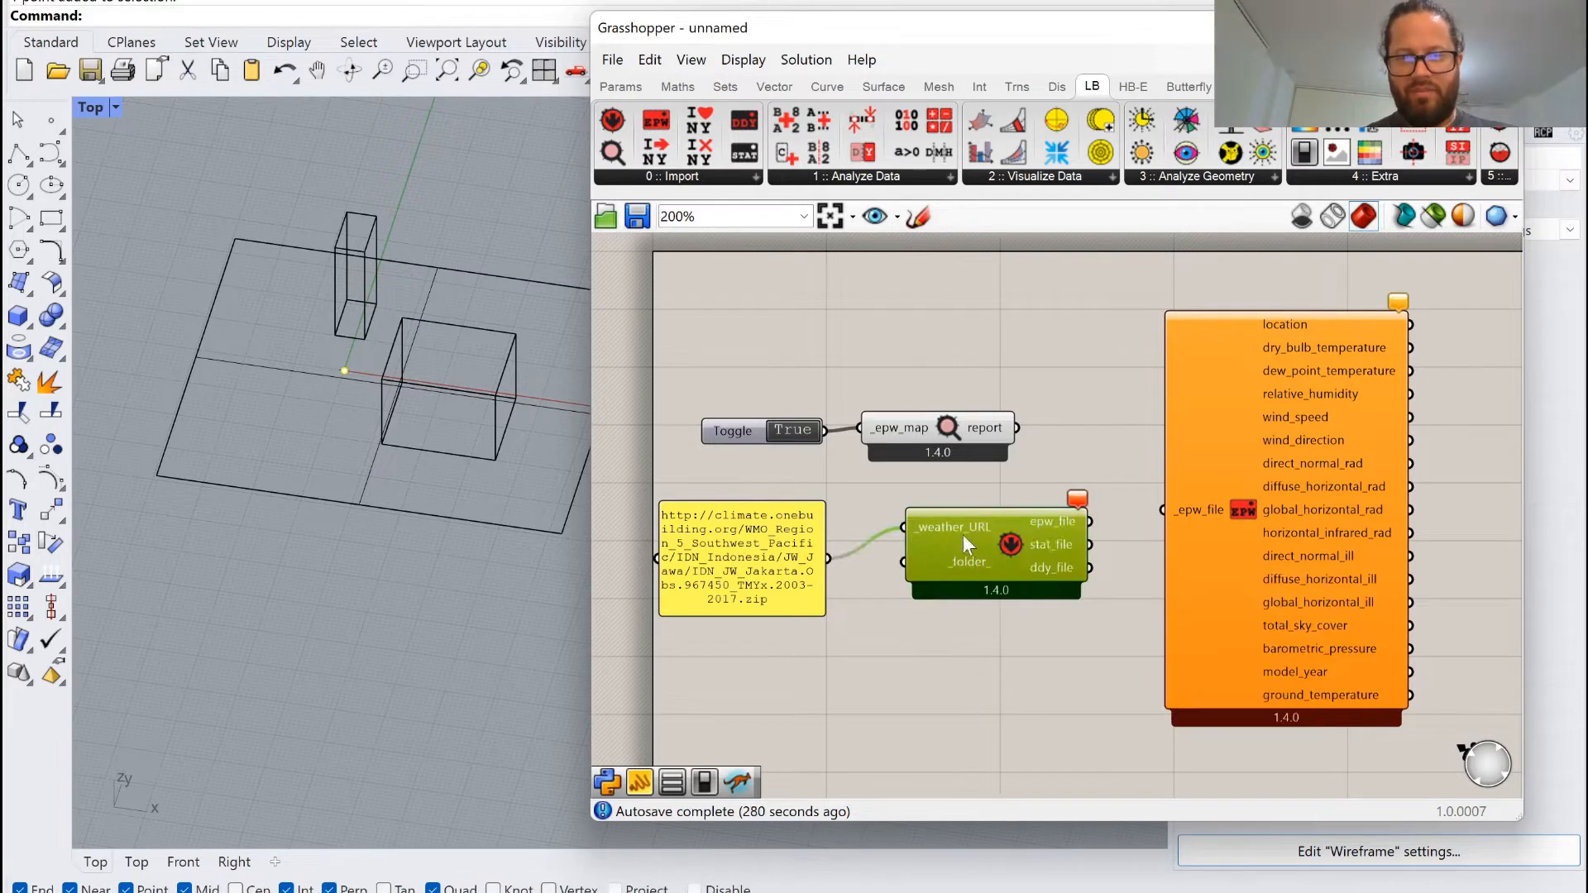
pyautogui.hotkey('alt', 'Tab')
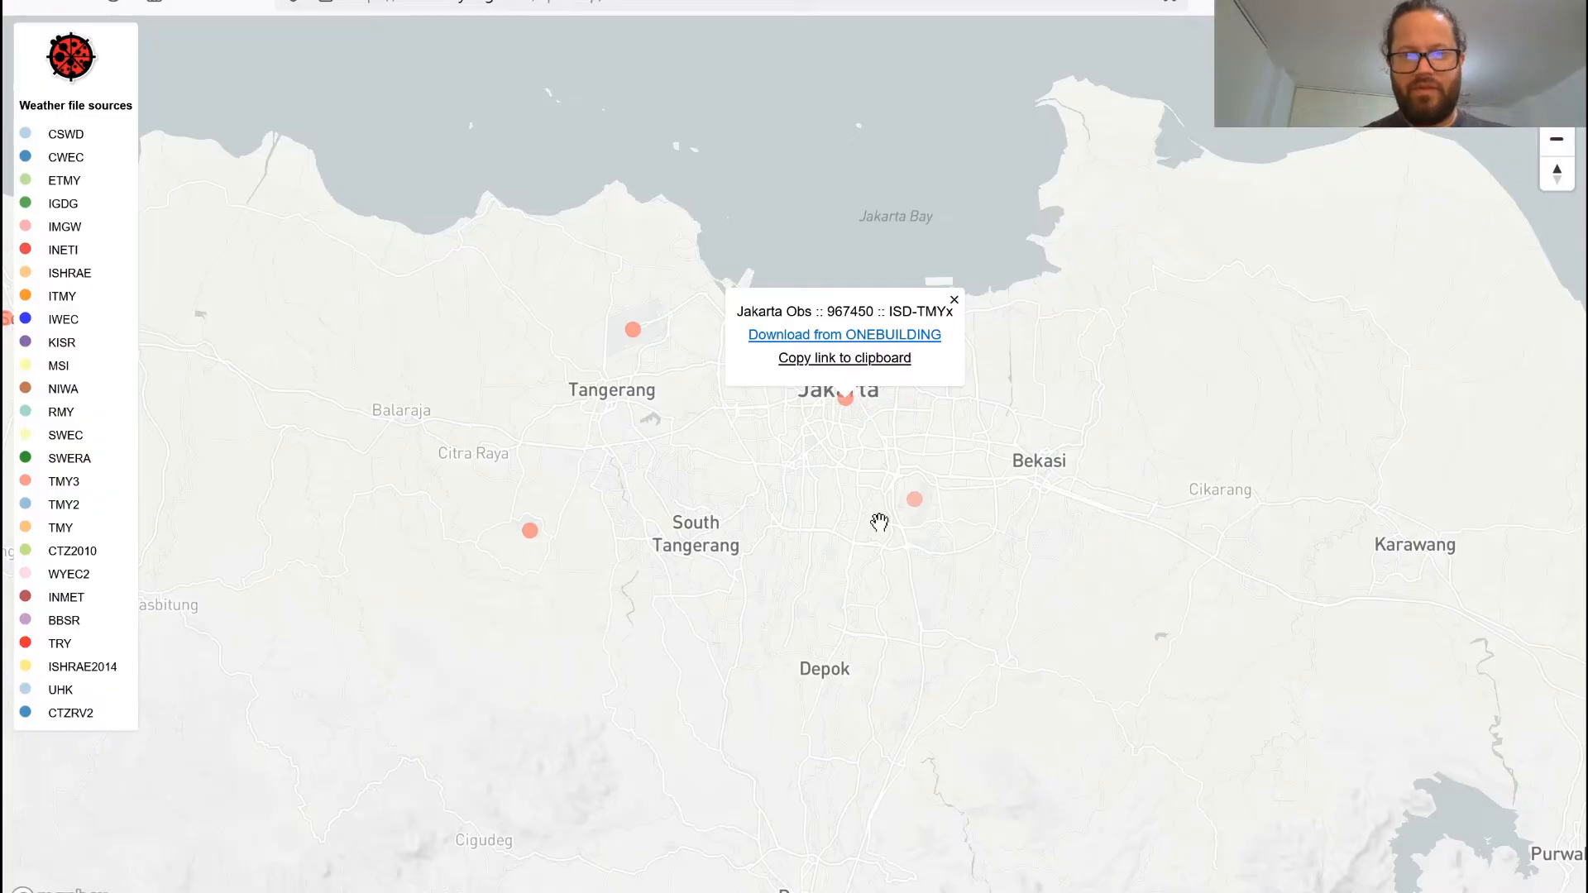
pyautogui.scroll(-3, 808, 399)
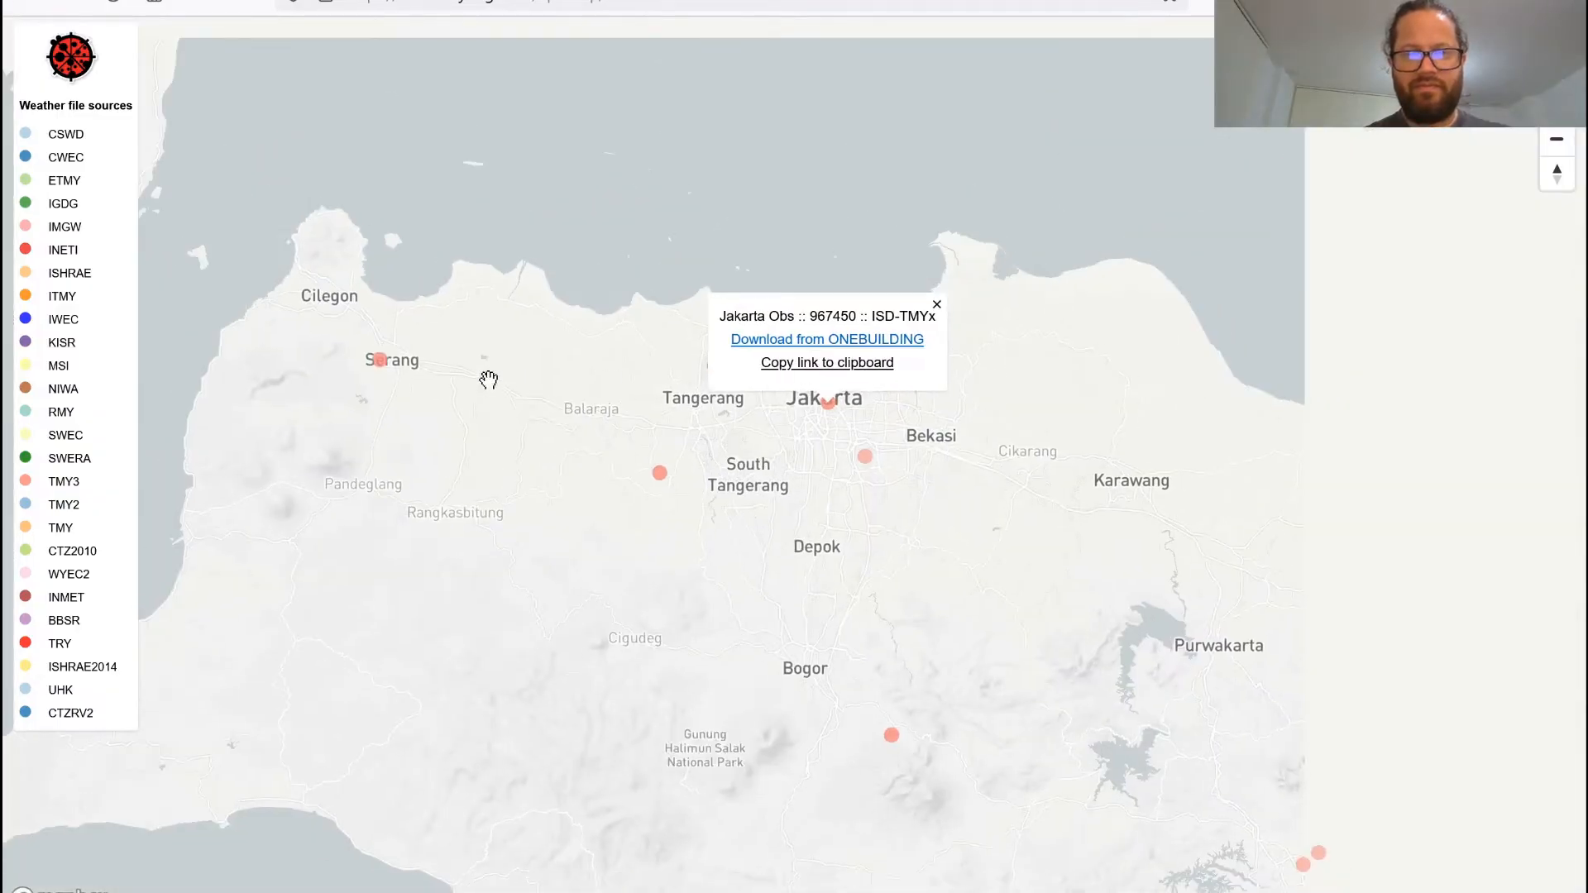
pyautogui.click(526, 419)
pyautogui.click(655, 474)
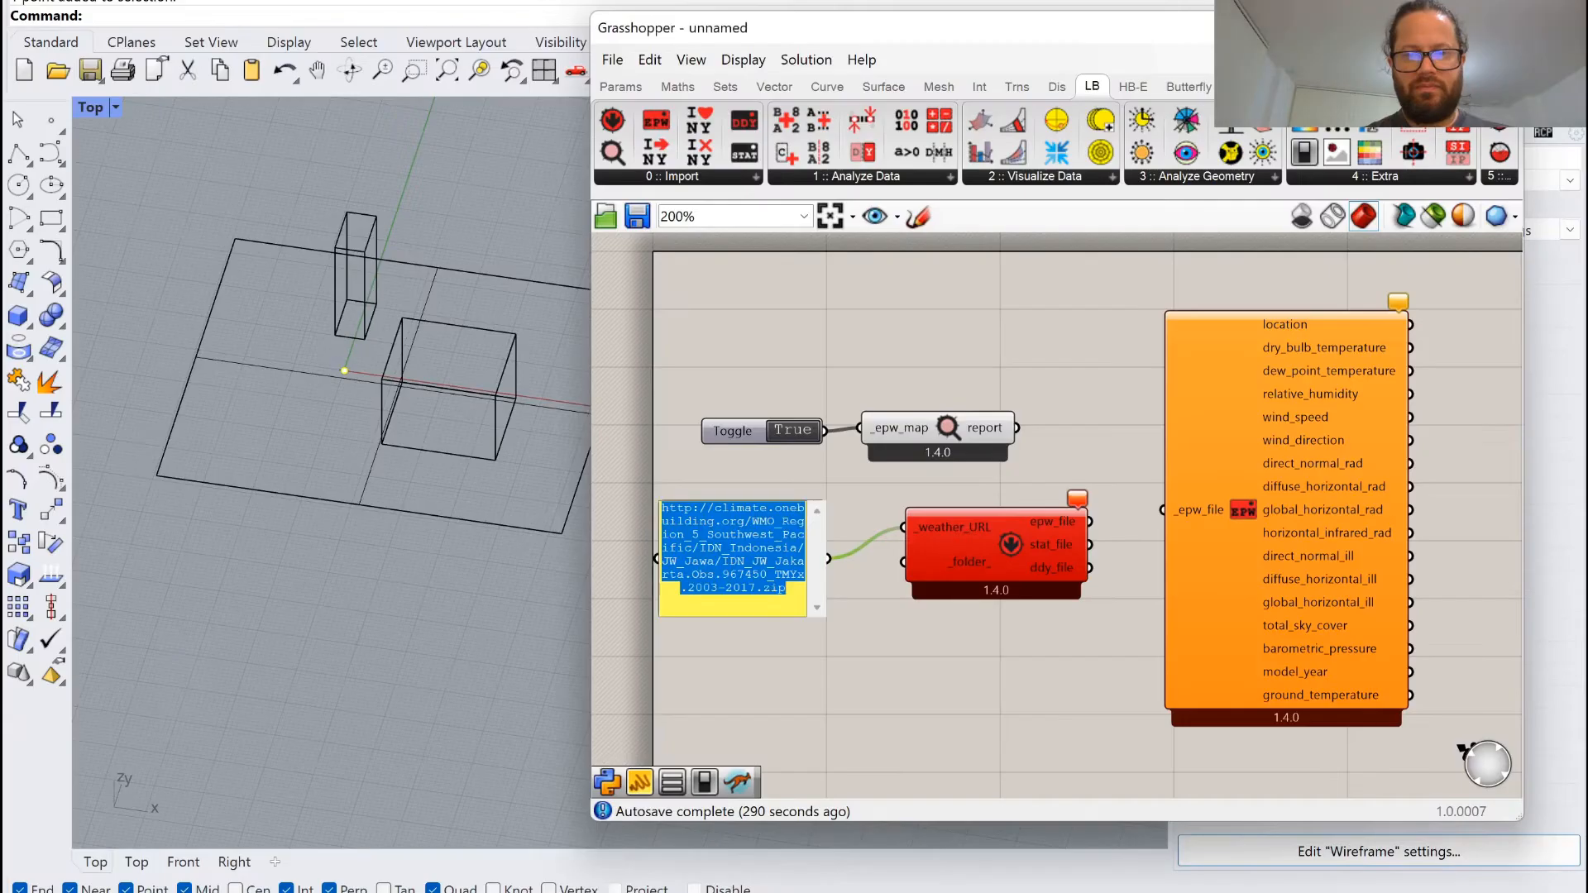
pyautogui.hotkey('ctrl', 'a')
pyautogui.write('http://climate.onebuilding.org/WMO_Region_5_Southwest_Pacific/IDN_Indonesia/JW_Jawa/IDN_JW_Tangerang-Budiarto.AP.967390_TMYx.zip')
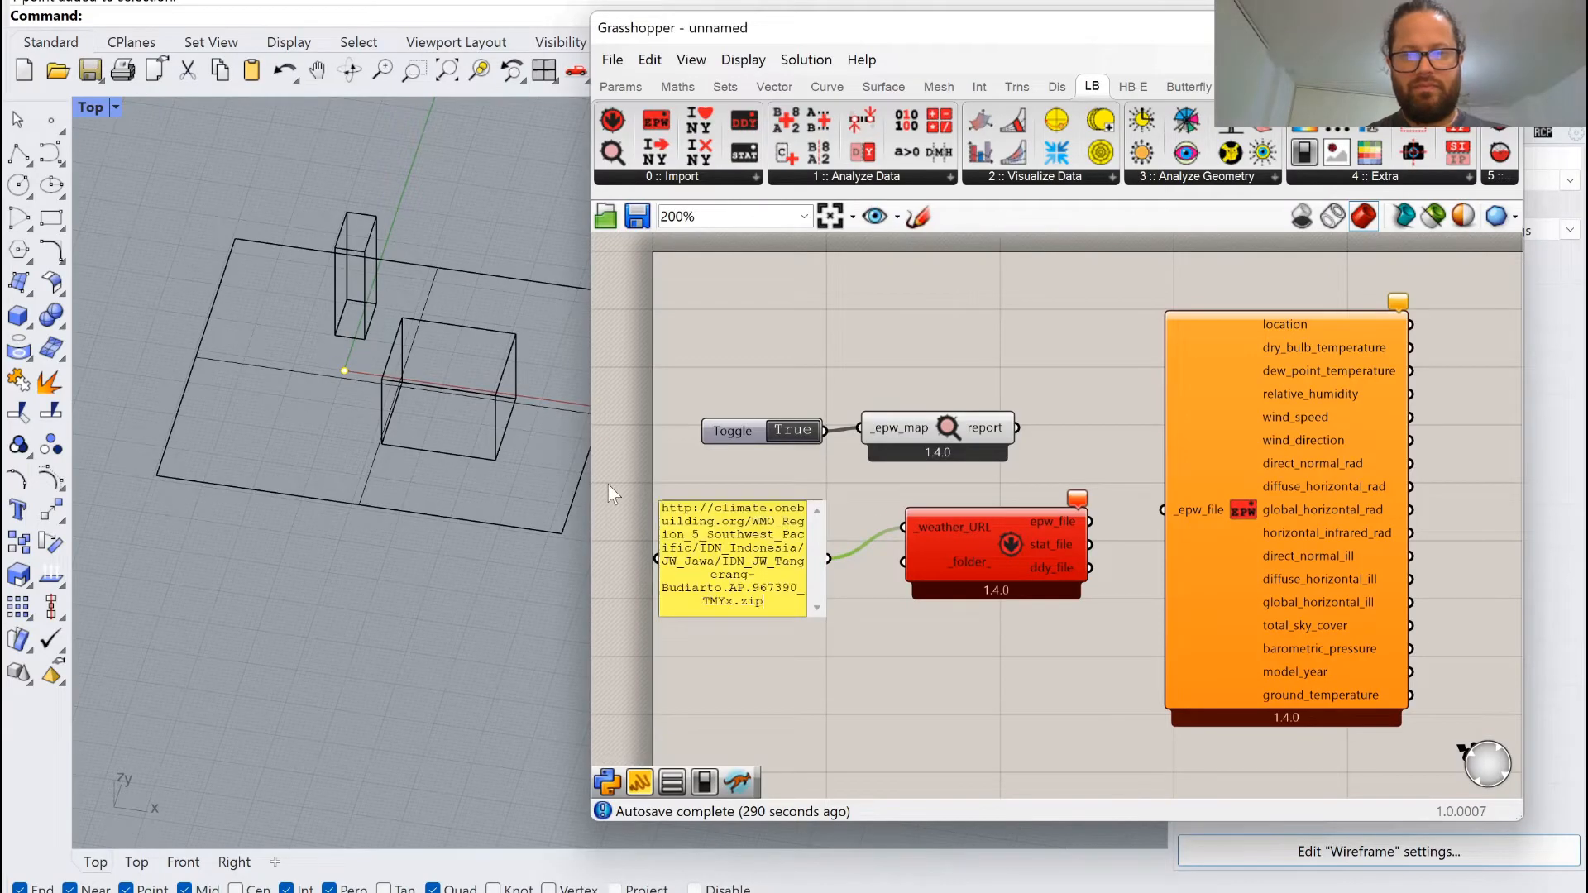
pyautogui.click(607, 483)
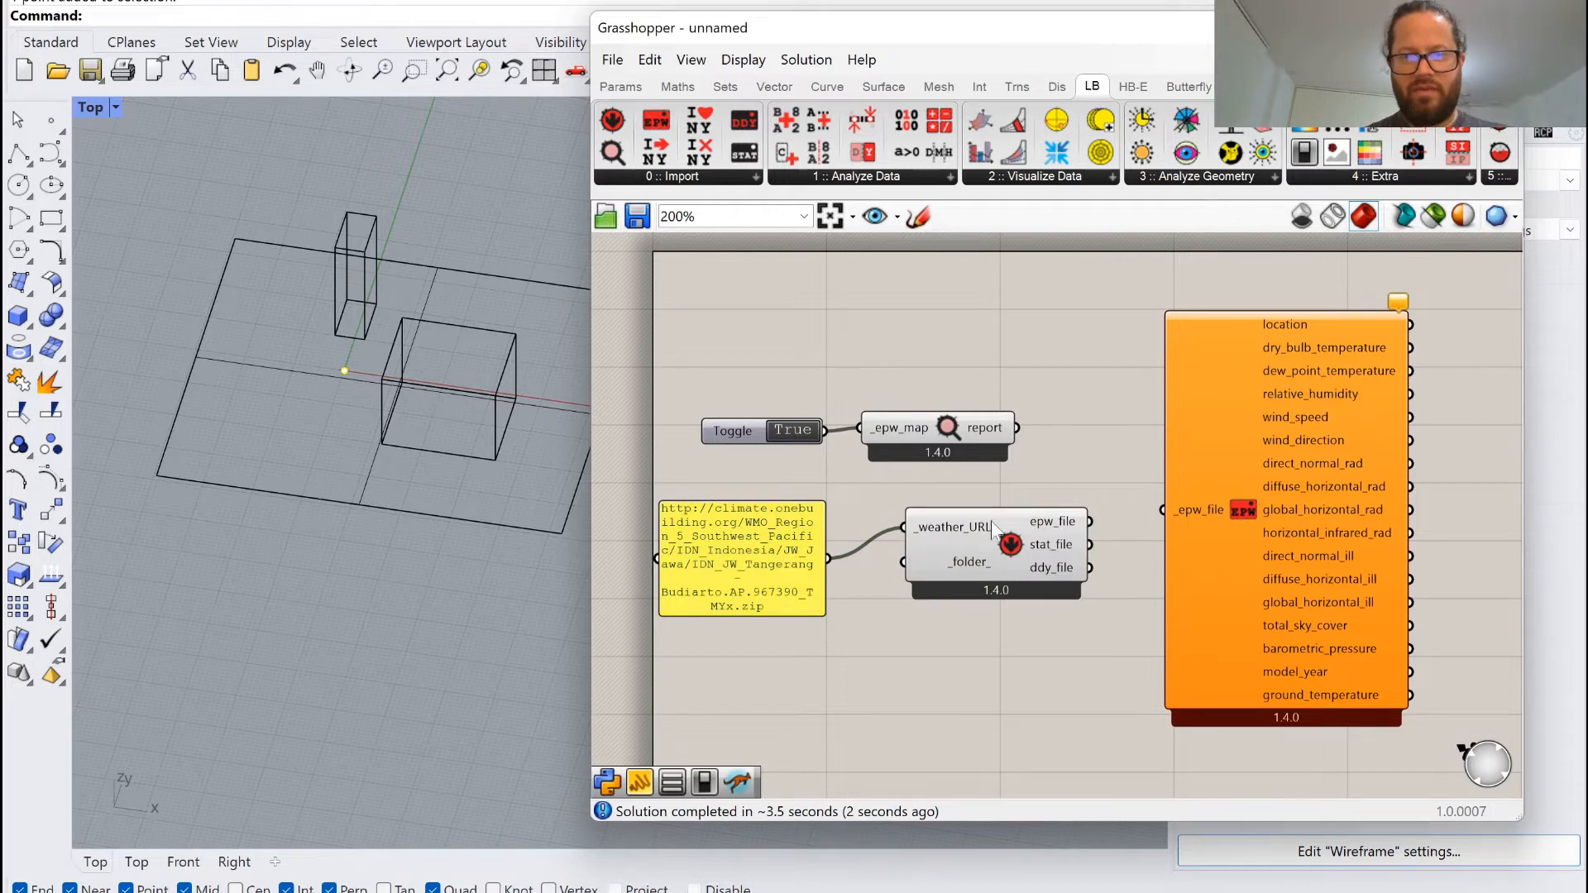
# Adjust the spacing of the weather components and connect Download Weather's epw_file output to the Import EPW component's _epw_file input.
pyautogui.scroll(-4, 798, 506)
pyautogui.scroll(2, 926, 509)
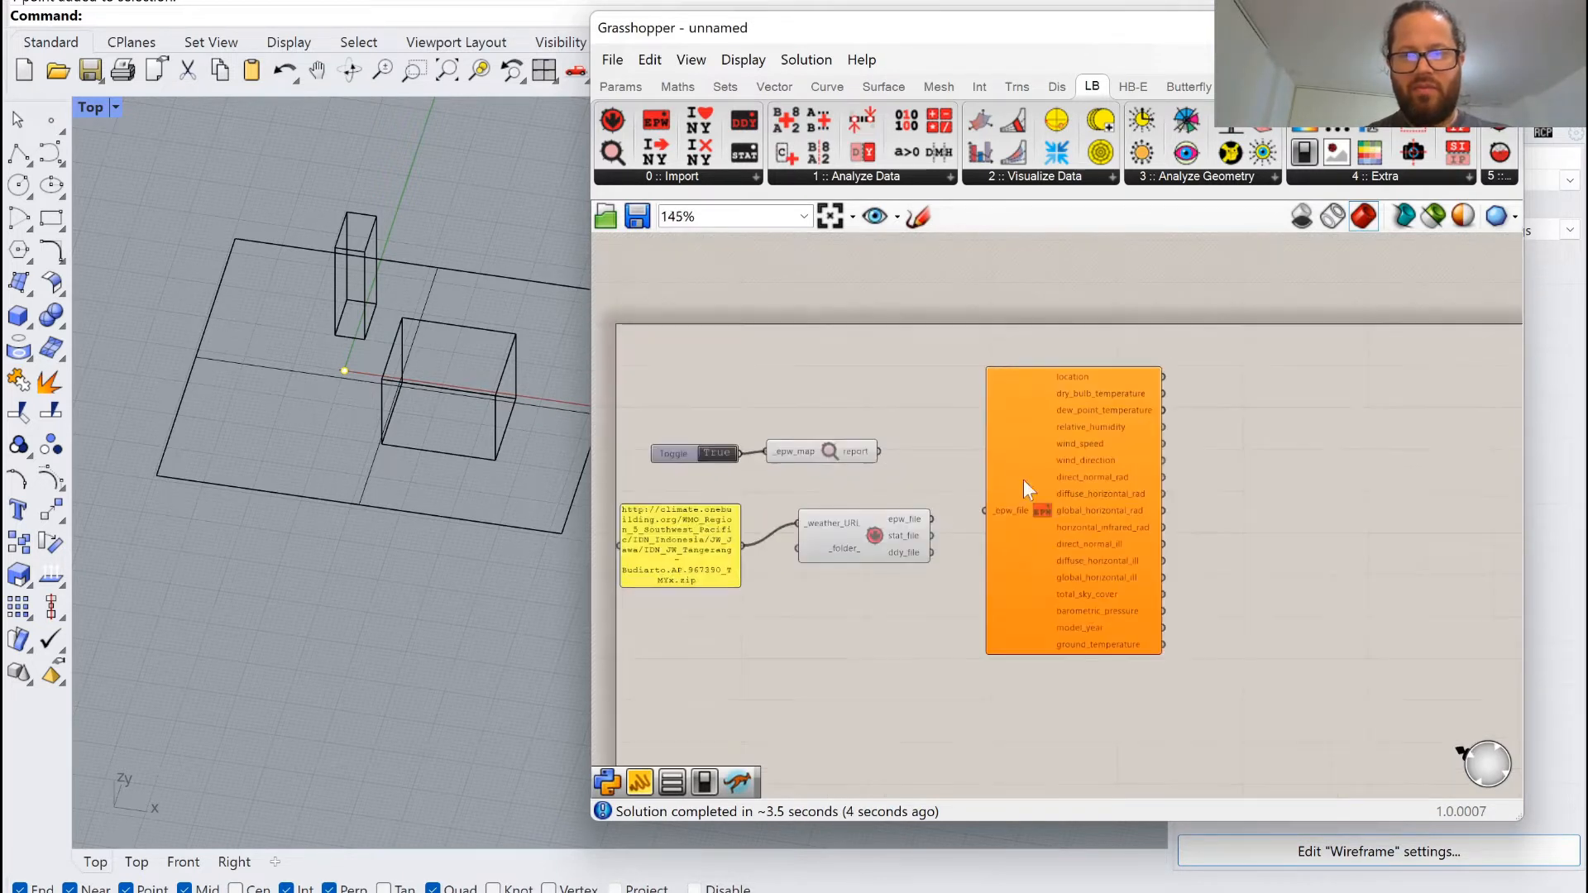
pyautogui.moveTo(1064, 453); pyautogui.dragTo(1140, 452)
pyautogui.scroll(3, 827, 517)
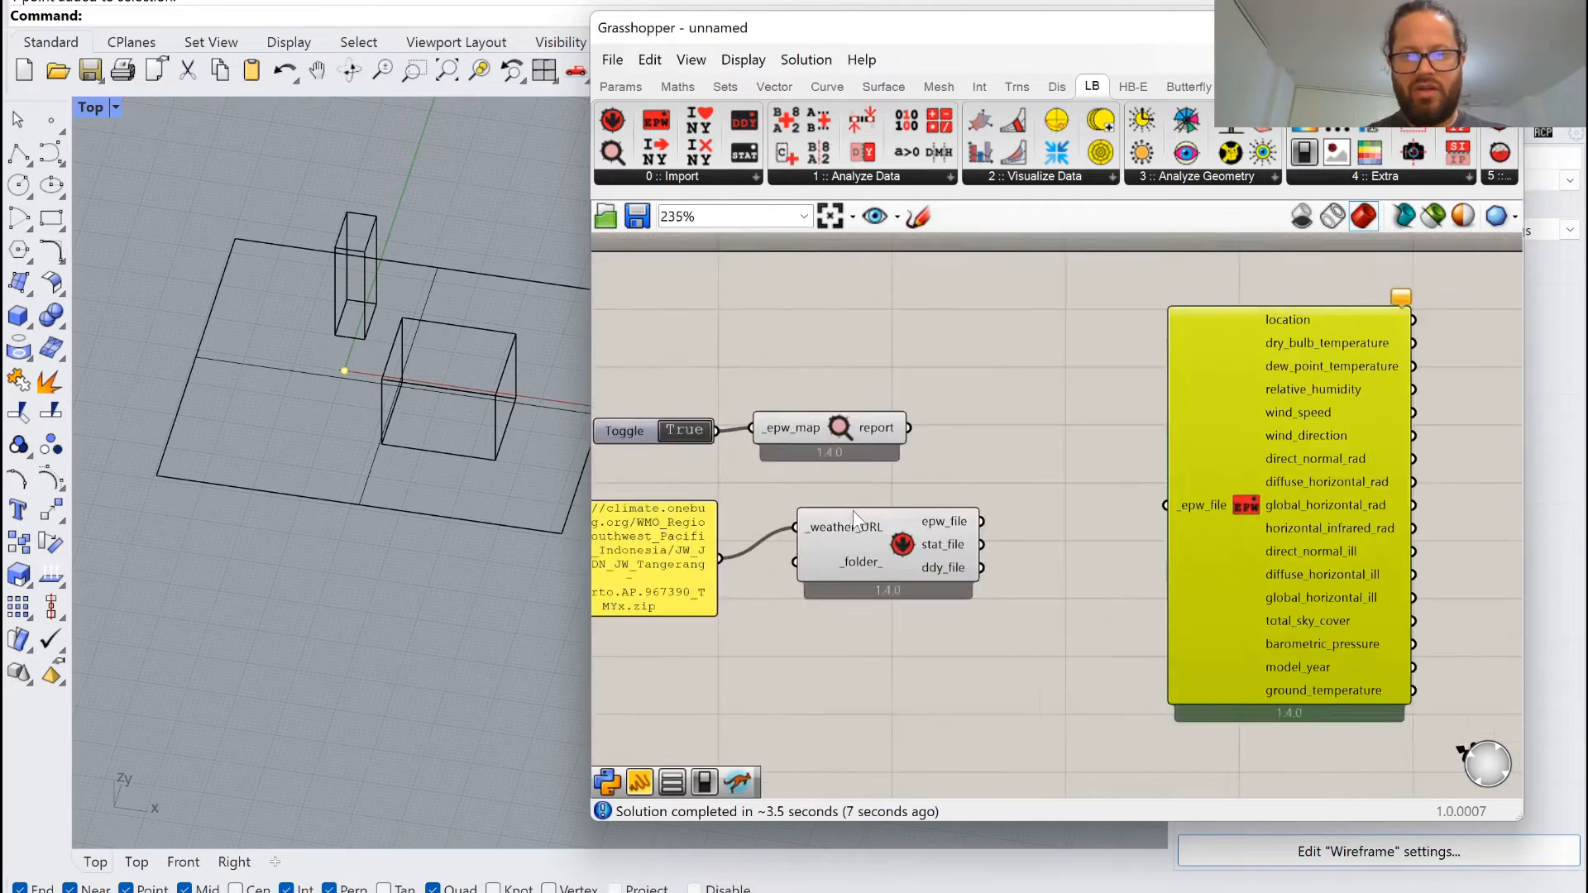
pyautogui.click(974, 529)
pyautogui.moveTo(974, 530); pyautogui.dragTo(1025, 527)
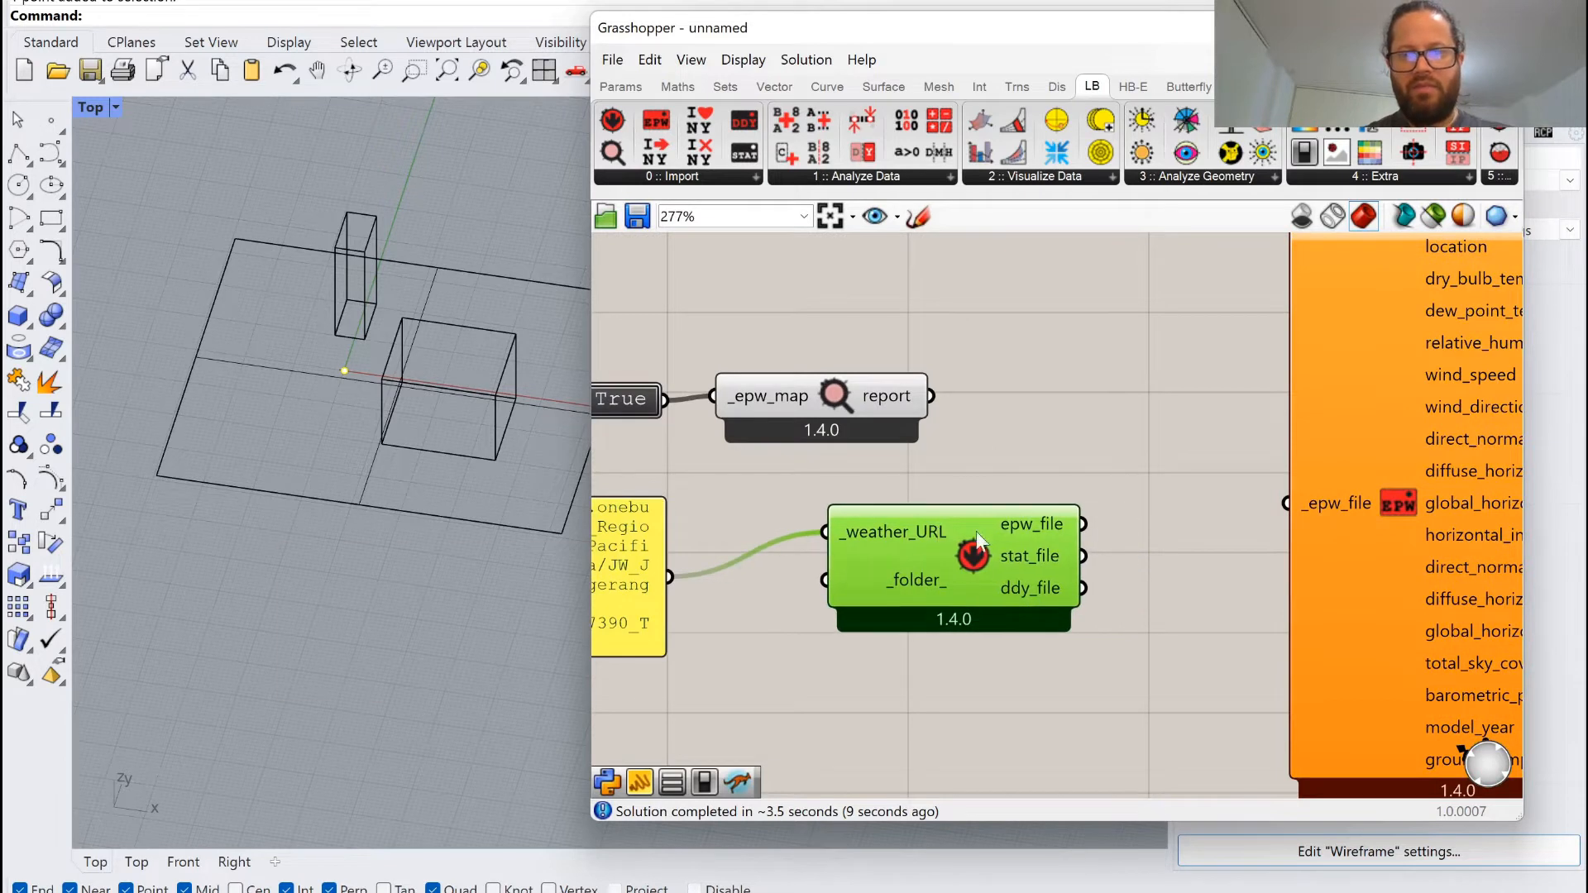
pyautogui.scroll(-5, 974, 489)
pyautogui.scroll(4, 1000, 526)
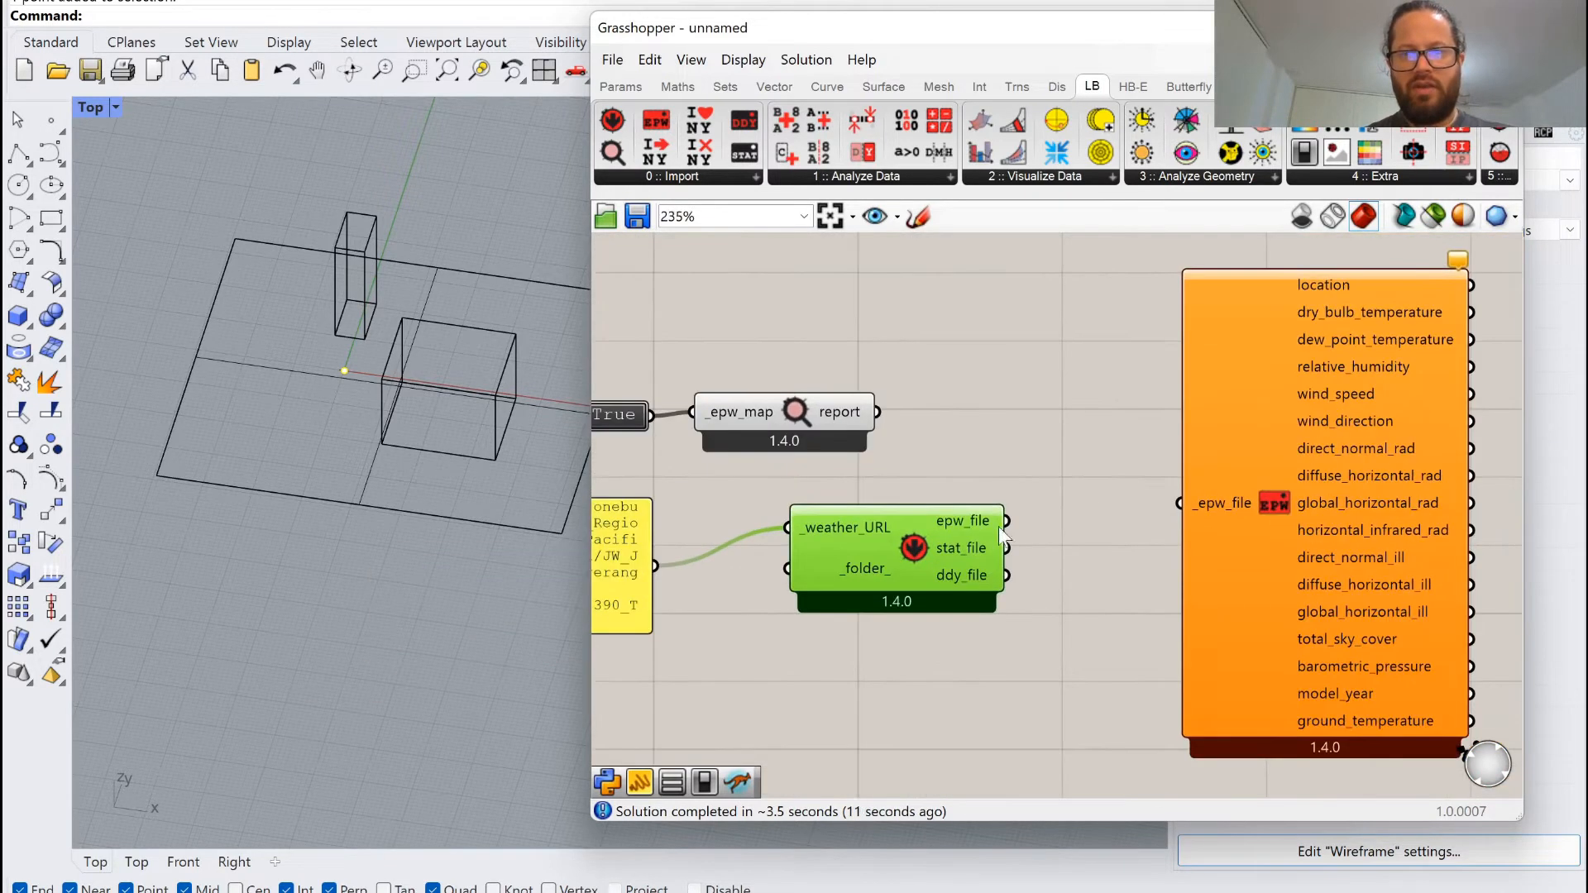
pyautogui.moveTo(1006, 521); pyautogui.dragTo(1181, 503)
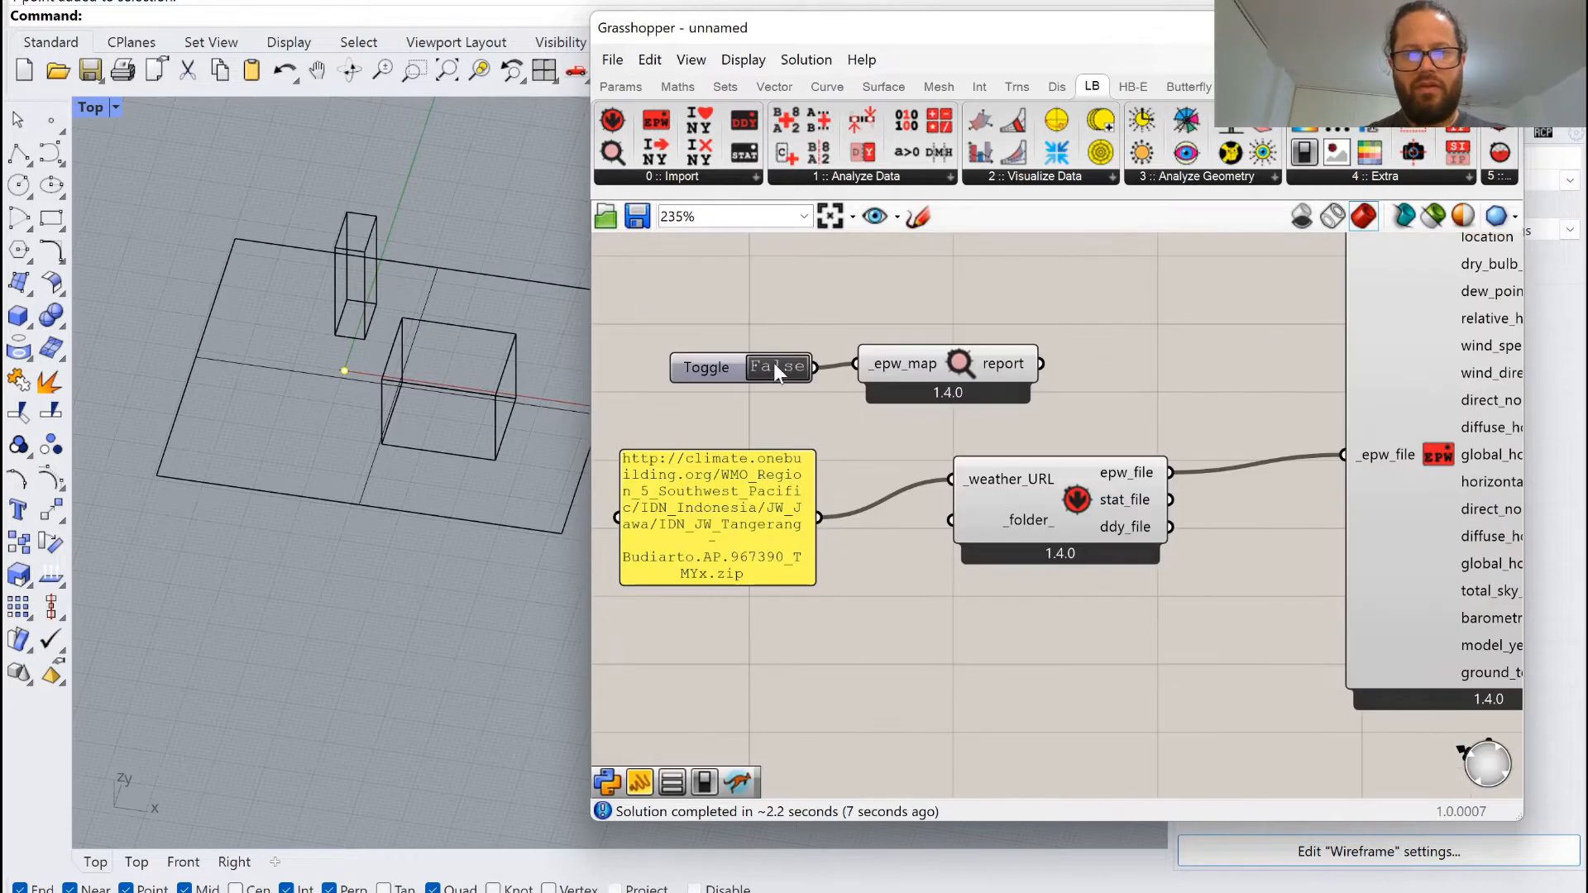
# Set the EPWmap toggle to False and line up the toggle, the EPWmap component and the URL panel with straight wires.
pyautogui.scroll(-3, 773, 364)
pyautogui.click(789, 394)
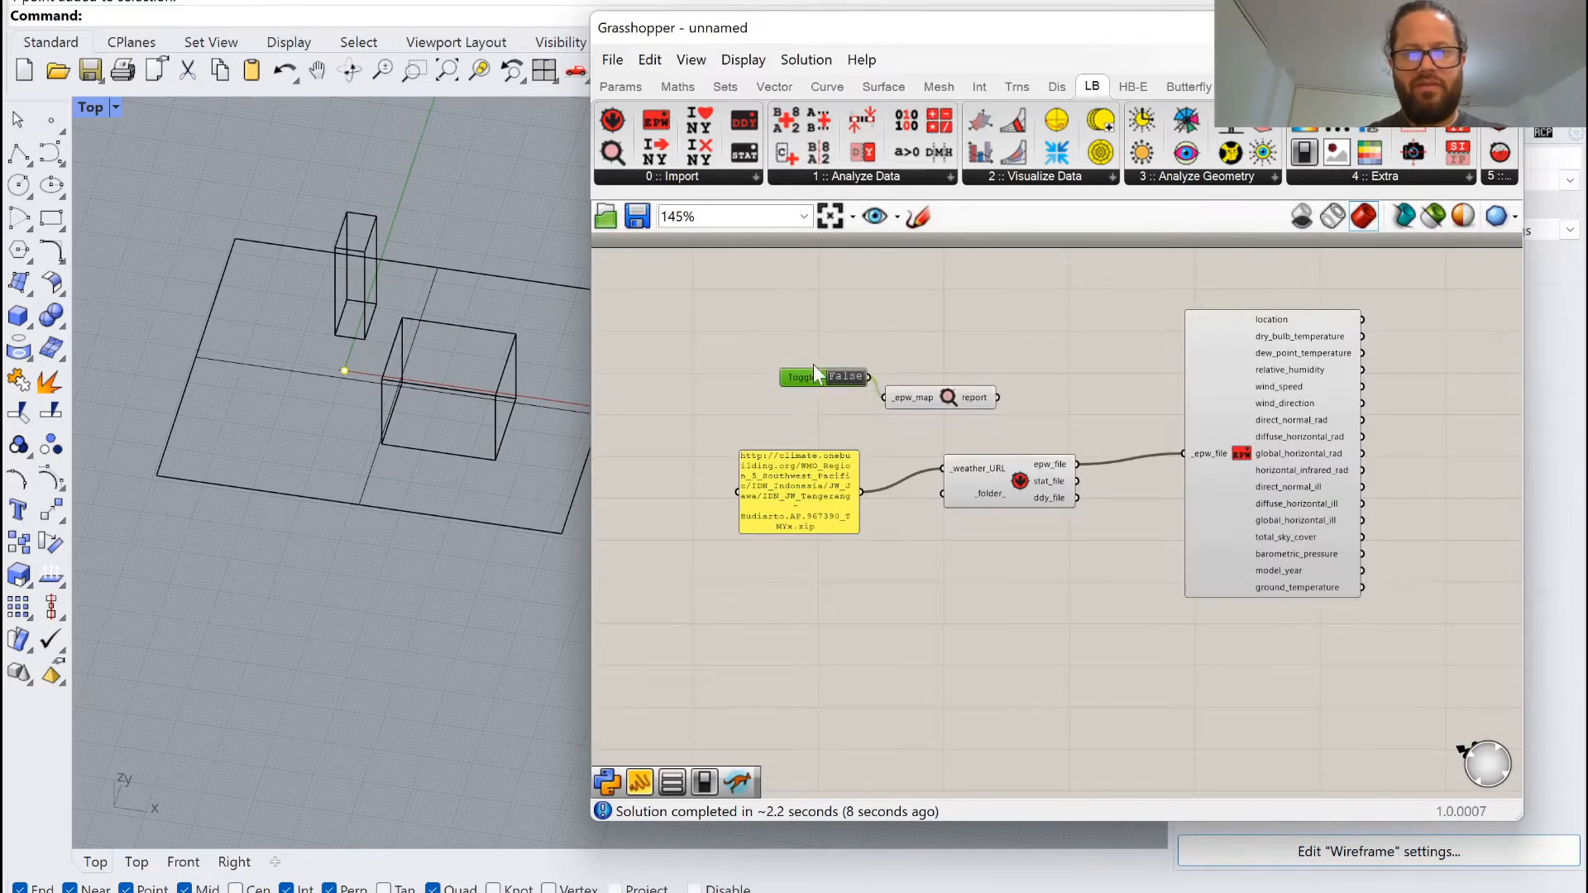
pyautogui.moveTo(896, 394); pyautogui.dragTo(898, 367)
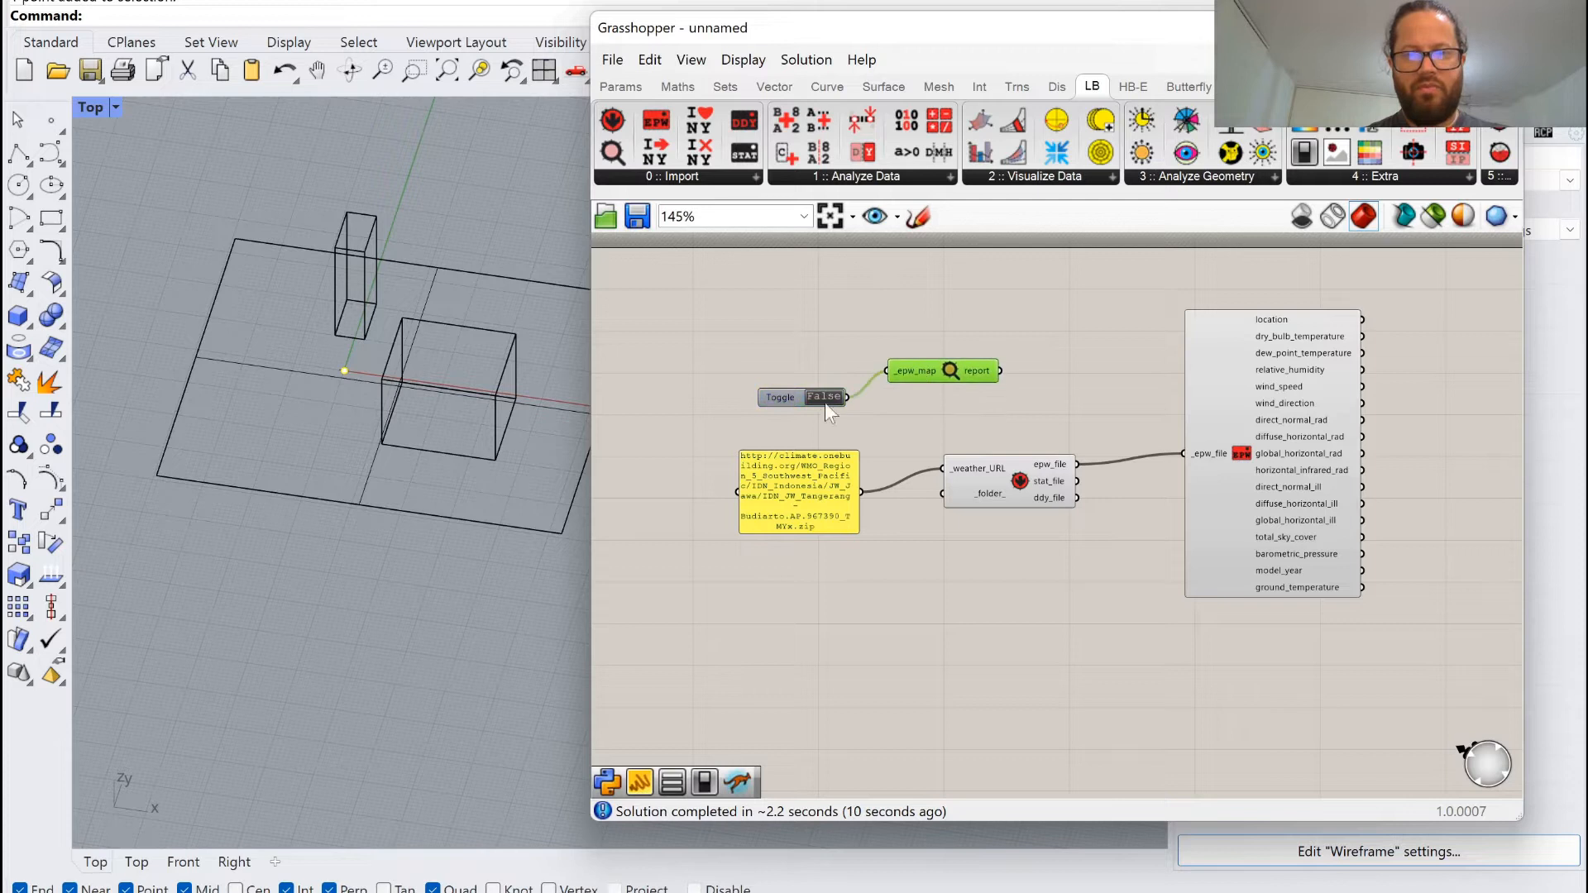
pyautogui.moveTo(802, 396); pyautogui.dragTo(818, 369)
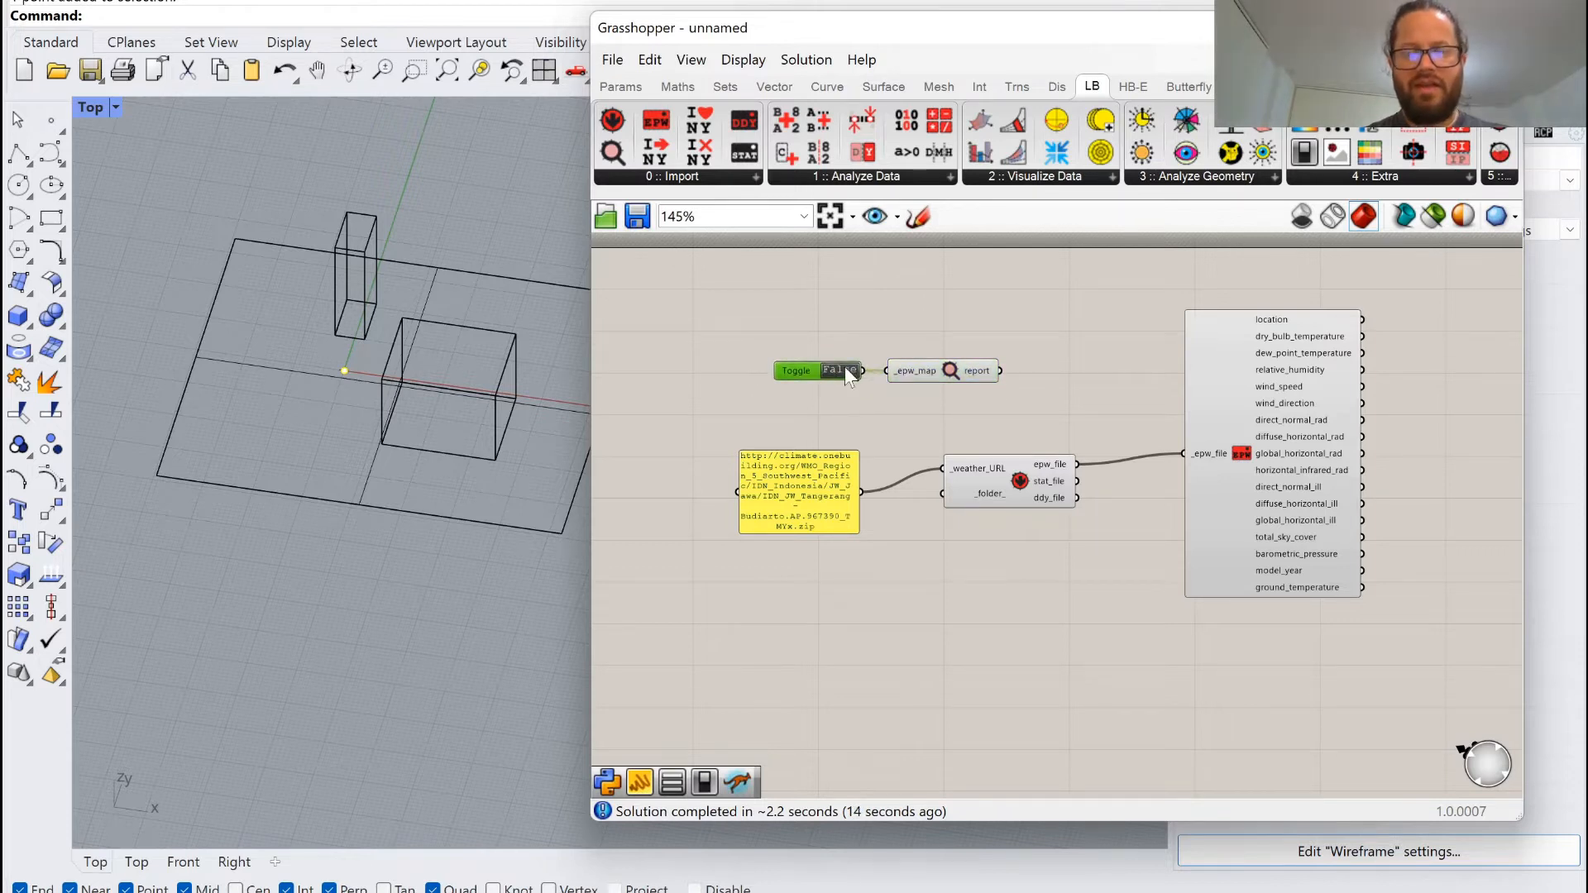
pyautogui.moveTo(799, 471); pyautogui.dragTo(844, 450)
pyautogui.scroll(-3, 870, 498)
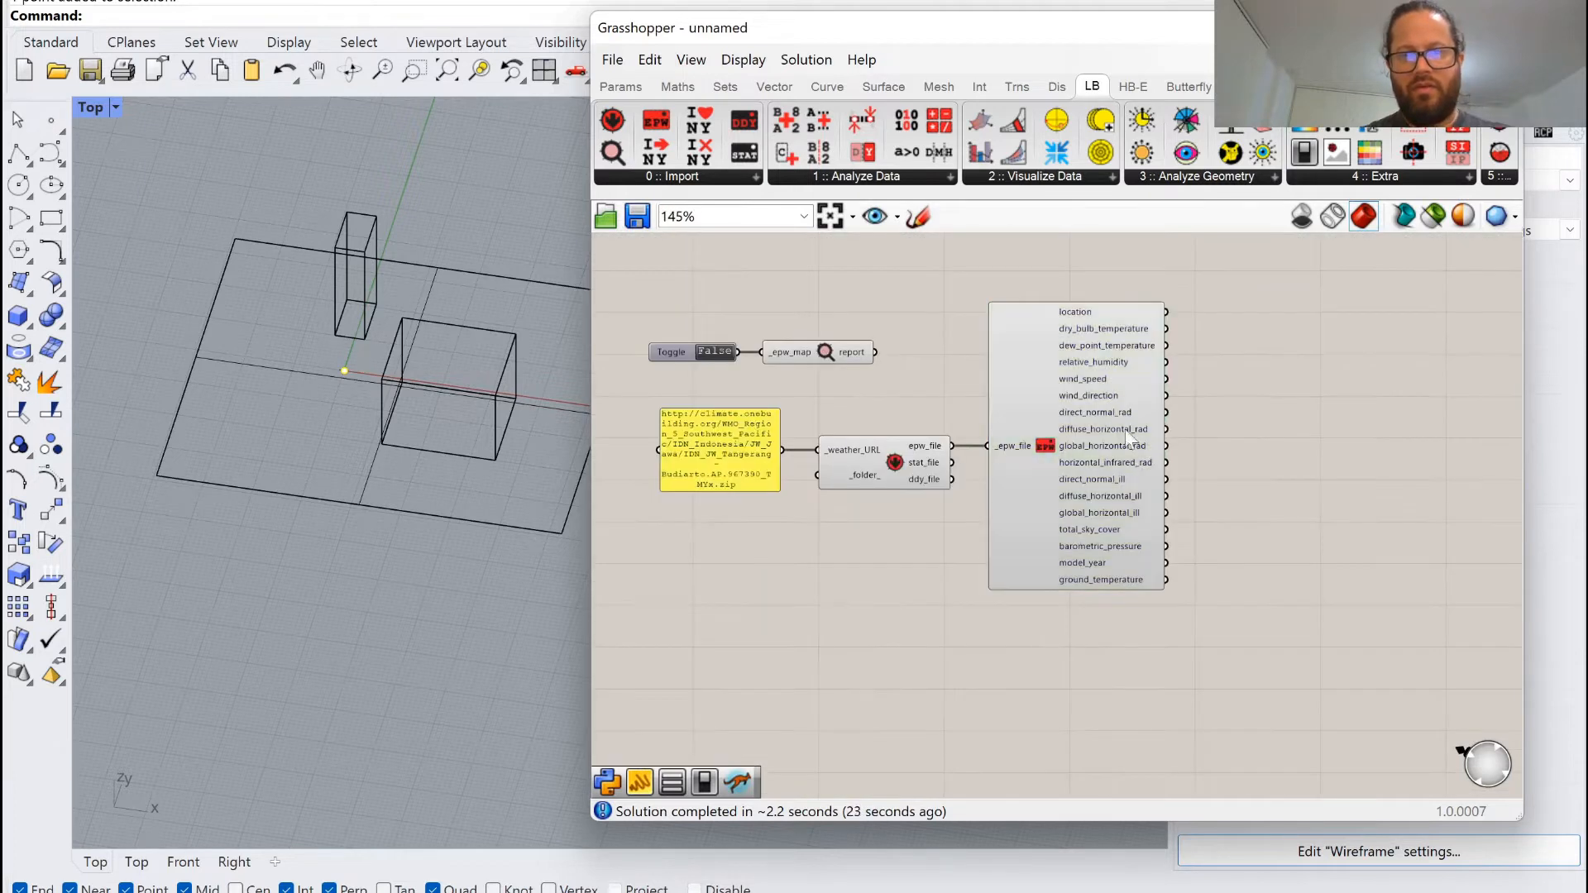
# Inspect the Import EPW location output, and move the whole group of weather components lower on the canvas.
pyautogui.scroll(2, 1050, 390)
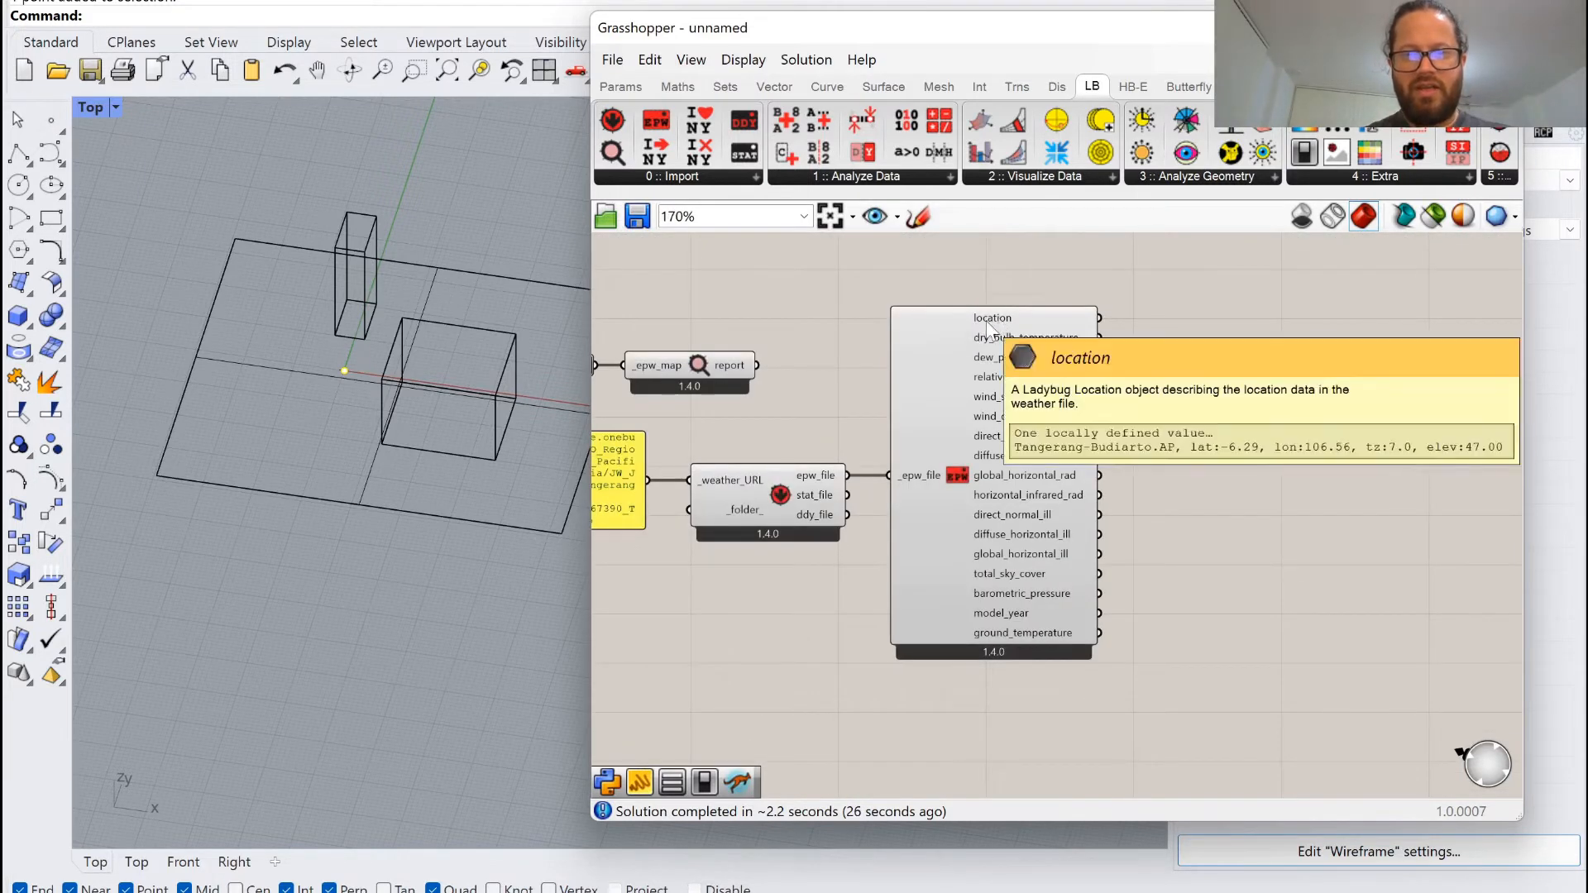
pyautogui.scroll(-5, 935, 425)
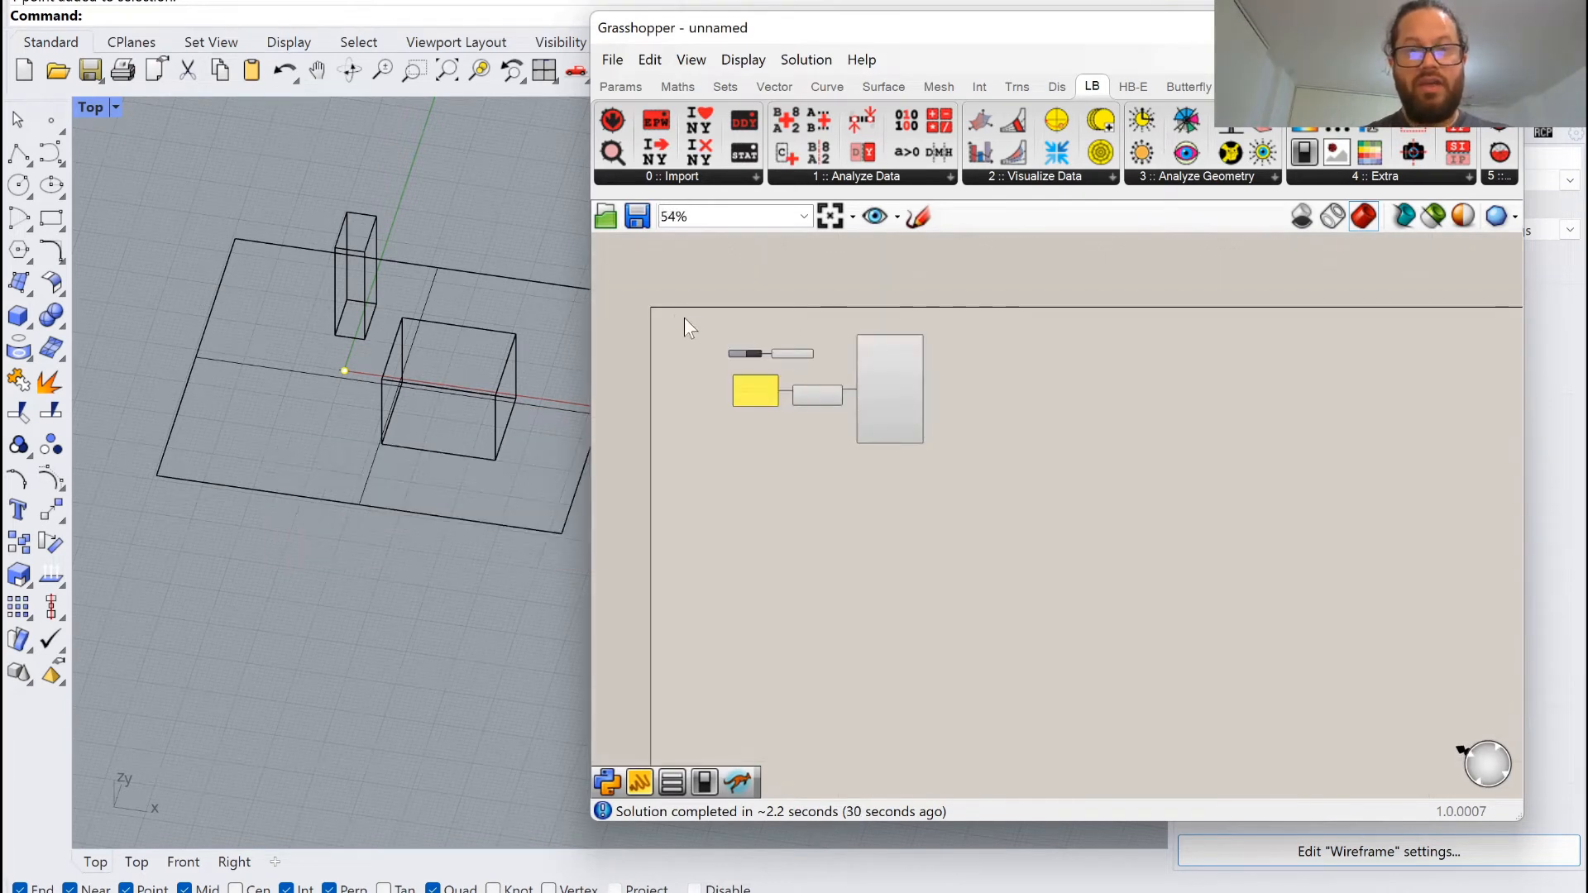
pyautogui.moveTo(684, 318); pyautogui.dragTo(1037, 513)
pyautogui.moveTo(894, 396); pyautogui.dragTo(893, 476)
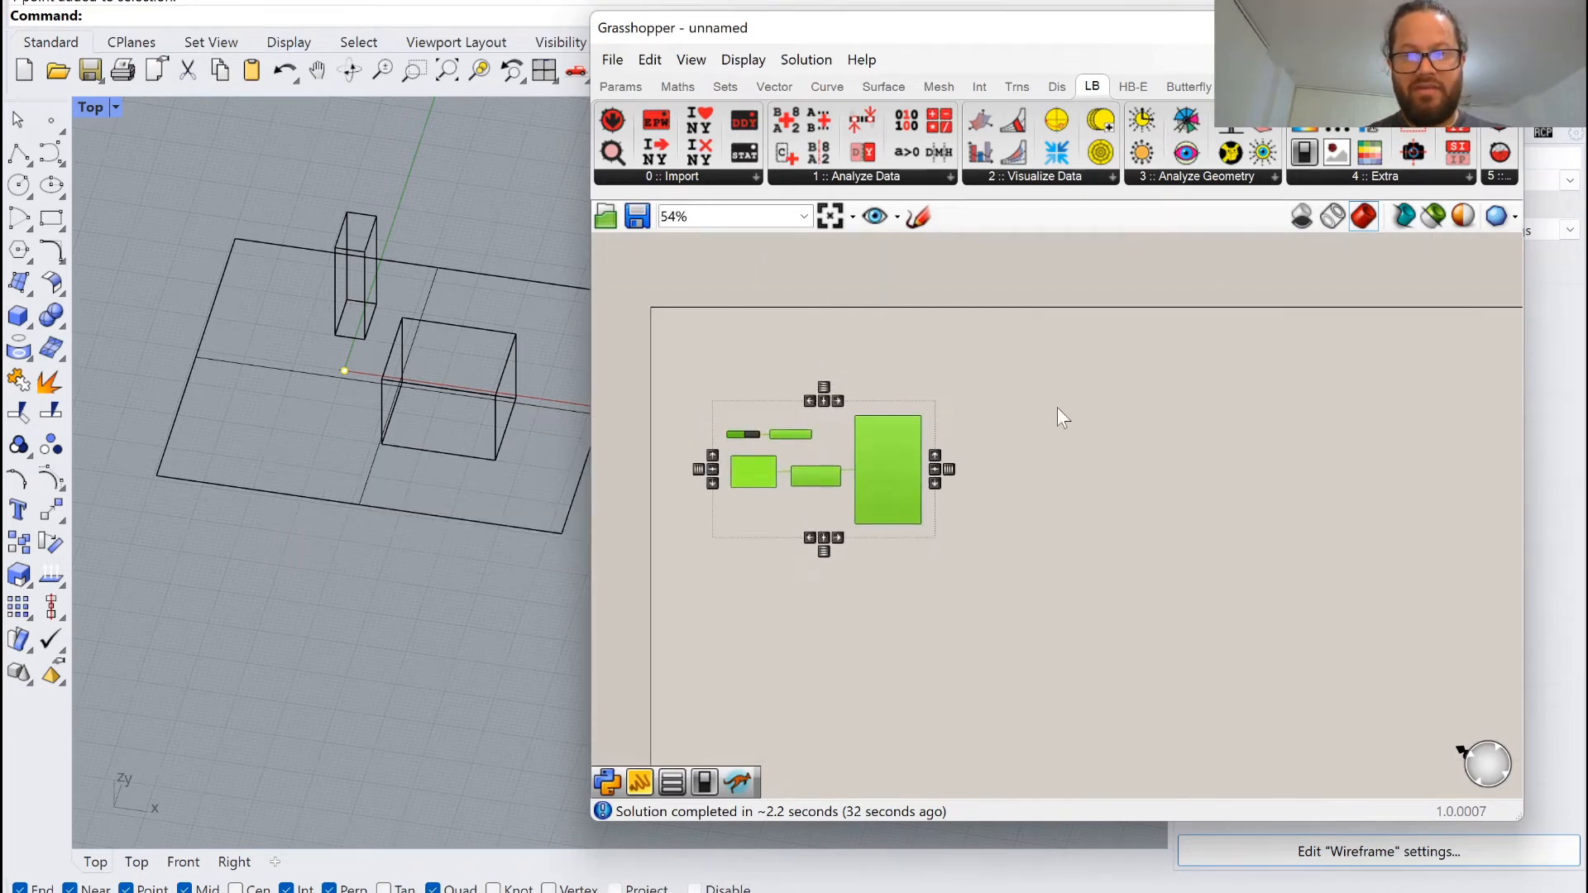
pyautogui.click(1057, 407)
# Place an LB Wind Rose component above and to the right of the Import EPW component.
pyautogui.scroll(2, 995, 406)
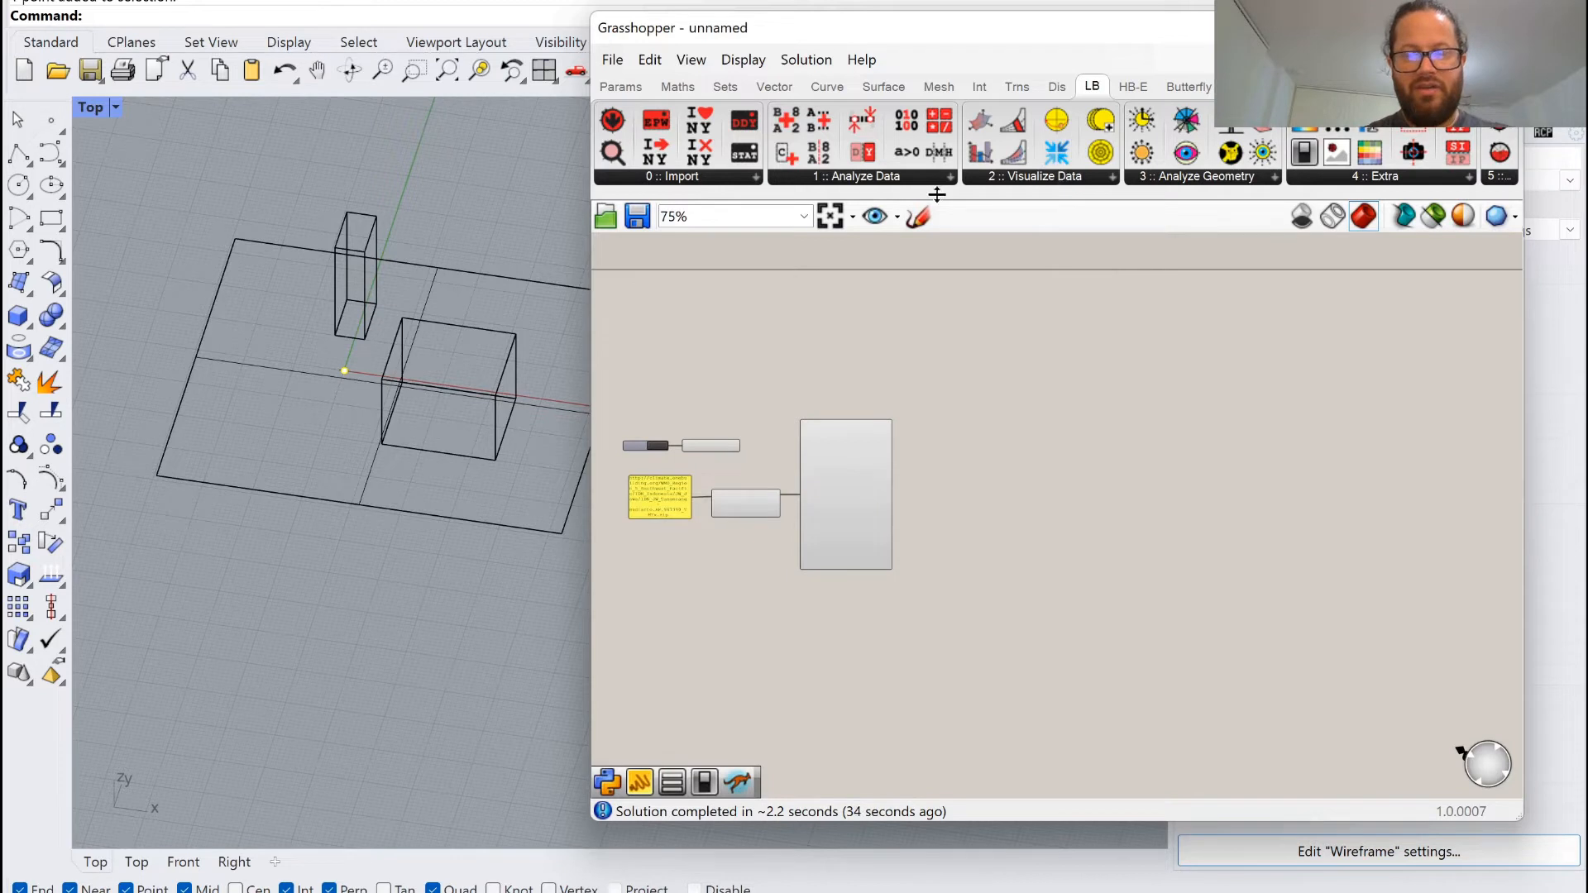
pyautogui.scroll(3, 876, 346)
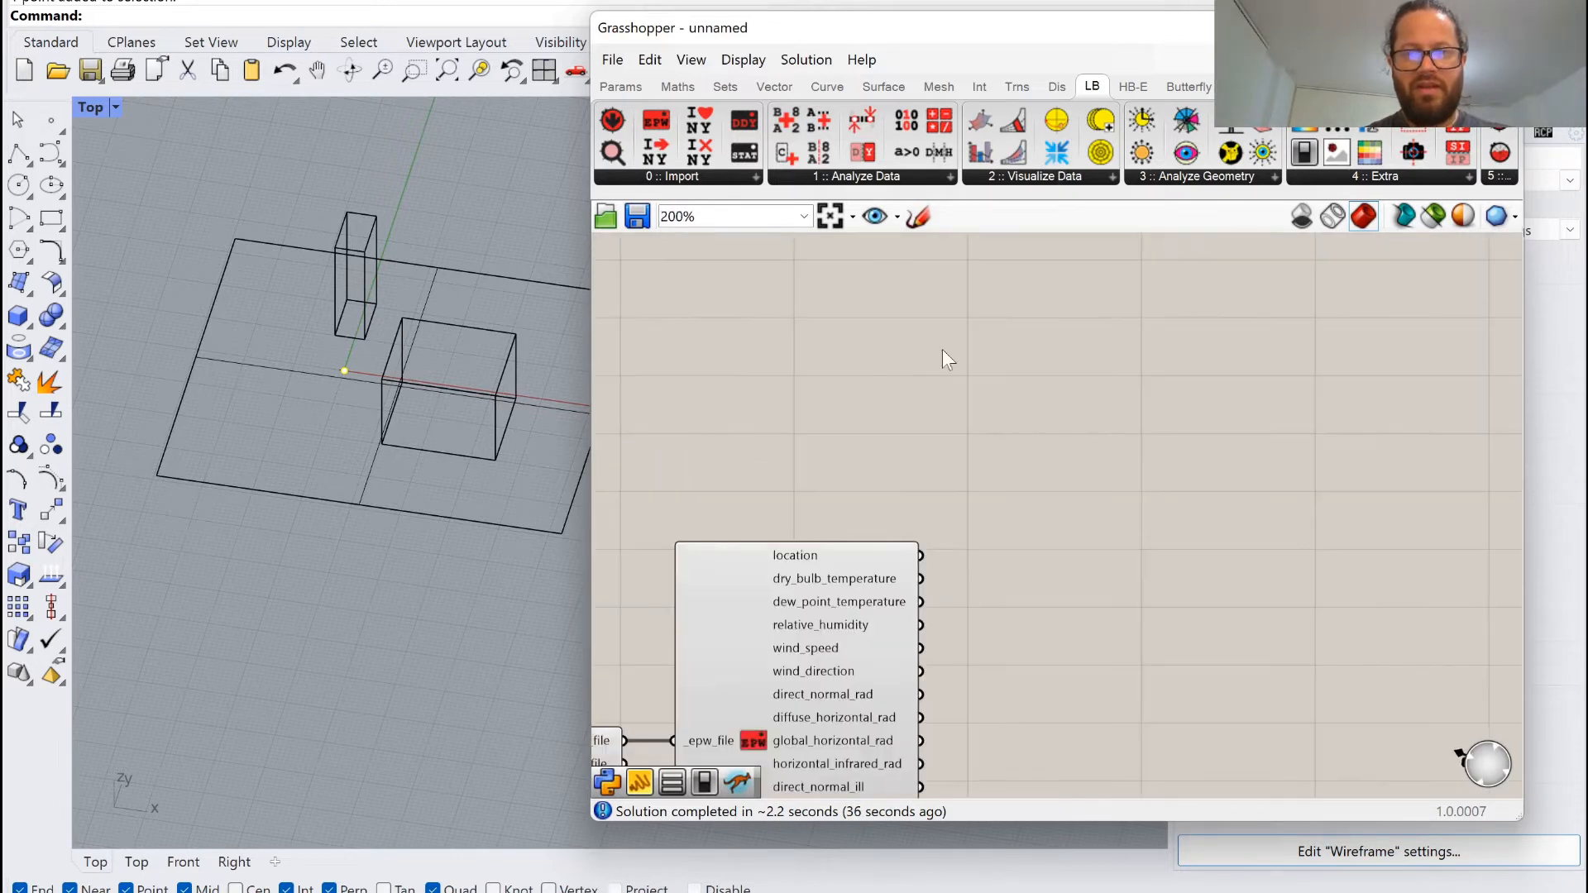
pyautogui.moveTo(846, 502)
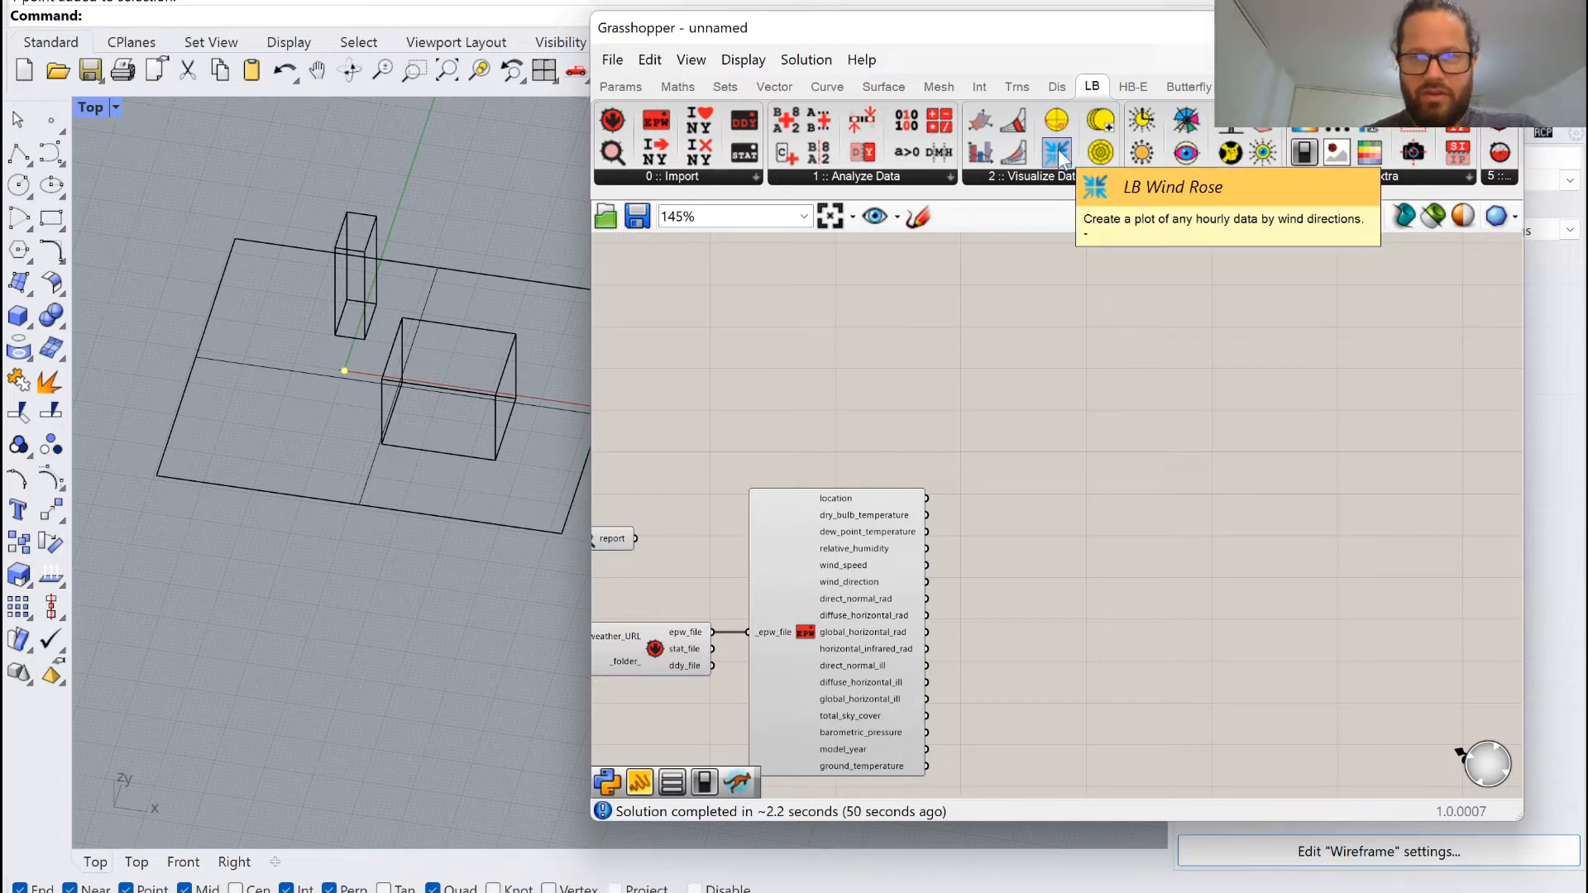
pyautogui.moveTo(1059, 149); pyautogui.dragTo(1185, 447)
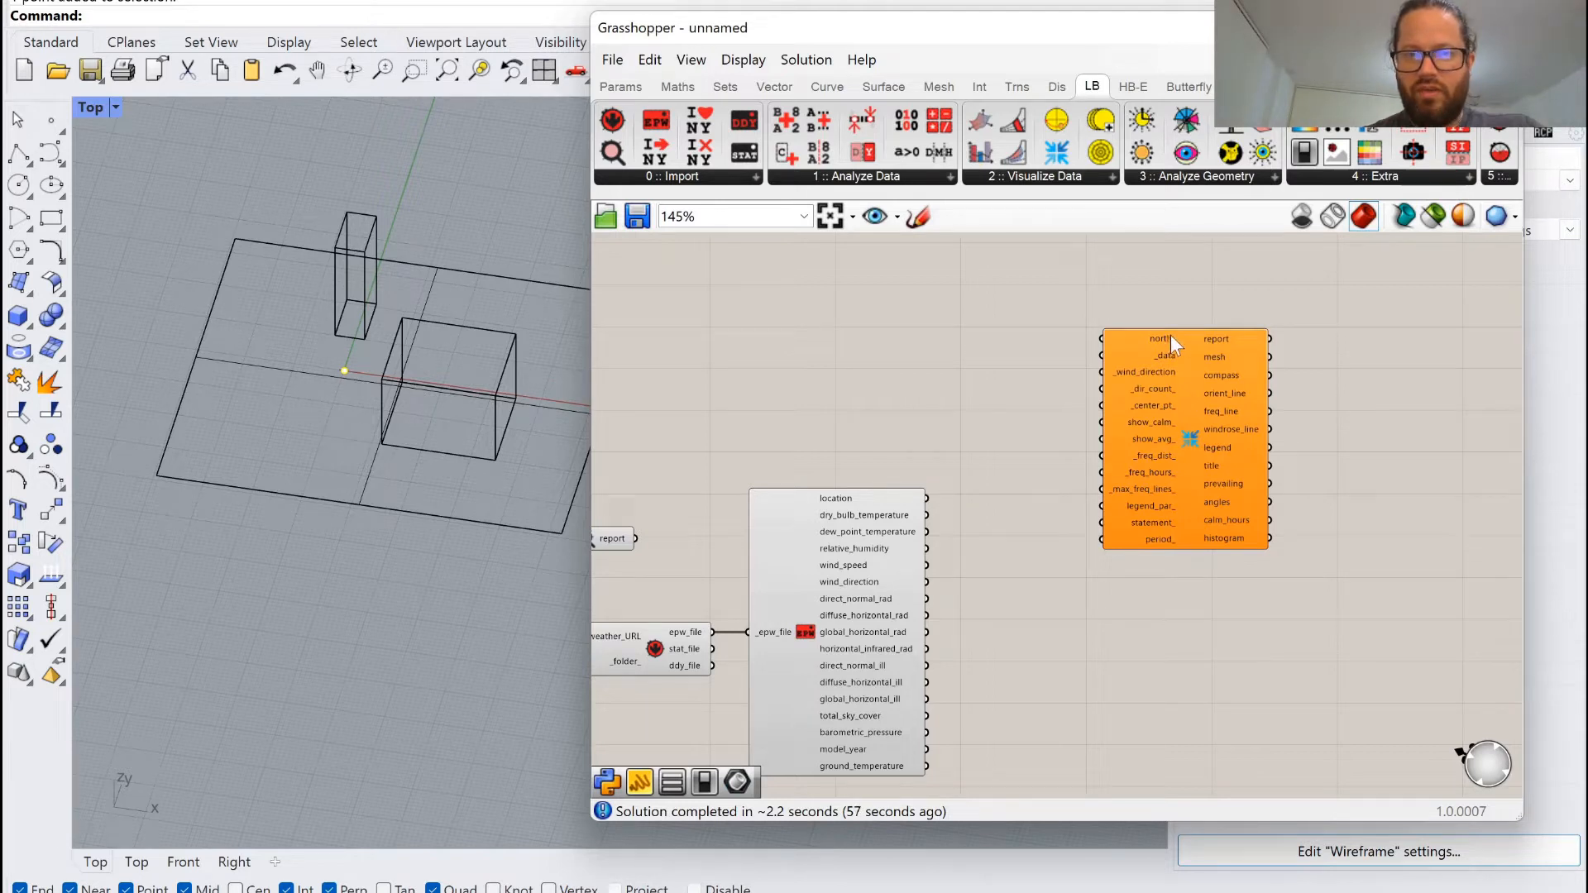
pyautogui.moveTo(1211, 382); pyautogui.dragTo(1254, 368)
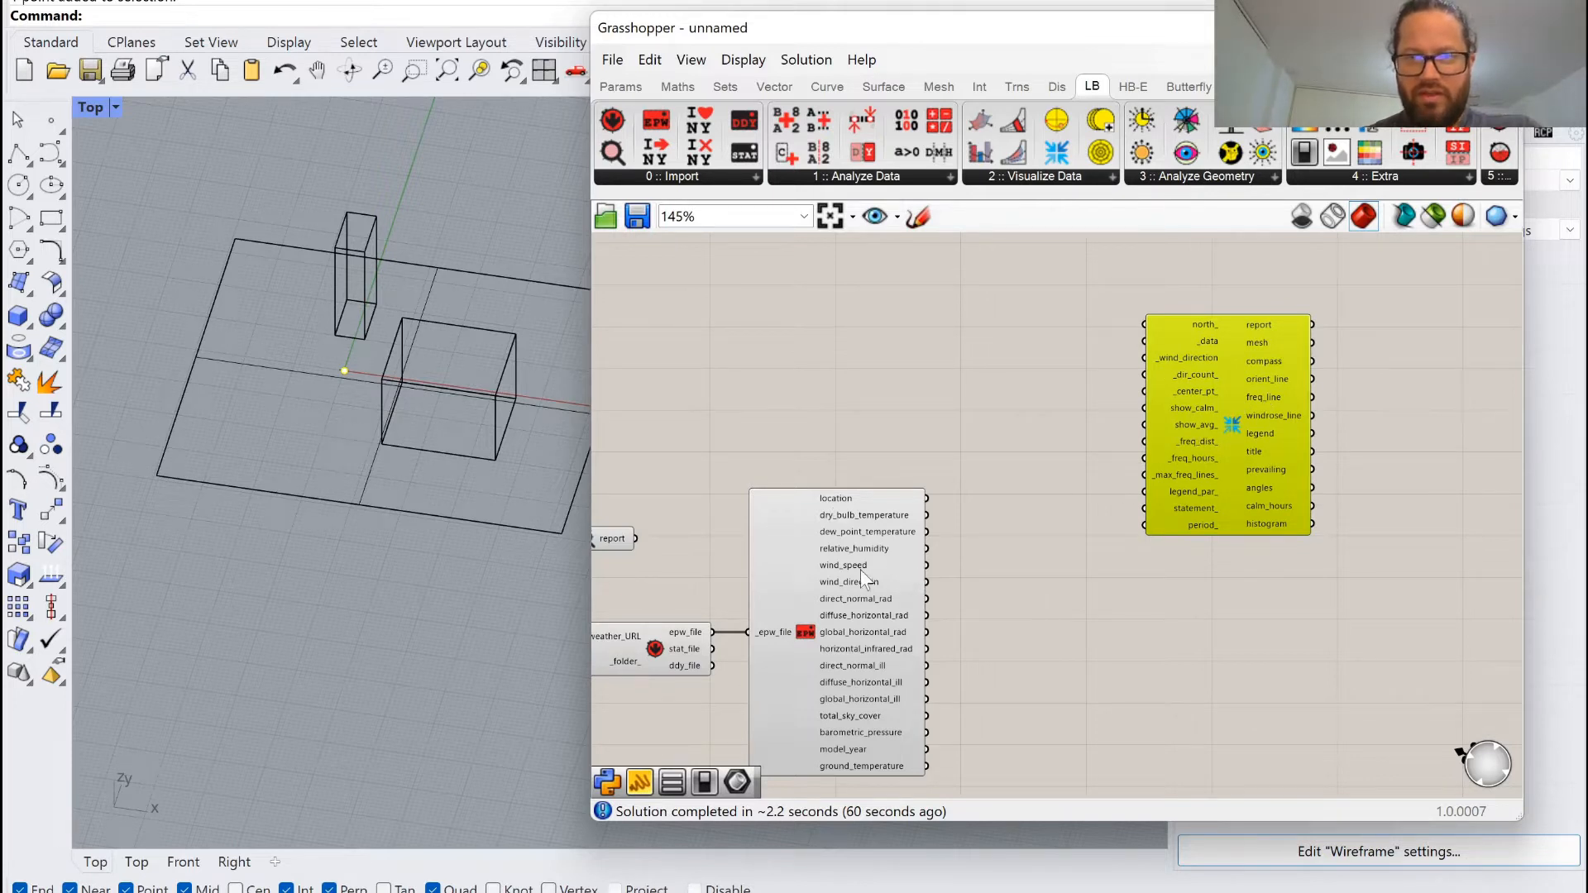
pyautogui.moveTo(1219, 377); pyautogui.dragTo(1191, 419)
# Shift the Grasshopper window to uncover the Rhino viewport, and connect wind_speed to the Wind Rose's _data and wind_direction to _wind_direction.
pyautogui.moveTo(916, 30); pyautogui.dragTo(1108, 1)
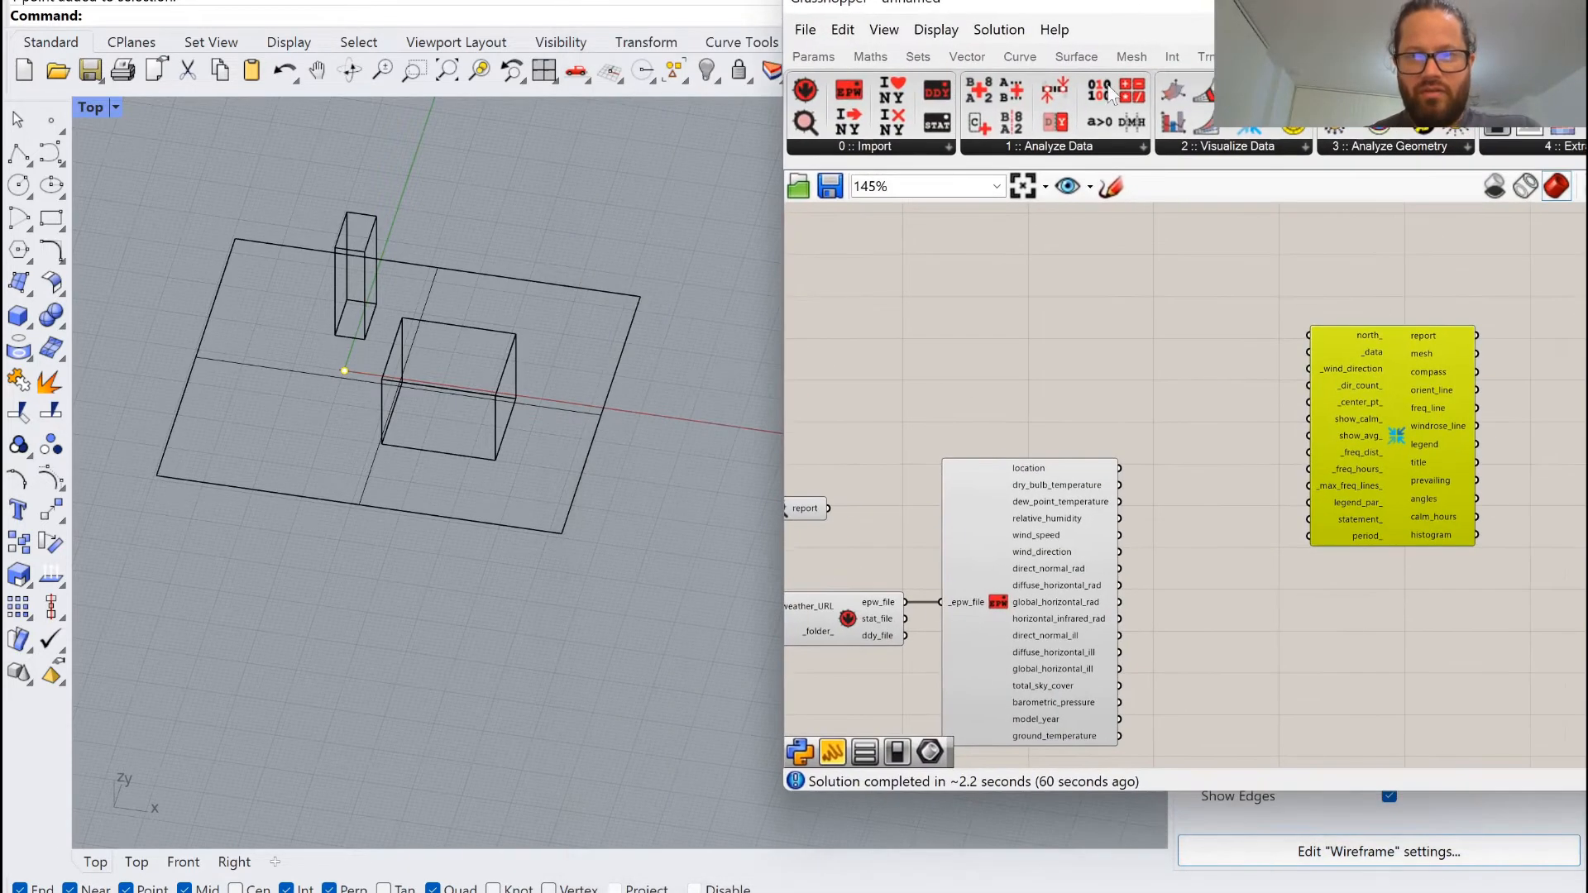
pyautogui.click(1228, 480)
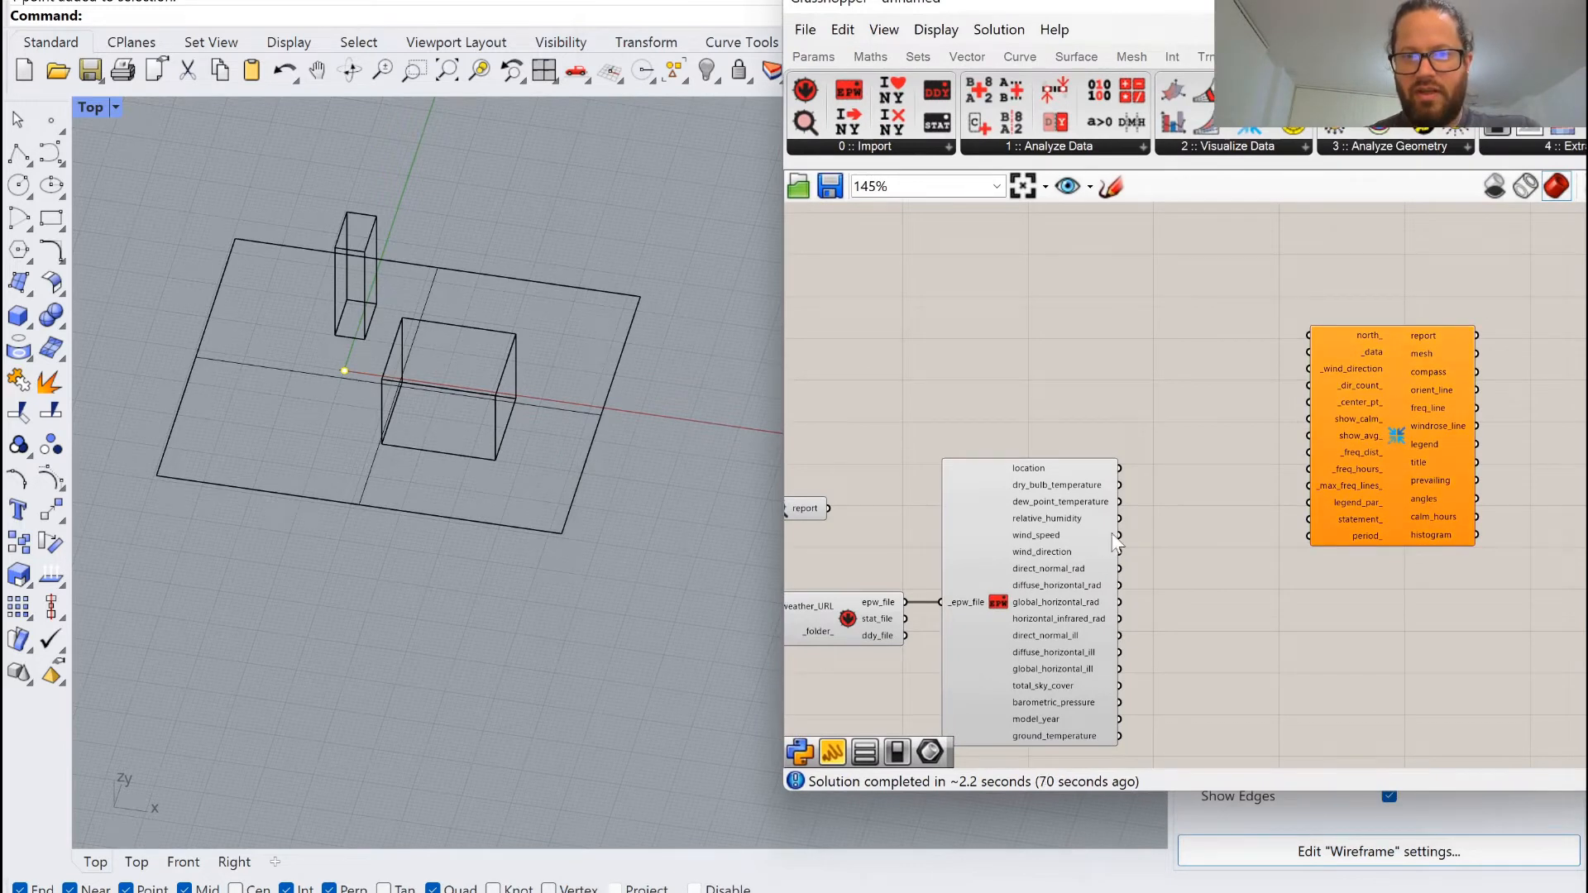
pyautogui.moveTo(1118, 536); pyautogui.dragTo(1311, 351)
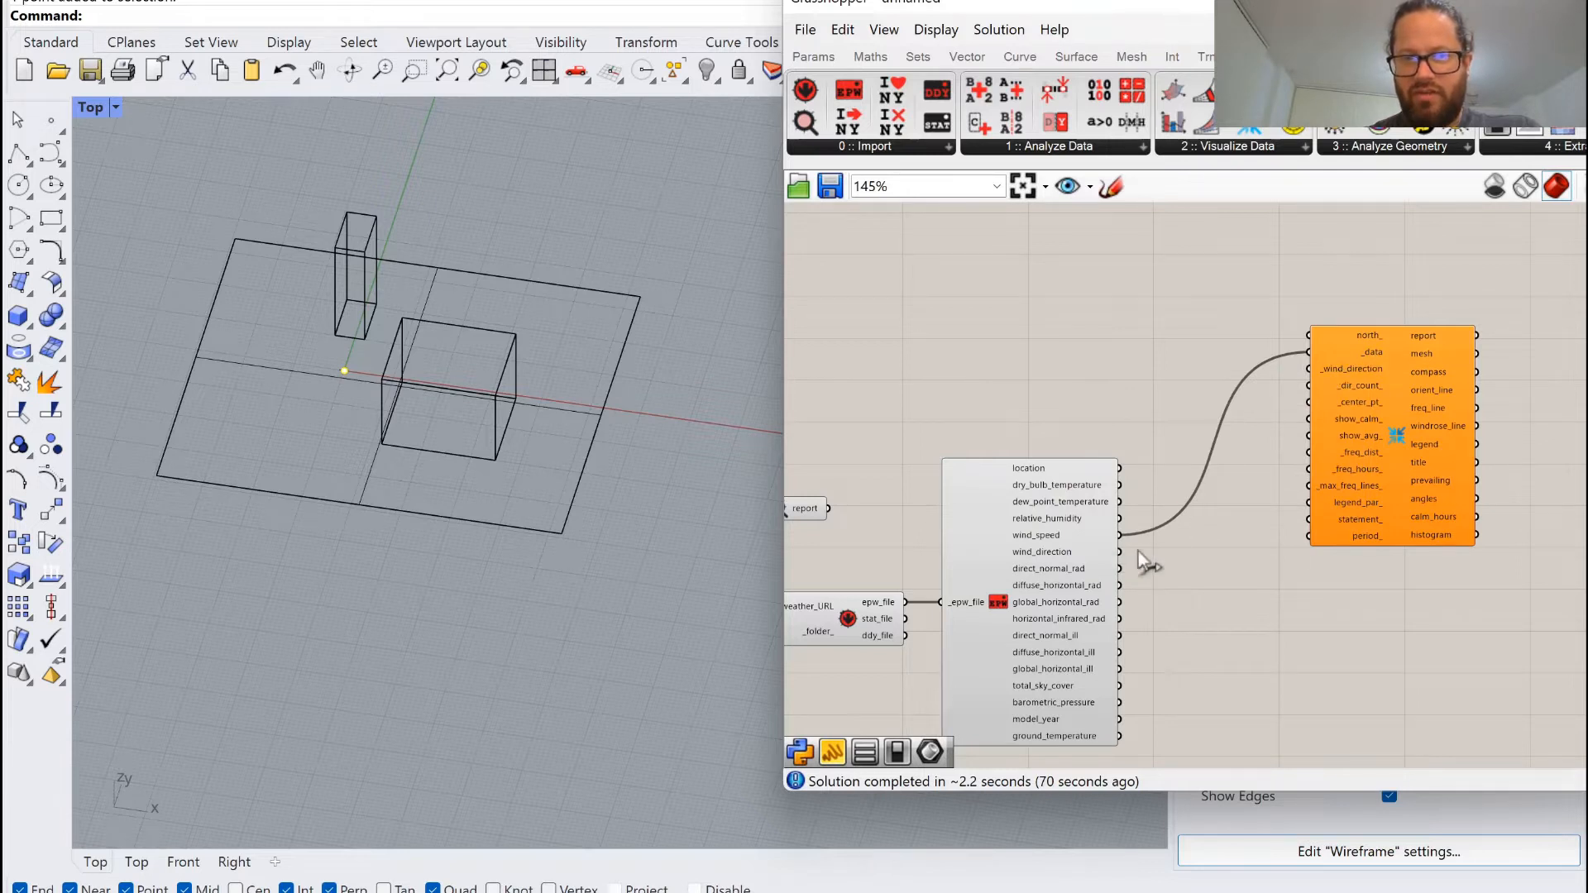
pyautogui.moveTo(1138, 551); pyautogui.dragTo(1308, 369)
# Examine the wind rose plot from above in the Rhino viewport, and move the Wind Rose component slightly lower on the canvas.
pyautogui.moveTo(455, 448); pyautogui.dragTo(485, 507, button='right')
pyautogui.scroll(-12, 438, 496)
pyautogui.scroll(5, 486, 507)
pyautogui.scroll(5, 492, 464)
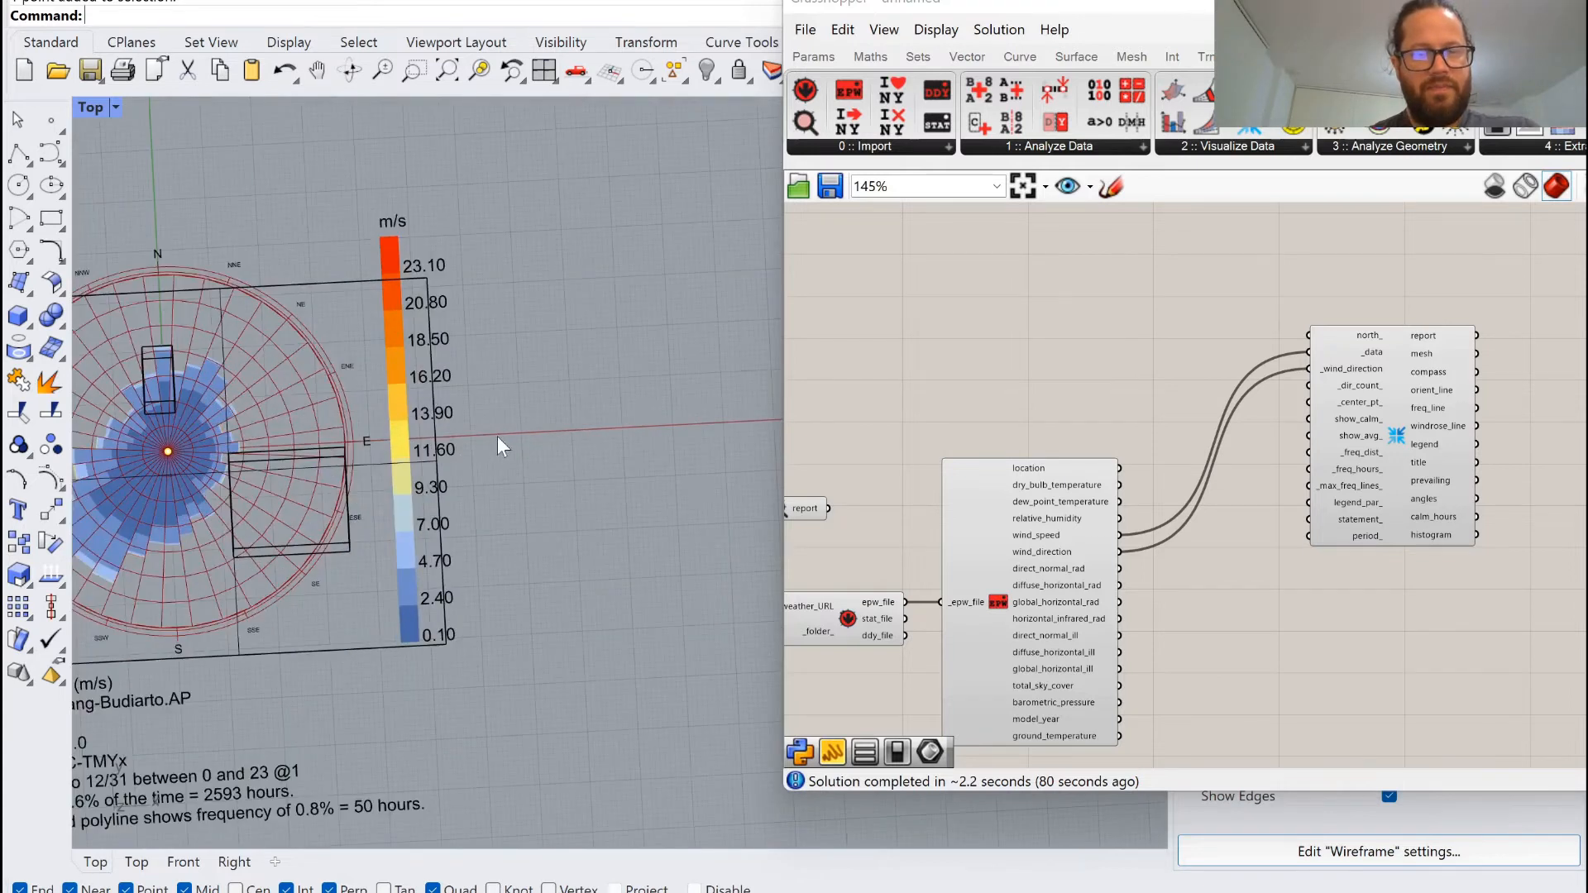
pyautogui.moveTo(1406, 389); pyautogui.dragTo(1406, 410)
pyautogui.scroll(-2, 390, 569)
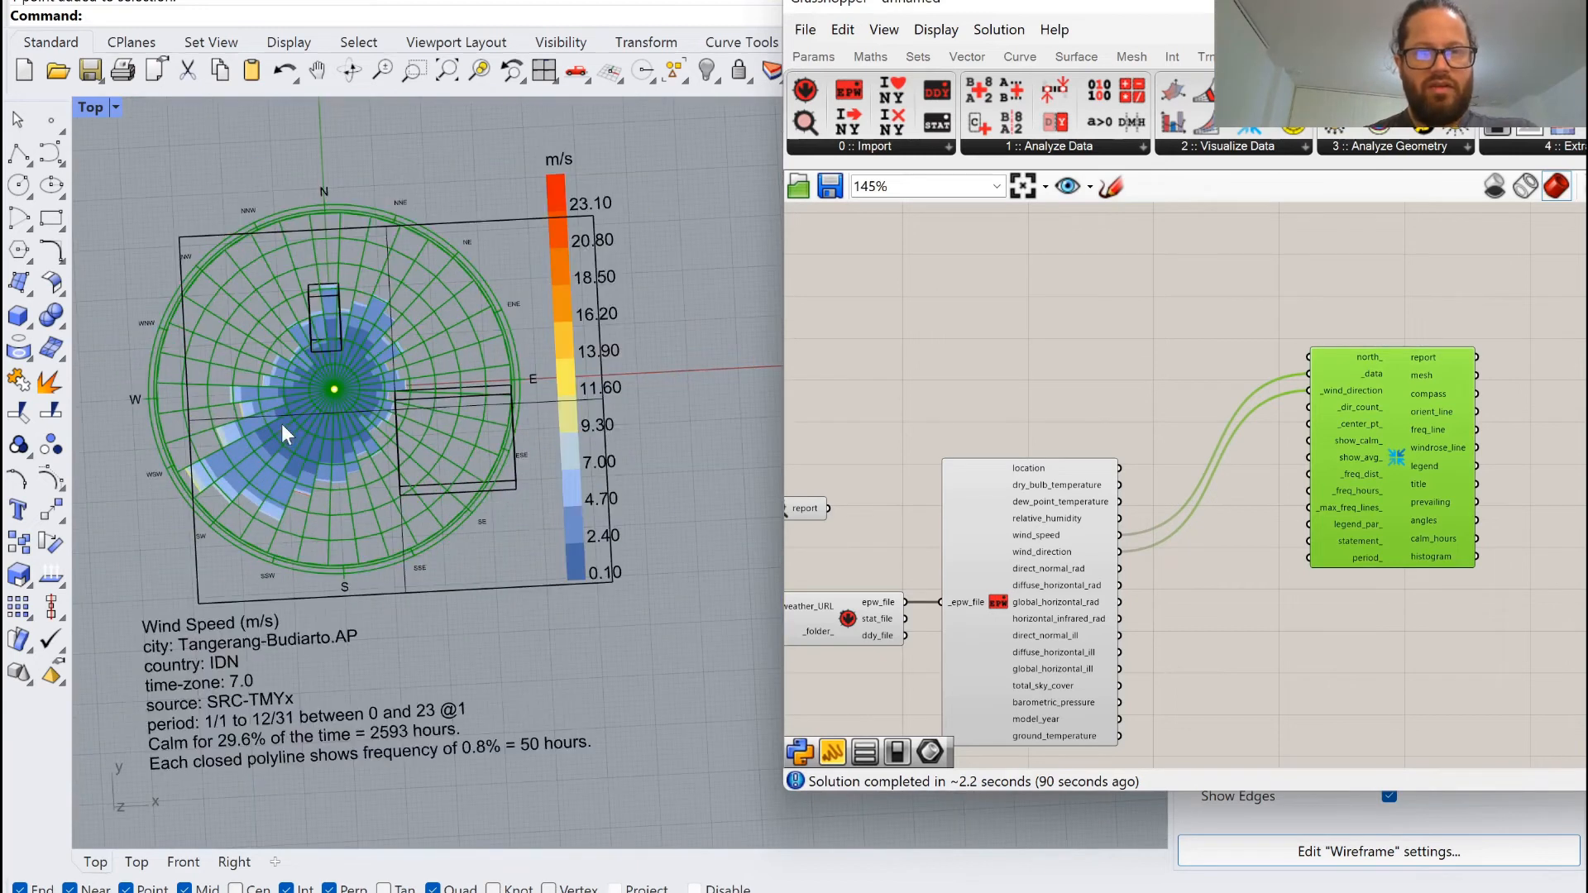
# Examine the wind rose plot in the Rhino viewport and the Wind Rose component's inputs and outputs.
pyautogui.scroll(5, 281, 423)
pyautogui.scroll(-7, 281, 424)
pyautogui.moveTo(281, 423); pyautogui.dragTo(375, 503, button='right')
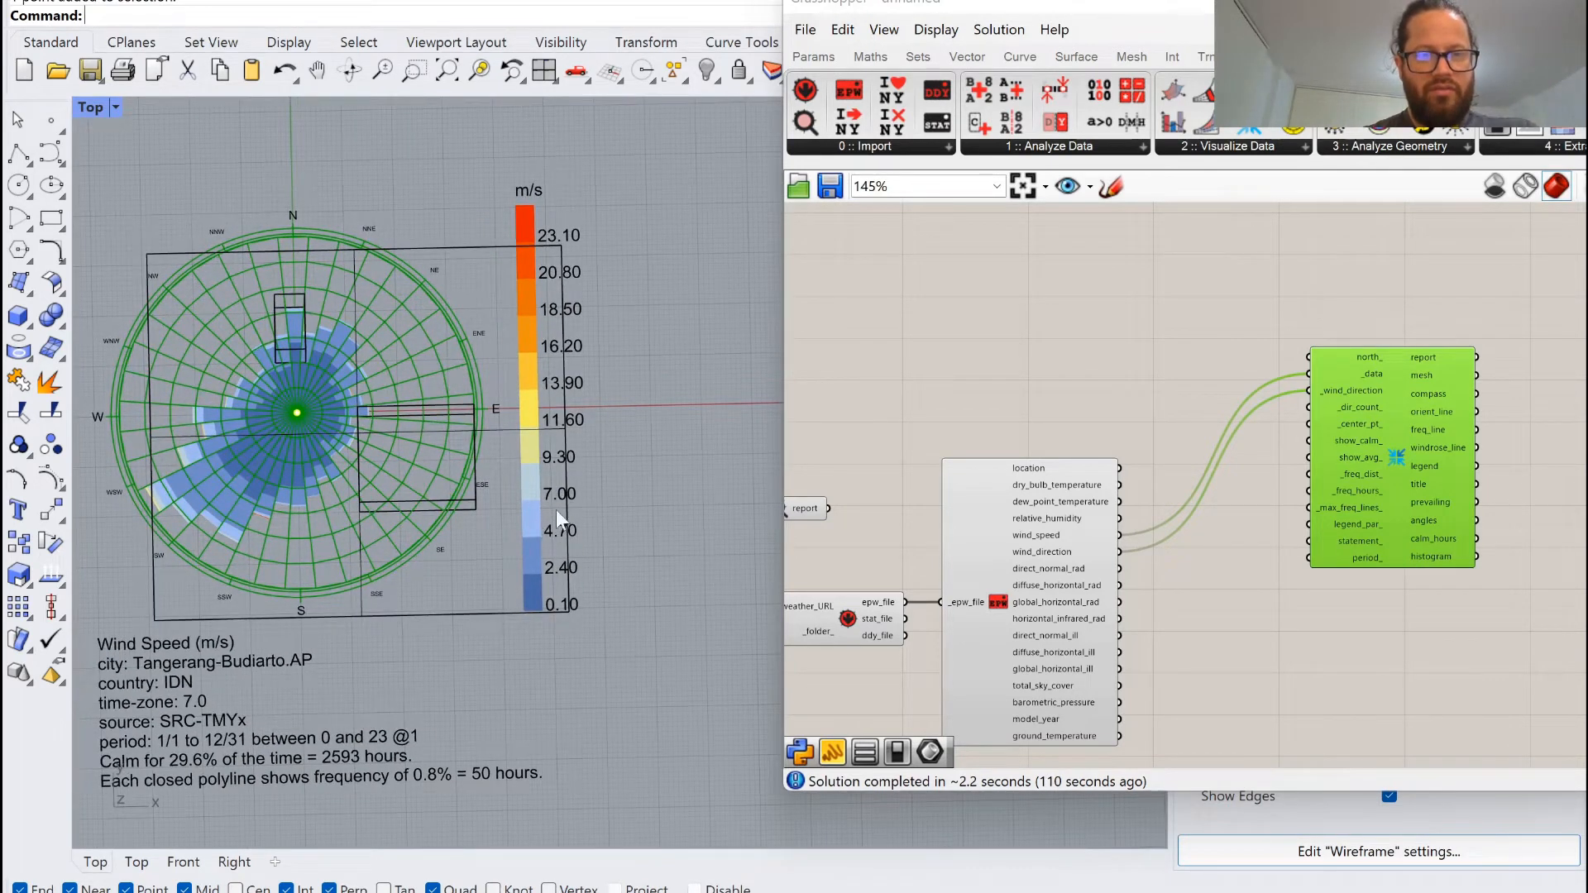
pyautogui.scroll(-3, 425, 560)
pyautogui.scroll(2, 424, 549)
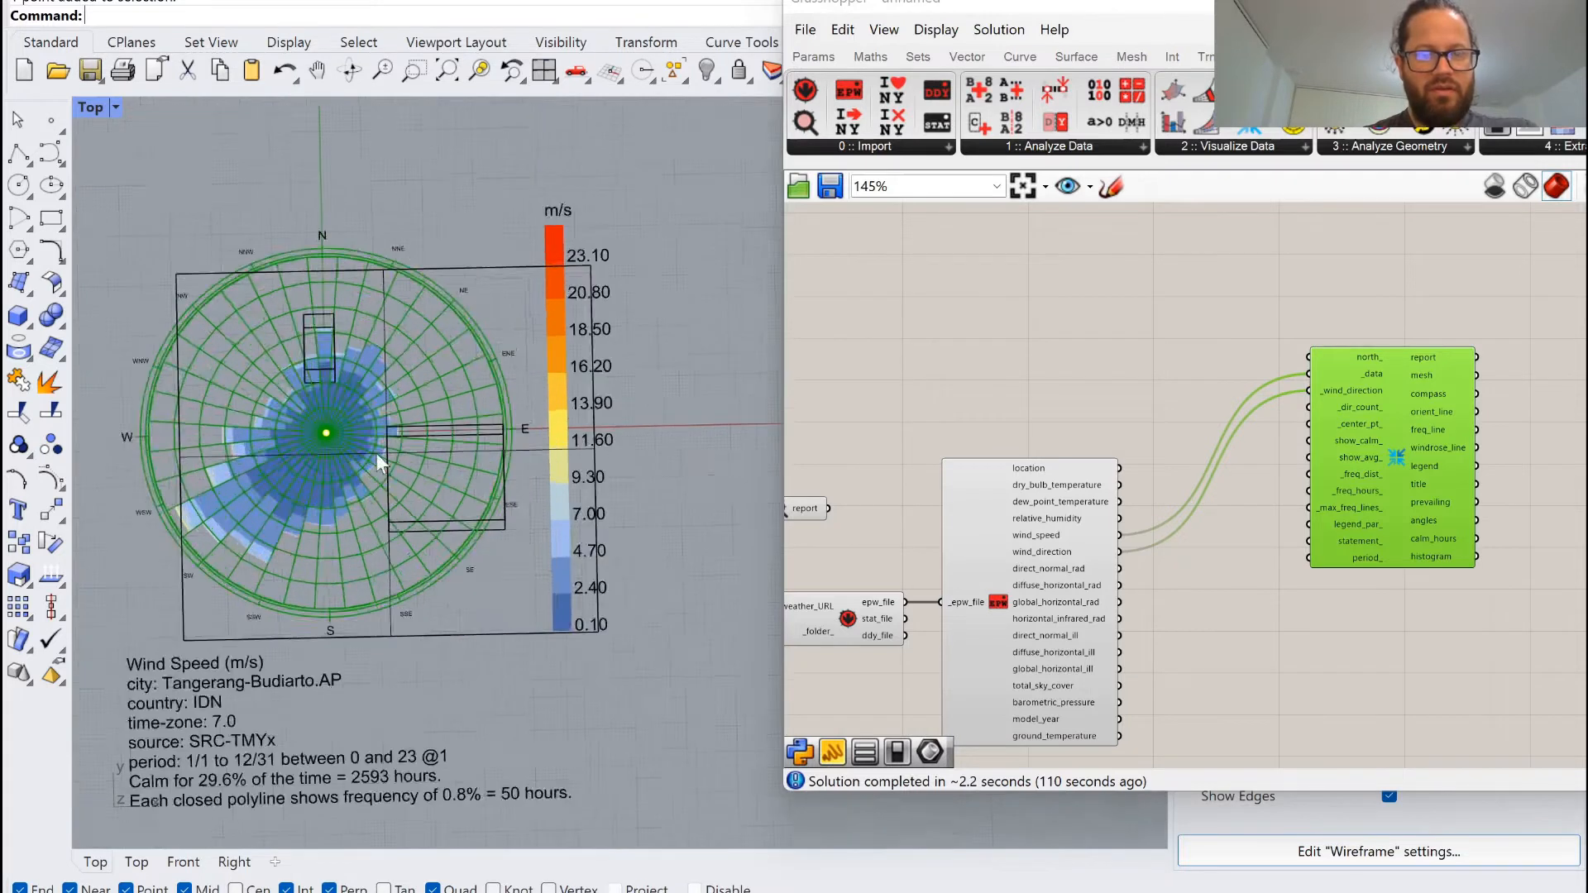
pyautogui.click(1149, 363)
pyautogui.scroll(-2, 1224, 389)
pyautogui.scroll(4, 1274, 405)
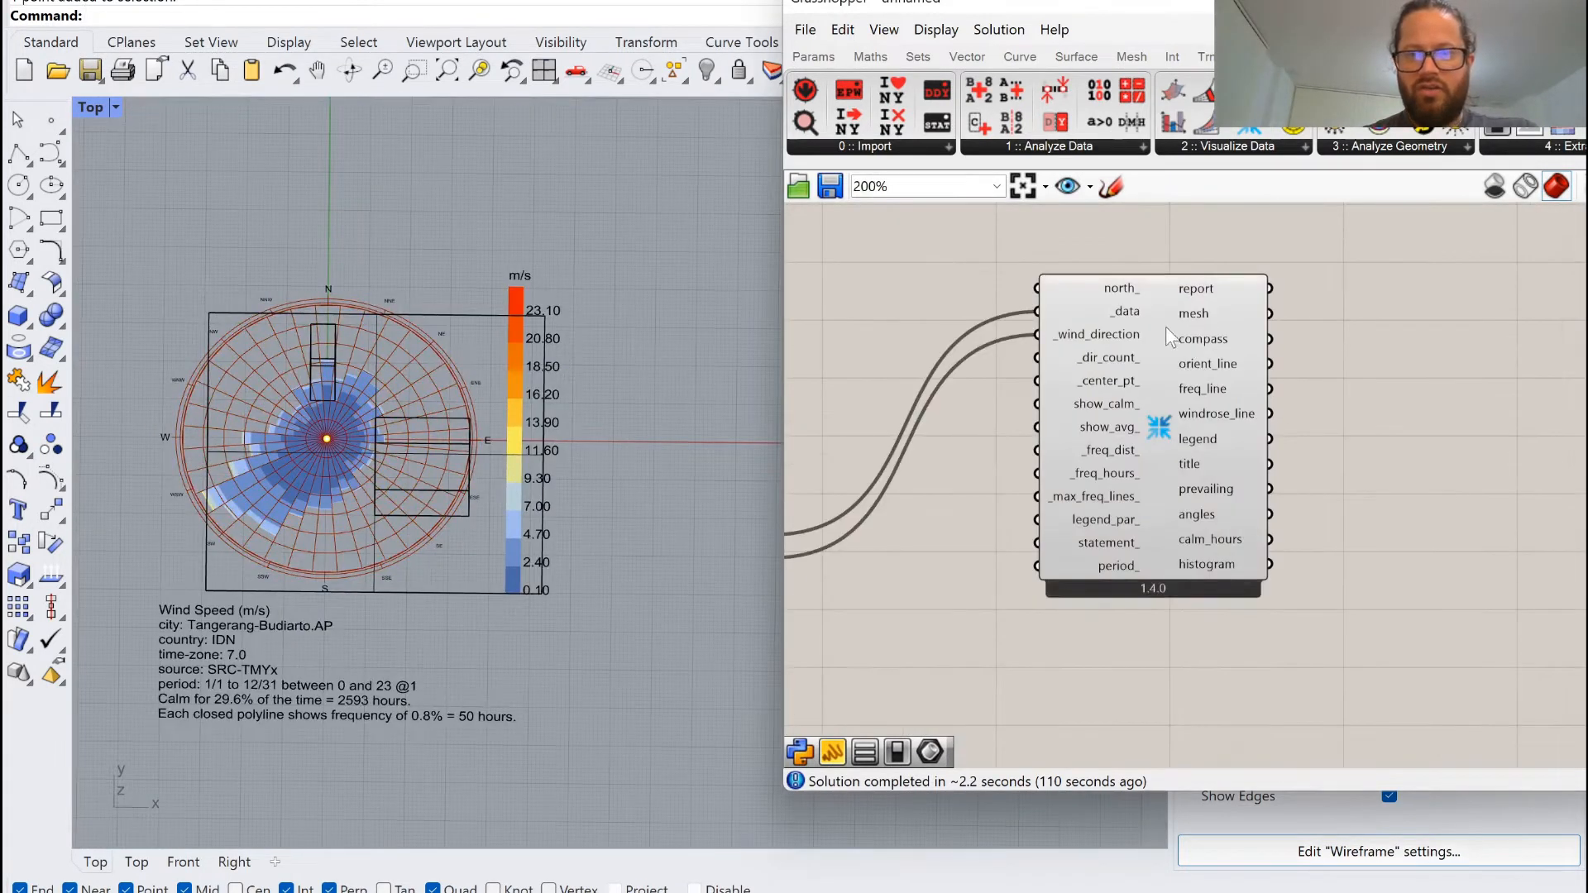
pyautogui.click(1108, 295)
pyautogui.click(1277, 530)
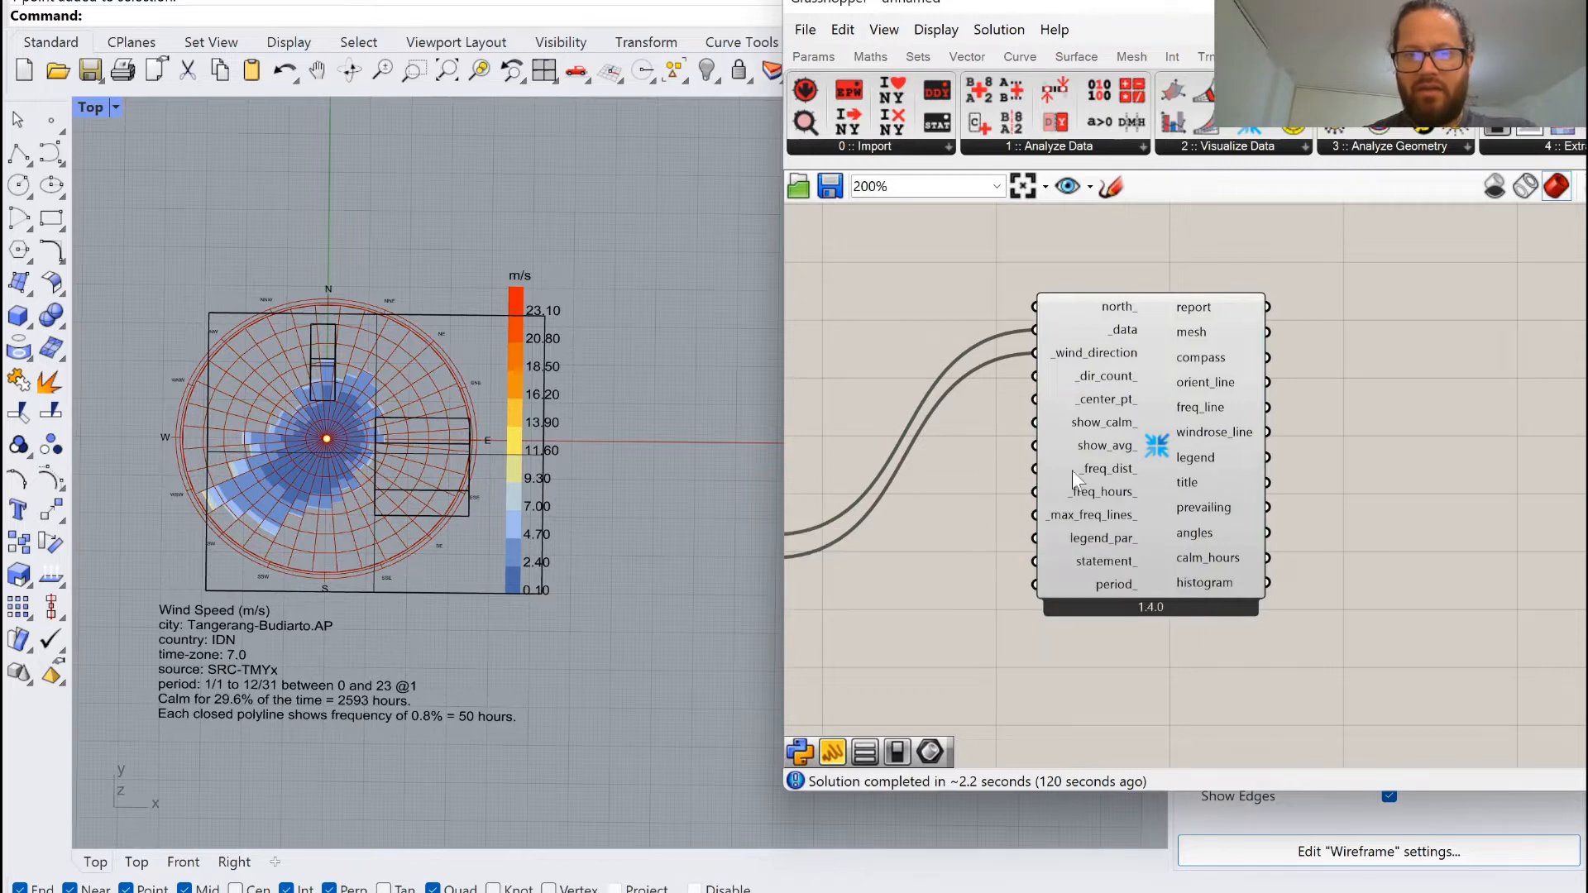
pyautogui.scroll(5, 198, 500)
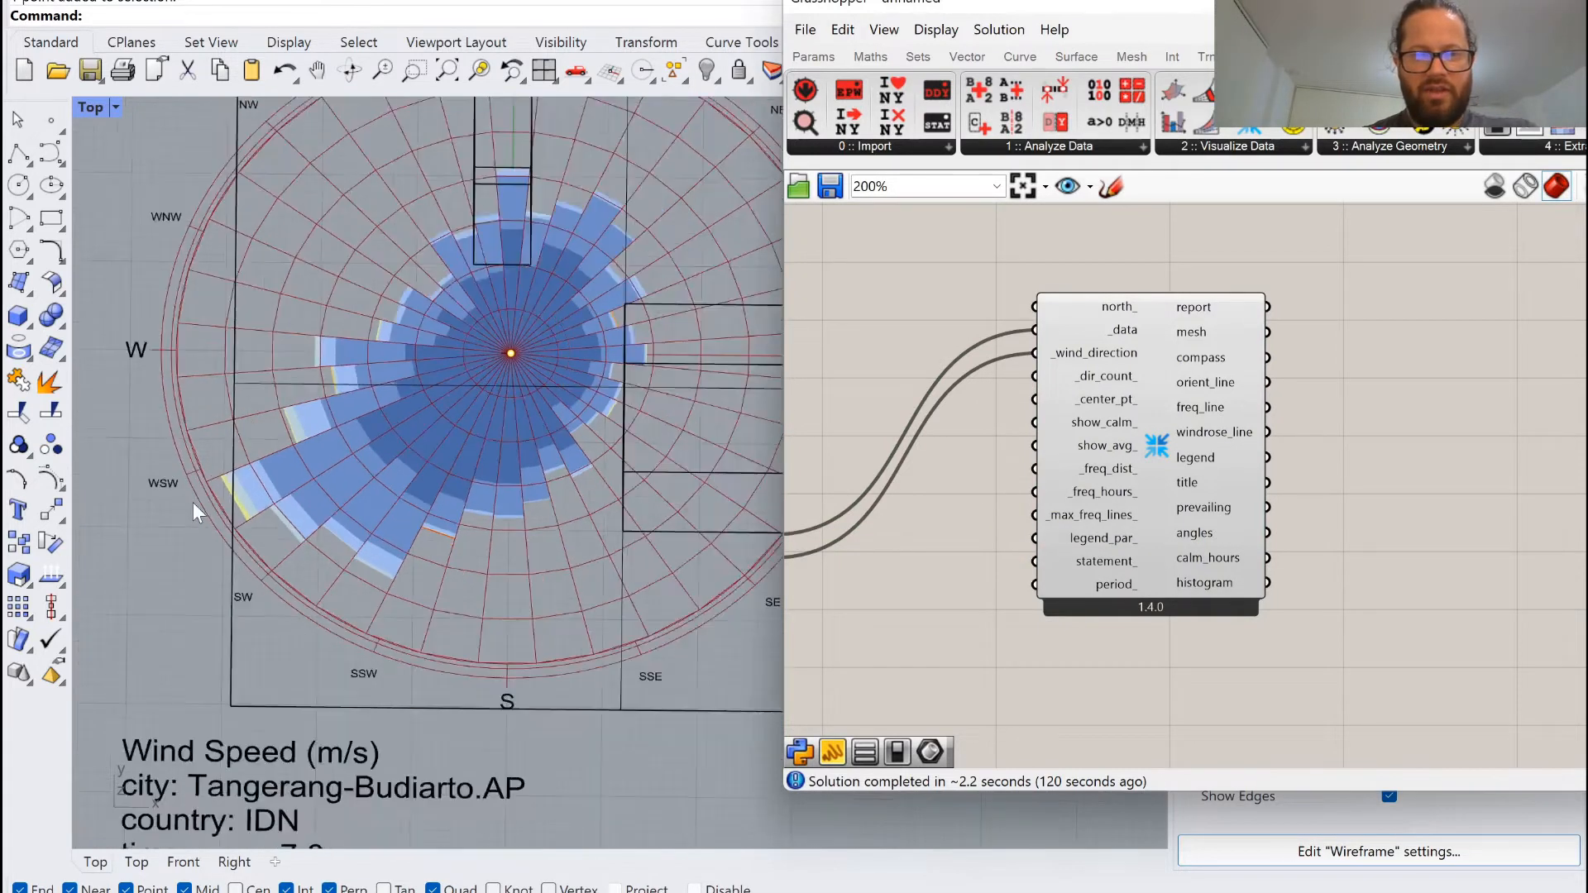
pyautogui.scroll(-5, 192, 503)
pyautogui.scroll(10, 1108, 115)
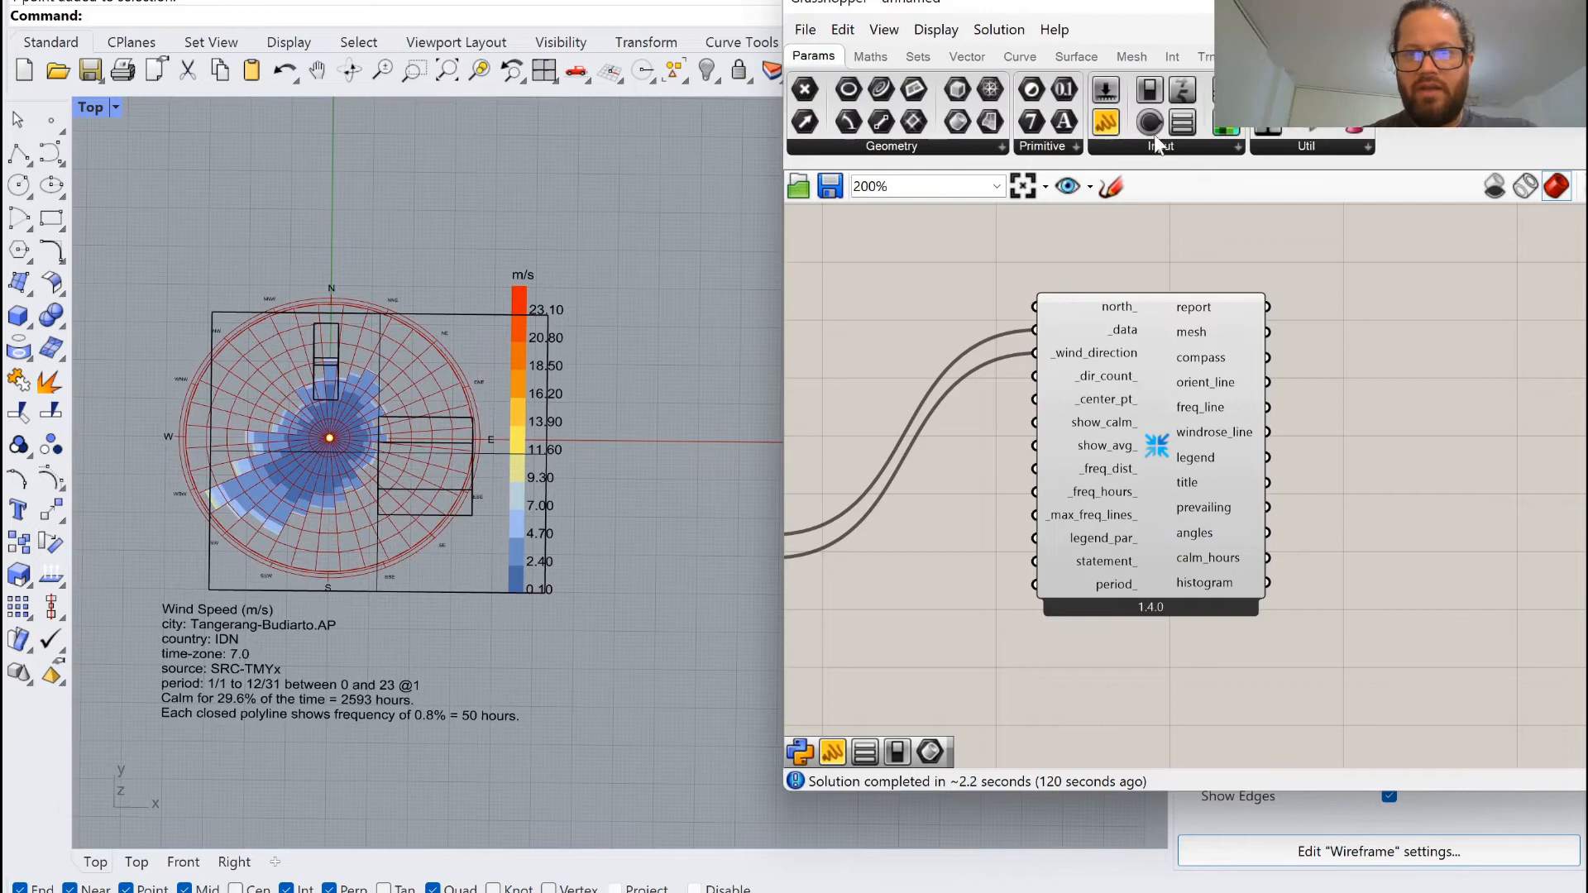
# Add a panel beside the Wind Rose component, connect its prevailing output to it, and compare the reading with the plotted wind rose.
pyautogui.moveTo(1106, 122); pyautogui.dragTo(1478, 469)
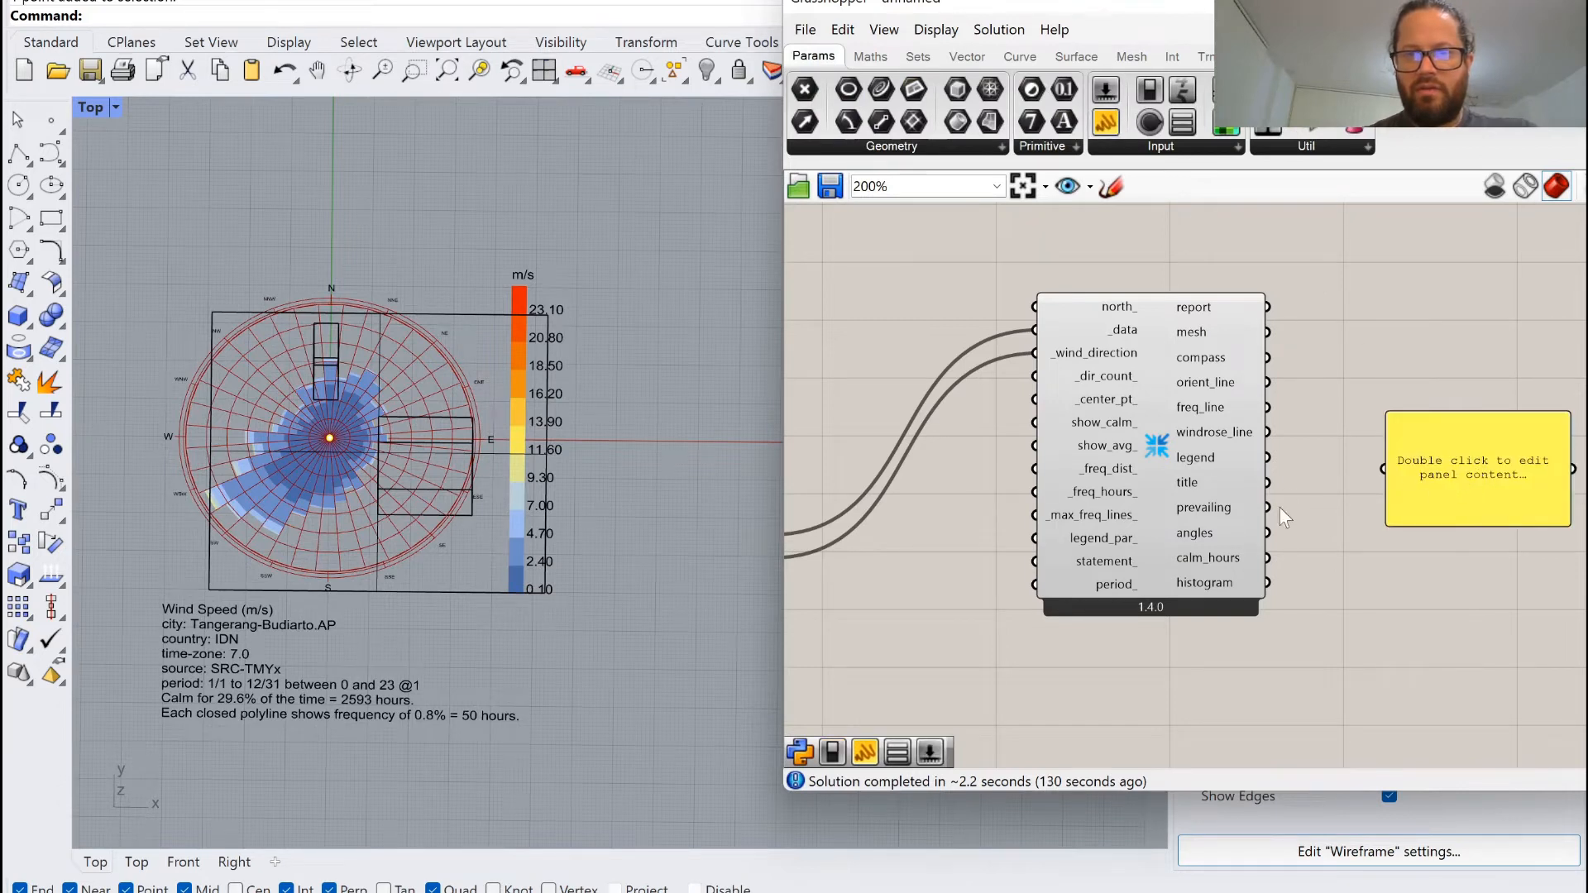
pyautogui.moveTo(1268, 507); pyautogui.dragTo(1383, 469)
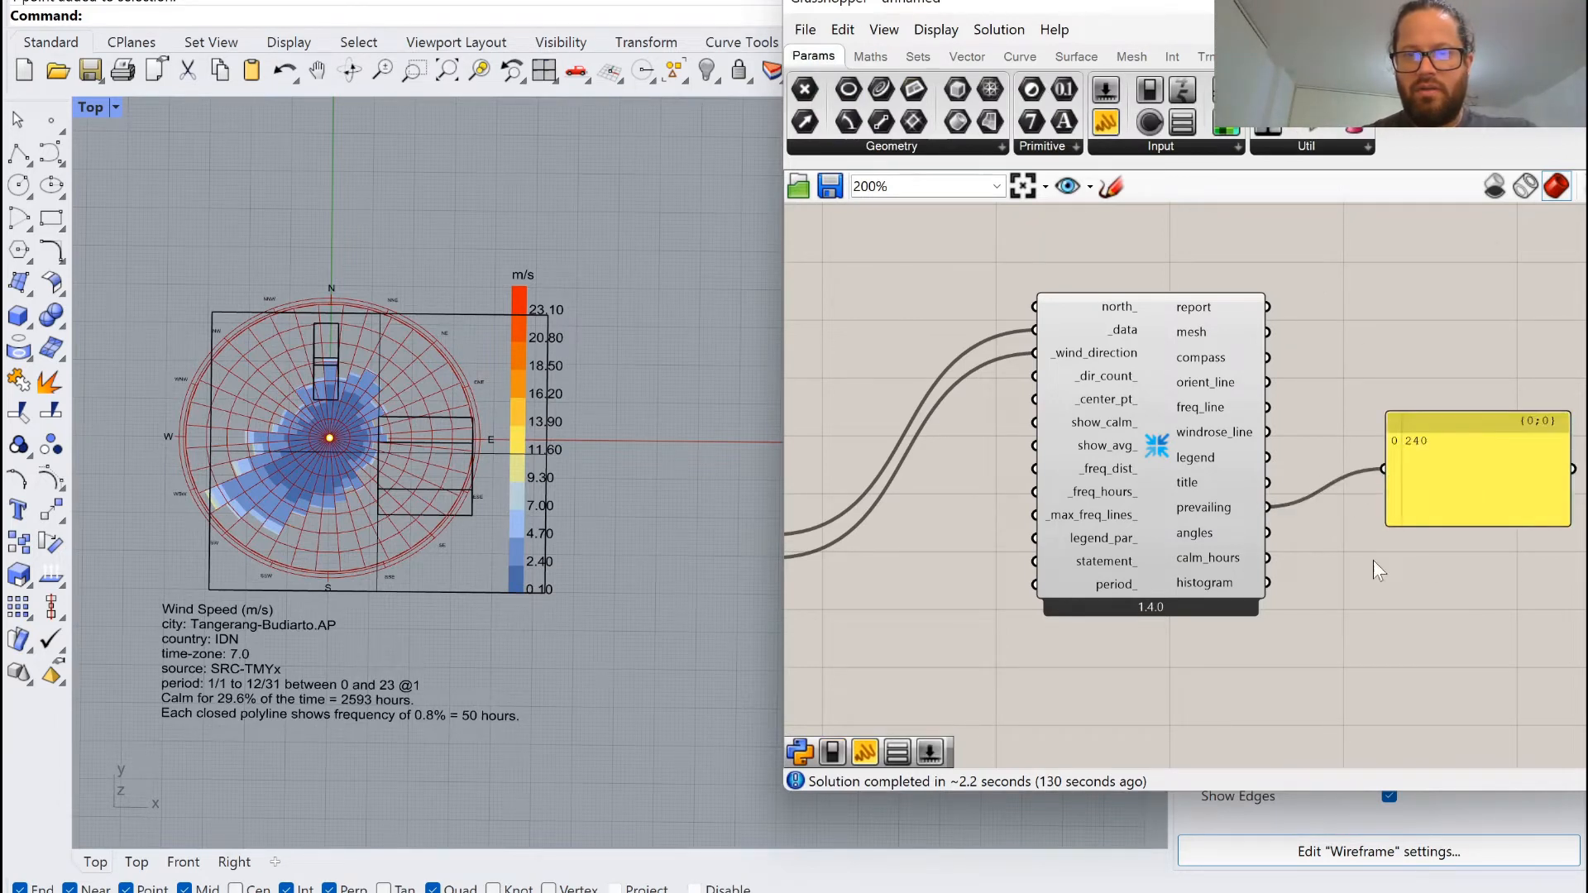
pyautogui.scroll(3, 1374, 571)
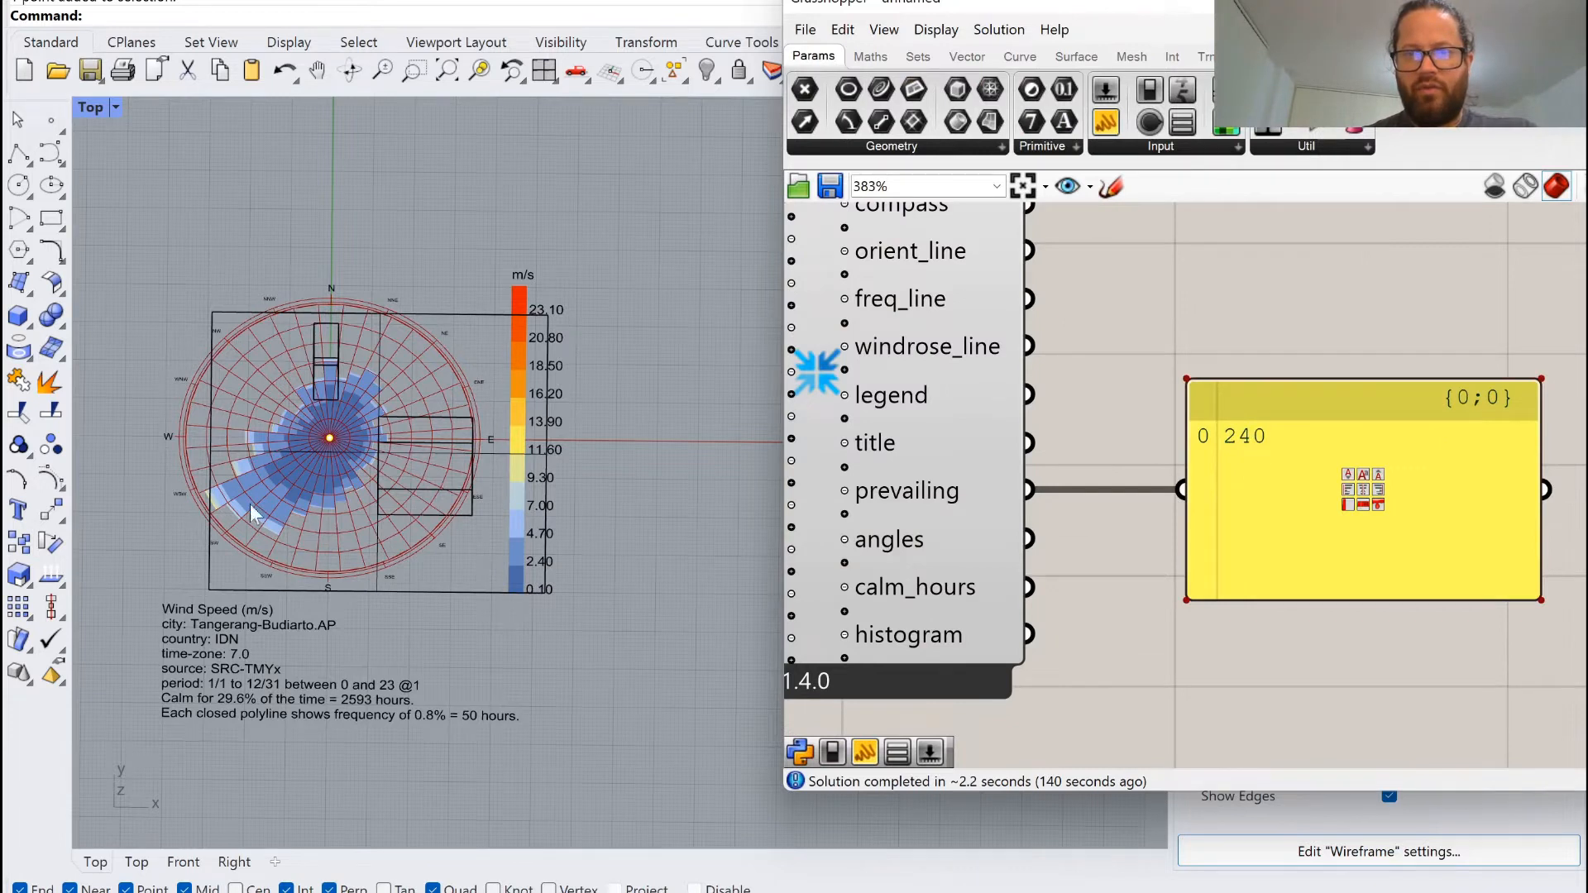
pyautogui.scroll(3, 177, 529)
pyautogui.scroll(-2, 259, 452)
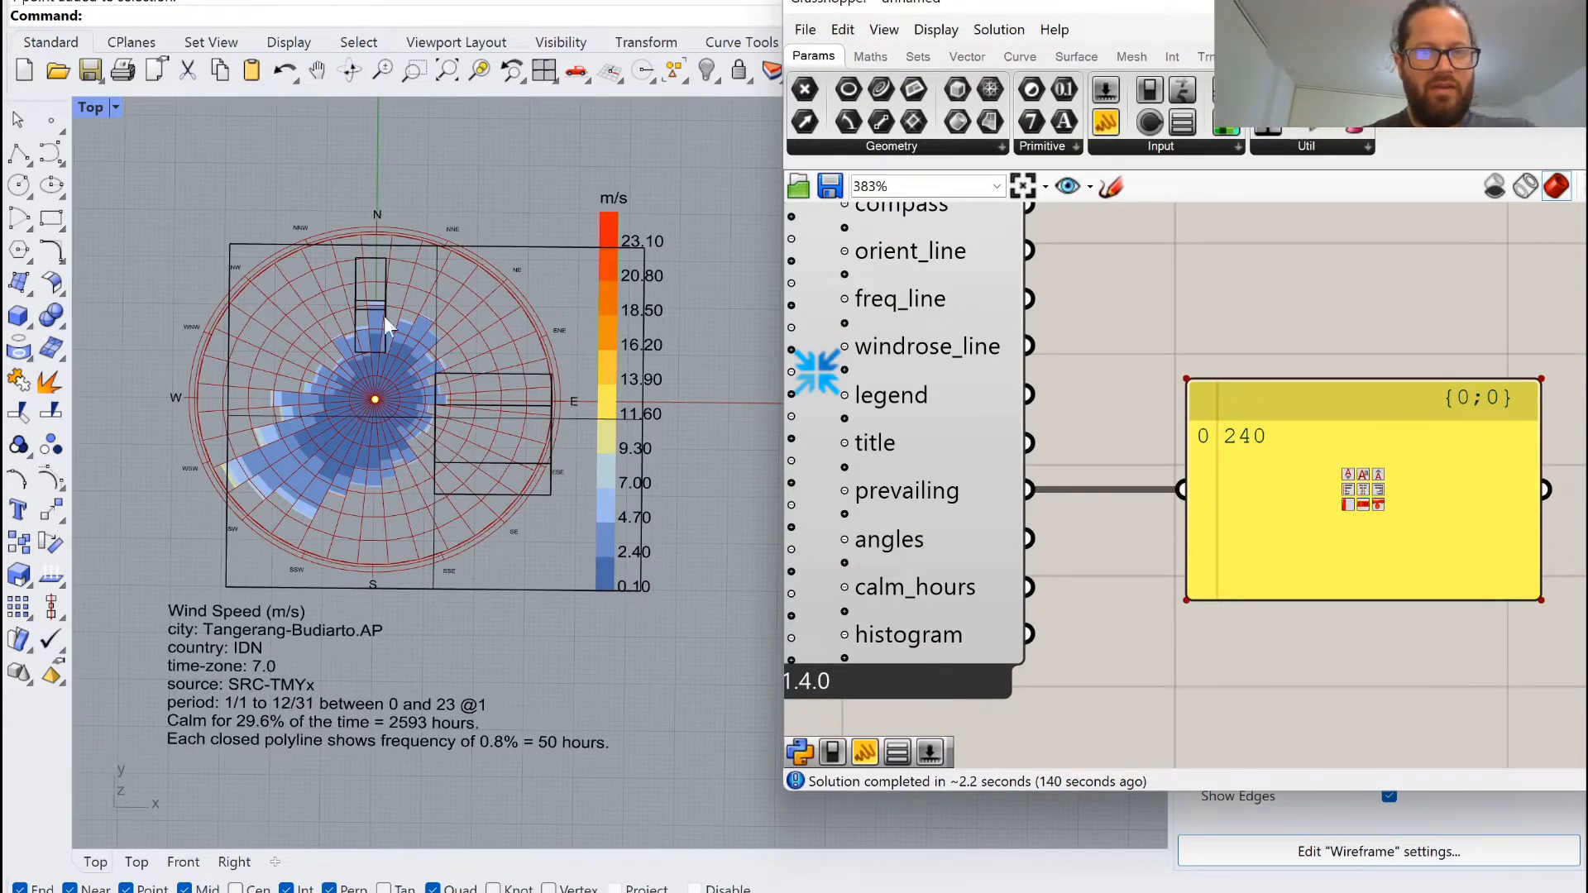
pyautogui.moveTo(410, 329); pyautogui.dragTo(409, 395, button='right')
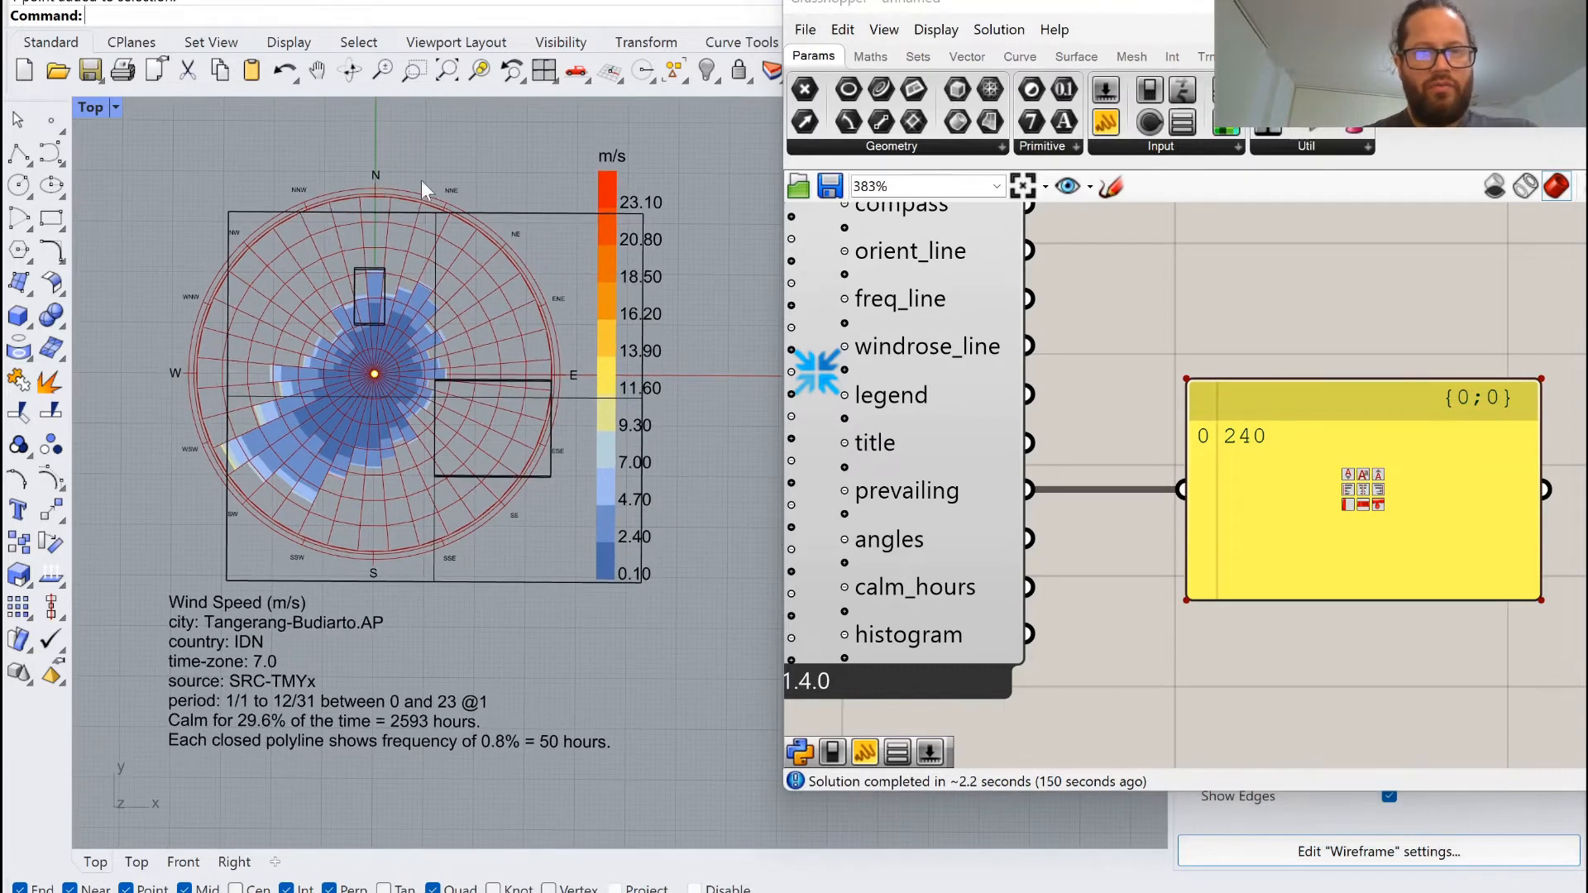
pyautogui.moveTo(411, 268); pyautogui.dragTo(411, 288, button='right')
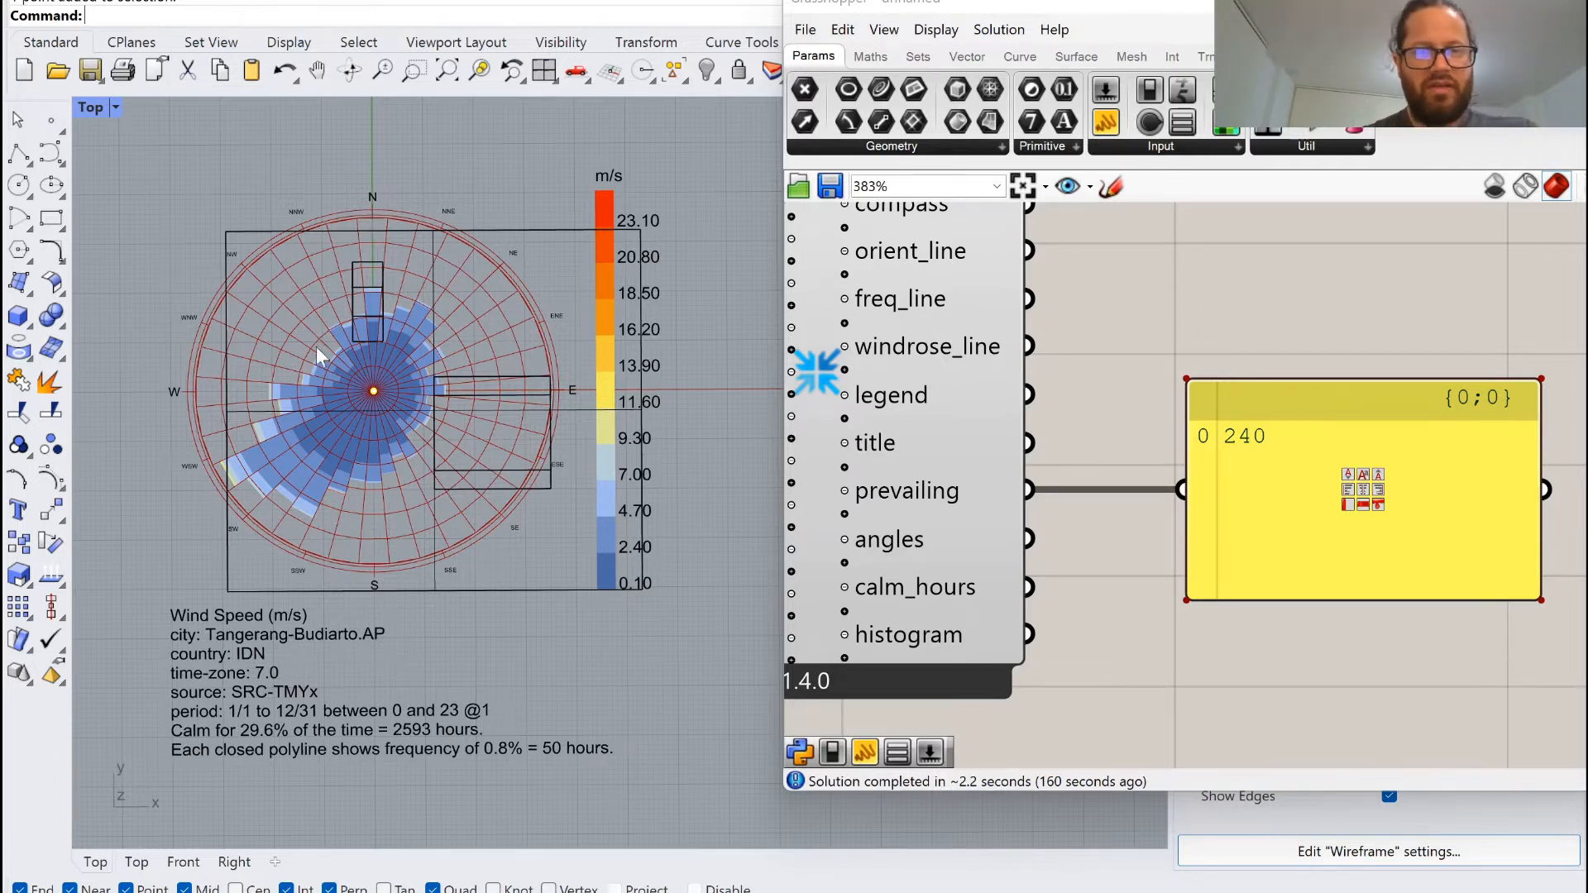
# Place a Point parameter, connect it to the Wind Rose's _center_pt, and reference the Rhino point outside the ground surface.
pyautogui.scroll(-5, 321, 355)
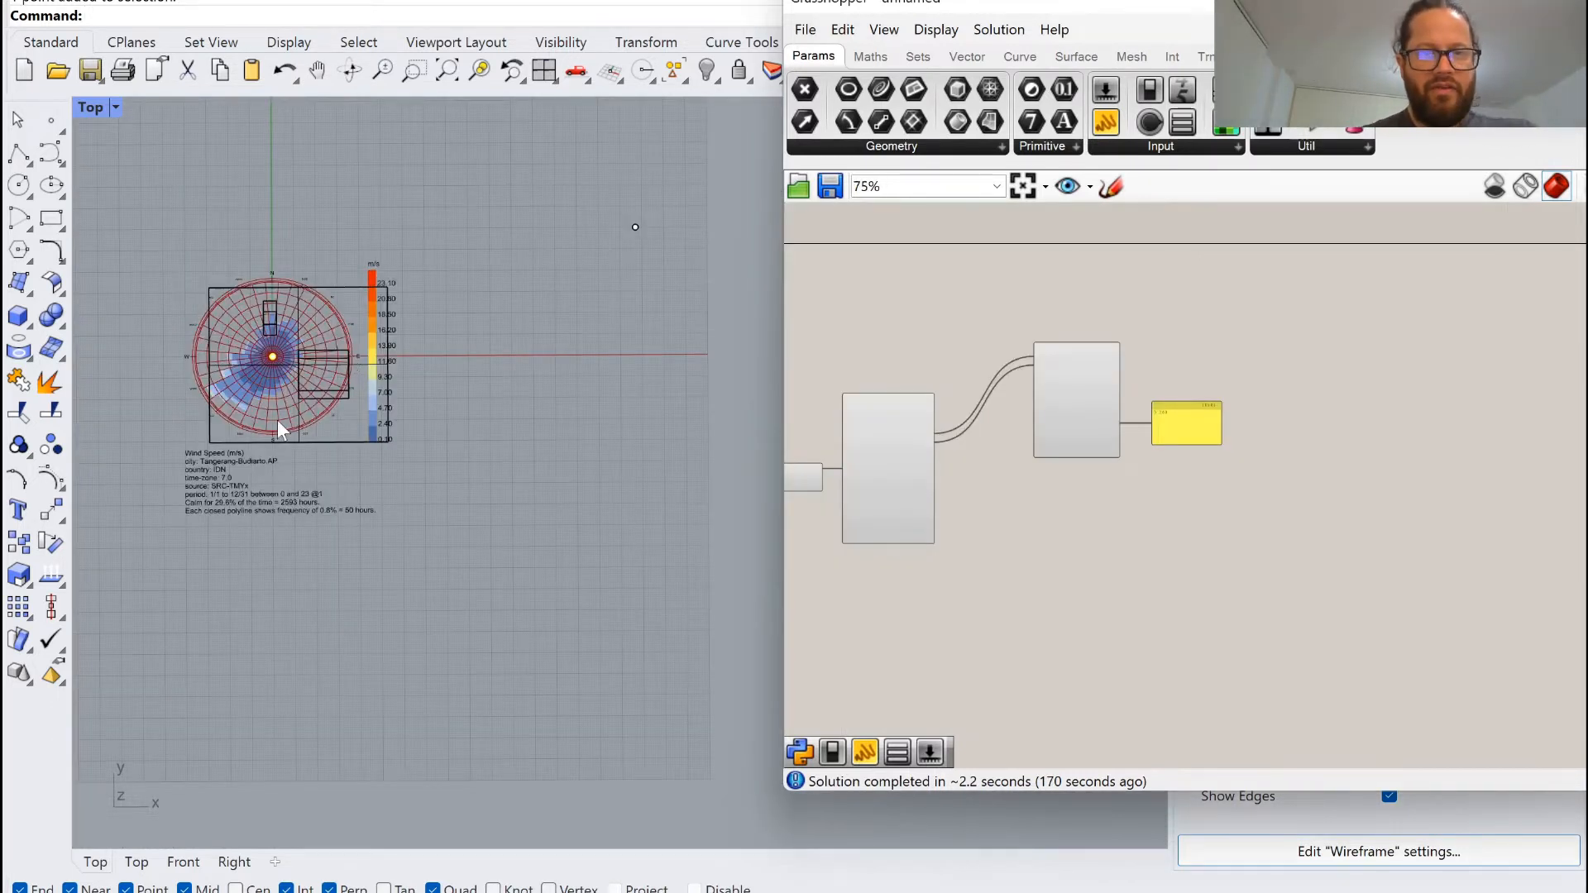
pyautogui.scroll(-2, 265, 374)
pyautogui.scroll(6, 1067, 417)
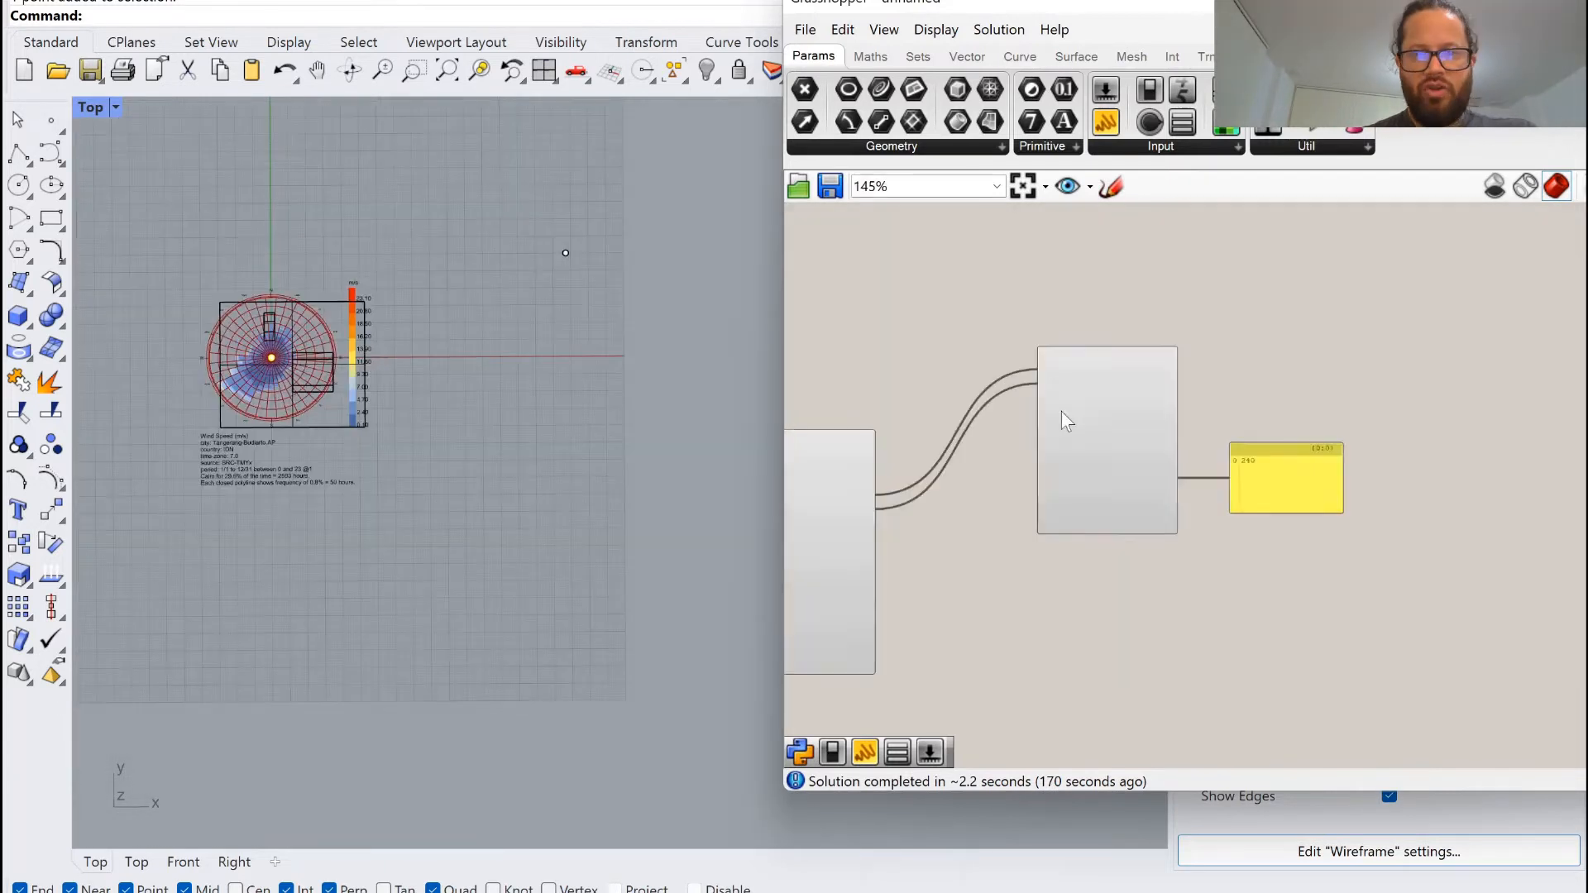
pyautogui.scroll(-2, 1103, 484)
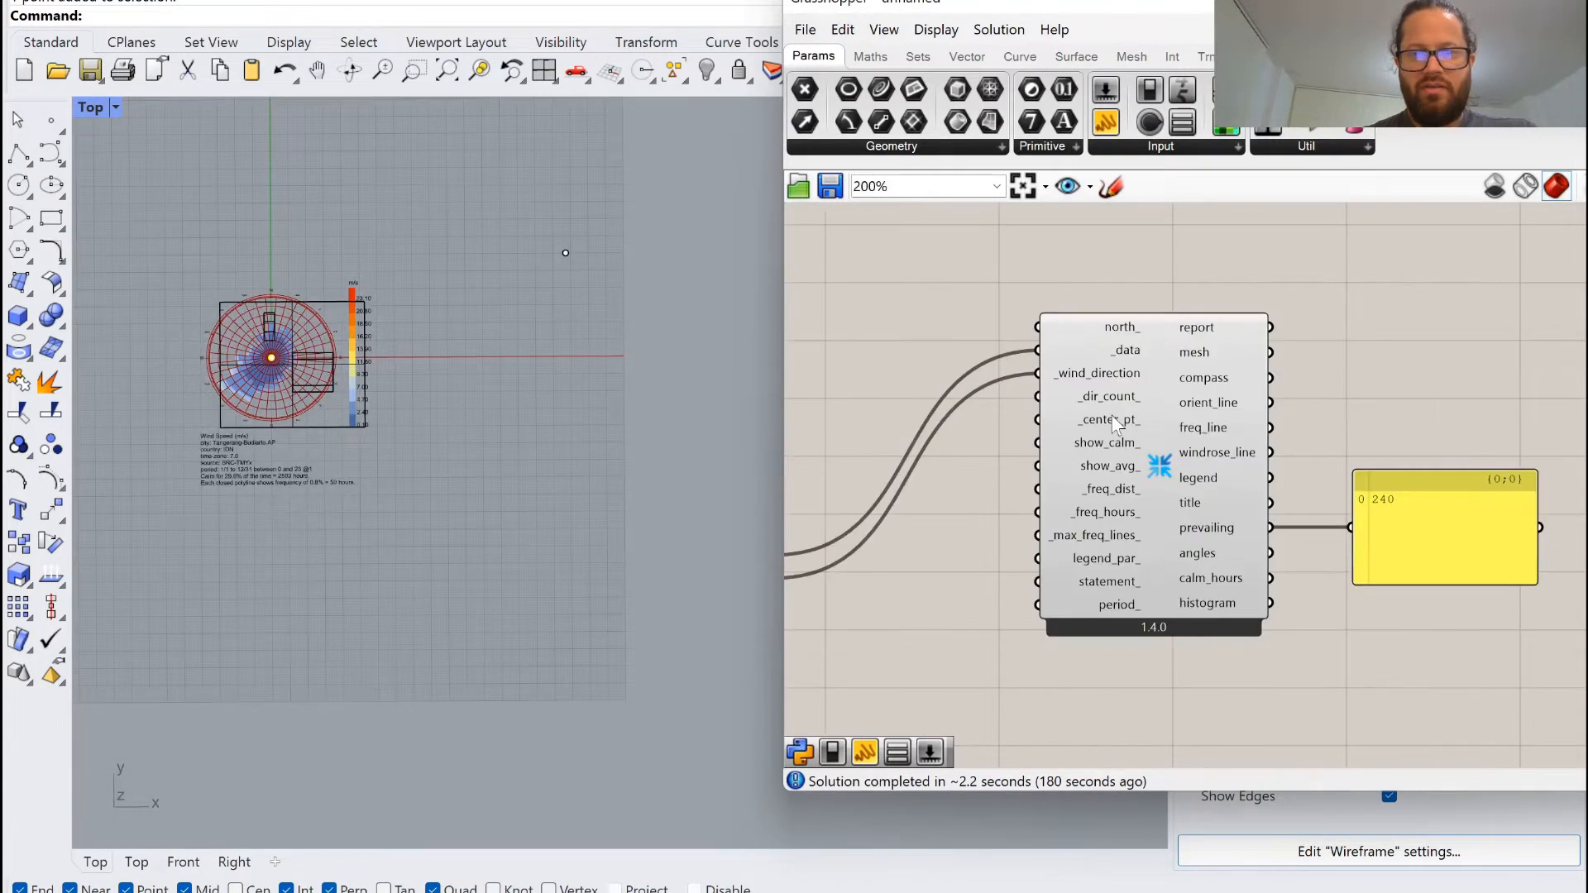
pyautogui.rightClick(1111, 416)
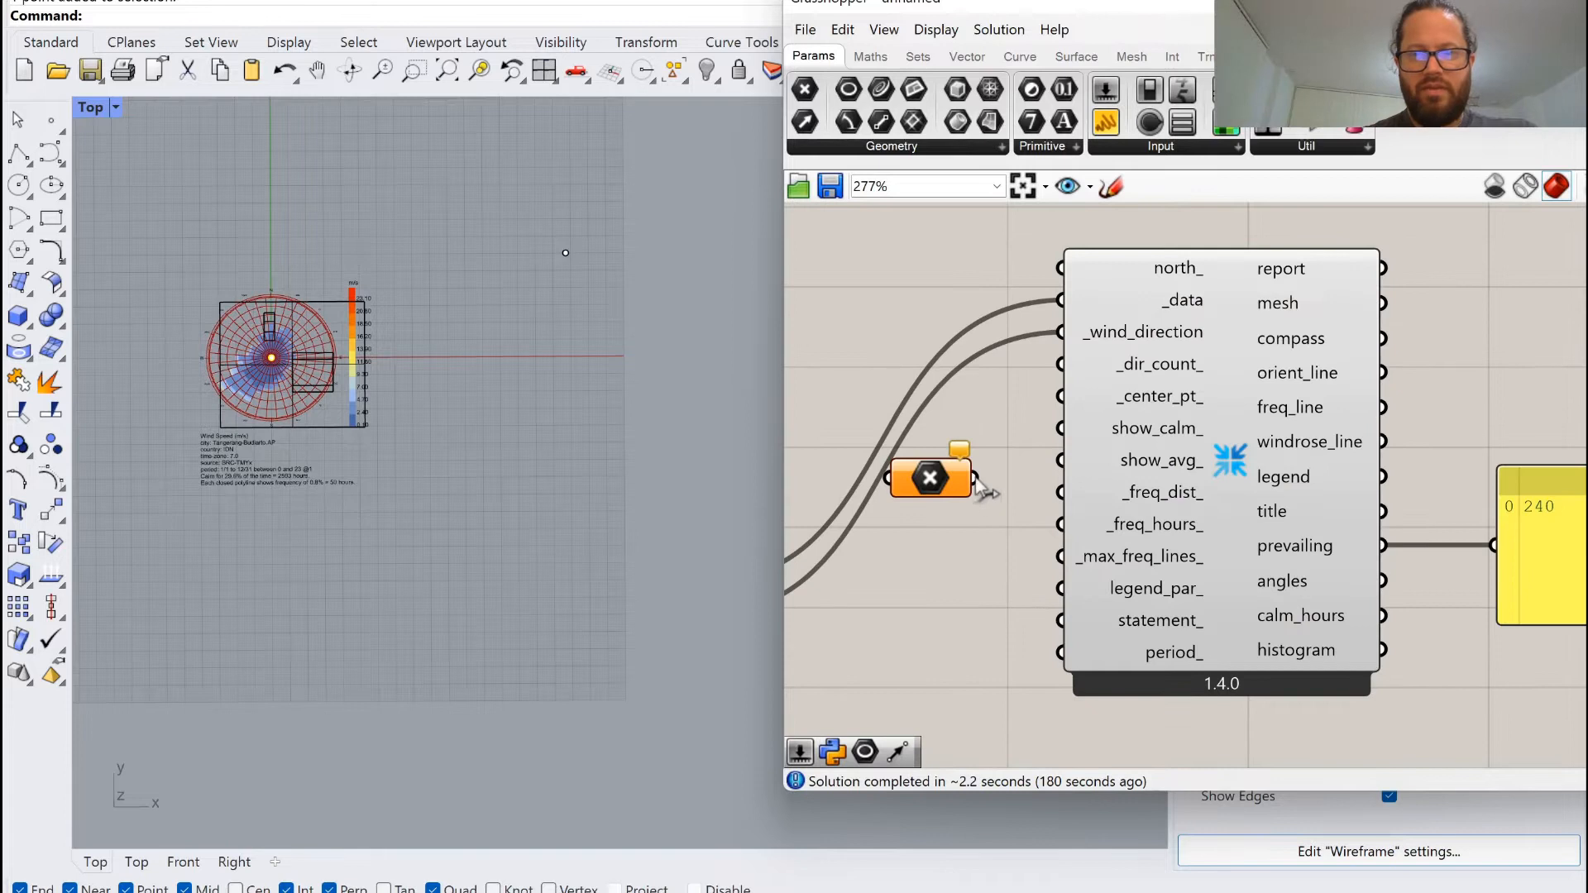
pyautogui.moveTo(975, 478); pyautogui.dragTo(1062, 397)
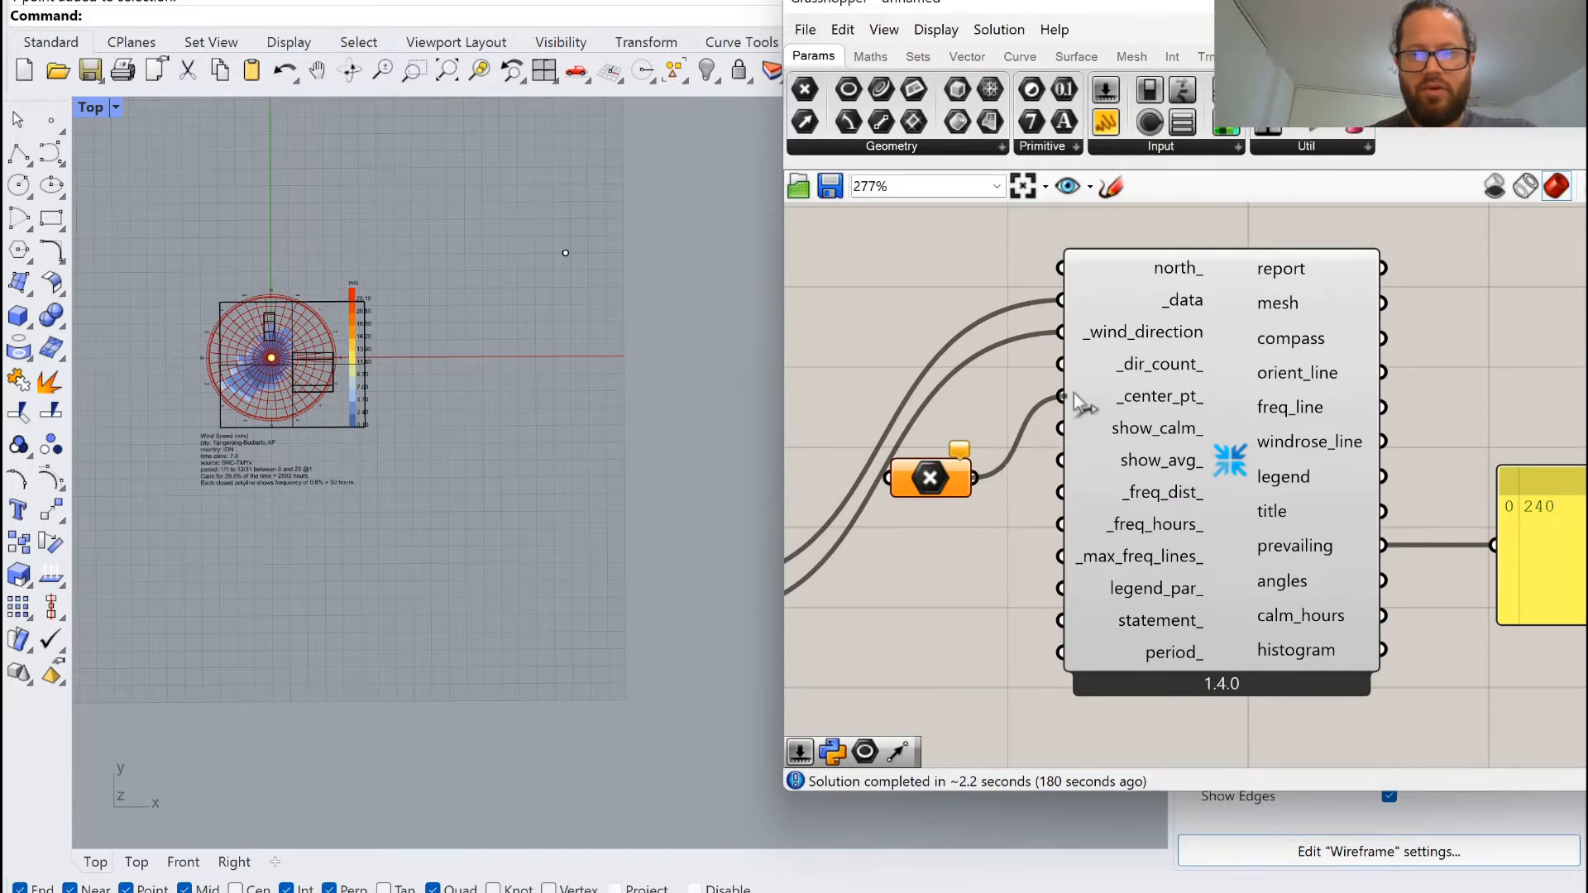
pyautogui.rightClick(935, 481)
pyautogui.click(1044, 752)
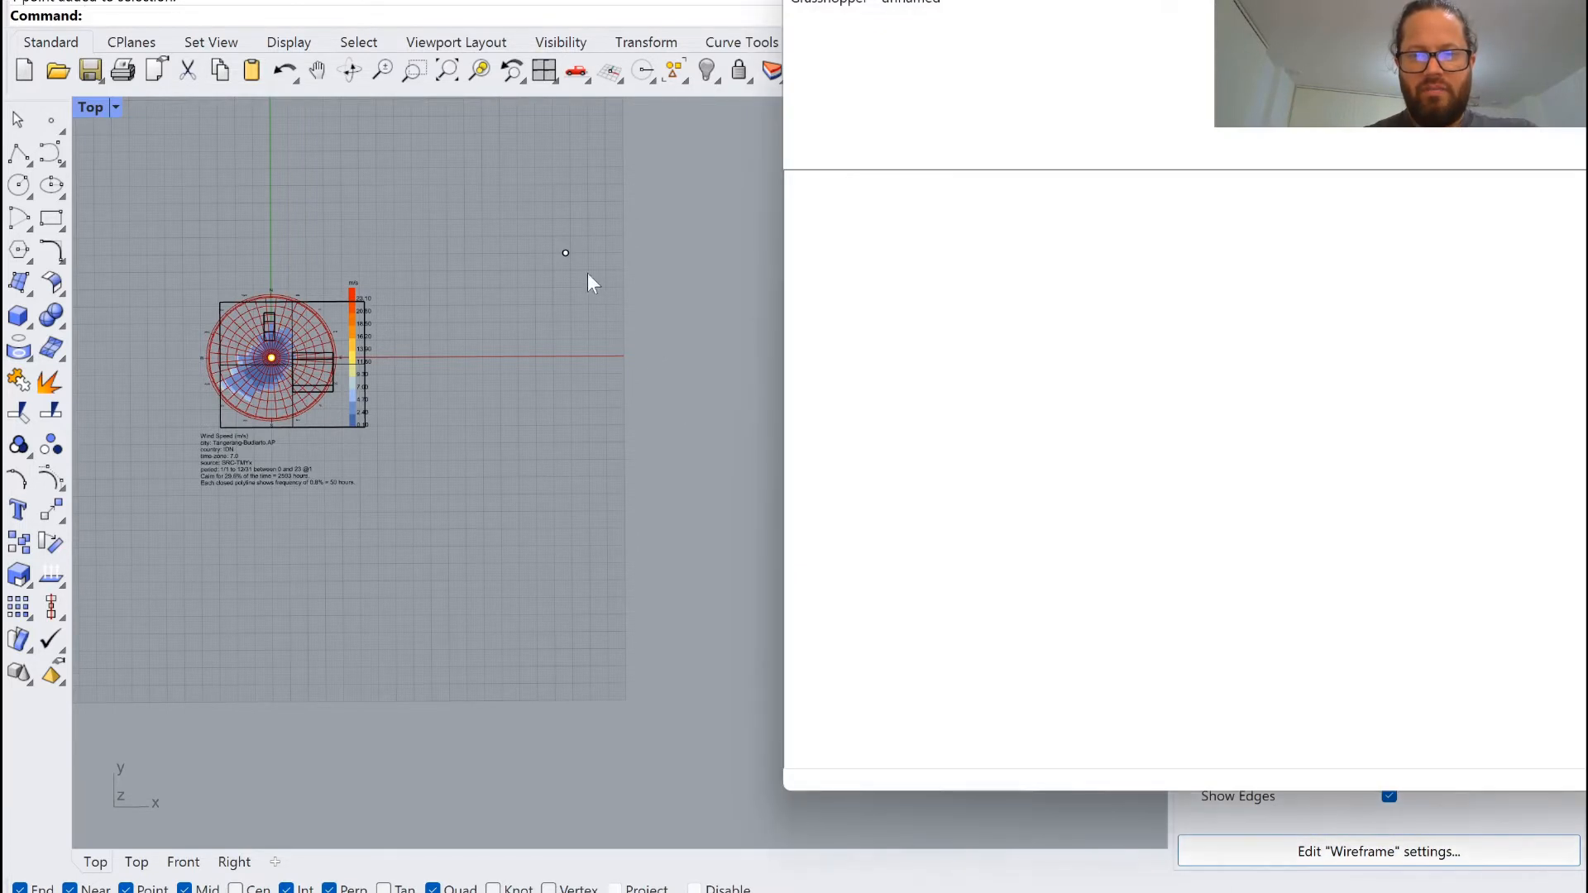
pyautogui.click(567, 252)
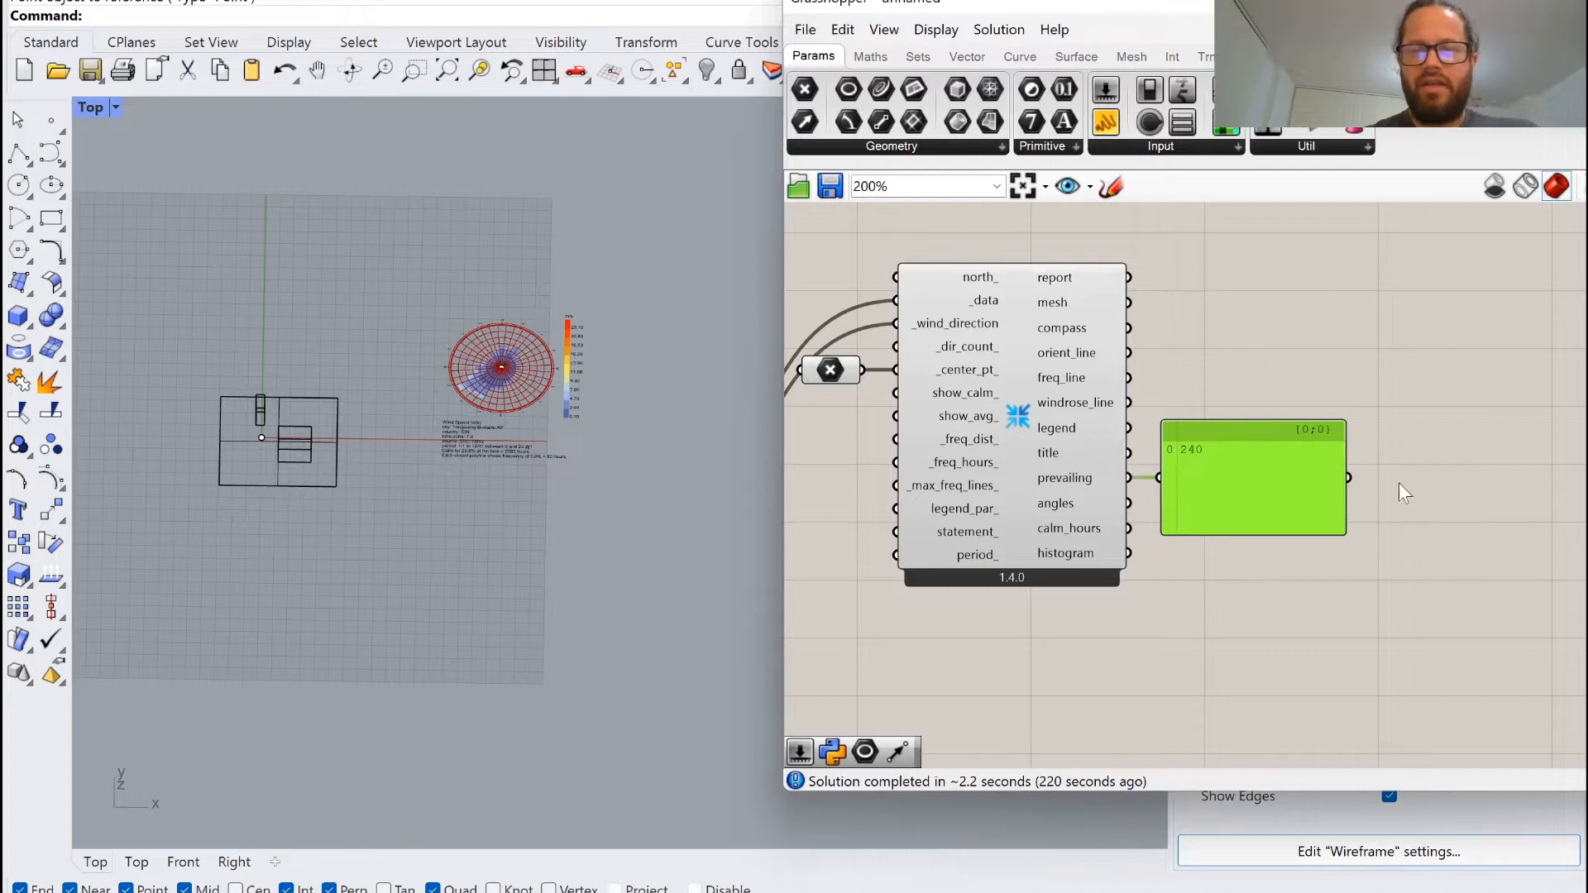
# Shrink the prevailing panel, and move the Wind Rose with its point parameter and panel farther right of Import EPW.
pyautogui.moveTo(1348, 472); pyautogui.dragTo(1262, 471)
pyautogui.moveTo(1222, 535); pyautogui.dragTo(1206, 459)
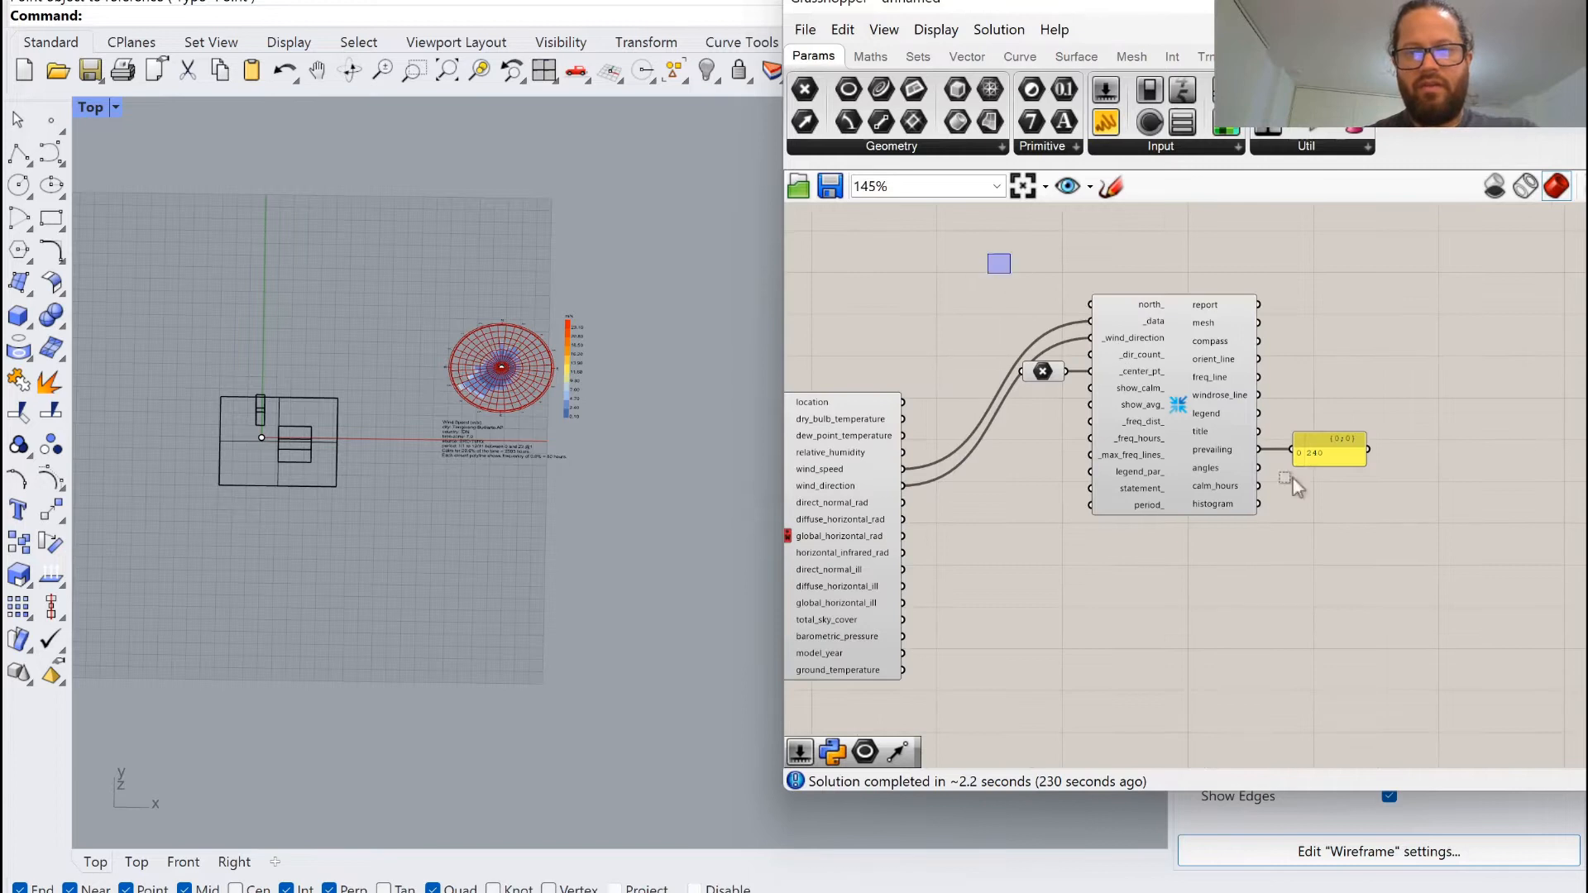
pyautogui.moveTo(1293, 478); pyautogui.dragTo(1469, 576)
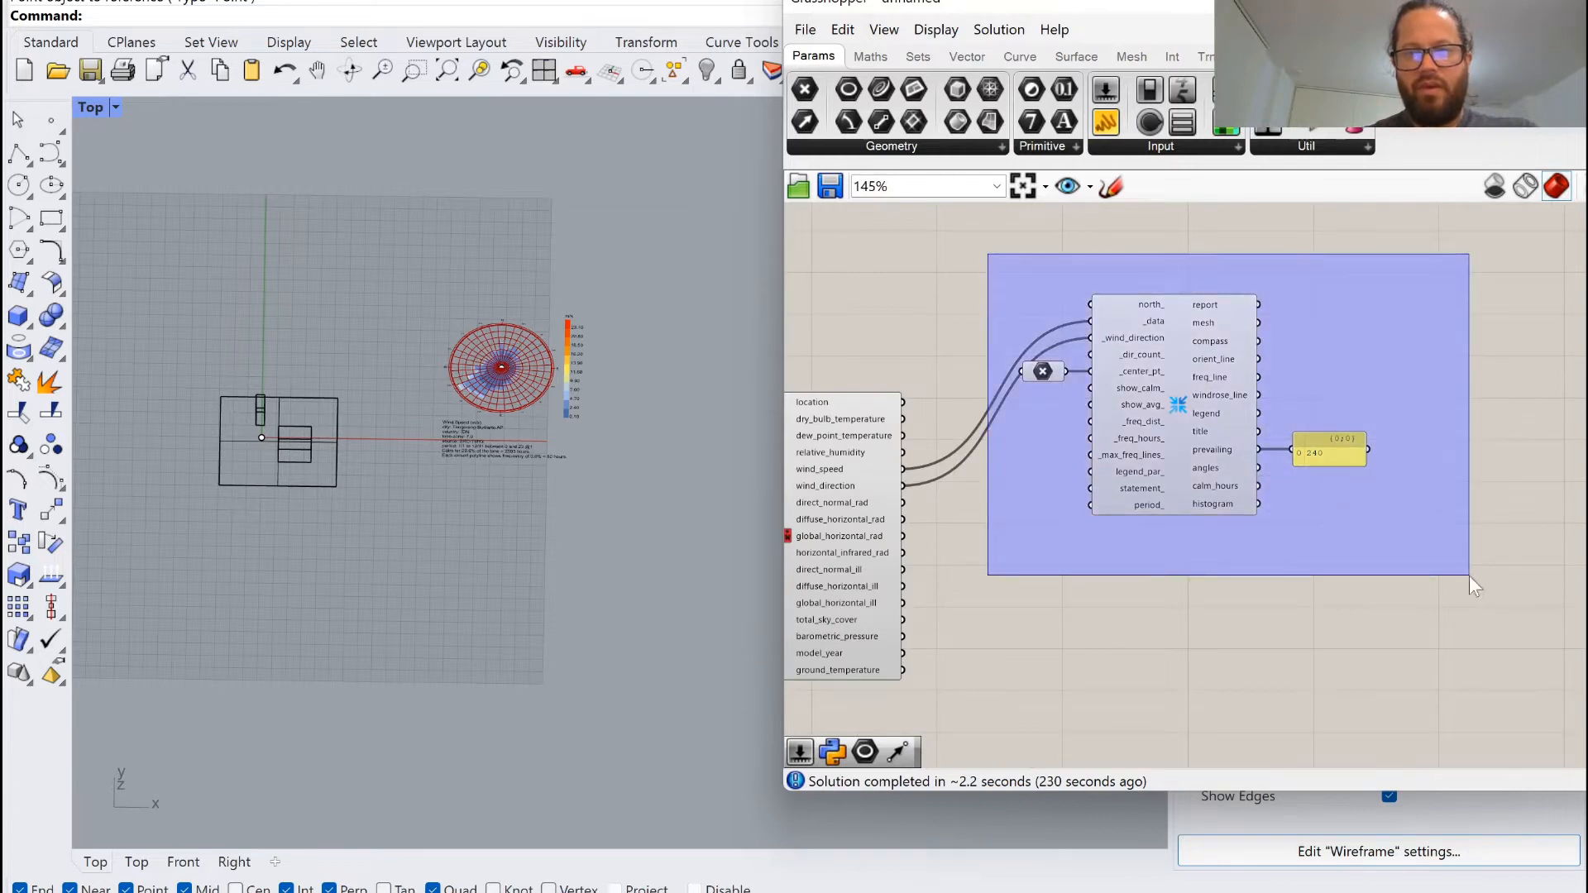
pyautogui.moveTo(1180, 375); pyautogui.dragTo(1427, 348)
pyautogui.click(1262, 447)
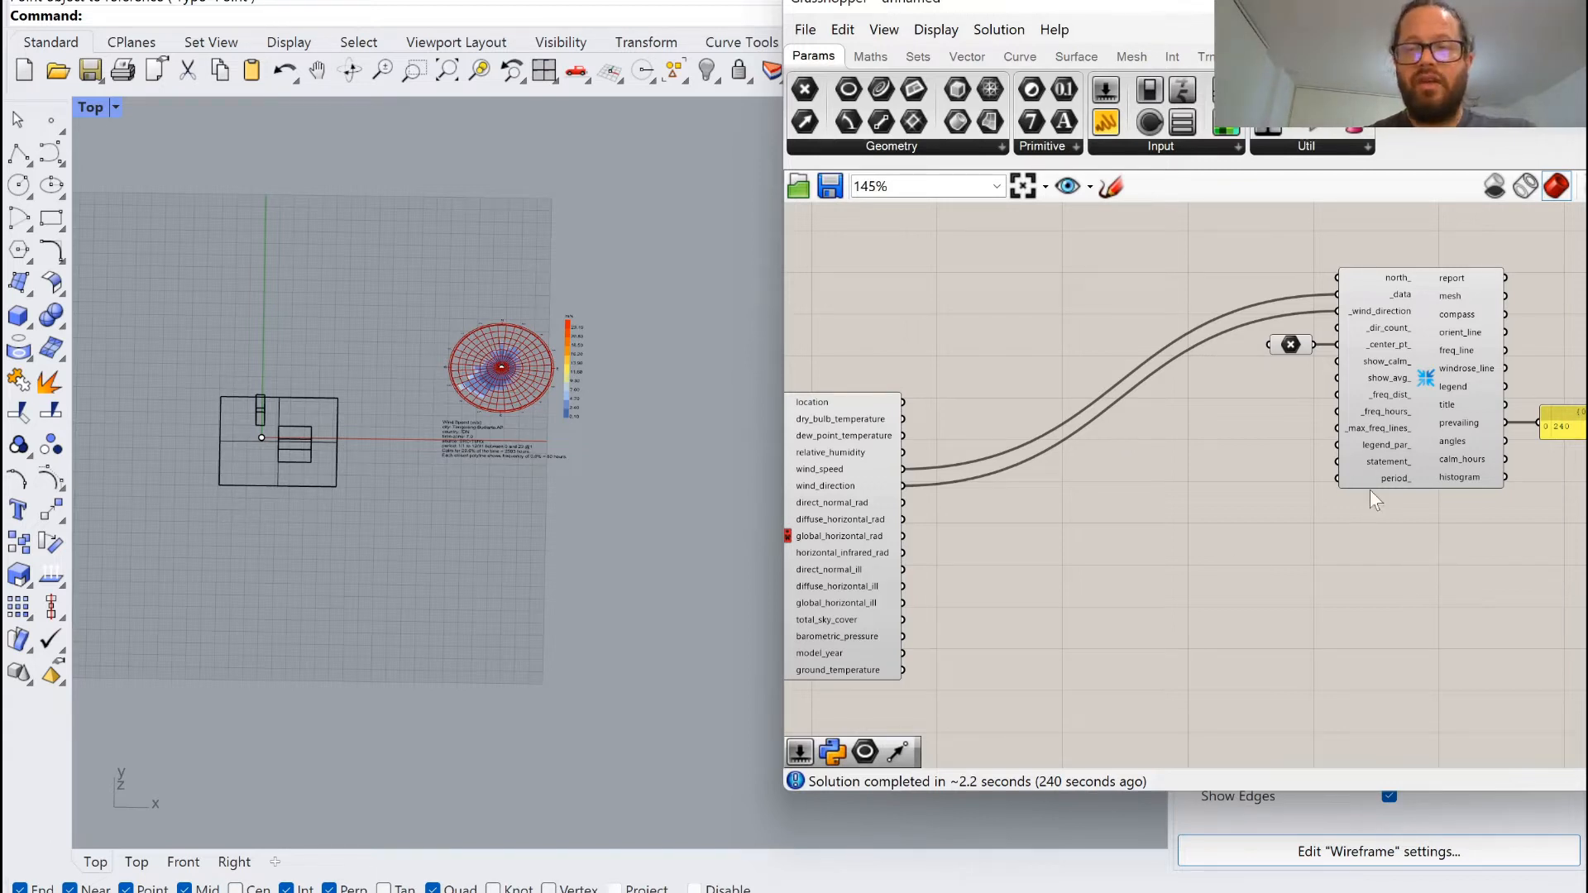
# Read the description of the Wind Rose's _max_freq_lines input.
pyautogui.scroll(-2, 1158, 410)
pyautogui.scroll(2, 1472, 374)
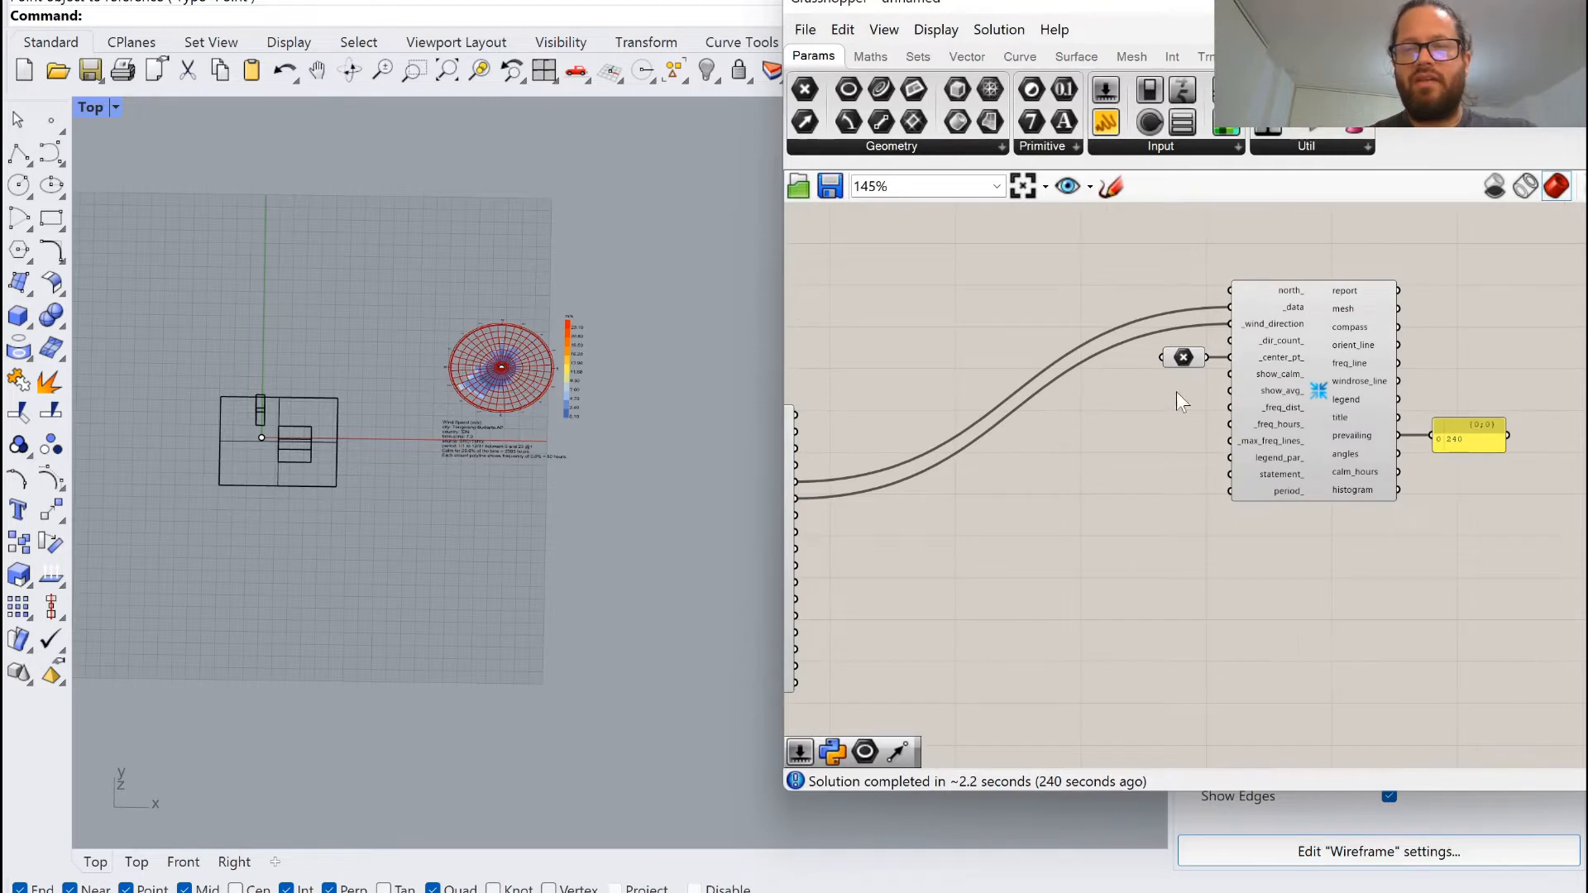
pyautogui.scroll(-2, 1178, 391)
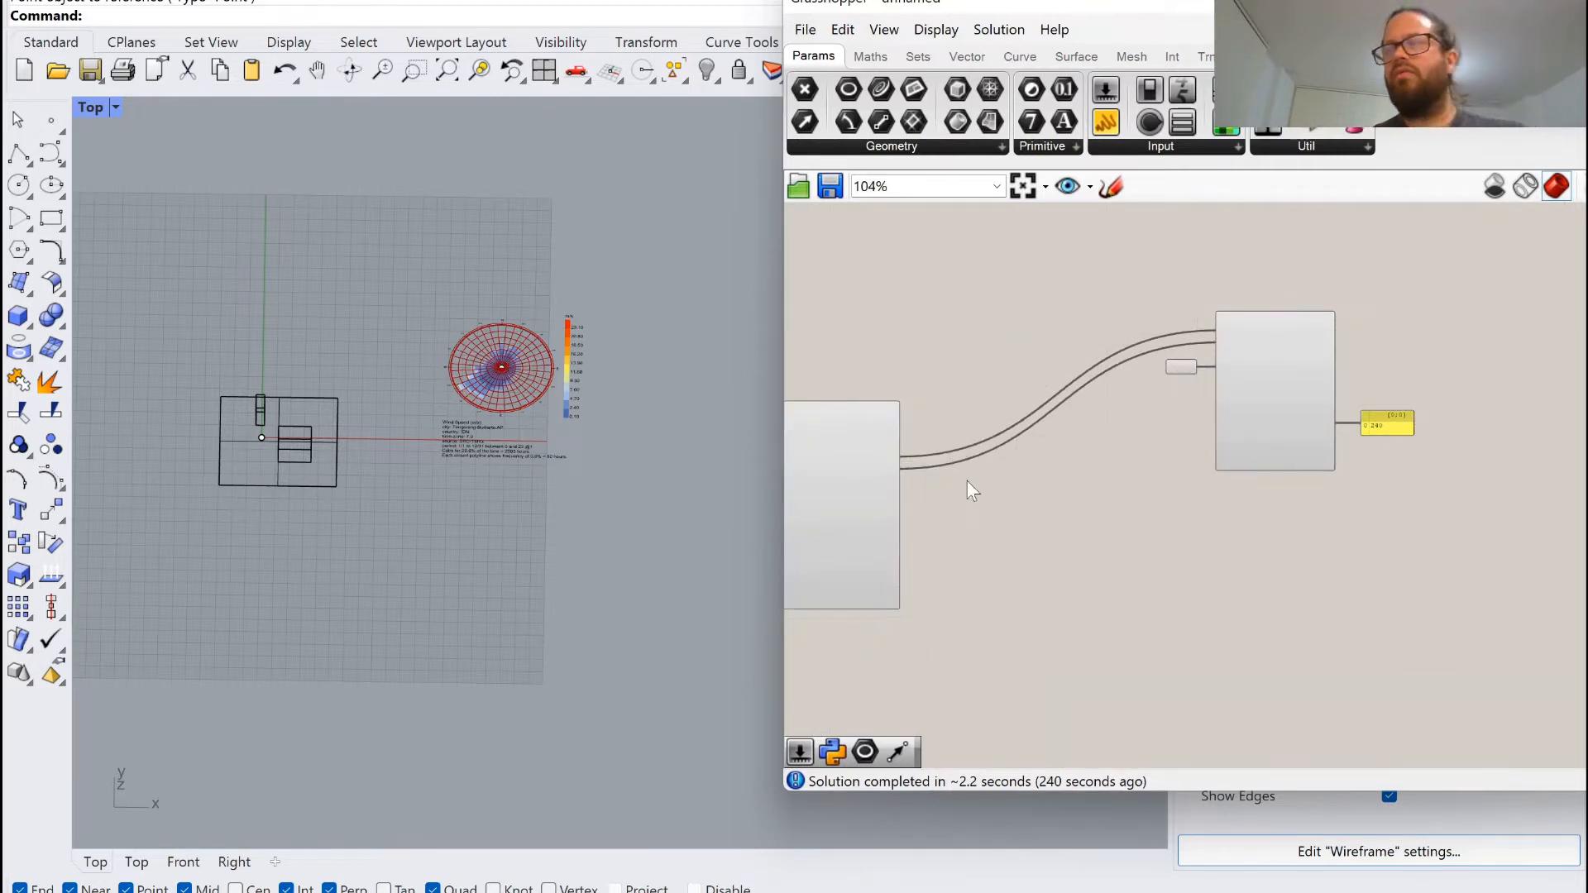
pyautogui.scroll(4, 1292, 379)
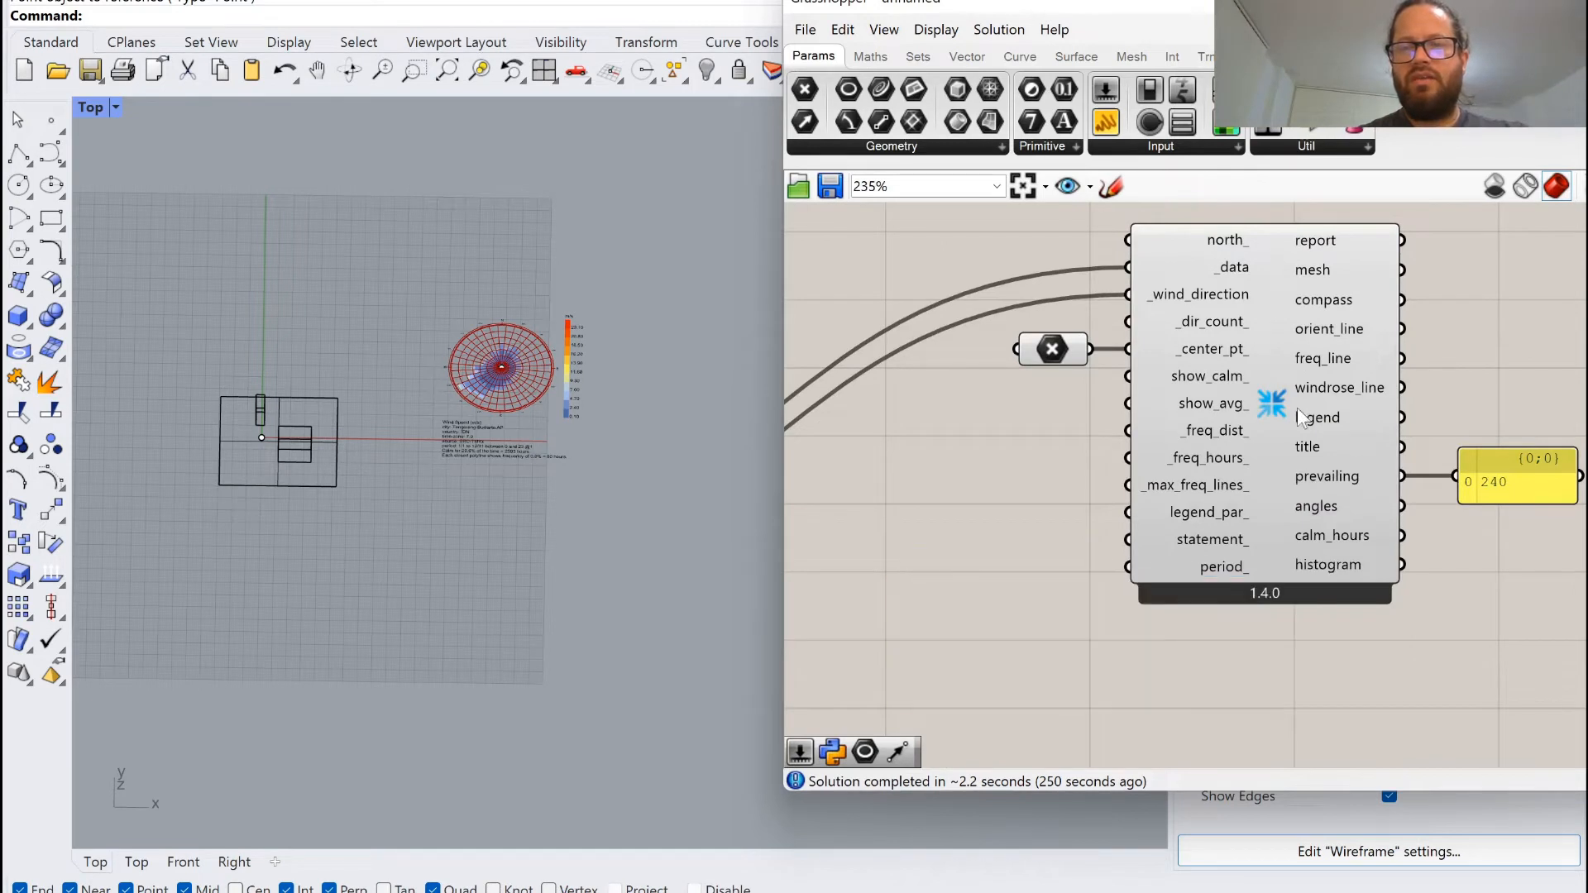
pyautogui.moveTo(1188, 495)
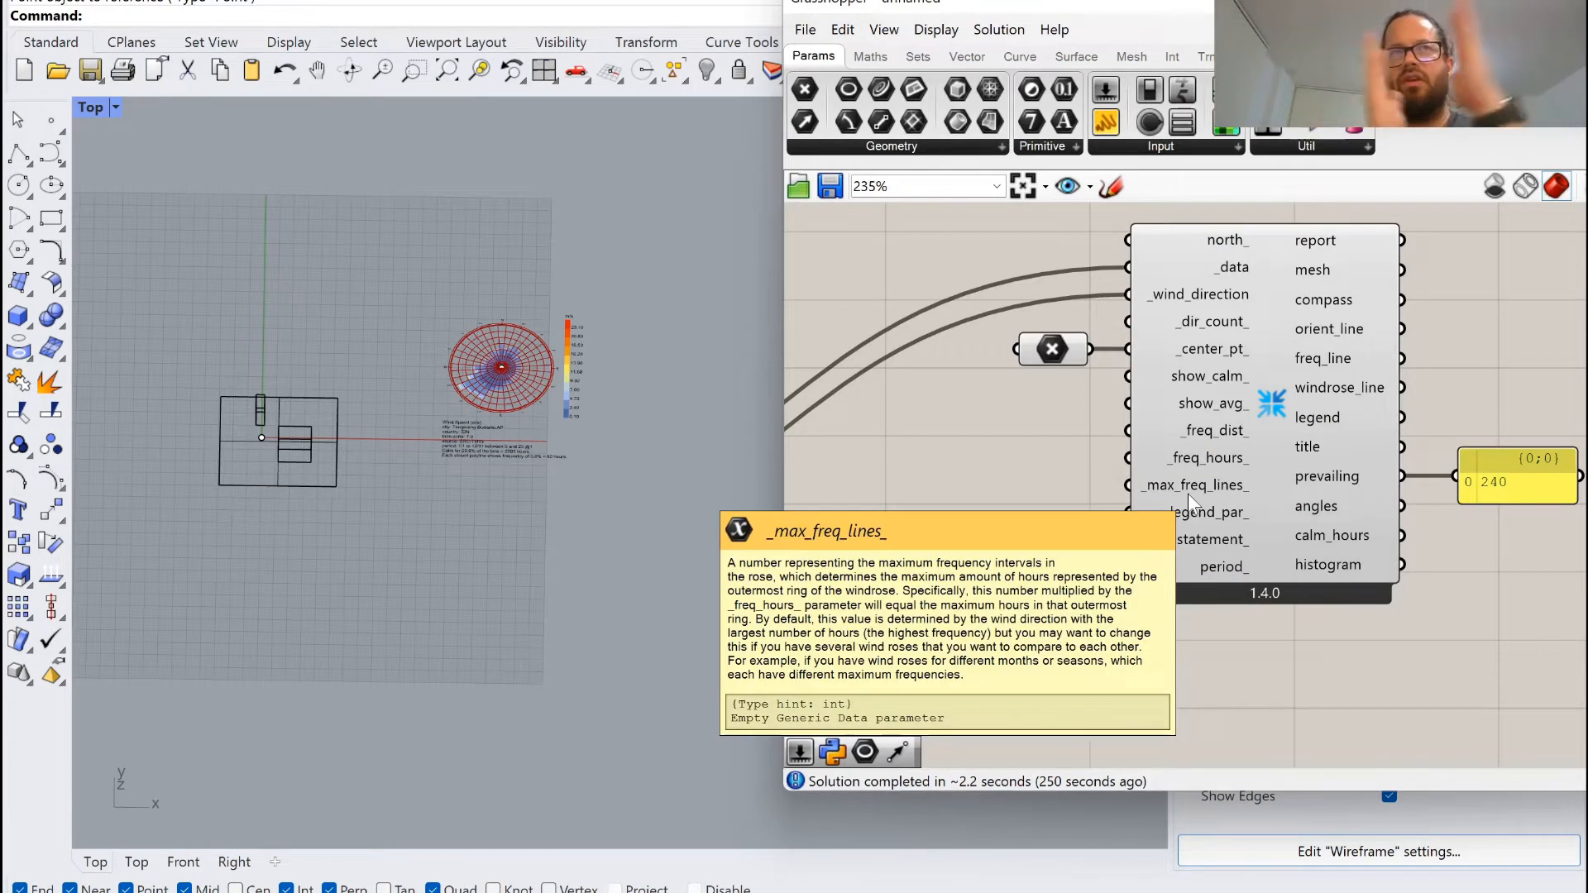
pyautogui.scroll(-2, 1174, 371)
pyautogui.scroll(-1, 1183, 384)
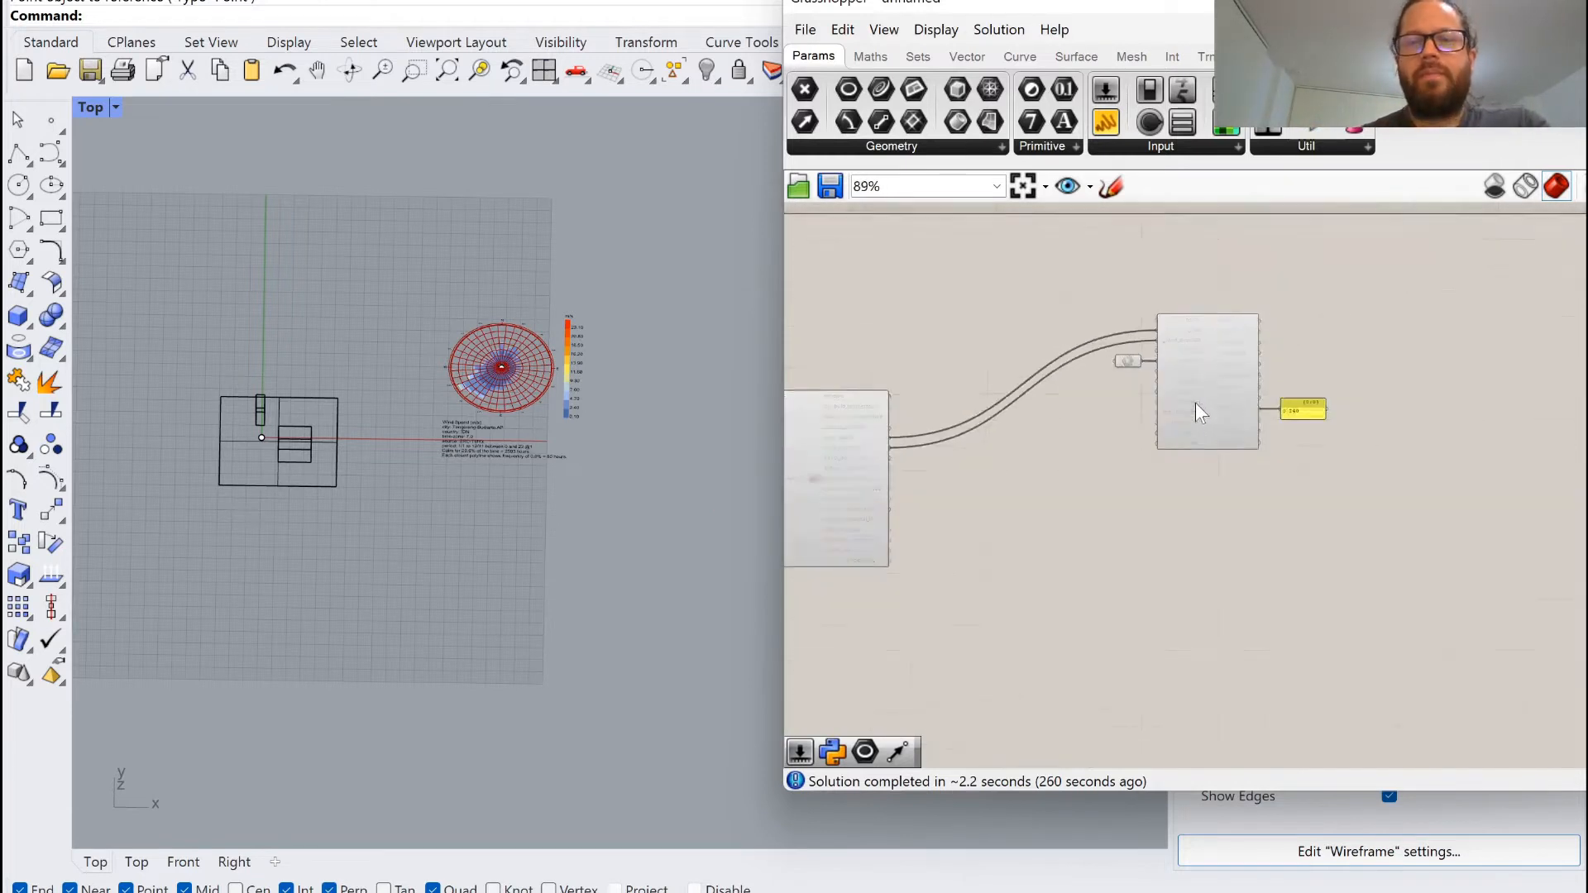
# Shift the Wind Rose, its point parameter and its panel again to widen the gap after Import EPW.
pyautogui.moveTo(1115, 276); pyautogui.dragTo(1484, 547)
pyautogui.moveTo(1267, 391); pyautogui.dragTo(1366, 379)
pyautogui.click(1113, 498)
pyautogui.scroll(-2, 1107, 476)
pyautogui.scroll(2, 960, 495)
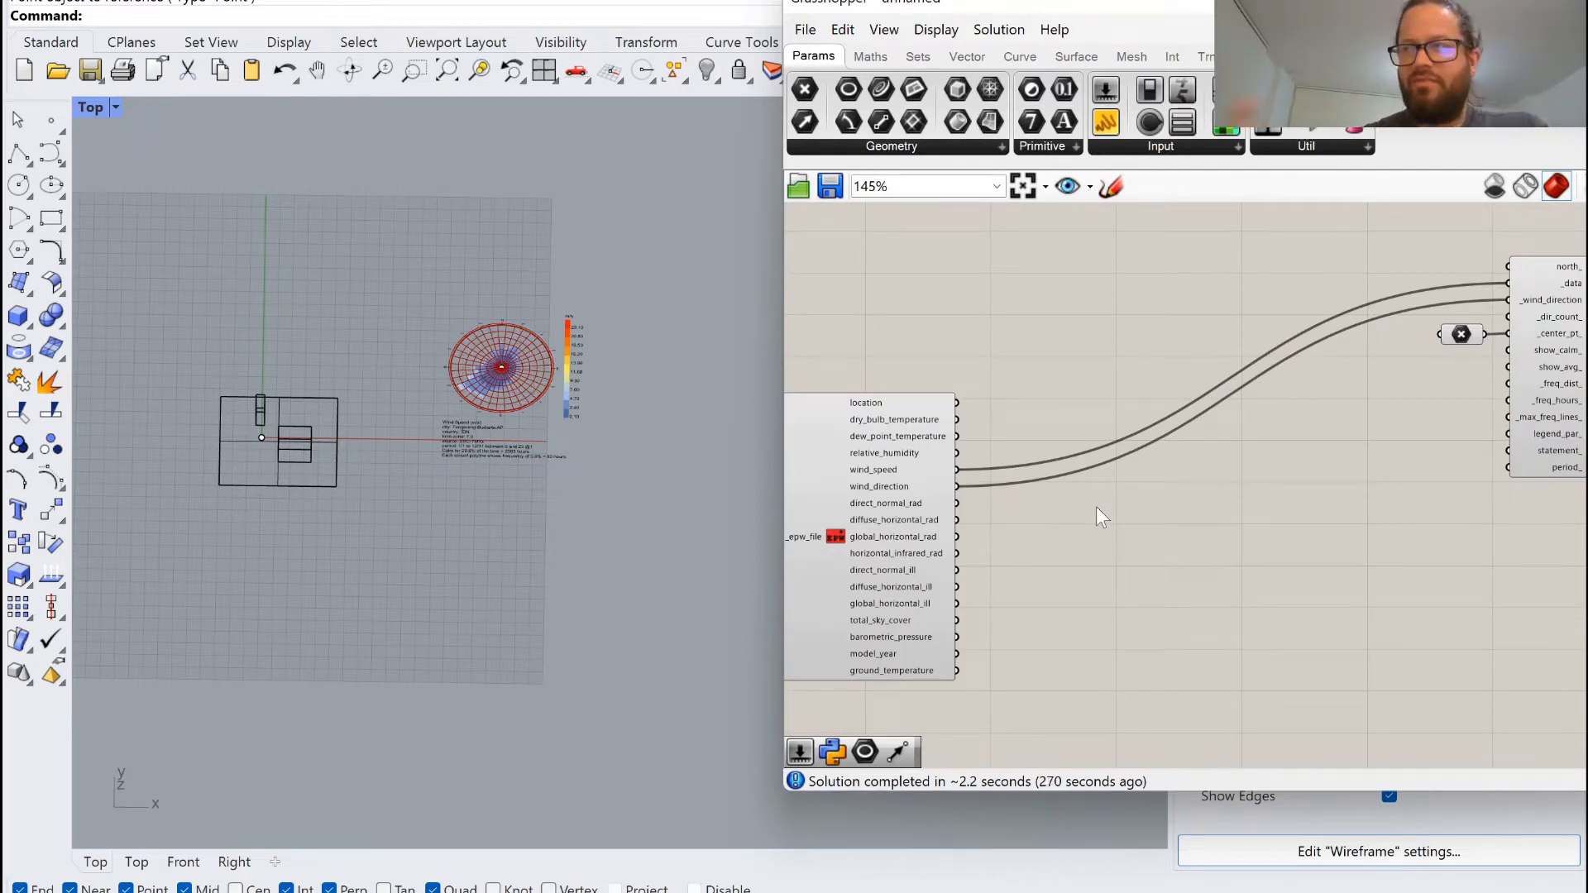
# Place an LB Analysis Period component and position it directly beneath the Import EPW component.
pyautogui.scroll(-3, 993, 335)
pyautogui.scroll(3, 1362, 325)
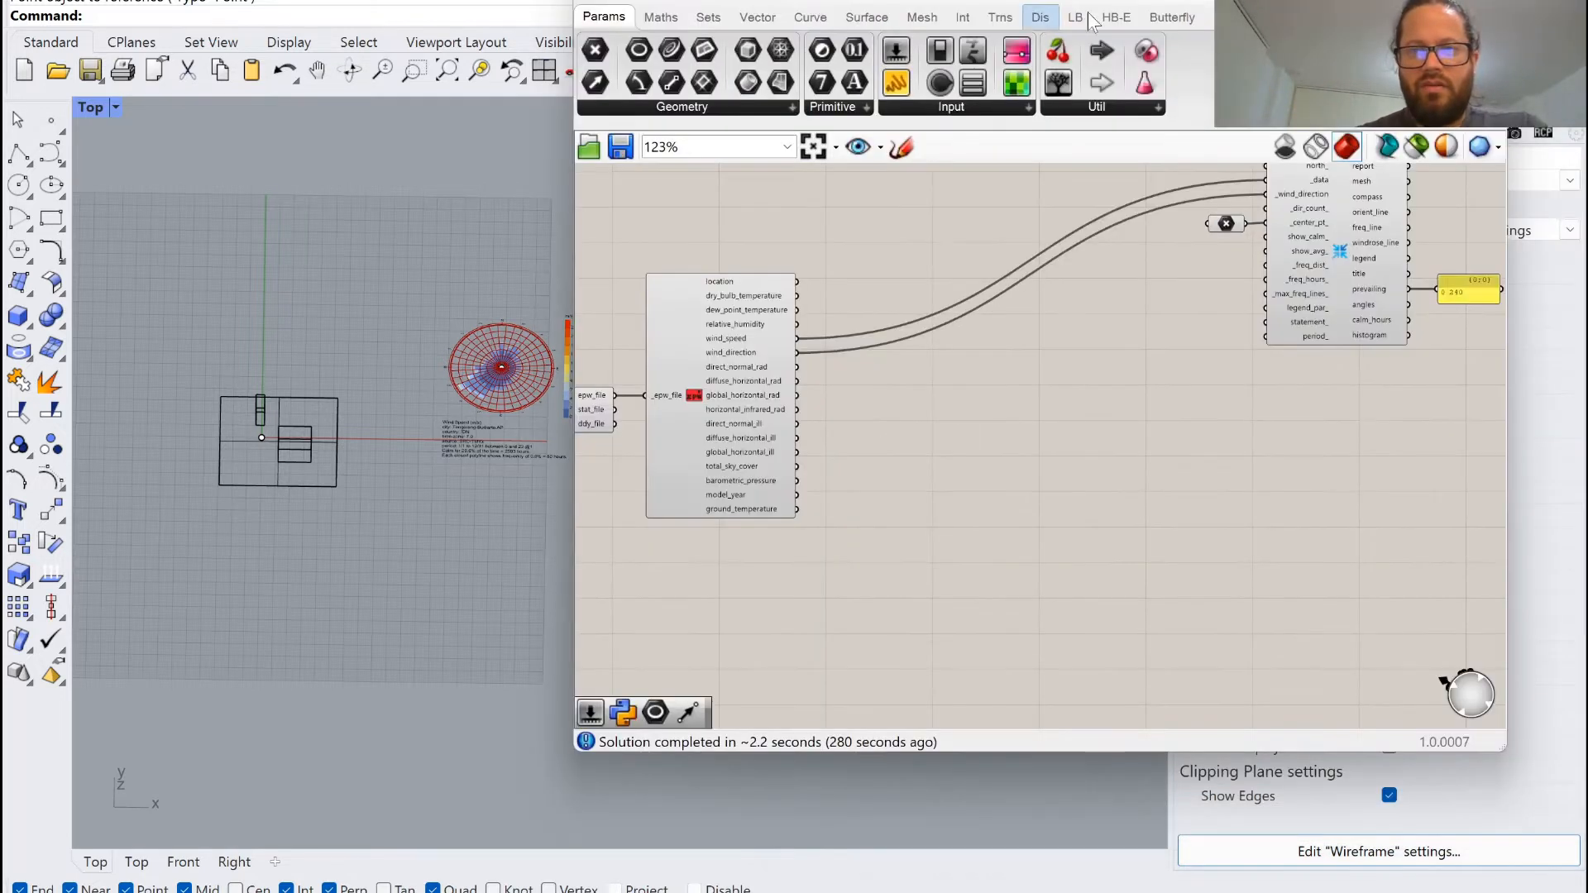
pyautogui.click(1075, 16)
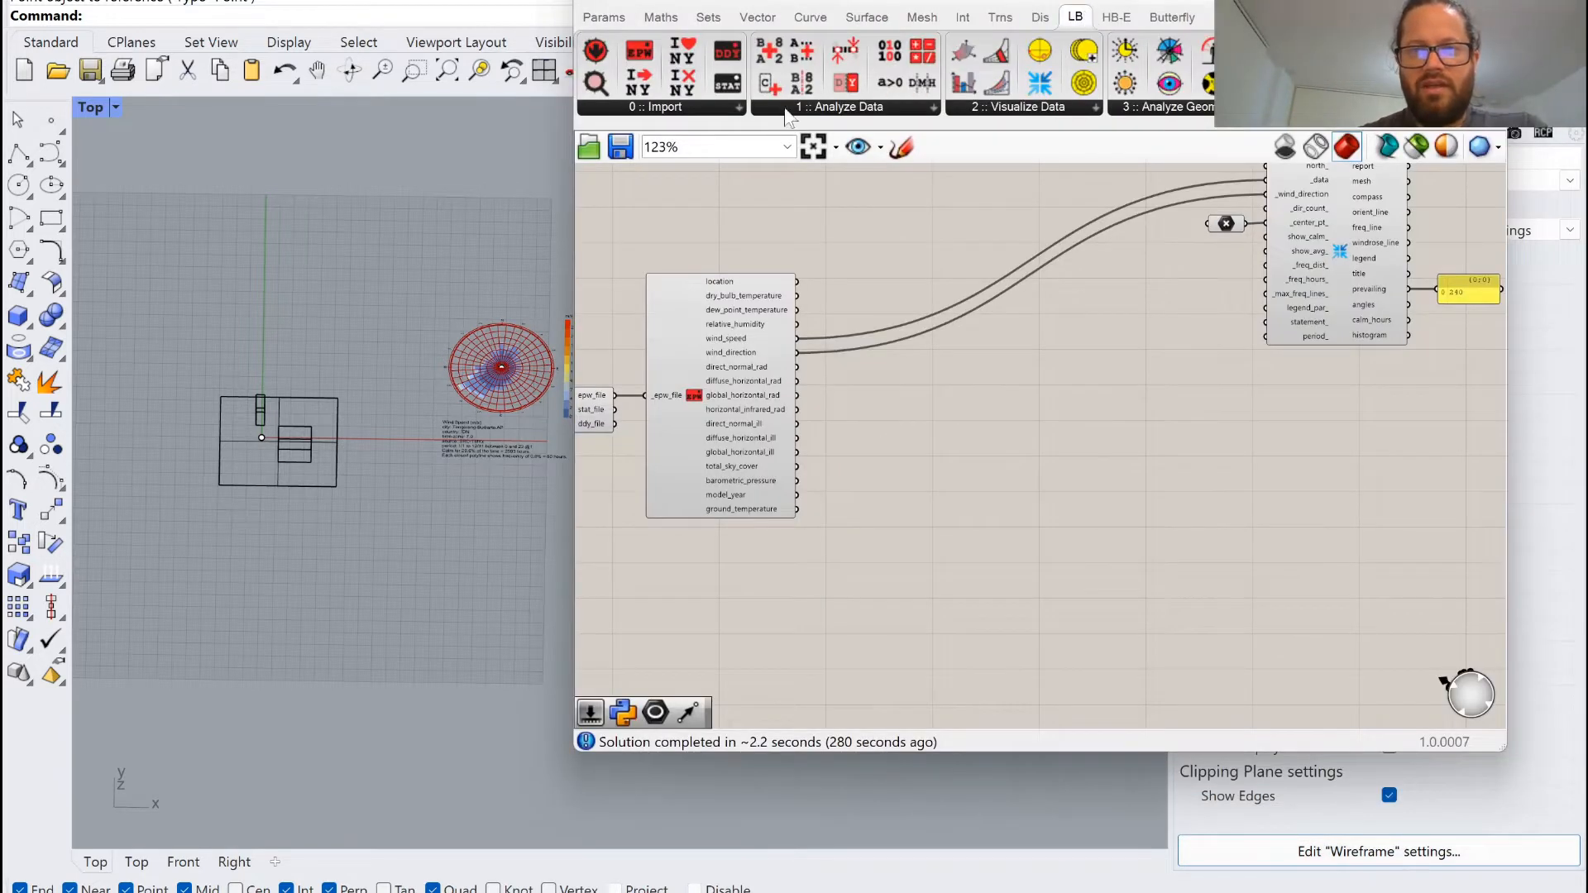
pyautogui.click(843, 108)
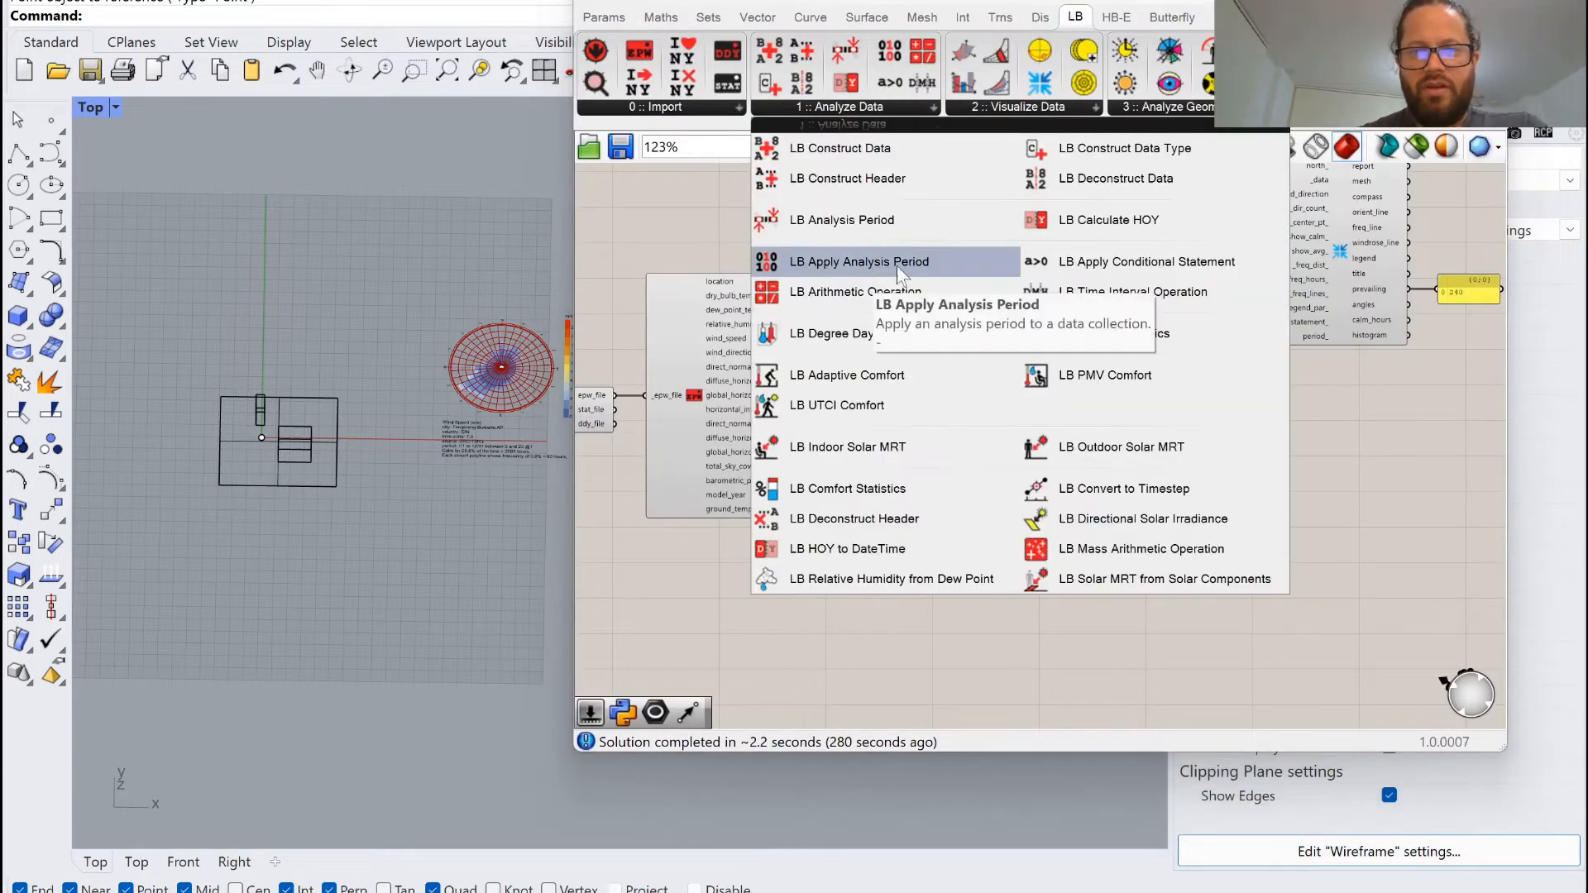
pyautogui.click(845, 217)
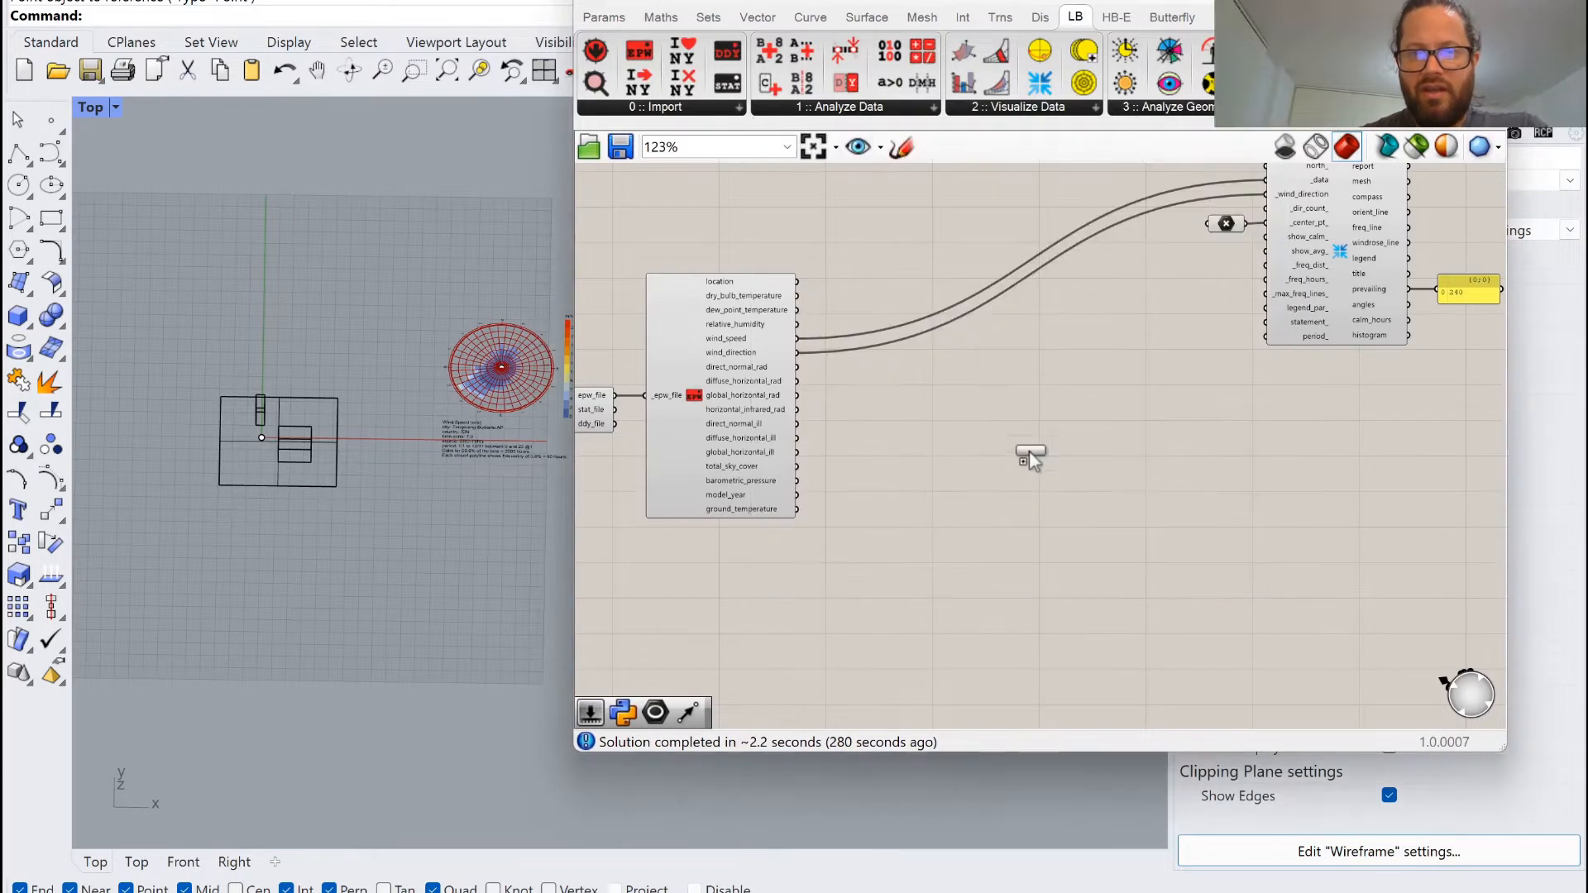
pyautogui.click(974, 475)
pyautogui.scroll(2, 906, 430)
pyautogui.scroll(-2, 950, 406)
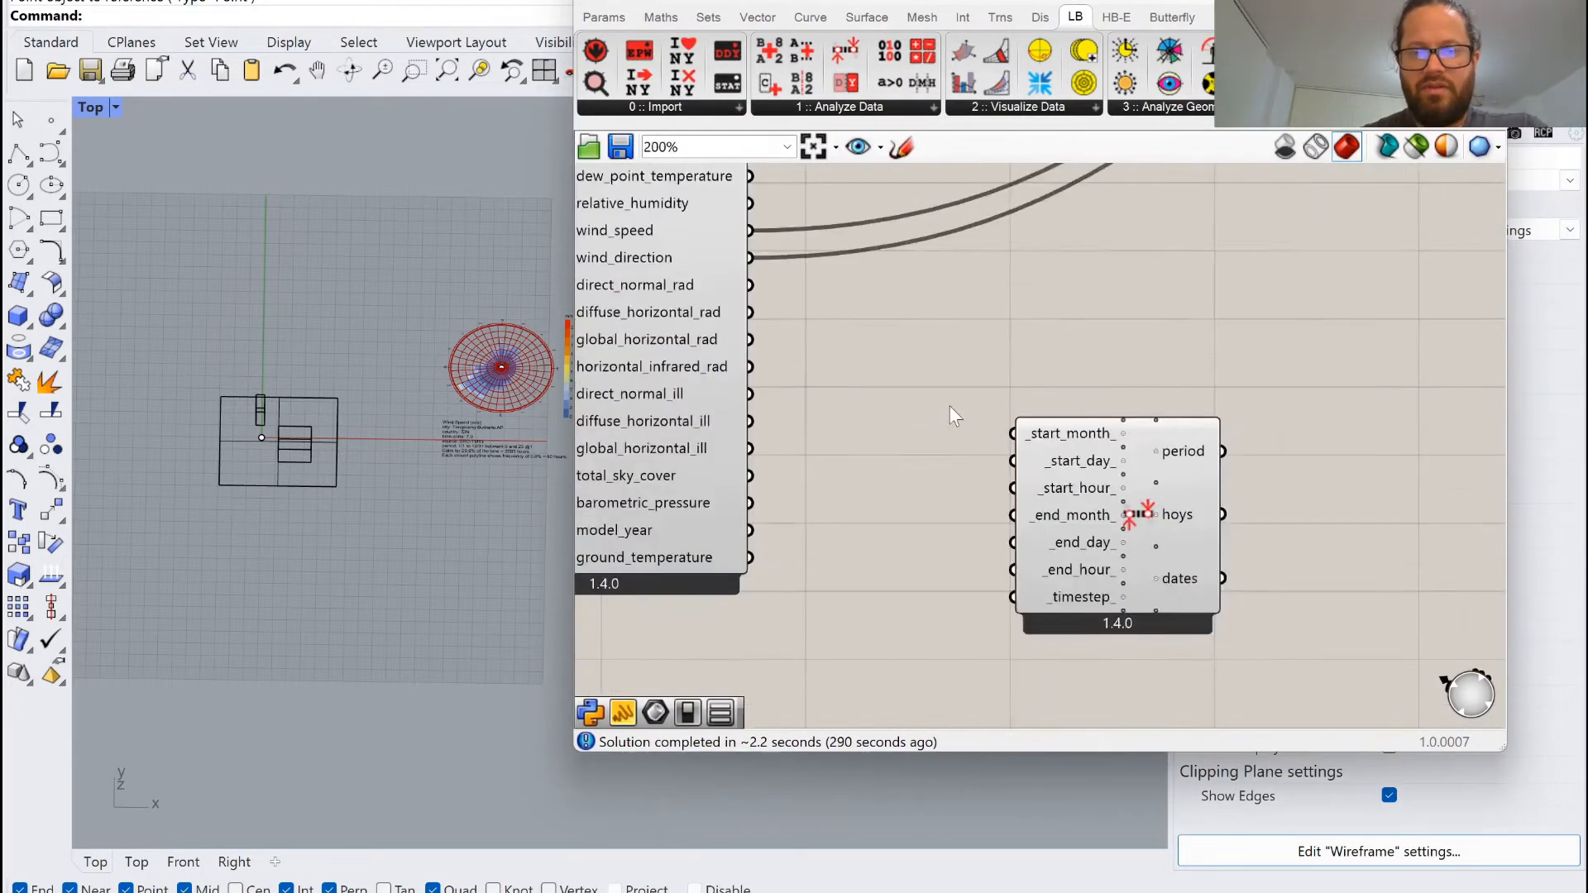
pyautogui.moveTo(1052, 445); pyautogui.dragTo(794, 537)
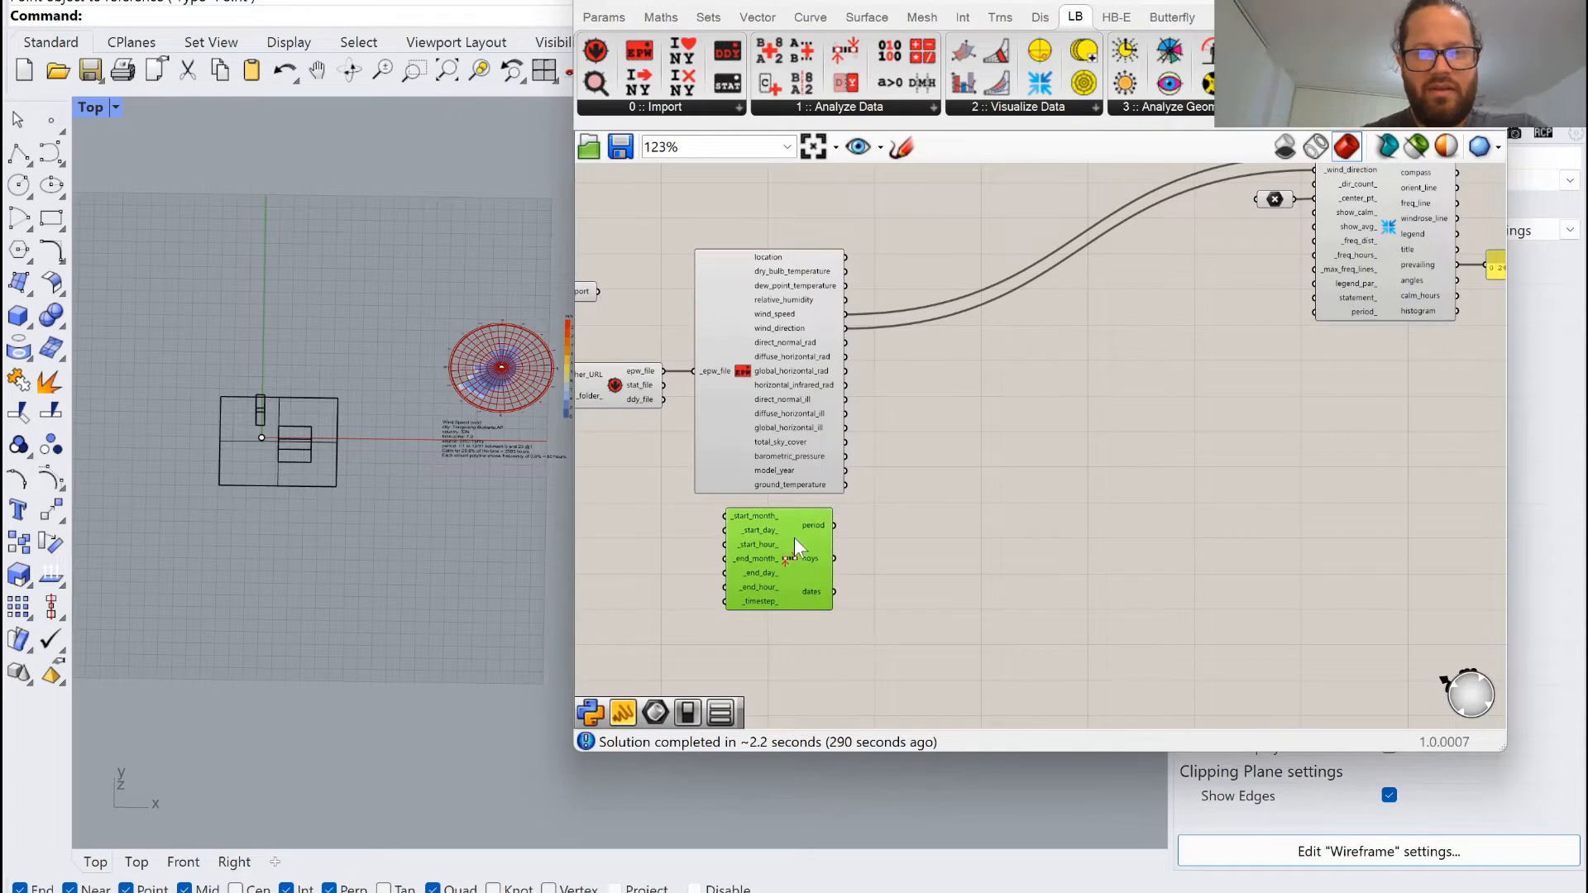
# Add a number slider with value 12 beside the Analysis Period component's inputs.
pyautogui.scroll(3, 703, 384)
pyautogui.doubleClick(704, 384)
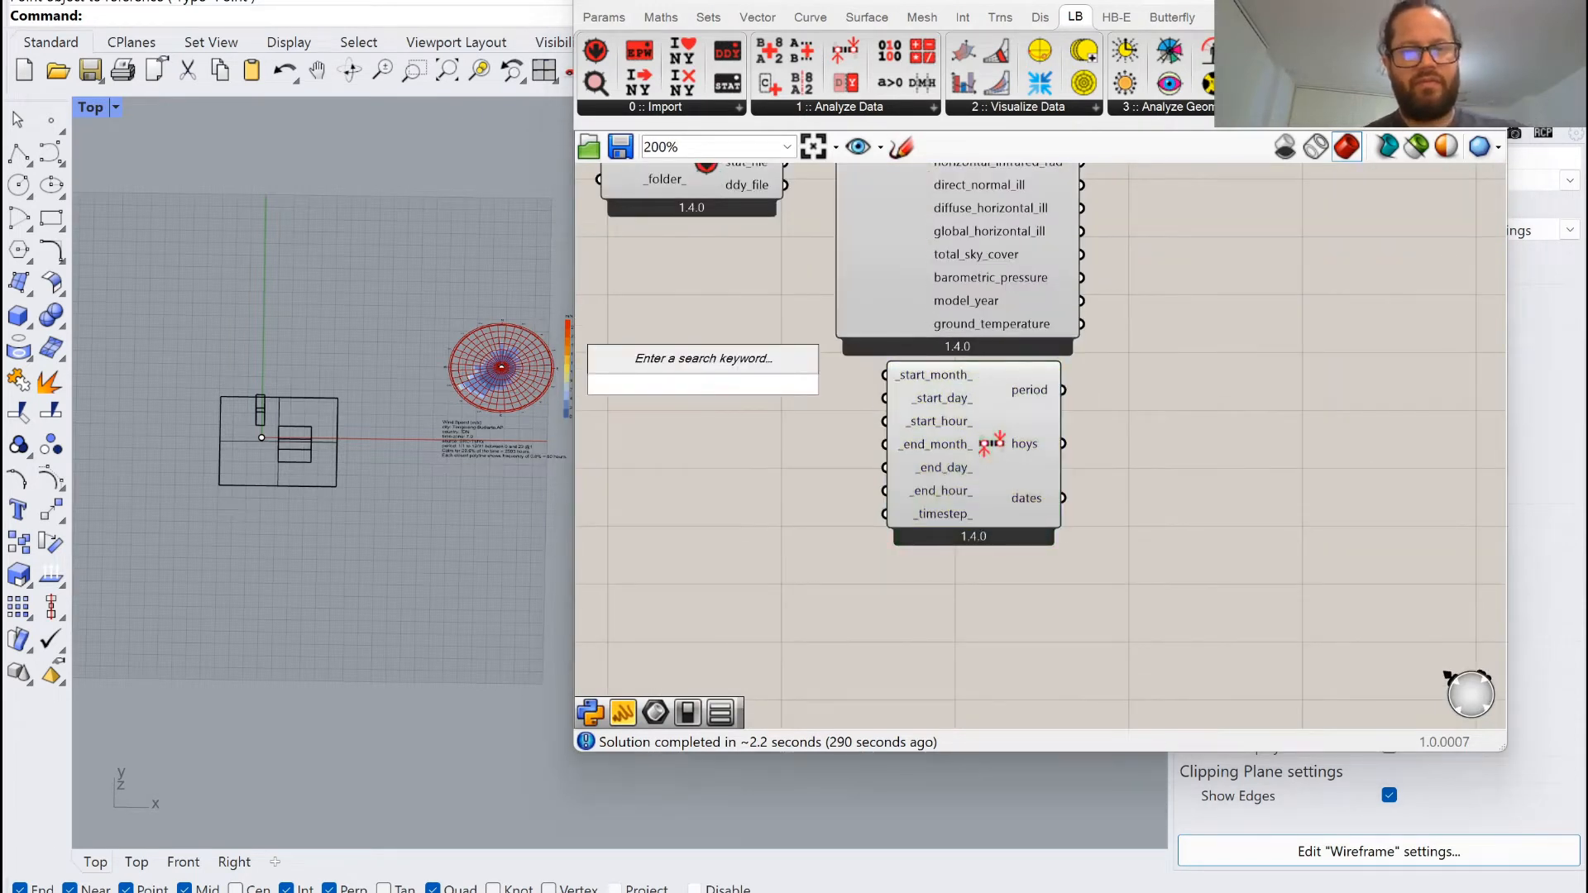
pyautogui.write('12')
pyautogui.press('Return')
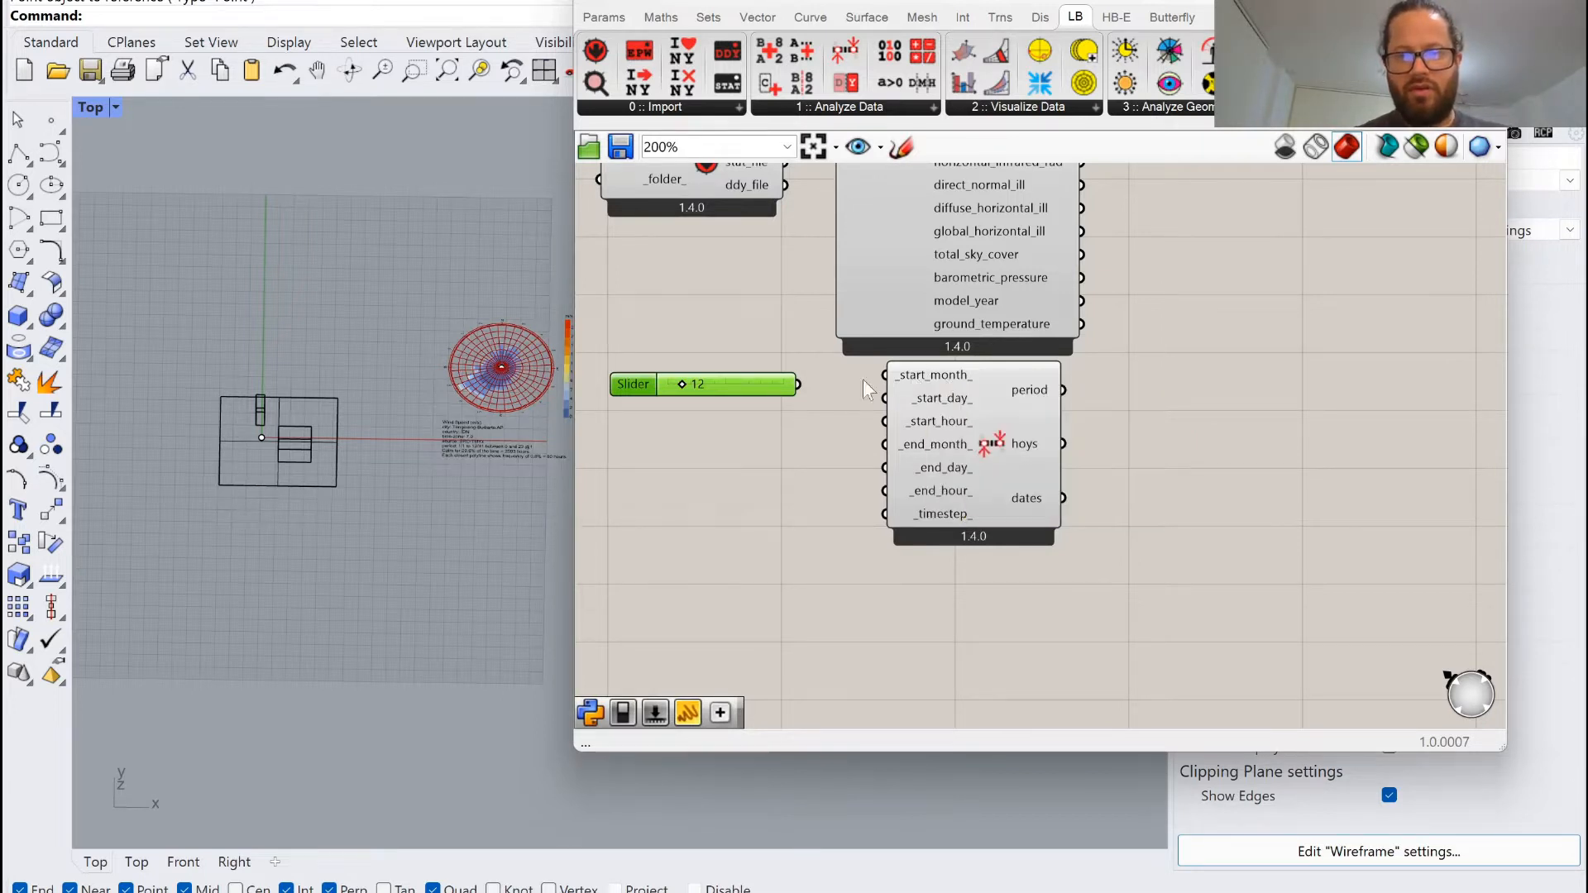
# Give the slider a range of 1 to 12 and the value 6, and connect it to _start_month_.
pyautogui.doubleClick(647, 385)
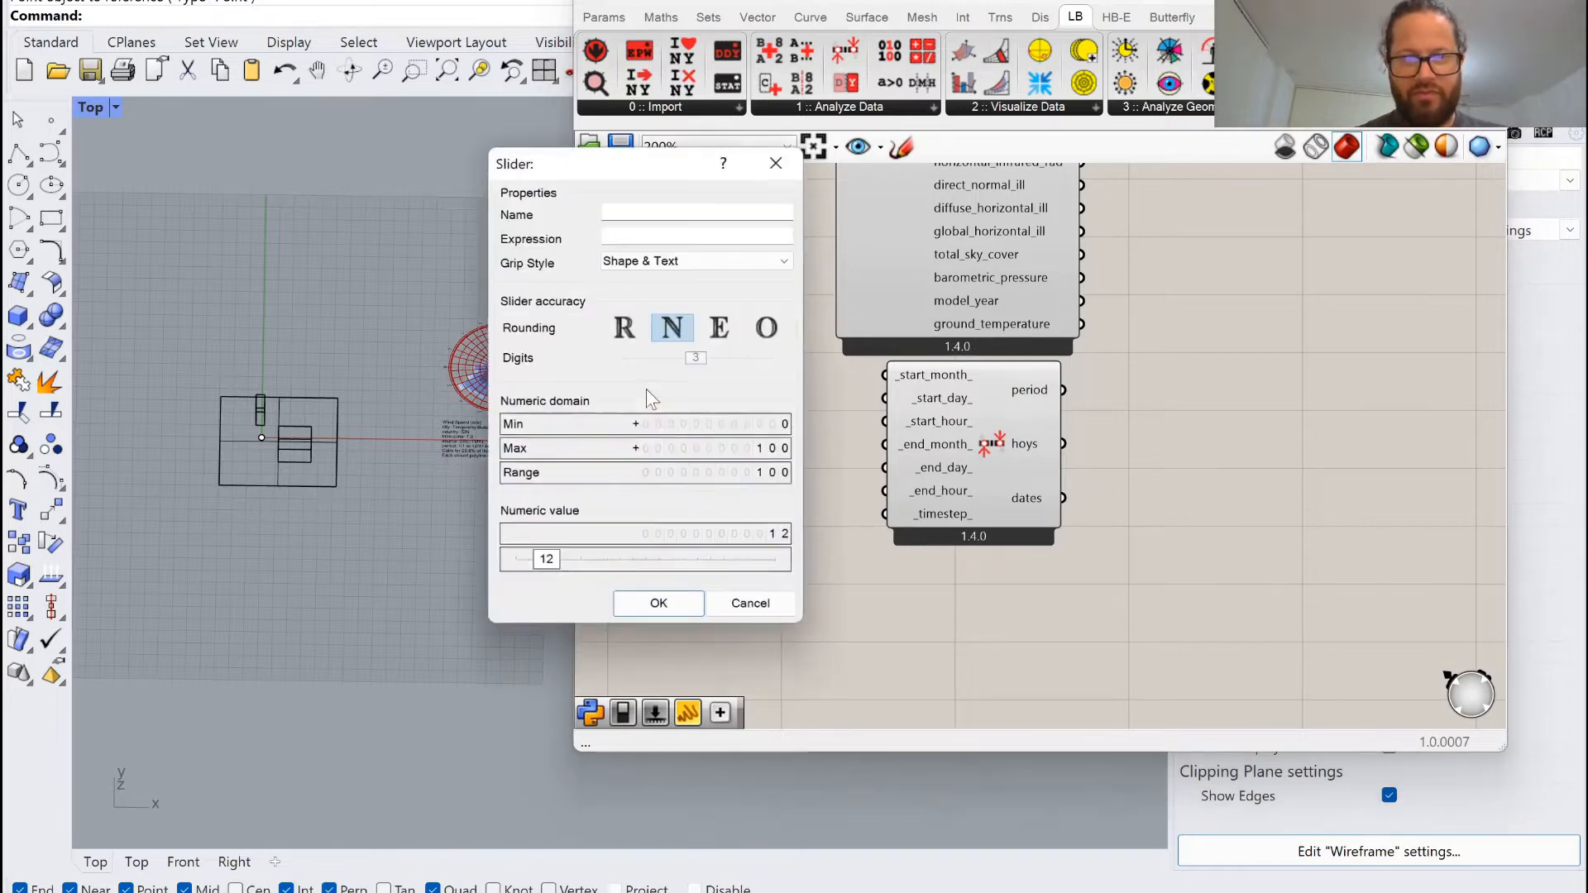
pyautogui.doubleClick(632, 424)
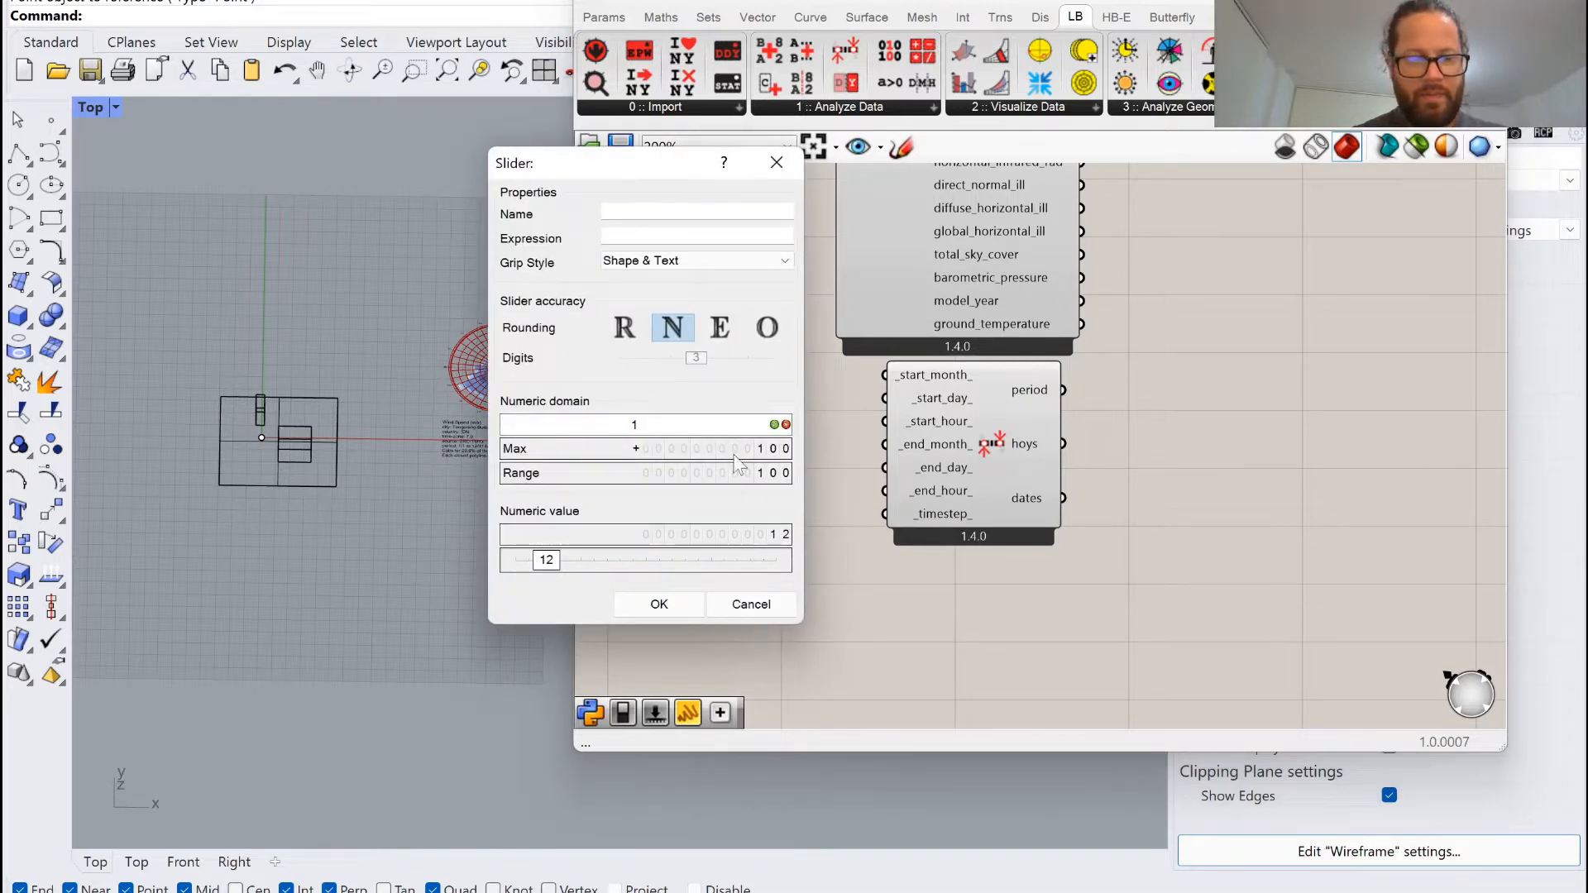
pyautogui.press('Tab')
pyautogui.write('12')
pyautogui.click(676, 604)
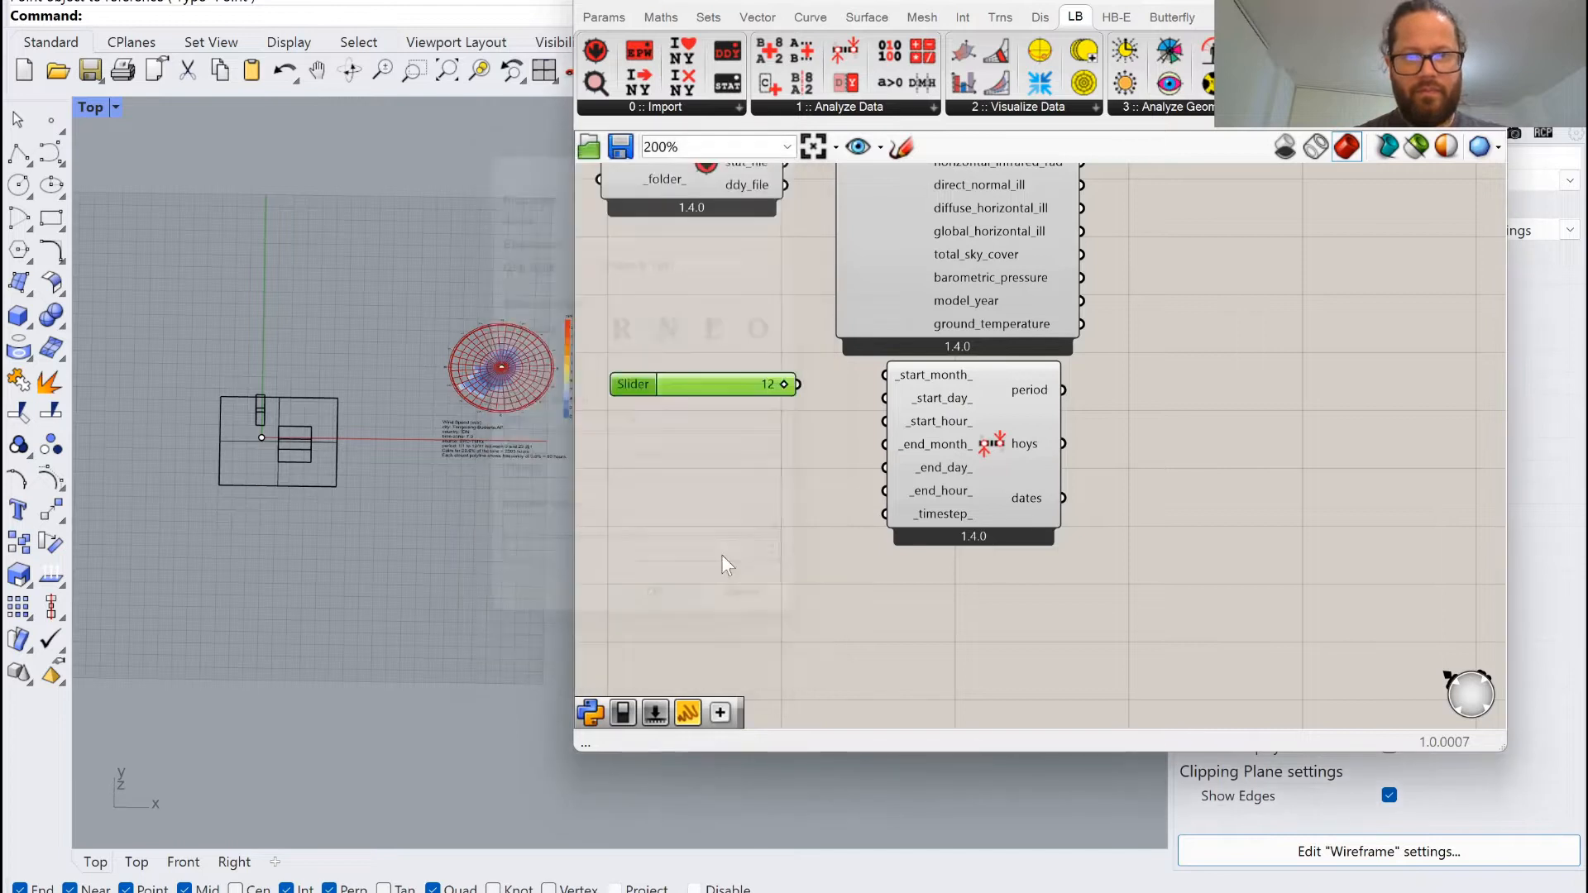
pyautogui.moveTo(782, 386); pyautogui.dragTo(676, 396)
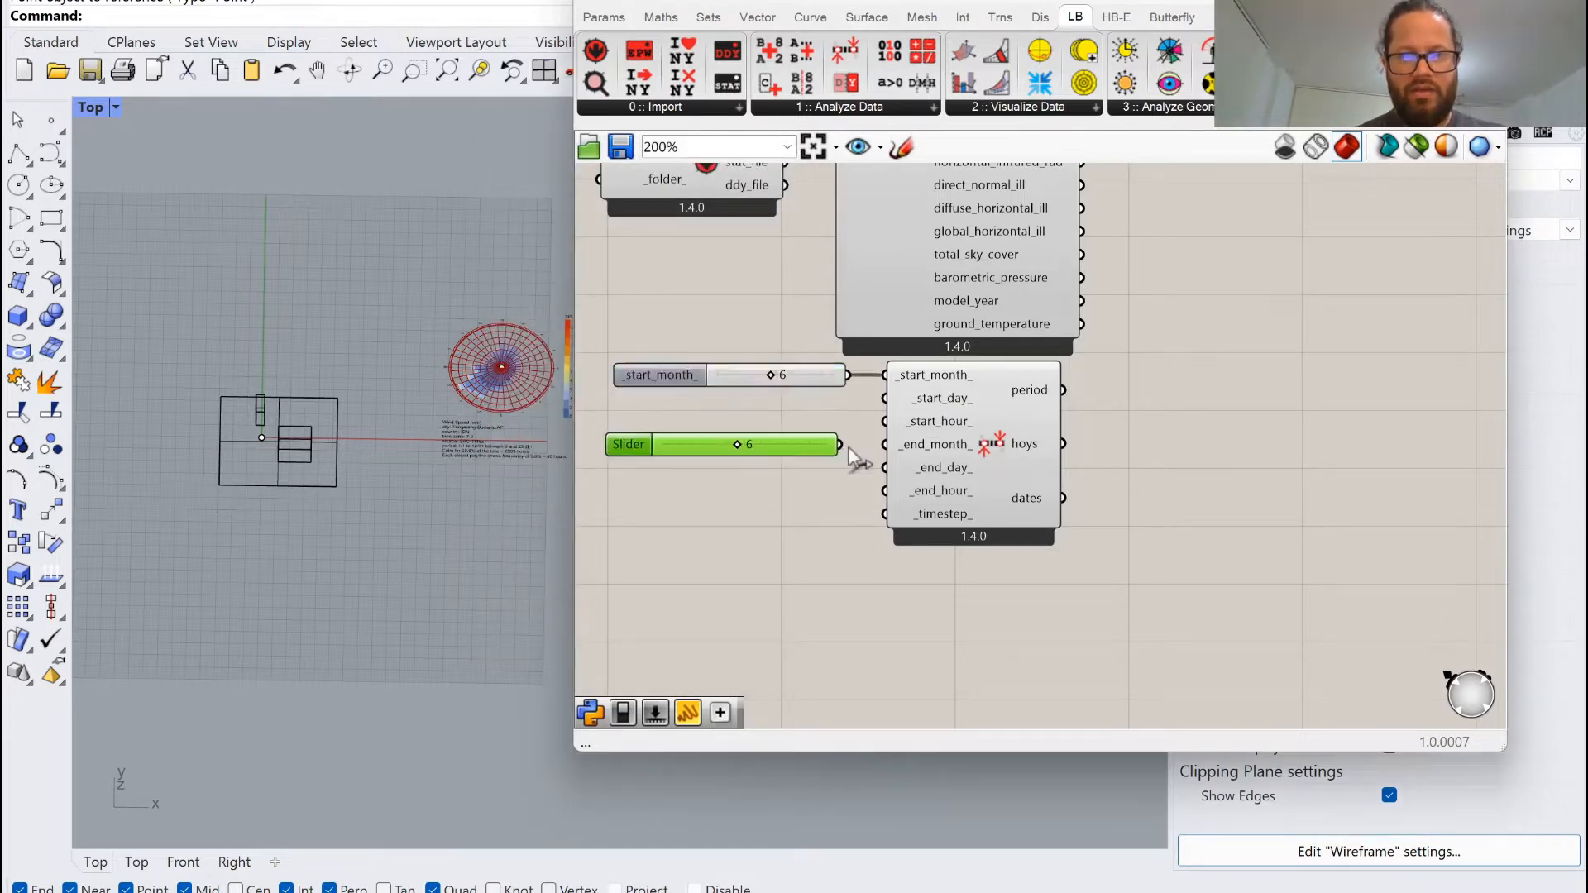
pyautogui.moveTo(839, 445); pyautogui.dragTo(843, 534)
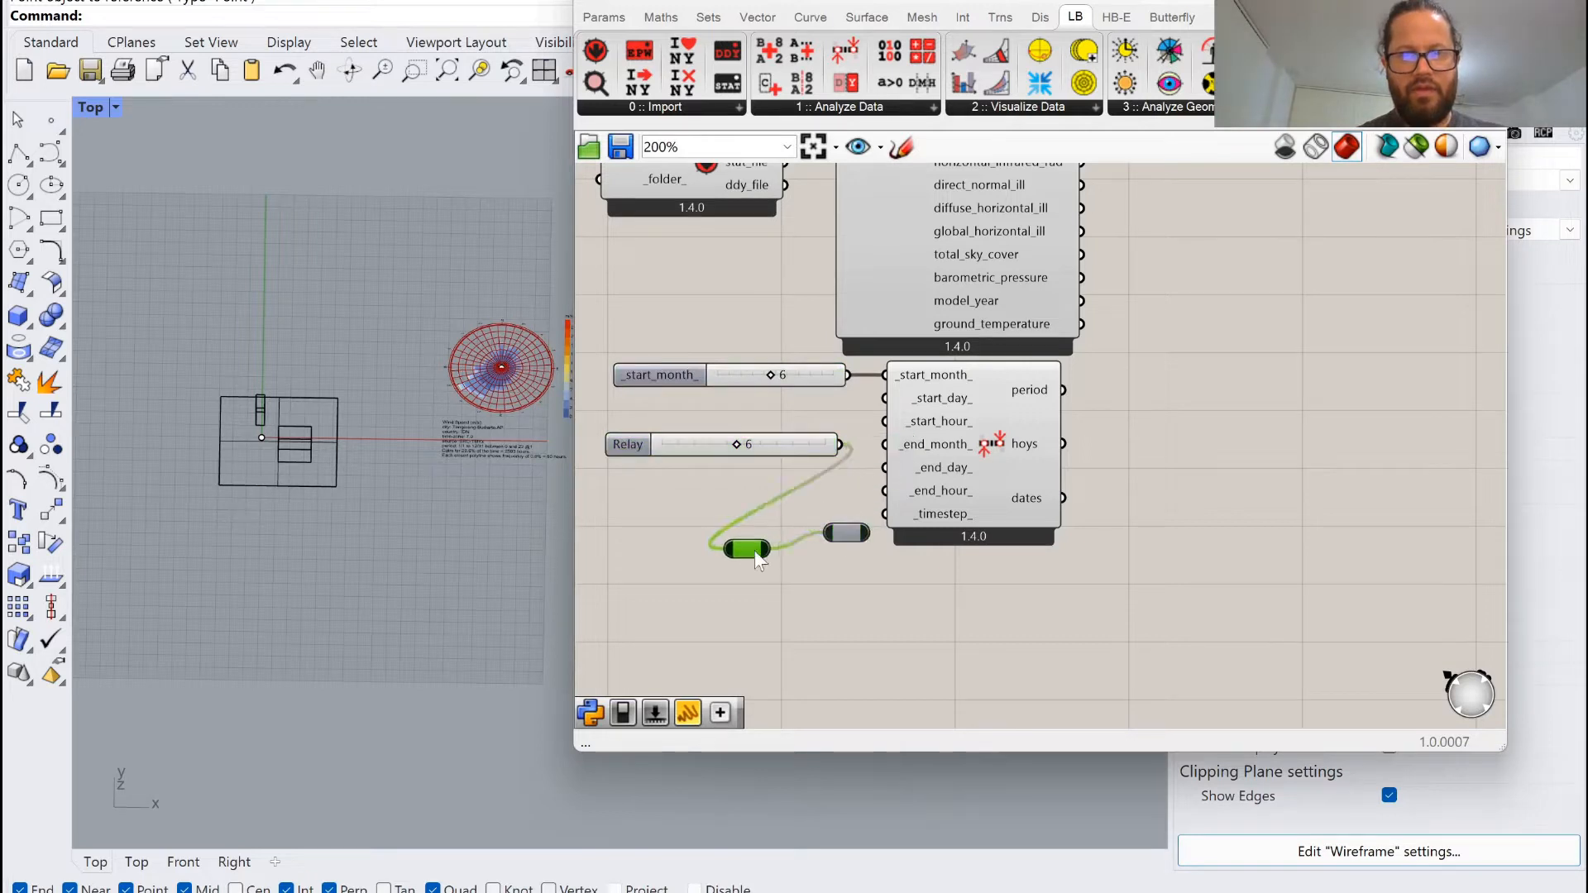
pyautogui.click(840, 534)
pyautogui.press('Delete')
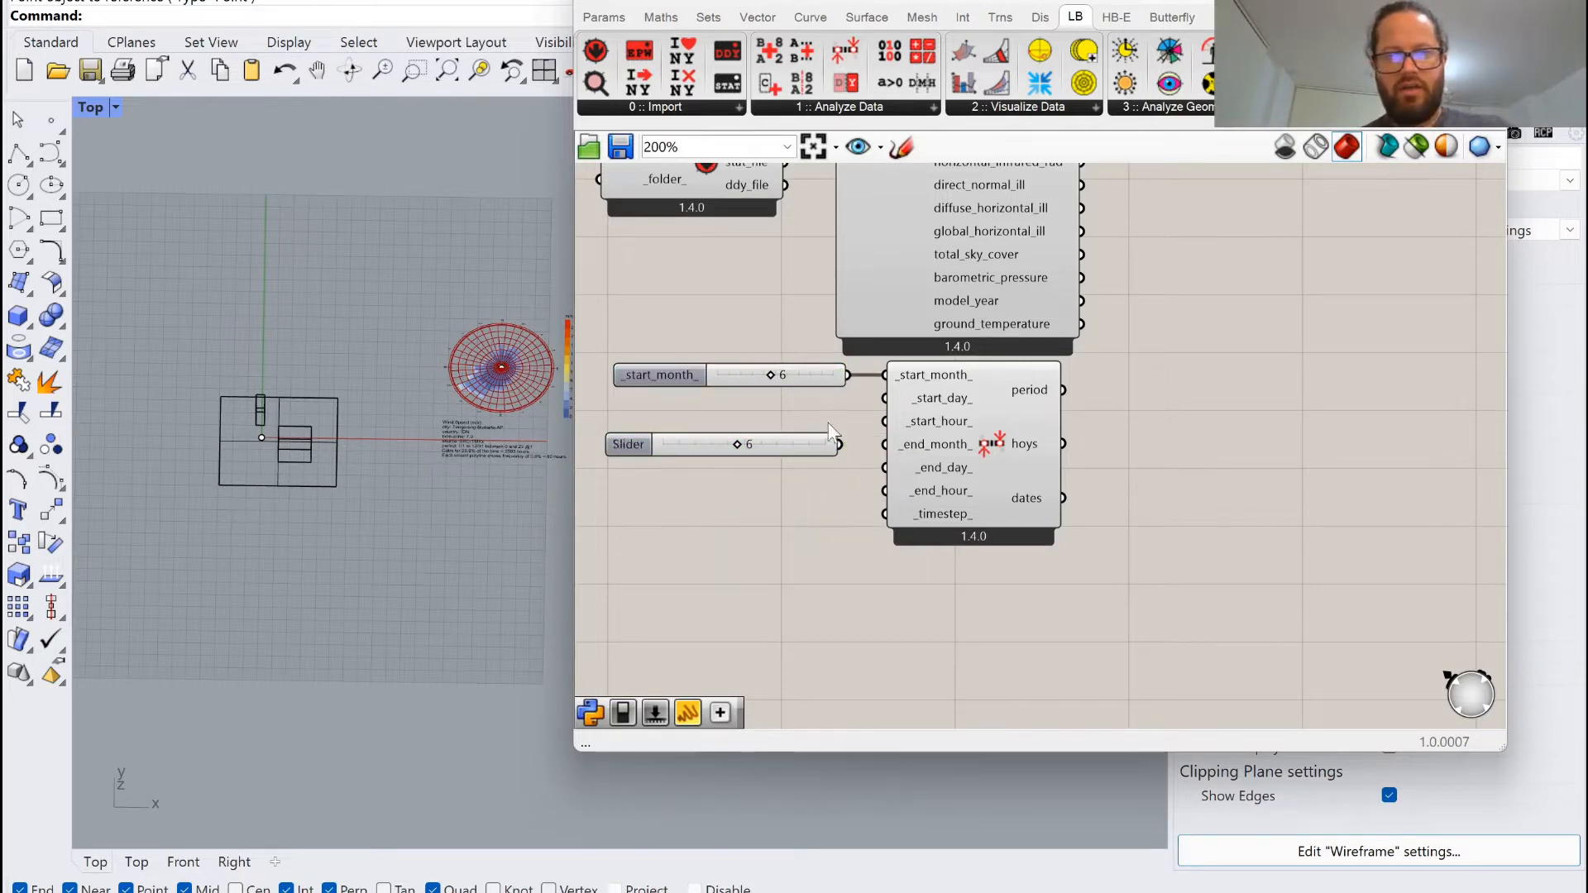
# Connect the second slider to _end_month_, move Analysis Period farther right, and place a slider copy between the two month sliders.
pyautogui.moveTo(840, 444); pyautogui.dragTo(895, 446)
pyautogui.moveTo(995, 415); pyautogui.dragTo(1071, 416)
pyautogui.moveTo(632, 446); pyautogui.dragTo(658, 405)
pyautogui.hotkey('ctrl', 'c')
pyautogui.hotkey('ctrl', 'v')
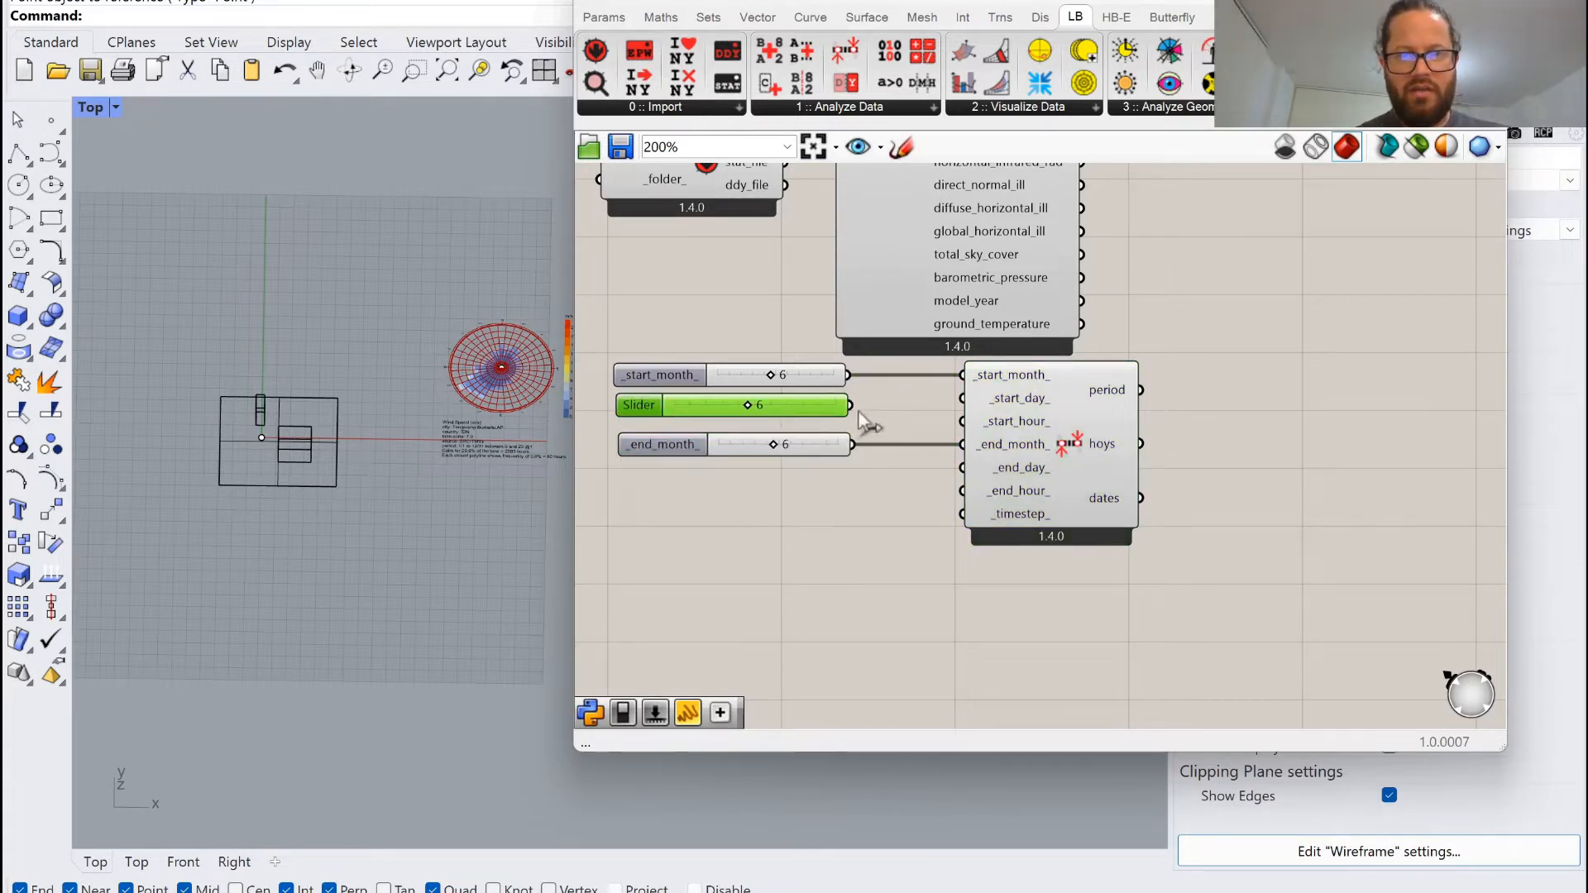
# Raise the copied slider's maximum to 31, set it to 19 and connect it to _start_day_.
pyautogui.doubleClick(643, 409)
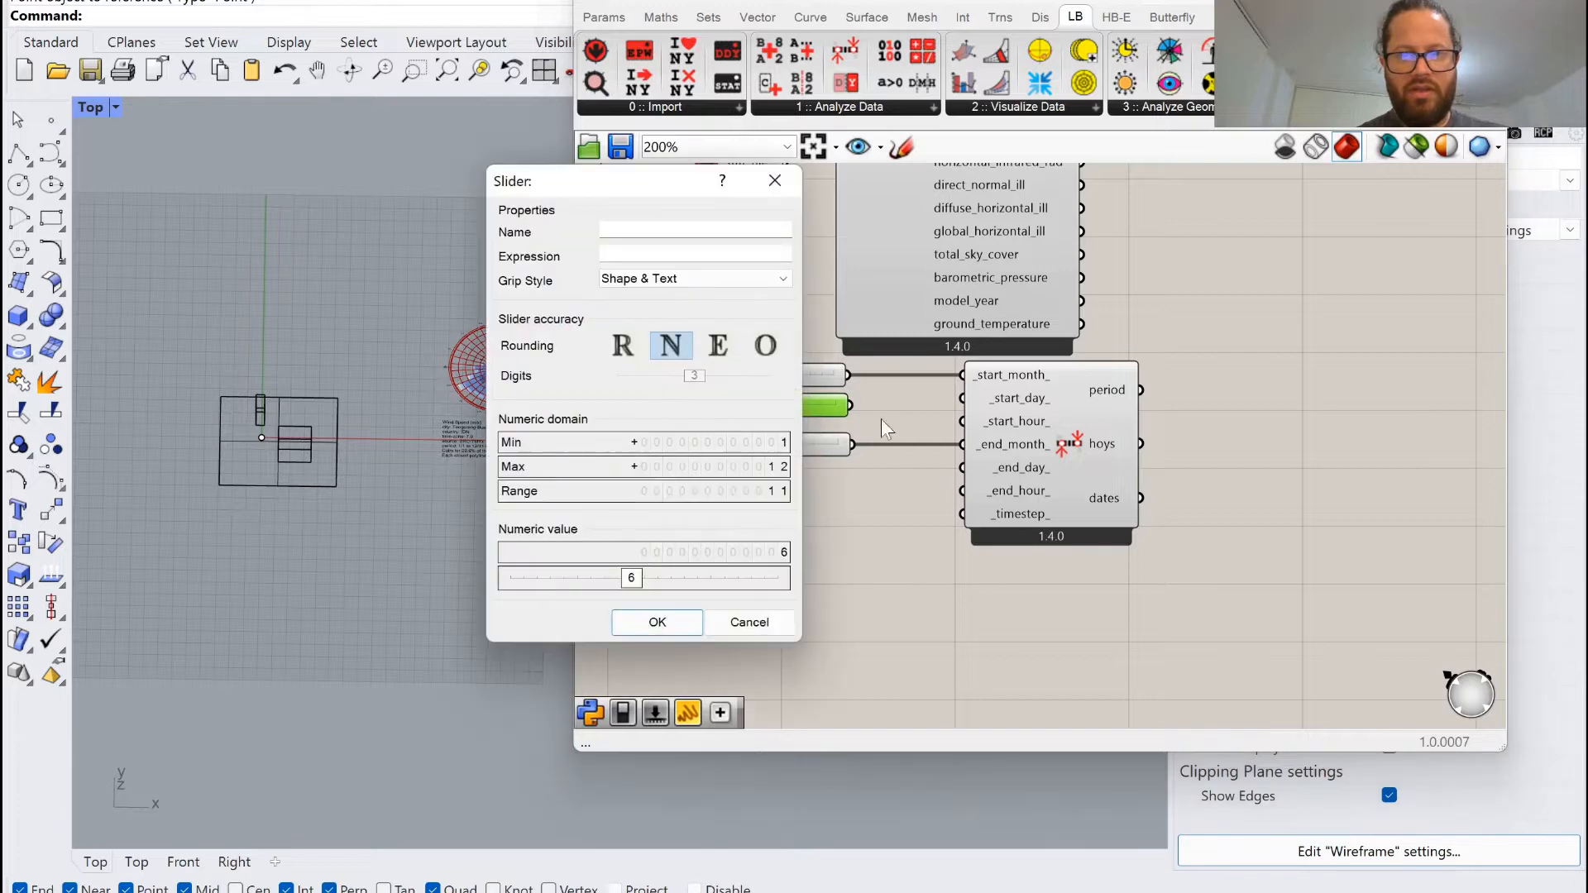
pyautogui.doubleClick(679, 471)
pyautogui.write('31')
pyautogui.click(634, 618)
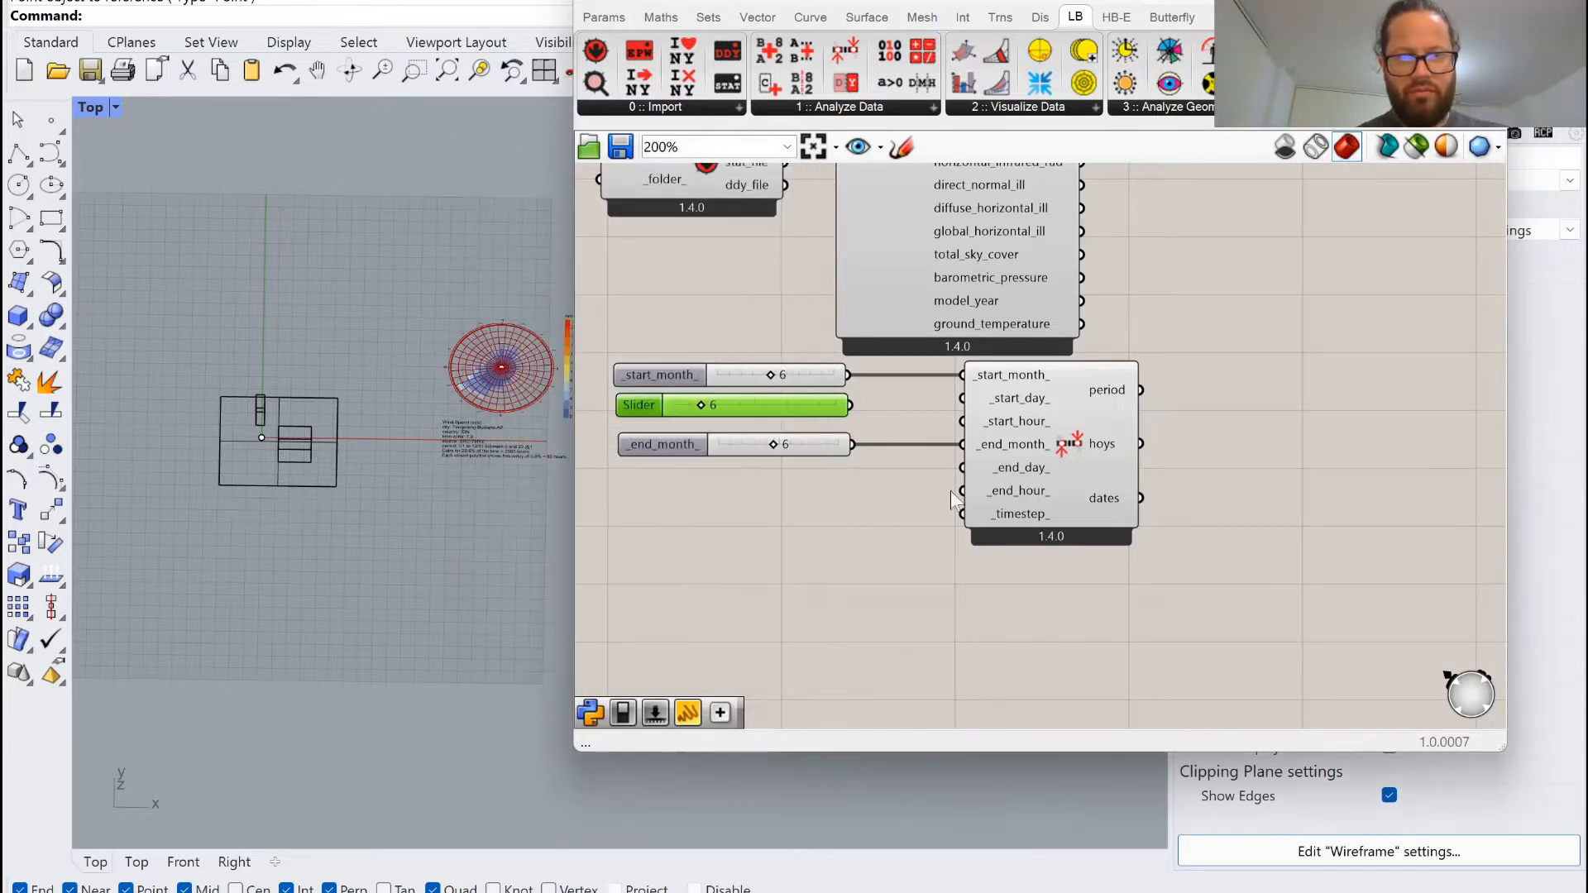
pyautogui.moveTo(700, 405); pyautogui.dragTo(776, 411)
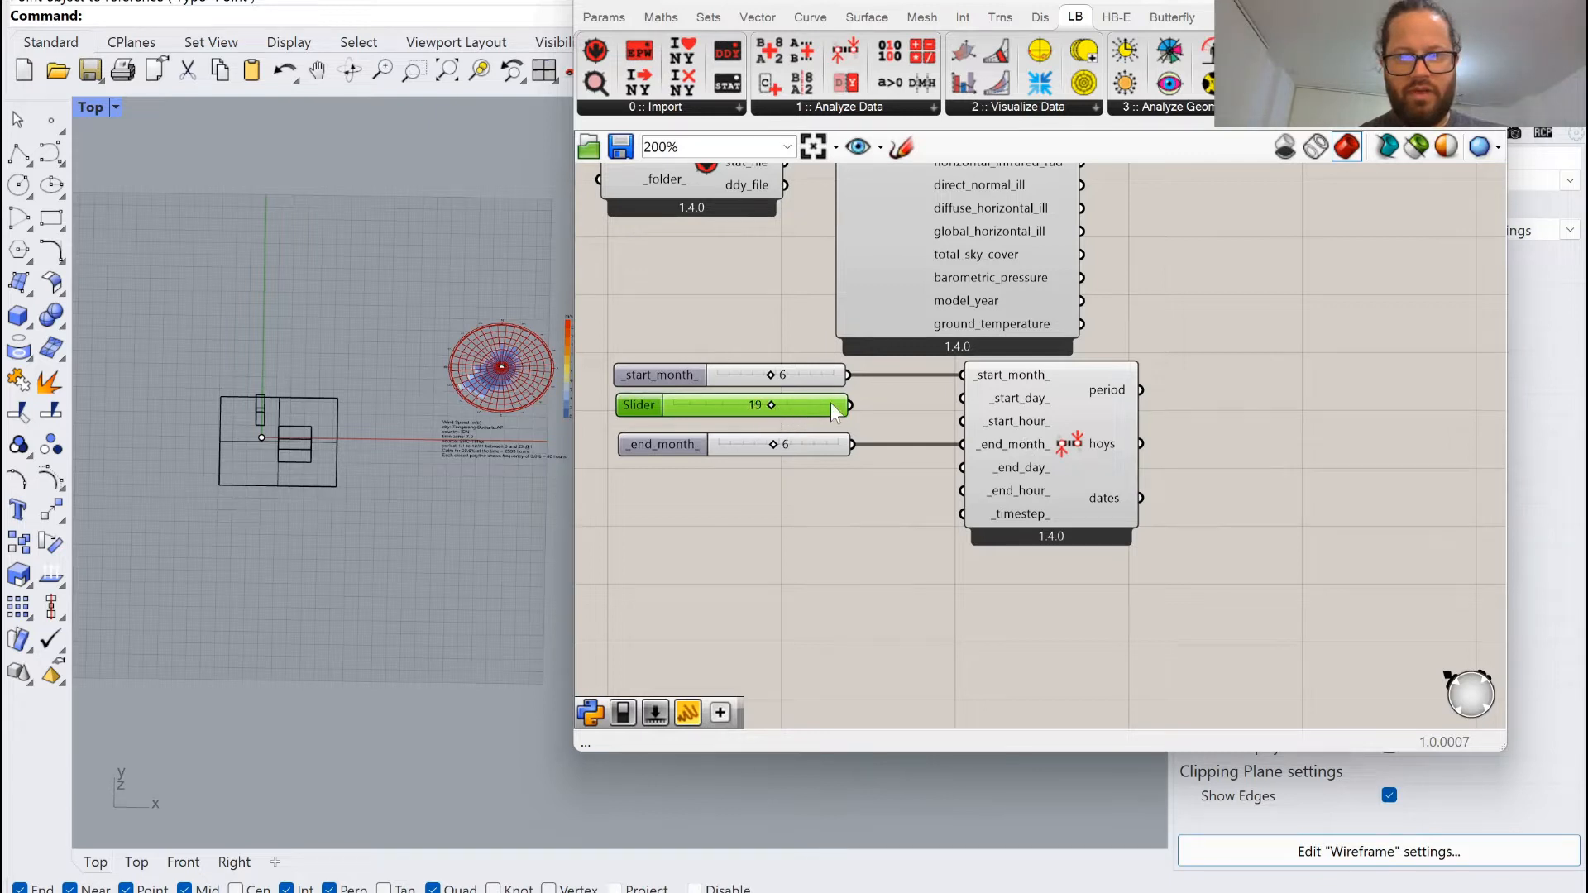
pyautogui.moveTo(928, 405); pyautogui.dragTo(969, 402)
pyautogui.click(862, 524)
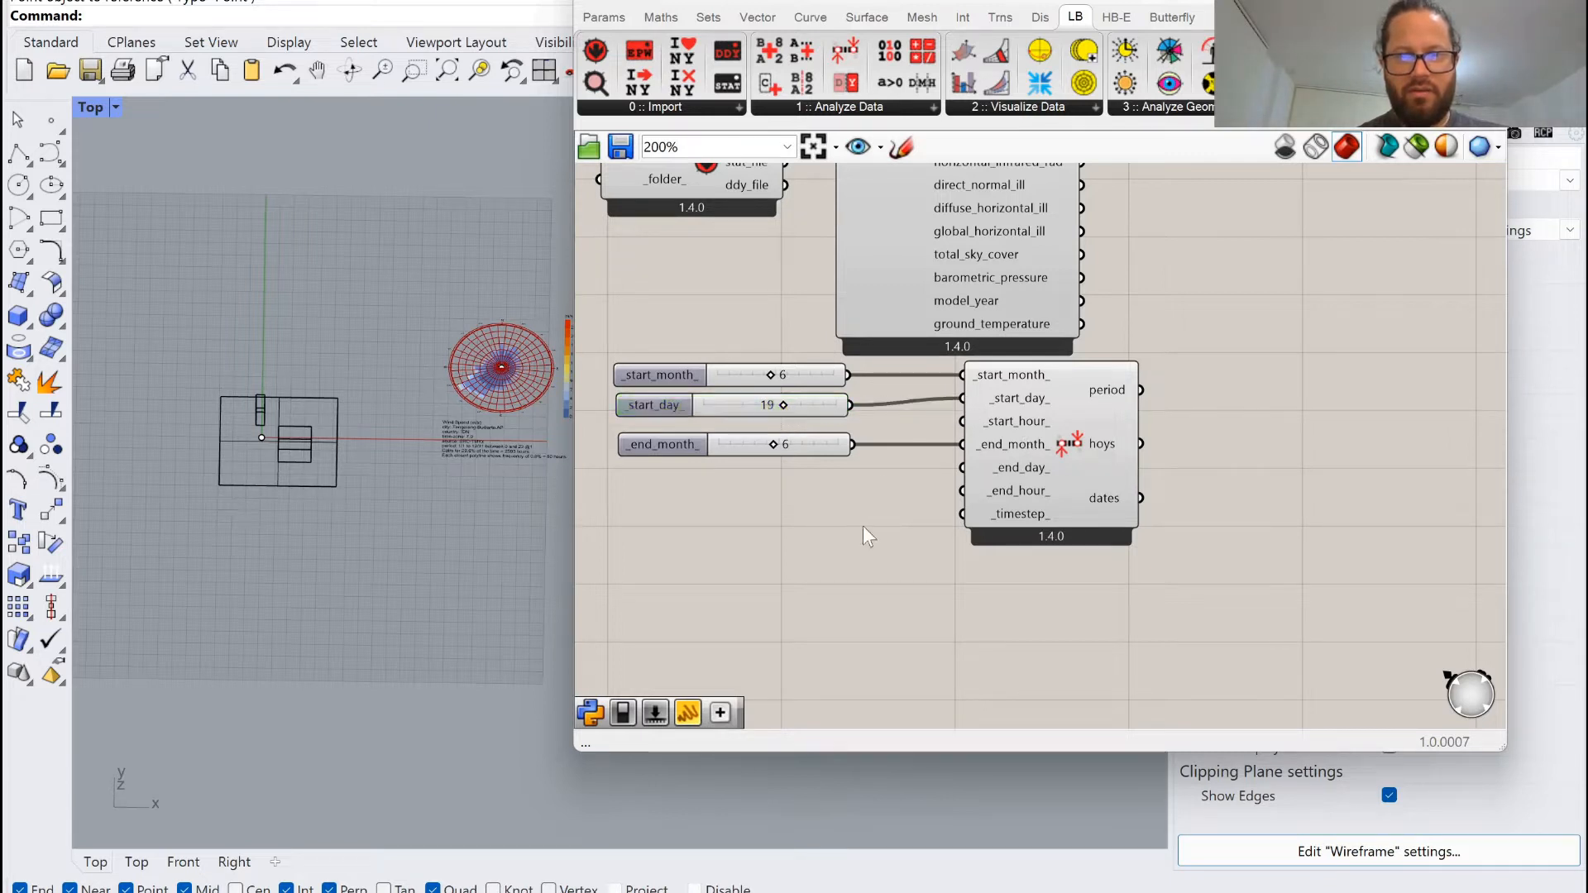
# Connect a copy of the day slider to _end_day_ and place another copy between the start-day and end-month sliders.
pyautogui.keyDown('alt'); pyautogui.moveTo(789, 410); pyautogui.dragTo(961, 468); pyautogui.keyUp('alt')
pyautogui.moveTo(658, 483); pyautogui.dragTo(679, 481)
pyautogui.click(816, 508)
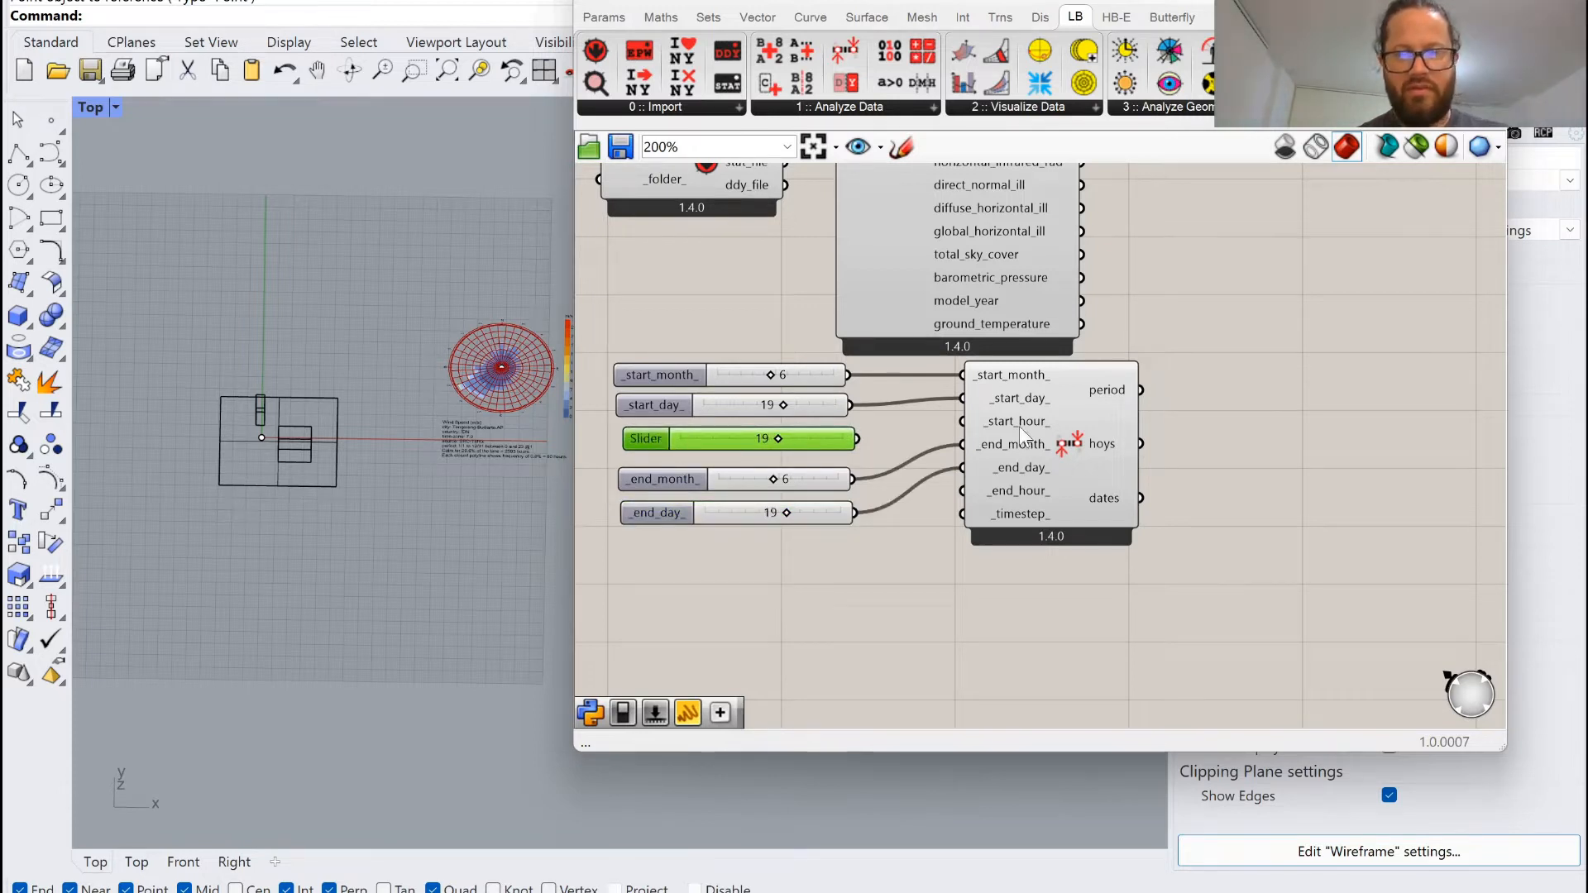
# Check the hour range that _start_hour_ accepts and set the unconnected slider's maximum to 23.
pyautogui.moveTo(1019, 425)
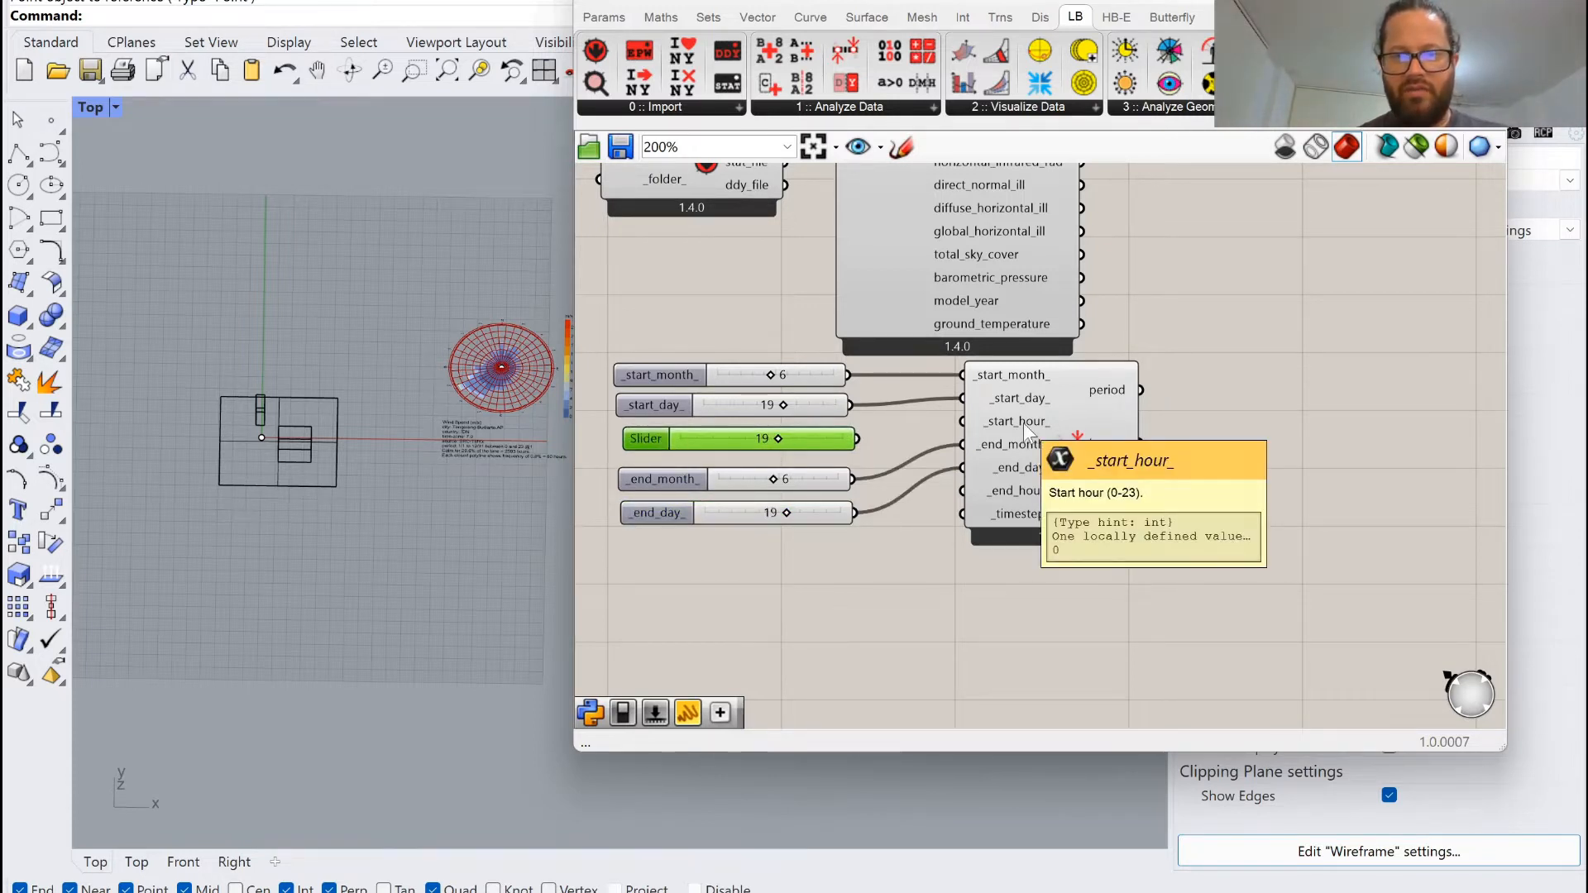
pyautogui.doubleClick(663, 447)
pyautogui.doubleClick(698, 497)
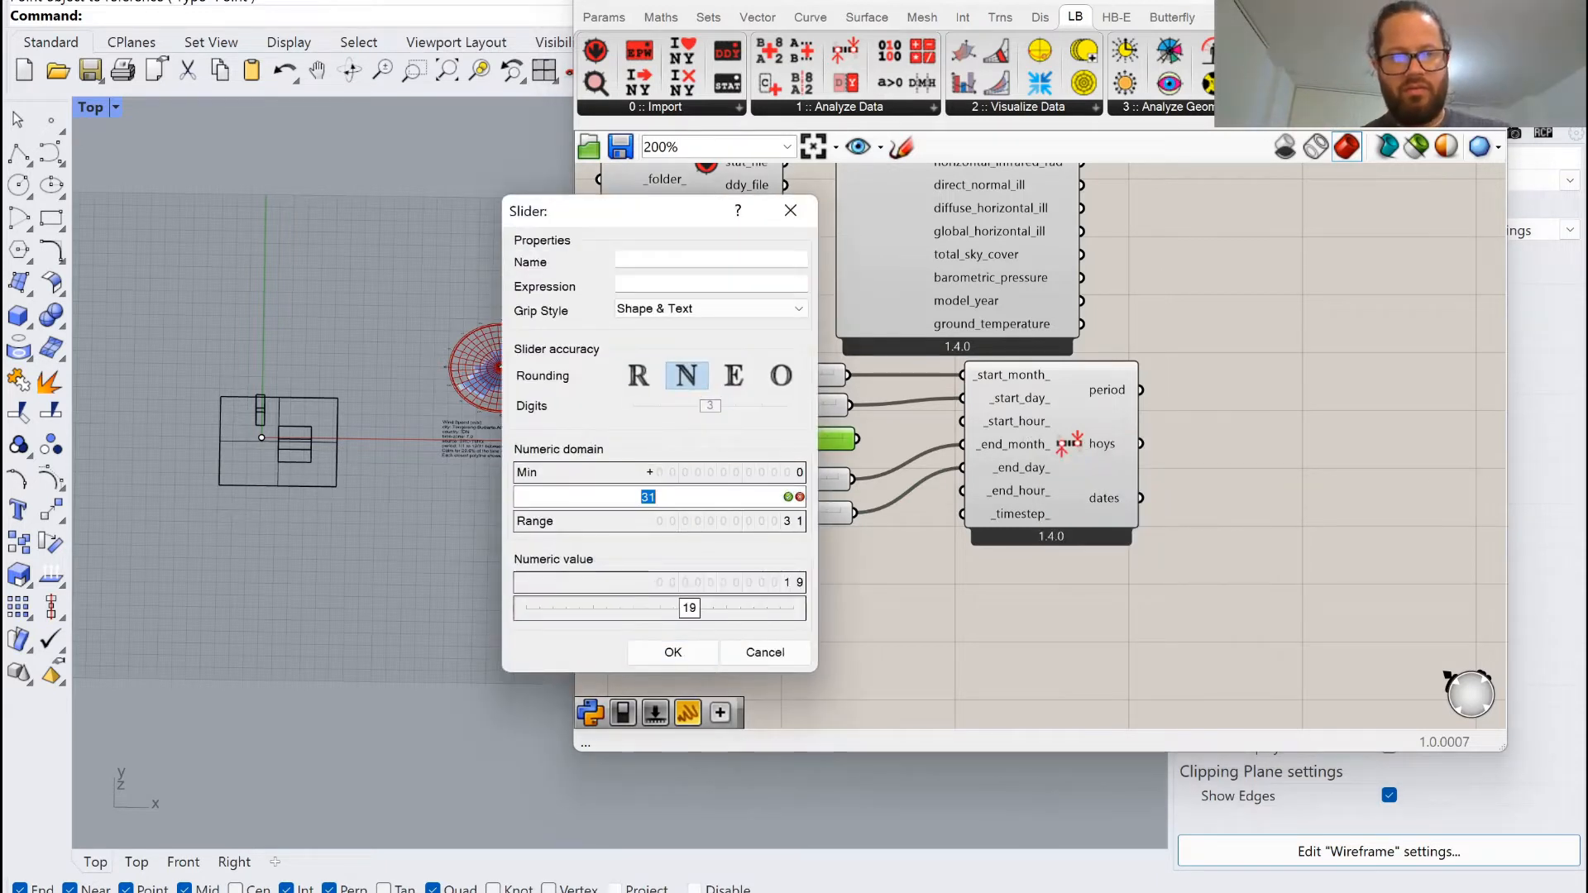
pyautogui.write('23')
pyautogui.click(697, 655)
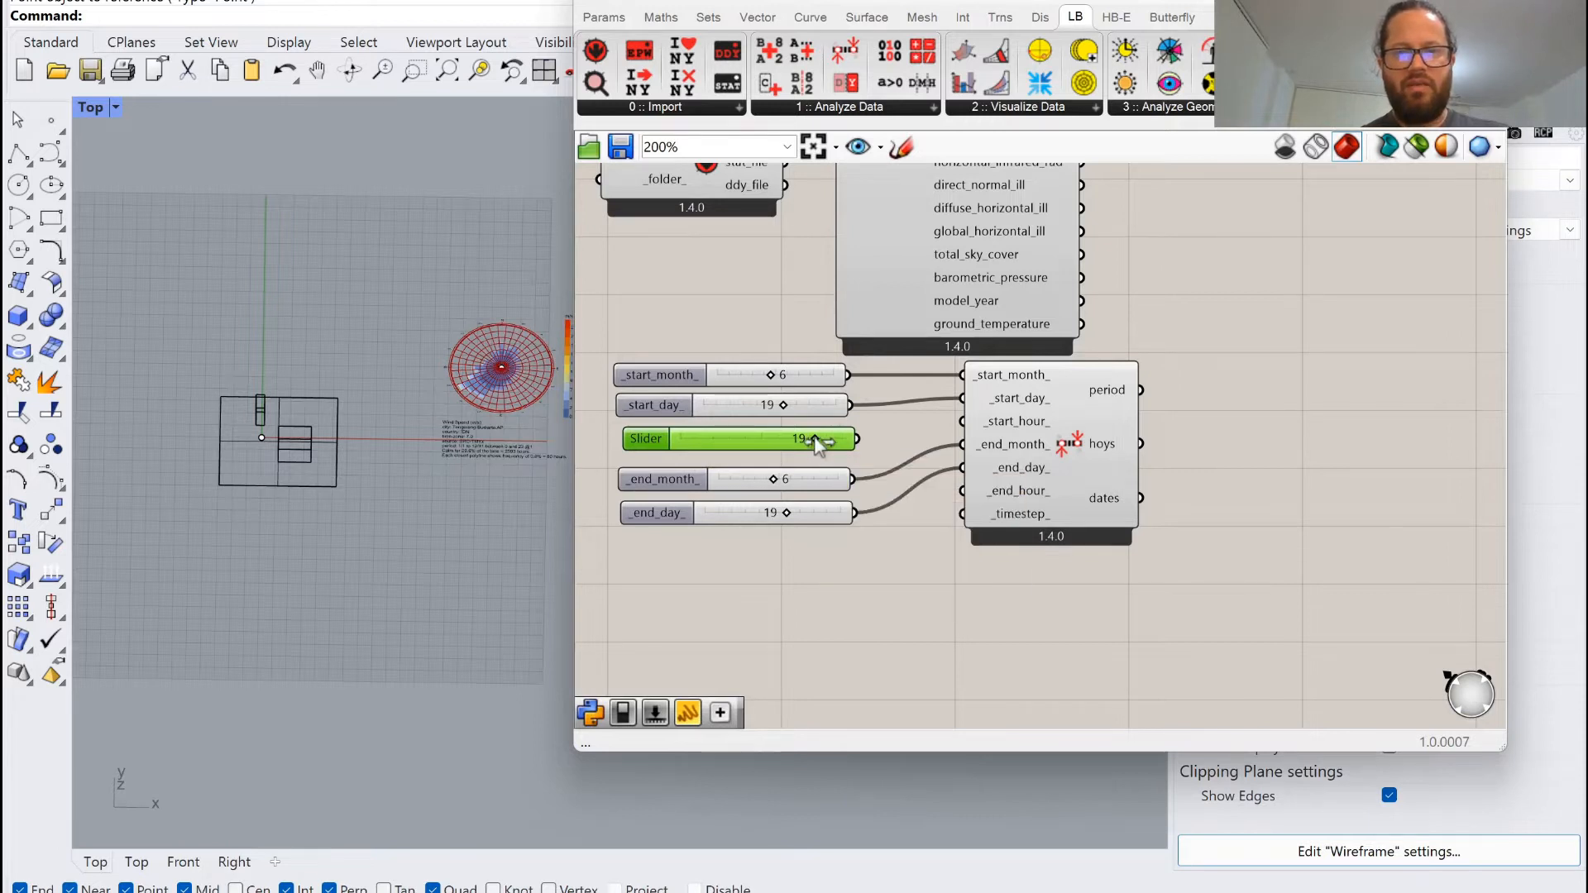
# Connect the hour slider to _start_hour_ with value 6, and connect a copy set to 18 to _end_hour_.
pyautogui.moveTo(814, 438); pyautogui.dragTo(603, 442)
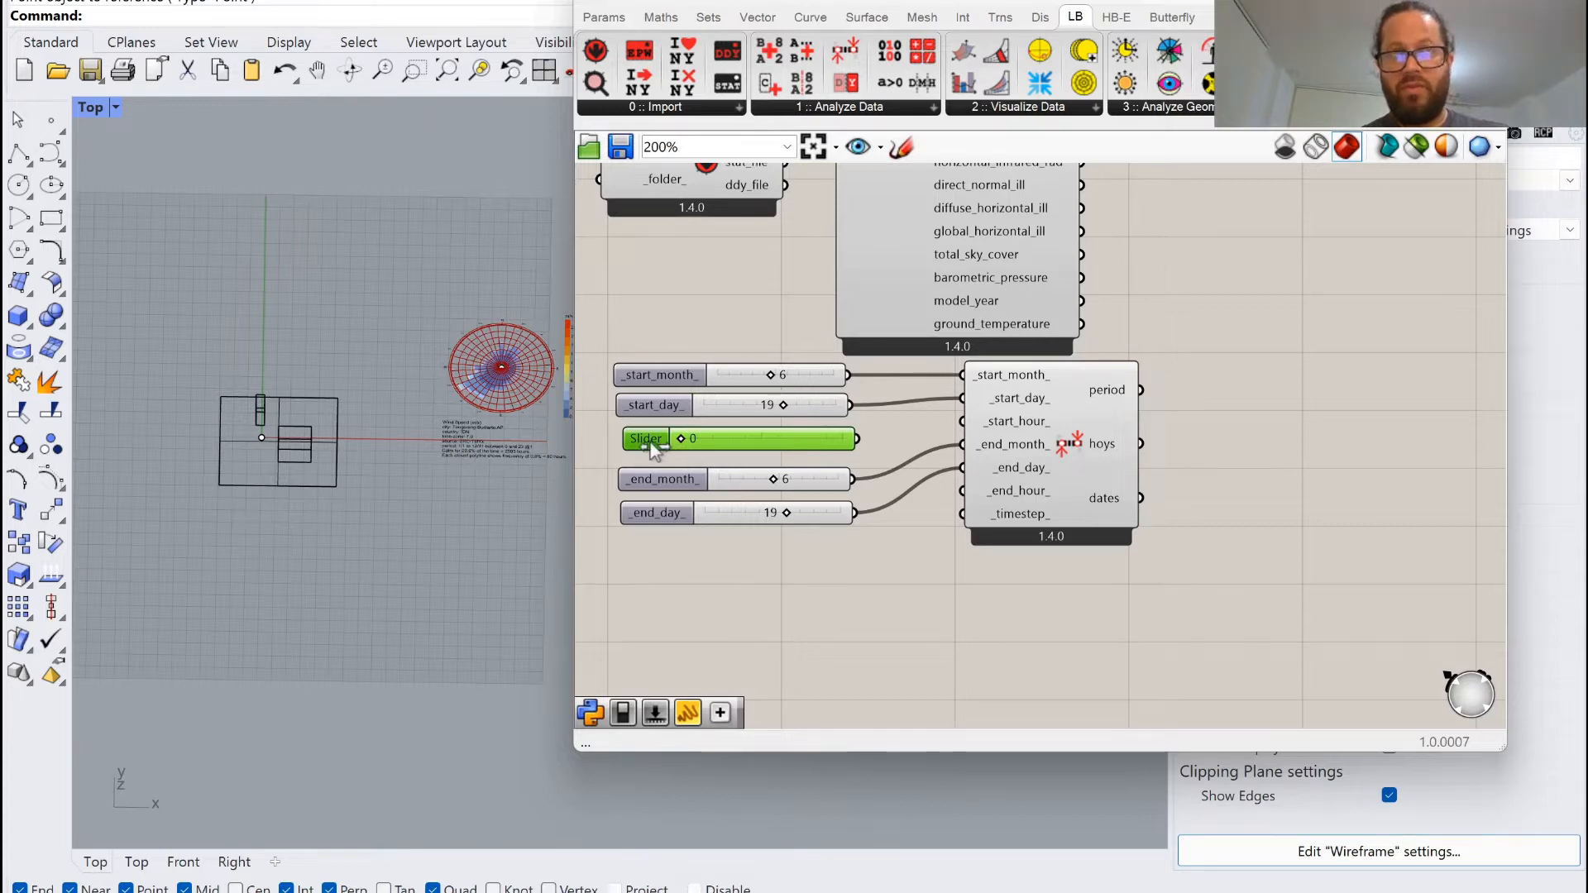
pyautogui.moveTo(679, 440); pyautogui.dragTo(885, 455)
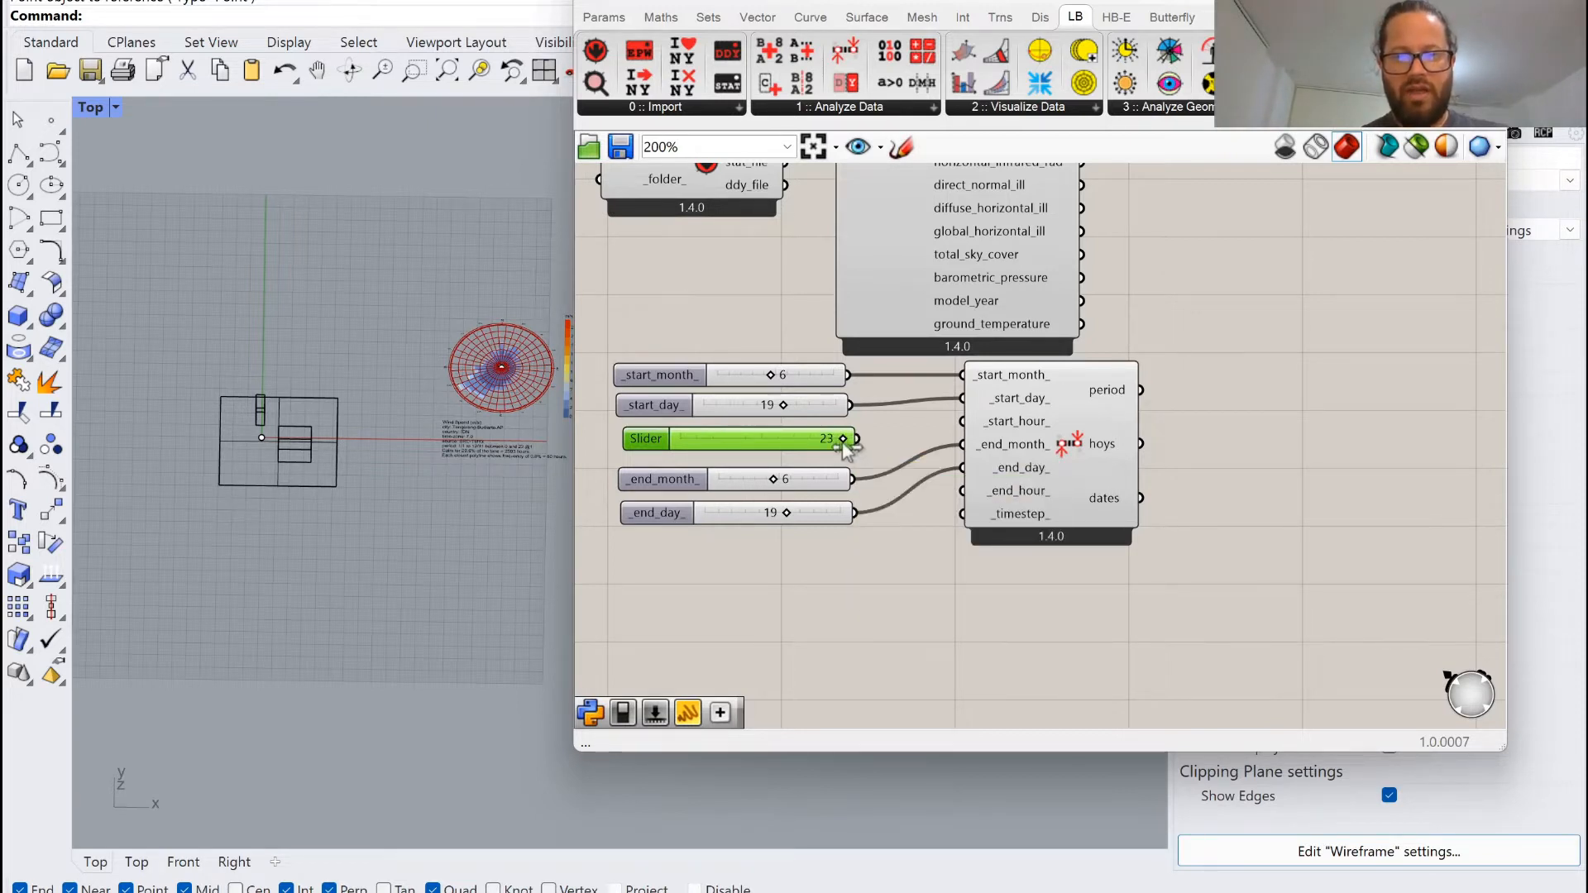
pyautogui.moveTo(843, 440); pyautogui.dragTo(965, 421)
pyautogui.click(870, 599)
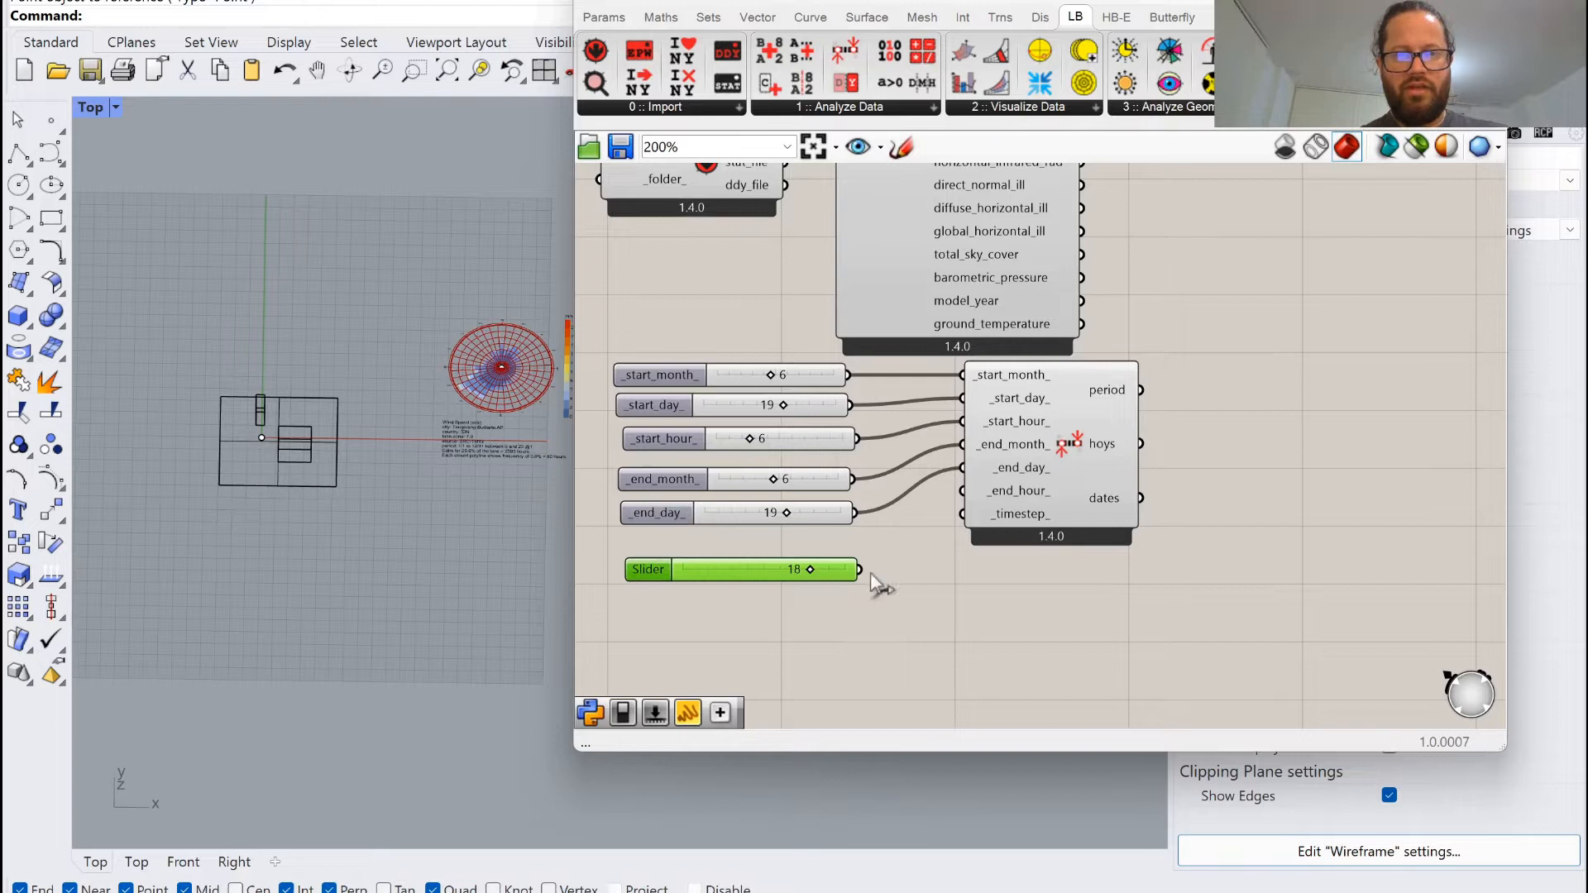
pyautogui.moveTo(860, 570); pyautogui.dragTo(953, 502)
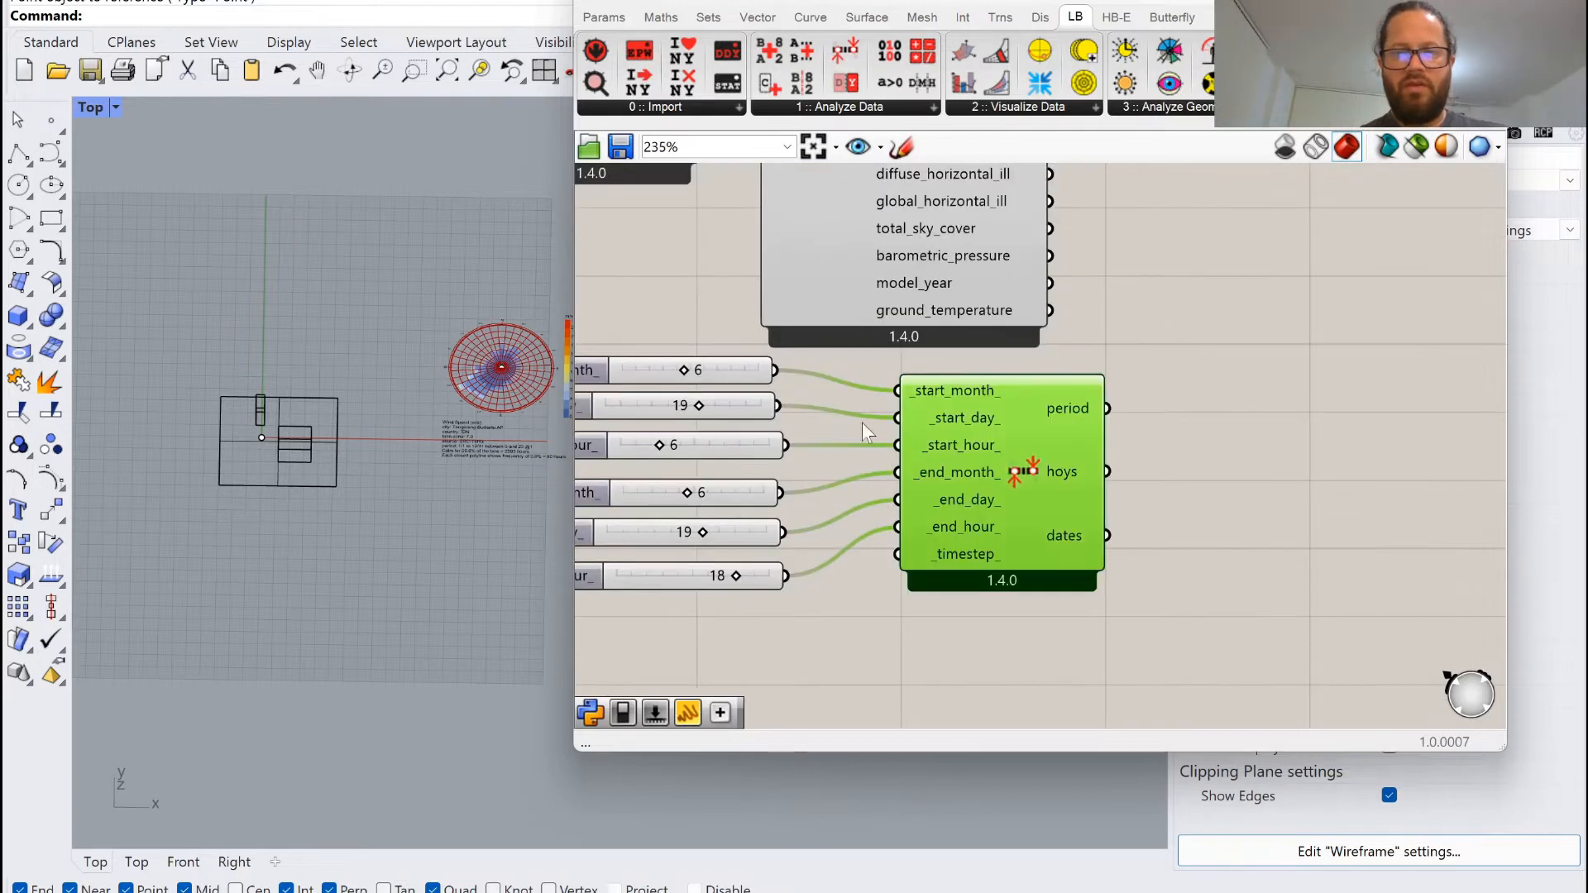
# Place an LB Apply Analysis Period component to the right of the Analysis Period component.
pyautogui.scroll(-2, 985, 409)
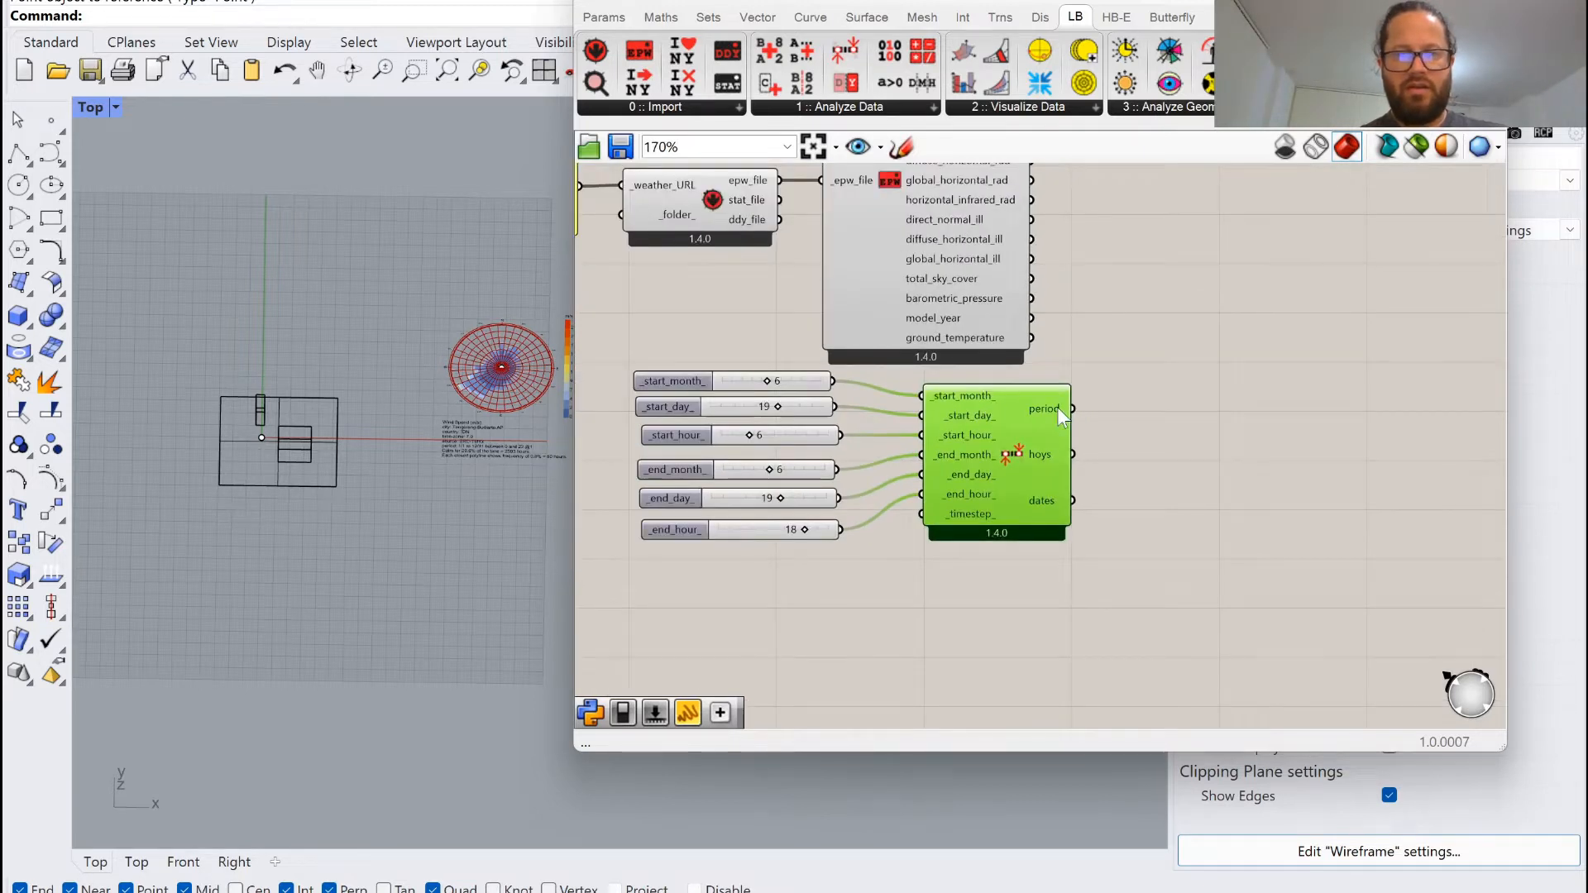
pyautogui.moveTo(1041, 457)
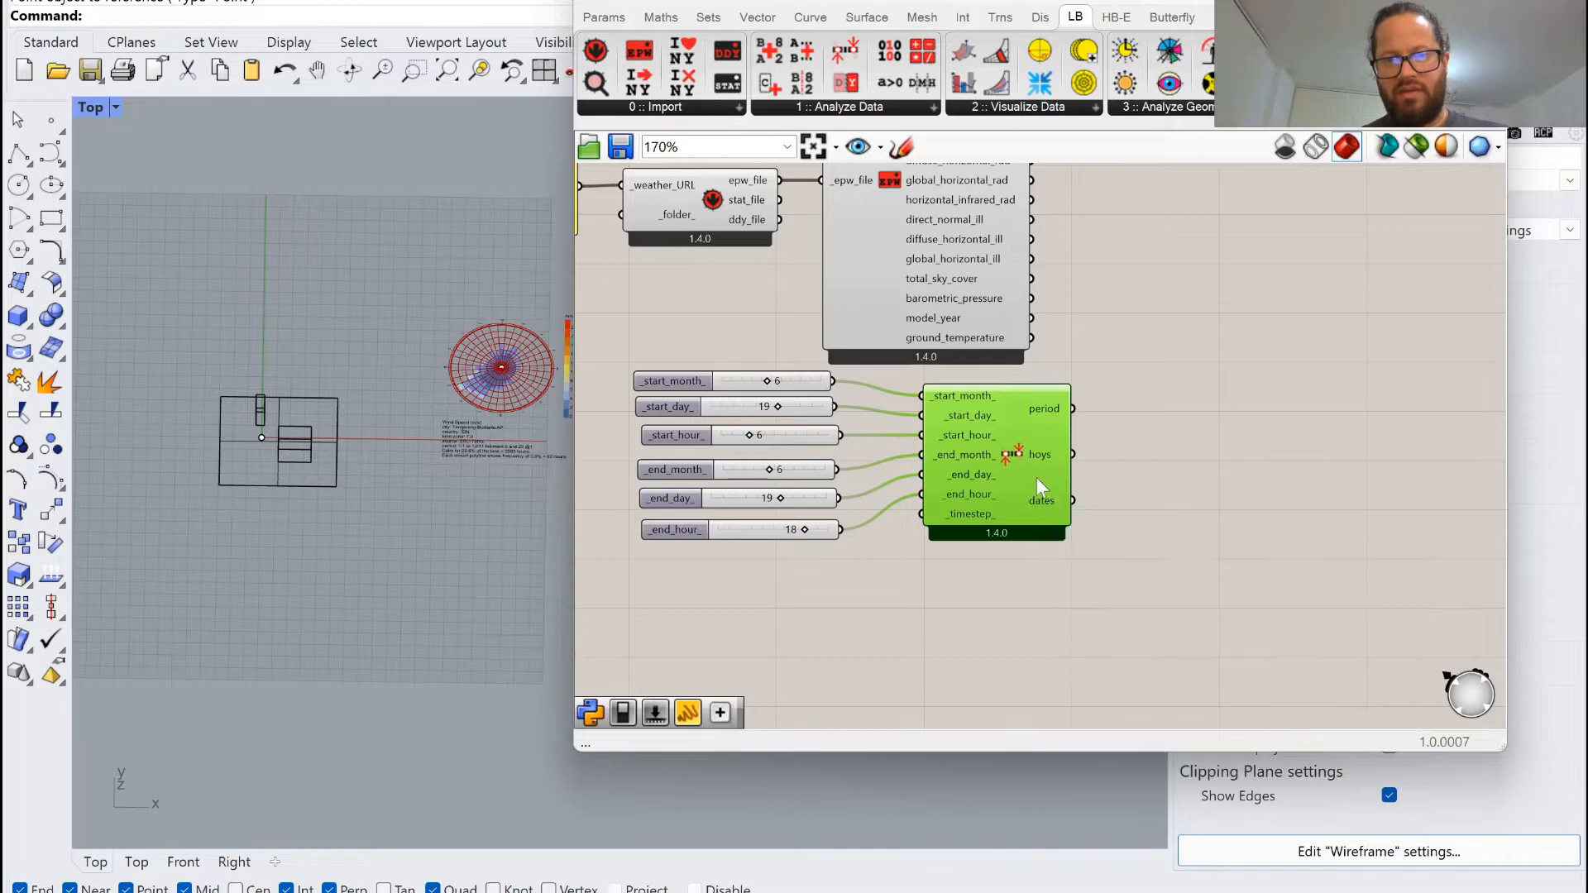
pyautogui.scroll(-3, 931, 515)
pyautogui.scroll(3, 1229, 334)
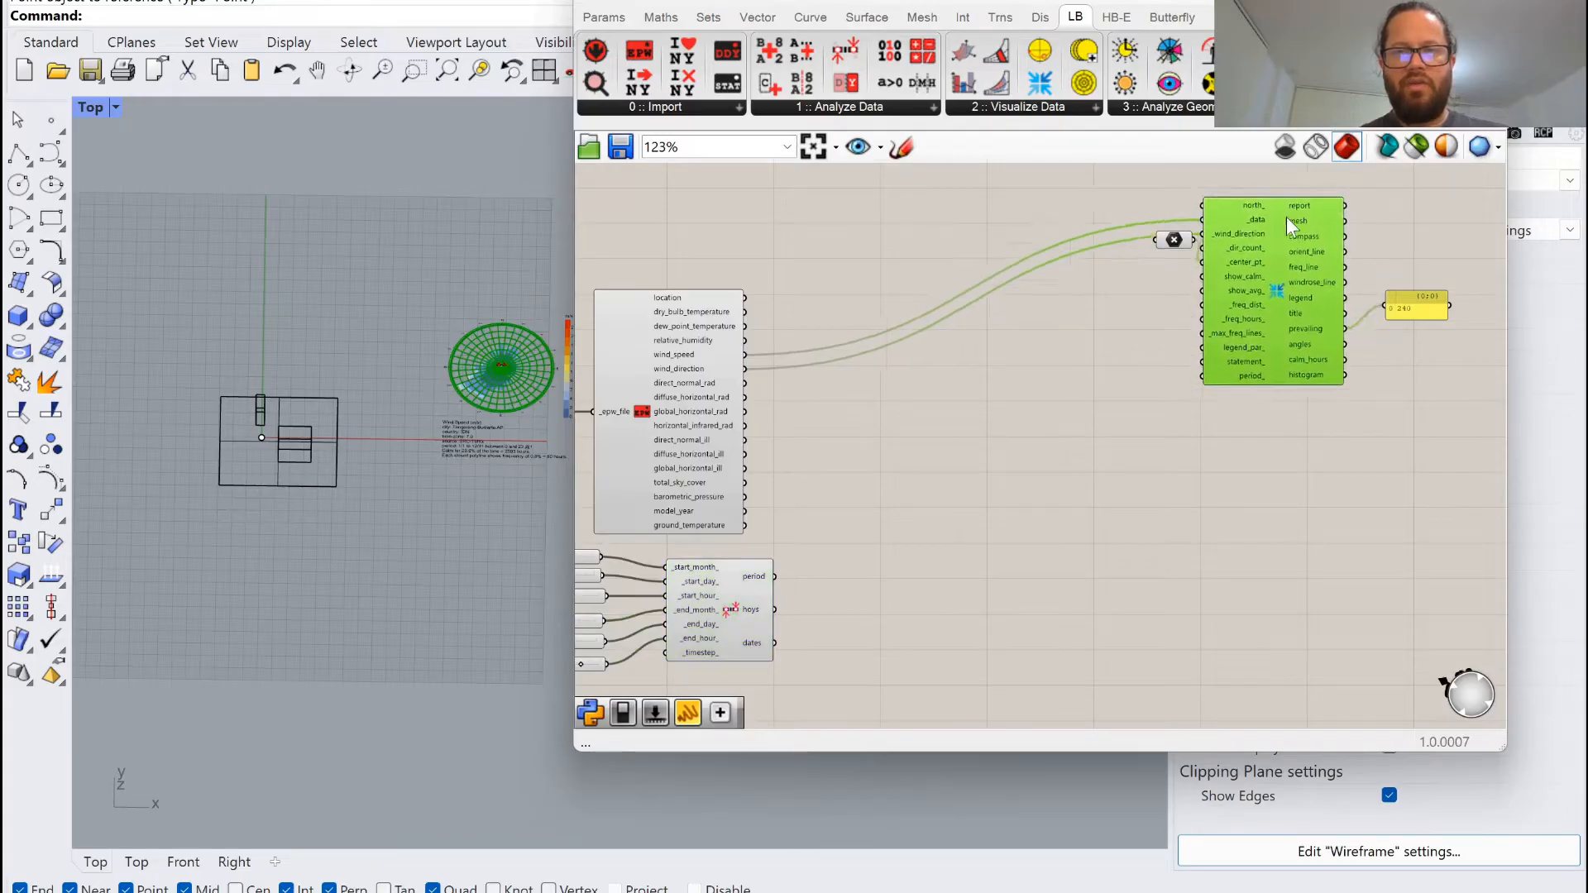
pyautogui.click(1166, 237)
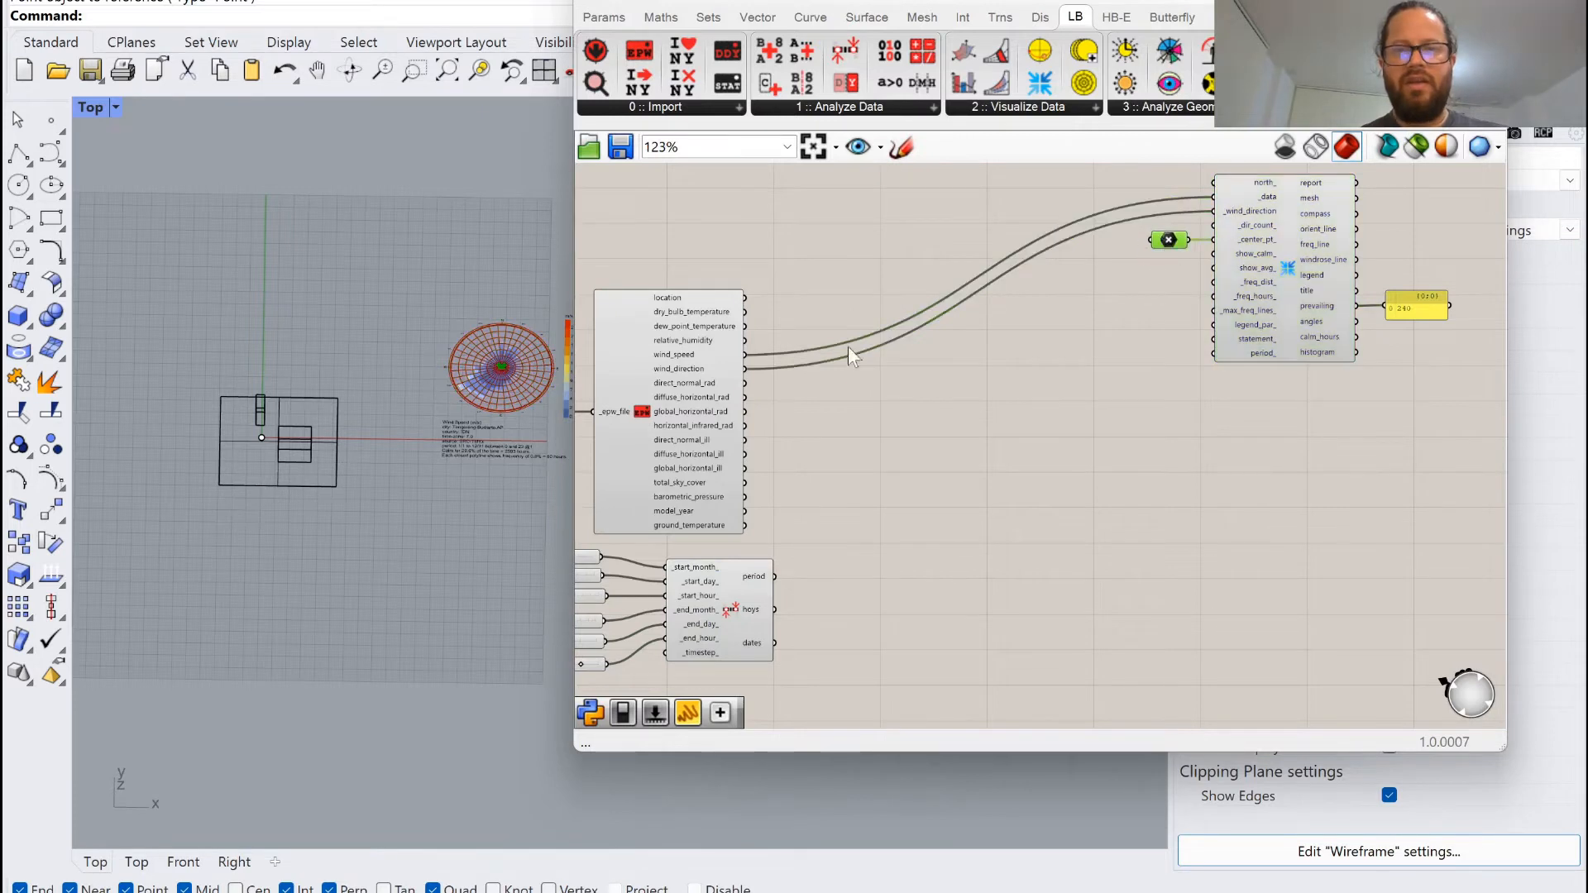
pyautogui.click(852, 108)
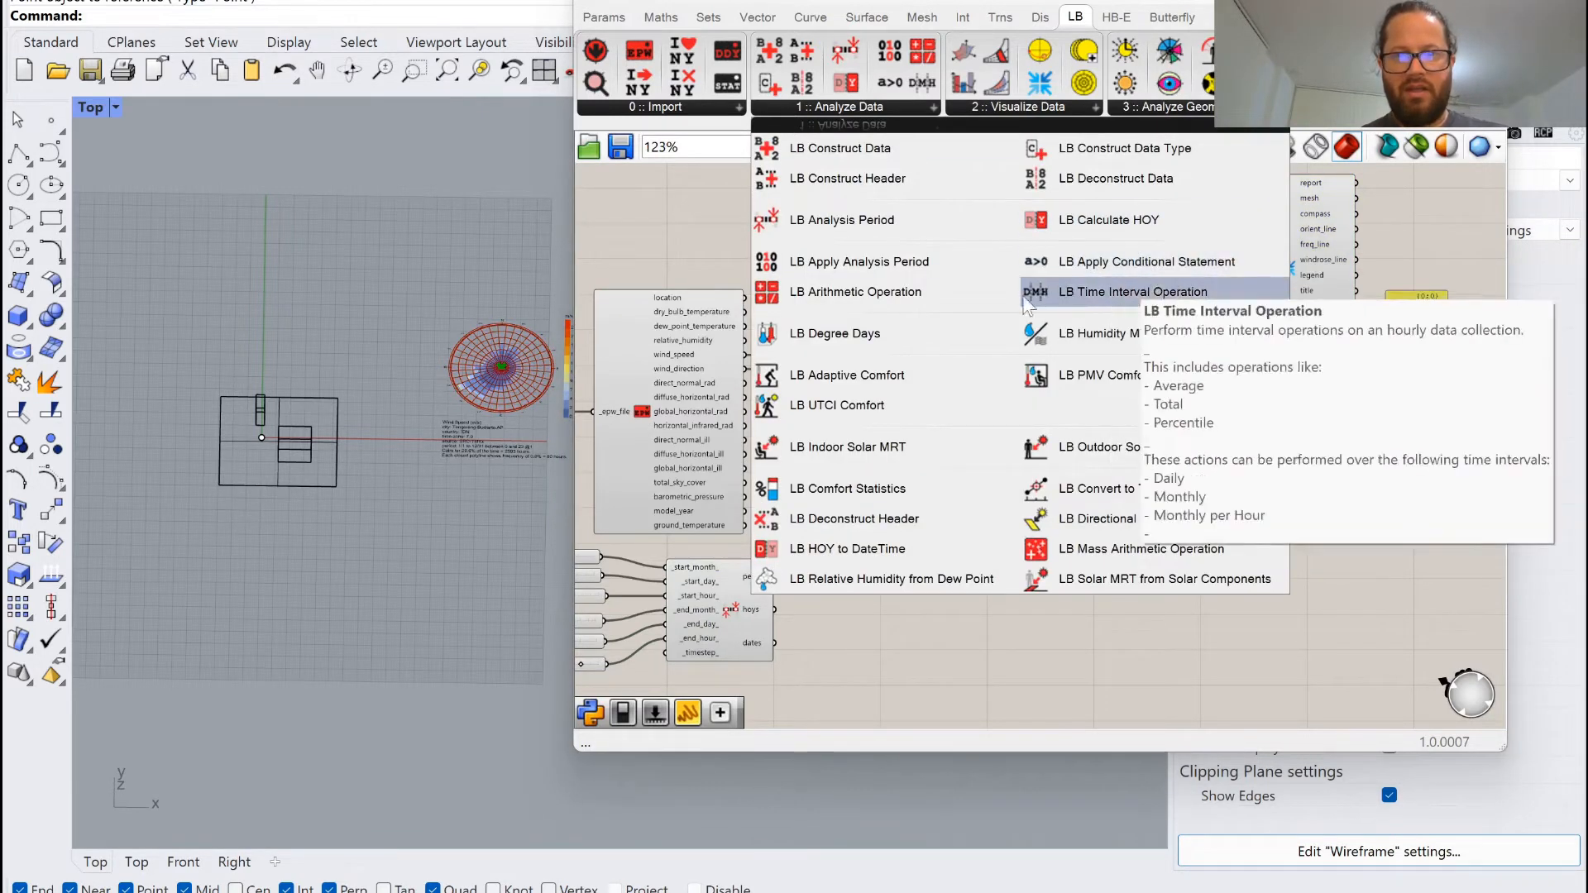
pyautogui.click(831, 265)
pyautogui.click(945, 569)
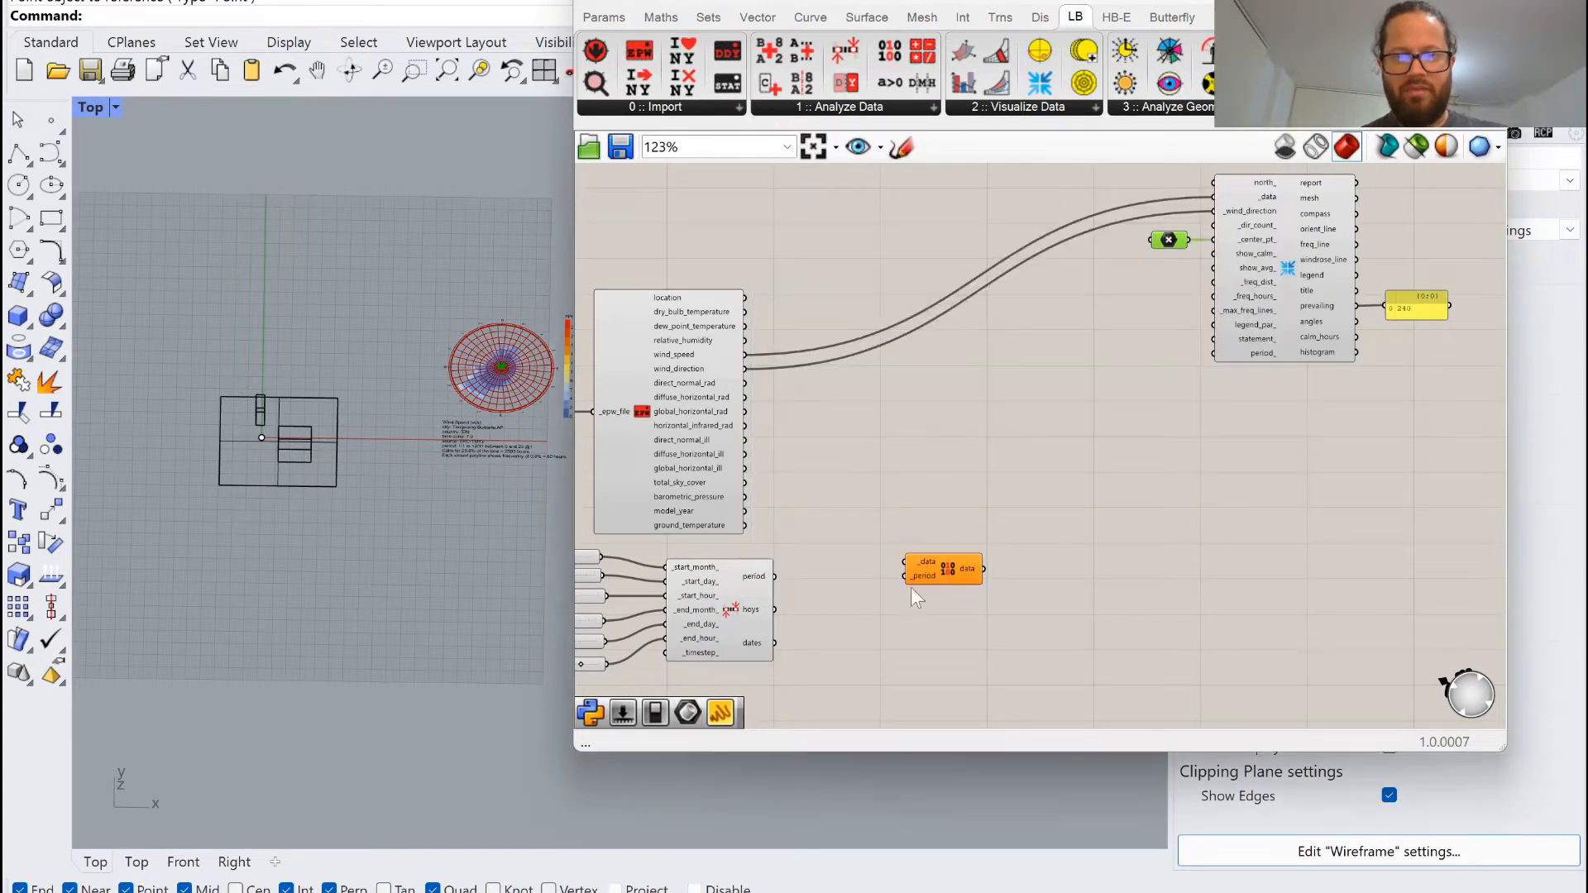
# Feed the analysis period into Apply Analysis Period and route wind_speed through it to the Wind Rose's _data input.
pyautogui.scroll(4, 913, 582)
pyautogui.scroll(-3, 945, 552)
pyautogui.moveTo(947, 549); pyautogui.dragTo(1006, 488)
pyautogui.moveTo(764, 562); pyautogui.dragTo(985, 502)
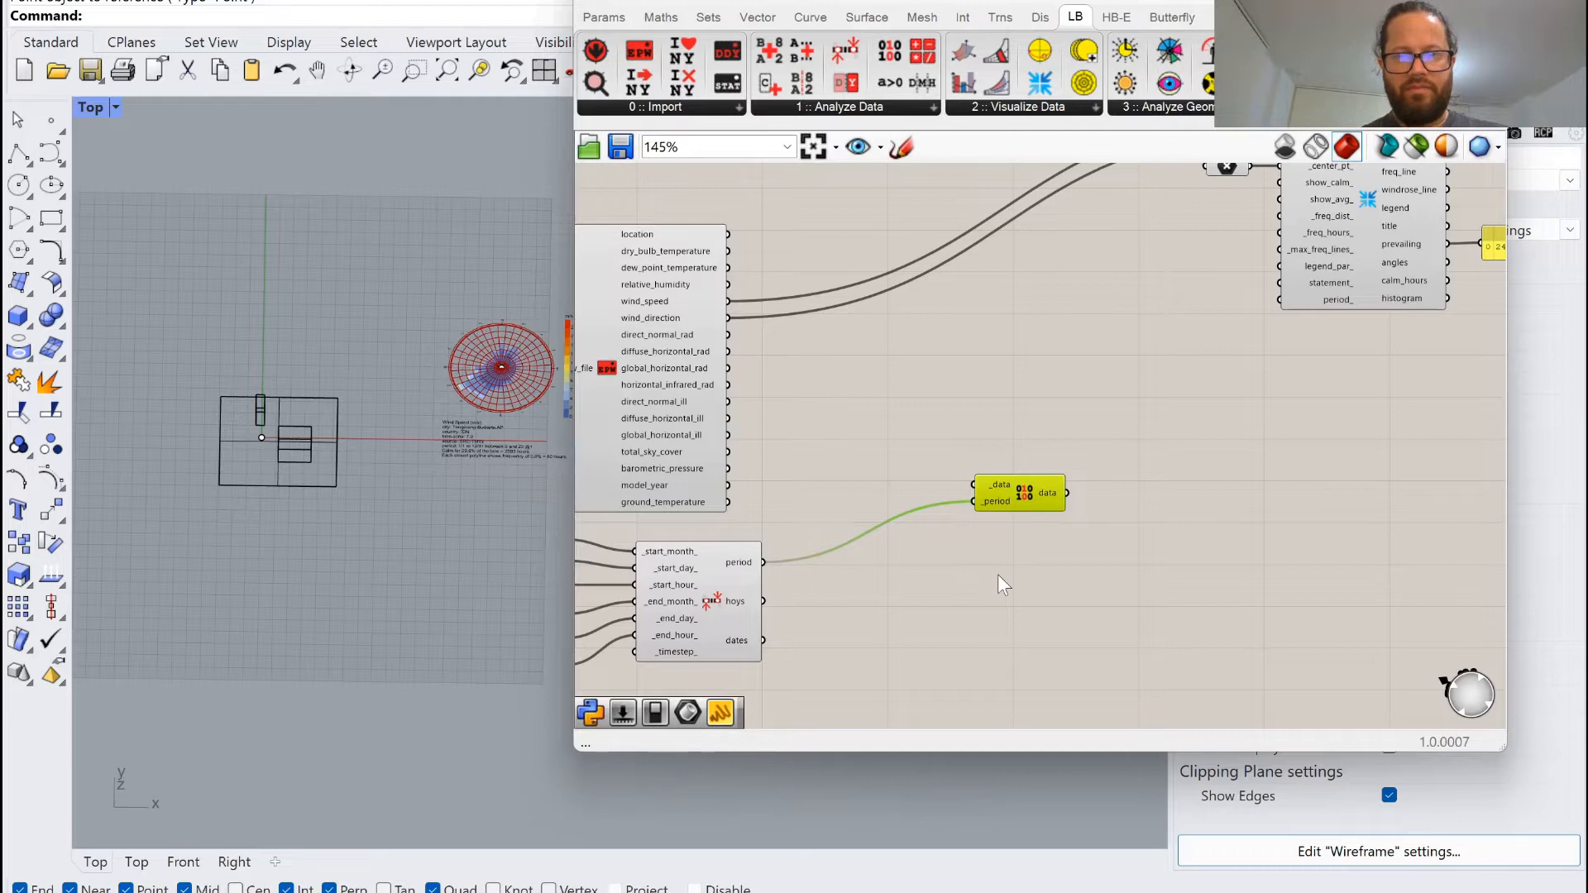
pyautogui.moveTo(728, 301); pyautogui.dragTo(1168, 195)
pyautogui.scroll(-1, 1093, 453)
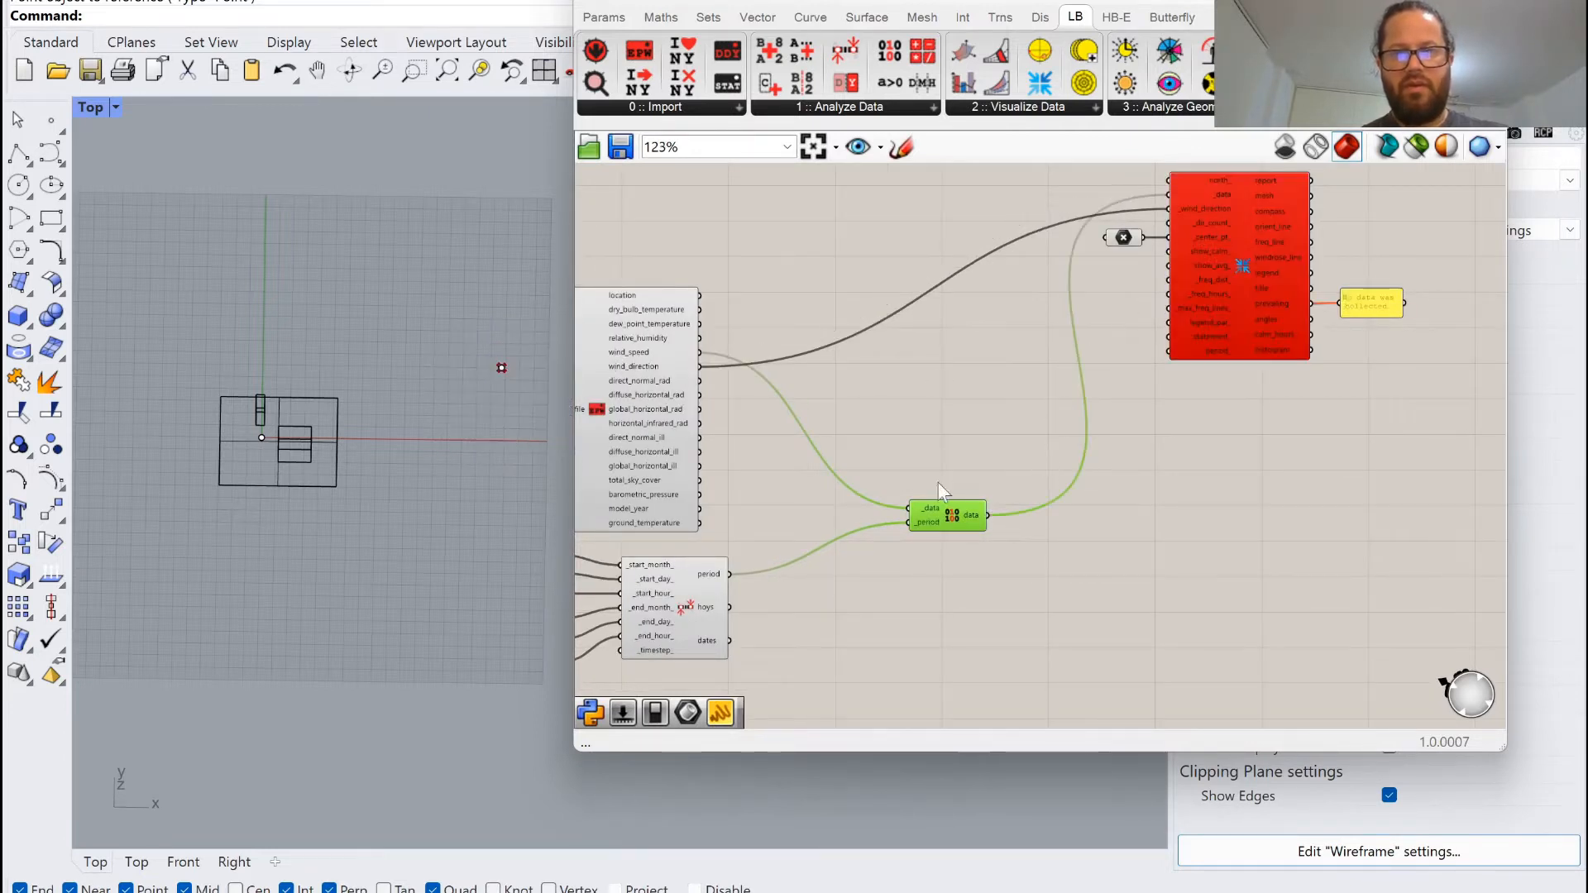
# Duplicate the Apply Analysis Period component and route wind_direction through the copy to the Wind Rose's _wind_direction input.
pyautogui.moveTo(950, 514); pyautogui.dragTo(951, 461)
pyautogui.hotkey('ctrl', 'c')
pyautogui.hotkey('ctrl', 'v')
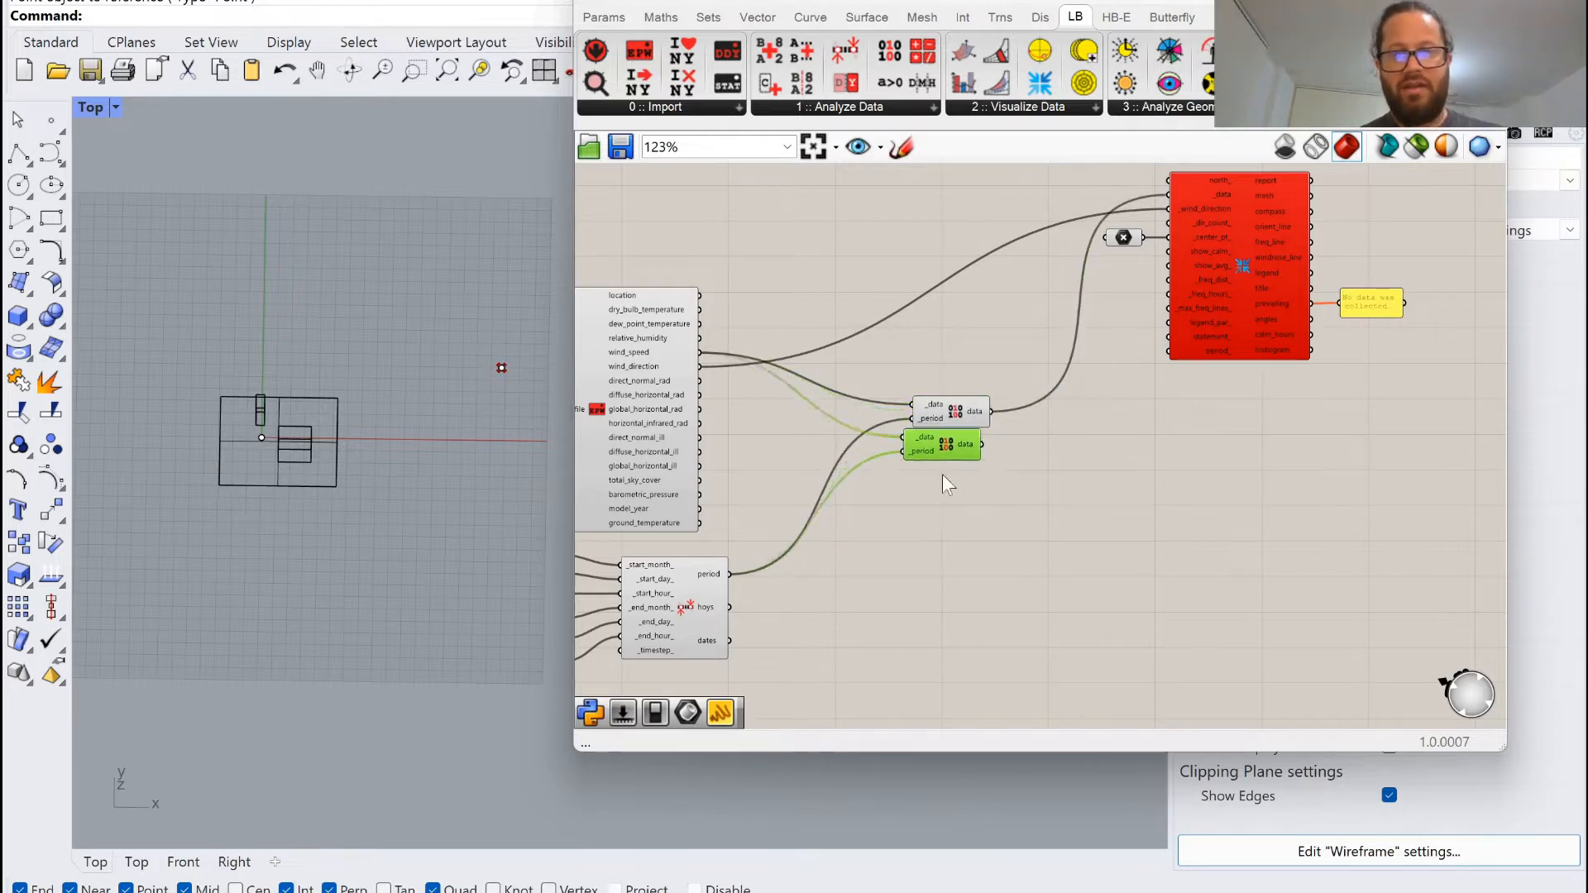
pyautogui.moveTo(701, 367); pyautogui.dragTo(907, 439)
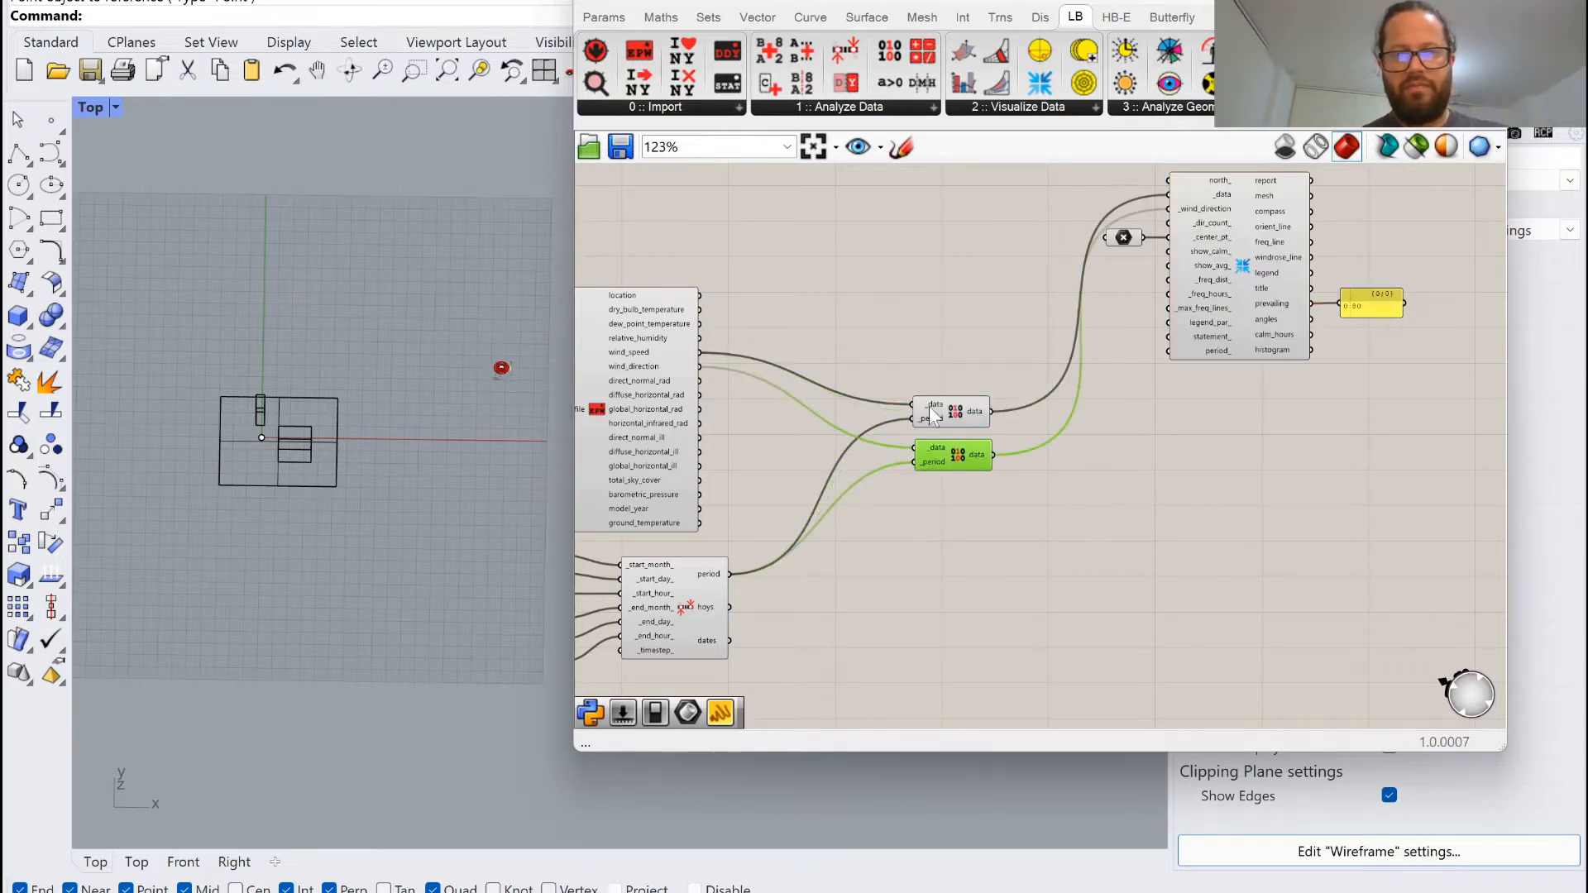
# Move both Apply Analysis Period components together slightly closer to Import EPW.
pyautogui.keyDown('shift'); pyautogui.click(952, 412); pyautogui.keyUp('shift')
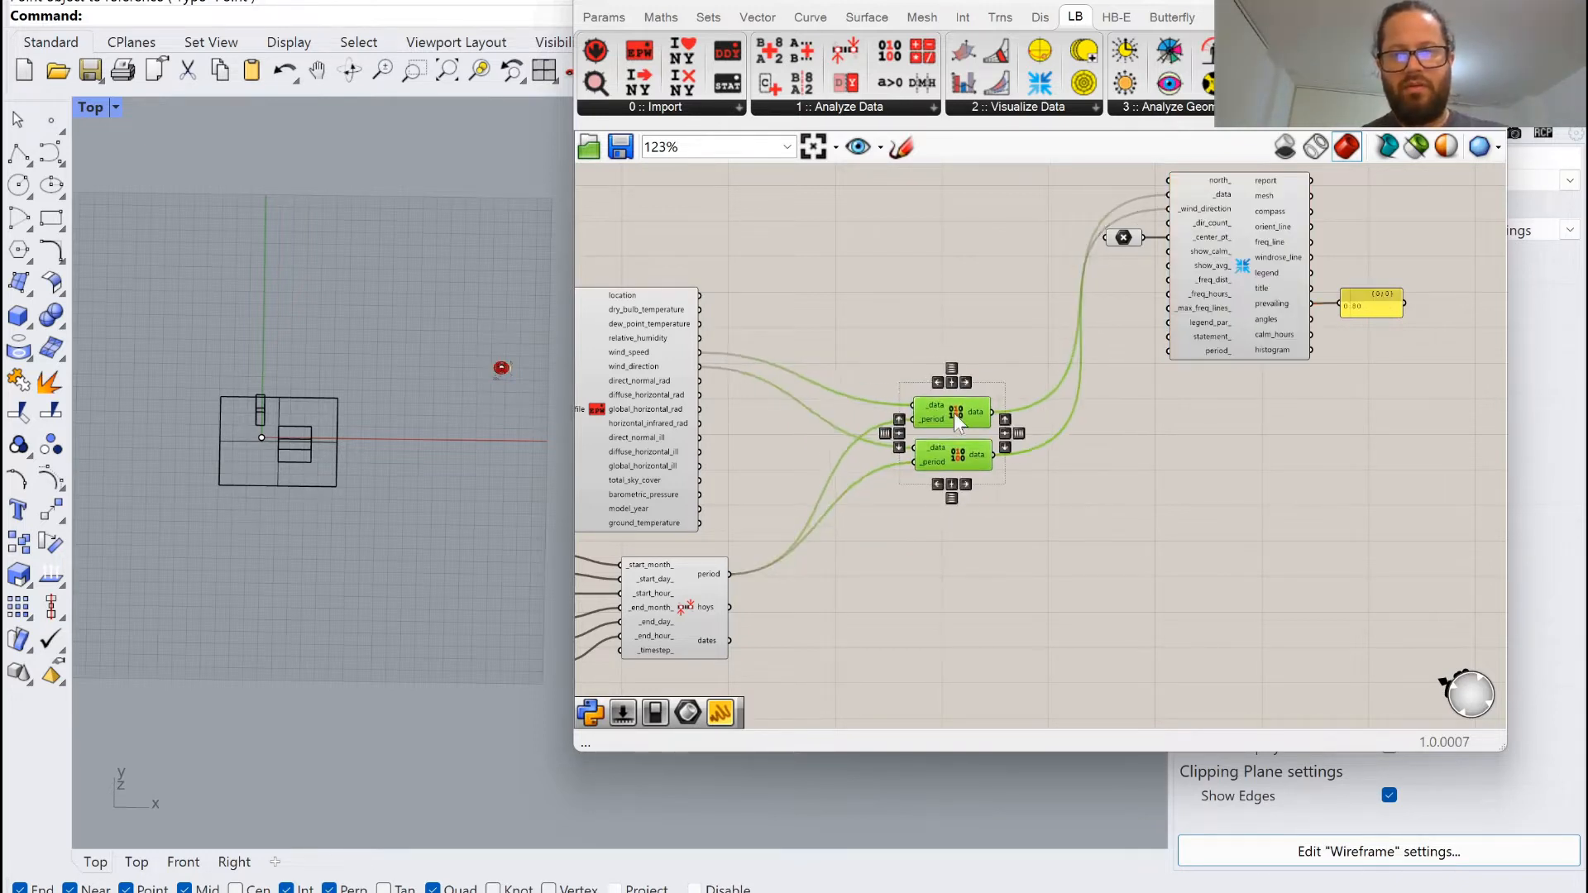
pyautogui.moveTo(954, 413)
pyautogui.mouseDown()
pyautogui.moveTo(898, 413)
pyautogui.moveTo(924, 417)
pyautogui.mouseUp()
pyautogui.click(1019, 499)
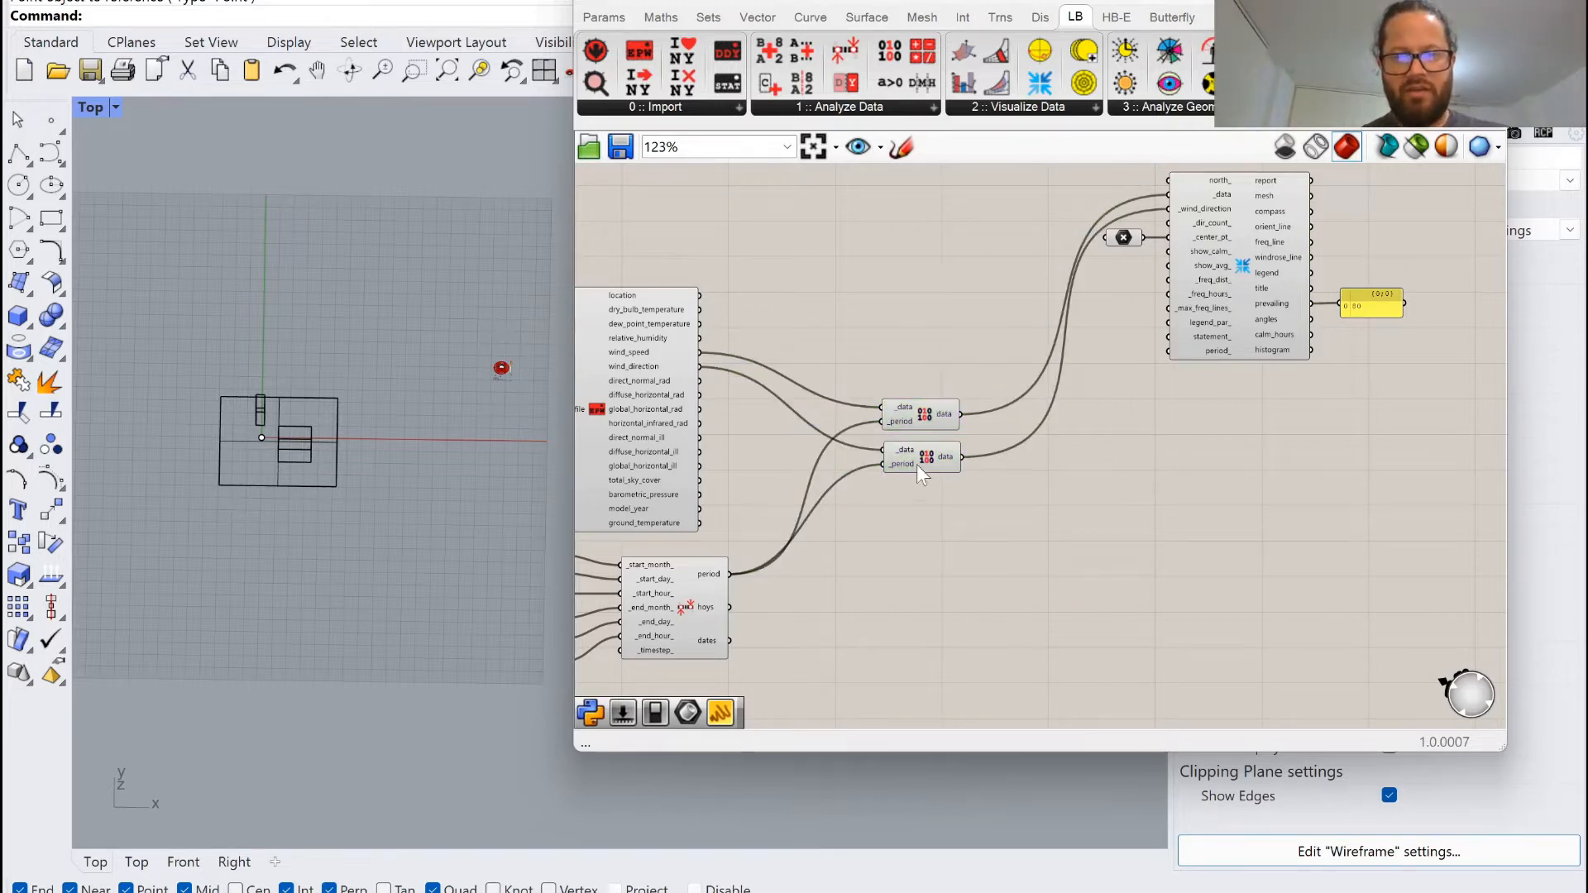
# Delete the second Apply Analysis Period component and add wind_direction alongside wind_speed to the remaining one's _data input.
pyautogui.click(917, 464)
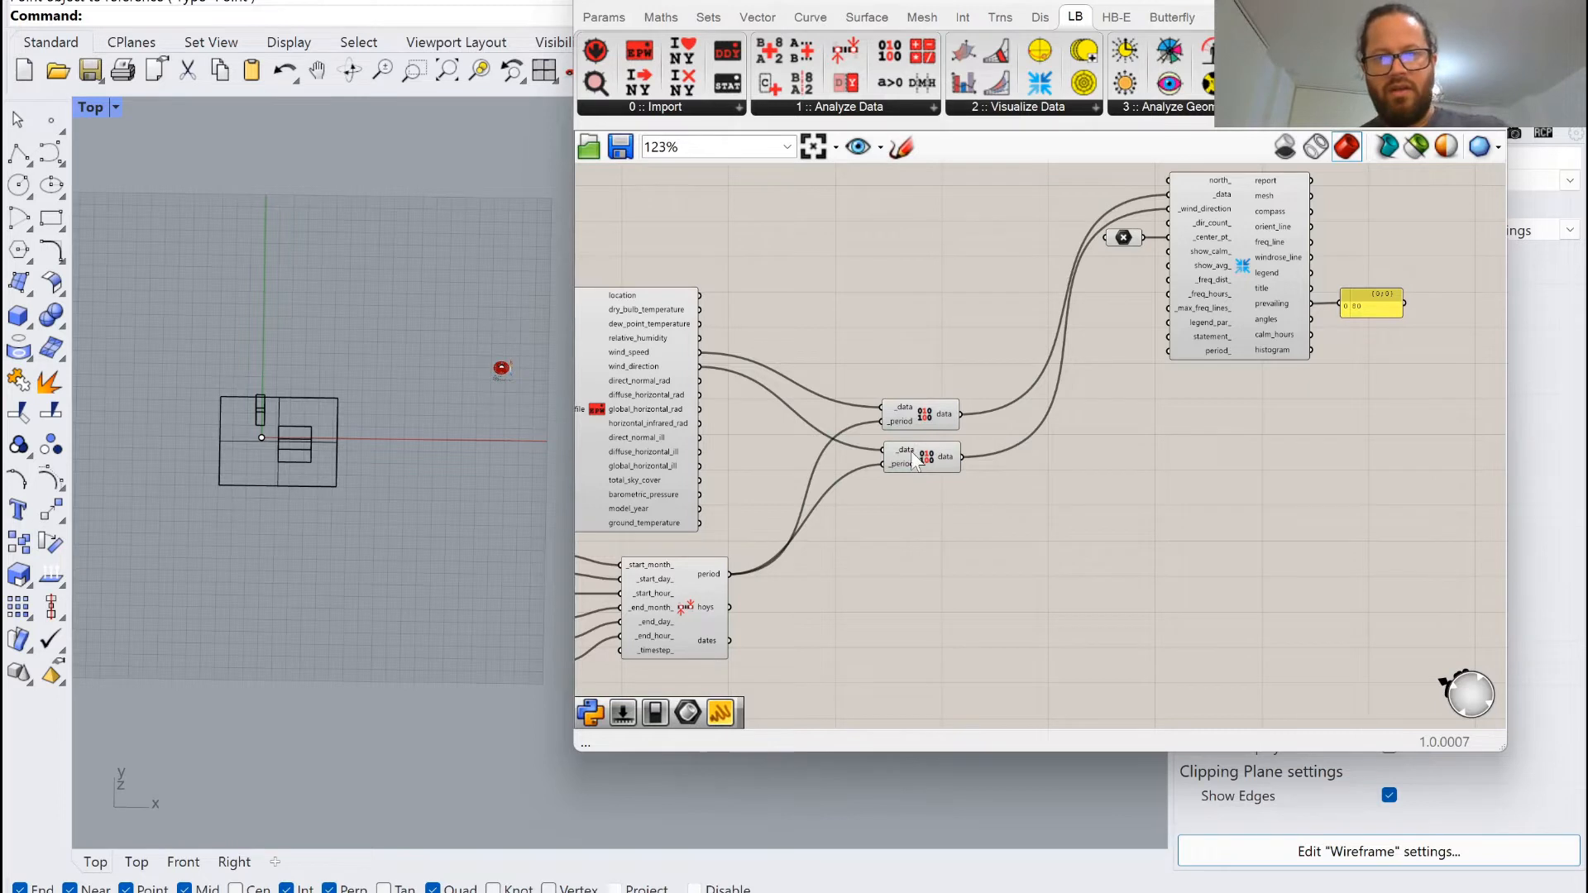
pyautogui.press('Delete')
pyautogui.keyDown('shift'); pyautogui.moveTo(700, 367); pyautogui.dragTo(901, 432); pyautogui.keyUp('shift')
# Place an Explode Tree component beside Apply Analysis Period, feed the data output into it, and give it three branch outputs.
pyautogui.click(604, 16)
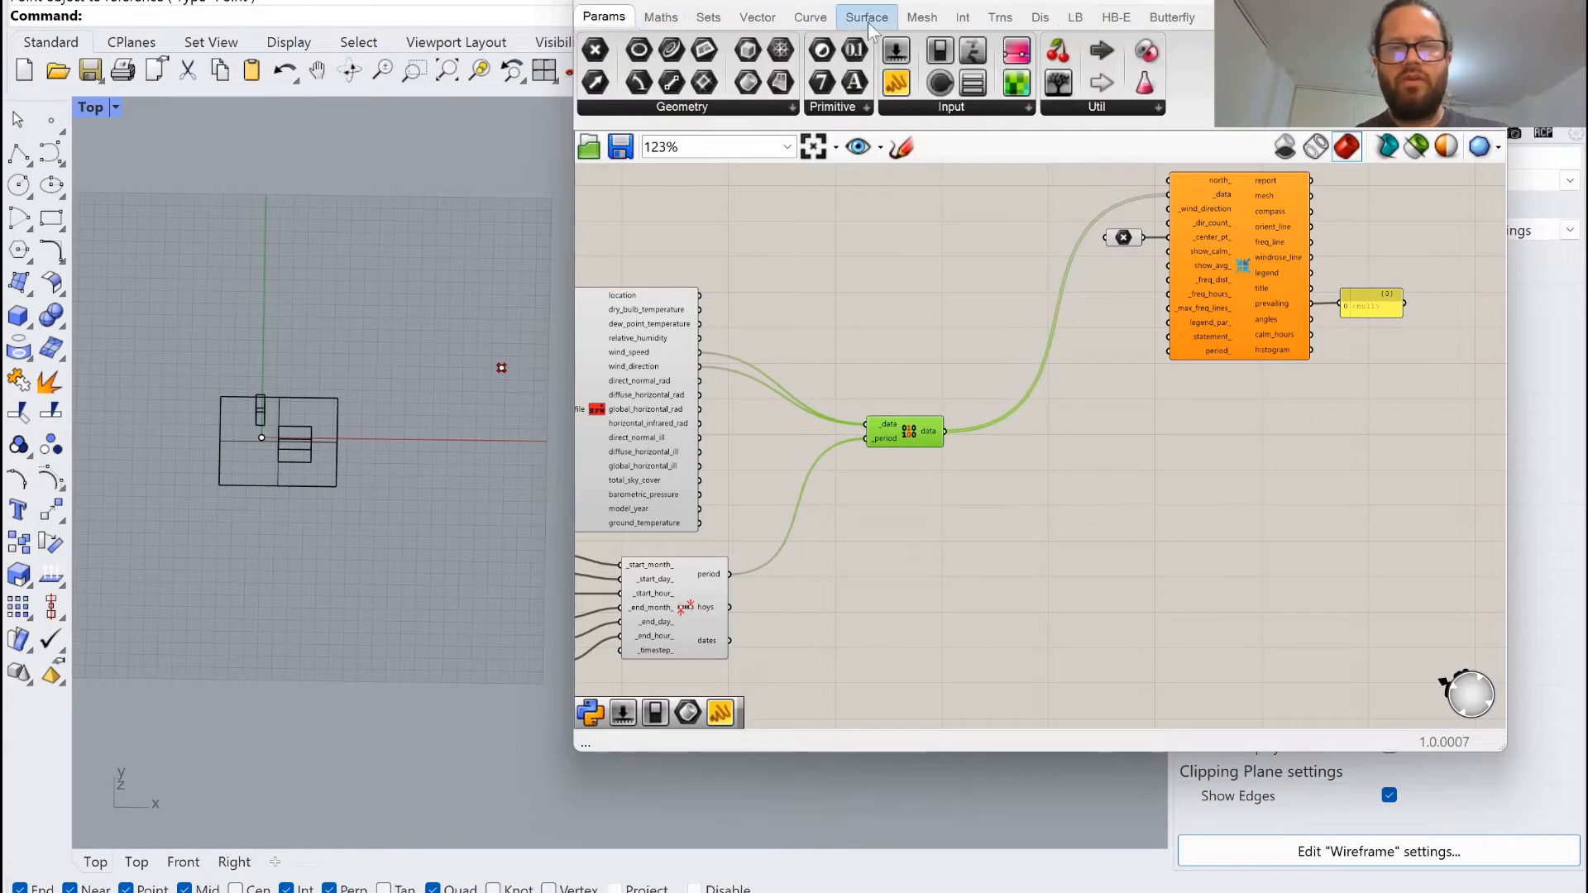
pyautogui.click(660, 16)
pyautogui.click(708, 16)
pyautogui.click(1112, 106)
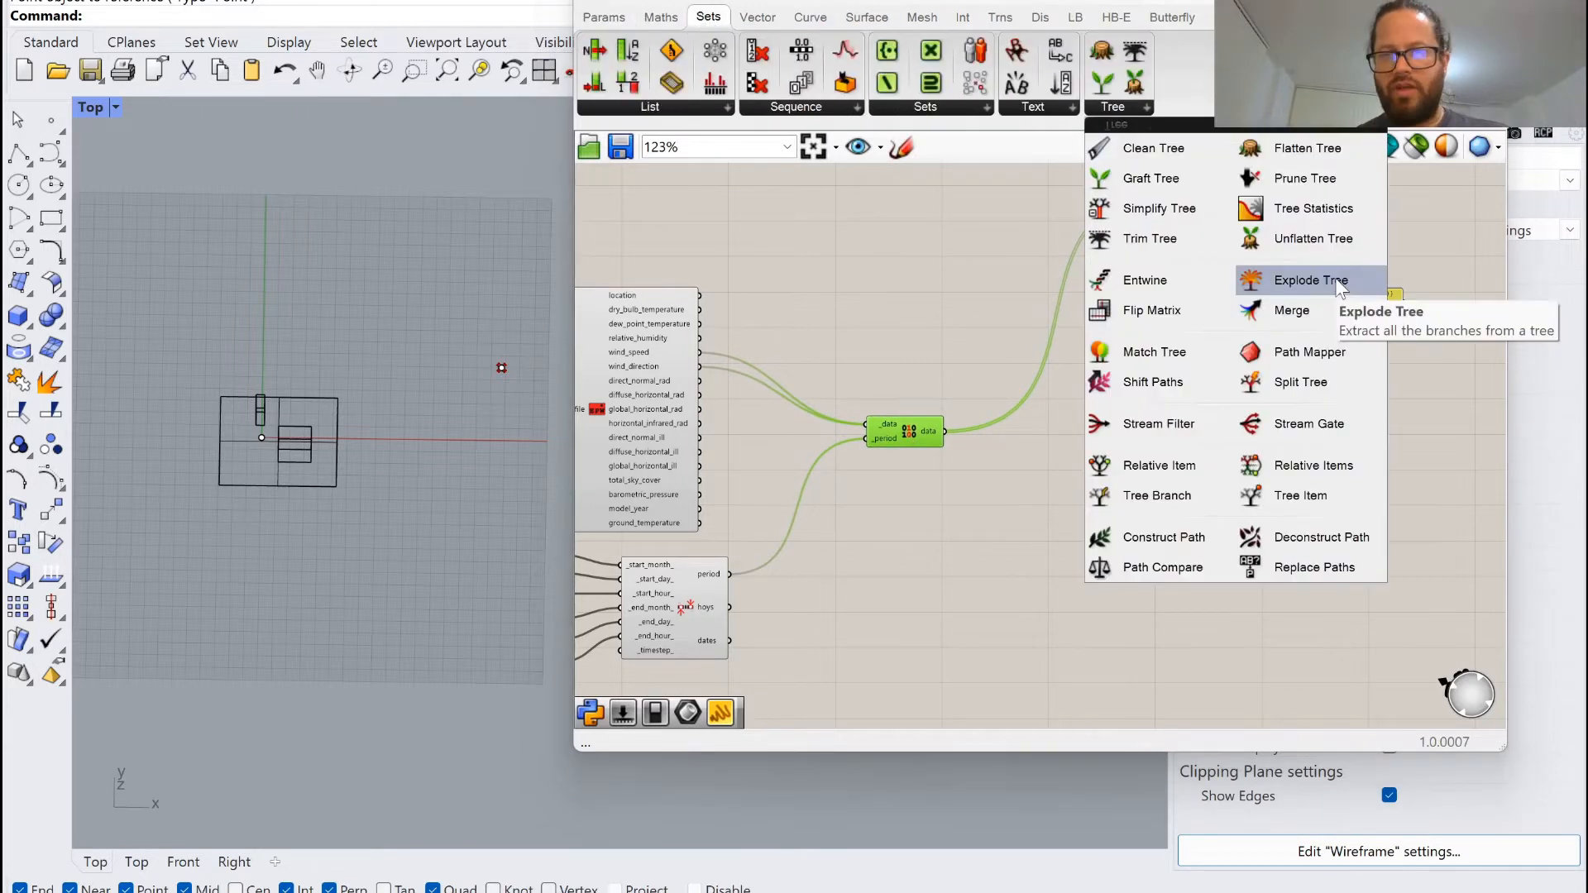
pyautogui.click(1335, 278)
pyautogui.click(1079, 493)
pyautogui.scroll(3, 964, 385)
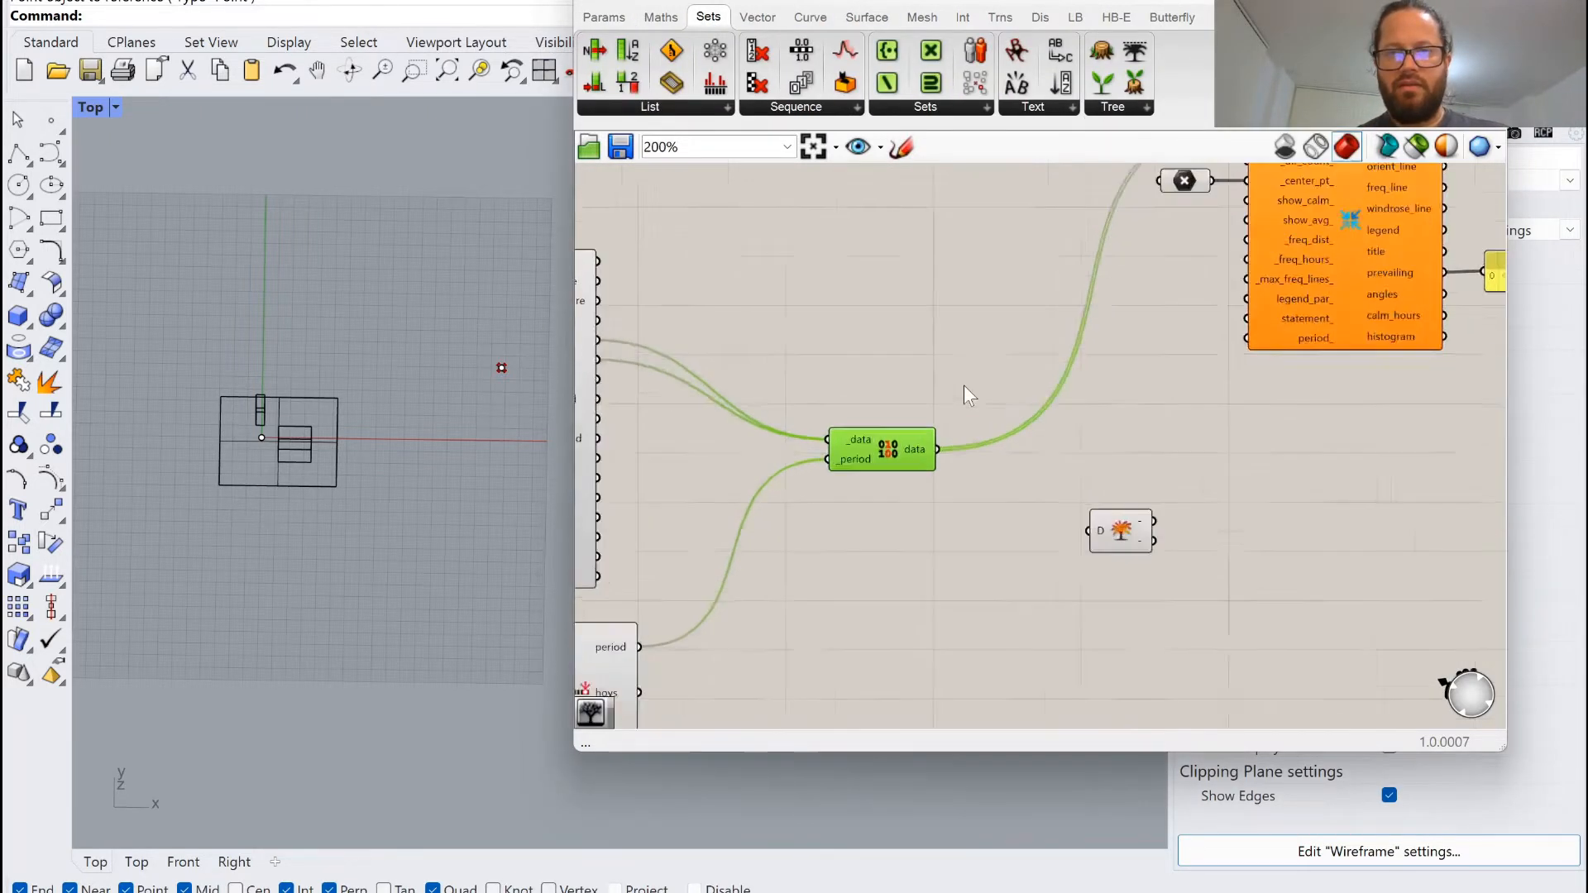
pyautogui.moveTo(1173, 573); pyautogui.dragTo(1019, 503)
pyautogui.scroll(5, 1030, 468)
pyautogui.scroll(-5, 1025, 459)
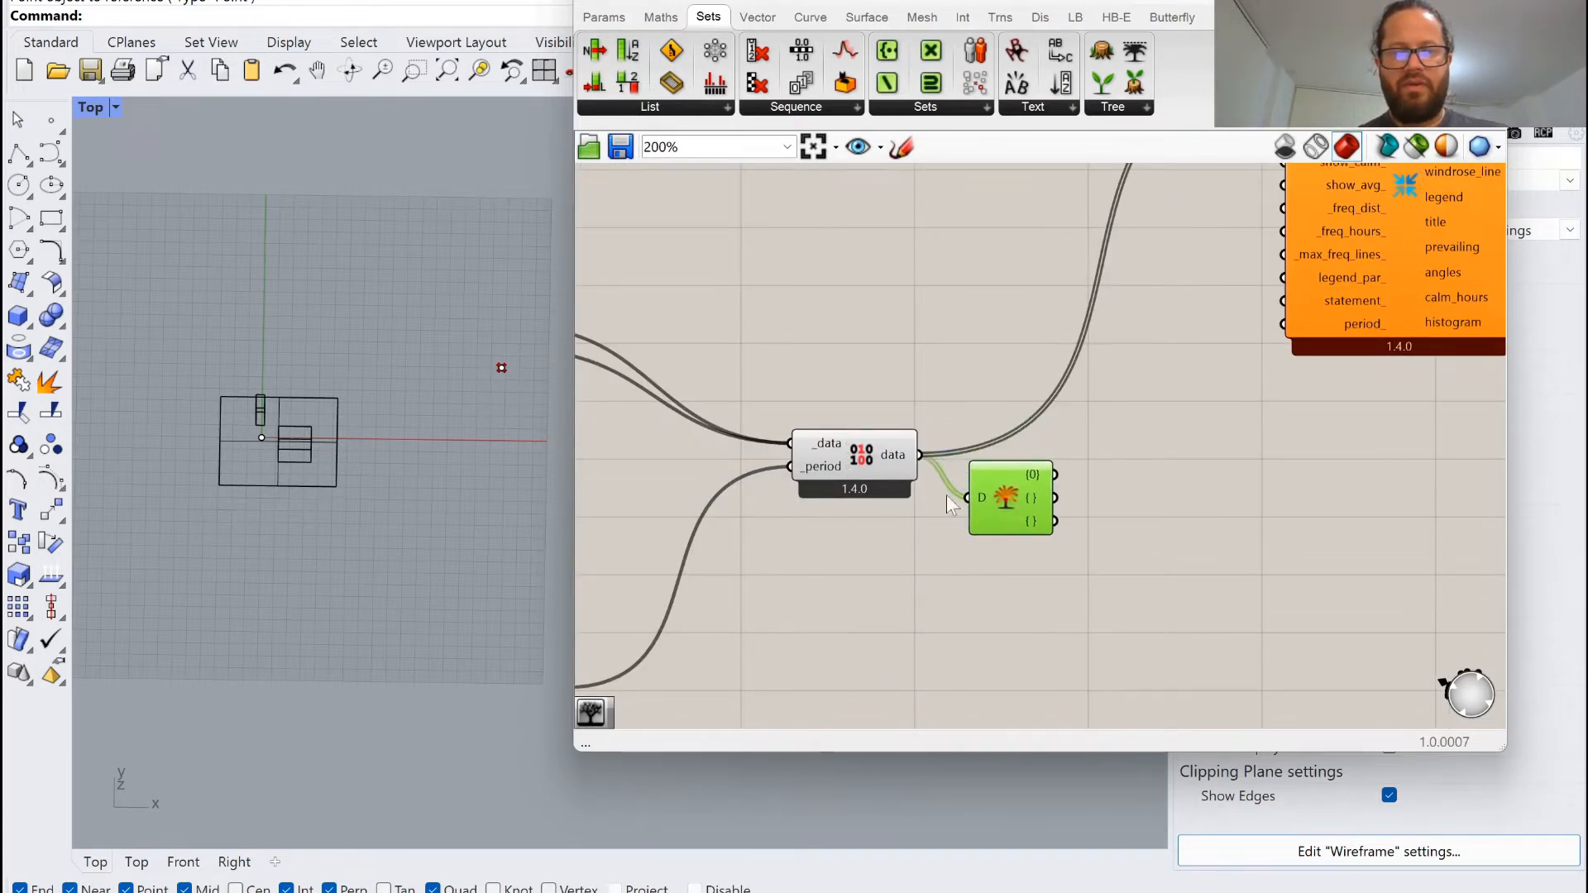
# Graft the data output of the Apply Analysis Period component.
pyautogui.rightClick(891, 457)
pyautogui.click(926, 589)
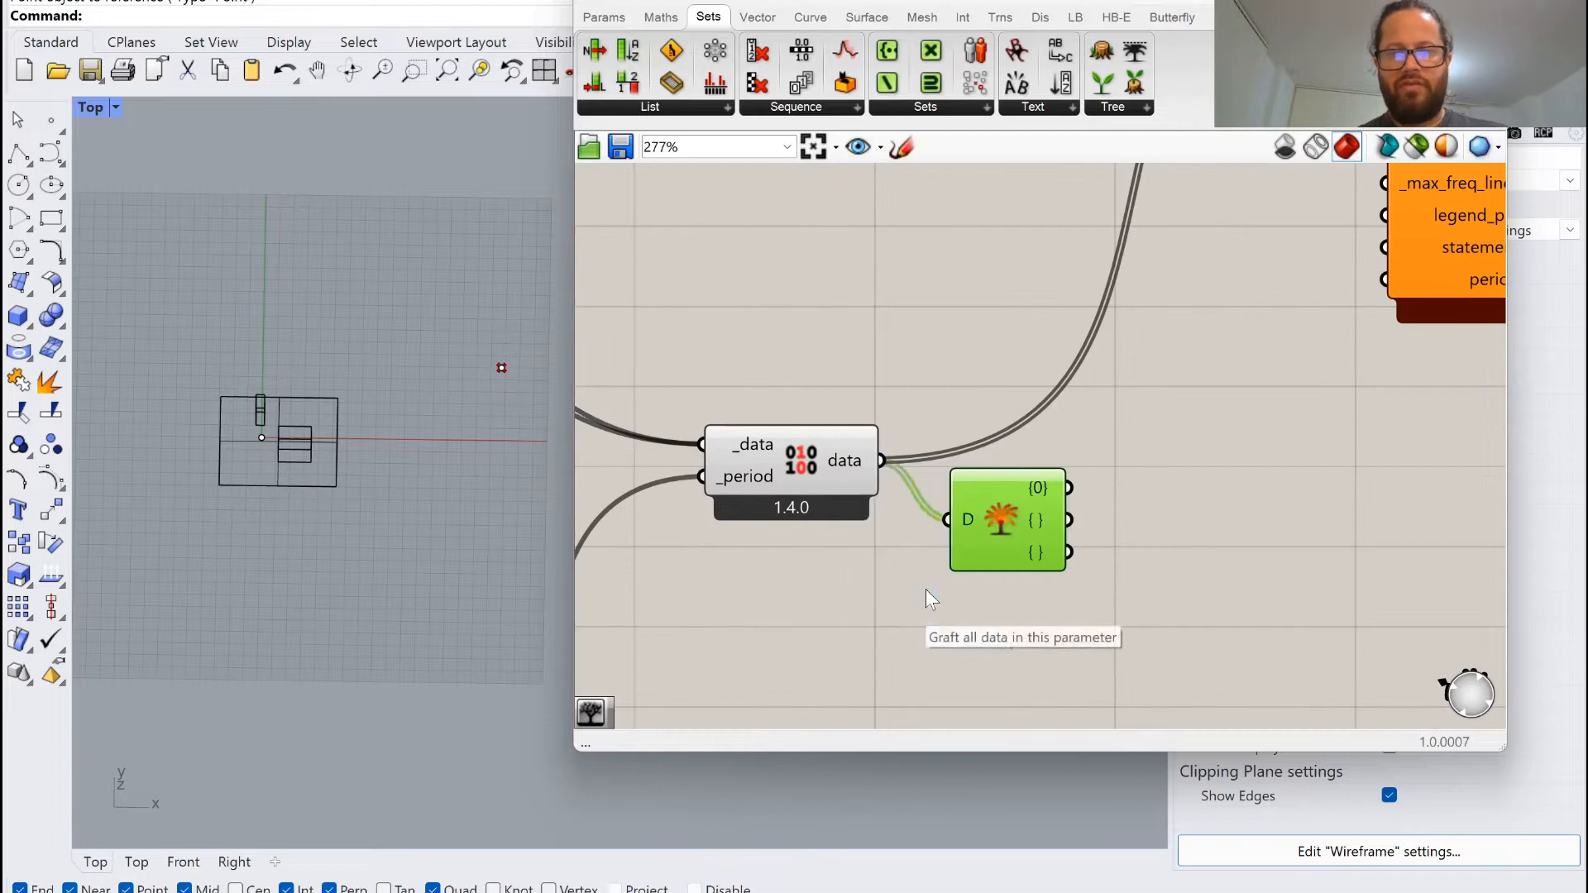
pyautogui.scroll(2, 951, 446)
pyautogui.click(994, 344)
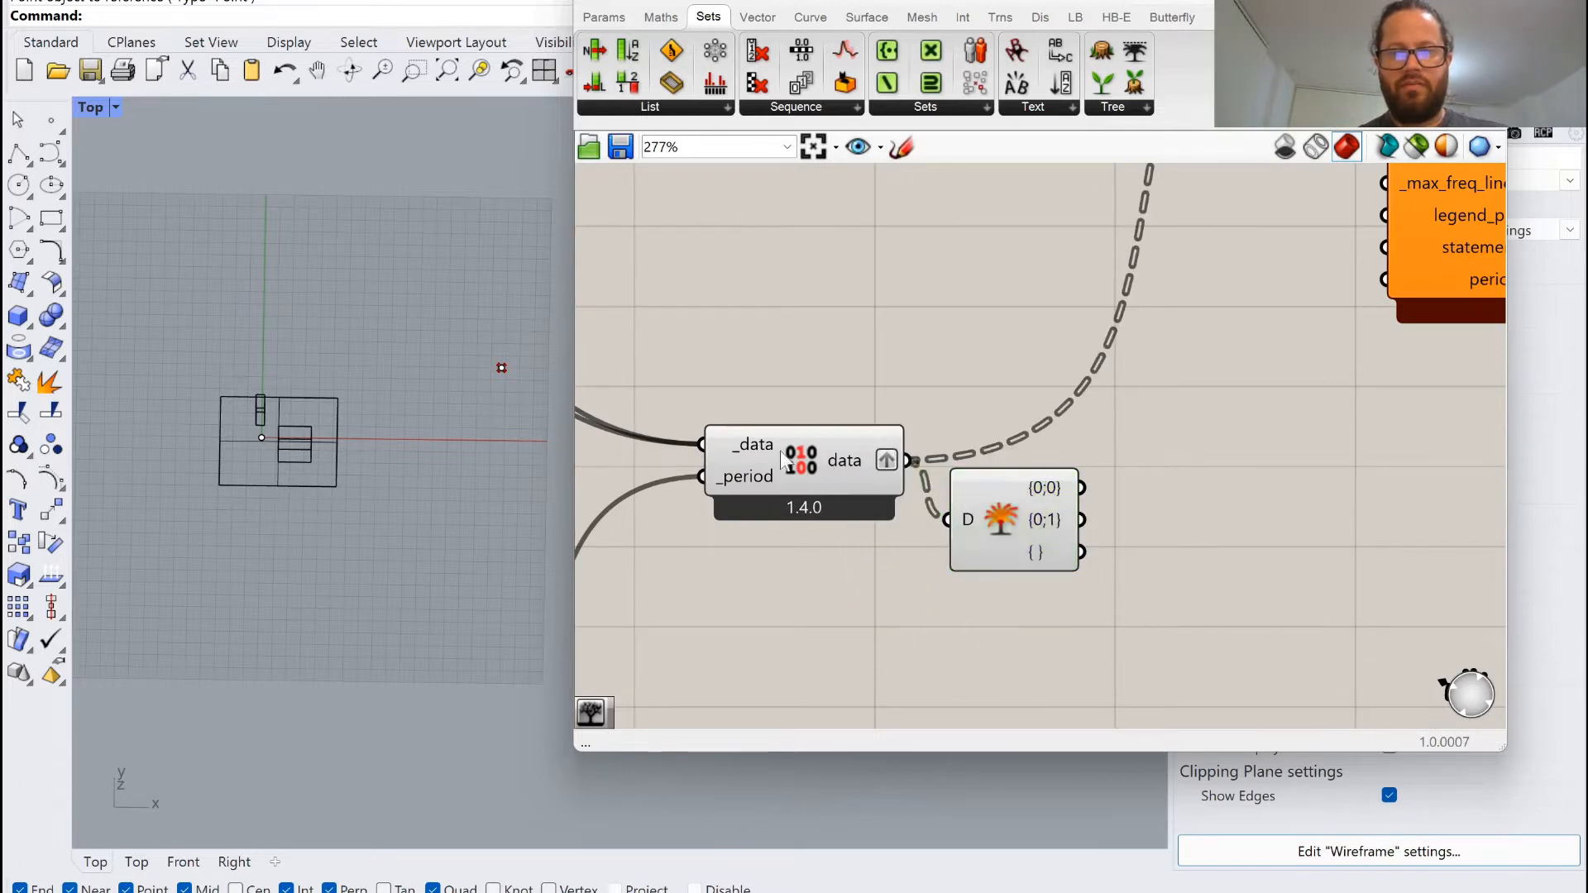
# Connect Explode Tree branch {0;0} to the Wind Rose's _data input and branch {0;1} to its _wind_direction input.
pyautogui.scroll(-3, 855, 500)
pyautogui.scroll(4, 997, 517)
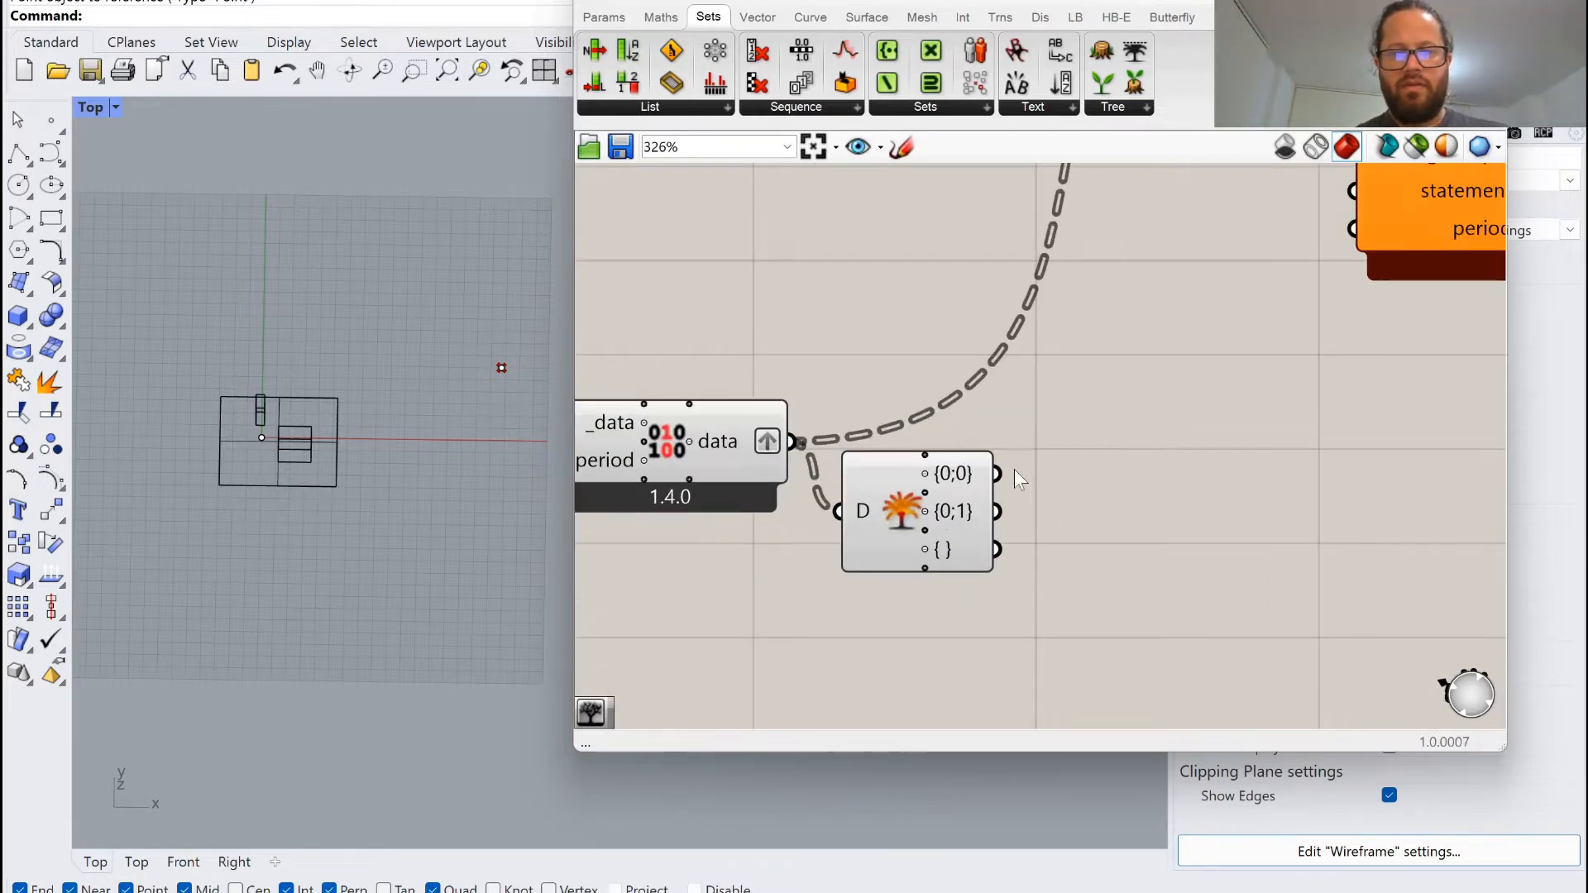
pyautogui.scroll(-3, 1014, 469)
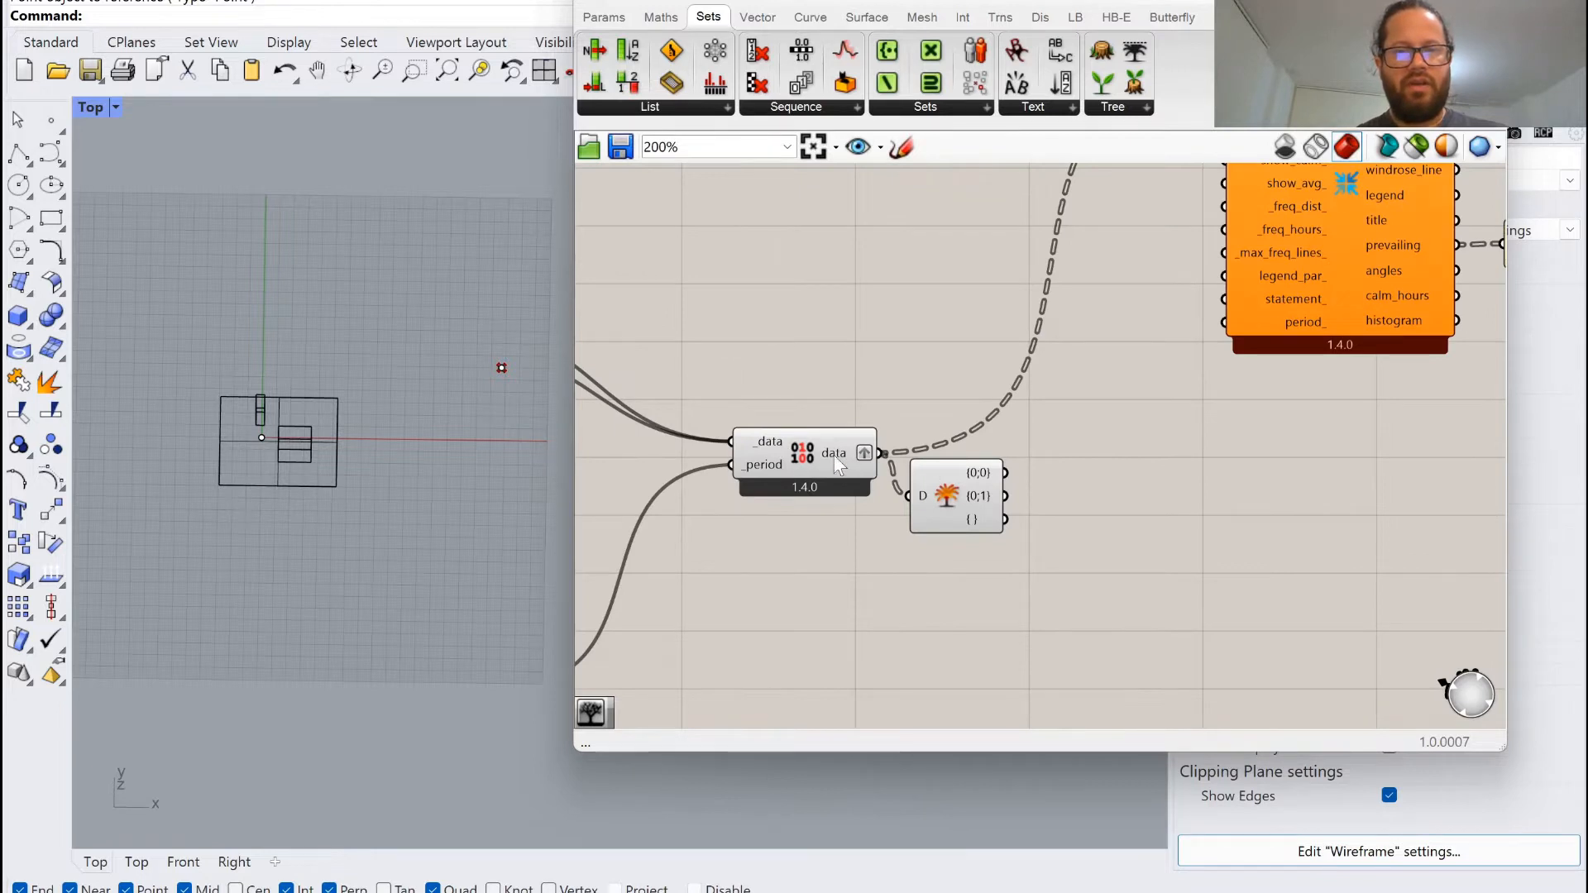
pyautogui.scroll(-2, 838, 455)
pyautogui.scroll(2, 868, 456)
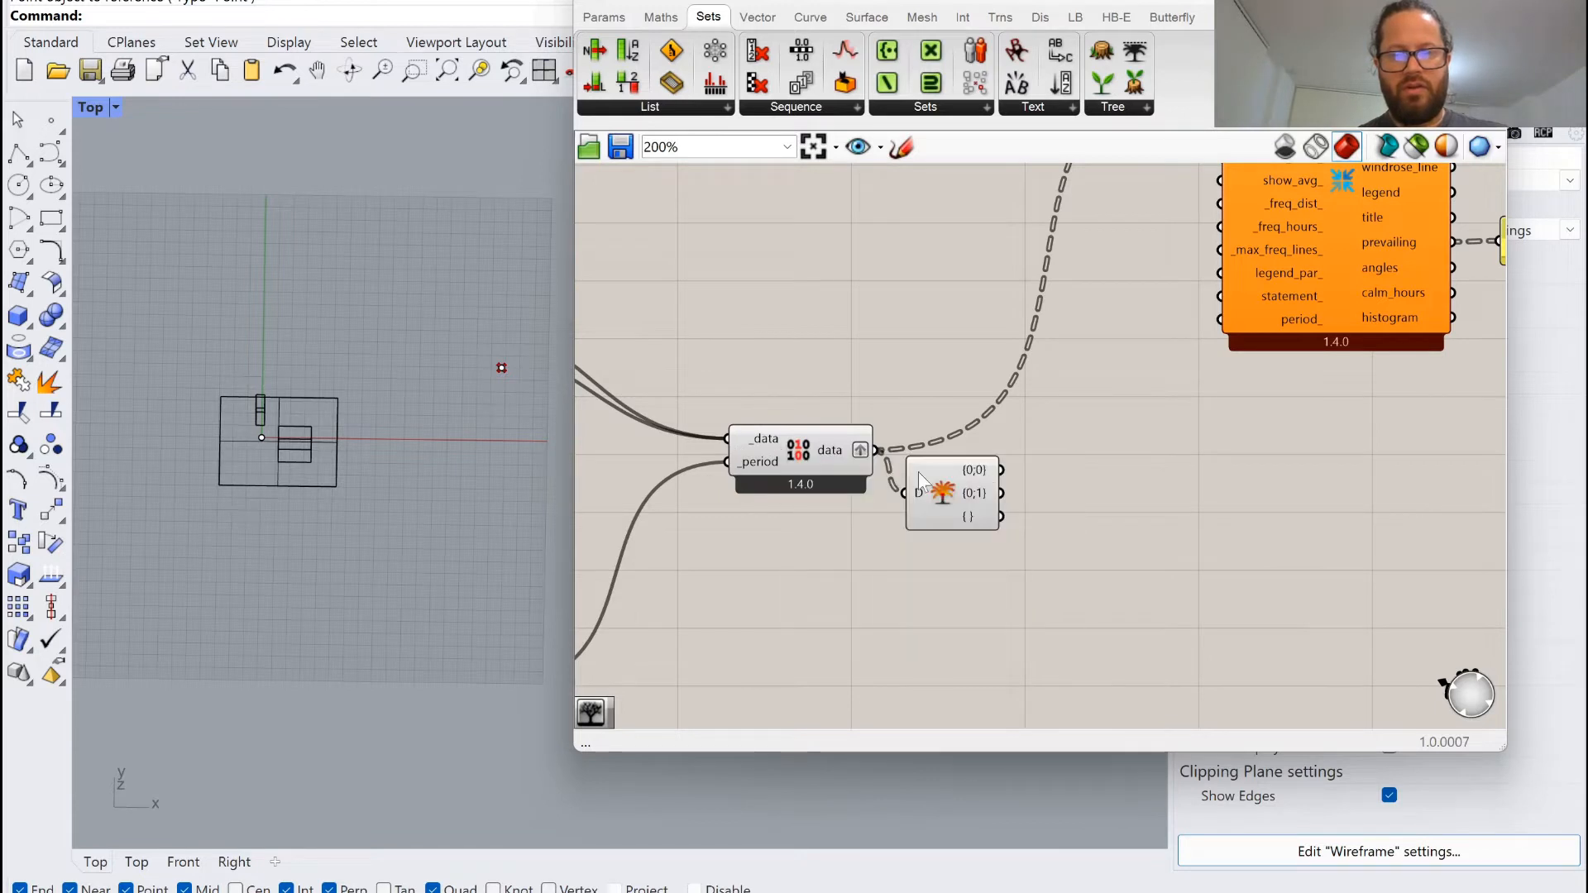
pyautogui.scroll(-4, 766, 438)
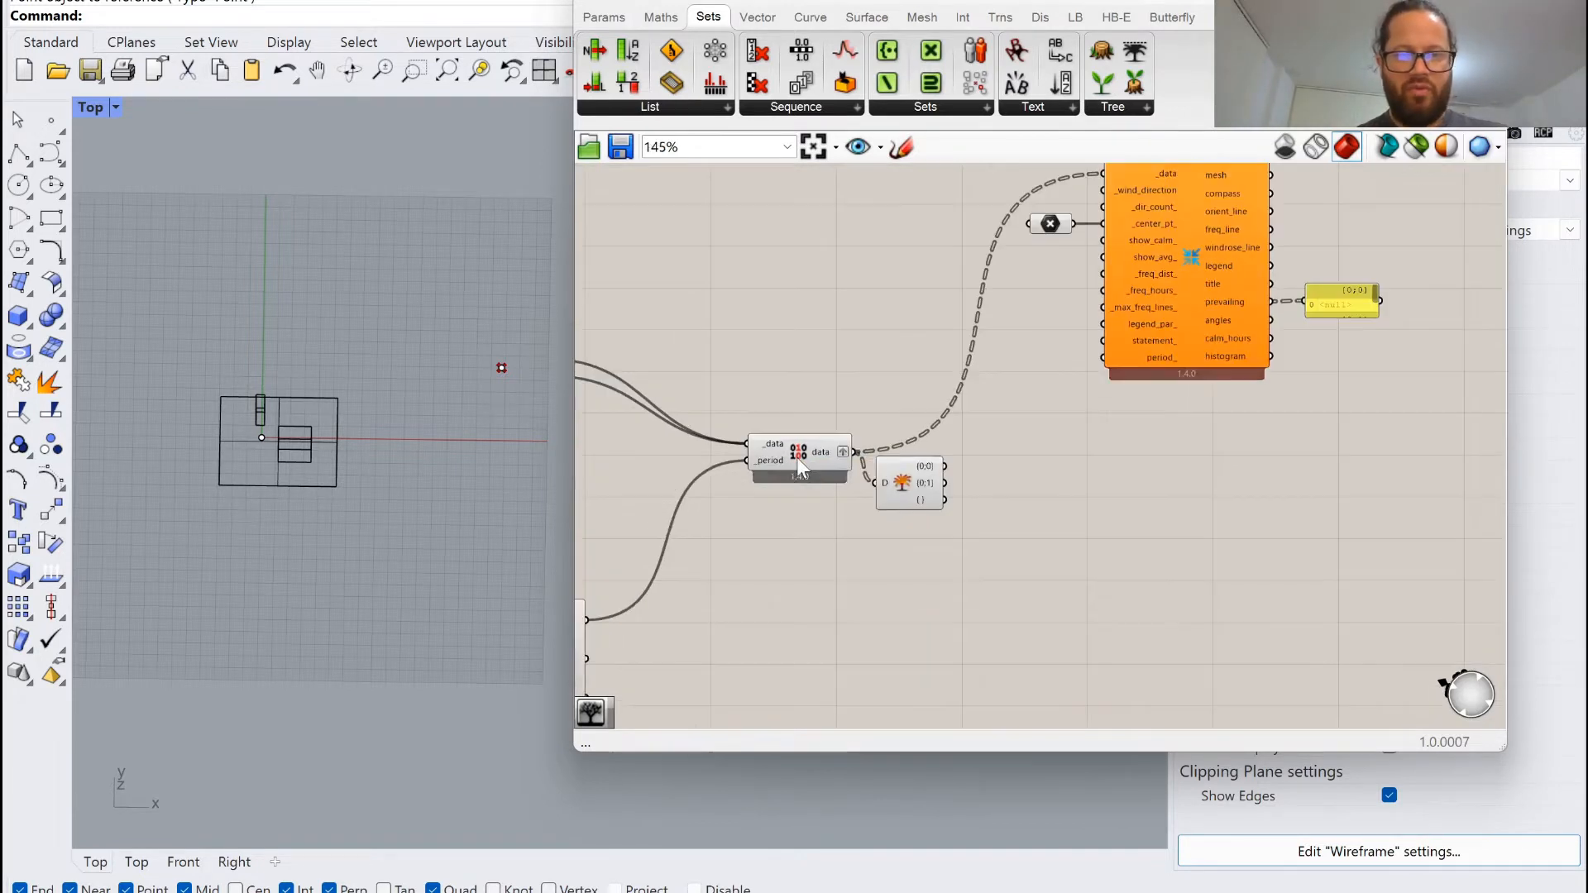
pyautogui.scroll(3, 887, 434)
pyautogui.moveTo(838, 534)
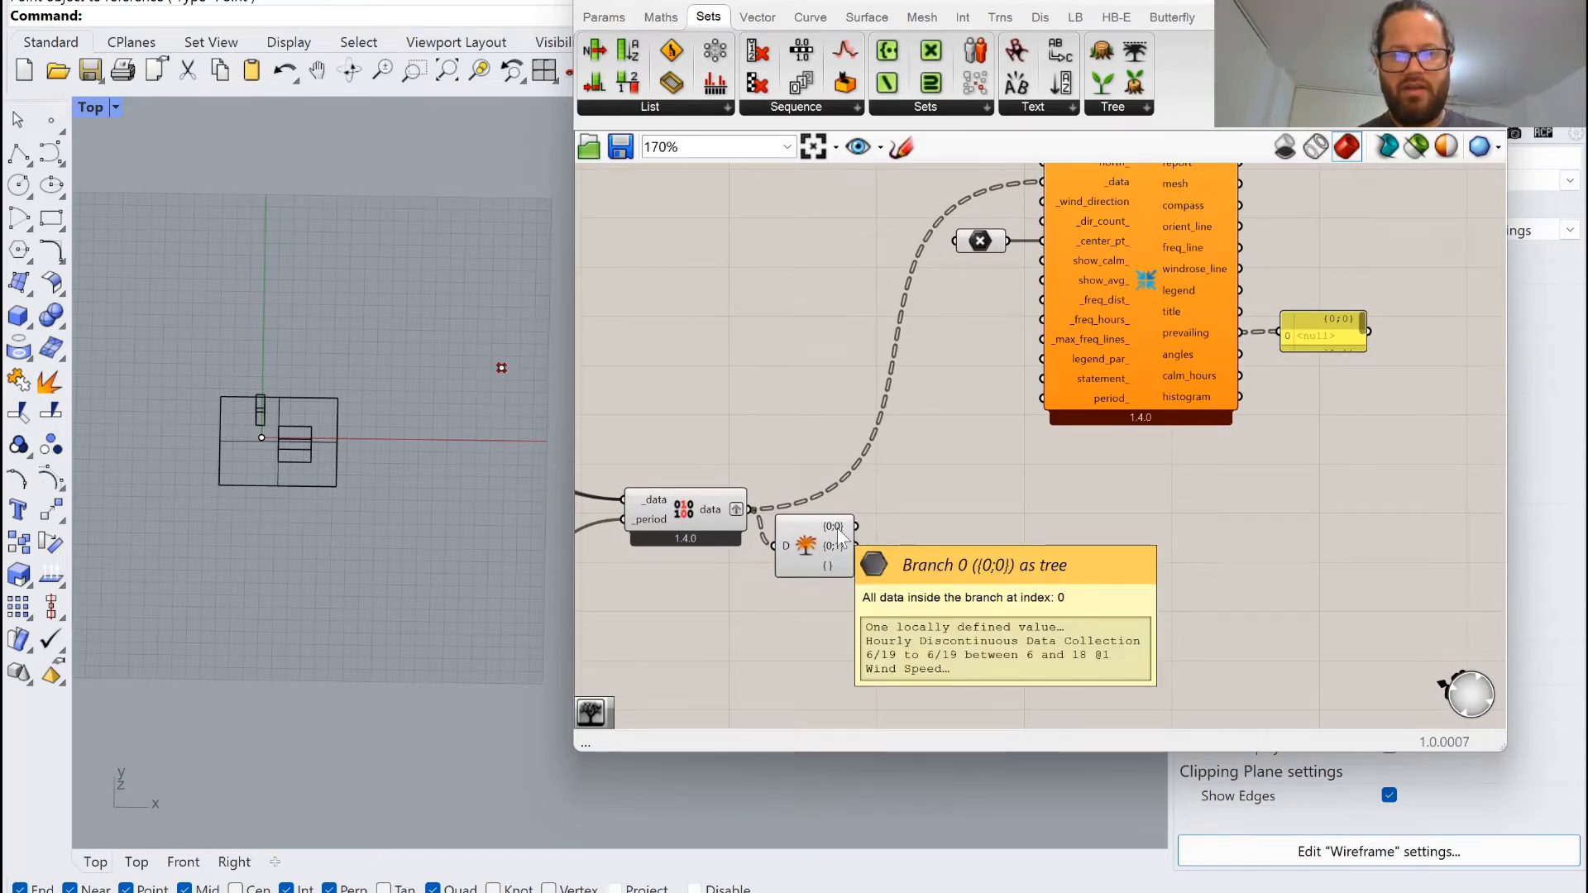
pyautogui.scroll(-2, 876, 535)
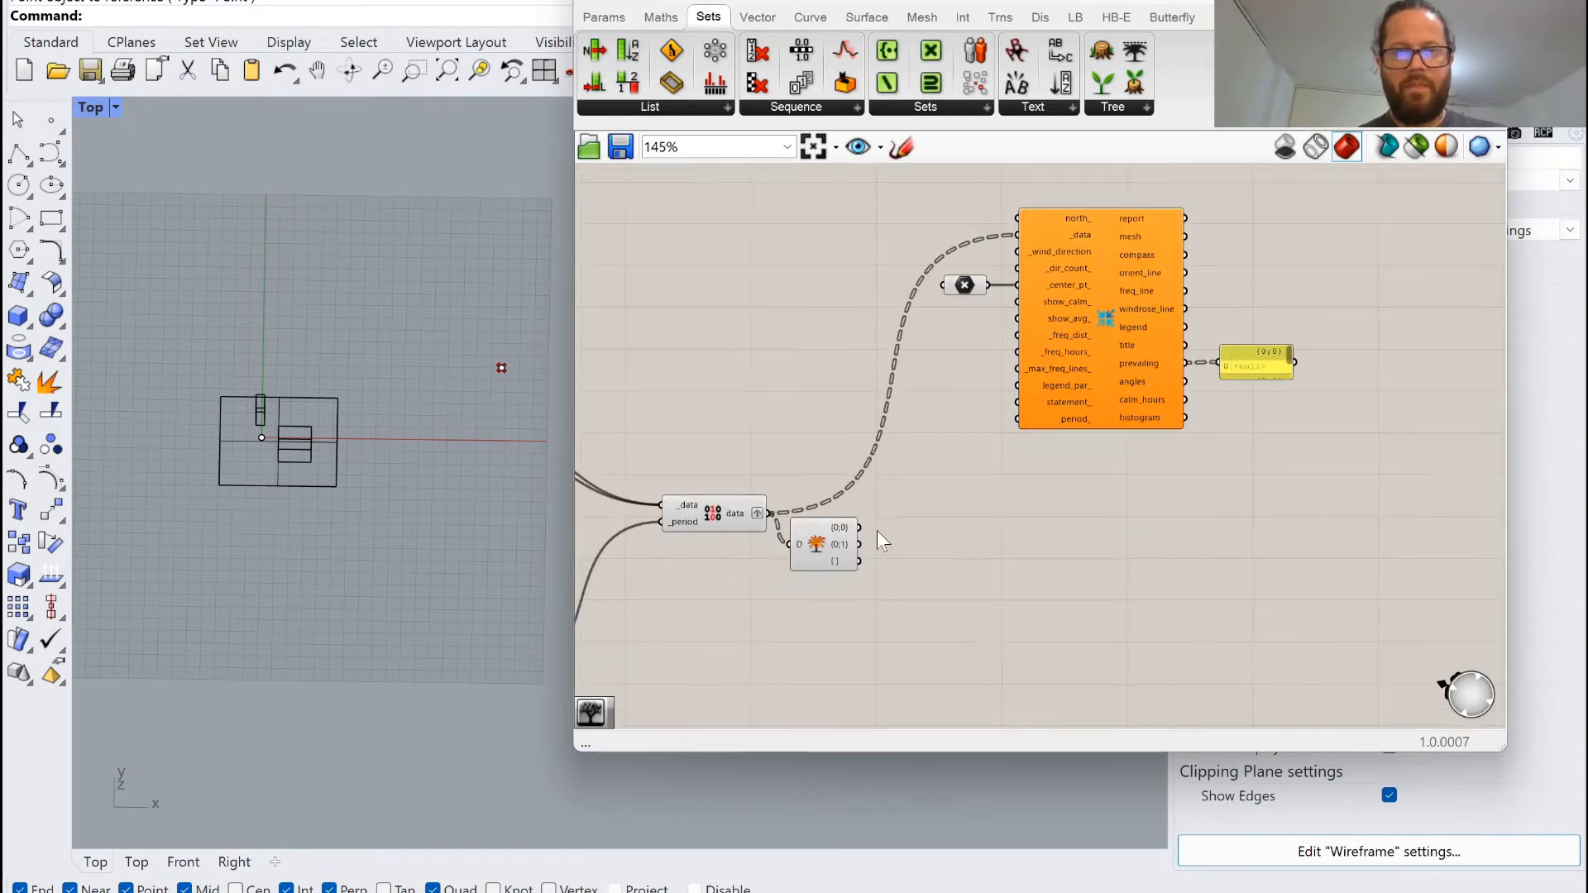
pyautogui.moveTo(859, 527); pyautogui.dragTo(1018, 235)
pyautogui.moveTo(863, 517); pyautogui.dragTo(1014, 252)
# Examine the prevailing direction panel and compare it with the wind rose petals, compass and speed legend in the Top viewport.
pyautogui.scroll(4, 1256, 345)
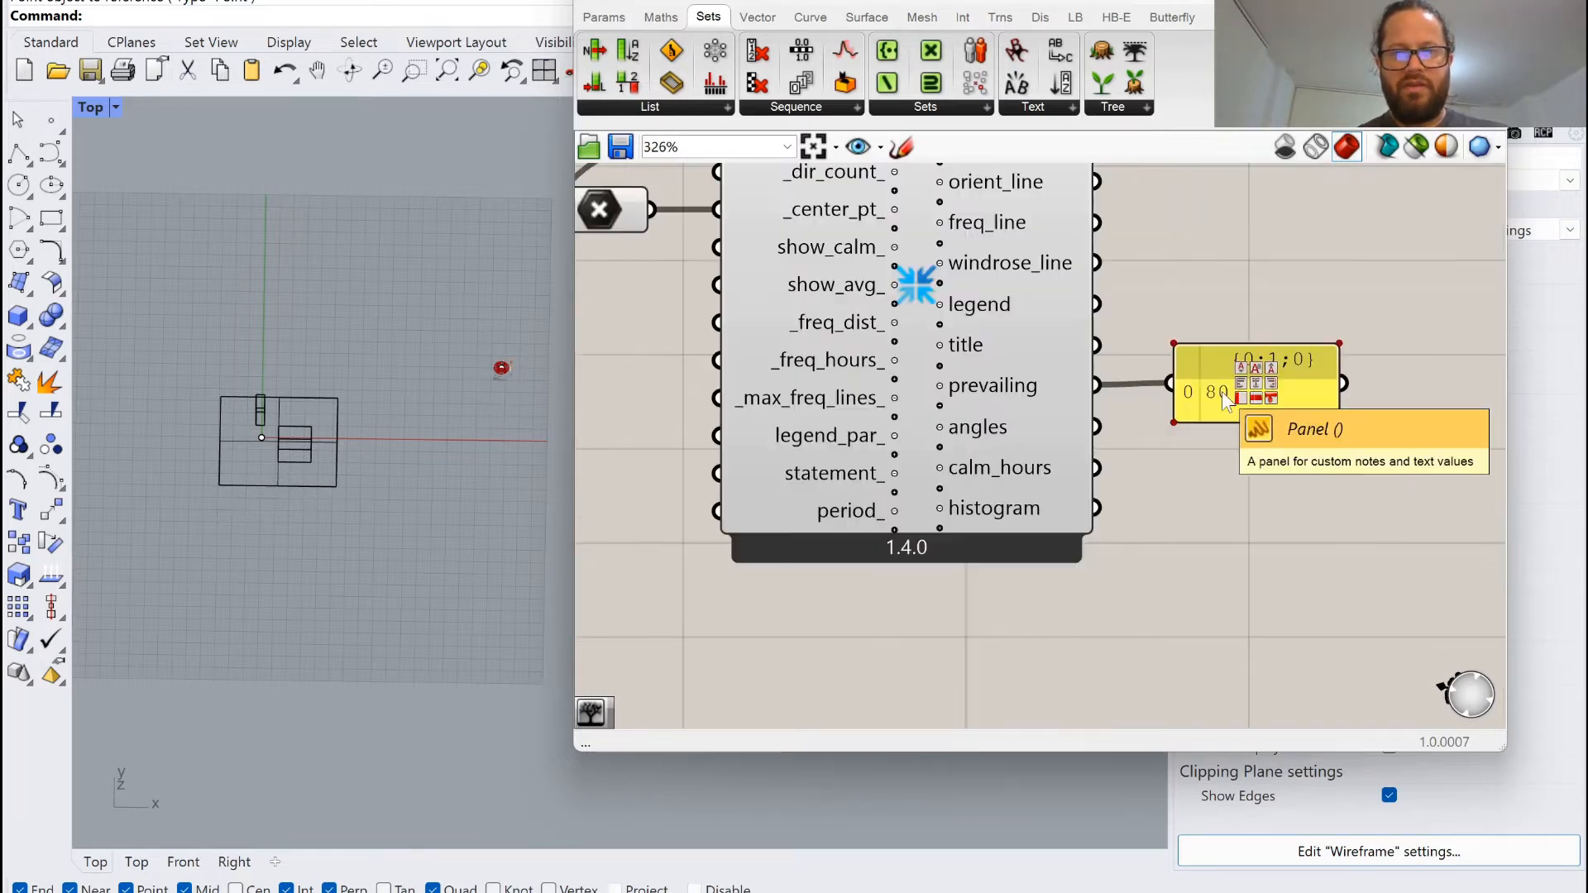
pyautogui.scroll(20, 506, 368)
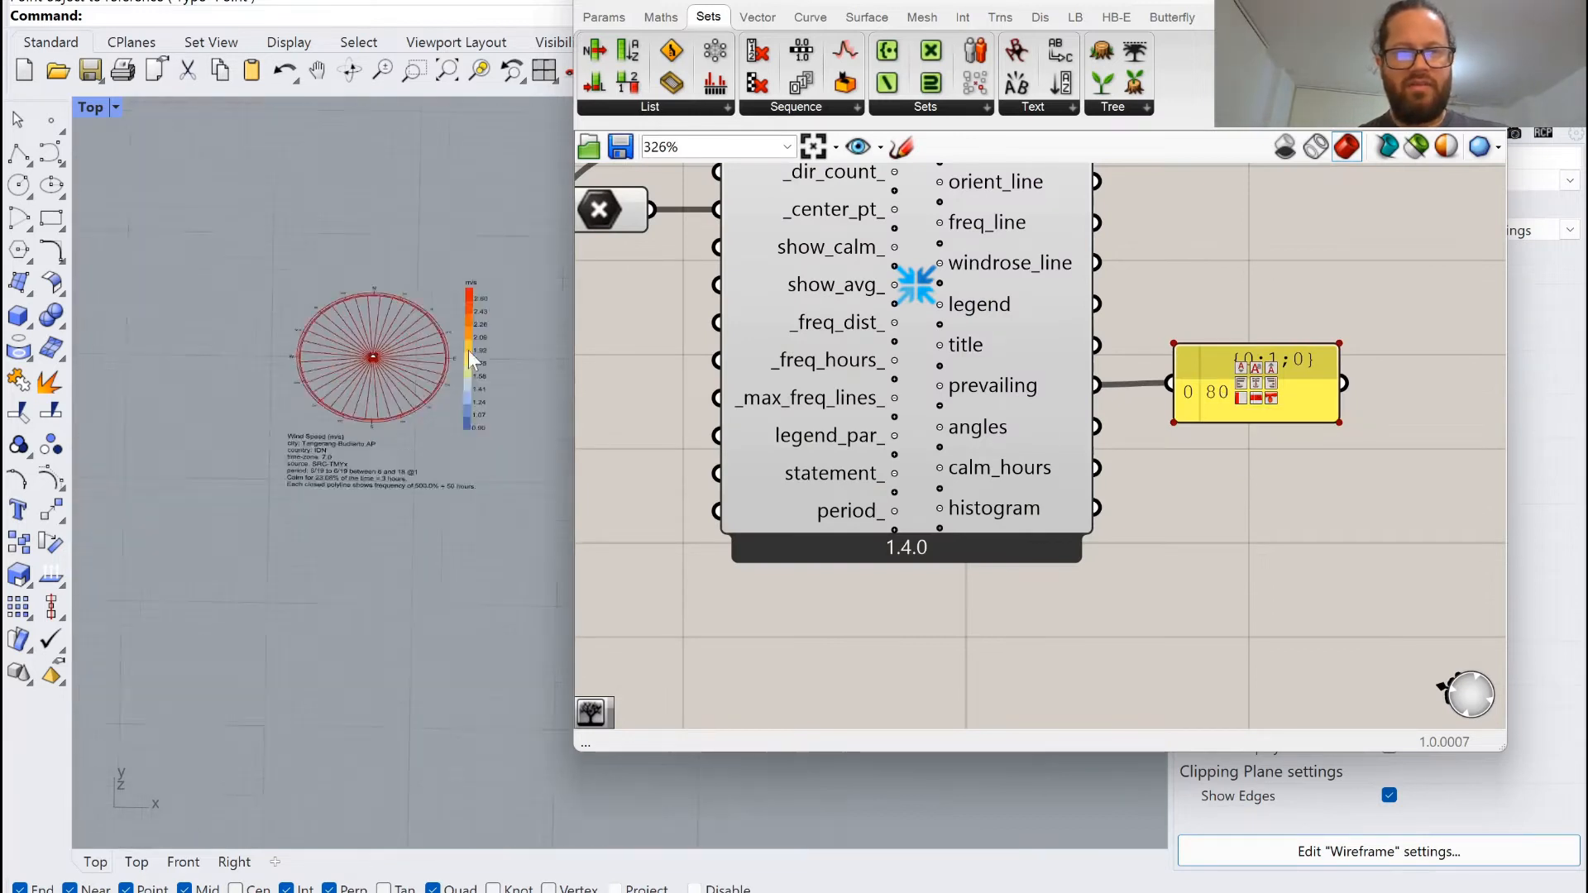
pyautogui.scroll(5, 300, 389)
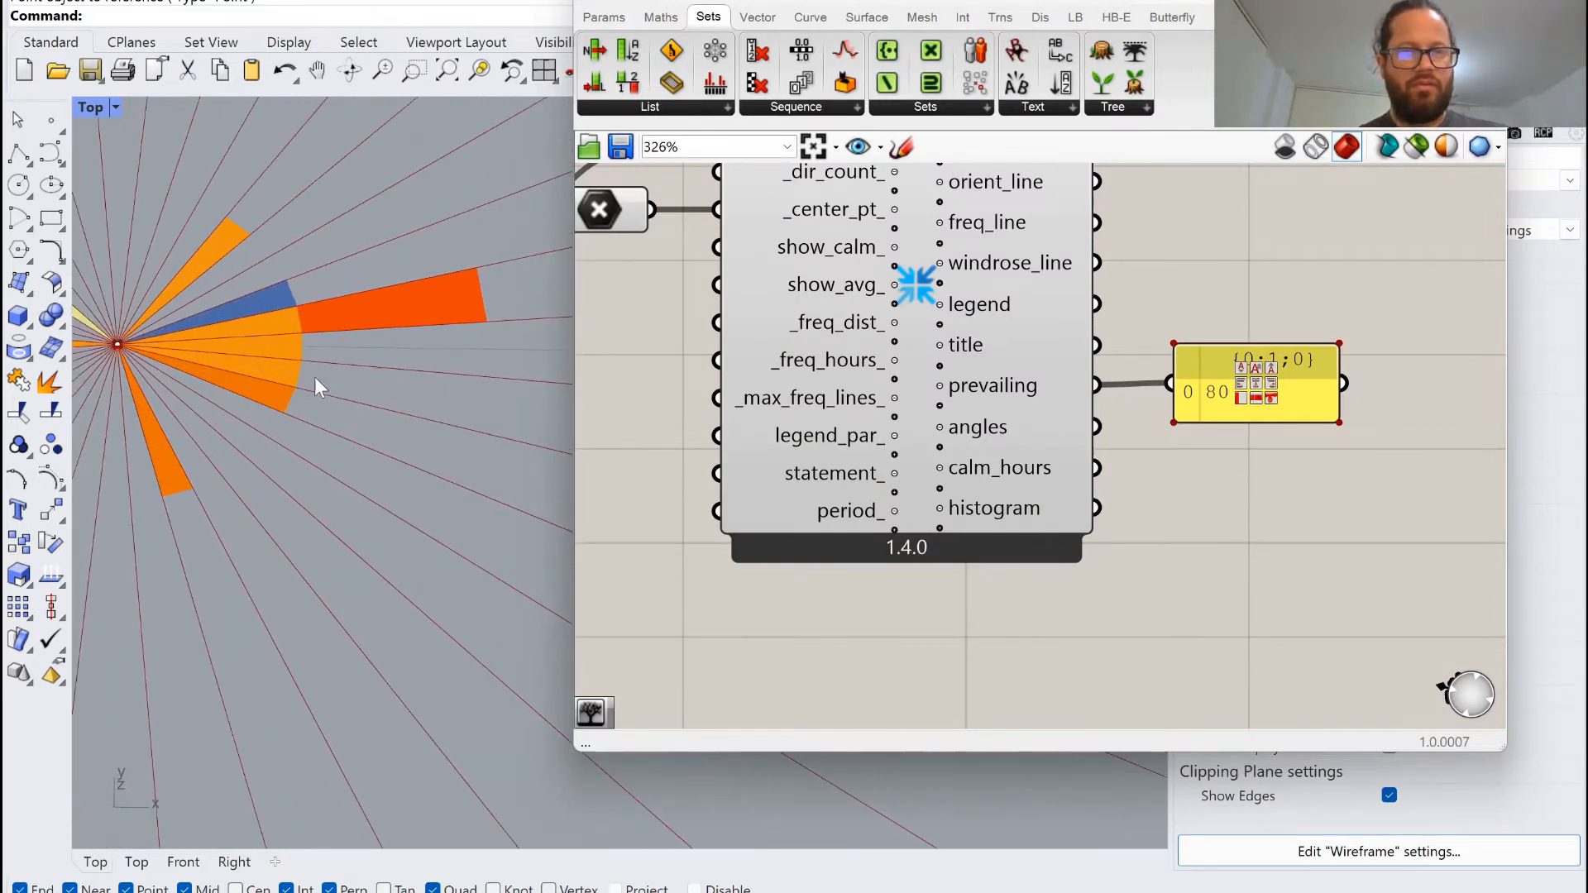
pyautogui.scroll(-8, 314, 376)
pyautogui.moveTo(1215, 371)
pyautogui.mouseDown()
pyautogui.moveTo(1261, 345)
pyautogui.moveTo(1203, 380)
pyautogui.moveTo(1219, 364)
pyautogui.moveTo(1217, 377)
pyautogui.mouseUp()
pyautogui.scroll(-8, 359, 366)
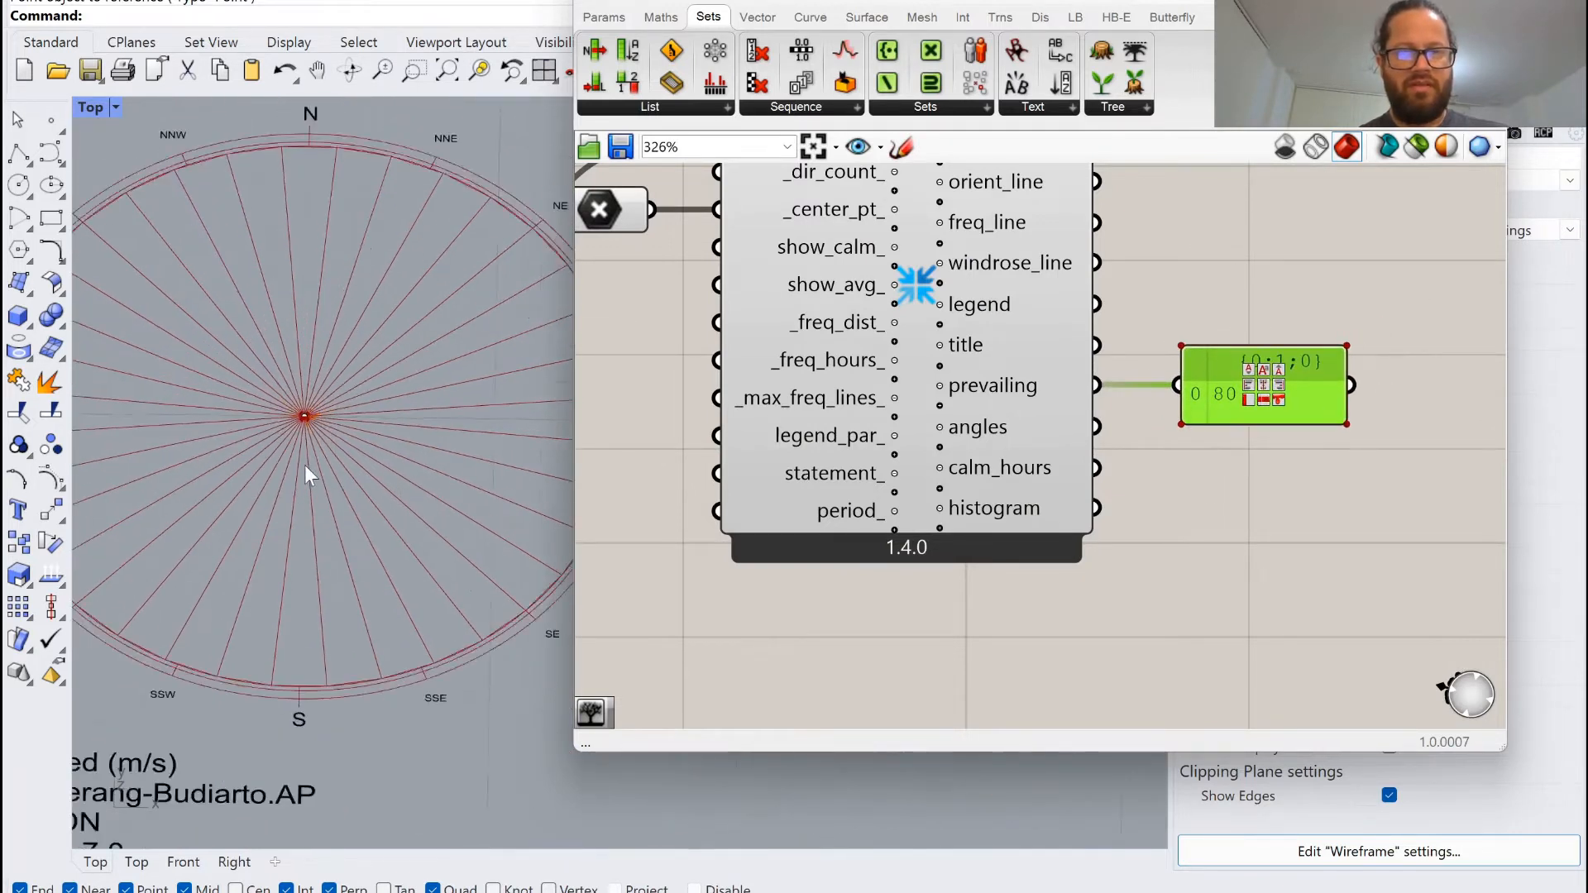
pyautogui.scroll(4, 320, 340)
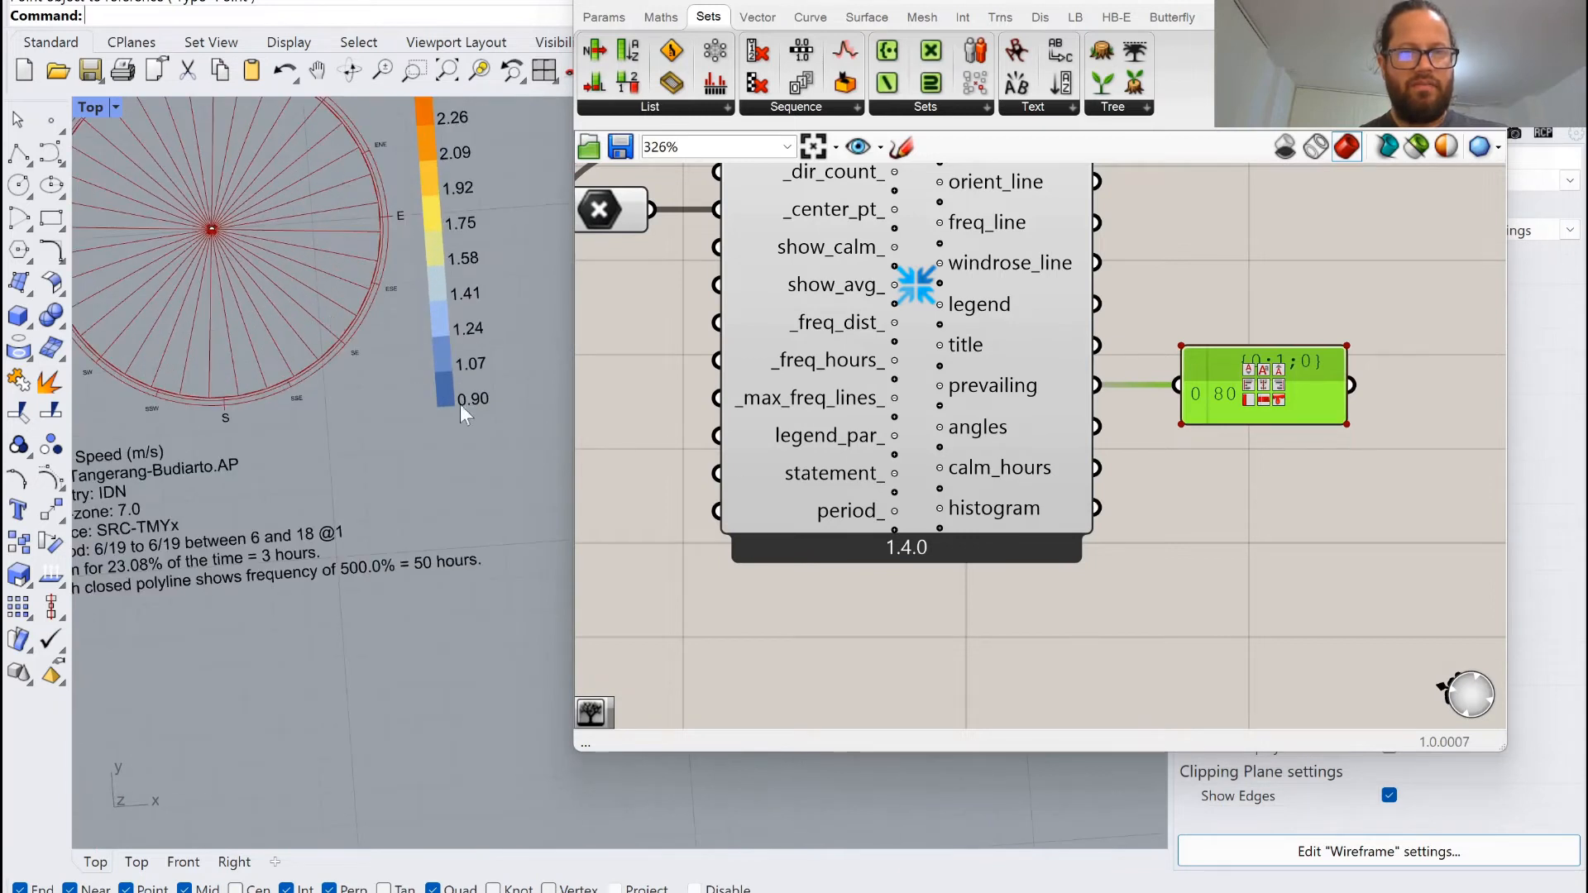
pyautogui.scroll(10, 235, 281)
pyautogui.scroll(-3, 324, 275)
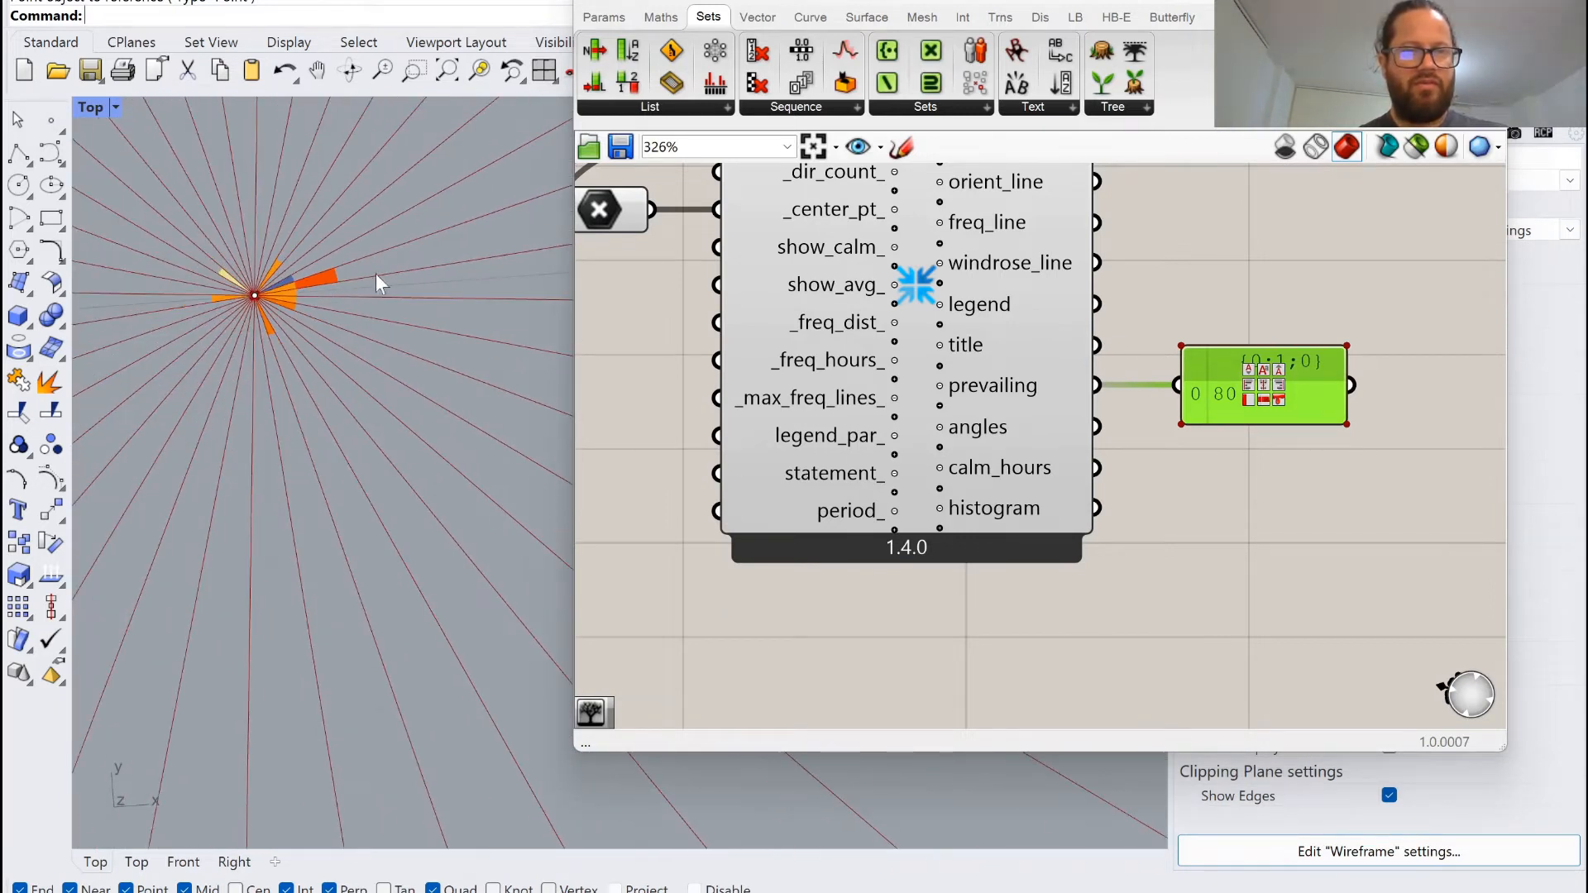
pyautogui.scroll(-5, 396, 230)
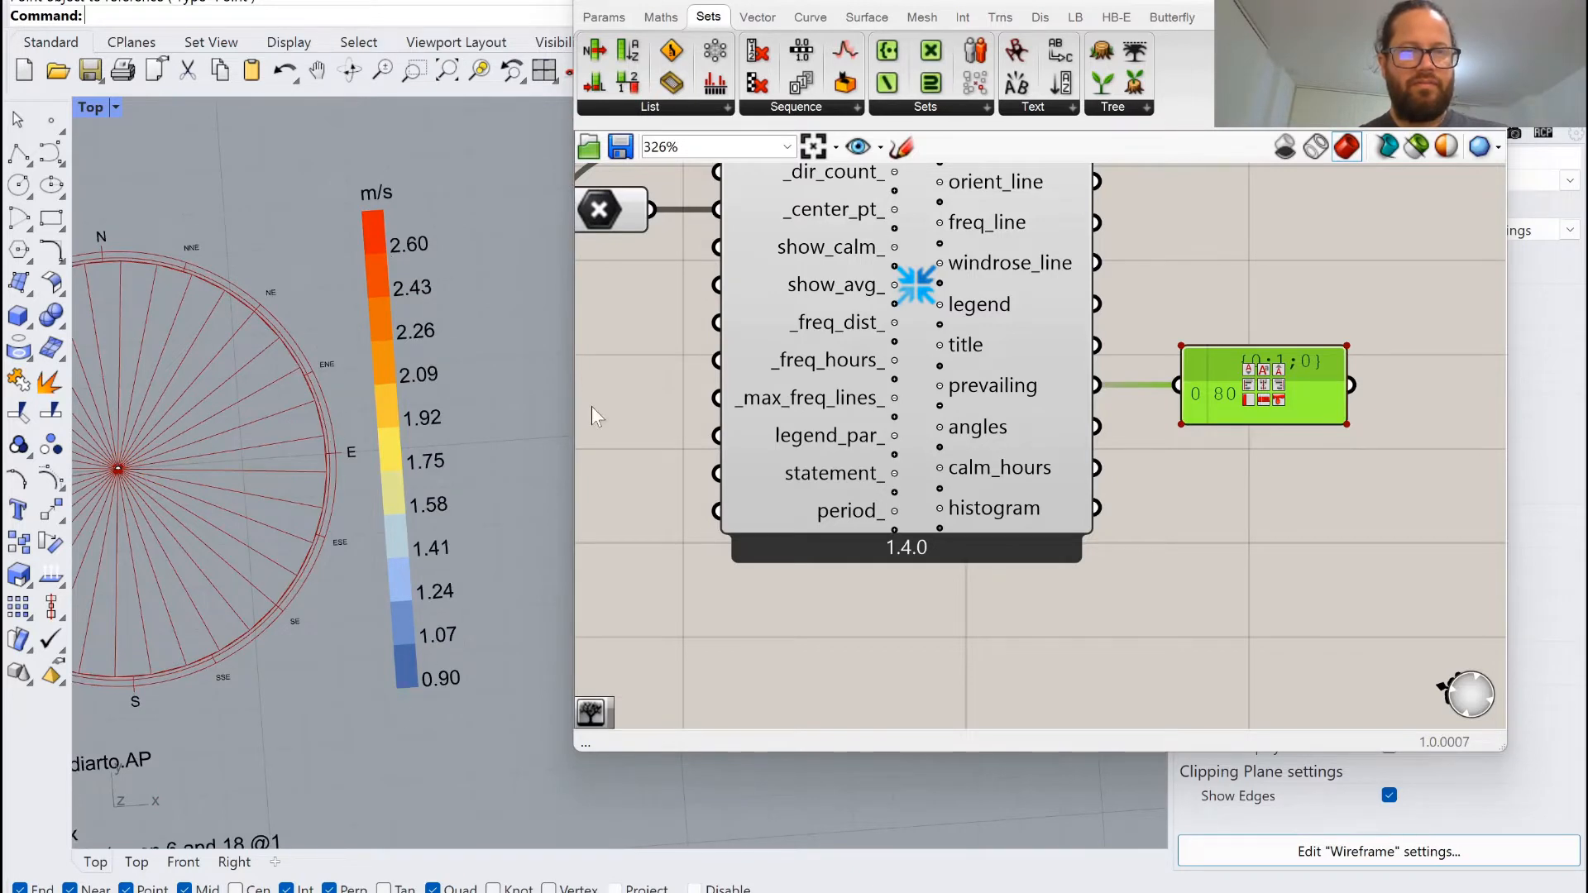
pyautogui.scroll(-3, 308, 381)
pyautogui.scroll(8, 183, 376)
pyautogui.scroll(-4, 269, 369)
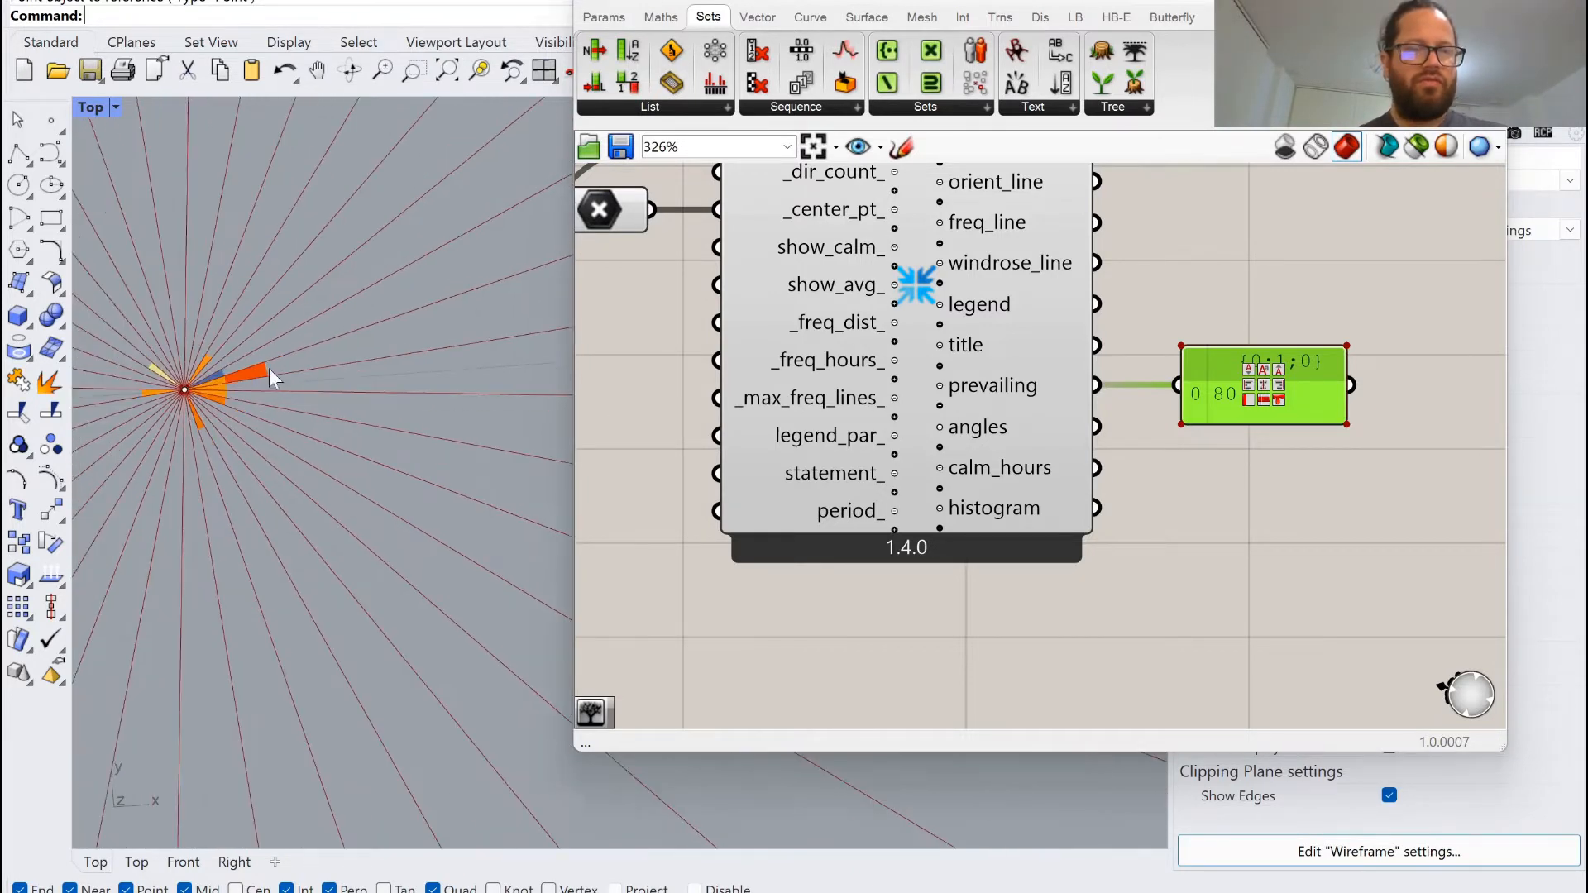
pyautogui.scroll(-5, 265, 404)
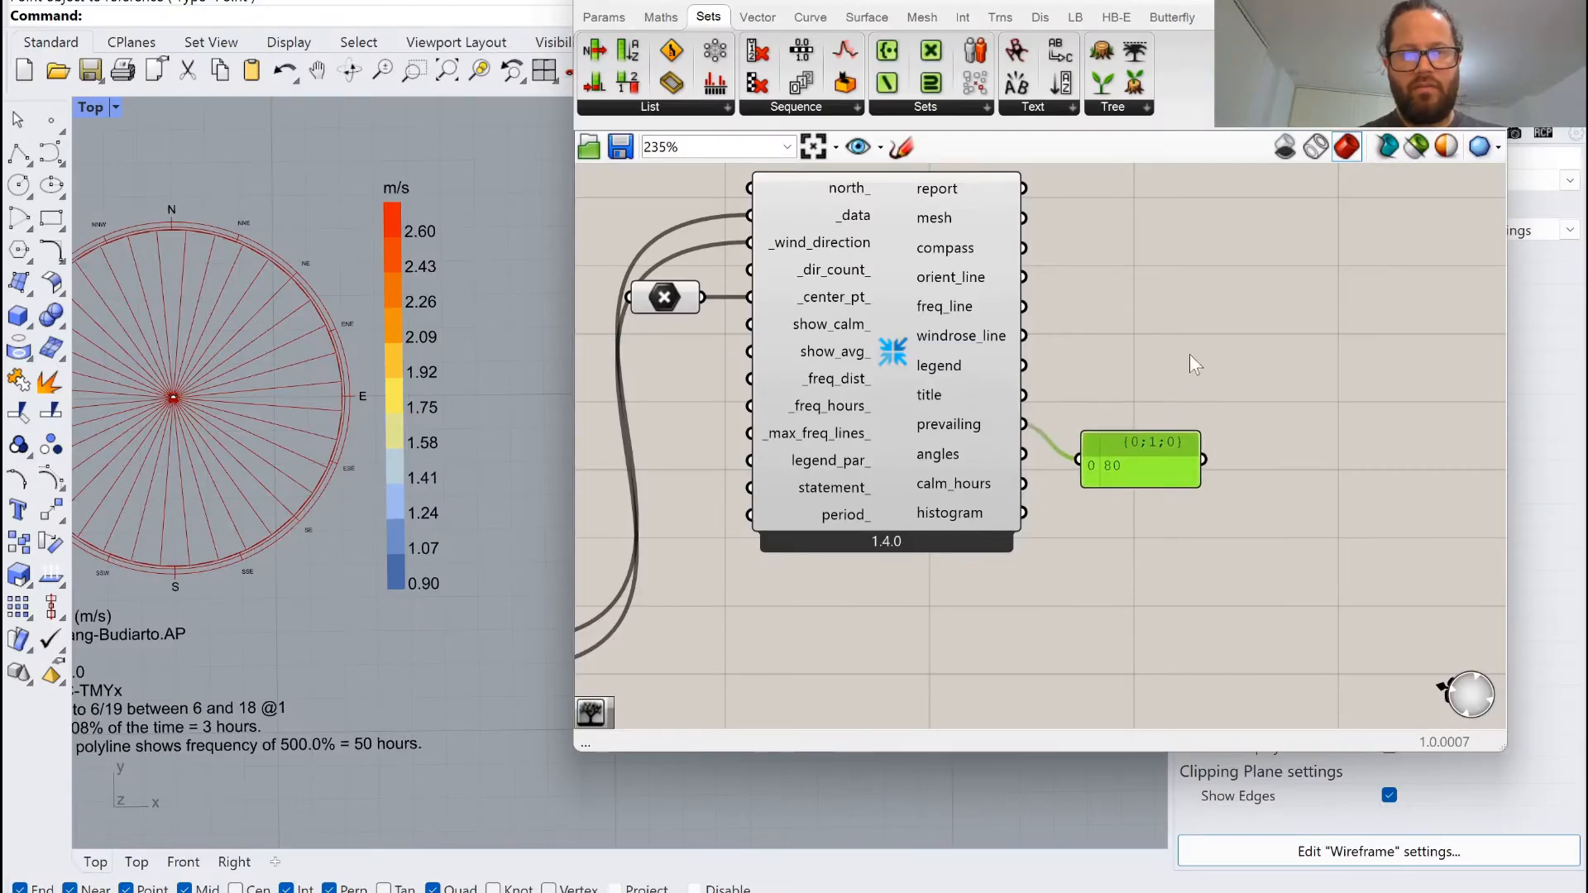
# Duplicate the prevailing panel, place the copy above it and connect it to the Wind Rose's legend output.
pyautogui.click(1190, 354)
pyautogui.click(1116, 445)
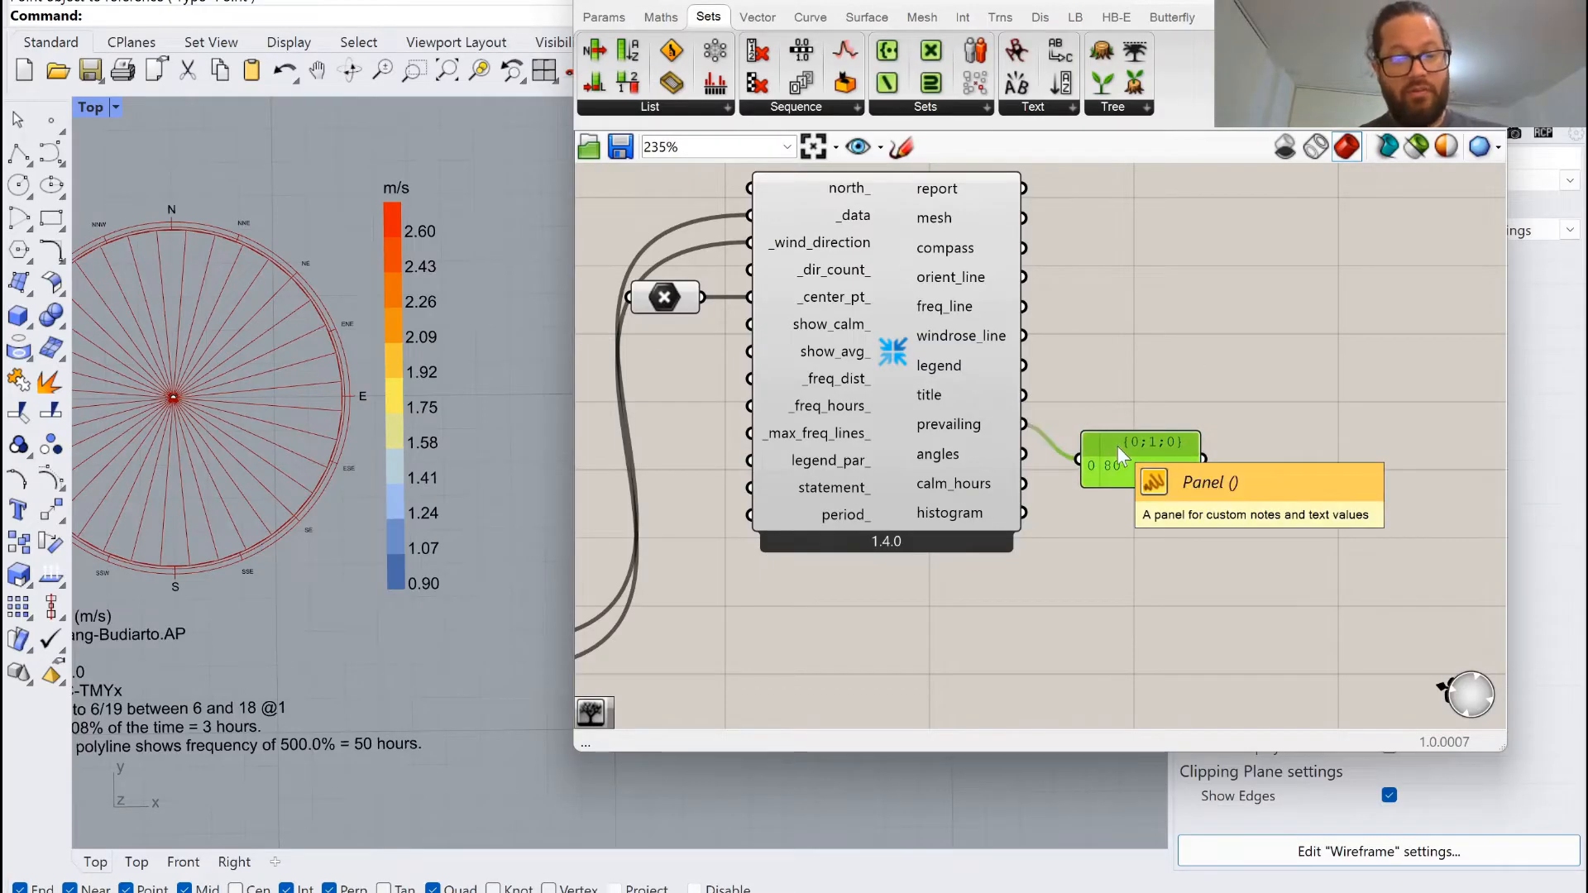
pyautogui.hotkey('ctrl', 'c')
pyautogui.hotkey('ctrl', 'v')
pyautogui.moveTo(1143, 455); pyautogui.dragTo(1145, 344)
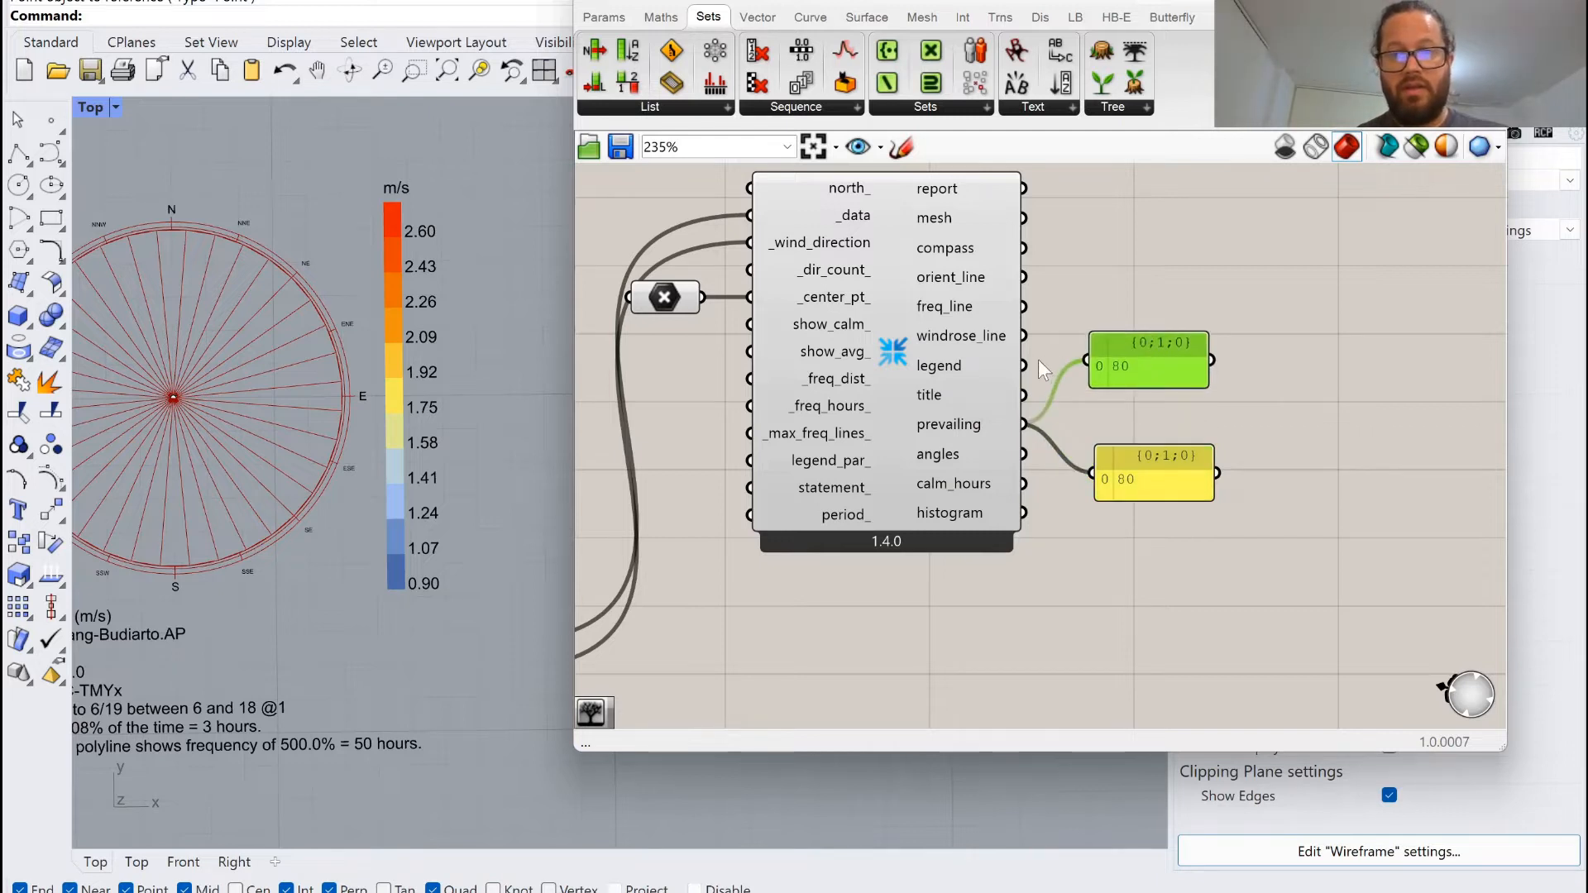
pyautogui.moveTo(1025, 365); pyautogui.dragTo(1086, 361)
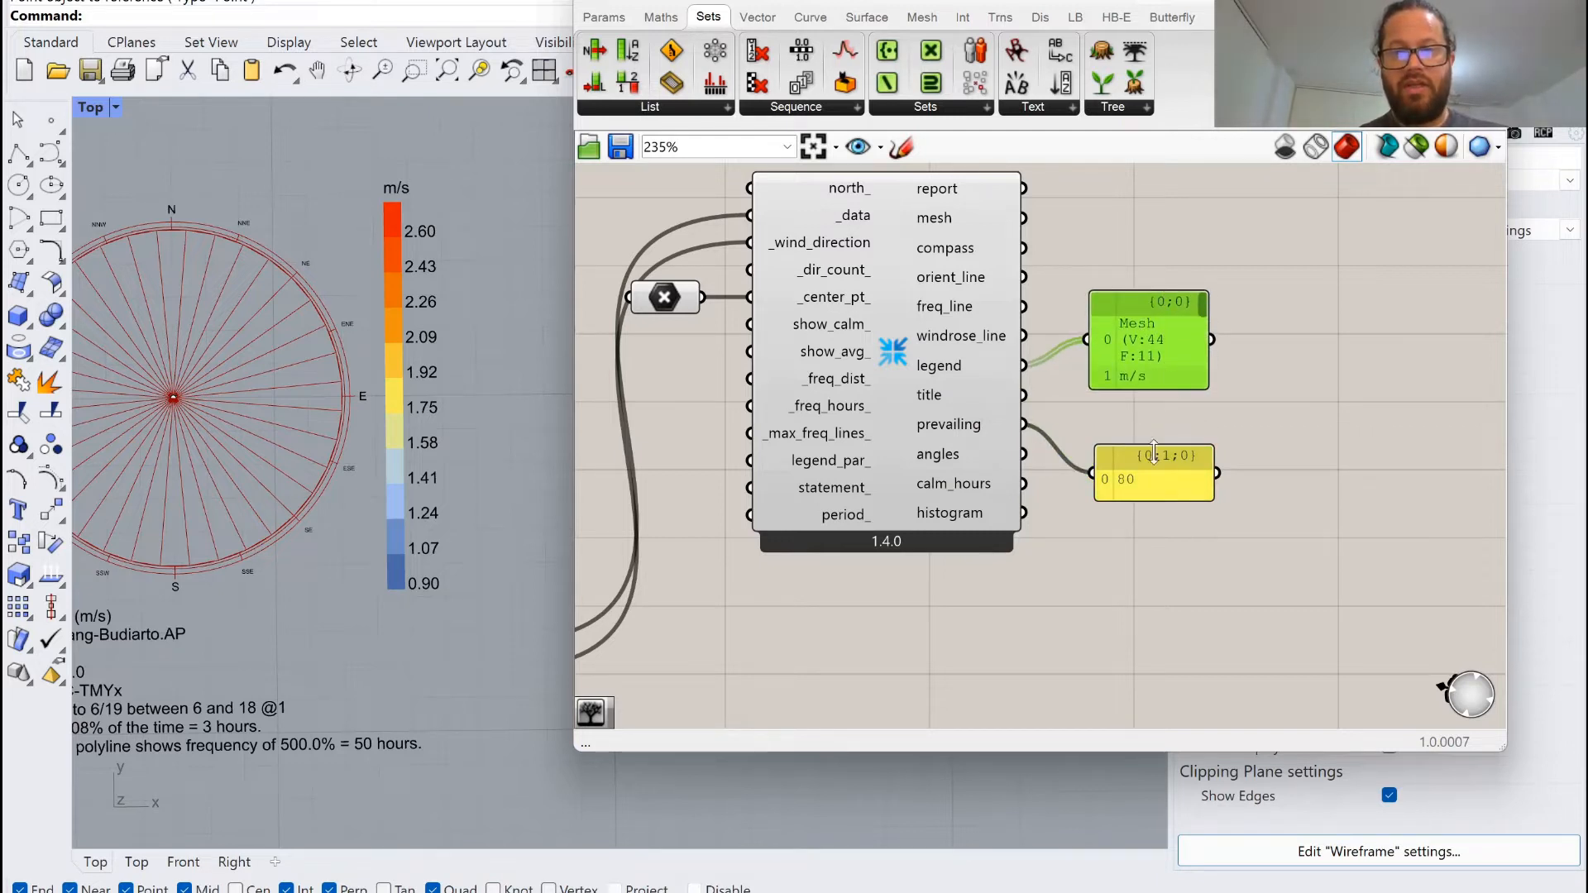
pyautogui.moveTo(1154, 451)
pyautogui.mouseDown()
pyautogui.moveTo(1165, 608)
pyautogui.moveTo(1160, 458)
pyautogui.mouseUp()
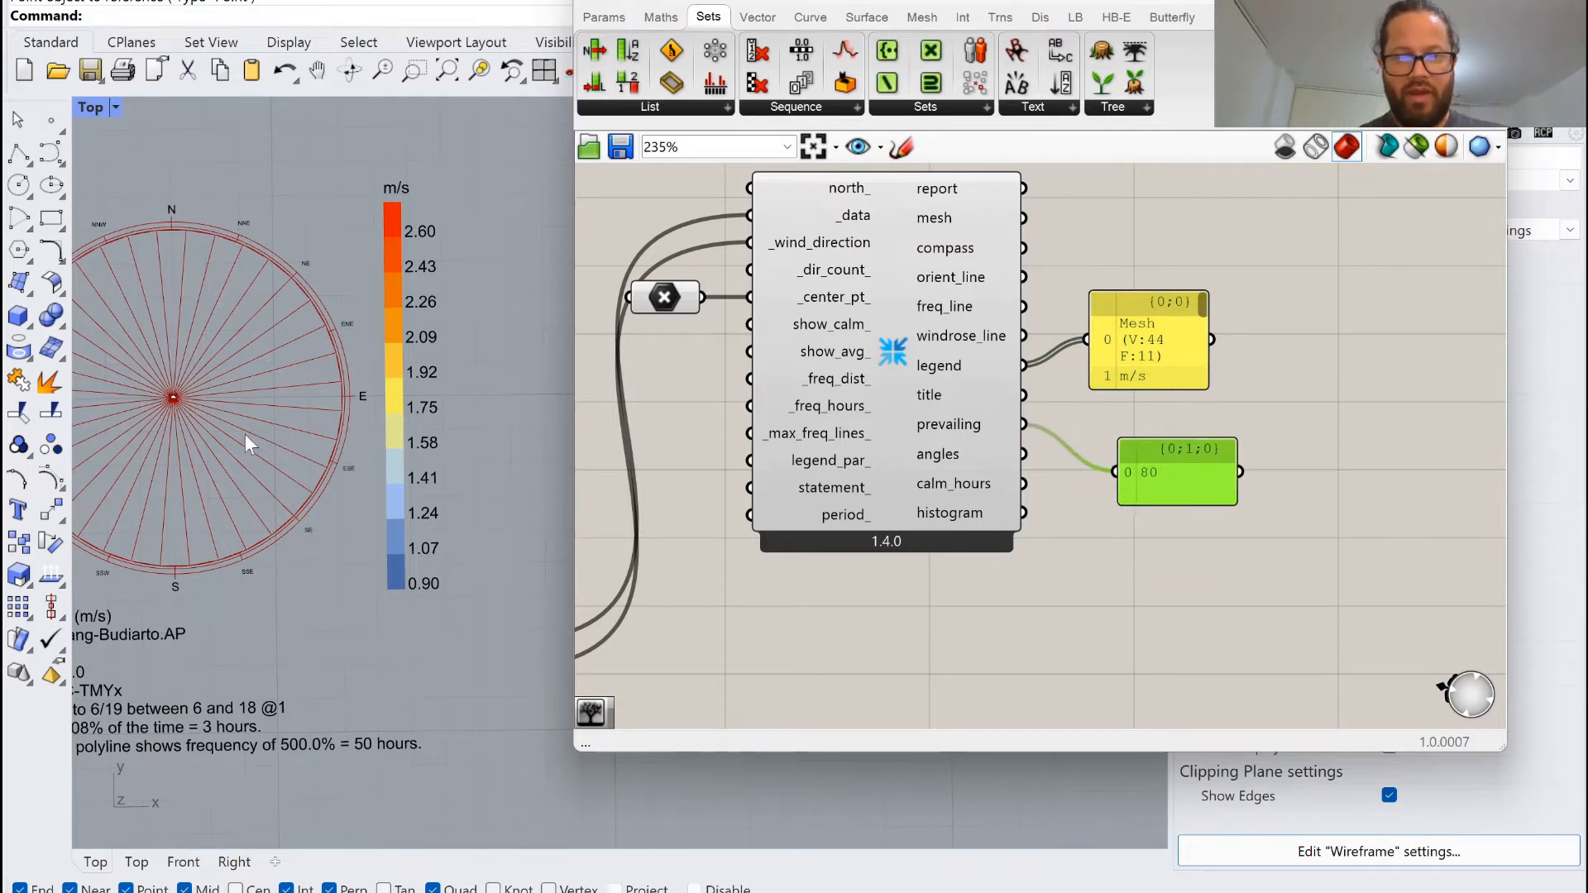
# Inspect the wind rose petals in the viewport and read through the legend panel's list to its last values.
pyautogui.scroll(10, 156, 398)
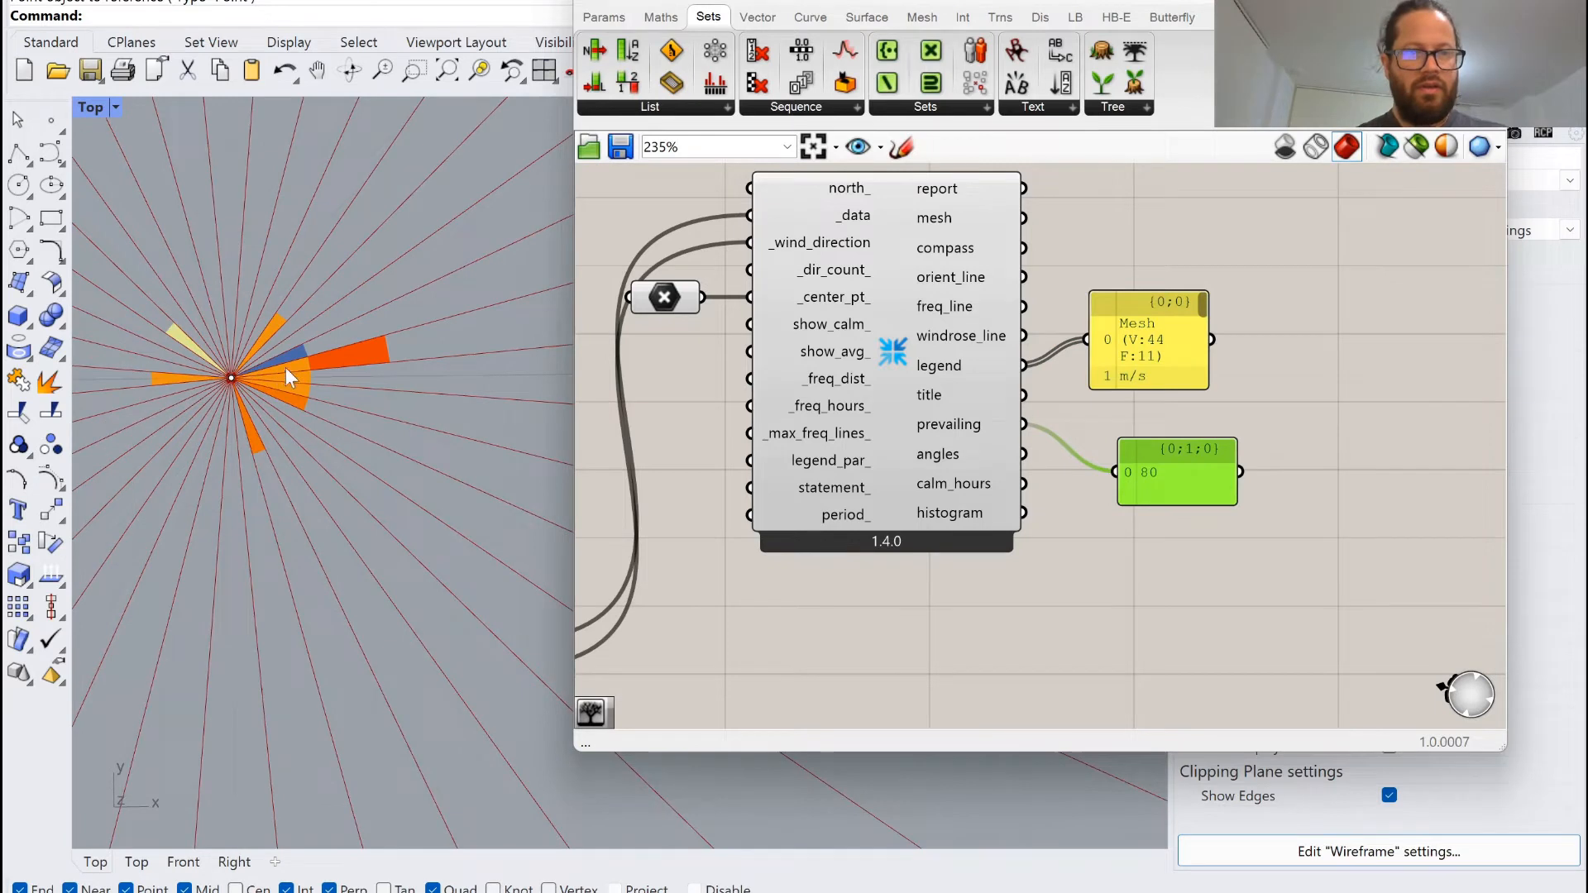
pyautogui.scroll(-4, 285, 378)
pyautogui.scroll(2, 1207, 356)
pyautogui.click(1207, 372)
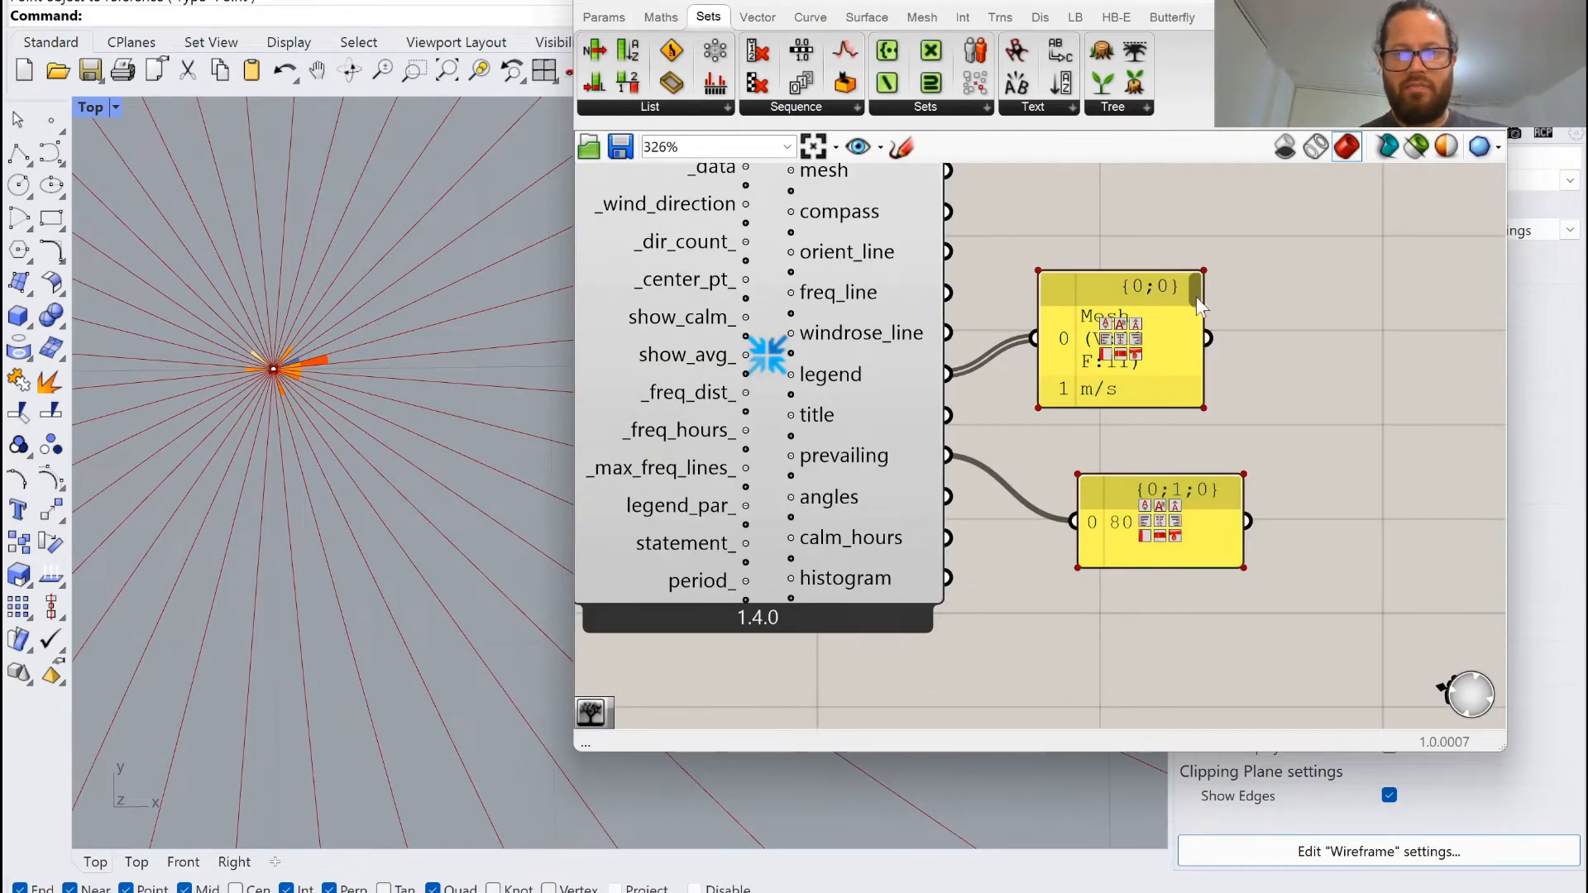
pyautogui.moveTo(1199, 306); pyautogui.dragTo(1241, 401)
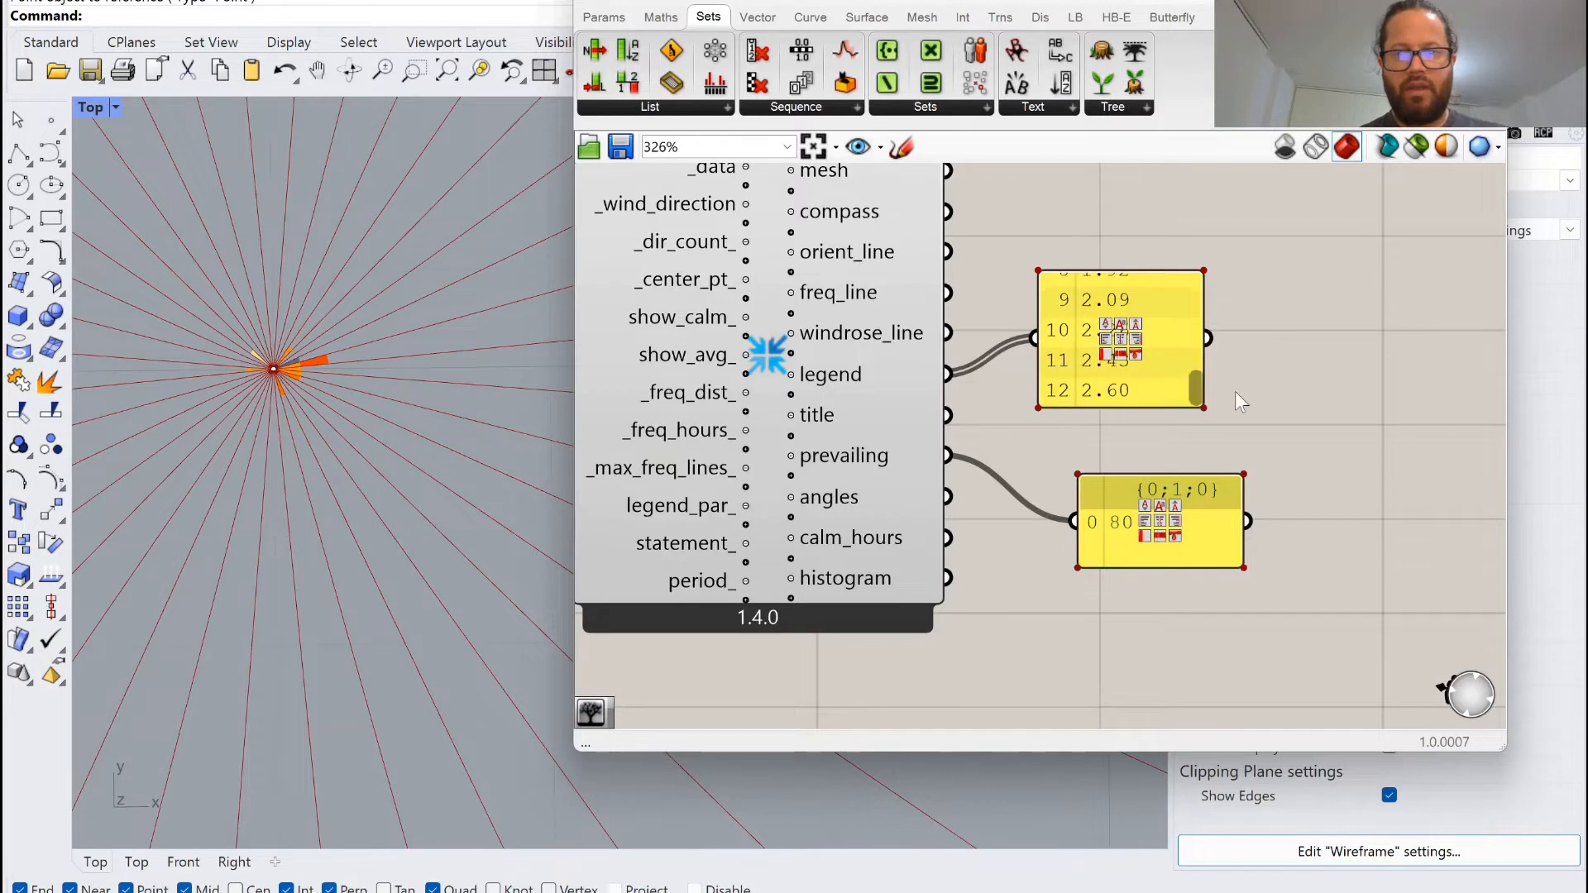
# Set the _start_month_ slider to 4 and check the updated wind rose.
pyautogui.scroll(-10, 1262, 384)
pyautogui.scroll(6, 852, 554)
pyautogui.scroll(-4, 968, 509)
pyautogui.scroll(5, 724, 566)
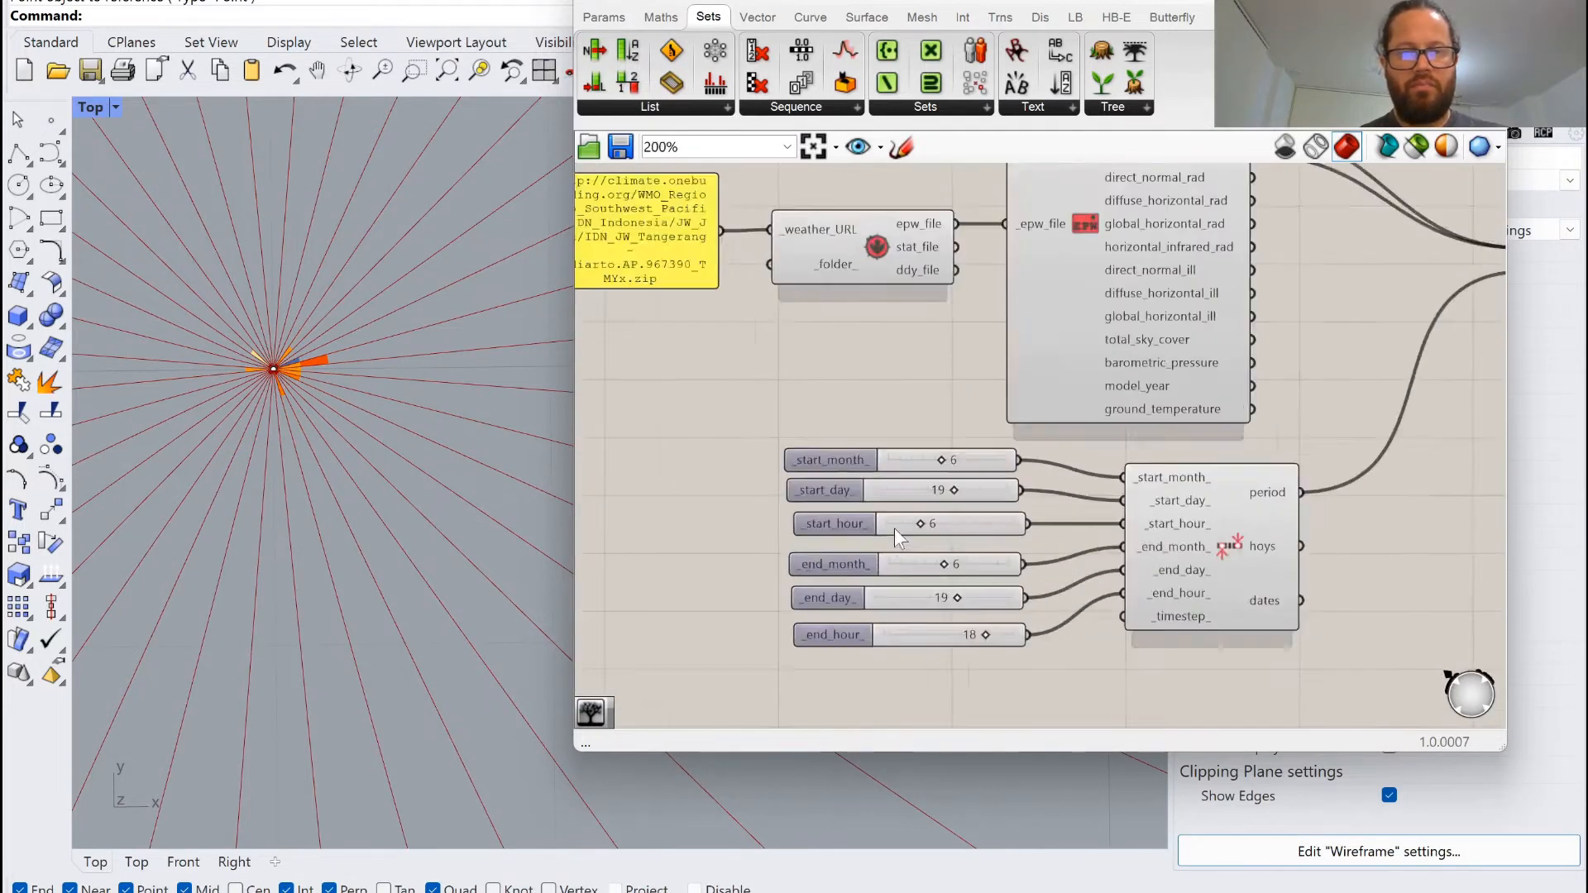
pyautogui.scroll(3, 953, 504)
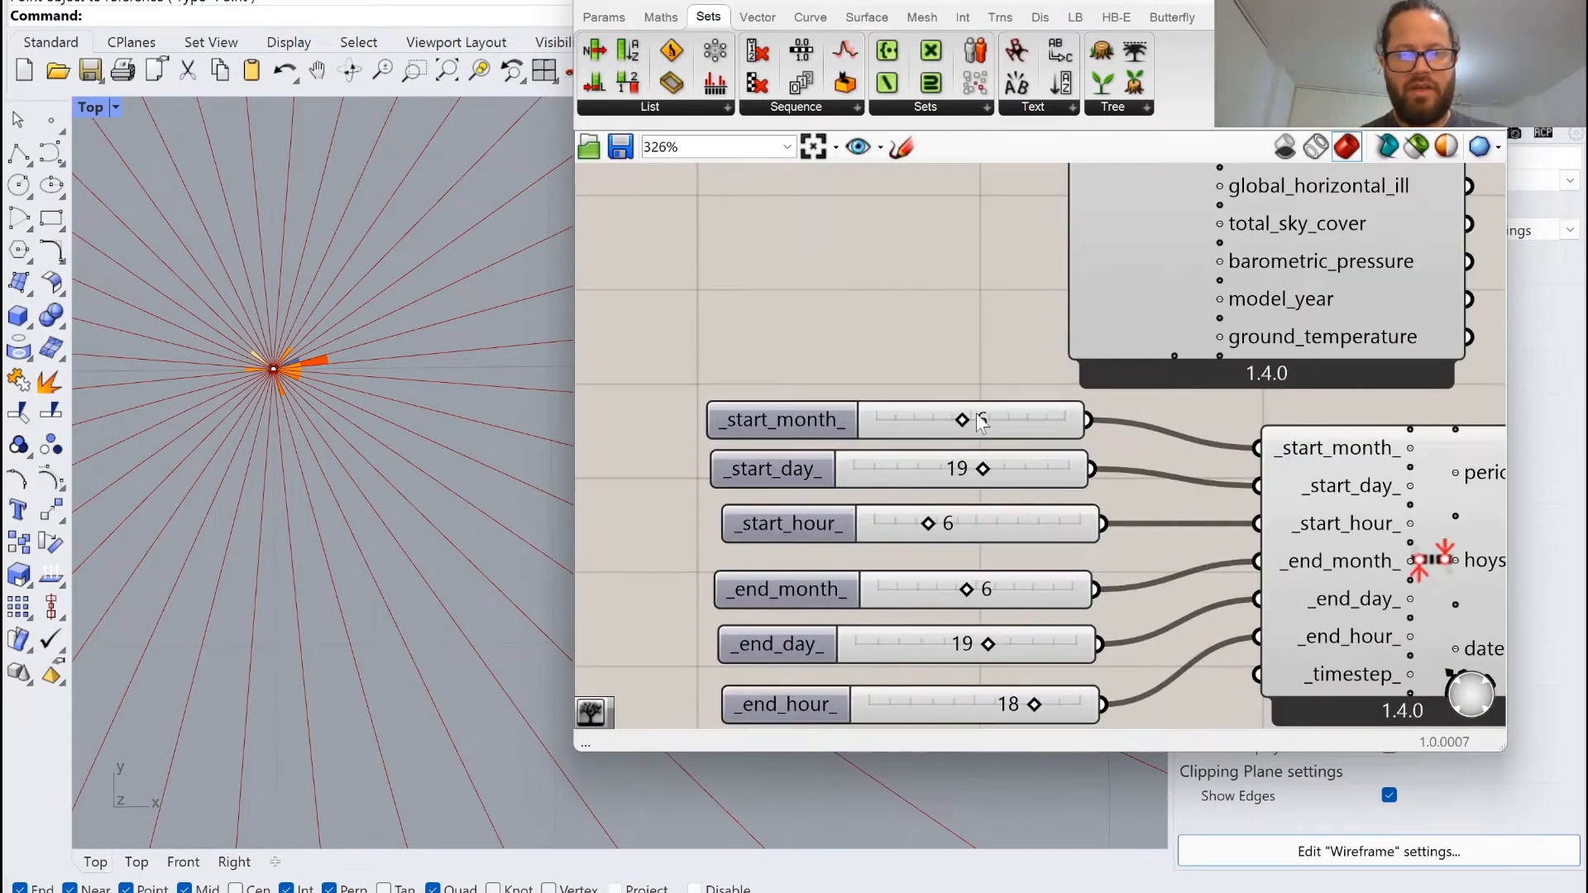
pyautogui.doubleClick(1005, 421)
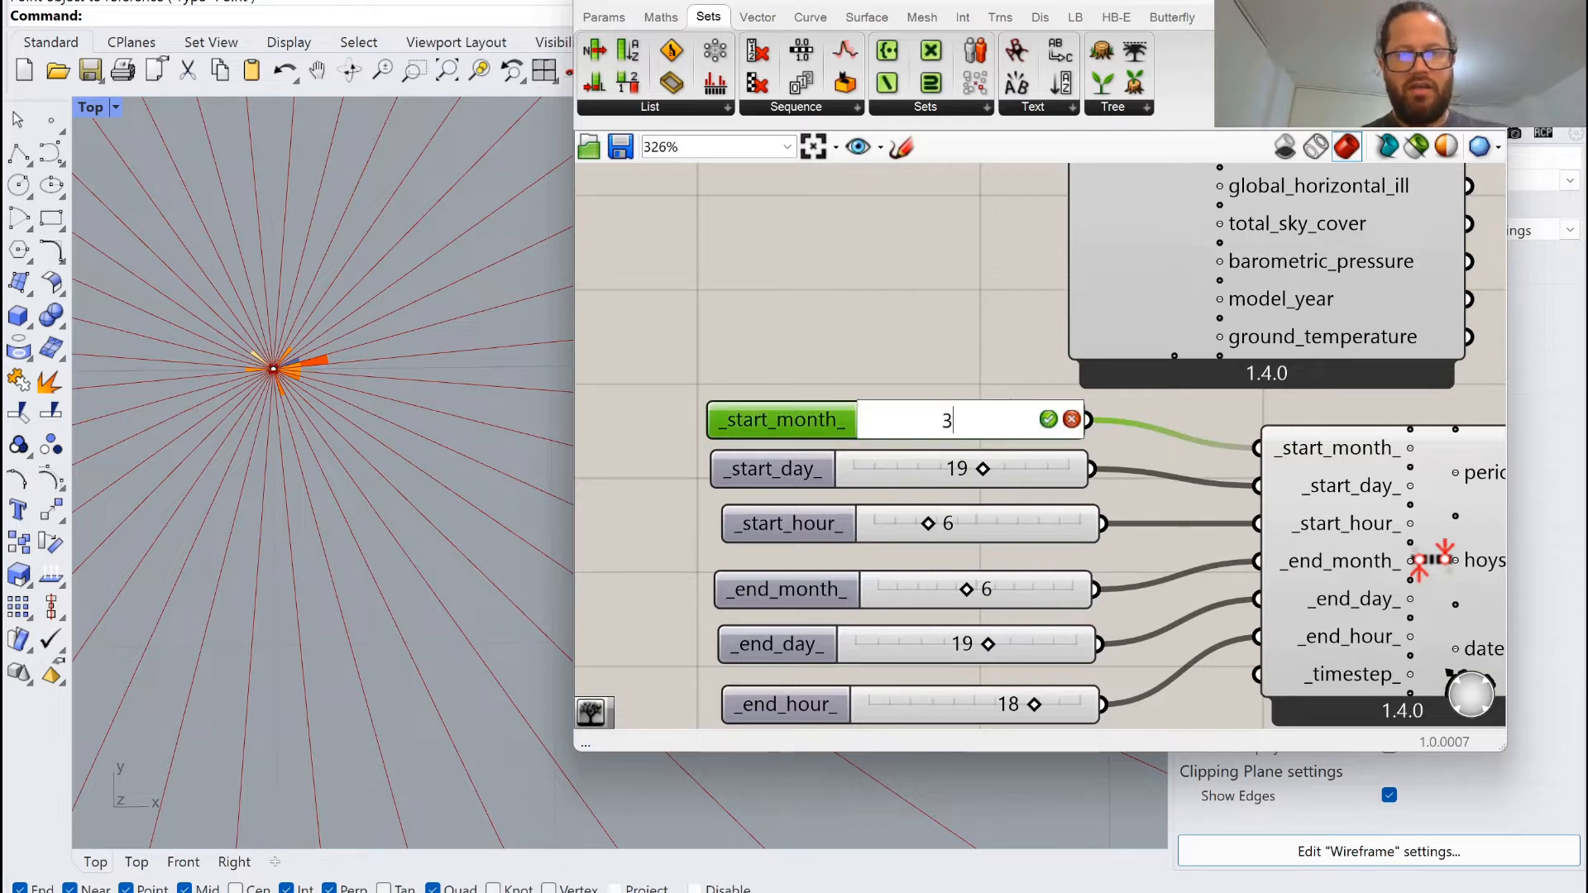
pyautogui.write('3')
pyautogui.press('BackSpace')
pyautogui.write('4')
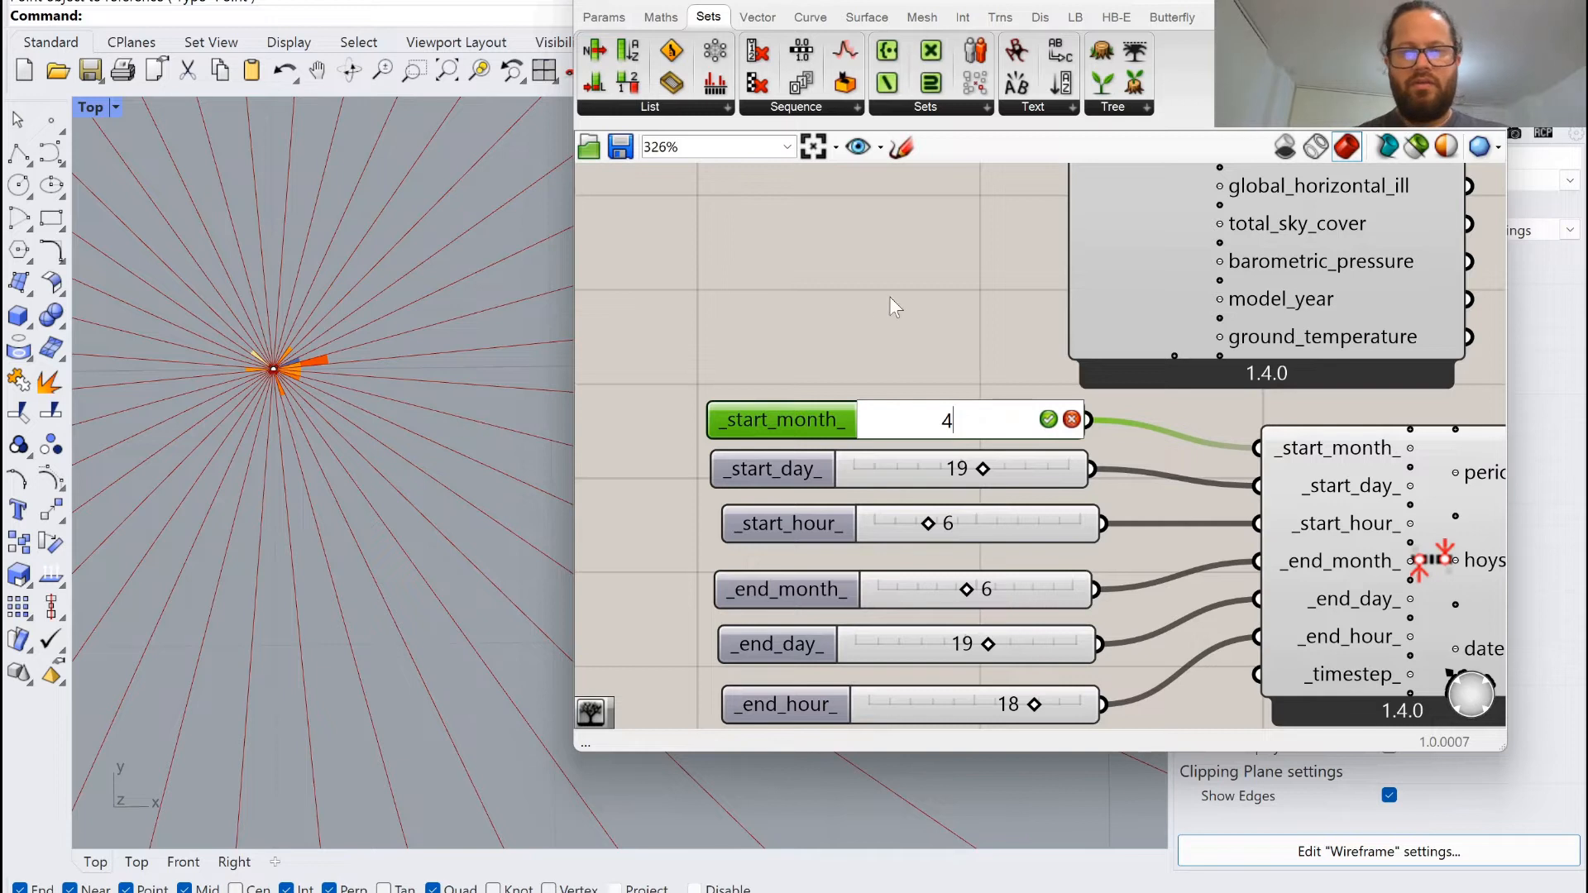
pyautogui.press('Escape')
pyautogui.moveTo(963, 422); pyautogui.dragTo(943, 426)
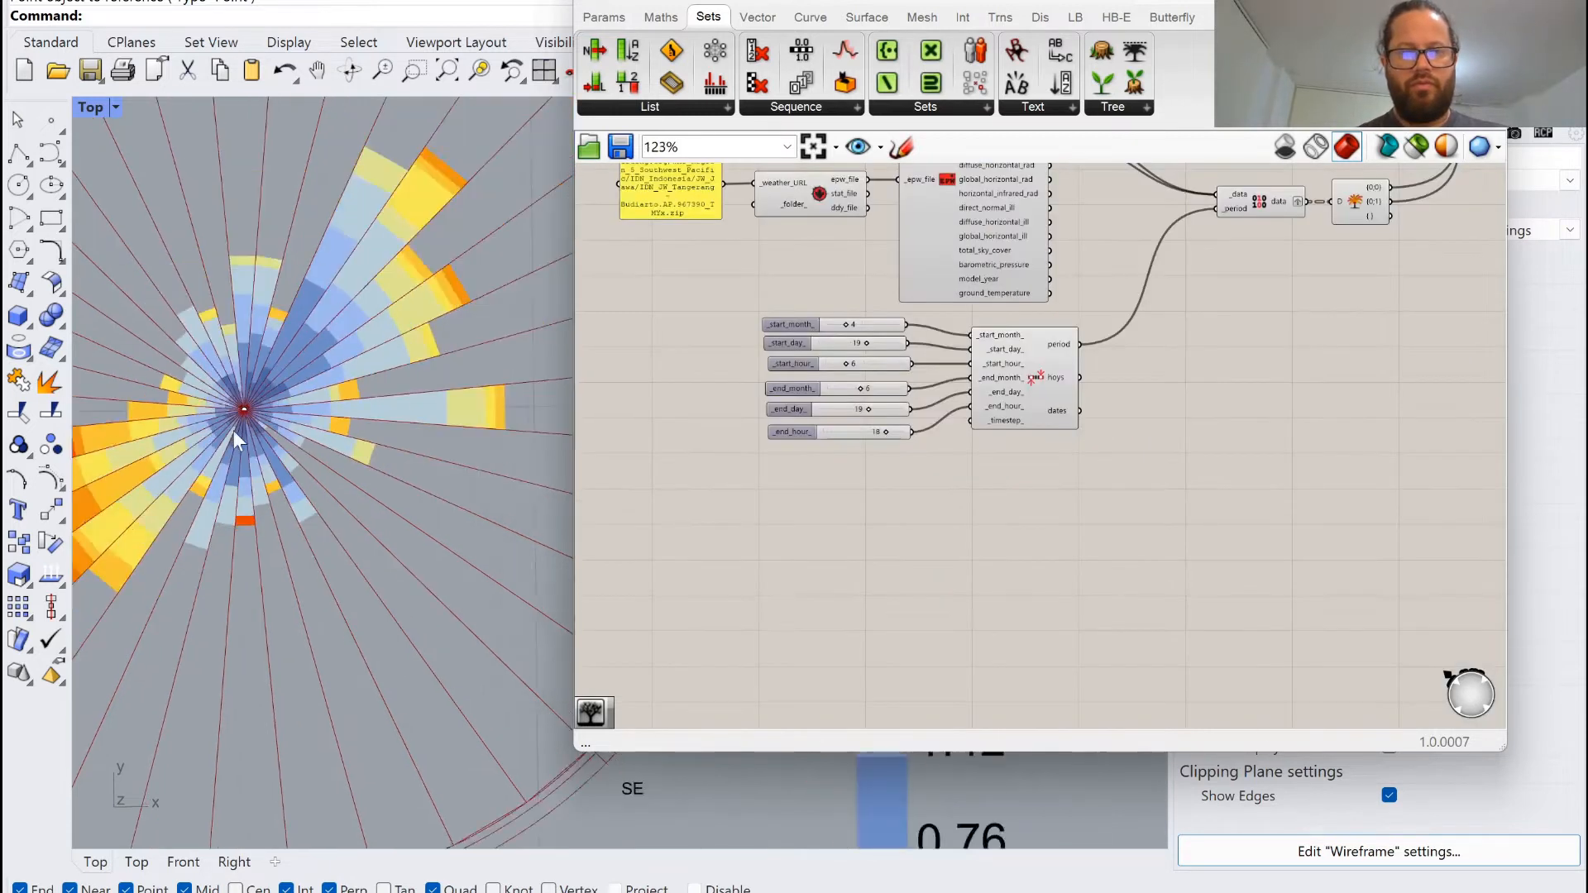
pyautogui.scroll(-6, 233, 430)
pyautogui.scroll(3, 172, 445)
pyautogui.scroll(-2, 1288, 285)
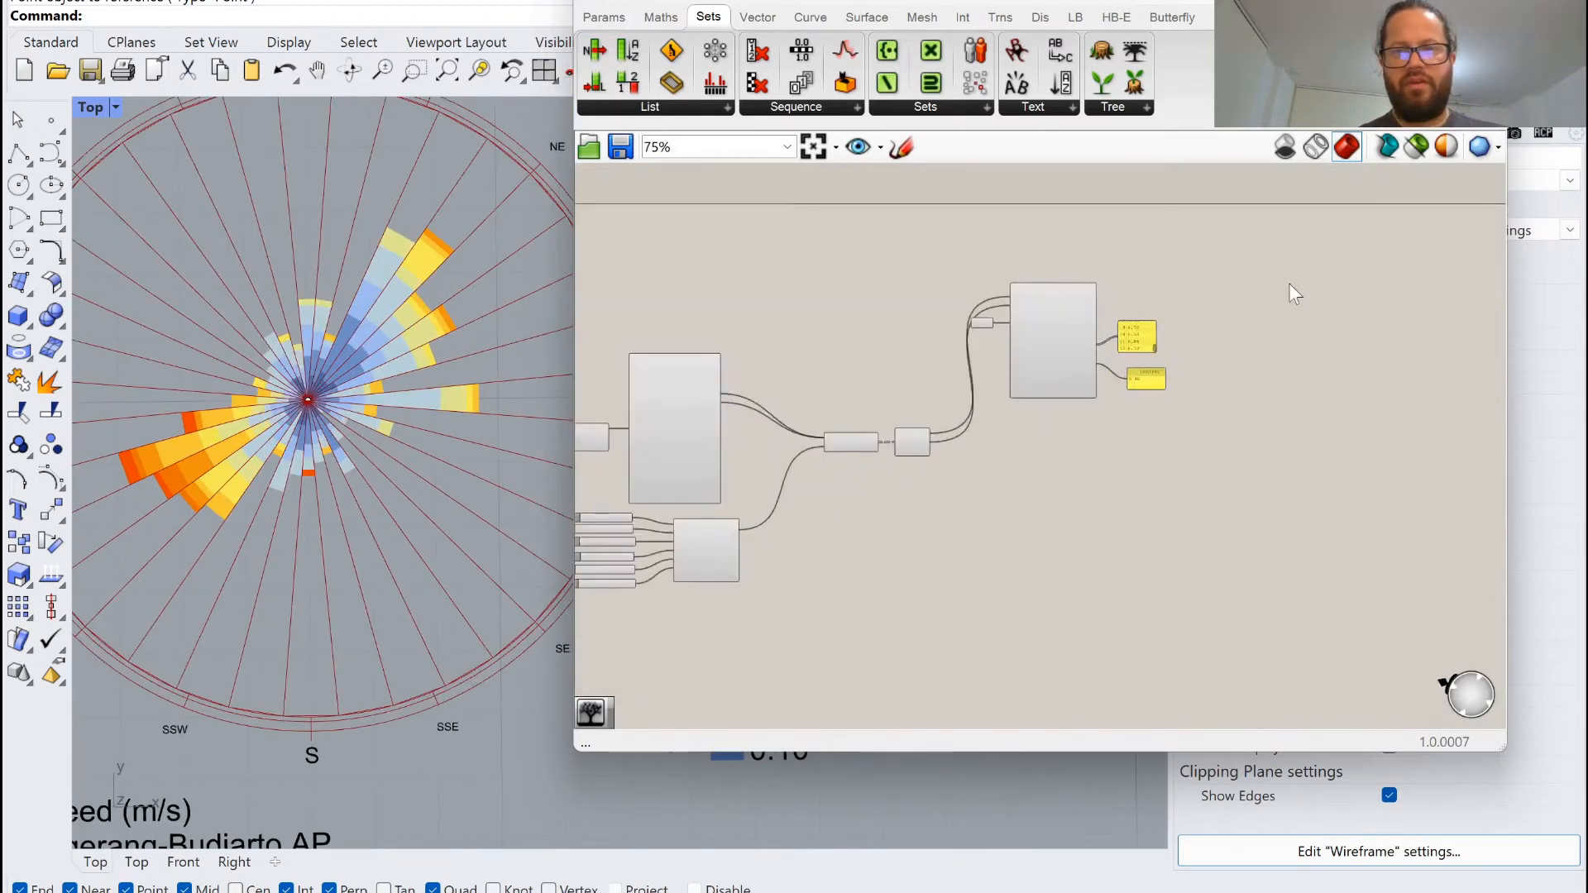
# Compare the legend and prevailing panel values with the wind rose petals and speed scale in the Top viewport.
pyautogui.scroll(4, 1273, 289)
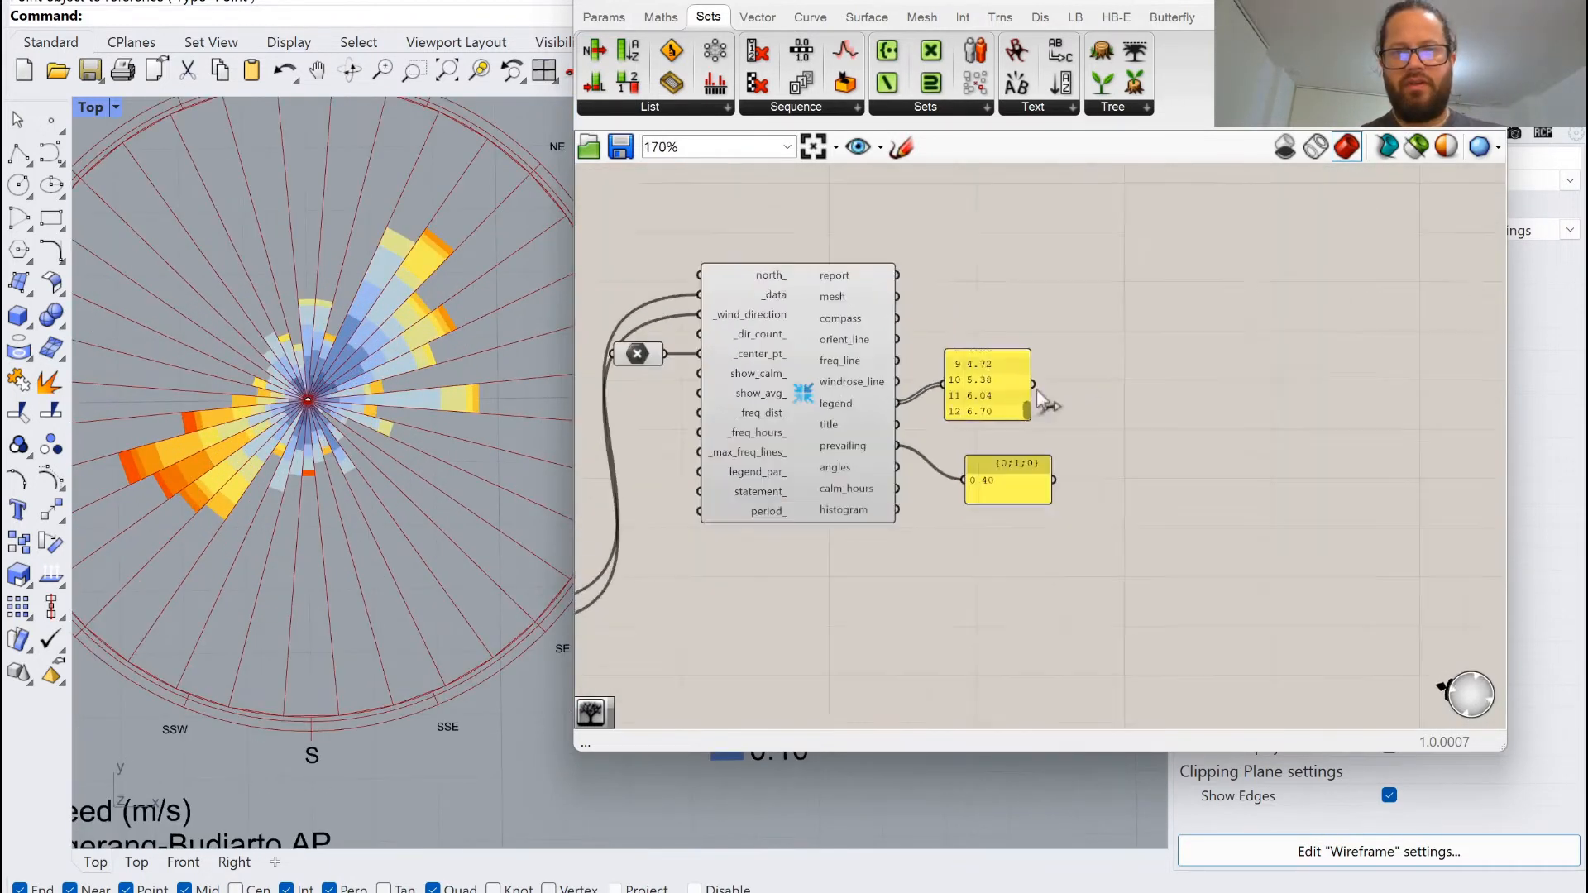
pyautogui.scroll(4, 1001, 385)
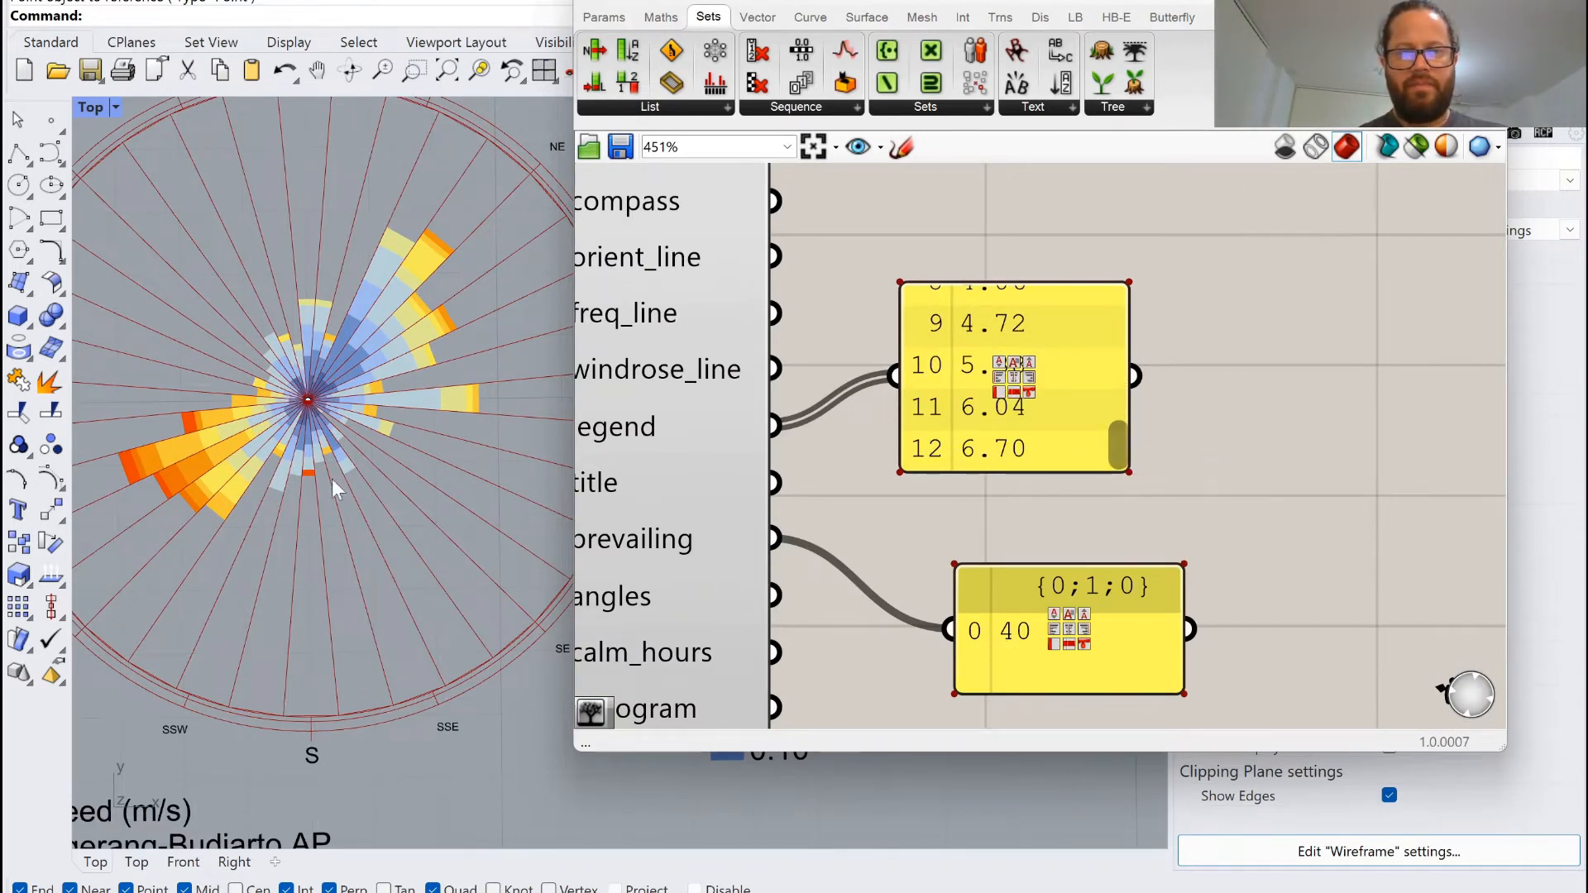
pyautogui.scroll(-5, 316, 473)
pyautogui.scroll(3, 316, 474)
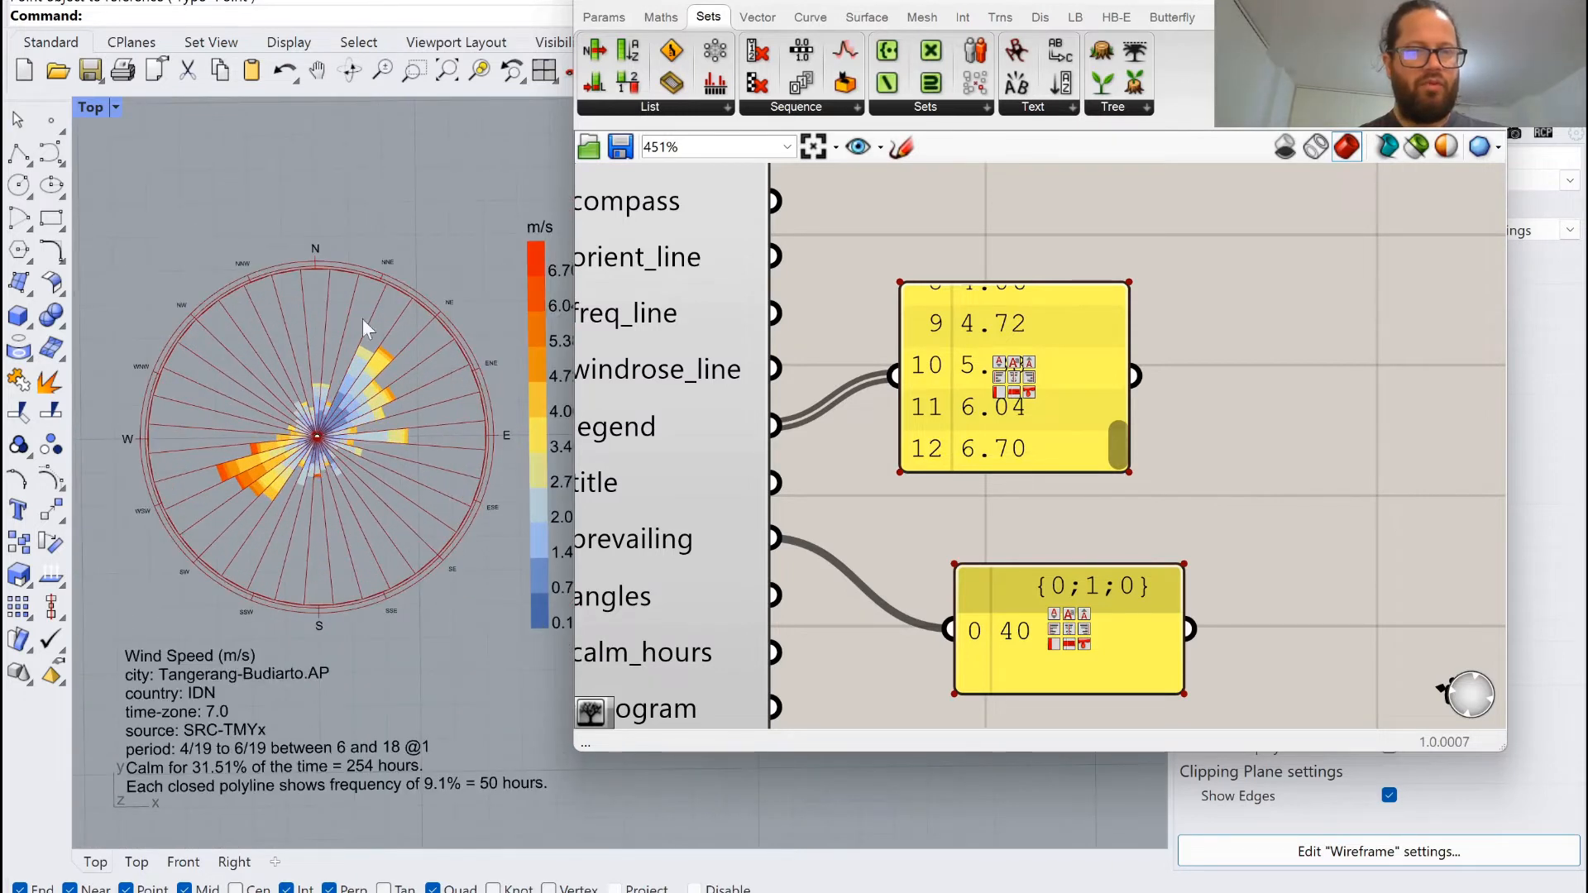
pyautogui.scroll(2, 376, 382)
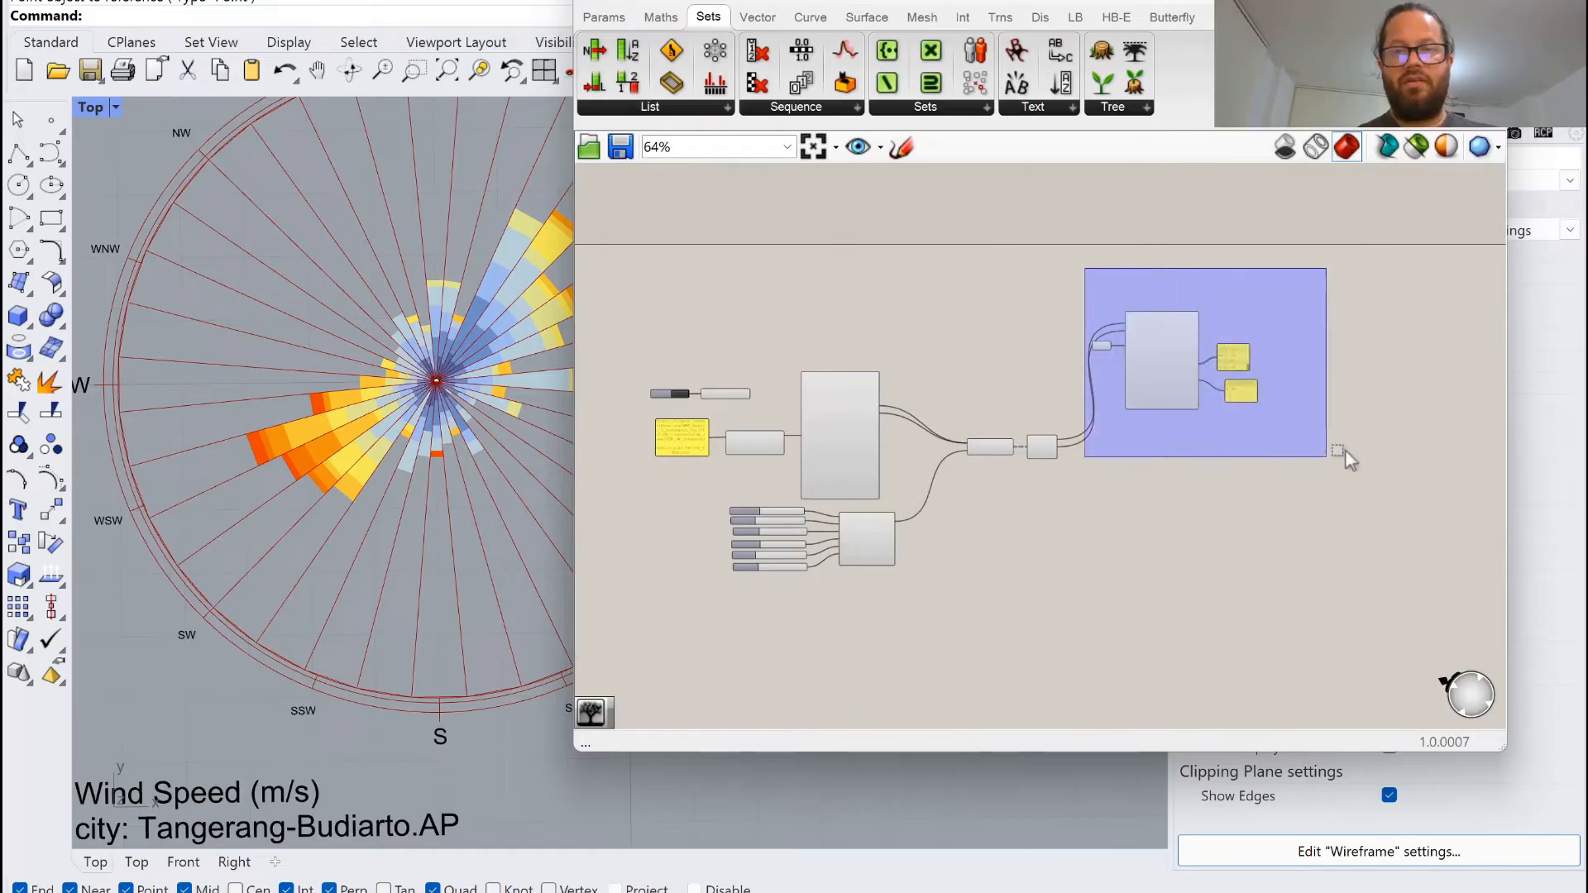
# Move the Wind Rose component together with its center point and both panels farther away from the data branches.
pyautogui.moveTo(1341, 454); pyautogui.dragTo(1264, 404)
pyautogui.scroll(4, 1264, 403)
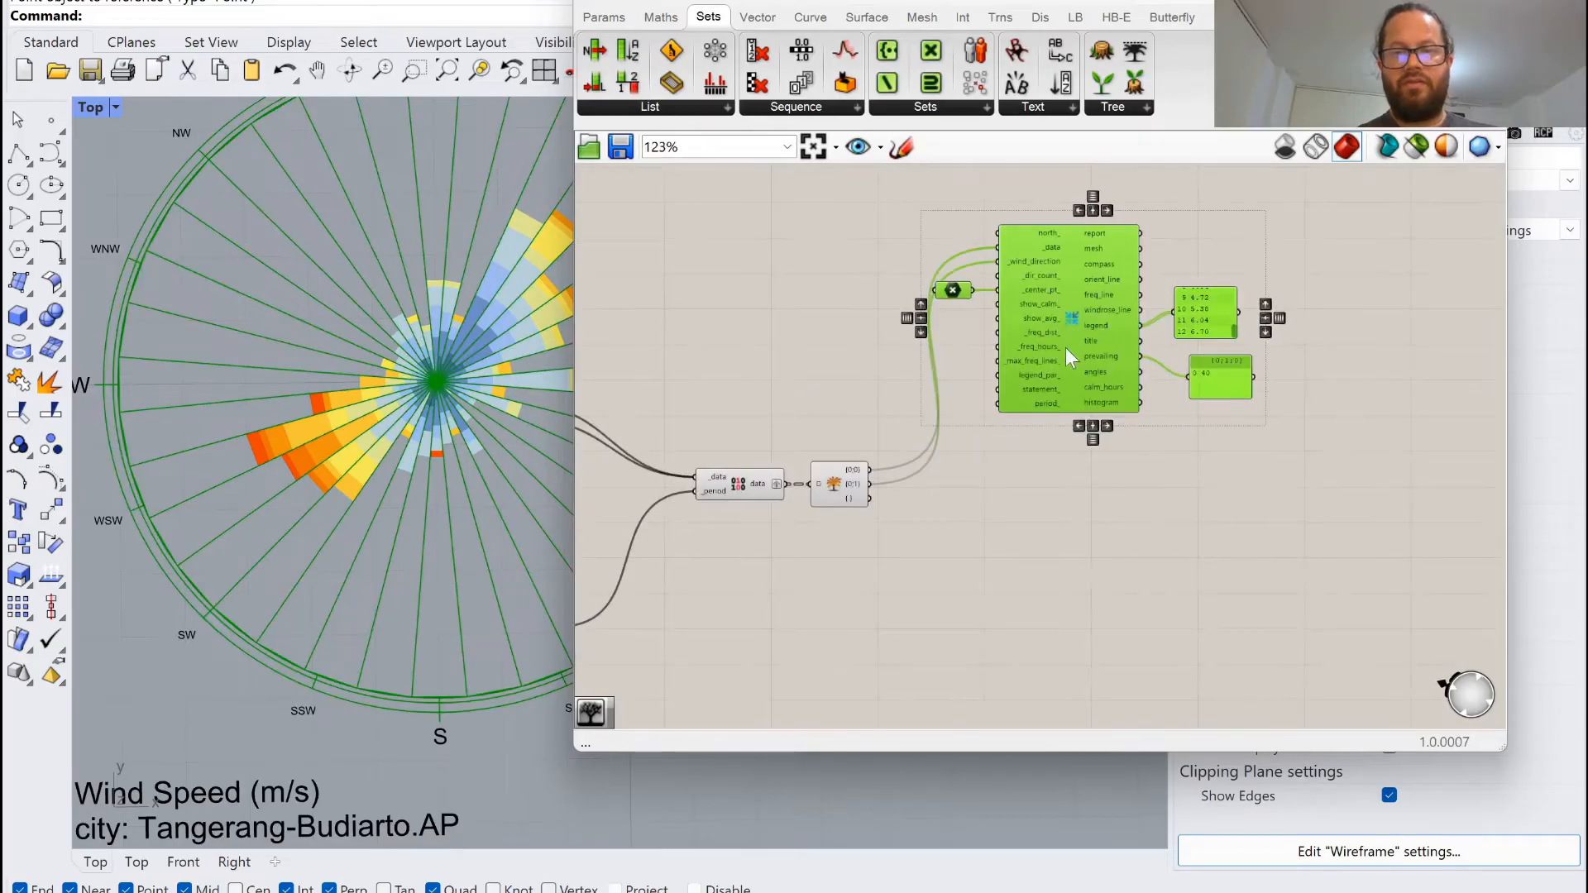
pyautogui.moveTo(1065, 347); pyautogui.dragTo(1199, 372)
pyautogui.moveTo(1199, 372); pyautogui.dragTo(1088, 315, button='right')
pyautogui.scroll(-3, 1088, 316)
pyautogui.moveTo(1089, 315); pyautogui.dragTo(1071, 315)
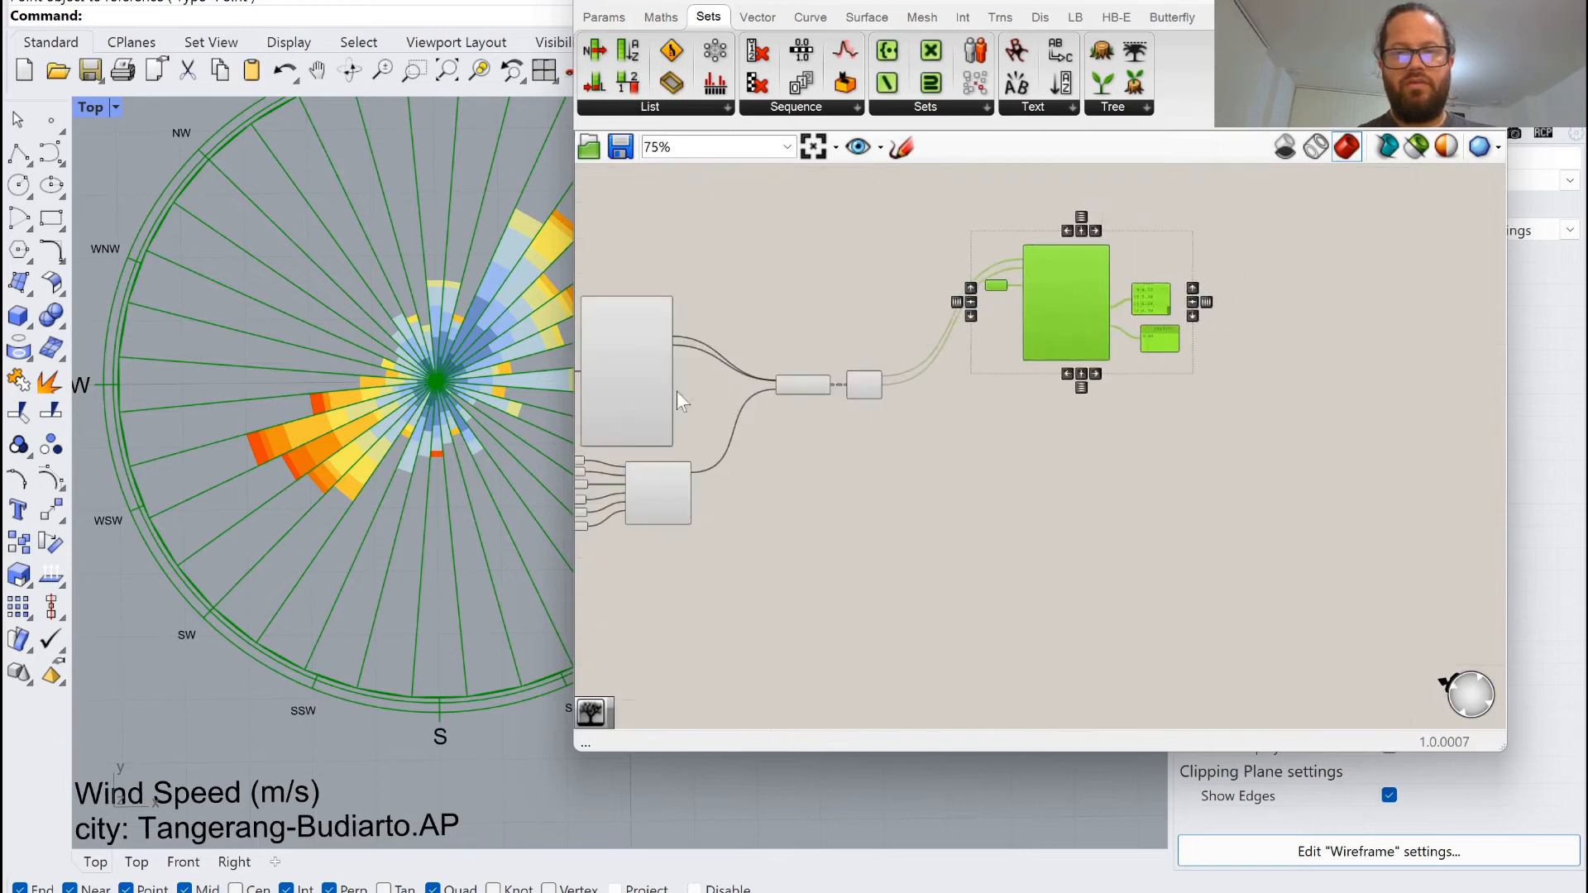
# Examine the box buildings and site outline around the Rhino origin from an angled view.
pyautogui.moveTo(922, 1); pyautogui.dragTo(1000, 2)
pyautogui.scroll(-10, 339, 429)
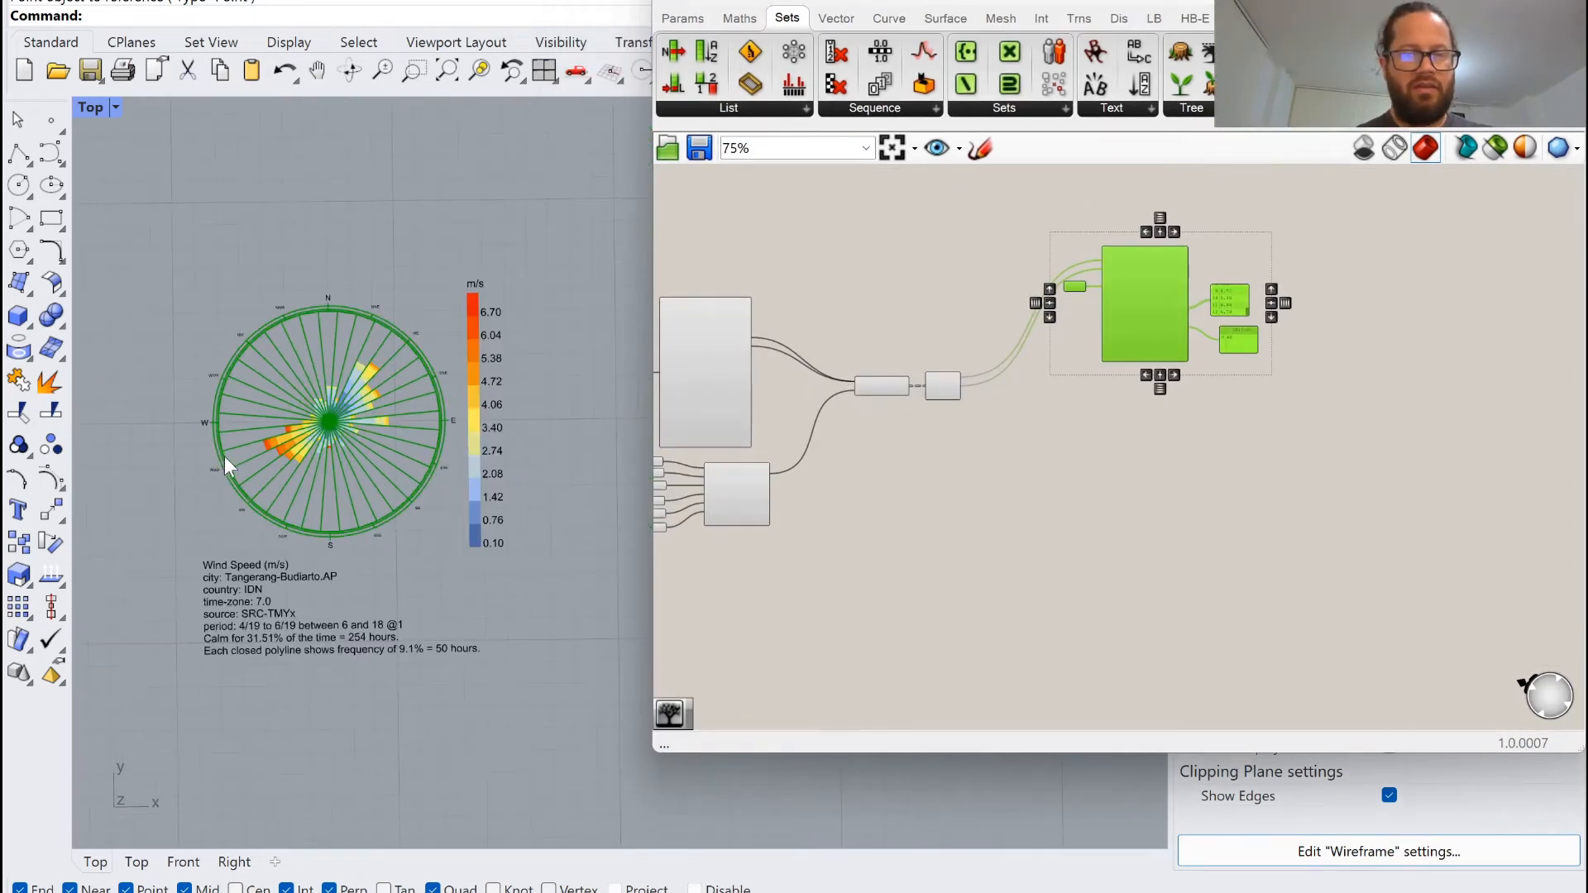
pyautogui.scroll(-7, 278, 503)
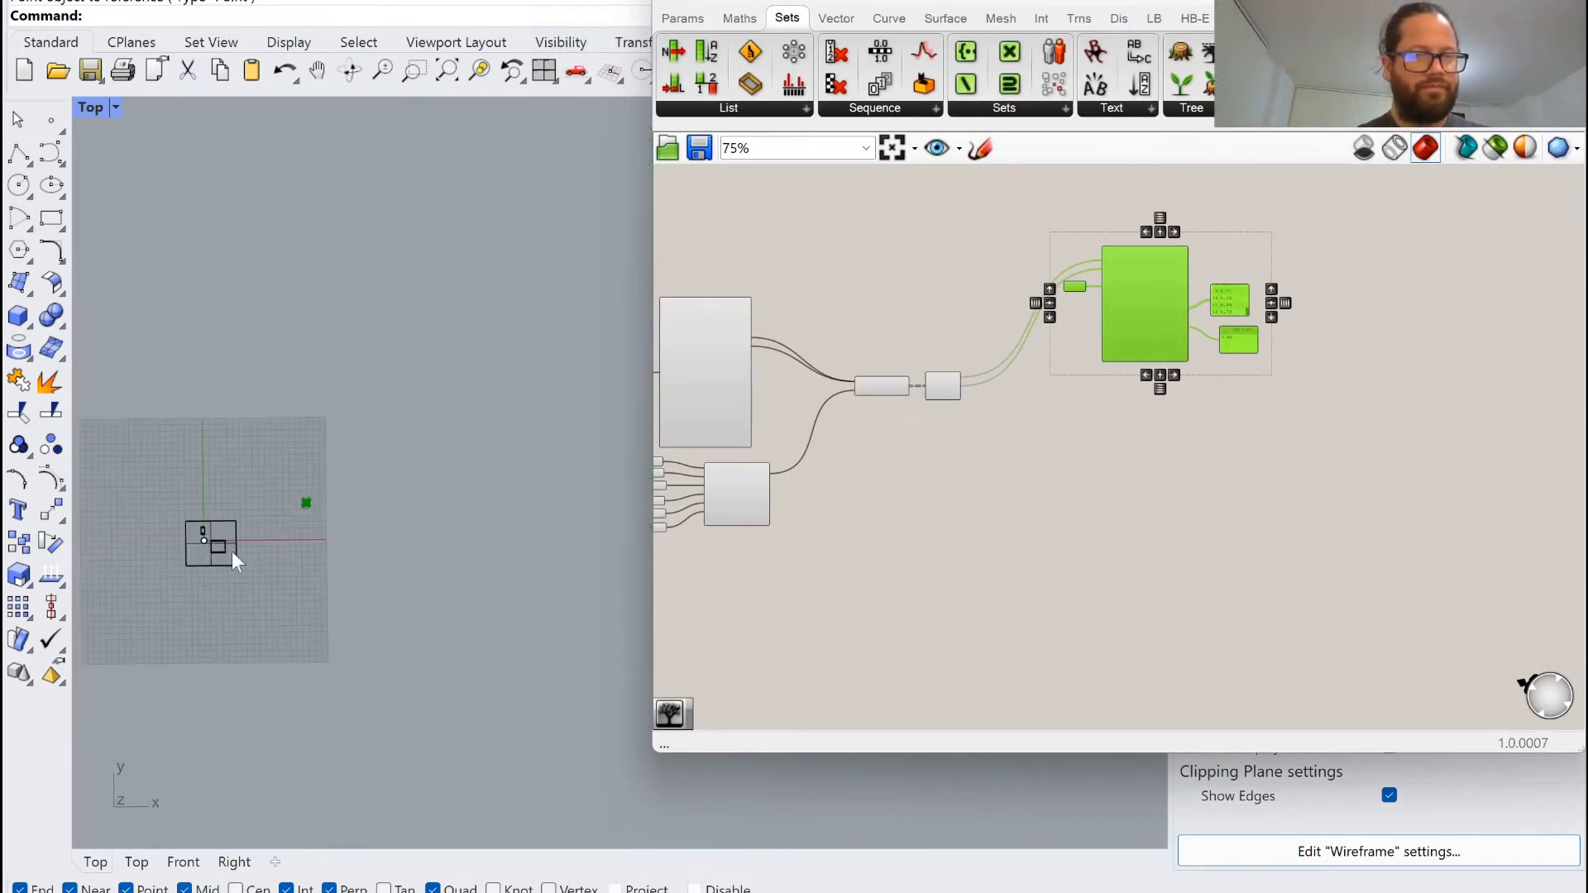
pyautogui.scroll(9, 232, 549)
pyautogui.scroll(6, 236, 536)
pyautogui.keyDown('ctrl'); pyautogui.keyDown('shift'); pyautogui.moveTo(237, 536); pyautogui.dragTo(174, 446, button='right'); pyautogui.keyUp('shift'); pyautogui.keyUp('ctrl')
pyautogui.scroll(1, 1143, 294)
pyautogui.moveTo(1143, 294); pyautogui.dragTo(1026, 426, button='right')
pyautogui.moveTo(1026, 425); pyautogui.dragTo(1053, 301)
pyautogui.scroll(-2, 1075, 304)
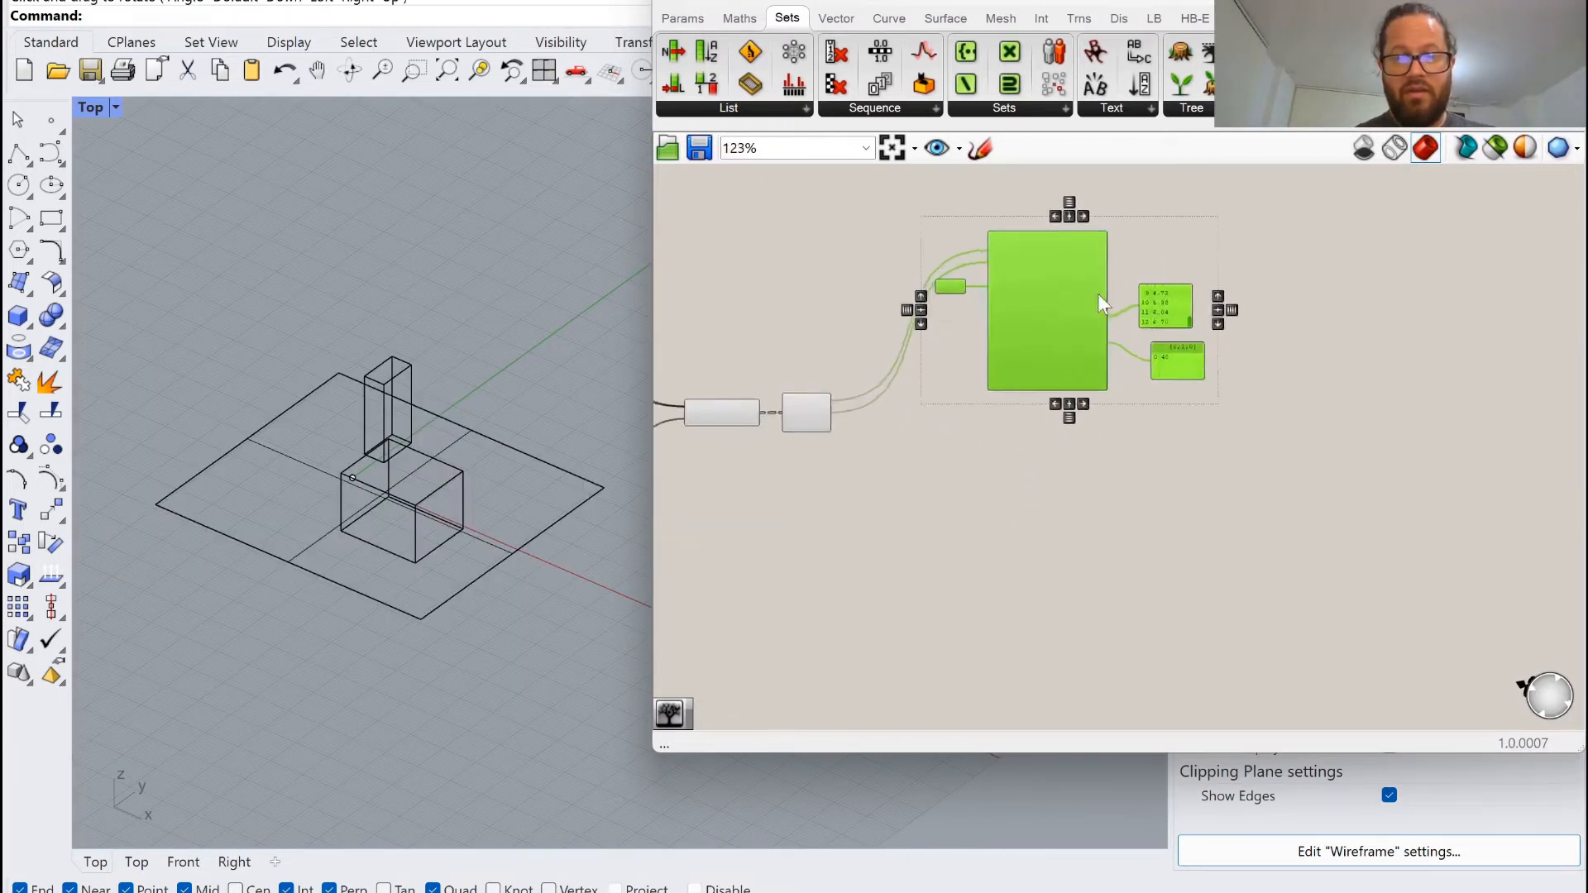
# Search for "north compass" and place an LB Compass component on the Grasshopper canvas below the Wind Rose.
pyautogui.moveTo(955, 30); pyautogui.dragTo(892, 18)
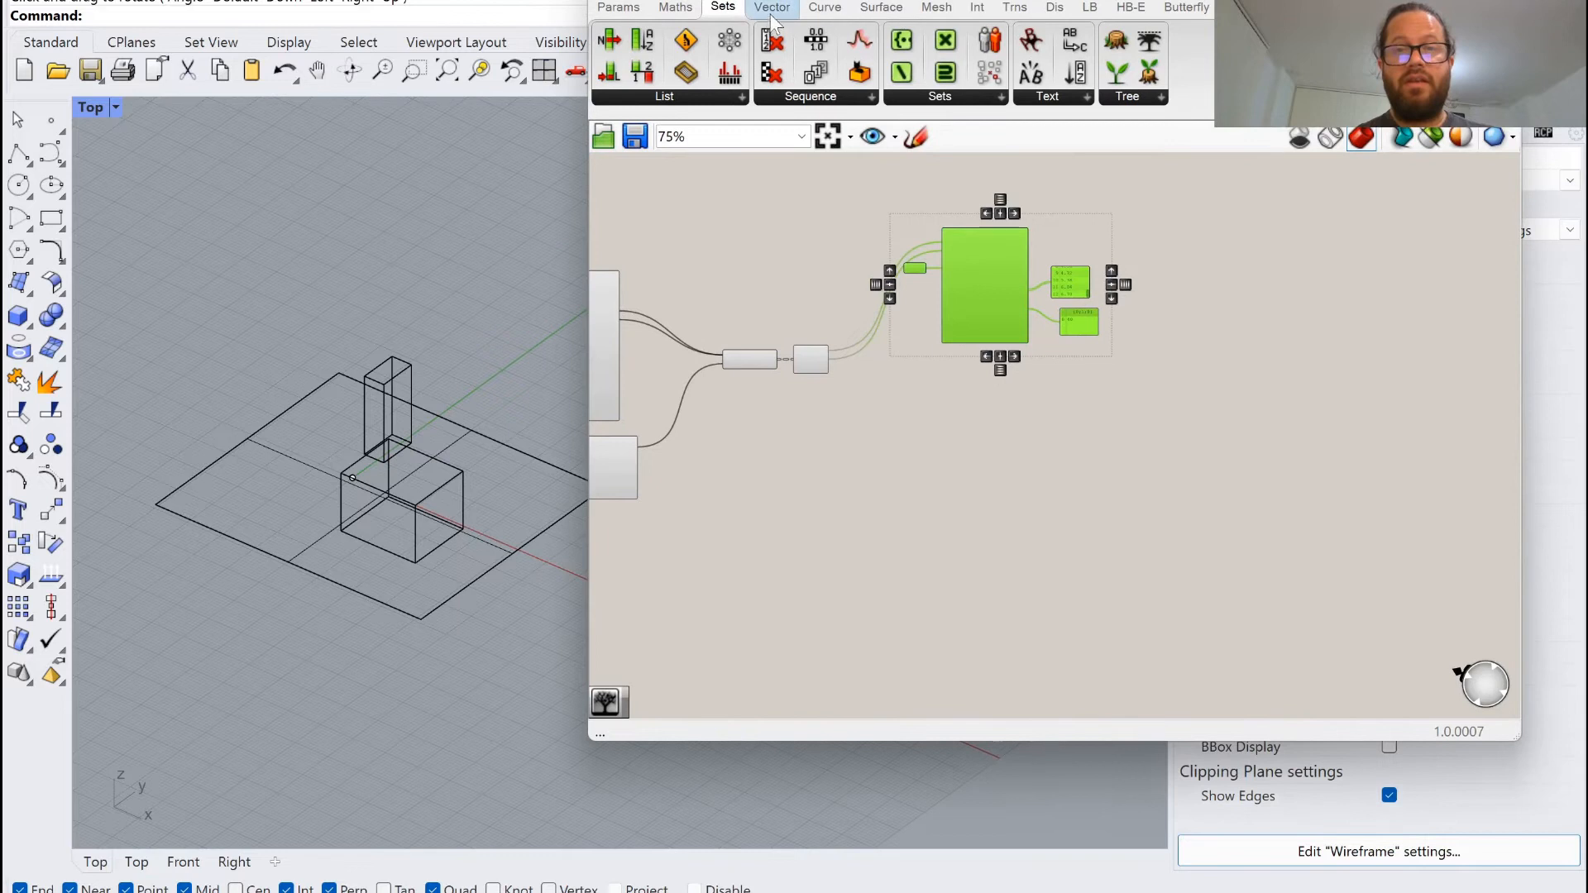
pyautogui.moveTo(942, 11)
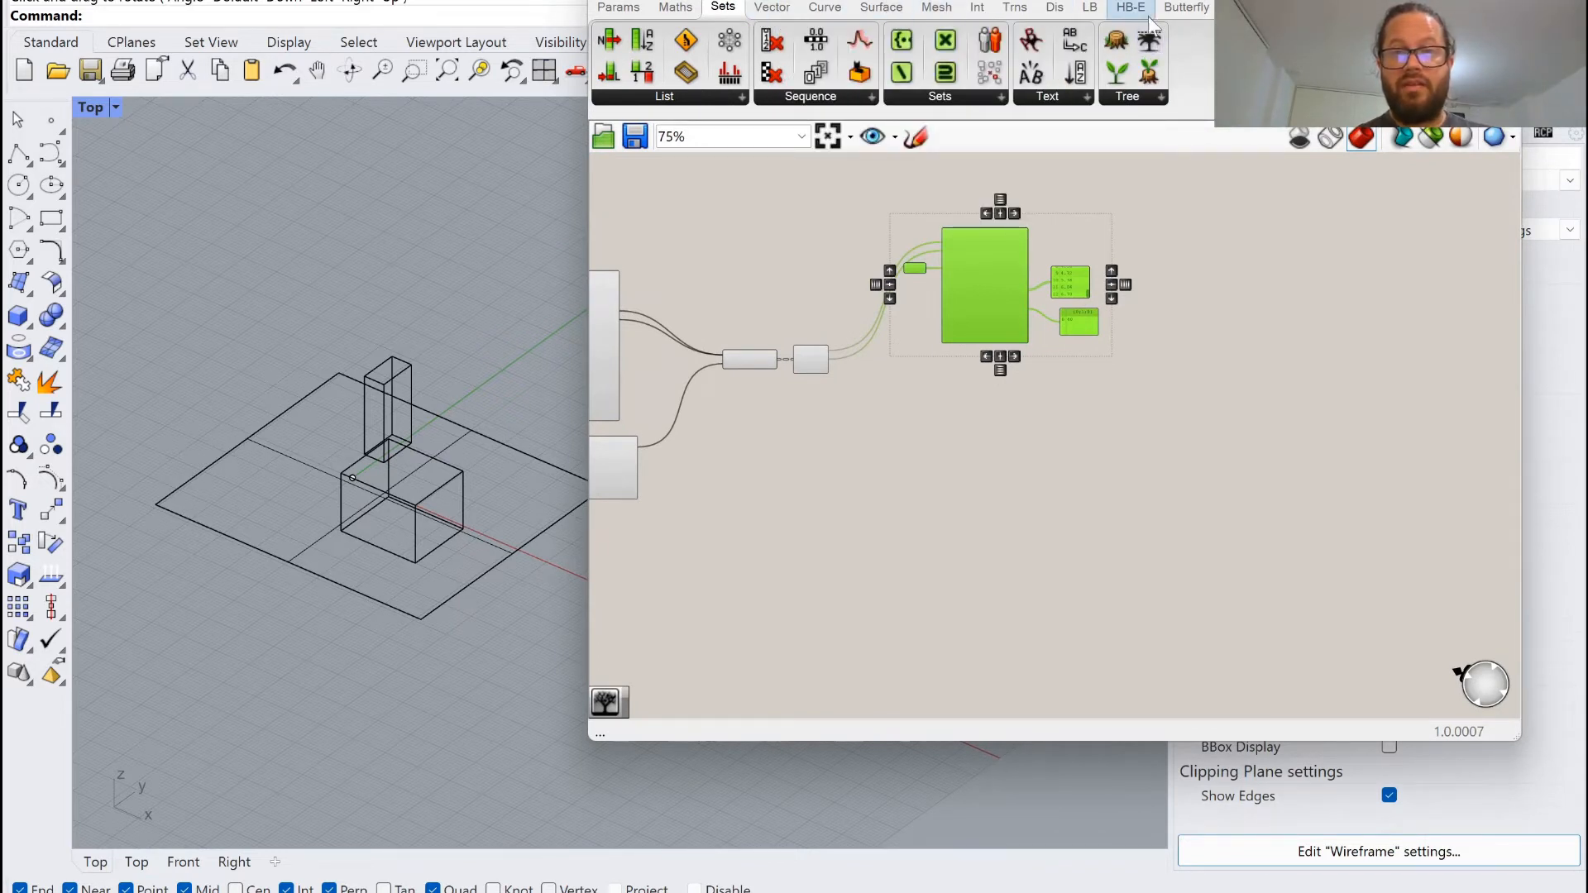
pyautogui.click(1099, 12)
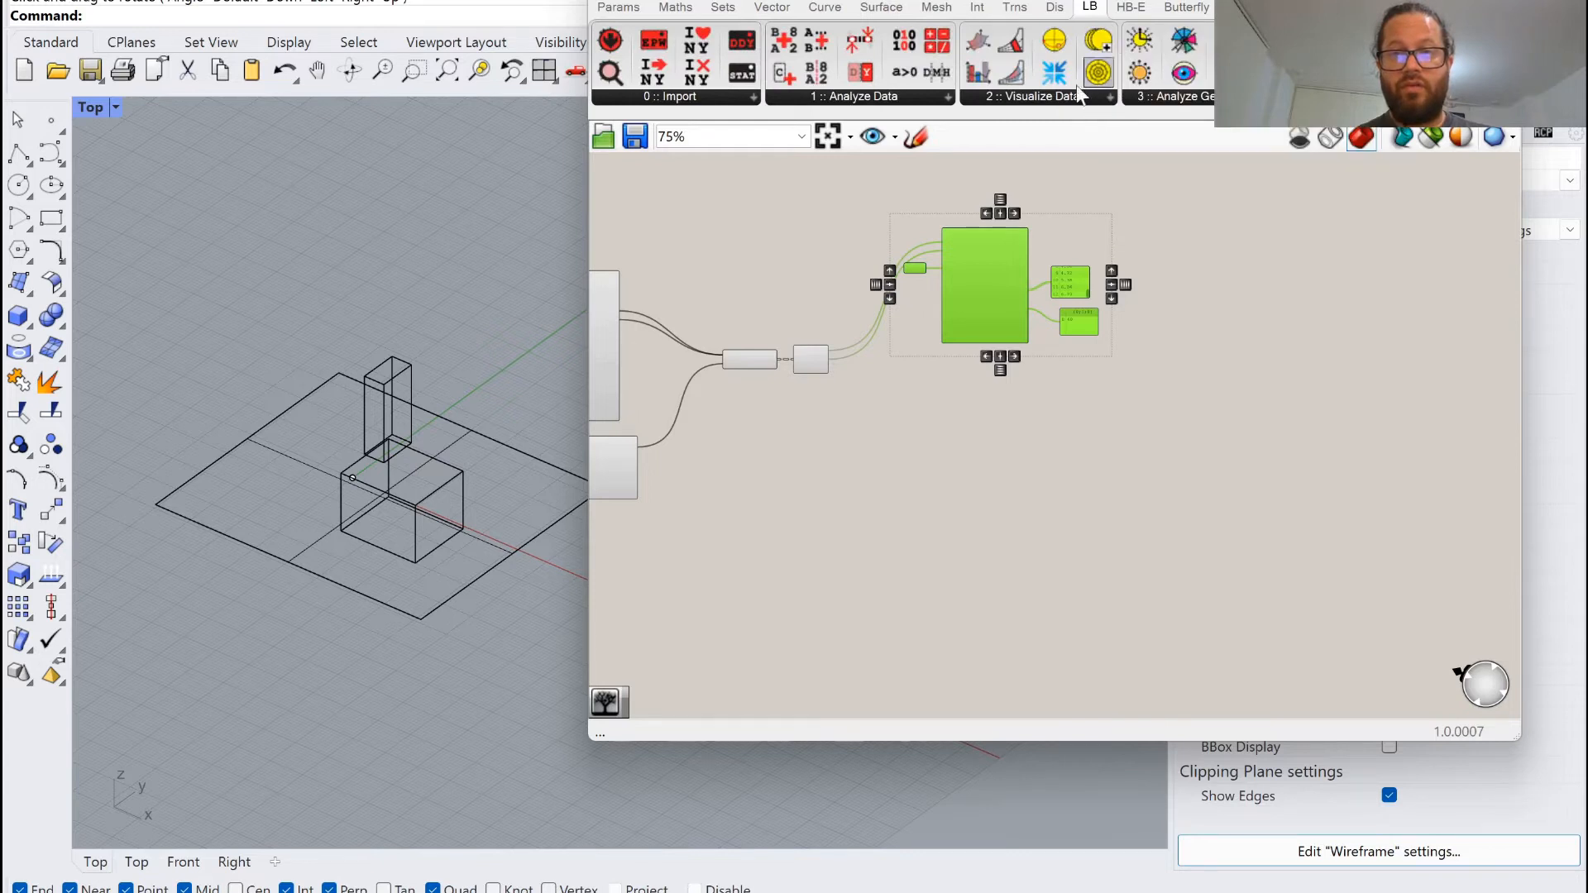
pyautogui.click(1357, 97)
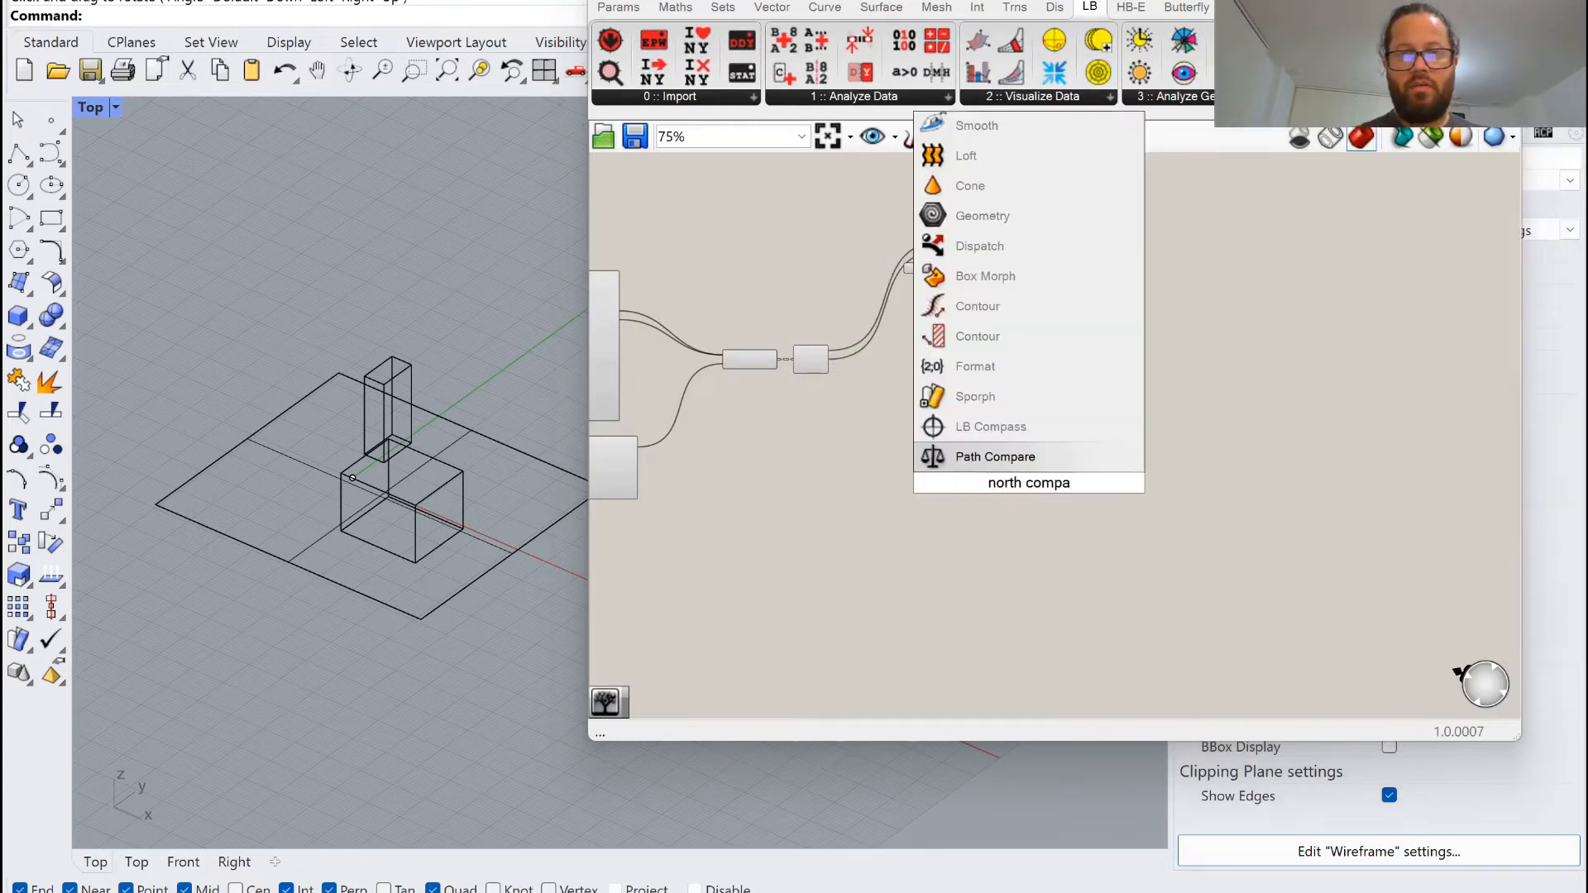
pyautogui.write('ss')
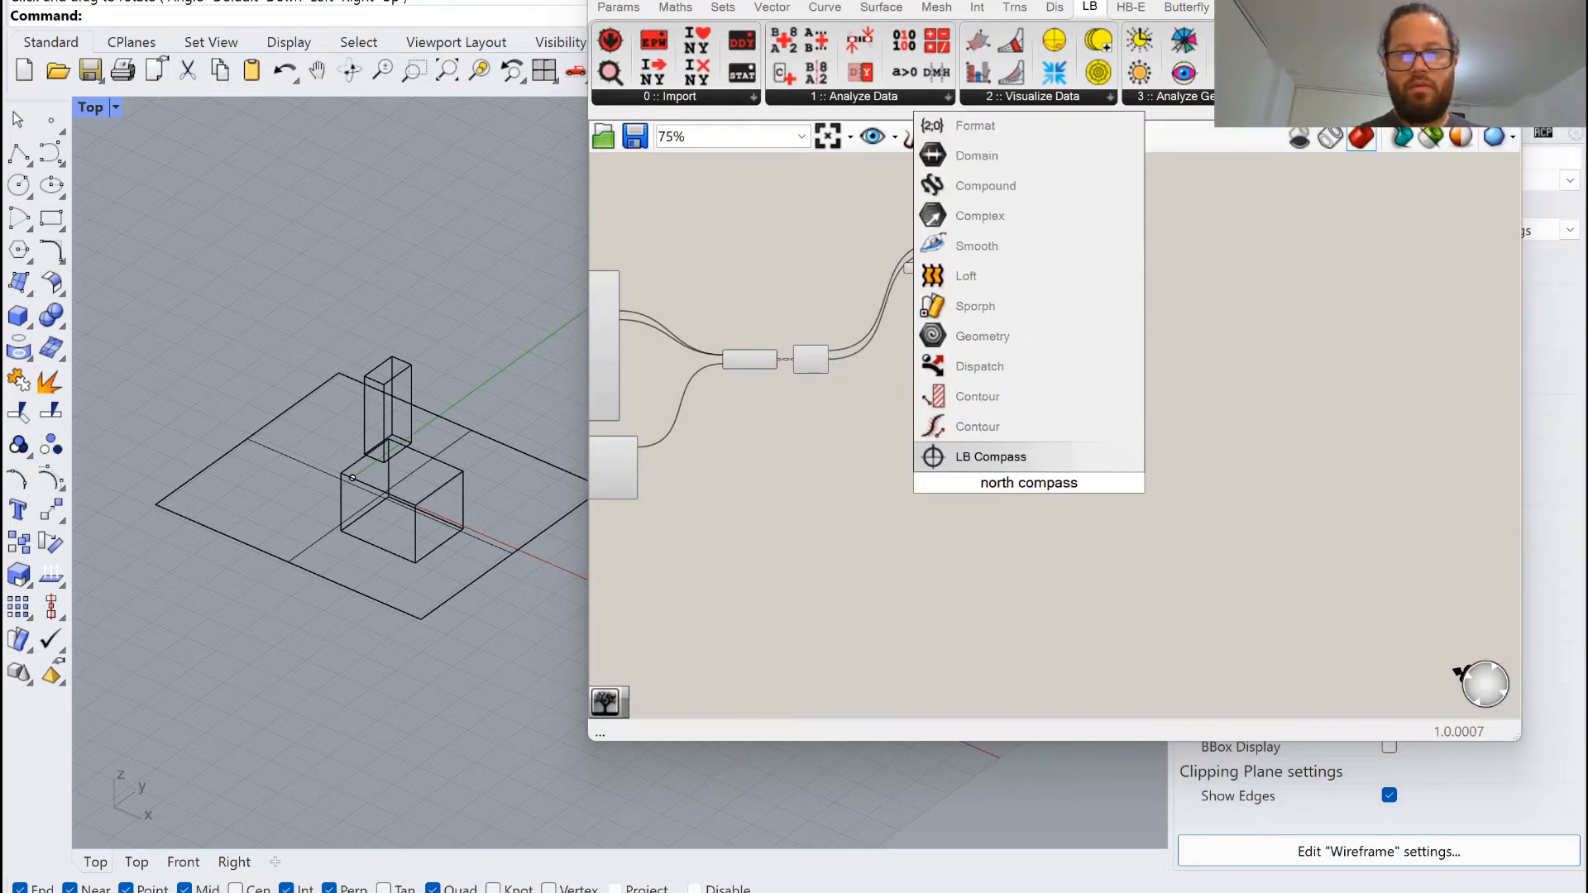
pyautogui.click(1014, 451)
pyautogui.scroll(-3, 1170, 265)
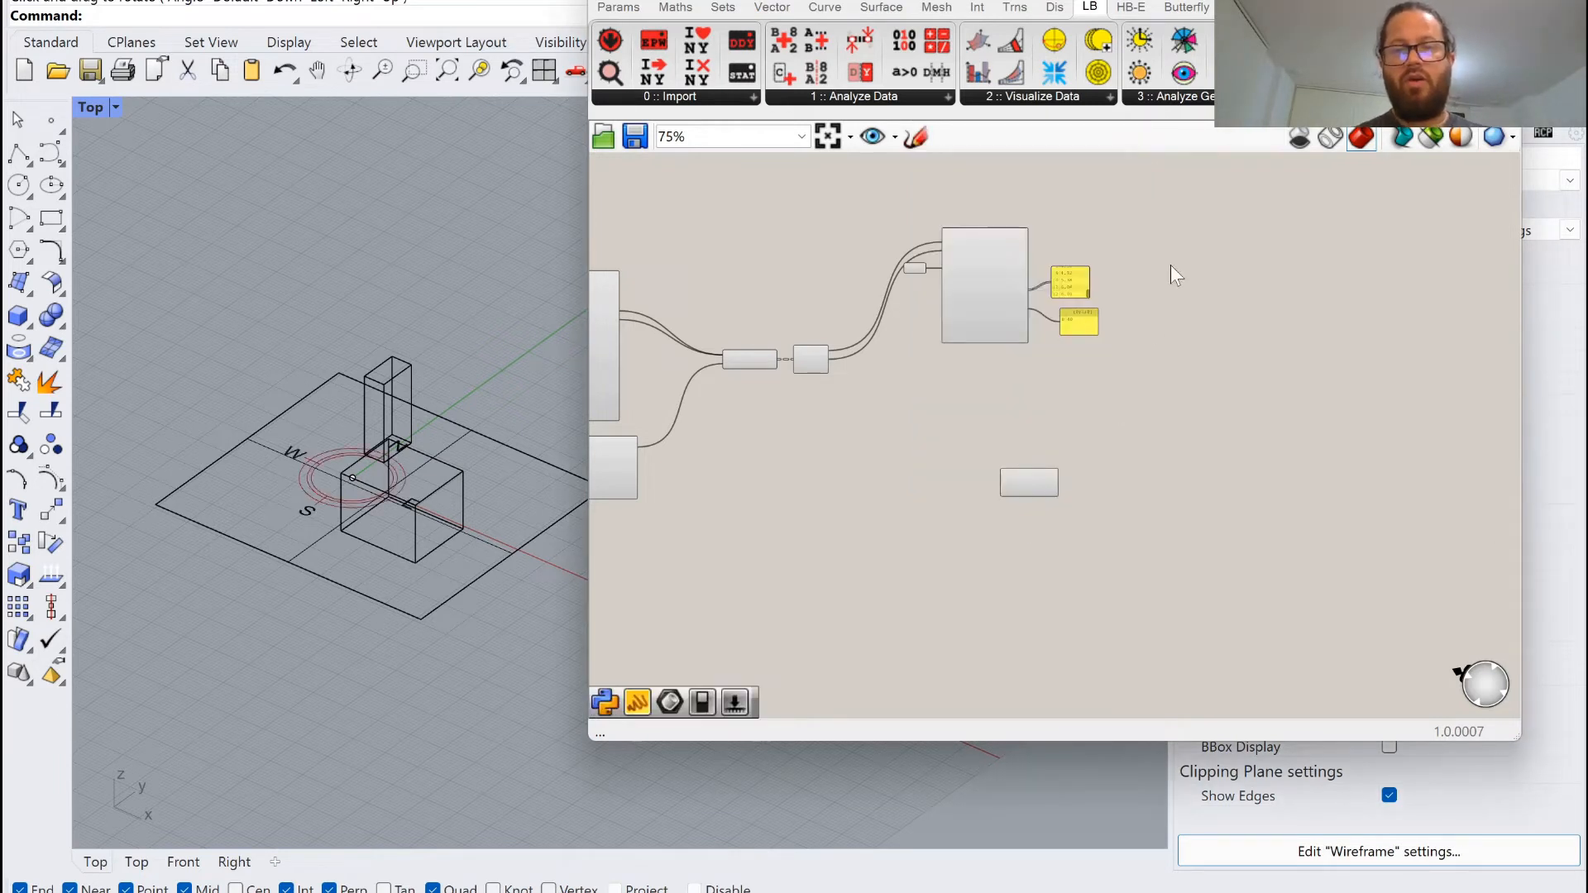
# Move the LB Compass component beneath the analysis period component.
pyautogui.scroll(8, 1107, 359)
pyautogui.scroll(-7, 1144, 369)
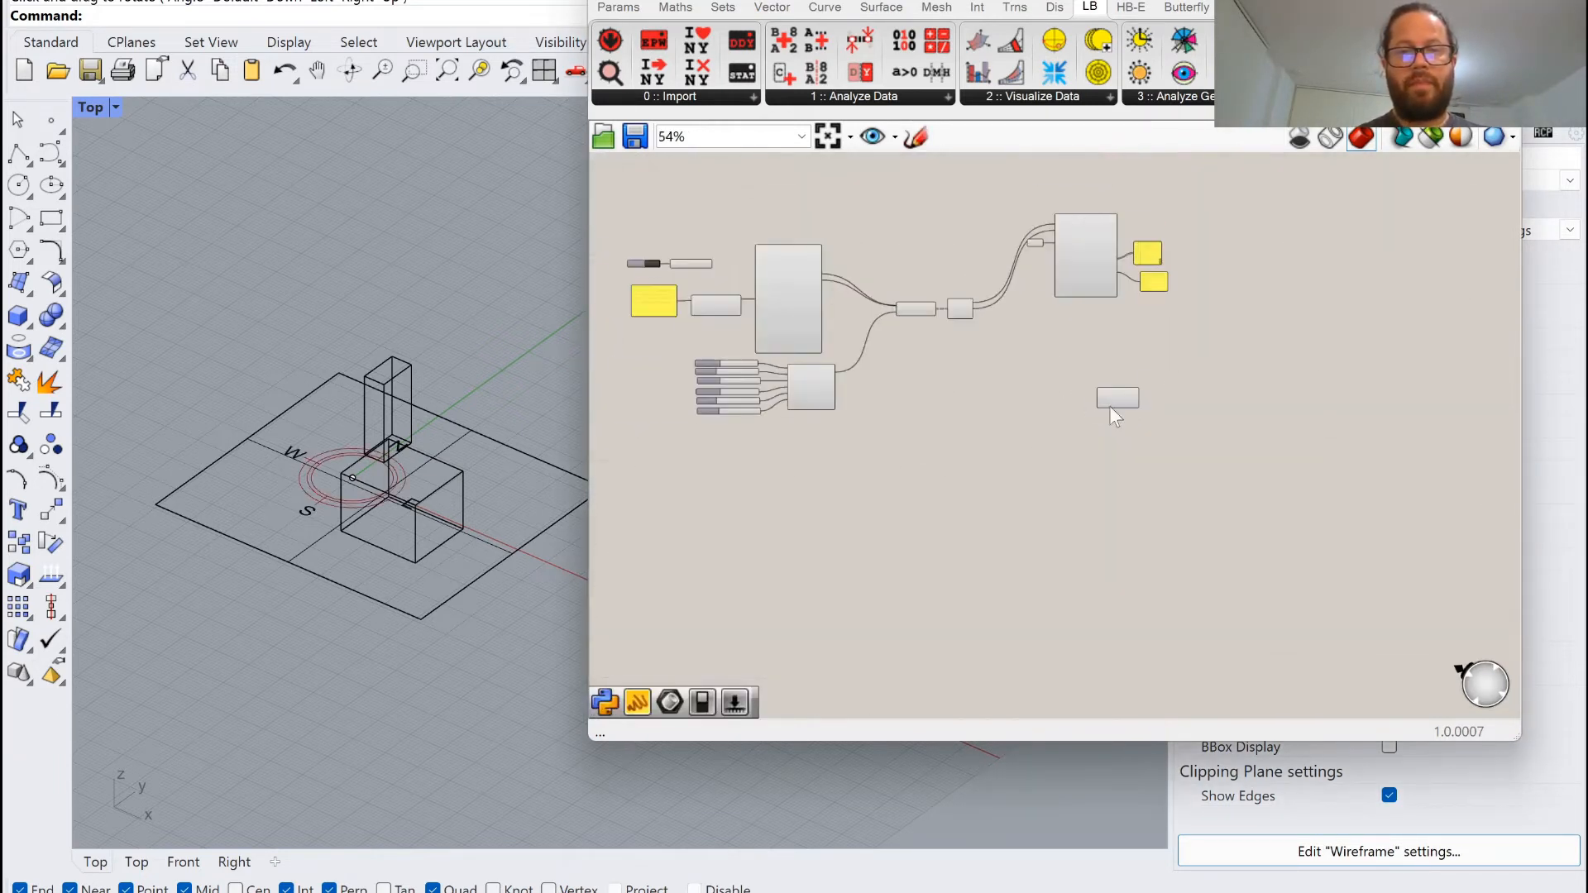
pyautogui.moveTo(1109, 405); pyautogui.dragTo(1009, 434)
pyautogui.scroll(3, 1079, 420)
pyautogui.scroll(4, 1079, 418)
pyautogui.moveTo(1128, 414); pyautogui.dragTo(926, 496)
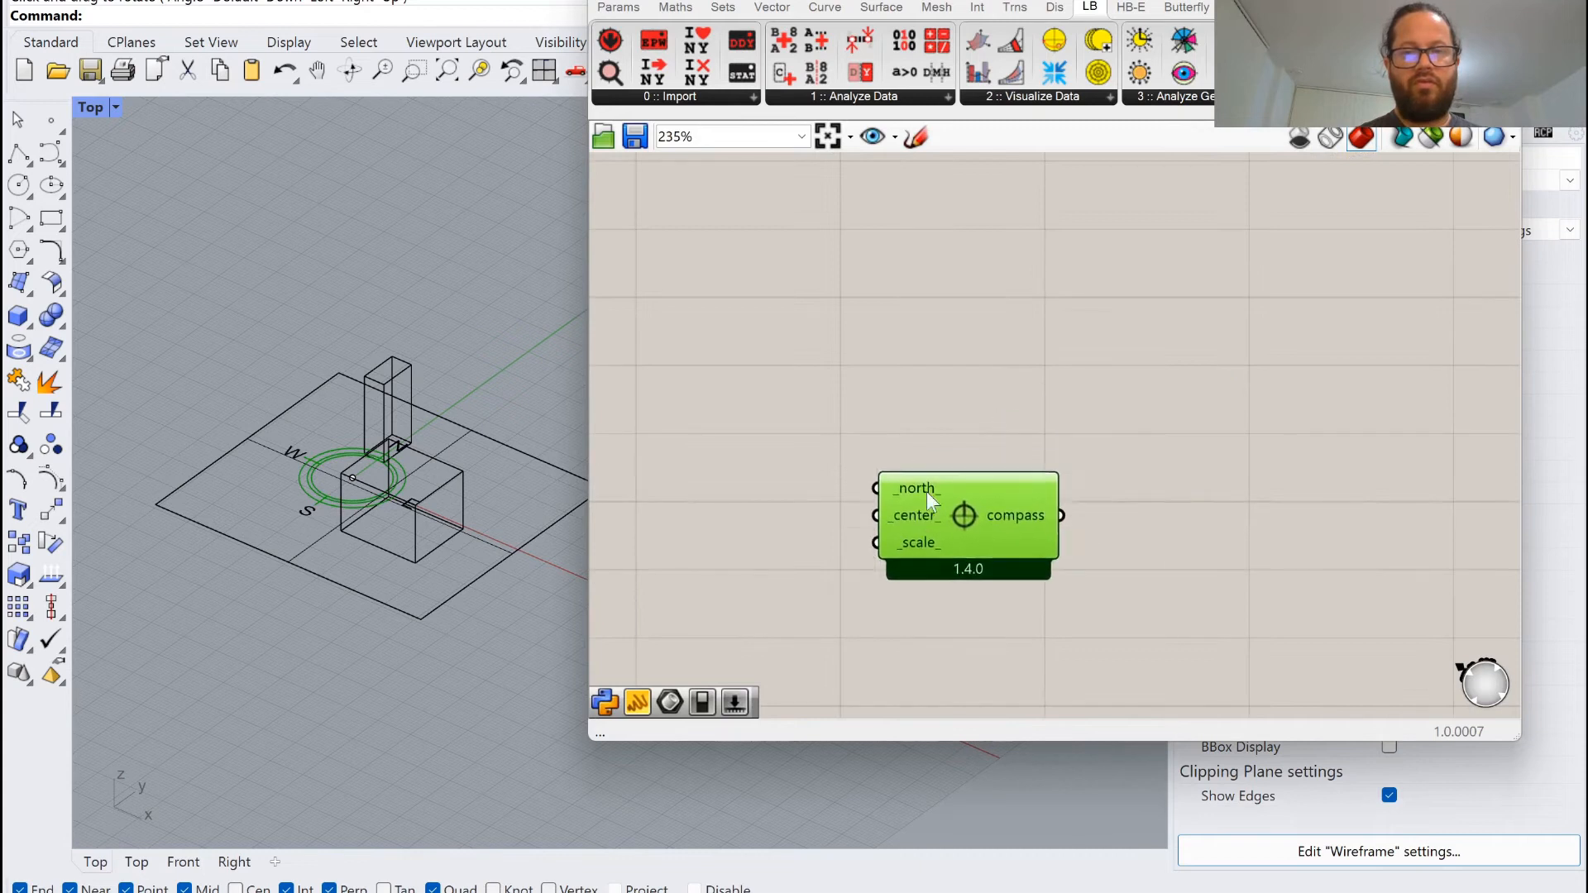
pyautogui.scroll(4, 943, 504)
pyautogui.scroll(-4, 1150, 386)
pyautogui.scroll(5, 1099, 399)
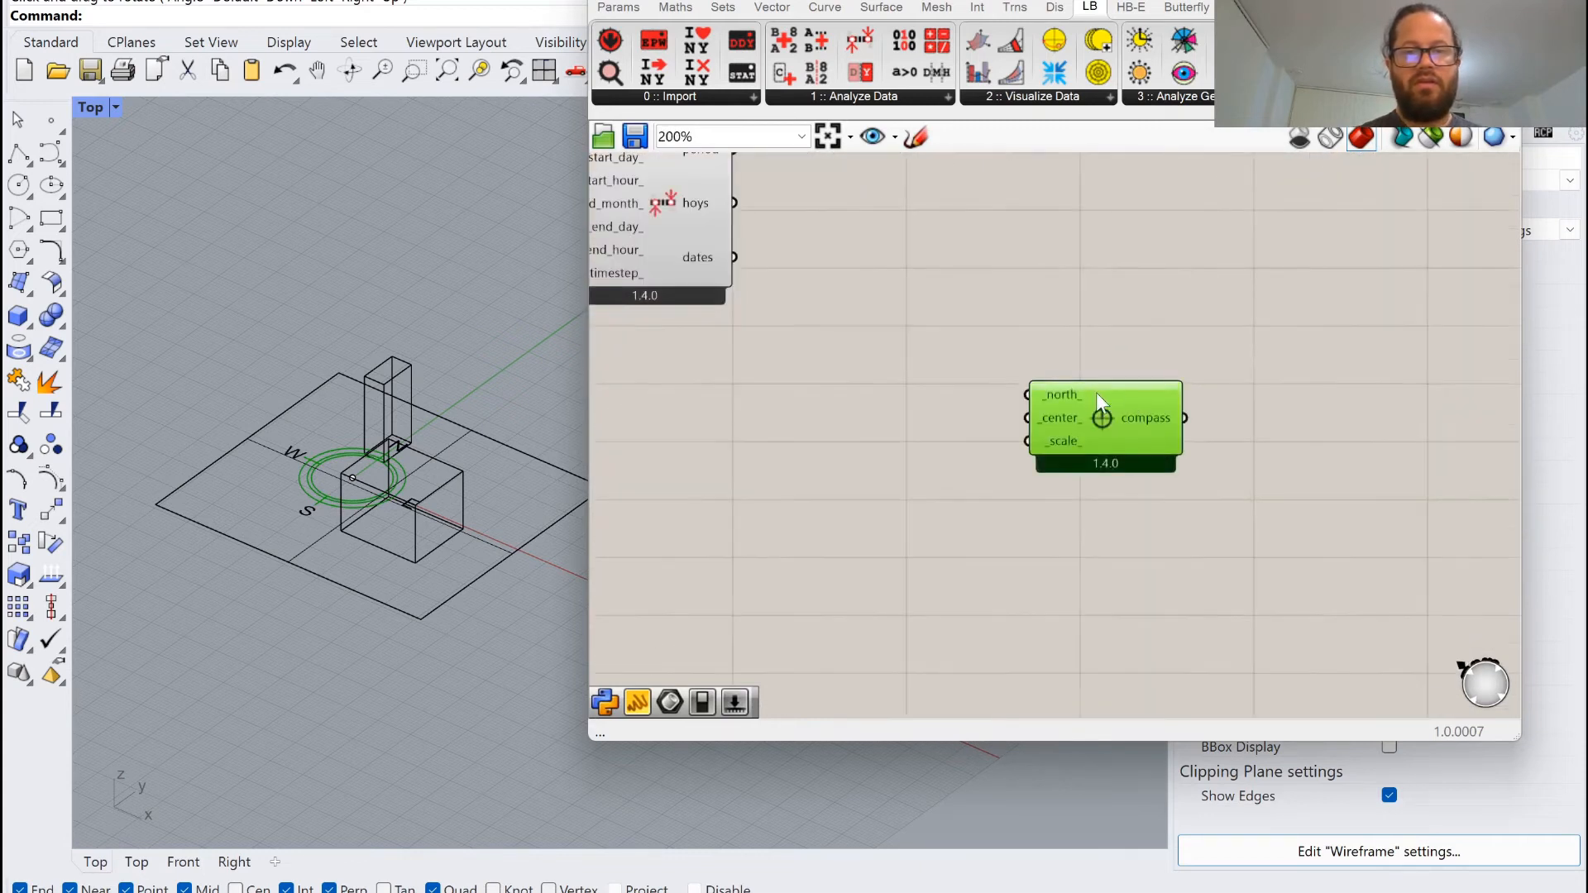
pyautogui.scroll(-2, 1095, 392)
pyautogui.moveTo(1095, 392); pyautogui.dragTo(898, 461)
# Examine the compass drawn at the origin against the site and buildings, ending in a near plan view.
pyautogui.scroll(-3, 892, 470)
pyautogui.scroll(3, 886, 473)
pyautogui.moveTo(274, 399); pyautogui.dragTo(335, 496)
pyautogui.scroll(2, 335, 487)
pyautogui.scroll(-4, 309, 465)
pyautogui.scroll(4, 425, 488)
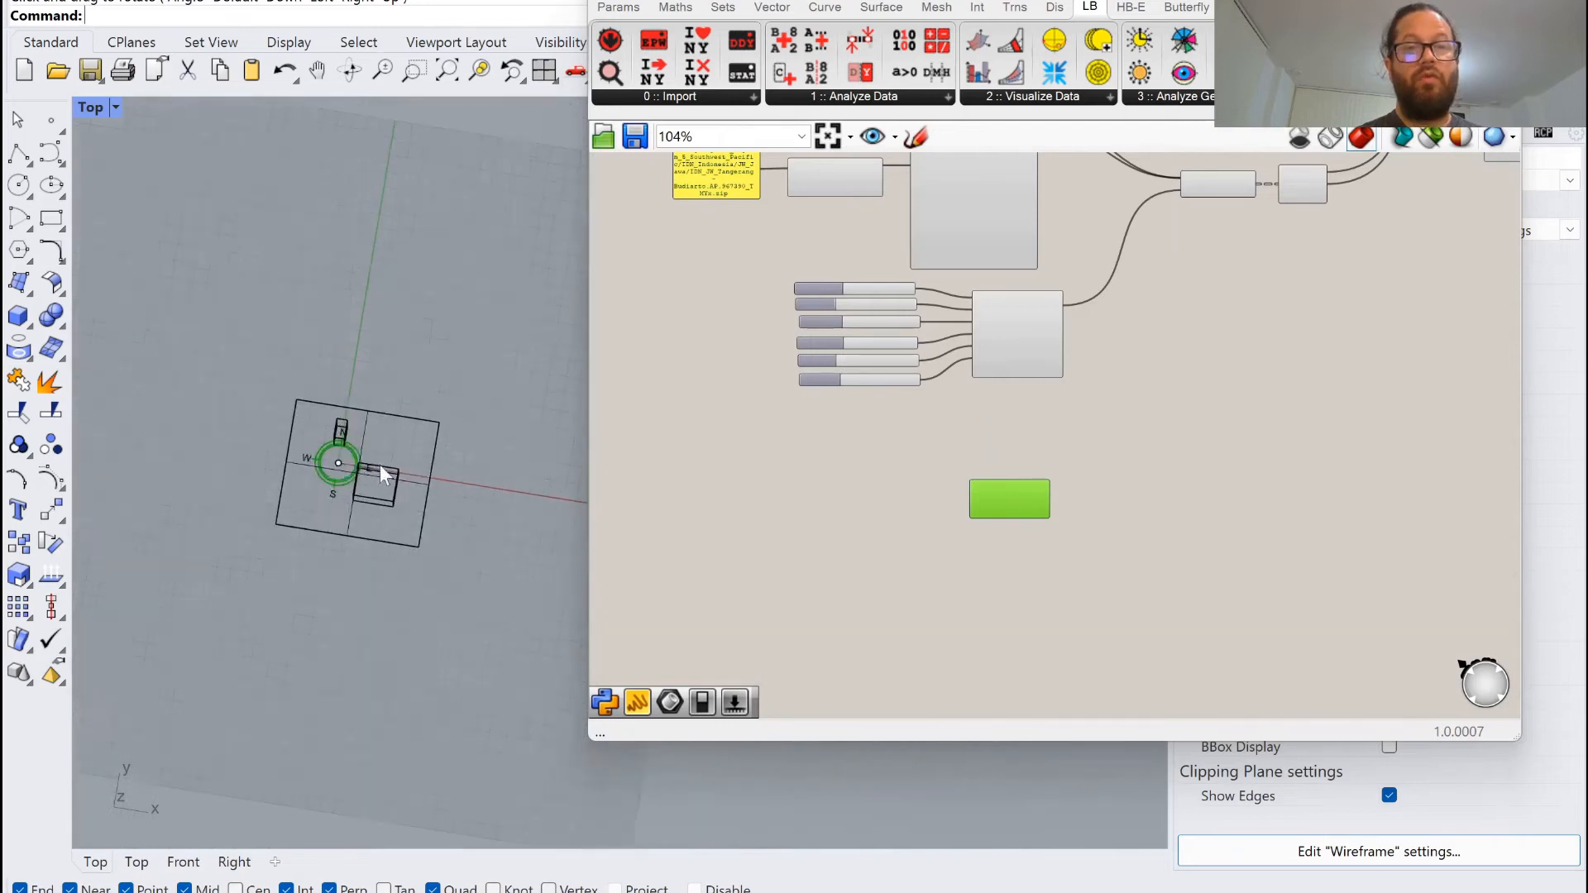
pyautogui.scroll(-4, 315, 483)
pyautogui.scroll(6, 276, 476)
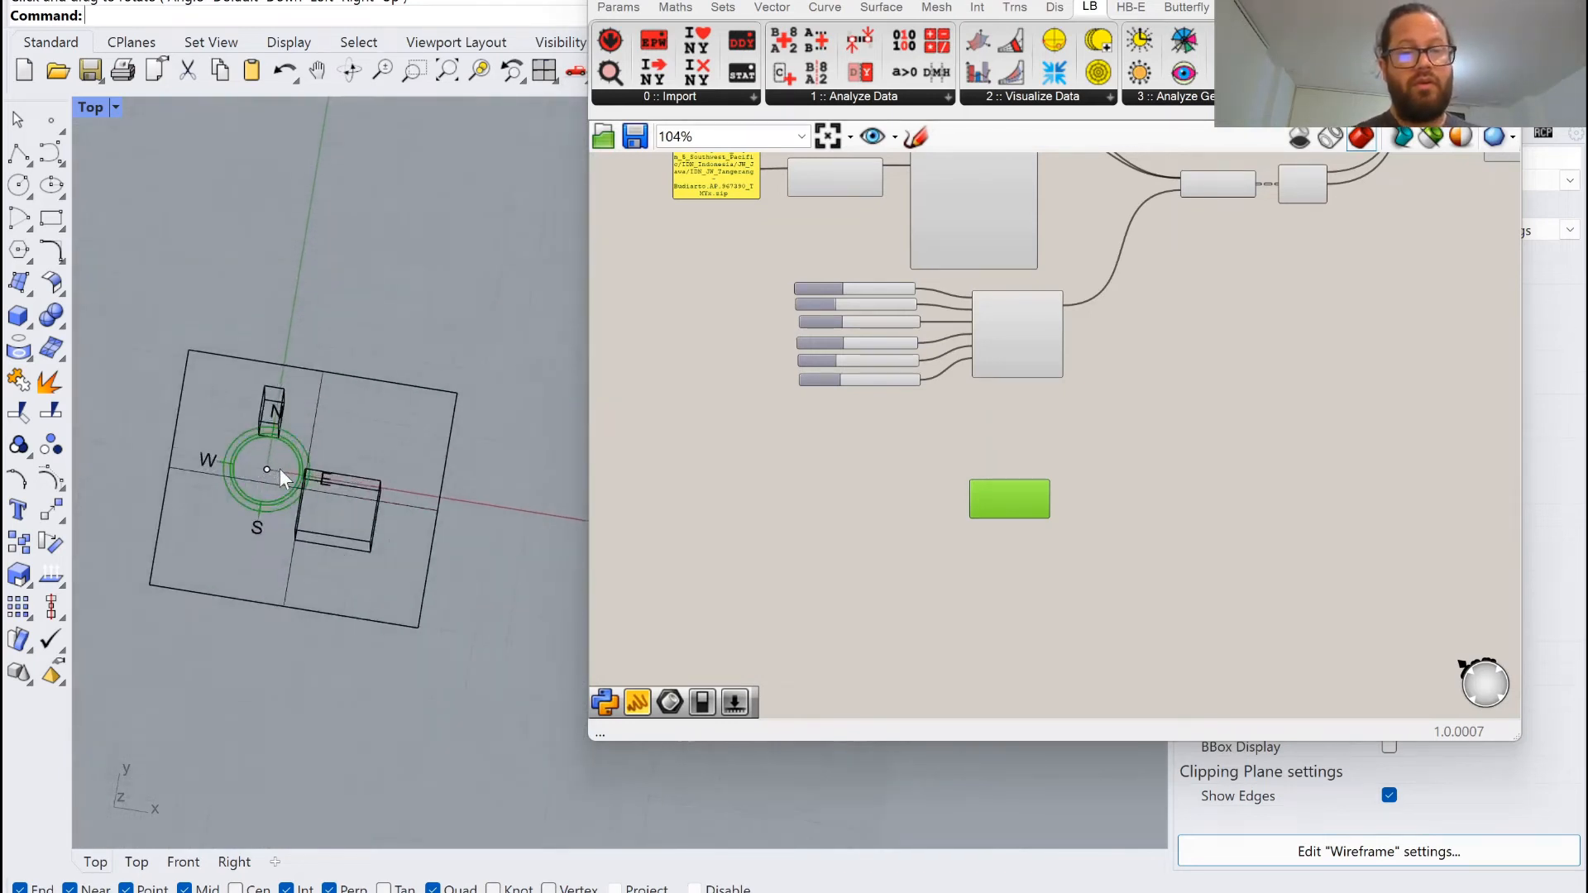
pyautogui.scroll(4, 992, 476)
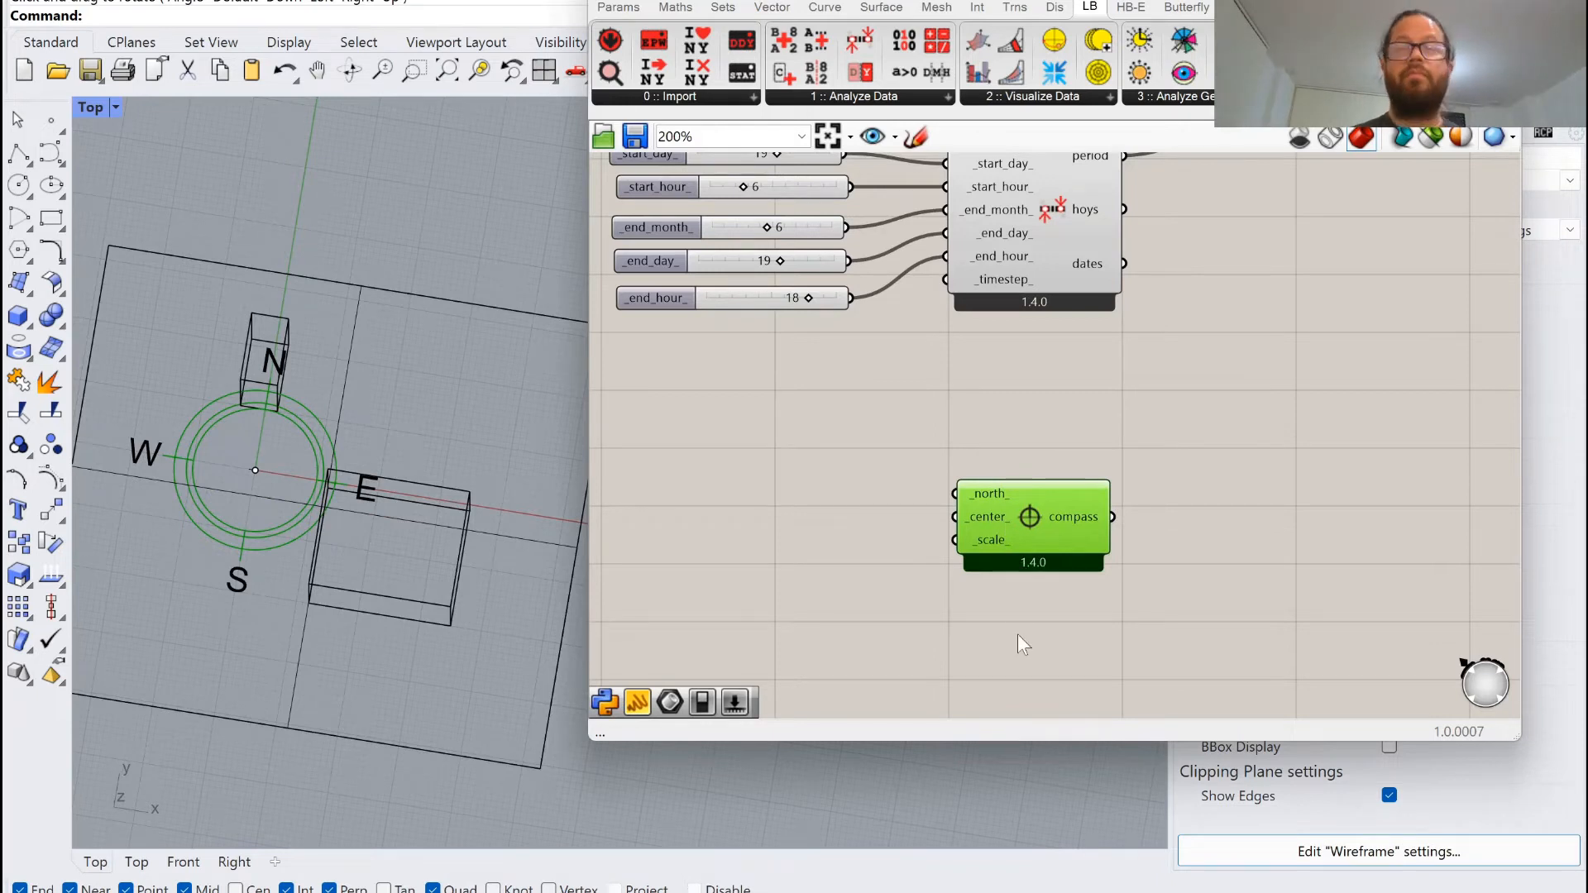
pyautogui.scroll(-5, 890, 424)
pyautogui.scroll(3, 889, 423)
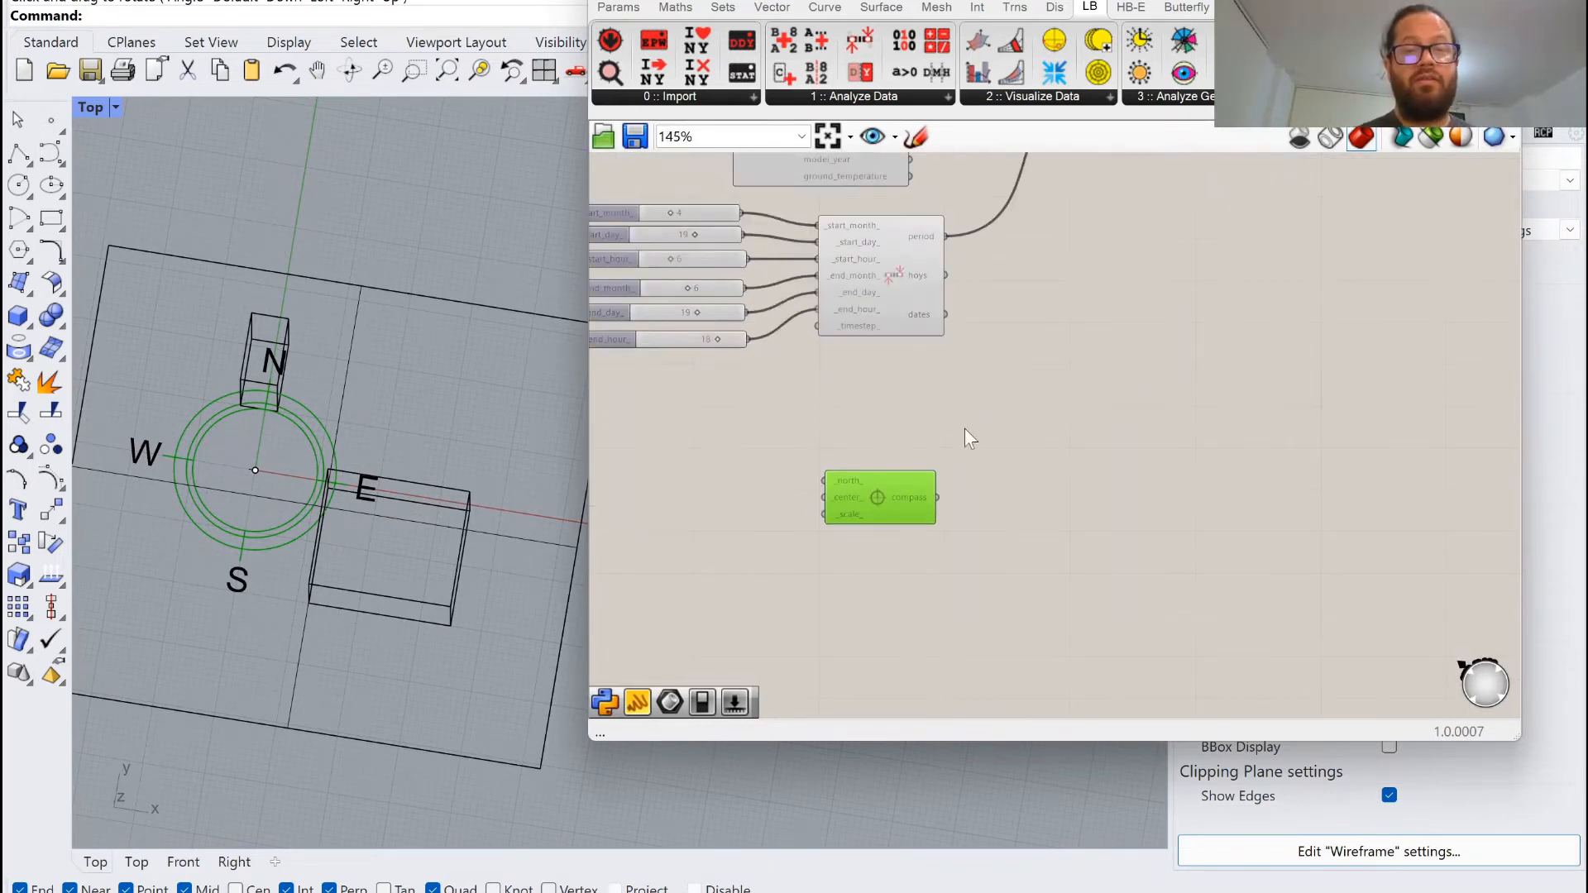
pyautogui.moveTo(475, 394); pyautogui.dragTo(273, 475)
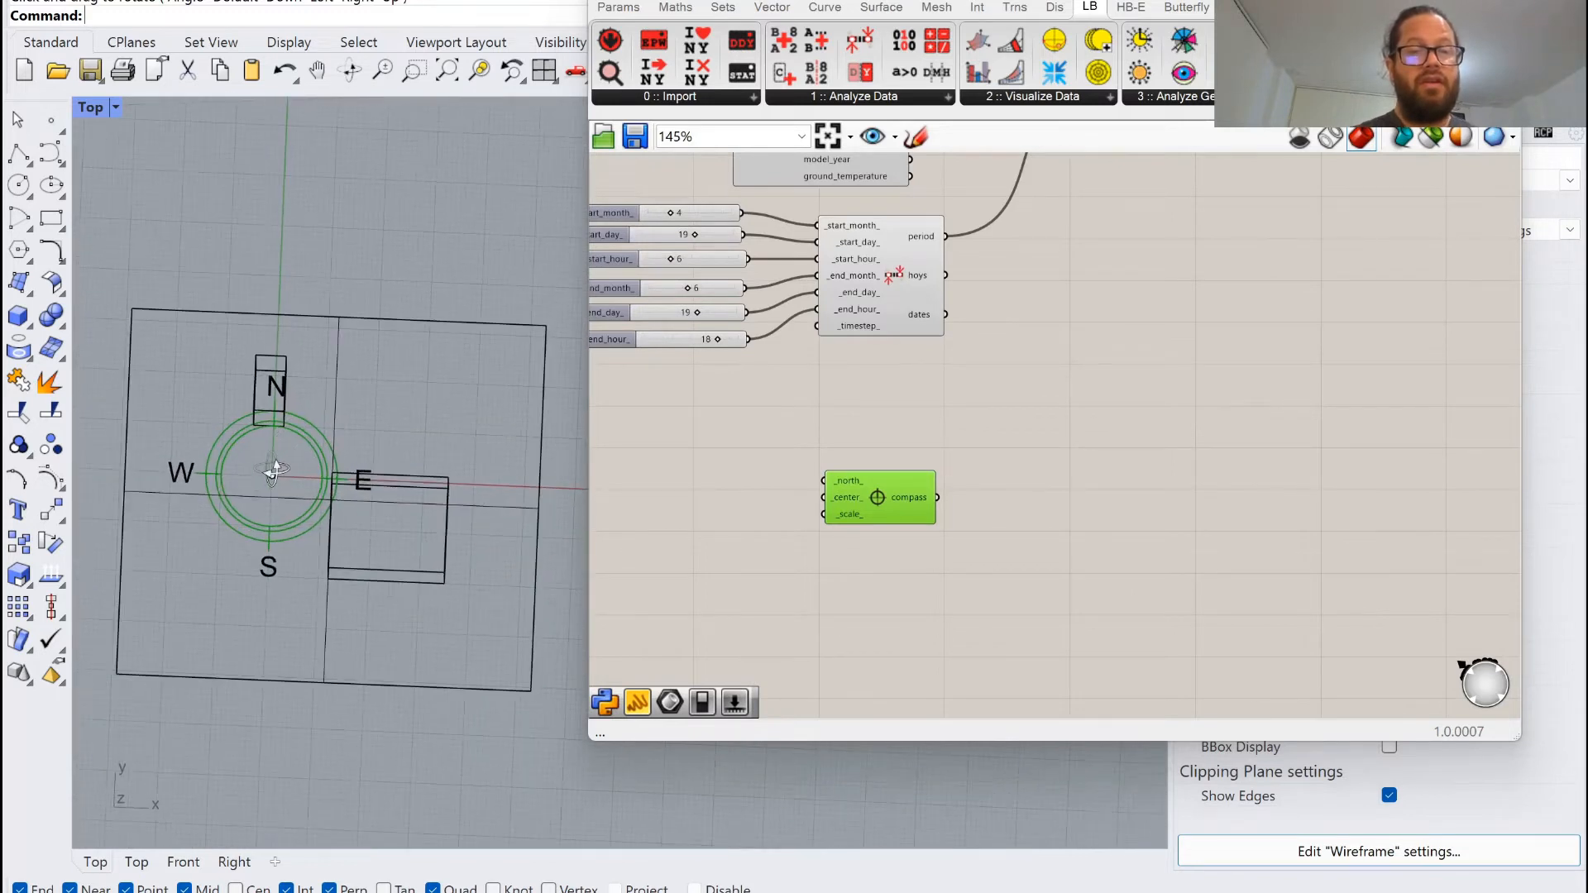
# Add a Point parameter beside the LB Compass and reference the Rhino point at the origin in it.
pyautogui.click(619, 7)
pyautogui.moveTo(610, 39); pyautogui.dragTo(706, 478)
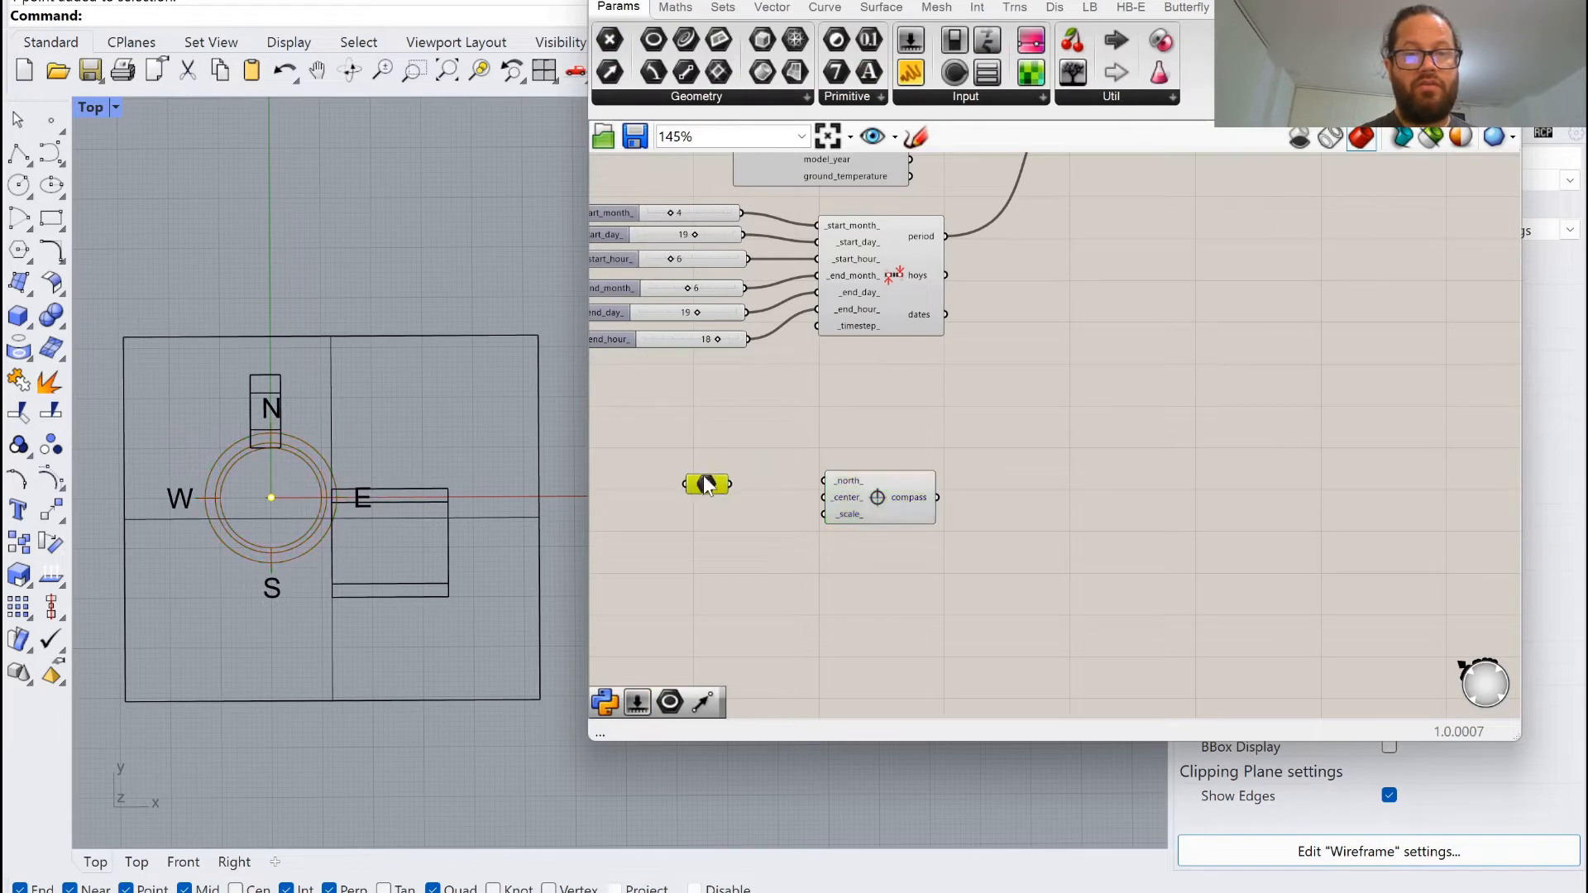
pyautogui.rightClick(705, 484)
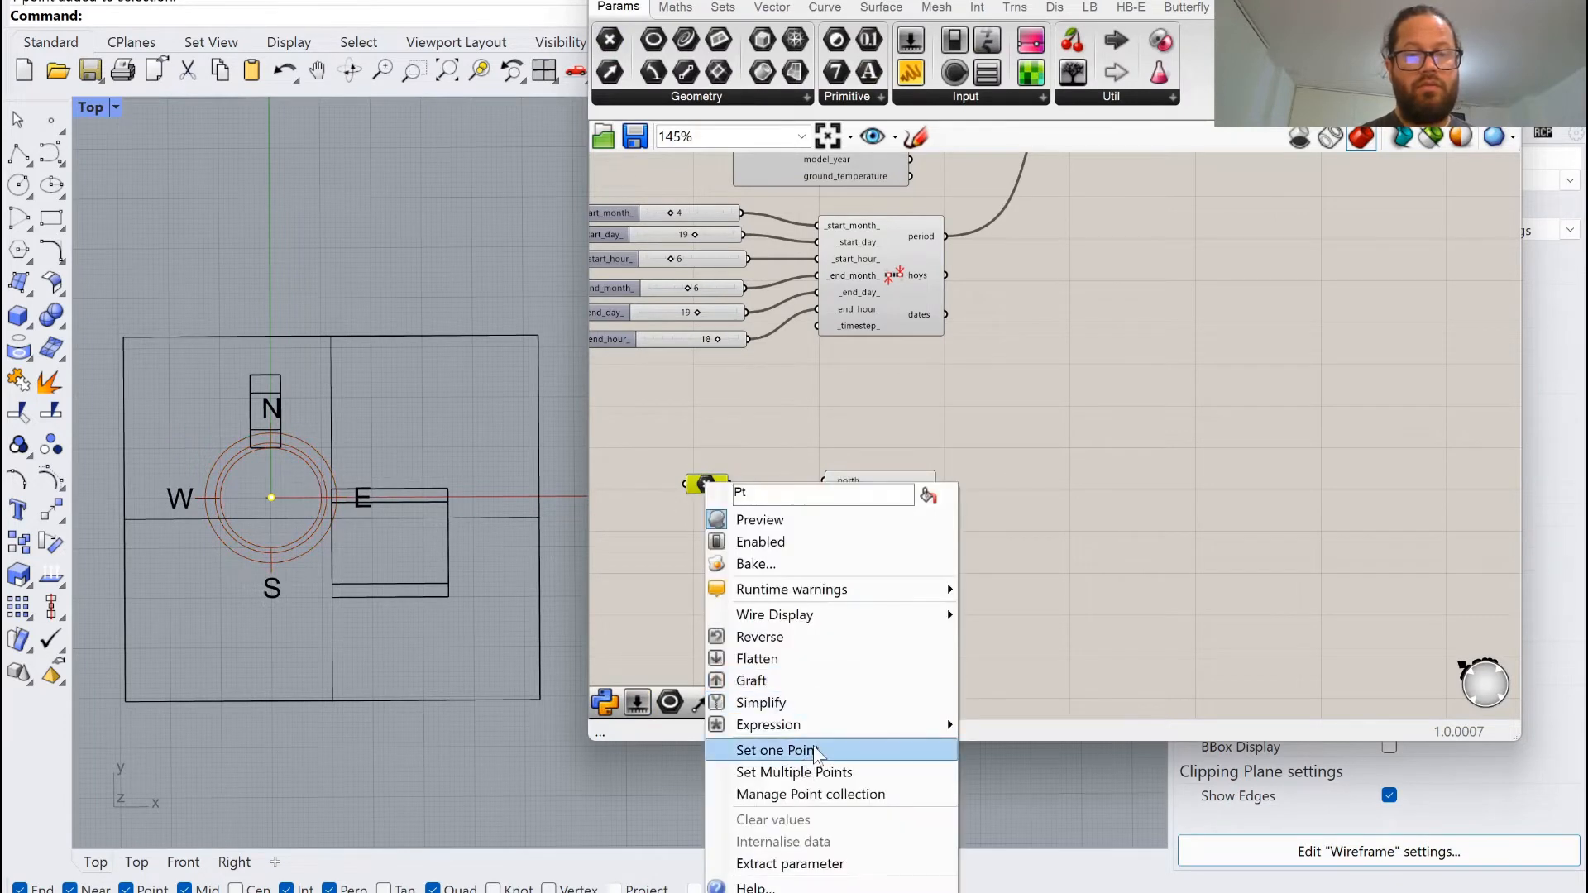
pyautogui.click(813, 746)
pyautogui.click(271, 497)
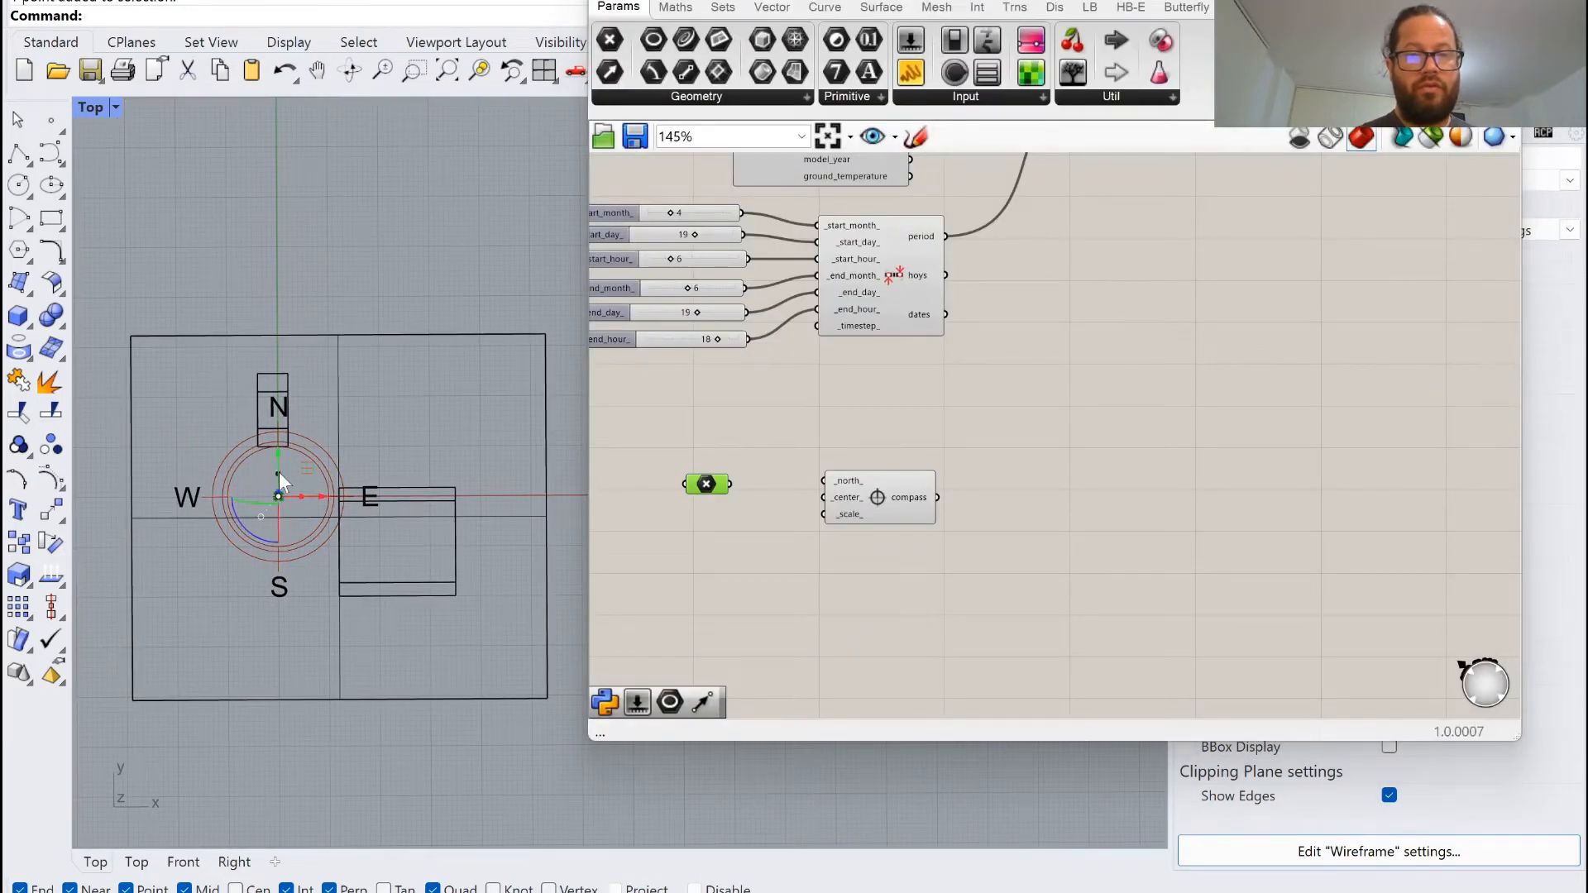
# Move the referenced Rhino point outside the site outline, to its northwest.
pyautogui.moveTo(279, 481); pyautogui.dragTo(283, 311)
pyautogui.moveTo(289, 147); pyautogui.dragTo(291, 154)
pyautogui.scroll(-6, 361, 394)
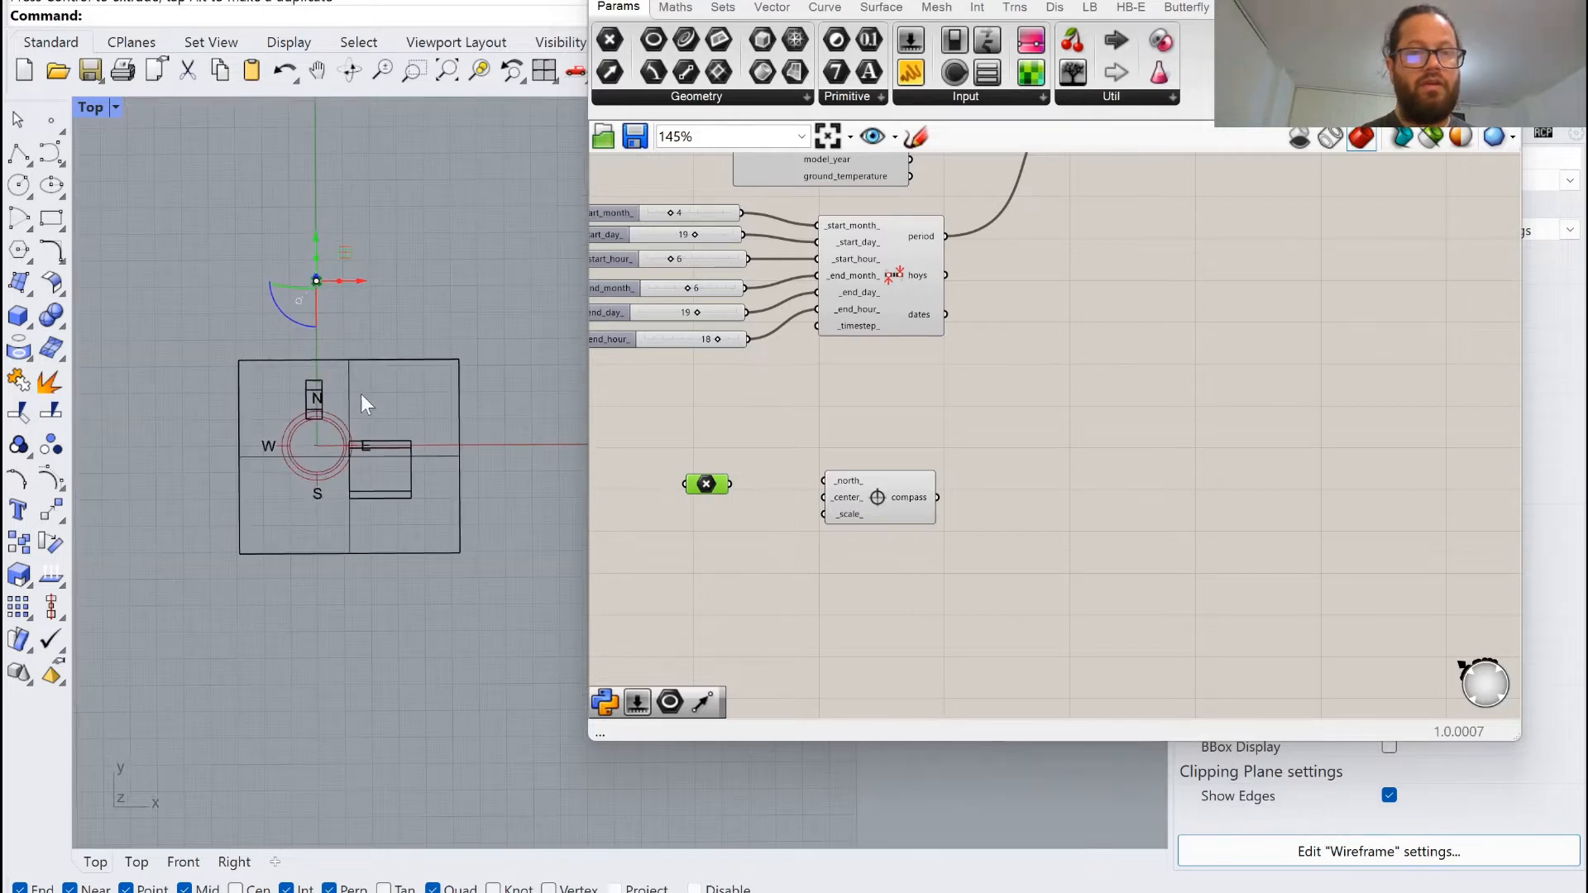
pyautogui.moveTo(377, 322); pyautogui.dragTo(235, 309)
pyautogui.rightClick(236, 310)
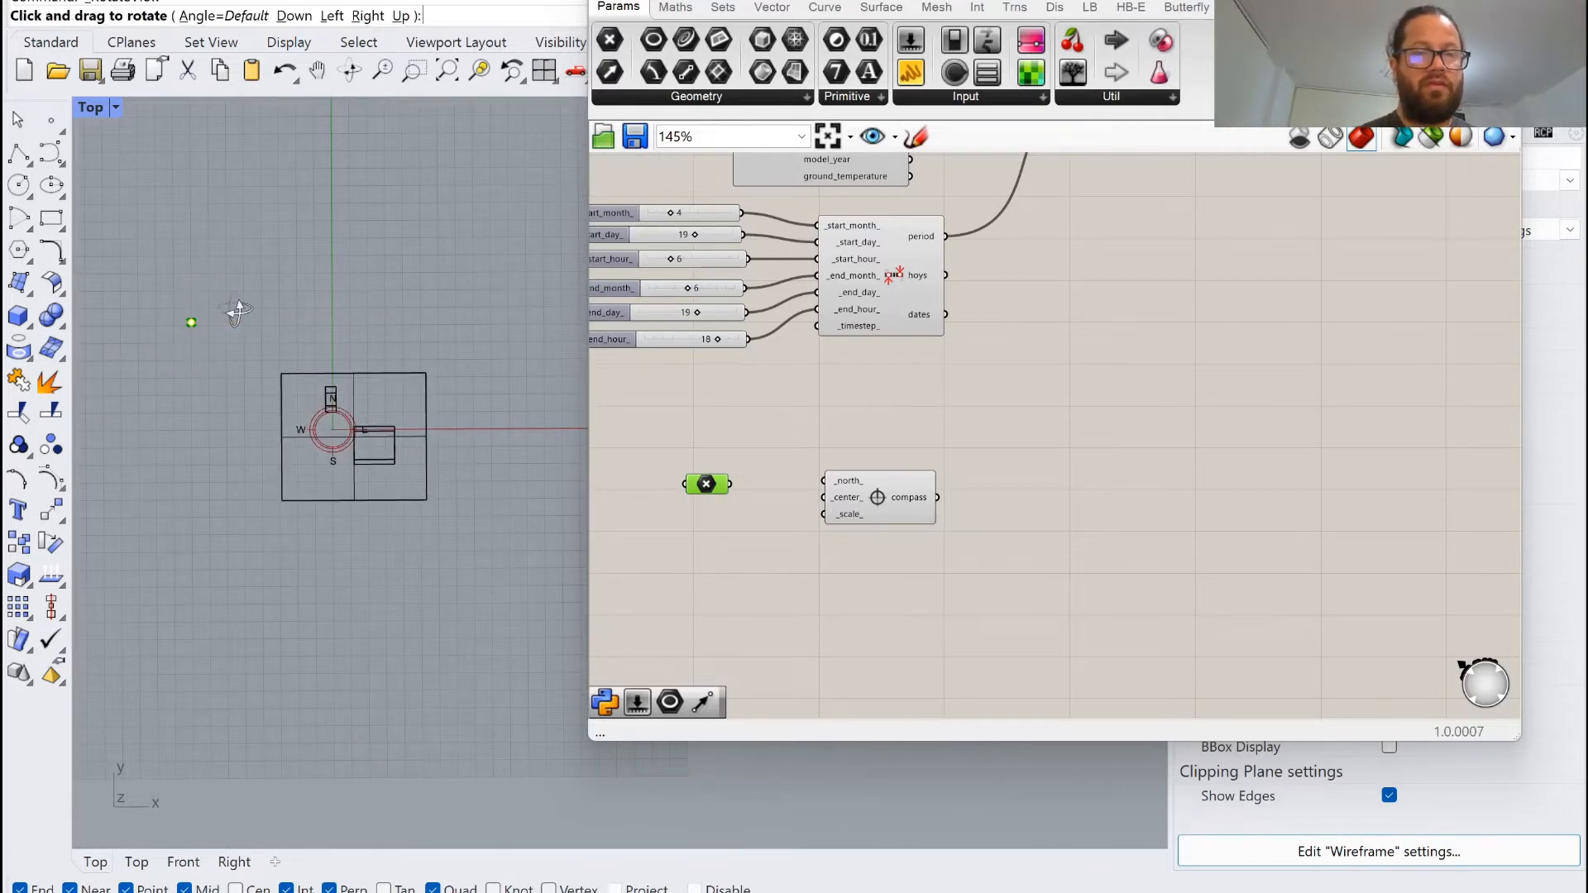
# Connect the Point parameter to the LB Compass _center_ input and line the compass component up with it.
pyautogui.moveTo(730, 484); pyautogui.dragTo(824, 497)
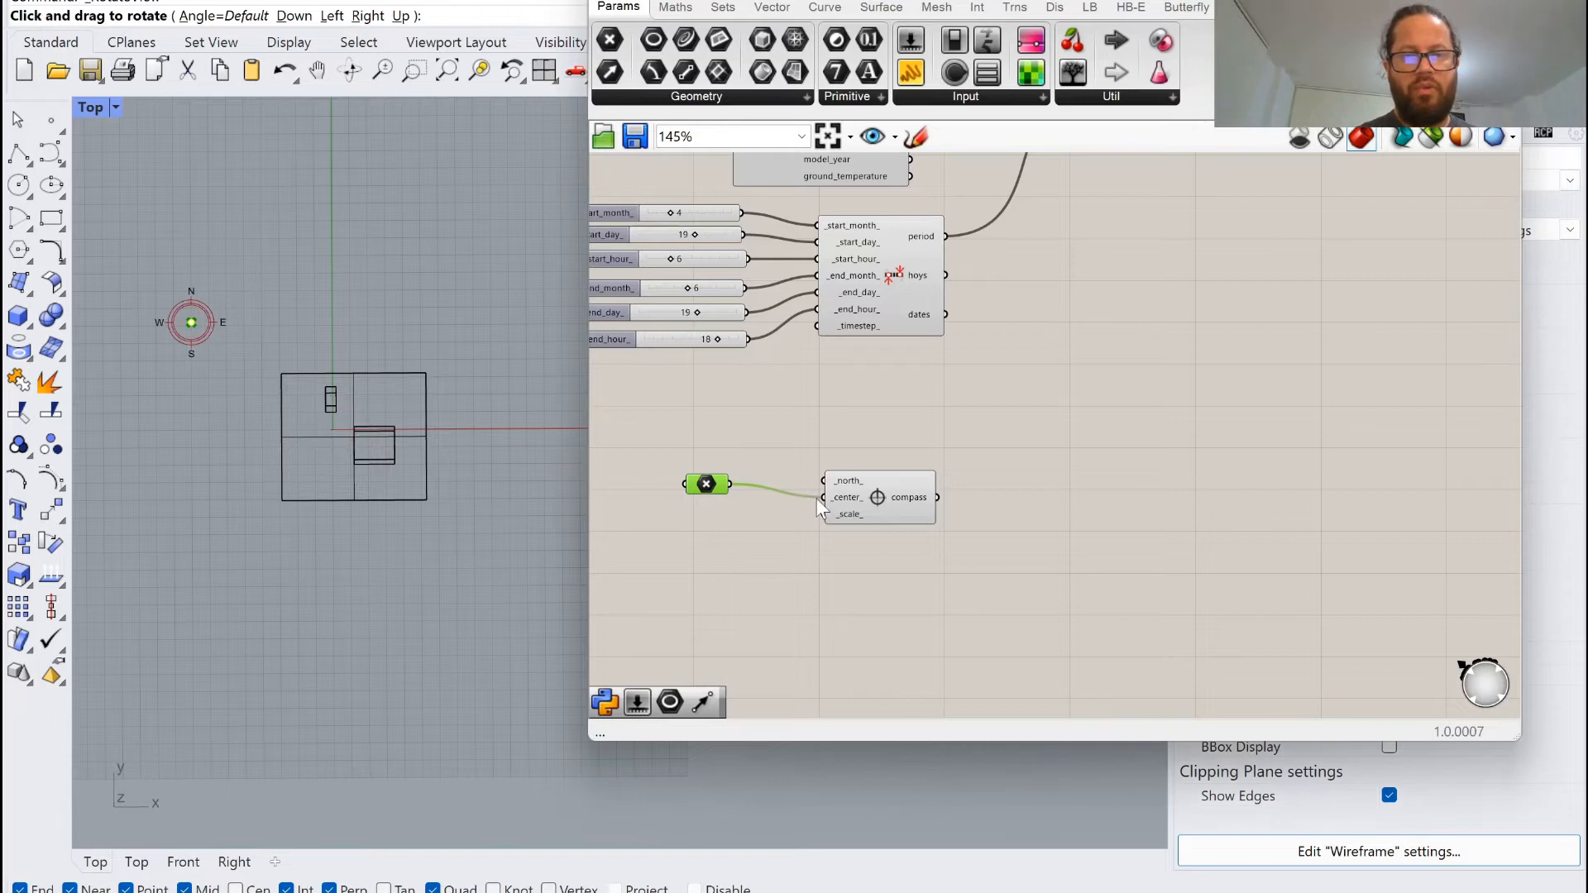
pyautogui.moveTo(258, 329); pyautogui.dragTo(299, 280)
pyautogui.press('Home')
pyautogui.moveTo(860, 497); pyautogui.dragTo(832, 484)
pyautogui.scroll(1, 800, 503)
pyautogui.scroll(2, 801, 503)
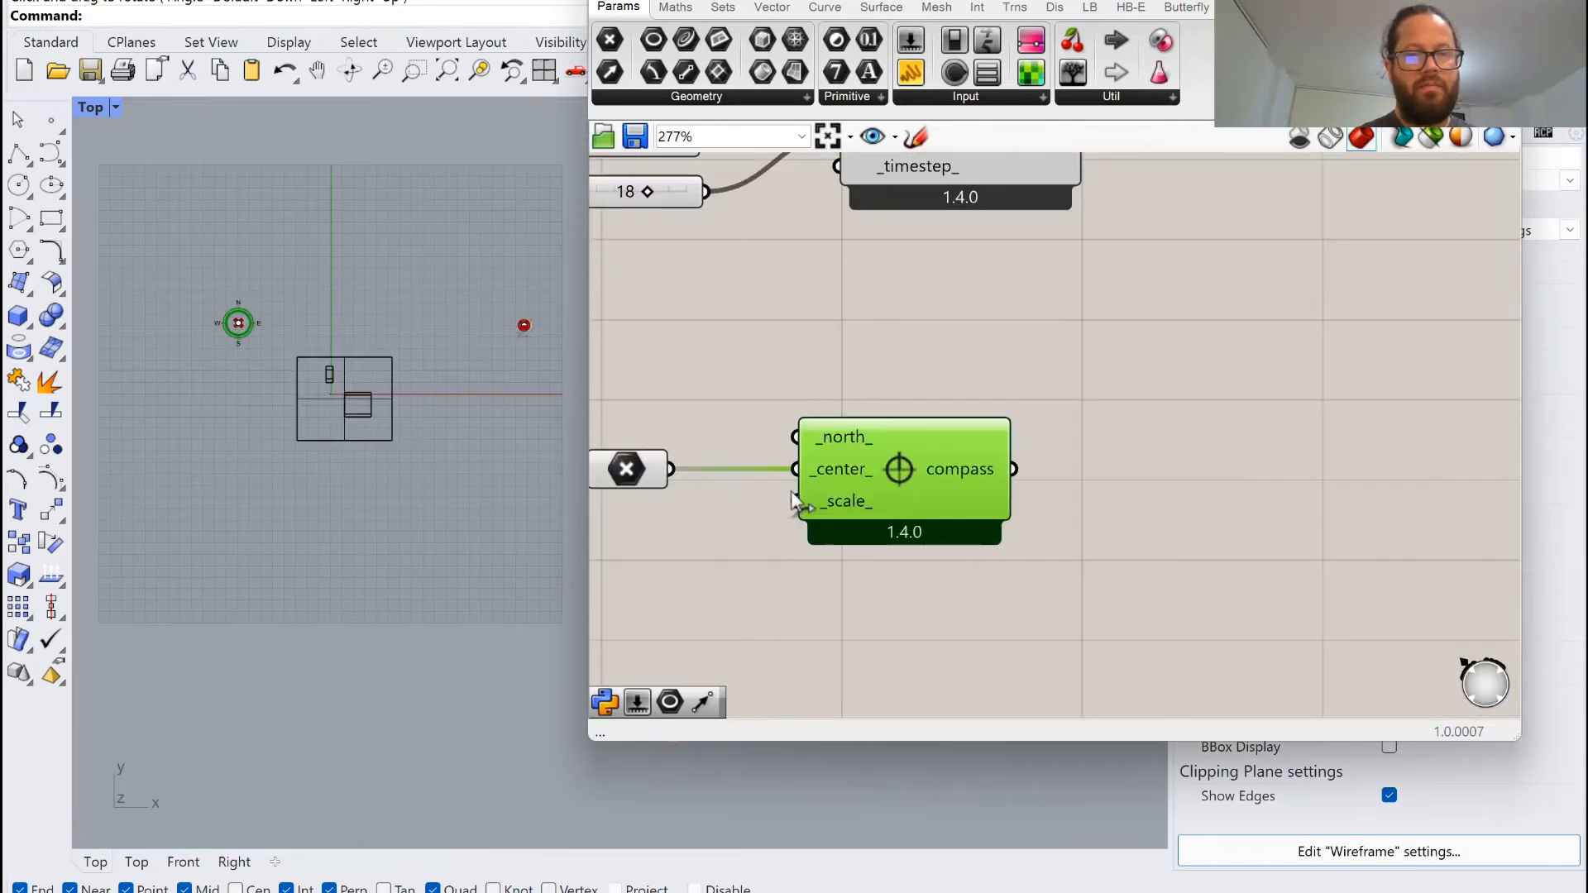
# Add a number slider above the Point parameter with integer rounding and a range of 0 to 360, moving LB Compass away to make room.
pyautogui.scroll(-2, 756, 385)
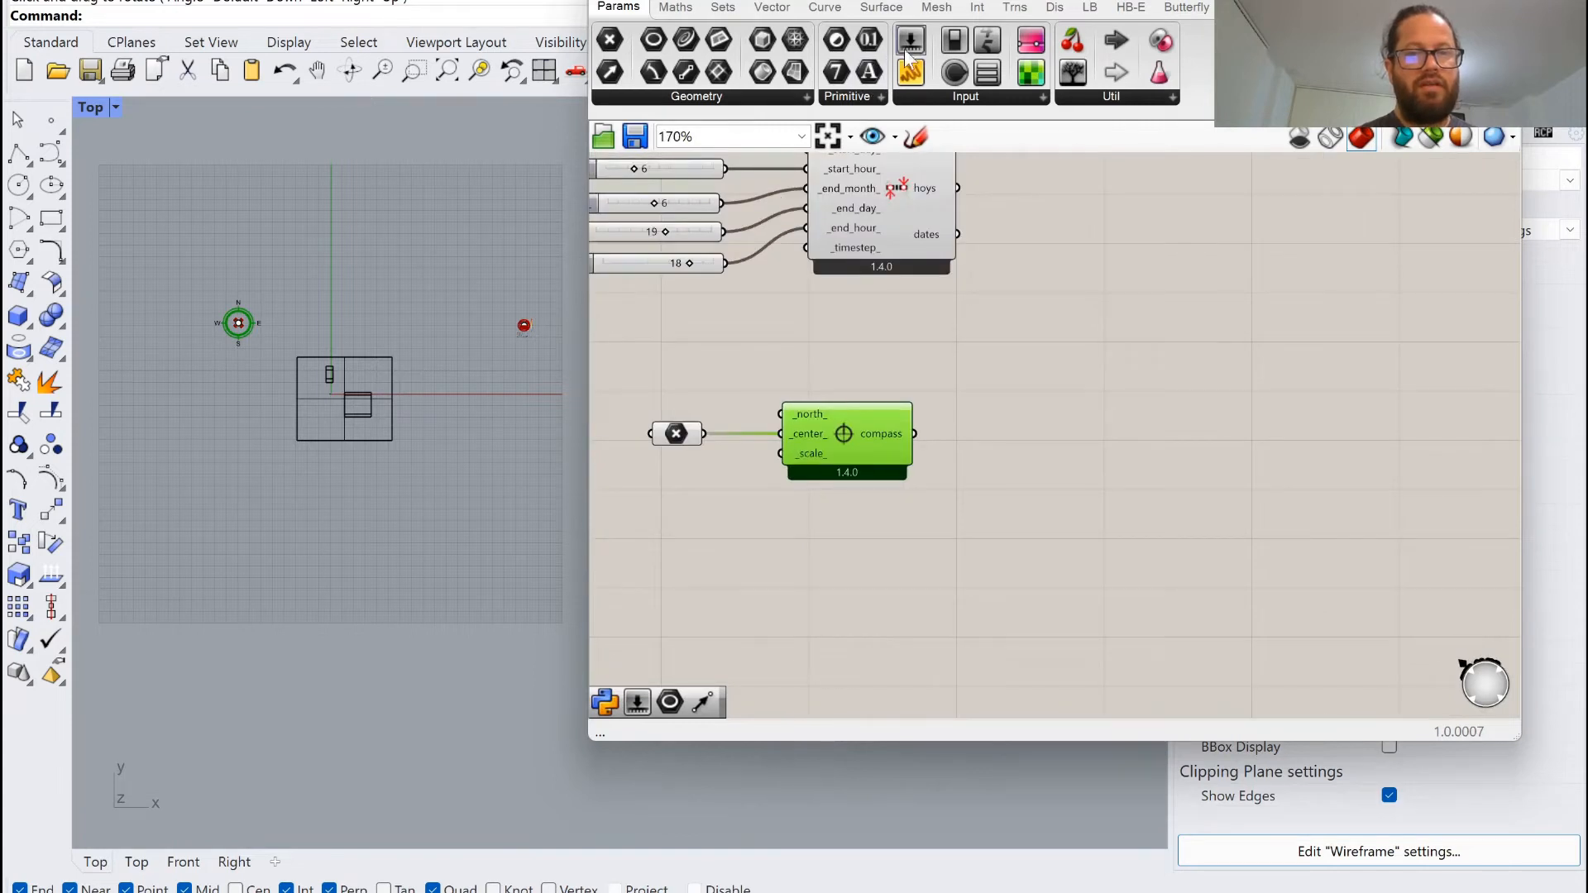
pyautogui.moveTo(911, 40); pyautogui.dragTo(712, 374)
pyautogui.moveTo(832, 425); pyautogui.dragTo(972, 425)
pyautogui.click(721, 449)
pyautogui.scroll(2, 629, 397)
pyautogui.doubleClick(674, 354)
pyautogui.click(700, 286)
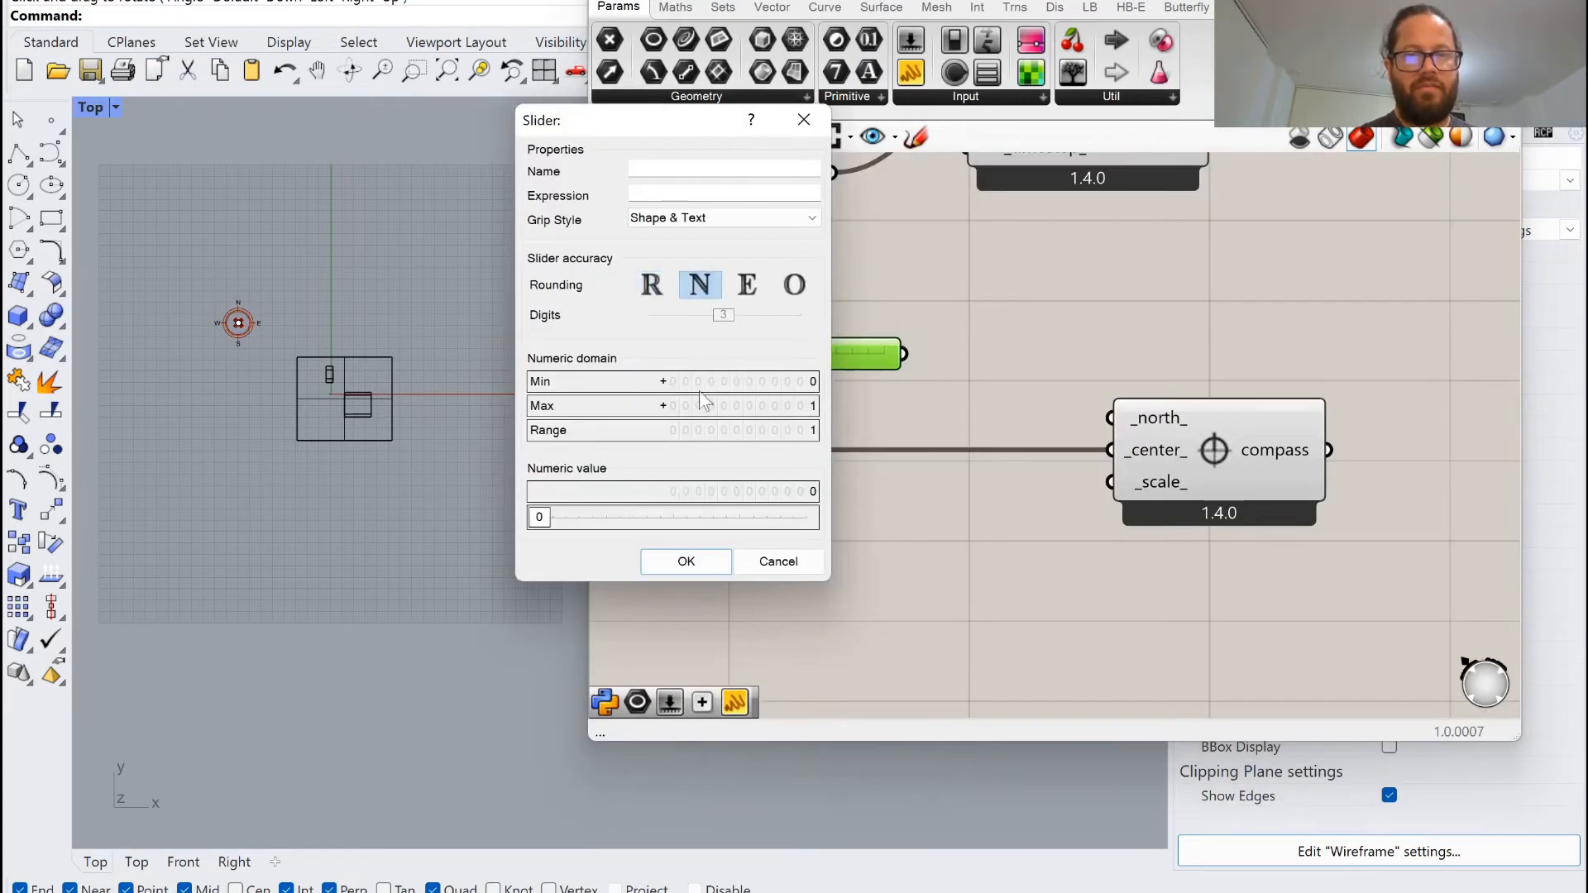
pyautogui.doubleClick(699, 401)
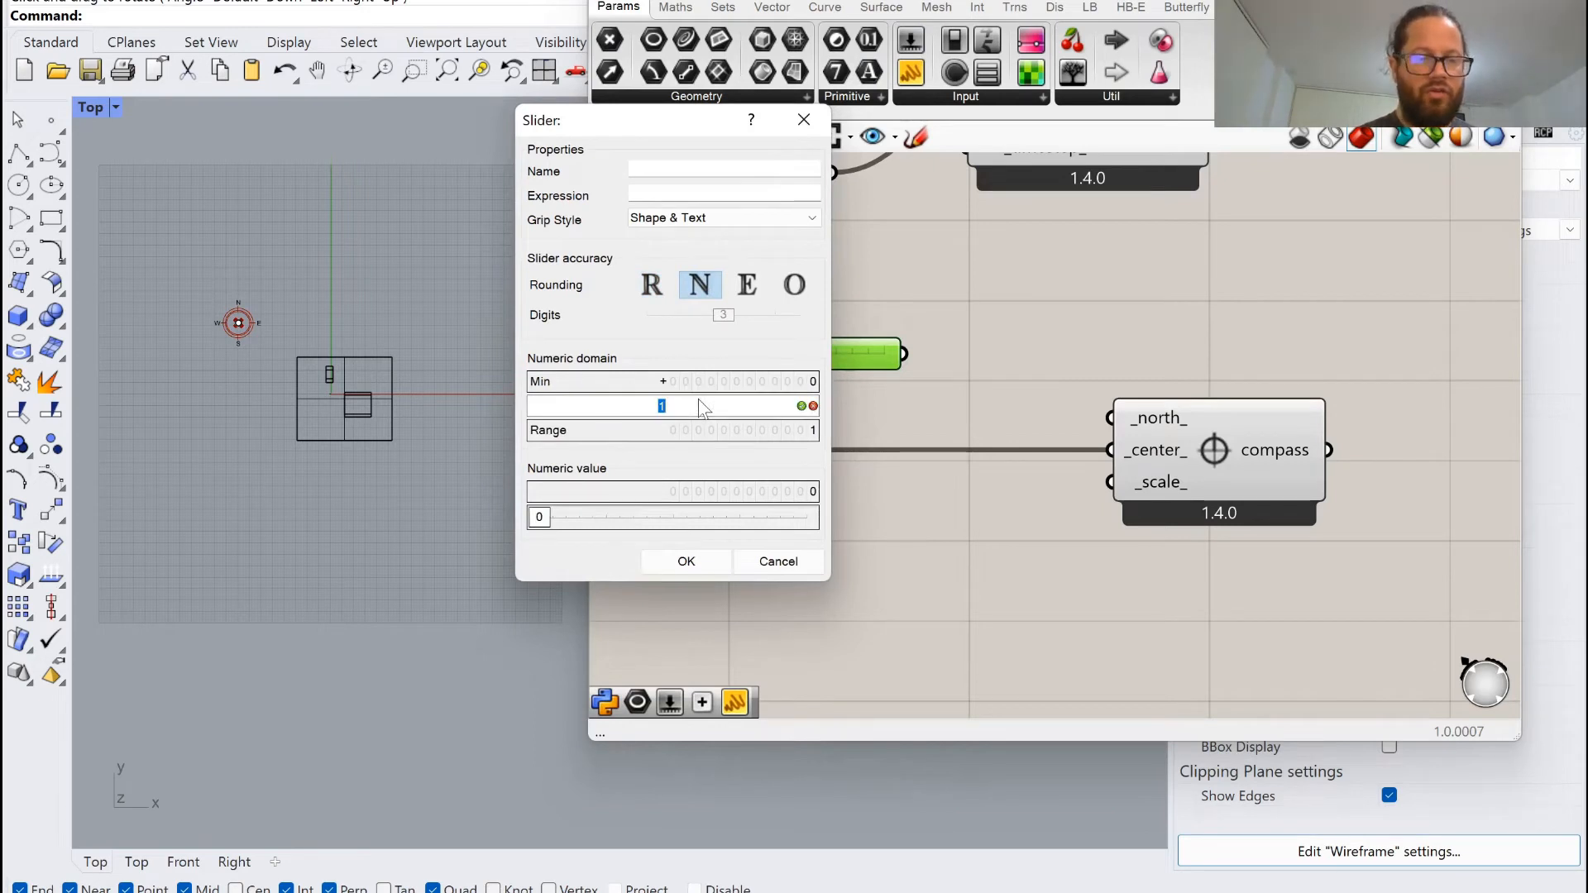
pyautogui.write('360')
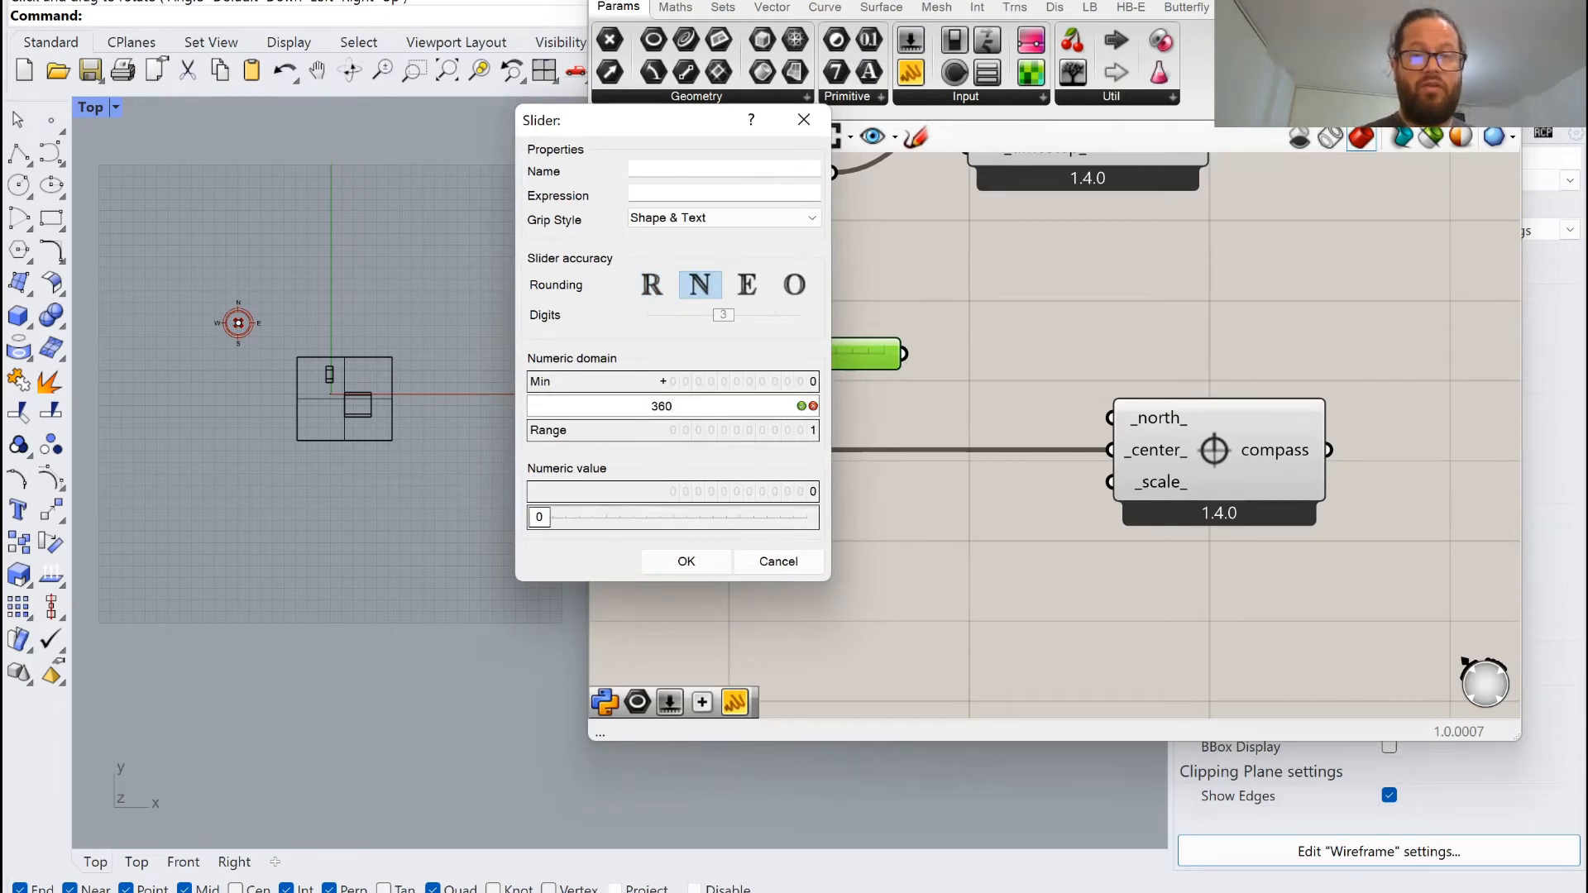
pyautogui.click(686, 562)
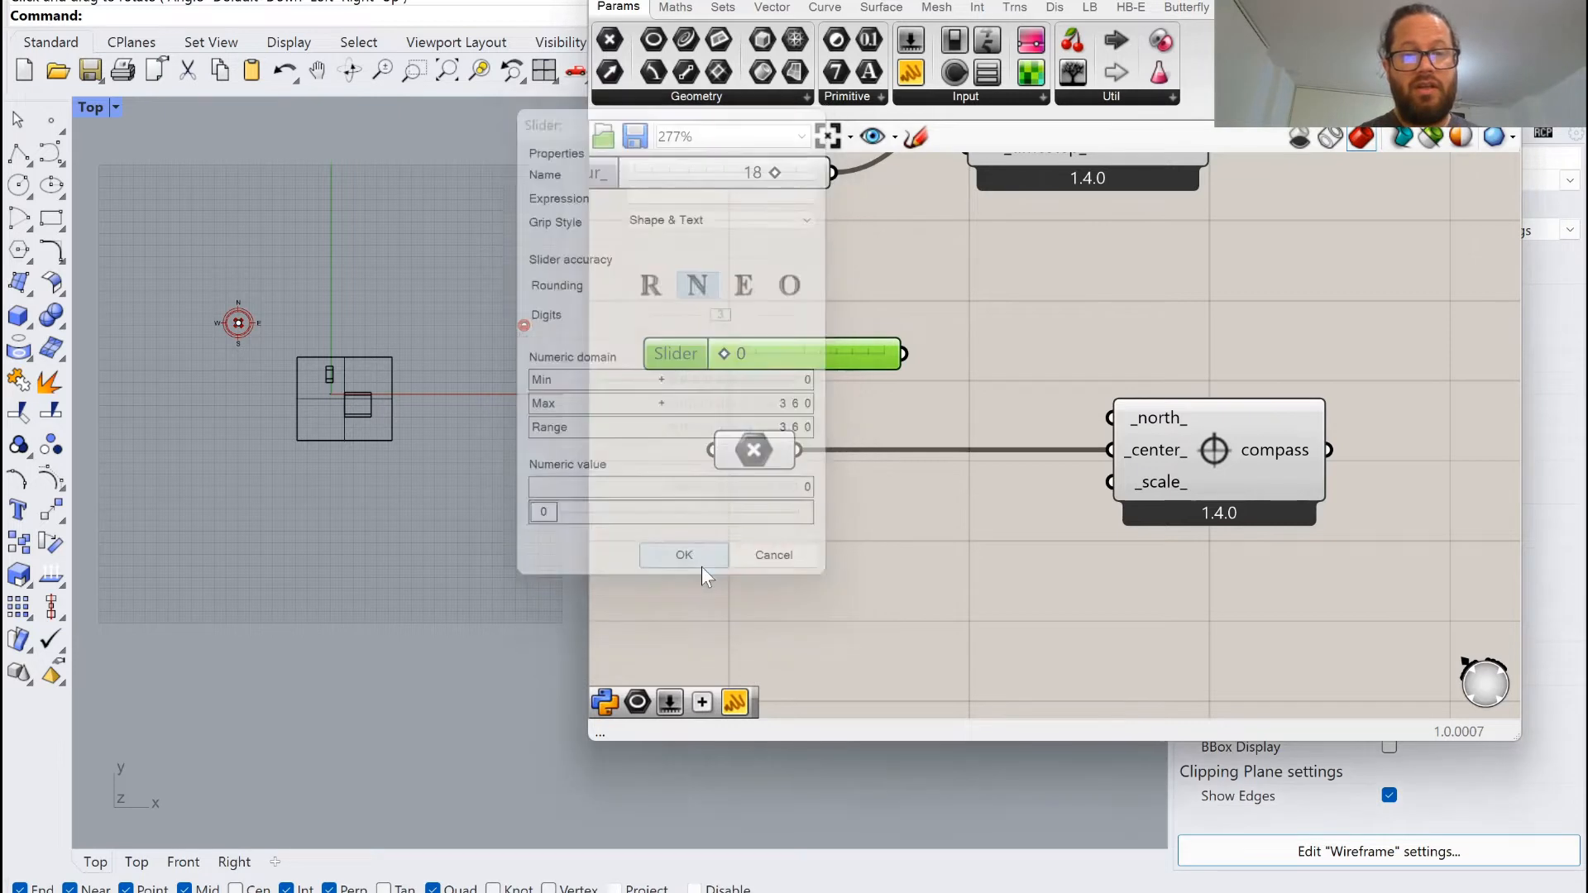
# Connect the 0–360 number slider to the _north_ input of the LB Compass component.
pyautogui.moveTo(713, 354); pyautogui.dragTo(622, 367)
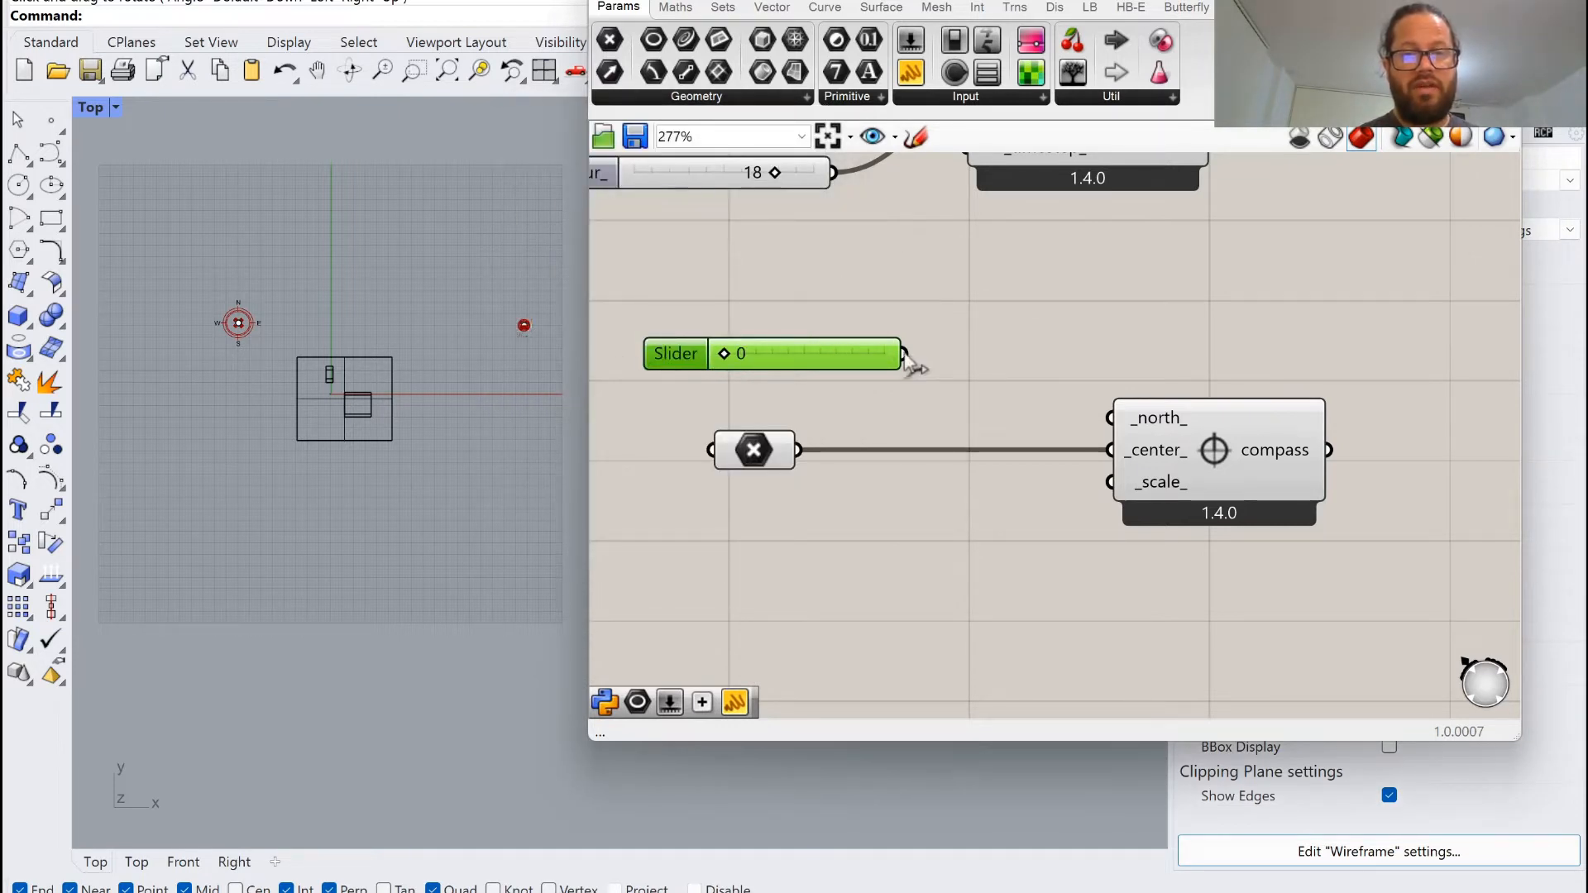
pyautogui.moveTo(904, 355); pyautogui.dragTo(1110, 418)
pyautogui.moveTo(745, 364)
pyautogui.mouseDown()
pyautogui.moveTo(911, 360)
pyautogui.moveTo(748, 361)
pyautogui.mouseUp()
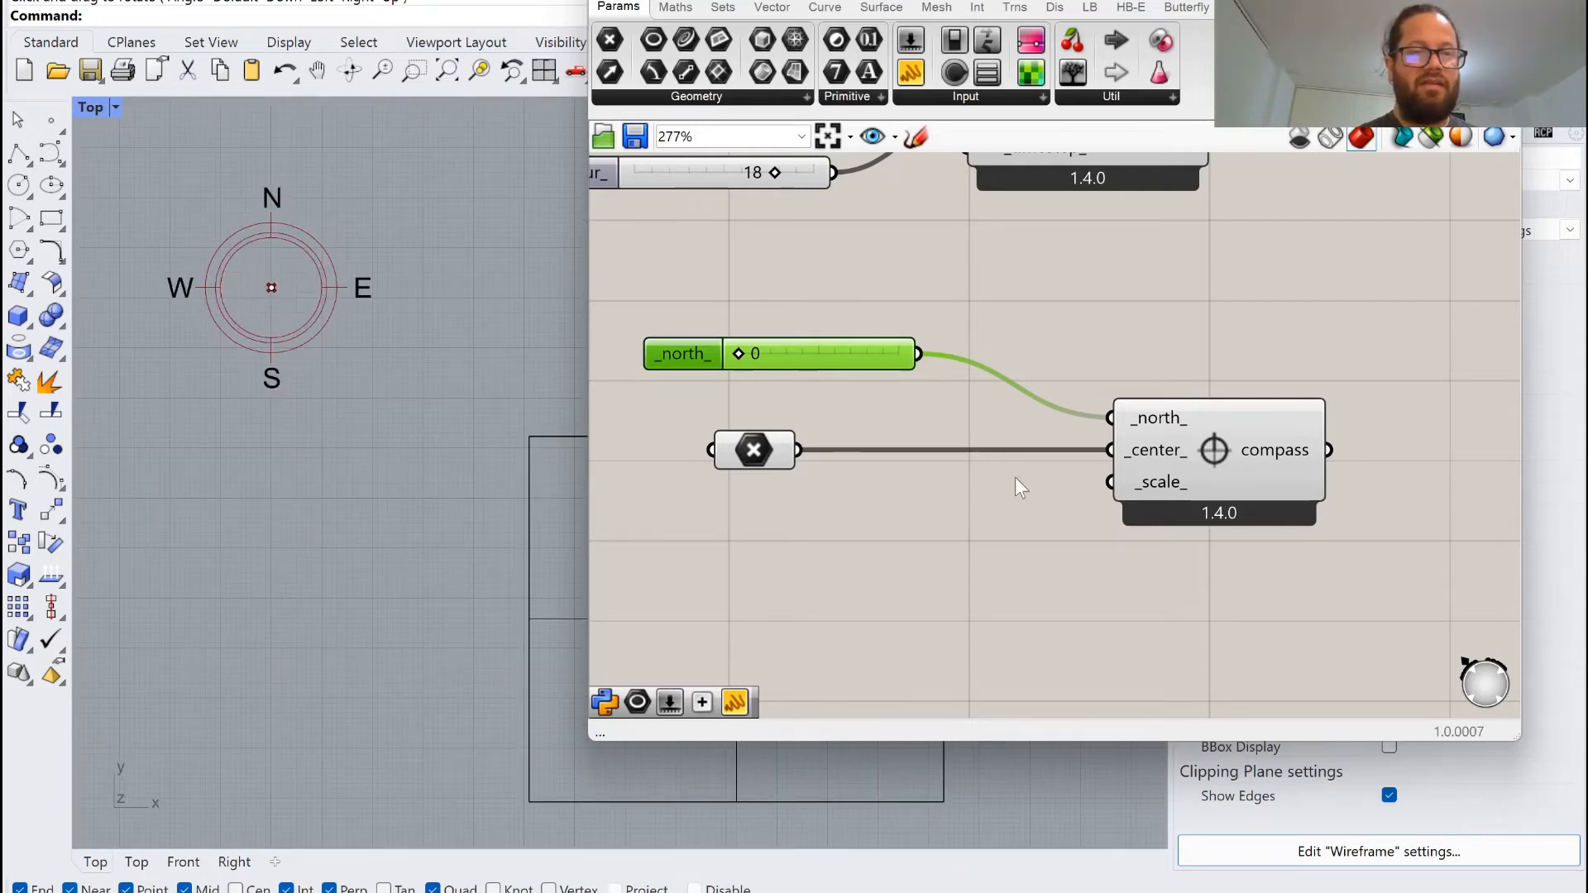
# Arrange the north slider, Point parameter and LB Compass as a compact group beneath the analysis period component.
pyautogui.scroll(-2, 935, 359)
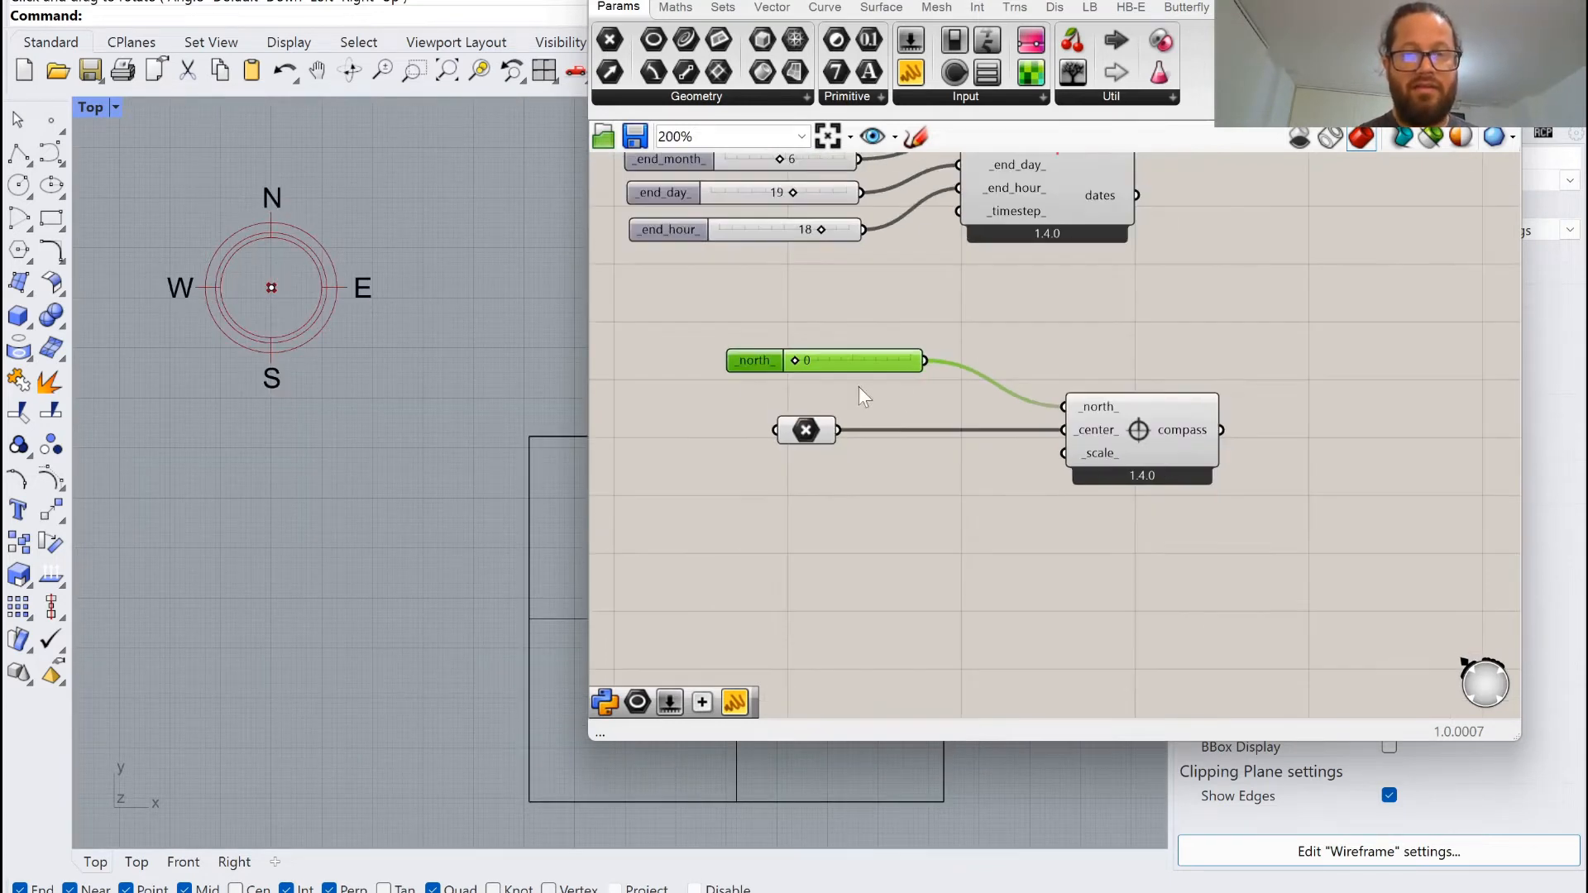
pyautogui.scroll(1, 761, 351)
pyautogui.moveTo(761, 358); pyautogui.dragTo(715, 371)
pyautogui.moveTo(836, 449); pyautogui.dragTo(891, 433)
pyautogui.click(1245, 421)
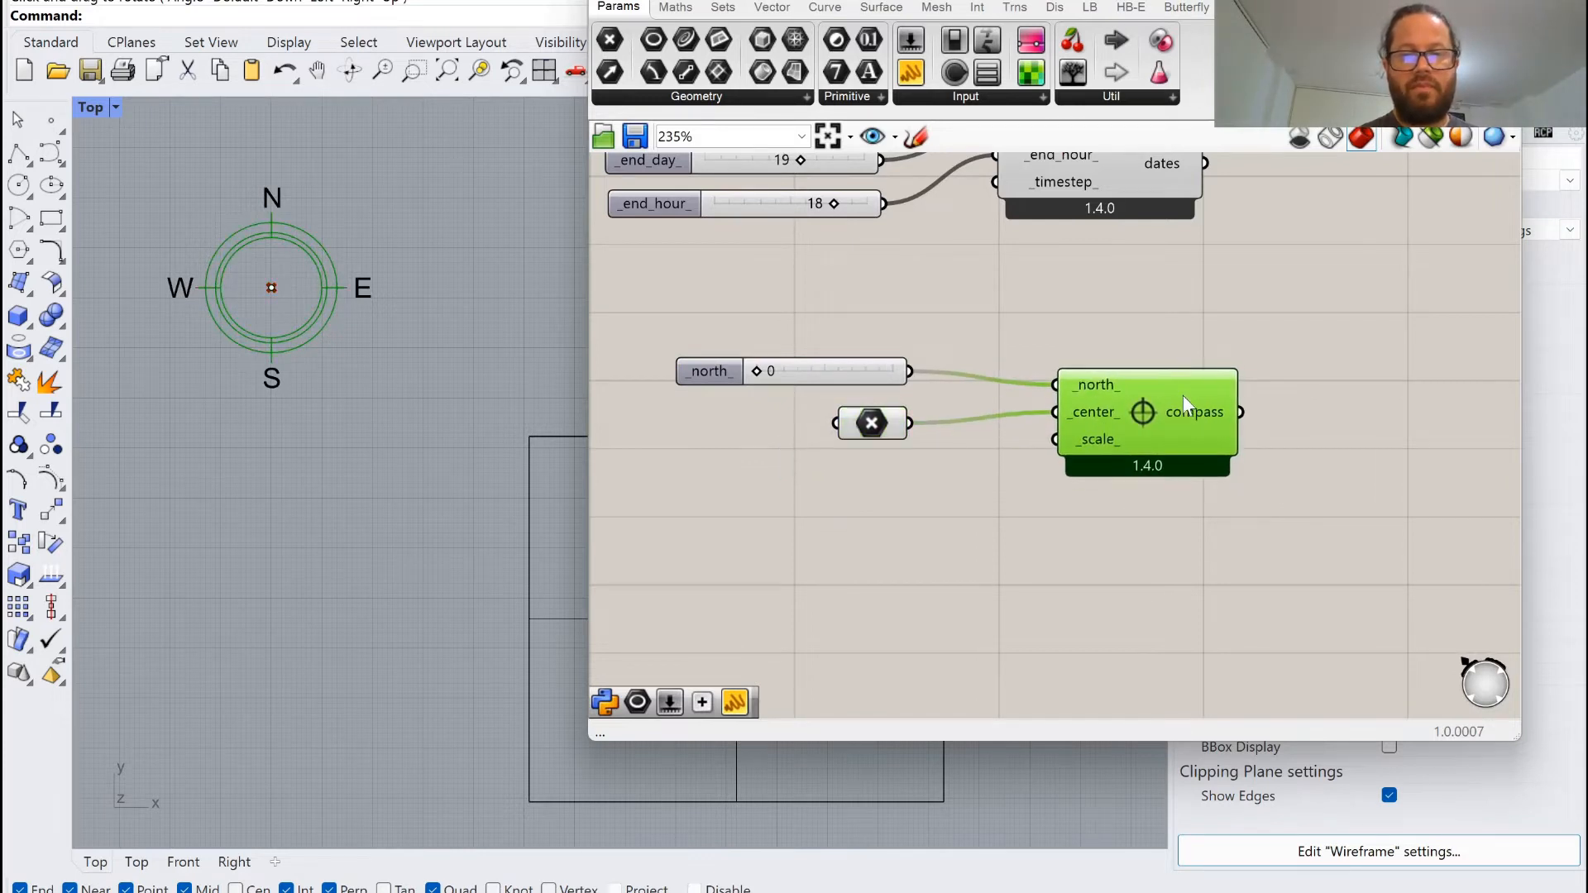
pyautogui.scroll(-4, 867, 371)
pyautogui.click(866, 370)
pyautogui.moveTo(699, 359); pyautogui.dragTo(1037, 466)
pyautogui.scroll(3, 952, 410)
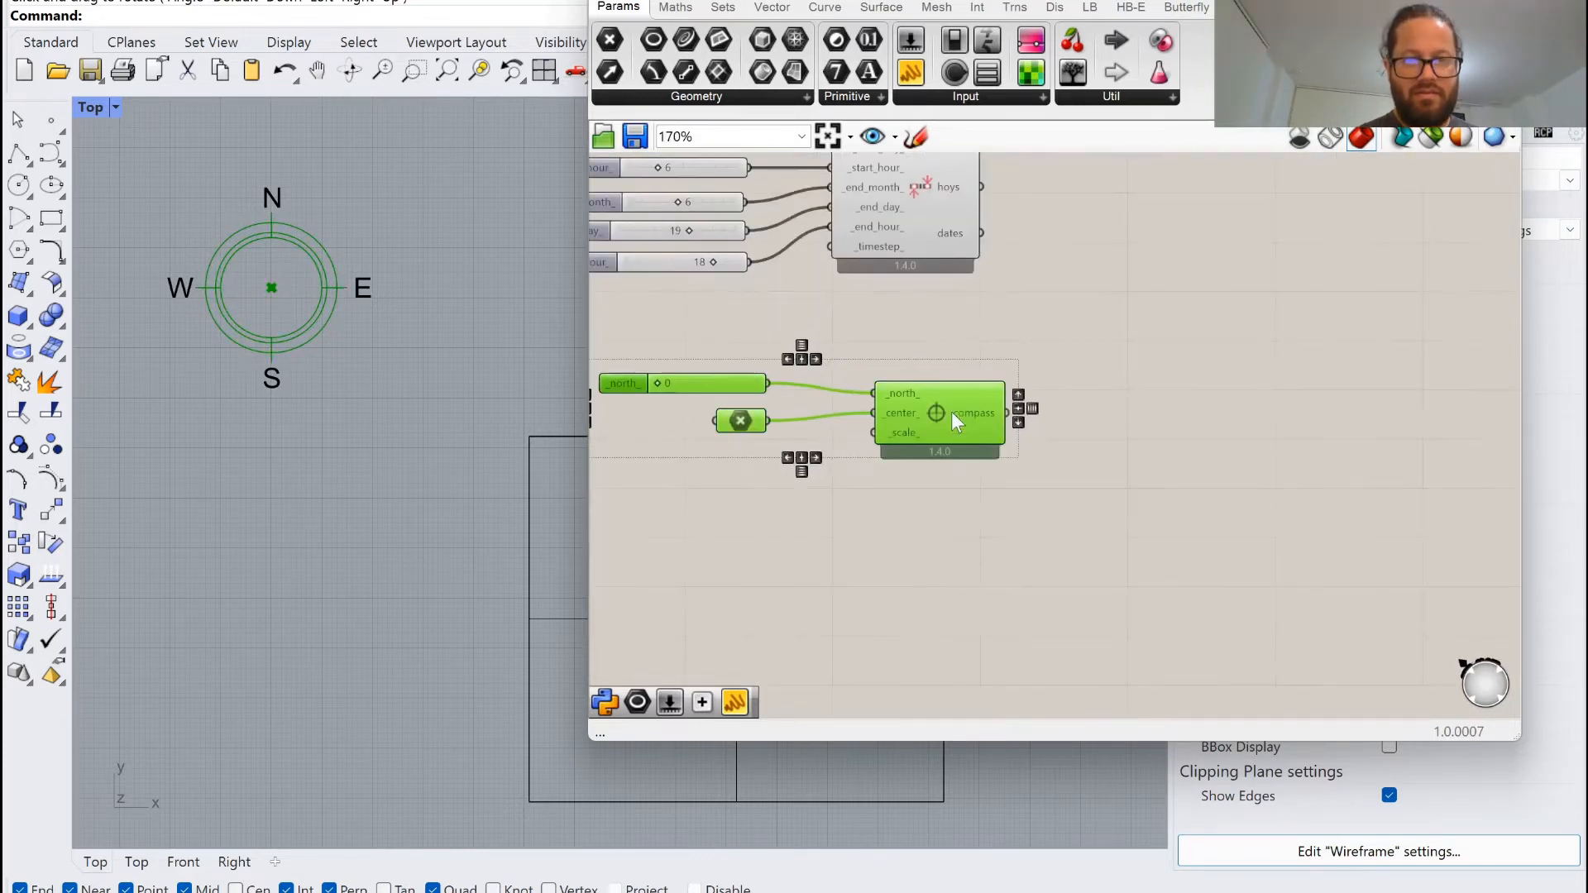
pyautogui.click(883, 377)
pyautogui.scroll(-2, 860, 381)
pyautogui.scroll(2, 728, 390)
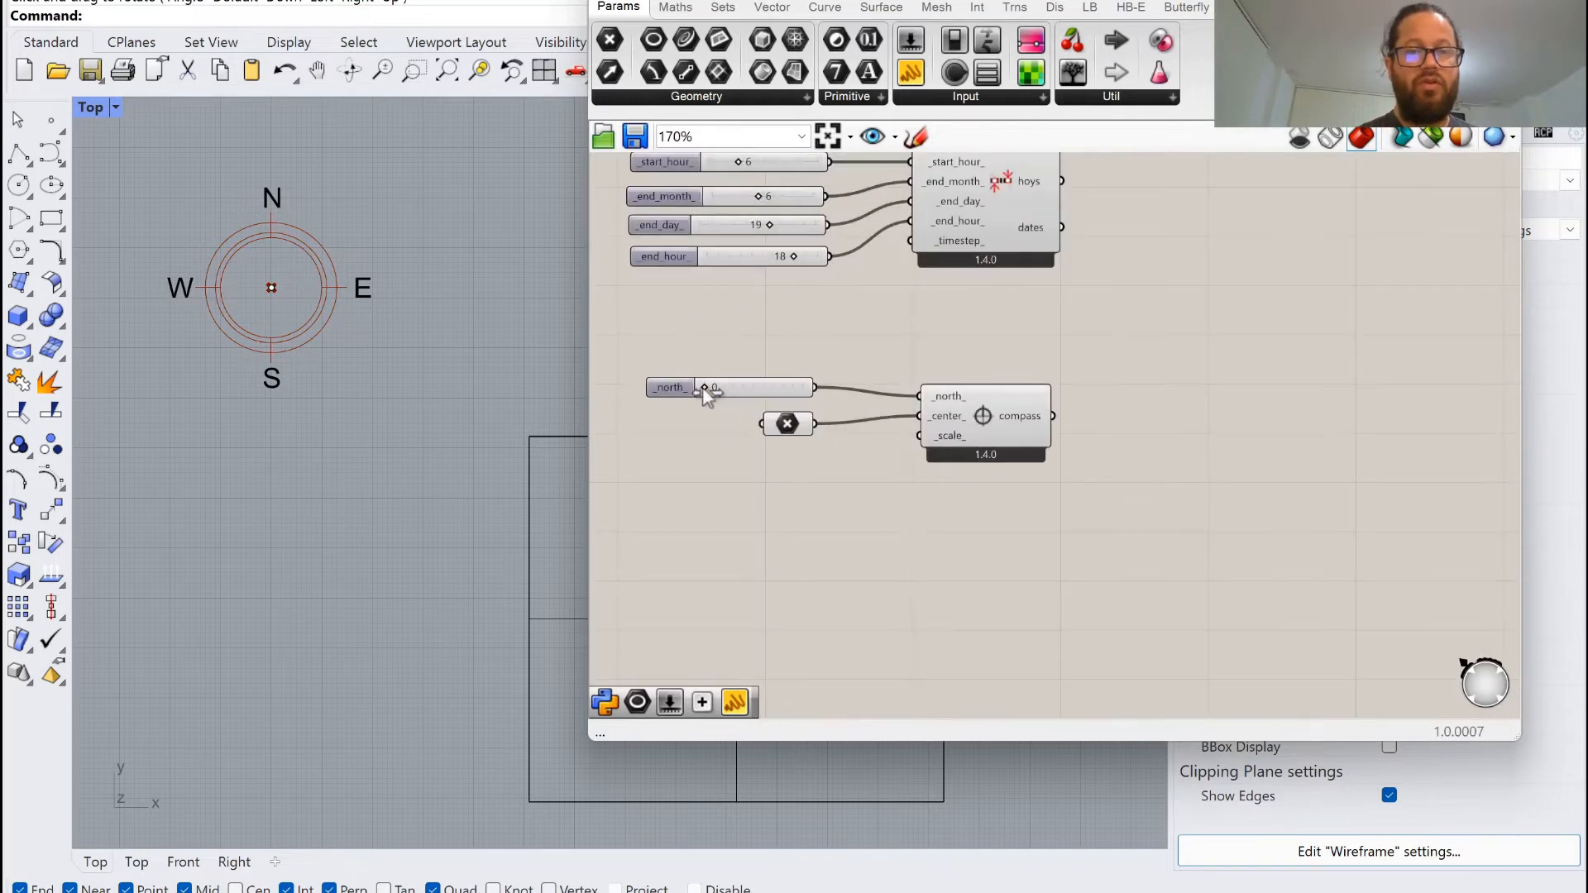
pyautogui.moveTo(710, 390)
pyautogui.mouseDown()
pyautogui.moveTo(742, 392)
pyautogui.moveTo(683, 385)
pyautogui.mouseUp()
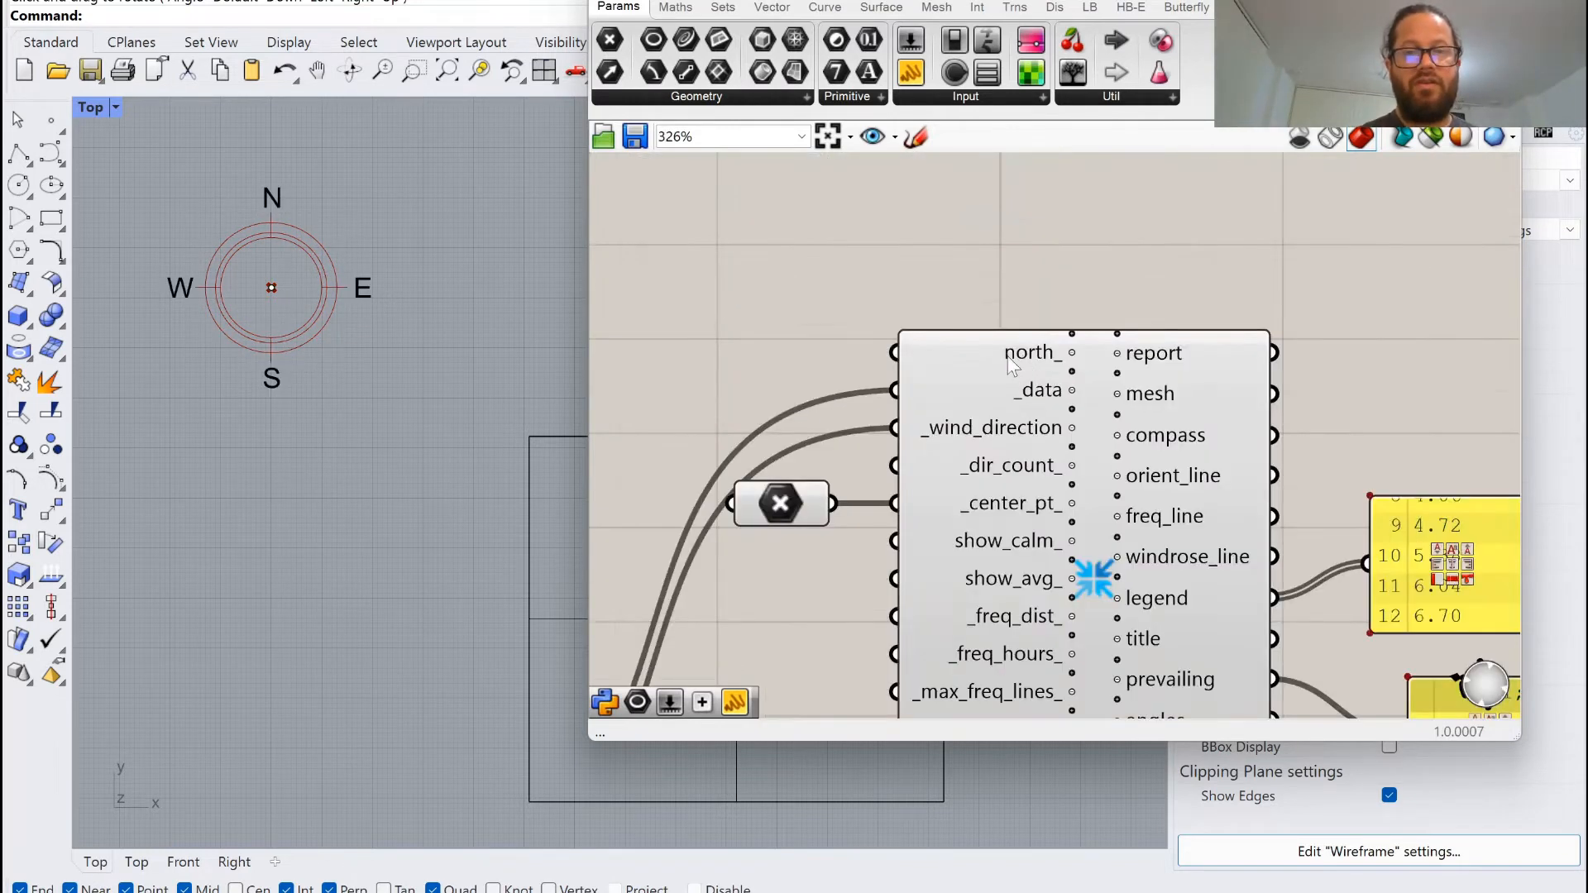
# Connect the north slider to the north_ input of the wind rose component as well.
pyautogui.moveTo(1017, 359)
pyautogui.scroll(-6, 877, 348)
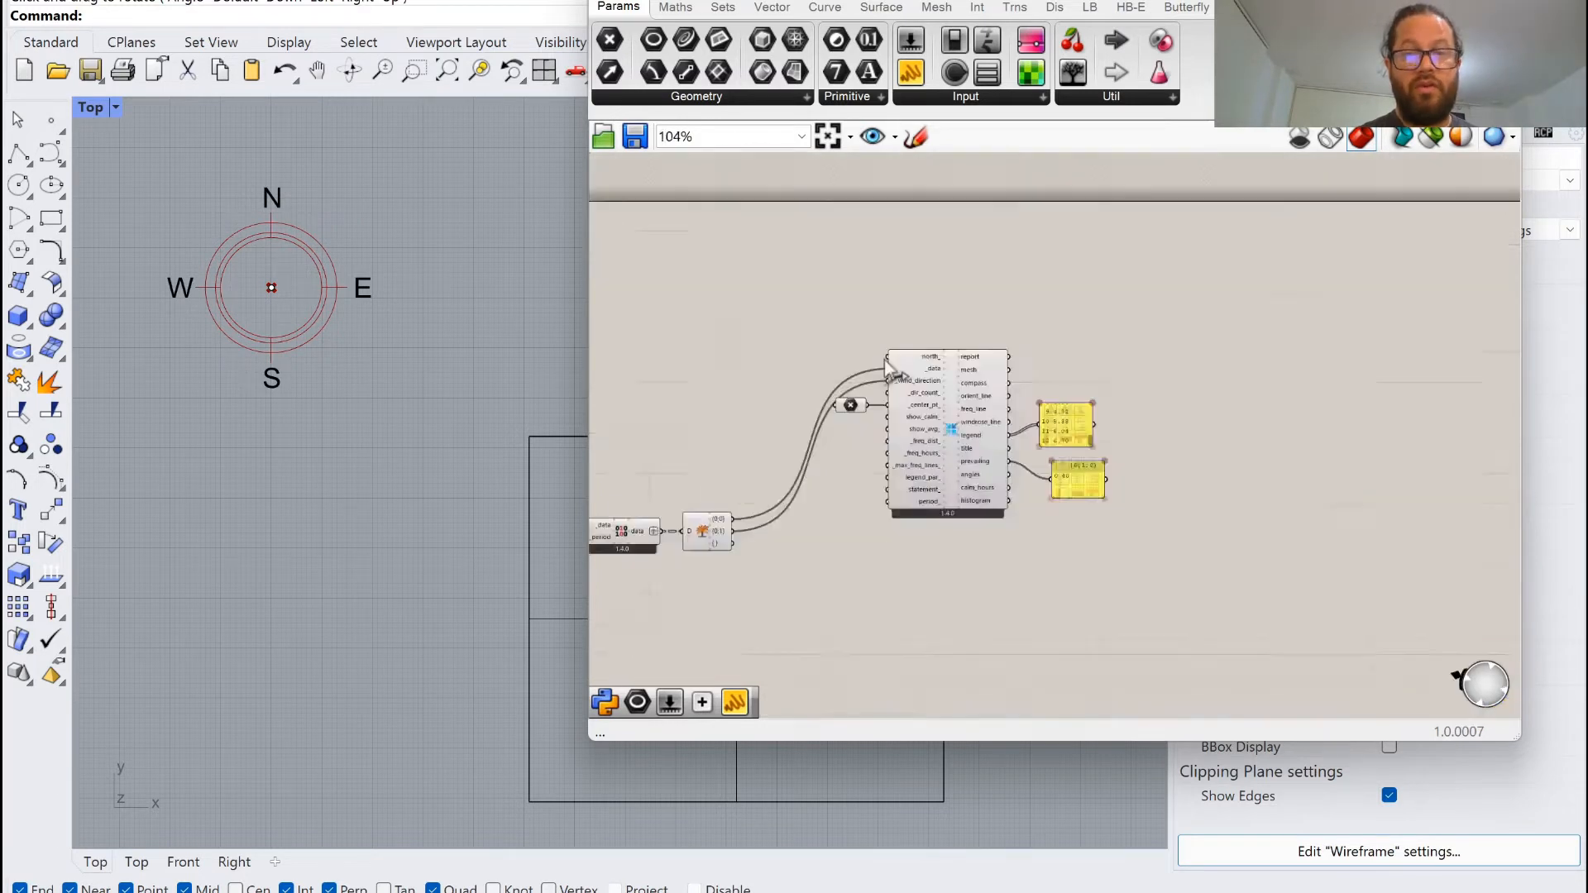
pyautogui.scroll(3, 777, 465)
pyautogui.scroll(1, 729, 513)
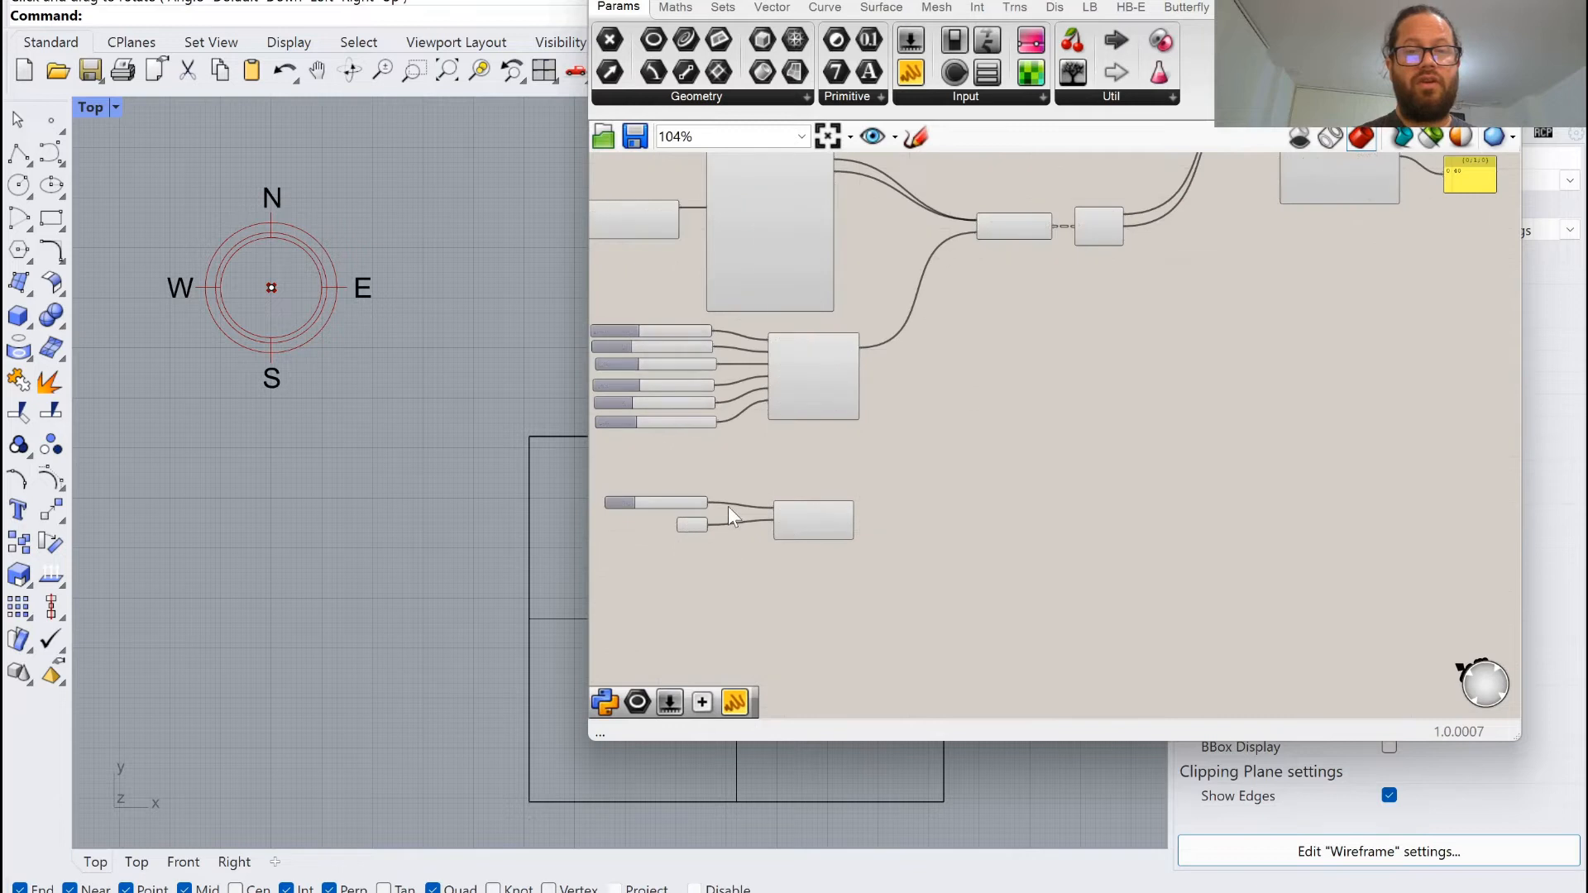
pyautogui.scroll(-3, 997, 530)
pyautogui.moveTo(710, 503); pyautogui.dragTo(1174, 276)
pyautogui.scroll(4, 1181, 206)
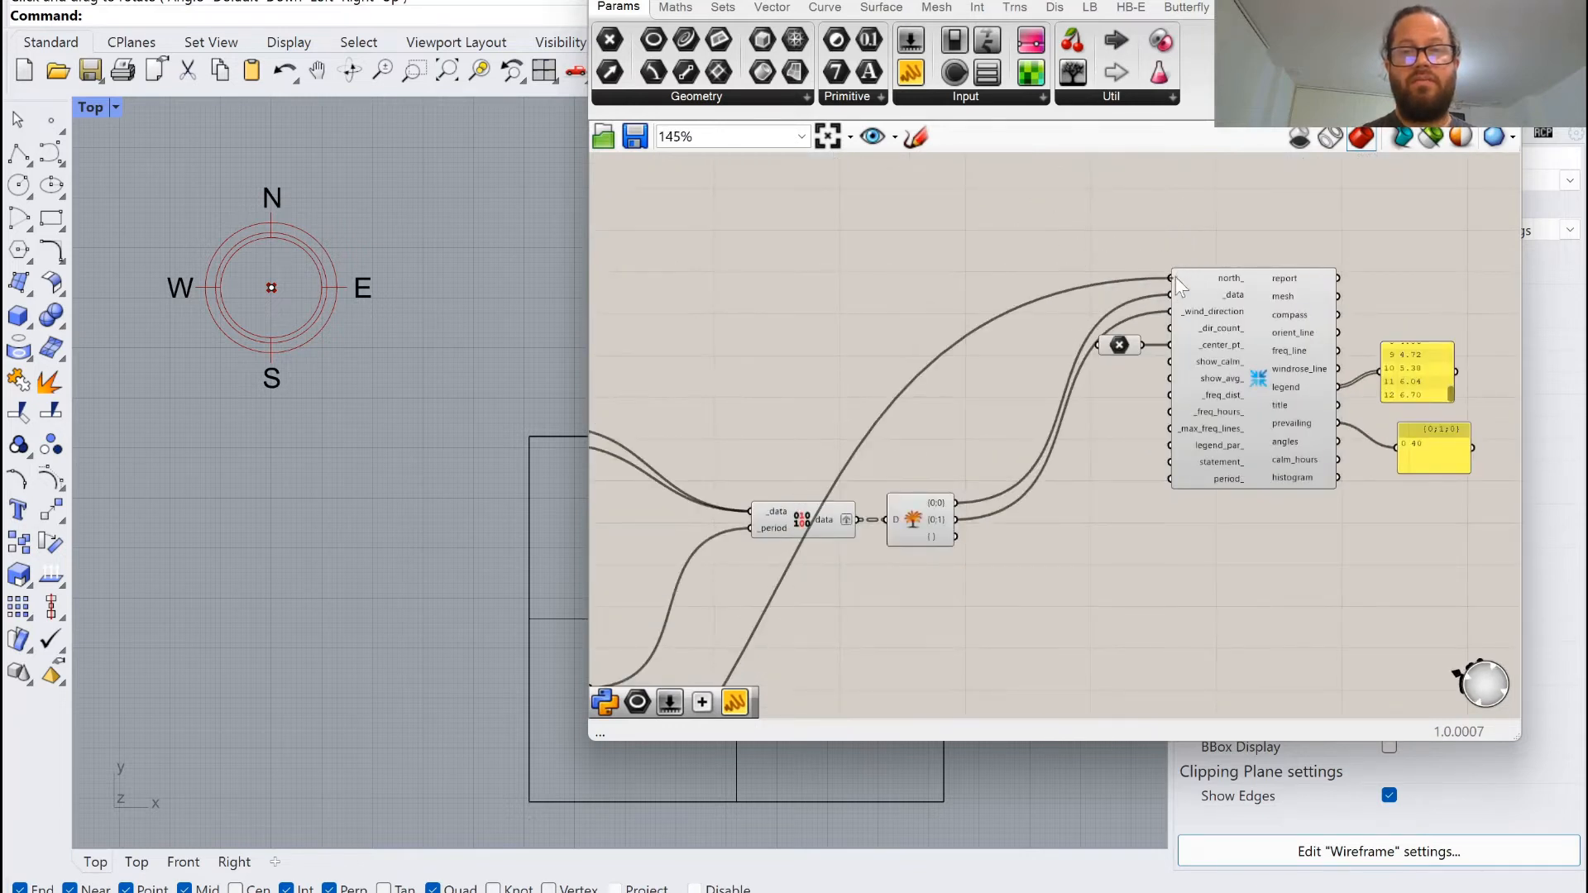
pyautogui.scroll(-2, 979, 252)
# Examine the wind rose and compass in the Rhino Top view, and select the site outline with its buildings.
pyautogui.scroll(11, 644, 438)
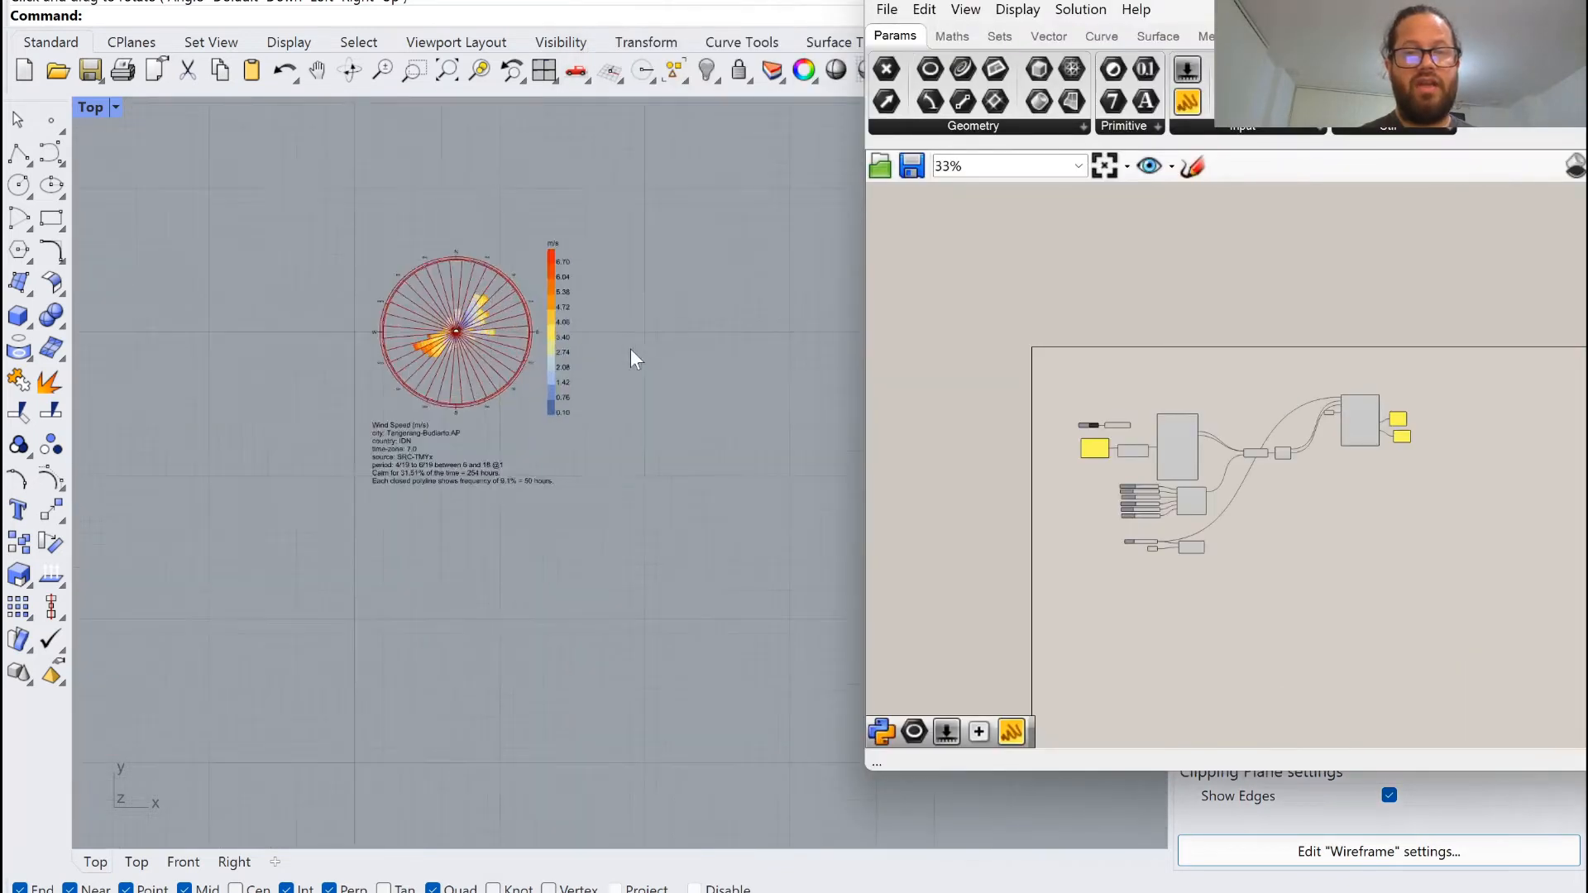
pyautogui.scroll(6, 631, 351)
pyautogui.scroll(6, 1175, 537)
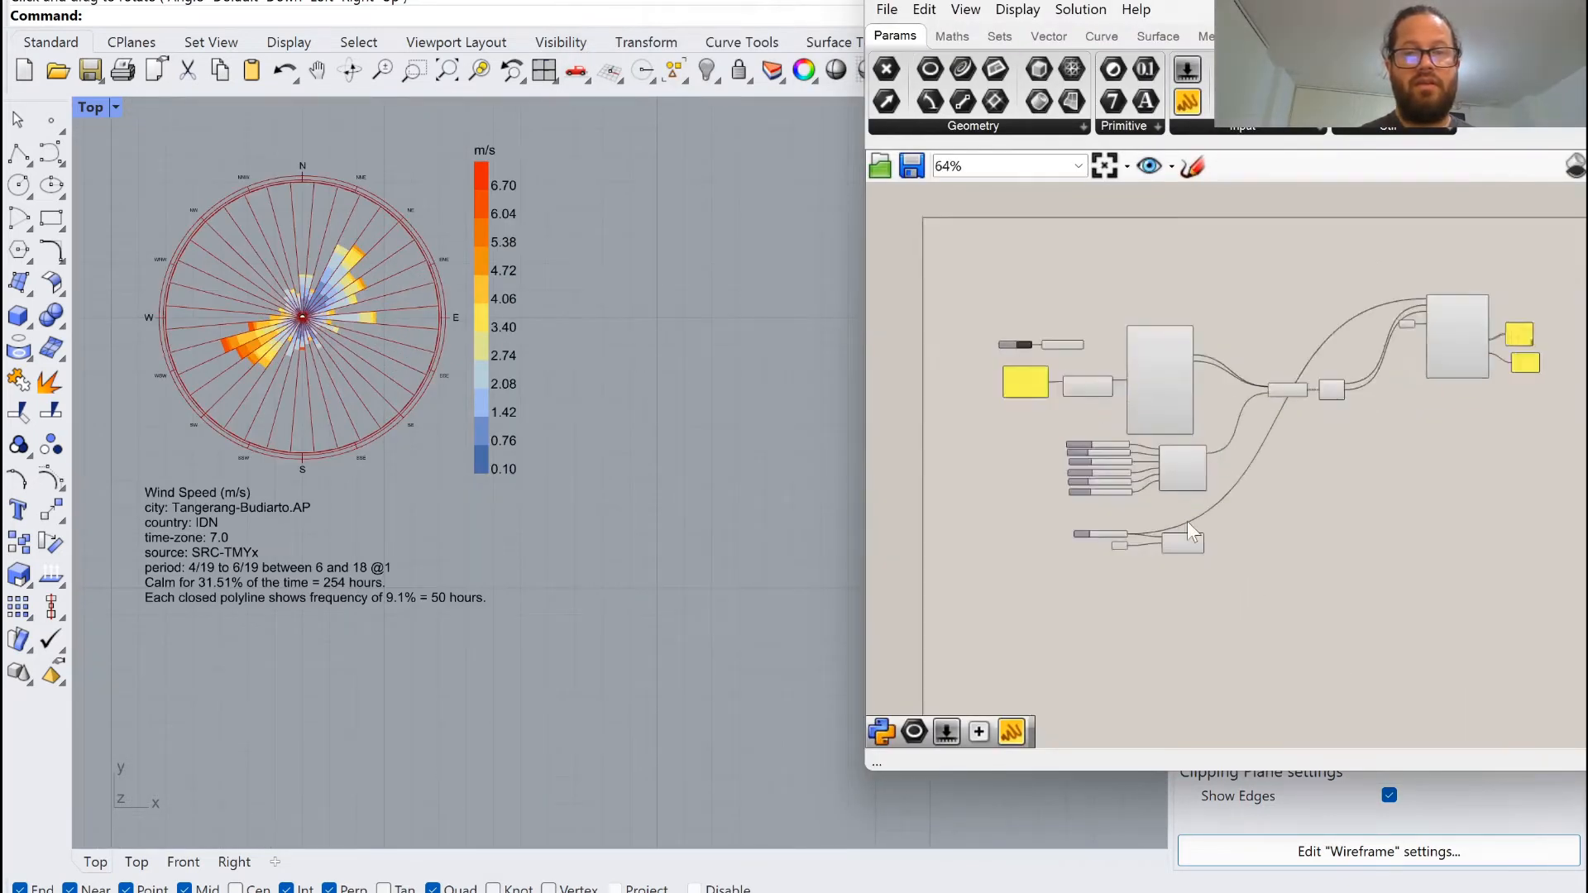
pyautogui.moveTo(1015, 566); pyautogui.dragTo(922, 579)
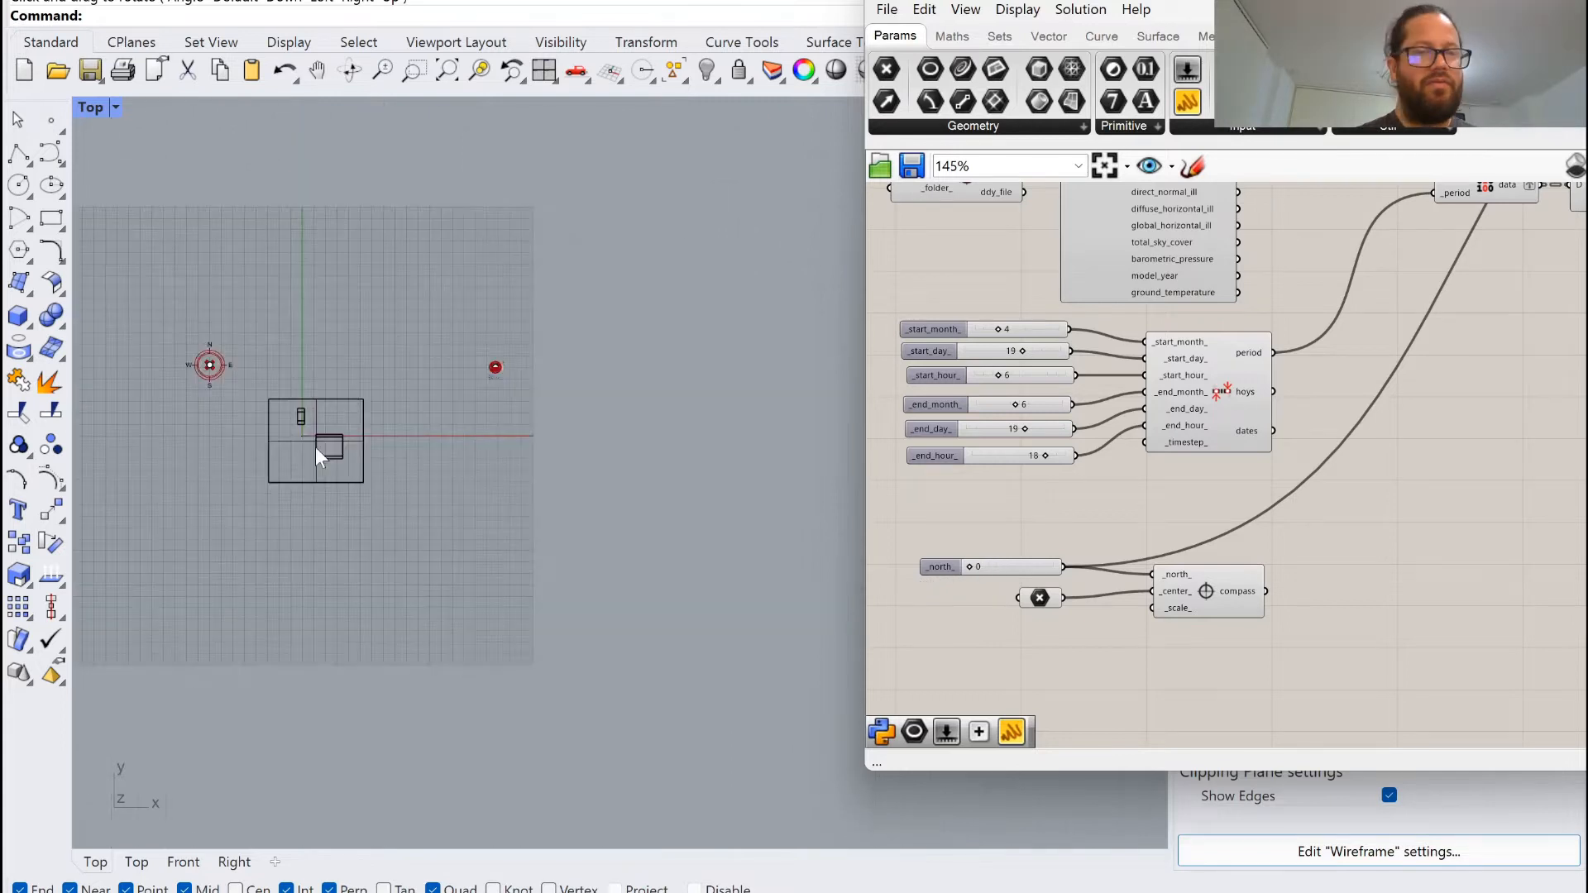
pyautogui.scroll(6, 268, 407)
pyautogui.scroll(3, 268, 407)
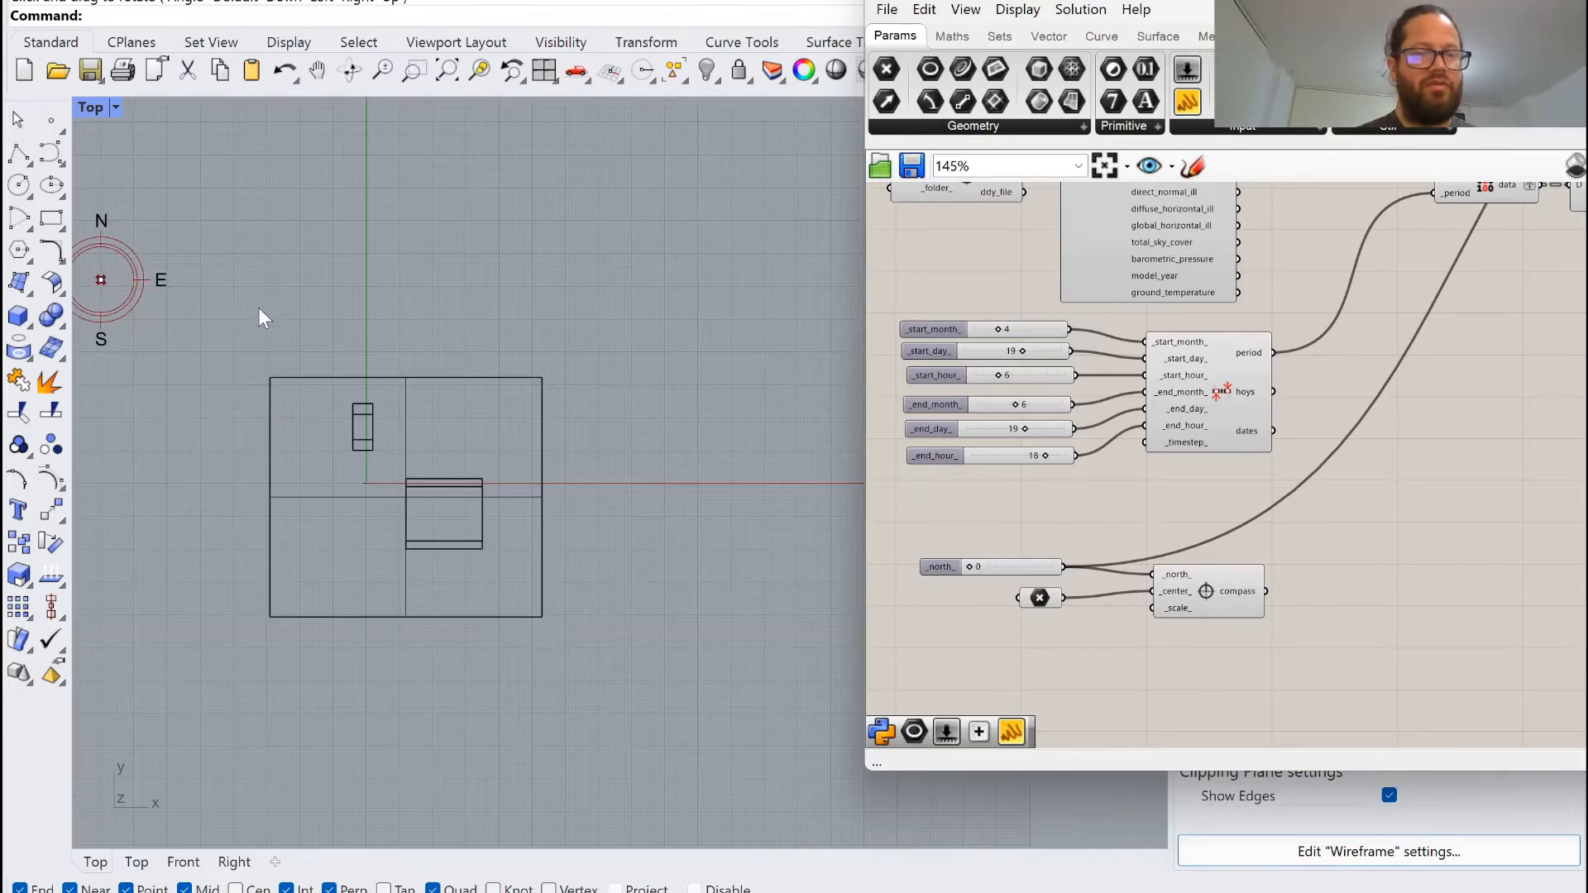
pyautogui.moveTo(252, 302); pyautogui.dragTo(637, 665)
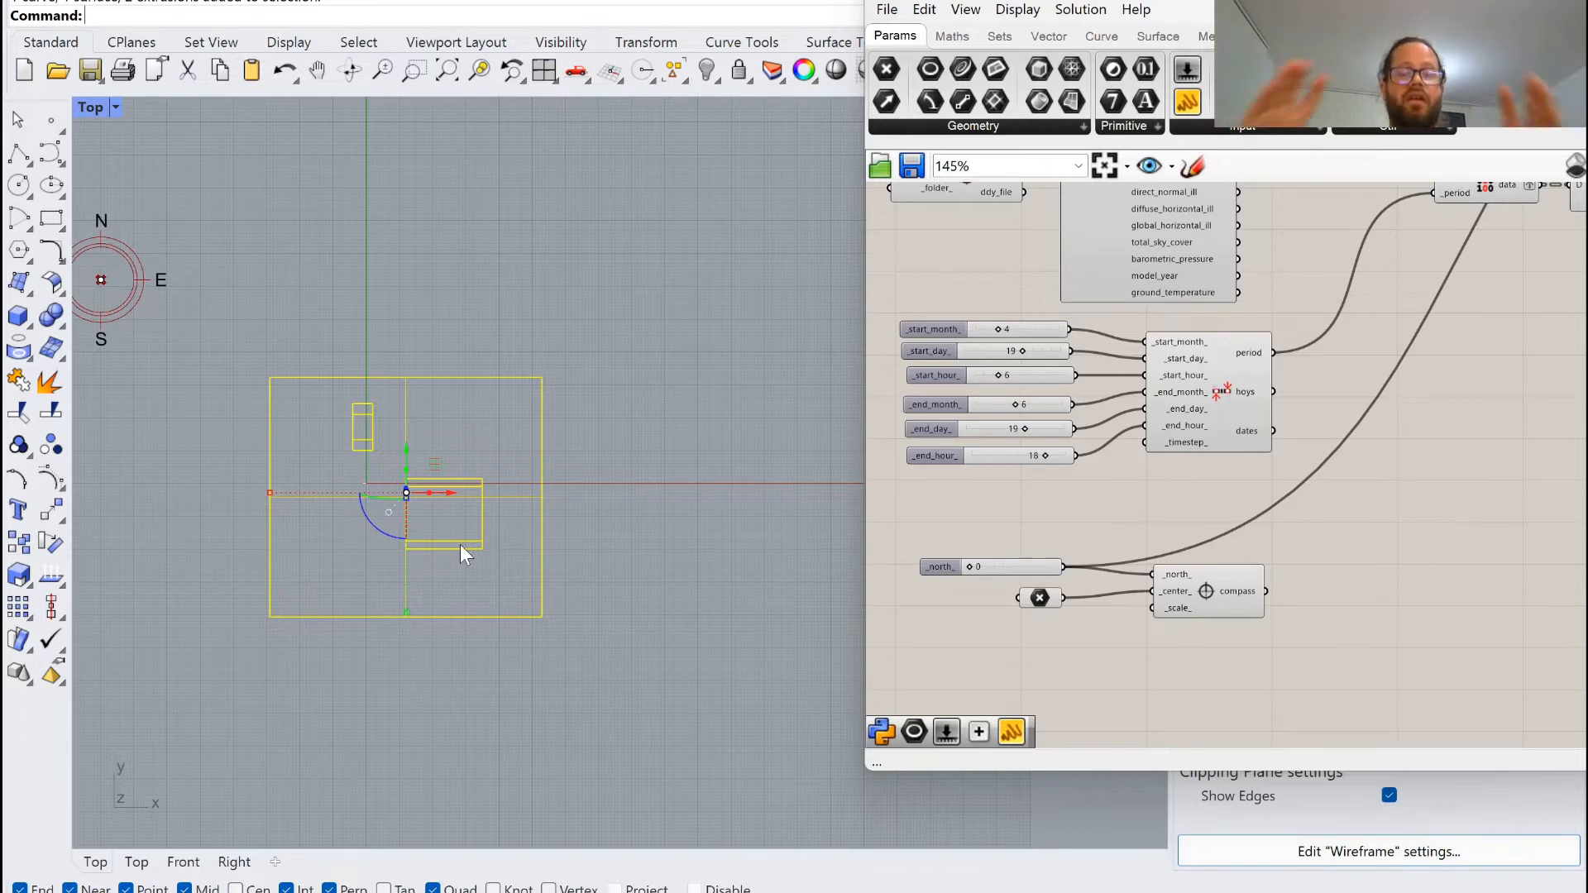
pyautogui.scroll(-2, 425, 523)
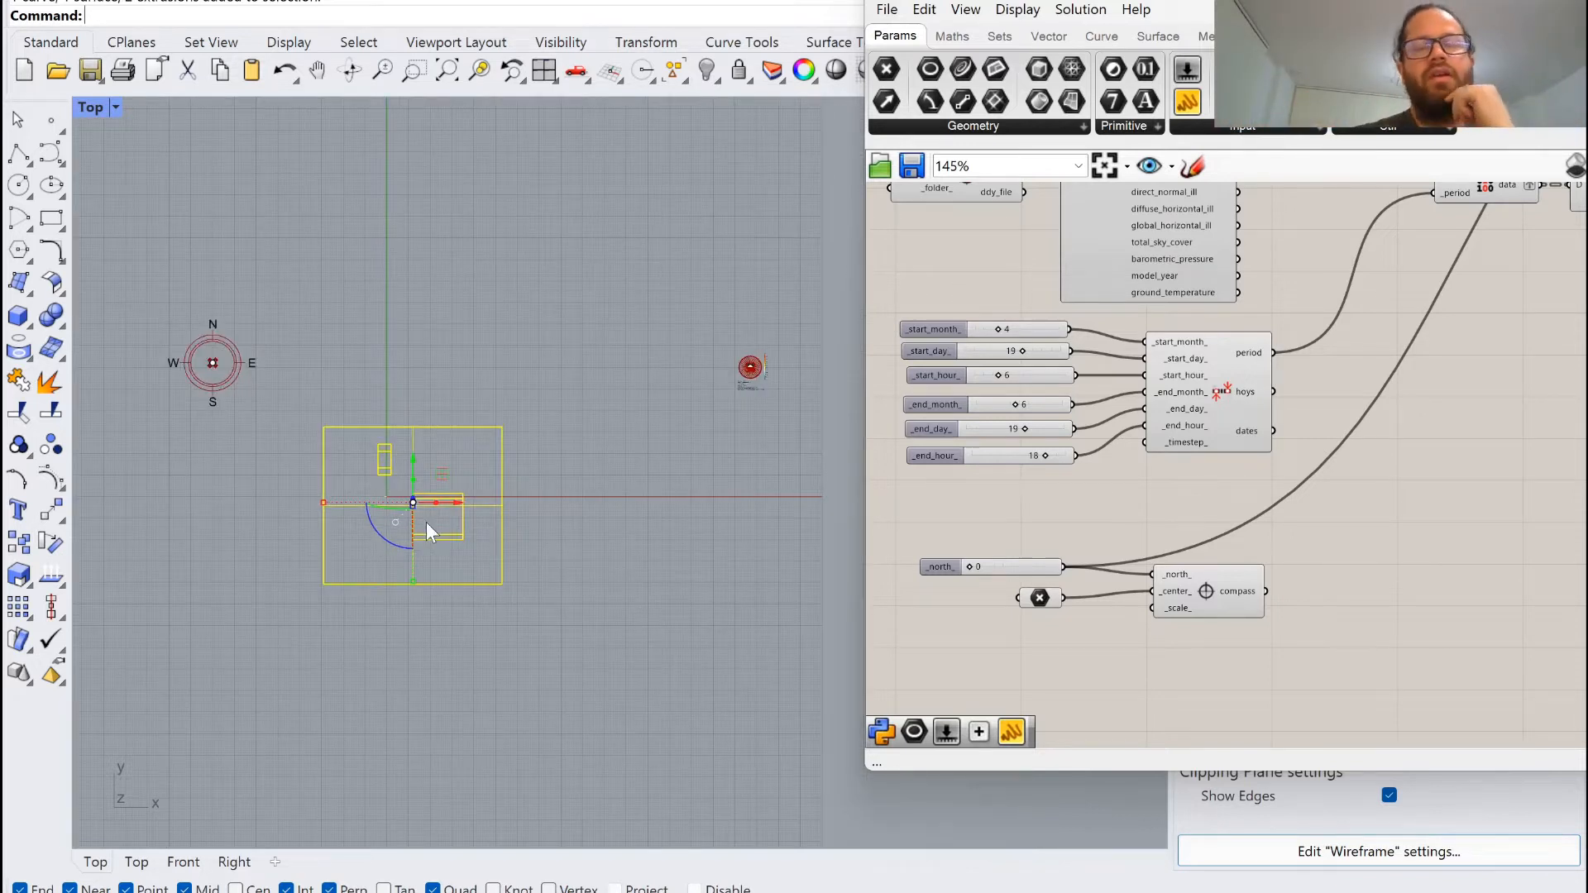
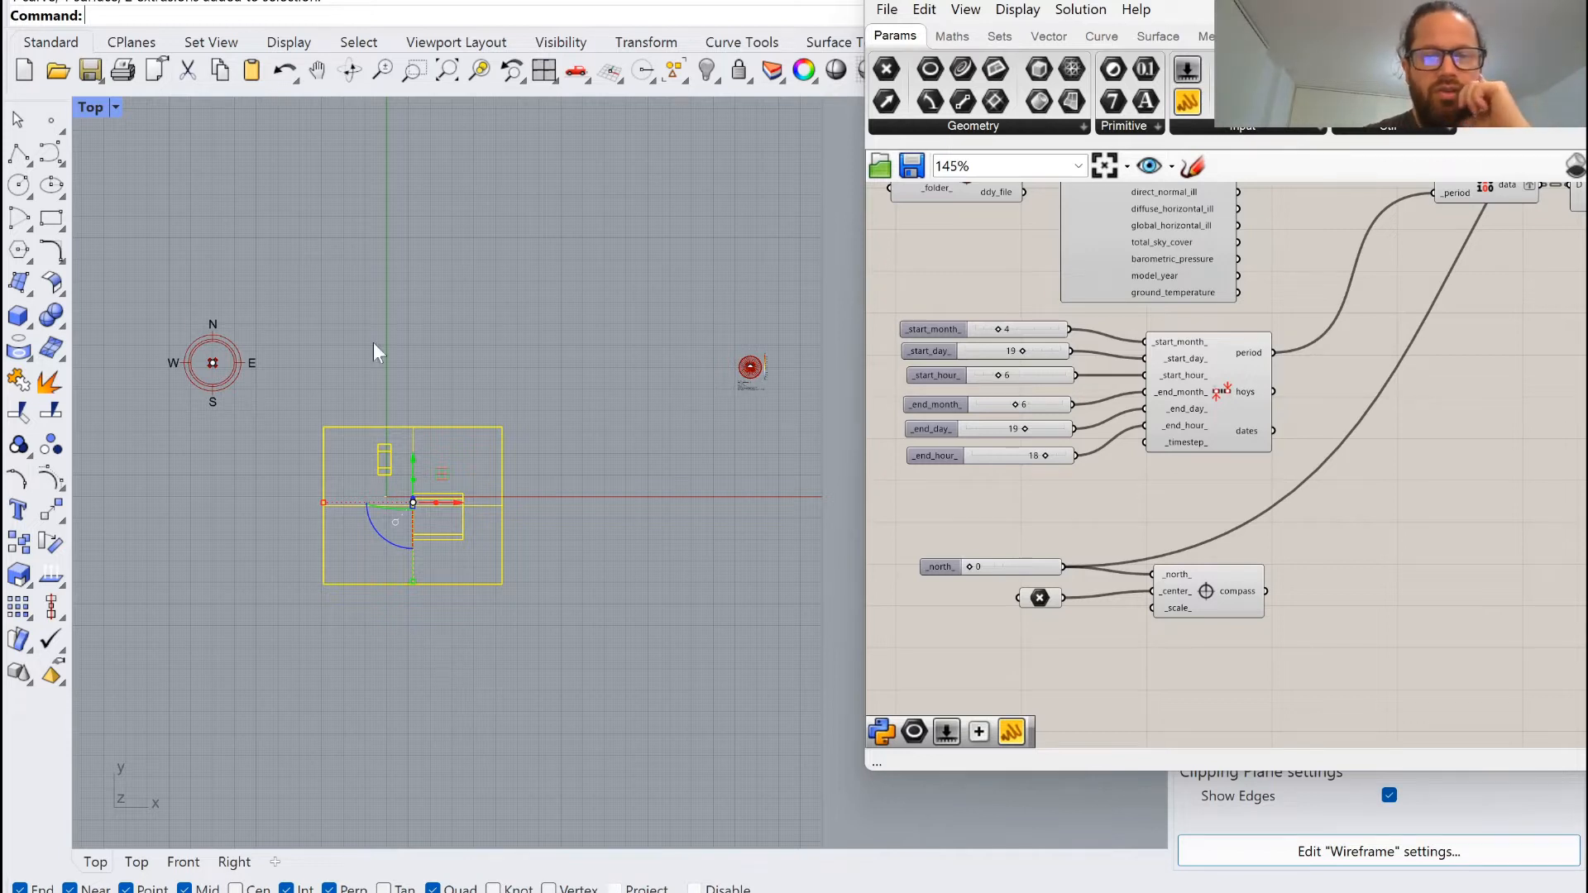
pyautogui.scroll(3, 208, 331)
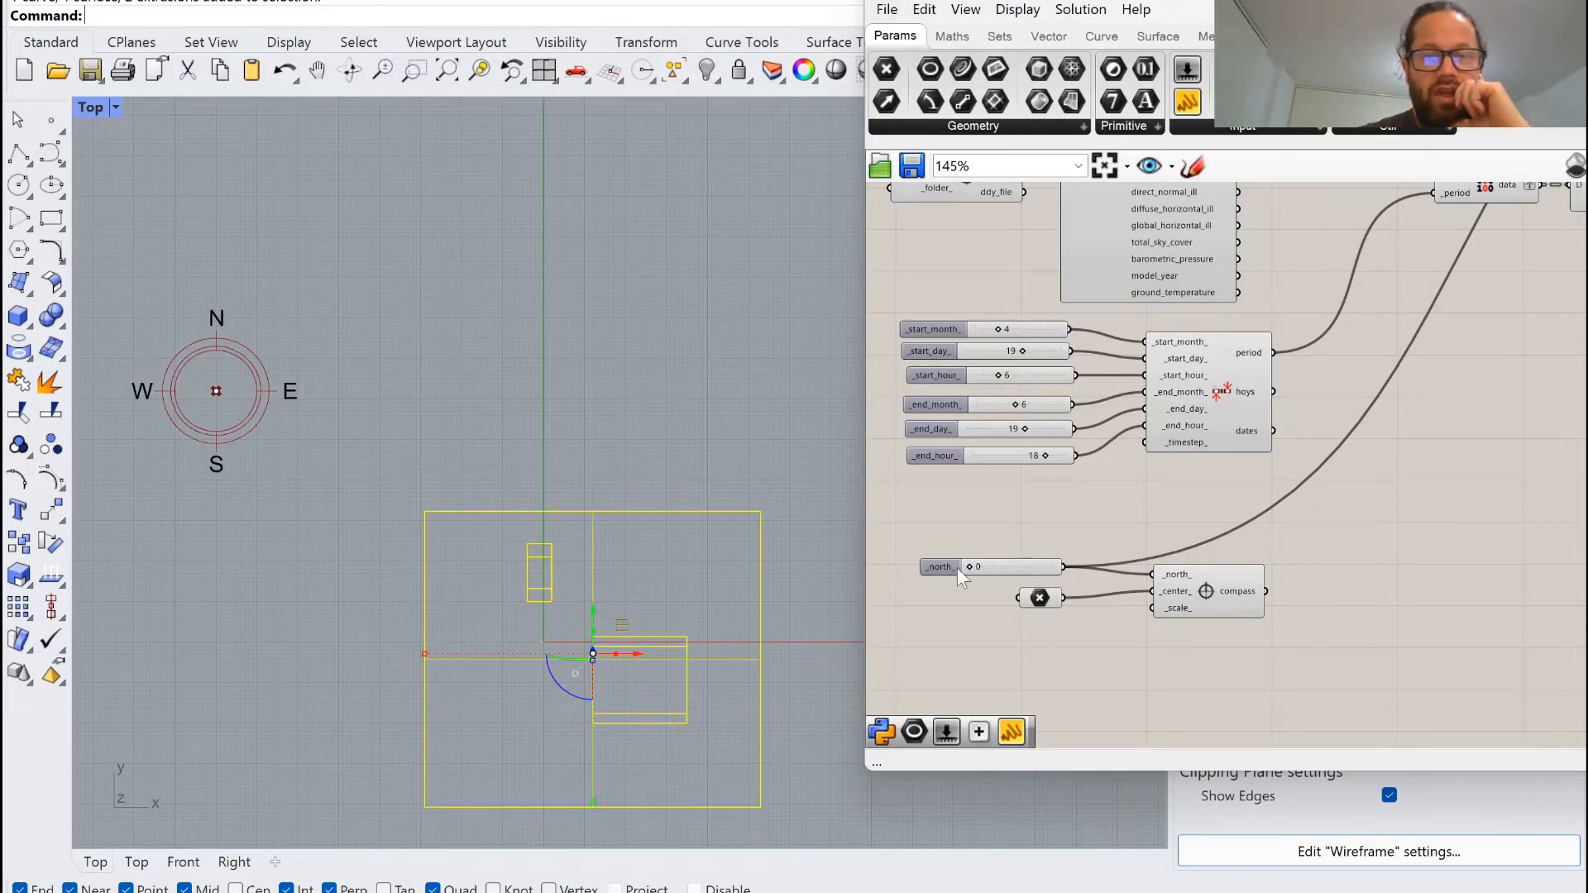
# Shift the north slider slightly up above the Point parameter and set its value to 56.
pyautogui.moveTo(957, 568); pyautogui.dragTo(952, 554)
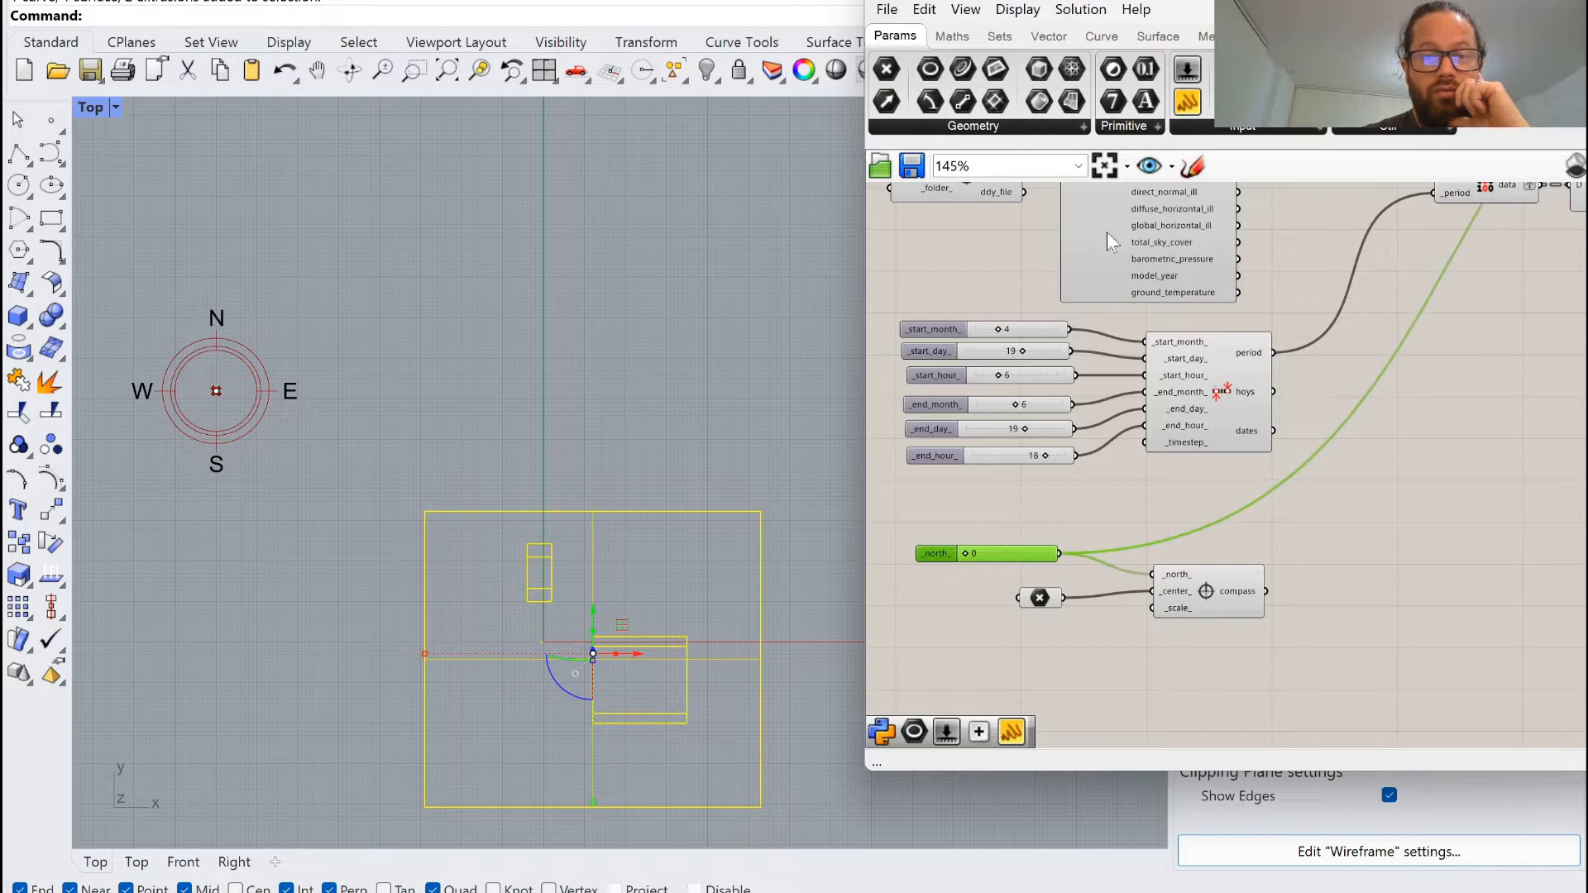
pyautogui.scroll(3, 996, 480)
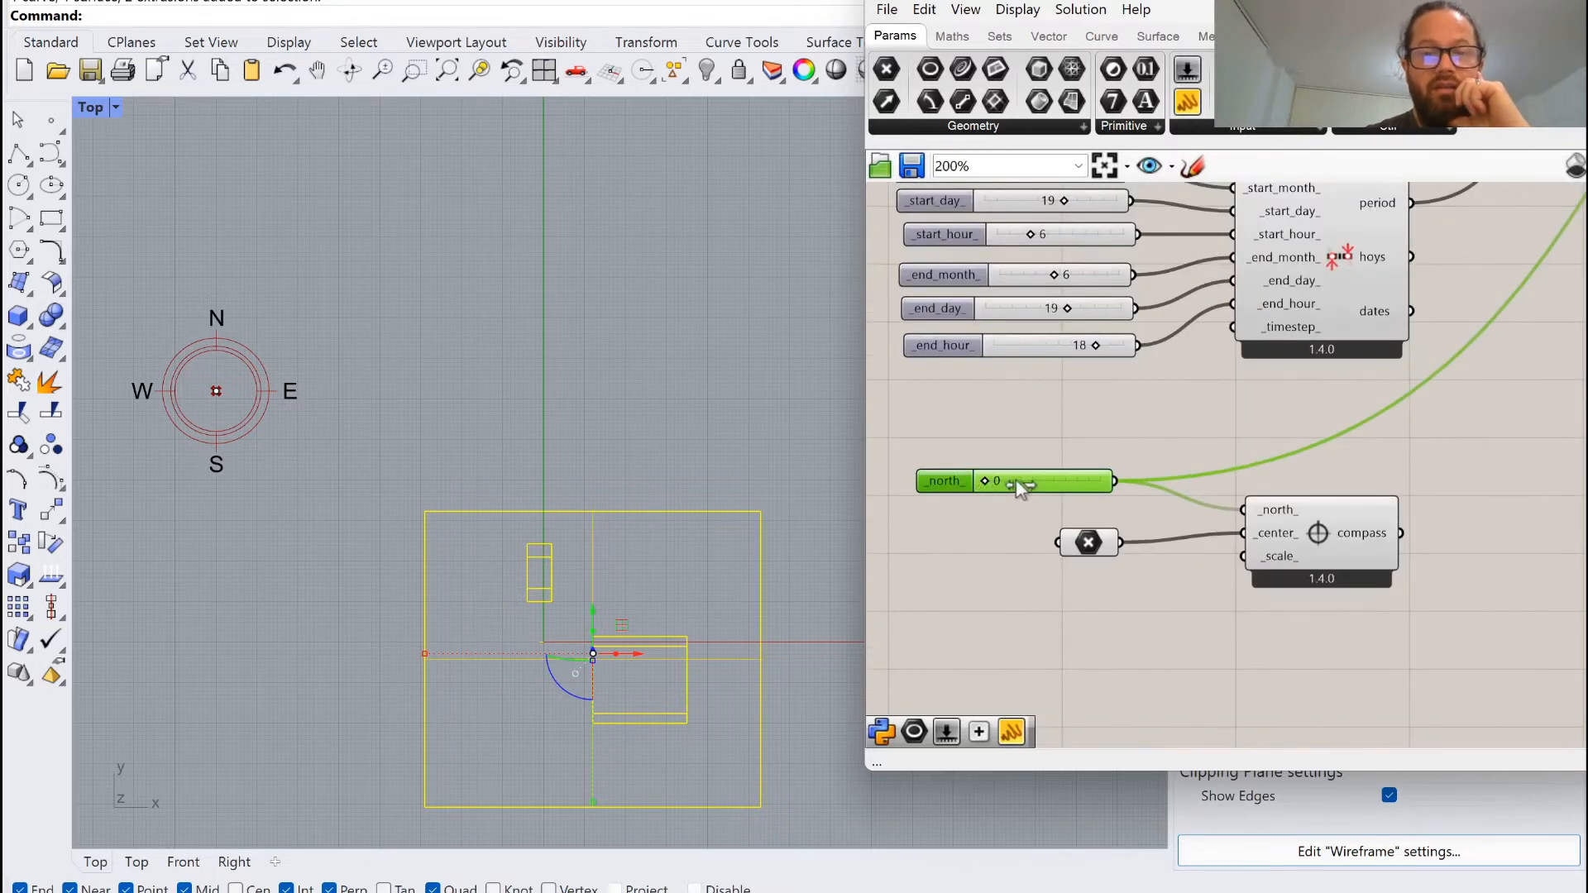
pyautogui.moveTo(1015, 479); pyautogui.dragTo(1005, 490)
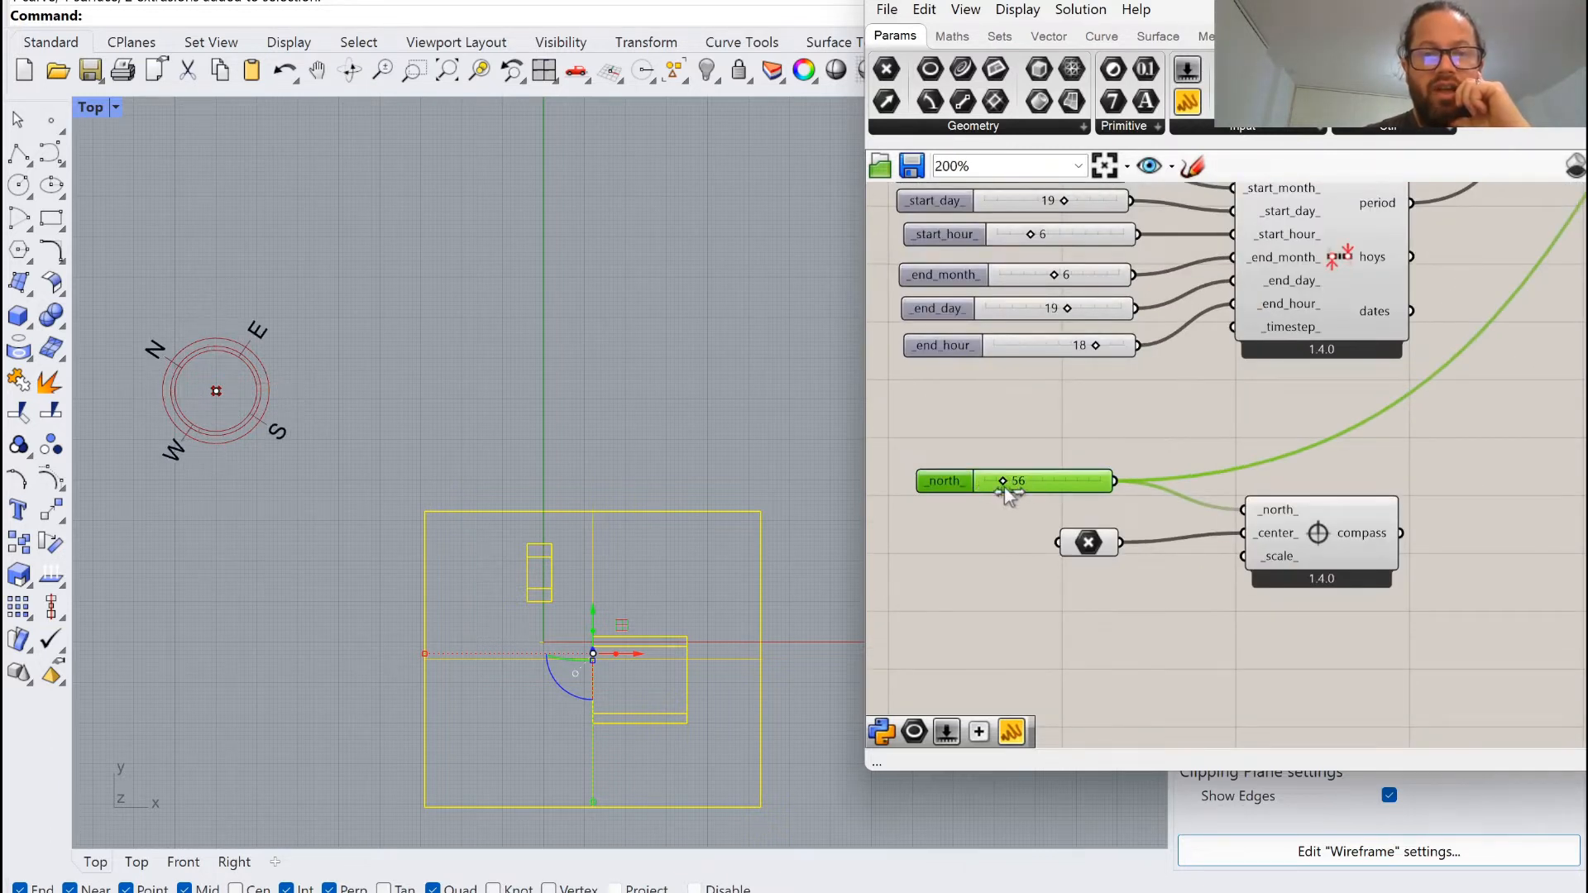
# Add an LB SunPath component beneath LB Compass and connect the north slider to its north_ input.
pyautogui.scroll(-4, 852, 429)
pyautogui.scroll(-6, 1069, 518)
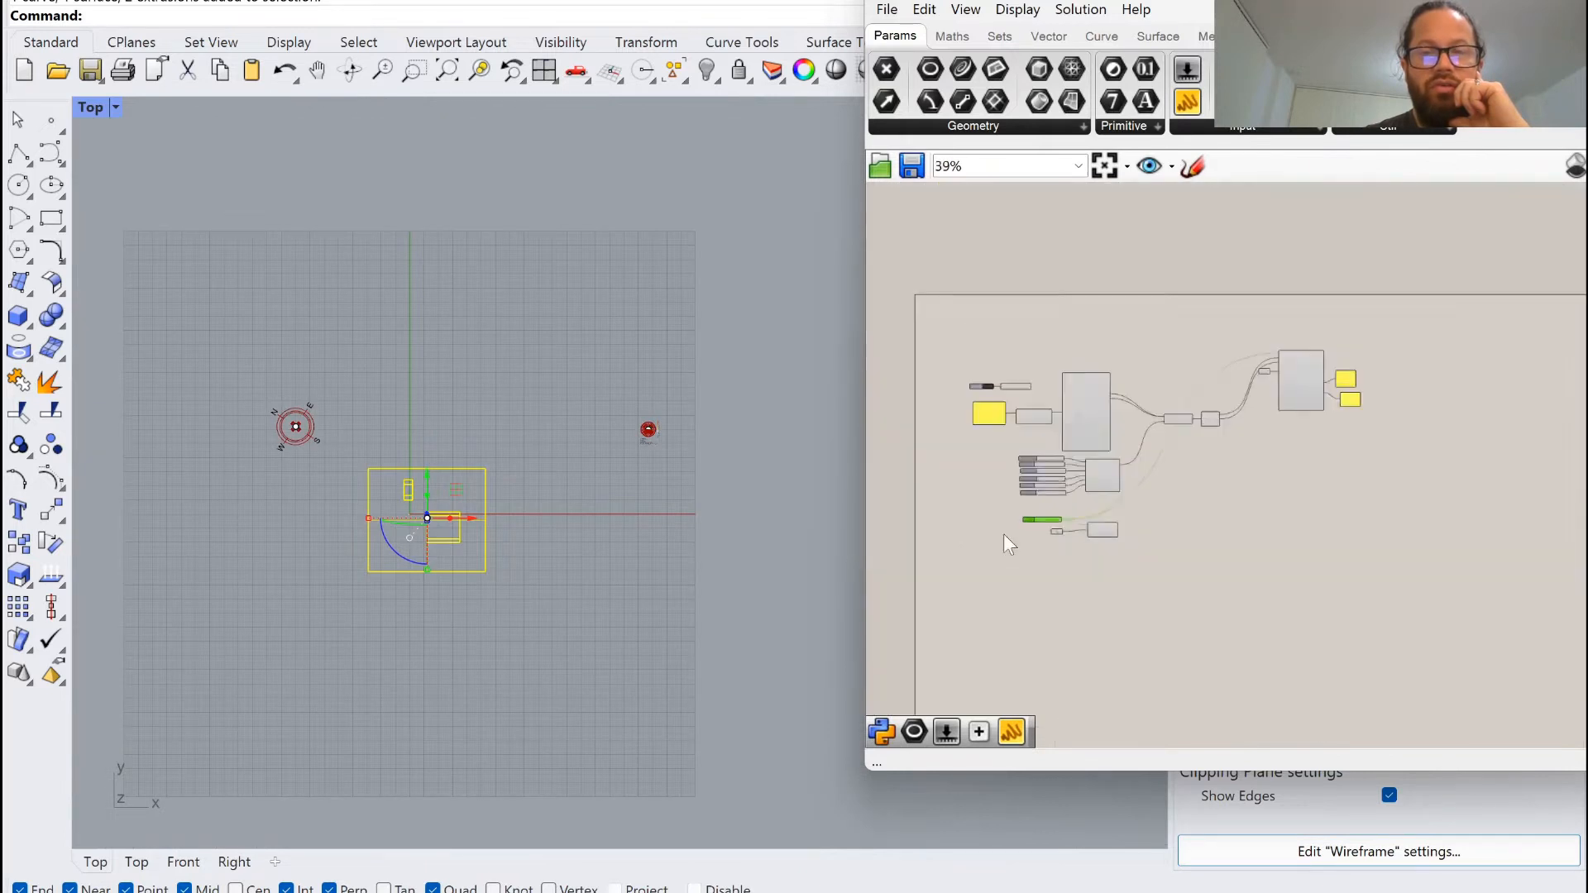
pyautogui.scroll(5, 1249, 455)
pyautogui.scroll(-5, 1249, 455)
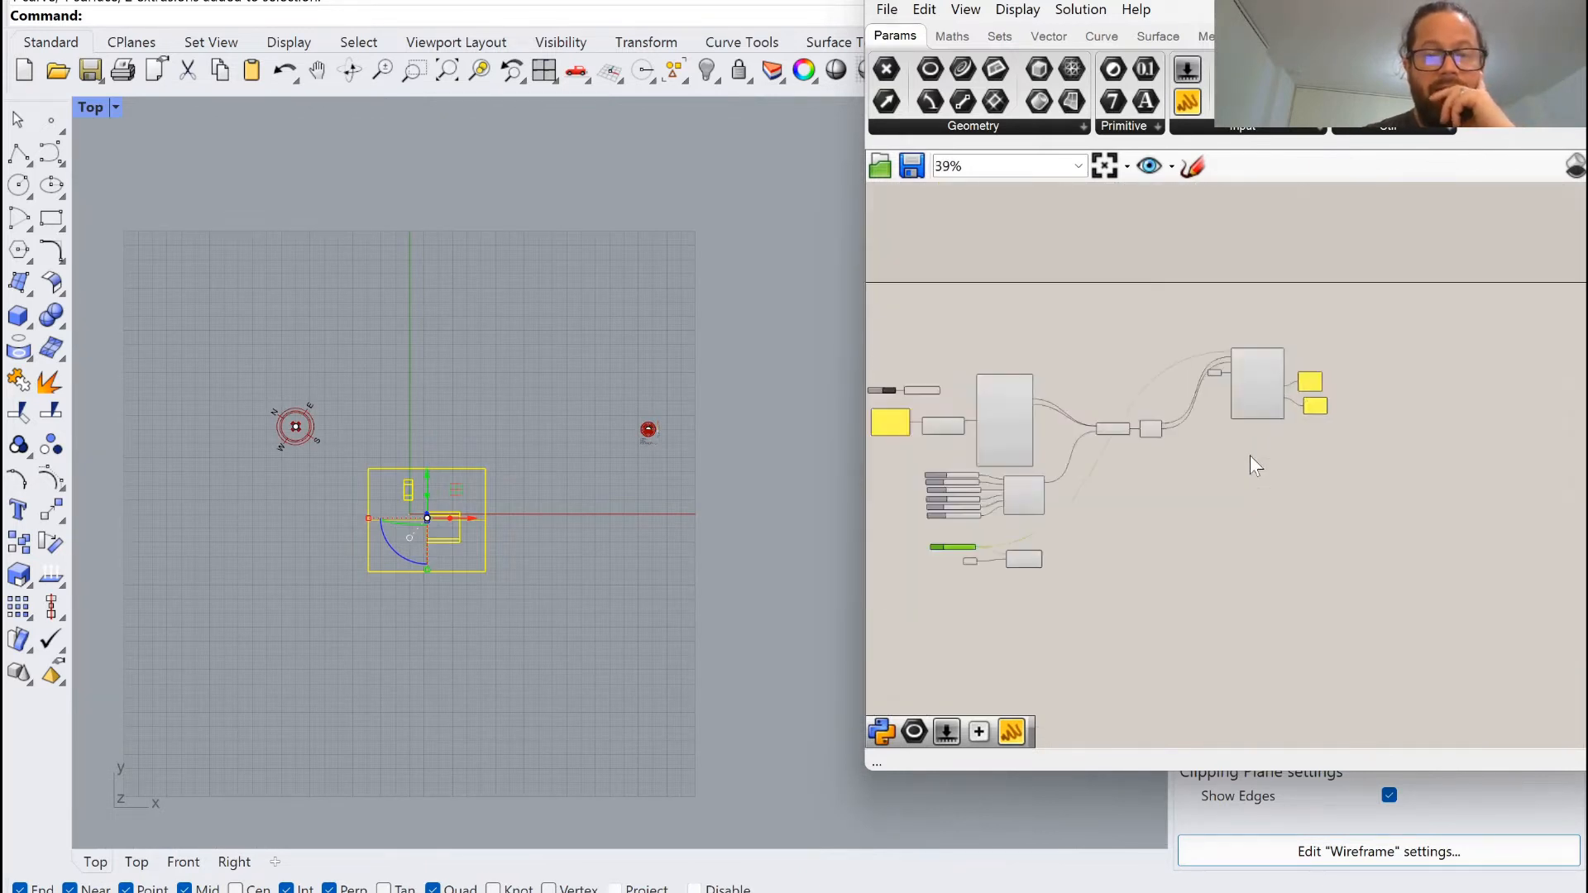
pyautogui.moveTo(1172, 1); pyautogui.dragTo(935, 2)
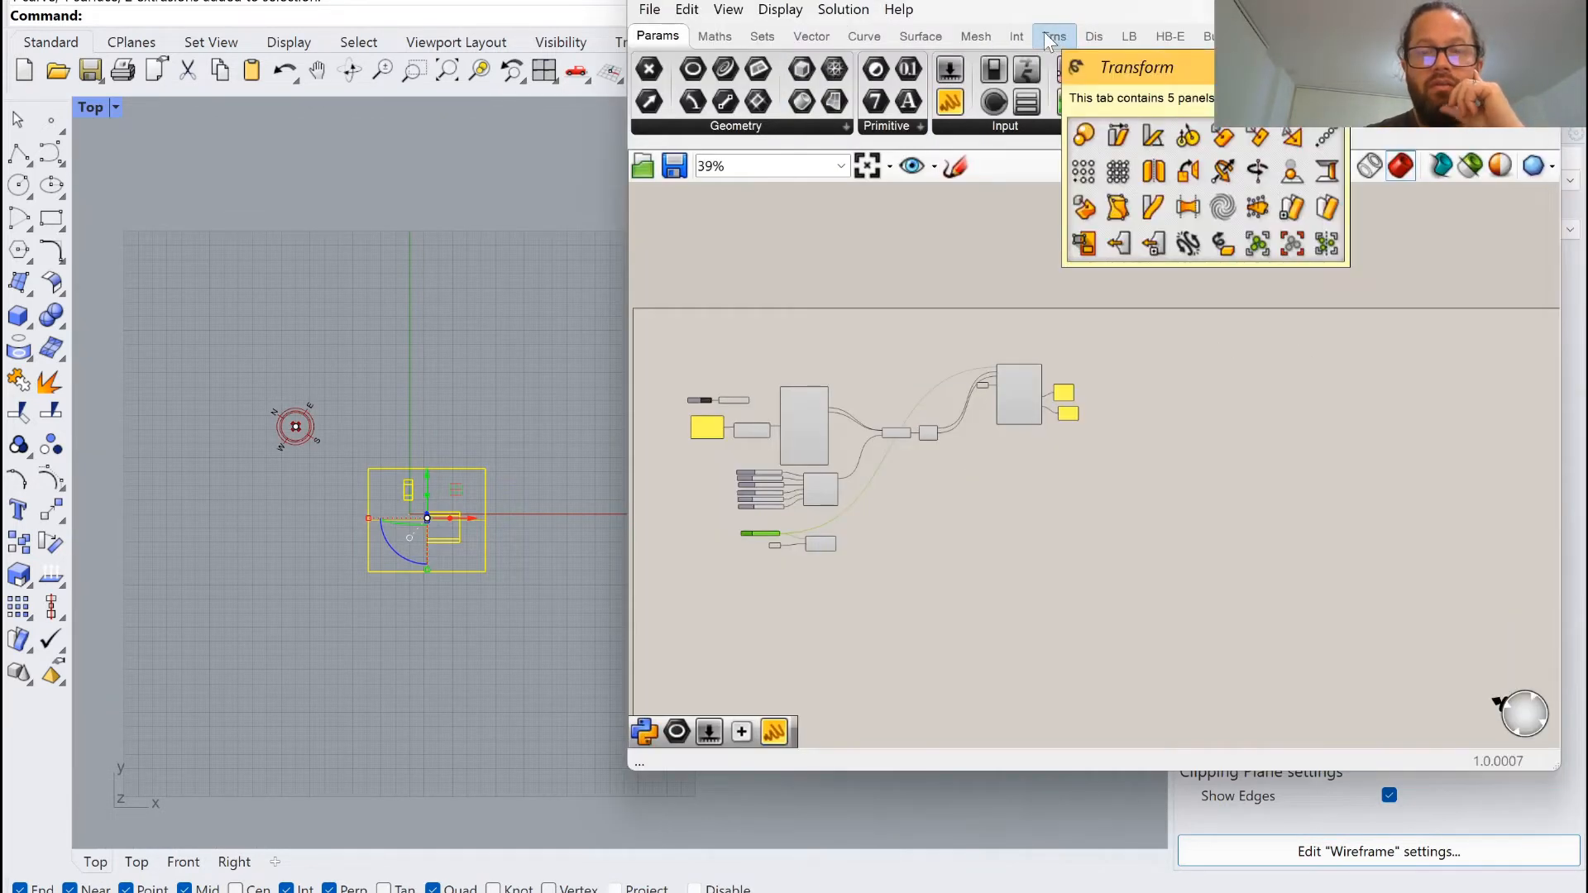
pyautogui.click(1131, 32)
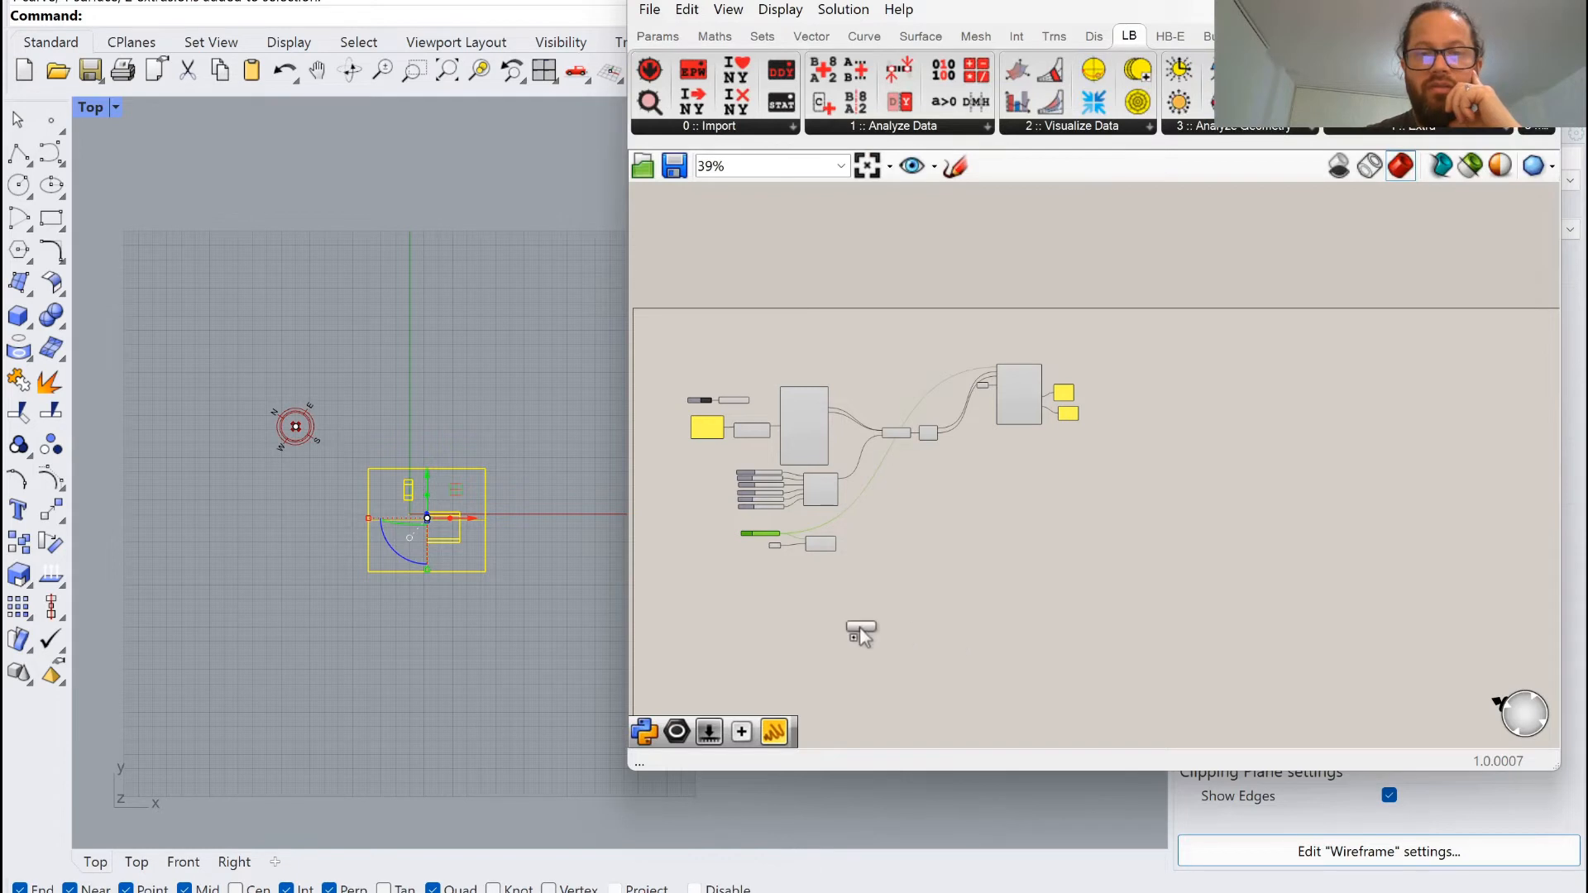
pyautogui.moveTo(860, 633); pyautogui.dragTo(858, 630)
pyautogui.scroll(5, 842, 609)
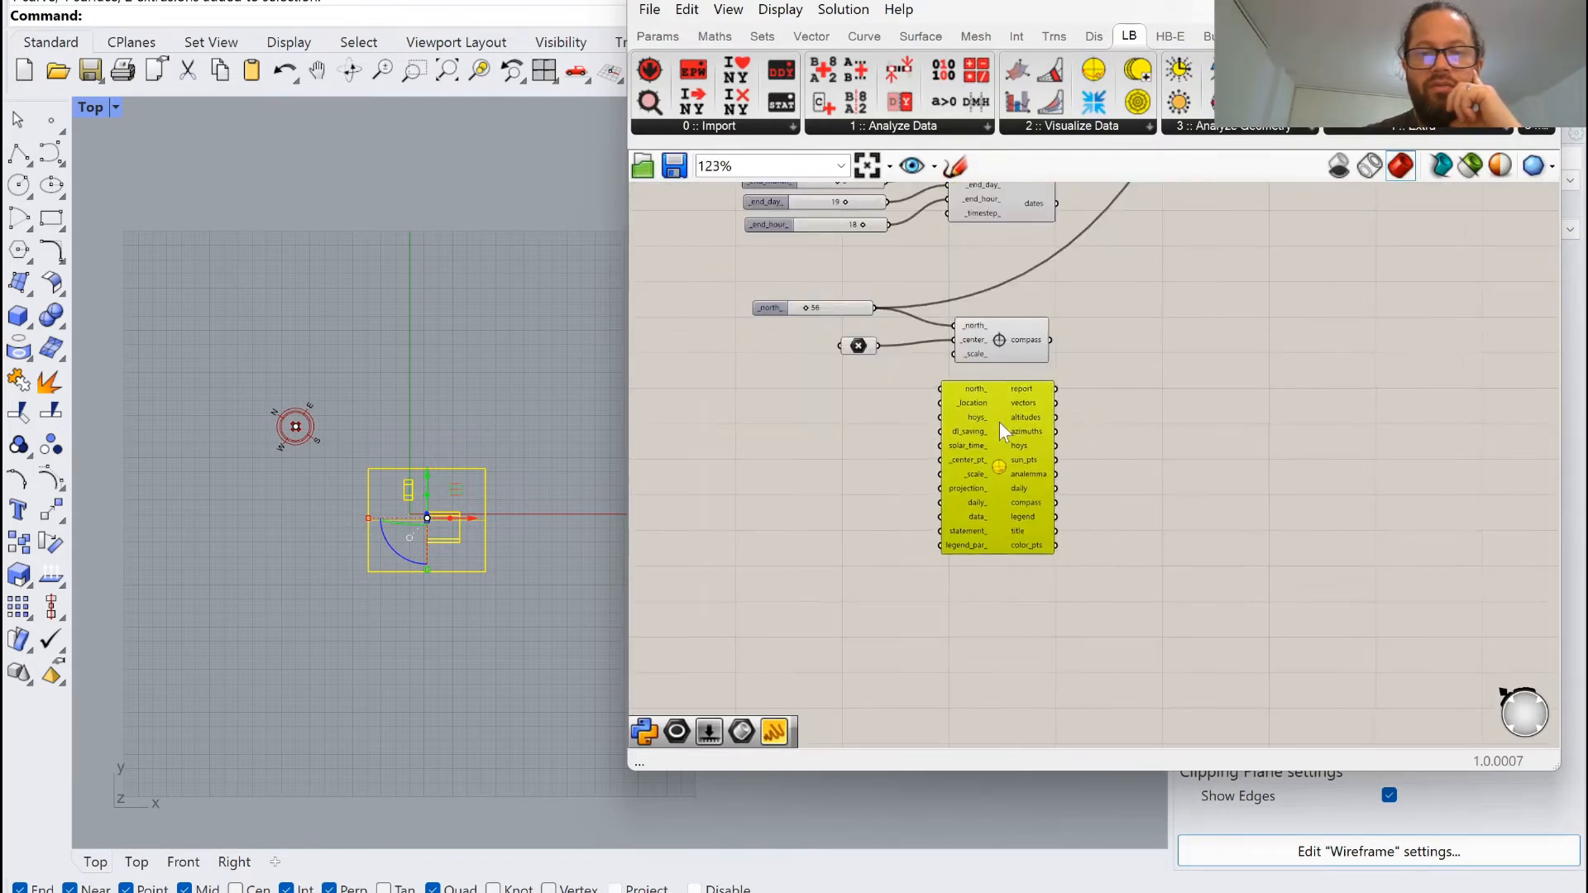
pyautogui.moveTo(999, 421); pyautogui.dragTo(1019, 424)
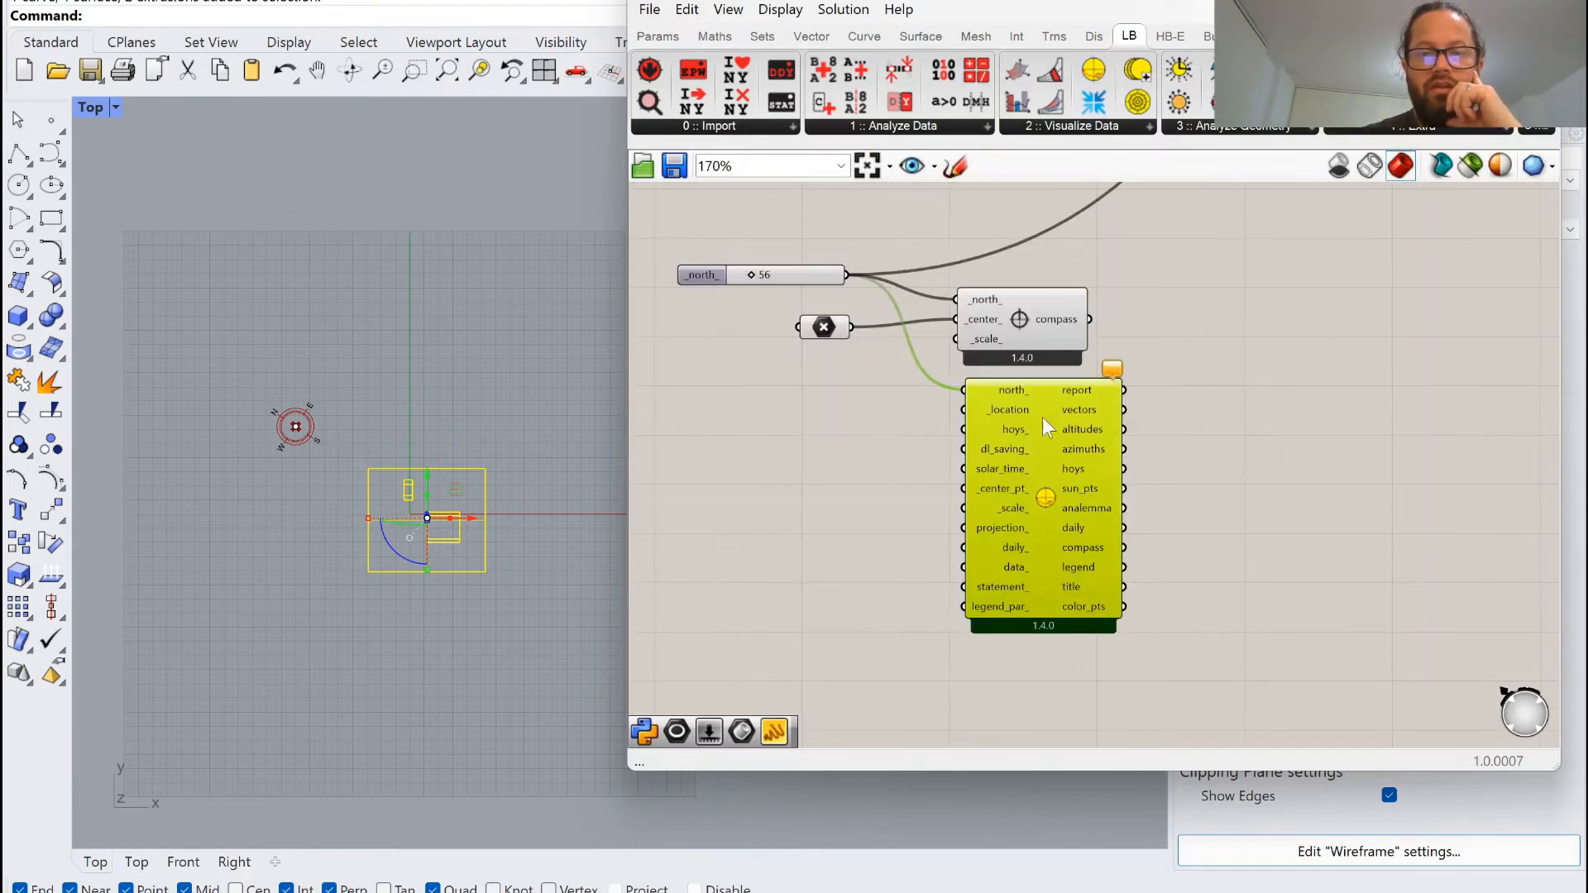
pyautogui.moveTo(1044, 418); pyautogui.dragTo(1047, 462)
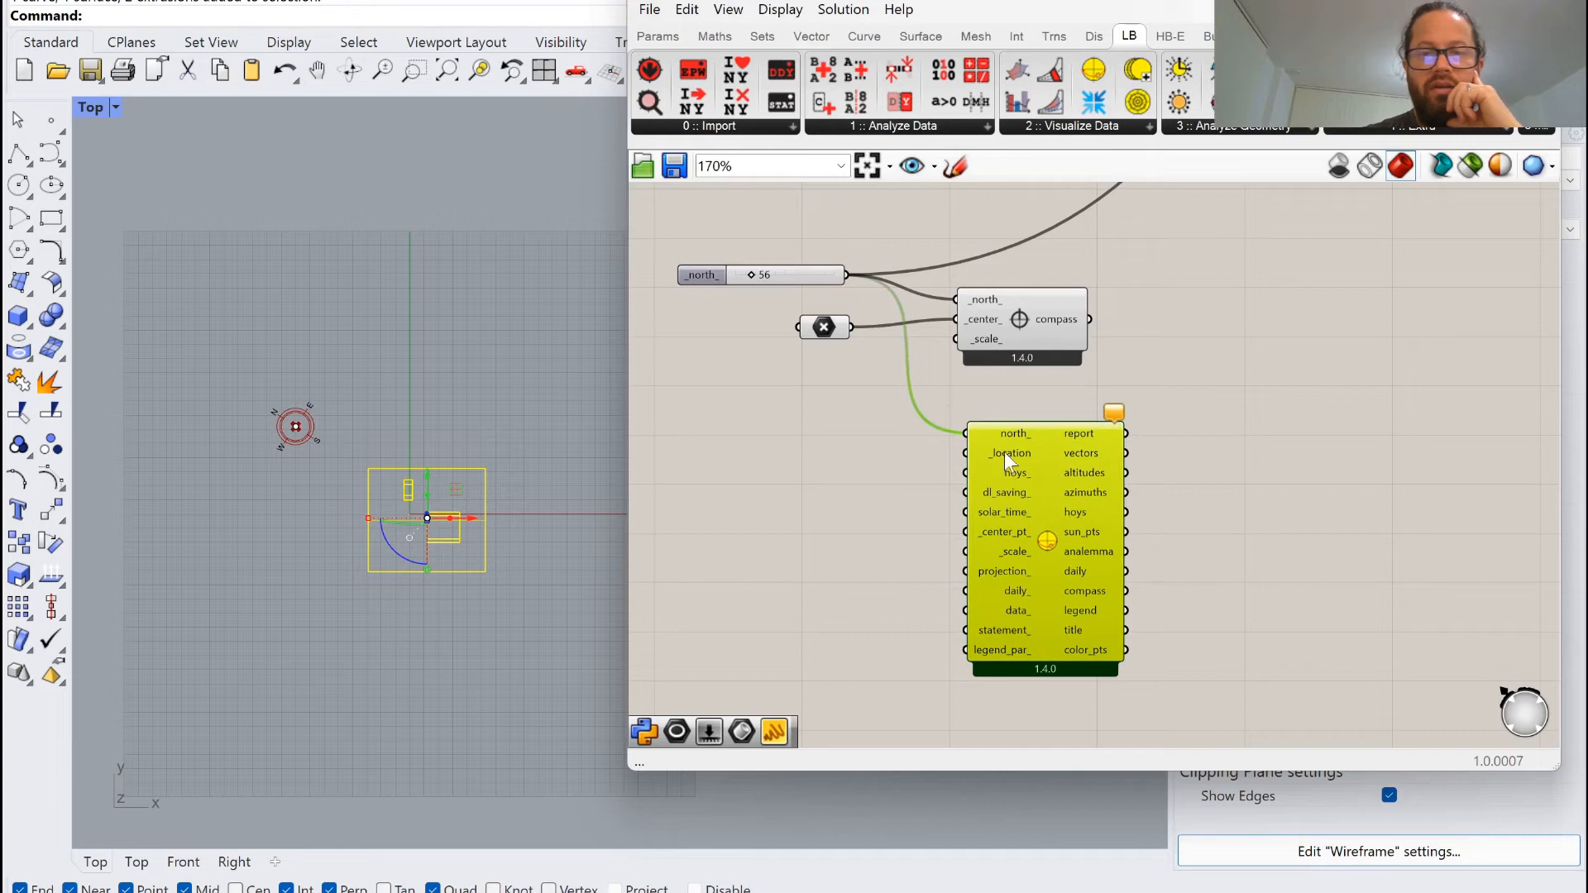
# Connect the location output of the EPW import component to SunPath's _location input and place SunPath beneath the wind rose component.
pyautogui.scroll(-2, 853, 497)
pyautogui.scroll(-3, 893, 463)
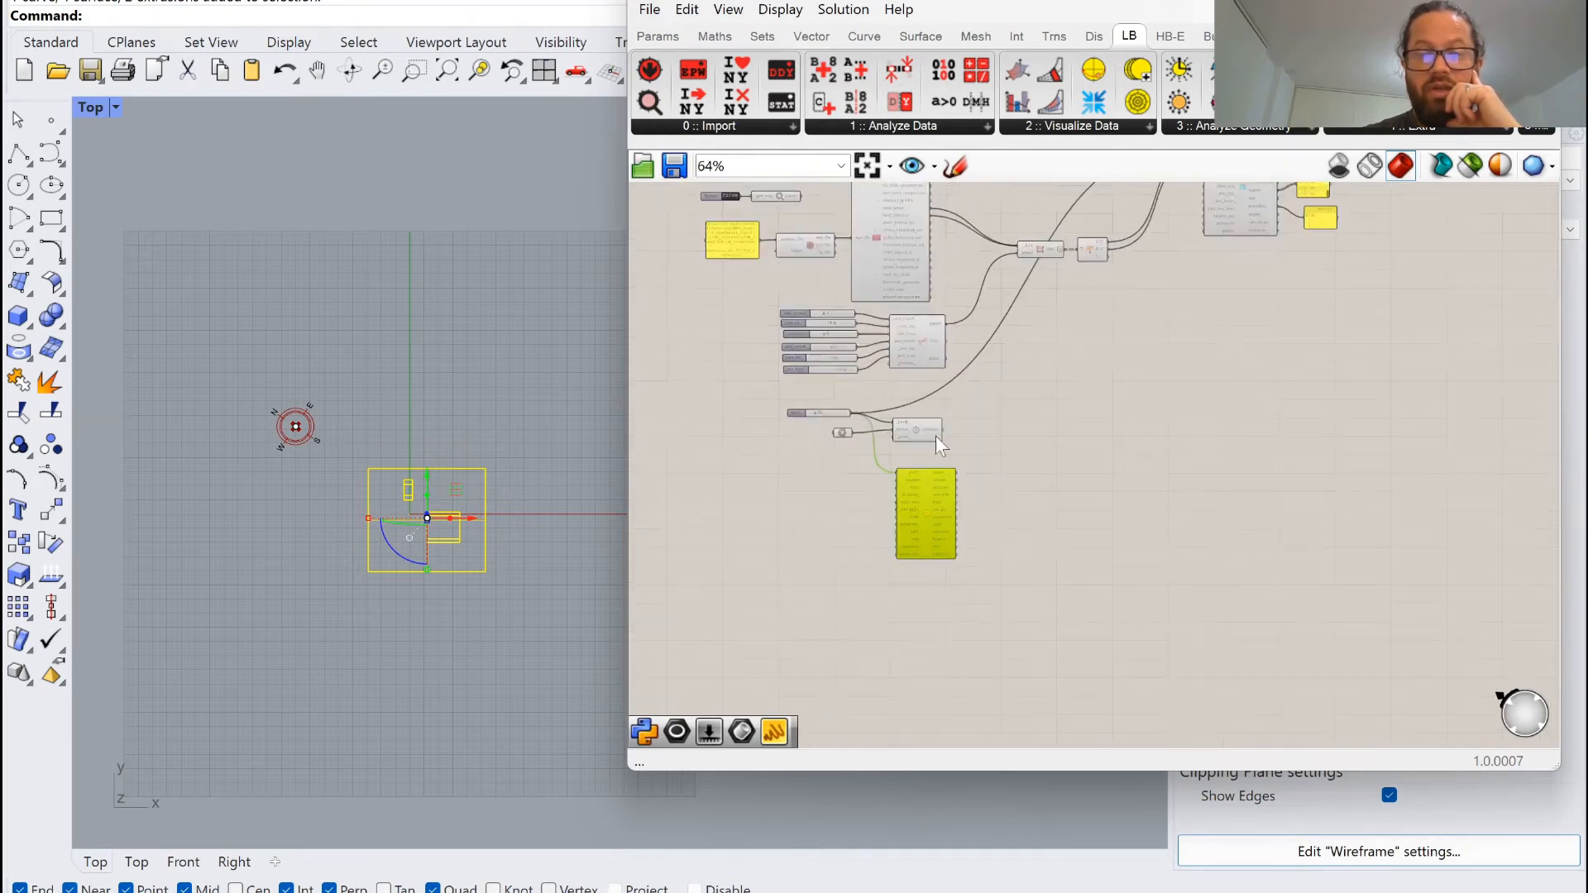
pyautogui.scroll(3, 901, 356)
pyautogui.scroll(-3, 1034, 315)
pyautogui.scroll(4, 1006, 232)
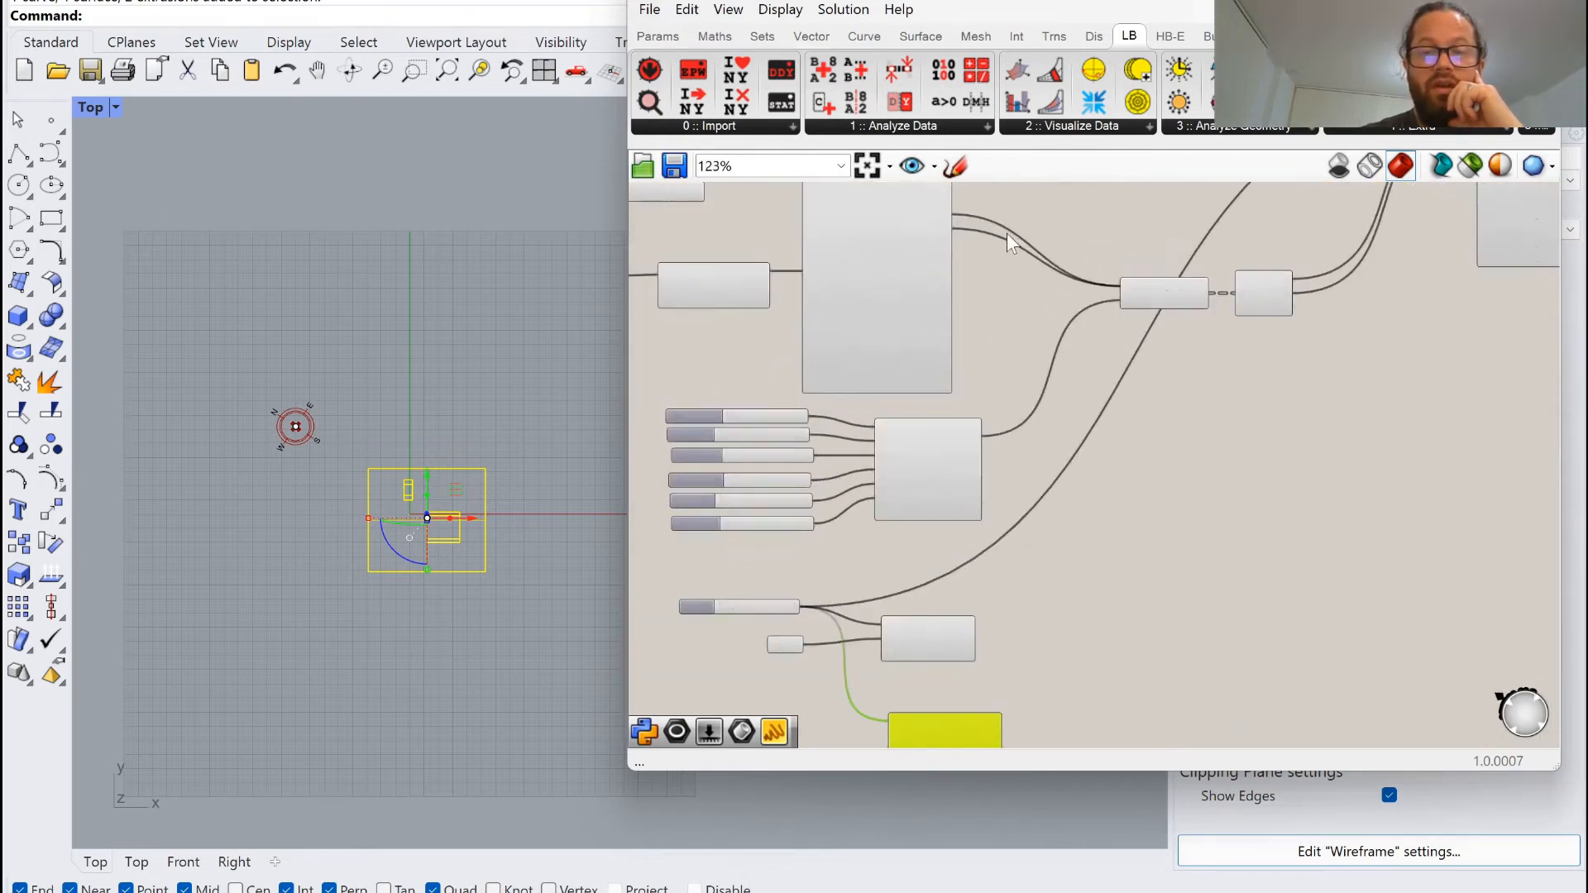
pyautogui.scroll(-4, 966, 247)
pyautogui.scroll(3, 968, 208)
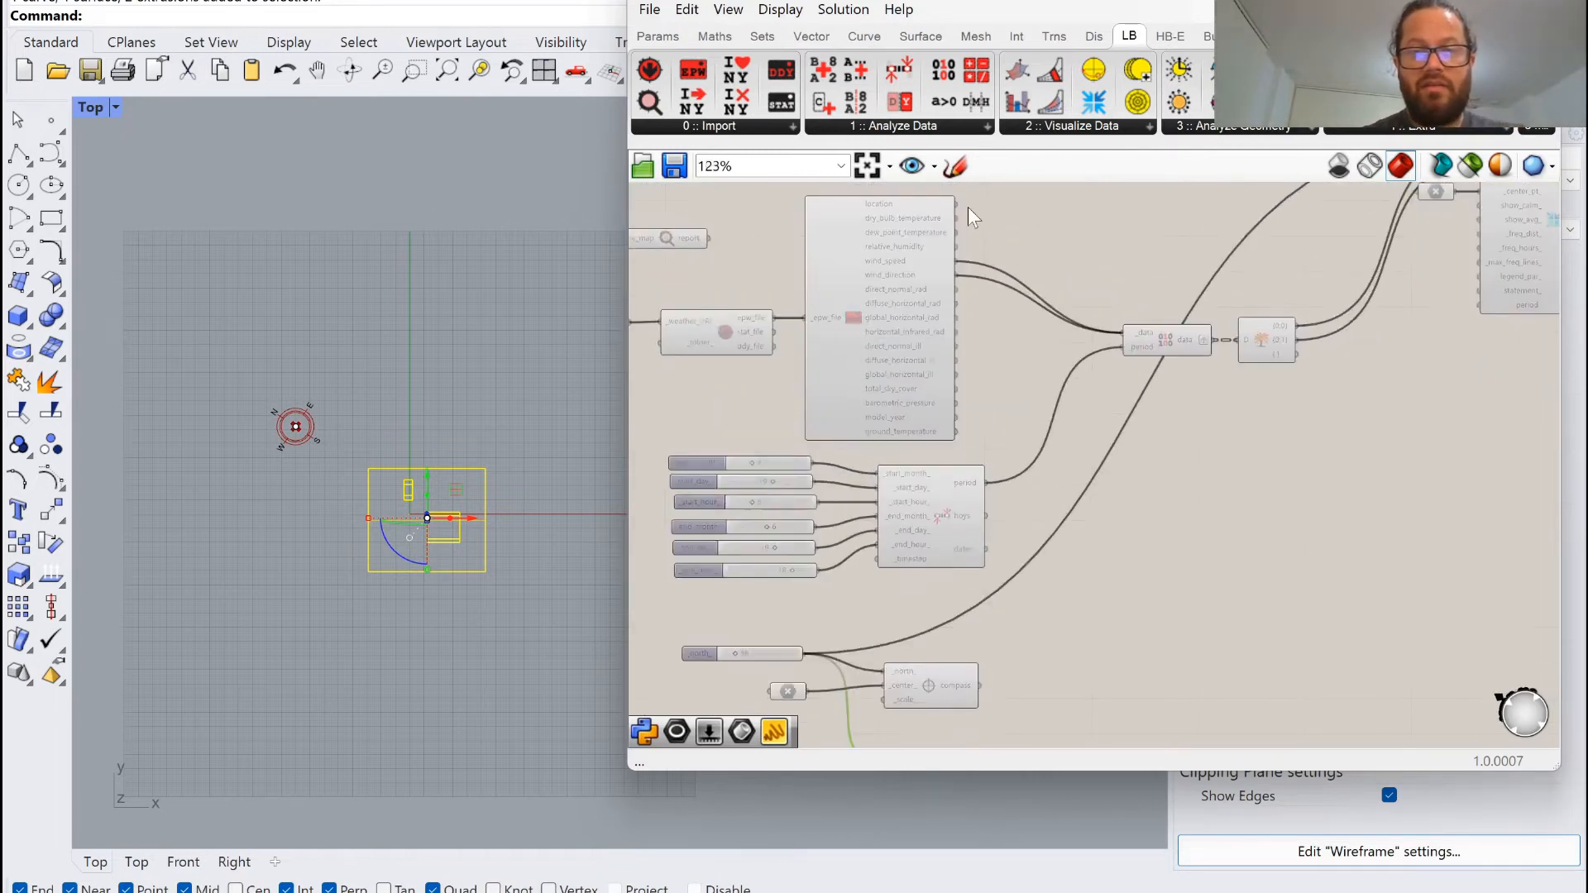
pyautogui.scroll(-4, 985, 260)
pyautogui.scroll(5, 1199, 364)
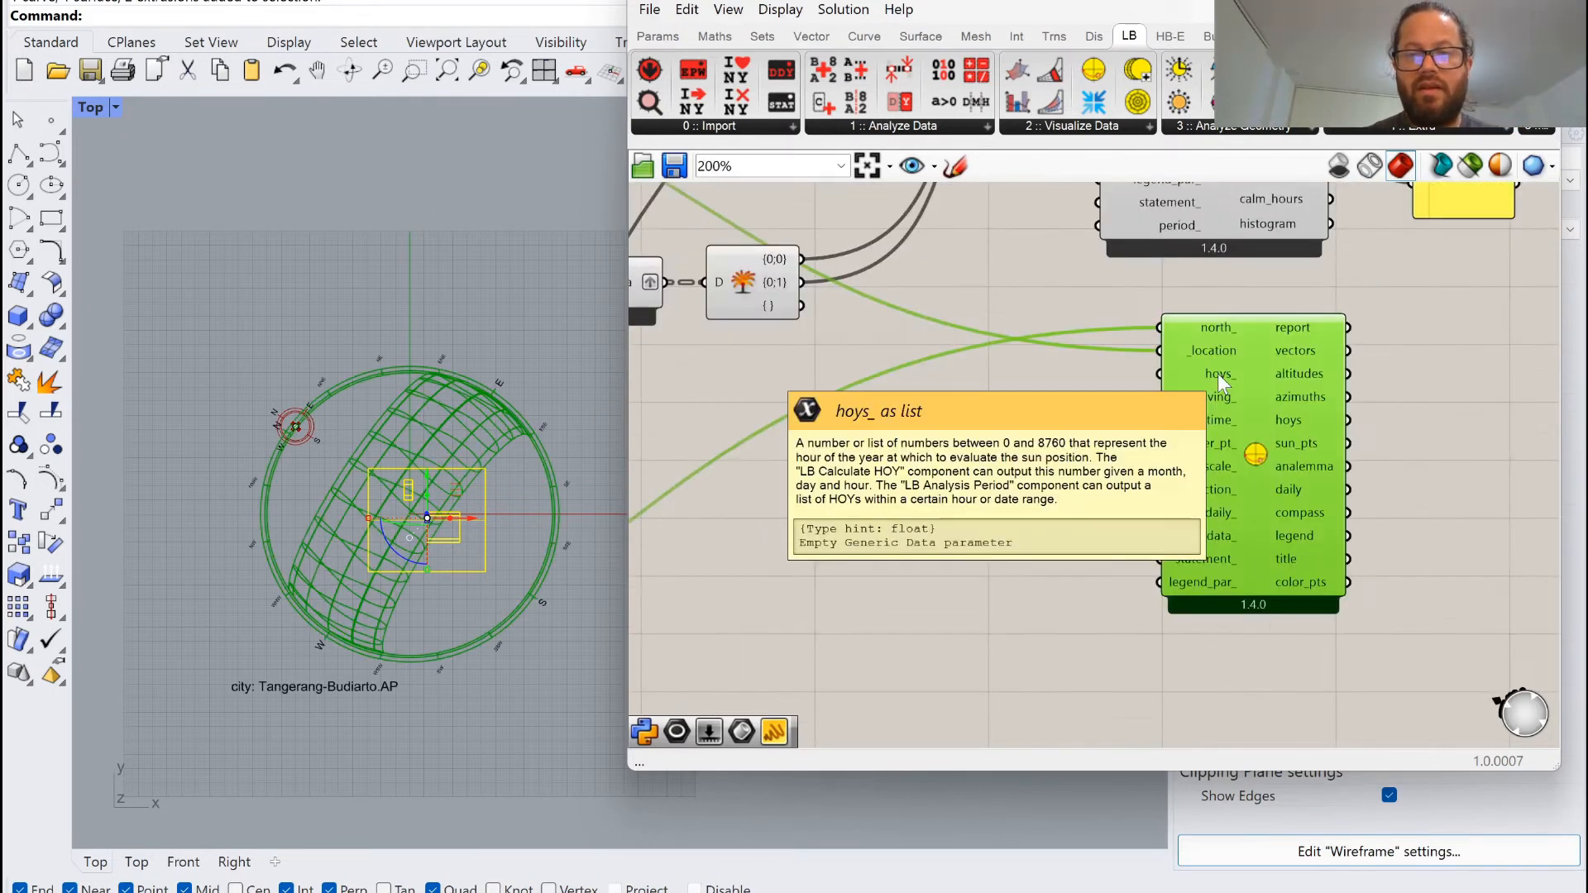
pyautogui.moveTo(1229, 385)
pyautogui.mouseDown()
pyautogui.moveTo(1236, 409)
pyautogui.moveTo(1234, 390)
pyautogui.mouseUp()
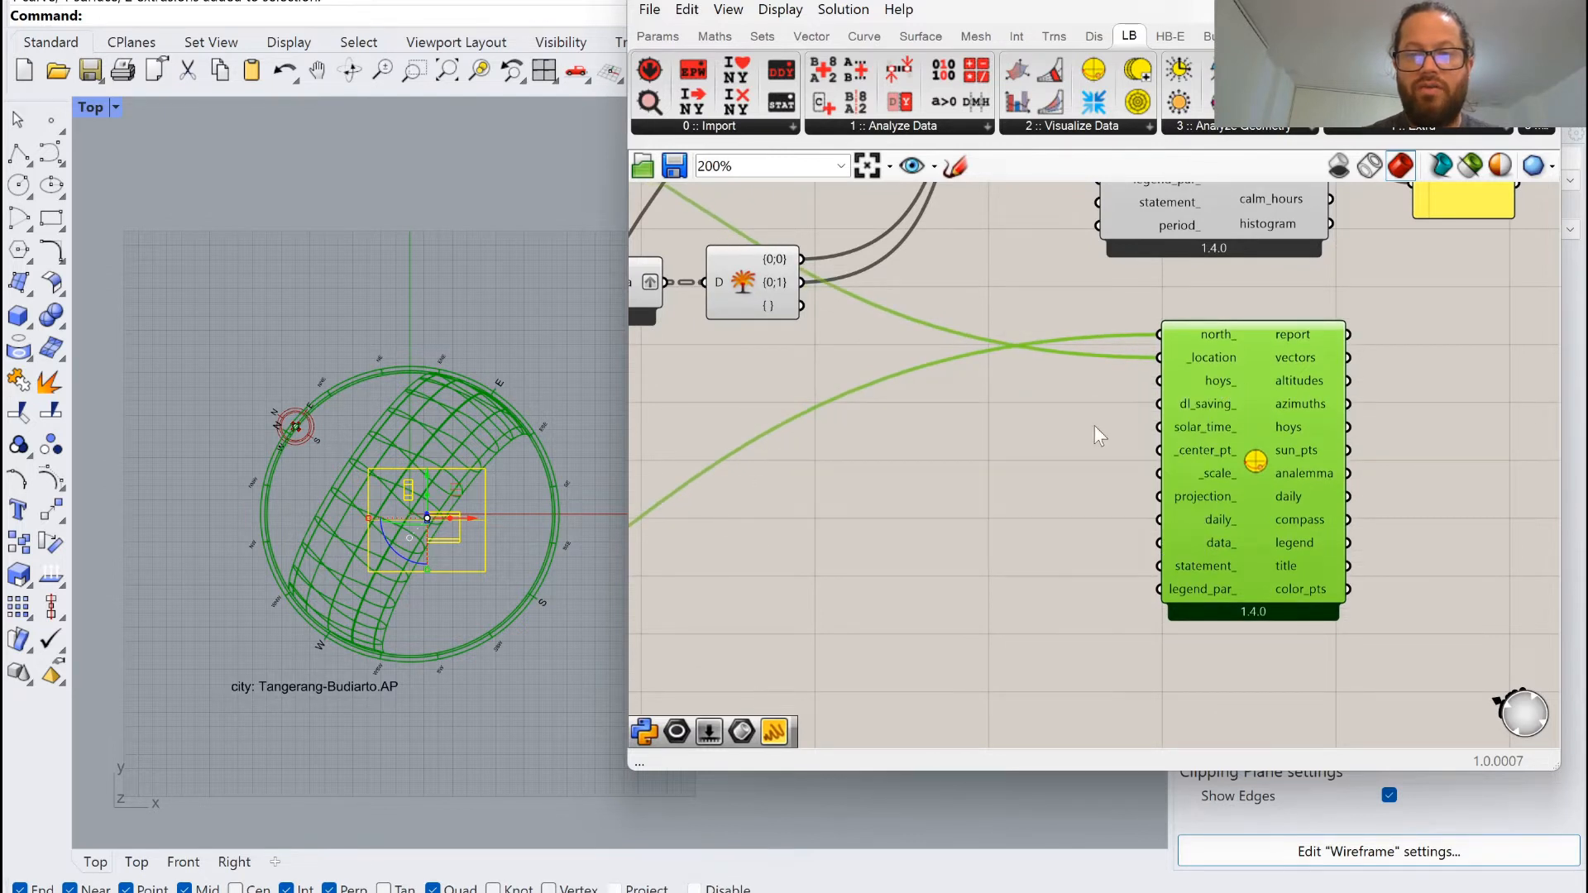
# Connect the hoys output of the analysis period component to the hoys_ input of SunPath.
pyautogui.scroll(-4, 1010, 476)
pyautogui.scroll(3, 816, 458)
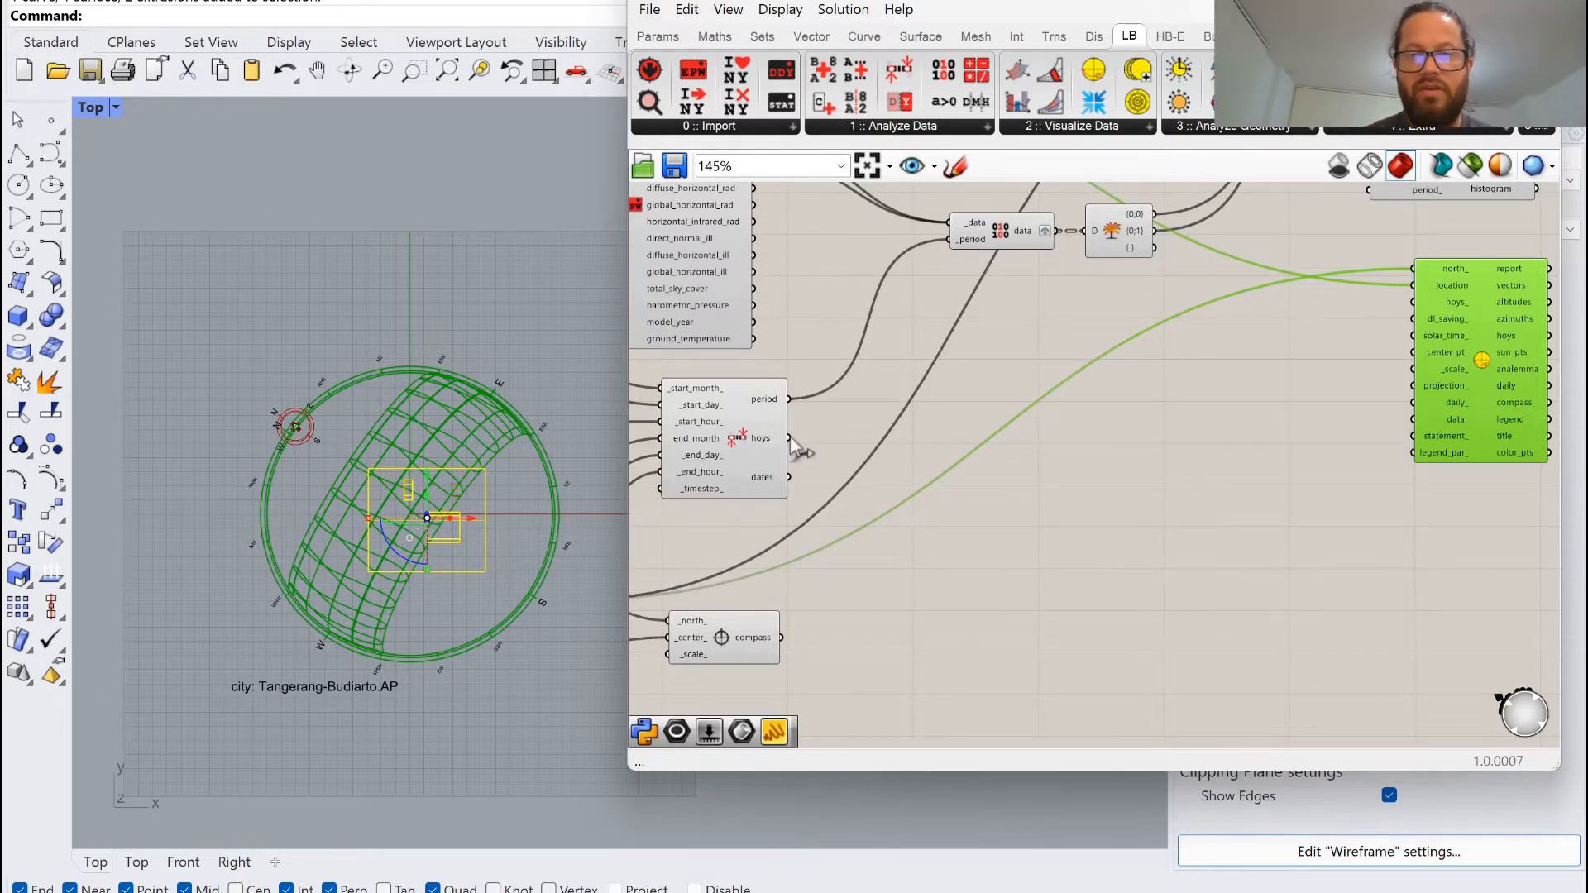
pyautogui.moveTo(792, 440); pyautogui.dragTo(1422, 304)
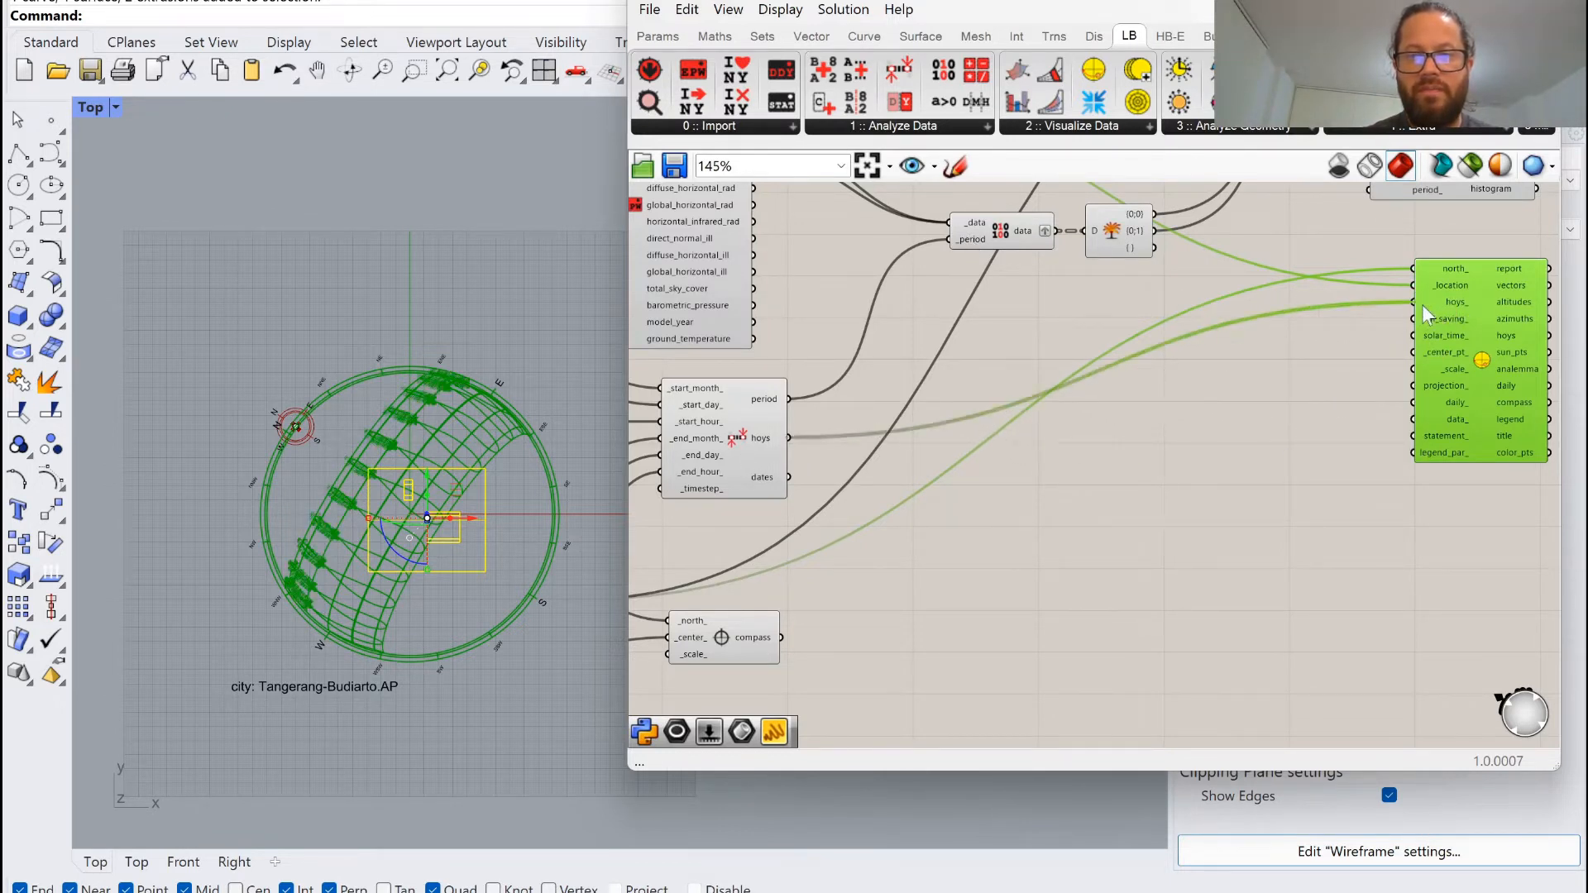
# Inspect the sun path dome, compass and hourly sun positions from several angles in the Rhino viewport.
pyautogui.keyDown('ctrl'); pyautogui.keyDown('shift'); pyautogui.moveTo(331, 502); pyautogui.dragTo(356, 496, button='right'); pyautogui.keyUp('shift'); pyautogui.keyUp('ctrl')
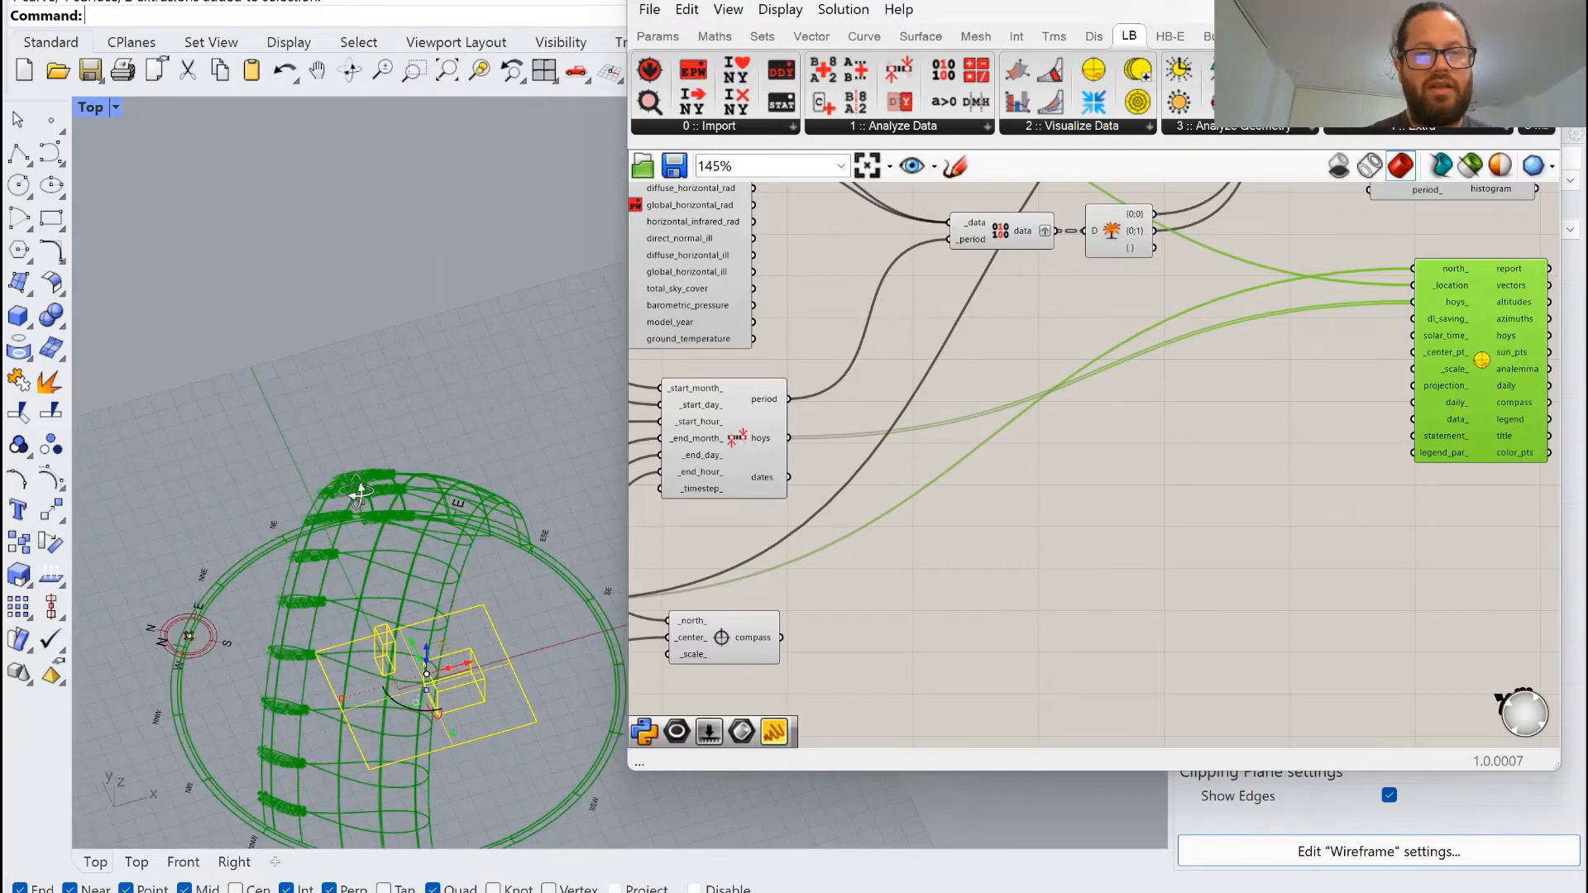
pyautogui.scroll(-6, 366, 496)
pyautogui.keyDown('ctrl'); pyautogui.keyDown('shift'); pyautogui.moveTo(358, 493); pyautogui.dragTo(295, 563, button='right'); pyautogui.keyUp('shift'); pyautogui.keyUp('ctrl')
pyautogui.scroll(8, 370, 544)
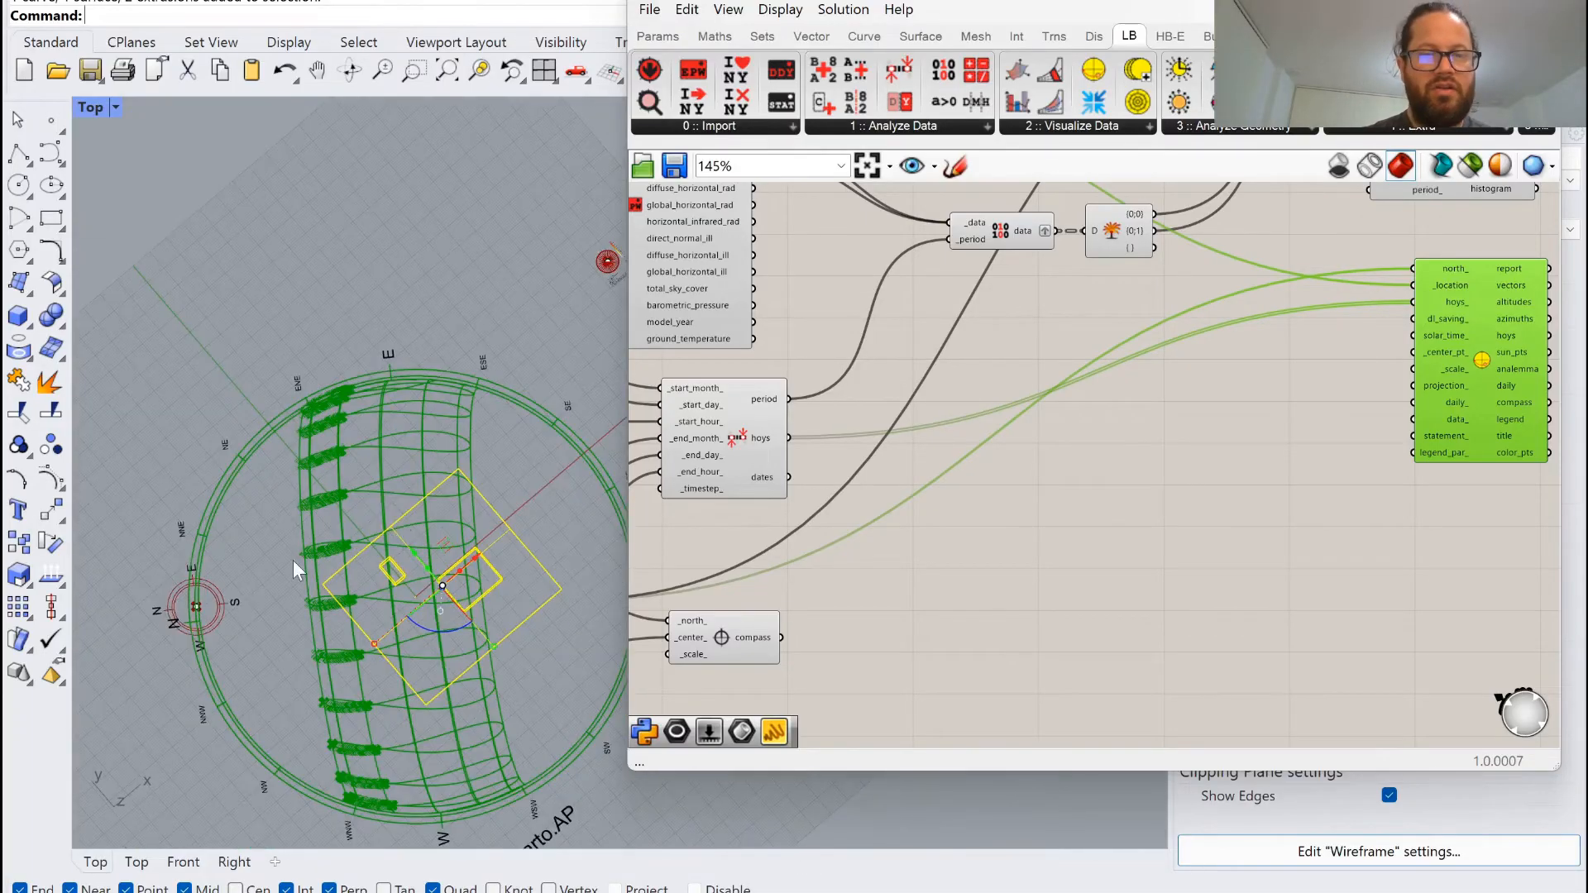
pyautogui.moveTo(371, 488); pyautogui.dragTo(427, 403, button='right')
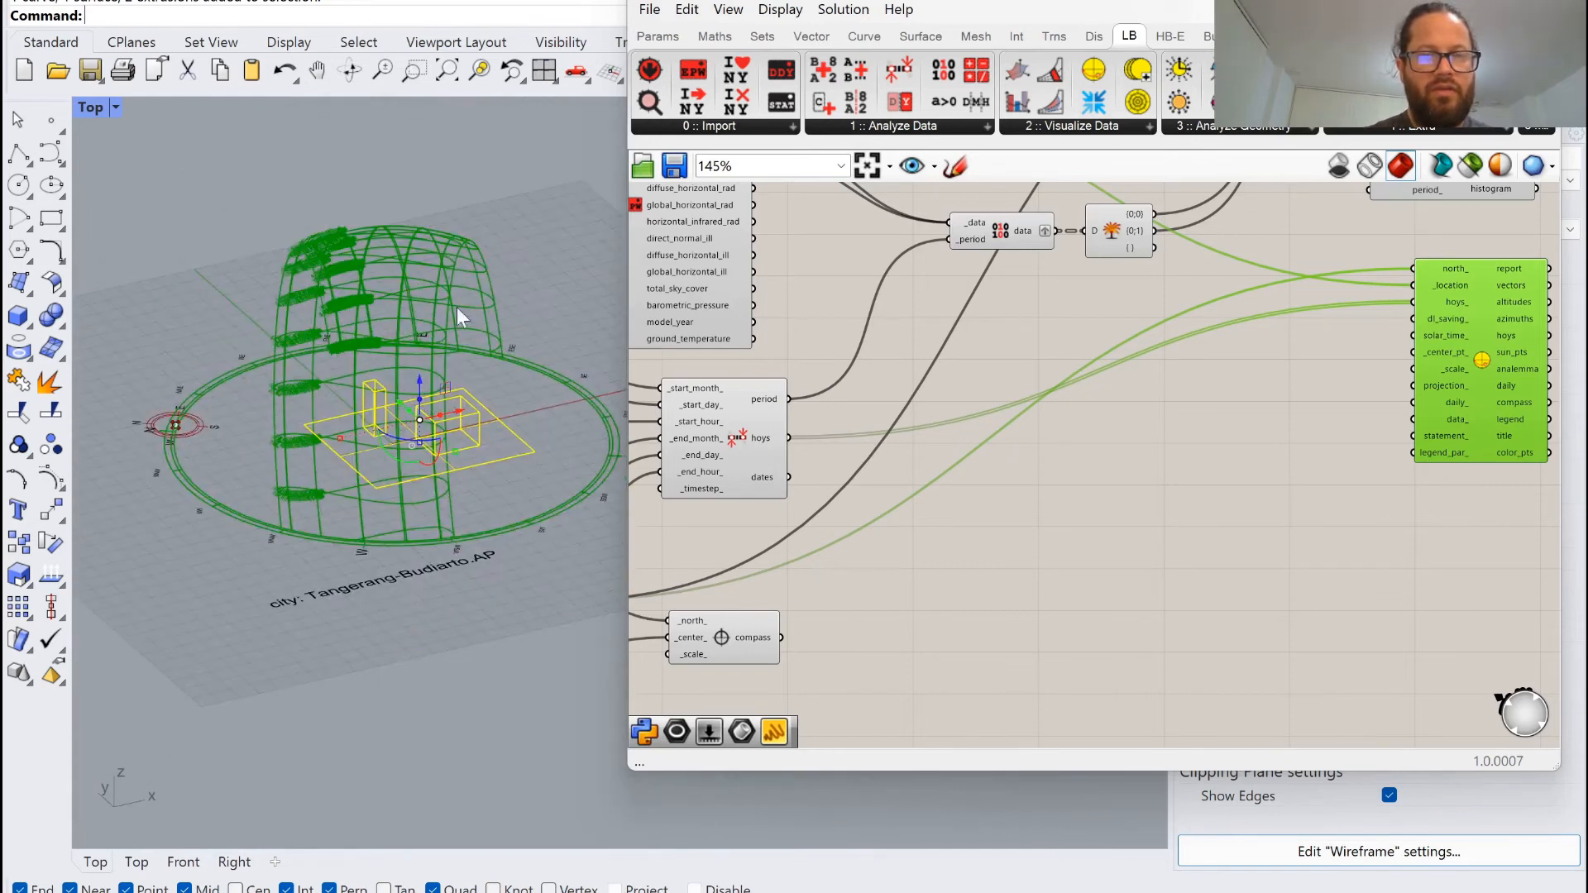
pyautogui.keyDown('ctrl'); pyautogui.keyDown('shift'); pyautogui.moveTo(458, 308); pyautogui.dragTo(349, 635, button='right'); pyautogui.keyUp('shift'); pyautogui.keyUp('ctrl')
pyautogui.scroll(-7, 451, 482)
# Set the analysis period's _start_month_ slider to 6.
pyautogui.click(1075, 443)
pyautogui.scroll(-4, 1075, 442)
pyautogui.scroll(7, 910, 480)
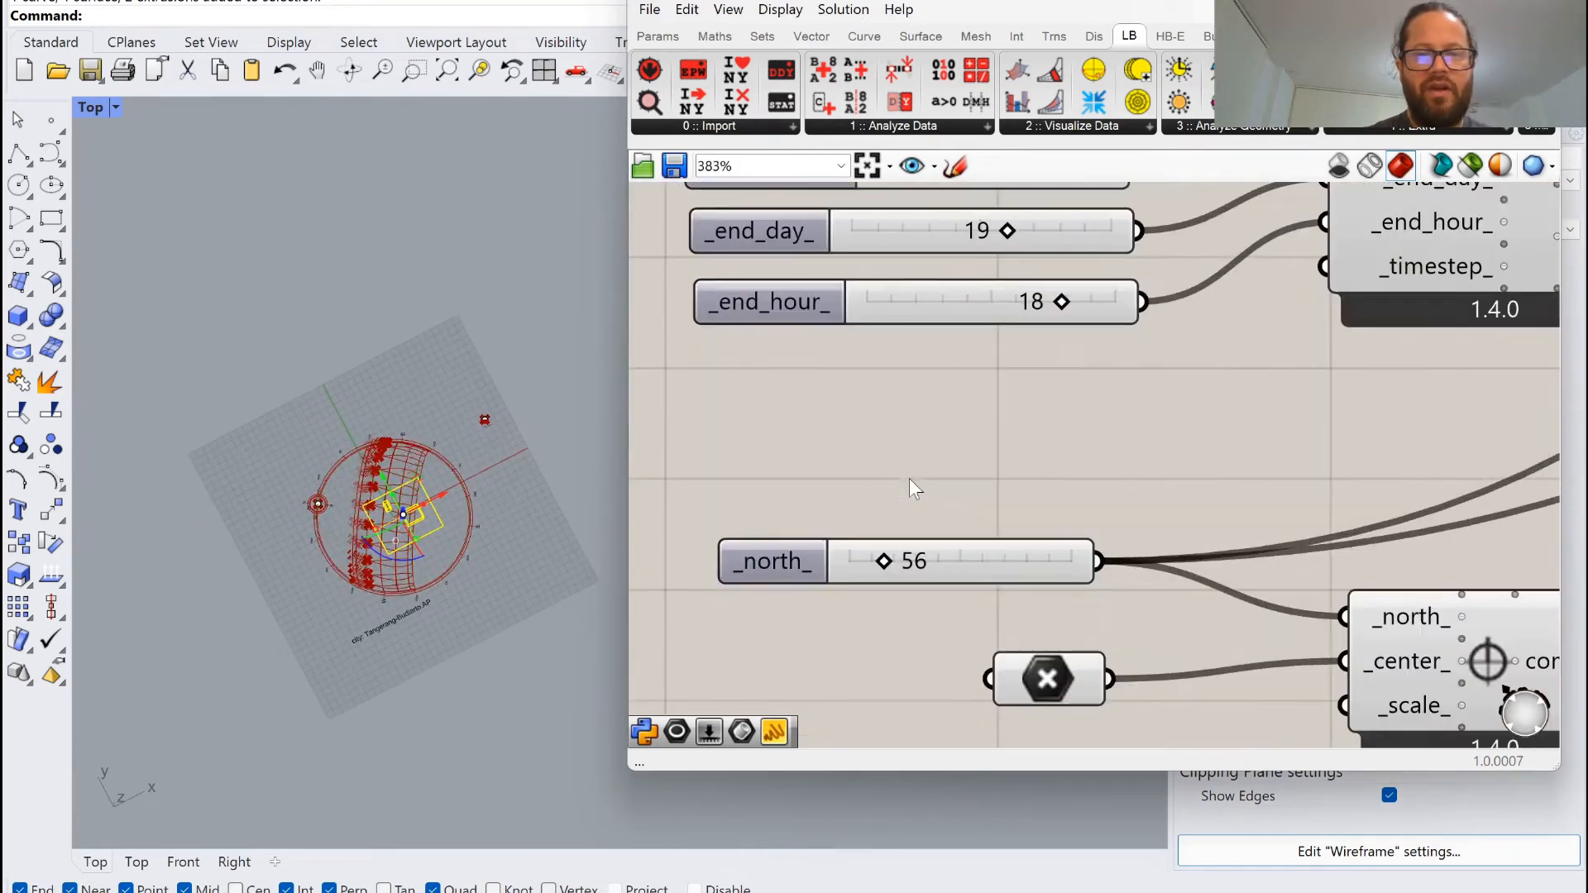
pyautogui.scroll(-6, 872, 502)
pyautogui.scroll(7, 893, 318)
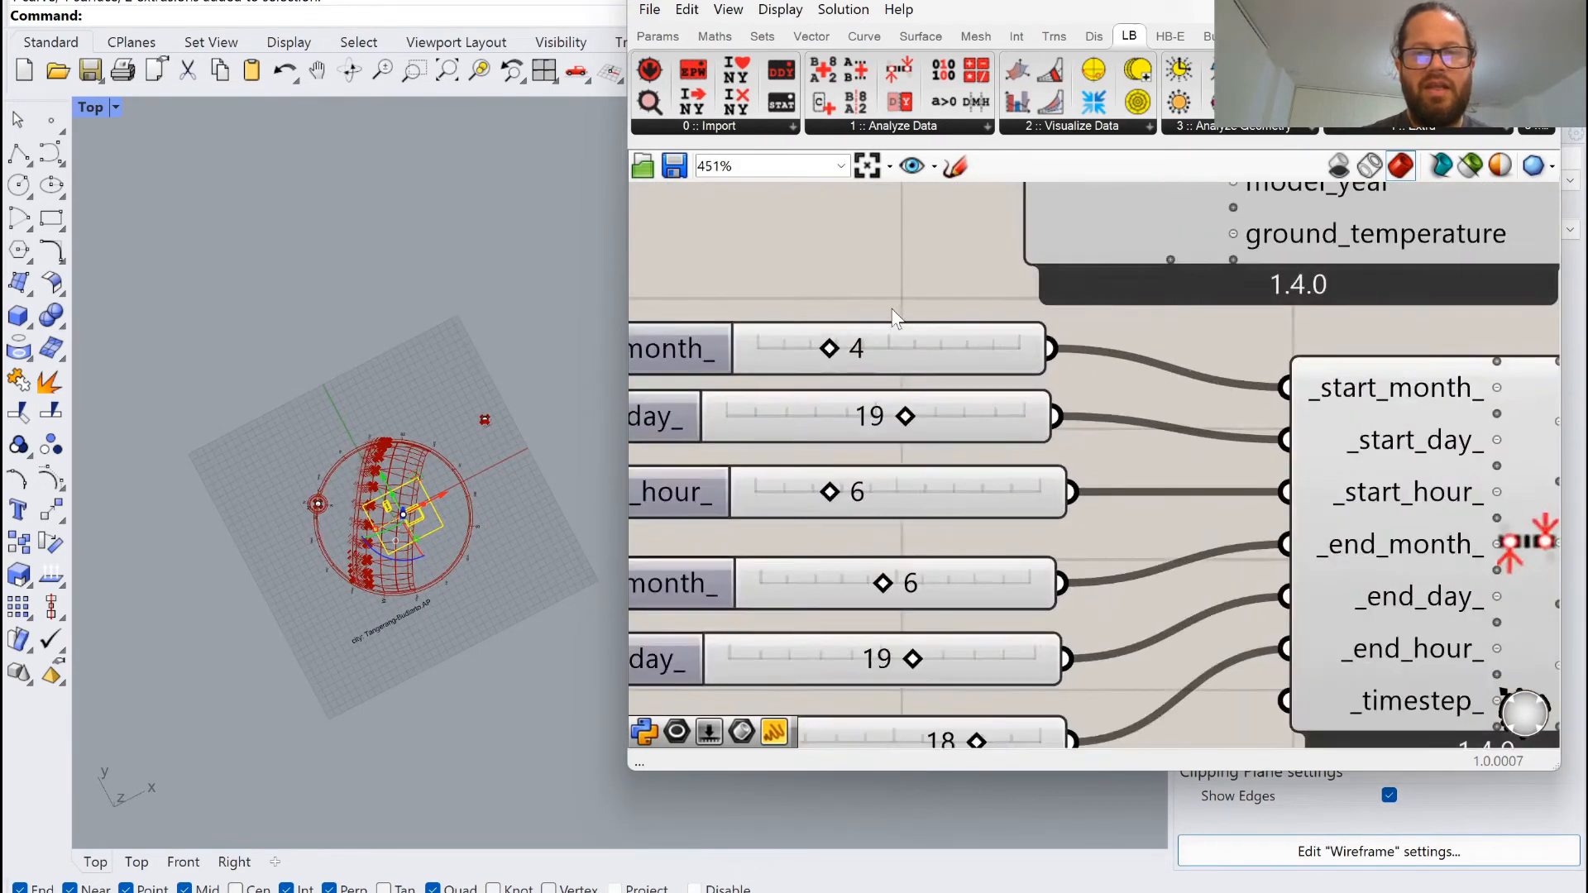
pyautogui.scroll(1, 880, 345)
pyautogui.scroll(-2, 890, 354)
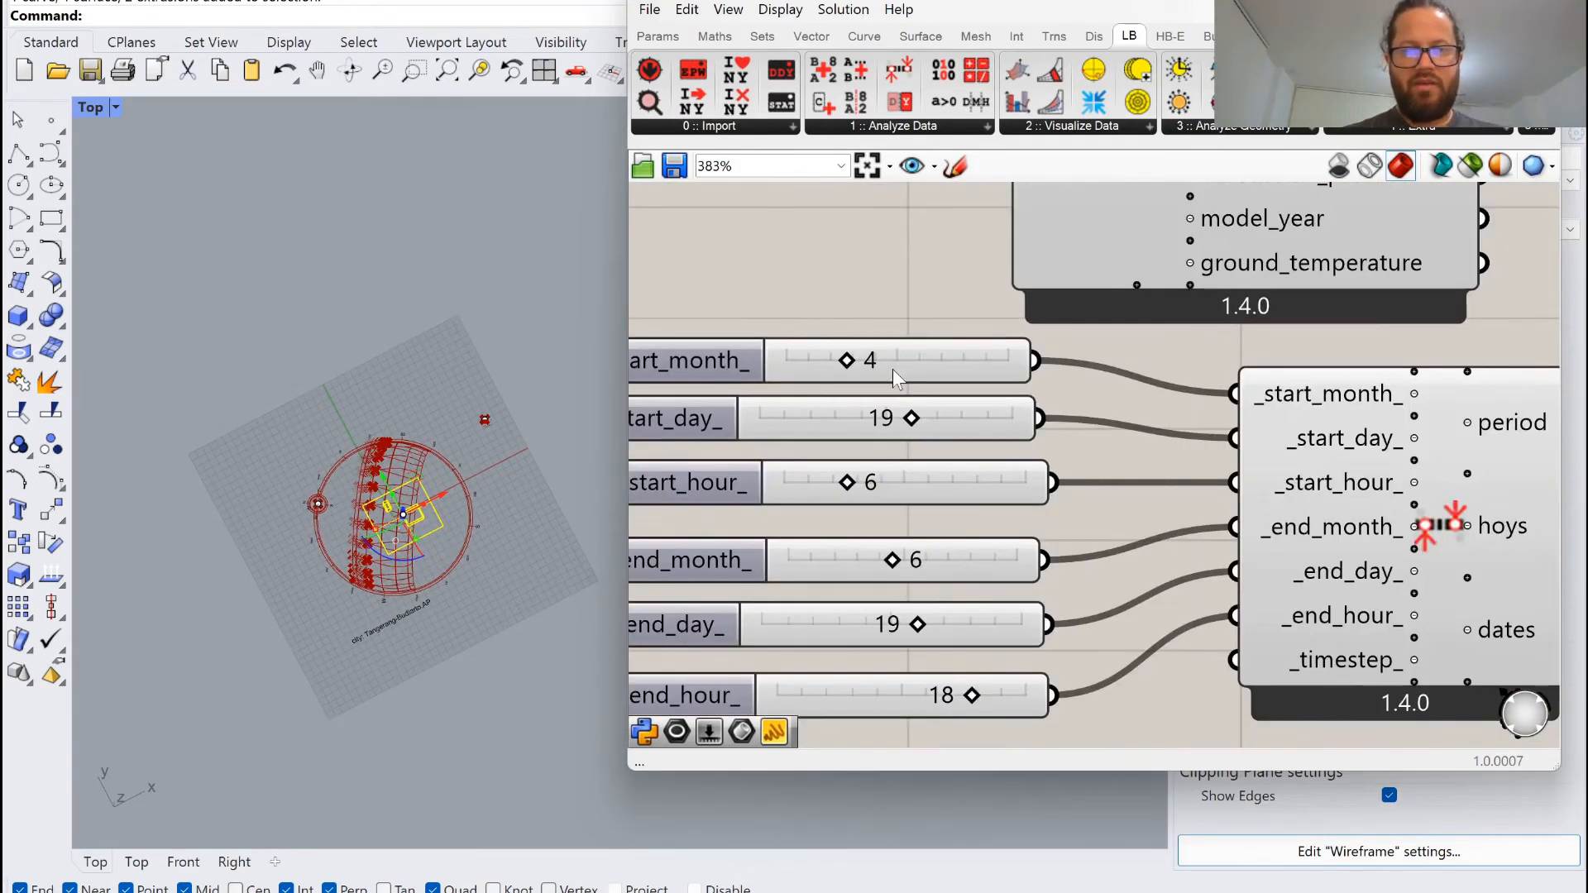
pyautogui.doubleClick(892, 369)
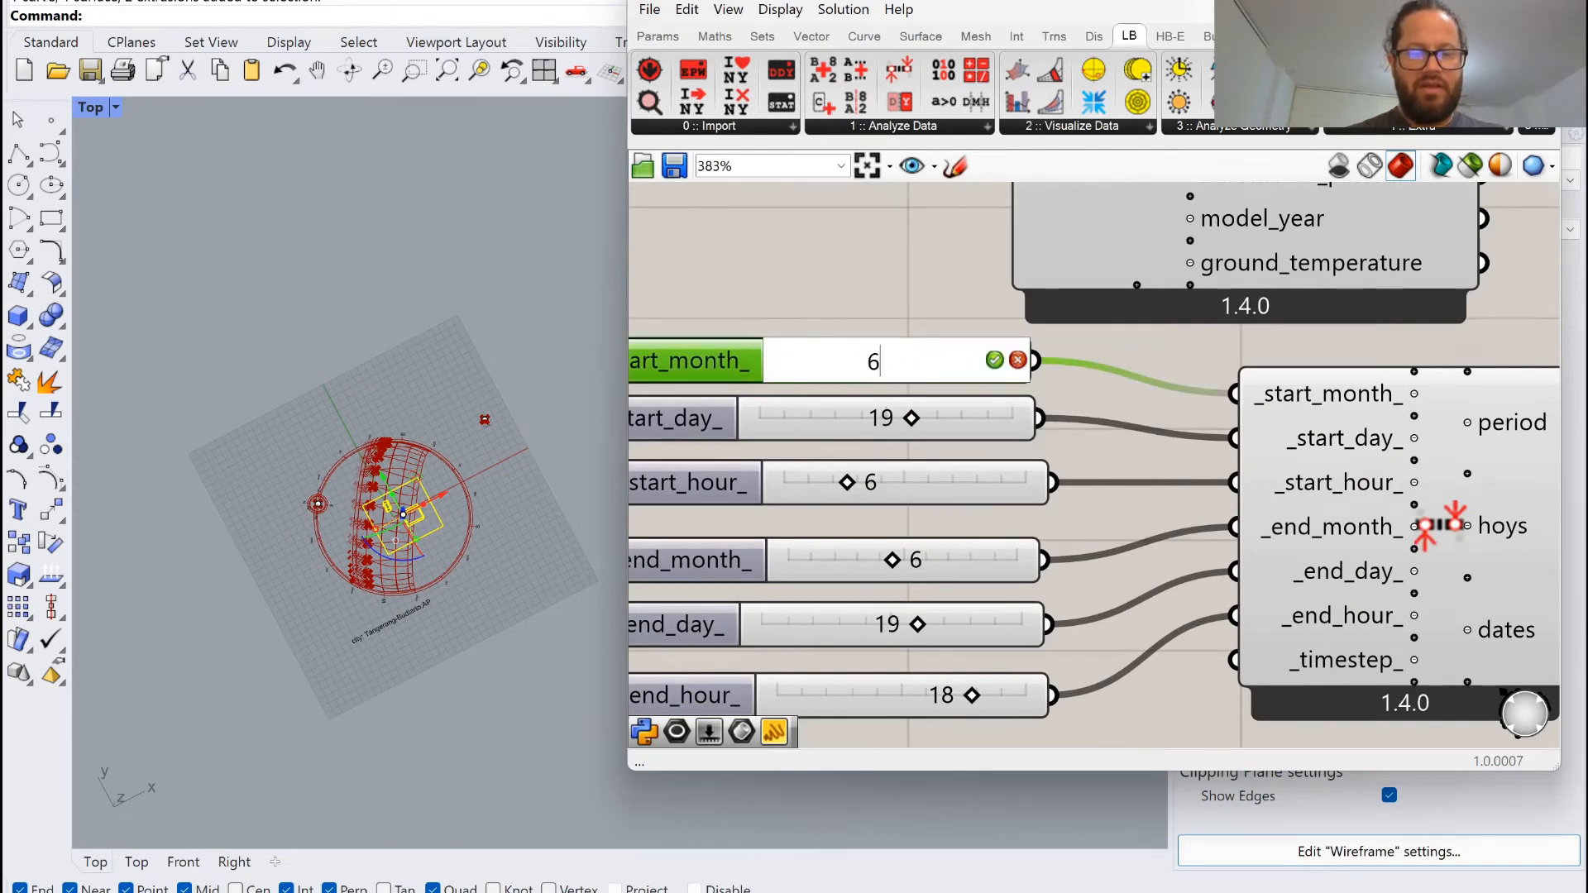
pyautogui.press('Return')
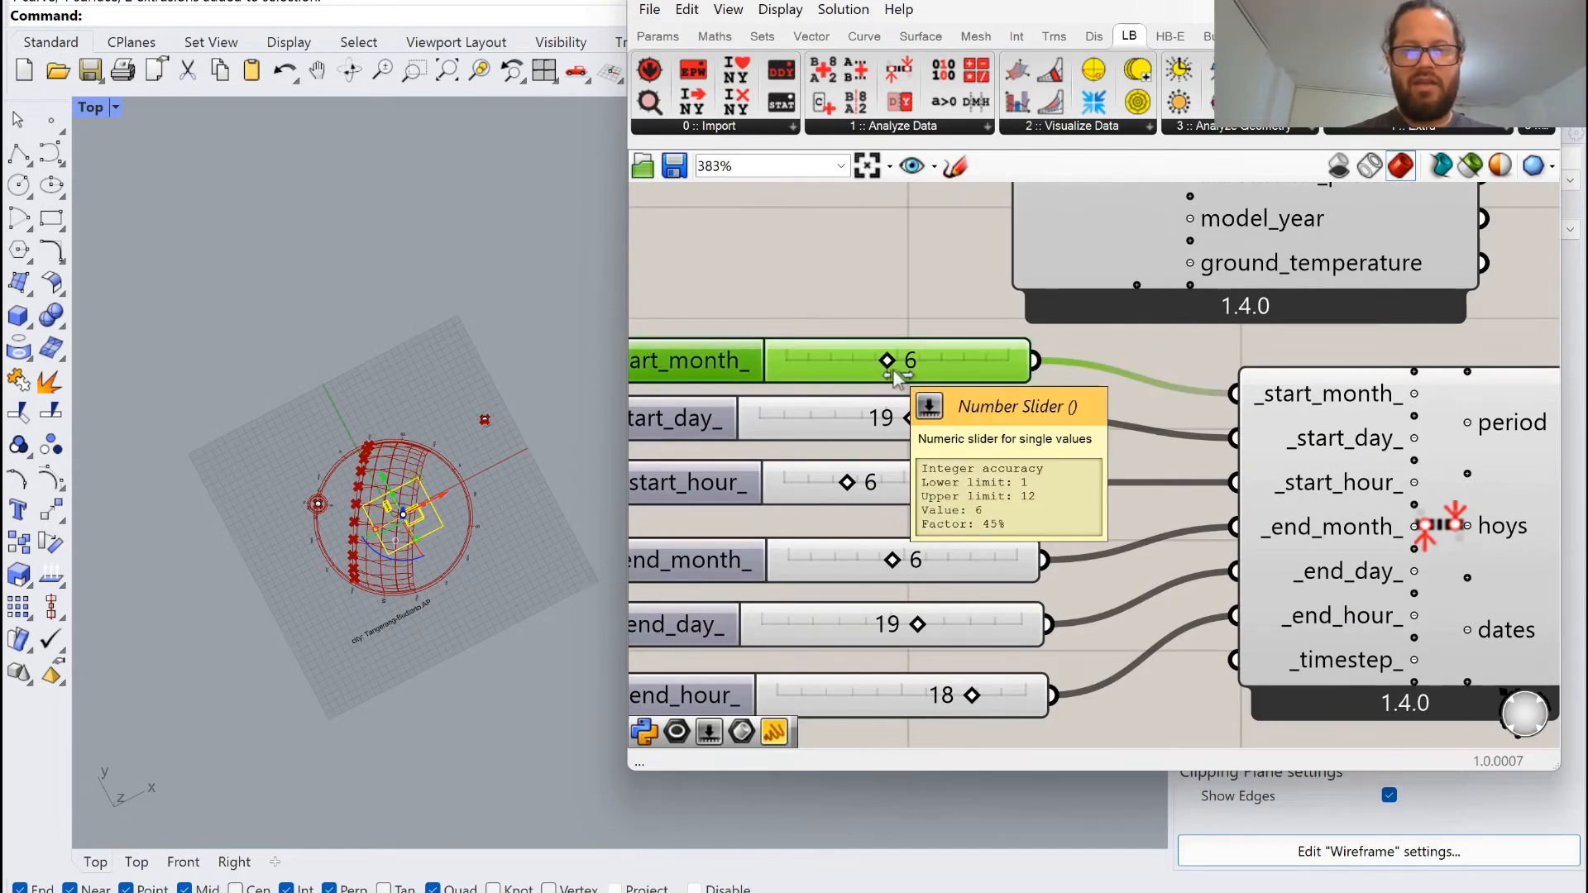
# Check the analysis period sliders and SunPath component, and examine the sun positions on the sun path dome in the Rhino viewport.
pyautogui.click(848, 329)
pyautogui.scroll(-5, 845, 345)
pyautogui.scroll(5, 860, 404)
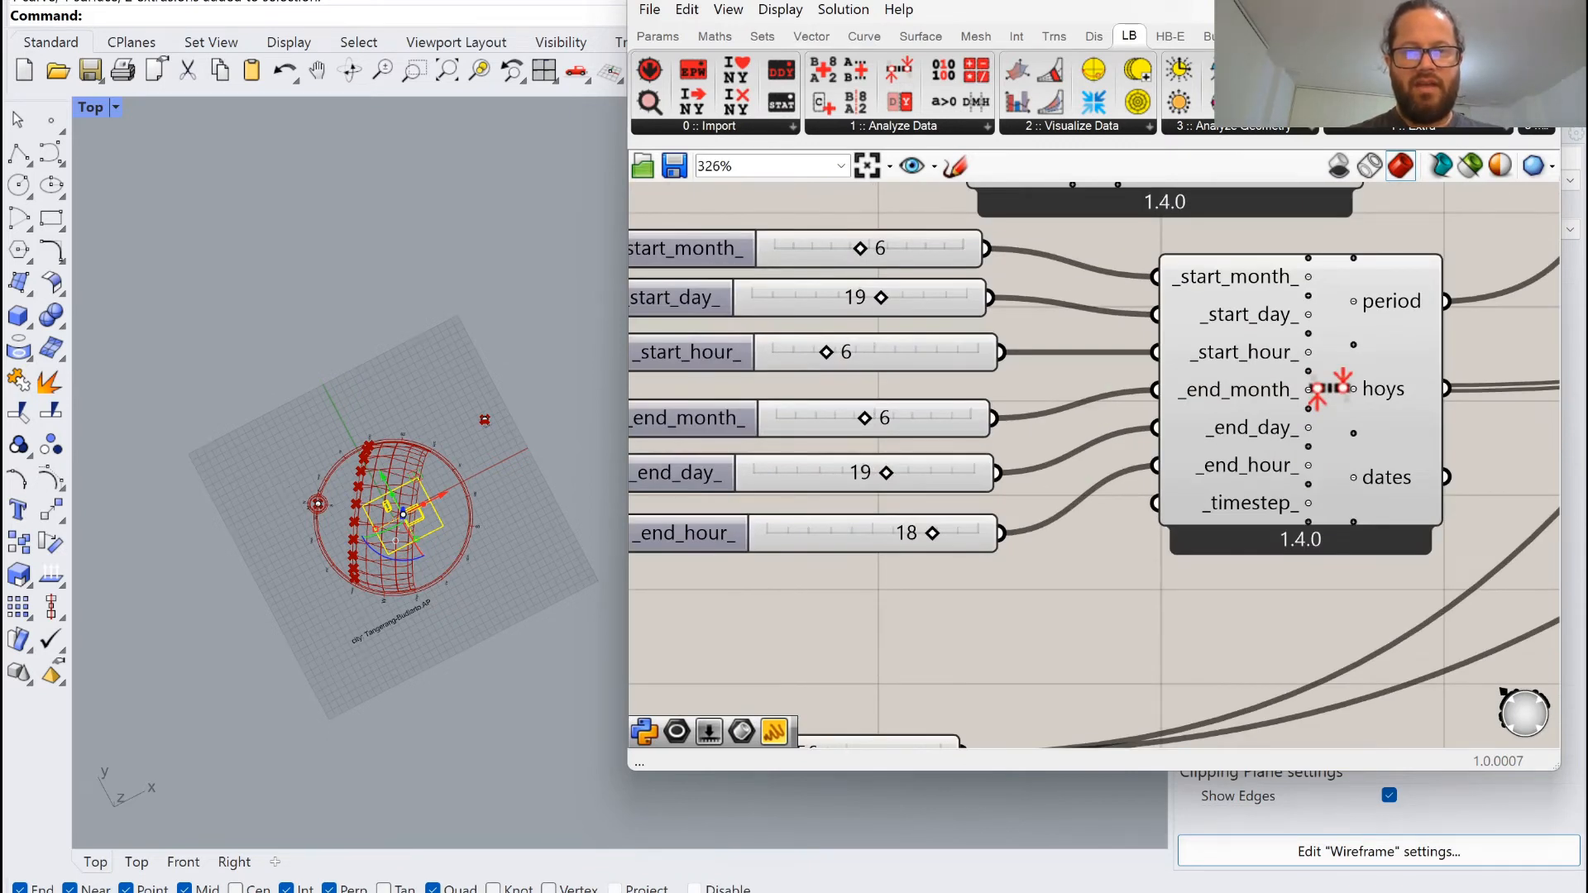
pyautogui.click(727, 343)
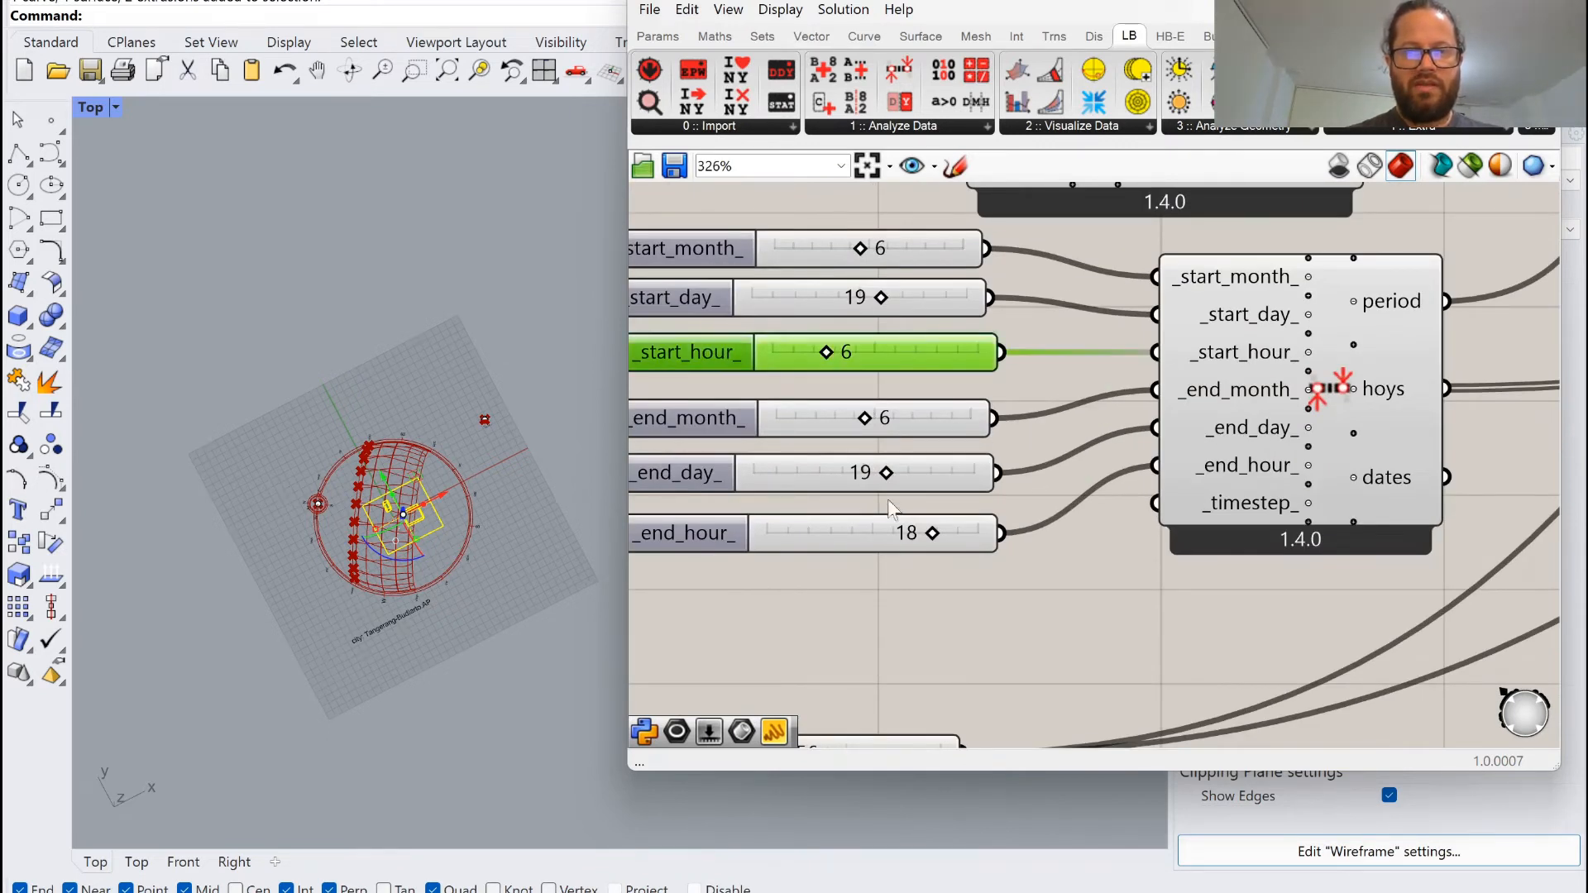
pyautogui.scroll(-2, 822, 524)
pyautogui.keyDown('ctrl'); pyautogui.keyDown('shift'); pyautogui.moveTo(344, 438); pyautogui.dragTo(344, 429, button='right'); pyautogui.keyUp('shift'); pyautogui.keyUp('ctrl')
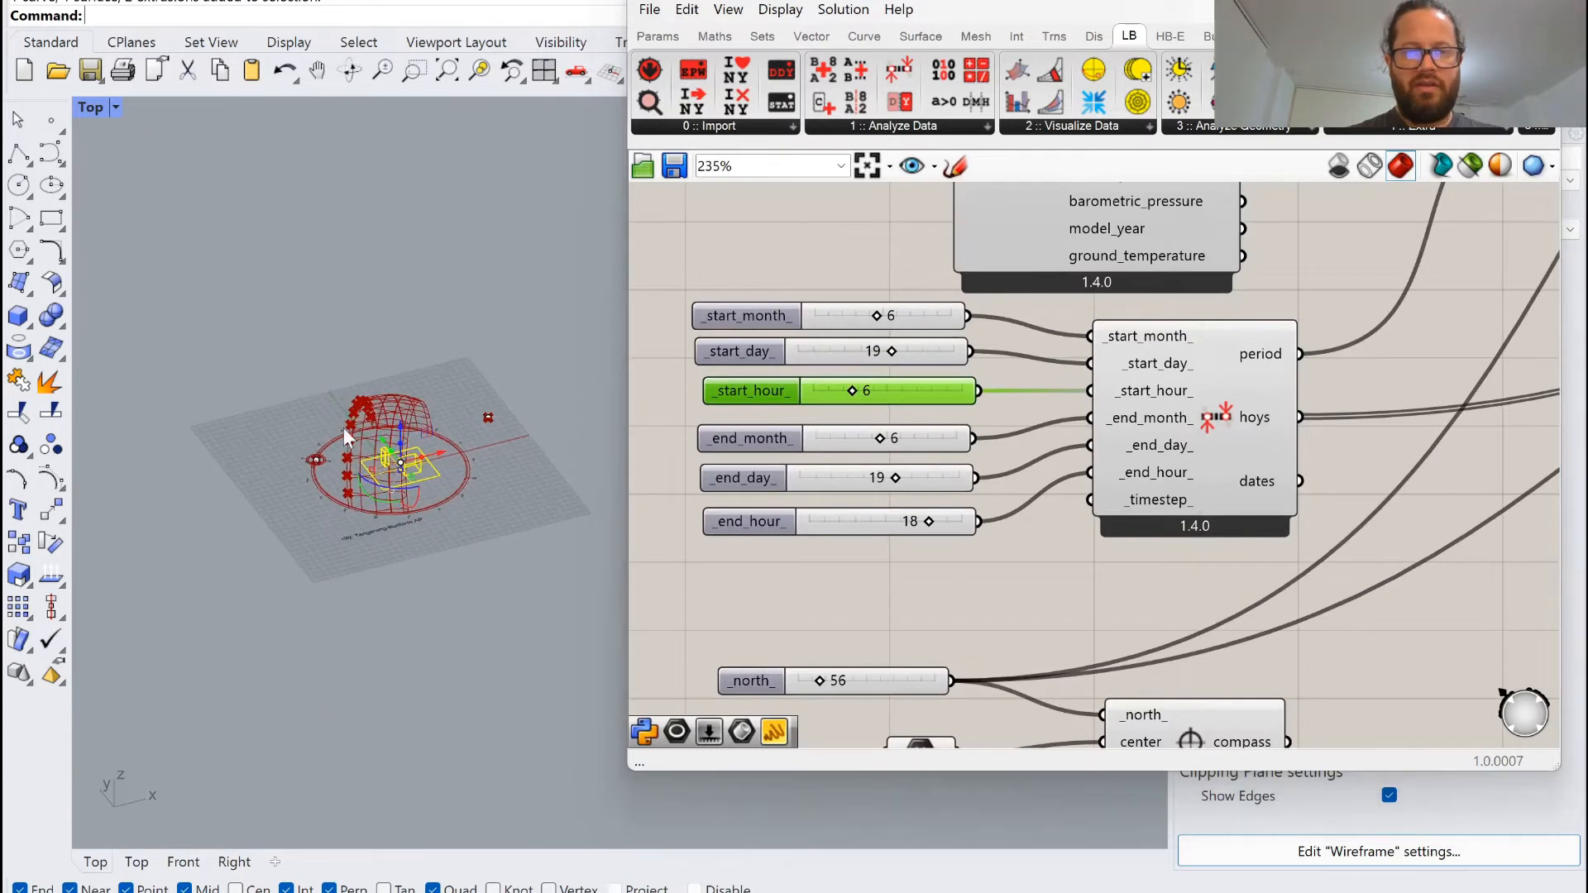
pyautogui.scroll(10, 347, 442)
pyautogui.scroll(-2, 349, 463)
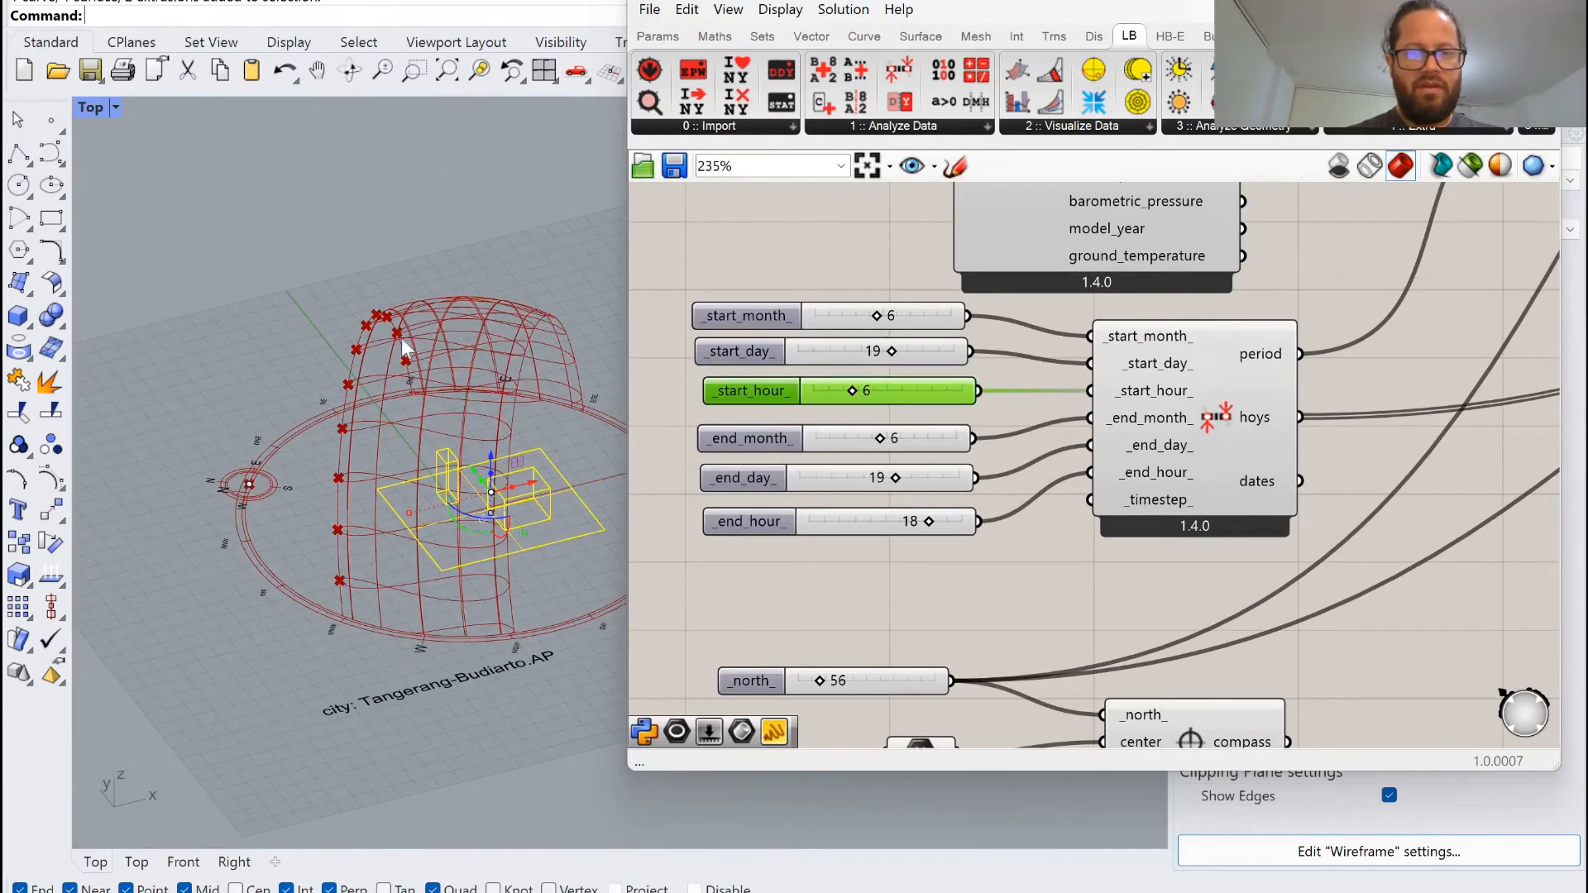
pyautogui.scroll(-2, 296, 469)
pyautogui.keyDown('ctrl'); pyautogui.keyDown('shift'); pyautogui.moveTo(296, 469); pyautogui.dragTo(329, 532, button='right'); pyautogui.keyUp('shift'); pyautogui.keyUp('ctrl')
pyautogui.scroll(-5, 919, 515)
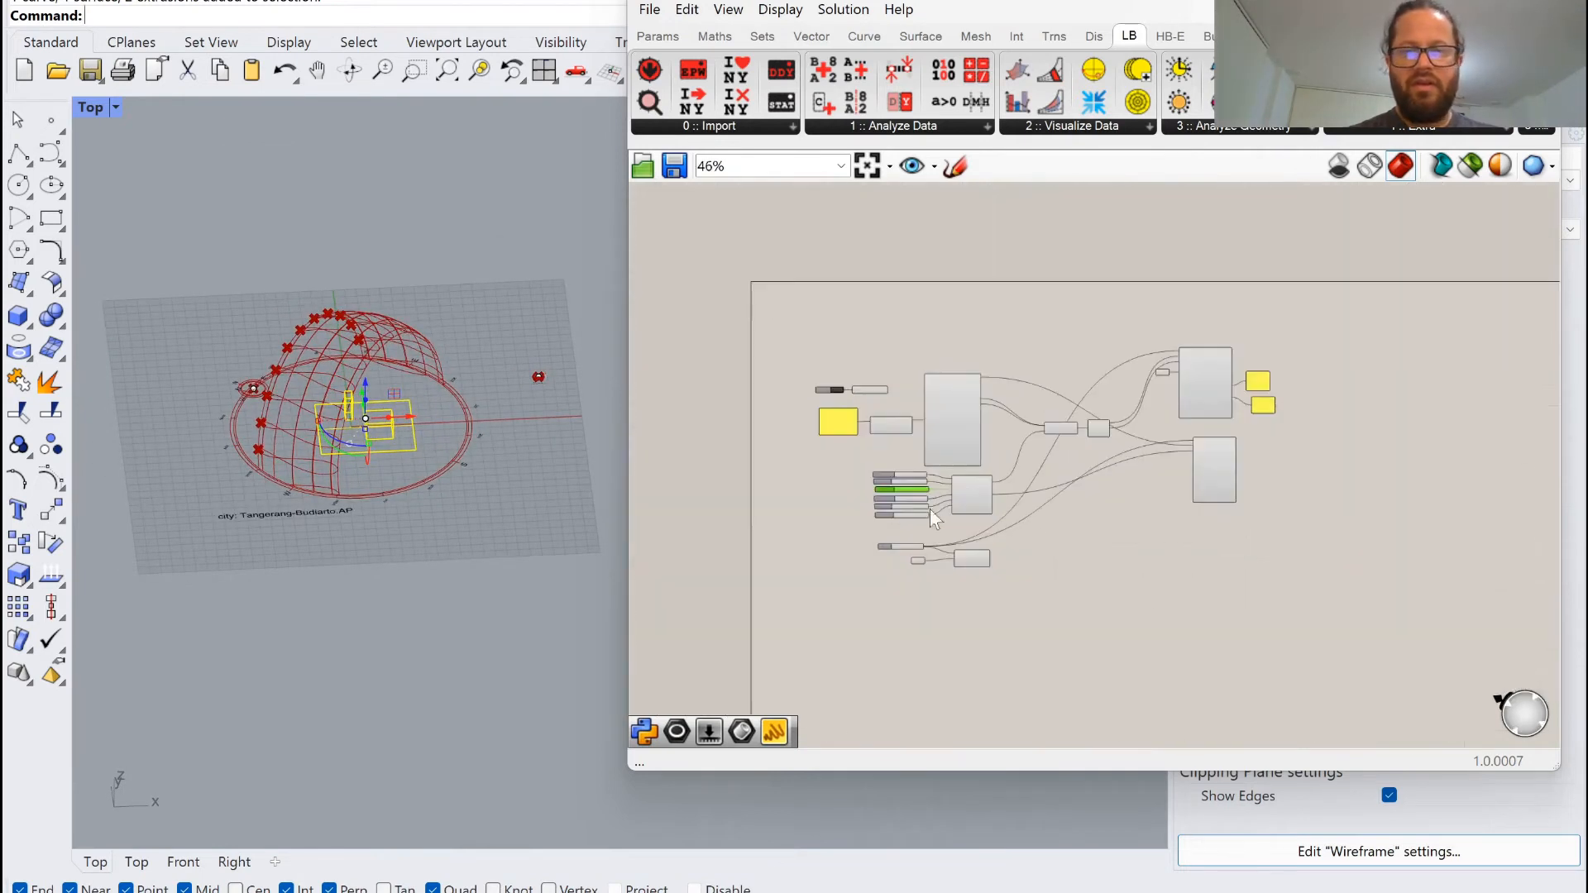
pyautogui.scroll(6, 1257, 460)
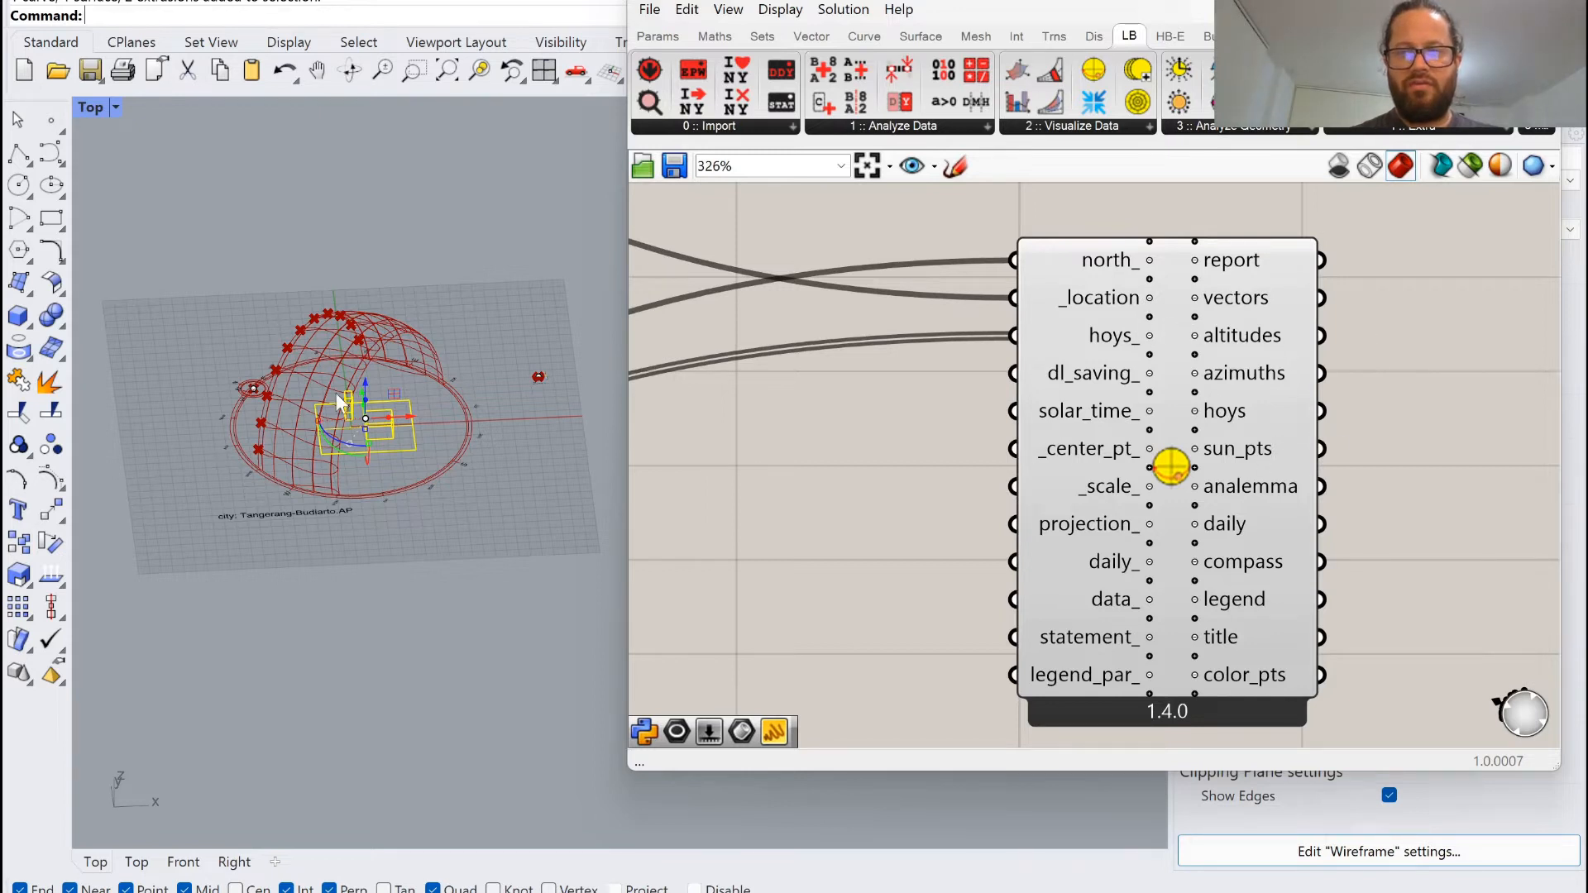
pyautogui.moveTo(336, 395)
pyautogui.keyDown('ctrl'); pyautogui.keyDown('shift'); pyautogui.mouseDown(button='right')
pyautogui.moveTo(319, 454)
pyautogui.moveTo(357, 413)
pyautogui.mouseUp(button='right'); pyautogui.keyUp('shift'); pyautogui.keyUp('ctrl')
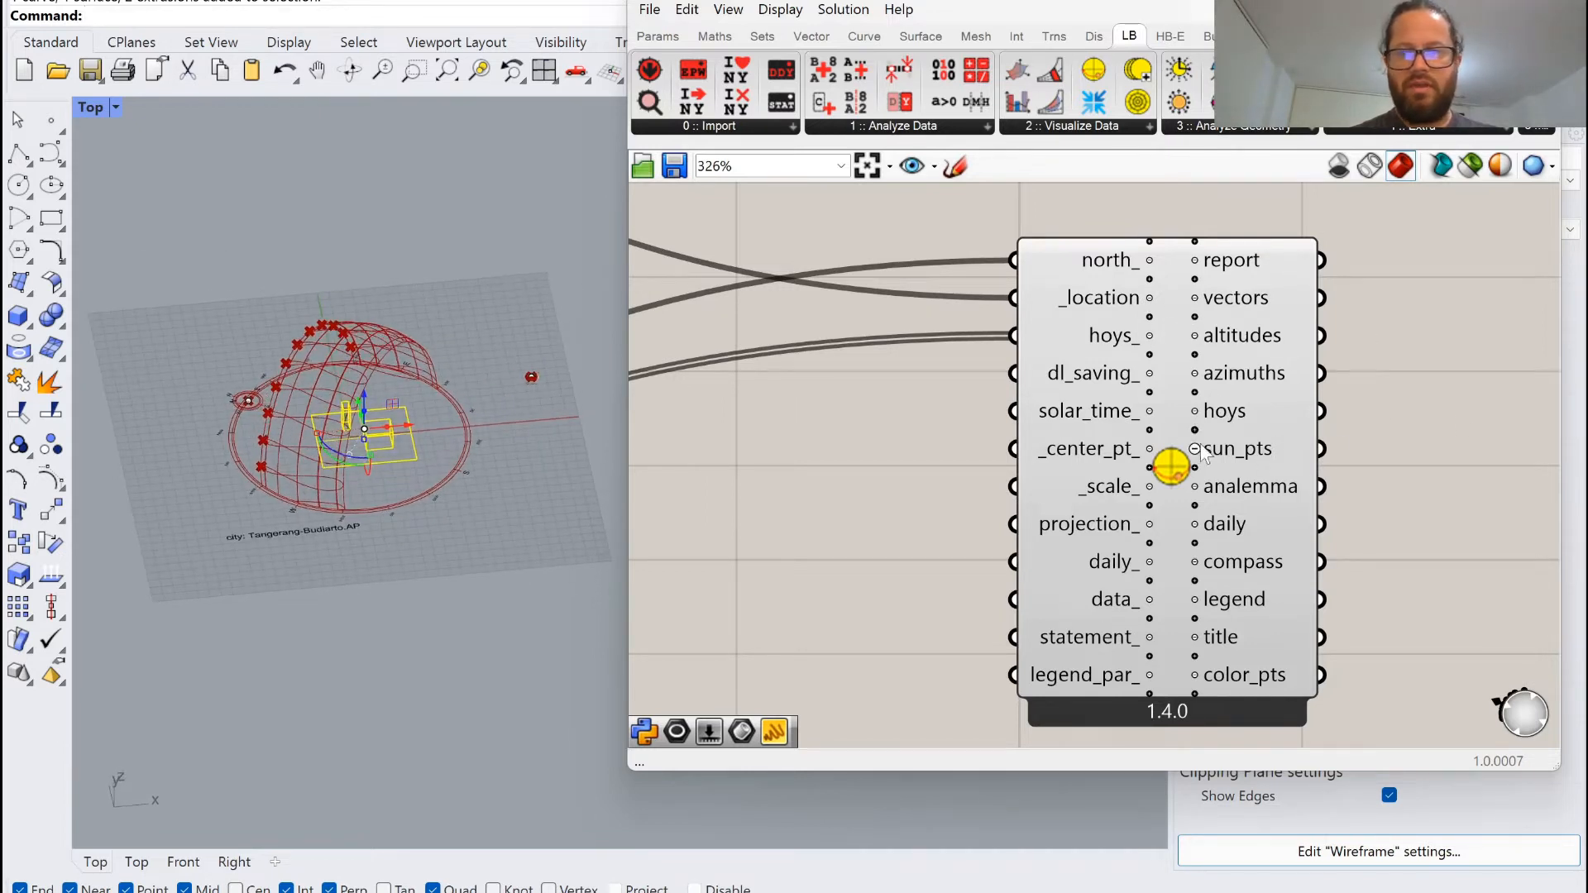
# Place spheres at SunPath's sun_pts by feeding them into a Sphere component's base input, with its radius driven by a slider set to 5.
pyautogui.click(659, 36)
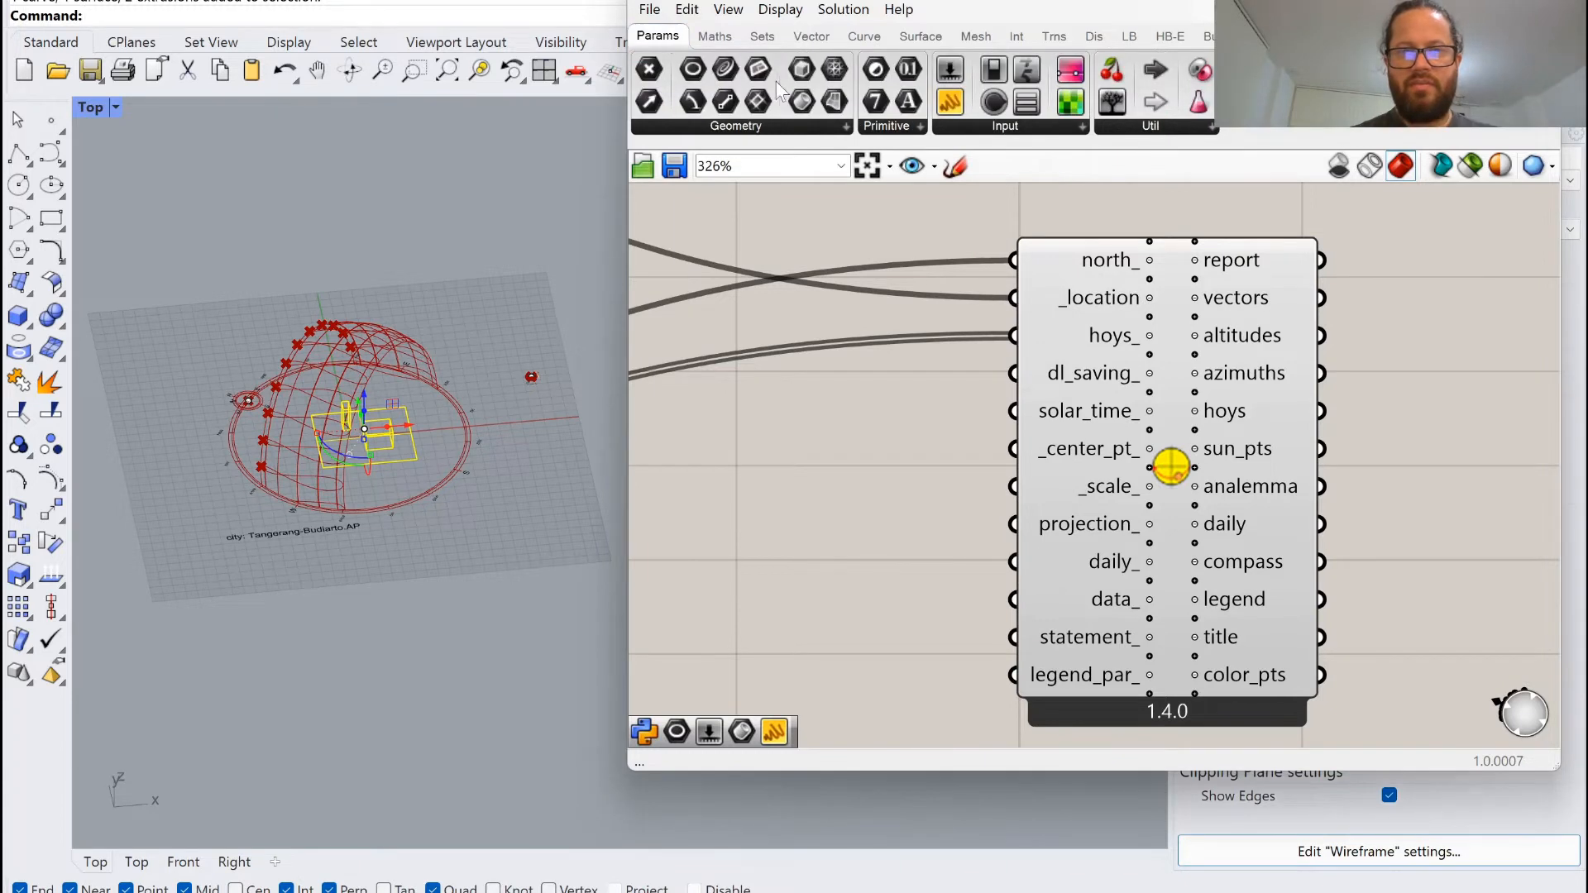
pyautogui.click(808, 122)
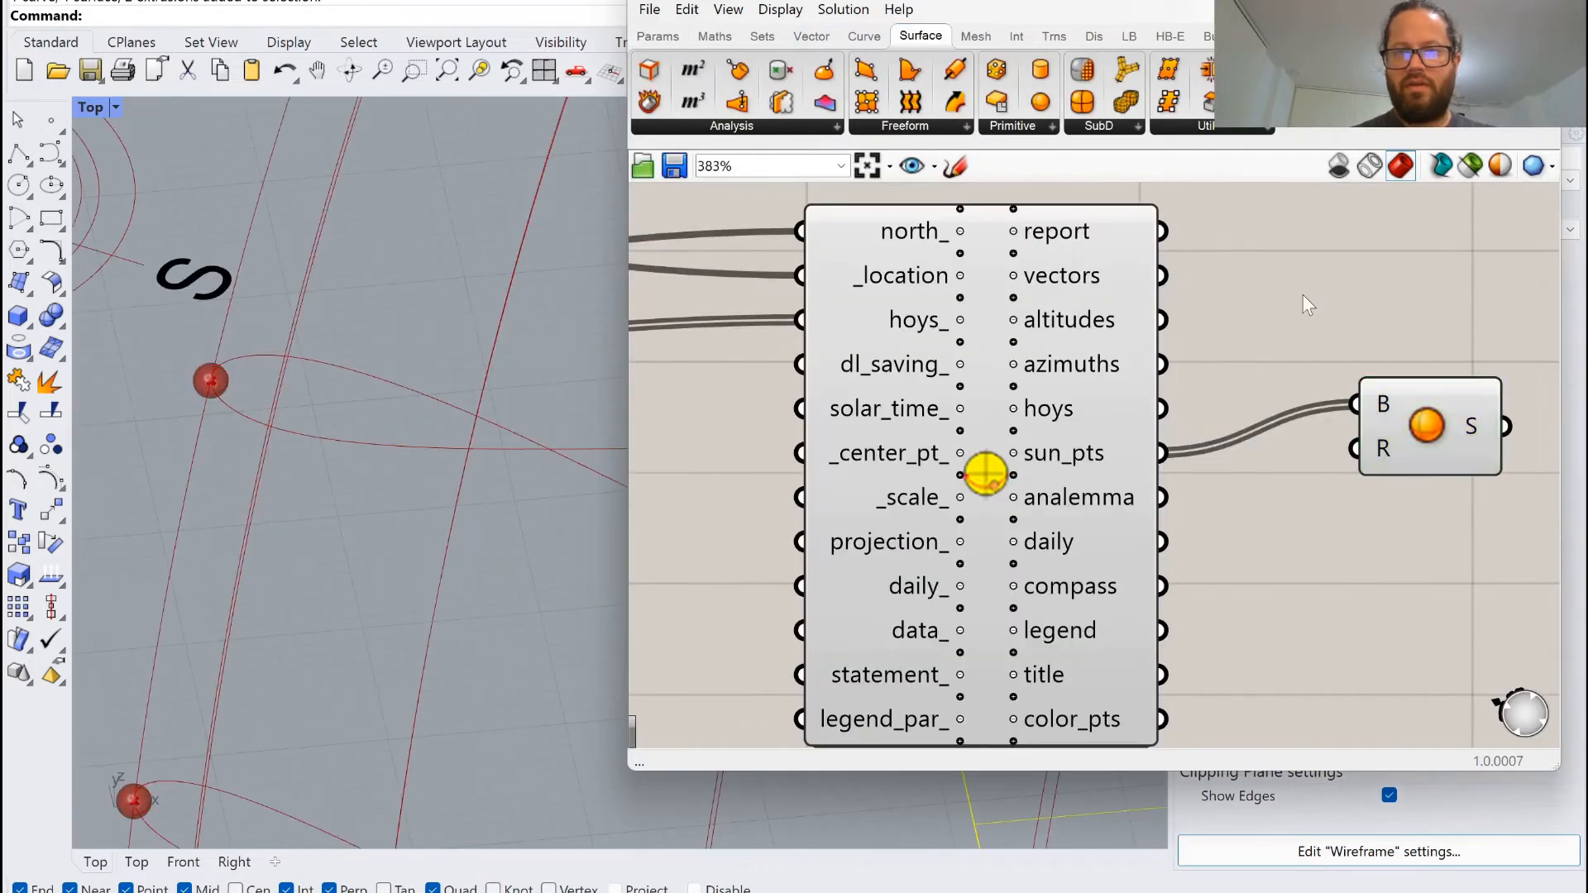
pyautogui.doubleClick(1302, 294)
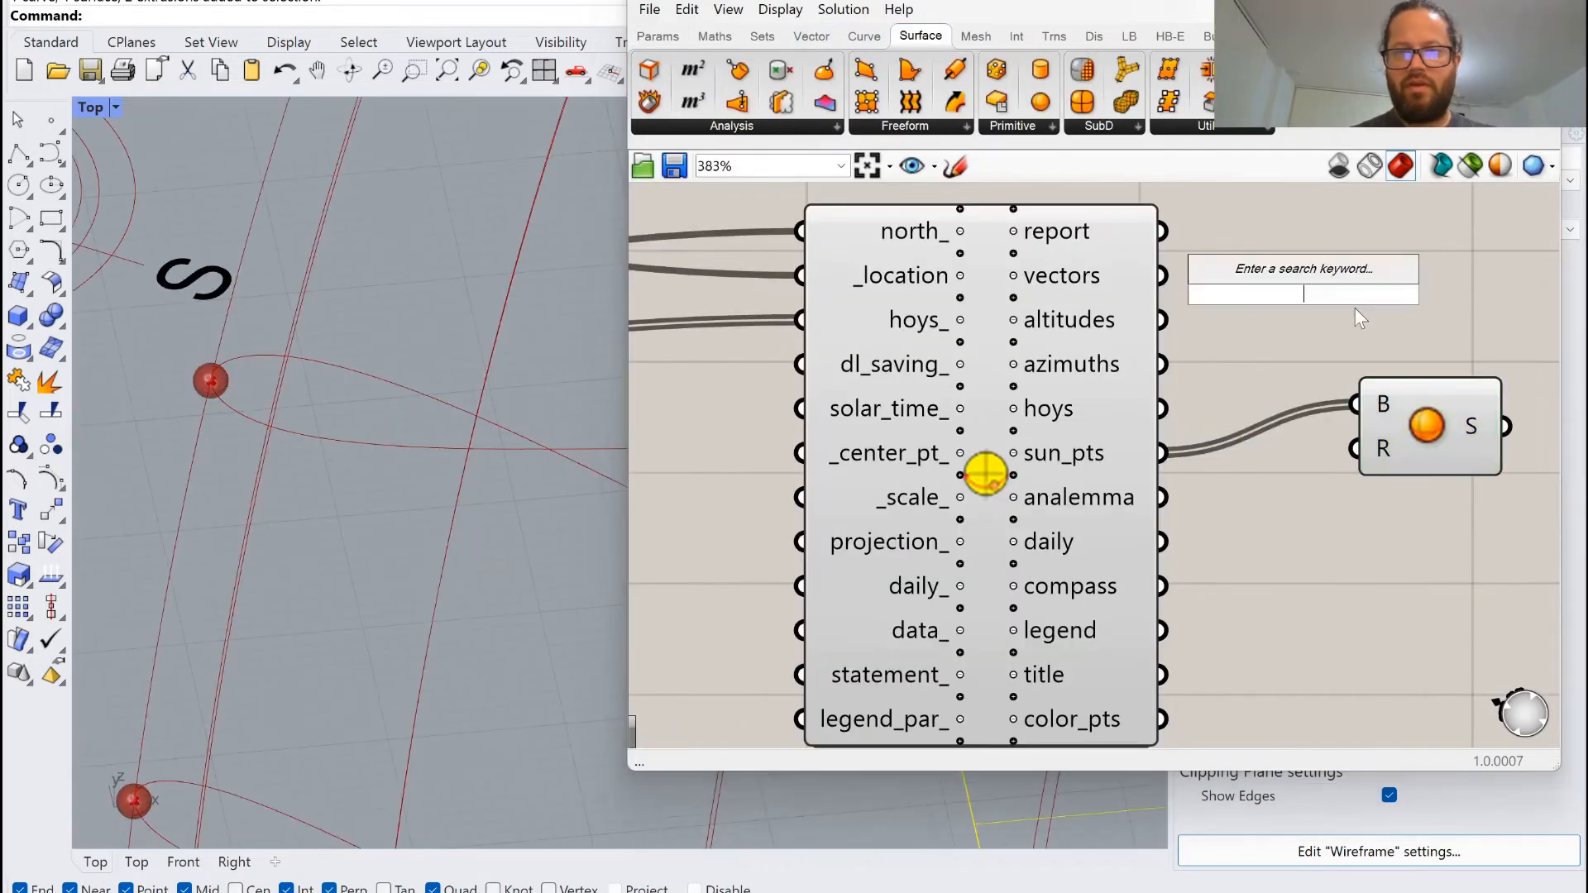
pyautogui.write('ra')
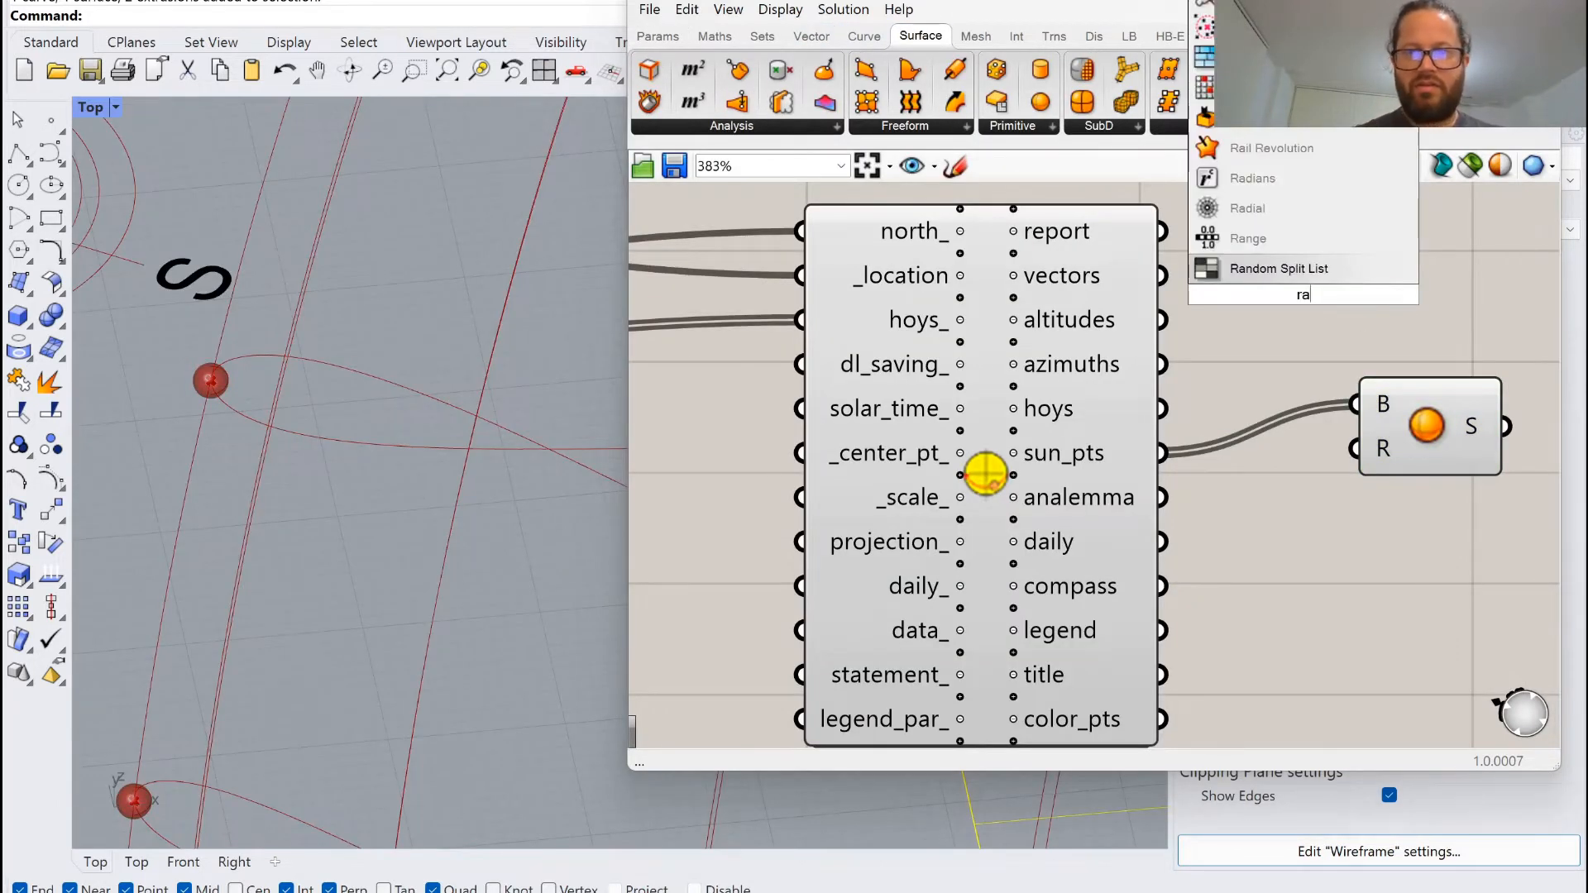
pyautogui.press('BackSpace')
pyautogui.press('BackSpace')
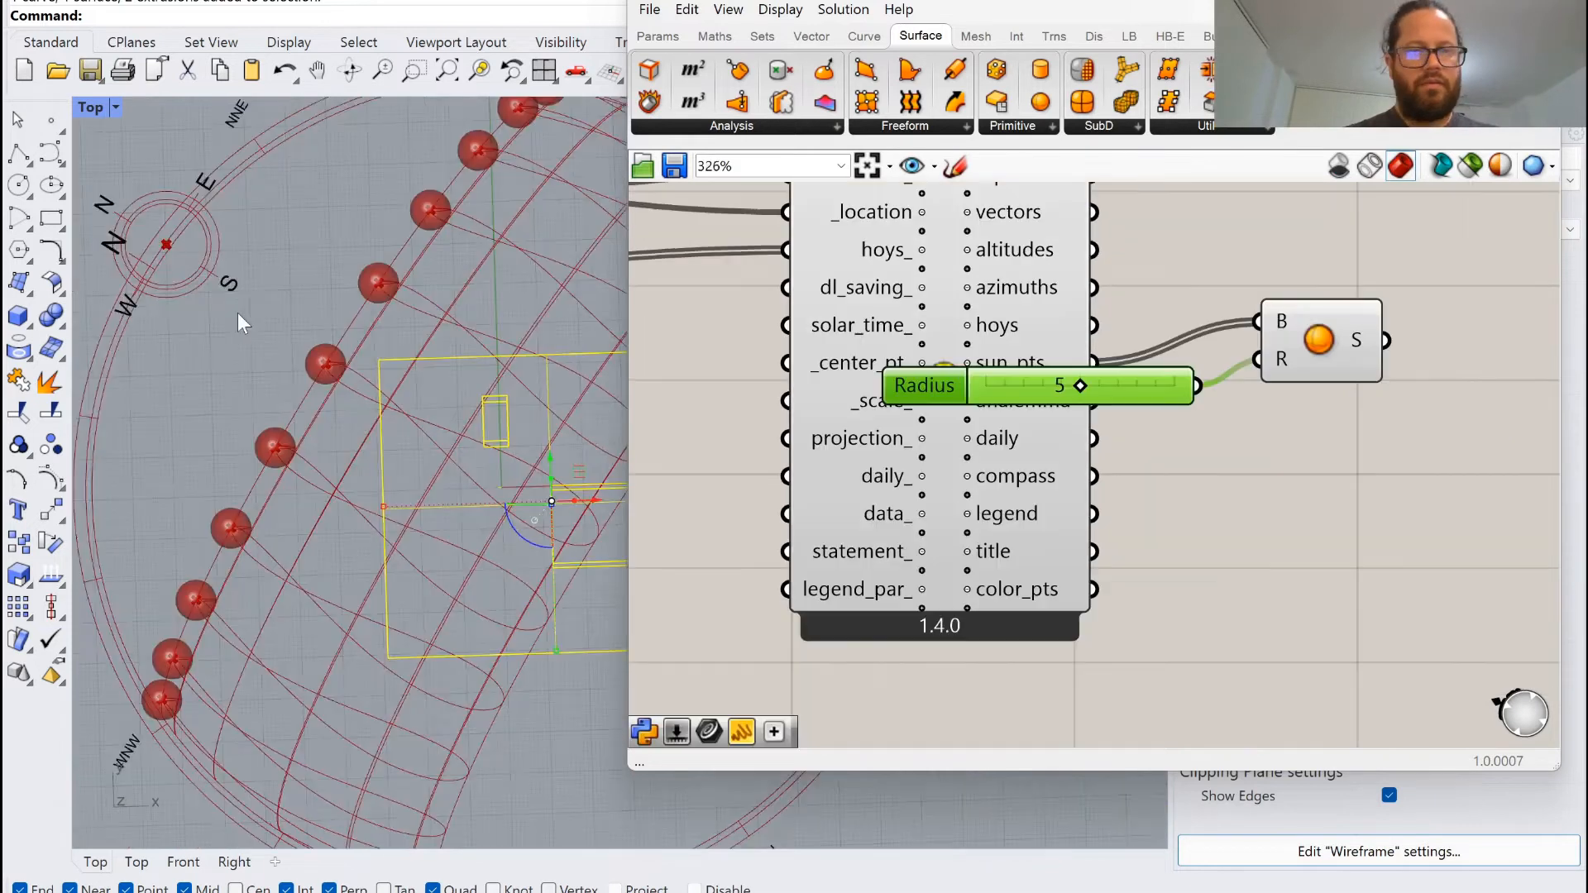
pyautogui.scroll(-3, 237, 312)
pyautogui.scroll(-8, 1204, 460)
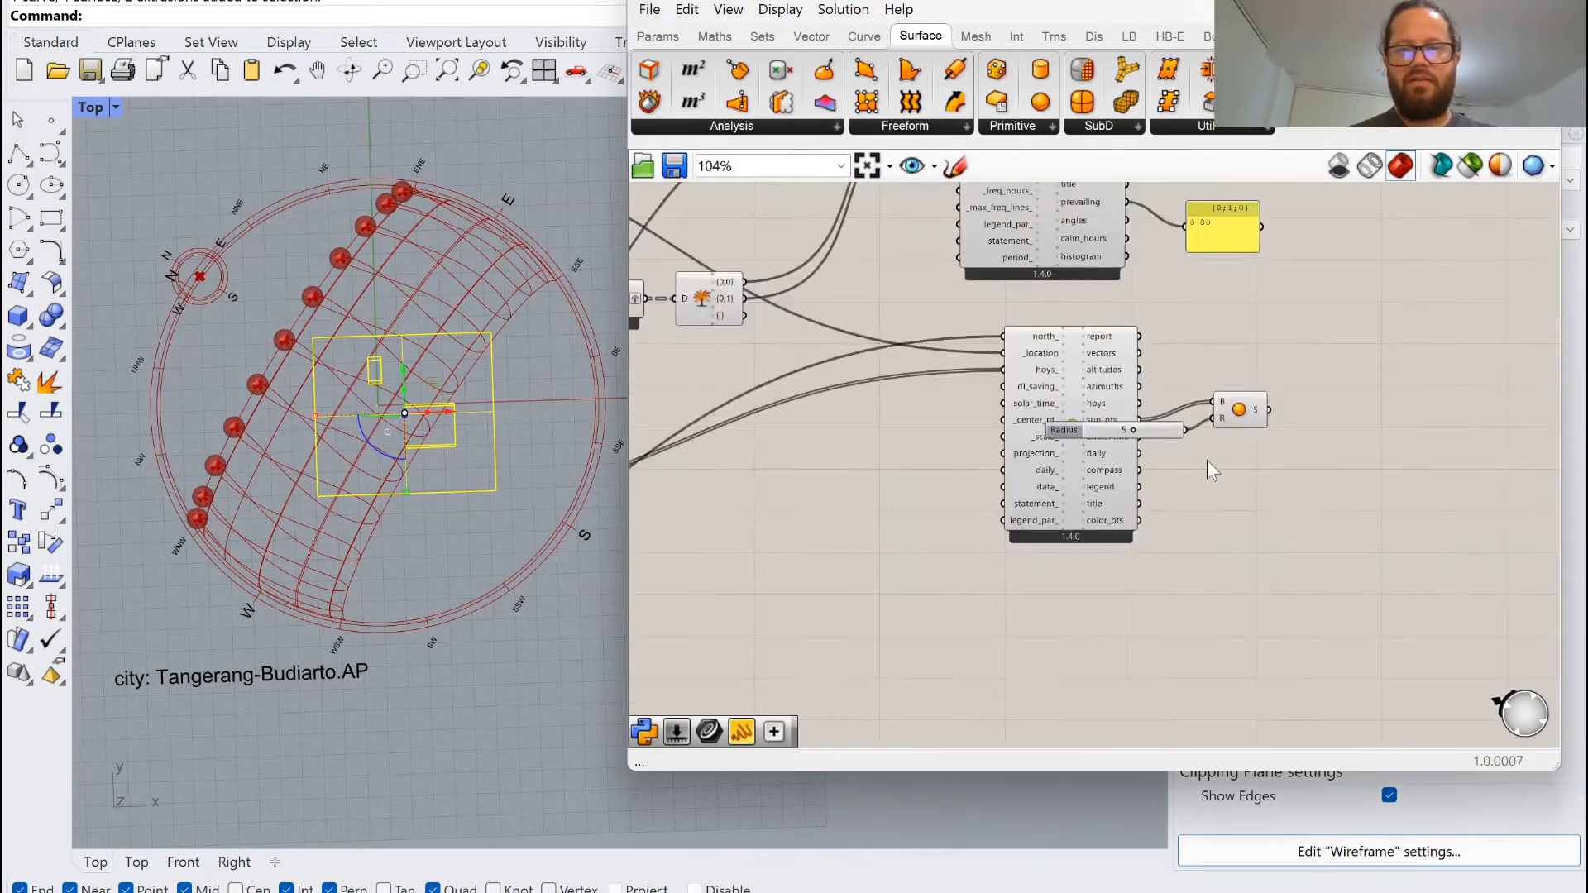
# Move the wind rose component, its small input parameter and its two output panels further up and away from SunPath.
pyautogui.scroll(9, 872, 478)
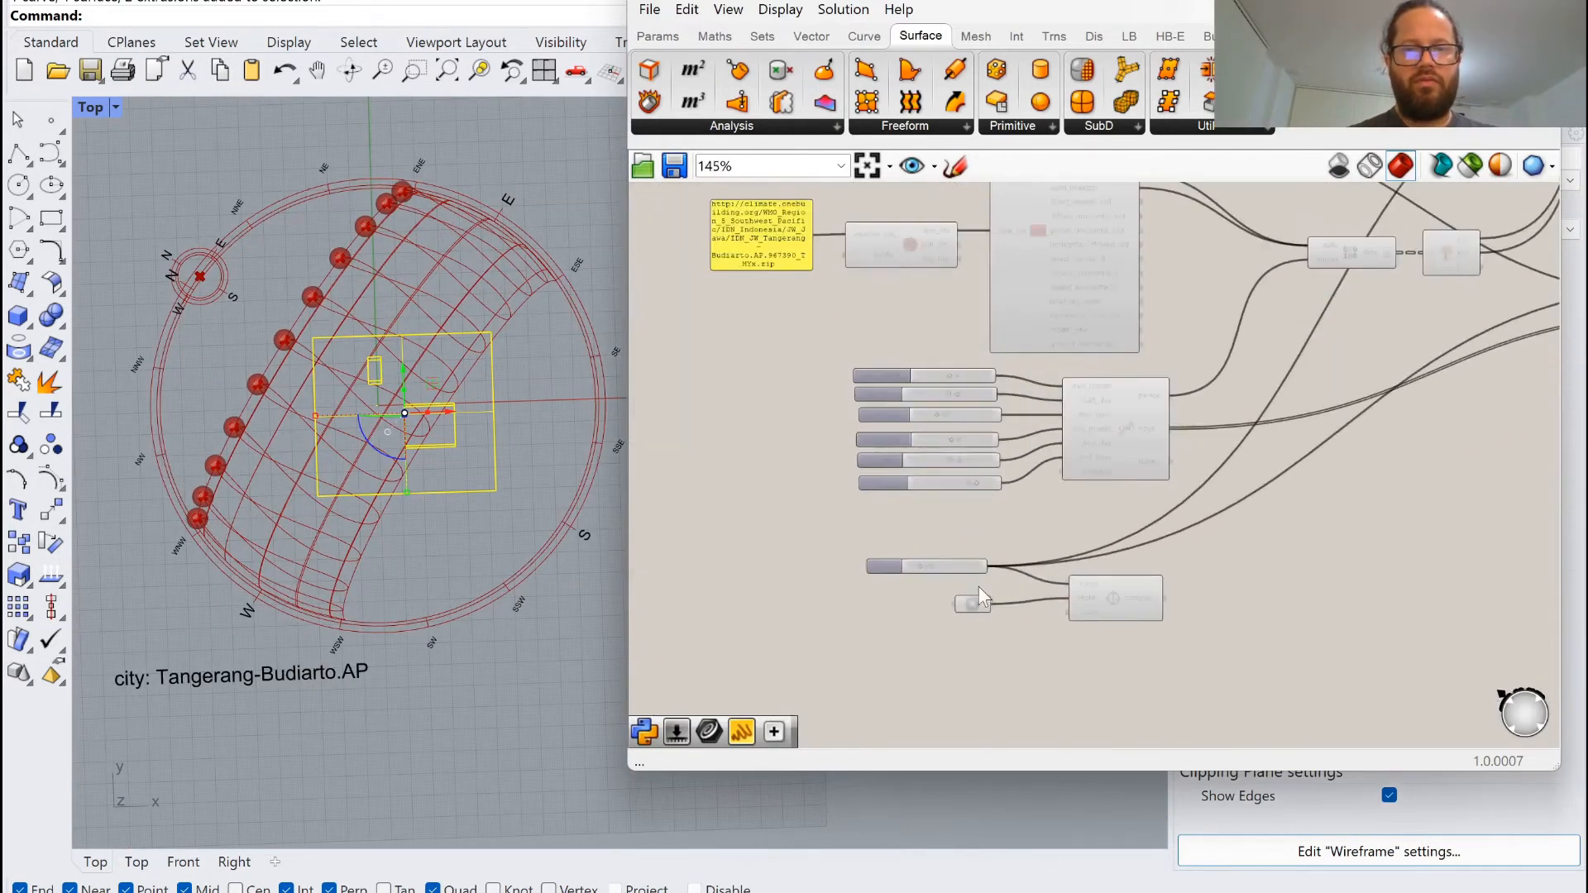
pyautogui.moveTo(429, 410); pyautogui.dragTo(426, 362, button='right')
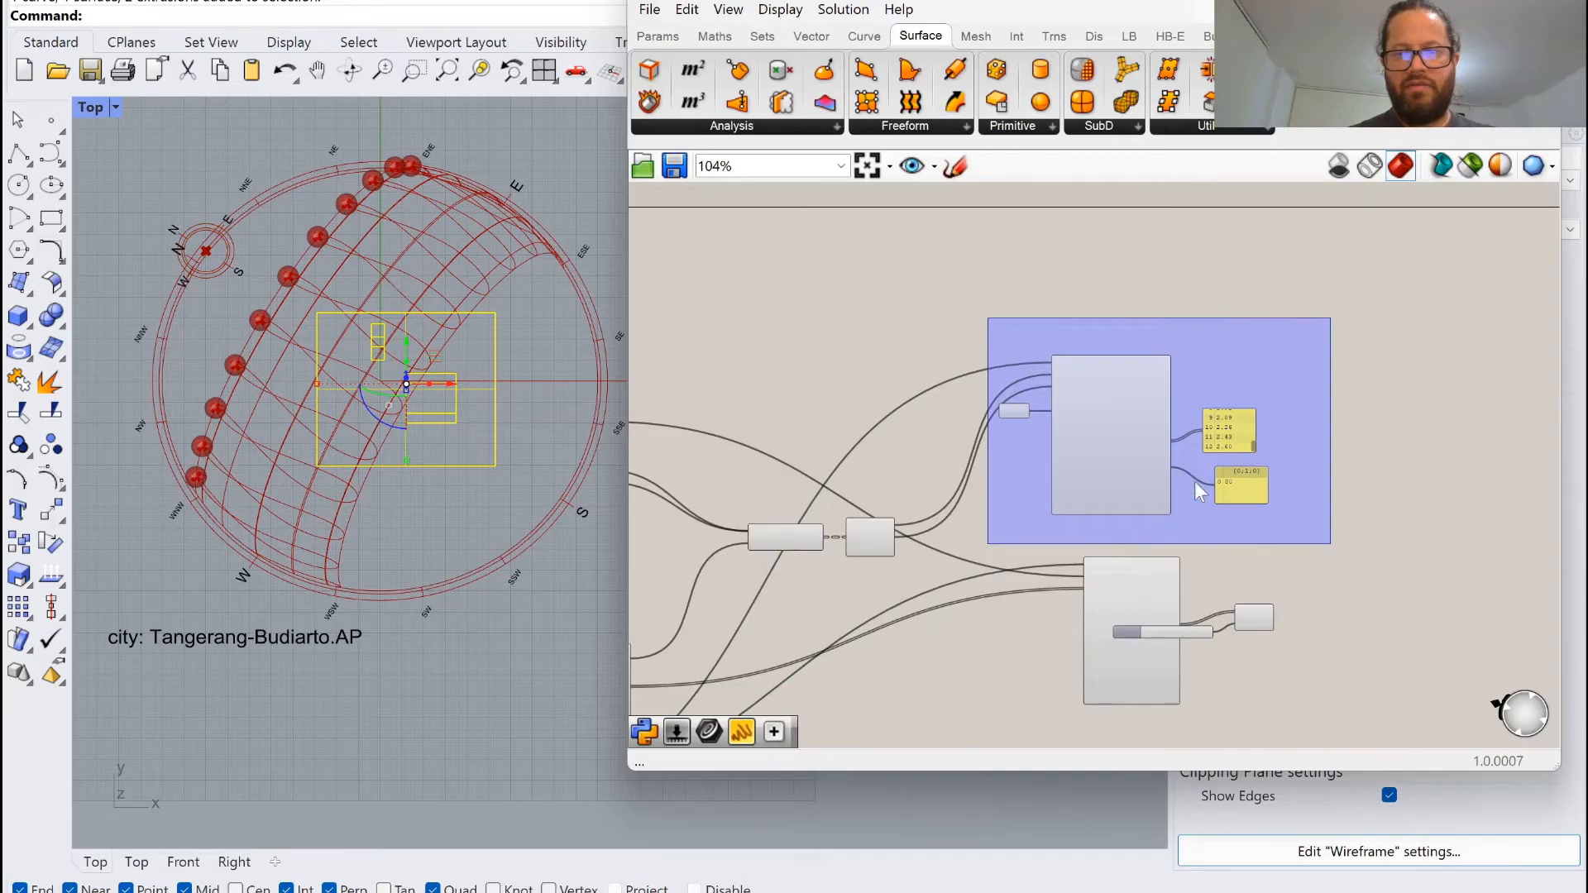
pyautogui.click(1158, 388)
pyautogui.moveTo(1238, 378); pyautogui.dragTo(1241, 382)
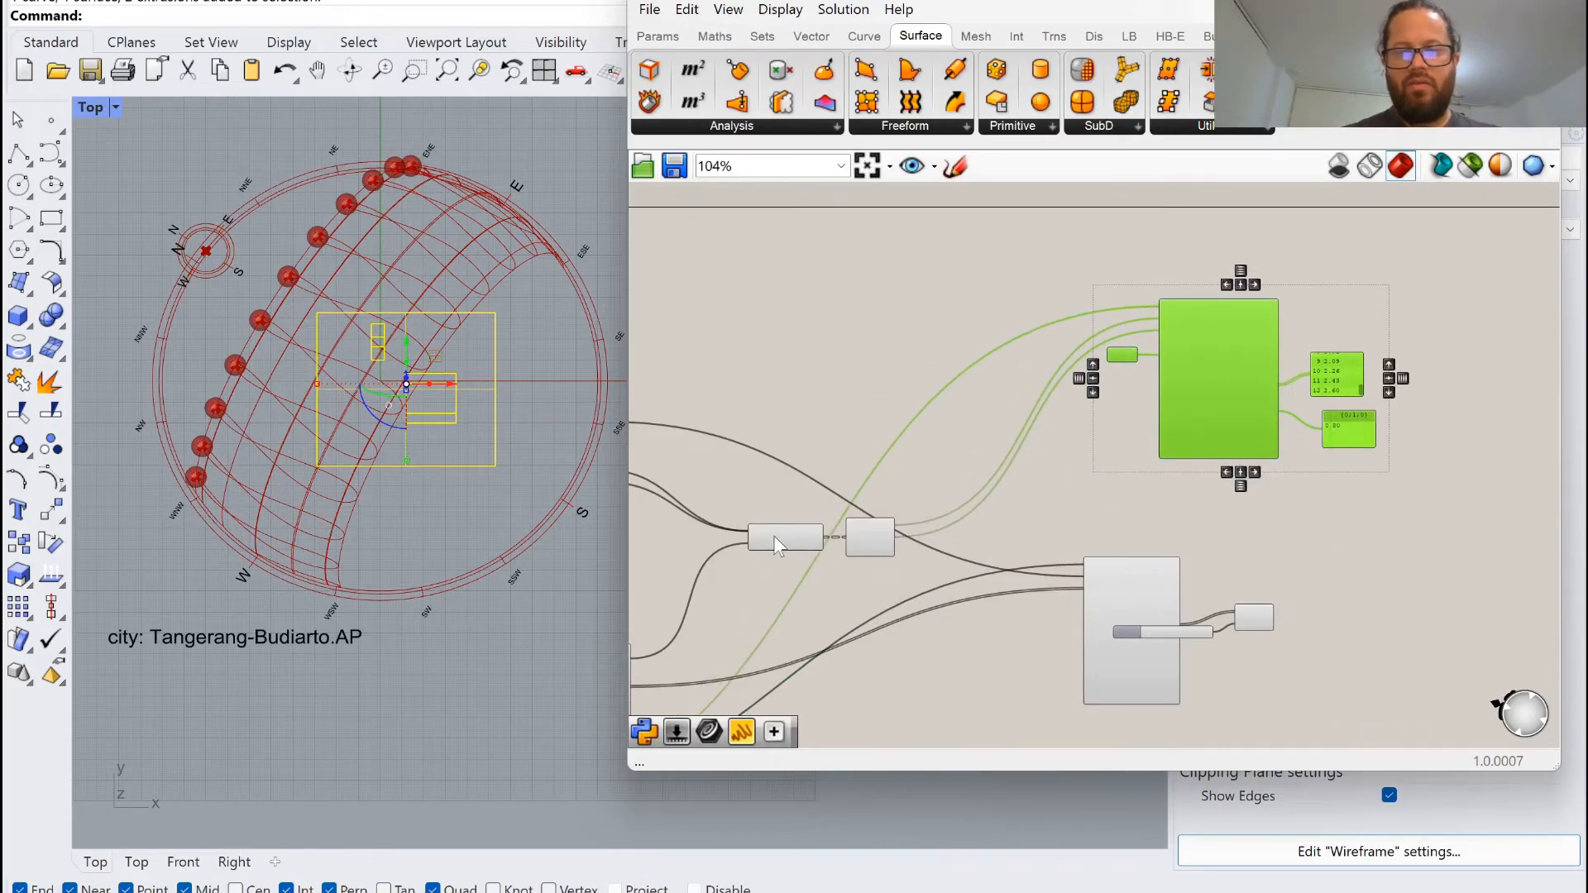
# Reposition the component that filters the wind data by analysis period and place the Explode Tree component close beside its data output.
pyautogui.scroll(2, 774, 536)
pyautogui.moveTo(774, 536); pyautogui.dragTo(837, 597)
pyautogui.scroll(-4, 857, 404)
pyautogui.scroll(5, 787, 579)
pyautogui.moveTo(788, 579); pyautogui.dragTo(920, 500, button='right')
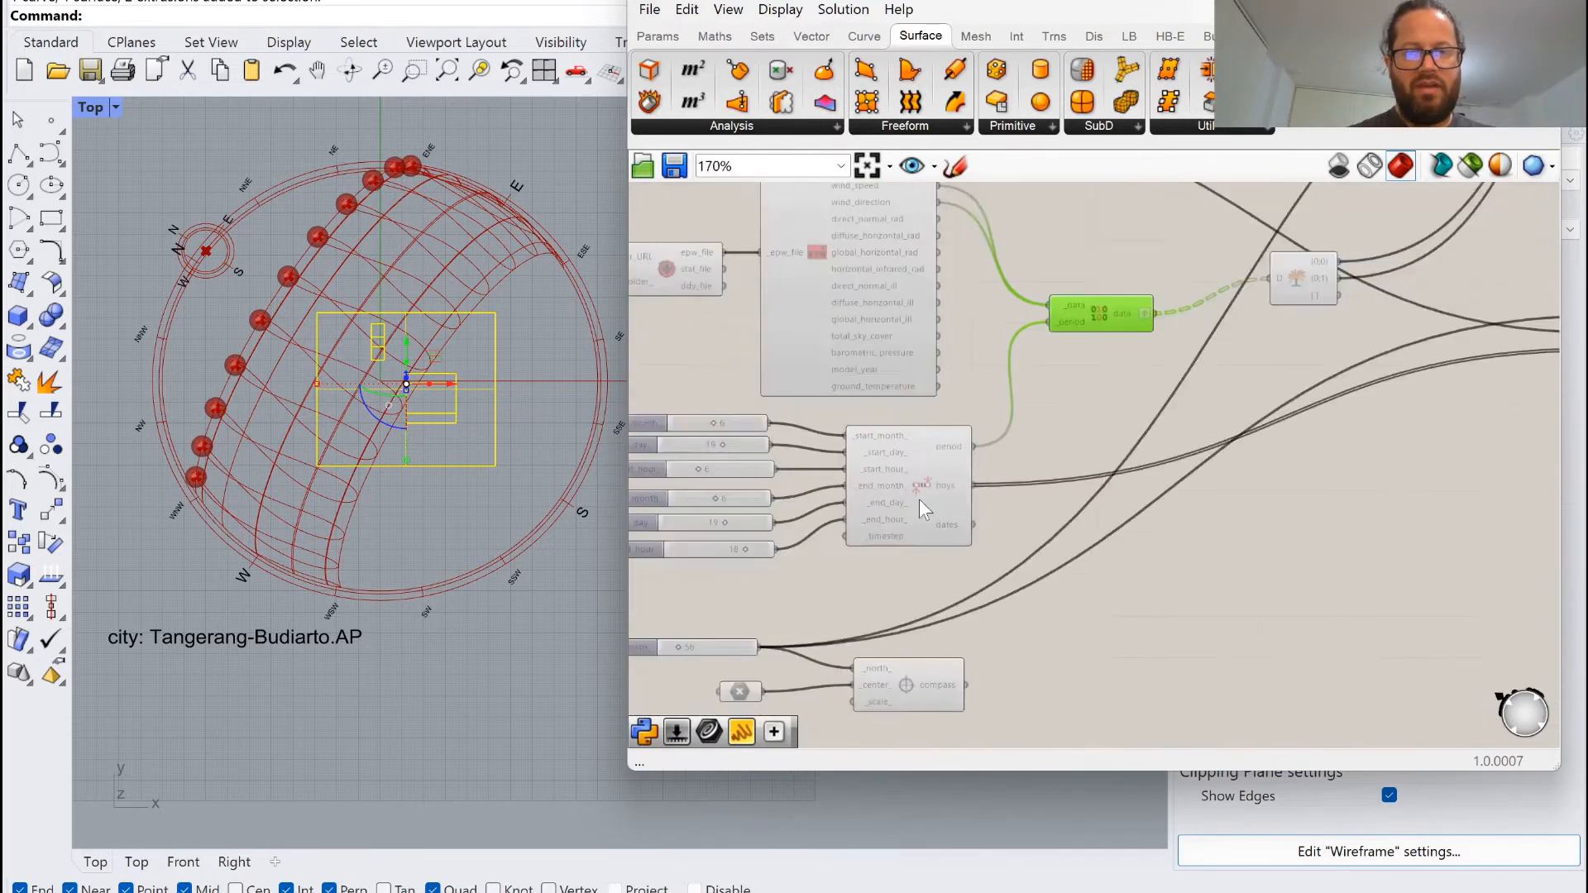
pyautogui.scroll(5, 997, 440)
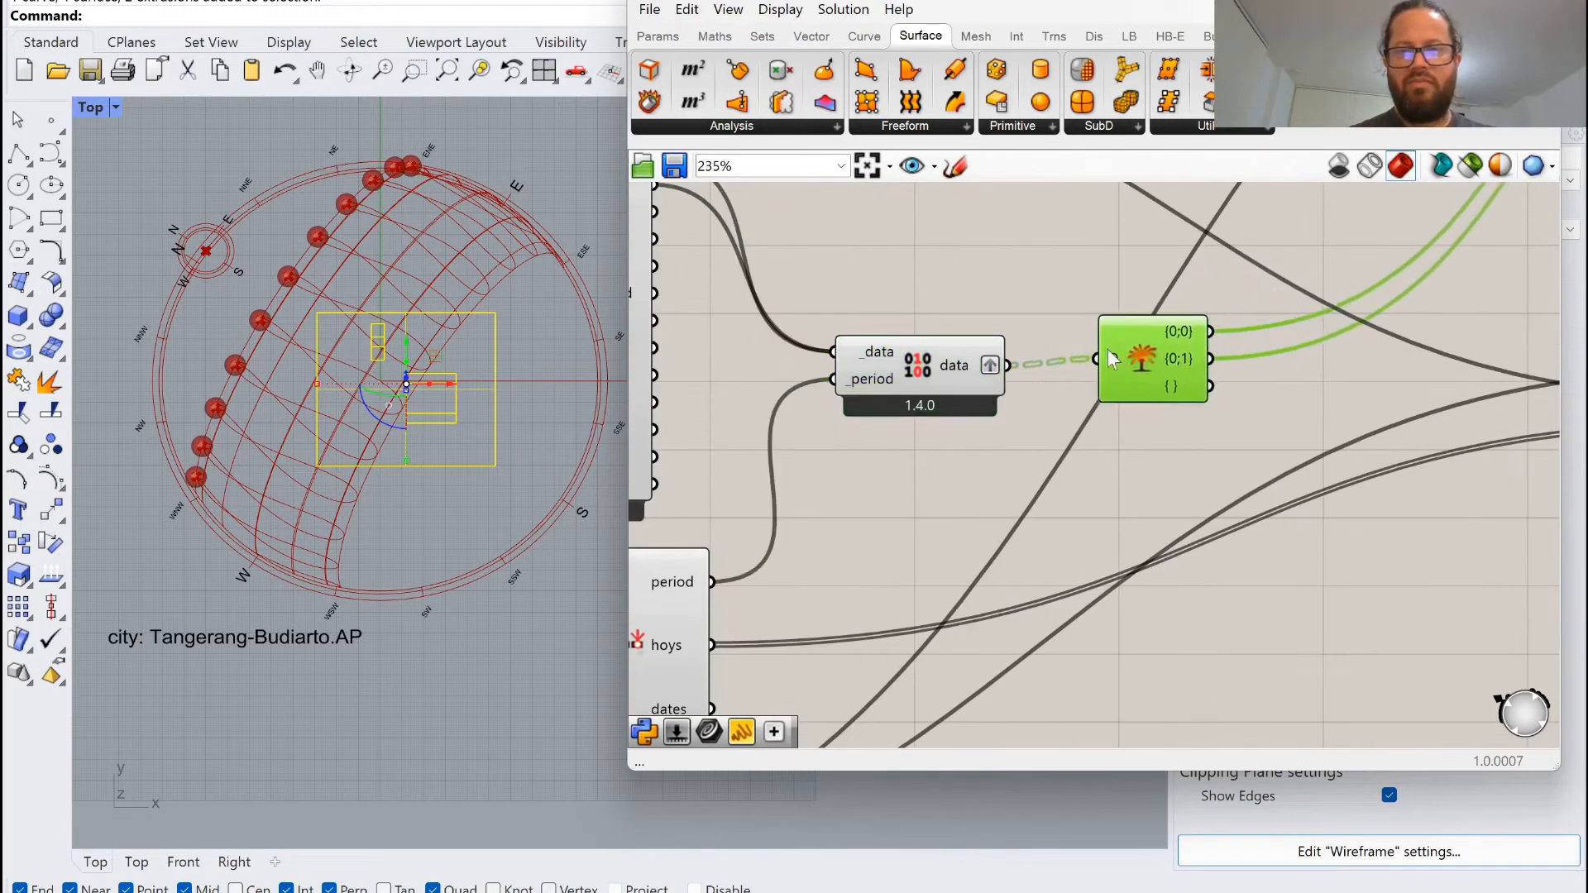
pyautogui.moveTo(1110, 358); pyautogui.dragTo(1092, 364)
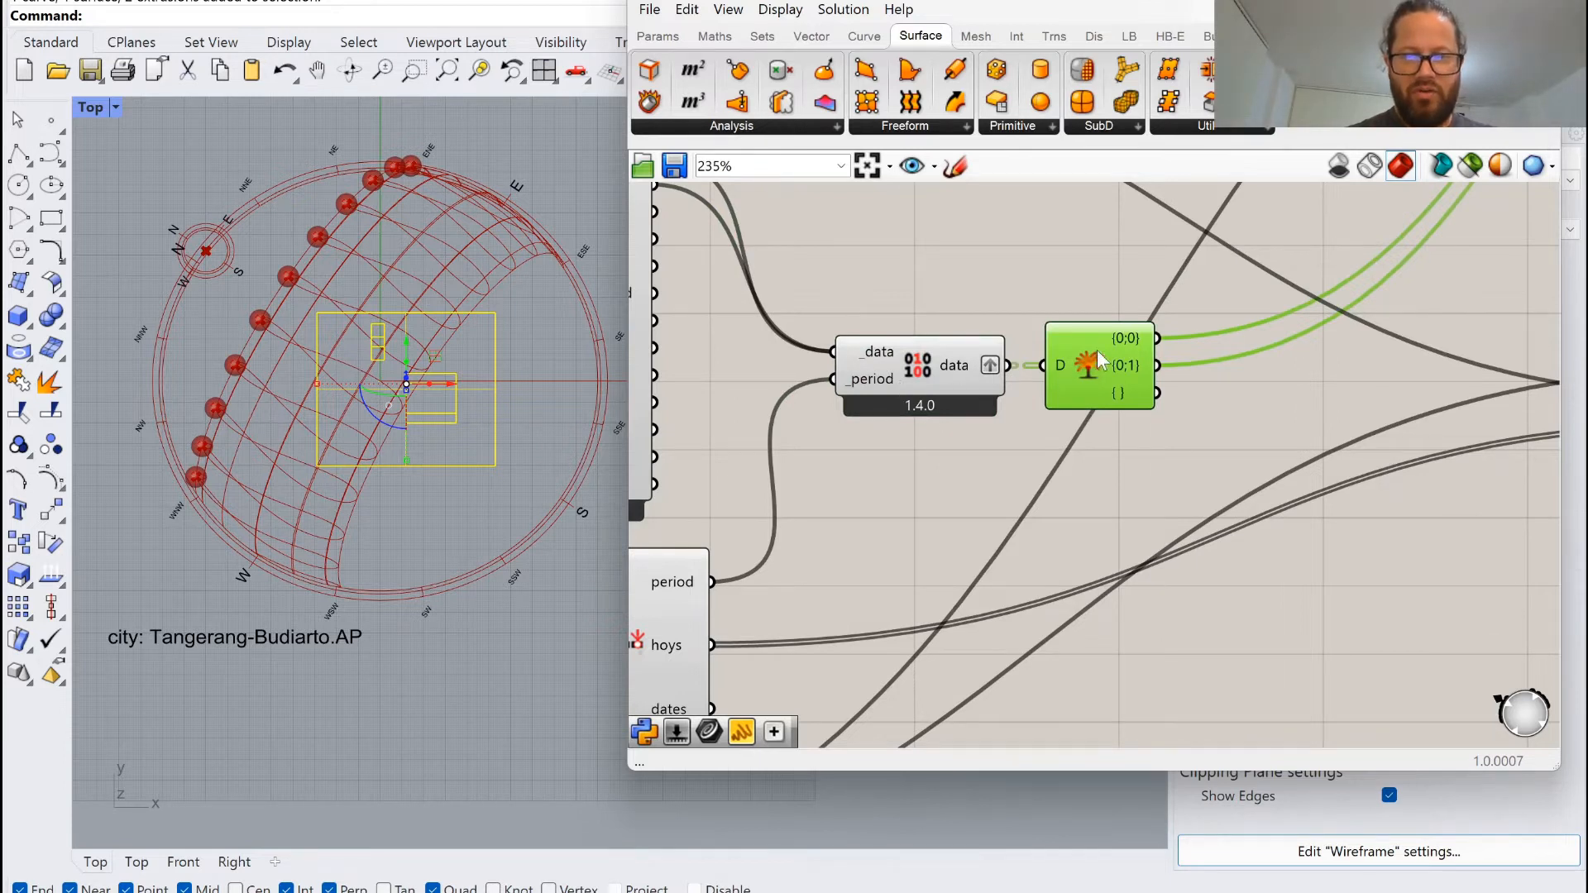
pyautogui.scroll(-3, 851, 345)
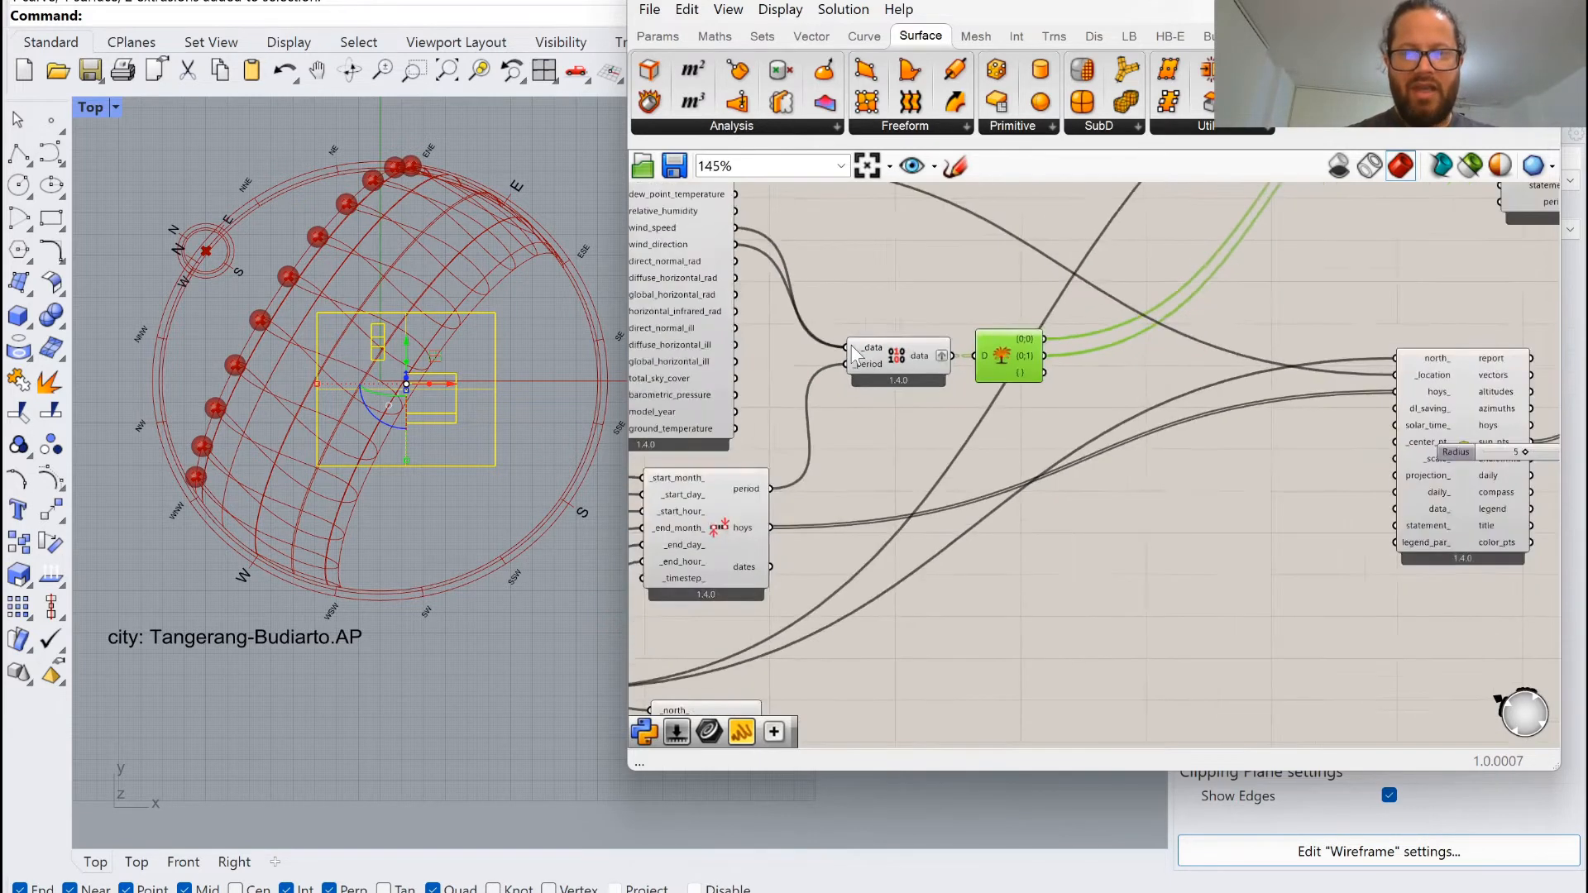
pyautogui.moveTo(1209, 248); pyautogui.dragTo(916, 419, button='right')
pyautogui.scroll(-2, 916, 419)
pyautogui.scroll(3, 744, 513)
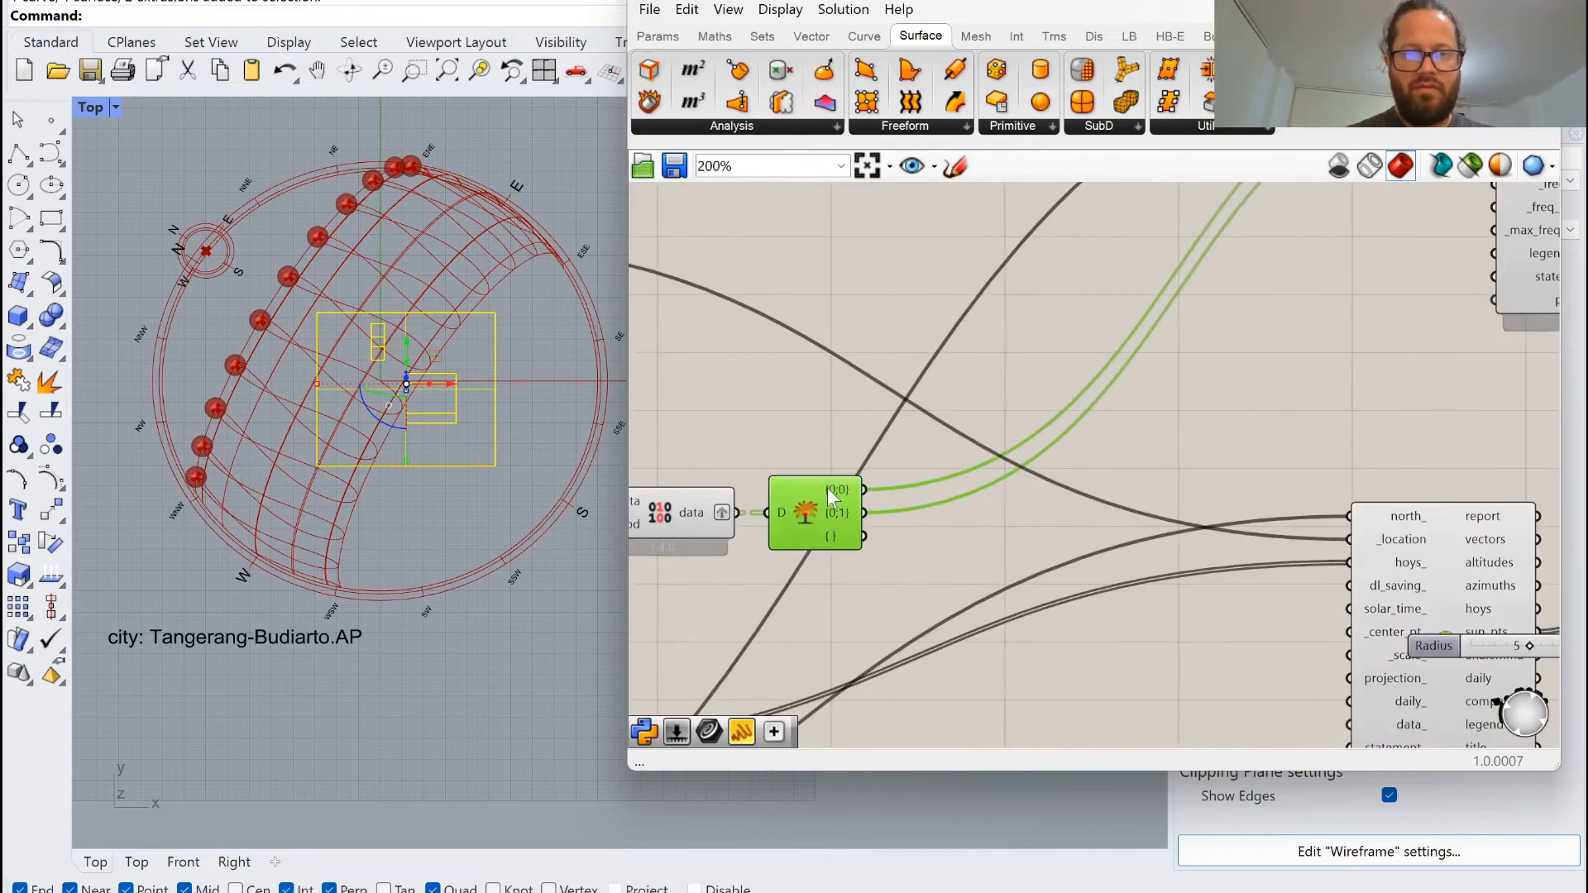
# Move the north slider, centre point and compass components above the weather data component on the canvas.
pyautogui.scroll(-2, 1299, 241)
pyautogui.scroll(-2, 1188, 537)
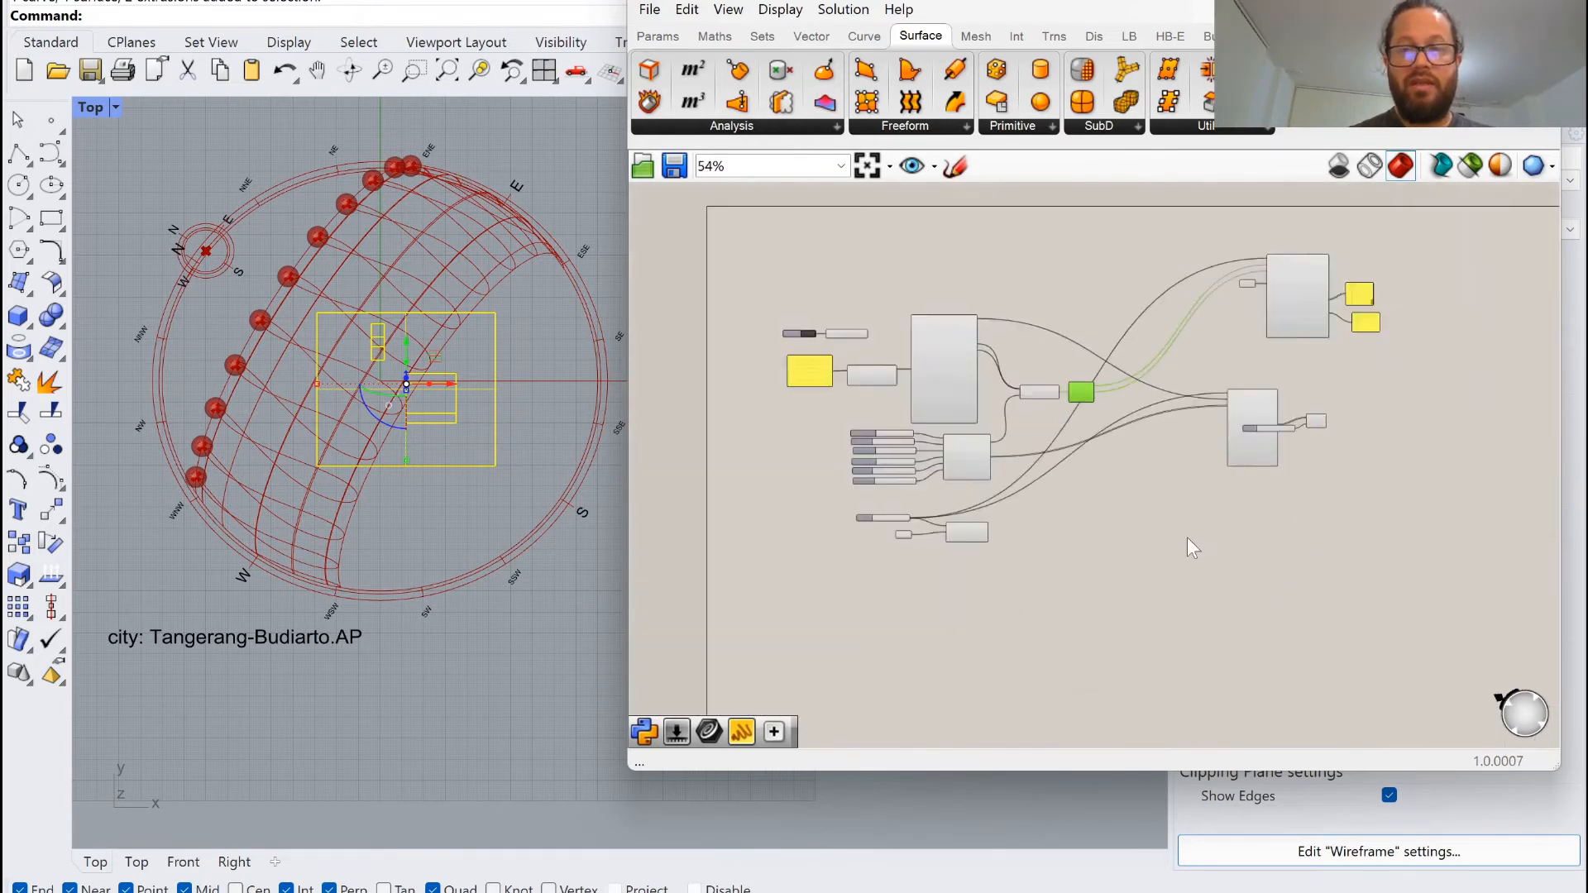
pyautogui.scroll(2, 1267, 309)
pyautogui.moveTo(1233, 251); pyautogui.dragTo(1412, 479)
pyautogui.moveTo(894, 374); pyautogui.dragTo(984, 442, button='right')
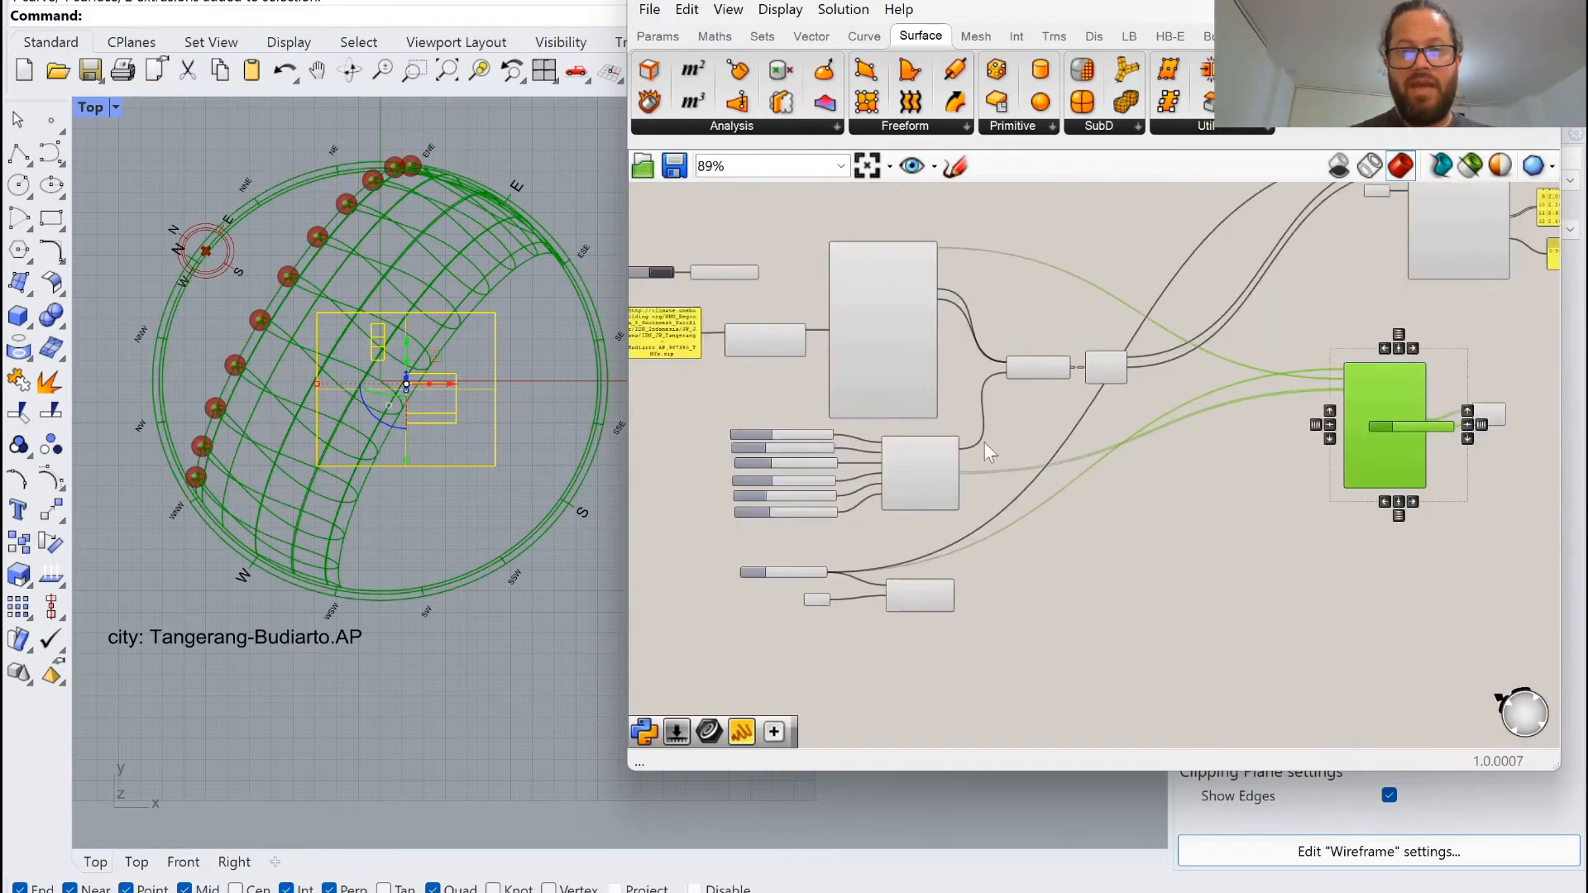
pyautogui.moveTo(713, 543); pyautogui.dragTo(1004, 649)
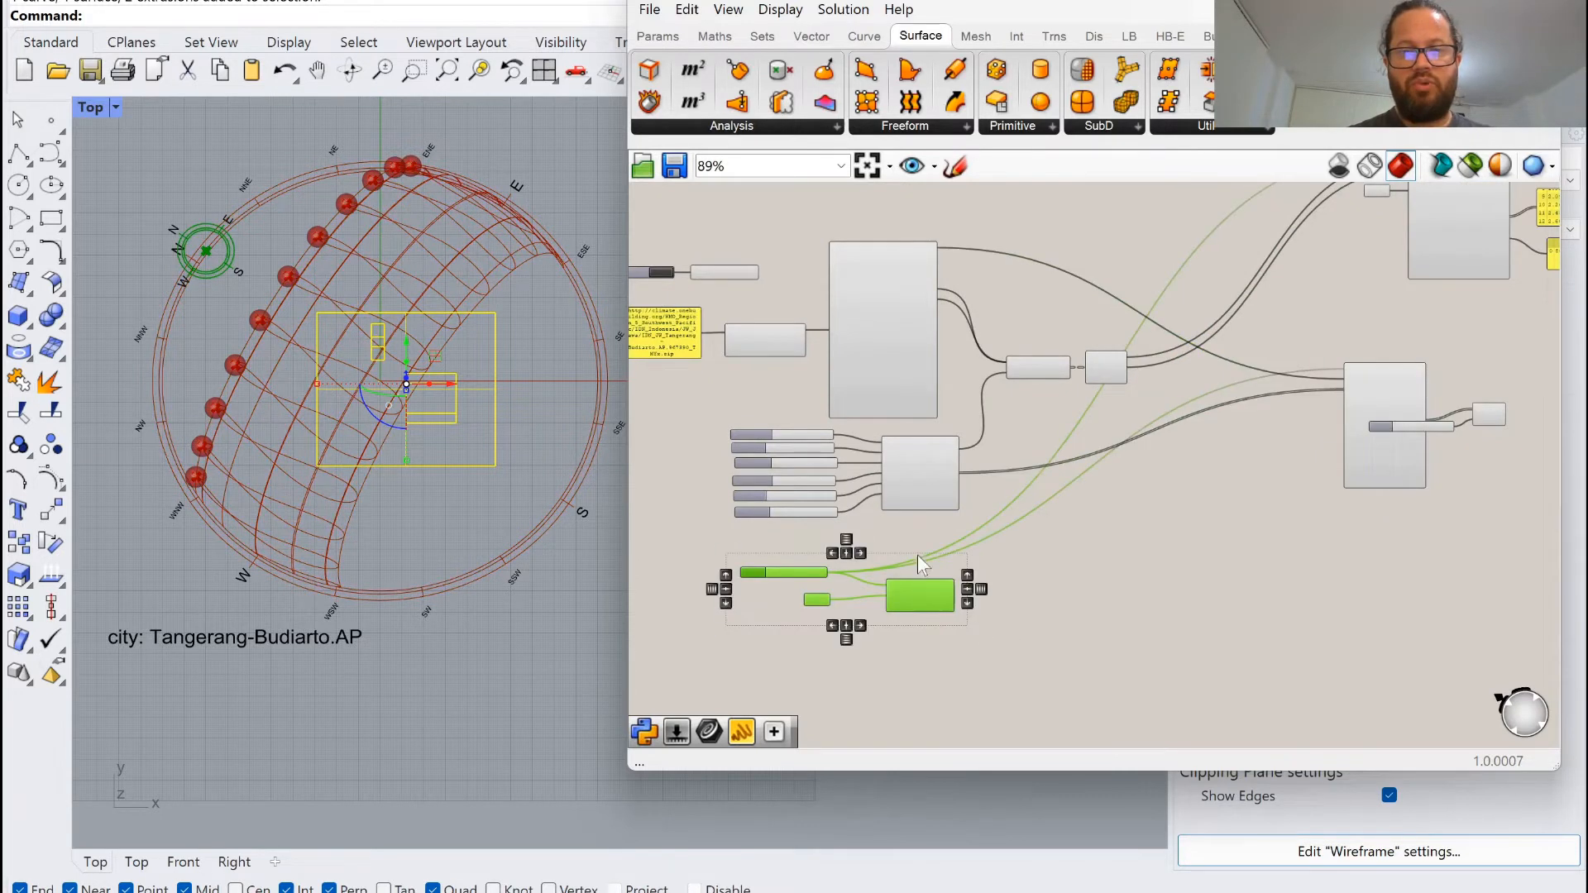
pyautogui.moveTo(914, 566); pyautogui.dragTo(885, 200)
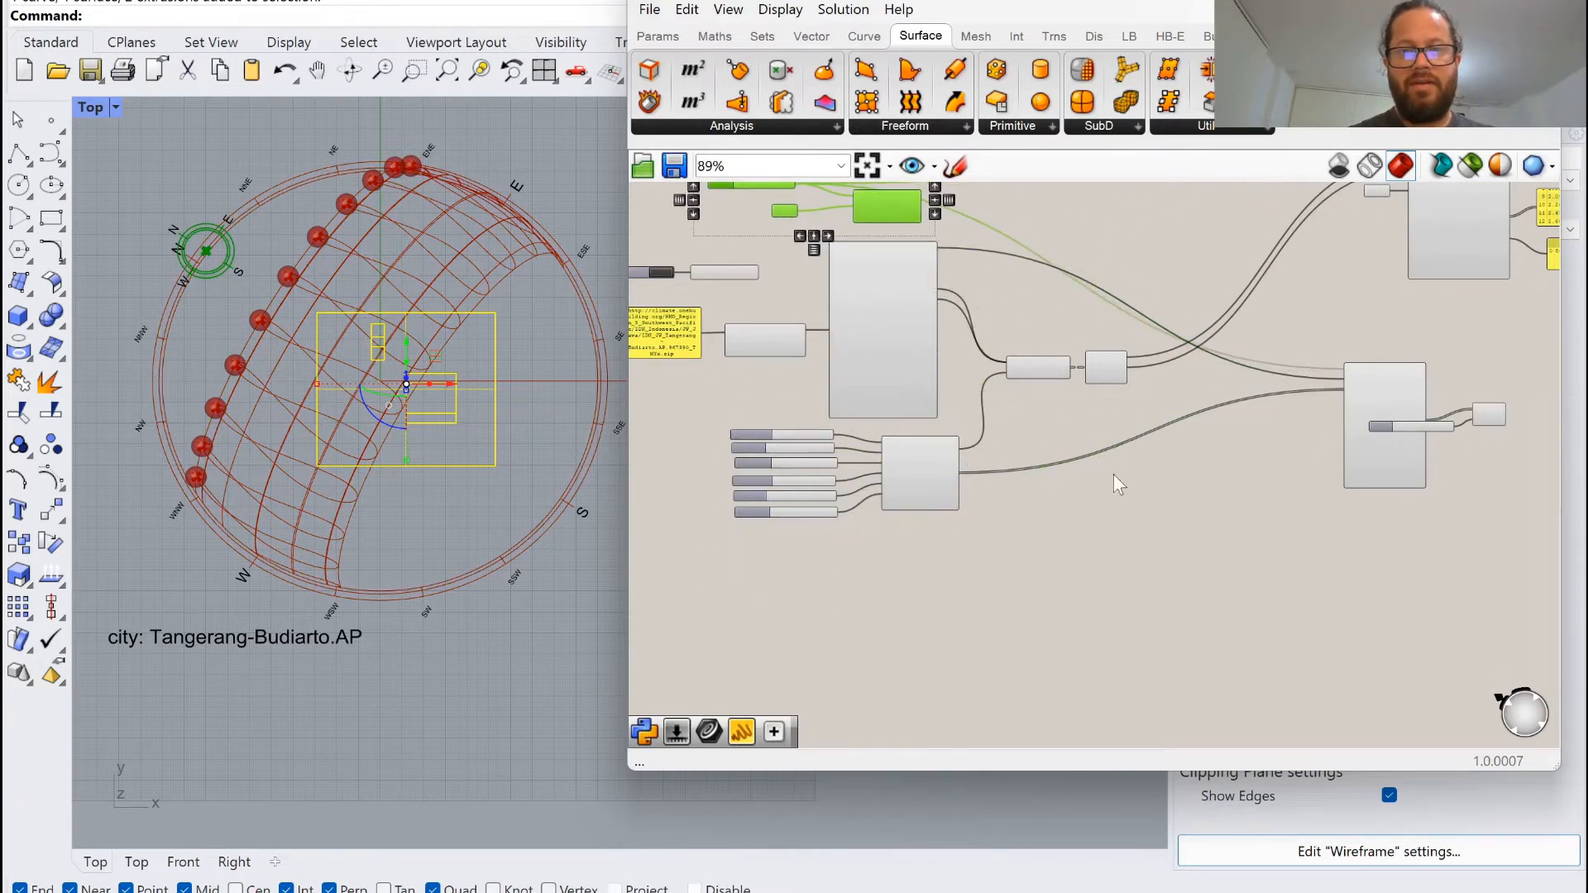
# Move the SunPath component with its radius slider and sphere between the compass and the wind rose components.
pyautogui.scroll(-3, 1188, 365)
pyautogui.scroll(2, 1189, 365)
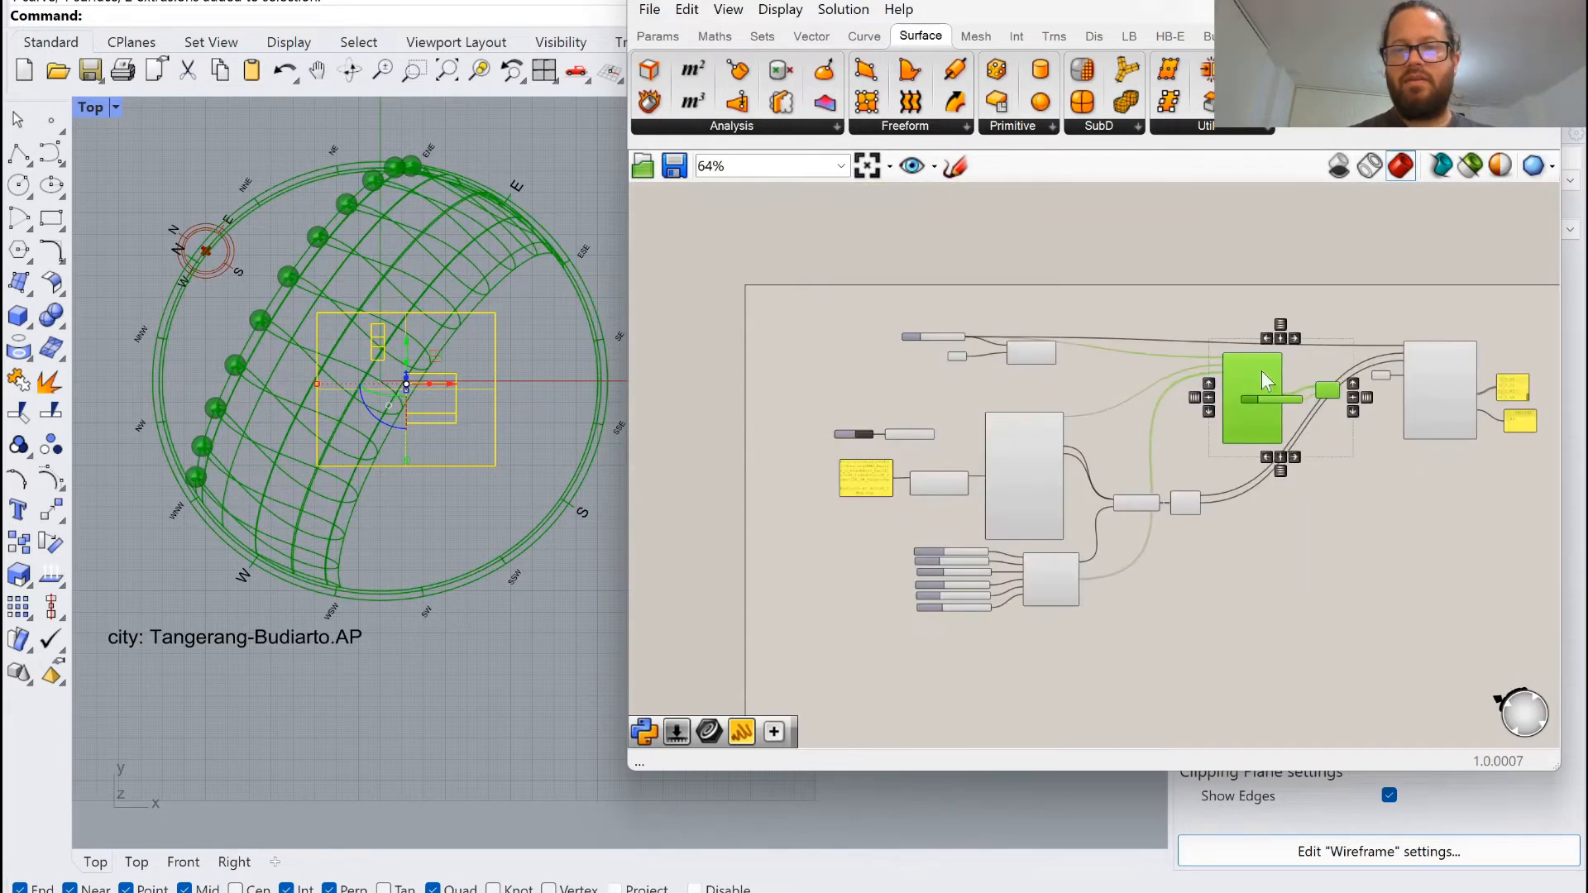
pyautogui.moveTo(1263, 371); pyautogui.dragTo(1199, 379)
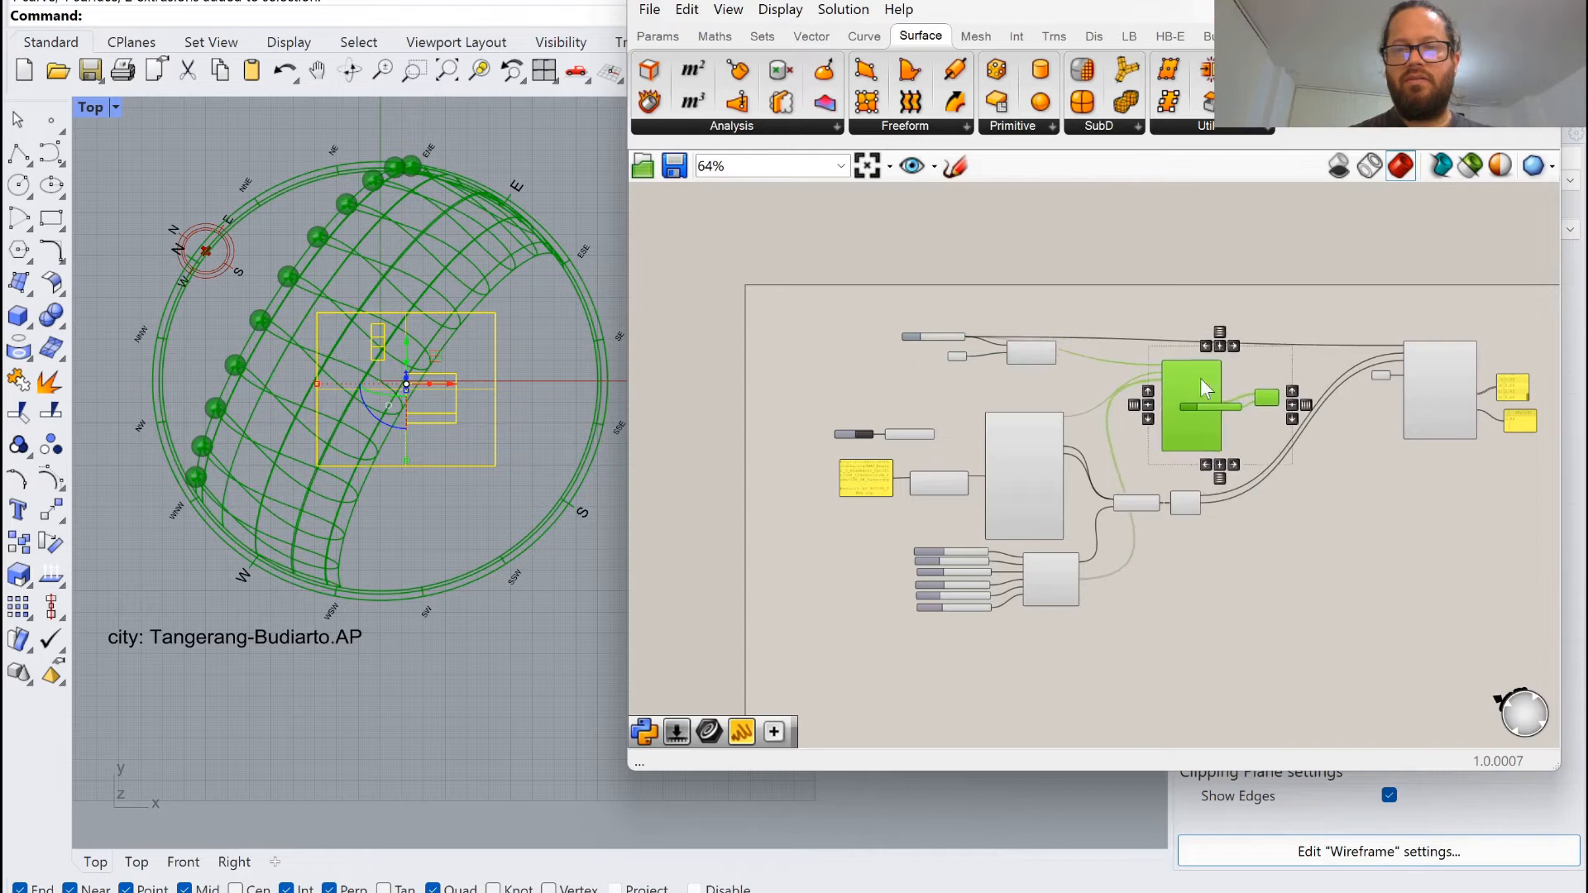
# Arrange the Sphere beside the SunPath outputs and the Radius slider beneath it, and group them under the name Sun path.
pyautogui.click(1285, 469)
pyautogui.scroll(5, 1232, 387)
pyautogui.moveTo(1211, 363); pyautogui.dragTo(1287, 359)
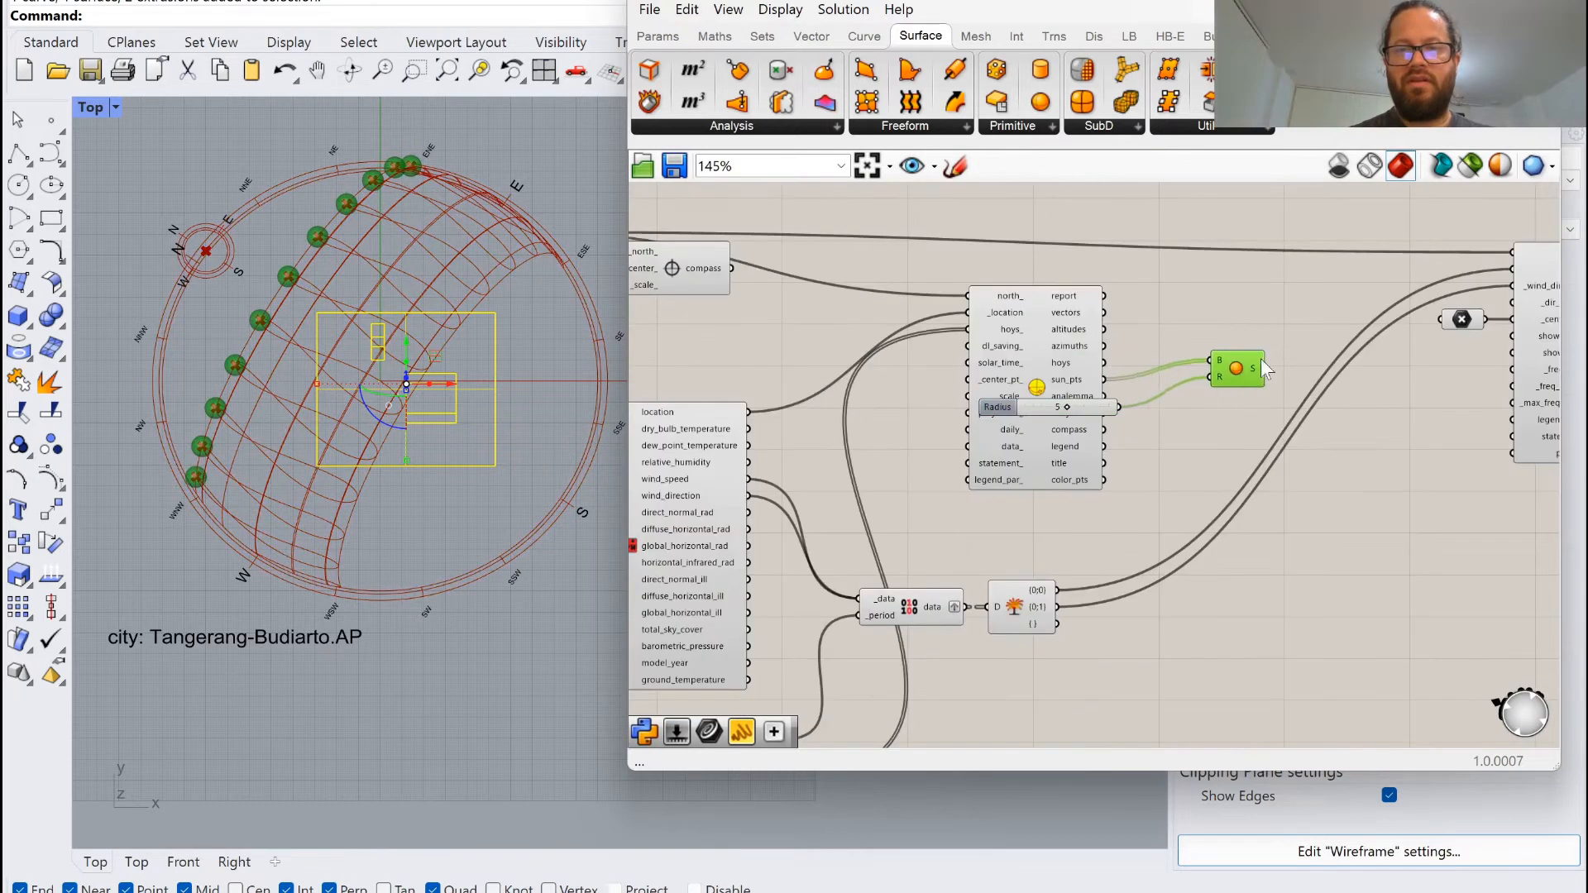
pyautogui.moveTo(1040, 414); pyautogui.dragTo(1016, 498)
pyautogui.rightClick(1155, 318)
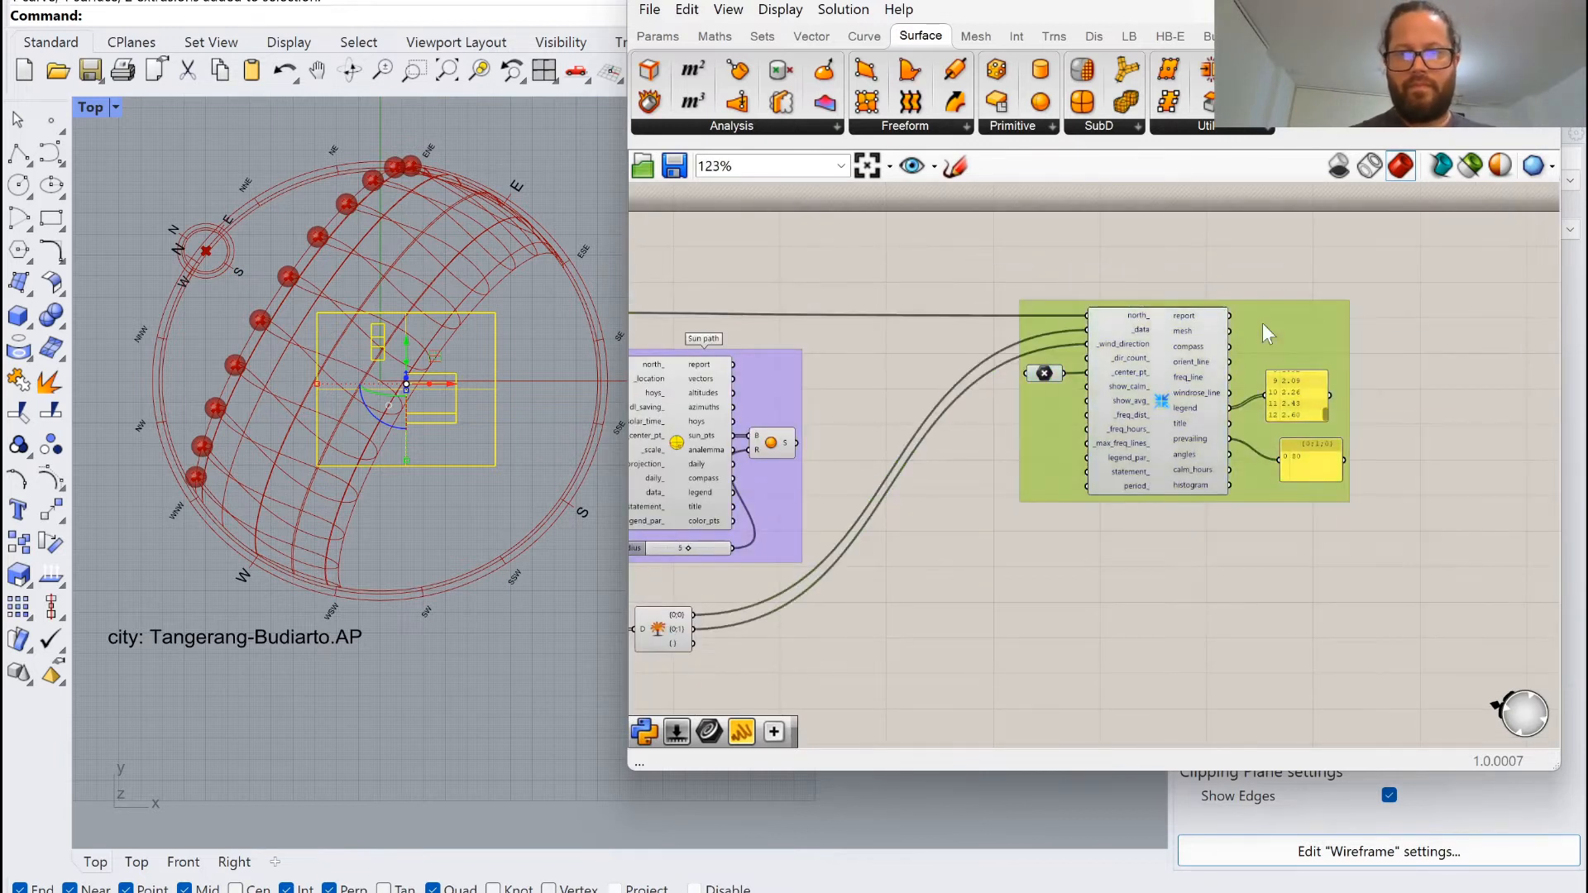
# Name the group around the wind rose component and its panels Wind rose.
pyautogui.rightClick(1262, 323)
pyautogui.write('Wind rose')
pyautogui.press('Return')
pyautogui.scroll(-4, 1133, 366)
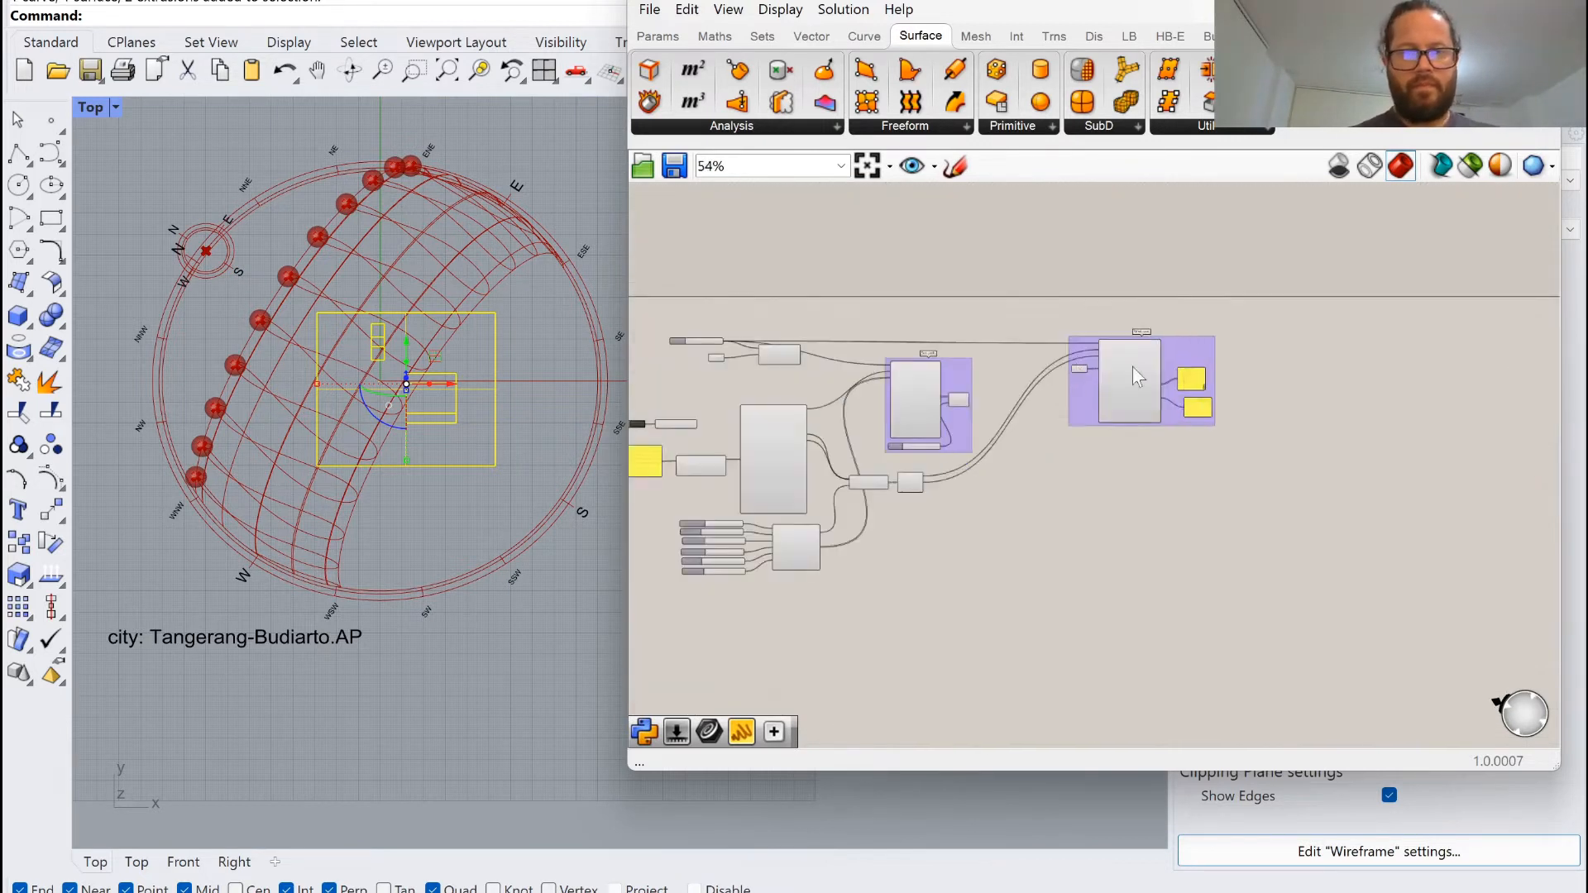
# Examine the arranged definition, then inspect the sun path and building model in the viewport from several angles.
pyautogui.click(1131, 360)
pyautogui.scroll(2, 1131, 359)
pyautogui.scroll(-3, 1034, 418)
pyautogui.scroll(6, 330, 364)
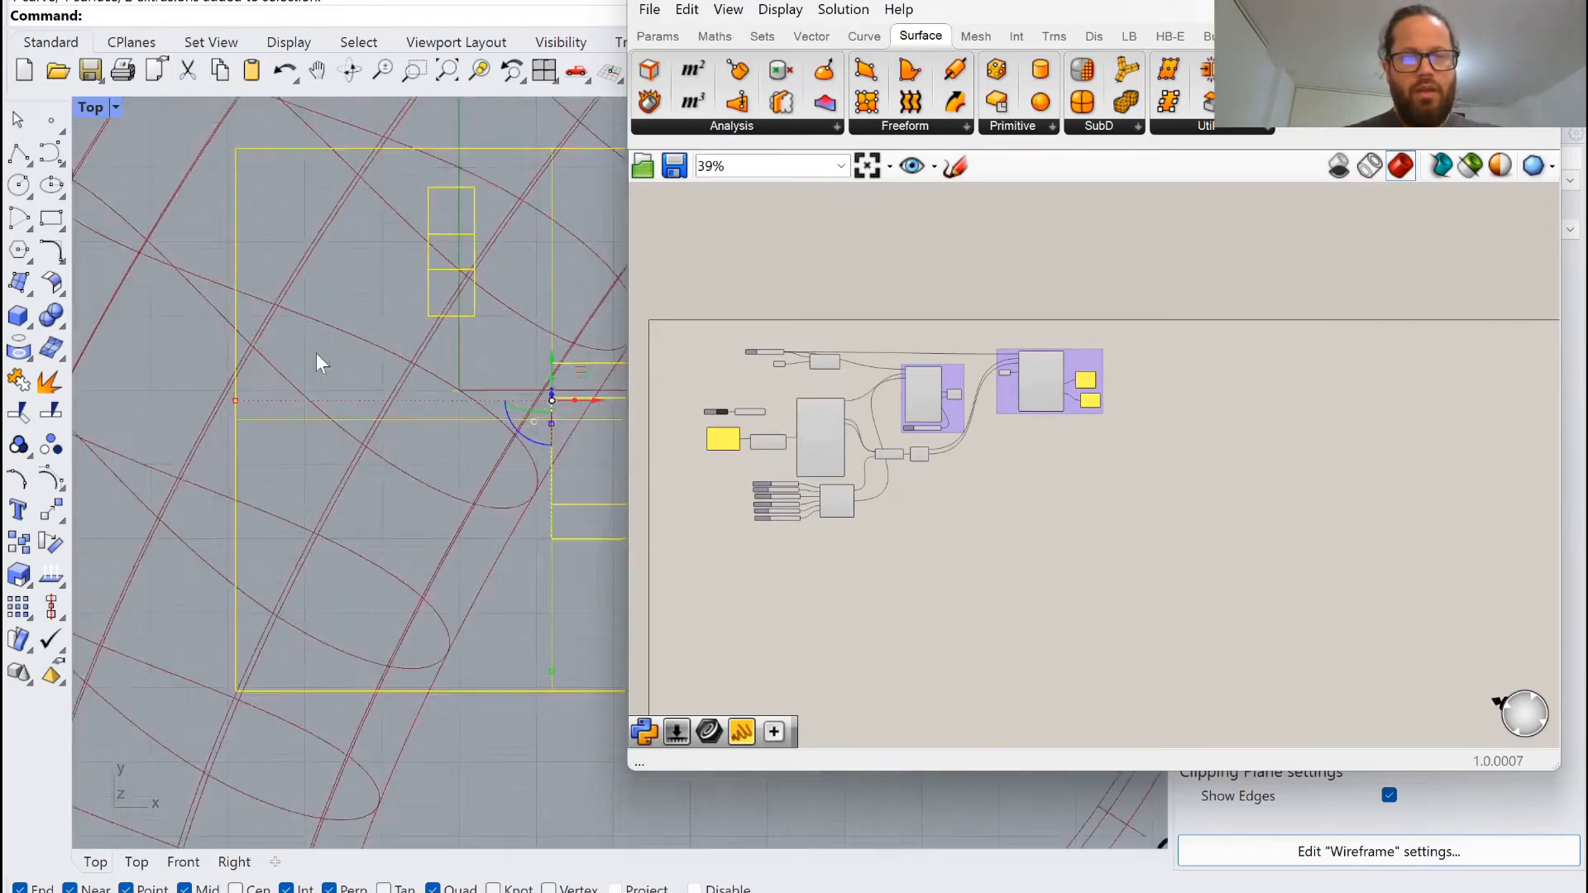
pyautogui.scroll(-5, 316, 364)
pyautogui.keyDown('ctrl'); pyautogui.keyDown('shift'); pyautogui.moveTo(316, 364); pyautogui.dragTo(344, 354, button='right'); pyautogui.keyUp('shift'); pyautogui.keyUp('ctrl')
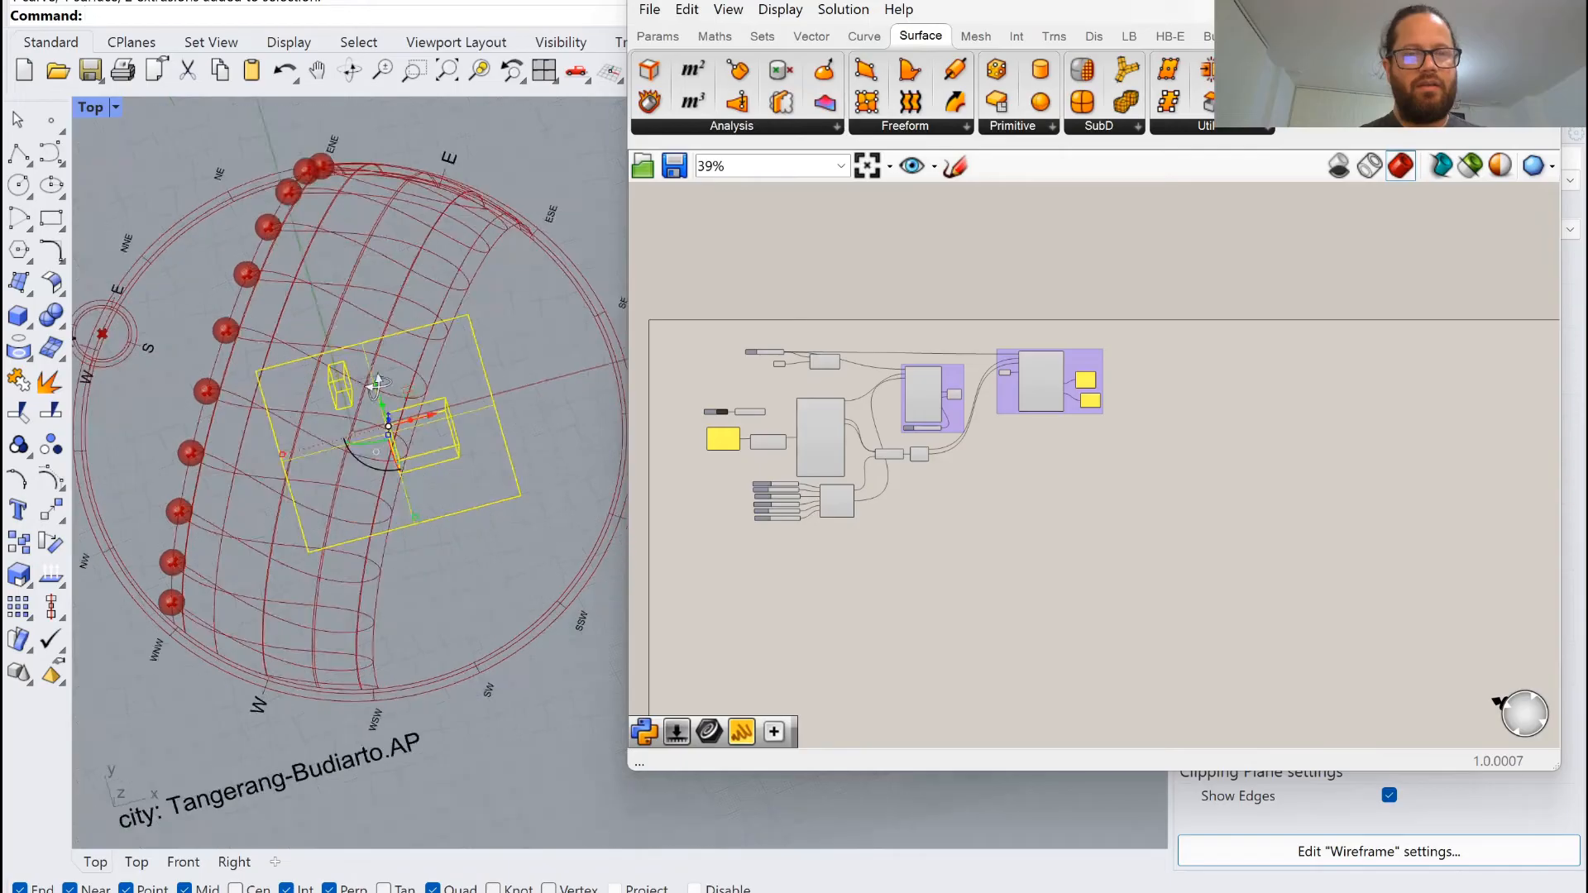
pyautogui.keyDown('ctrl'); pyautogui.keyDown('shift'); pyautogui.moveTo(376, 383); pyautogui.dragTo(277, 252, button='right'); pyautogui.keyUp('shift'); pyautogui.keyUp('ctrl')
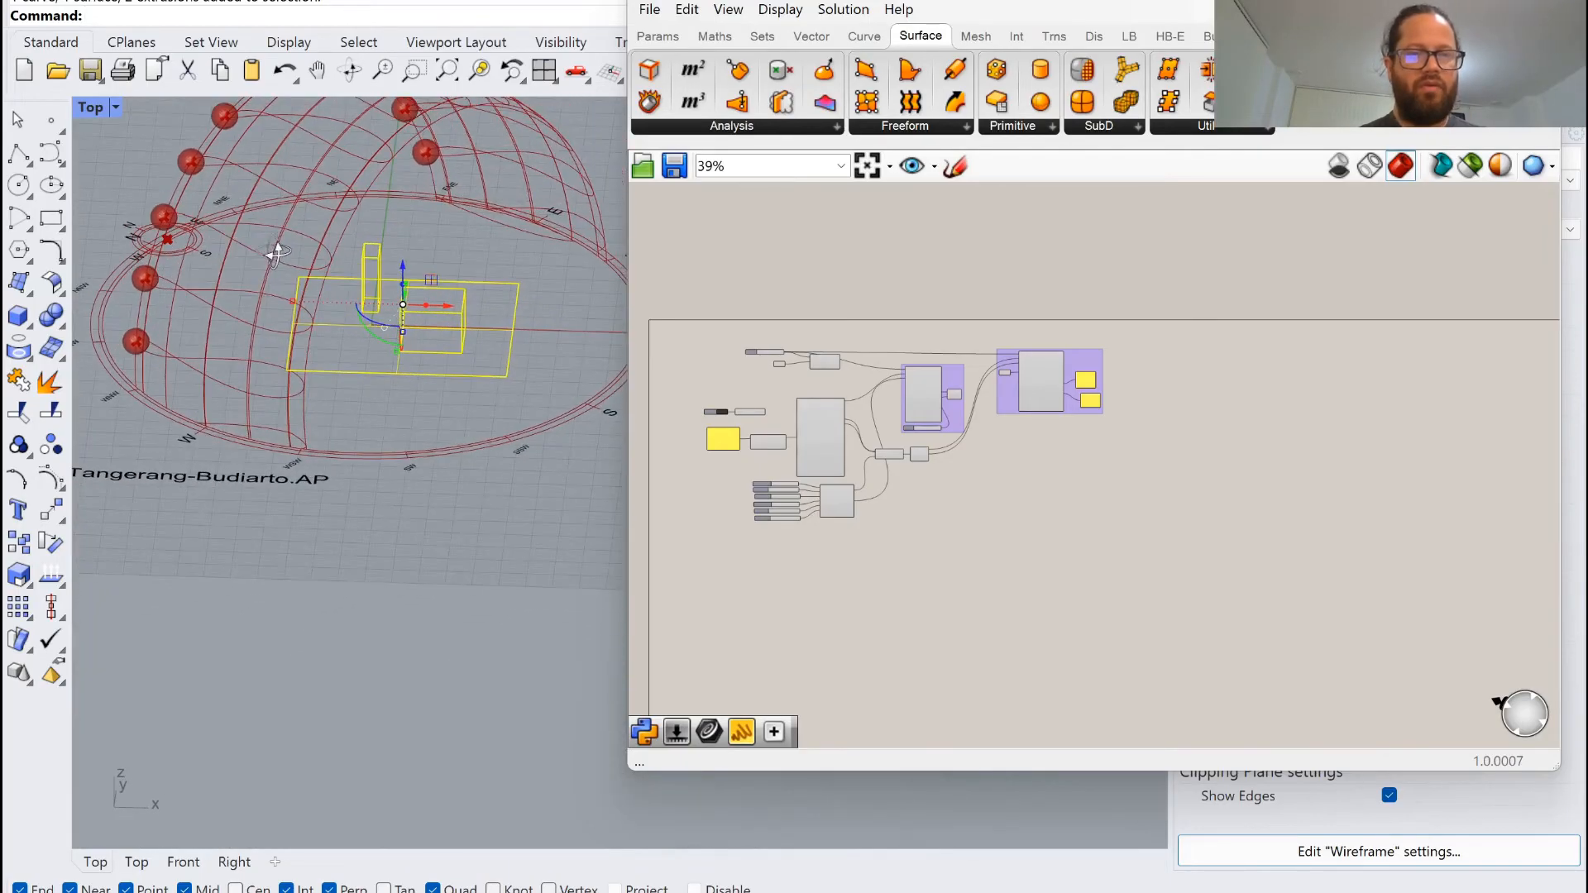
pyautogui.keyDown('ctrl'); pyautogui.keyDown('shift'); pyautogui.moveTo(407, 276); pyautogui.dragTo(372, 475, button='right'); pyautogui.keyUp('shift'); pyautogui.keyUp('ctrl')
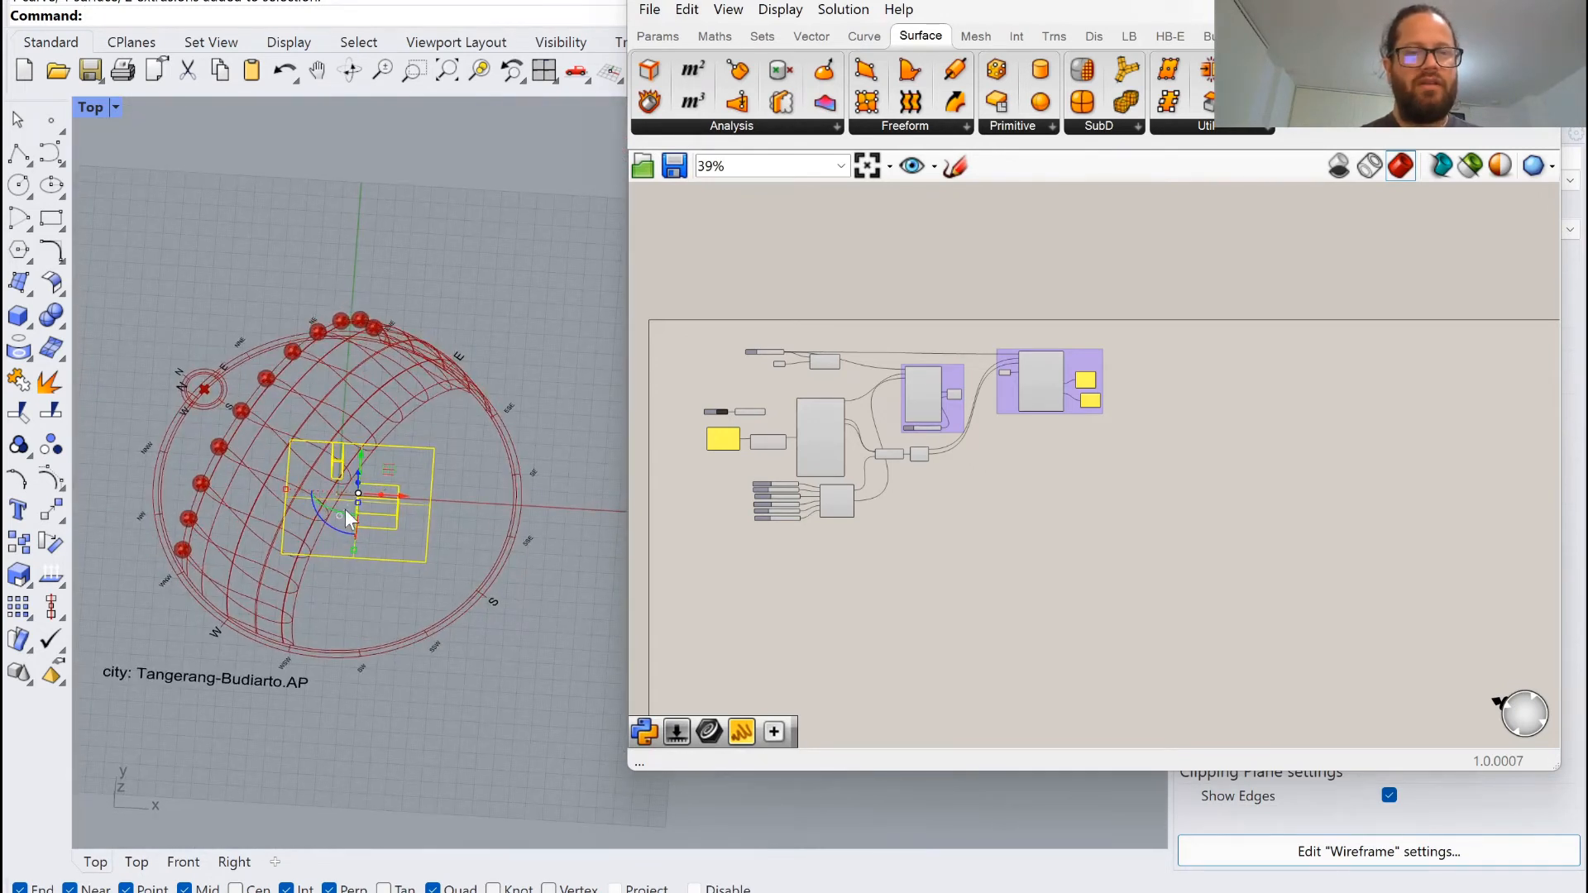
# Set the north slider to 0 and check the sun path's orientation in the viewport.
pyautogui.click(980, 569)
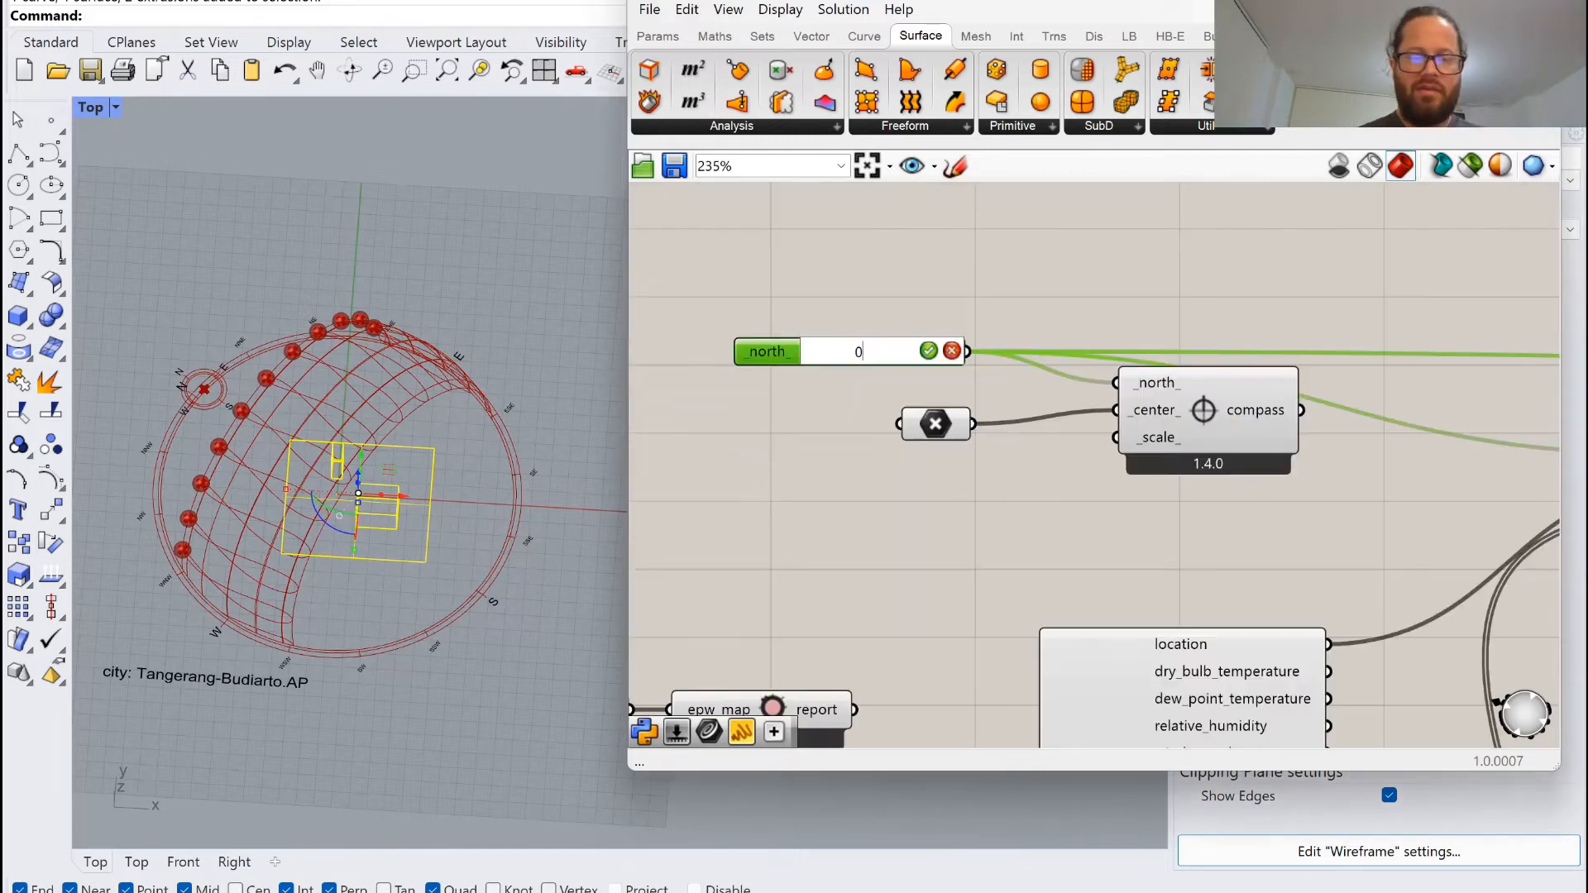
pyautogui.press('Return')
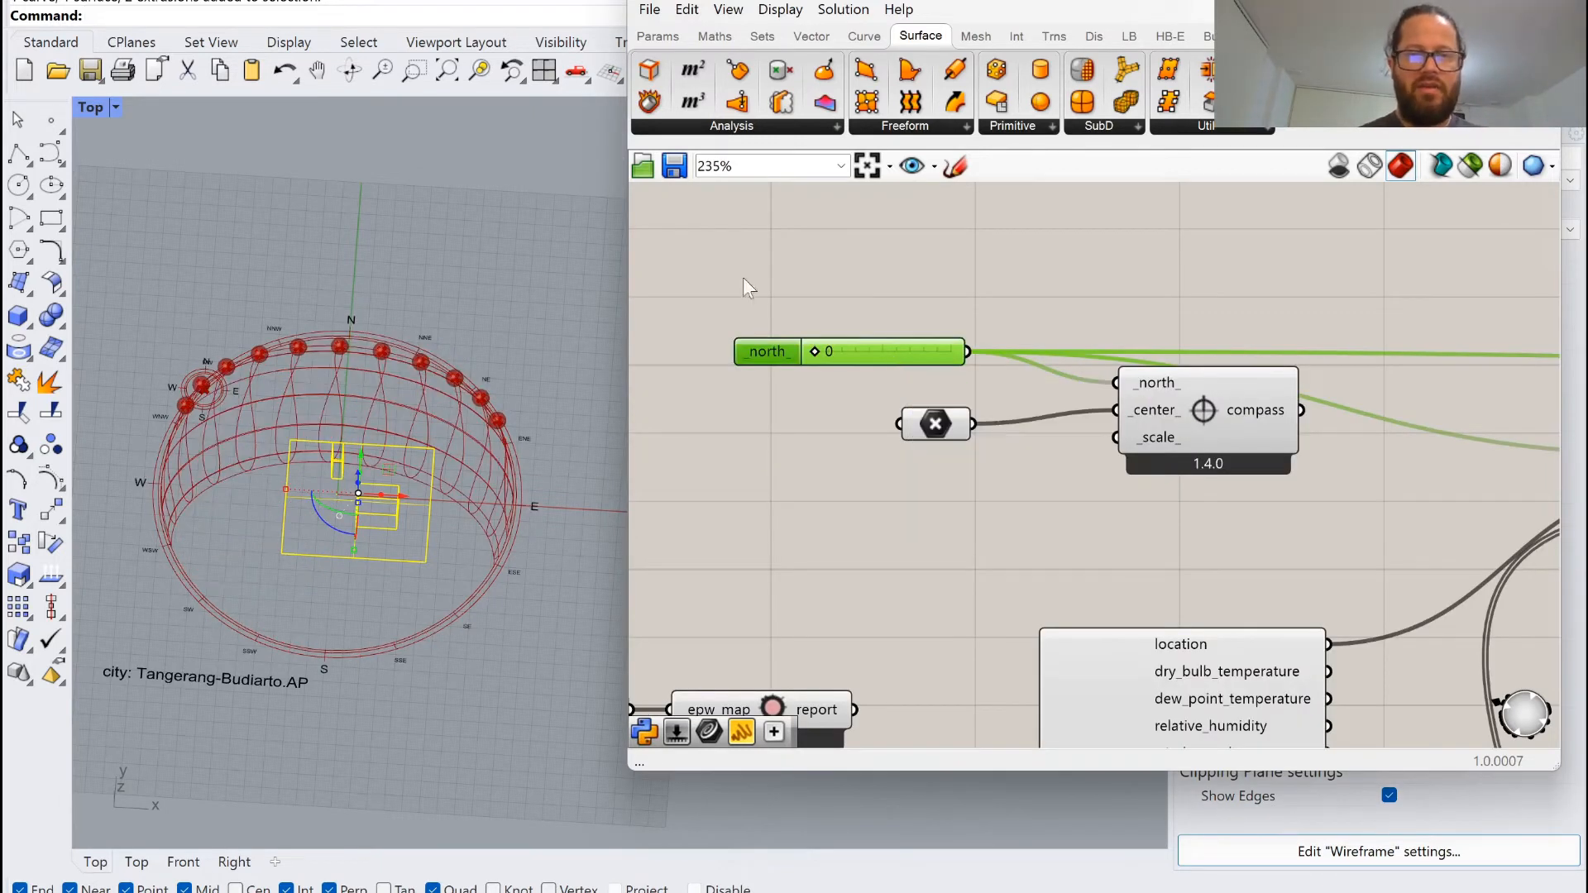
pyautogui.keyDown('ctrl'); pyautogui.keyDown('shift'); pyautogui.moveTo(335, 463); pyautogui.dragTo(353, 550, button='right'); pyautogui.keyUp('shift'); pyautogui.keyUp('ctrl')
pyautogui.scroll(-2, 350, 541)
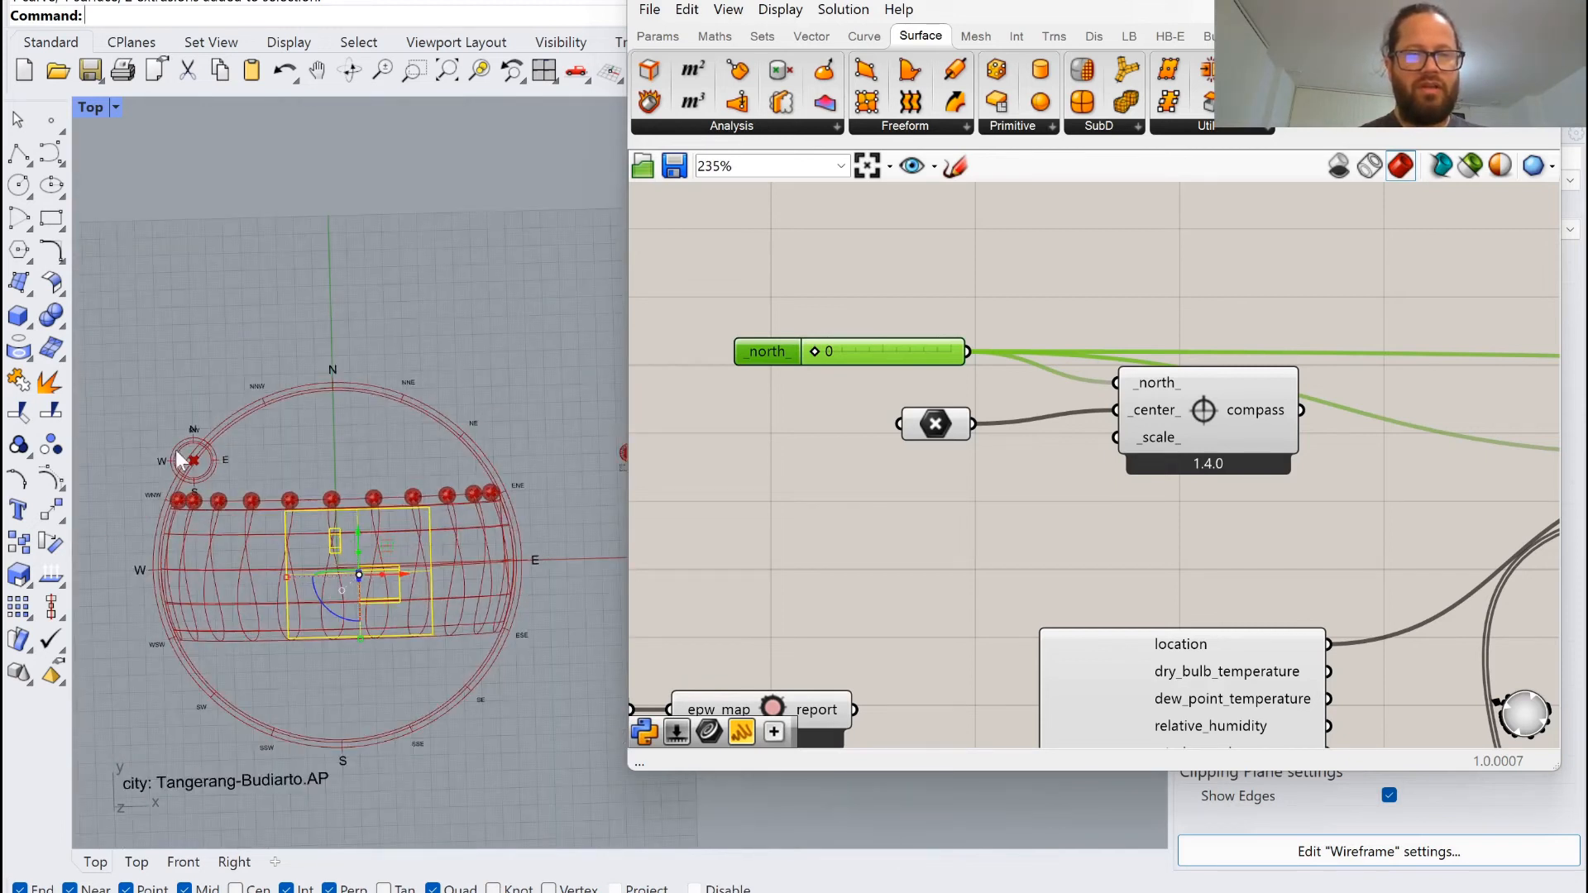
# Move the compass's centre point northward so that the compass sits clear of the sun path circle.
pyautogui.scroll(5, 180, 459)
pyautogui.click(227, 482)
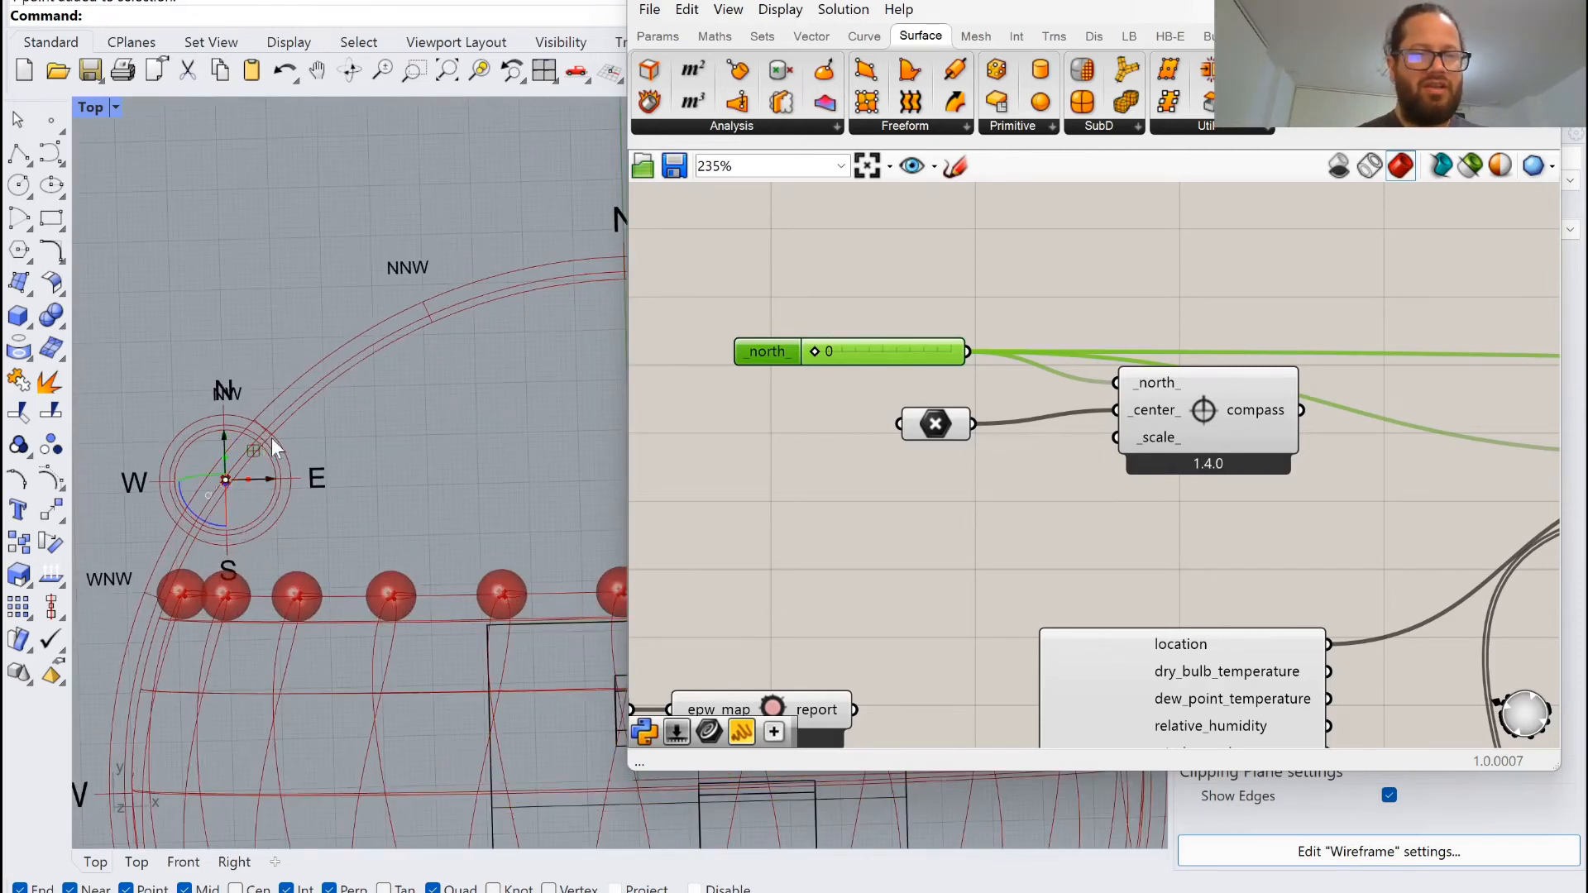
pyautogui.scroll(-3, 279, 440)
pyautogui.moveTo(260, 430); pyautogui.dragTo(249, 314)
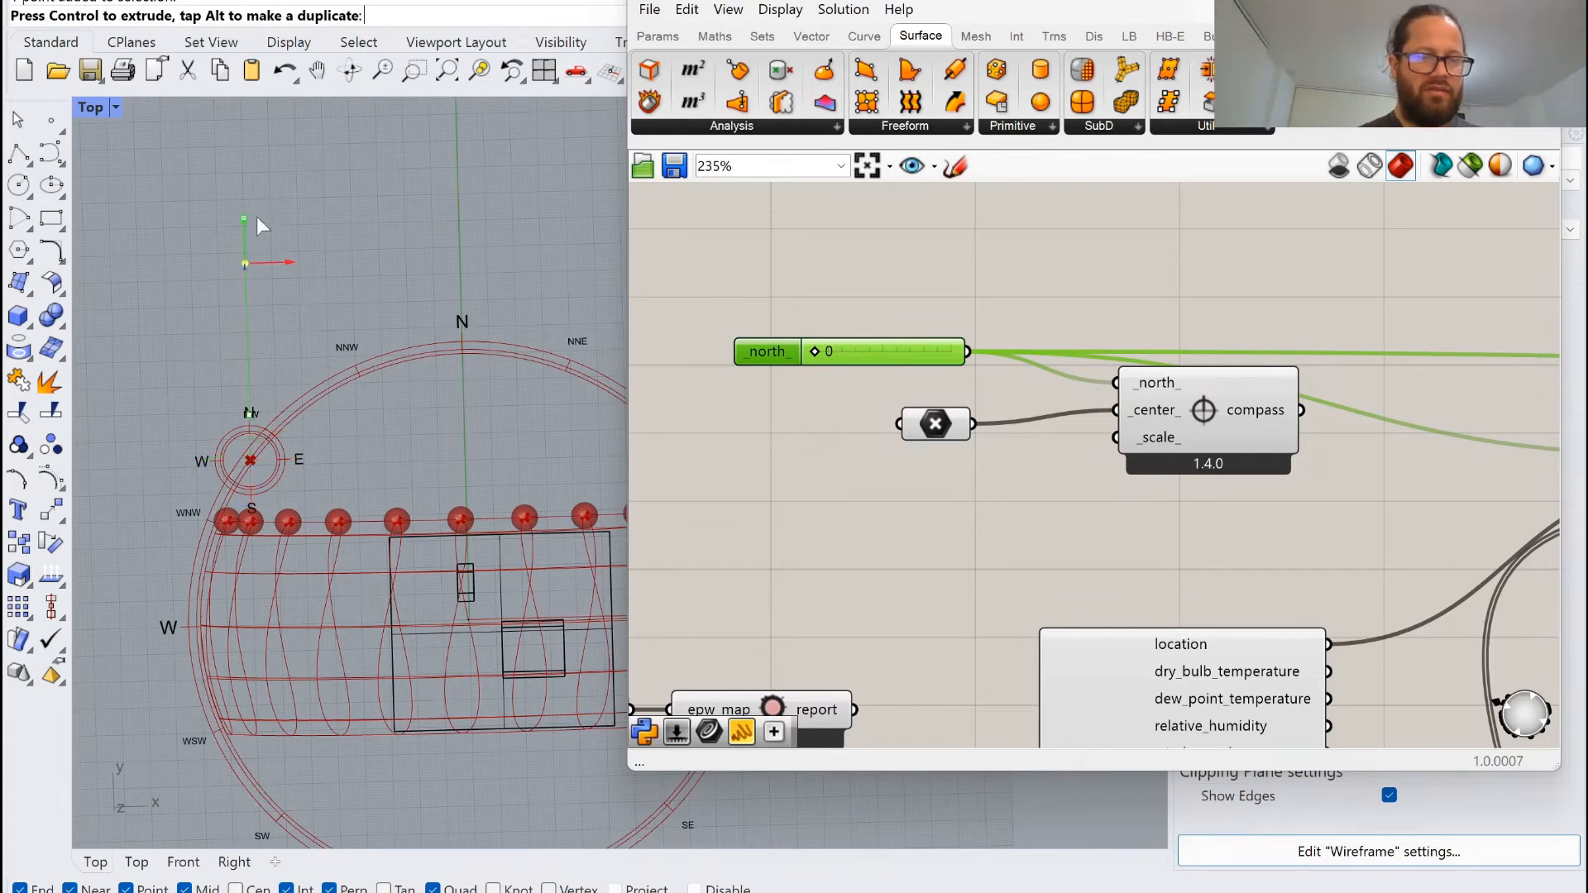
pyautogui.moveTo(257, 216); pyautogui.dragTo(257, 218)
pyautogui.scroll(-8, 207, 263)
pyautogui.click(251, 345)
pyautogui.scroll(5, 217, 261)
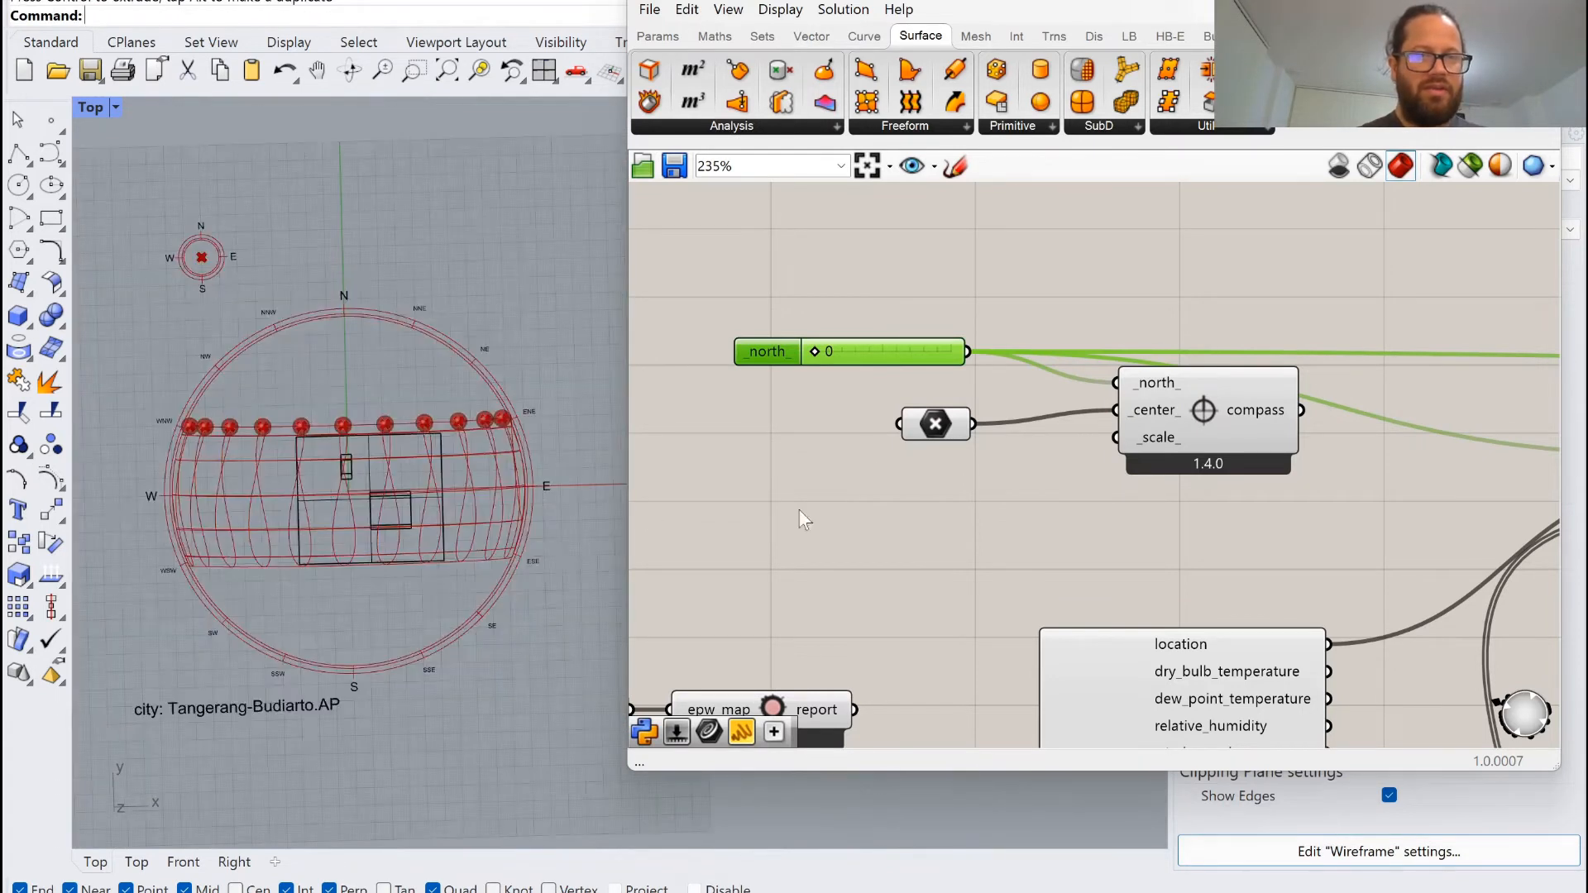
# Turn off the preview of the SunPath component.
pyautogui.scroll(-5, 862, 417)
pyautogui.scroll(3, 1183, 463)
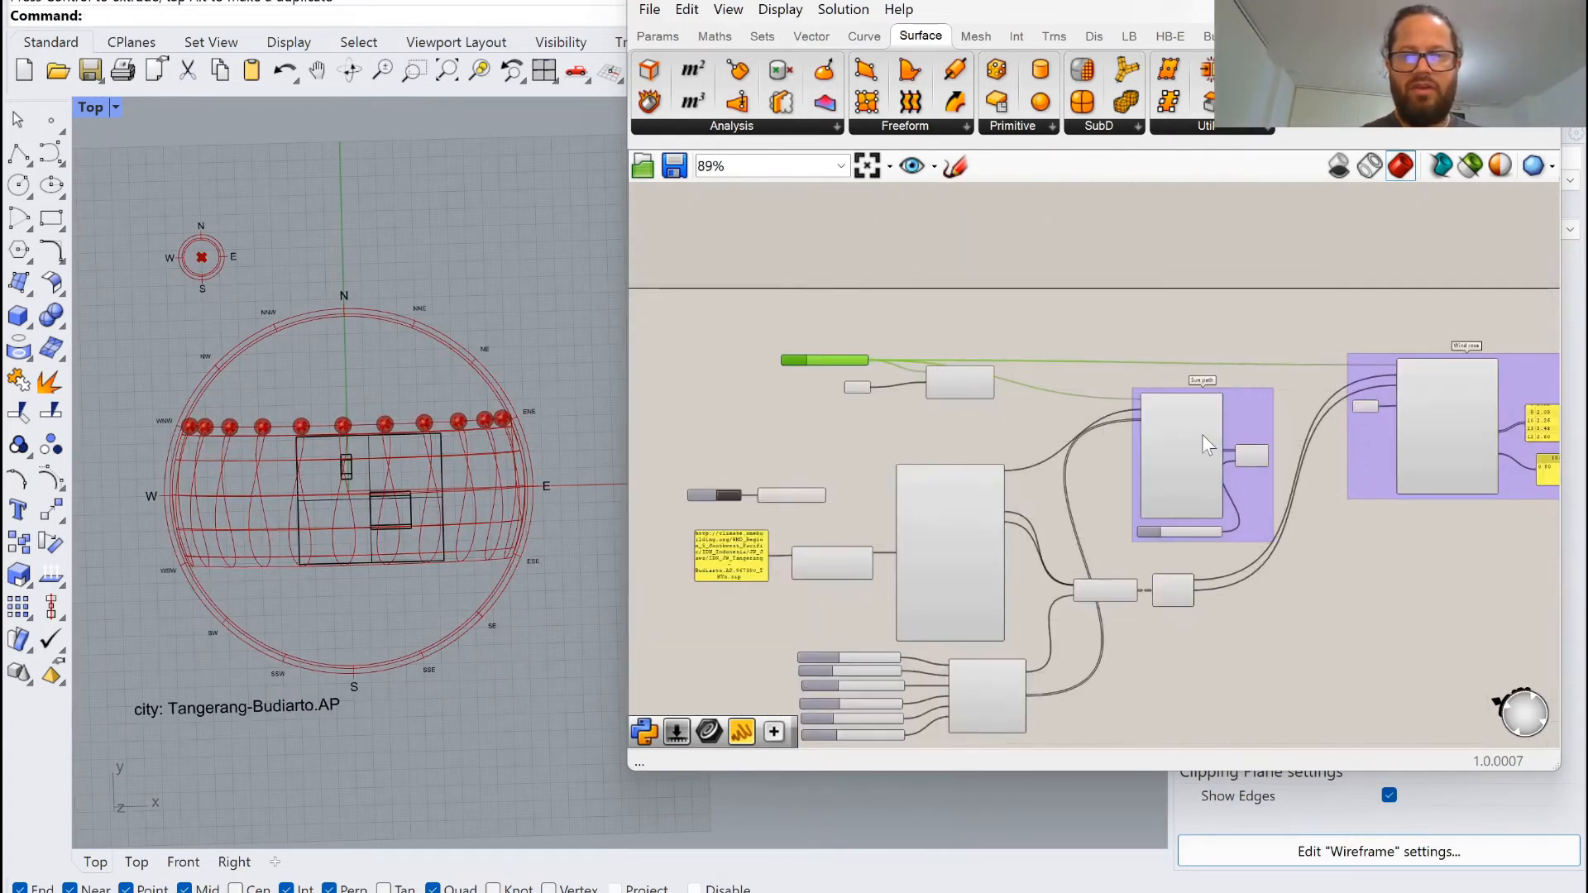
pyautogui.scroll(2, 1191, 458)
pyautogui.click(1167, 428)
pyautogui.rightClick(1166, 423)
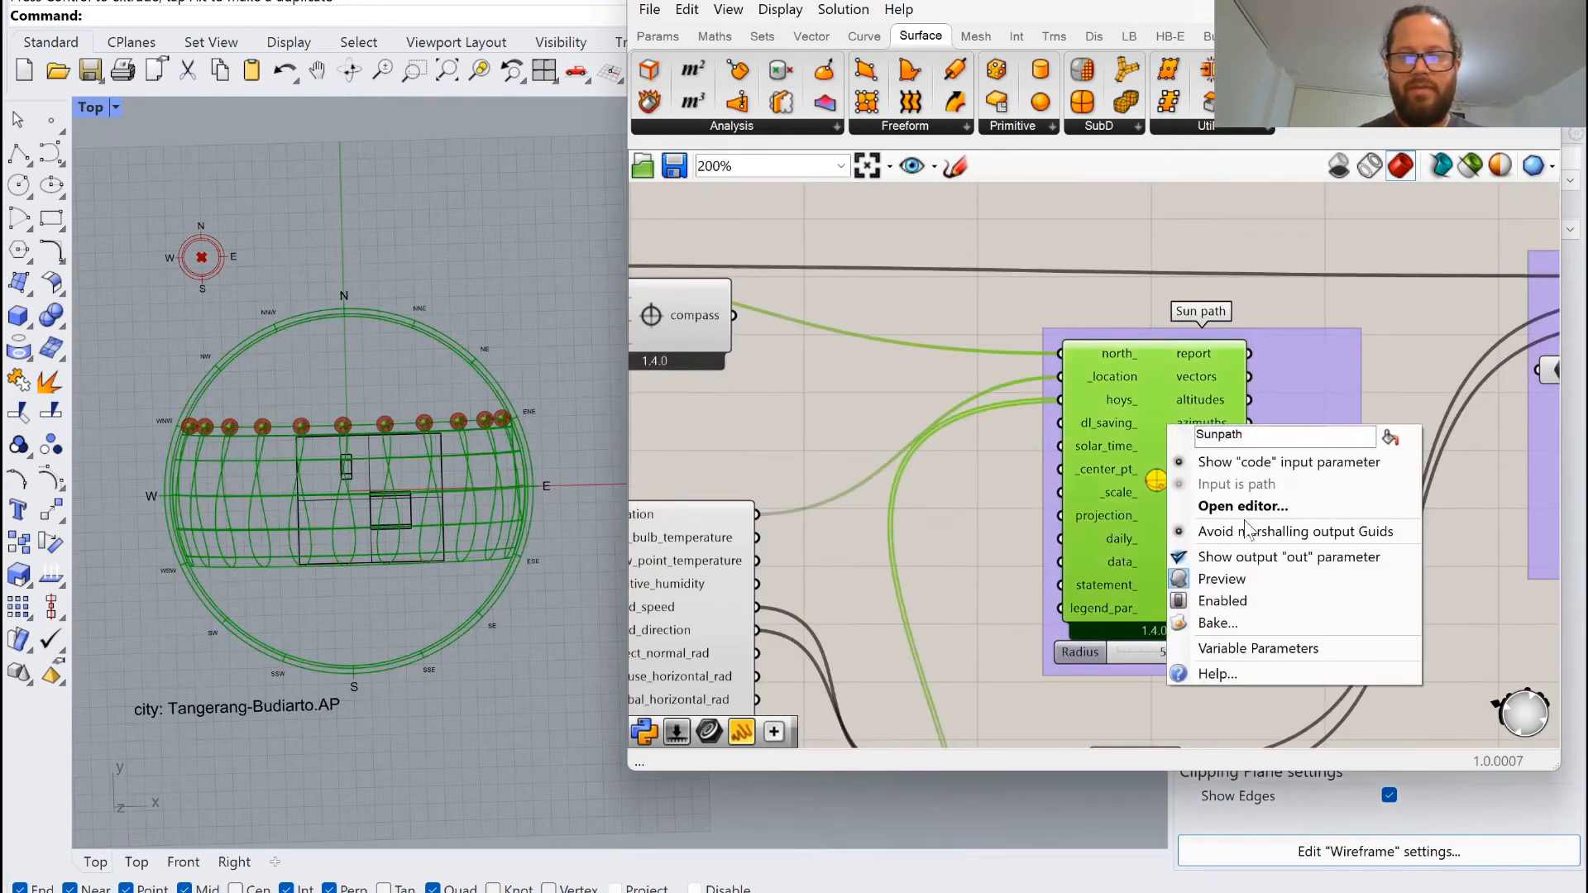
pyautogui.click(1234, 579)
pyautogui.moveTo(339, 430); pyautogui.dragTo(307, 370, button='right')
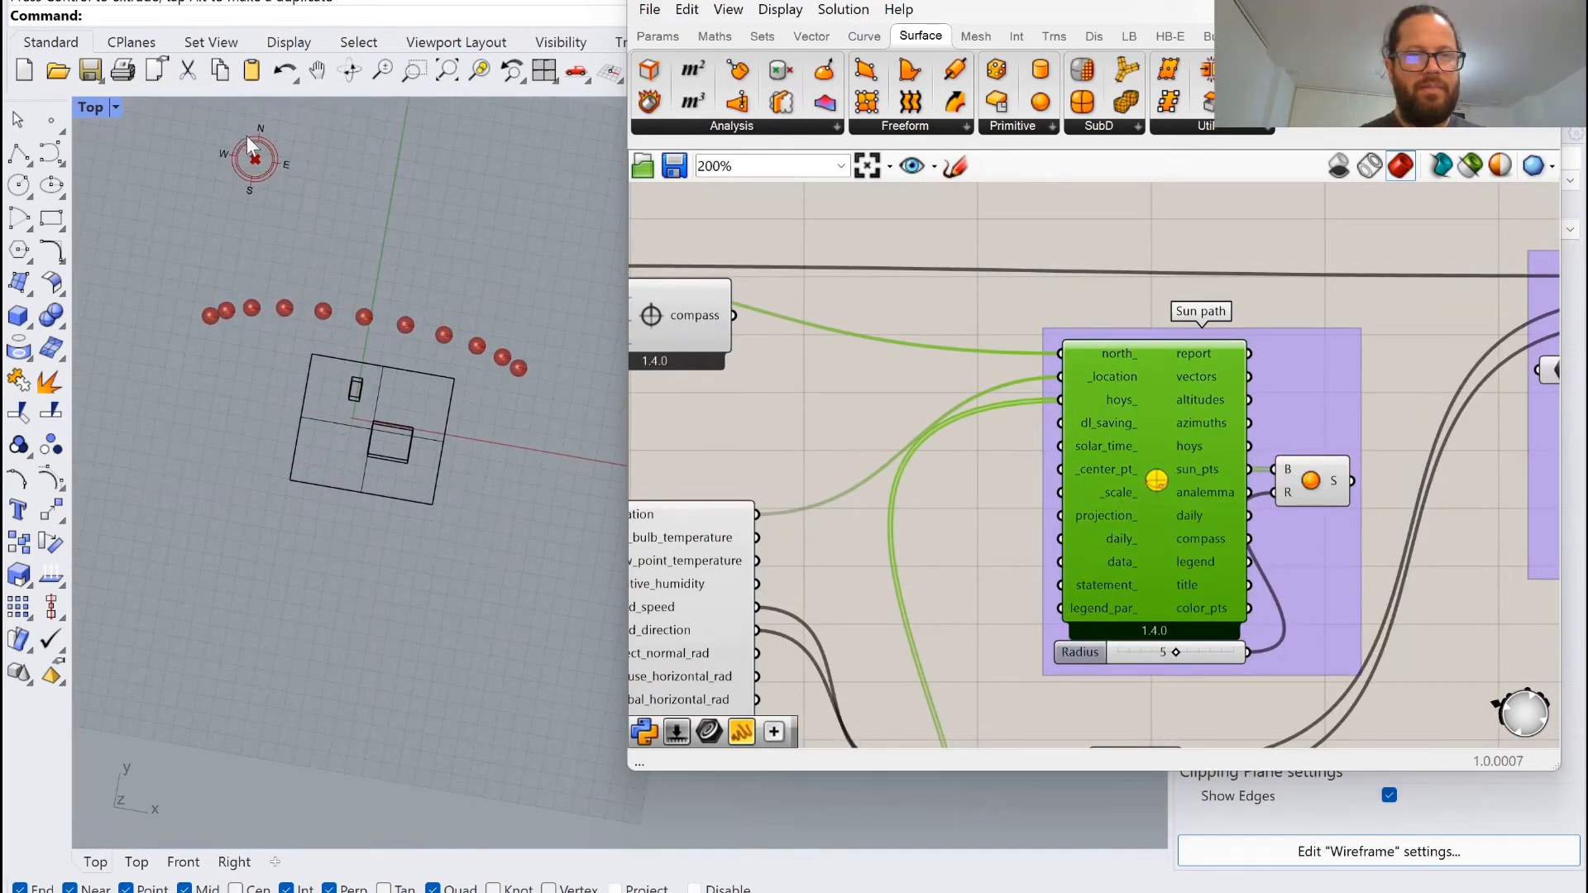
# Turn off the preview of the Sphere component that draws the sun positions.
pyautogui.scroll(5, 248, 136)
pyautogui.click(1315, 477)
pyautogui.rightClick(1313, 475)
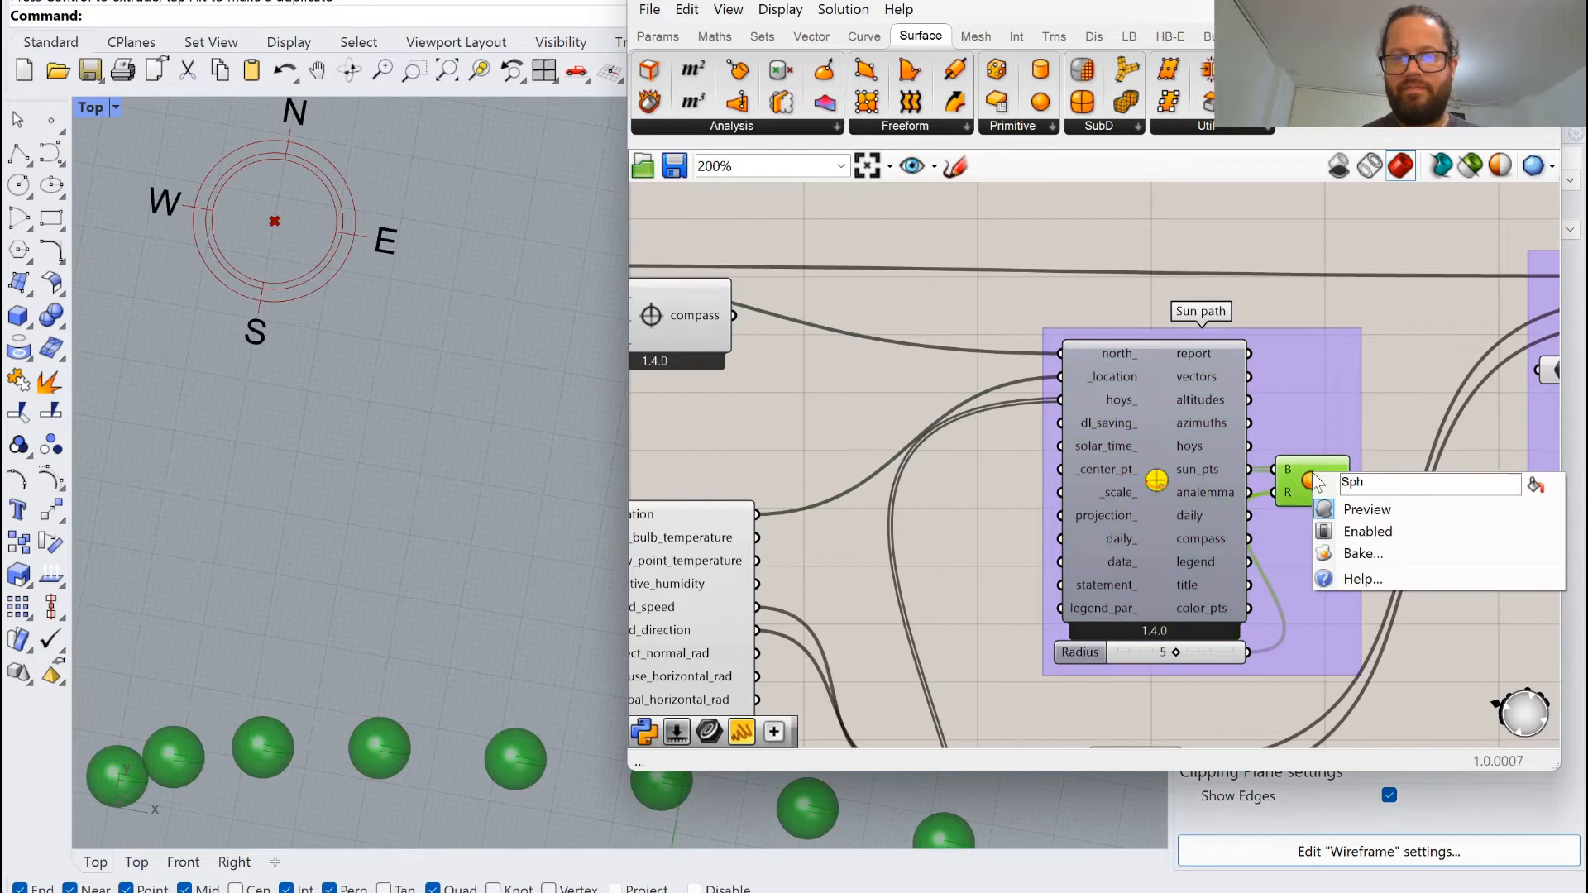
pyautogui.click(1371, 512)
pyautogui.scroll(-10, 372, 393)
pyautogui.moveTo(386, 549); pyautogui.dragTo(369, 465, button='right')
pyautogui.scroll(-6, 339, 459)
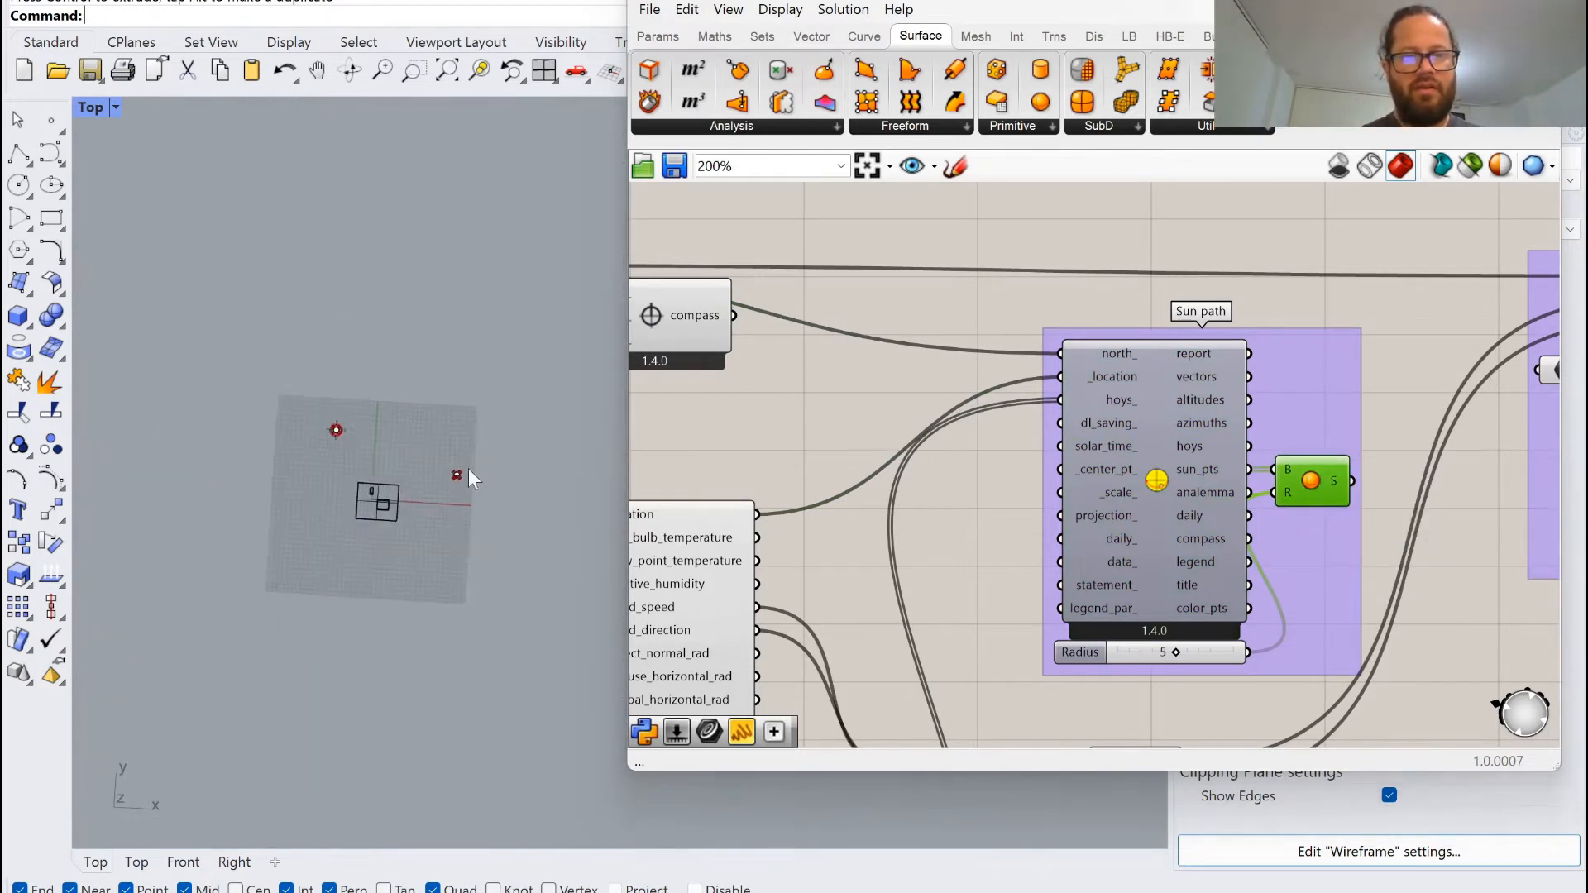
pyautogui.scroll(5, 430, 488)
pyautogui.scroll(-3, 357, 495)
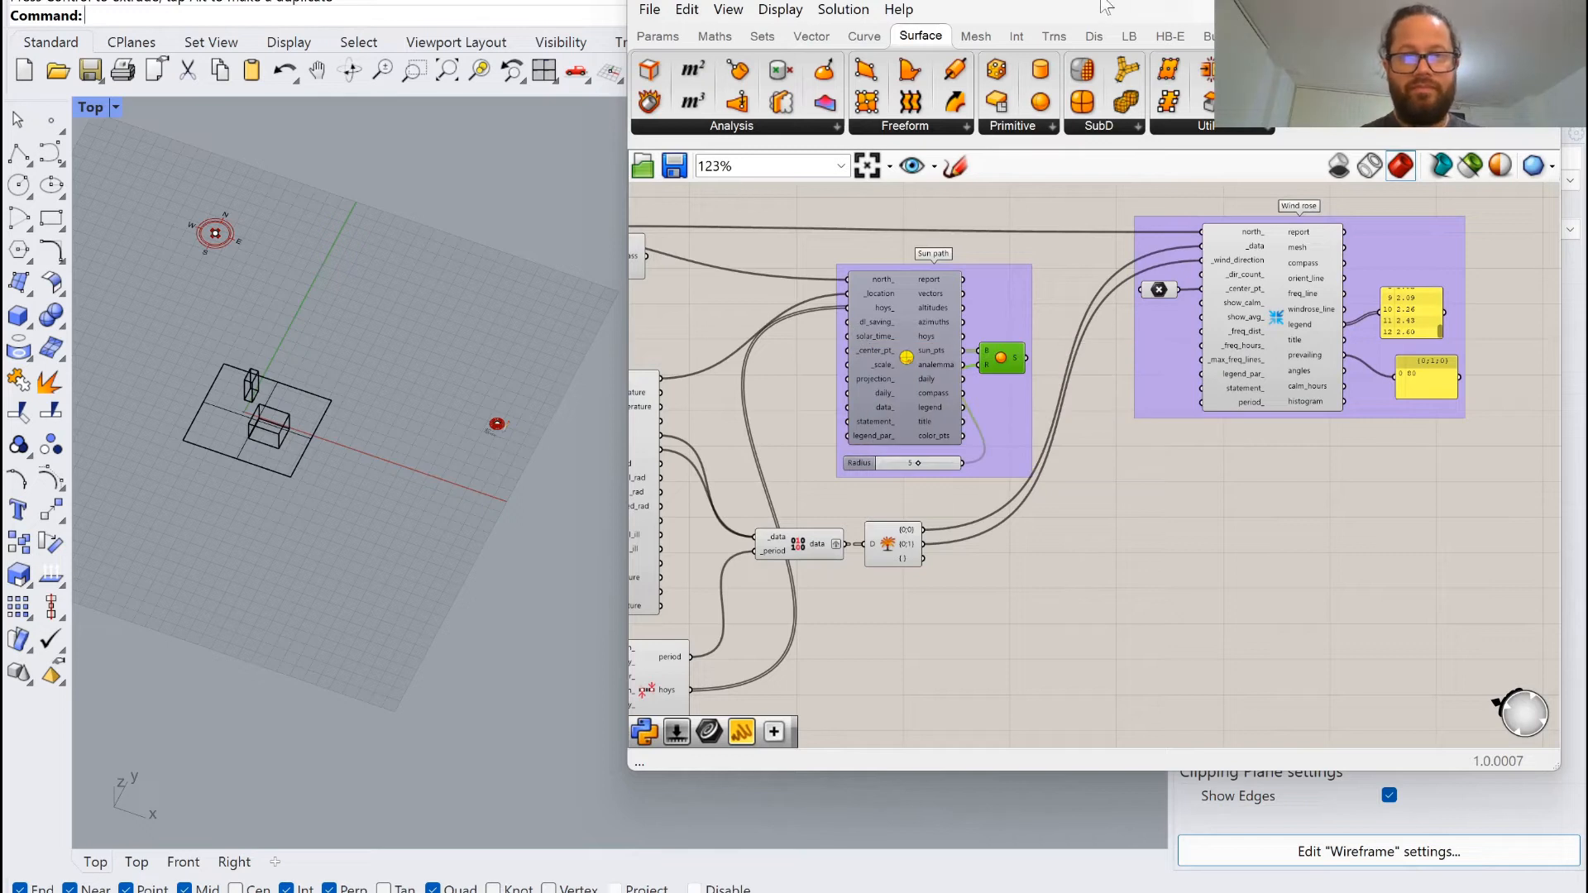
# Browse the Ladybug components and place an LB UTCI Comfort component below the Wind rose group.
pyautogui.moveTo(1096, 1); pyautogui.dragTo(916, 3)
pyautogui.click(949, 38)
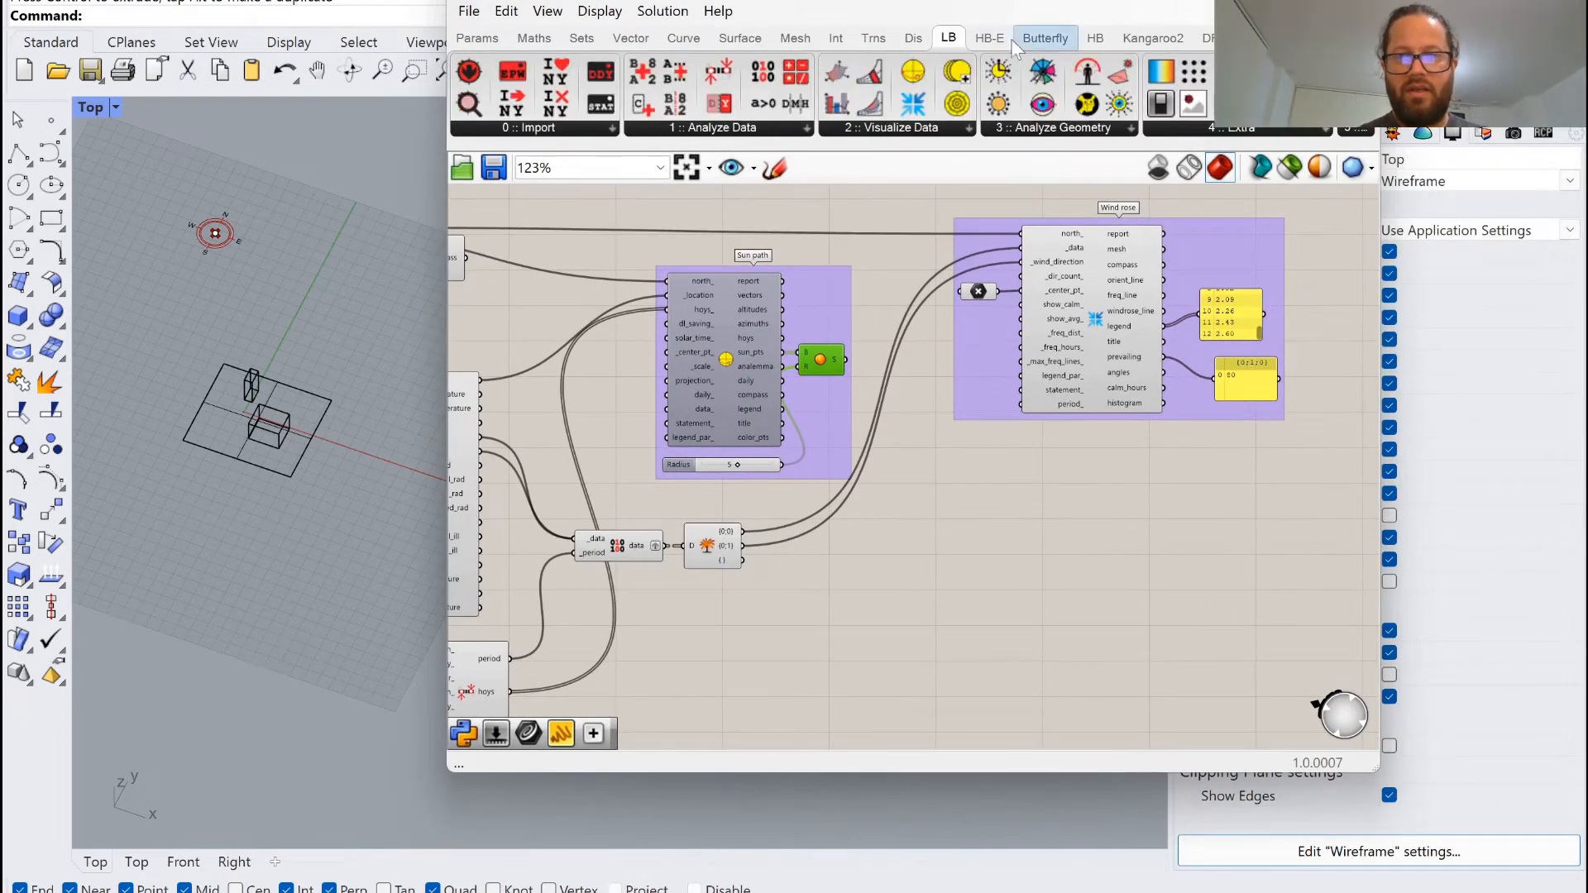
pyautogui.click(892, 131)
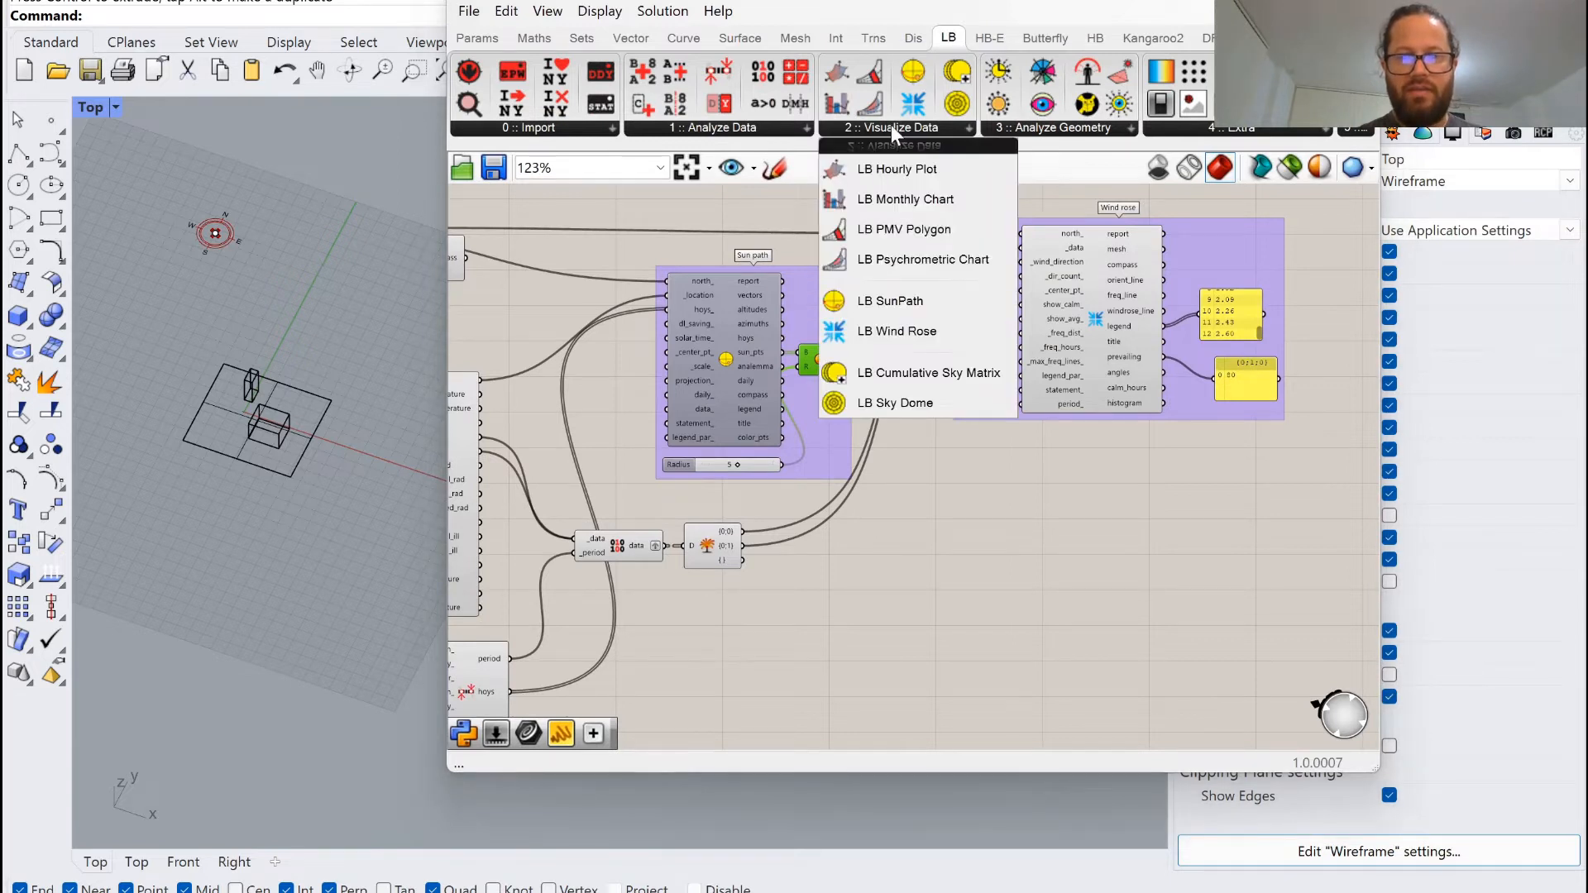
pyautogui.click(1067, 127)
pyautogui.click(722, 128)
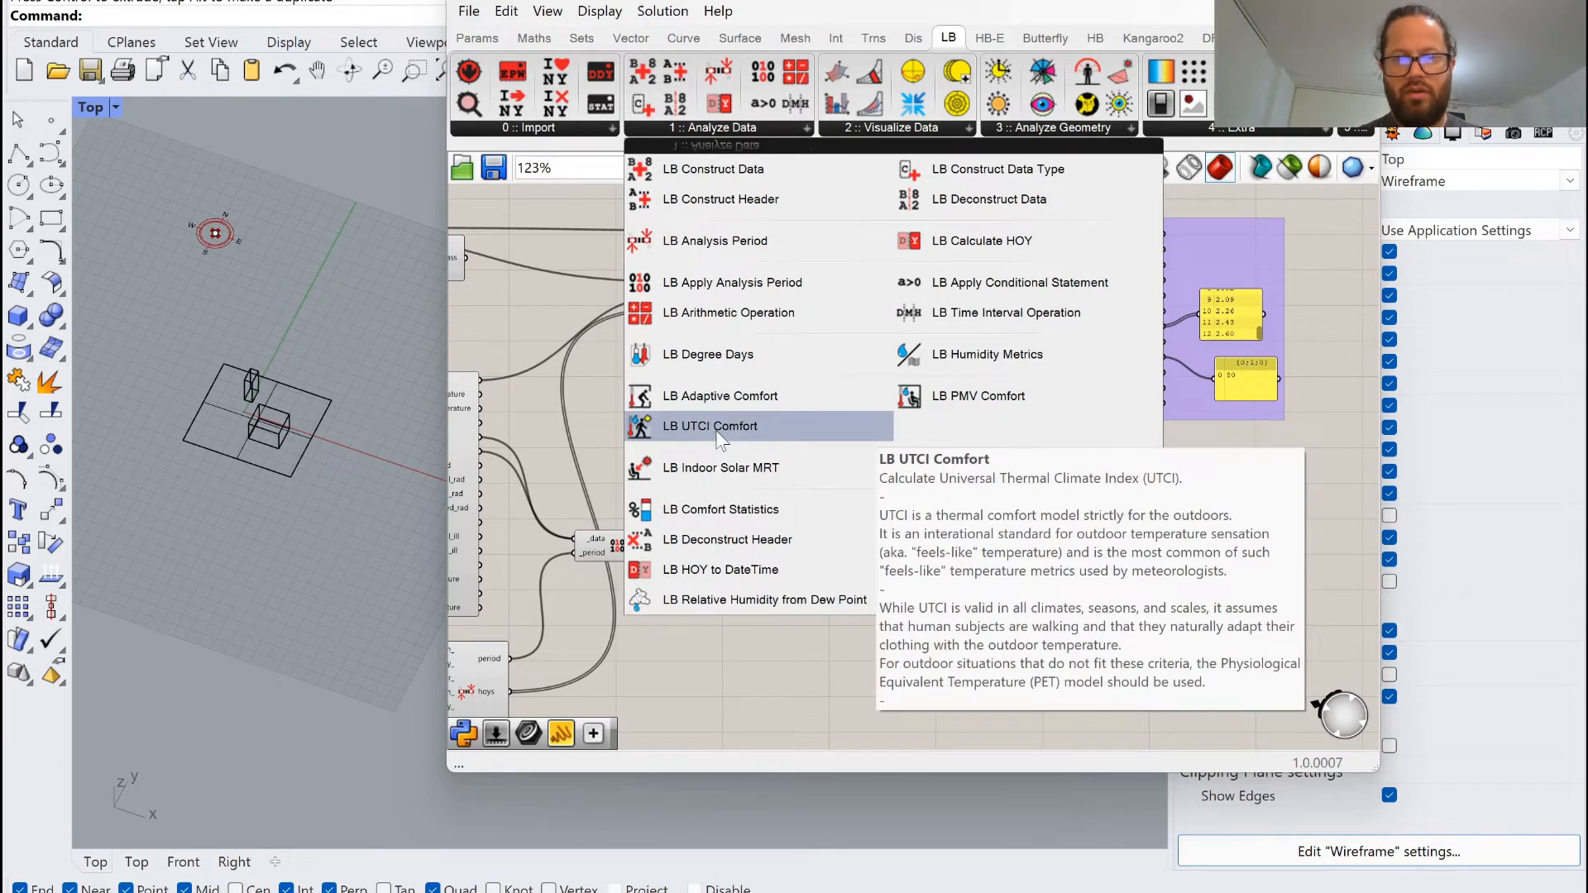
pyautogui.click(720, 426)
pyautogui.click(1051, 583)
pyautogui.scroll(-3, 918, 364)
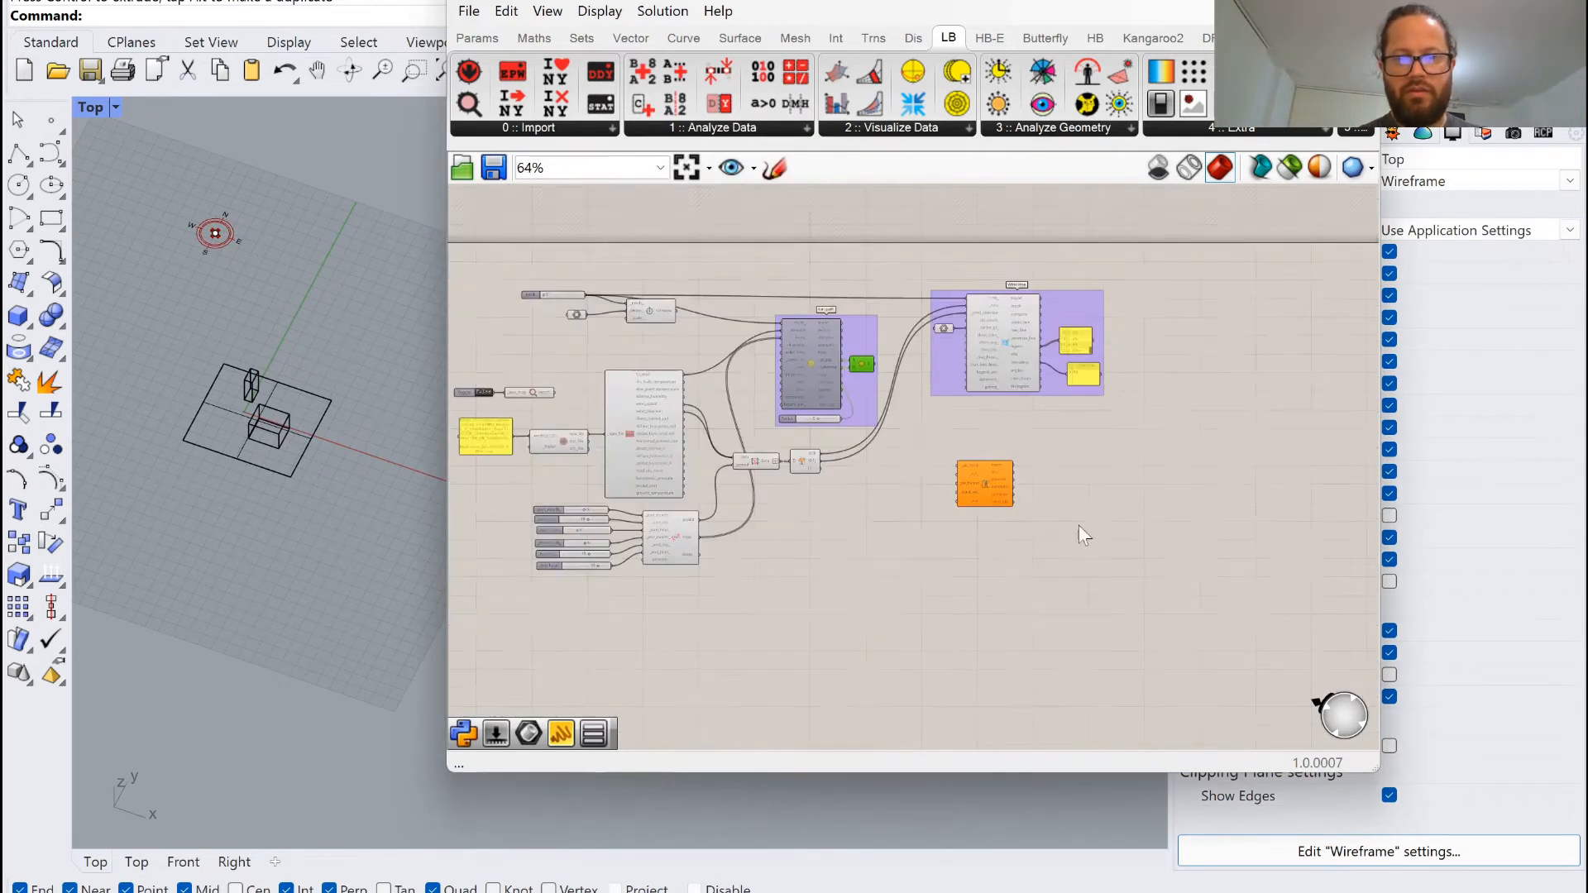
# Reposition the UTCI Comfort component slightly below the Wind rose group and read the description of its wind velocity input.
pyautogui.scroll(6, 1051, 505)
pyautogui.scroll(-3, 1025, 483)
pyautogui.moveTo(935, 409); pyautogui.dragTo(968, 414)
pyautogui.moveTo(968, 414); pyautogui.dragTo(1265, 596, button='right')
pyautogui.scroll(-3, 751, 379)
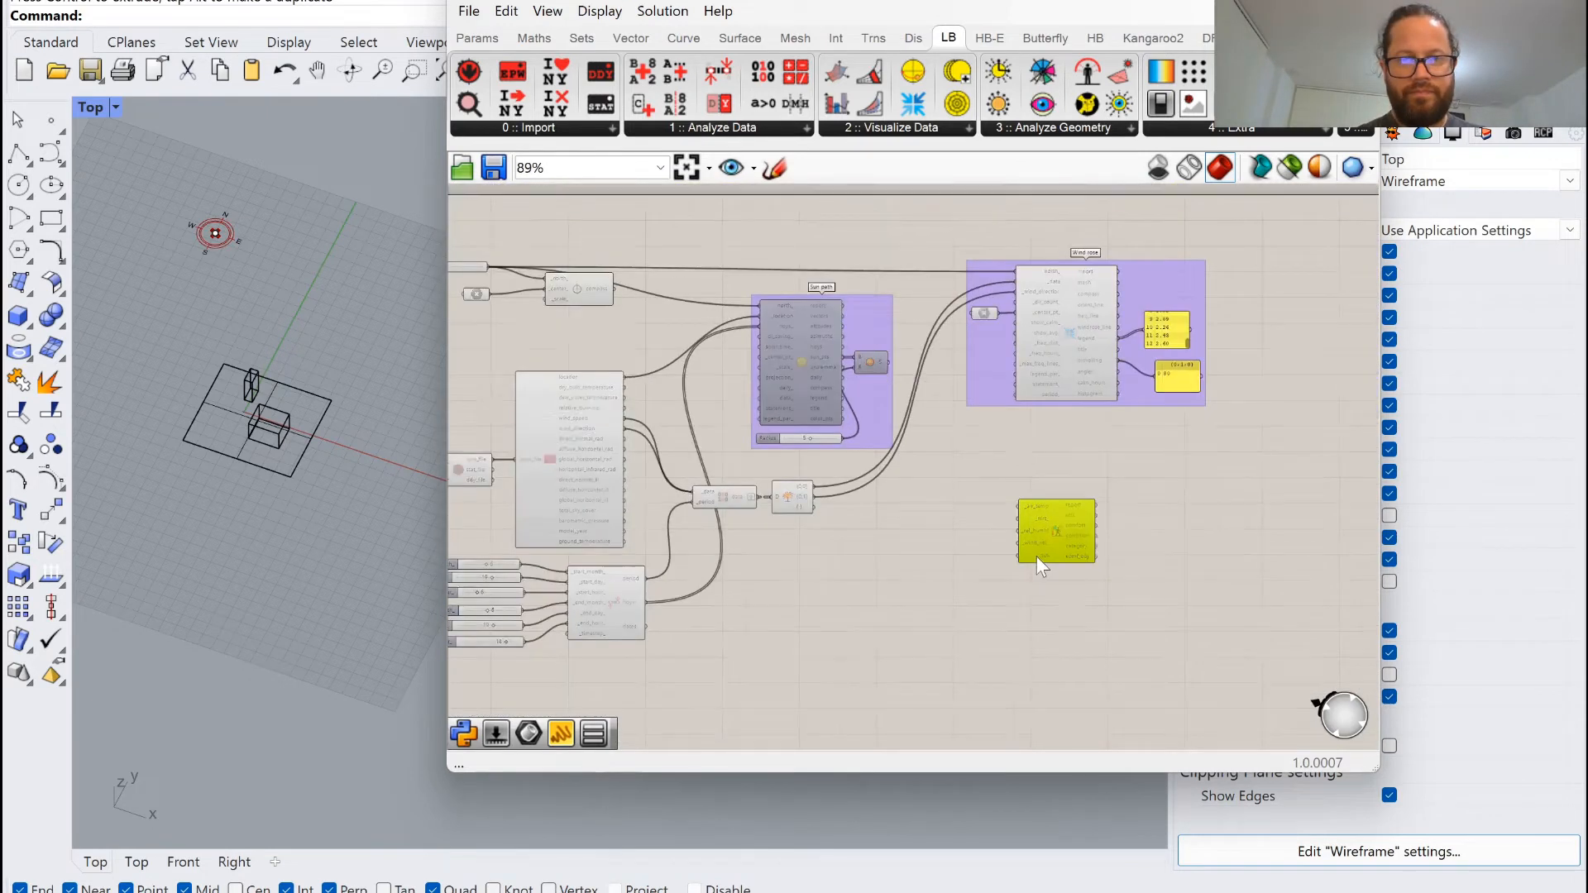
pyautogui.scroll(5, 1040, 550)
pyautogui.moveTo(1040, 494)
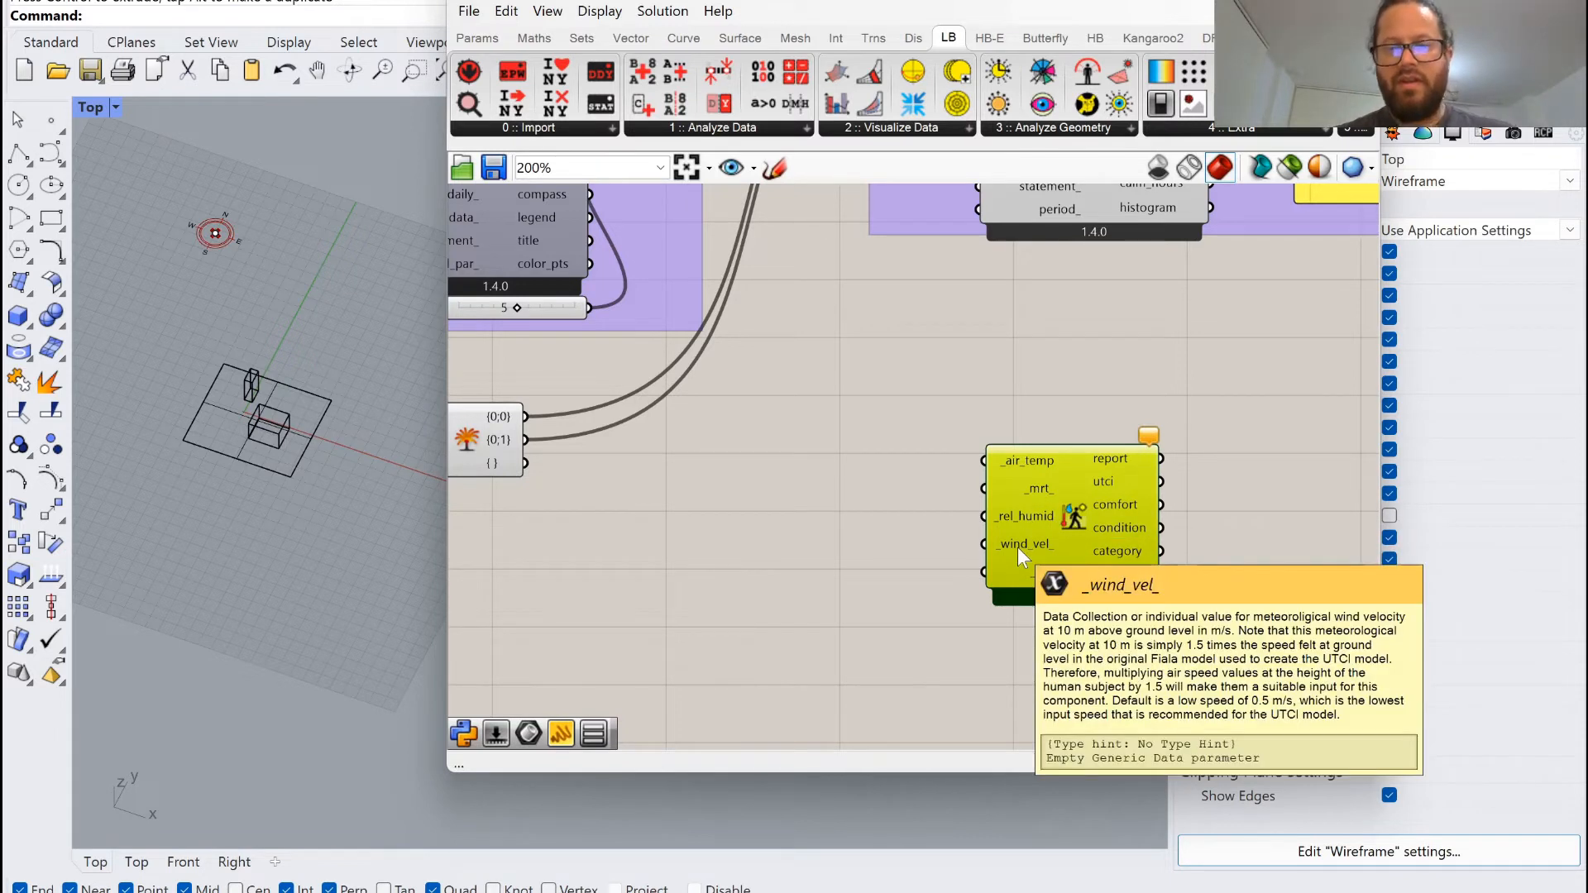
pyautogui.moveTo(1024, 545); pyautogui.dragTo(1090, 572)
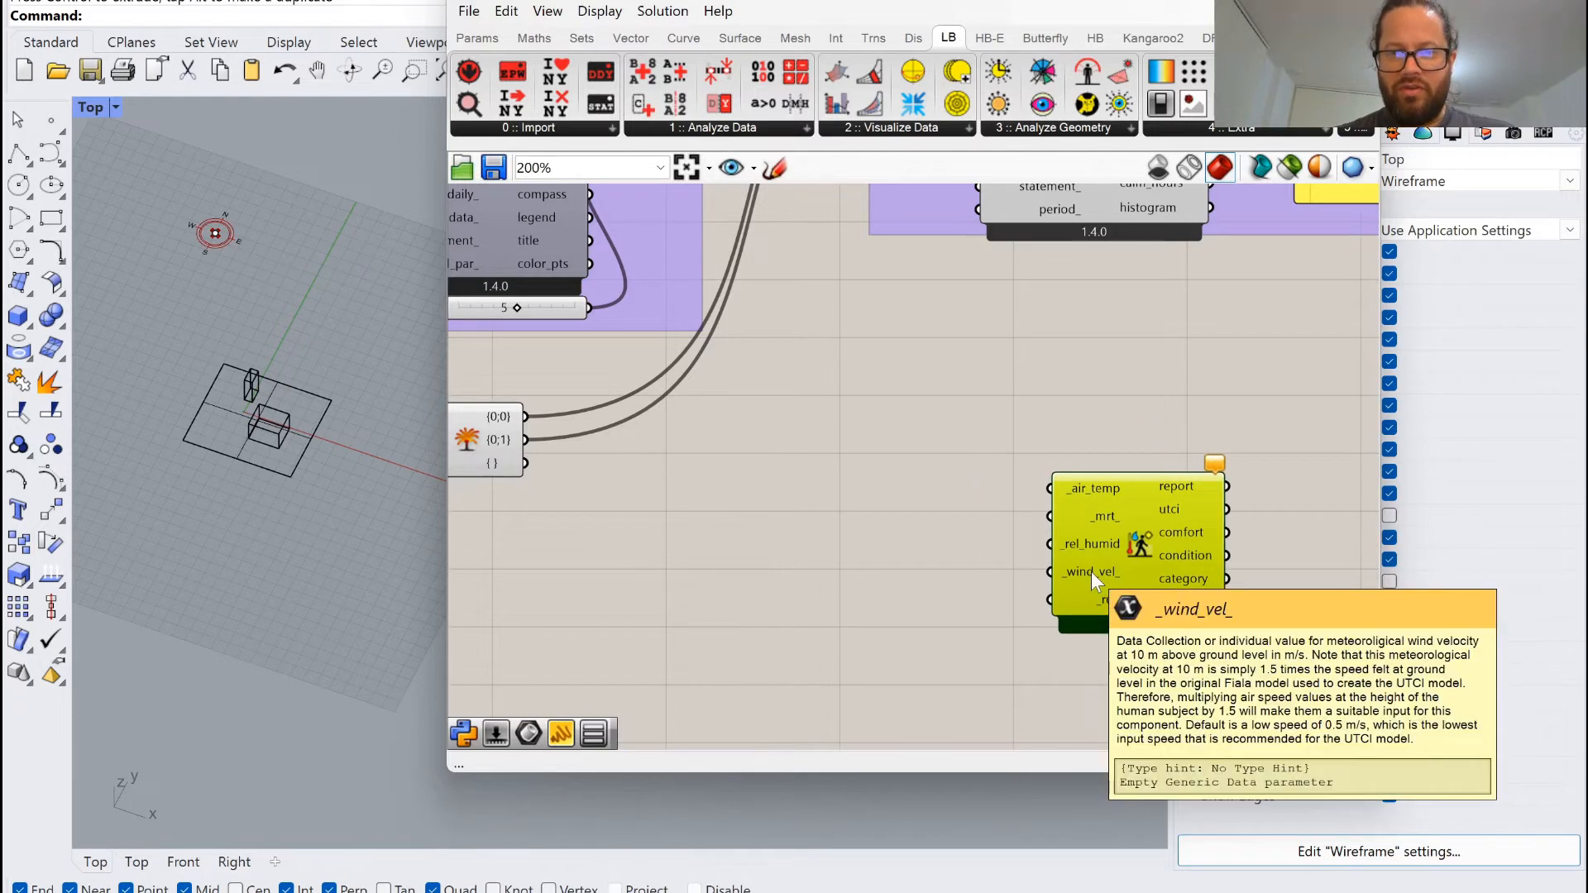
# Review the wind rose's output panels alongside the wind velocity input of the UTCI Comfort component.
pyautogui.scroll(-3, 973, 562)
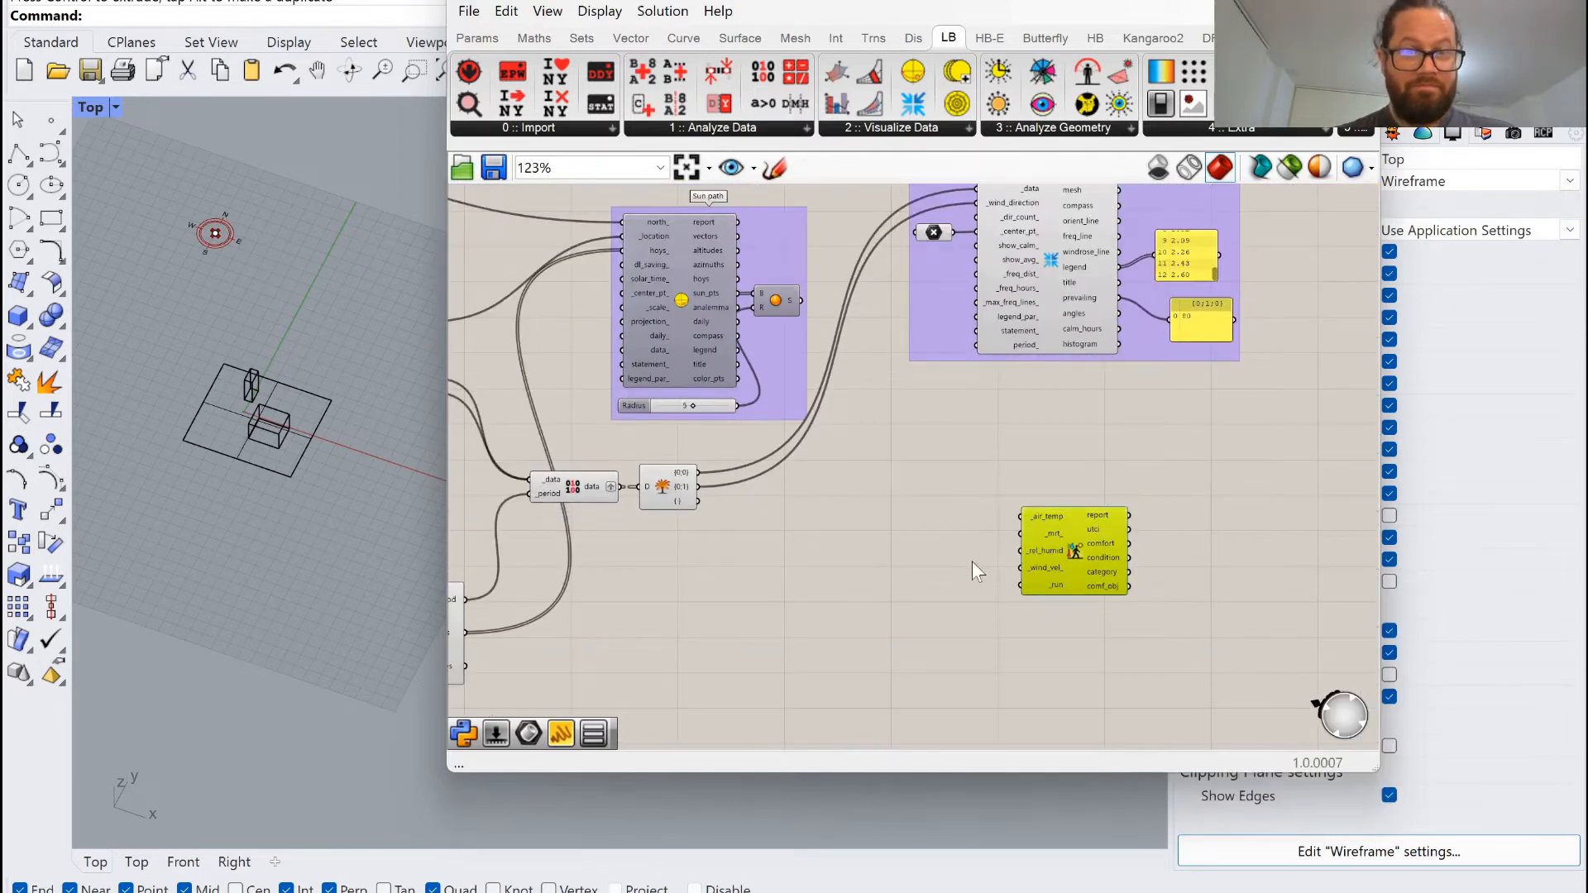
pyautogui.scroll(-2, 1188, 326)
pyautogui.scroll(4, 1158, 331)
pyautogui.scroll(-2, 1074, 321)
pyautogui.click(1103, 320)
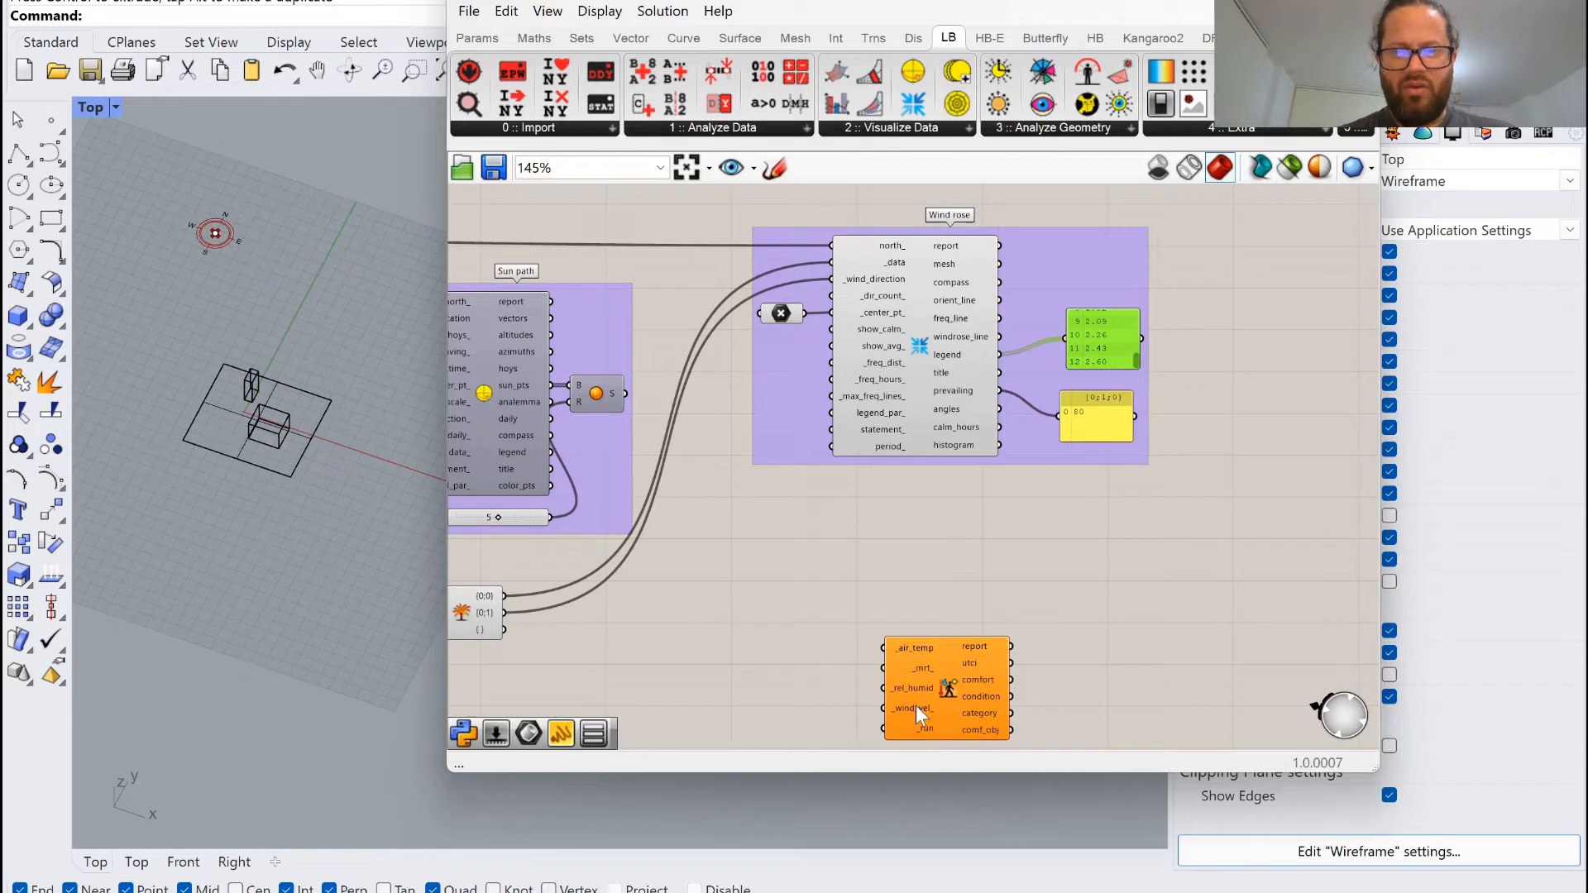
pyautogui.scroll(-1, 943, 696)
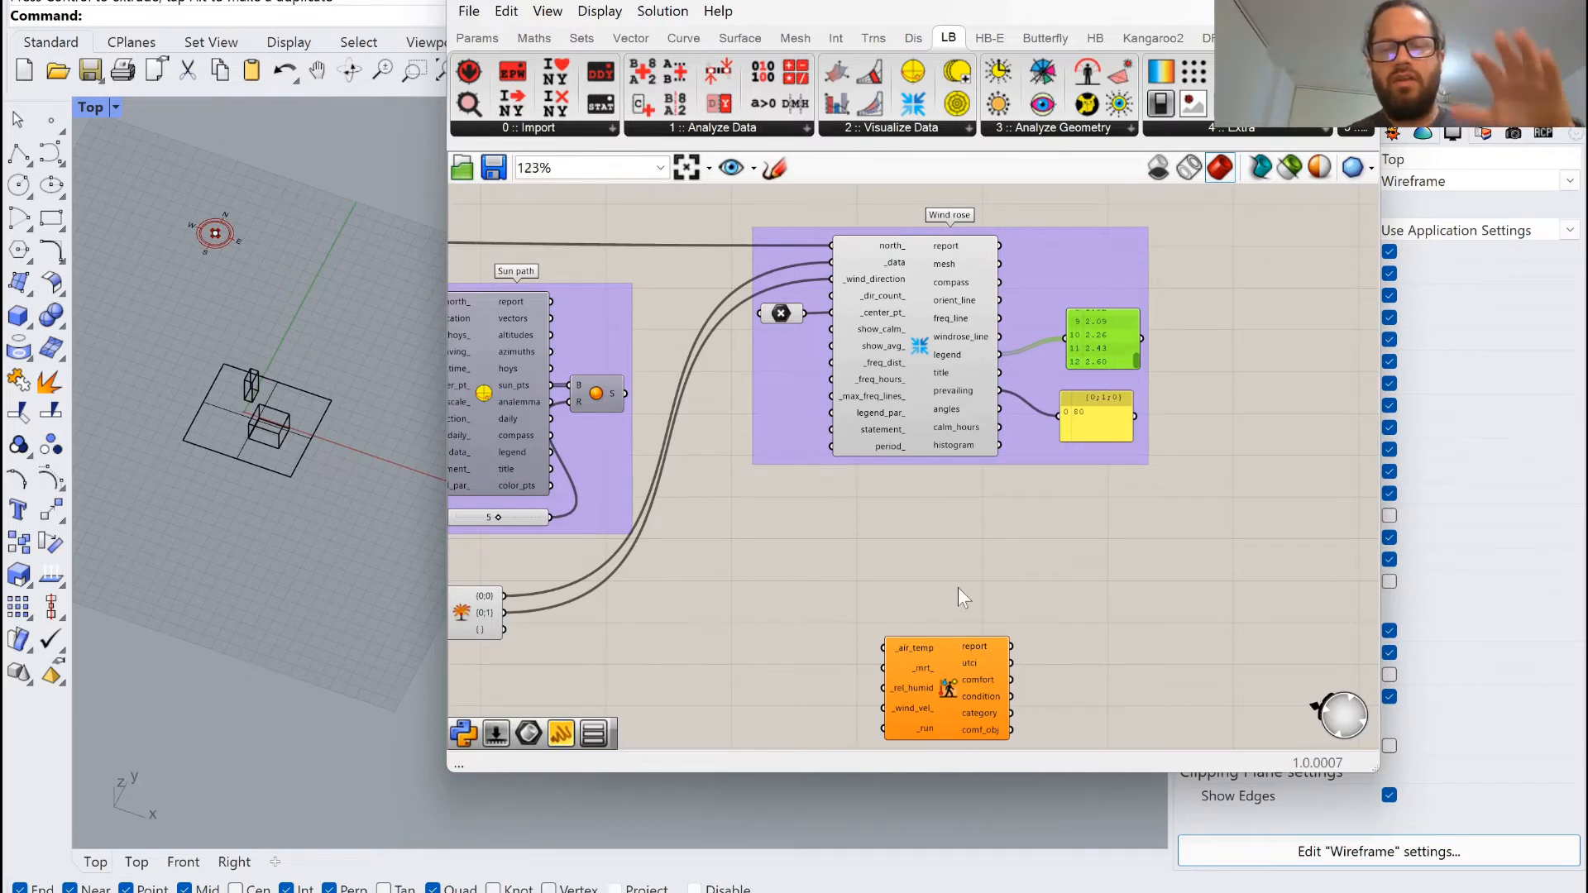
# Shift the UTCI Comfort component slightly left below the Wind rose group and read its description.
pyautogui.scroll(3, 964, 670)
pyautogui.scroll(-2, 941, 513)
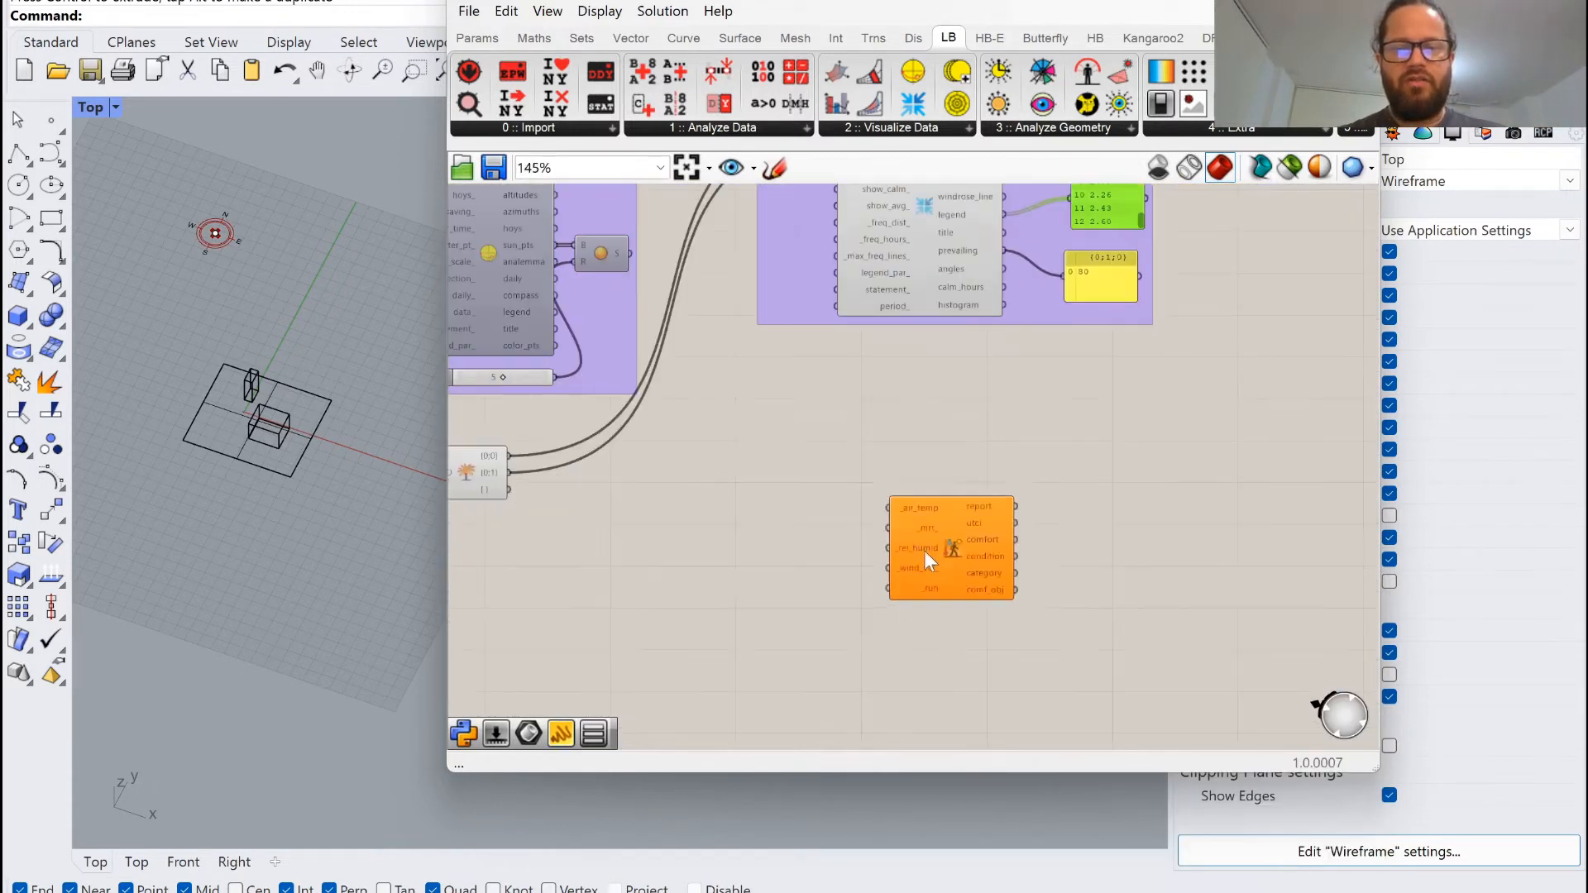
pyautogui.moveTo(975, 522); pyautogui.dragTo(946, 525)
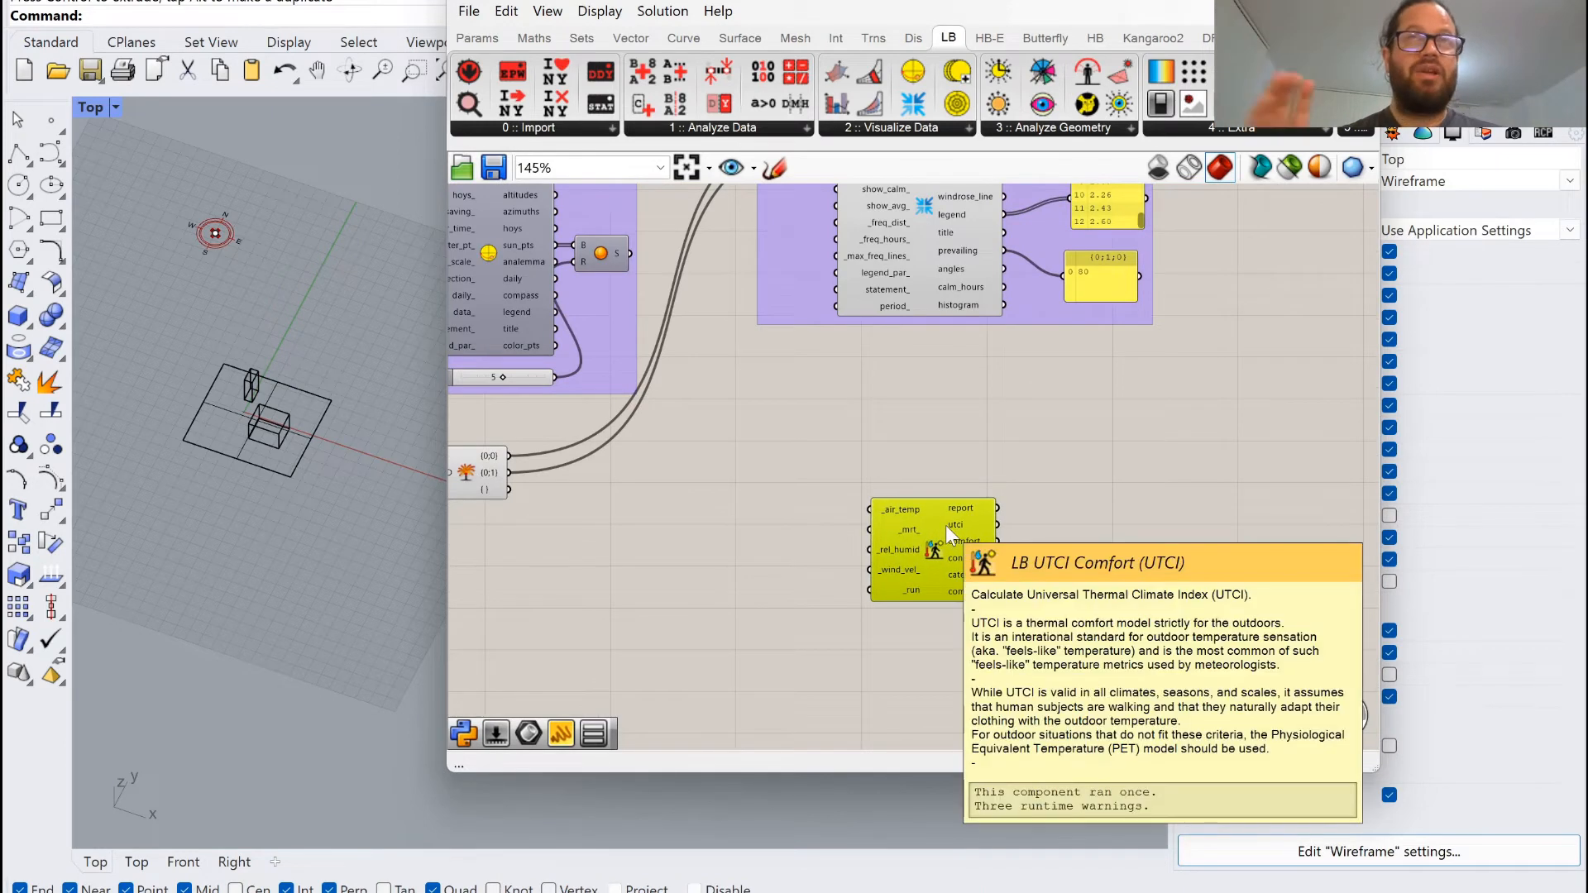
pyautogui.scroll(-3, 931, 445)
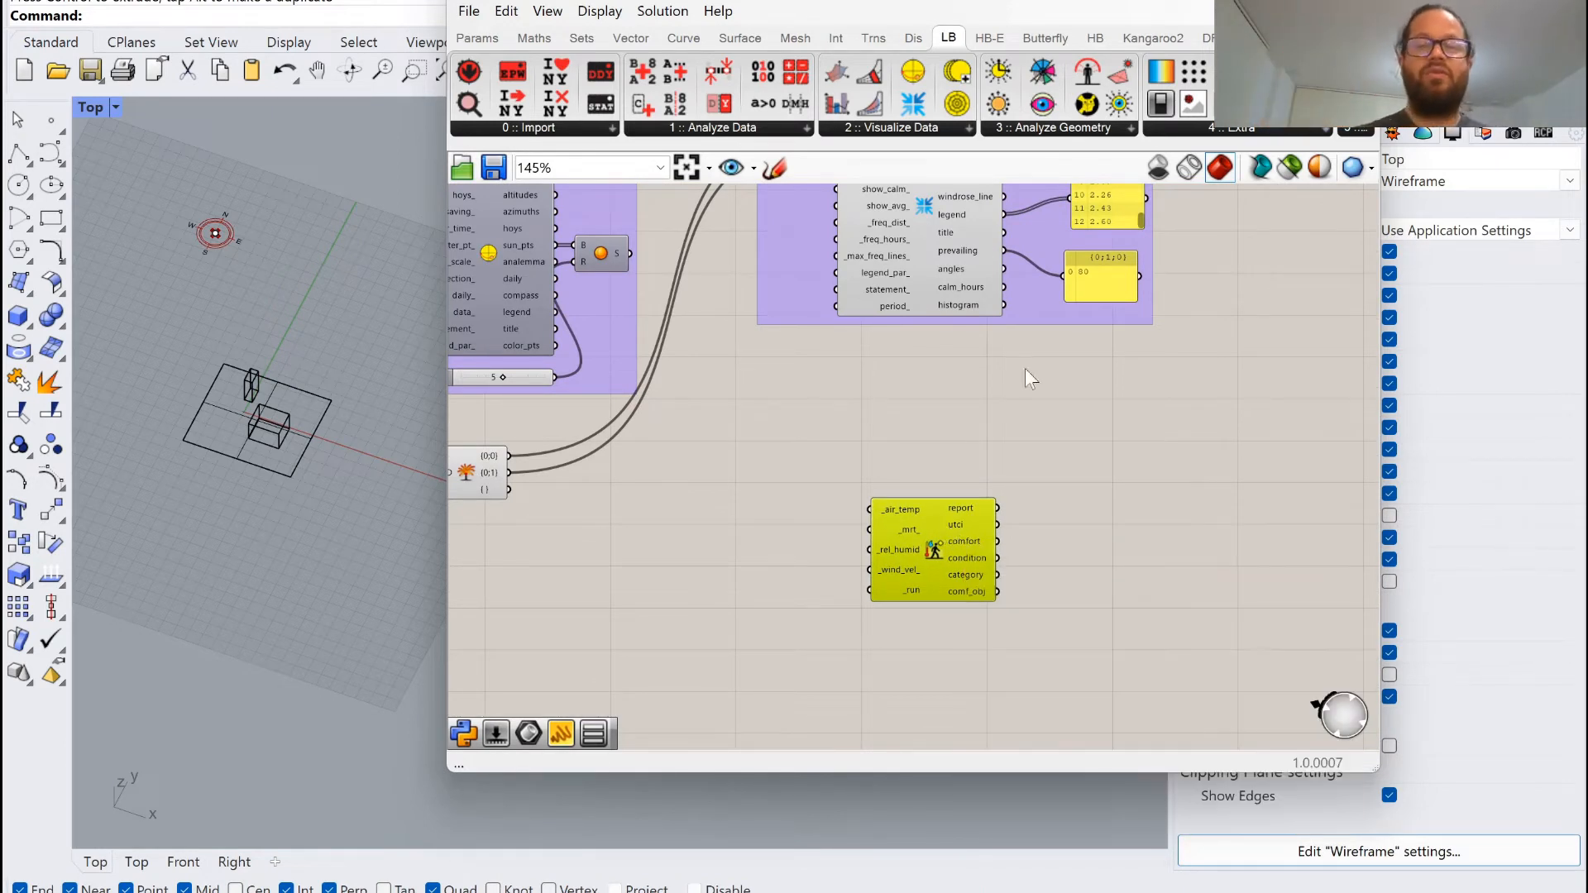
# Add the EPW dry_bulb_temperature output as an extra source on the _data input of the analysis-period filter component.
pyautogui.scroll(5, 885, 478)
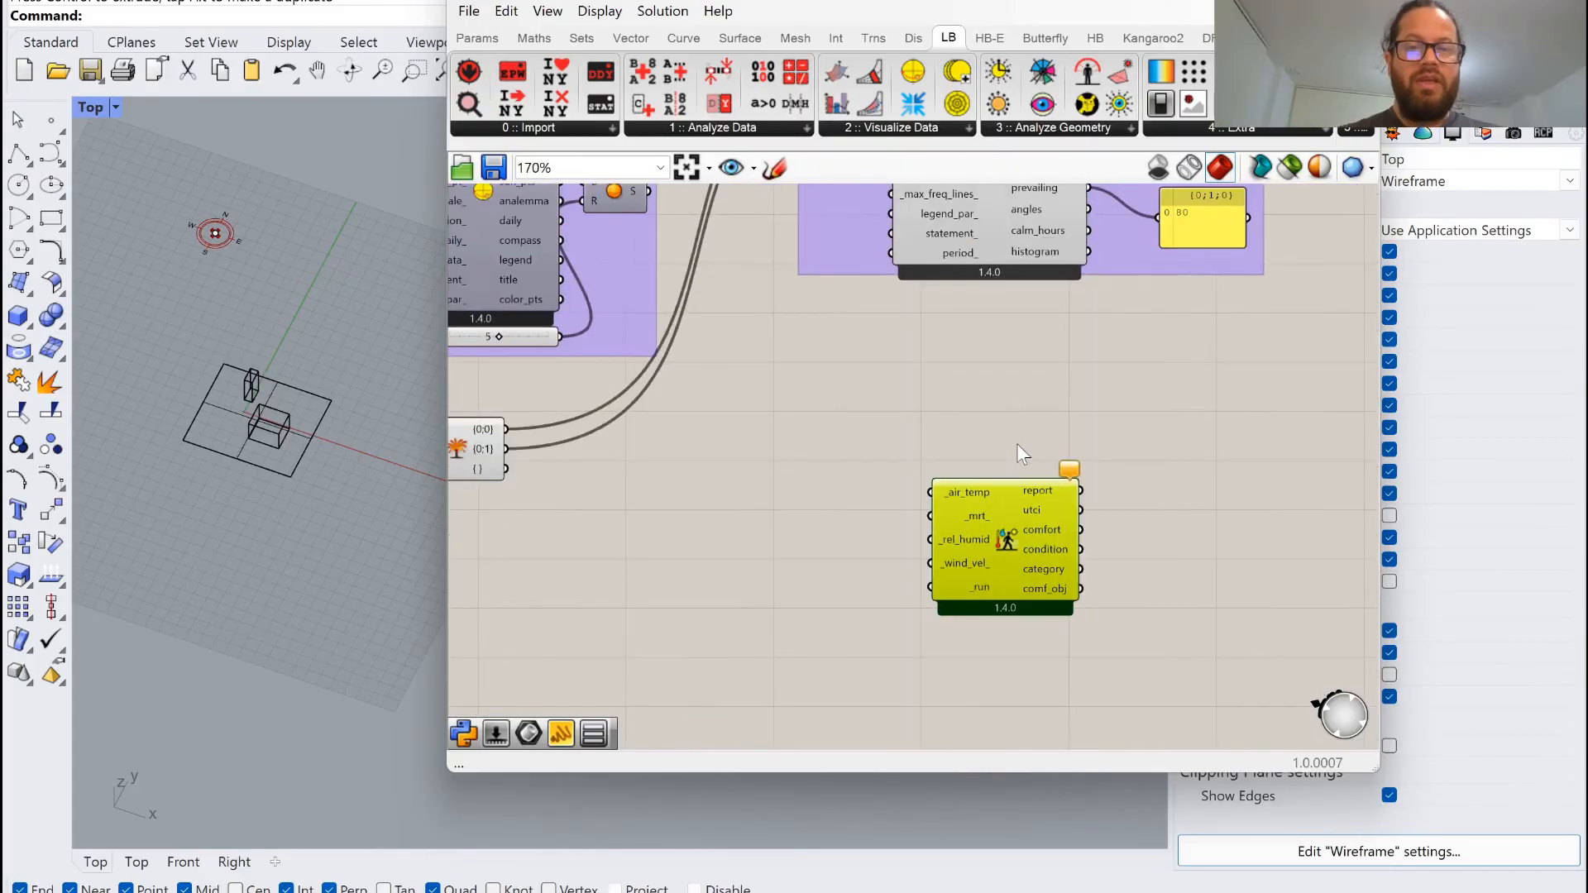
pyautogui.scroll(-2, 1016, 444)
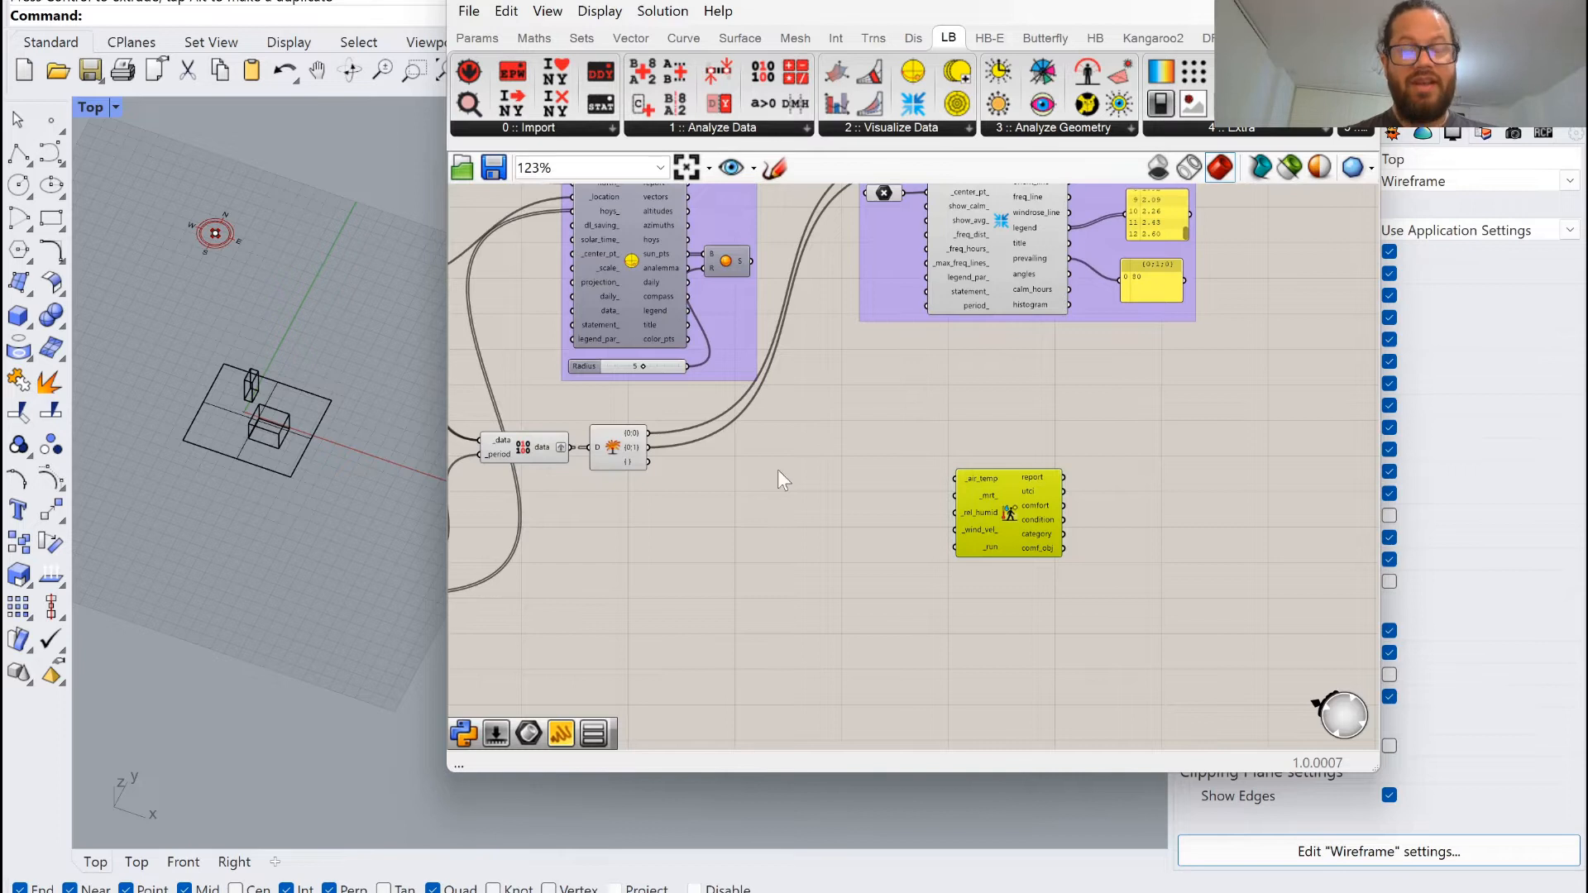
pyautogui.scroll(-2, 698, 513)
pyautogui.scroll(4, 702, 512)
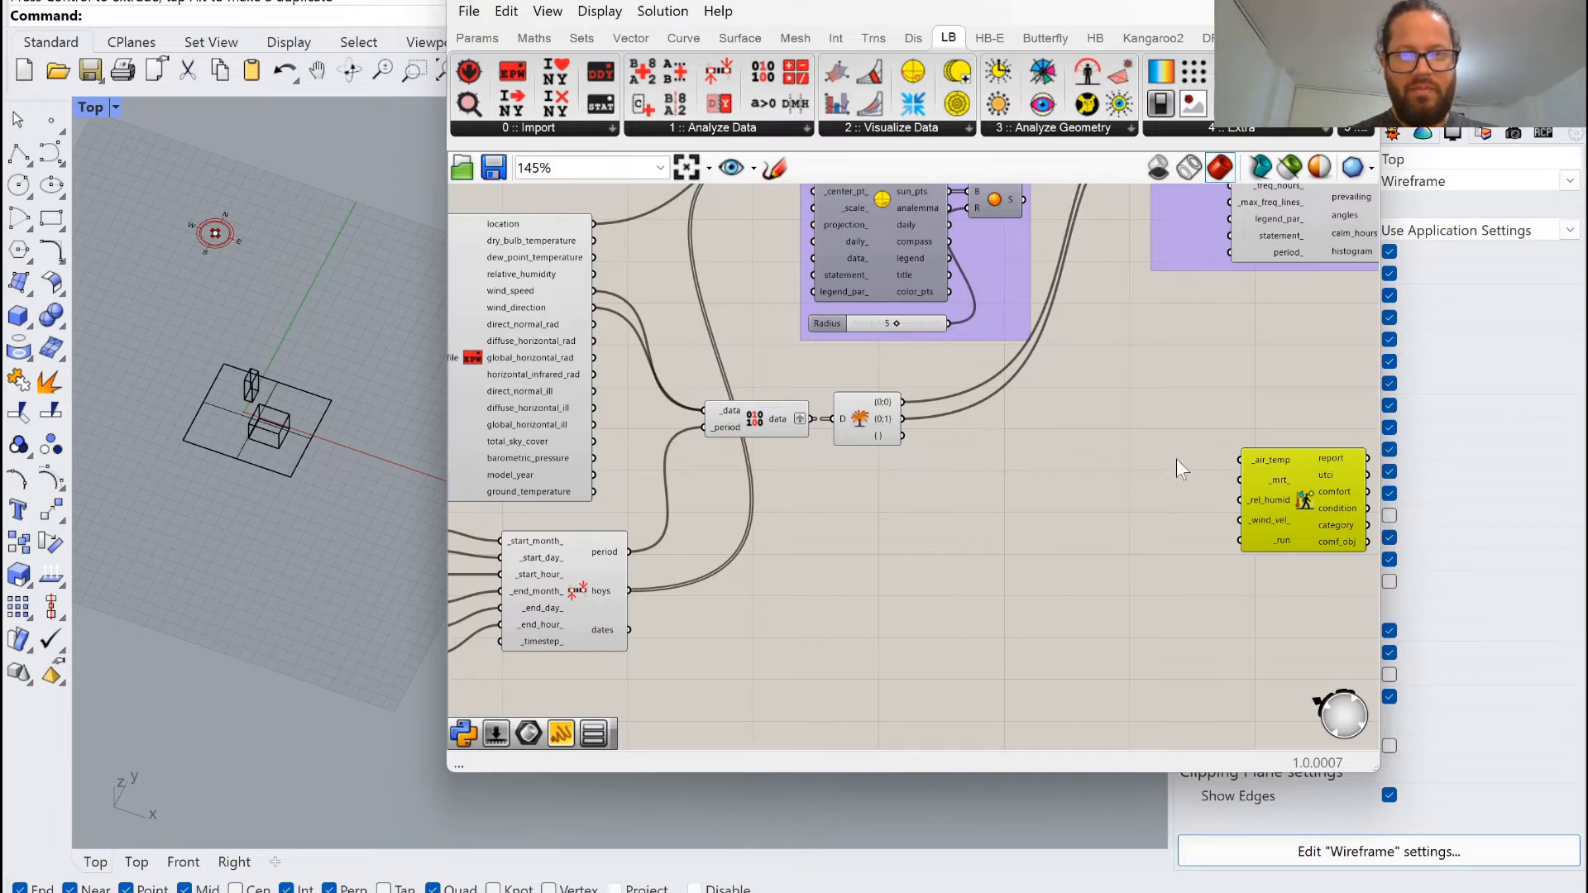
pyautogui.scroll(-3, 1138, 375)
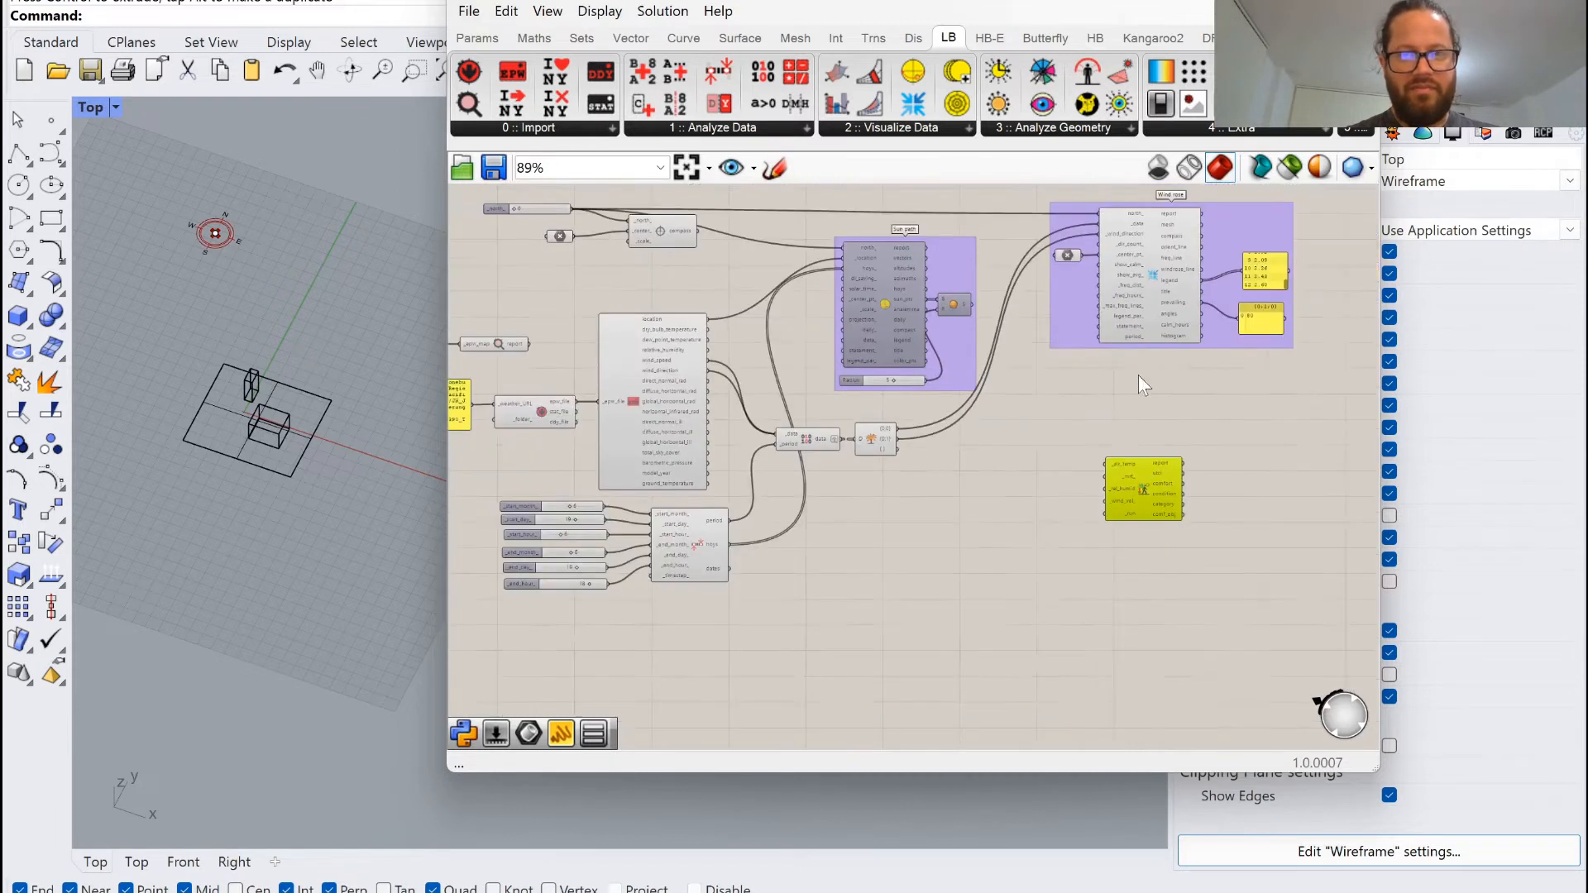
pyautogui.scroll(4, 867, 425)
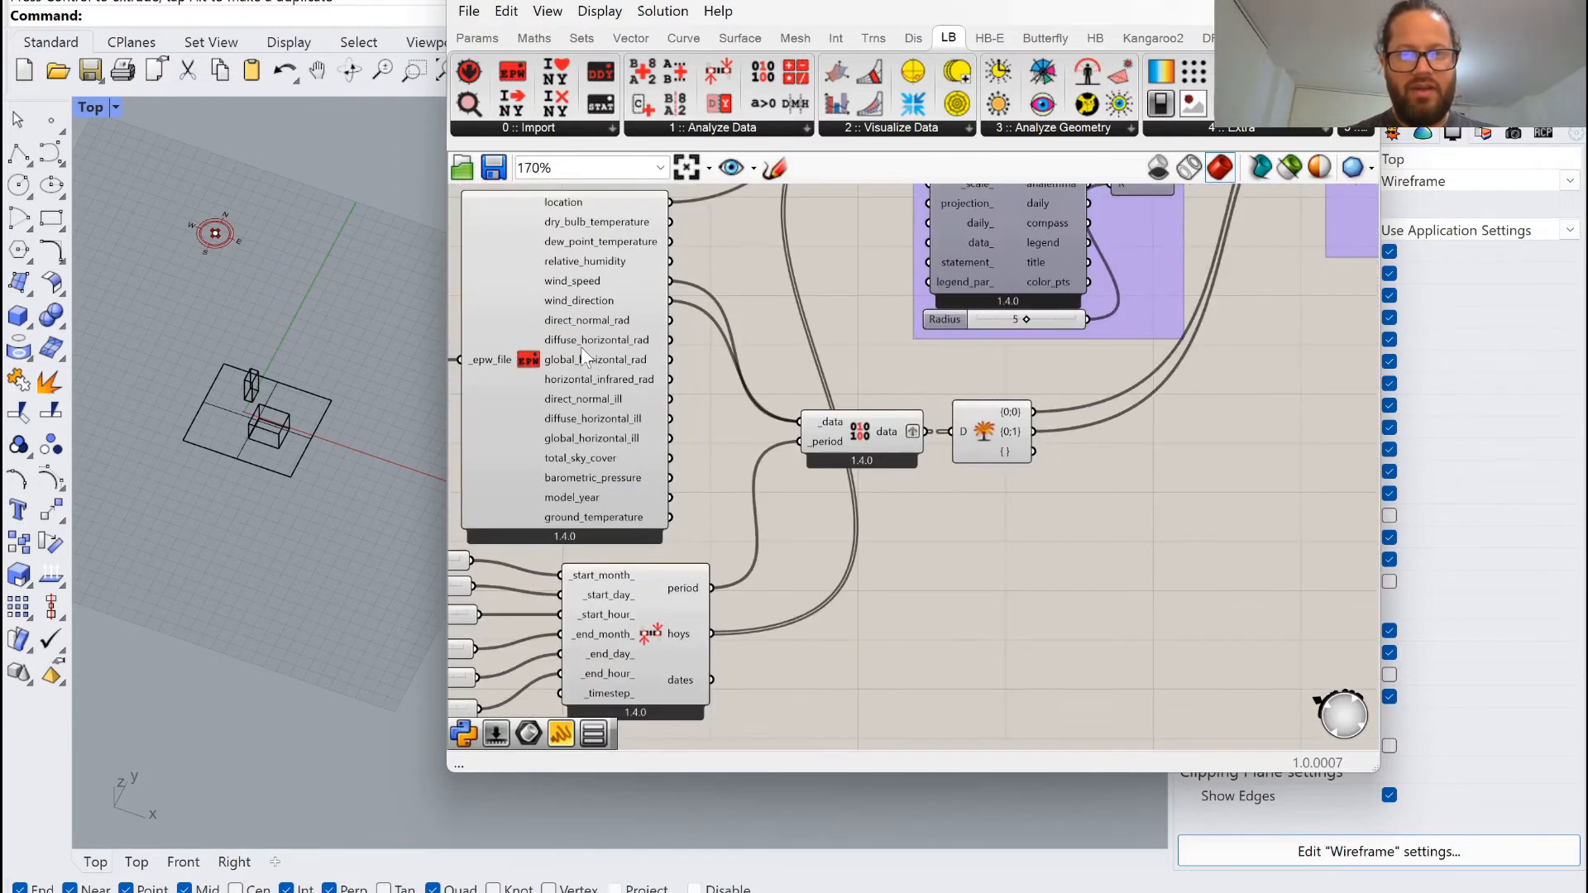
pyautogui.scroll(-2, 541, 246)
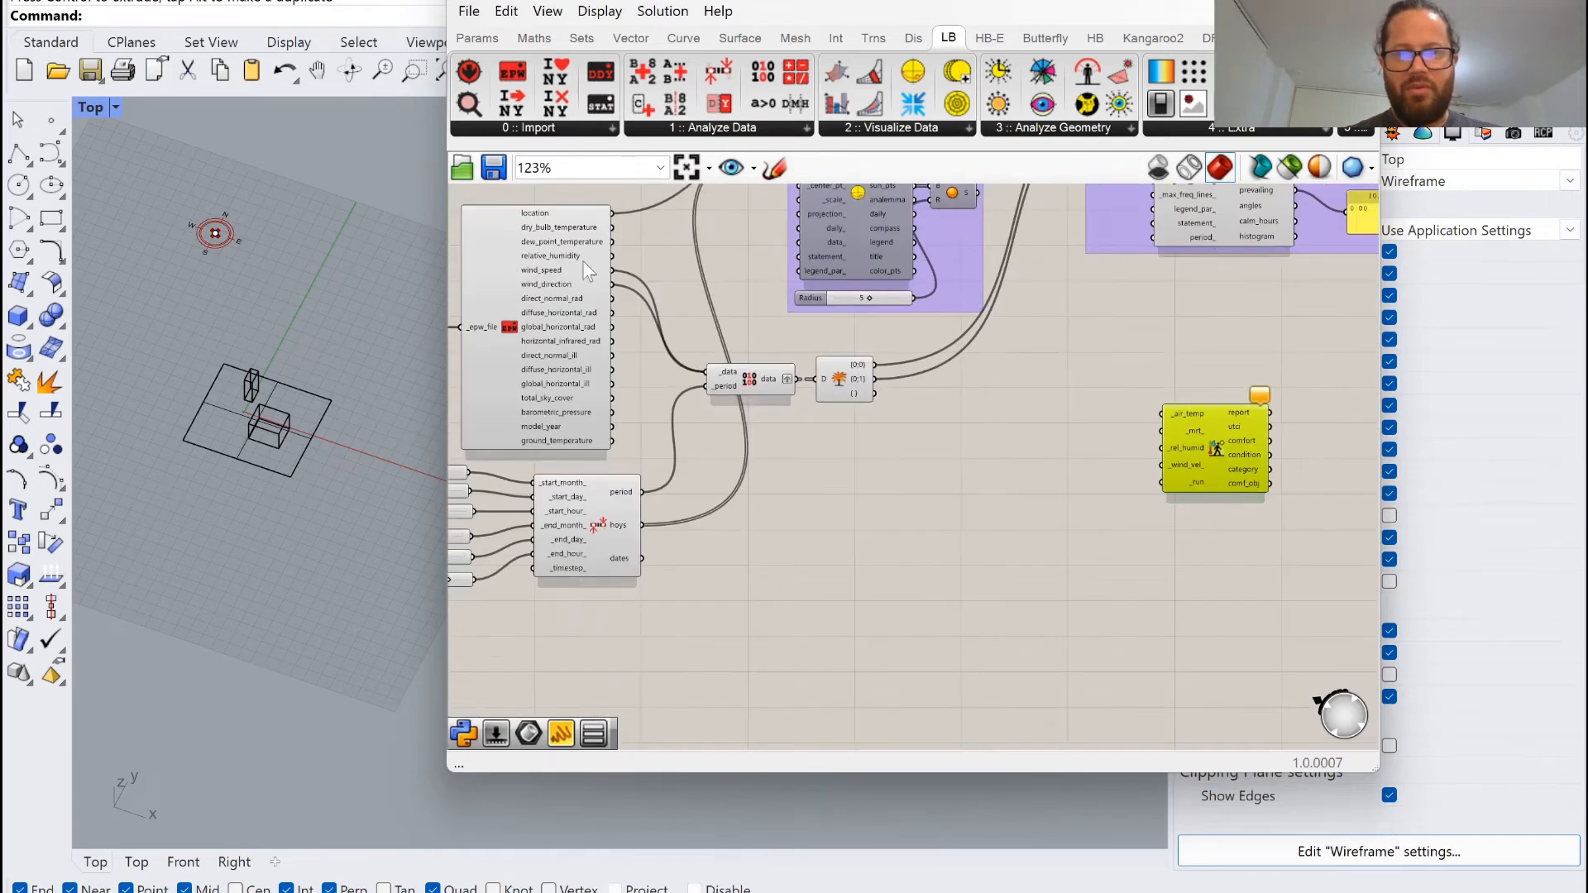
pyautogui.scroll(2, 608, 232)
pyautogui.keyDown('shift'); pyautogui.moveTo(623, 228); pyautogui.dragTo(745, 427); pyautogui.keyUp('shift')
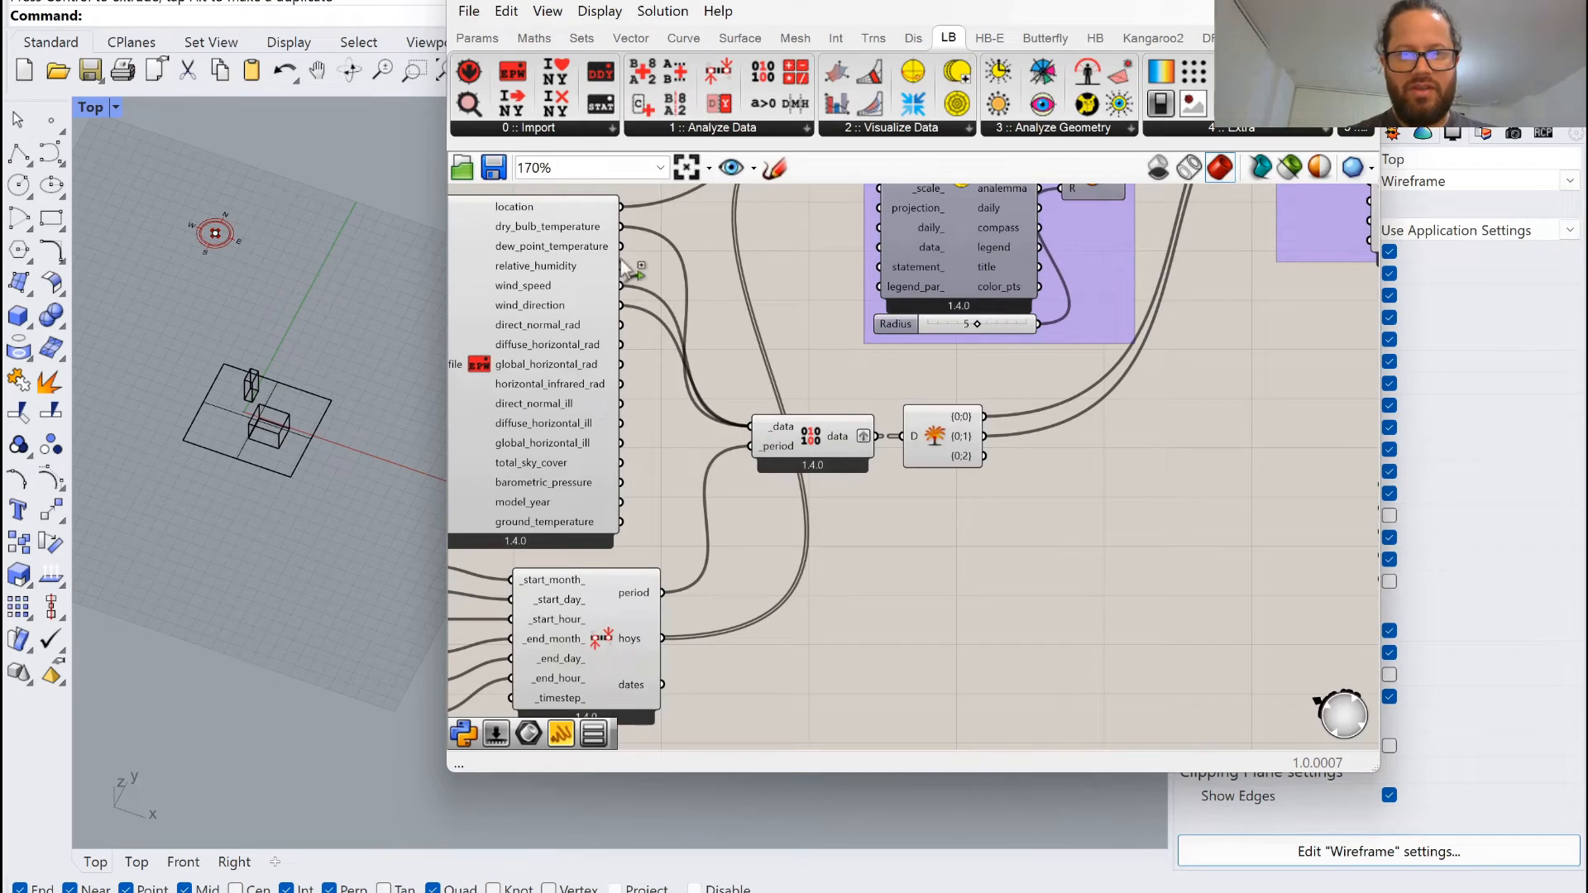
# Add the EPW relative_humidity output to the same _data input, keeping the wind and temperature sources connected.
pyautogui.scroll(-2, 553, 271)
pyautogui.scroll(3, 1282, 507)
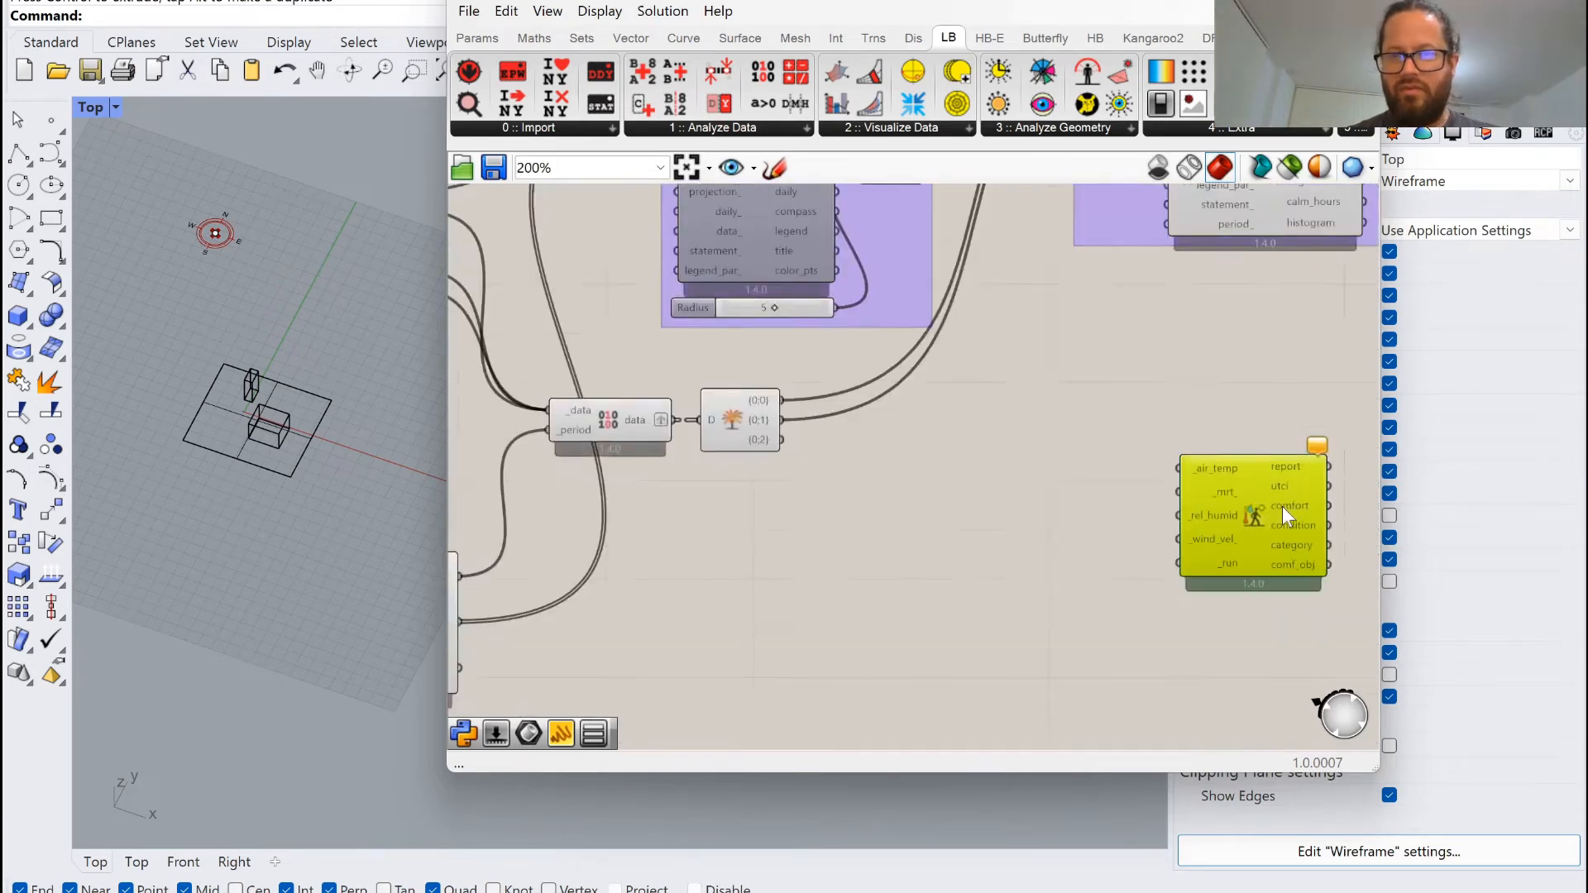
pyautogui.moveTo(1214, 487)
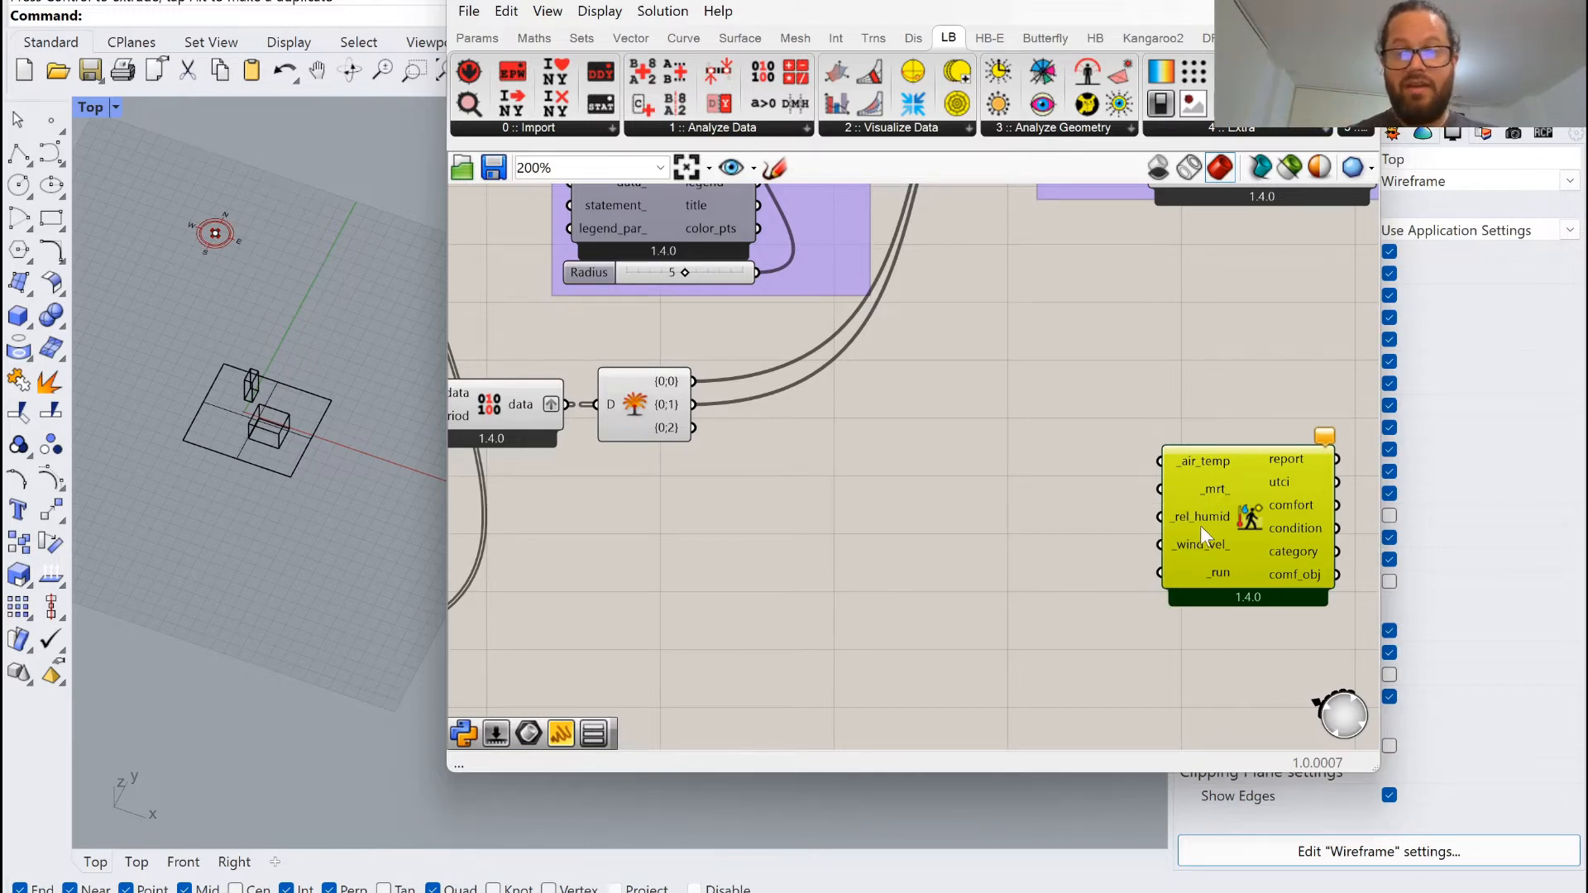
pyautogui.scroll(-3, 1203, 520)
pyautogui.scroll(2, 639, 518)
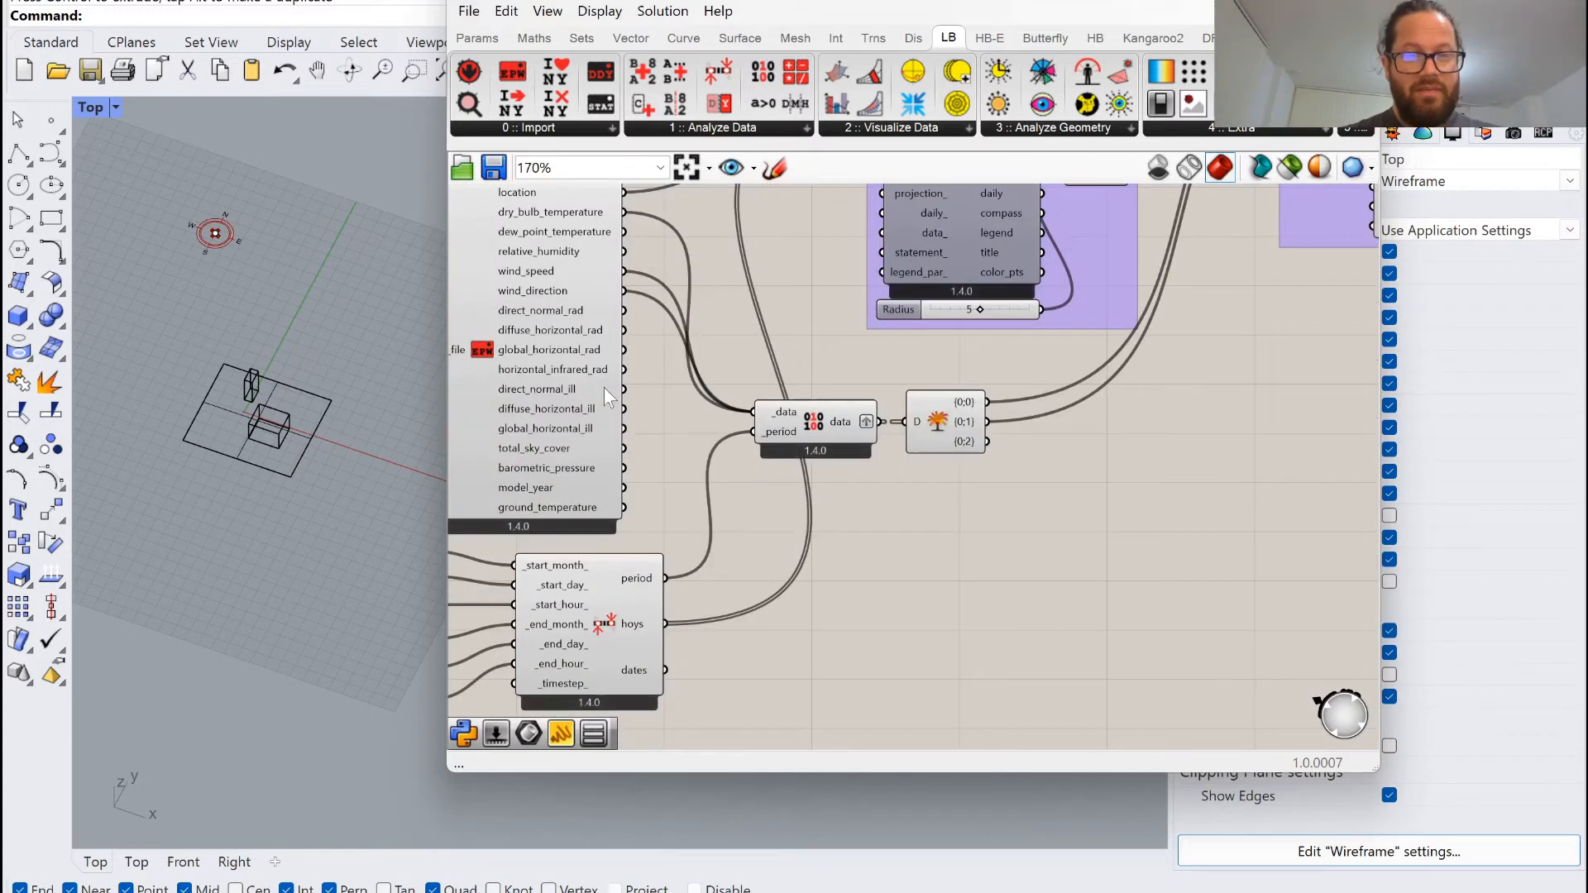
pyautogui.moveTo(623, 251); pyautogui.dragTo(753, 412)
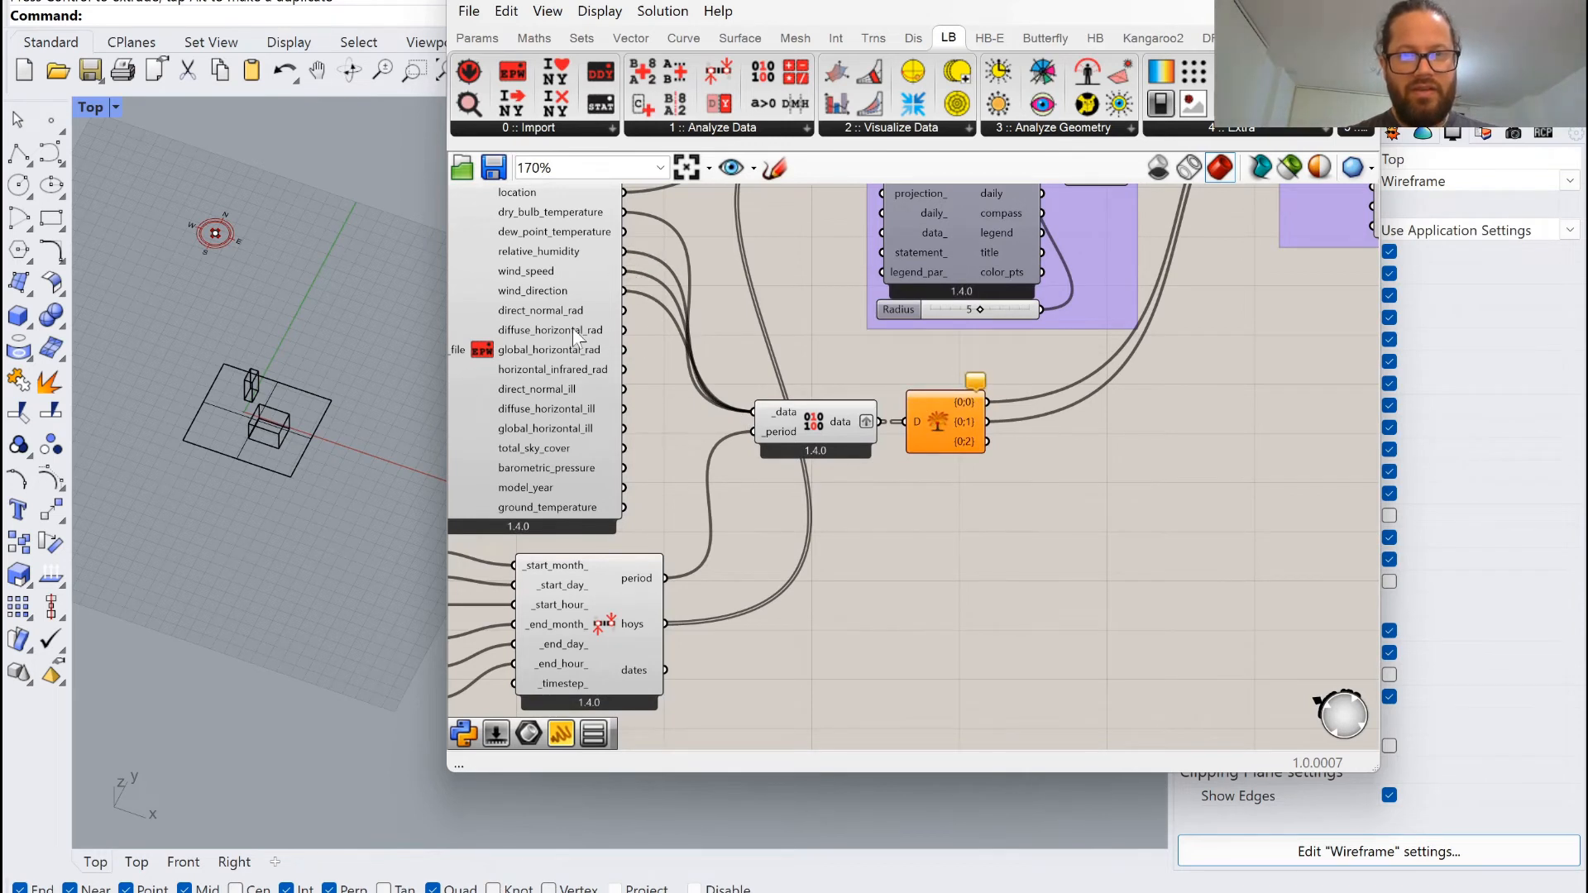
# Extend the tree-splitting component after the period filter with two more outputs, {0;3} and { }.
pyautogui.scroll(-3, 576, 336)
pyautogui.scroll(4, 984, 416)
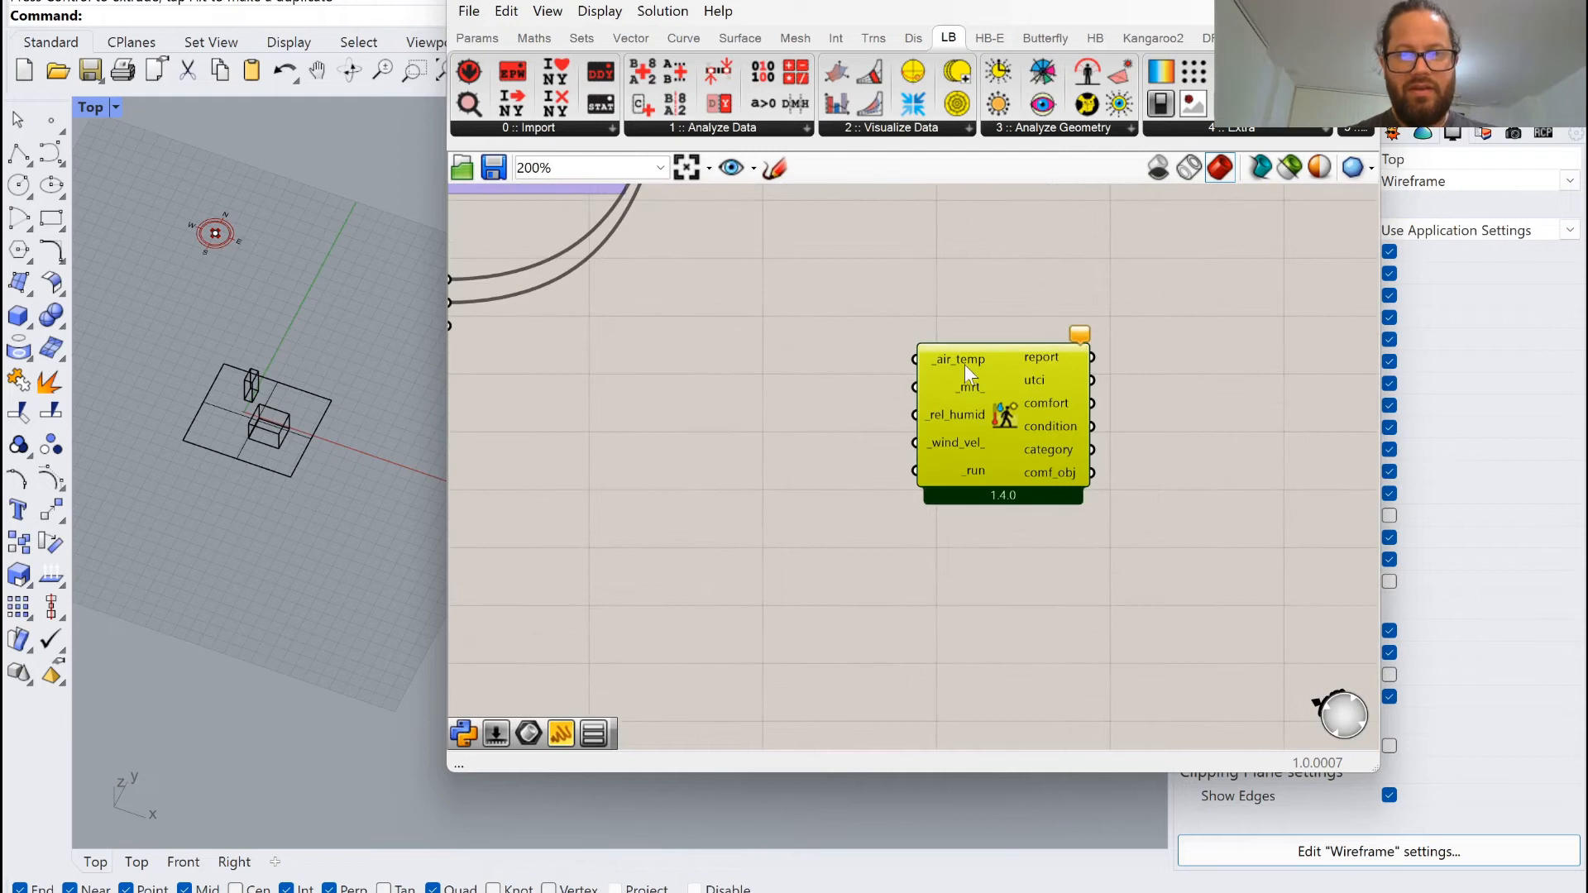
pyautogui.scroll(-3, 719, 359)
pyautogui.scroll(5, 653, 356)
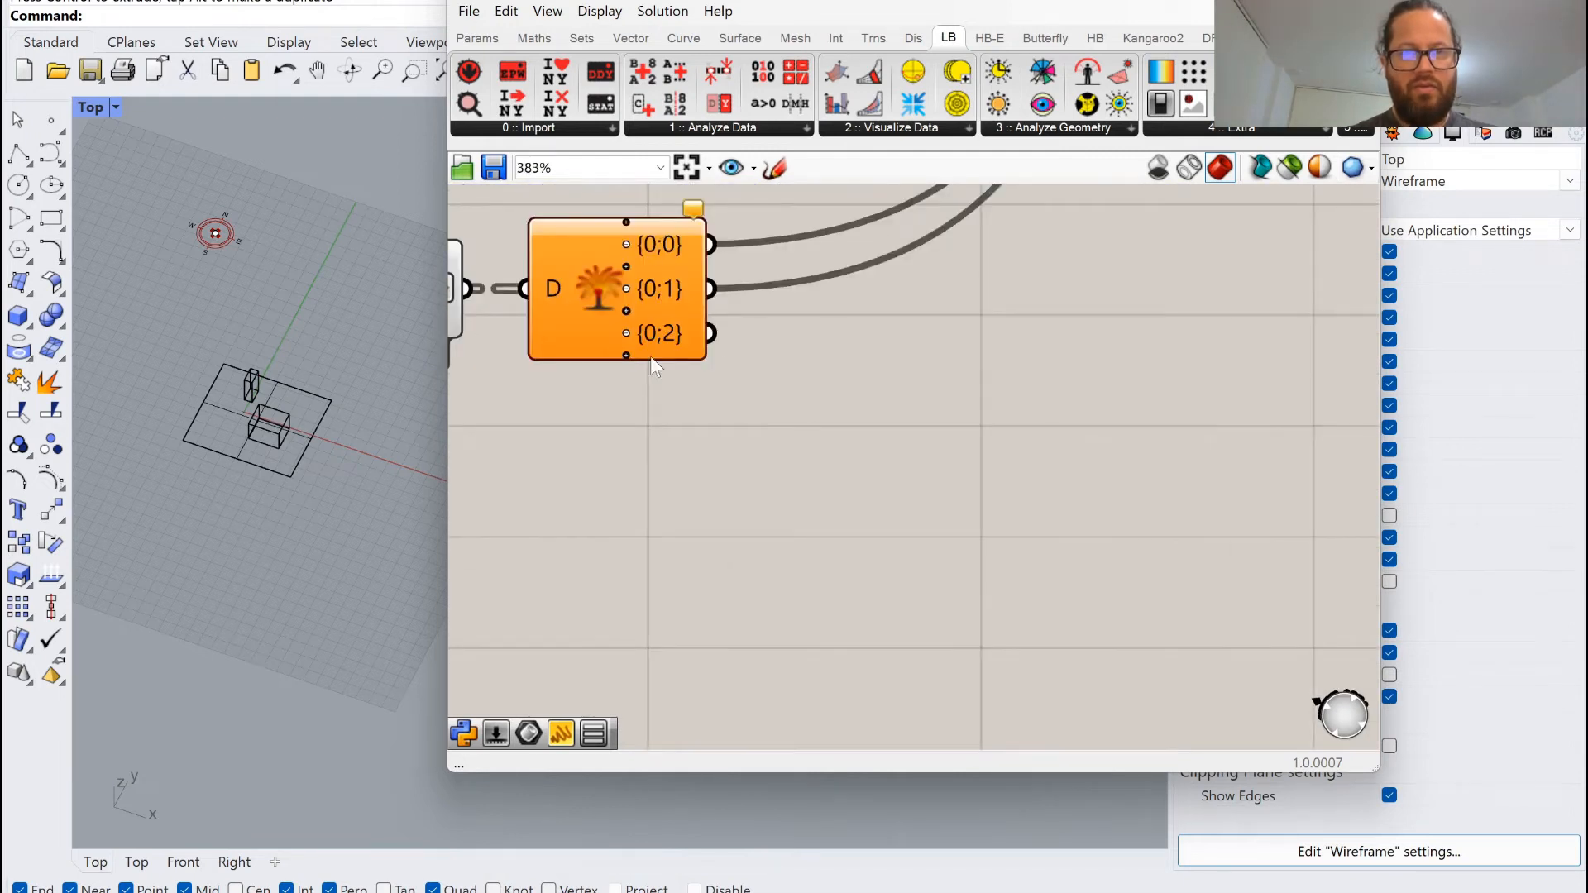
pyautogui.click(627, 355)
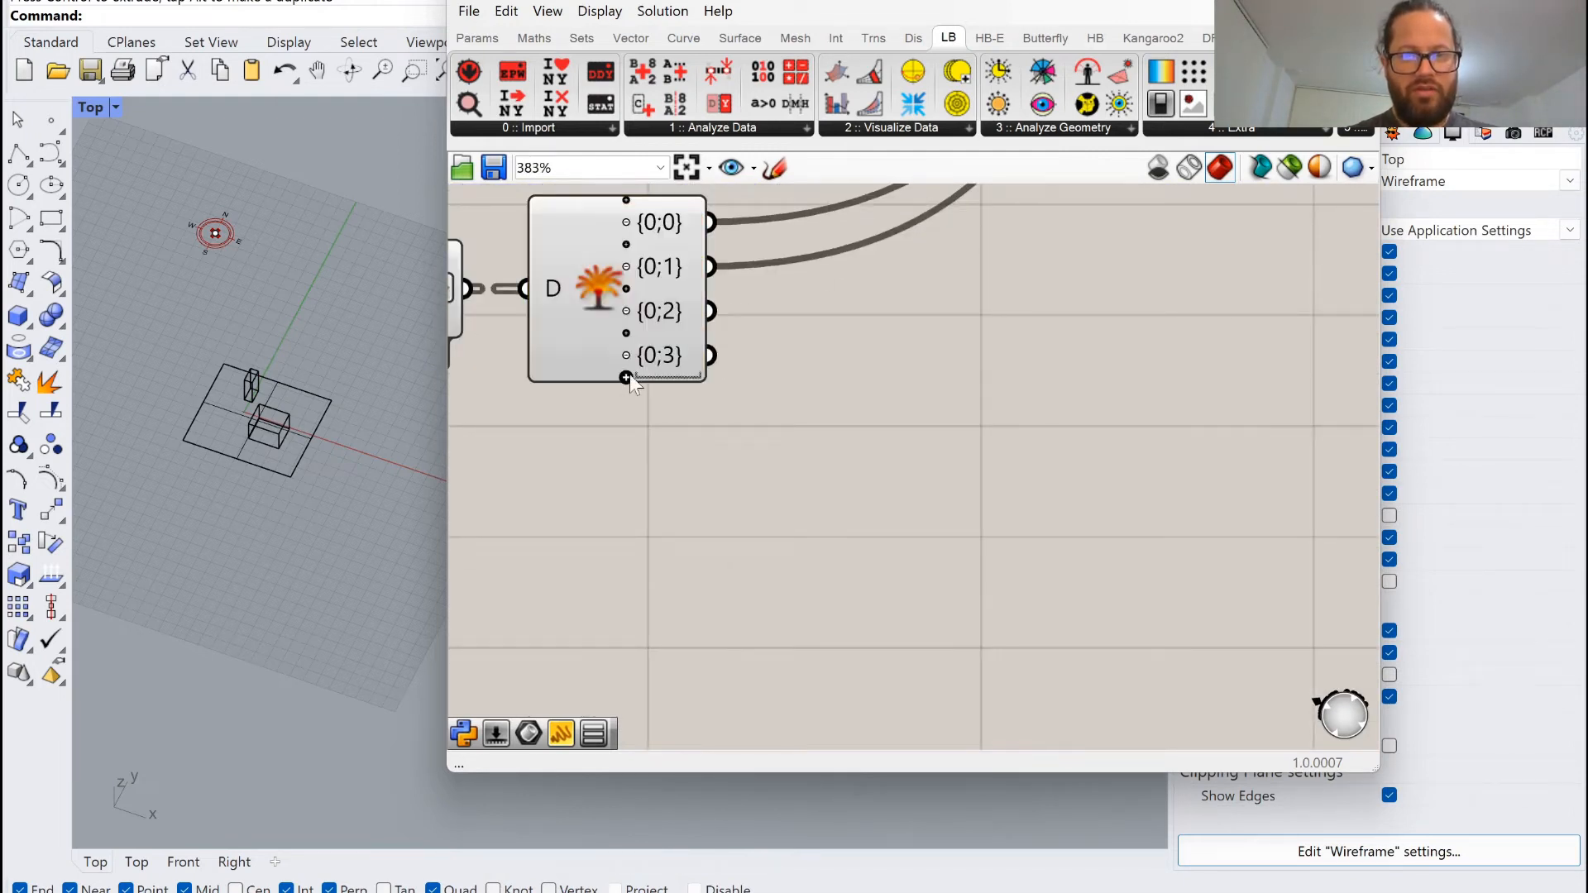
pyautogui.click(627, 378)
pyautogui.scroll(-3, 639, 453)
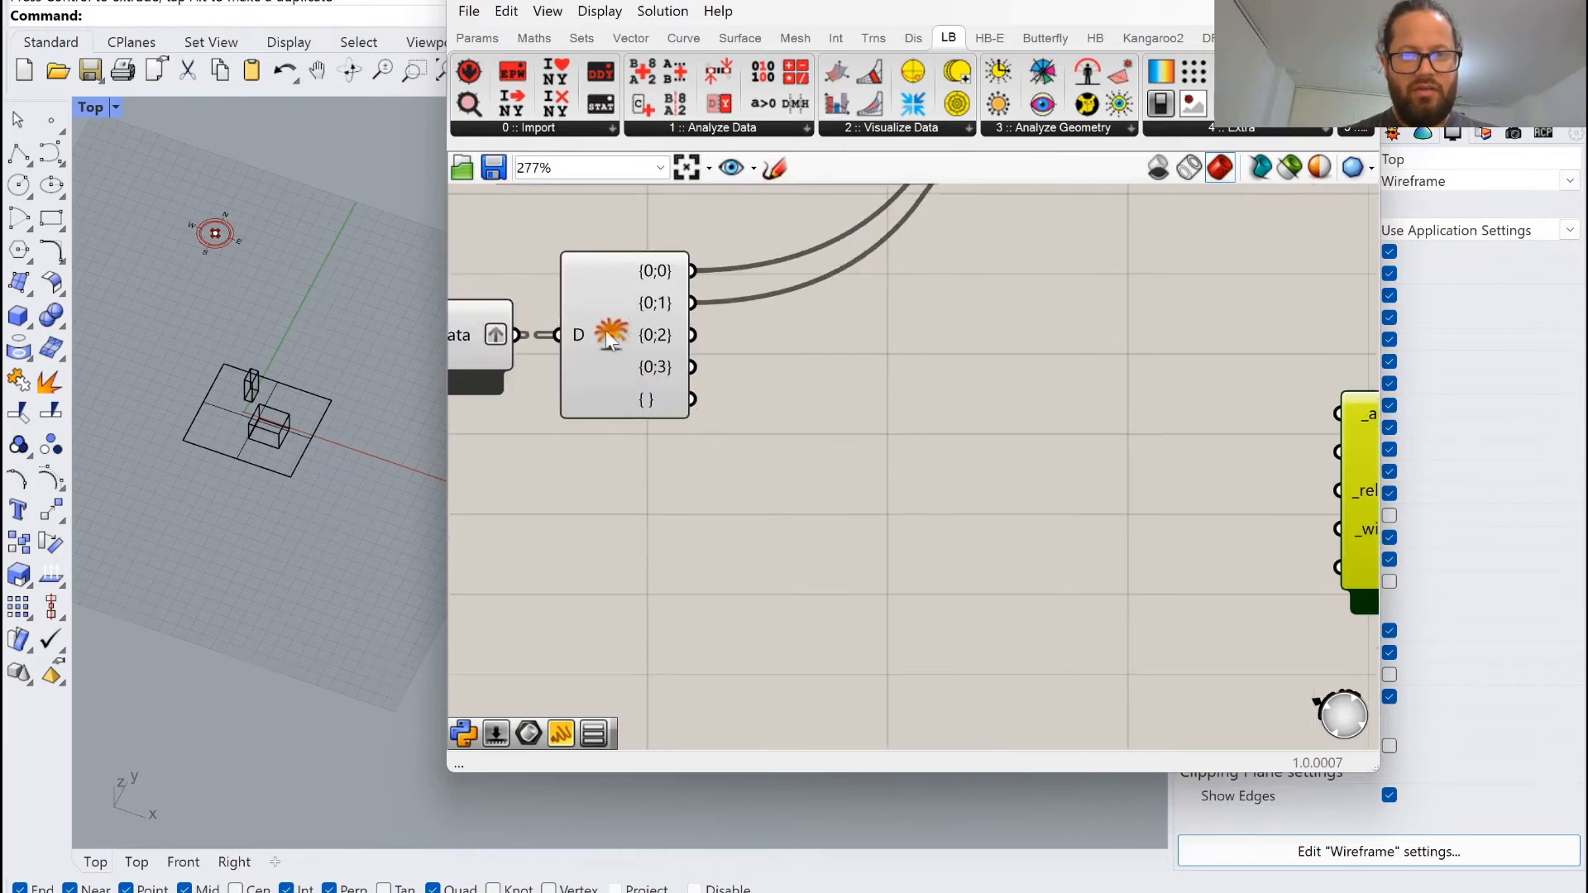
# Check the data in the exploded branches, and wire {0;2} to _air_temp and {0;3} to _rel_humid of UTCI Comfort.
pyautogui.scroll(1, 677, 331)
pyautogui.moveTo(619, 285)
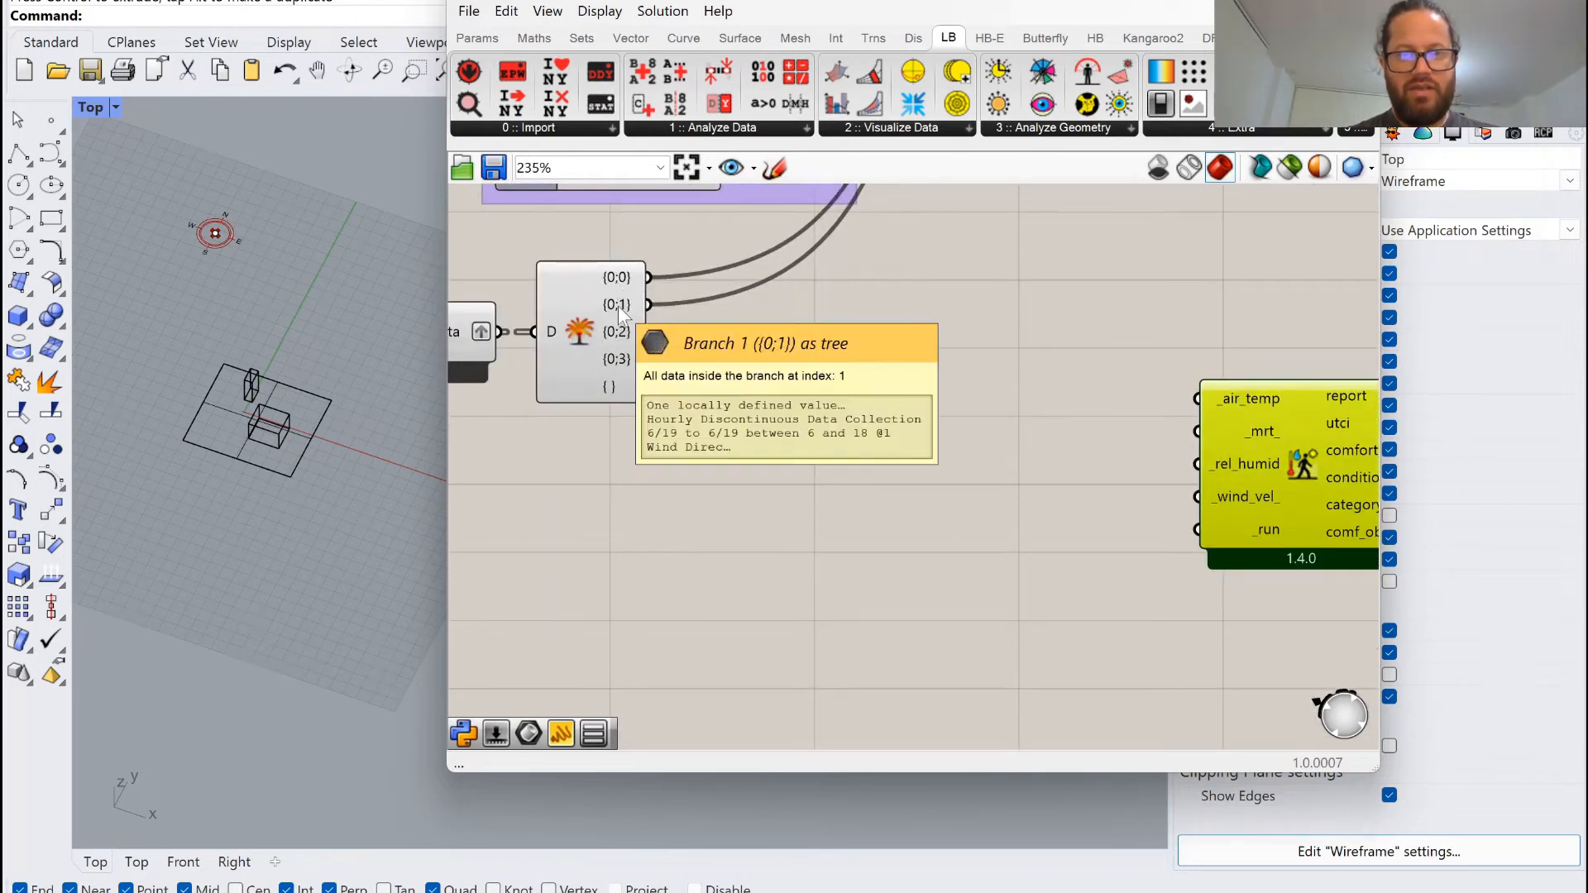
pyautogui.moveTo(622, 336)
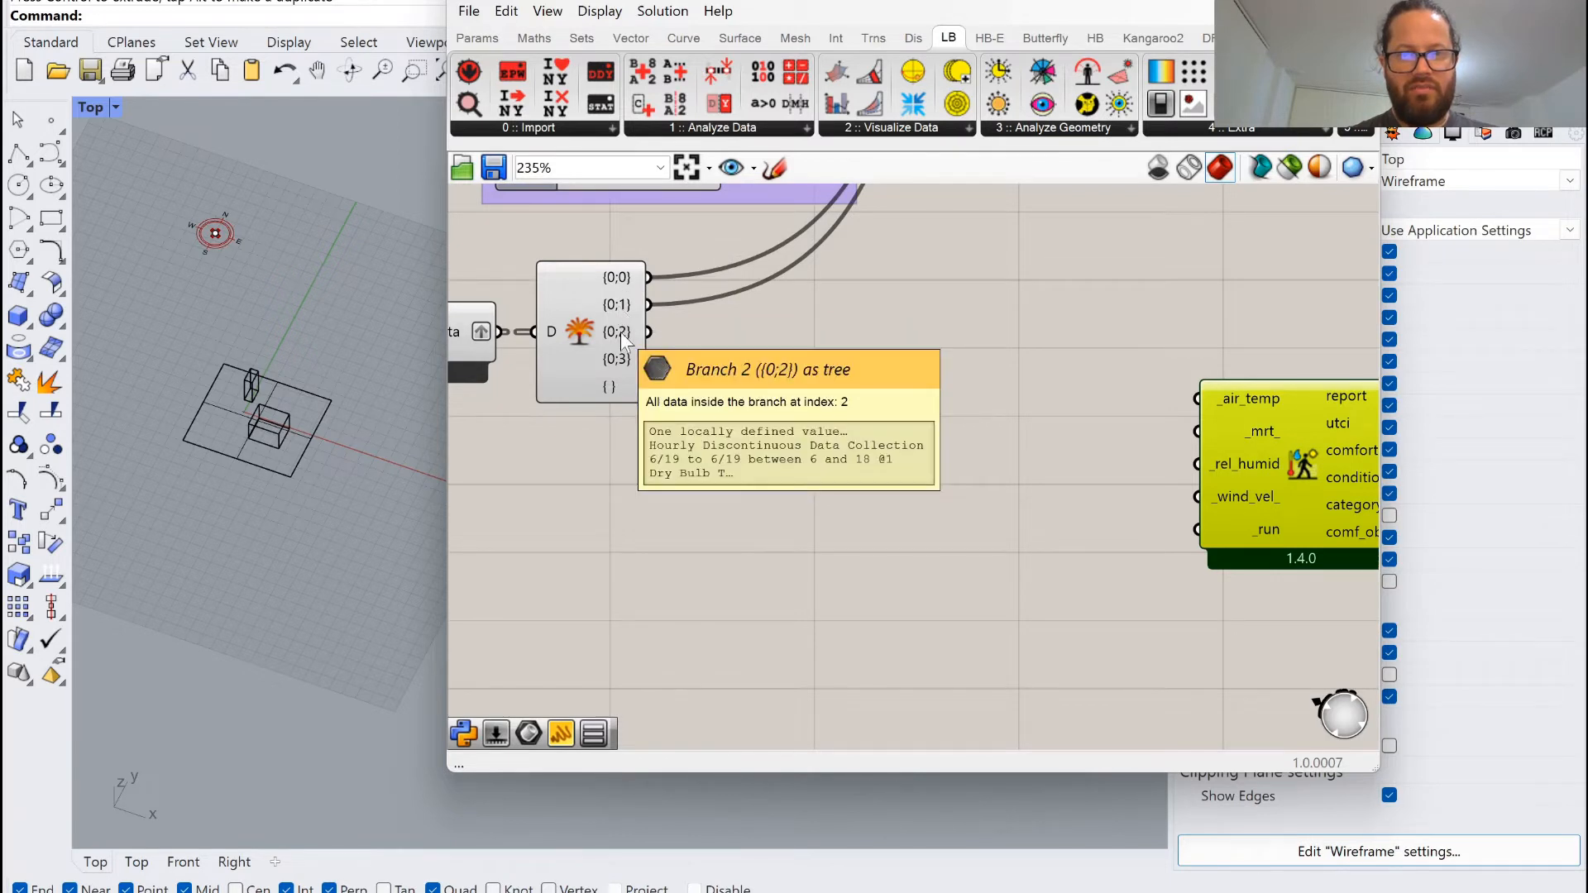
pyautogui.moveTo(648, 332); pyautogui.dragTo(1196, 399)
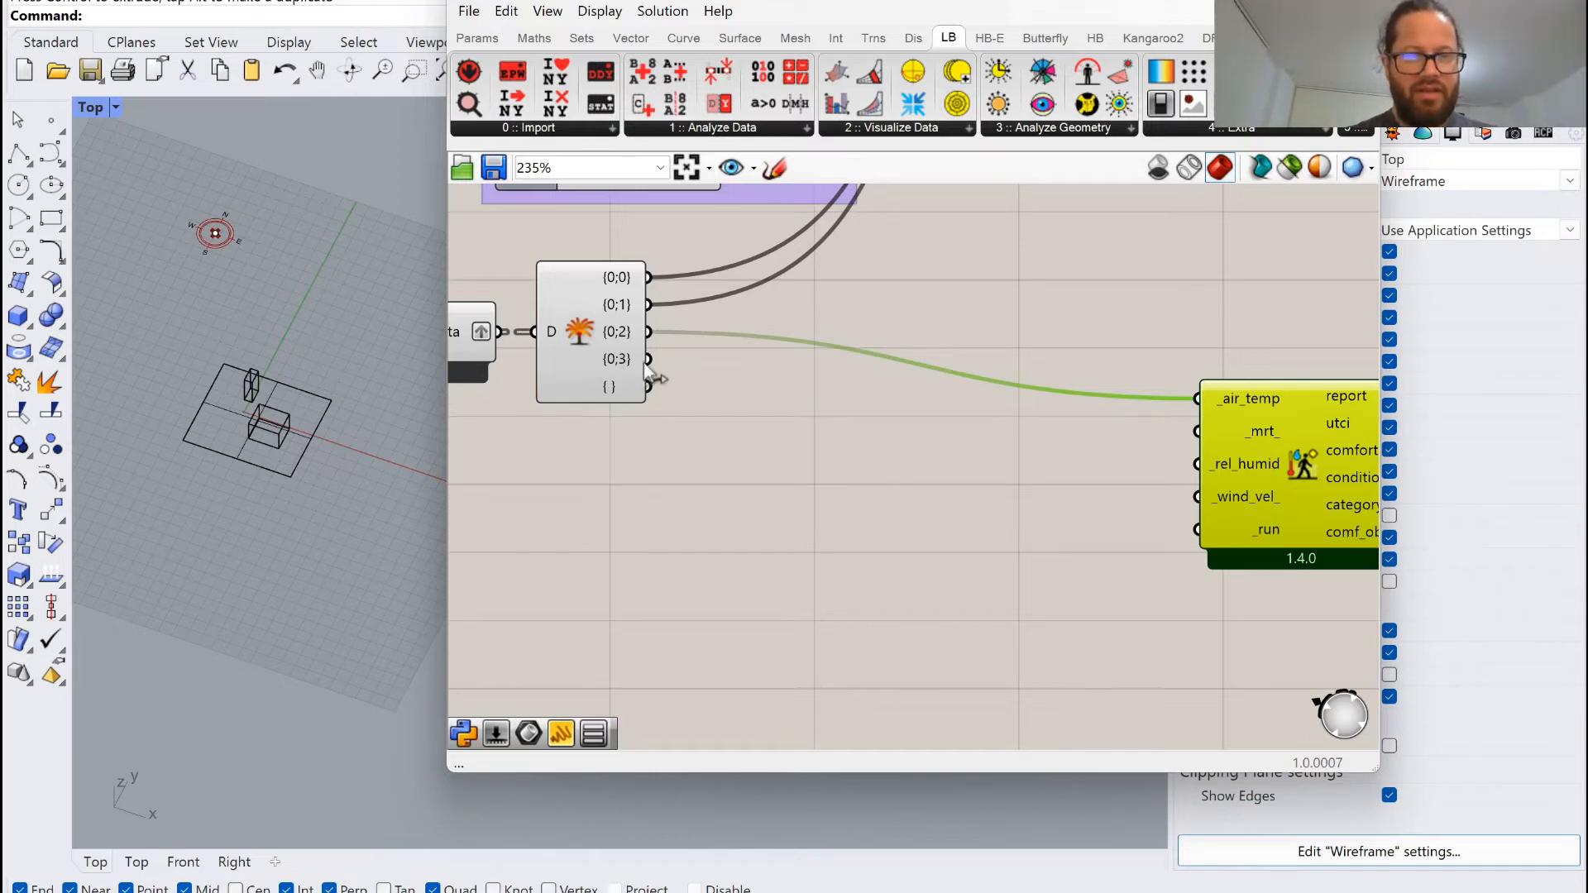
pyautogui.moveTo(648, 359); pyautogui.dragTo(1197, 464)
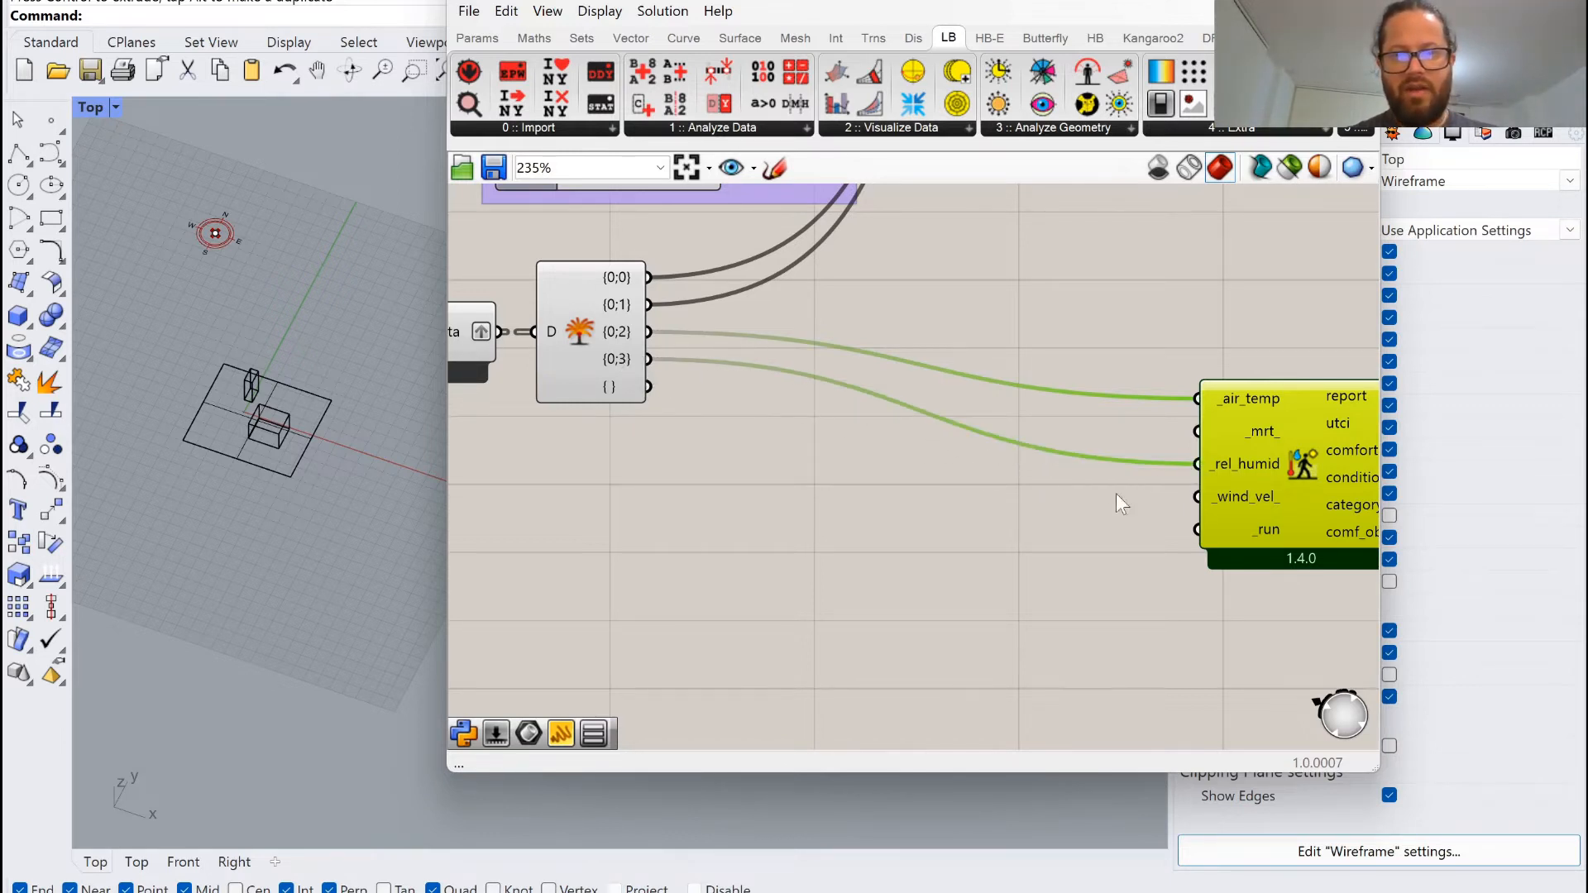
# Nudge the UTCI Comfort component upward and connect a new Boolean Toggle to its _run input.
pyautogui.moveTo(1115, 494); pyautogui.dragTo(948, 496, button='right')
pyautogui.moveTo(1077, 503)
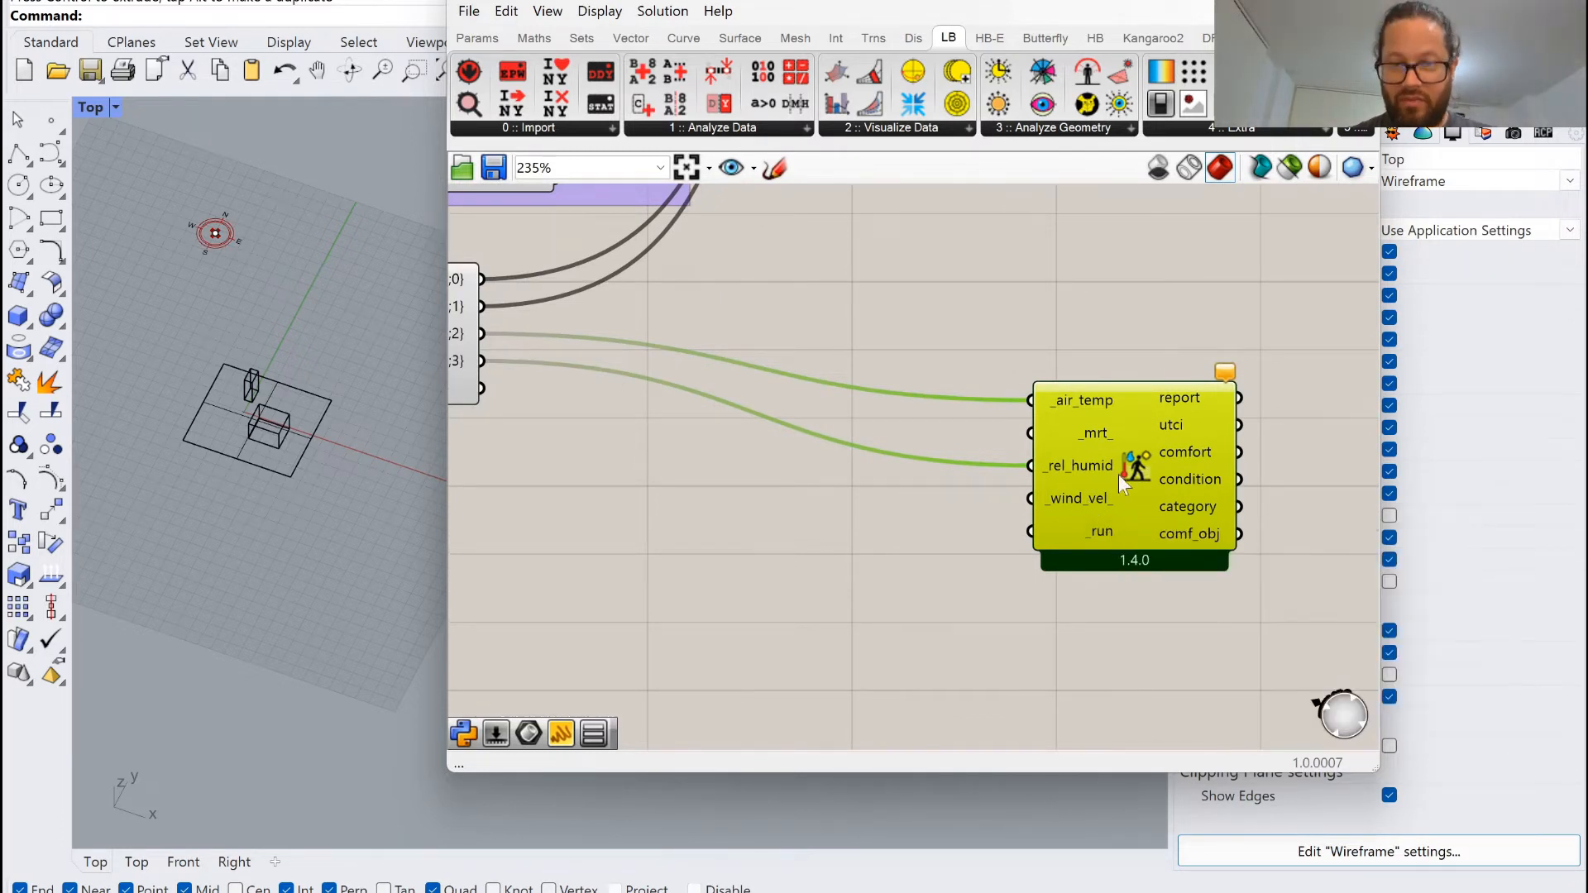
pyautogui.moveTo(1140, 418); pyautogui.dragTo(1137, 383)
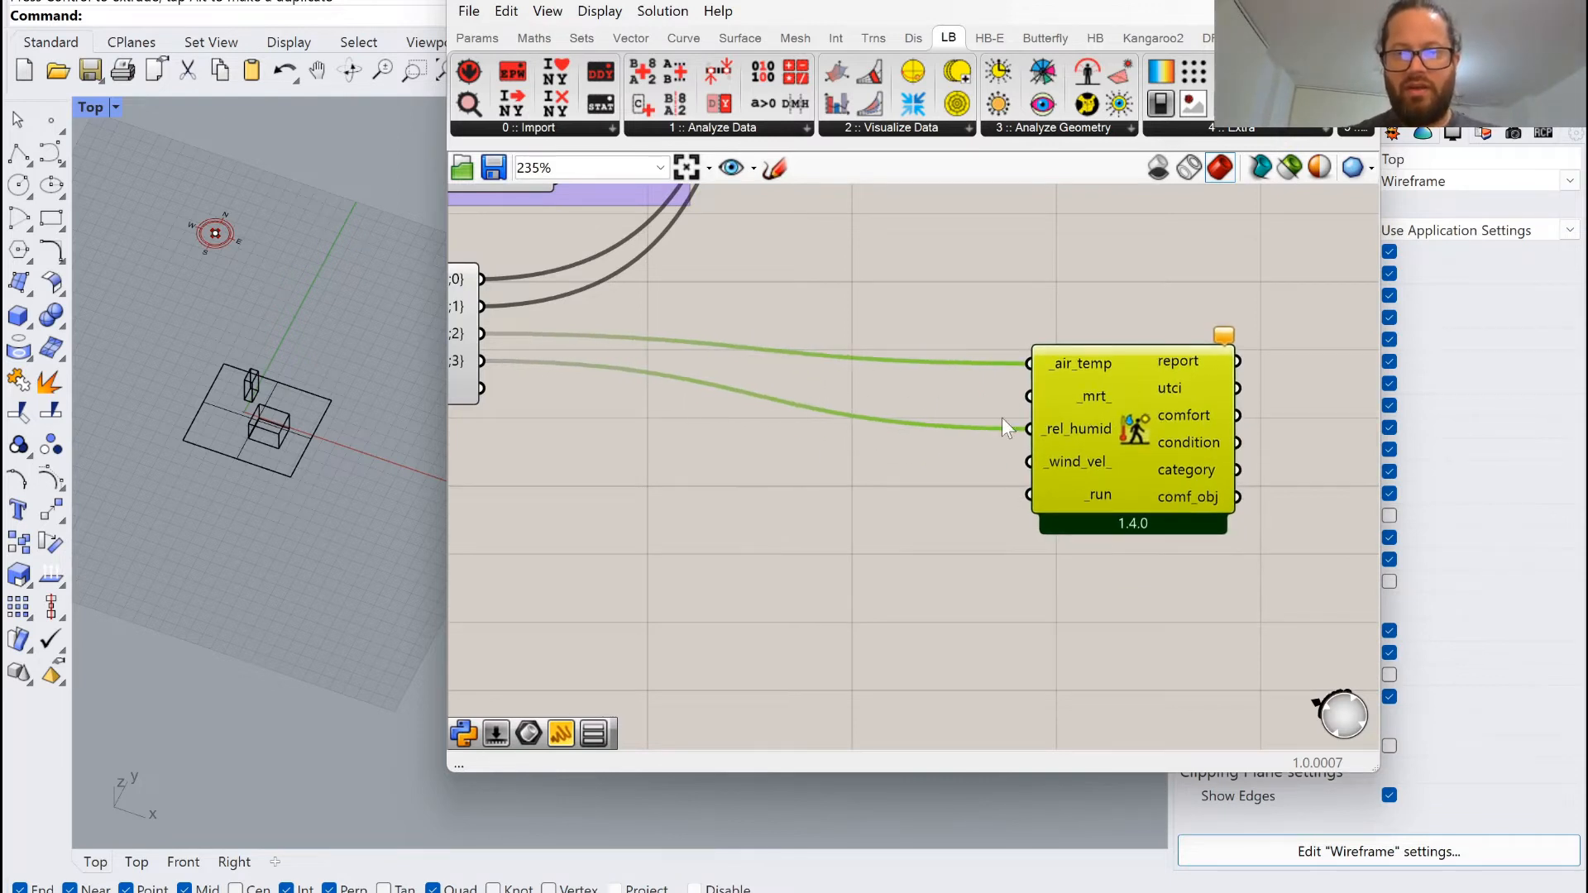
pyautogui.doubleClick(893, 514)
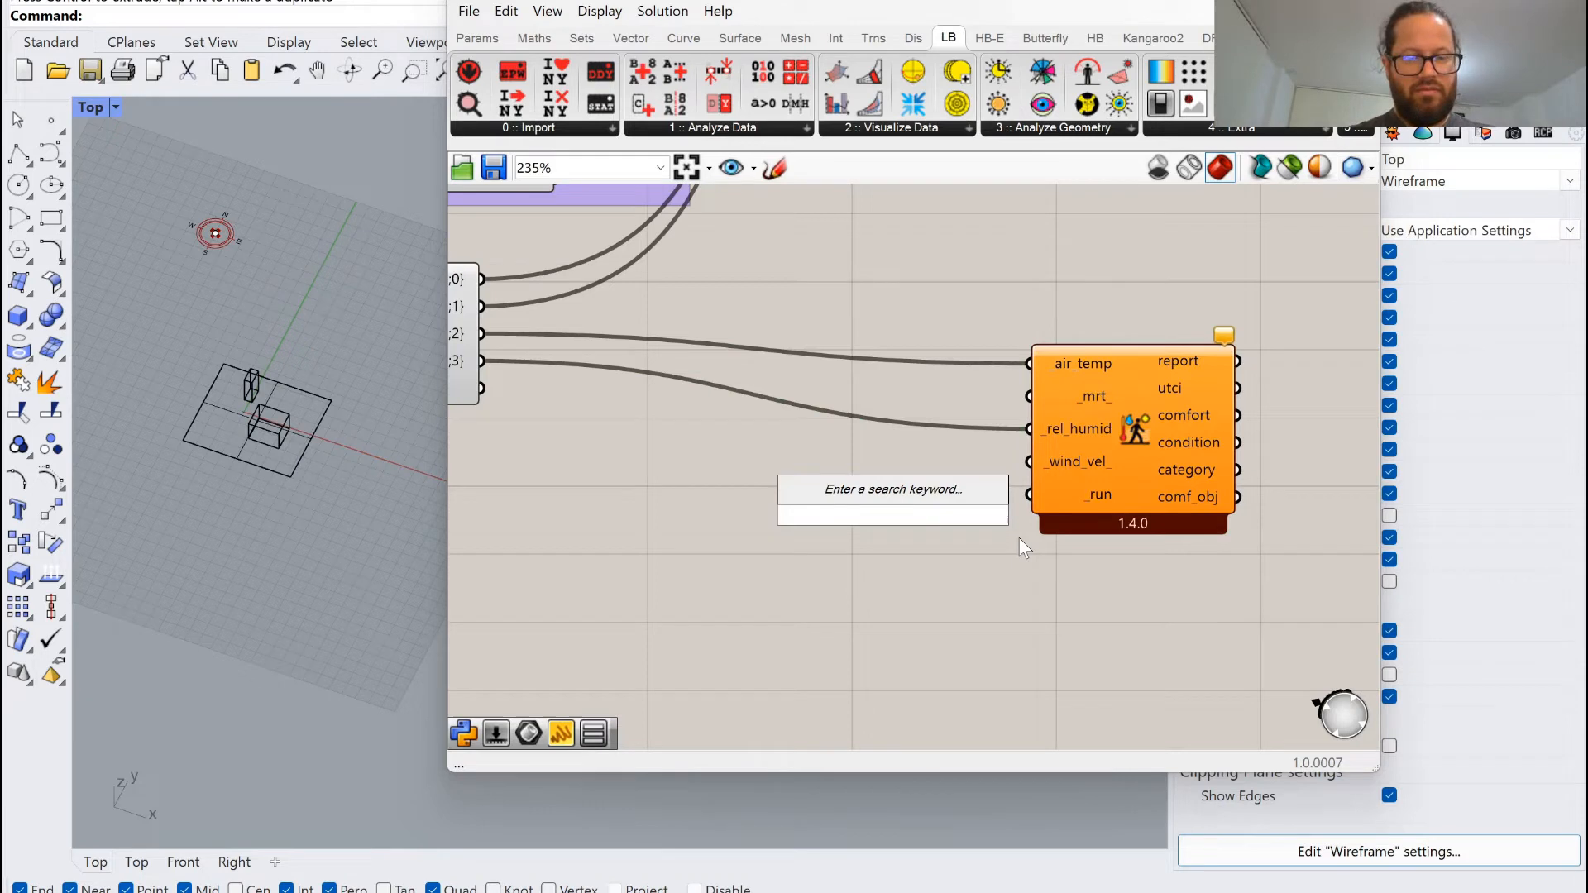
pyautogui.write('b')
pyautogui.press('BackSpace')
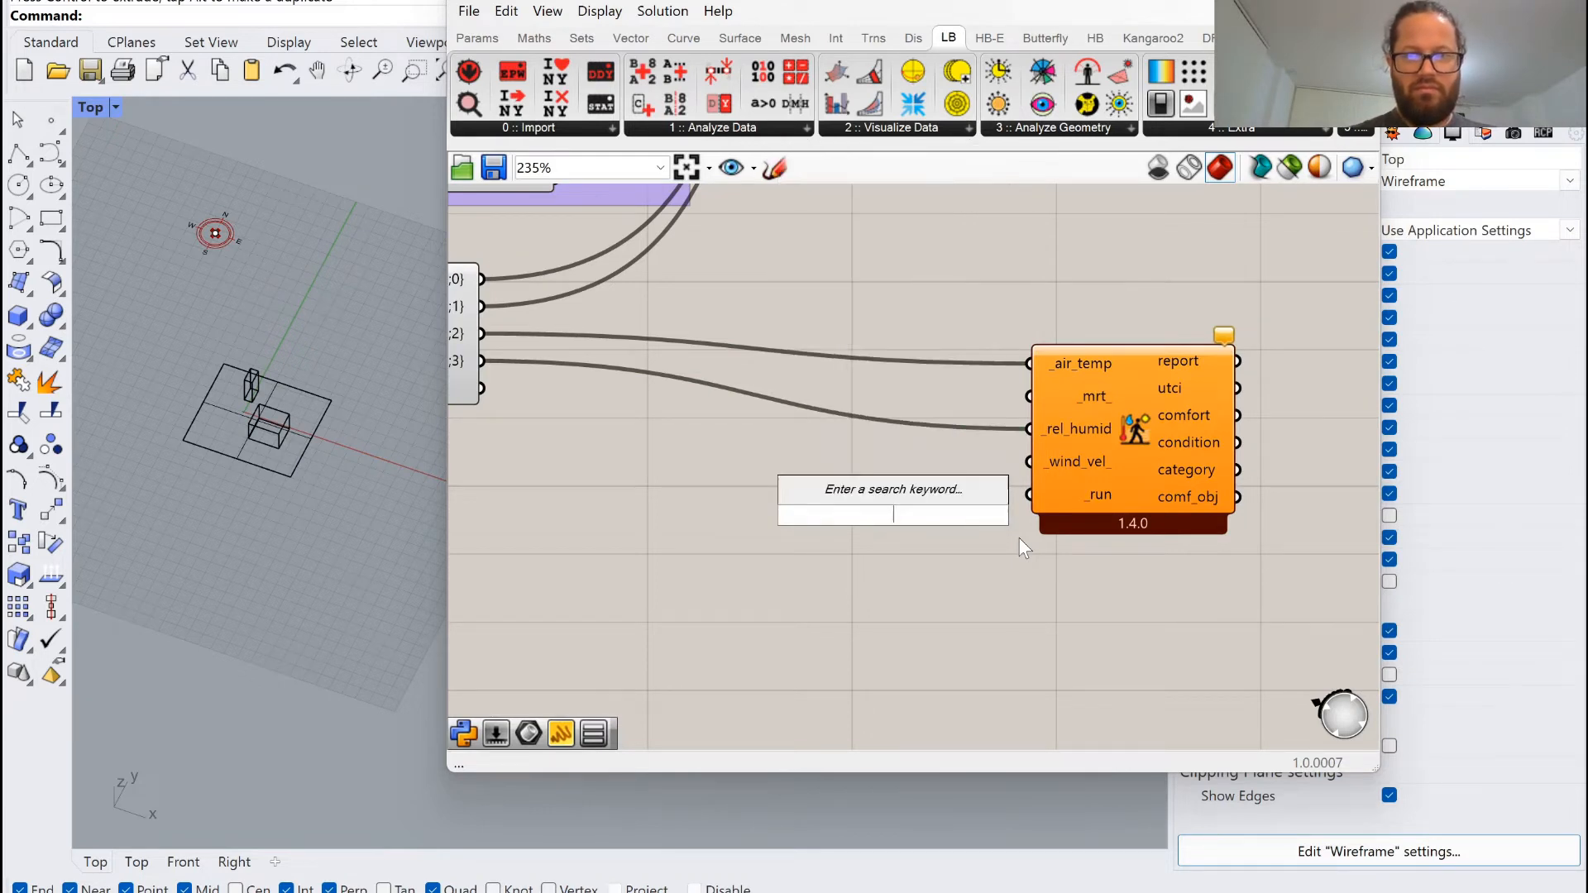
pyautogui.write('boo')
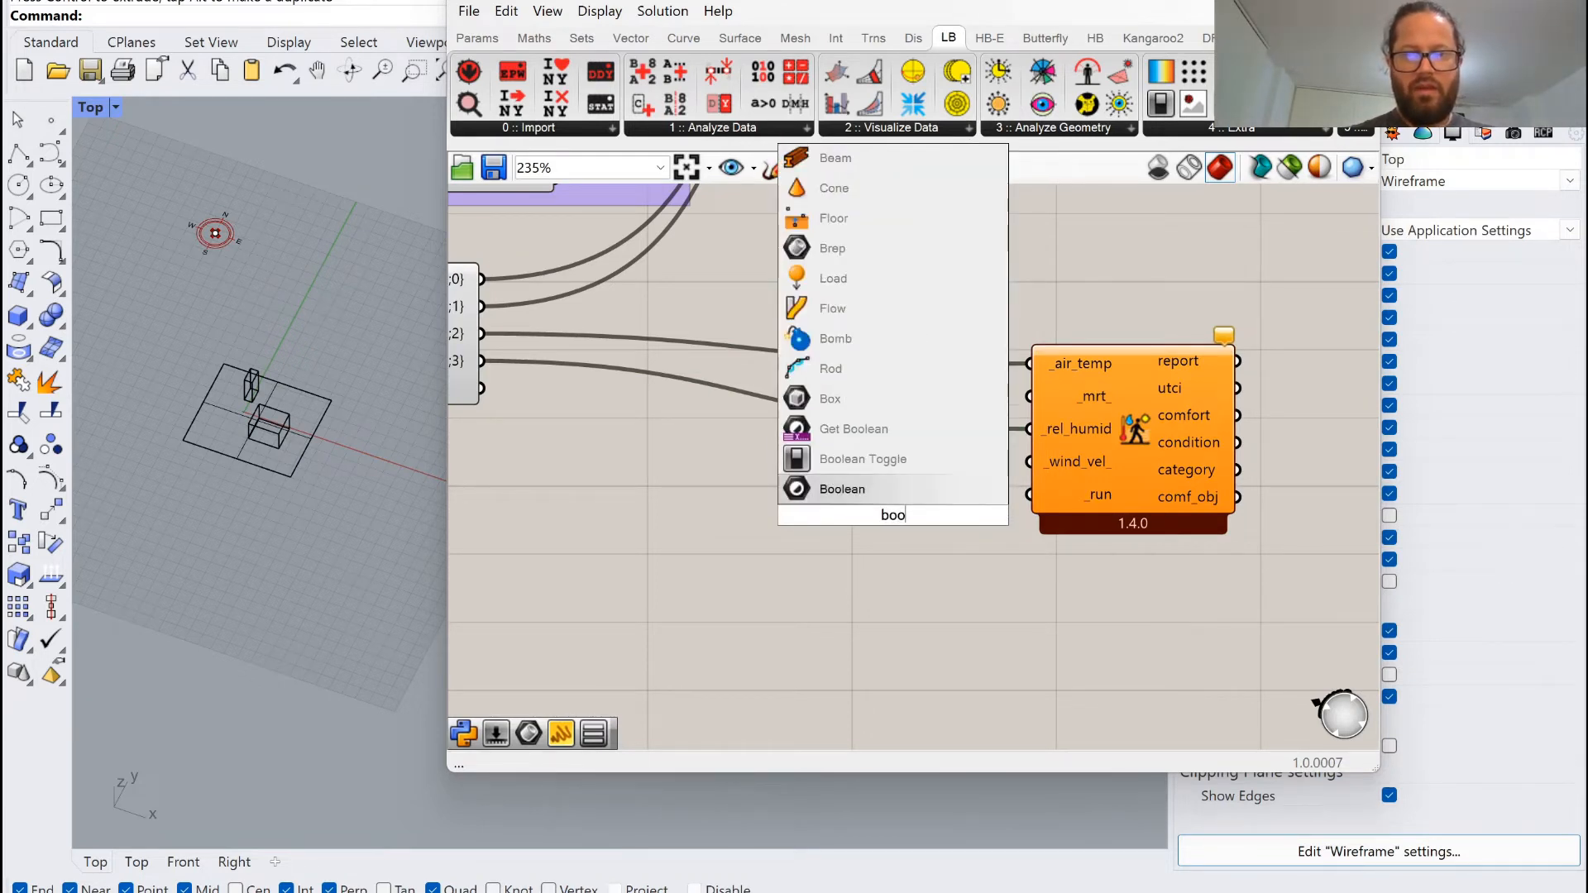
pyautogui.press('Up')
pyautogui.press('Return')
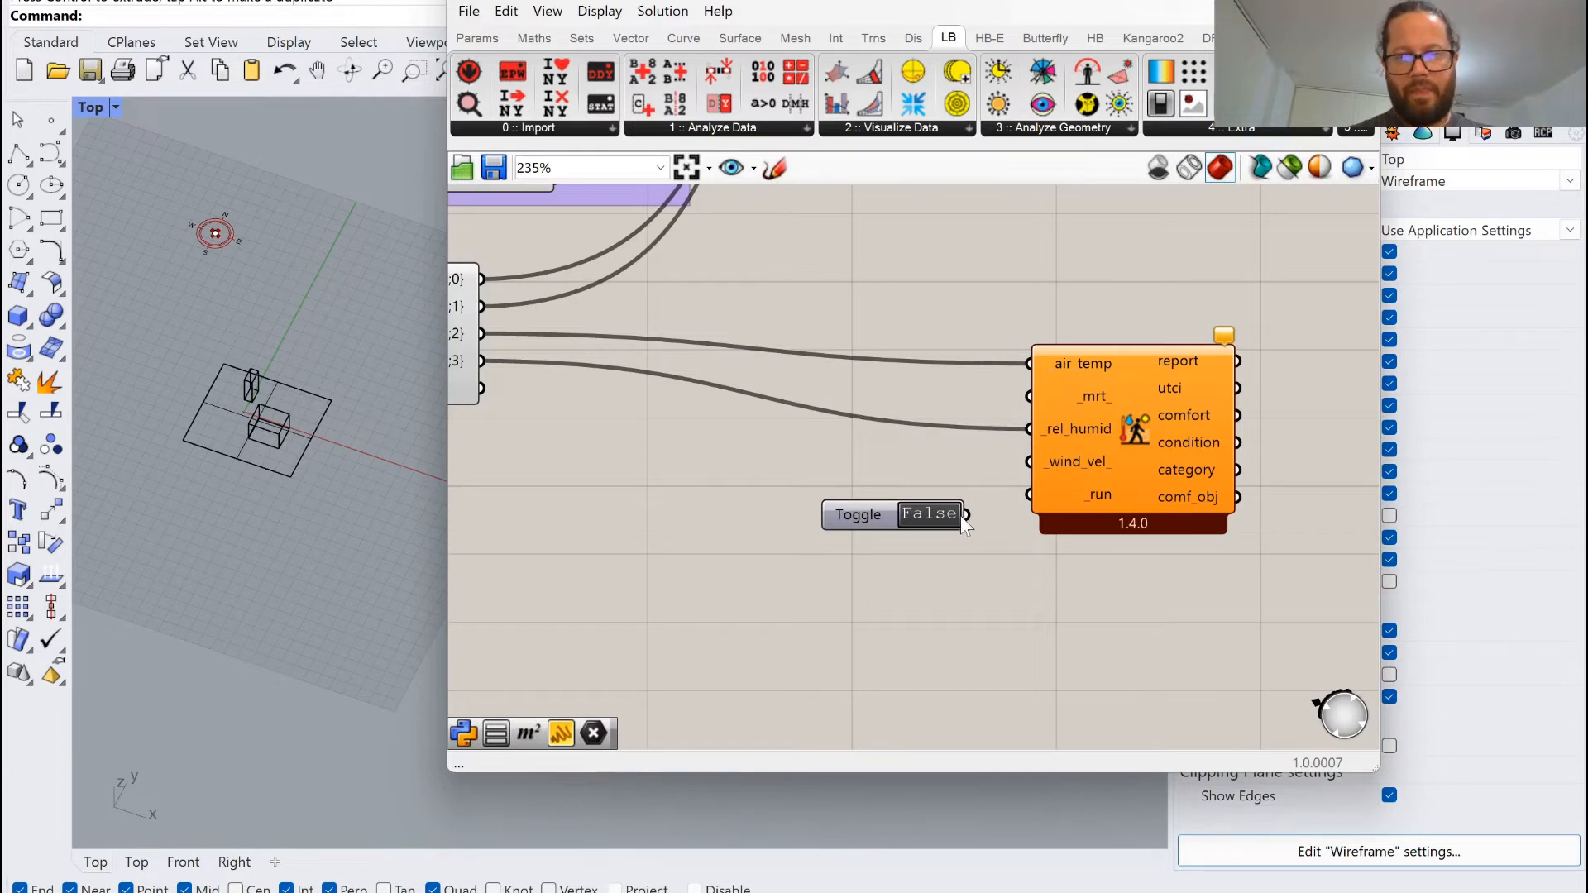
pyautogui.moveTo(965, 515); pyautogui.dragTo(1031, 496)
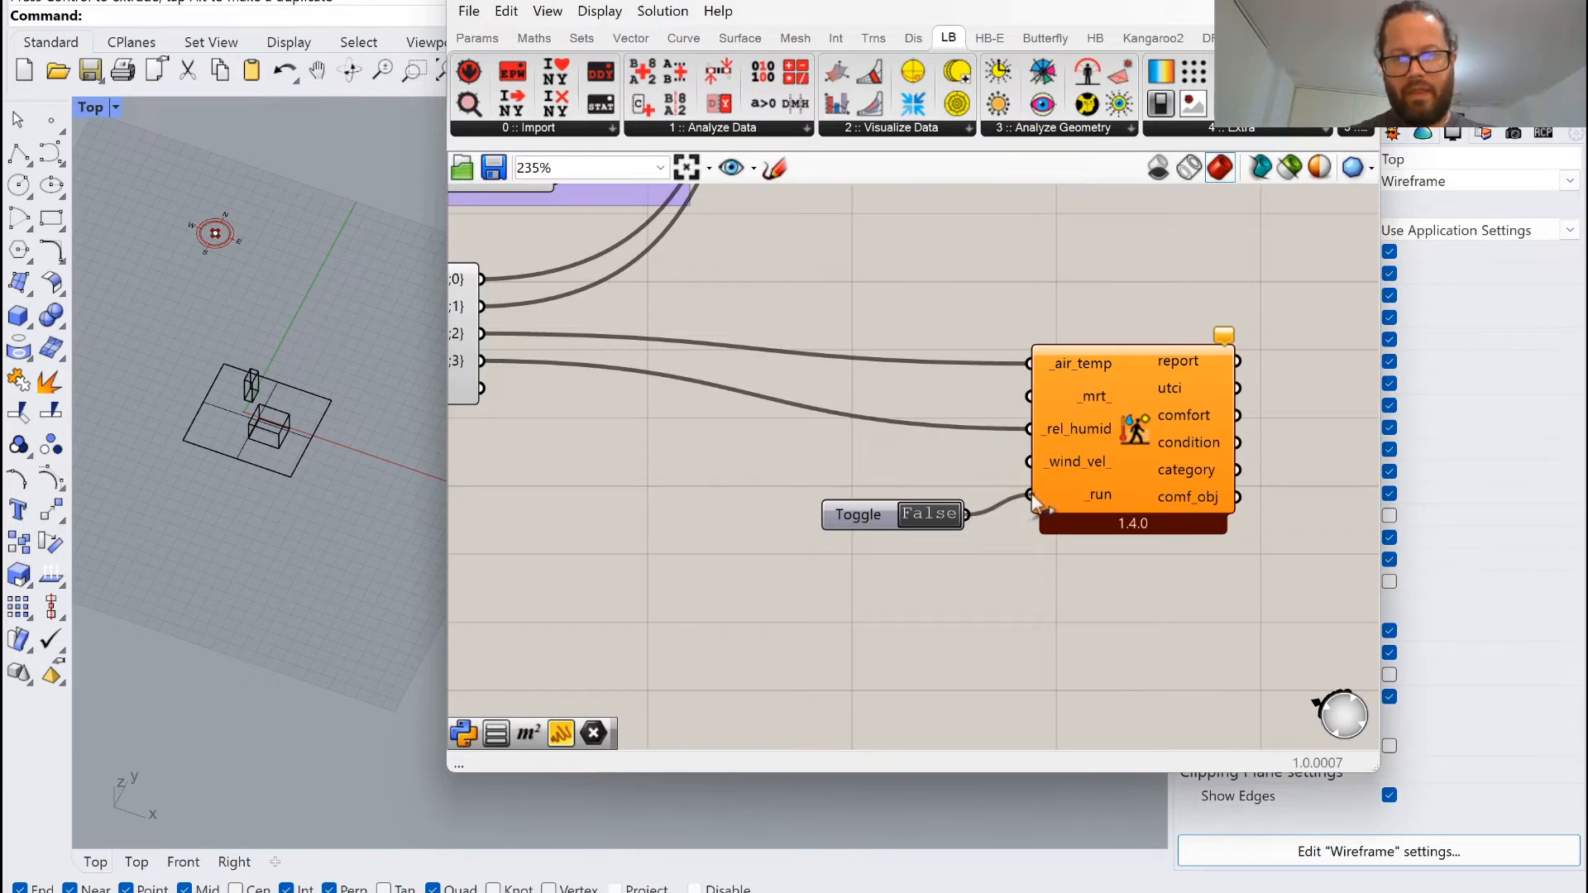
# Switch the toggle to True and move it level with the _run input.
pyautogui.doubleClick(917, 514)
pyautogui.moveTo(917, 515); pyautogui.dragTo(920, 494)
pyautogui.moveTo(1181, 401)
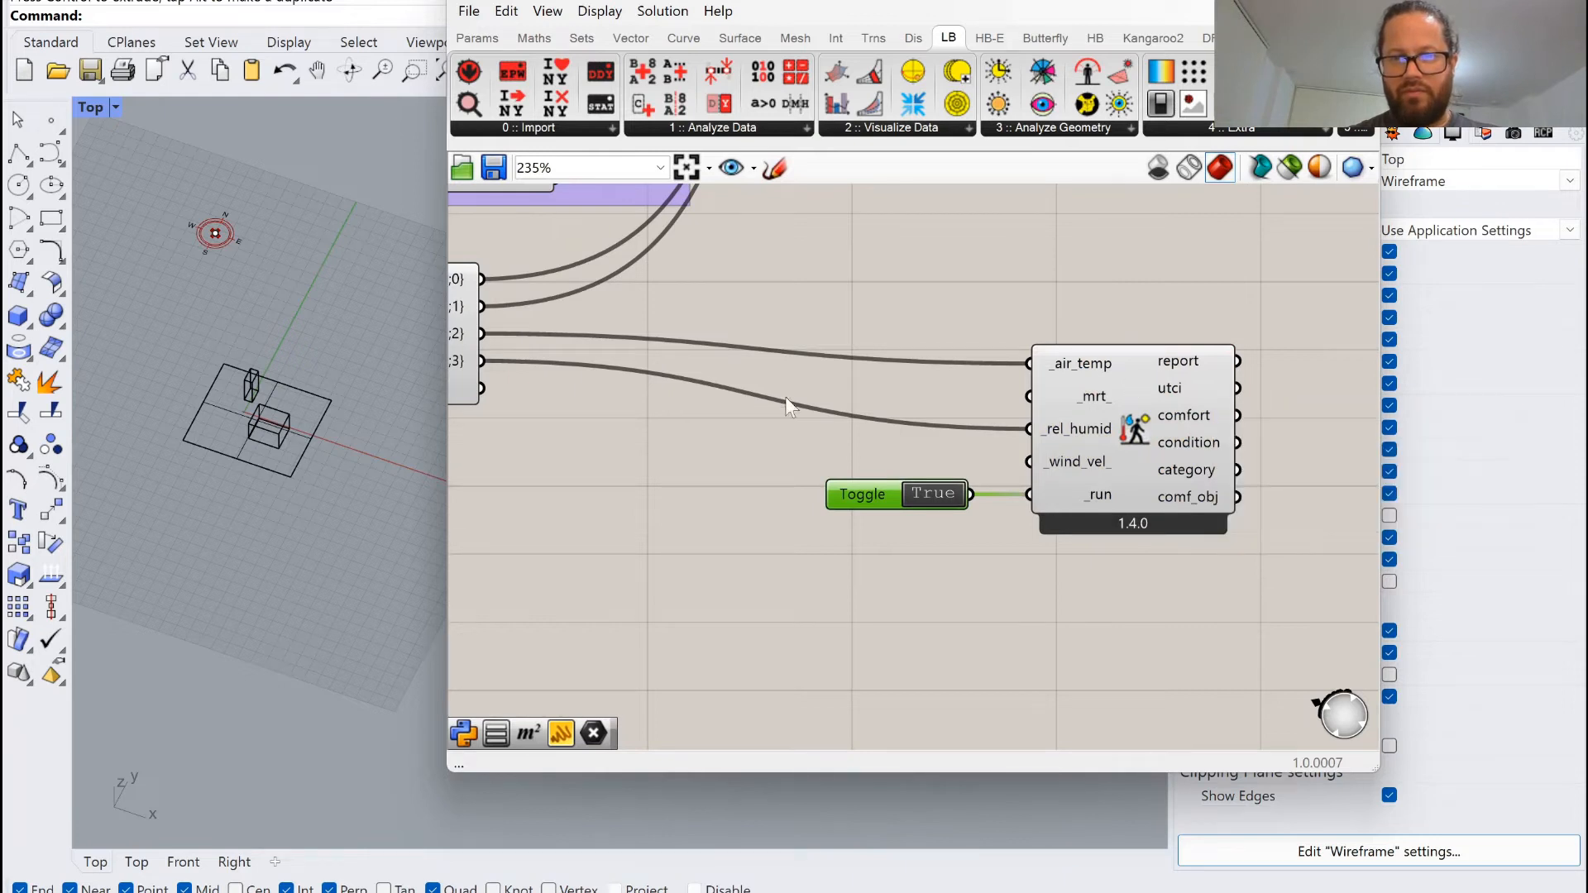
# Place a large panel beside the UTCI Comfort component and connect the utci output to it.
pyautogui.scroll(-6, 763, 493)
pyautogui.scroll(-2, 808, 444)
pyautogui.scroll(6, 807, 444)
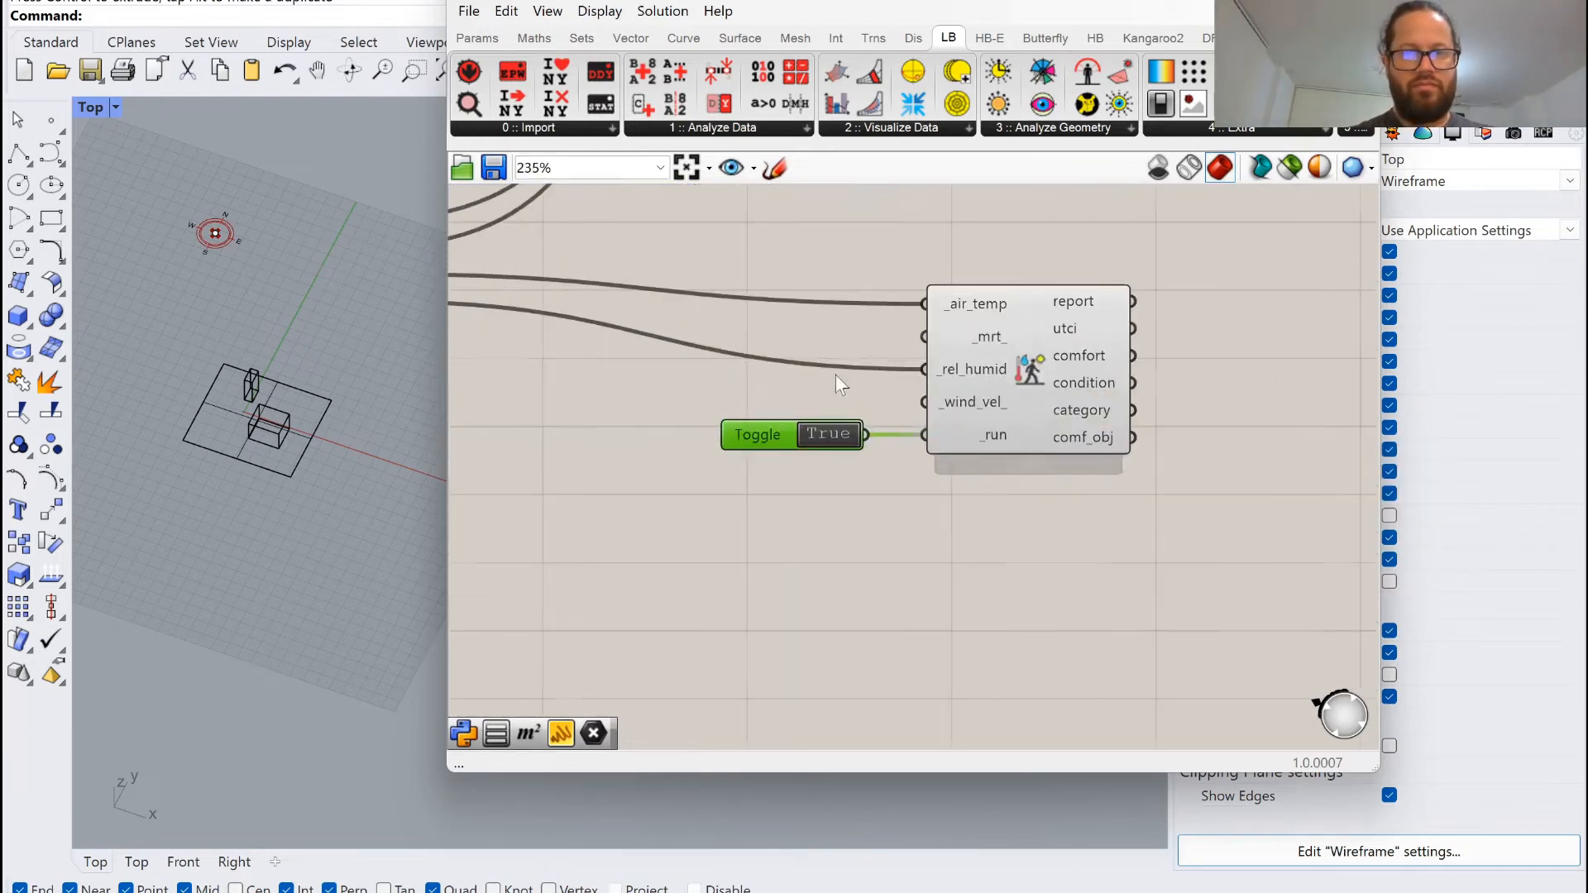
pyautogui.scroll(-3, 842, 357)
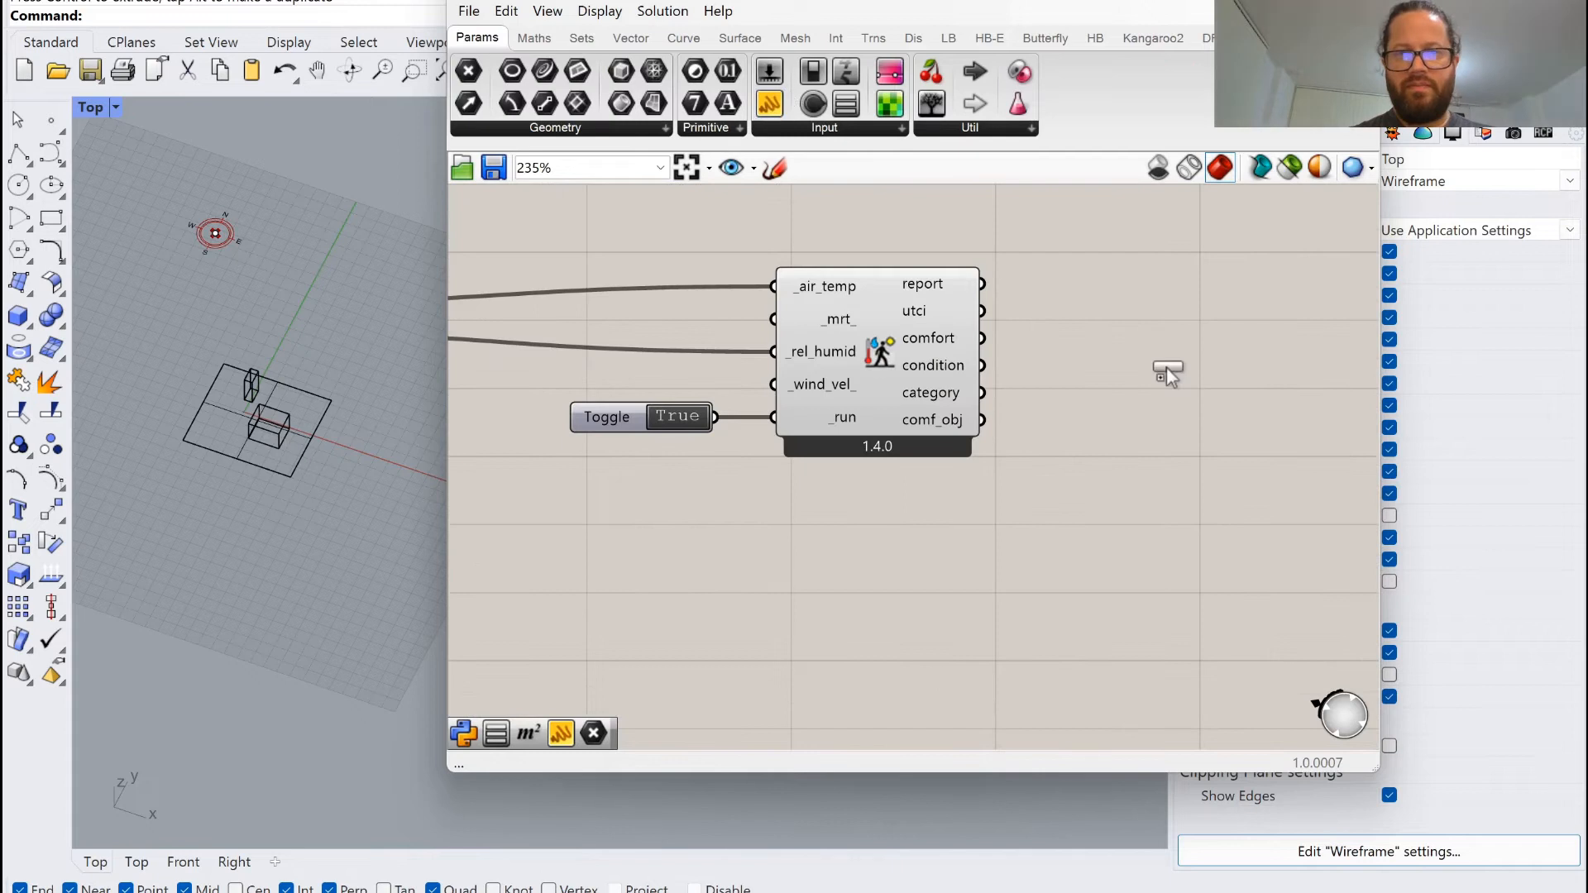
pyautogui.moveTo(1166, 365); pyautogui.dragTo(1167, 365)
pyautogui.moveTo(982, 311); pyautogui.dragTo(1345, 372)
pyautogui.scroll(-1, 1138, 360)
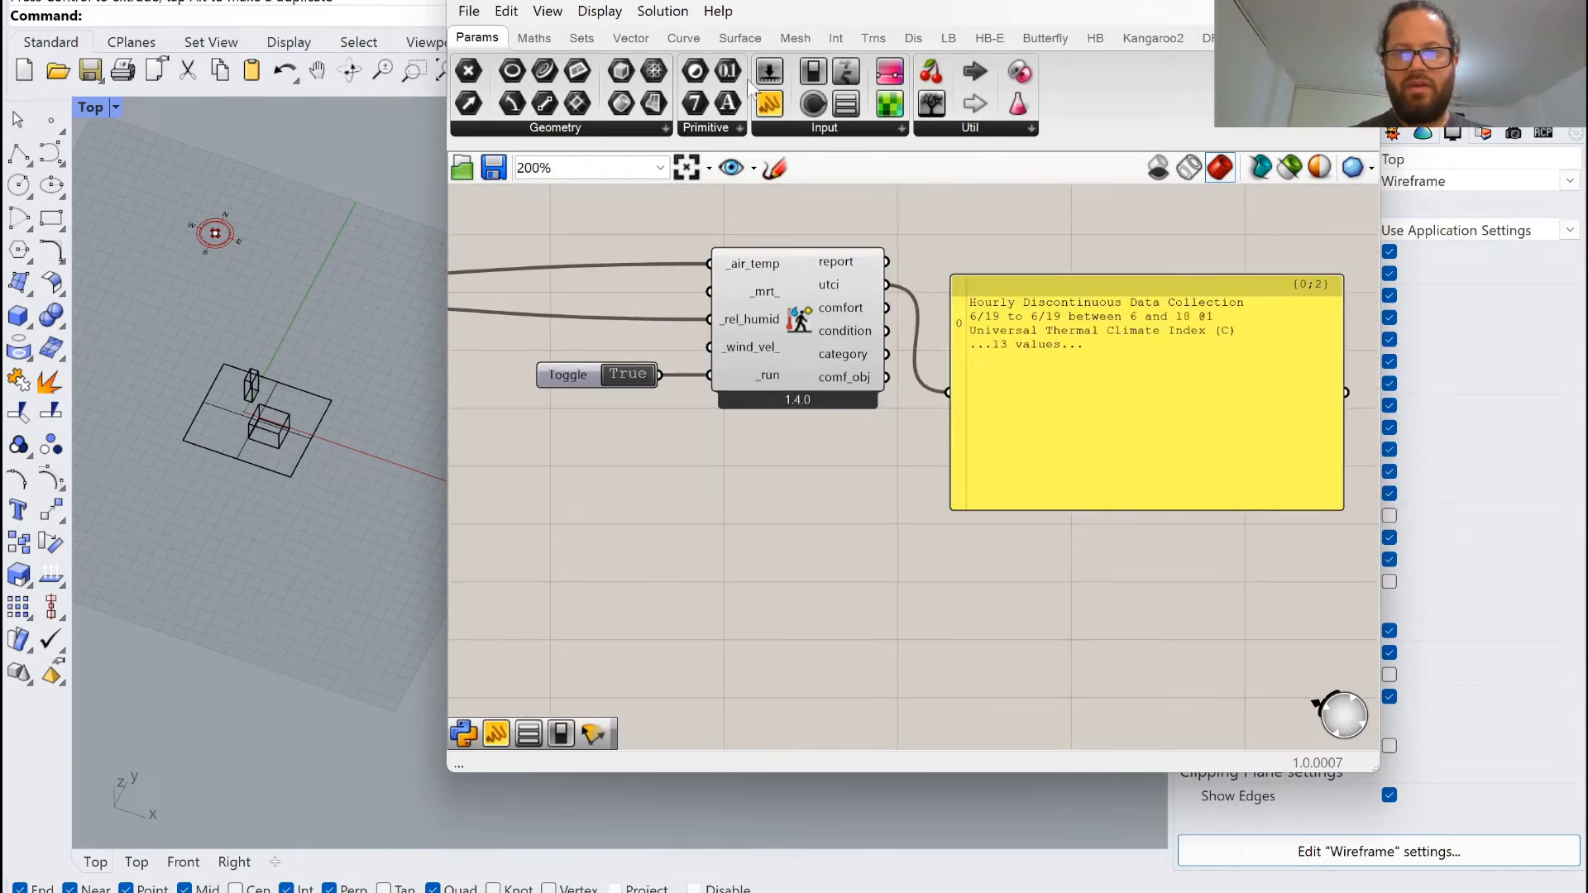
# Place an LB Deconstruct Data component below the panel and connect the utci output to its _data input.
pyautogui.click(952, 41)
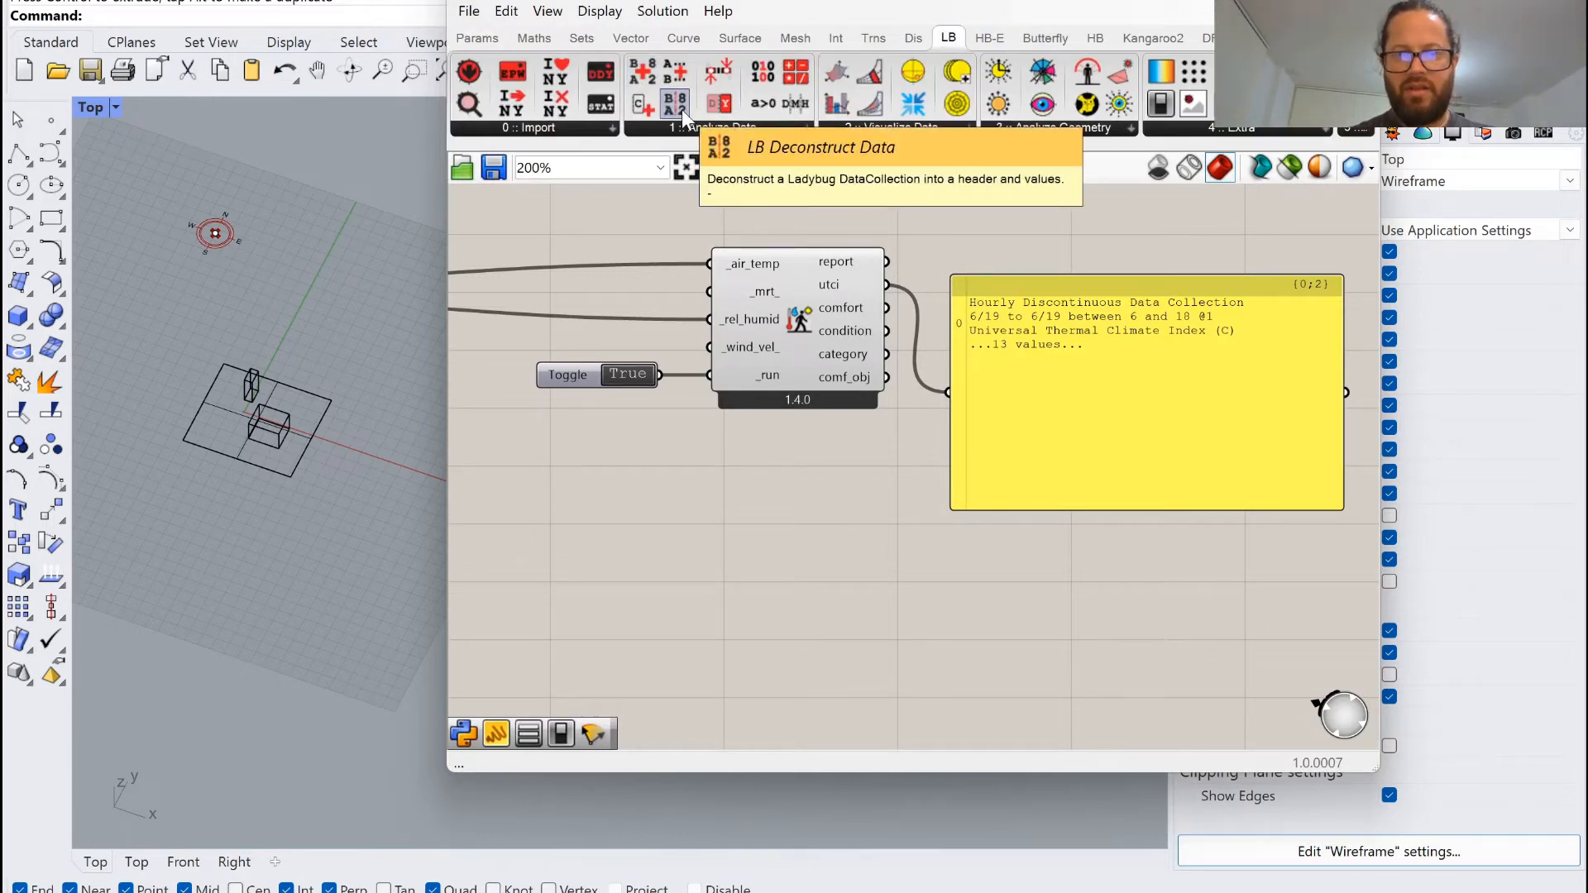
pyautogui.click(682, 109)
pyautogui.click(1066, 610)
pyautogui.moveTo(887, 284); pyautogui.dragTo(1005, 619)
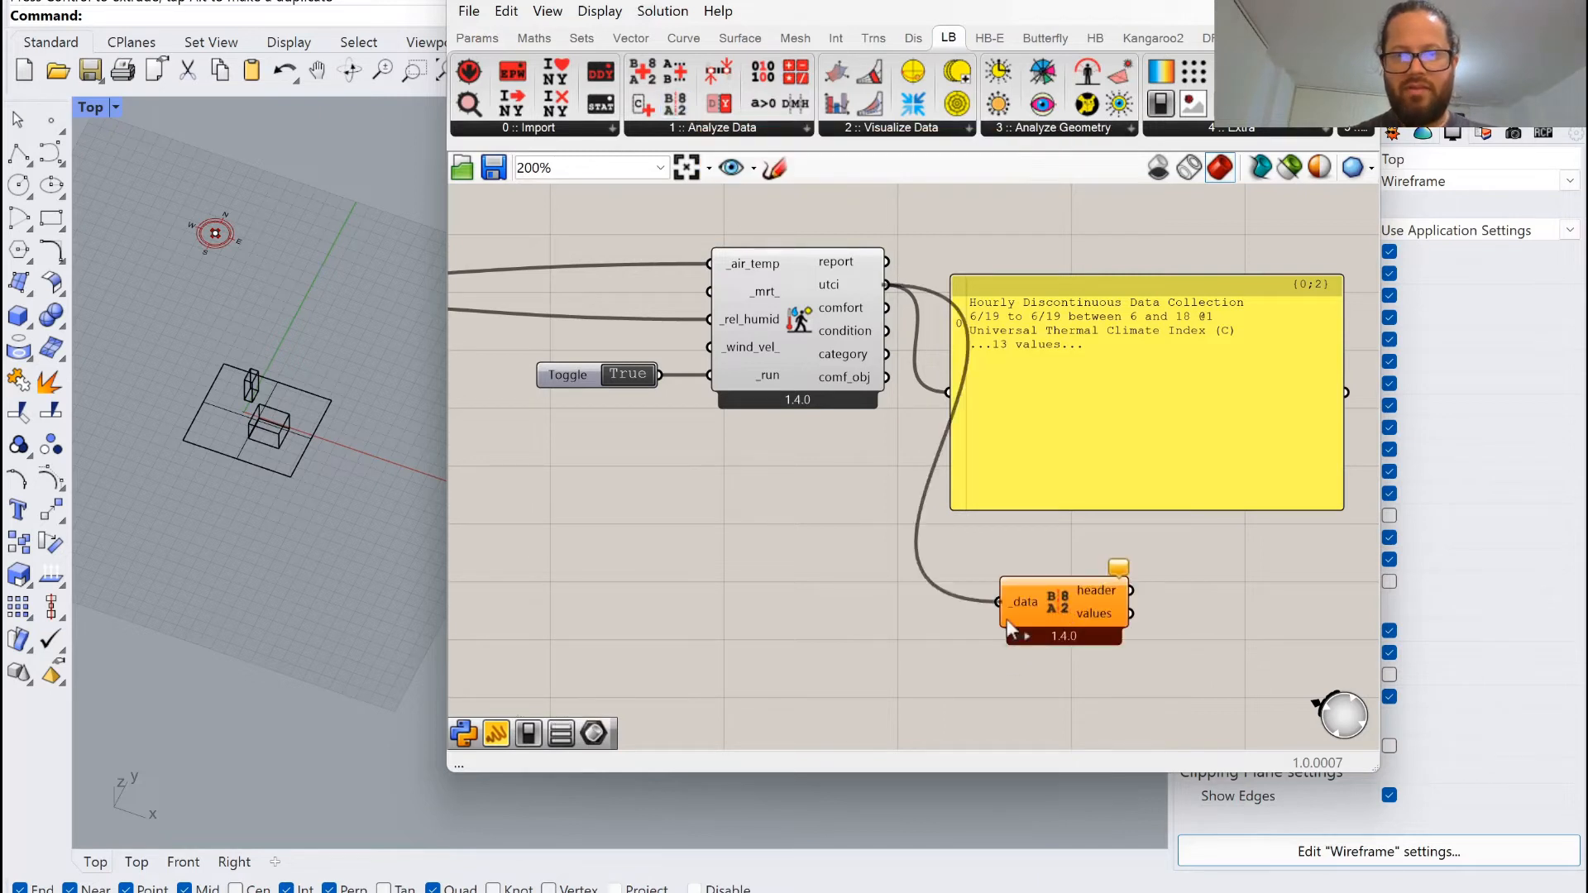
# Connect the Deconstruct Data header output to the panel, shifting the panel right and the component up beside it.
pyautogui.moveTo(1044, 380); pyautogui.dragTo(1143, 350)
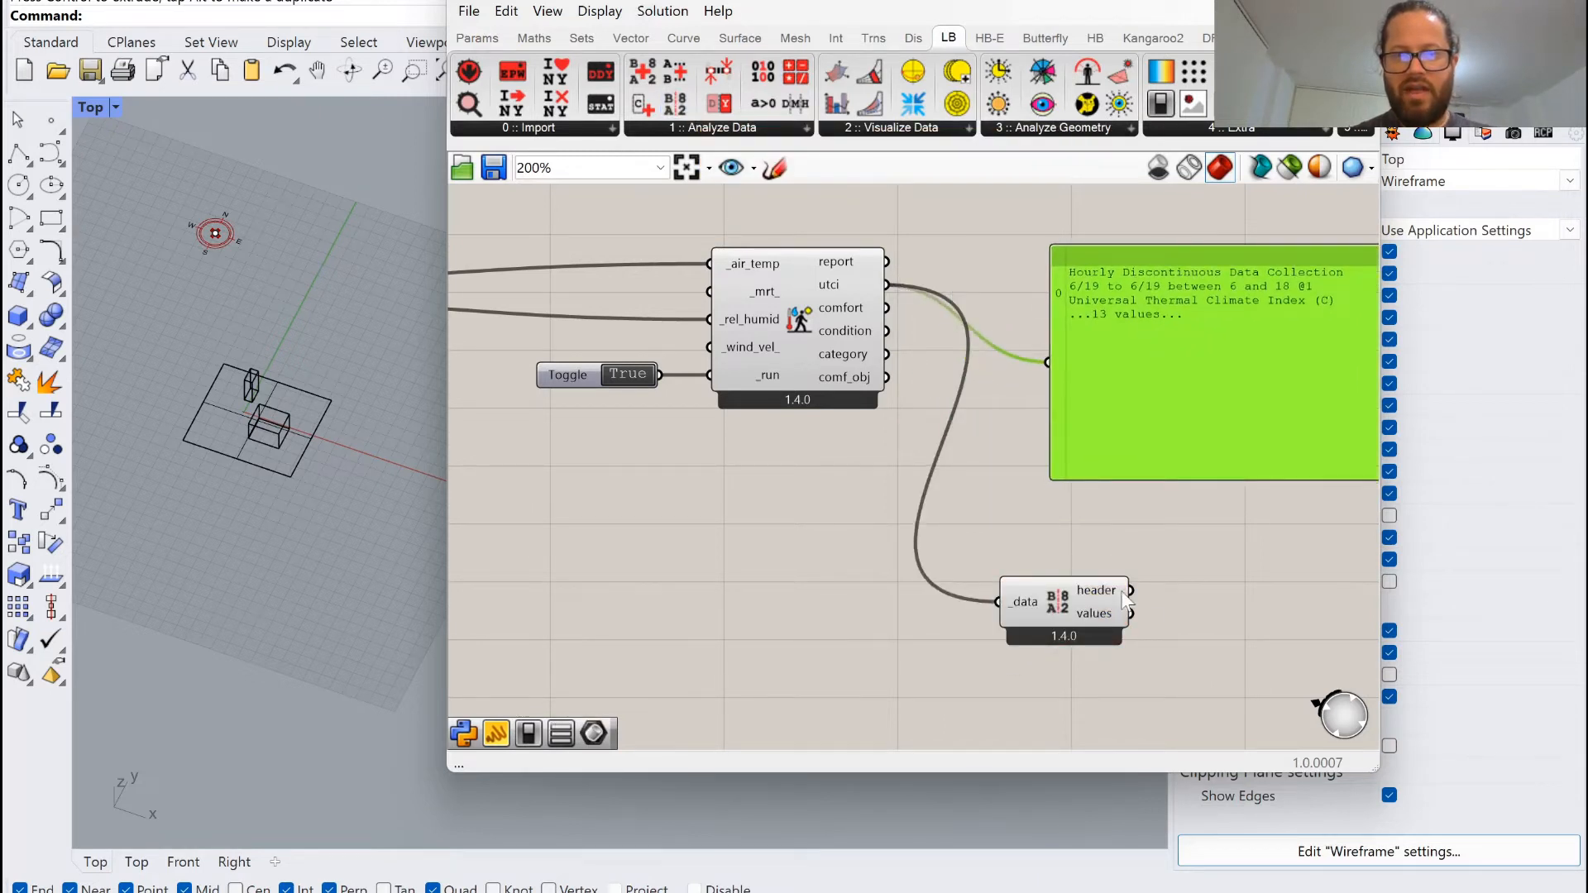
pyautogui.moveTo(1130, 592); pyautogui.dragTo(1039, 364)
pyautogui.scroll(-2, 935, 376)
pyautogui.scroll(3, 1129, 348)
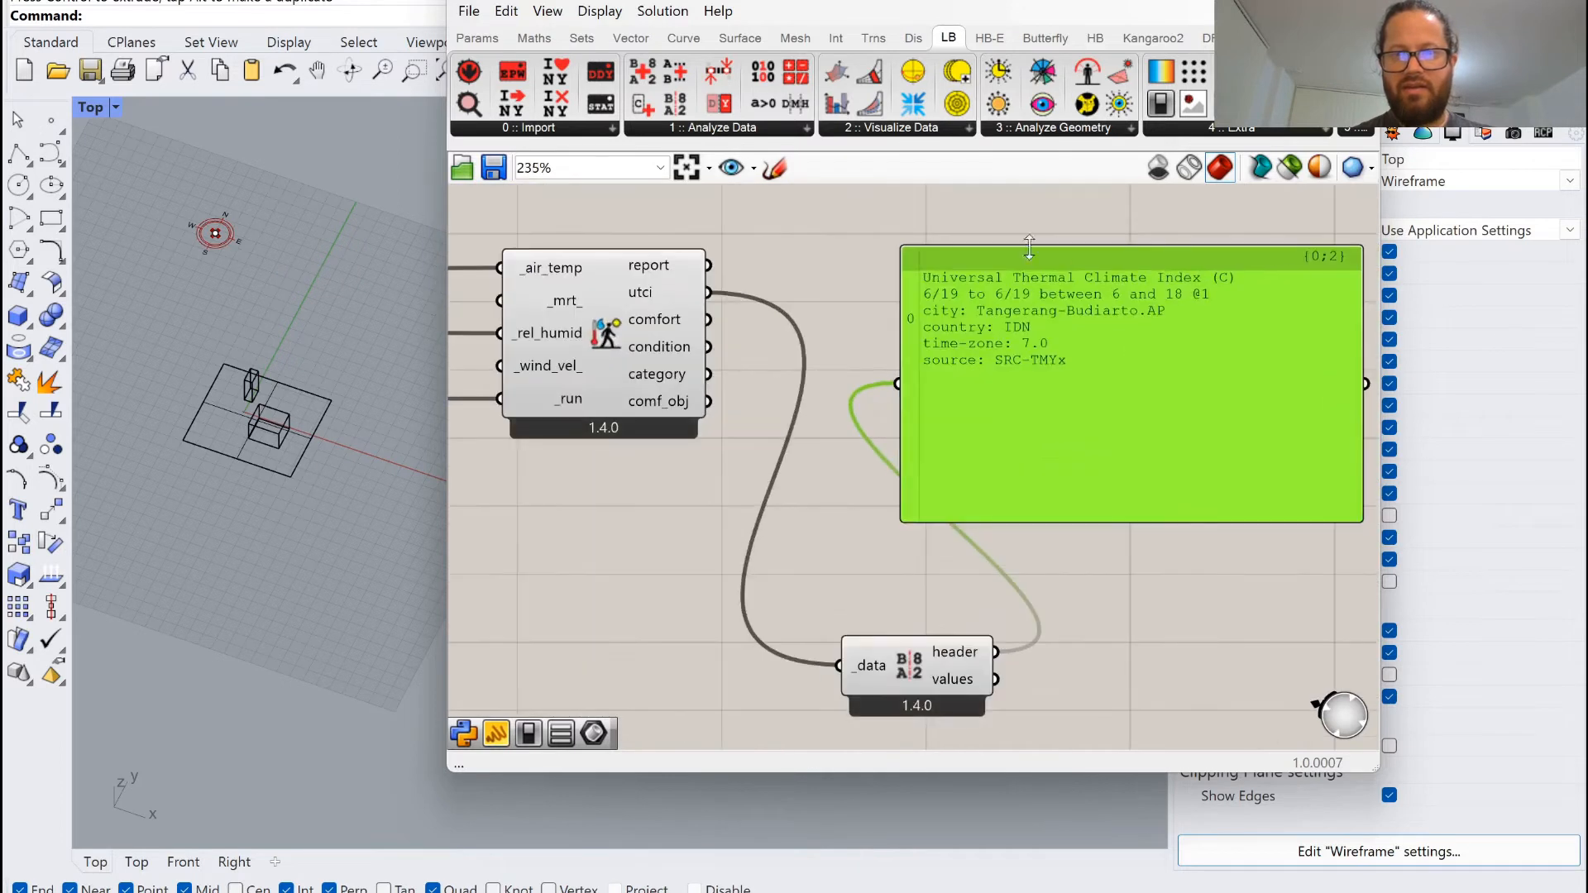
pyautogui.moveTo(914, 660); pyautogui.dragTo(792, 589)
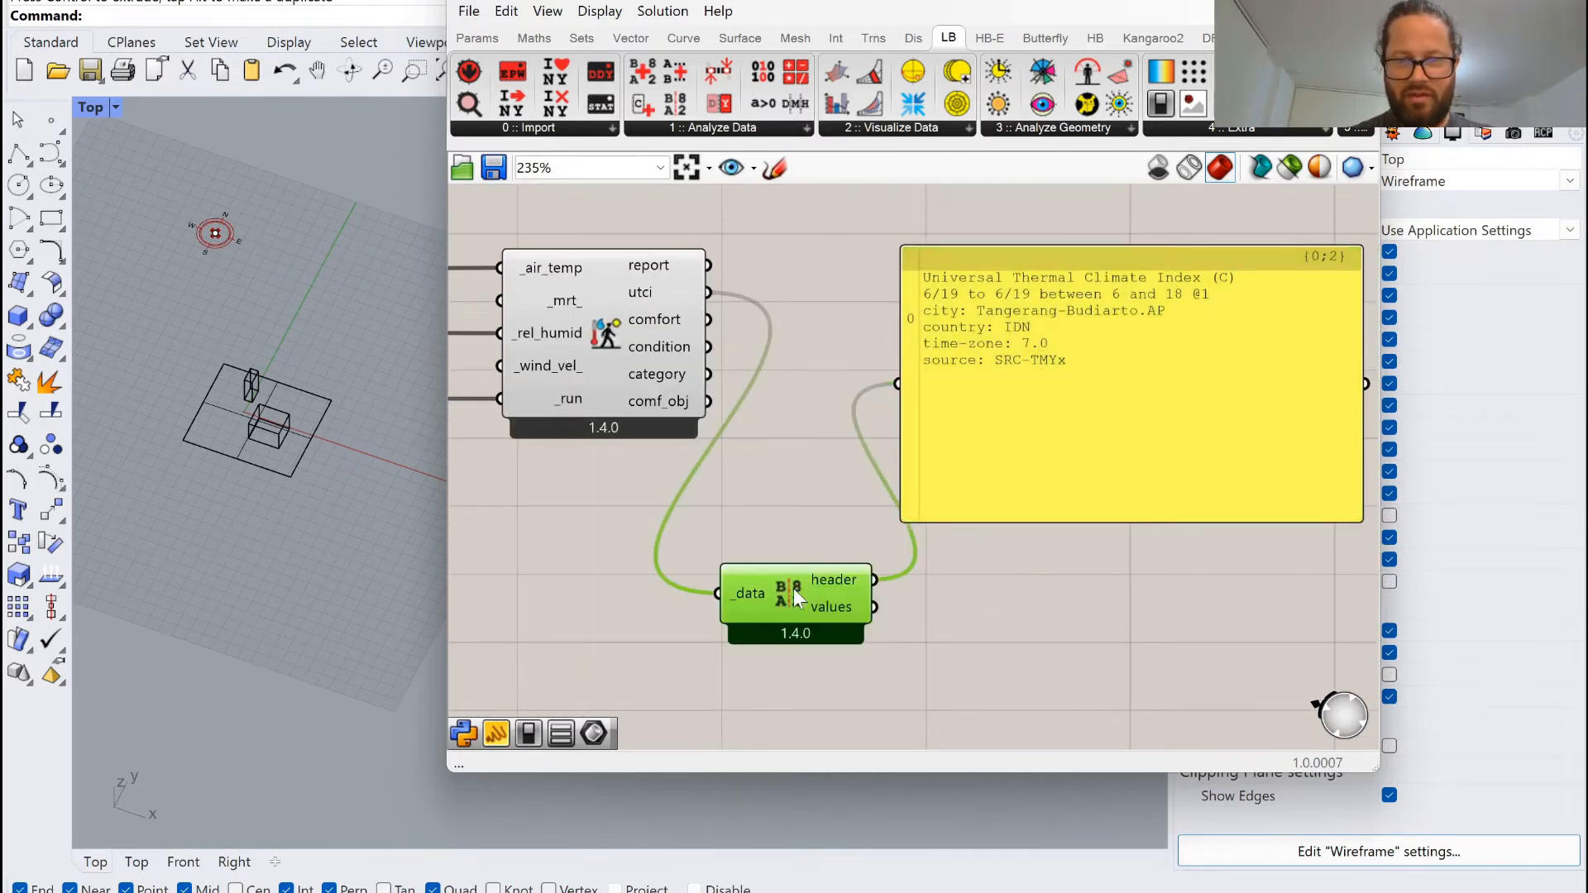
pyautogui.moveTo(1063, 424); pyautogui.dragTo(1158, 410)
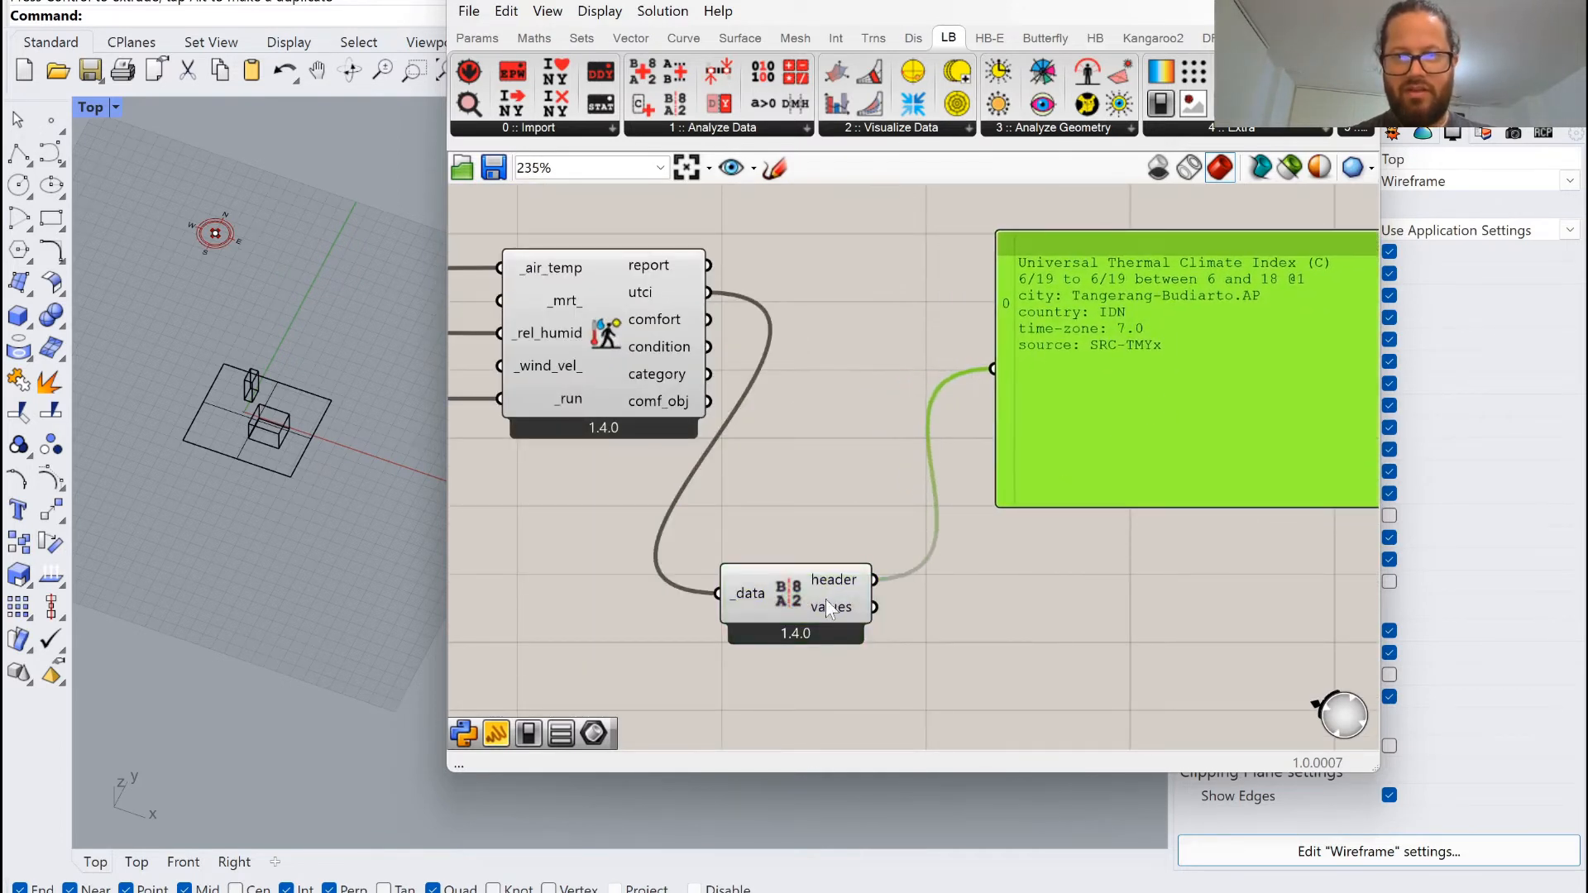
# Feed the Deconstruct Data values output into the panel instead, lengthen the panel, and place the component level with the utci output.
pyautogui.moveTo(825, 599); pyautogui.dragTo(1024, 461)
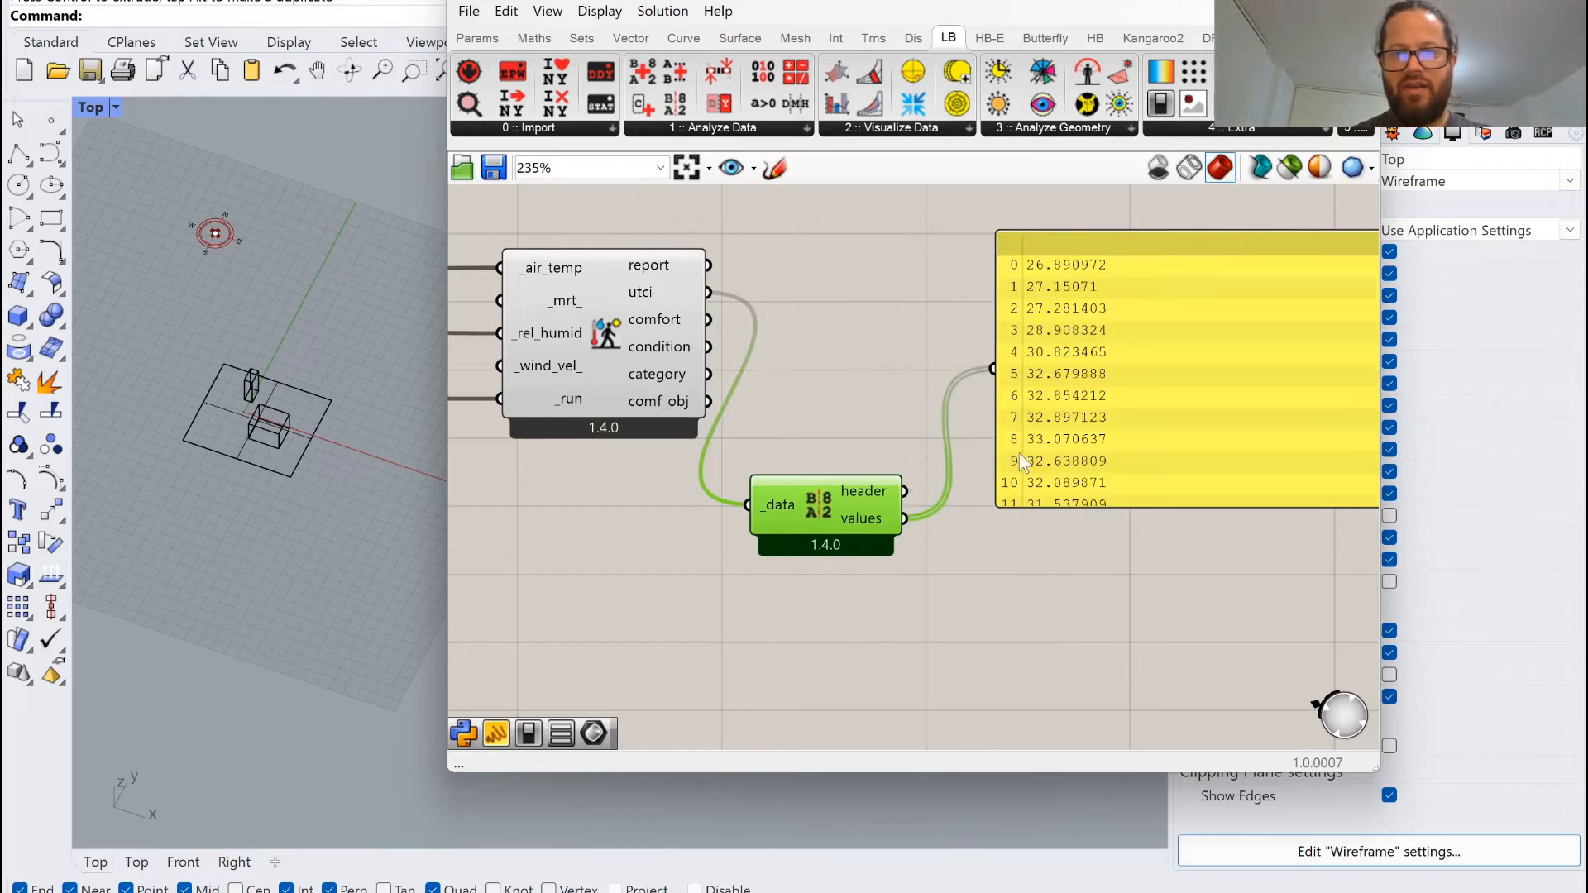
pyautogui.moveTo(1159, 505); pyautogui.dragTo(1162, 594)
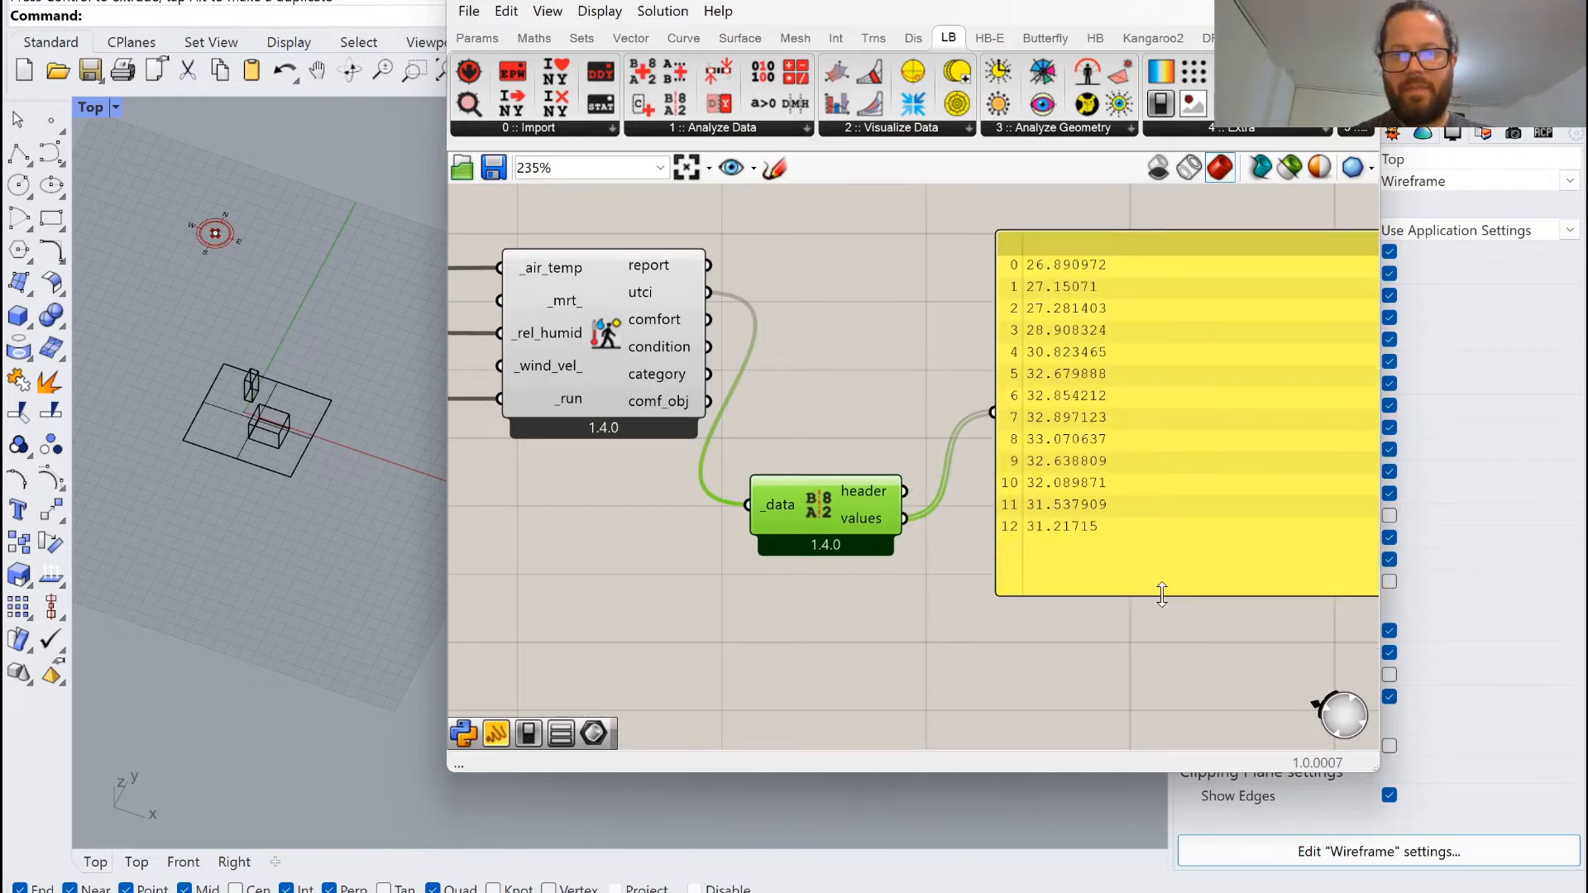
pyautogui.moveTo(845, 523); pyautogui.dragTo(879, 354)
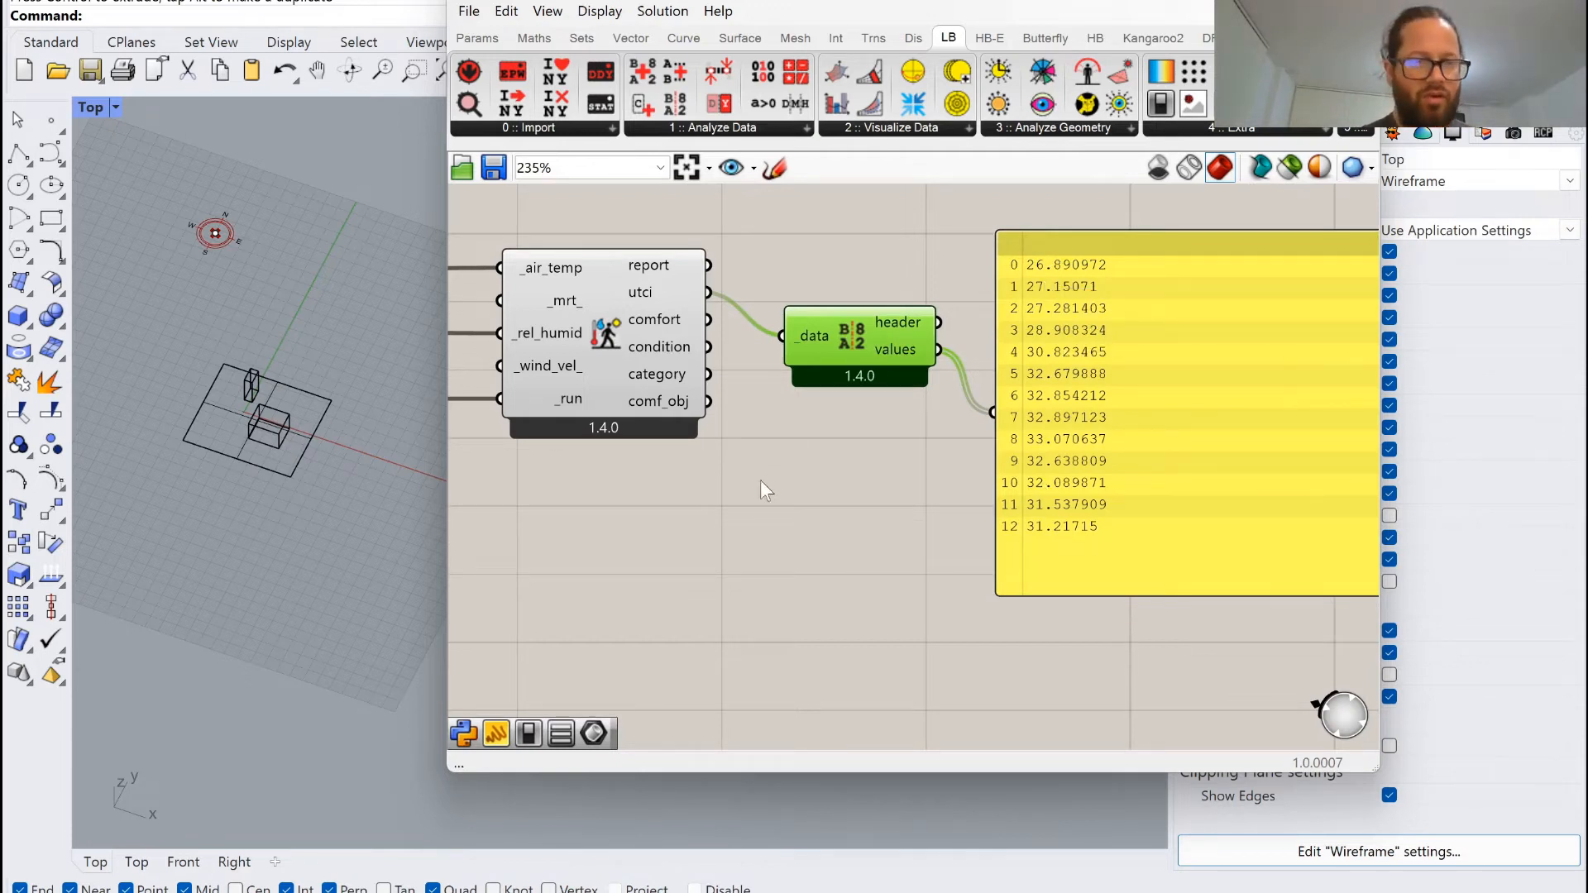
# Model a third, tall box on the ground surface in Rhino, beside the two existing boxes.
pyautogui.scroll(5, 261, 373)
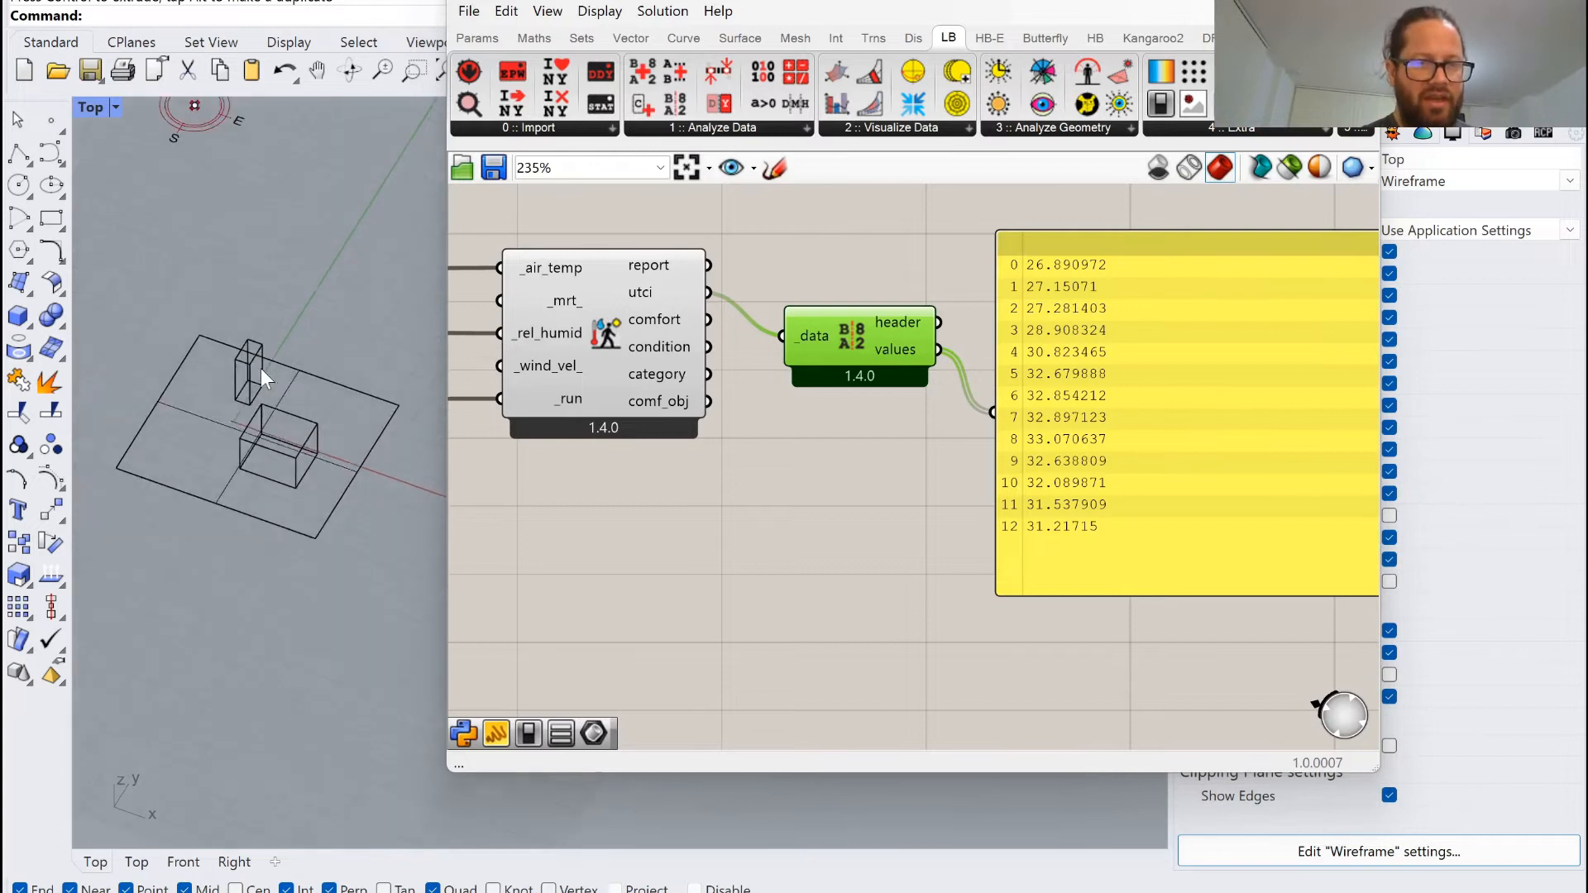
pyautogui.scroll(5, 223, 366)
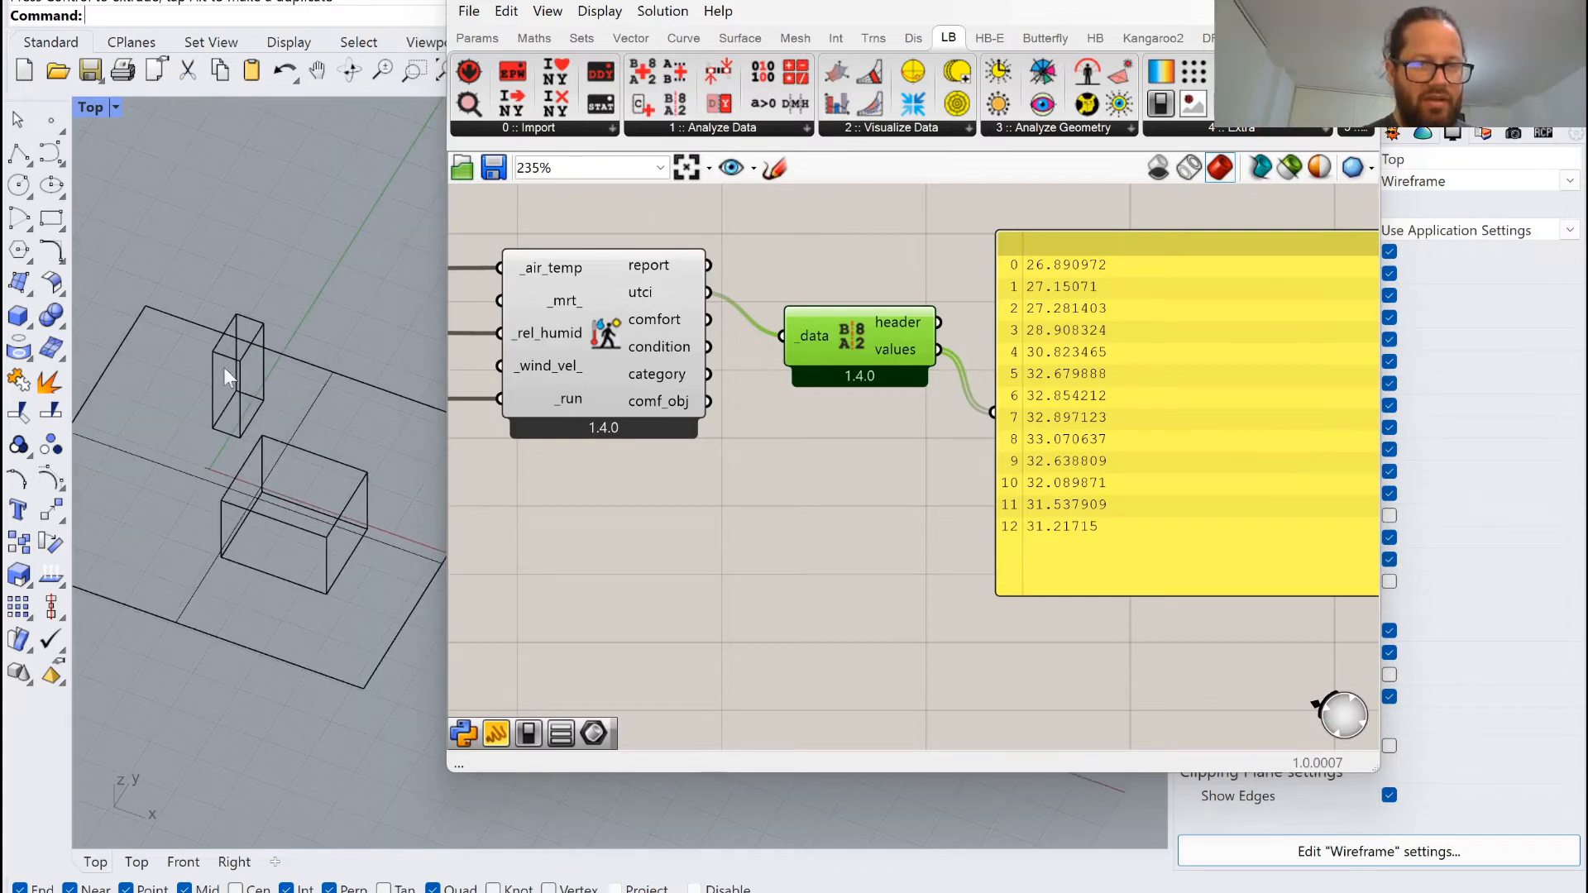
pyautogui.click(18, 316)
pyautogui.click(133, 492)
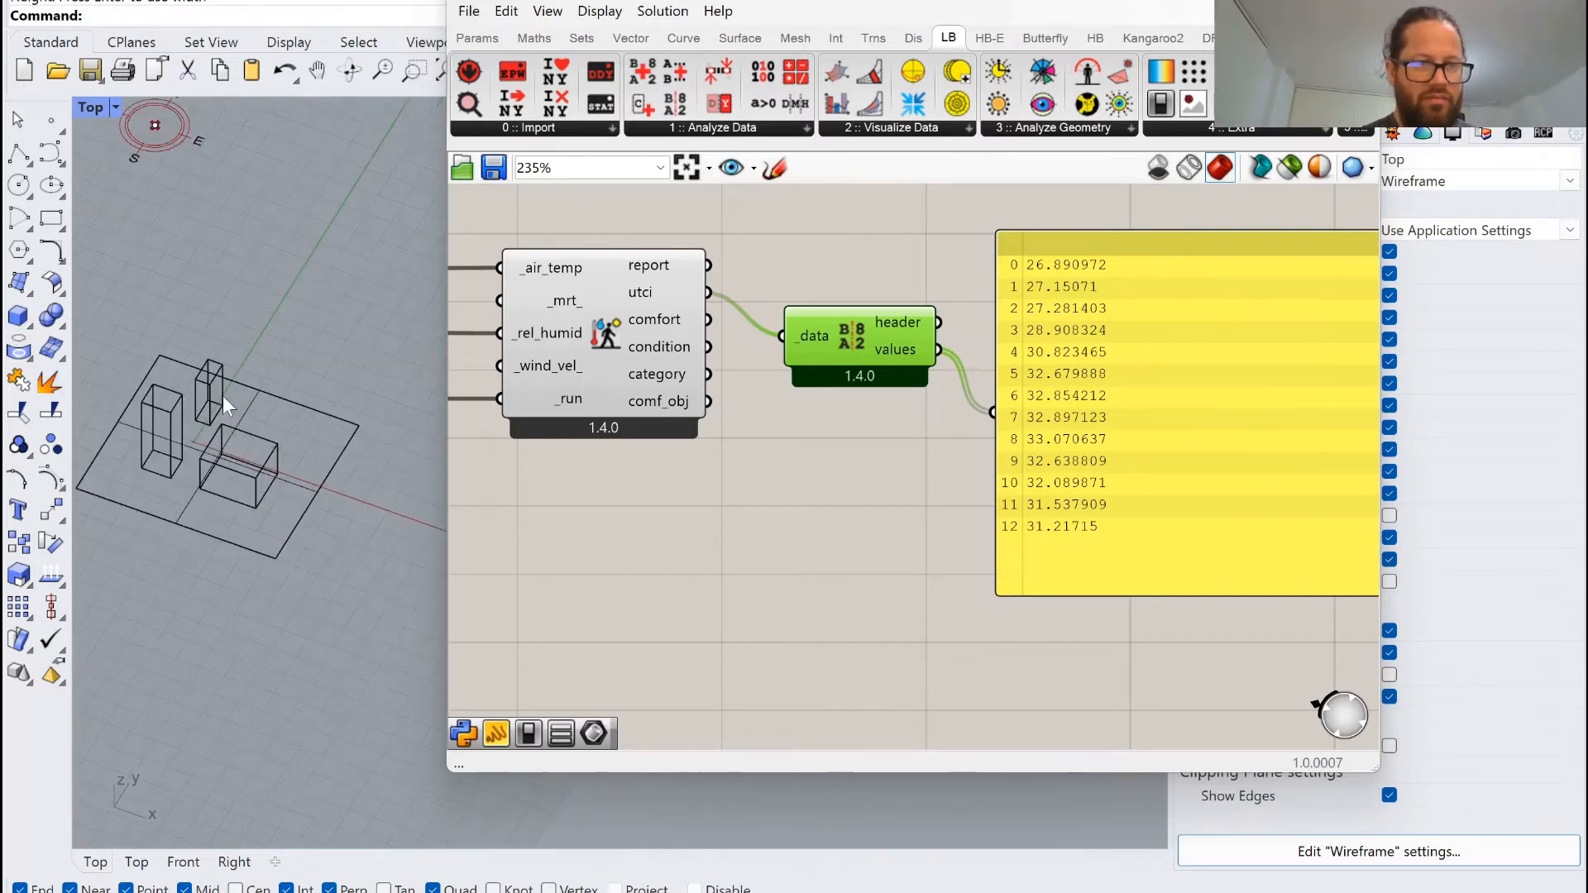
pyautogui.scroll(5, 227, 391)
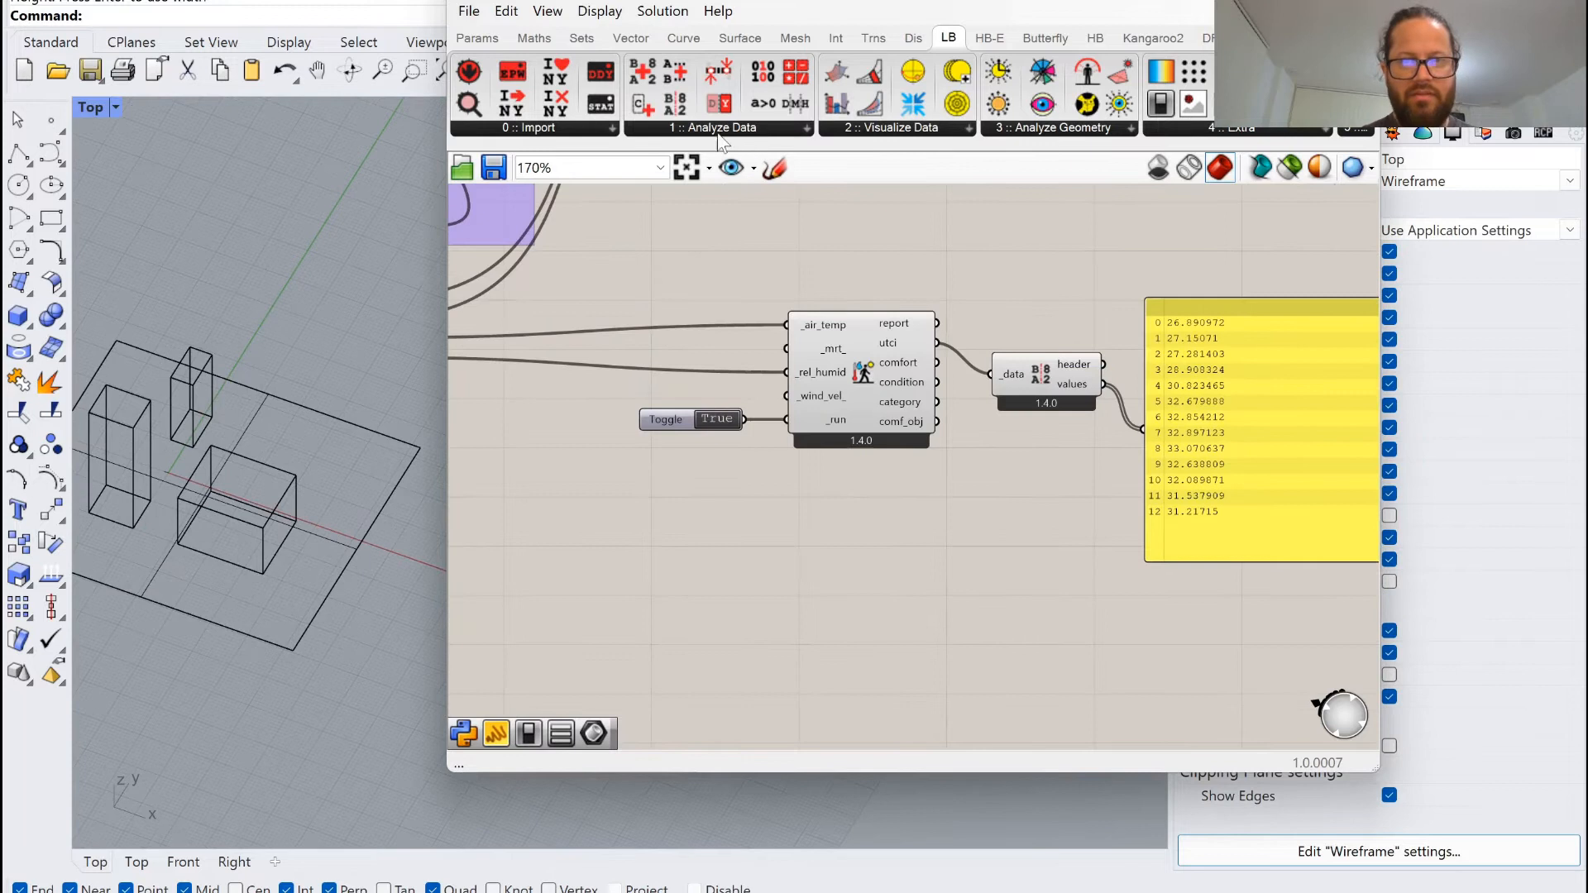
# Browse the Ladybug component categories and place an LB Outdoor Solar MRT component below the UTCI Comfort toggle.
pyautogui.click(711, 129)
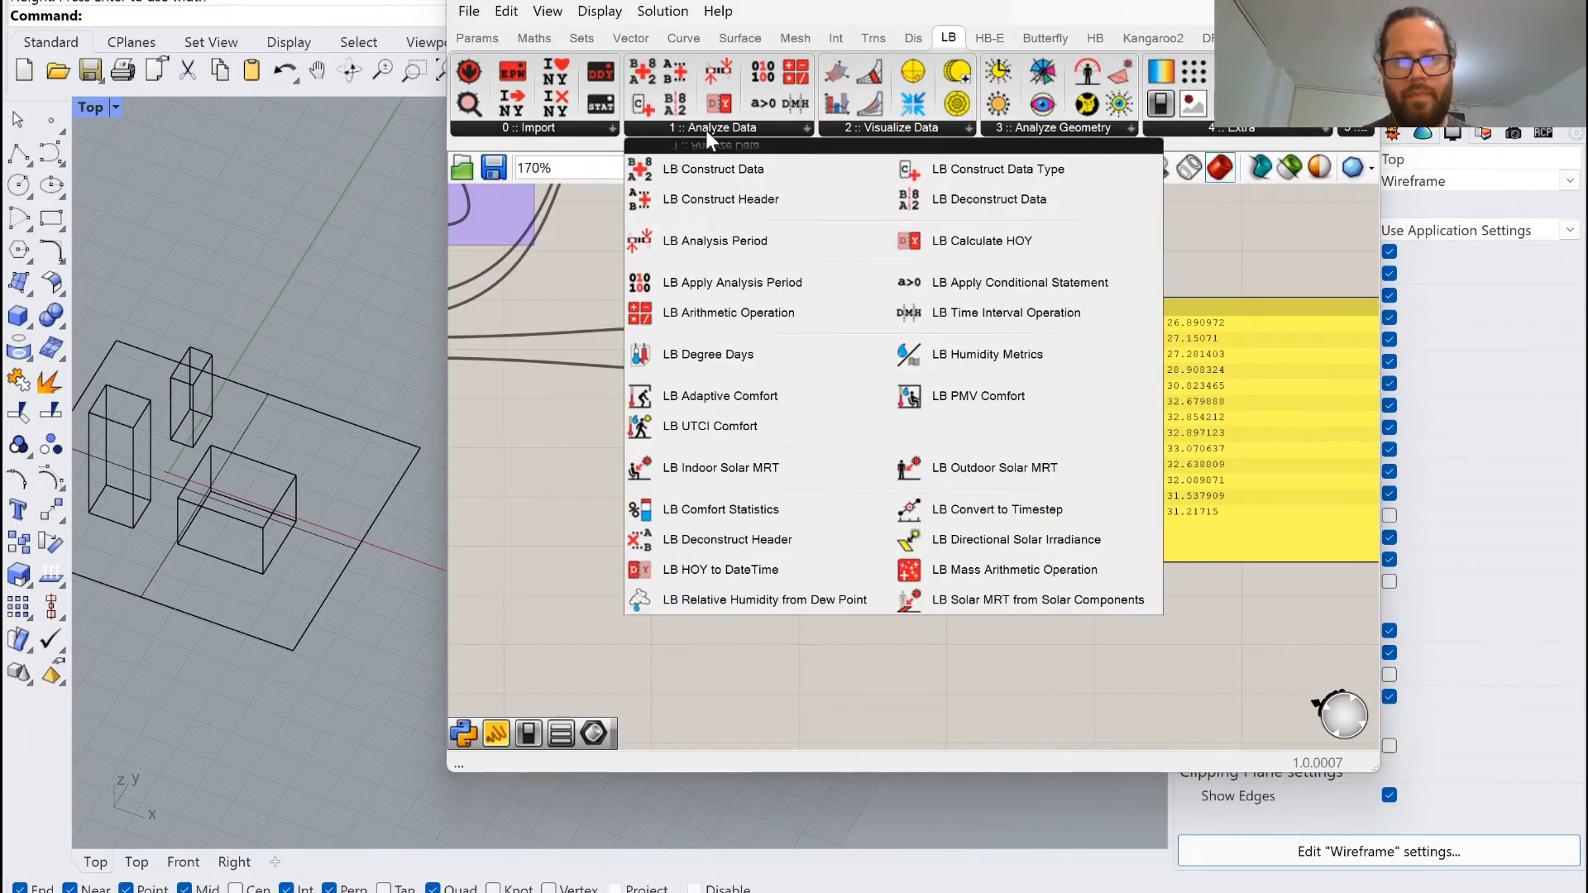
pyautogui.click(1056, 129)
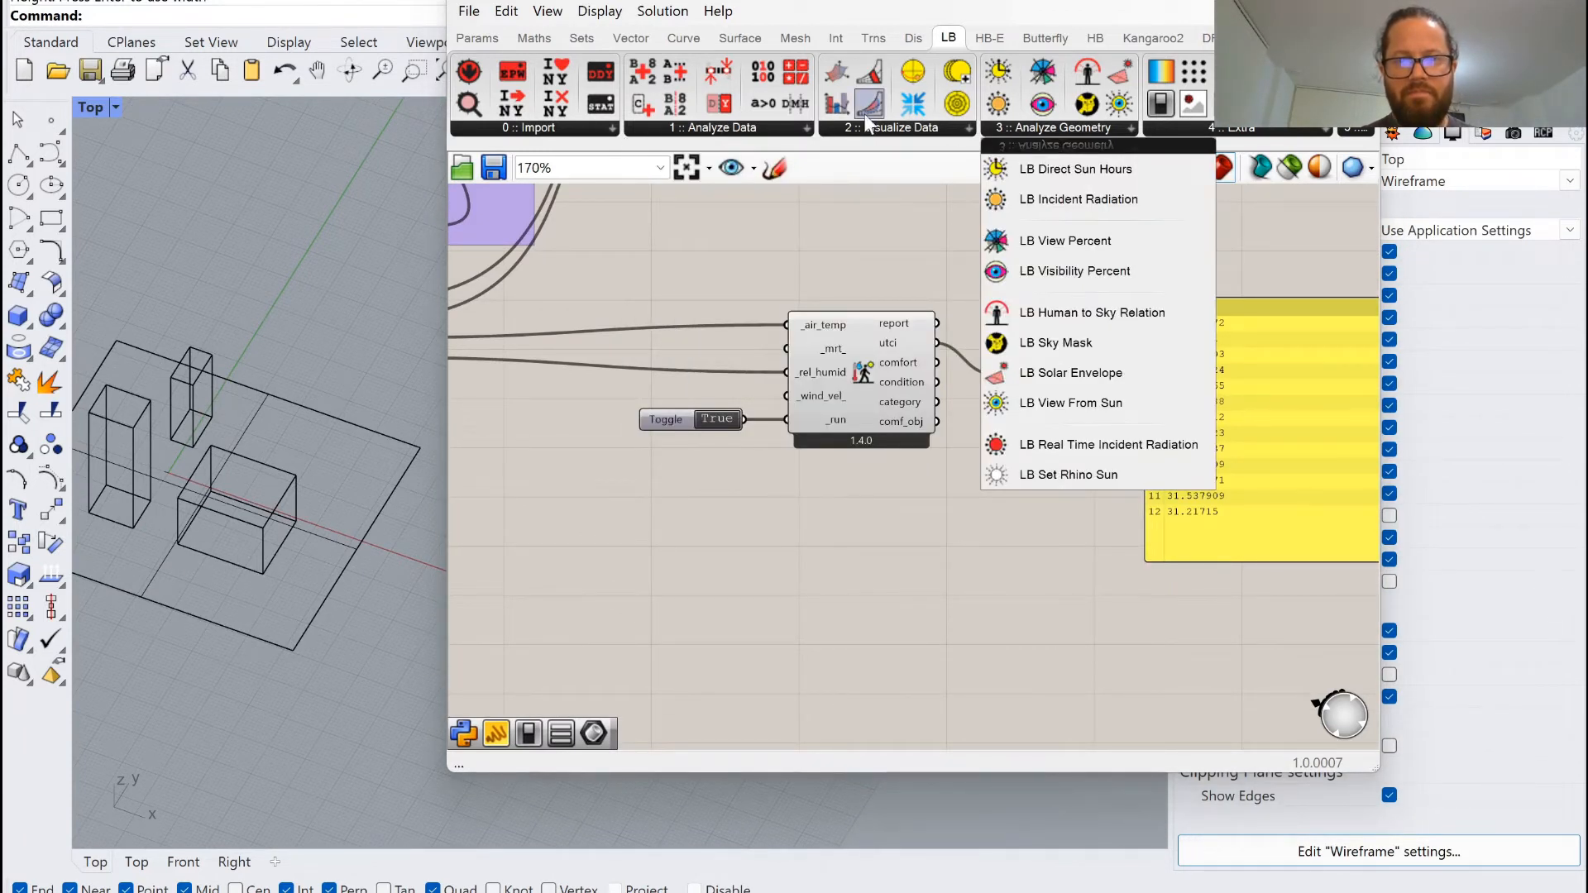
pyautogui.click(900, 132)
pyautogui.click(685, 129)
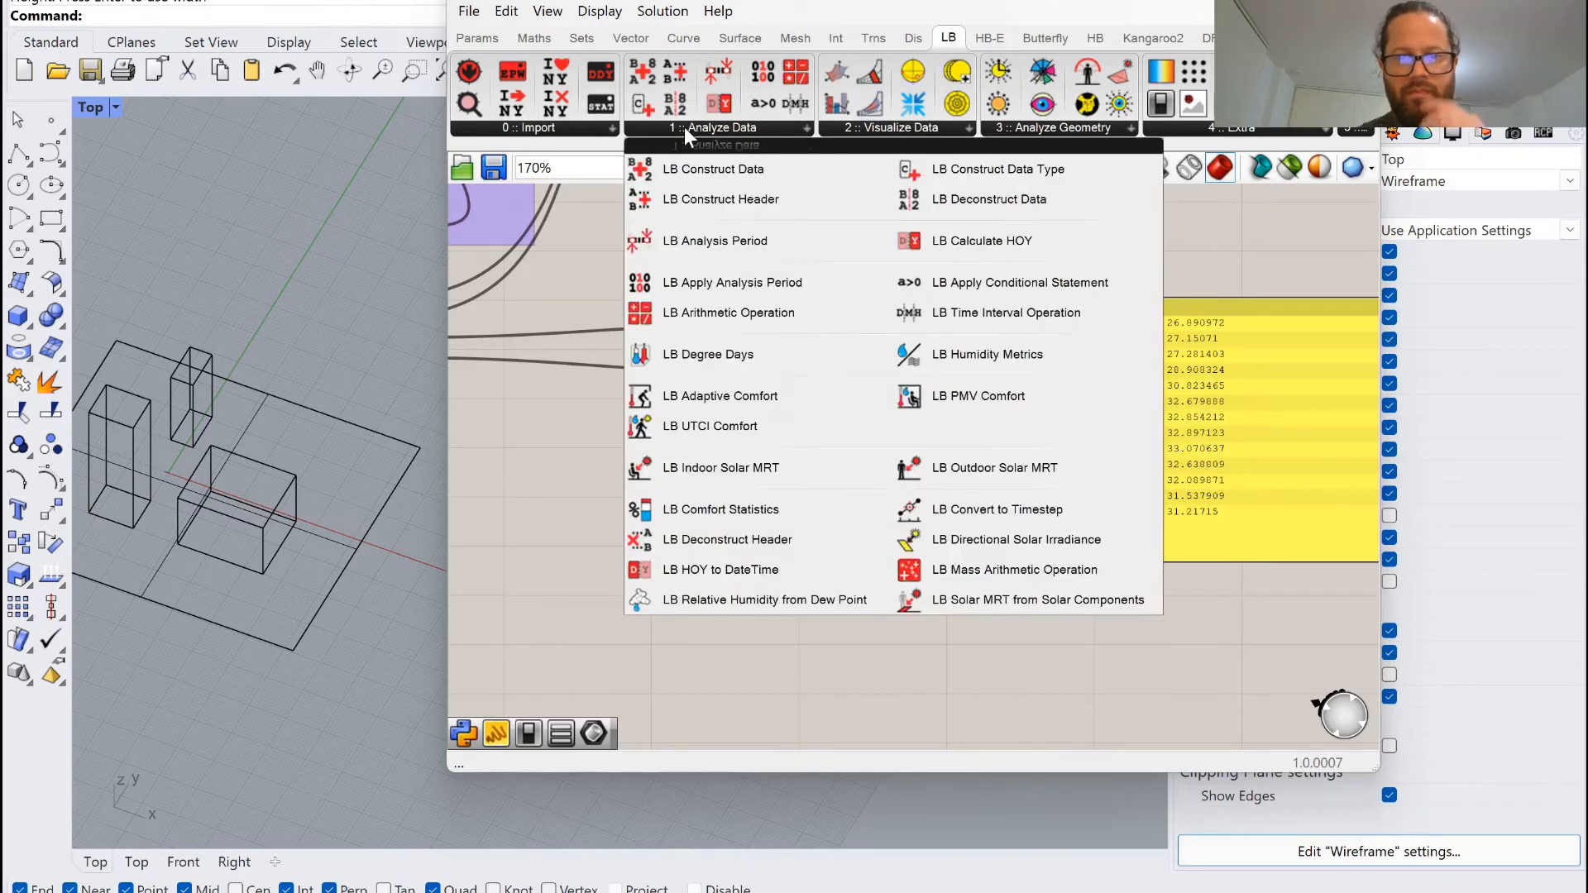
pyautogui.click(999, 469)
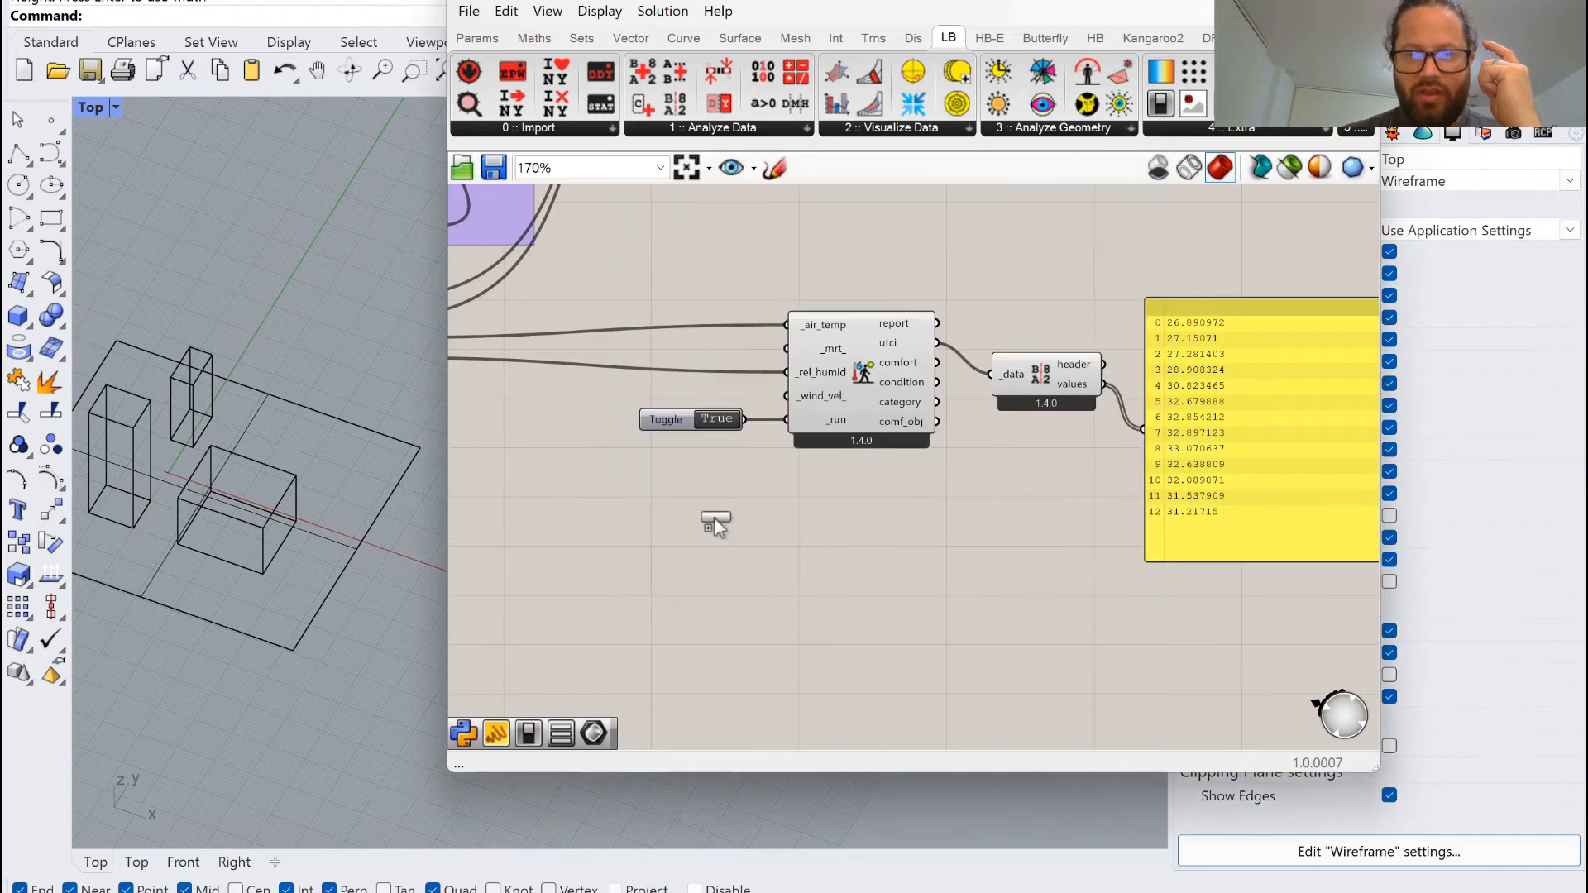
pyautogui.click(713, 518)
# Shift the toggle, UTCI Comfort, Deconstruct Data and panel group to the right, and move Outdoor Solar MRT into the space freed.
pyautogui.scroll(-5, 1074, 465)
pyautogui.scroll(5, 860, 511)
pyautogui.moveTo(1005, 479); pyautogui.dragTo(906, 489)
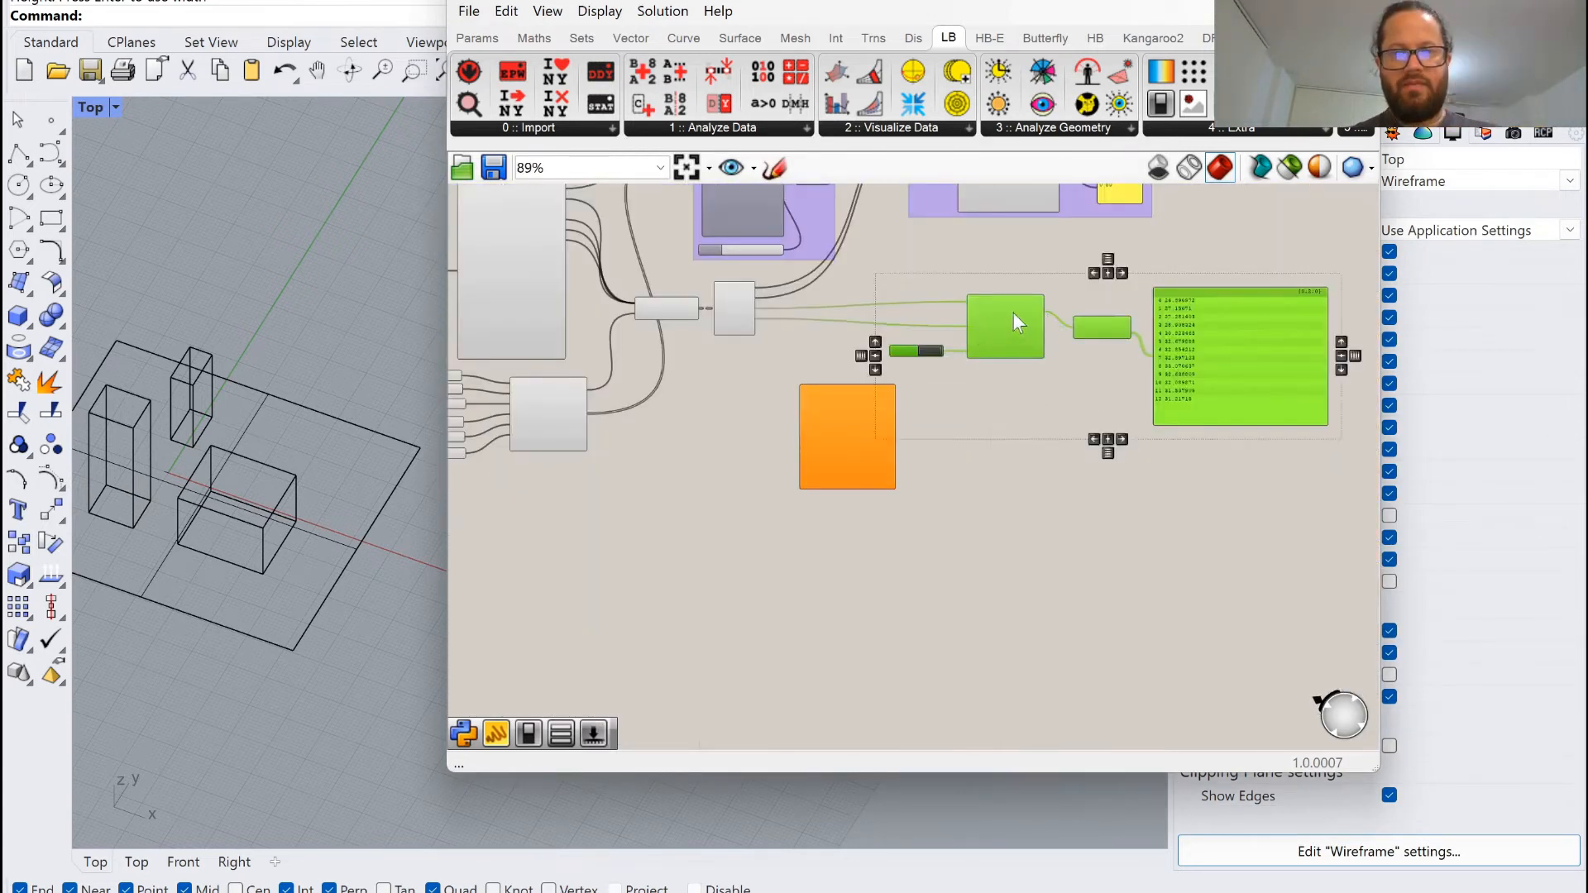
pyautogui.moveTo(1012, 313); pyautogui.dragTo(1272, 313)
pyautogui.click(989, 399)
pyautogui.scroll(2, 762, 389)
pyautogui.moveTo(761, 417); pyautogui.dragTo(1015, 387)
pyautogui.scroll(-2, 702, 390)
# Connect the location output of the EPW import component to the _location input of Outdoor Solar MRT.
pyautogui.moveTo(1297, 322); pyautogui.dragTo(1164, 339, button='right')
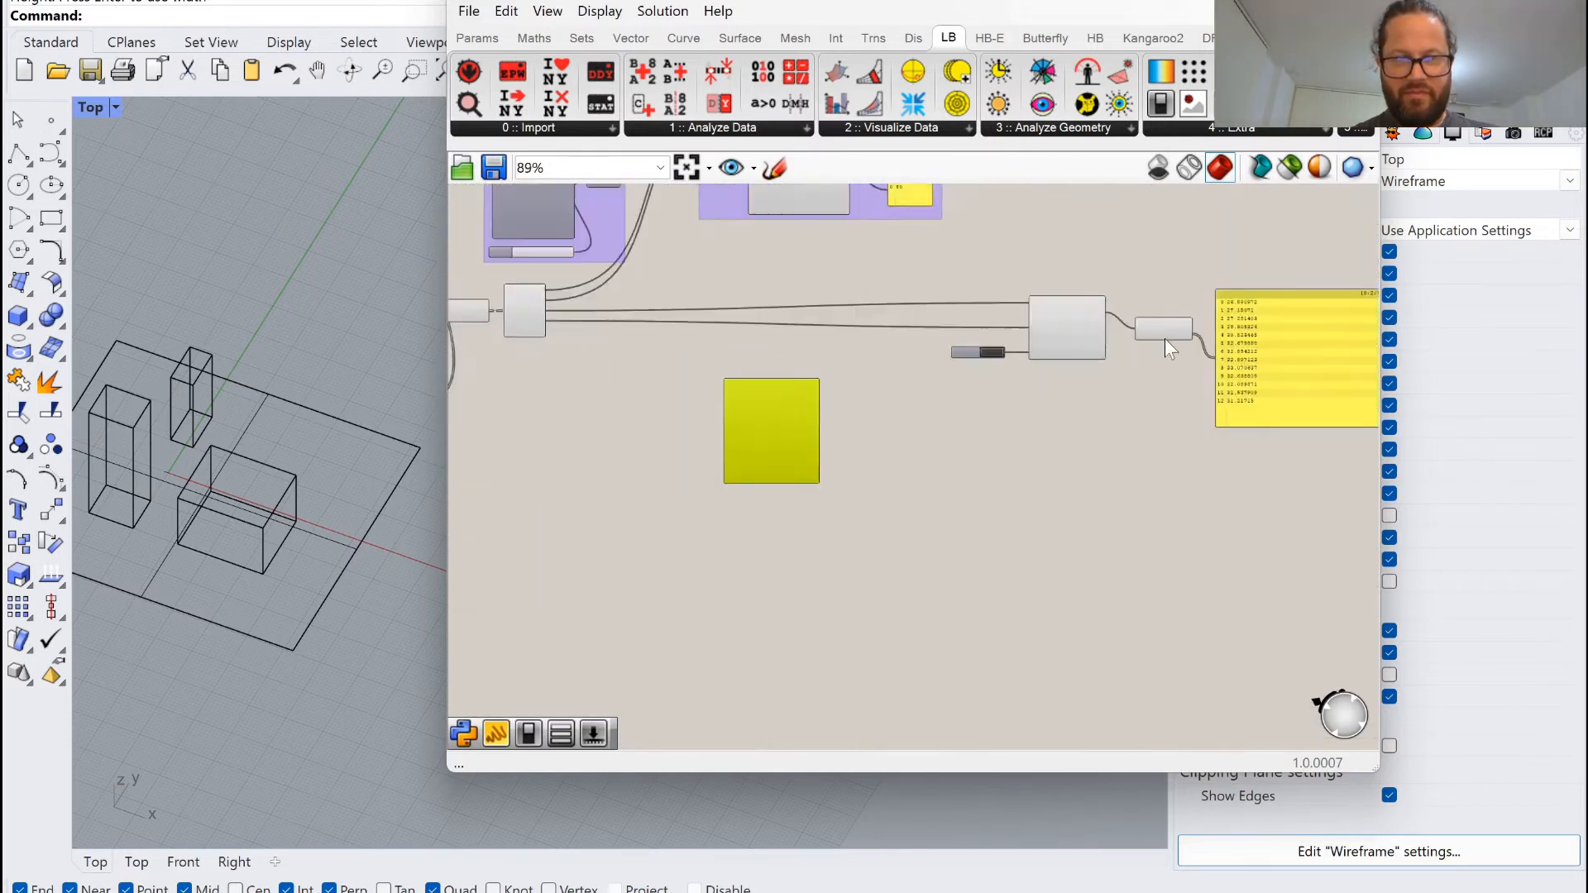
pyautogui.scroll(1, 1164, 340)
pyautogui.scroll(4, 1049, 281)
pyautogui.scroll(2, 1049, 279)
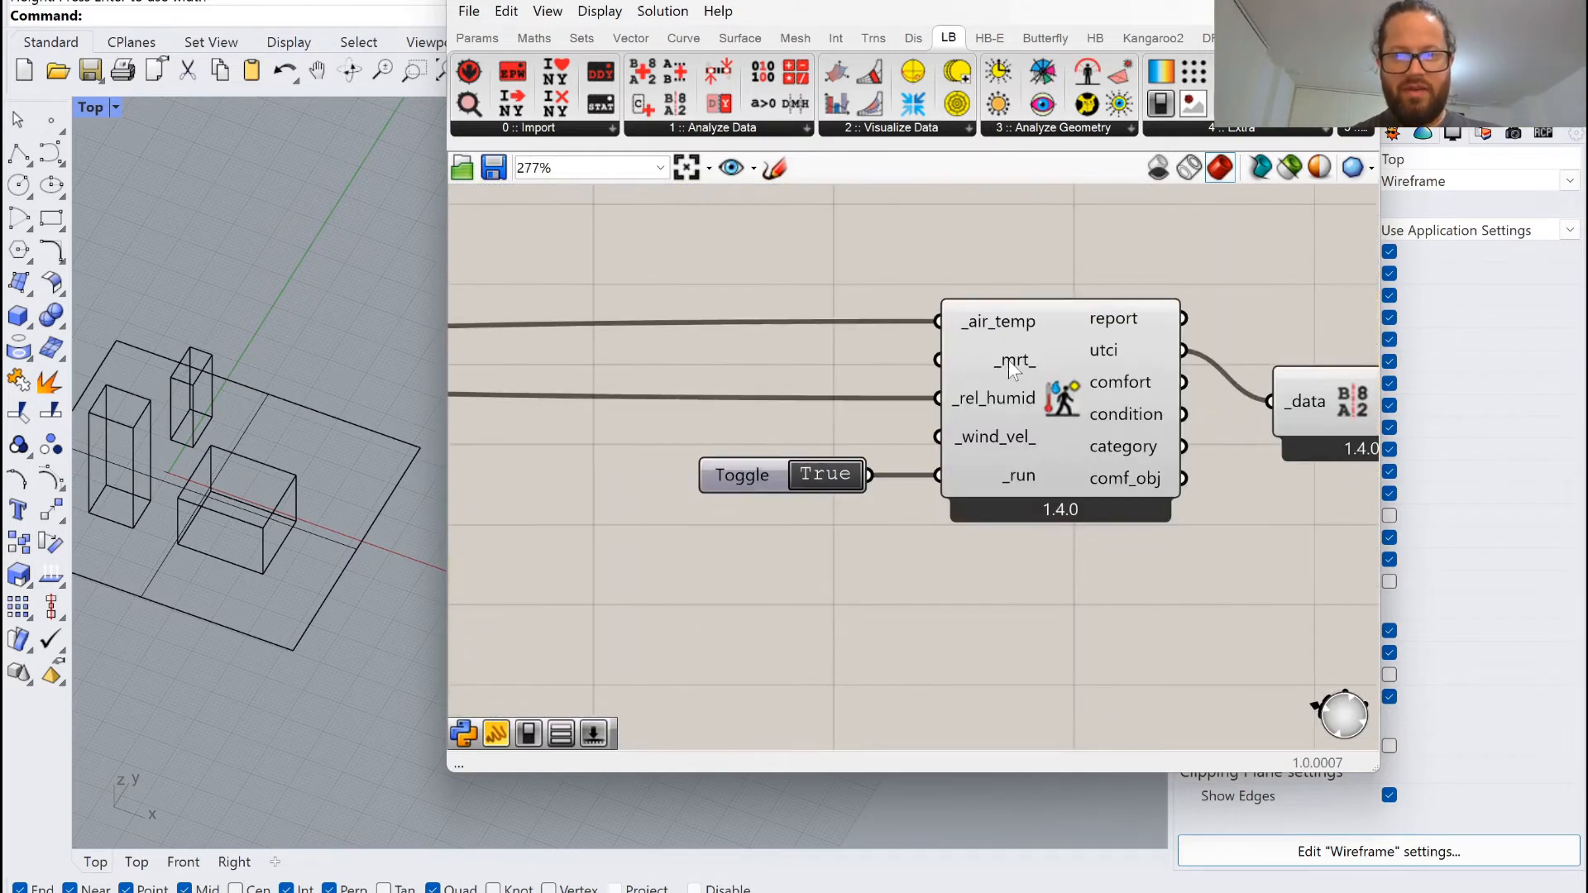
pyautogui.scroll(-3, 1036, 358)
pyautogui.scroll(-5, 1036, 358)
pyautogui.scroll(3, 627, 404)
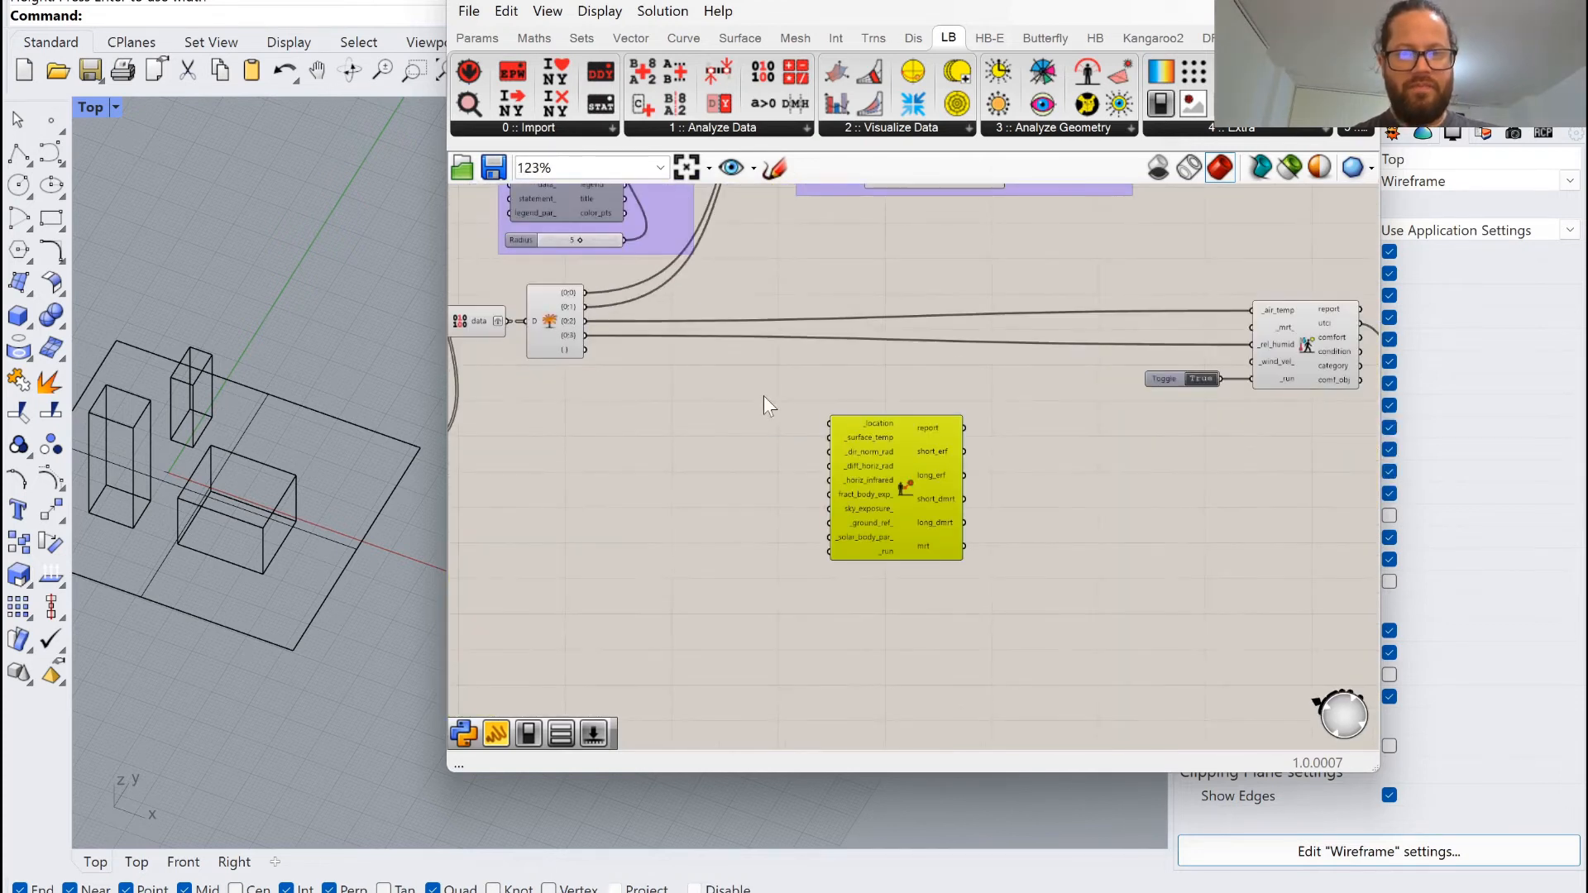
pyautogui.scroll(-3, 876, 424)
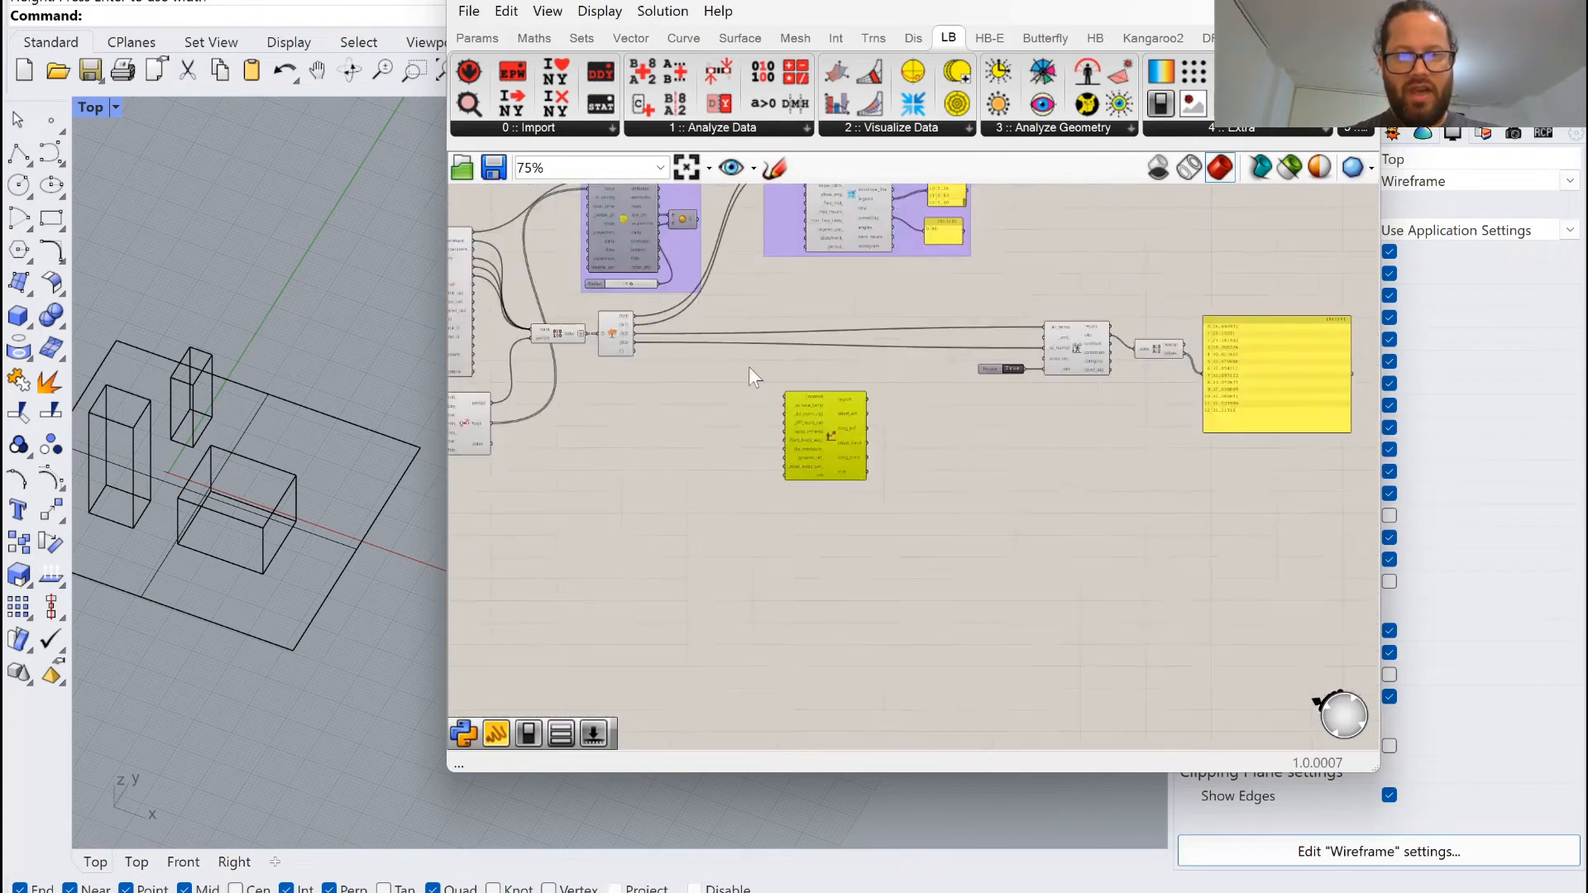
pyautogui.scroll(2, 748, 366)
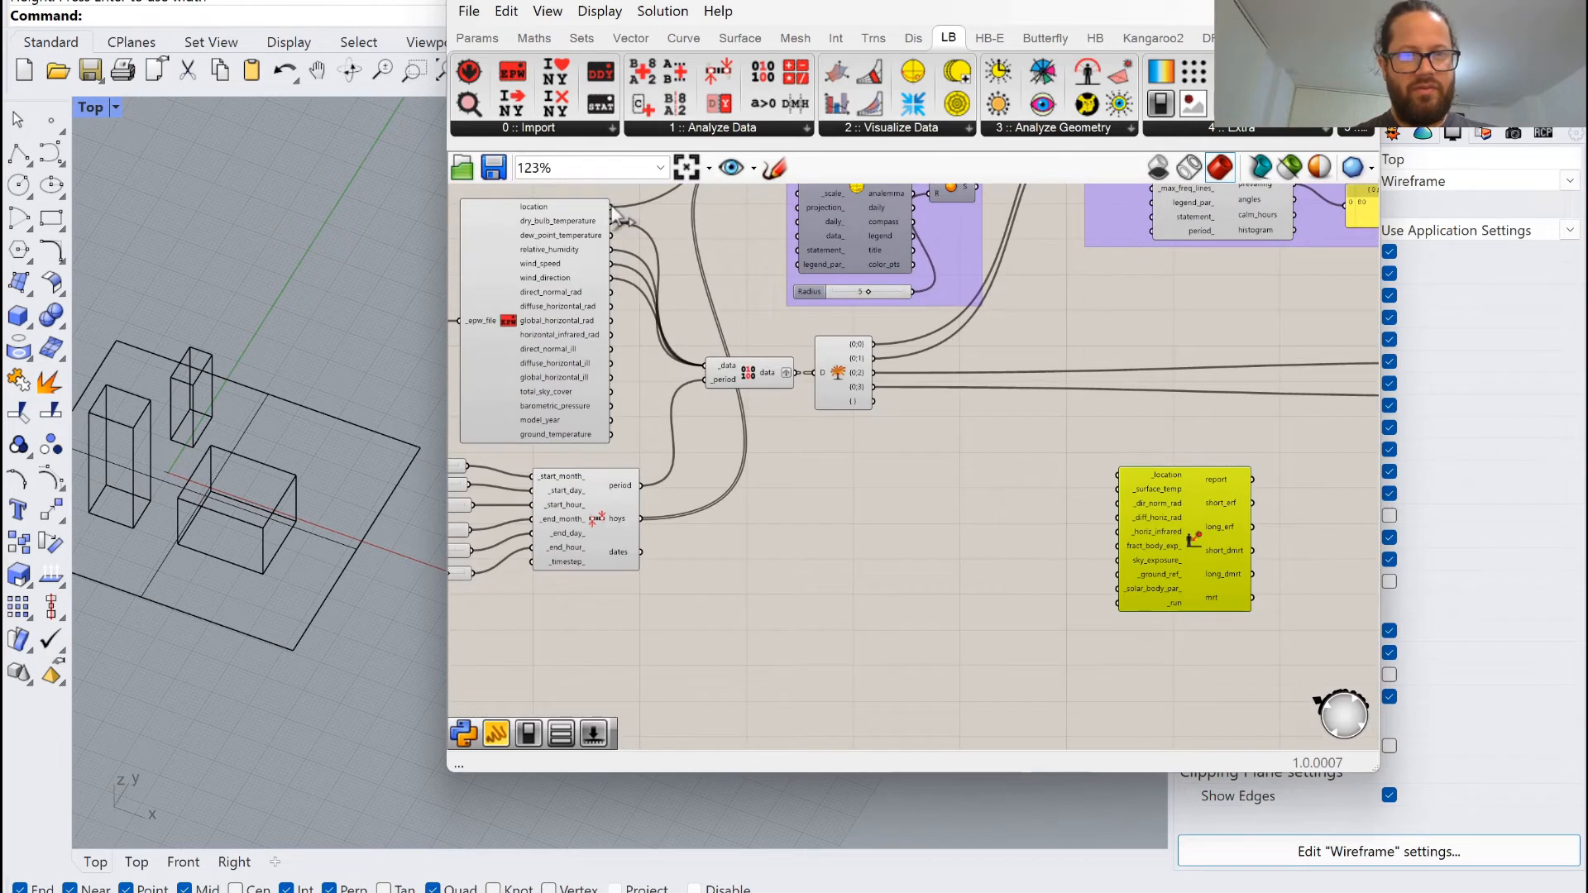
pyautogui.moveTo(612, 206); pyautogui.dragTo(1122, 472)
pyautogui.scroll(-3, 971, 445)
pyautogui.scroll(5, 1090, 462)
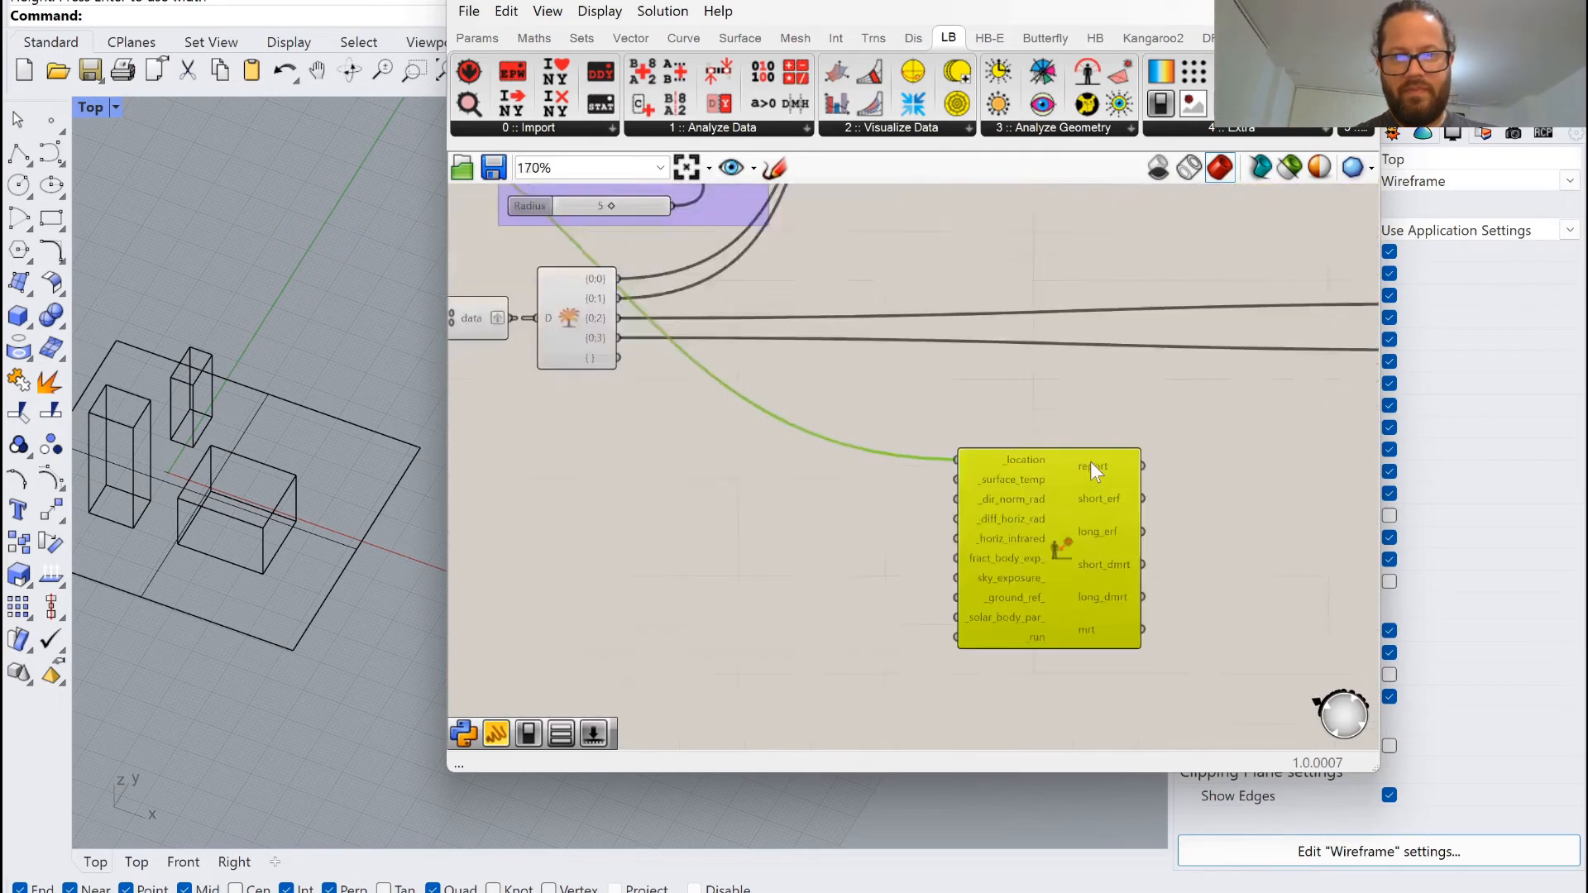
# Connect the dry bulb temperature branch {0;2} to the _surface_temp input of Outdoor Solar MRT.
pyautogui.scroll(-1, 622, 369)
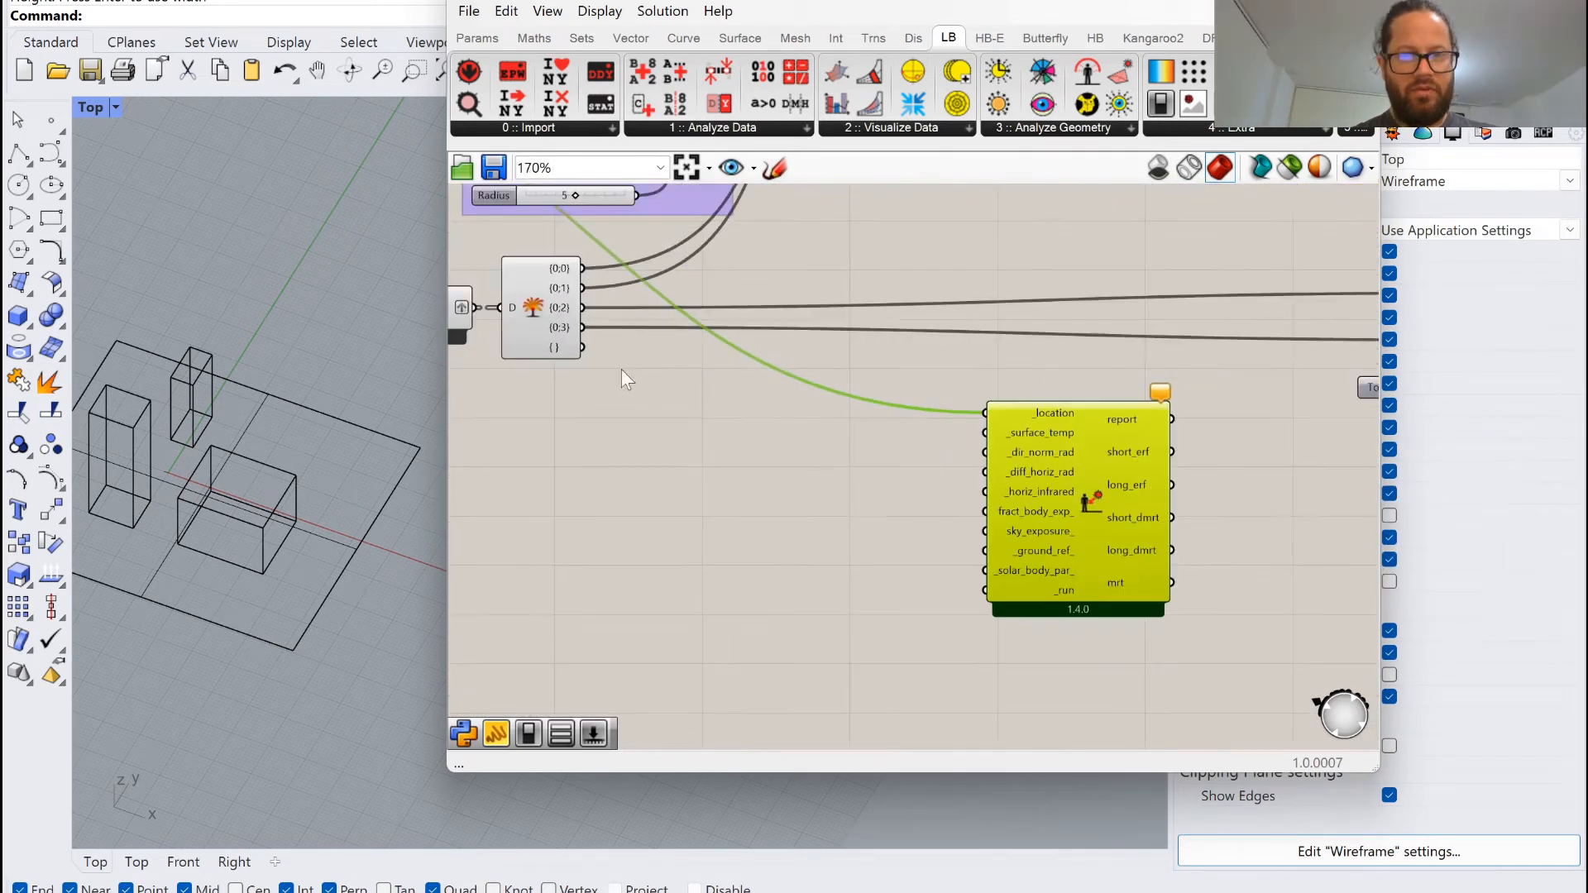
pyautogui.moveTo(563, 318)
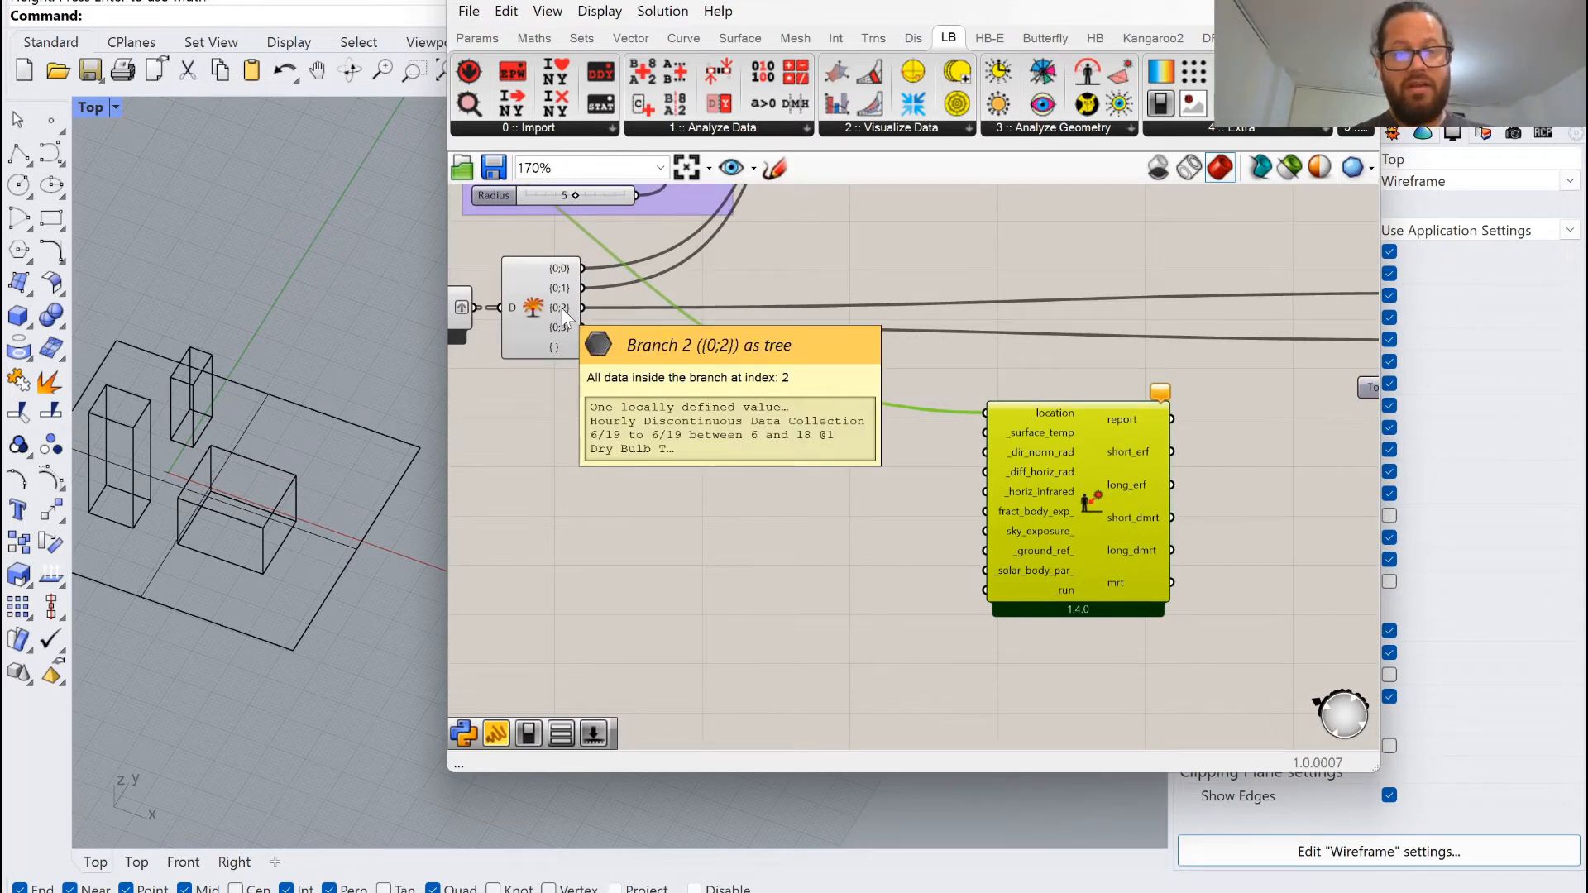
pyautogui.moveTo(562, 309); pyautogui.dragTo(1052, 457)
pyautogui.click(598, 311)
# Add the EPW direct_normal_rad output to the _data input of Apply Analysis Period, keeping its existing connections.
pyautogui.scroll(-6, 817, 462)
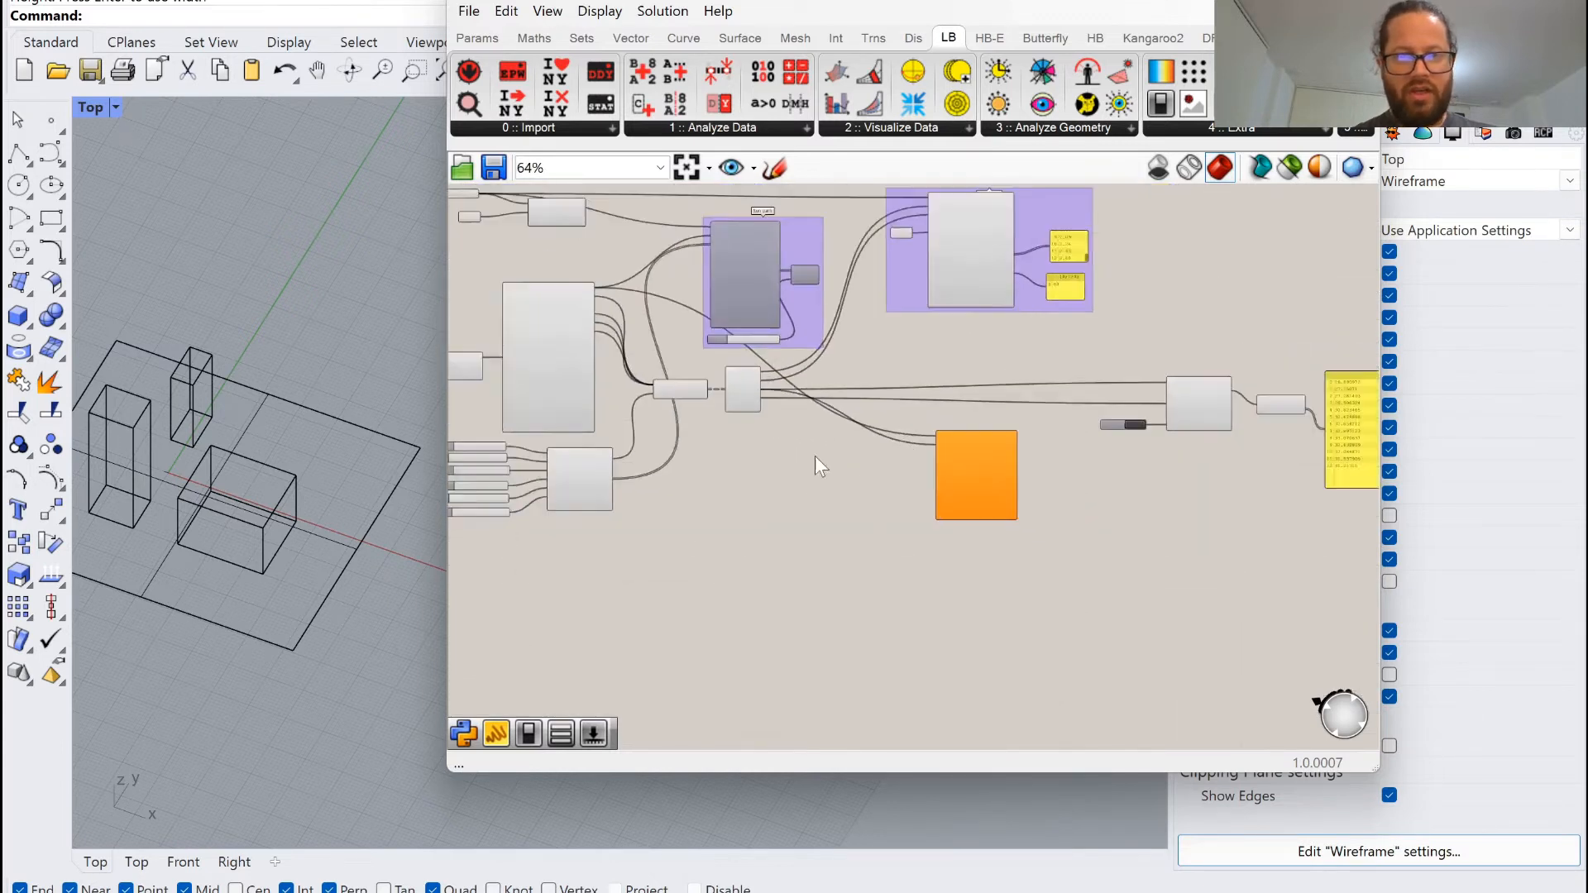
pyautogui.scroll(5, 625, 375)
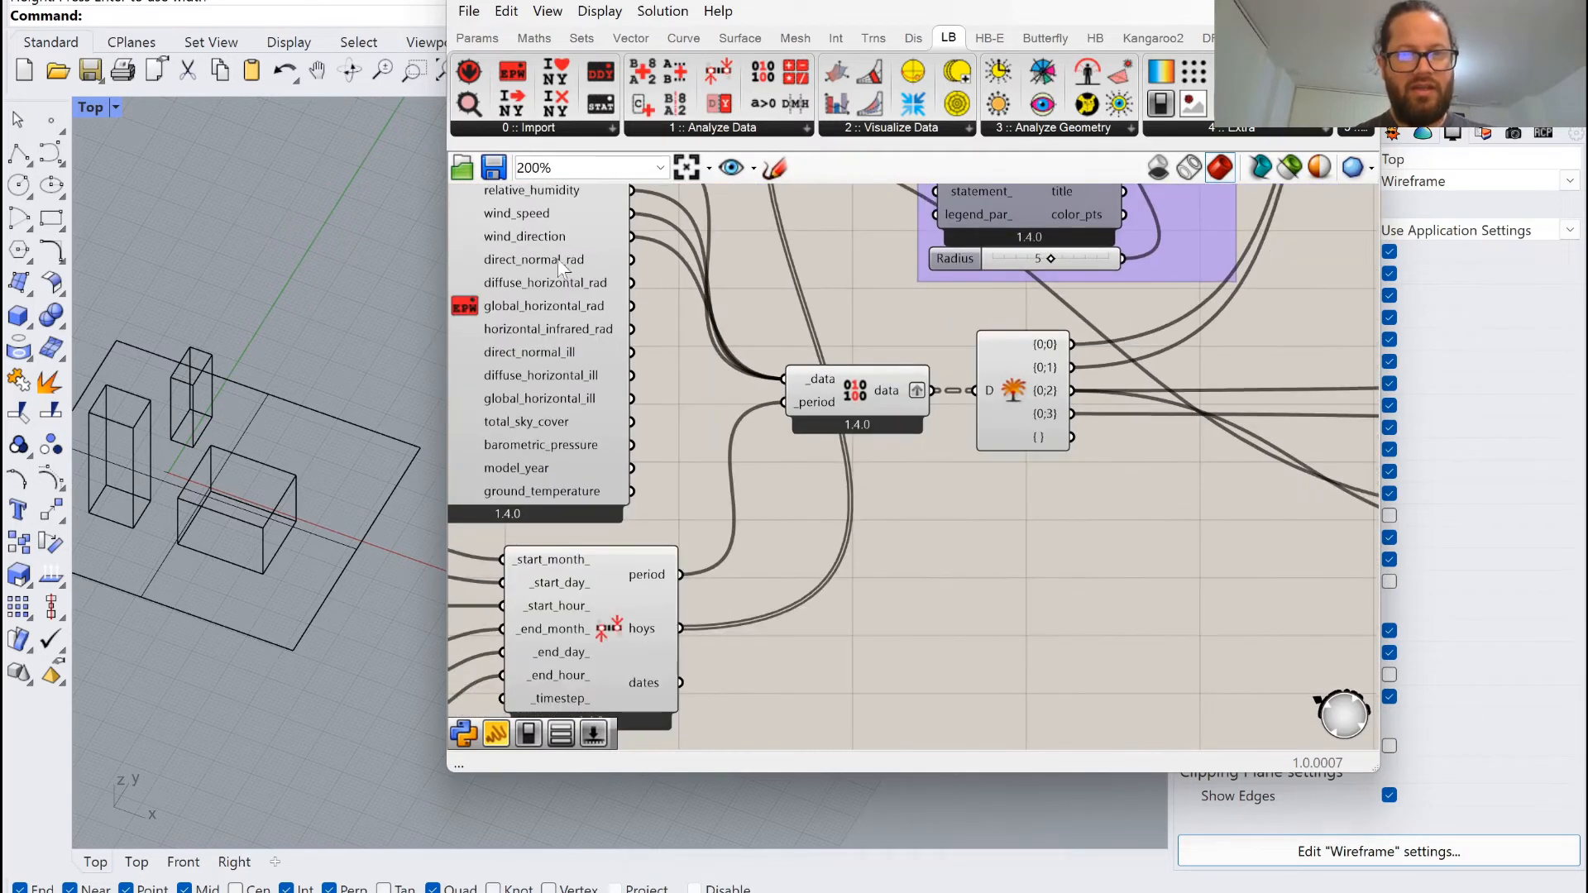
pyautogui.keyDown('shift'); pyautogui.moveTo(697, 341); pyautogui.dragTo(776, 382); pyautogui.keyUp('shift')
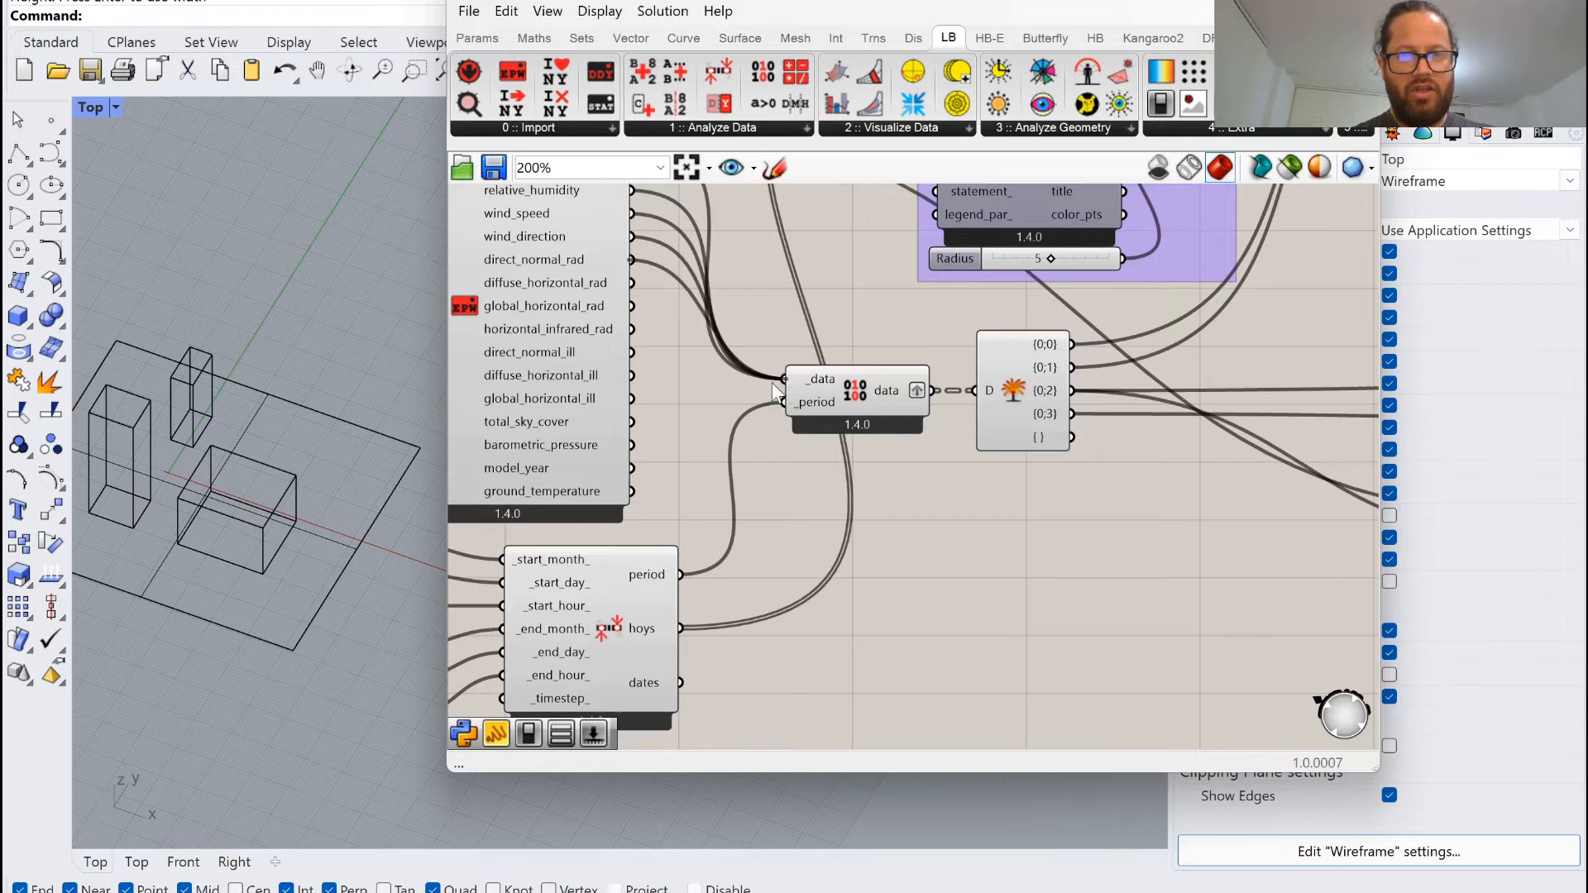
# Connect branch {0;4} of the exploded data tree to the _dir_norm_rad input of Outdoor Solar MRT.
pyautogui.scroll(-3, 719, 395)
pyautogui.scroll(2, 999, 446)
pyautogui.scroll(2, 999, 446)
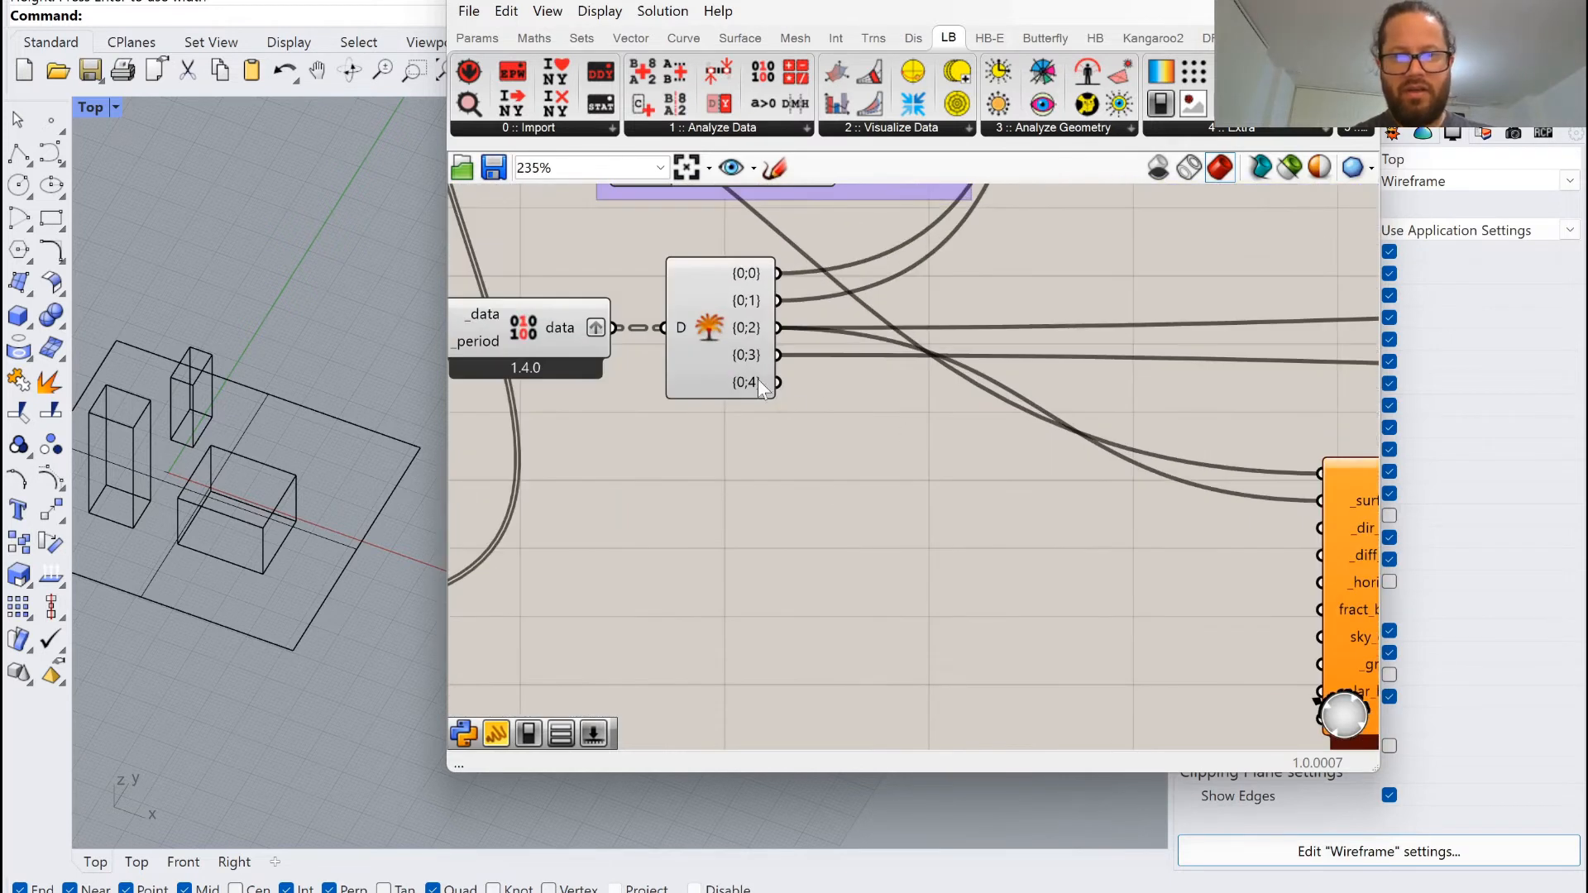
pyautogui.scroll(-5, 835, 404)
pyautogui.scroll(4, 779, 380)
pyautogui.moveTo(737, 370); pyautogui.dragTo(1218, 499)
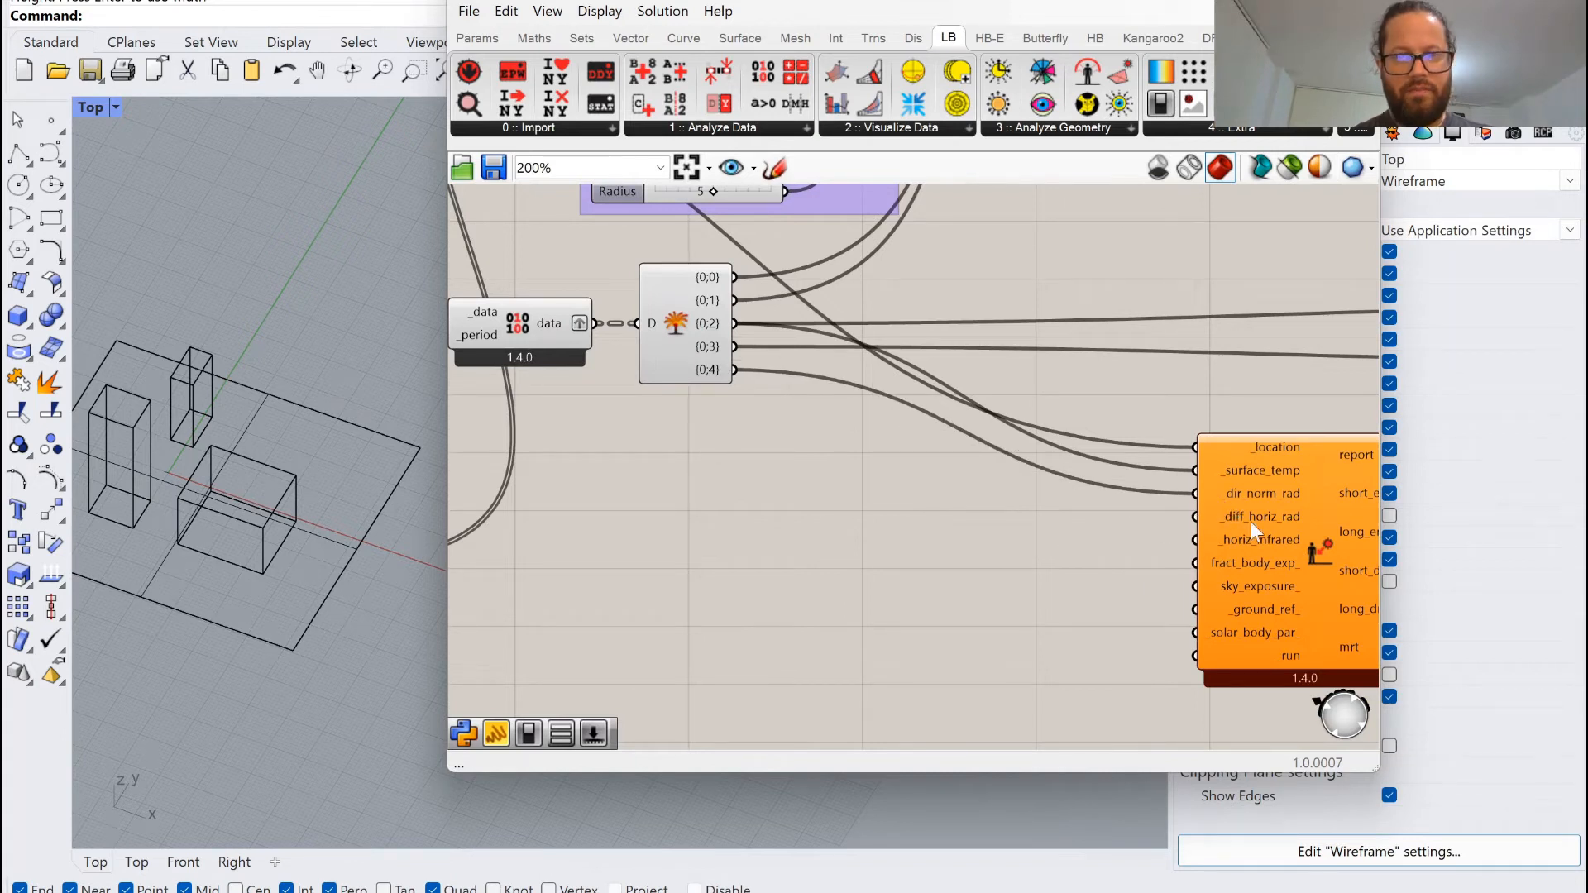
# Add the EPW diffuse_horizontal_rad output to the _data input of Apply Analysis Period alongside the existing connections.
pyautogui.moveTo(1268, 521)
pyautogui.scroll(-2, 1208, 516)
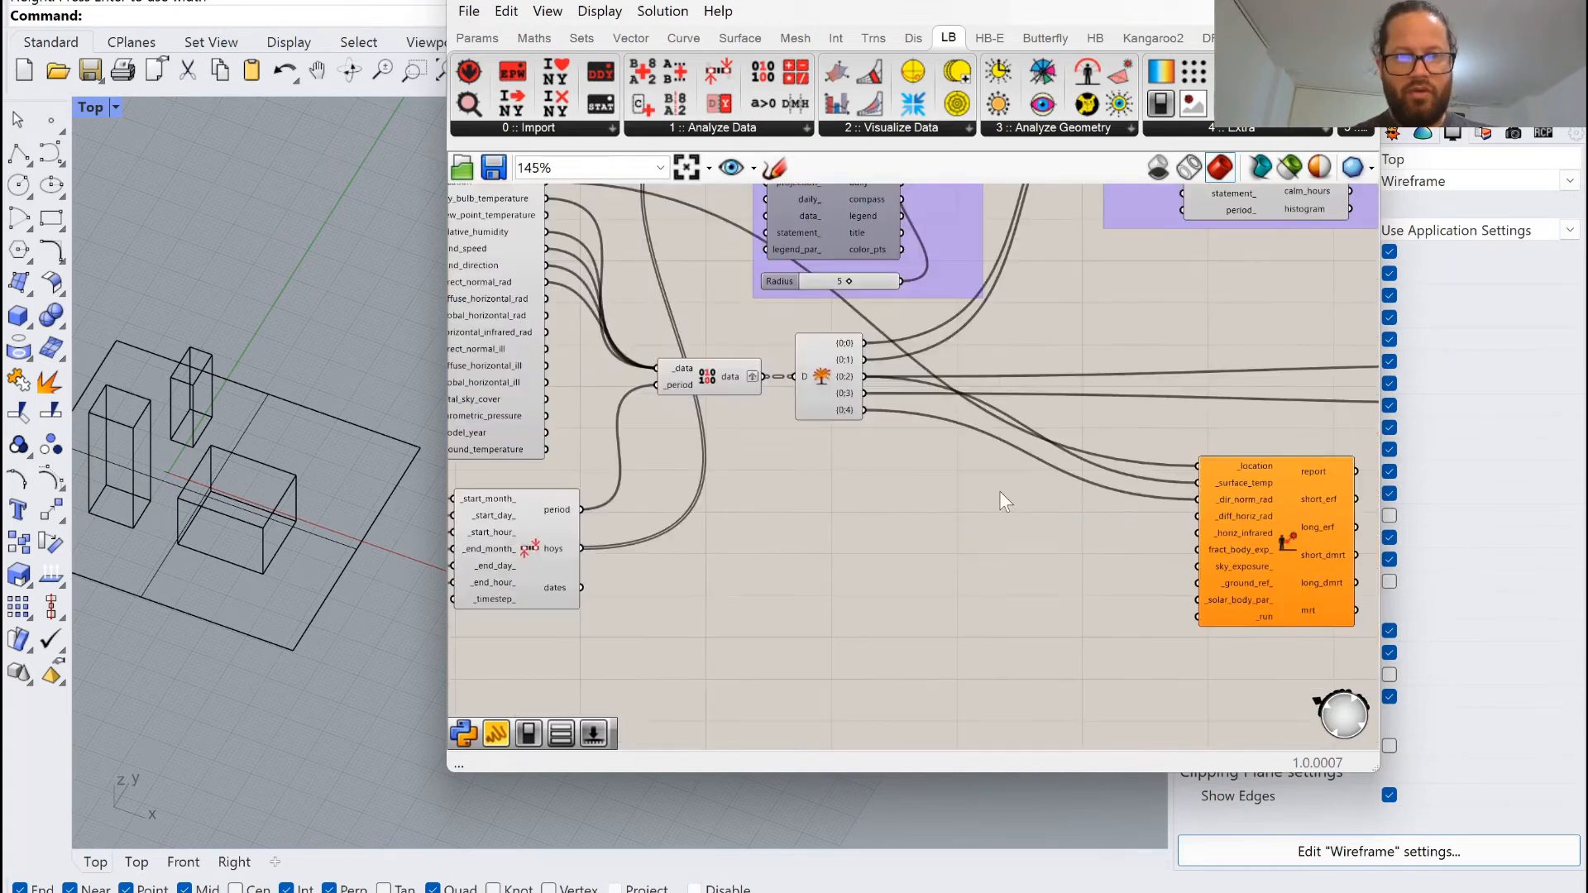
pyautogui.scroll(-1, 913, 490)
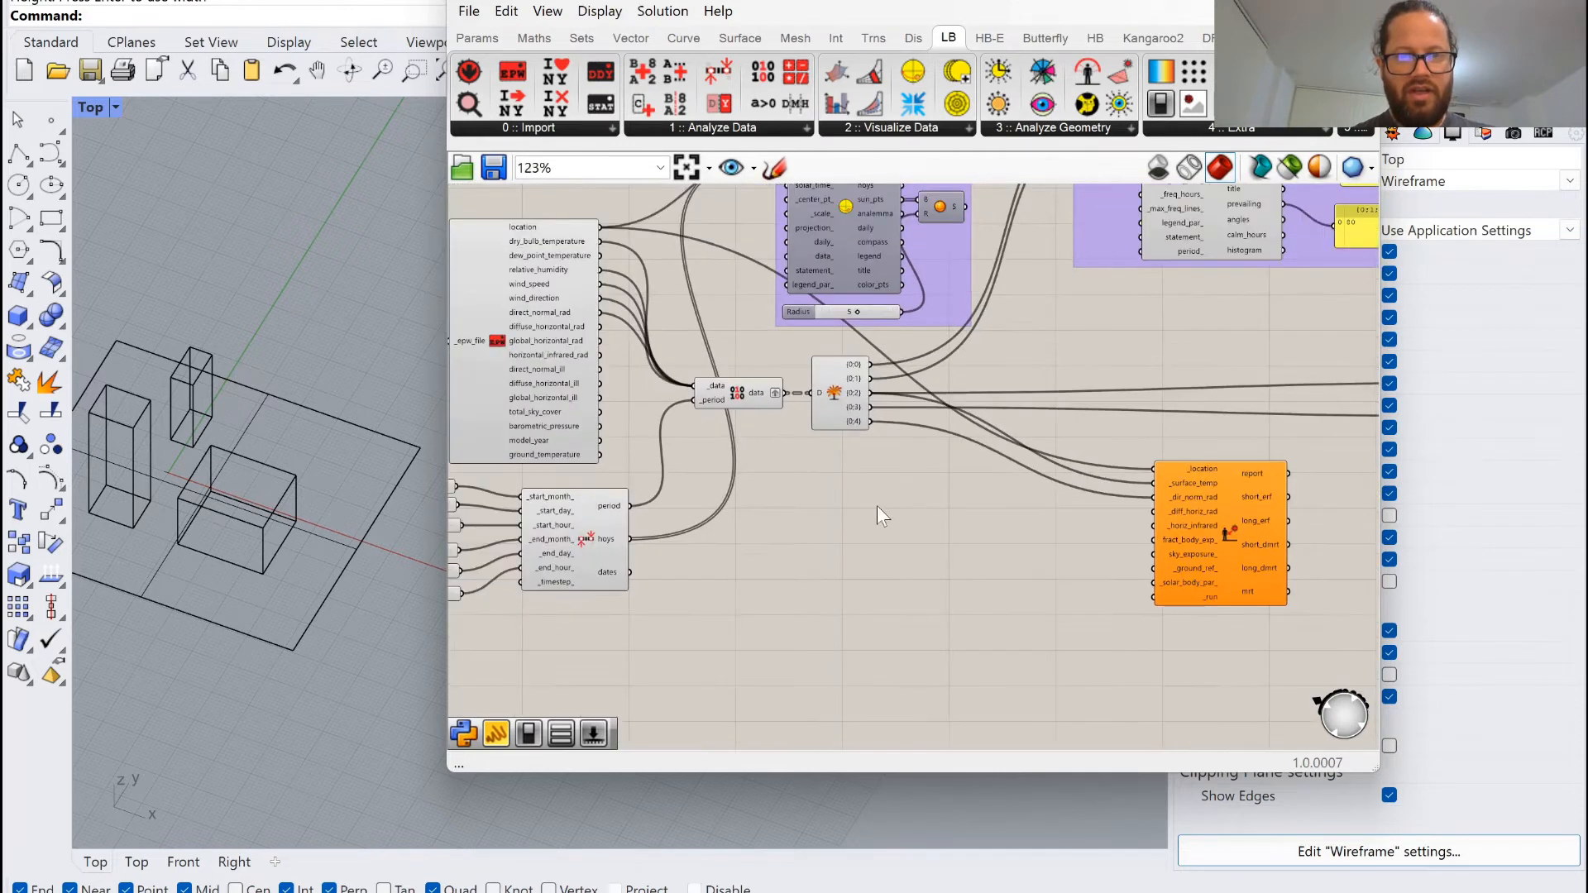
pyautogui.scroll(2, 559, 336)
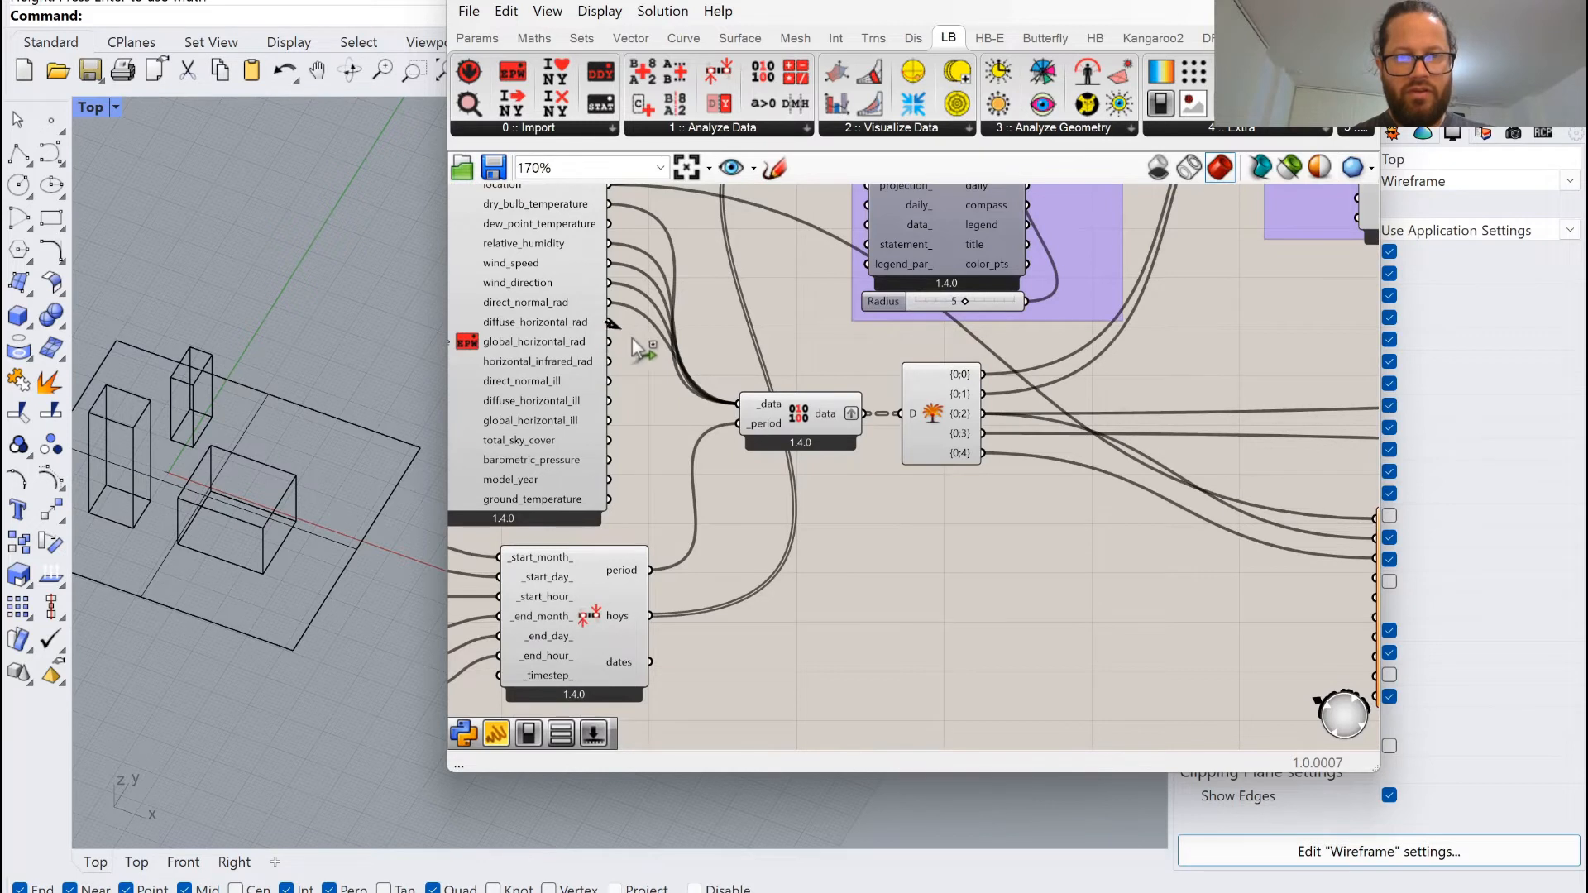
pyautogui.keyDown('shift'); pyautogui.moveTo(610, 322); pyautogui.dragTo(741, 422); pyautogui.keyUp('shift')
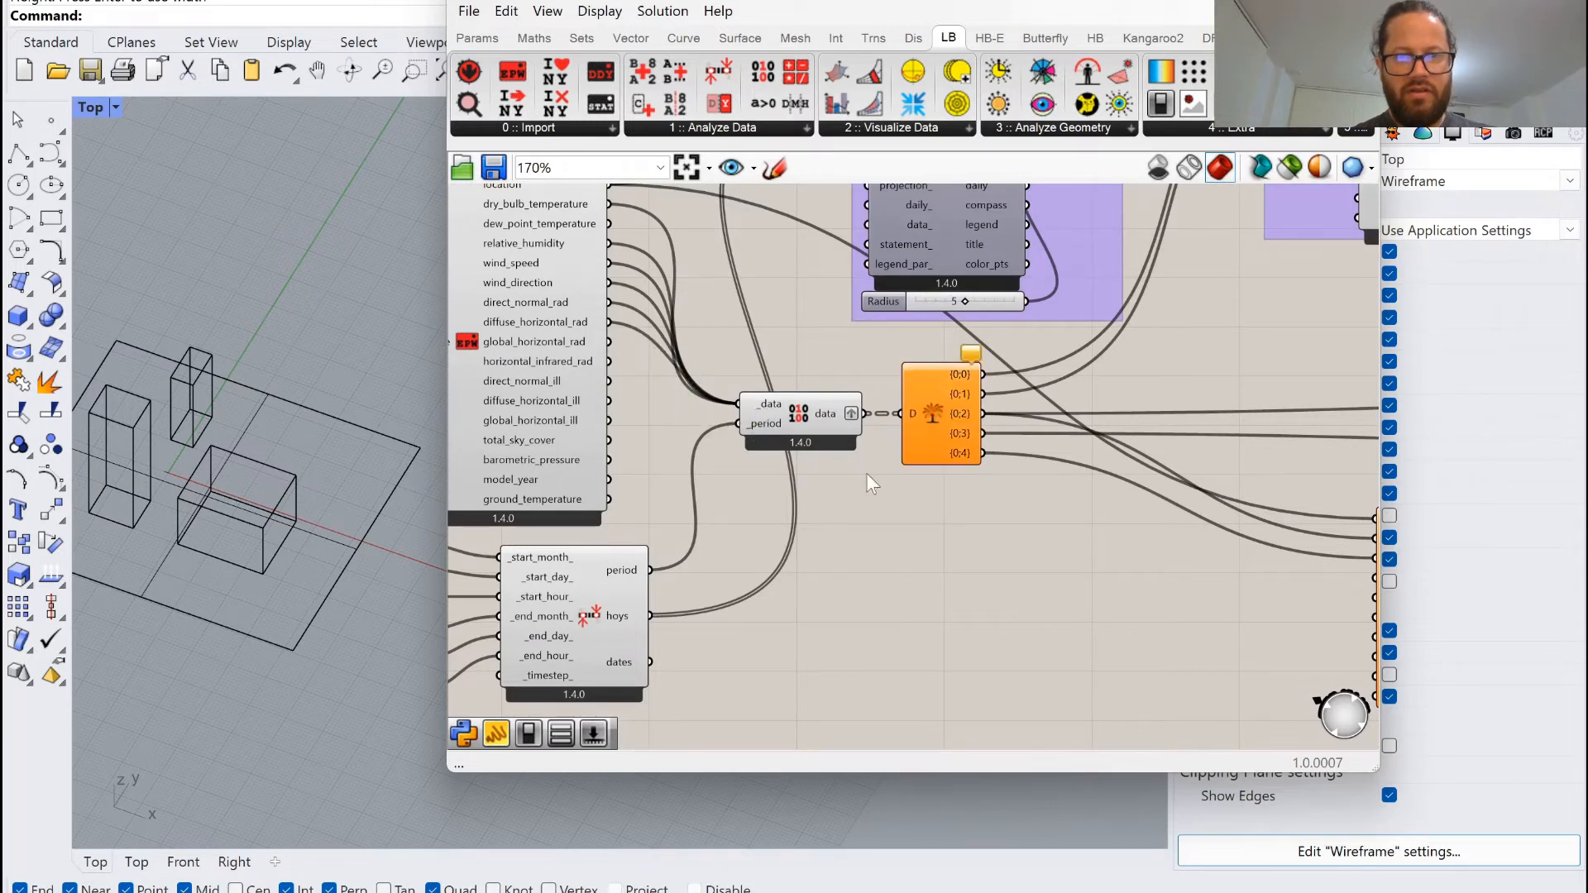
# Add a {0;5} branch output to the exploded data tree and connect it to the _diff_horiz_rad input of Outdoor Solar MRT.
pyautogui.scroll(-2, 791, 464)
pyautogui.scroll(6, 933, 473)
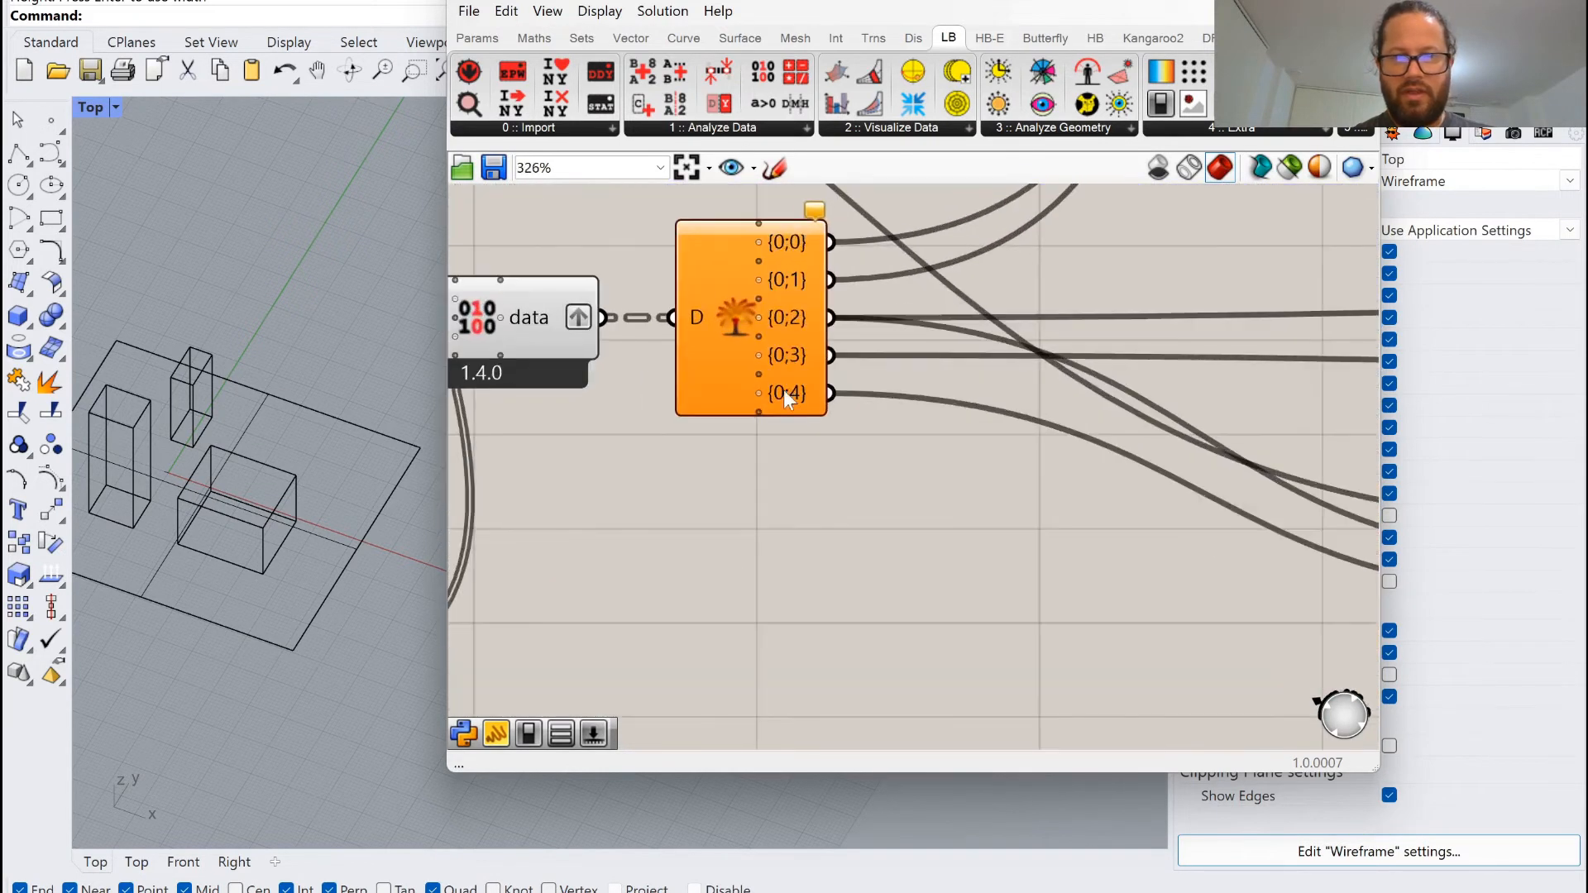
pyautogui.click(758, 412)
pyautogui.scroll(-3, 759, 412)
pyautogui.moveTo(751, 398); pyautogui.dragTo(1140, 519)
pyautogui.scroll(-3, 960, 503)
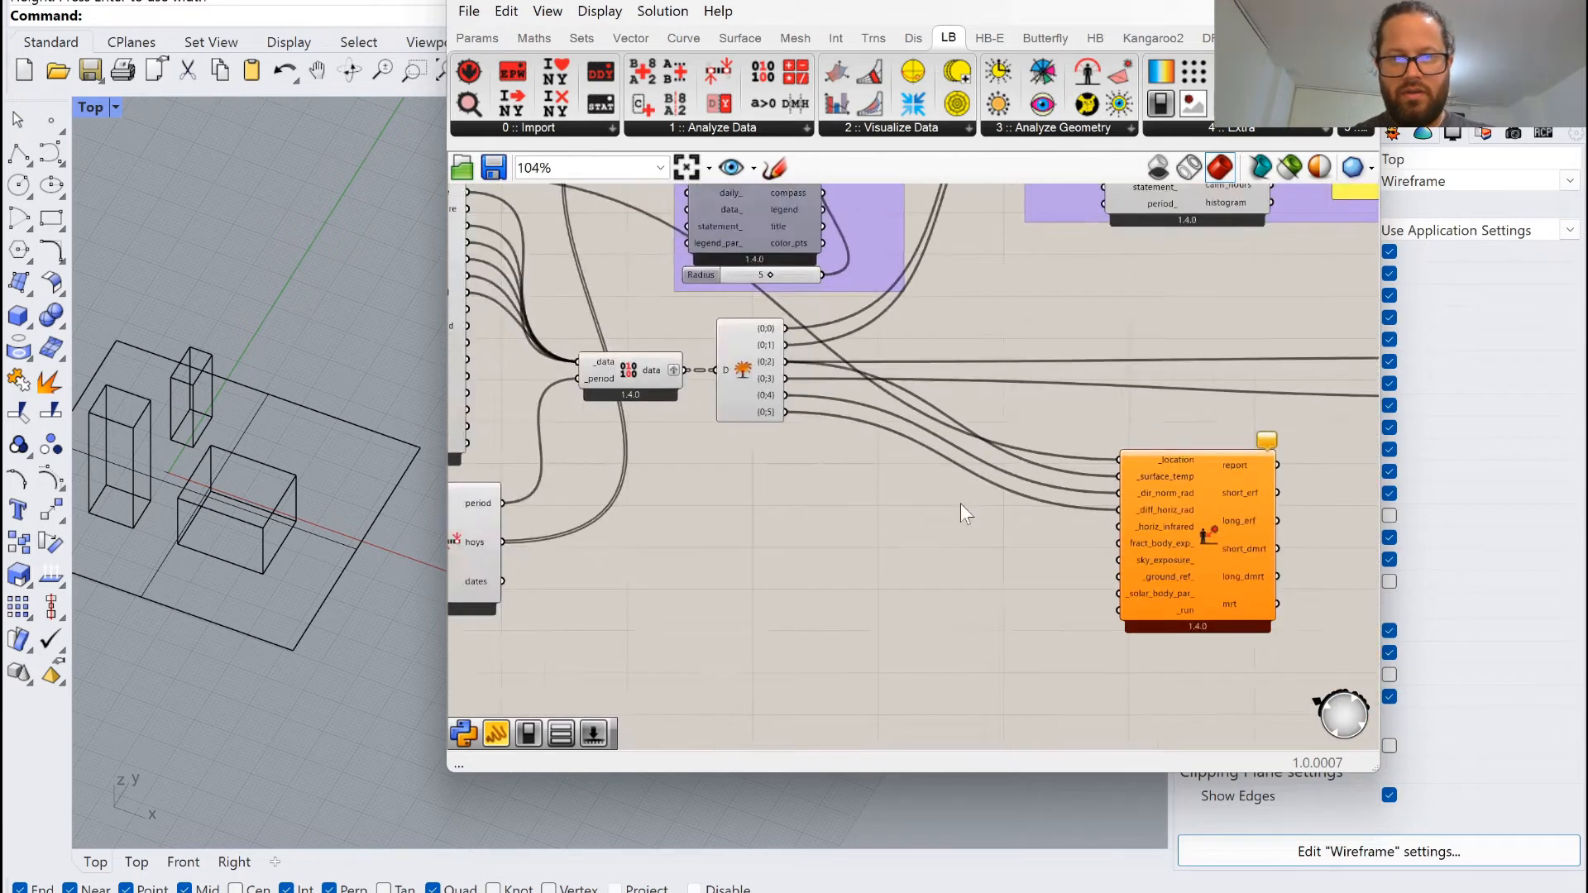
# Add the EPW horizontal_infrared_rad output to the _data input of Apply Analysis Period and add a {0;6} branch output to the exploded data tree.
pyautogui.scroll(4, 984, 523)
pyautogui.scroll(-3, 984, 522)
pyautogui.scroll(3, 562, 347)
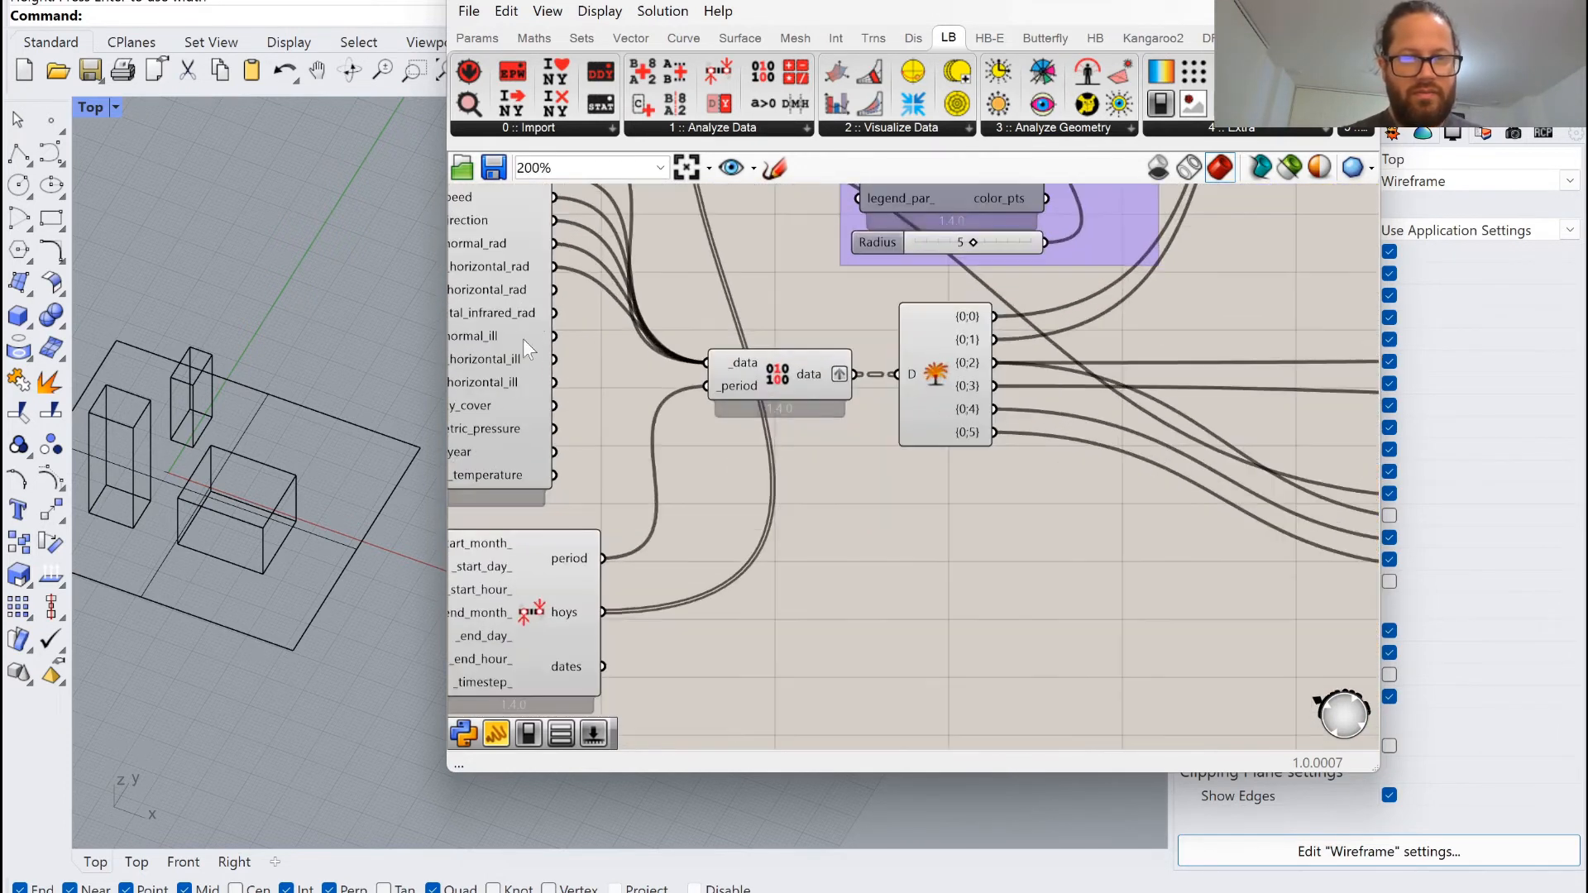
pyautogui.scroll(-1, 598, 299)
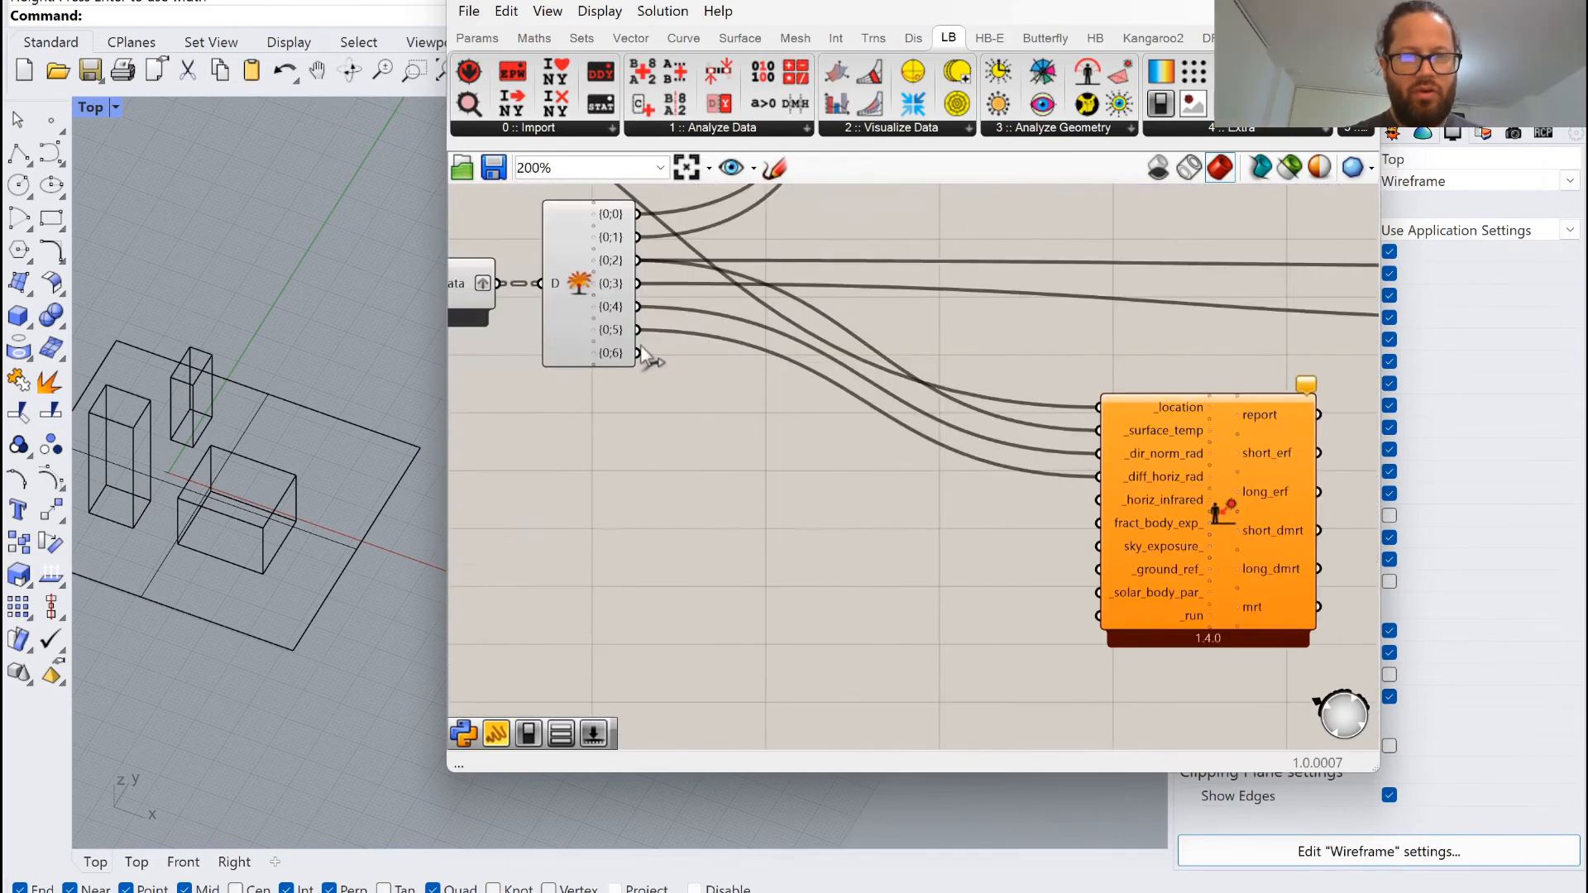
# Connect branch {0;6} of the exploded data tree to the _horiz_infrared input of Outdoor Solar MRT.
pyautogui.scroll(-3, 637, 347)
pyautogui.moveTo(648, 353); pyautogui.dragTo(914, 454)
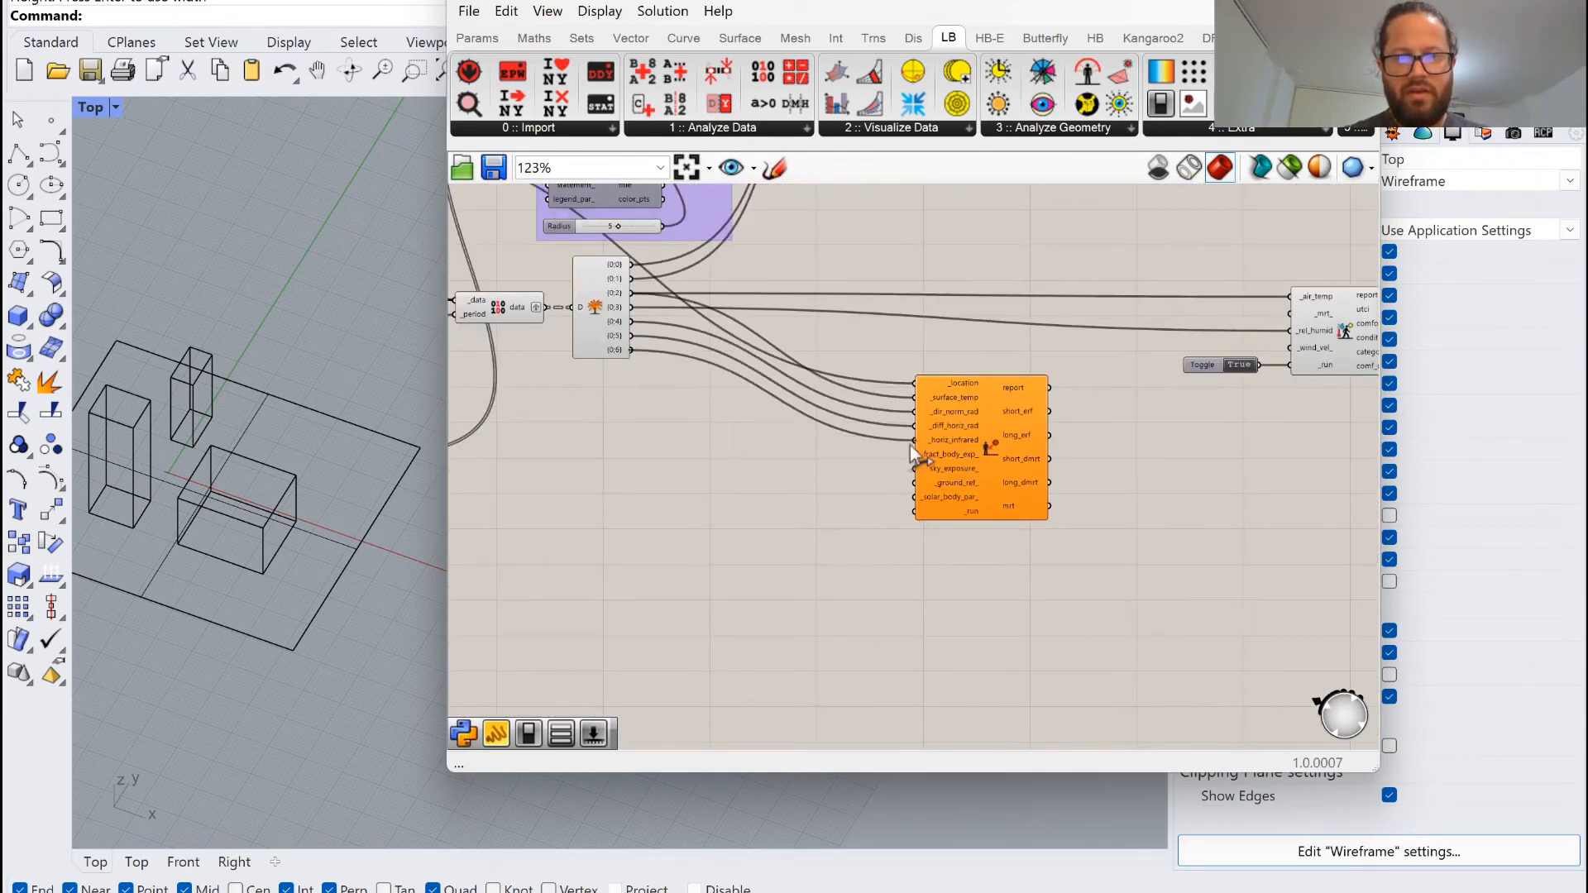
pyautogui.scroll(2, 913, 454)
# Select the three building boxes in the Rhino viewport to identify the context around the person.
pyautogui.click(1054, 383)
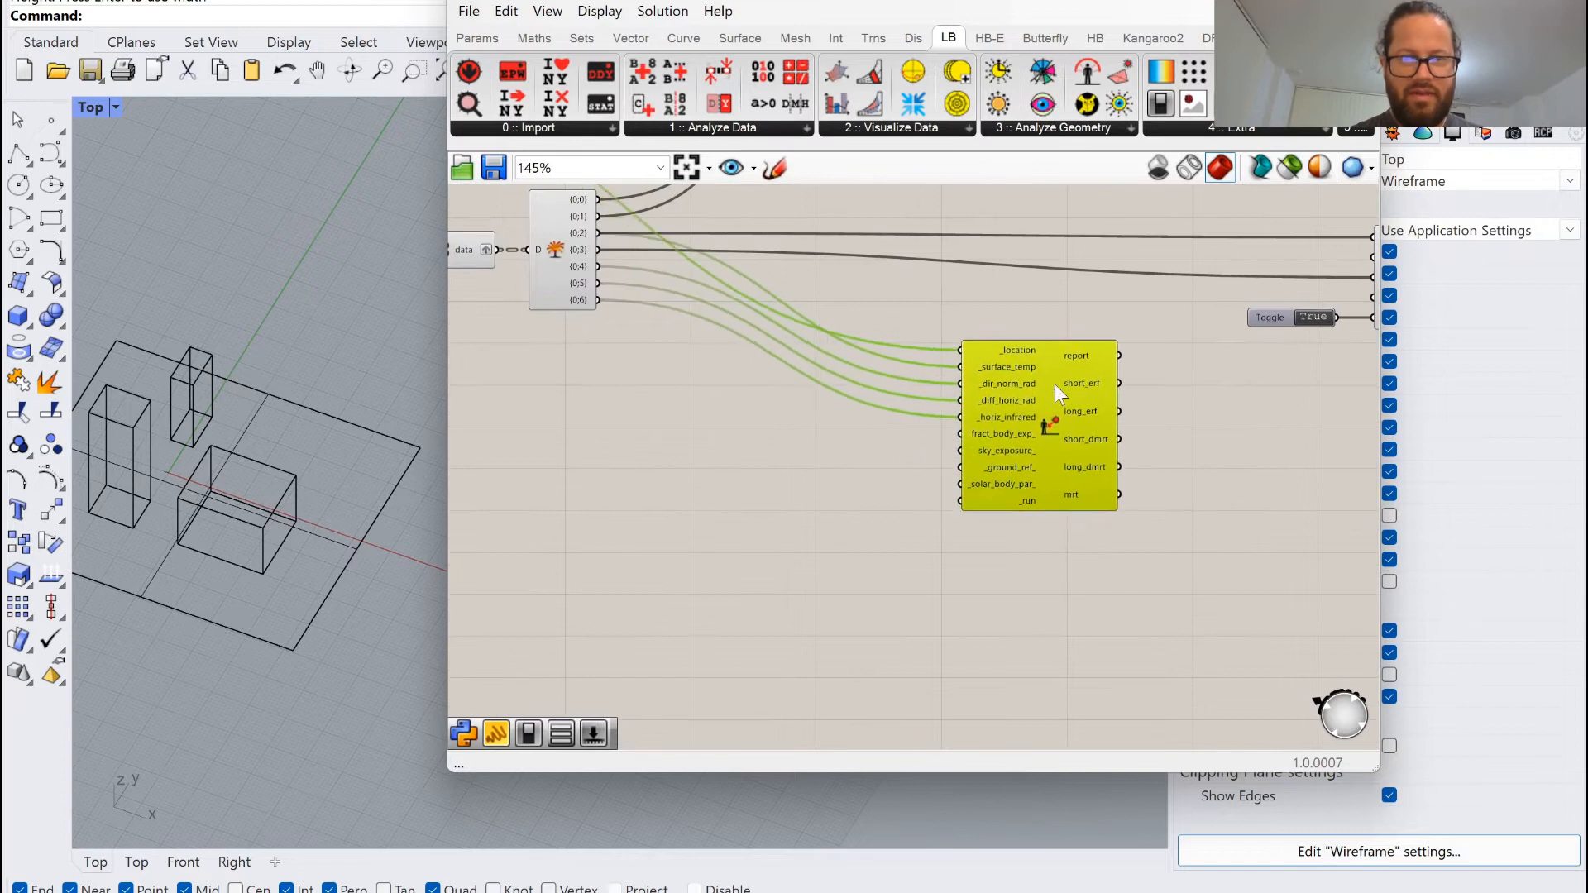
pyautogui.click(145, 411)
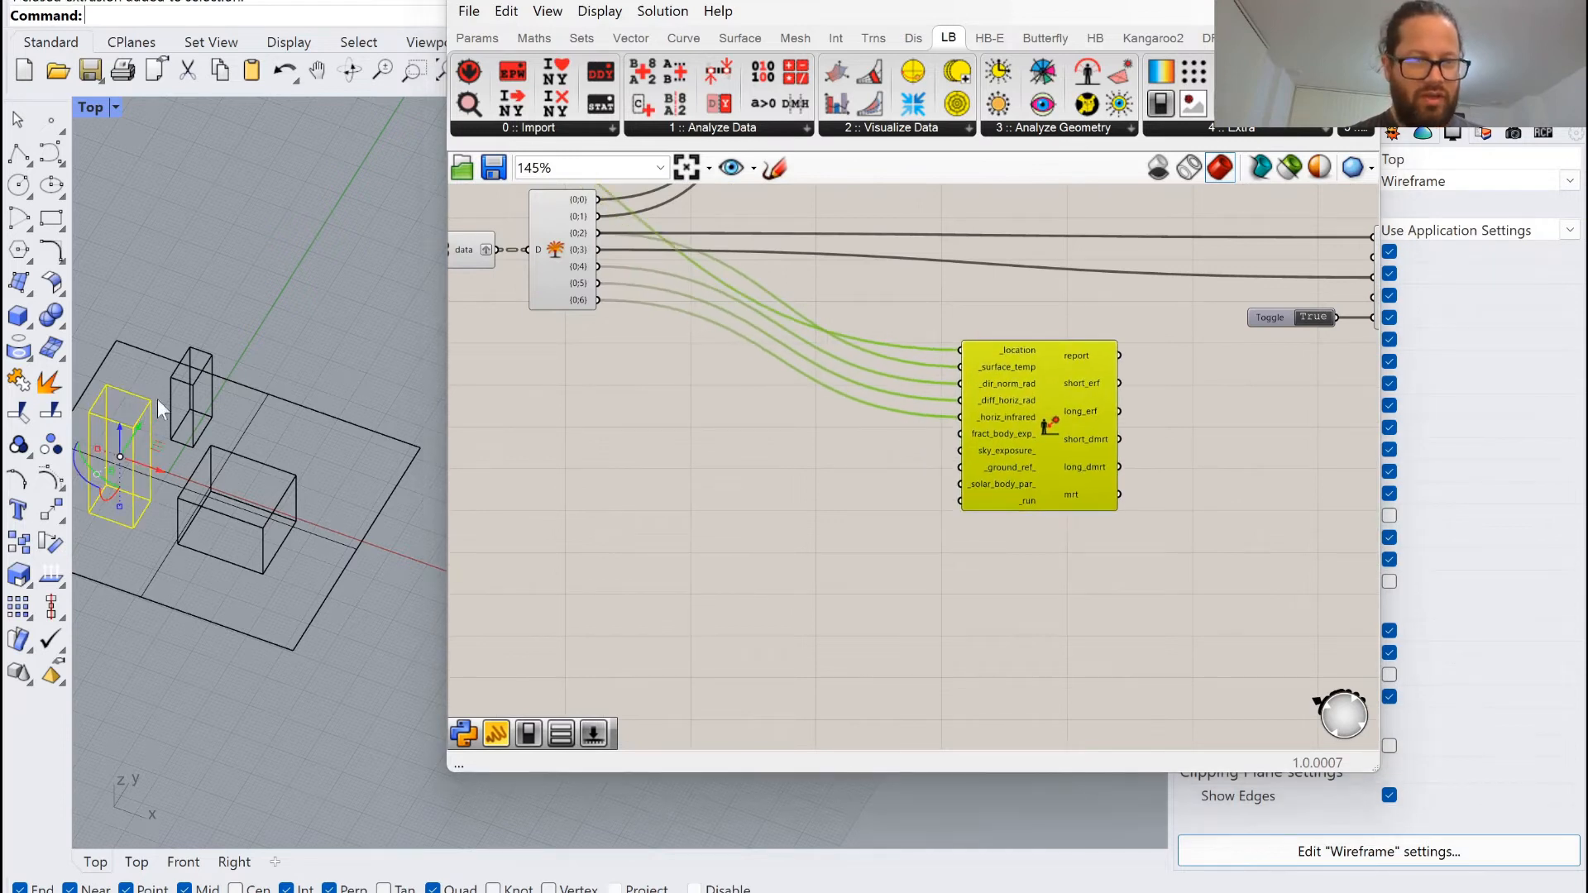
pyautogui.keyDown('shift'); pyautogui.click(210, 357); pyautogui.keyUp('shift')
pyautogui.keyDown('shift'); pyautogui.click(255, 462); pyautogui.keyUp('shift')
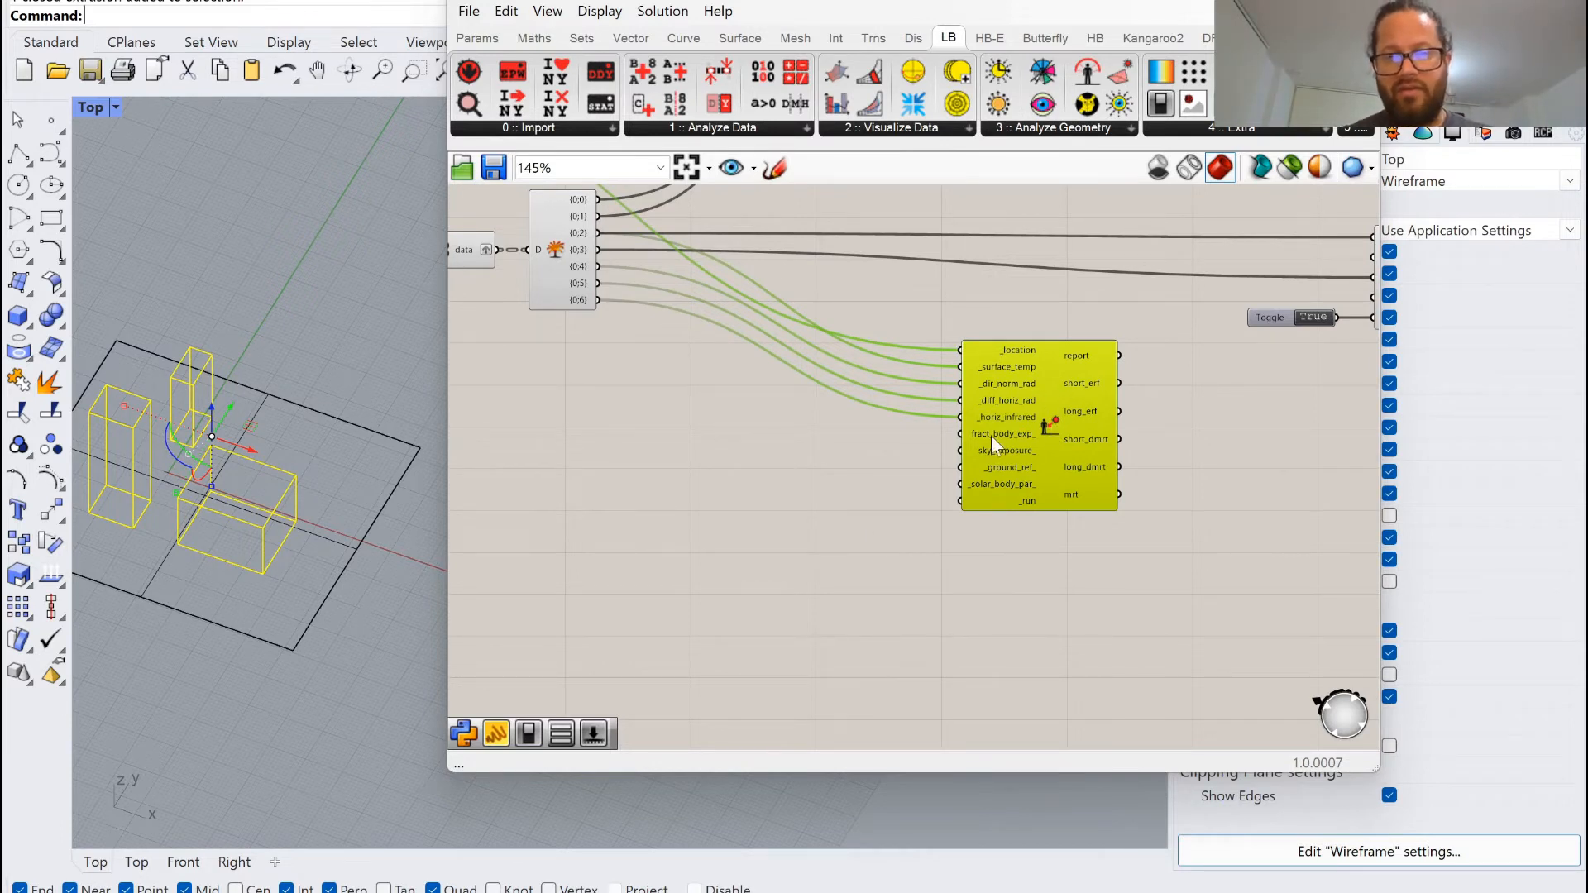
# Examine the optional Outdoor Solar MRT inputs, reading the description of fract_body_exp_ to see how direct sun exposure is estimated.
pyautogui.moveTo(1068, 493)
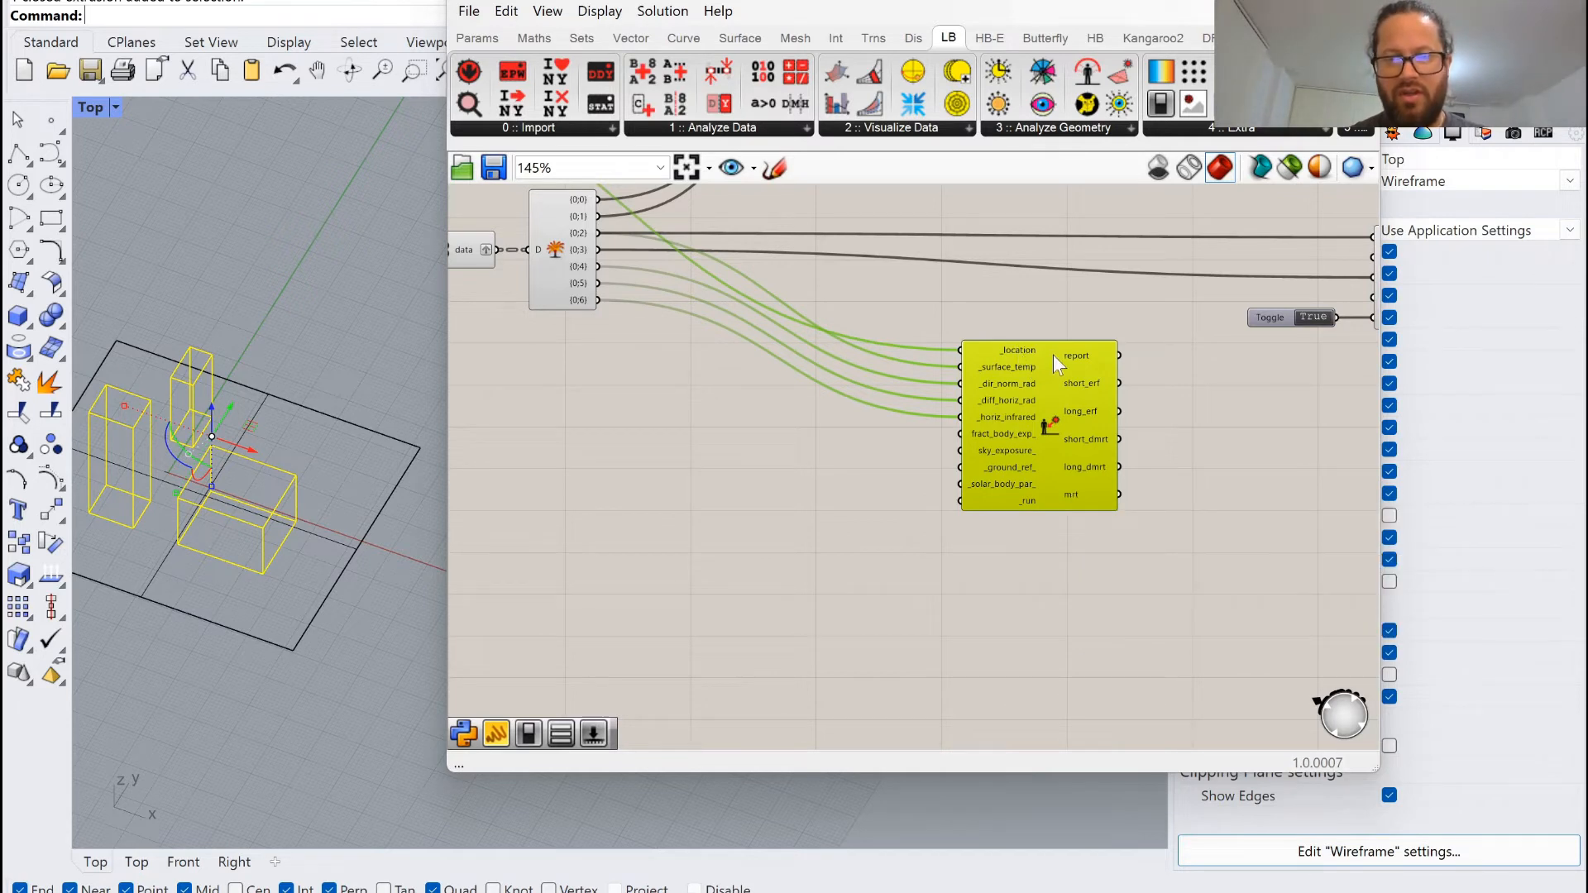
pyautogui.moveTo(1054, 354); pyautogui.dragTo(1073, 395)
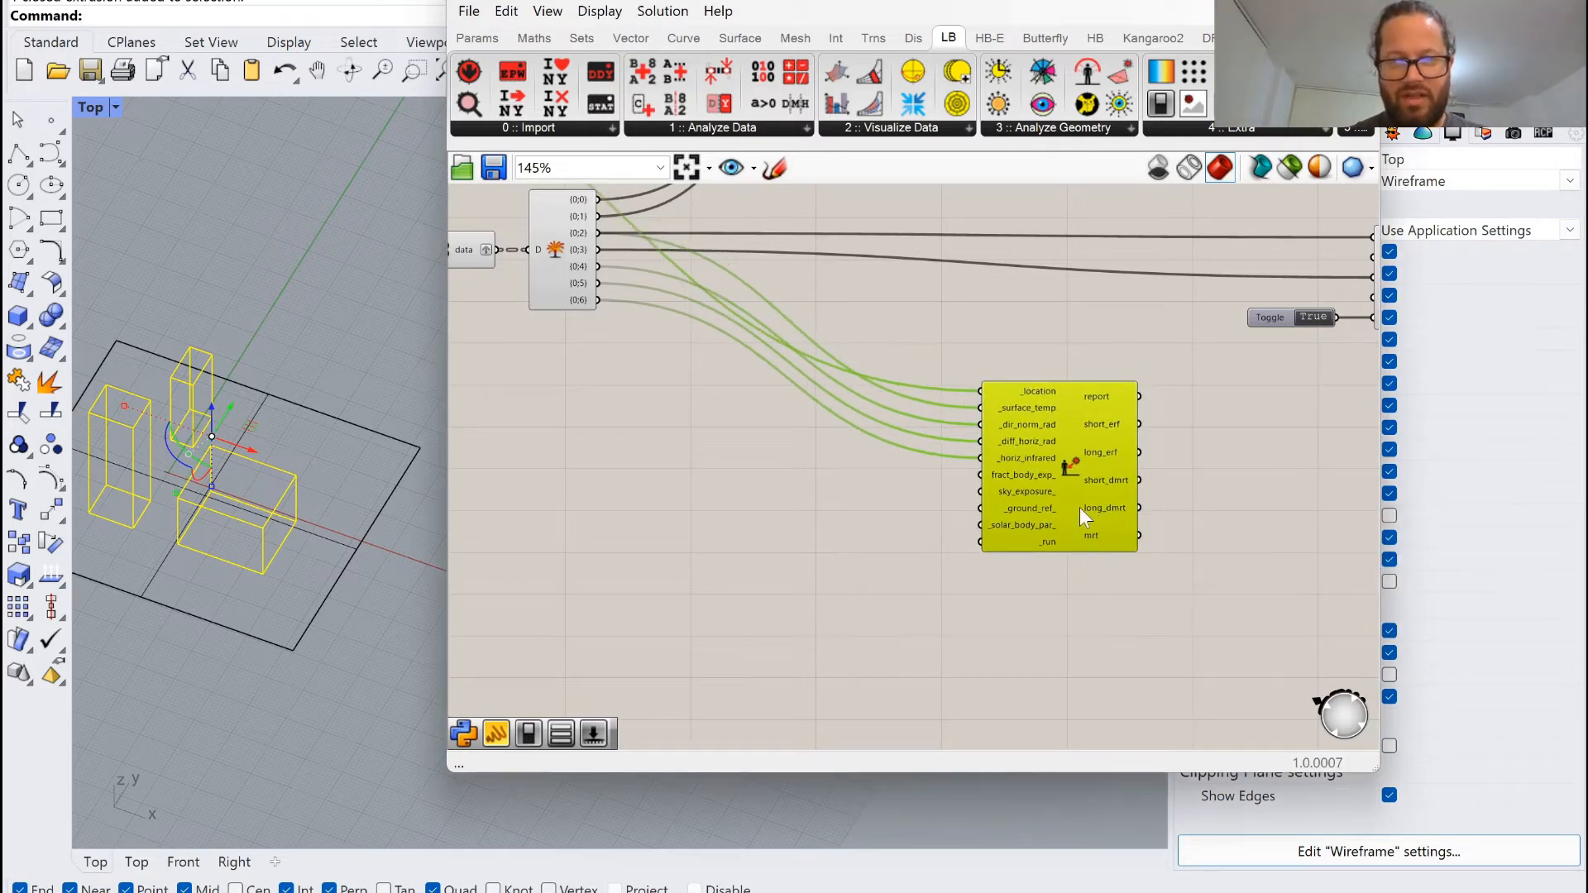
pyautogui.scroll(2, 1034, 447)
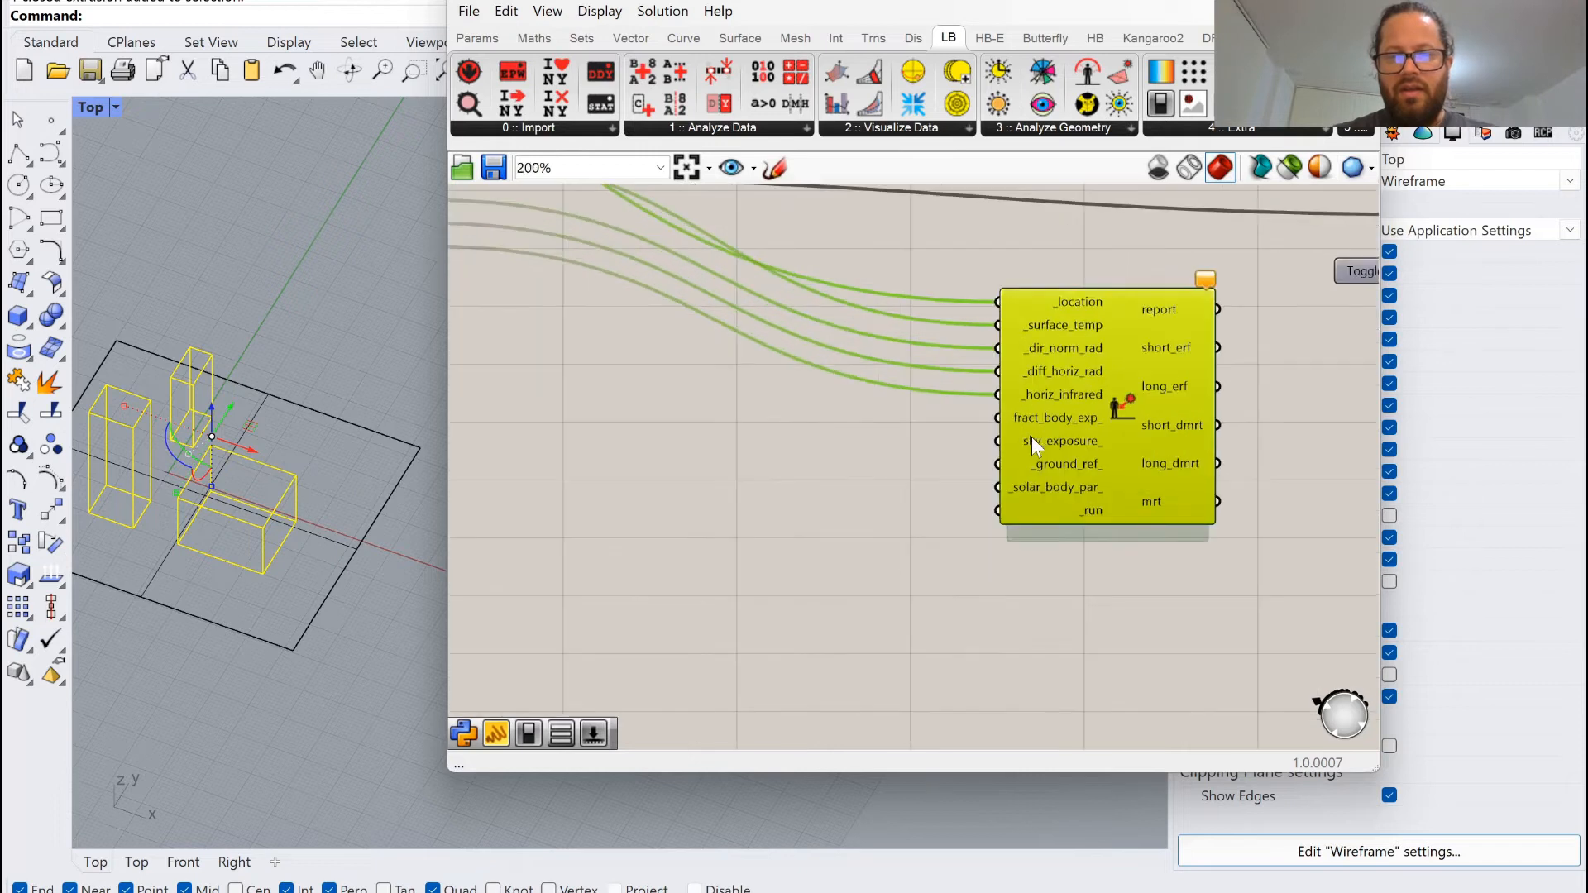
pyautogui.moveTo(1062, 423)
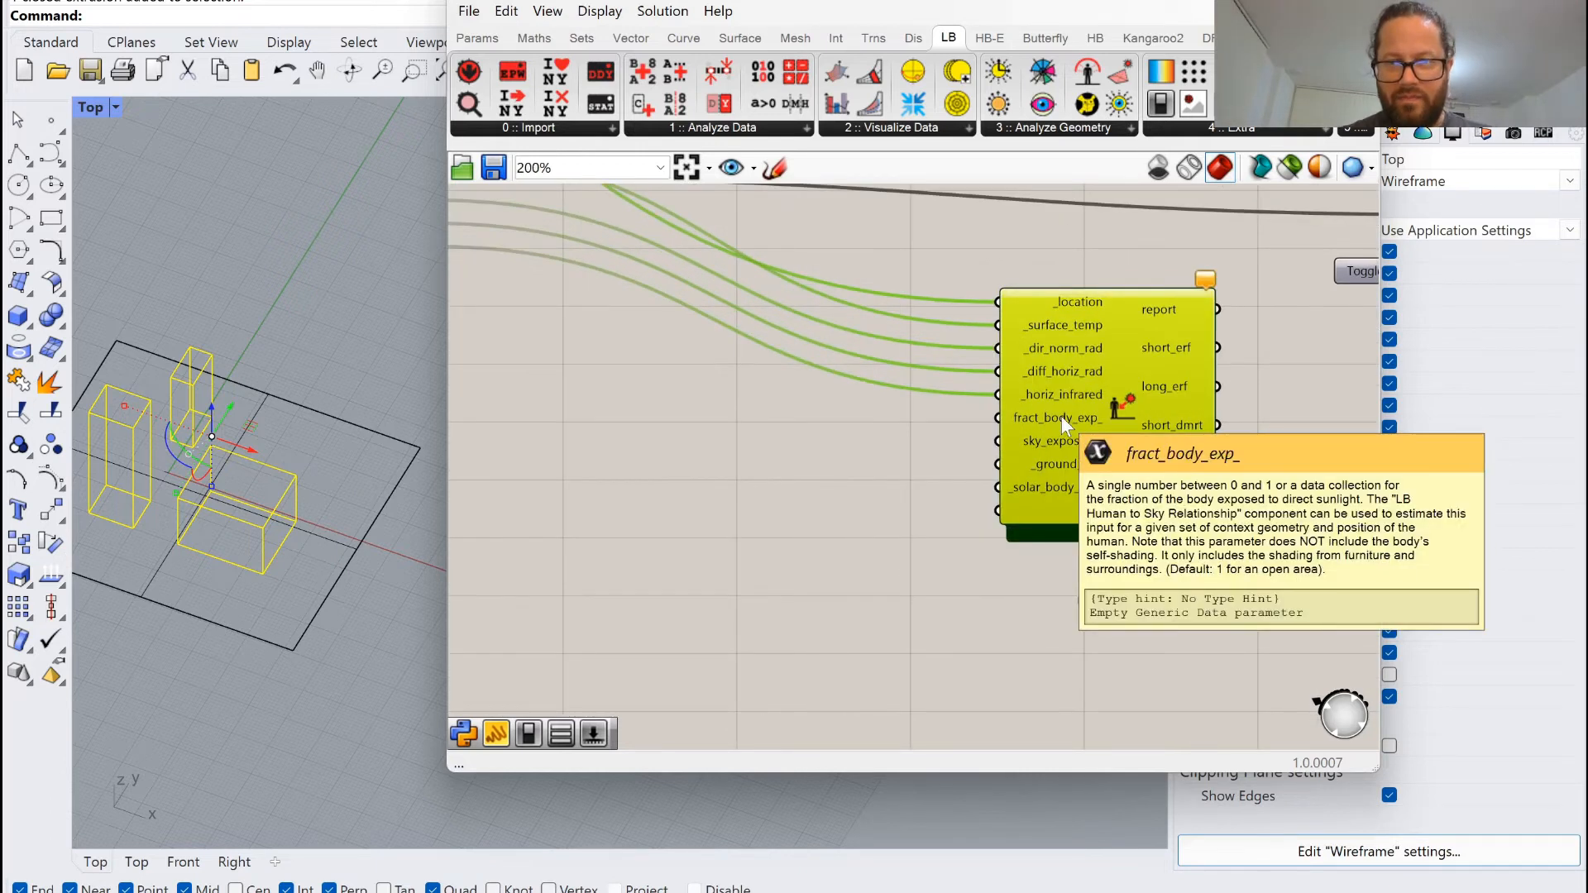
pyautogui.moveTo(1073, 469)
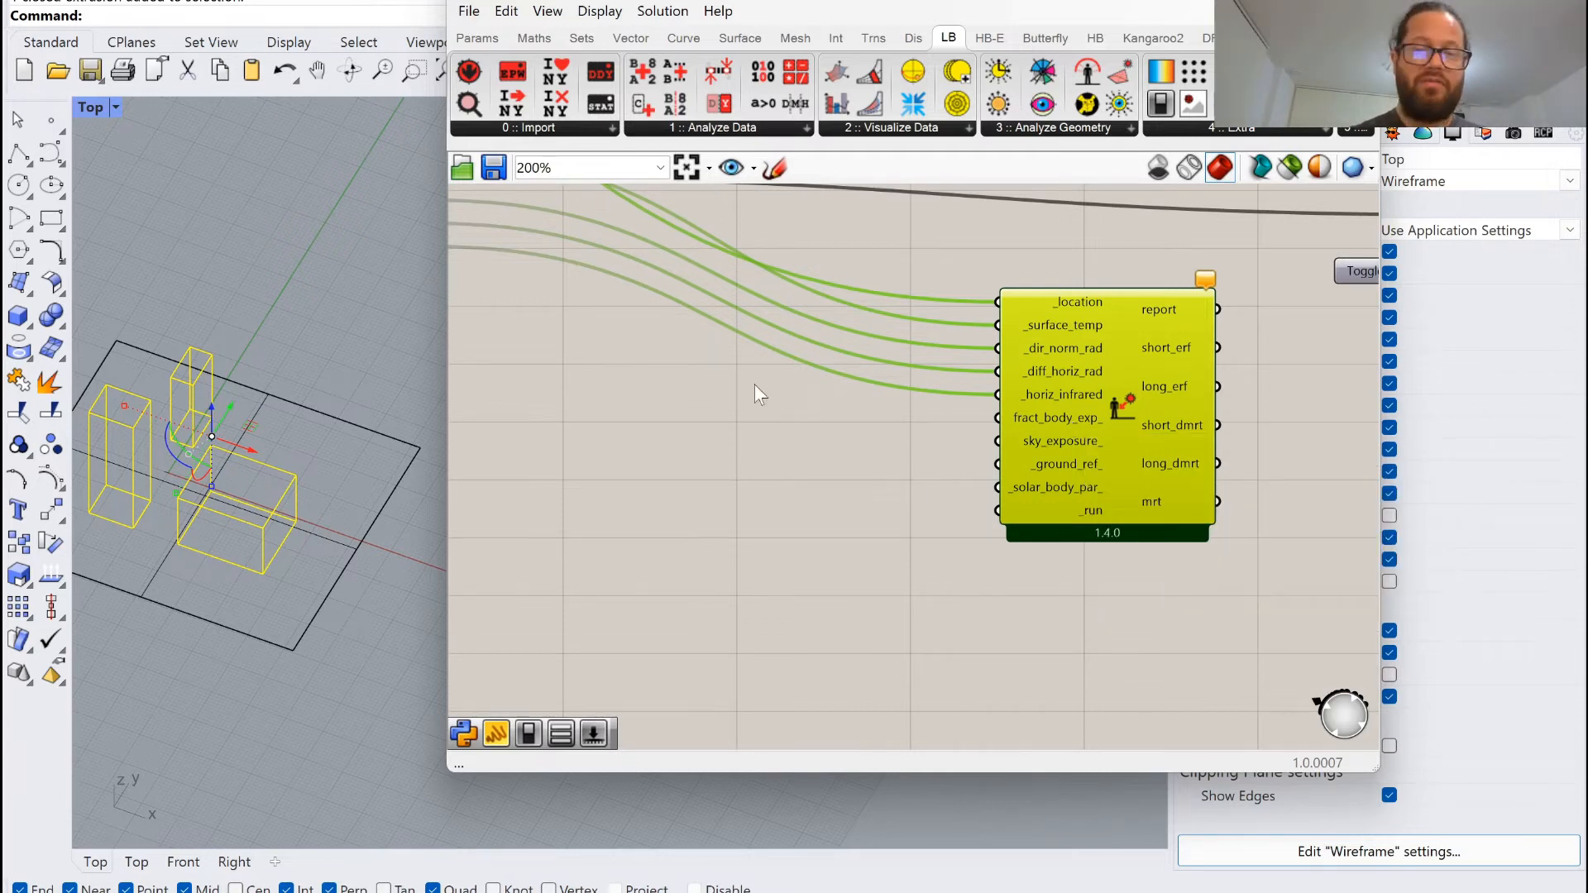
pyautogui.scroll(-3, 827, 397)
pyautogui.scroll(4, 850, 402)
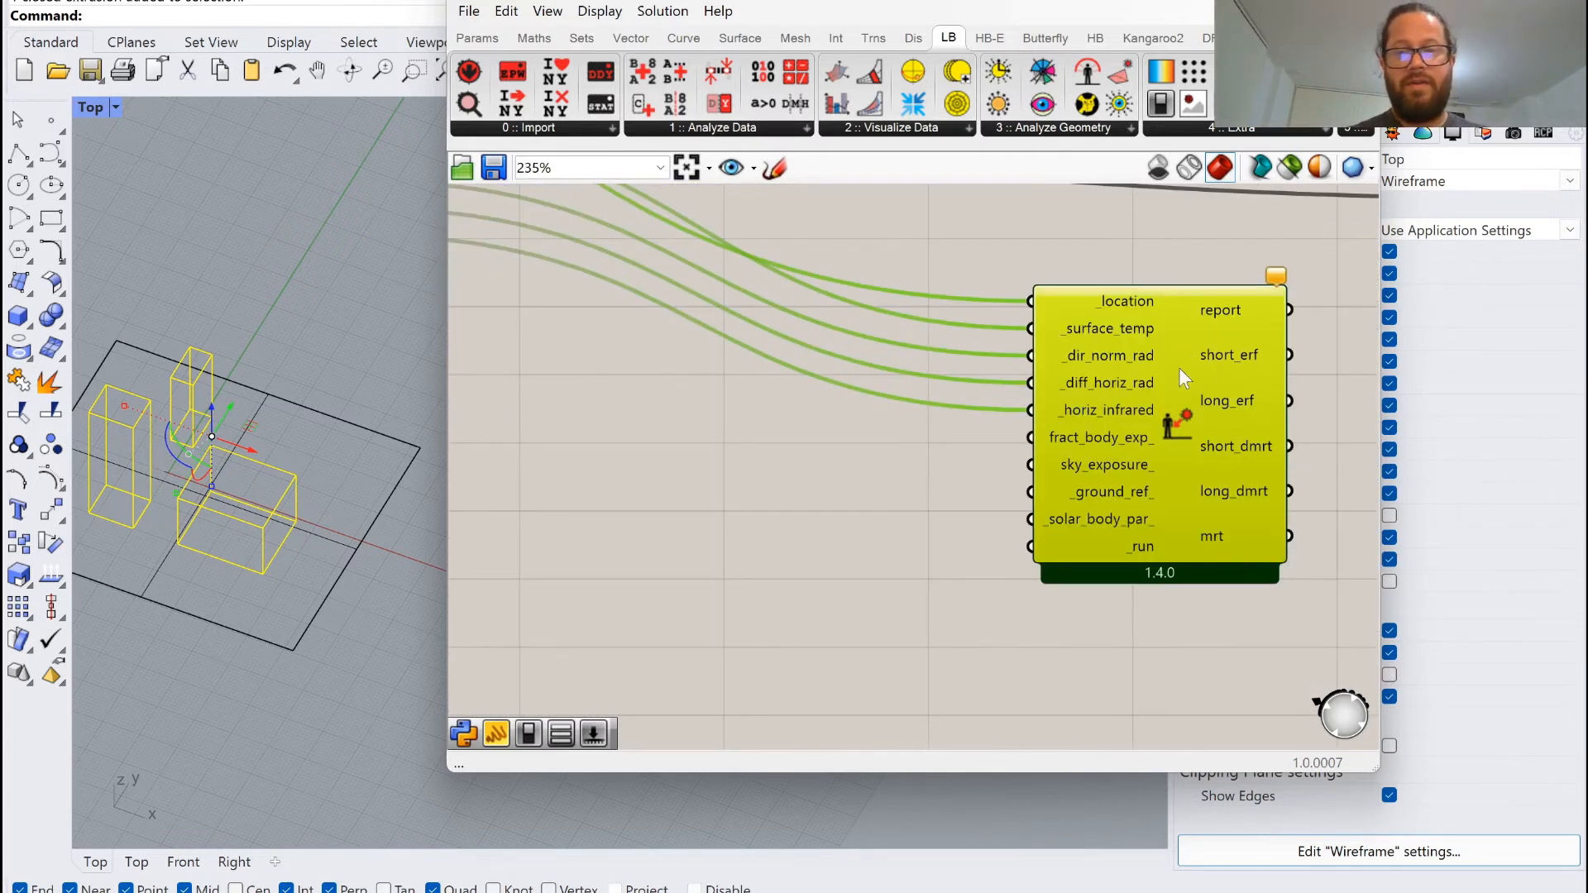
pyautogui.scroll(-2, 1194, 350)
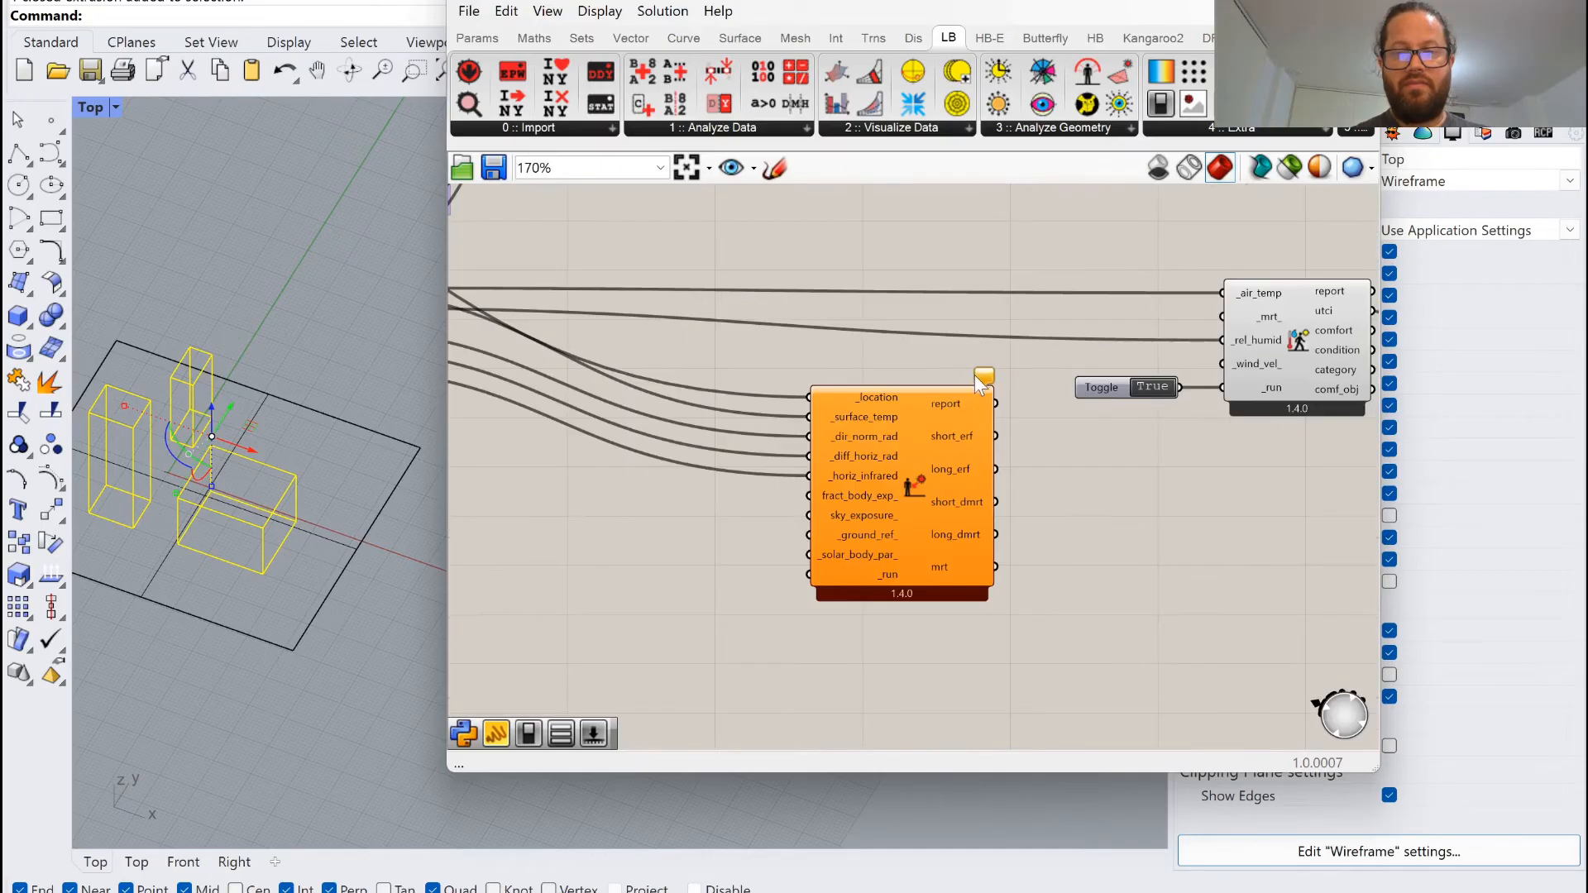
pyautogui.scroll(4, 1034, 381)
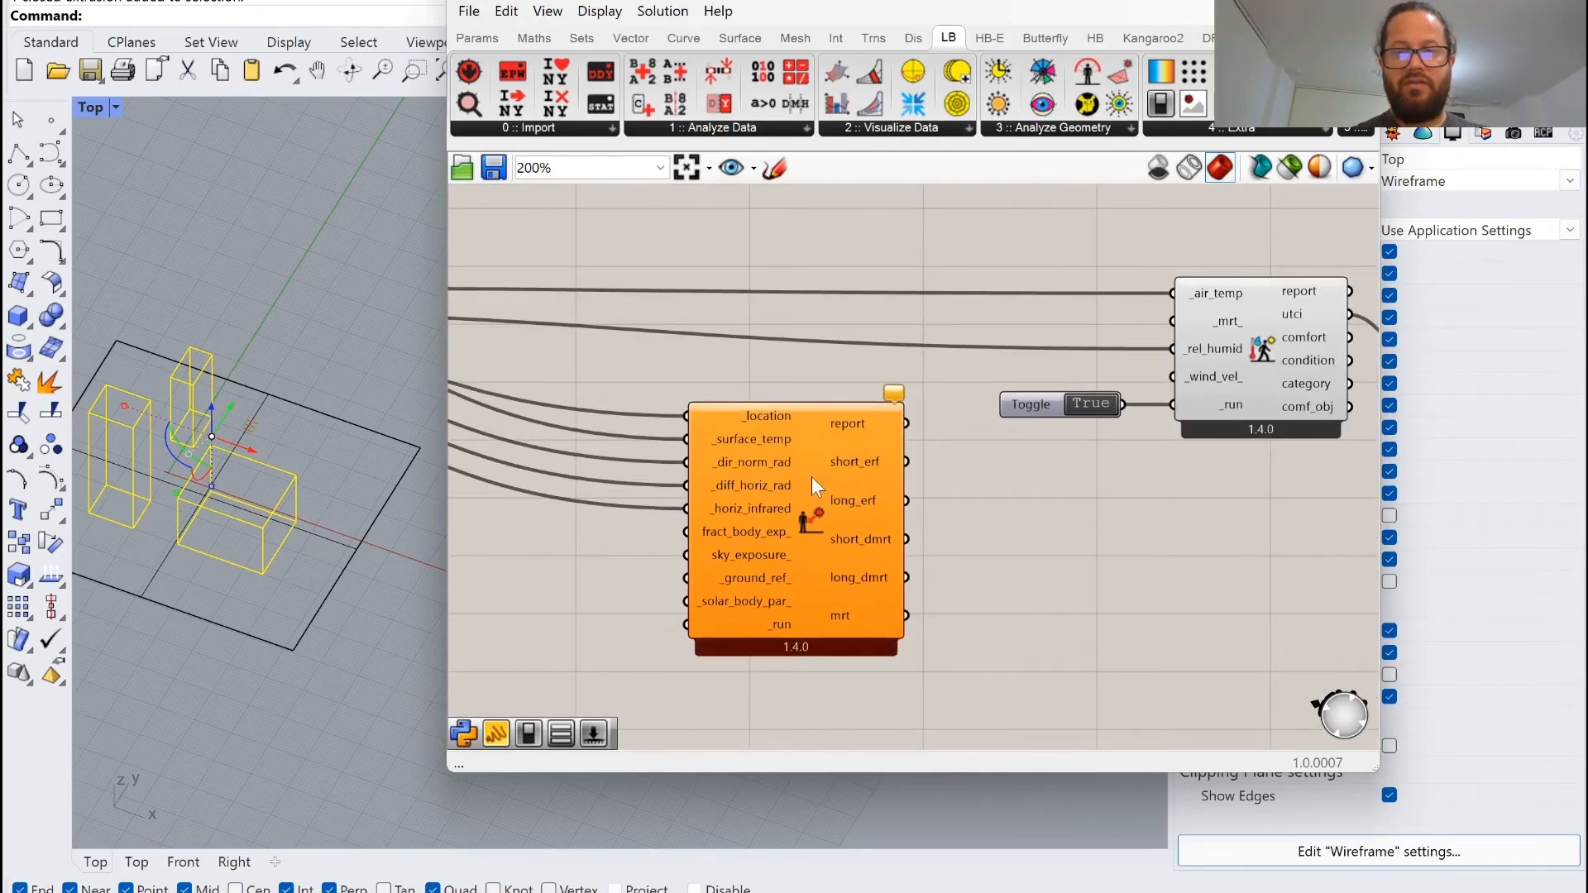
pyautogui.moveTo(811, 478); pyautogui.dragTo(804, 490)
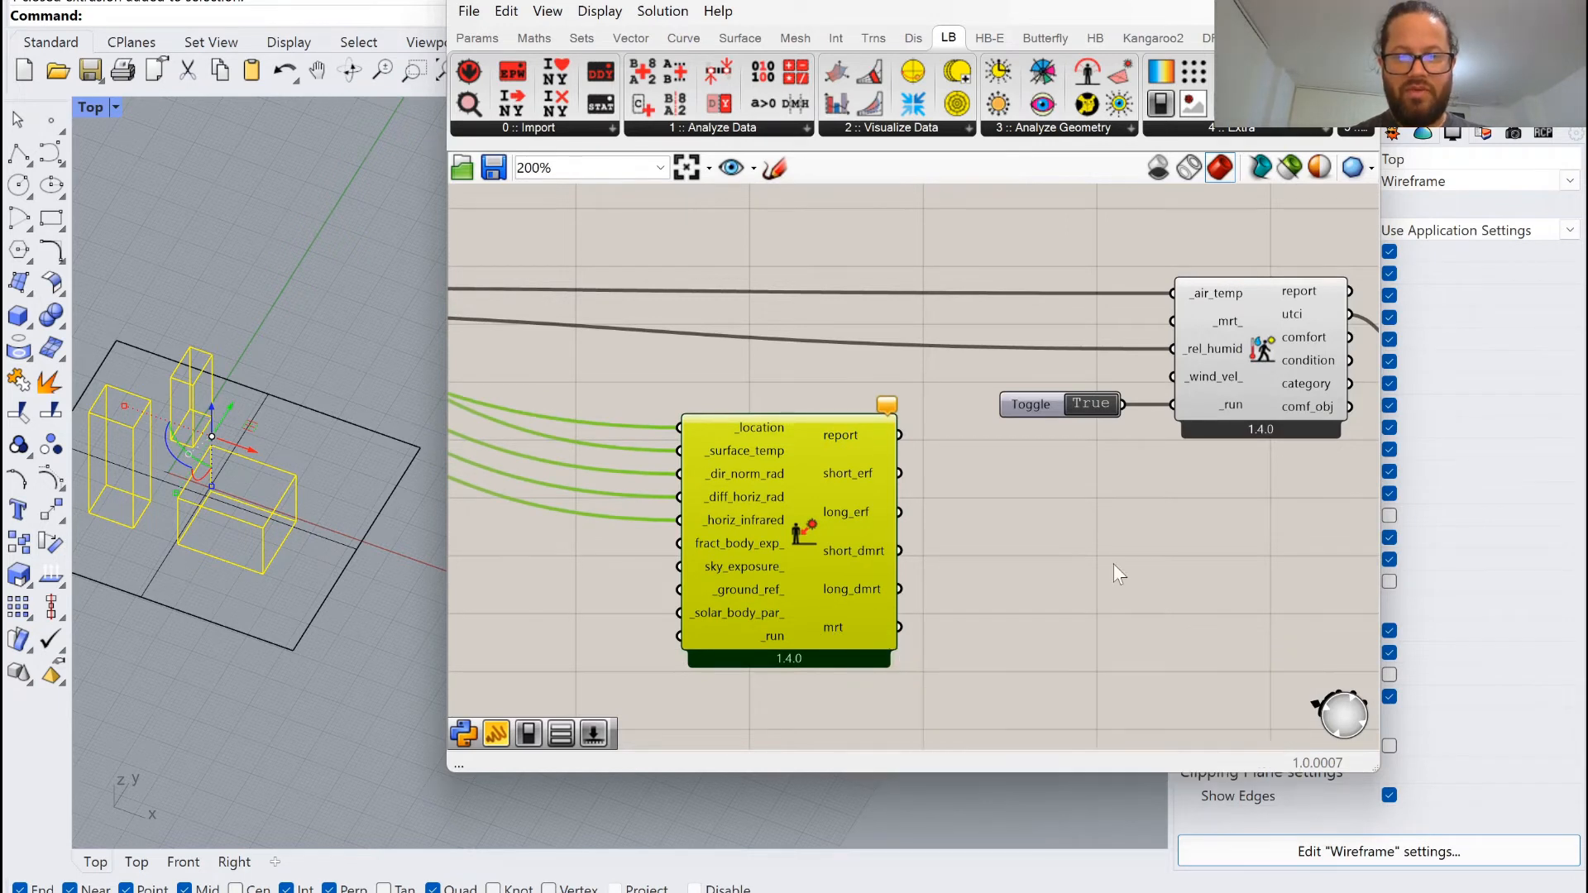
pyautogui.scroll(-3, 1113, 563)
pyautogui.scroll(4, 928, 569)
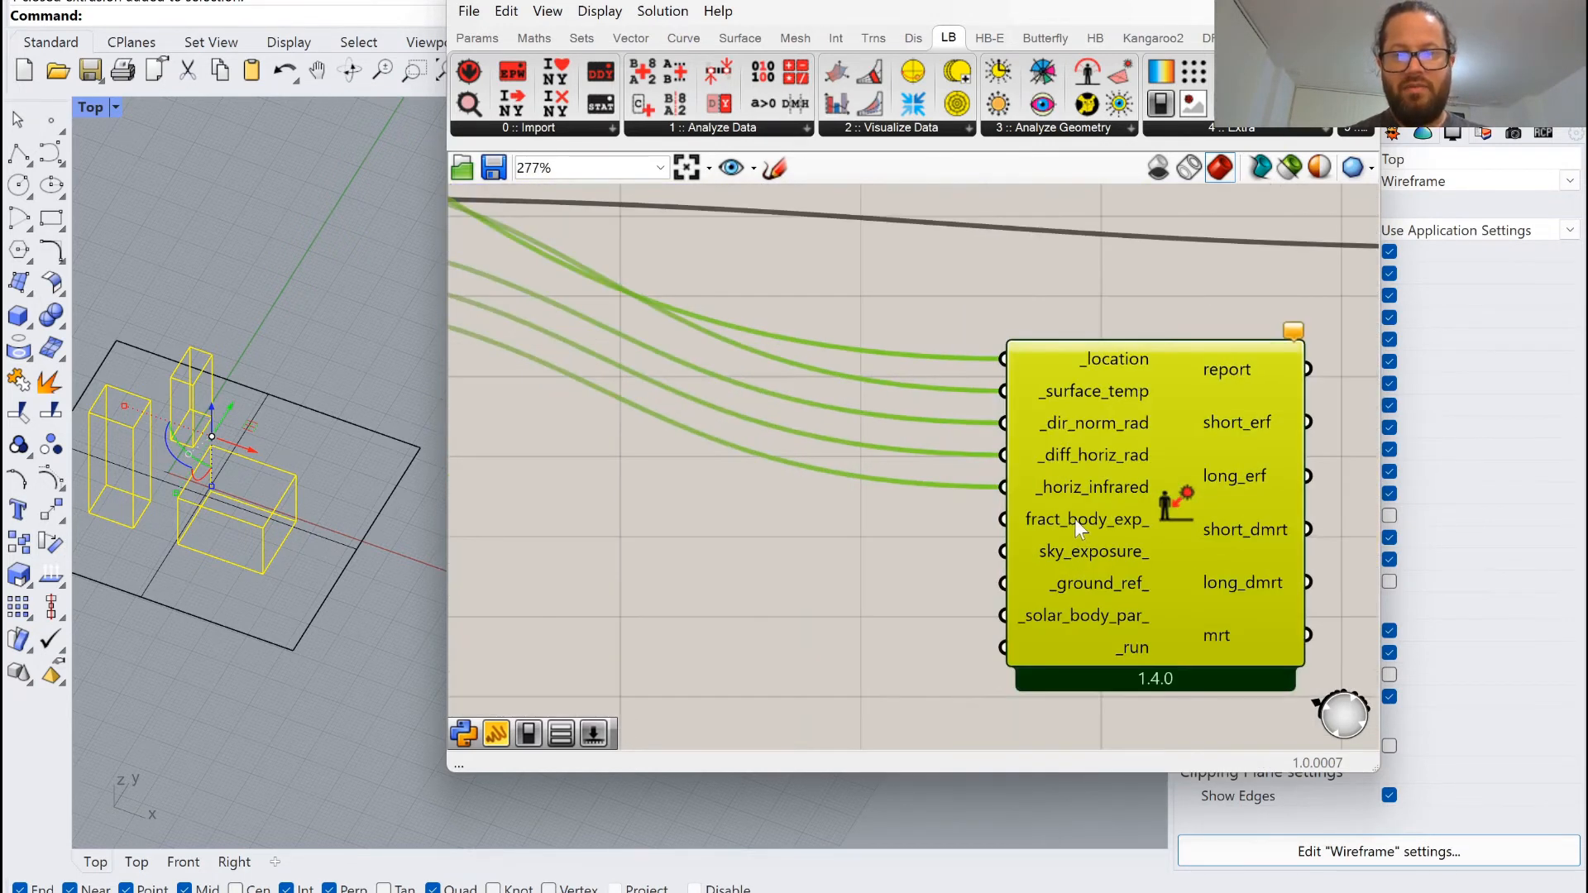
pyautogui.moveTo(1075, 519)
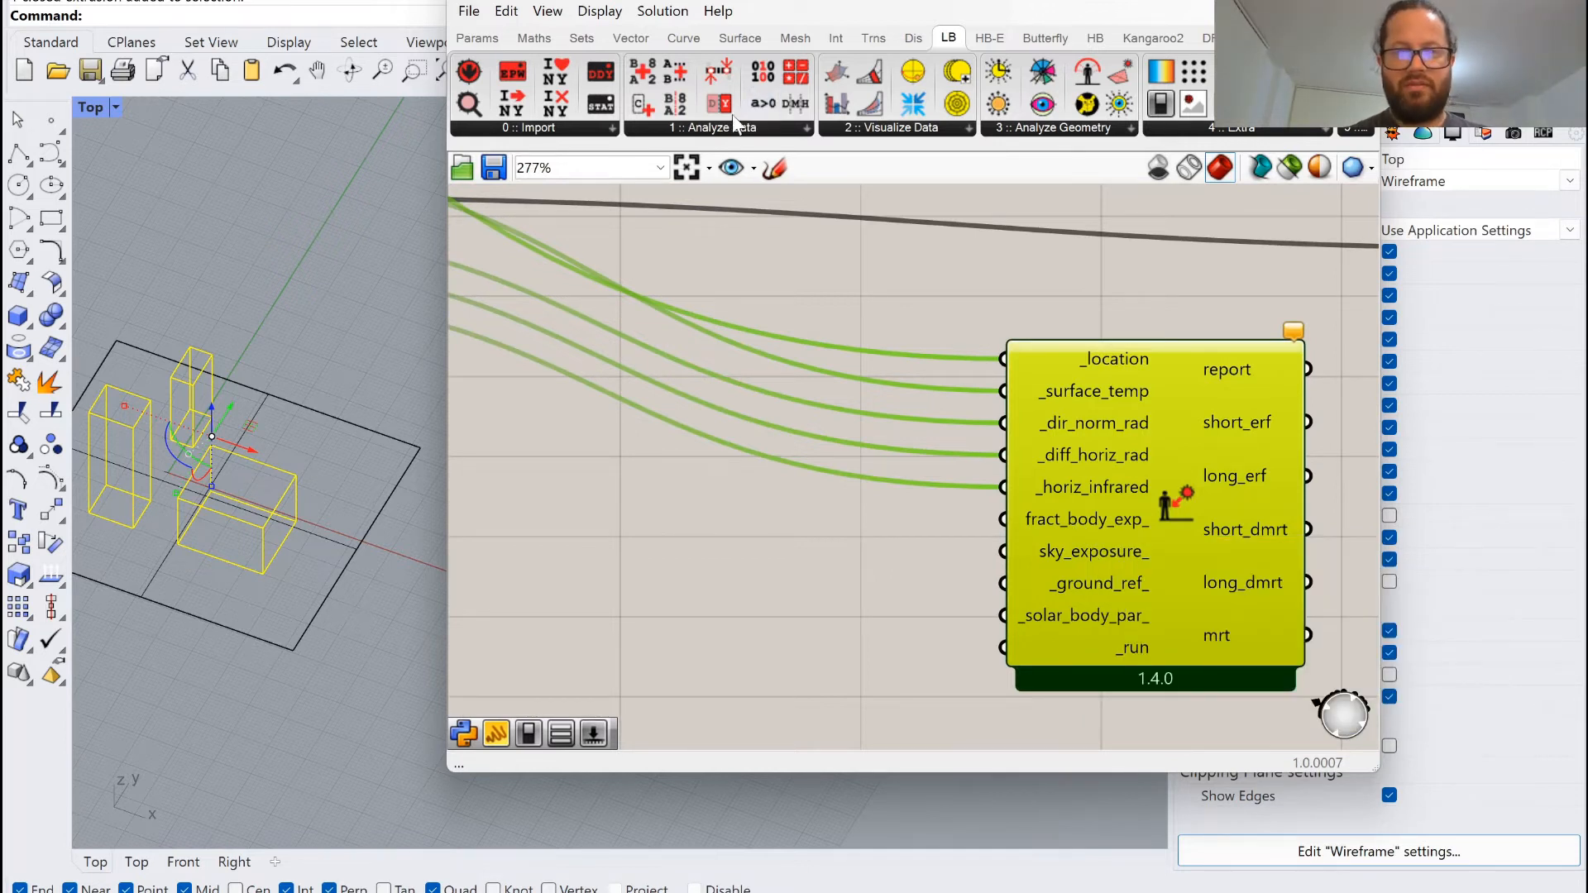
# Place a Human to Sky Relationship component beside Outdoor Solar MRT and connect the Compass's north slider to its north_ input.
pyautogui.click(700, 127)
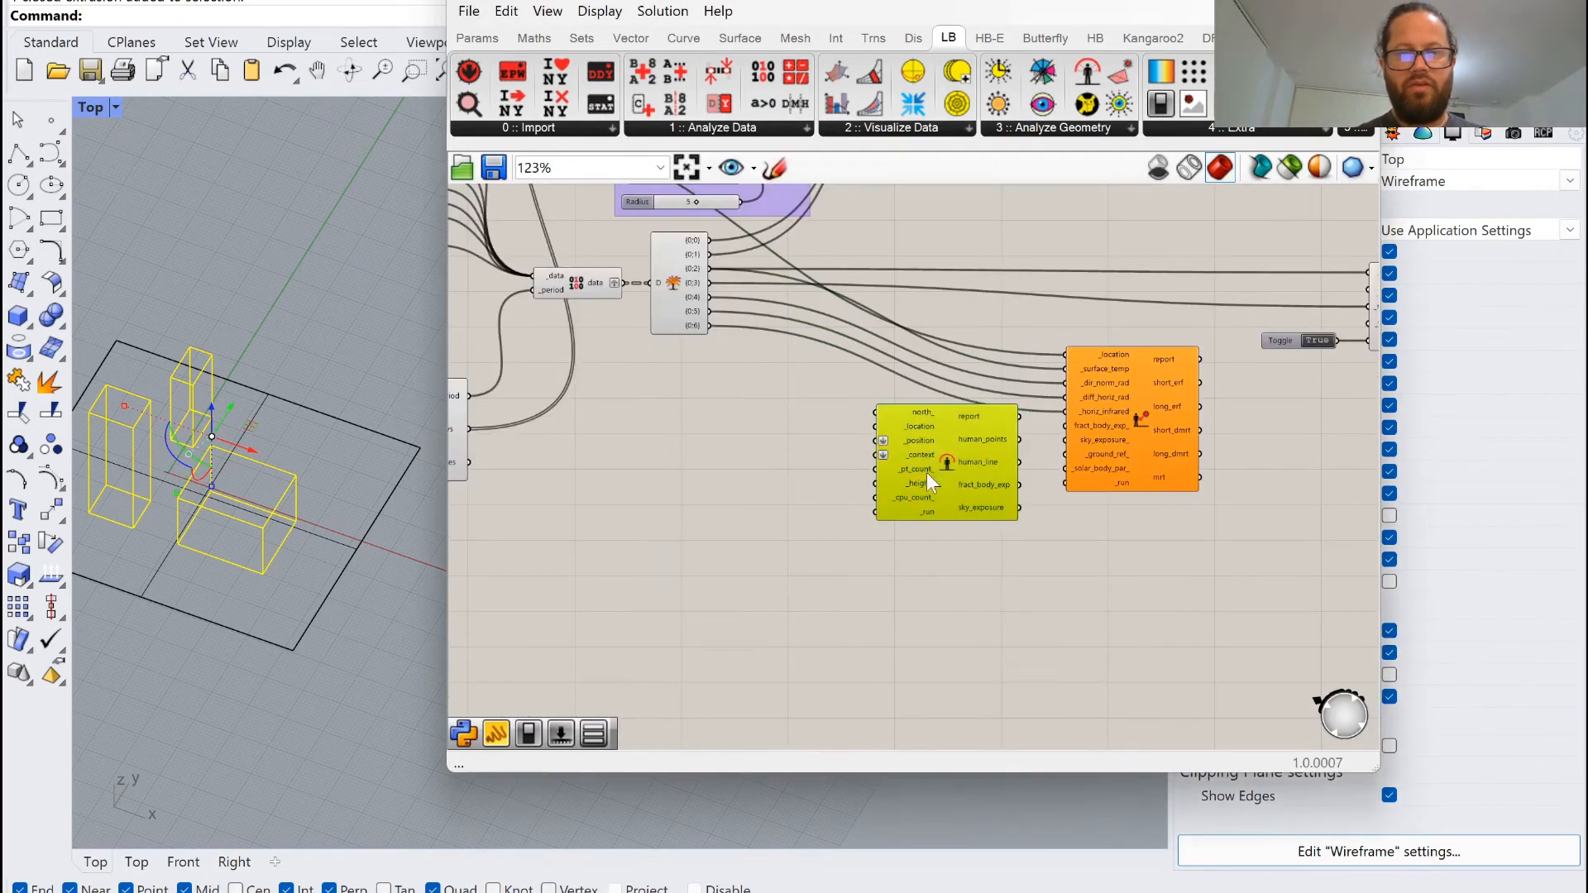
pyautogui.moveTo(955, 435); pyautogui.dragTo(913, 478)
pyautogui.scroll(-3, 860, 465)
pyautogui.scroll(-3, 707, 432)
pyautogui.scroll(2, 733, 390)
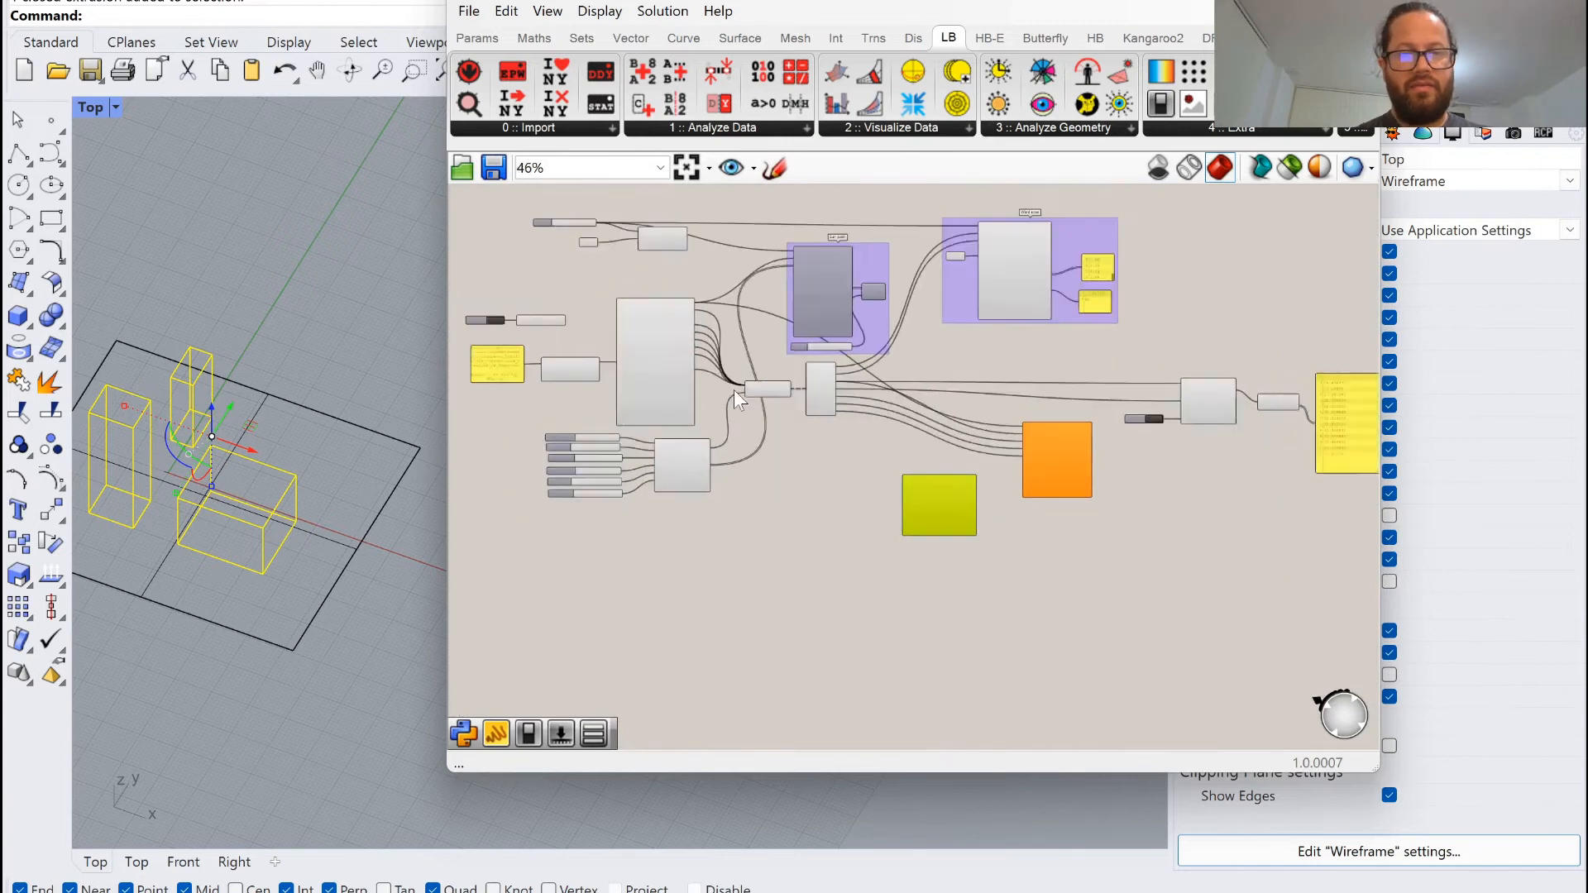
pyautogui.scroll(-2, 748, 347)
pyautogui.scroll(2, 769, 305)
pyautogui.scroll(2, 742, 280)
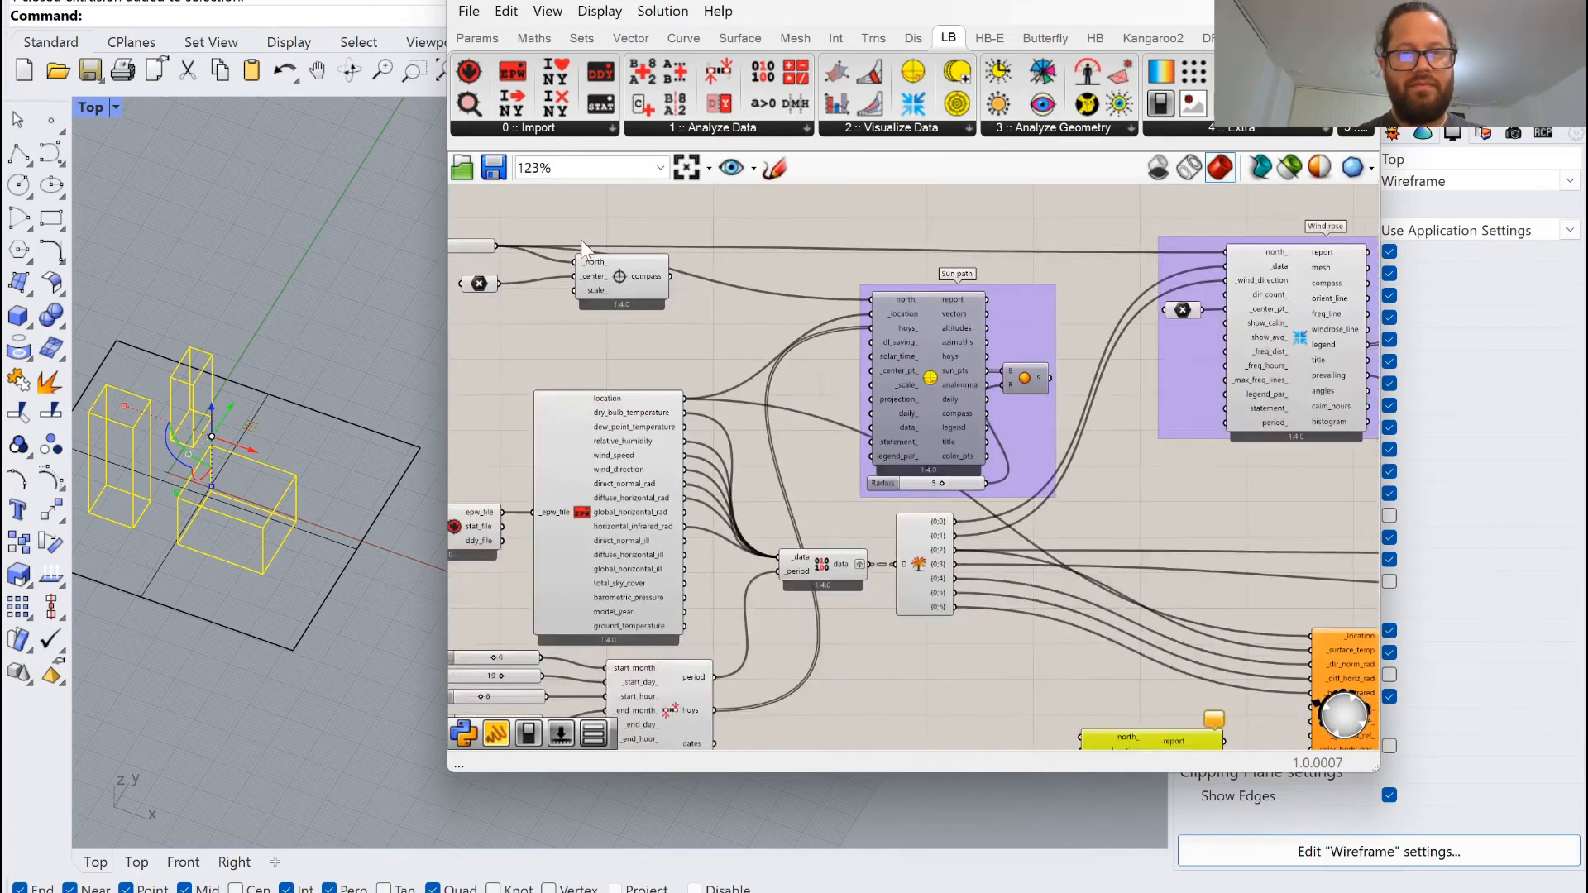
pyautogui.scroll(-2, 506, 266)
pyautogui.scroll(3, 508, 252)
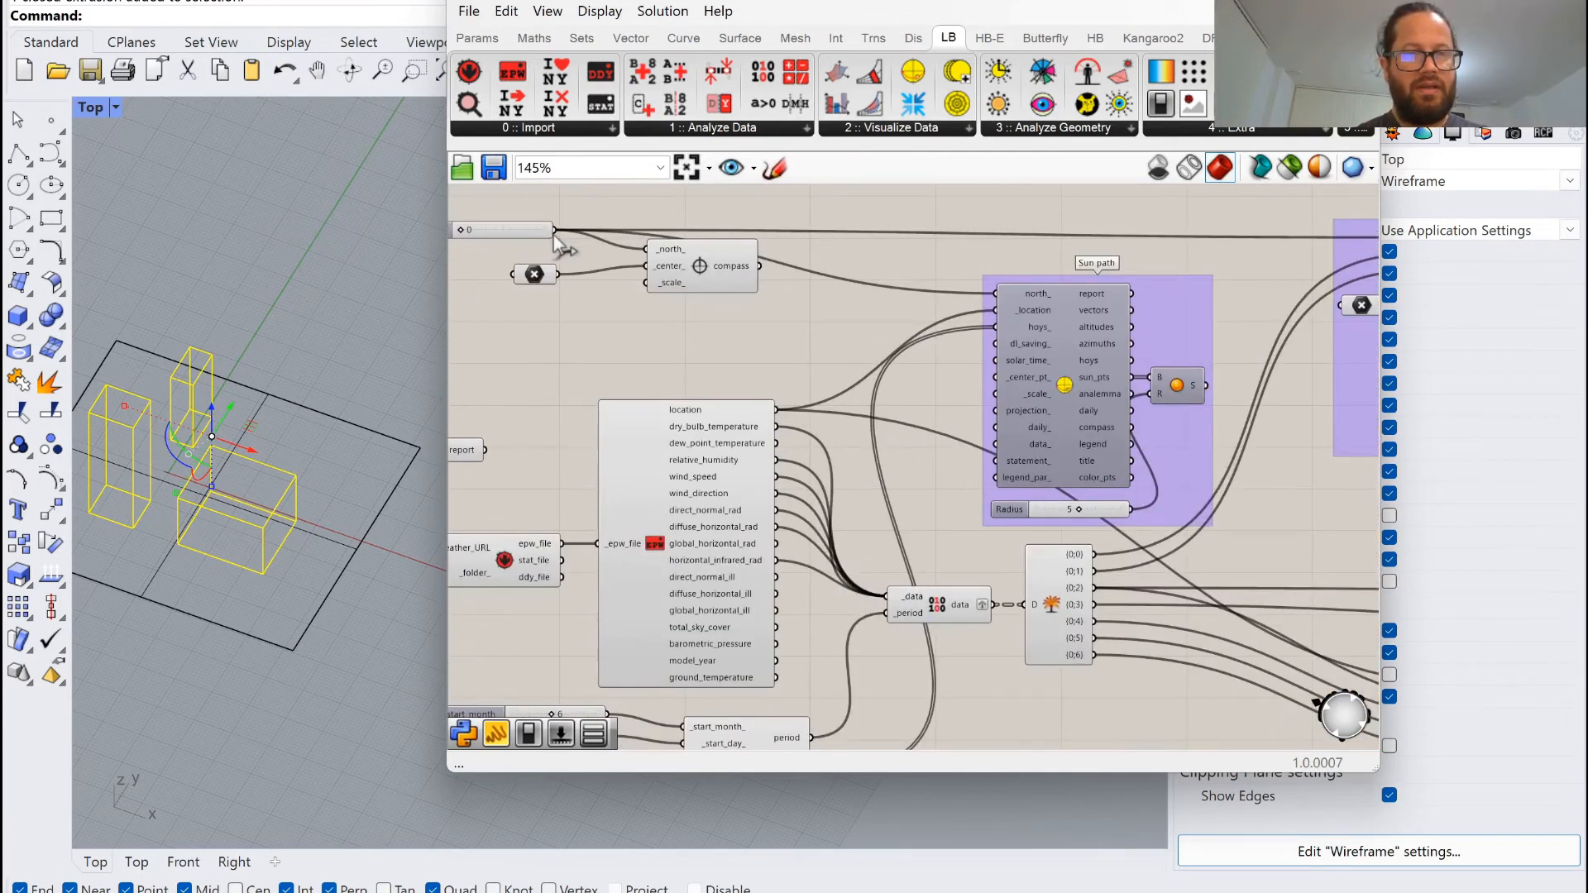
pyautogui.scroll(-3, 958, 493)
pyautogui.scroll(4, 1055, 480)
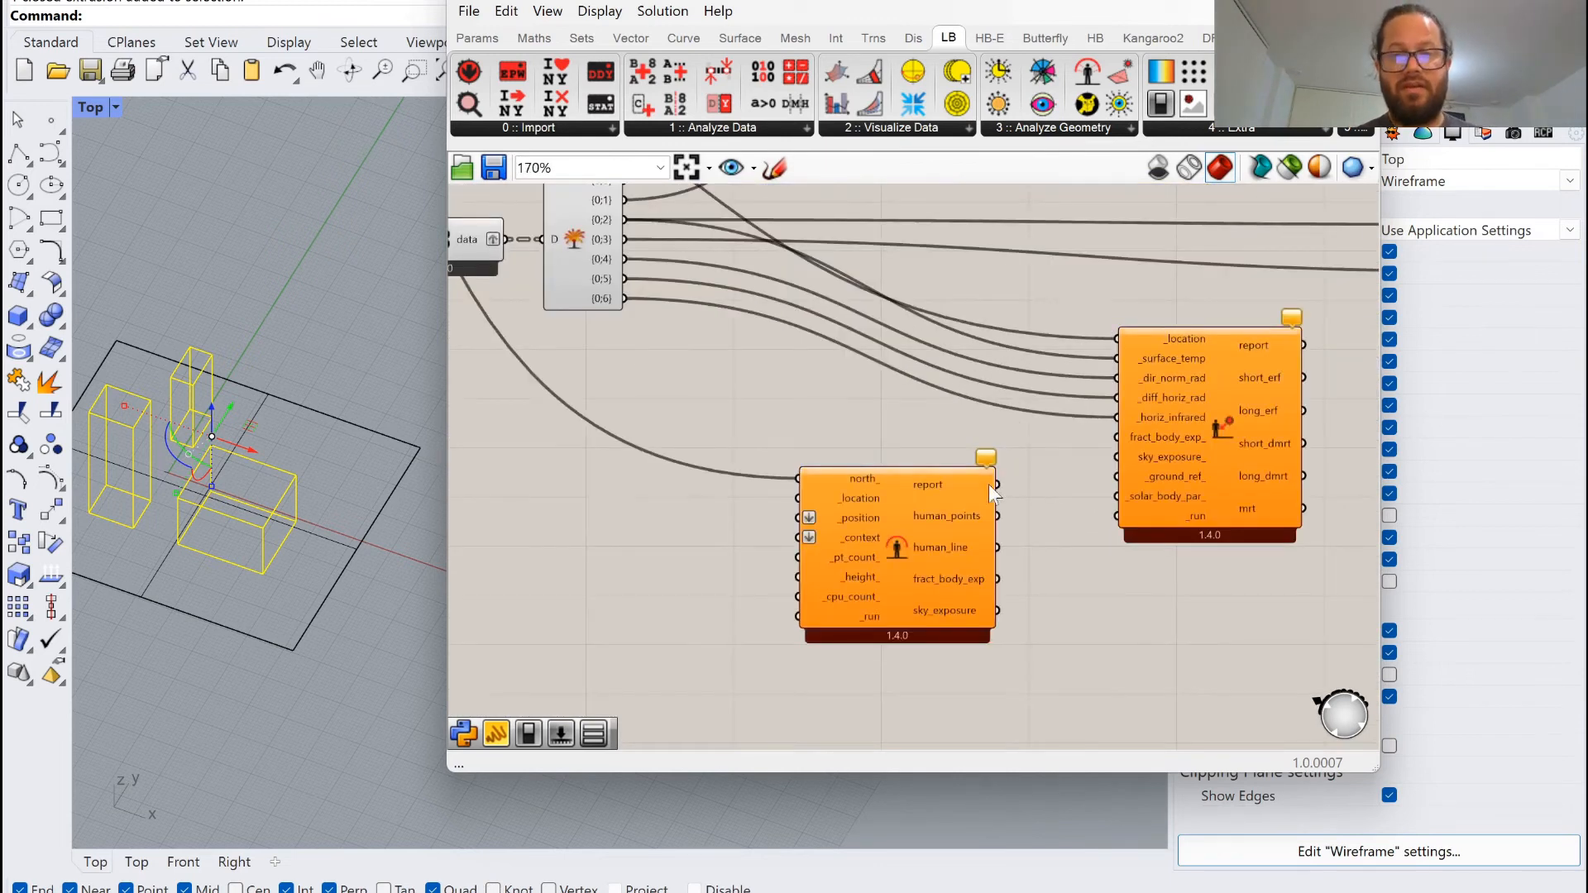
# Connect the EPW location output to the _location input of Human to Sky Relationship.
pyautogui.click(939, 500)
pyautogui.scroll(-3, 969, 498)
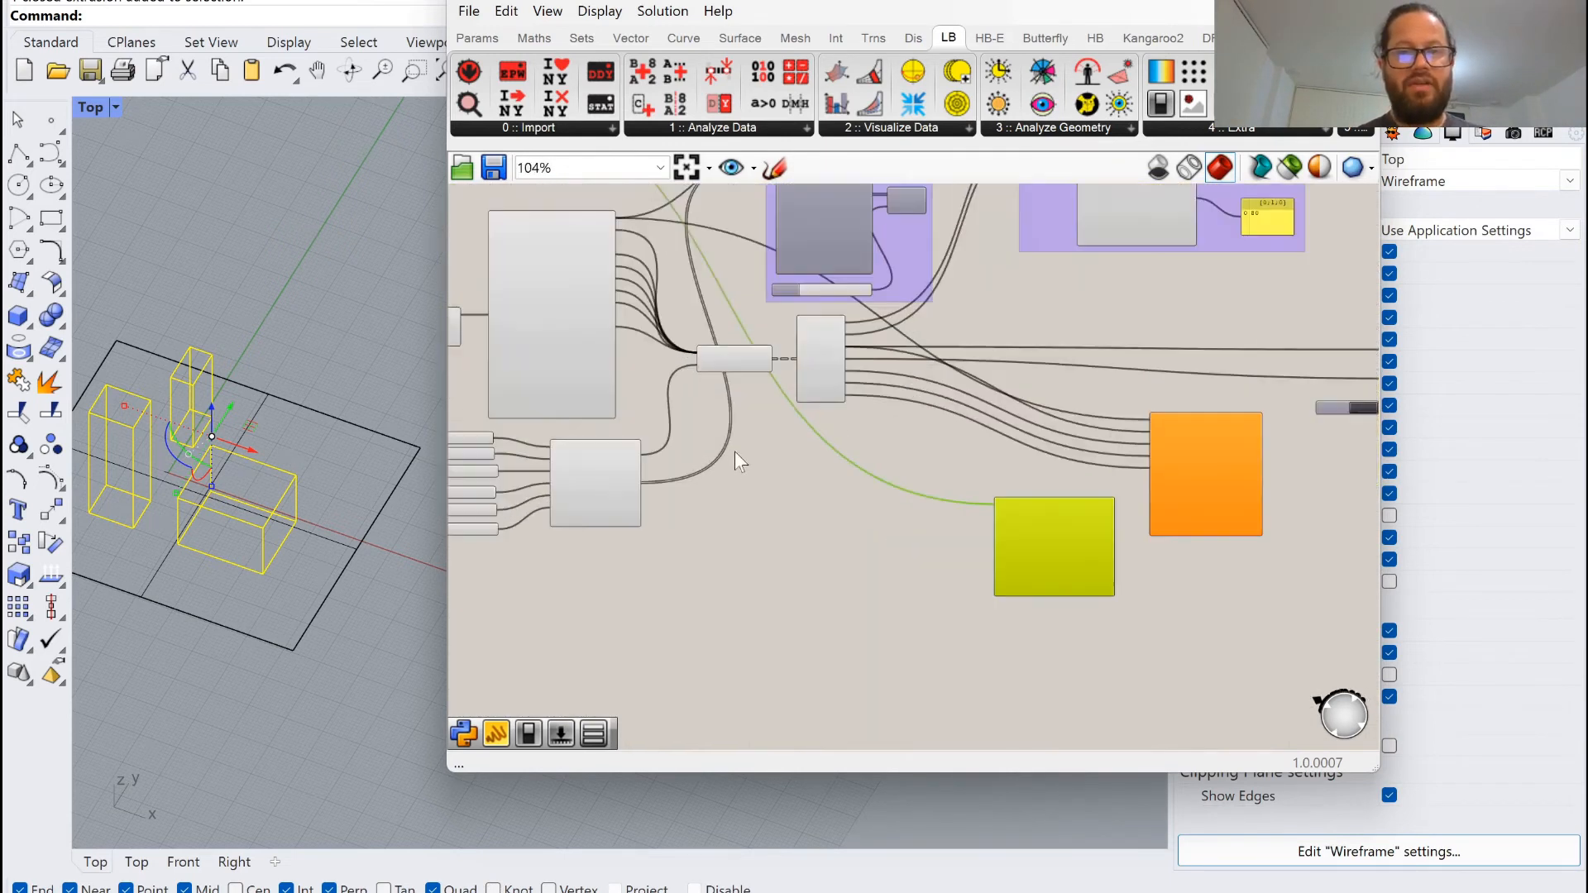
pyautogui.scroll(1, 602, 229)
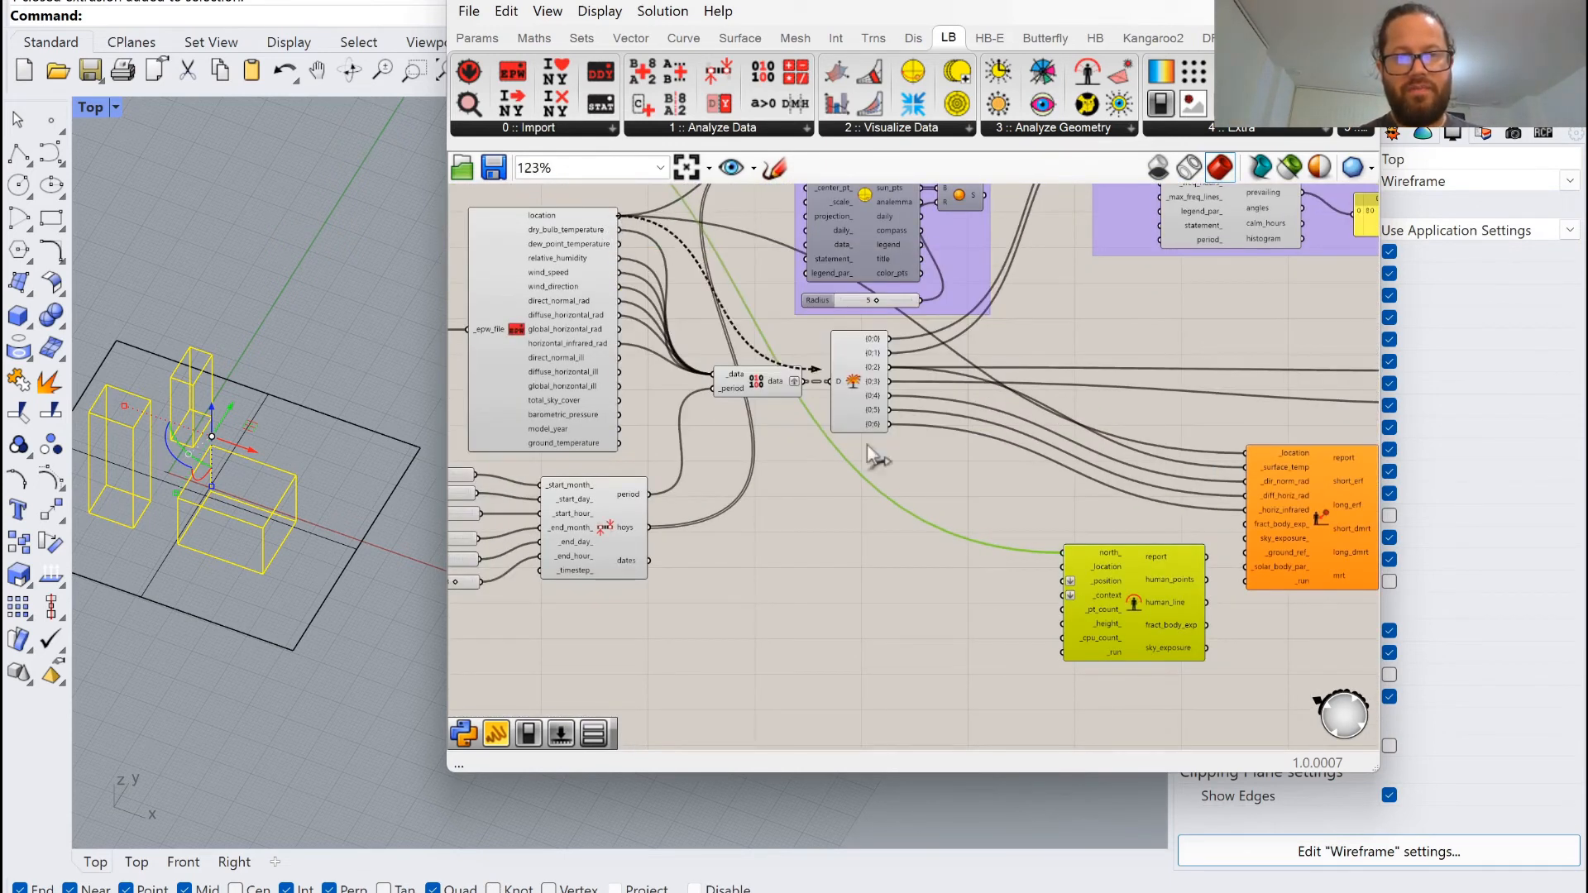
pyautogui.moveTo(867, 444); pyautogui.dragTo(1069, 569)
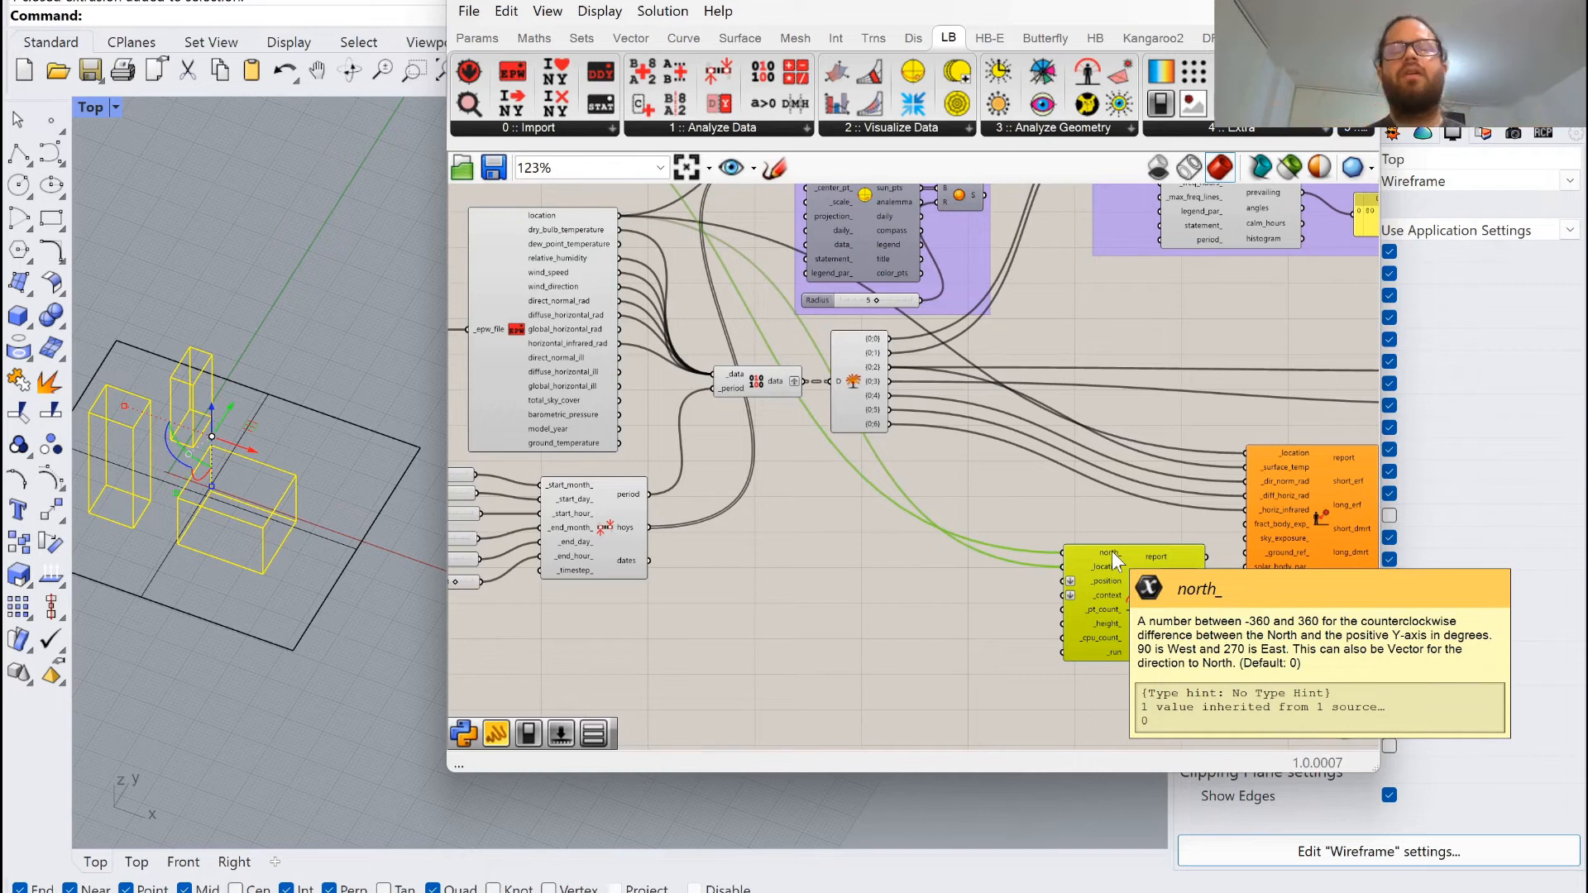
# Inspect the _position input of Human to Sky Relationship and select the ground surface in the Rhino viewport as the area for human positions.
pyautogui.scroll(-3, 1150, 627)
pyautogui.scroll(5, 1076, 607)
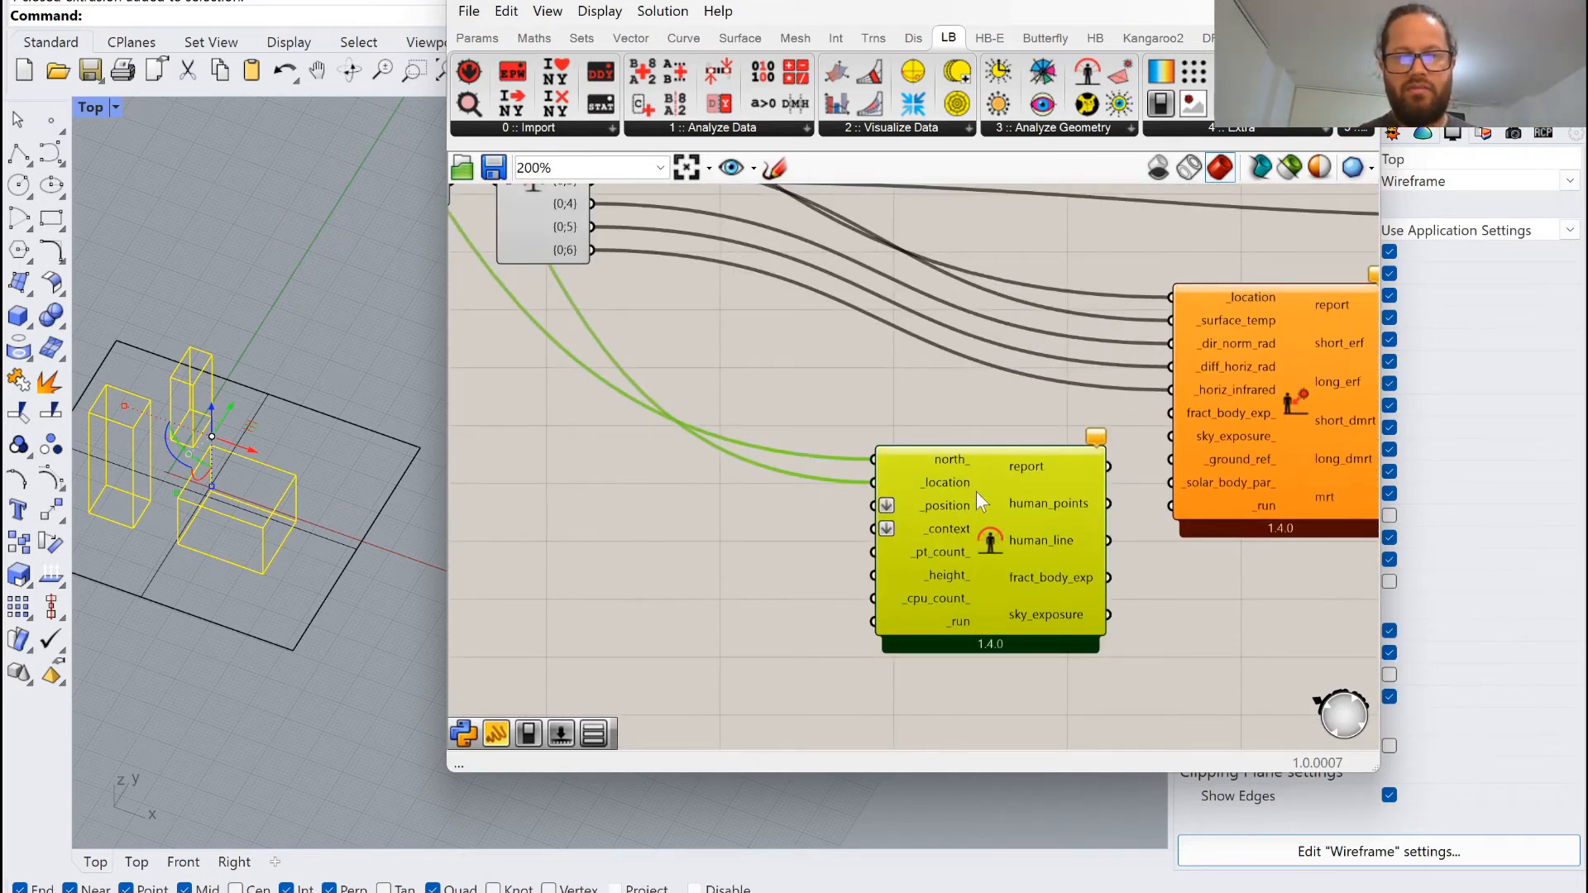
pyautogui.moveTo(976, 492); pyautogui.dragTo(982, 488)
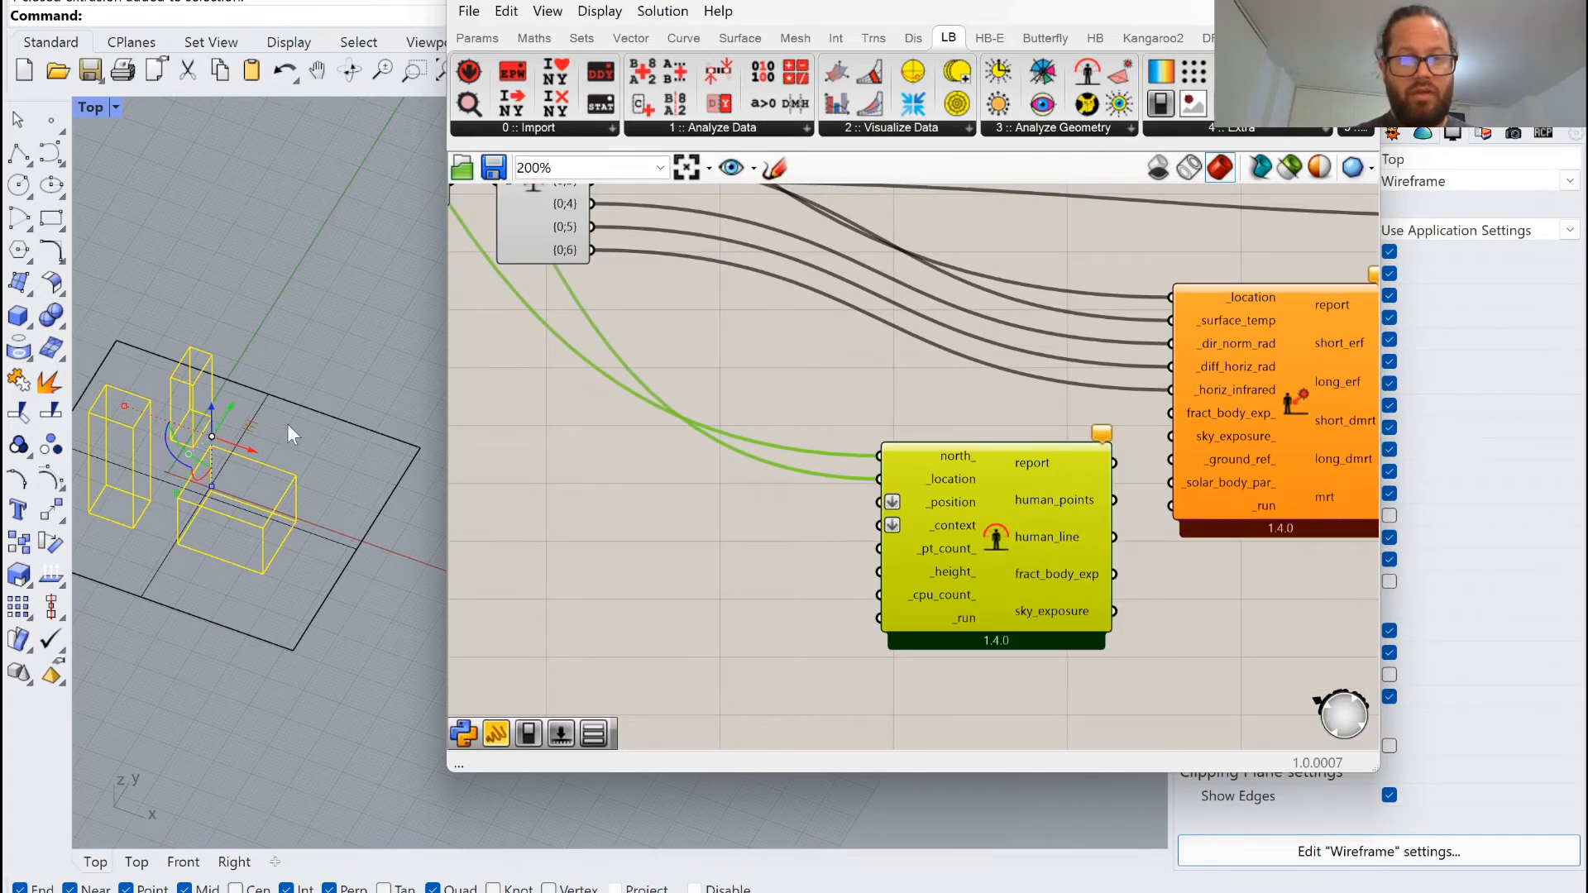
pyautogui.scroll(-3, 316, 474)
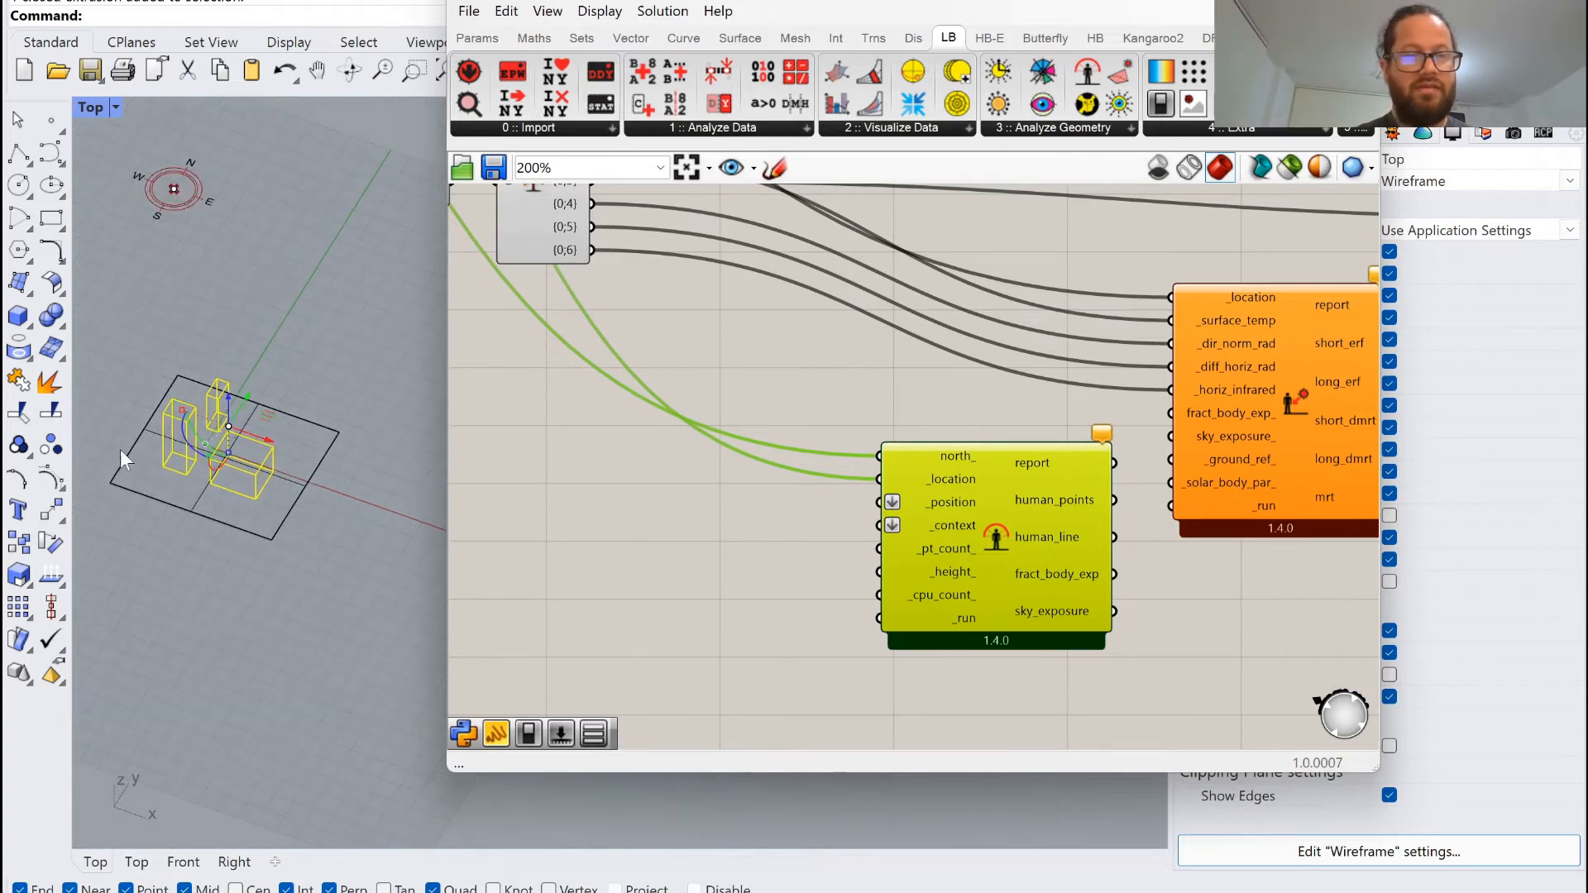
pyautogui.click(313, 478)
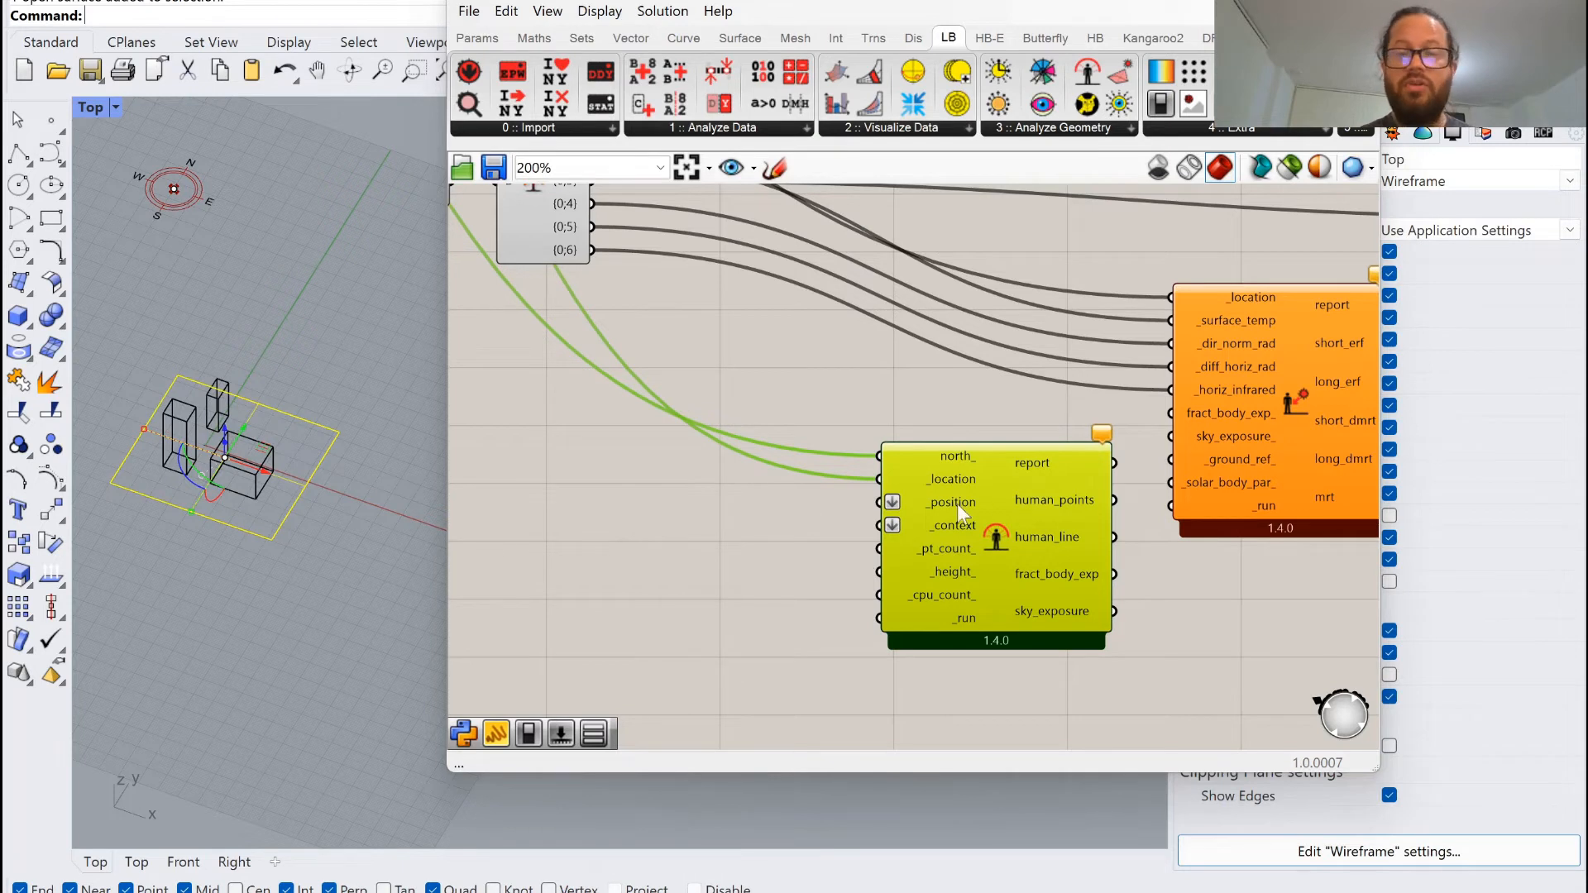
pyautogui.moveTo(957, 503)
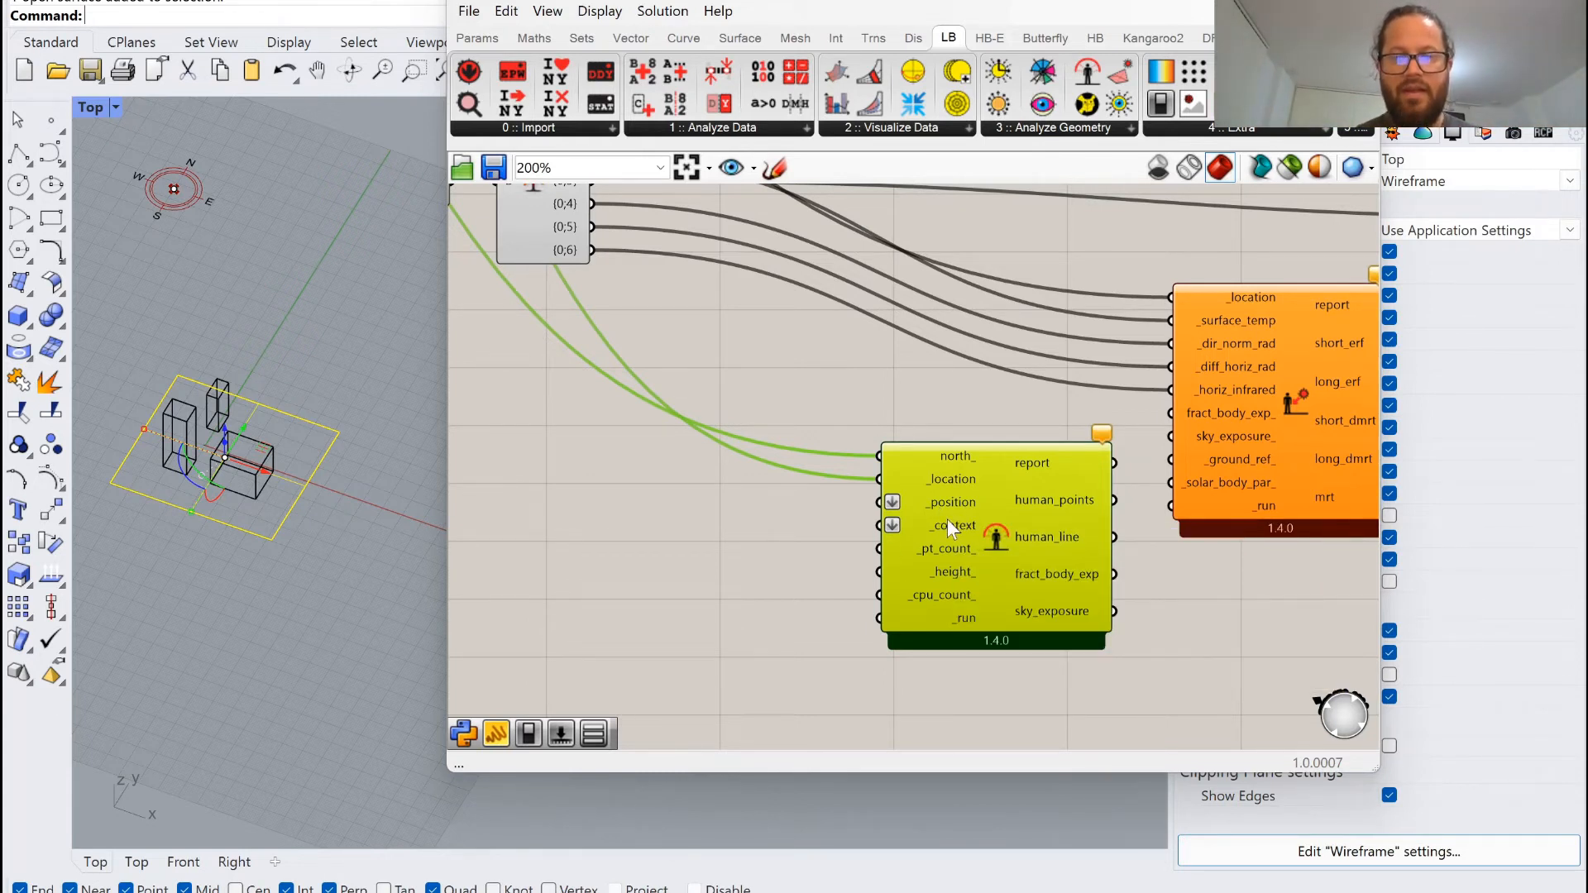
# Add a Brep parameter and connect it to the _context input of Human to Sky Relationship.
pyautogui.scroll(-4, 988, 464)
pyautogui.moveTo(997, 466)
pyautogui.mouseDown()
pyautogui.moveTo(979, 516)
pyautogui.moveTo(982, 472)
pyautogui.mouseUp()
pyautogui.scroll(-1, 980, 506)
pyautogui.scroll(1, 975, 511)
pyautogui.scroll(5, 957, 468)
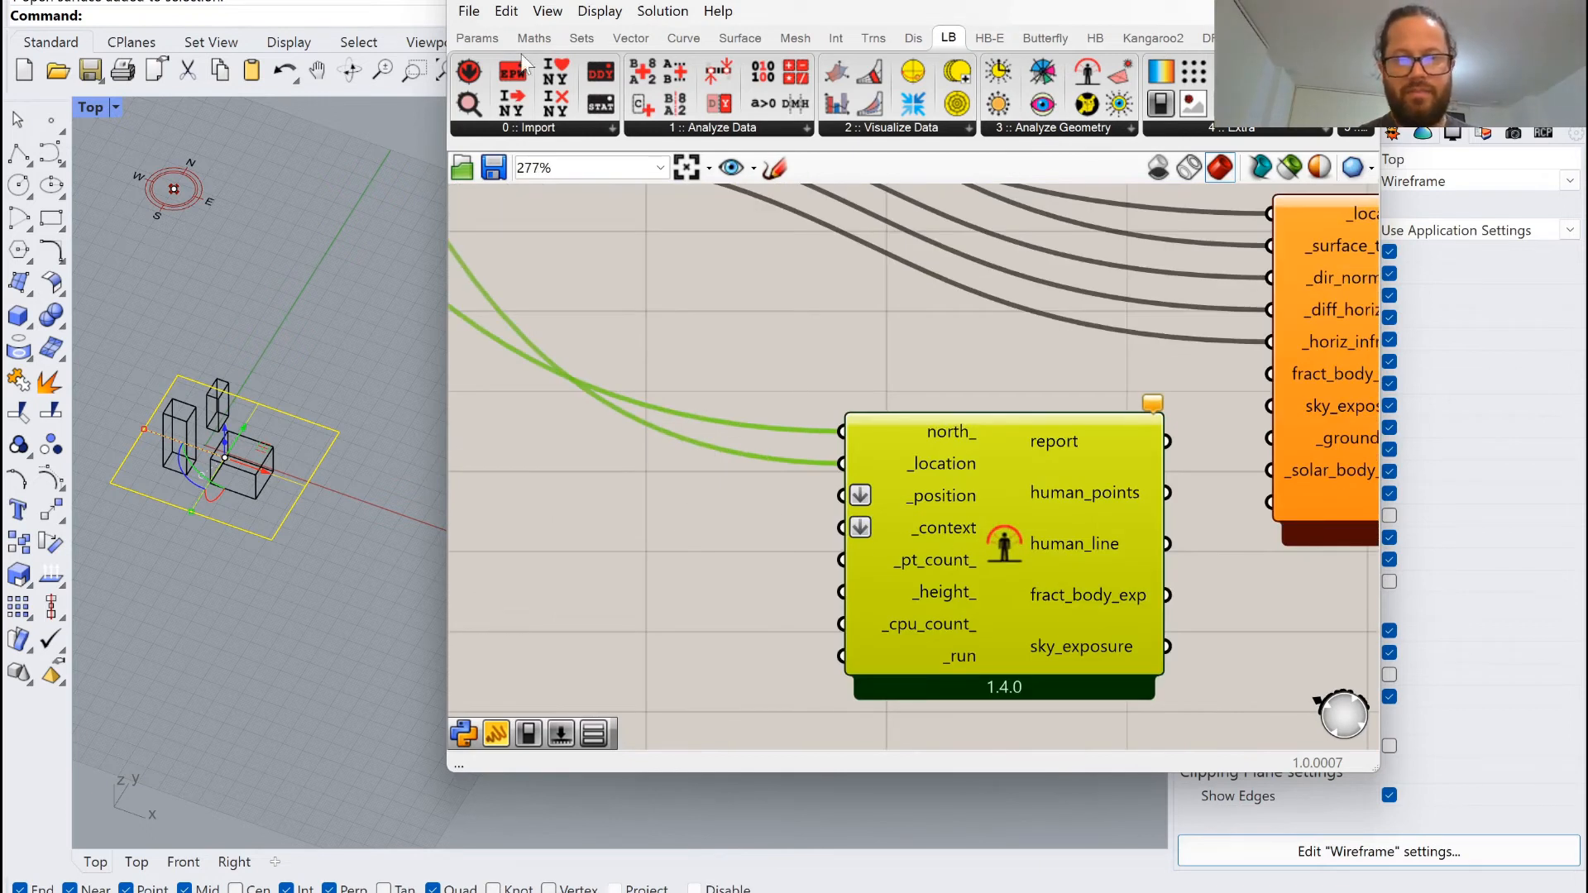
pyautogui.click(477, 37)
pyautogui.moveTo(630, 77); pyautogui.dragTo(842, 528)
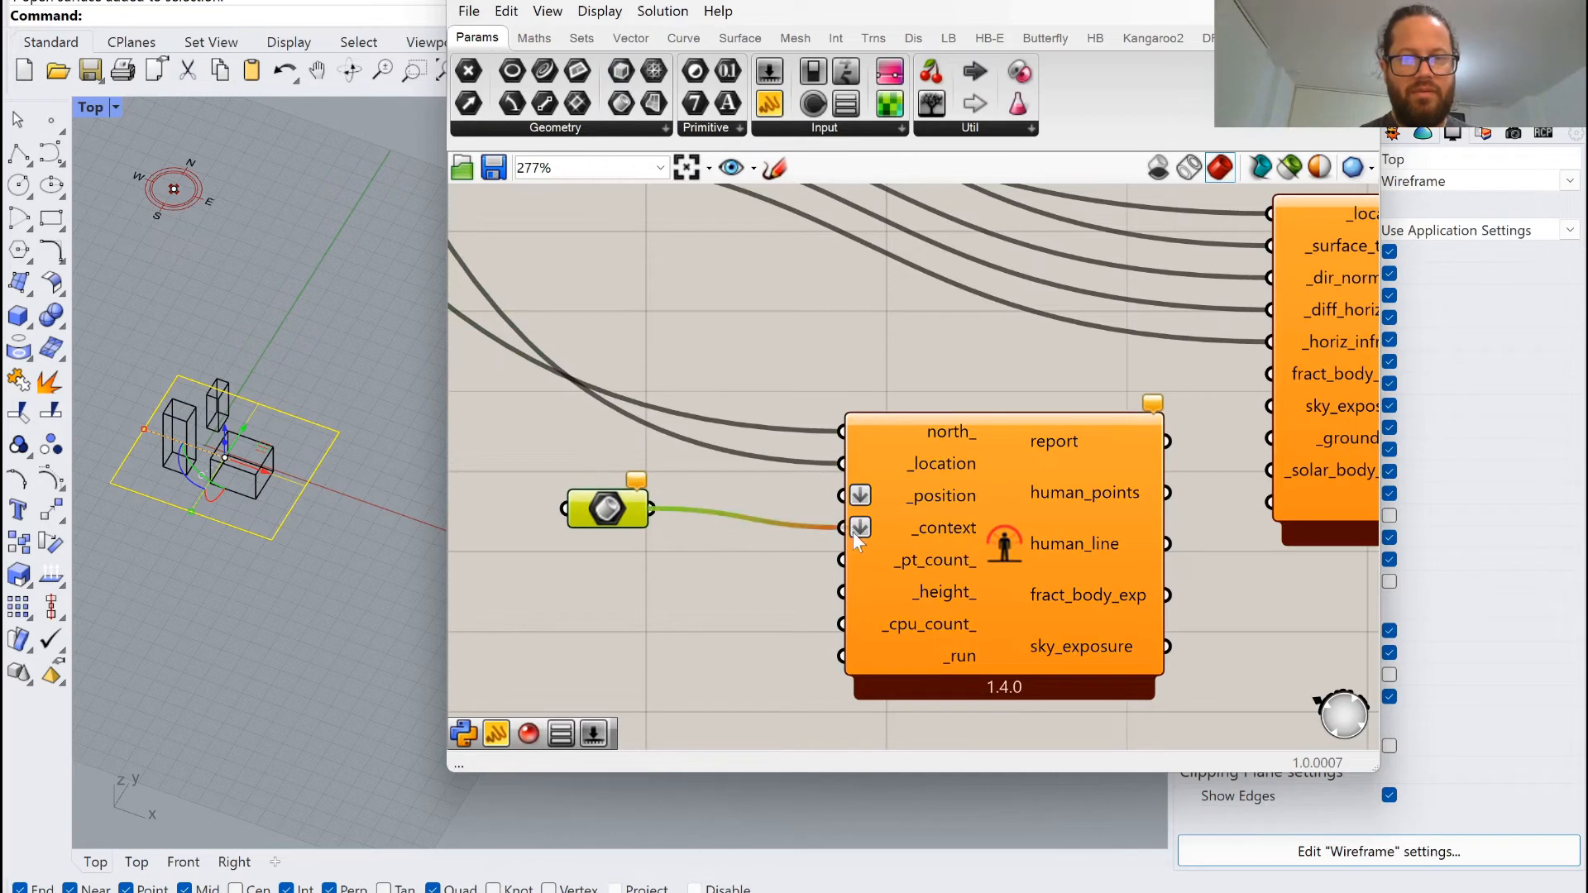
# Reference the three building boxes from Rhino as multiple Breps in the Brep parameter feeding _context.
pyautogui.scroll(-2, 615, 513)
pyautogui.scroll(3, 616, 513)
pyautogui.rightClick(628, 506)
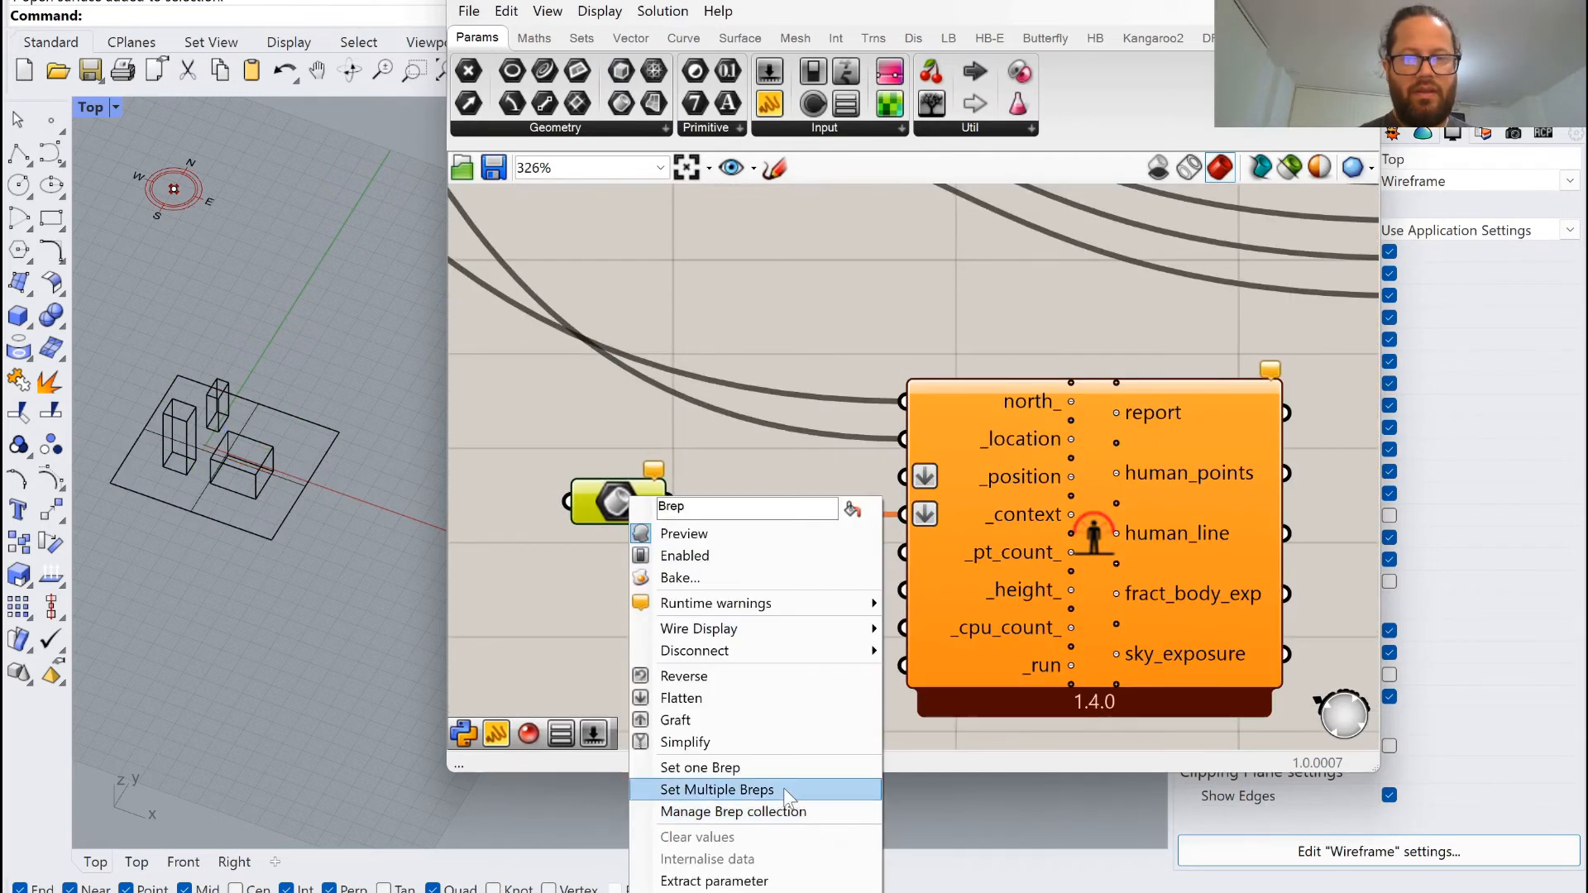
pyautogui.click(783, 788)
pyautogui.click(211, 407)
pyautogui.click(277, 374)
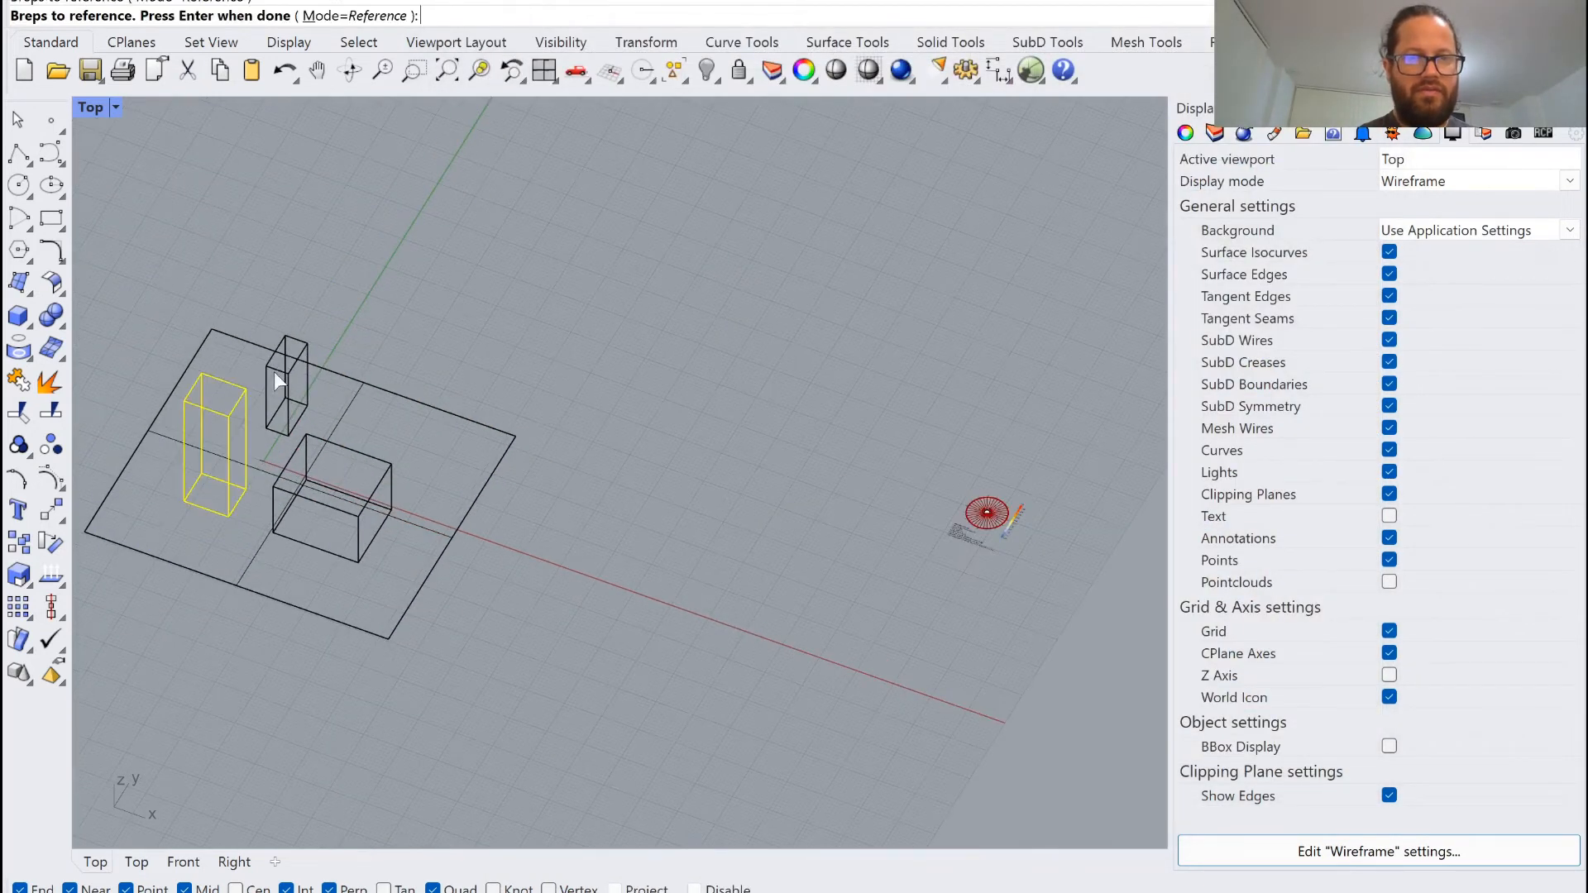
pyautogui.click(349, 444)
pyautogui.press('Return')
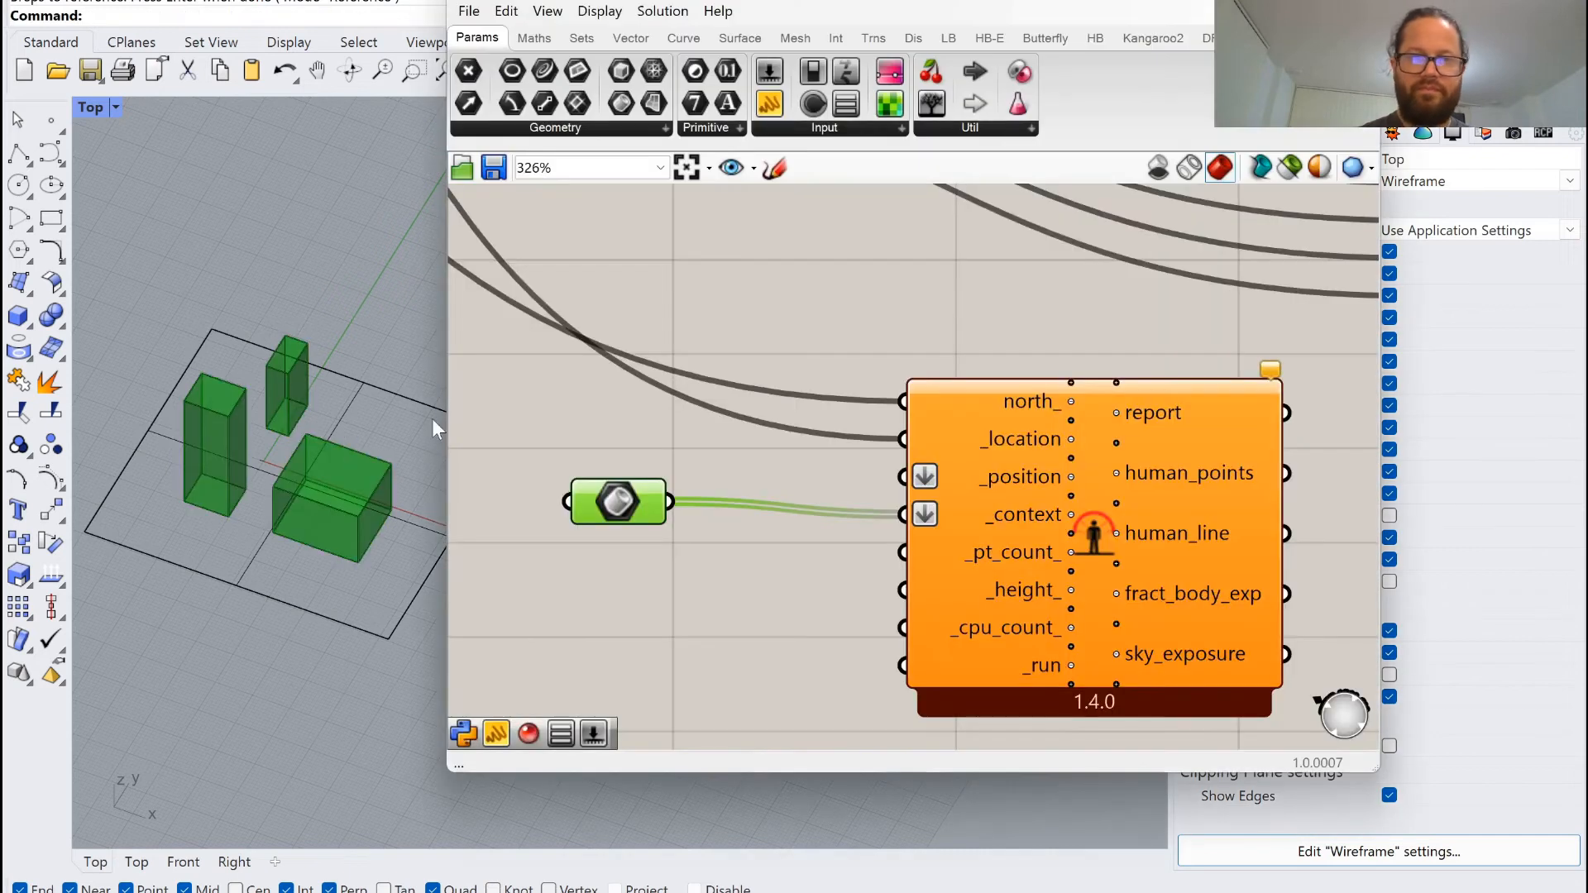
# Align the Brep parameter with the _context input of Human to Sky Relationship and turn off its preview.
pyautogui.click(822, 535)
pyautogui.rightClick(701, 510)
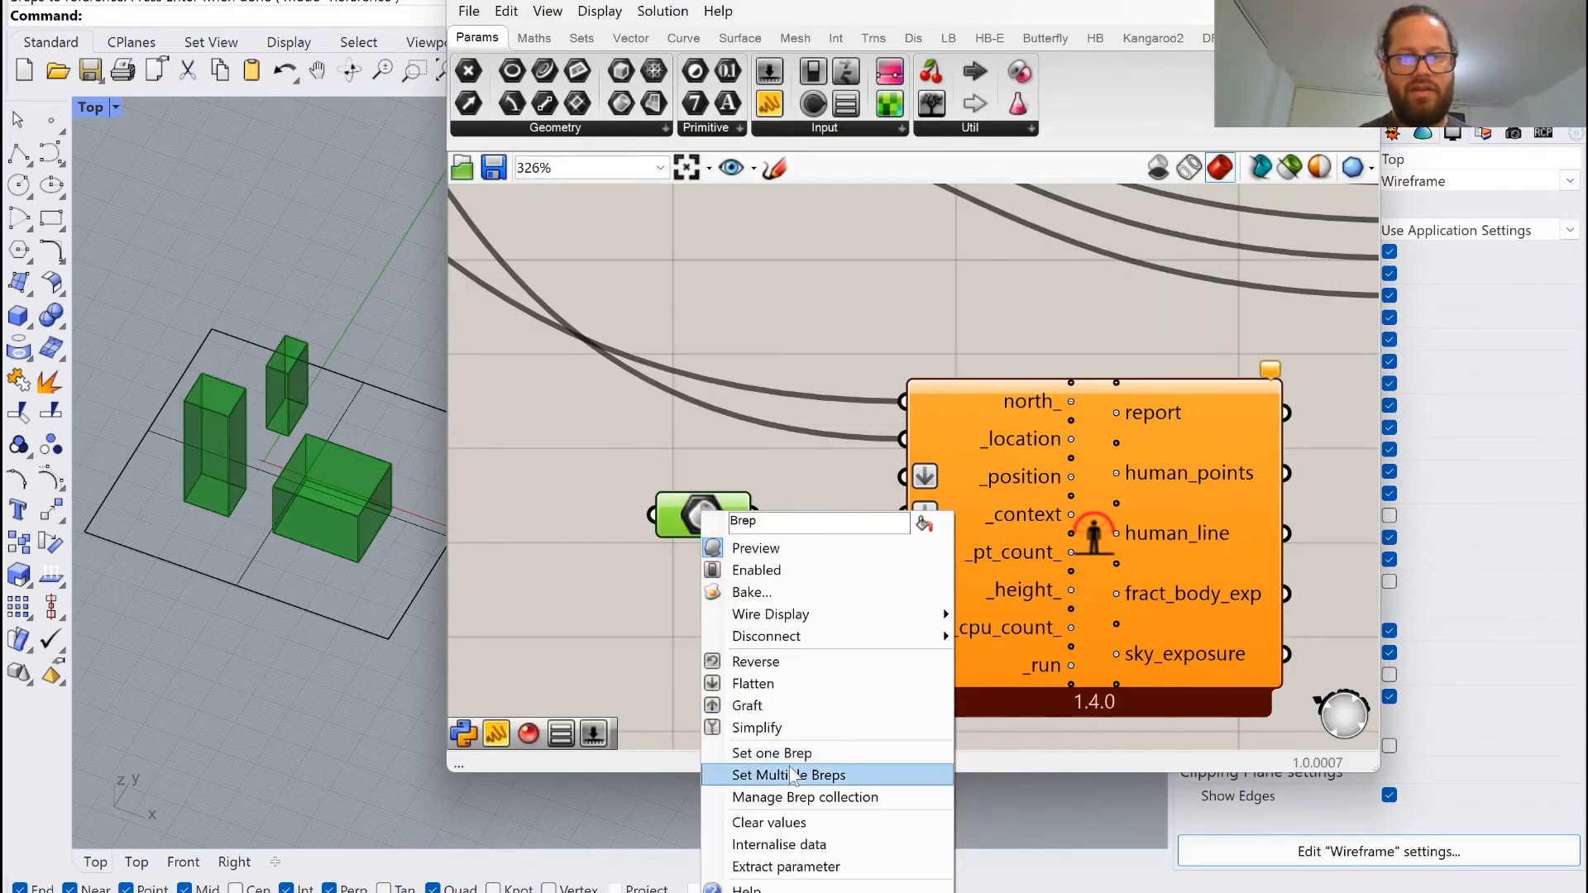
pyautogui.click(793, 552)
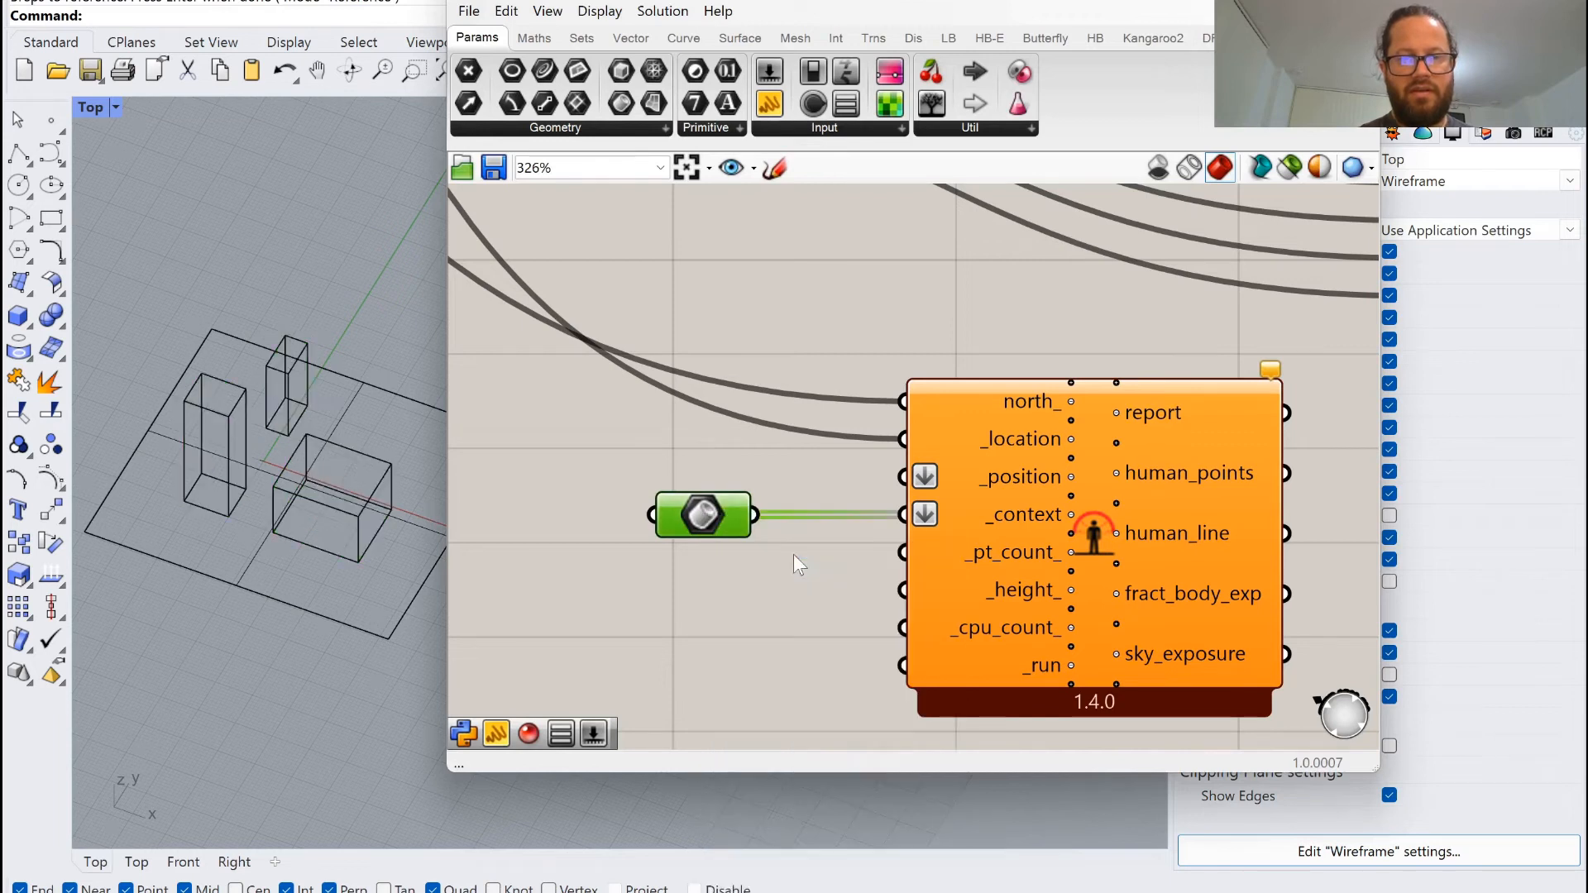
pyautogui.click(676, 445)
pyautogui.click(699, 504)
pyautogui.scroll(-4, 736, 504)
pyautogui.scroll(3, 749, 503)
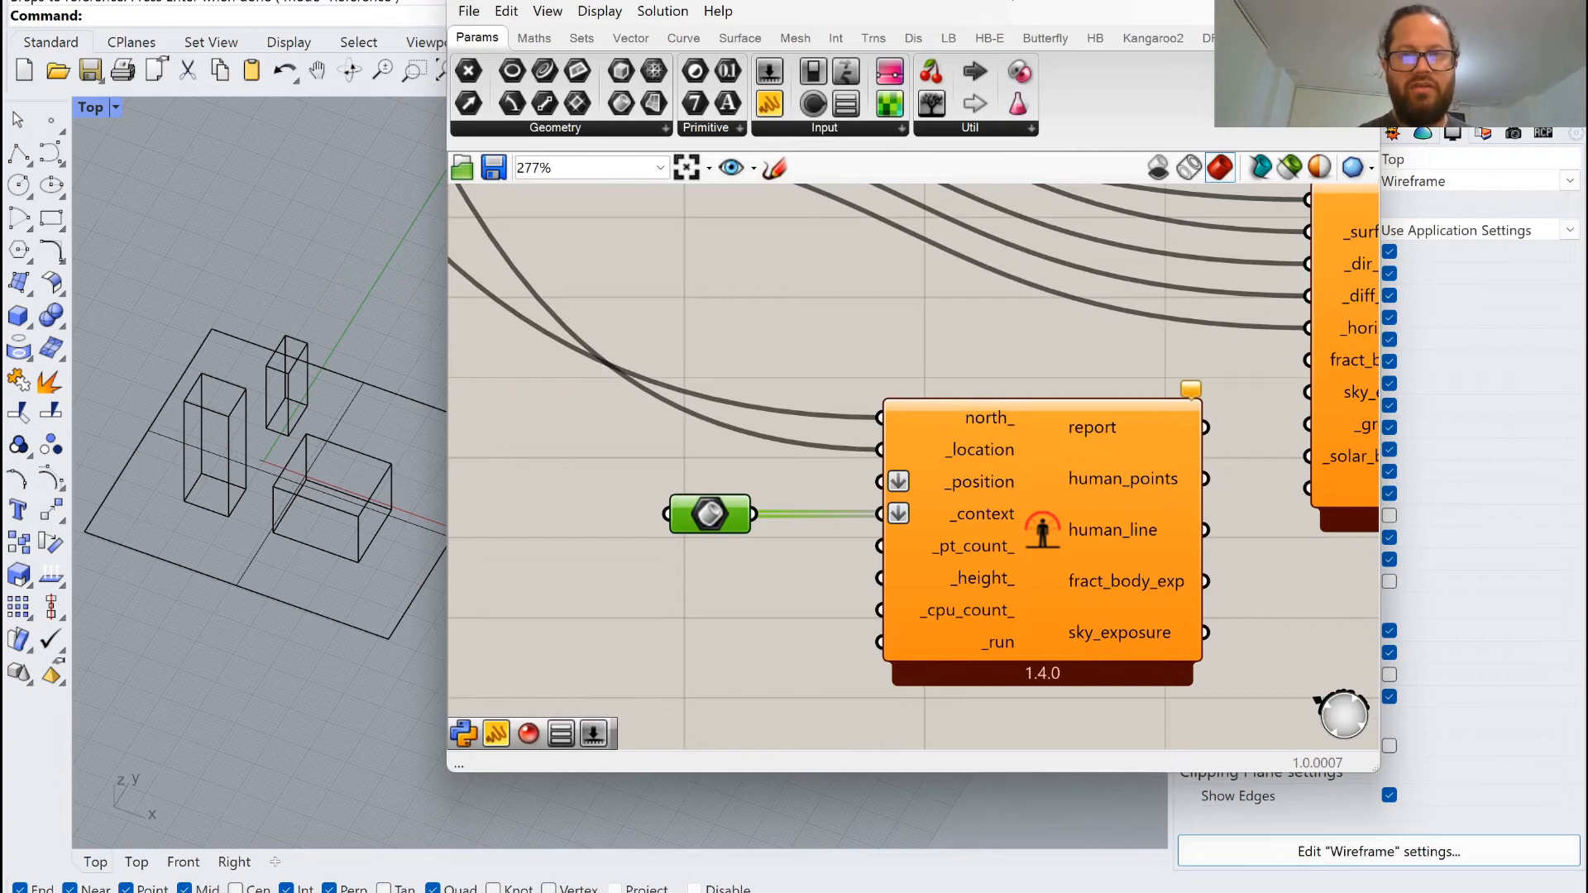
# Add a Ladybug Generate Point Grid component on the empty canvas beside Human to Sky Relationship.
pyautogui.moveTo(1005, 1); pyautogui.dragTo(918, 0)
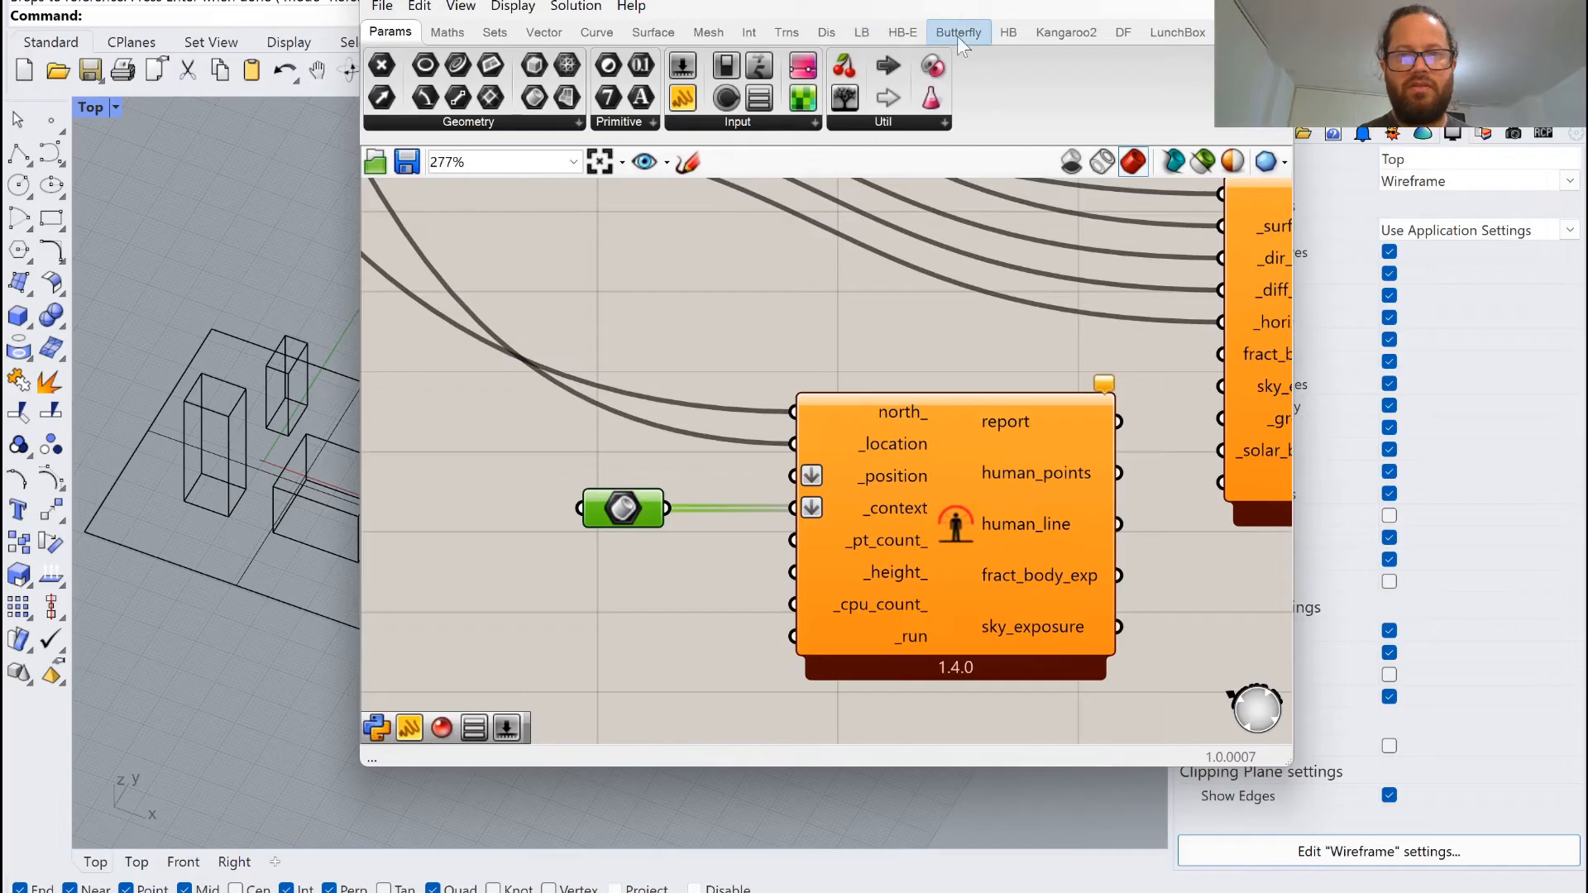
pyautogui.click(861, 31)
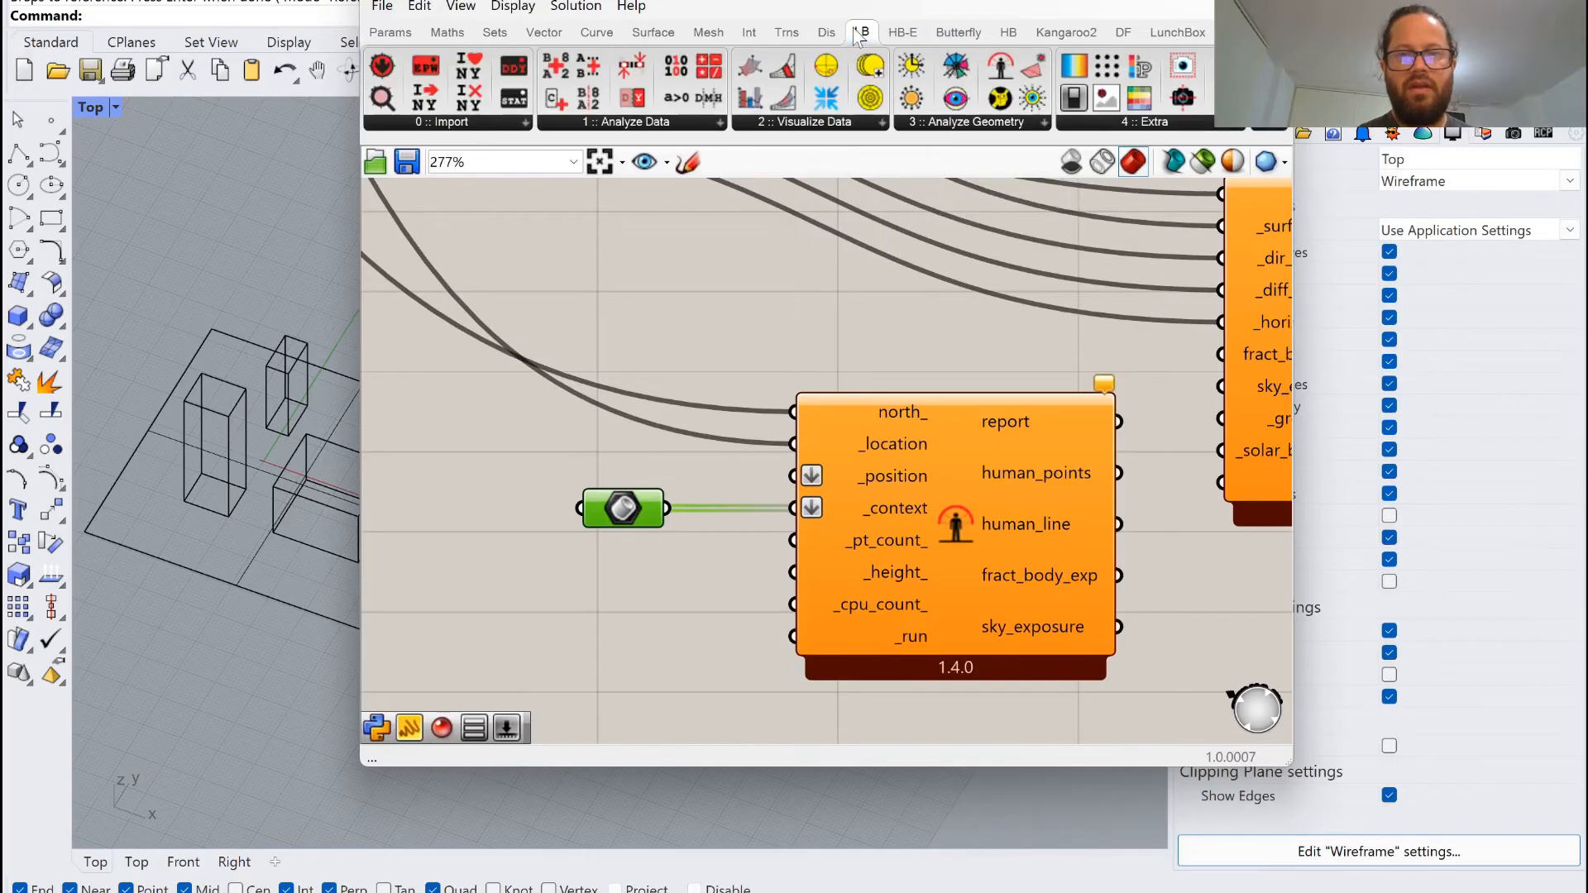
pyautogui.click(1107, 62)
pyautogui.scroll(-8, 843, 198)
pyautogui.scroll(1, 764, 275)
pyautogui.scroll(2, 766, 272)
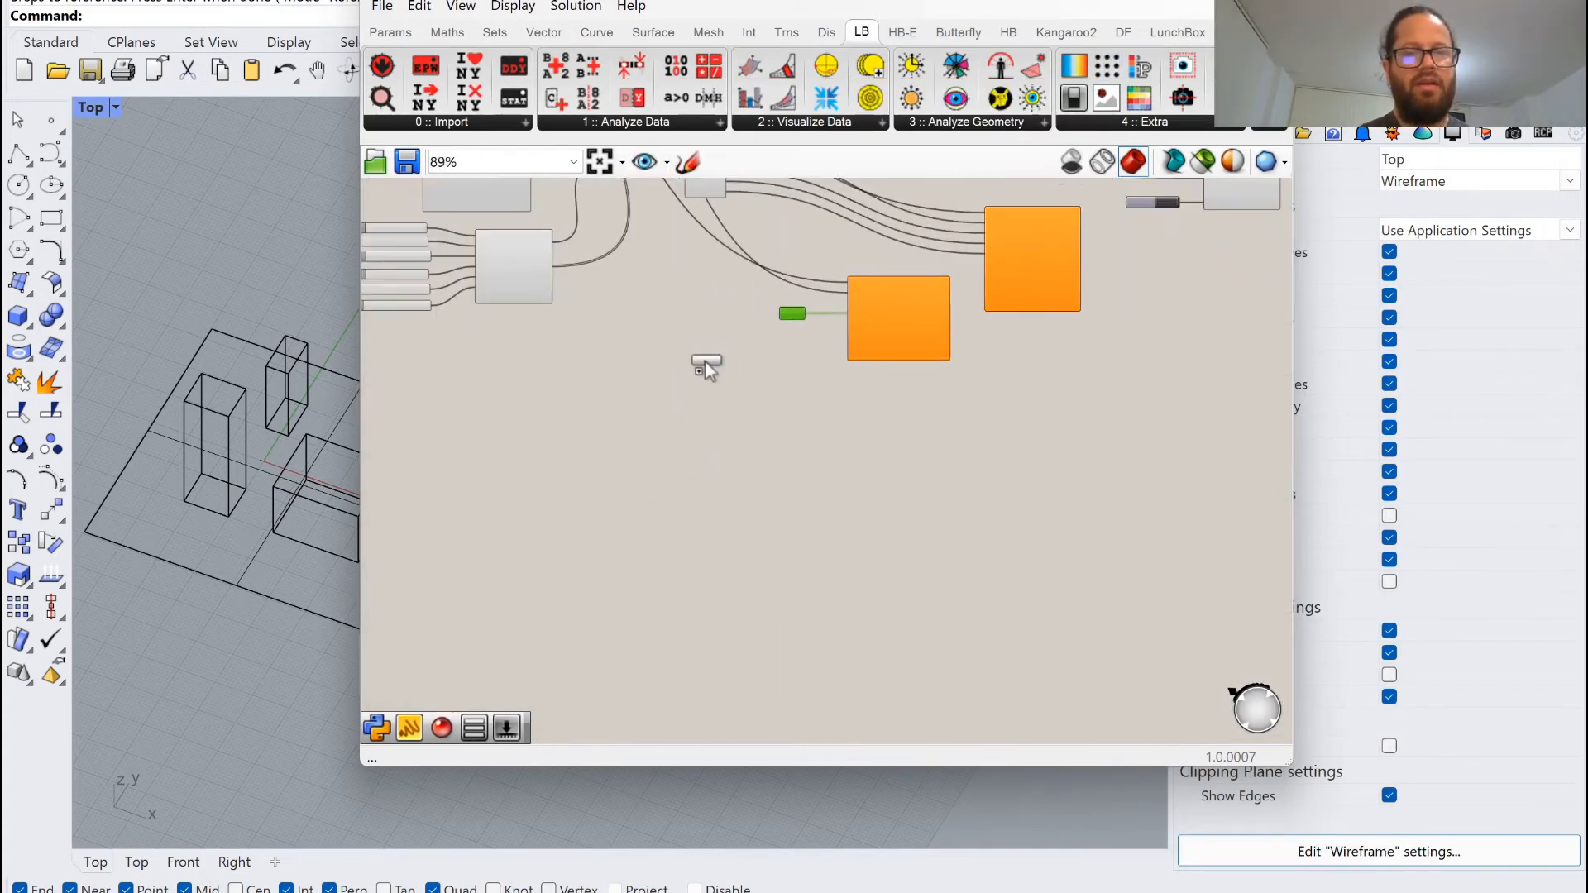
pyautogui.scroll(3, 708, 355)
pyautogui.click(712, 340)
pyautogui.scroll(2, 718, 251)
pyautogui.scroll(-2, 714, 490)
pyautogui.moveTo(712, 348); pyautogui.dragTo(707, 434)
# Add a Surface parameter, reference the ground surface from Rhino, and connect it to the point grid's _geometry input.
pyautogui.click(391, 31)
pyautogui.click(567, 97)
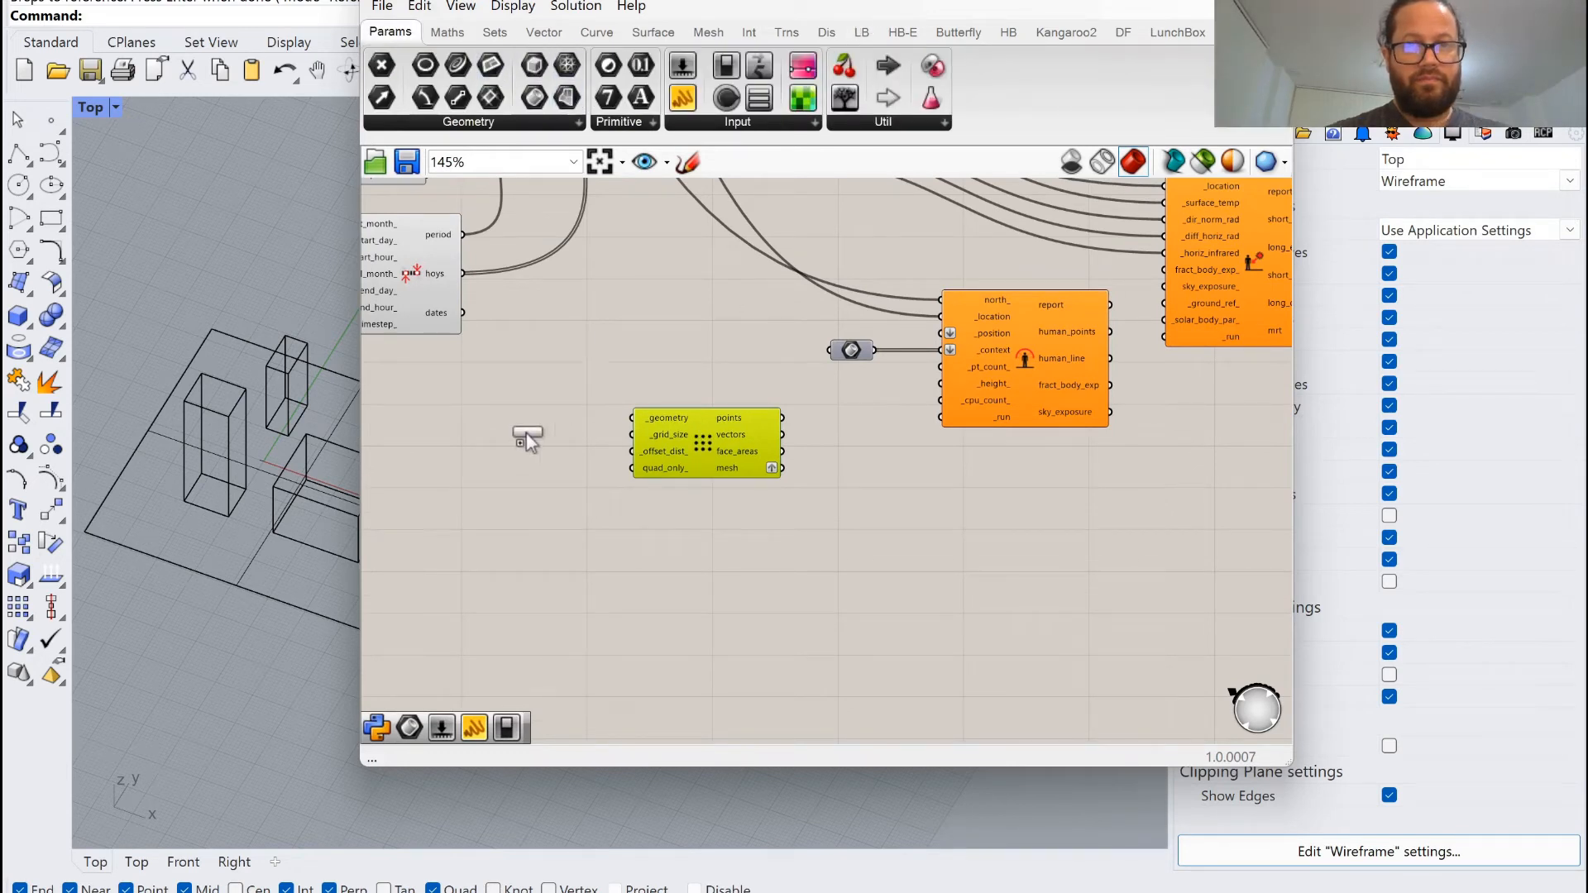
pyautogui.click(503, 429)
pyautogui.rightClick(504, 428)
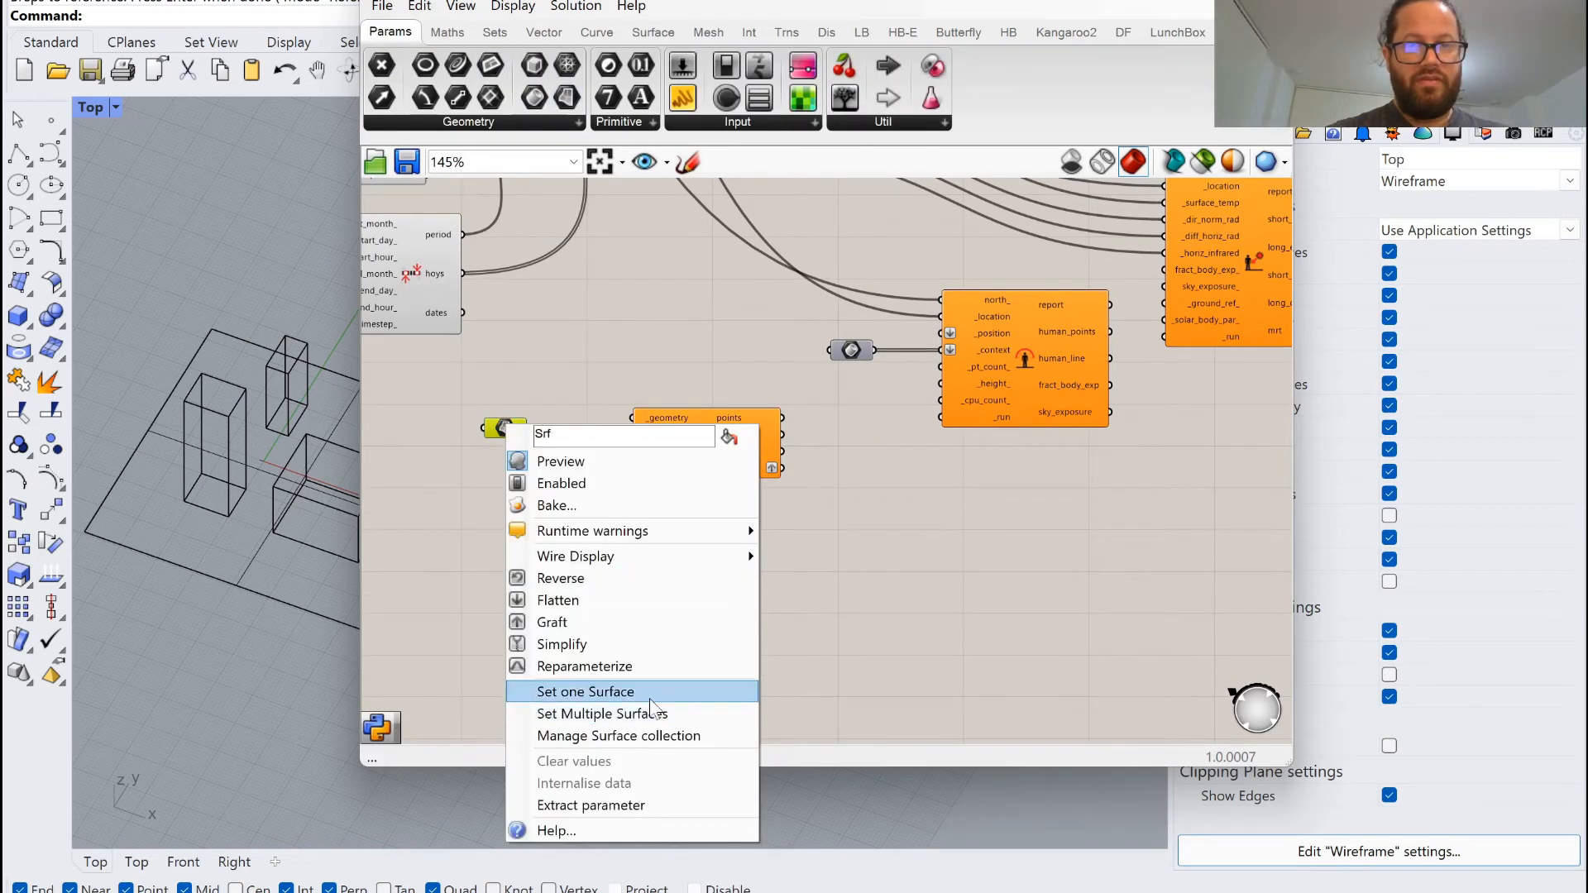
pyautogui.click(250, 343)
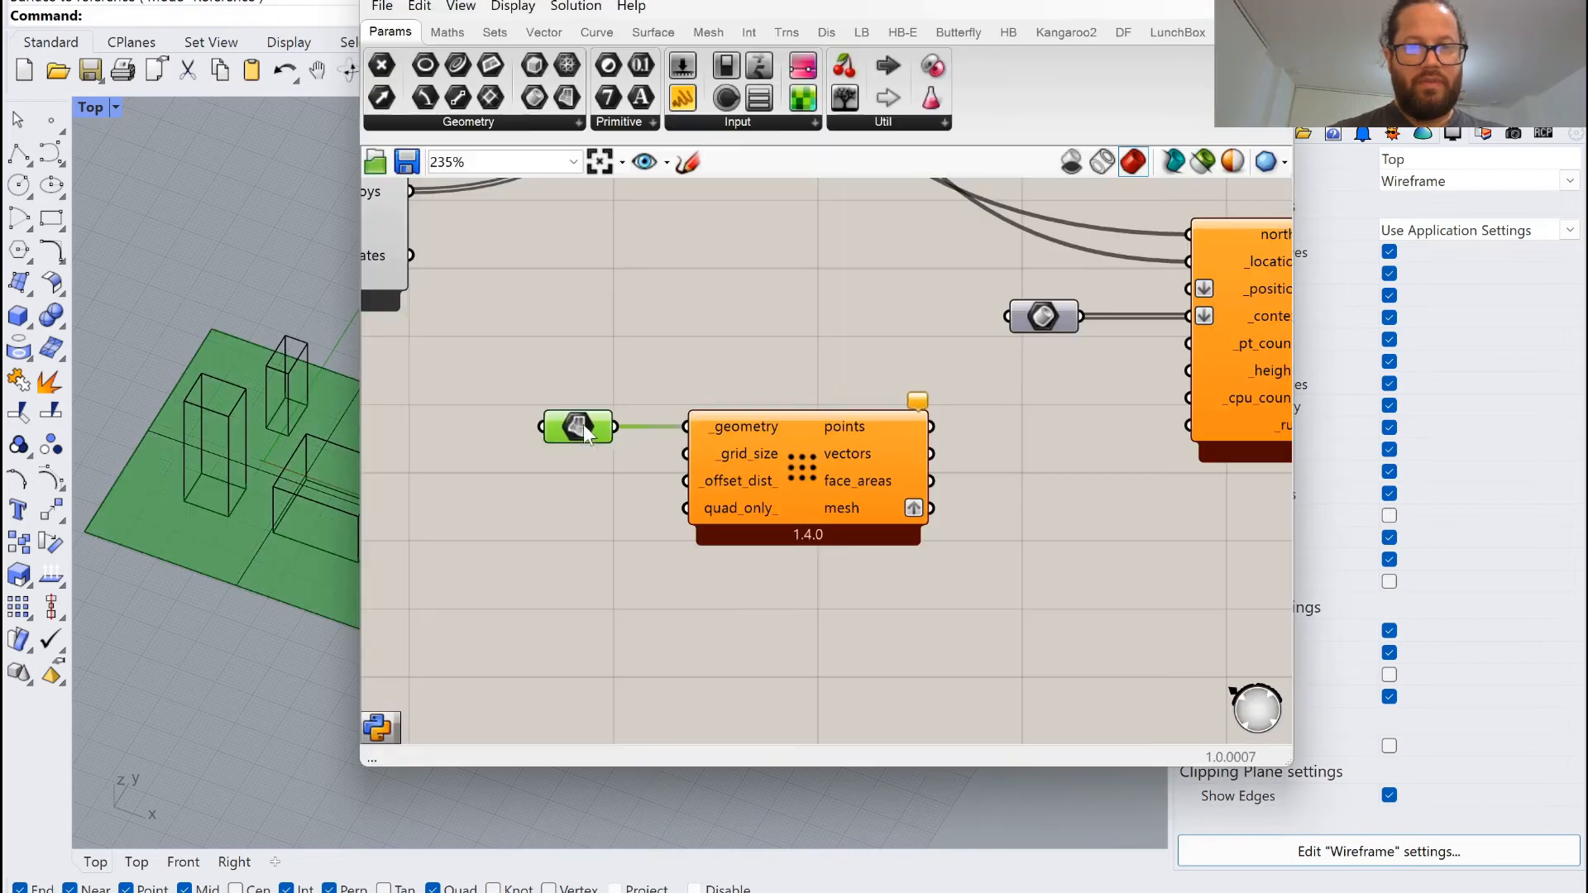
# Move the Surface parameter closer to the point grid component and turn off its preview.
pyautogui.moveTo(579, 425); pyautogui.dragTo(597, 429)
pyautogui.click(602, 400)
pyautogui.click(601, 423)
pyautogui.rightClick(601, 428)
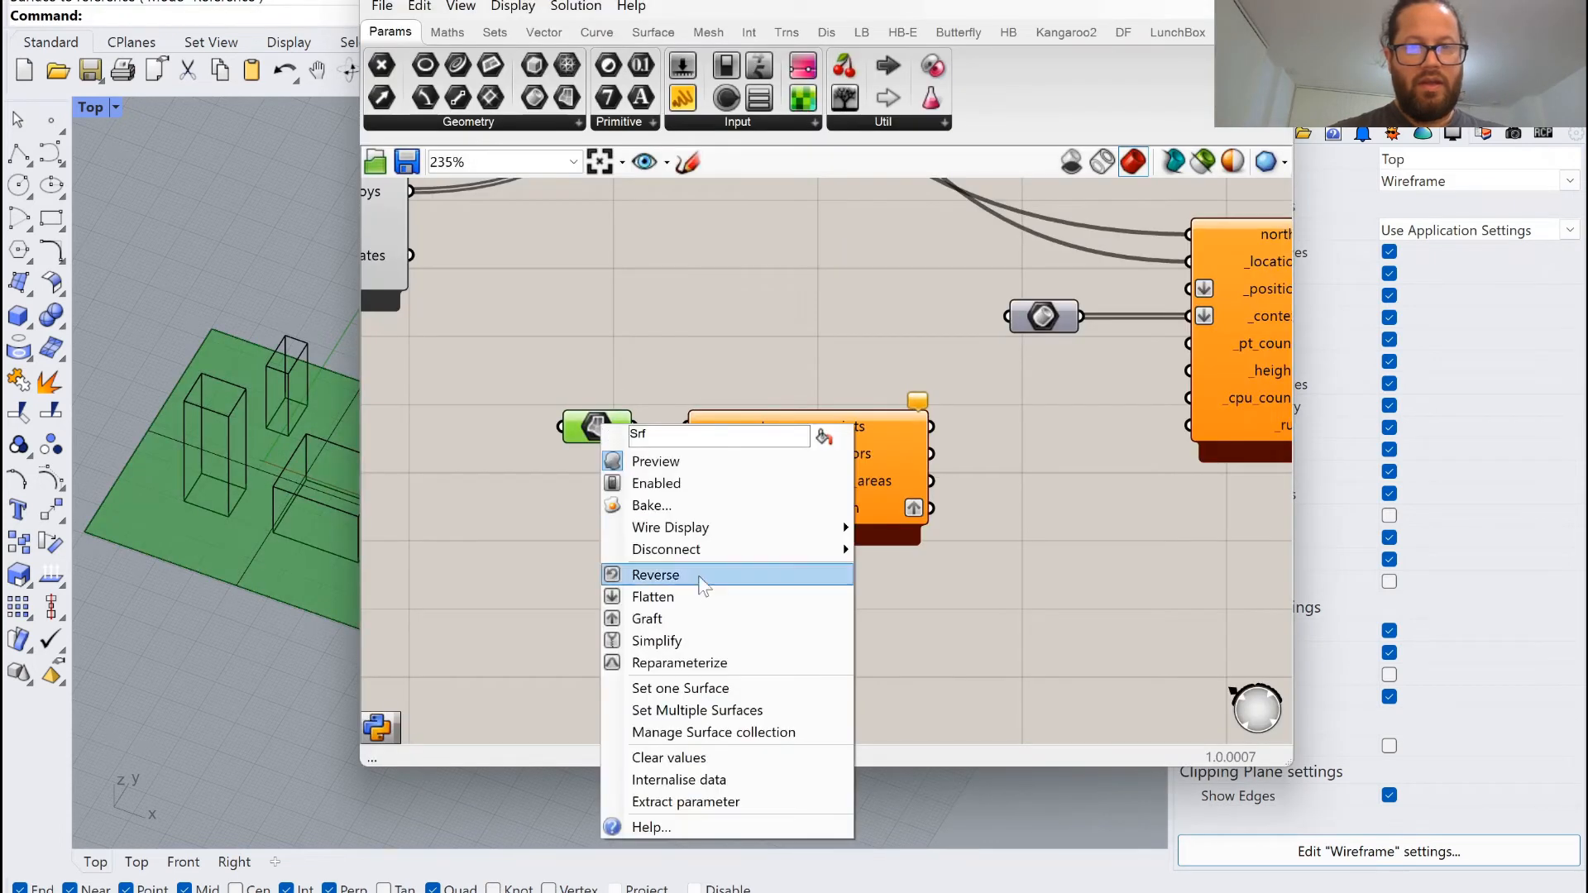
pyautogui.click(679, 373)
# Add a number slider with a maximum of 5 and a whole-number value of 5.
pyautogui.moveTo(691, 157); pyautogui.dragTo(496, 486)
pyautogui.doubleClick(483, 488)
pyautogui.doubleClick(519, 550)
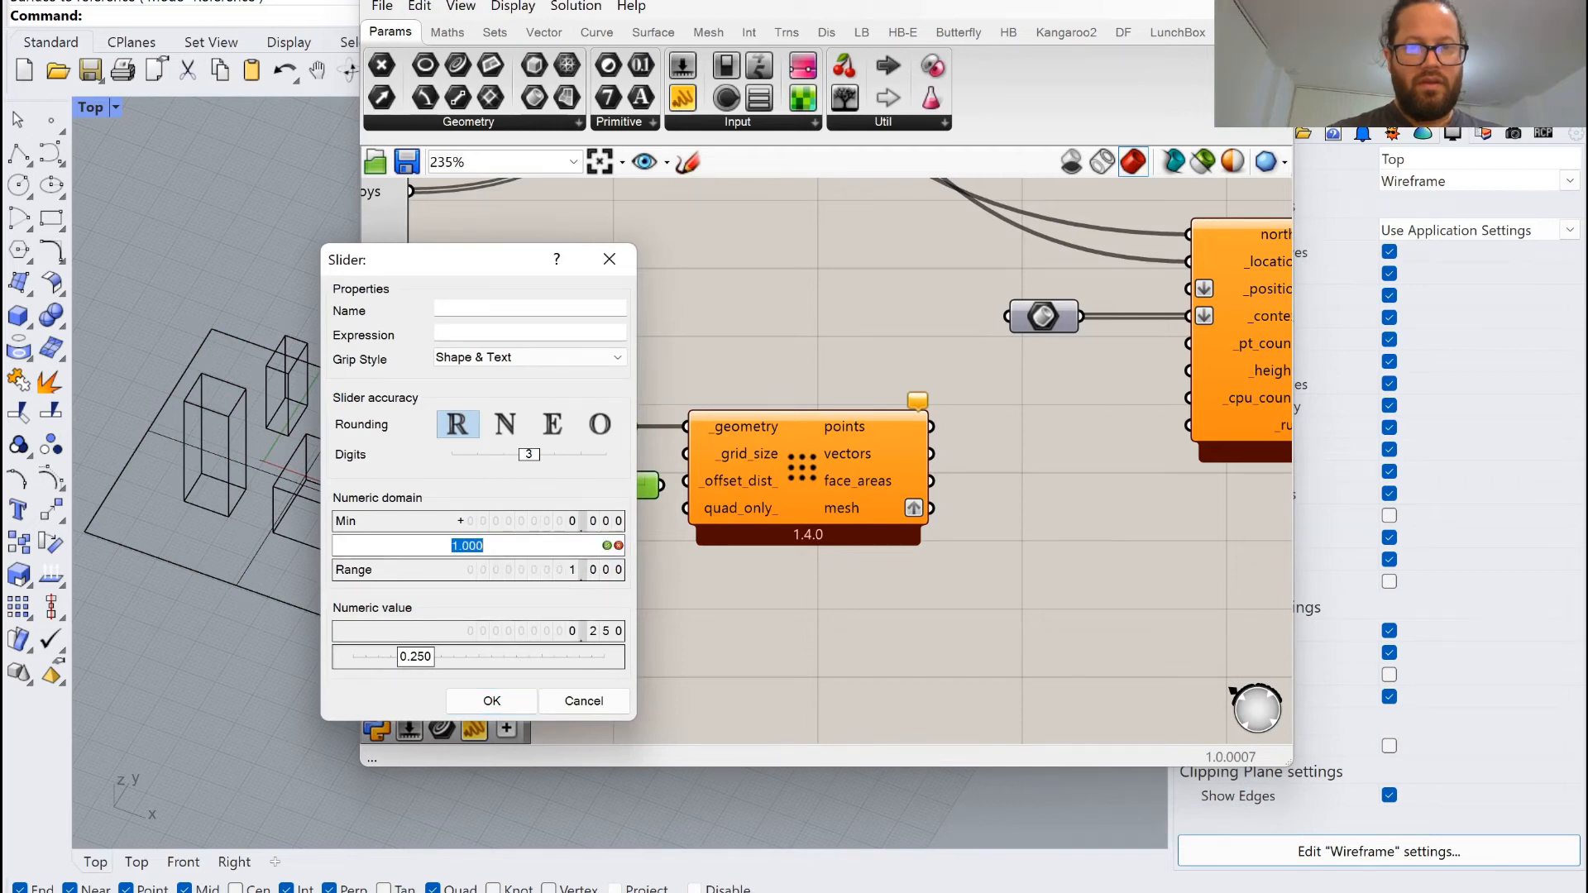
pyautogui.write('5')
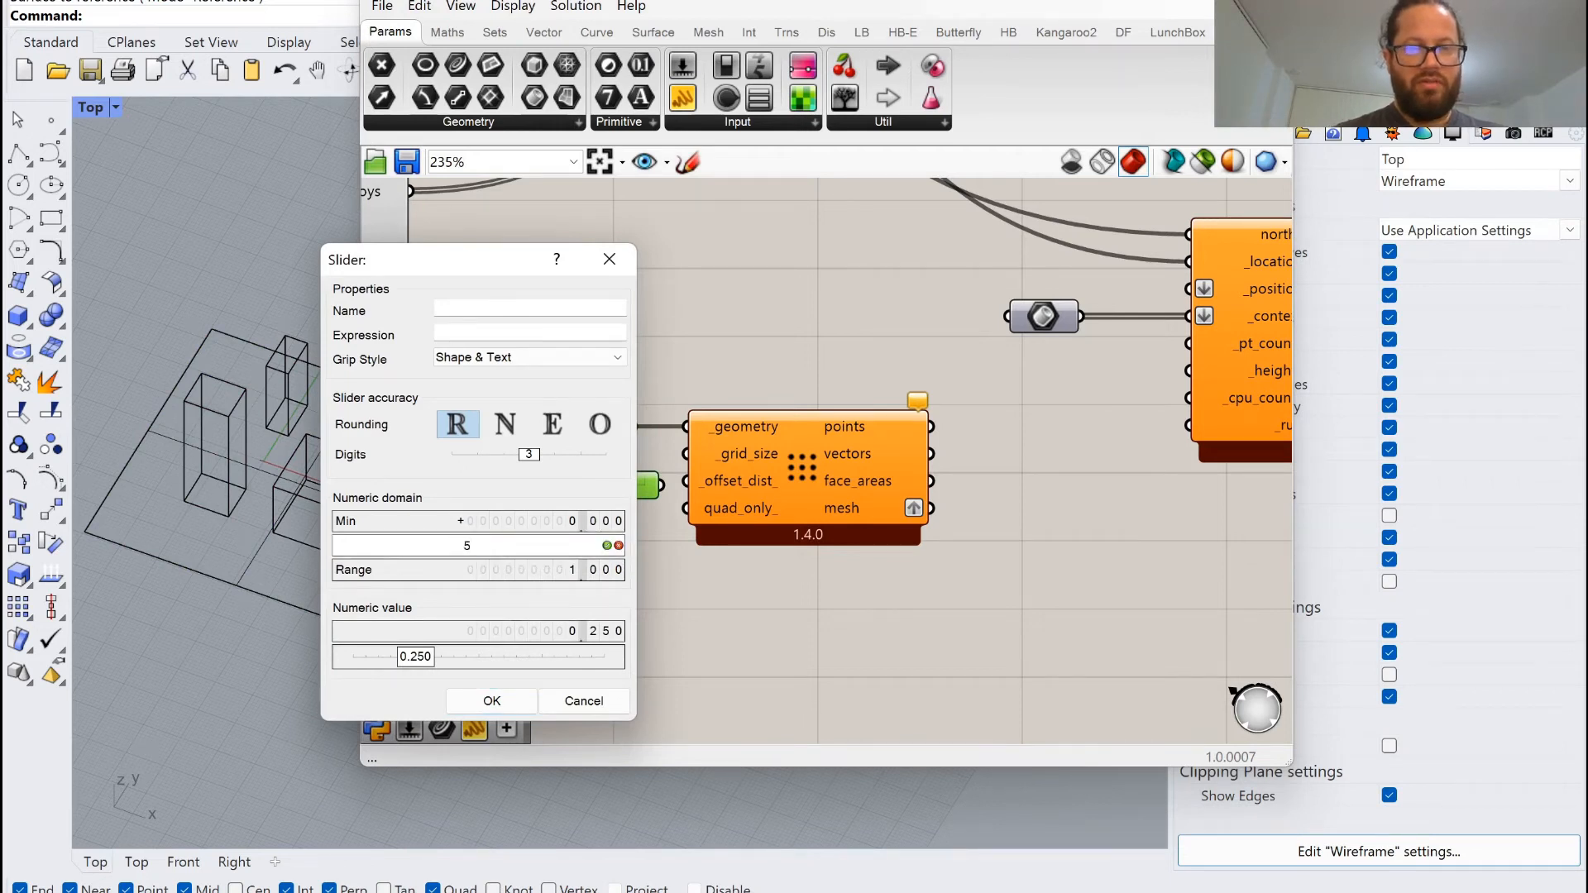
pyautogui.press('Return')
pyautogui.click(492, 513)
# Connect the slider to the point grid's _grid_size input and check the resulting grid around the buildings in the Rhino viewport.
pyautogui.scroll(-4, 572, 421)
pyautogui.scroll(3, 513, 459)
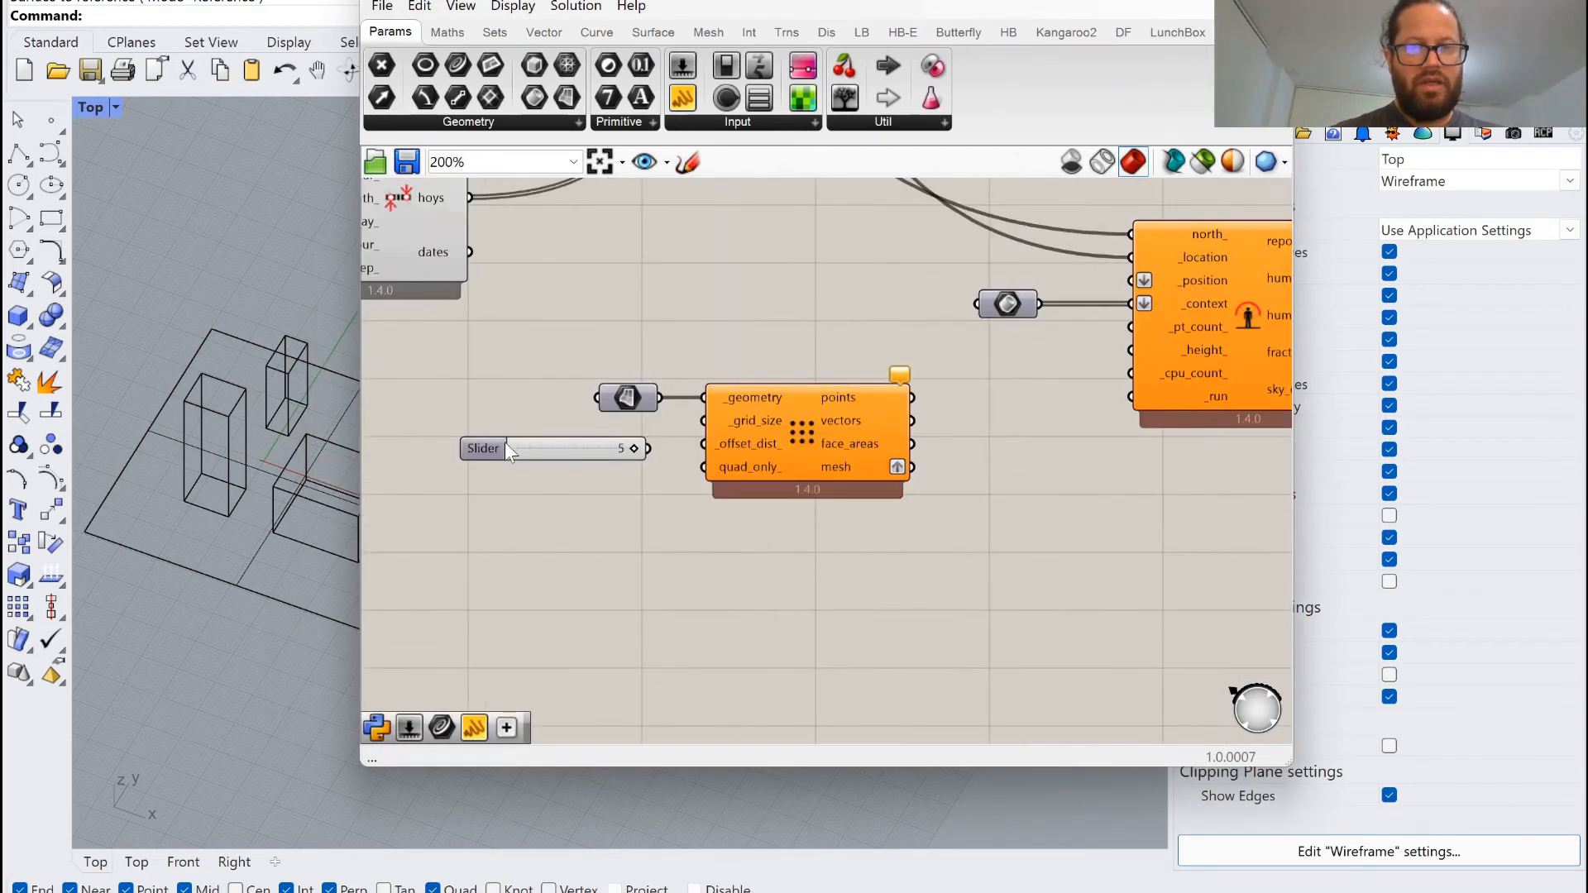
pyautogui.moveTo(483, 448); pyautogui.dragTo(483, 432)
pyautogui.moveTo(649, 431); pyautogui.dragTo(704, 420)
pyautogui.moveTo(350, 506); pyautogui.dragTo(157, 534, button='right')
pyautogui.scroll(-6, 150, 528)
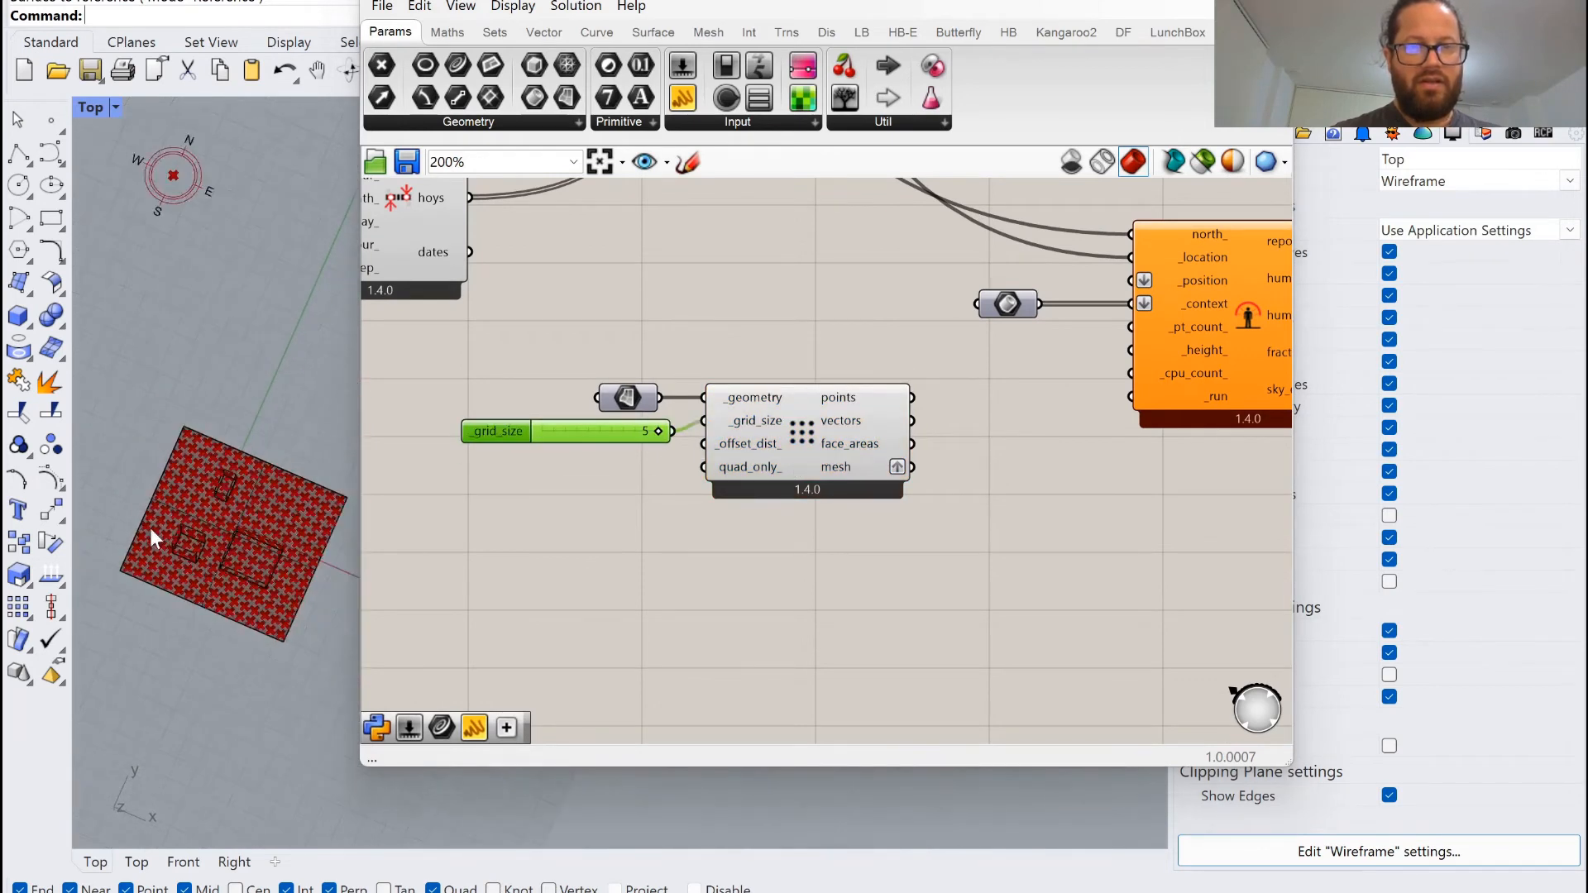
pyautogui.scroll(9, 227, 511)
pyautogui.scroll(-4, 258, 429)
pyautogui.moveTo(240, 424)
pyautogui.mouseDown(button='right')
pyautogui.moveTo(198, 411)
pyautogui.moveTo(202, 326)
pyautogui.moveTo(258, 425)
pyautogui.mouseUp(button='right')
pyautogui.scroll(3, 258, 425)
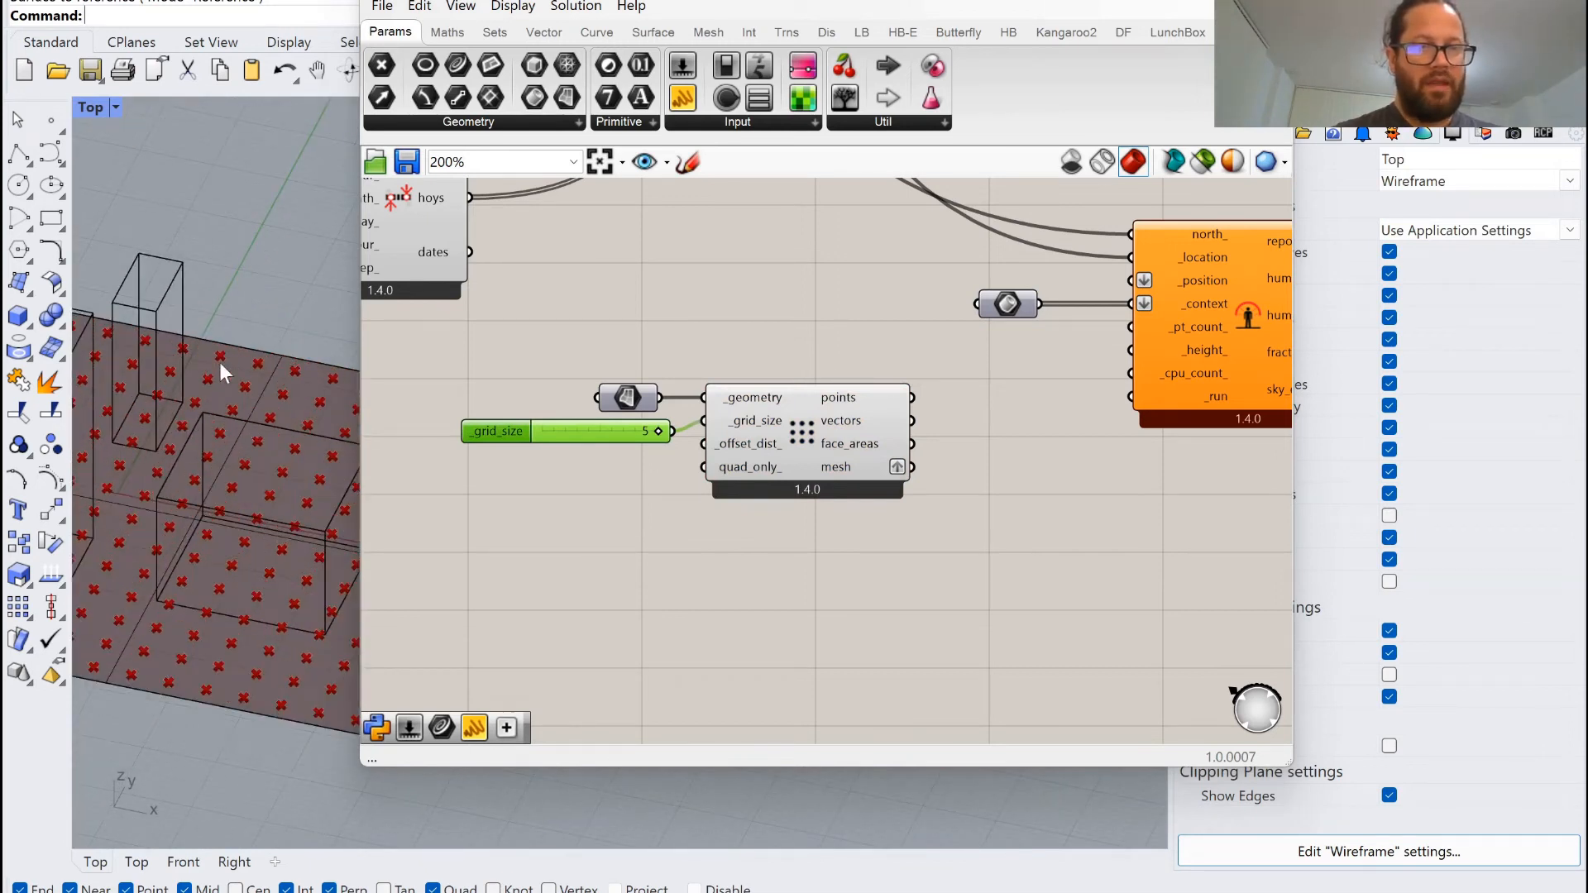
# Connect the point grid's points output to the _position input of Human to Sky Relationship.
pyautogui.moveTo(851, 455)
pyautogui.mouseDown()
pyautogui.moveTo(875, 460)
pyautogui.moveTo(866, 448)
pyautogui.mouseUp()
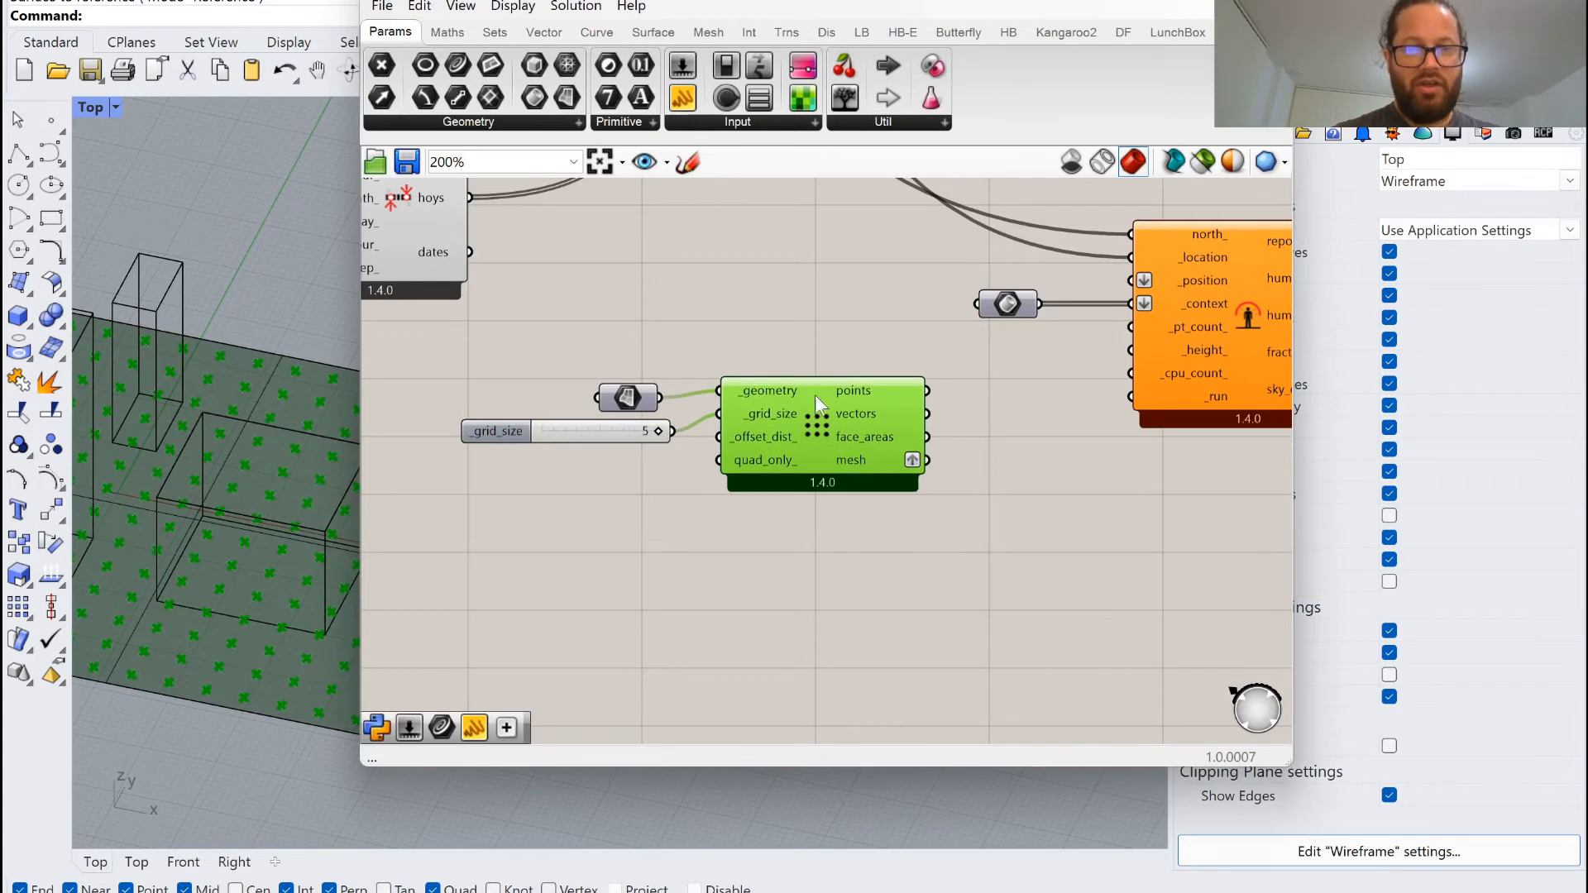
pyautogui.moveTo(815, 395); pyautogui.dragTo(821, 424)
pyautogui.scroll(-3, 822, 408)
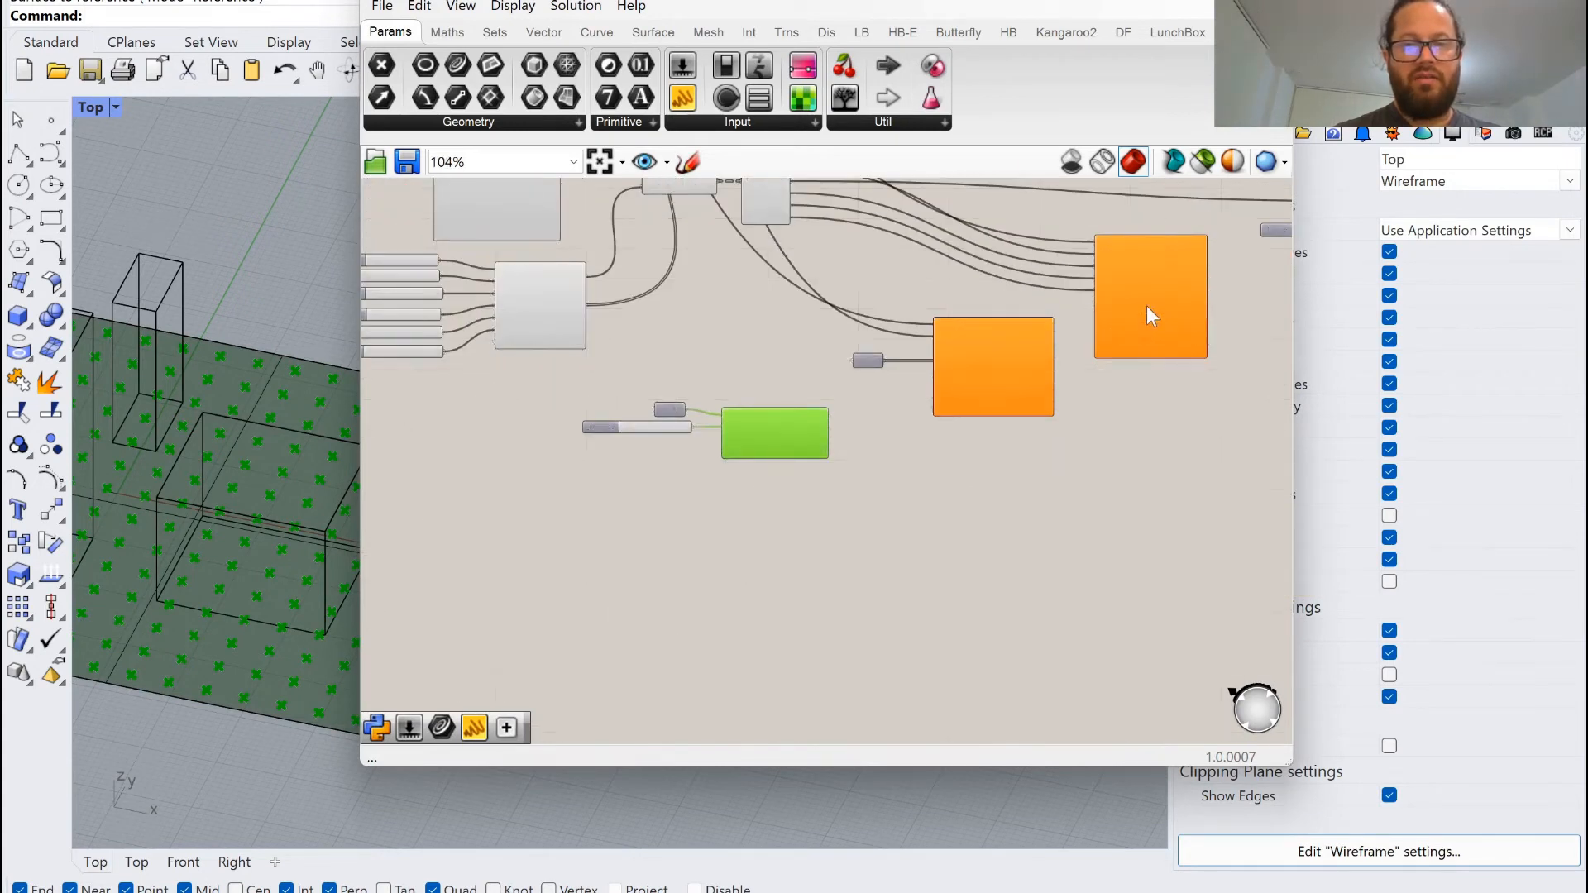
pyautogui.scroll(5, 791, 474)
pyautogui.scroll(-2, 791, 474)
pyautogui.scroll(1, 688, 374)
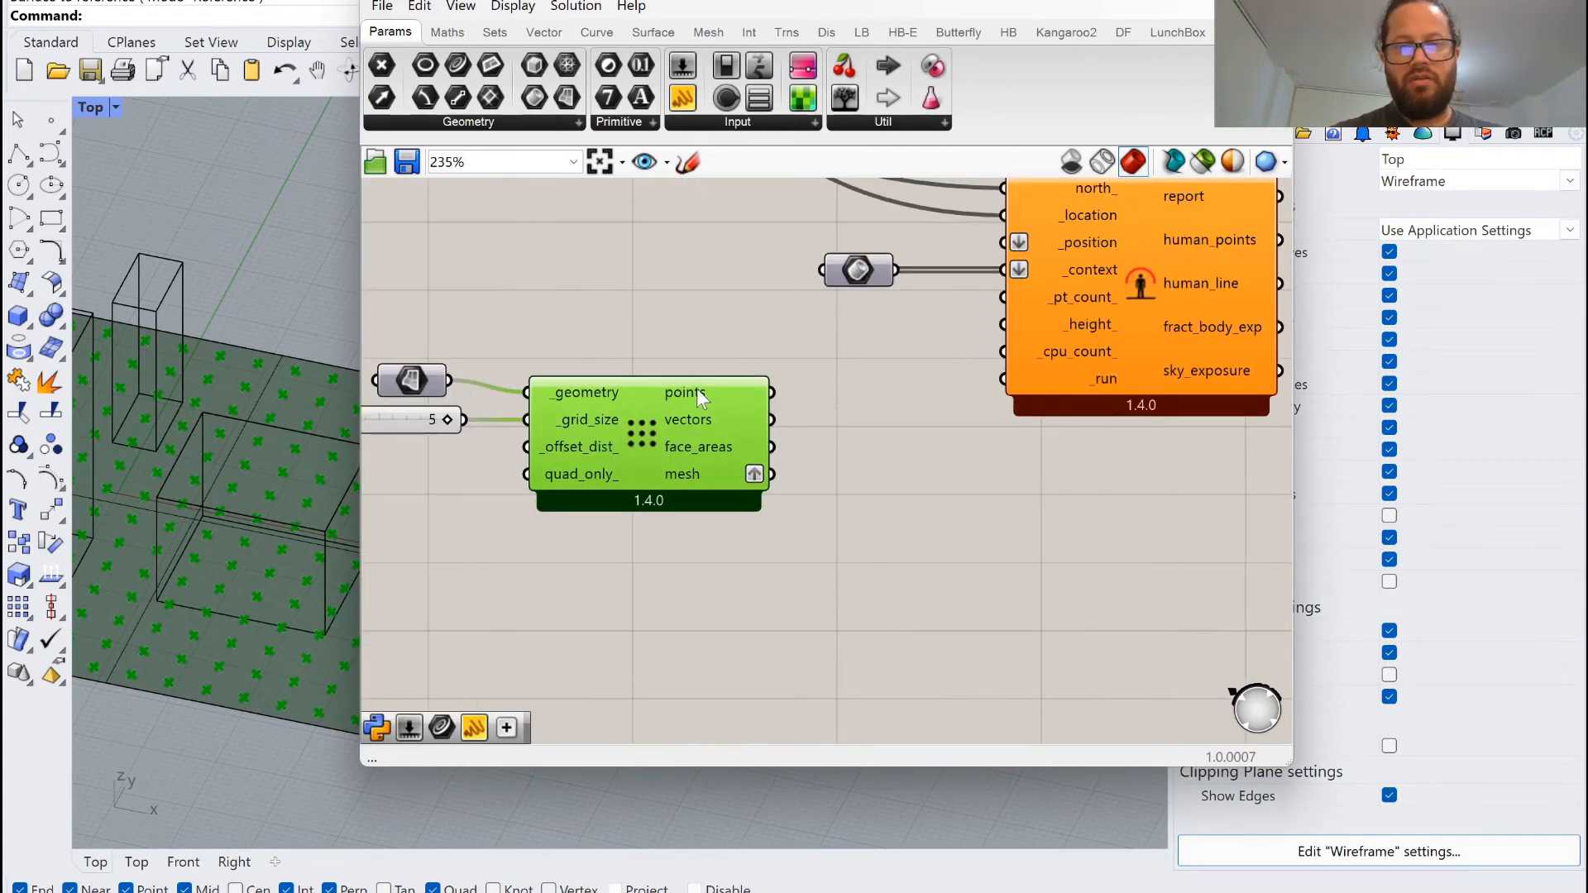
pyautogui.moveTo(696, 389)
pyautogui.moveTo(771, 392); pyautogui.dragTo(1004, 243)
pyautogui.moveTo(654, 389); pyautogui.dragTo(703, 374, button='right')
pyautogui.moveTo(703, 375); pyautogui.dragTo(701, 386)
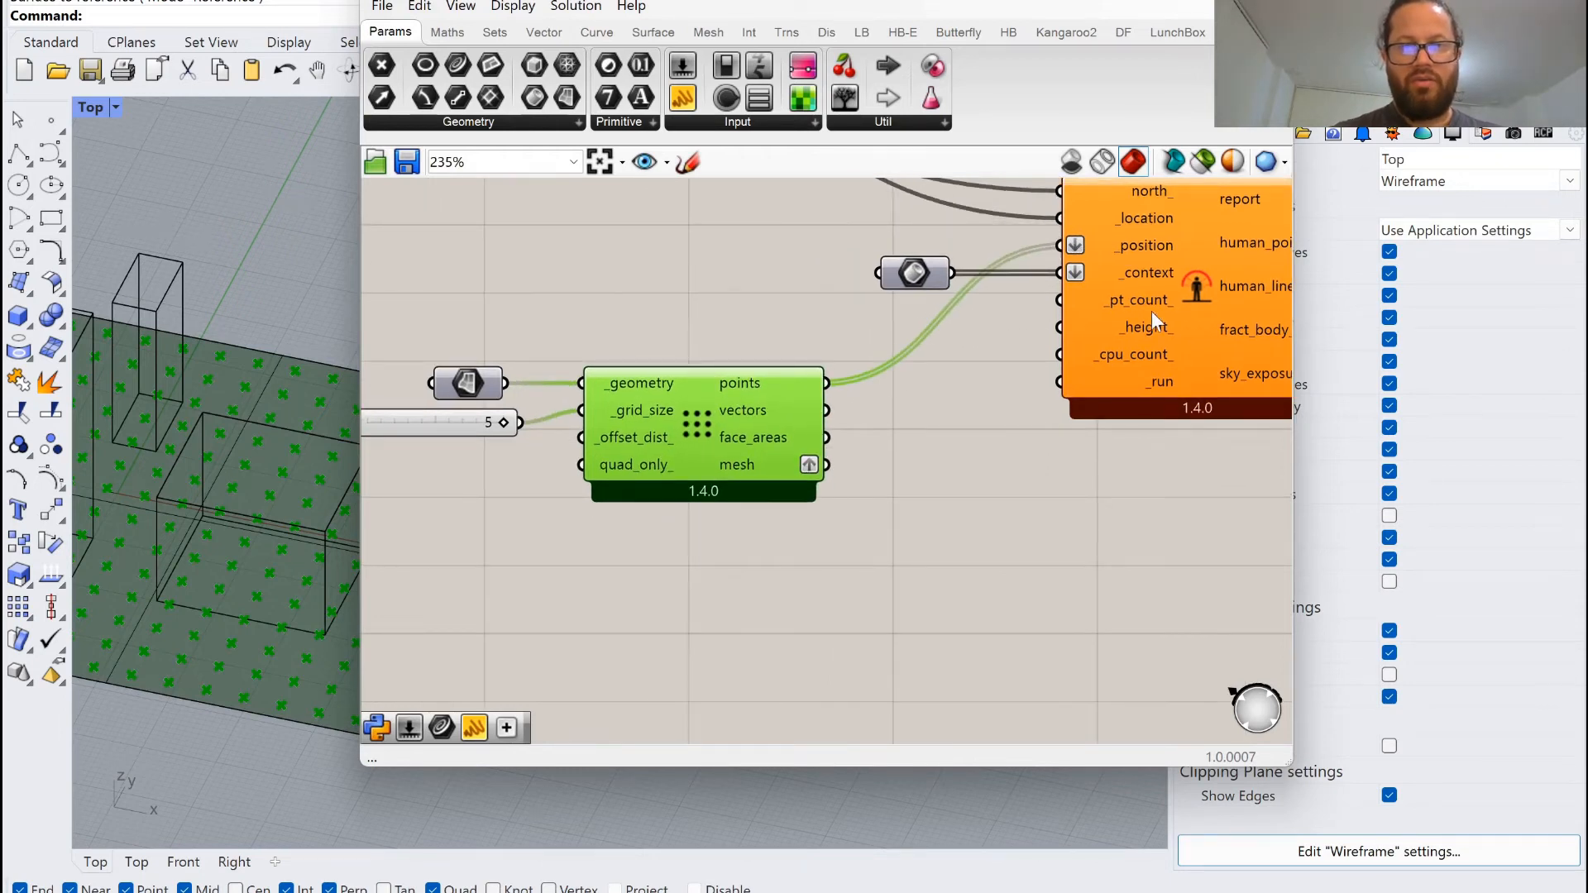
pyautogui.moveTo(1144, 326)
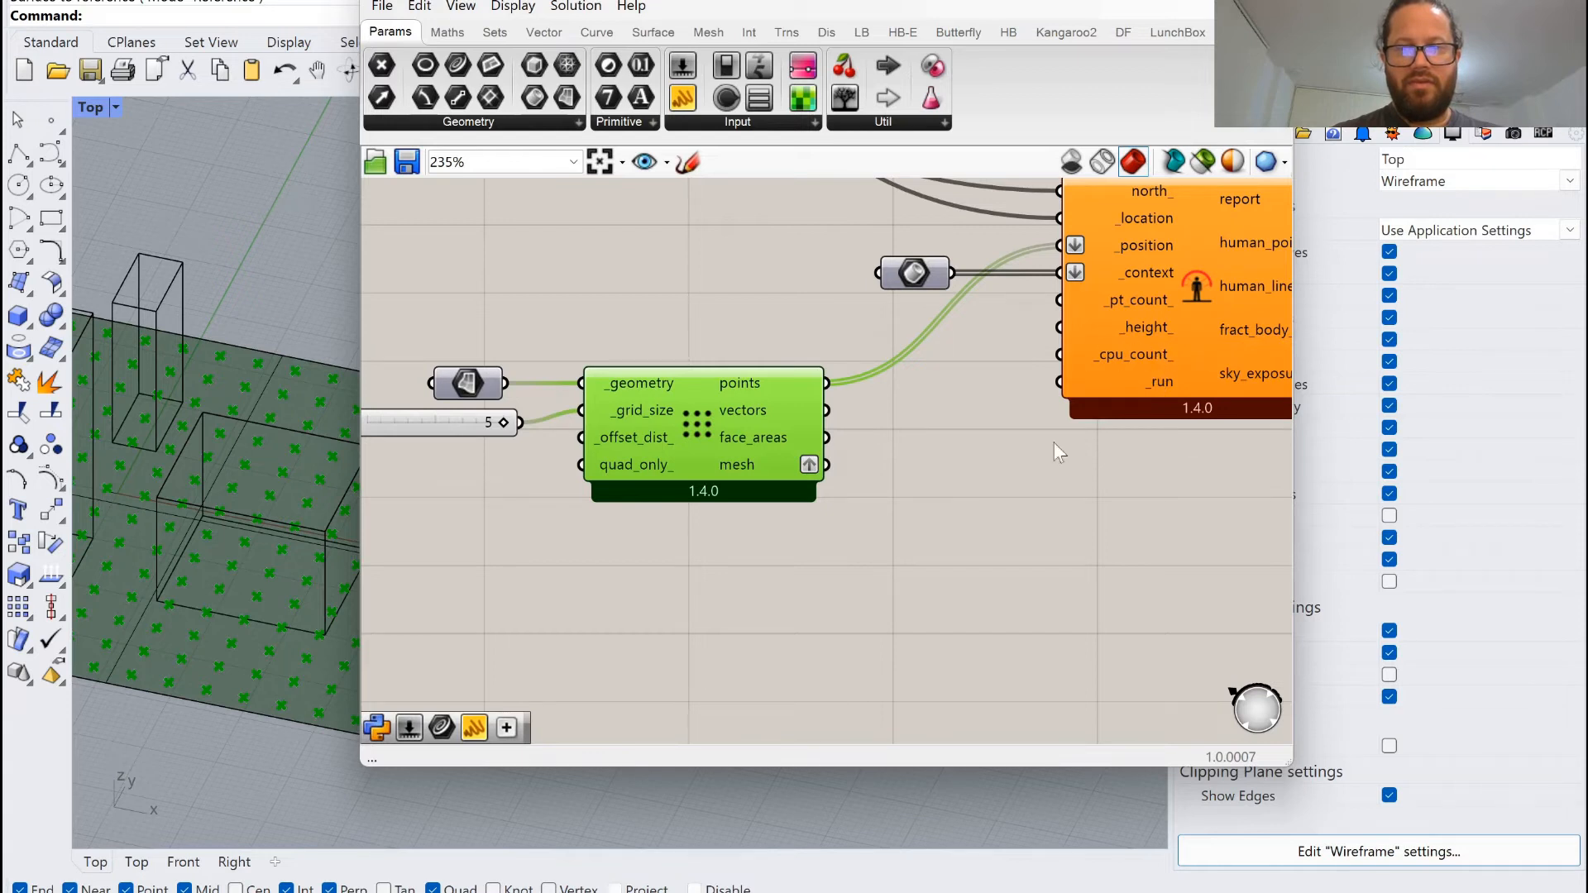
# Move the point grid and its geometry inputs away from the weather components, and reposition Human to Sky Relationship below Outdoor Solar MRT.
pyautogui.scroll(-5, 877, 380)
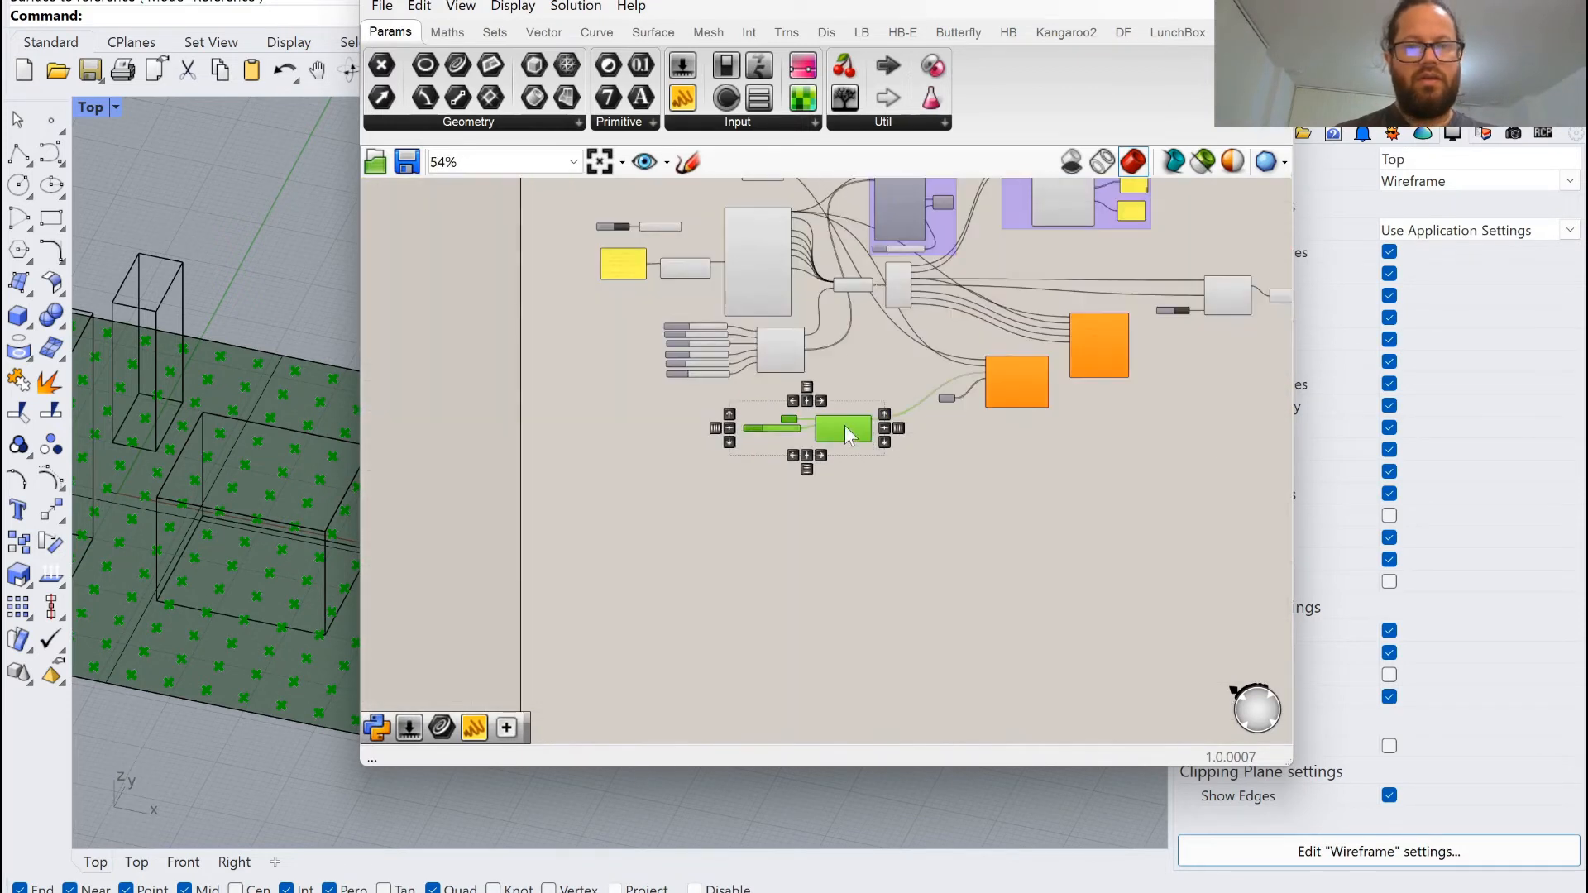
pyautogui.scroll(2, 878, 440)
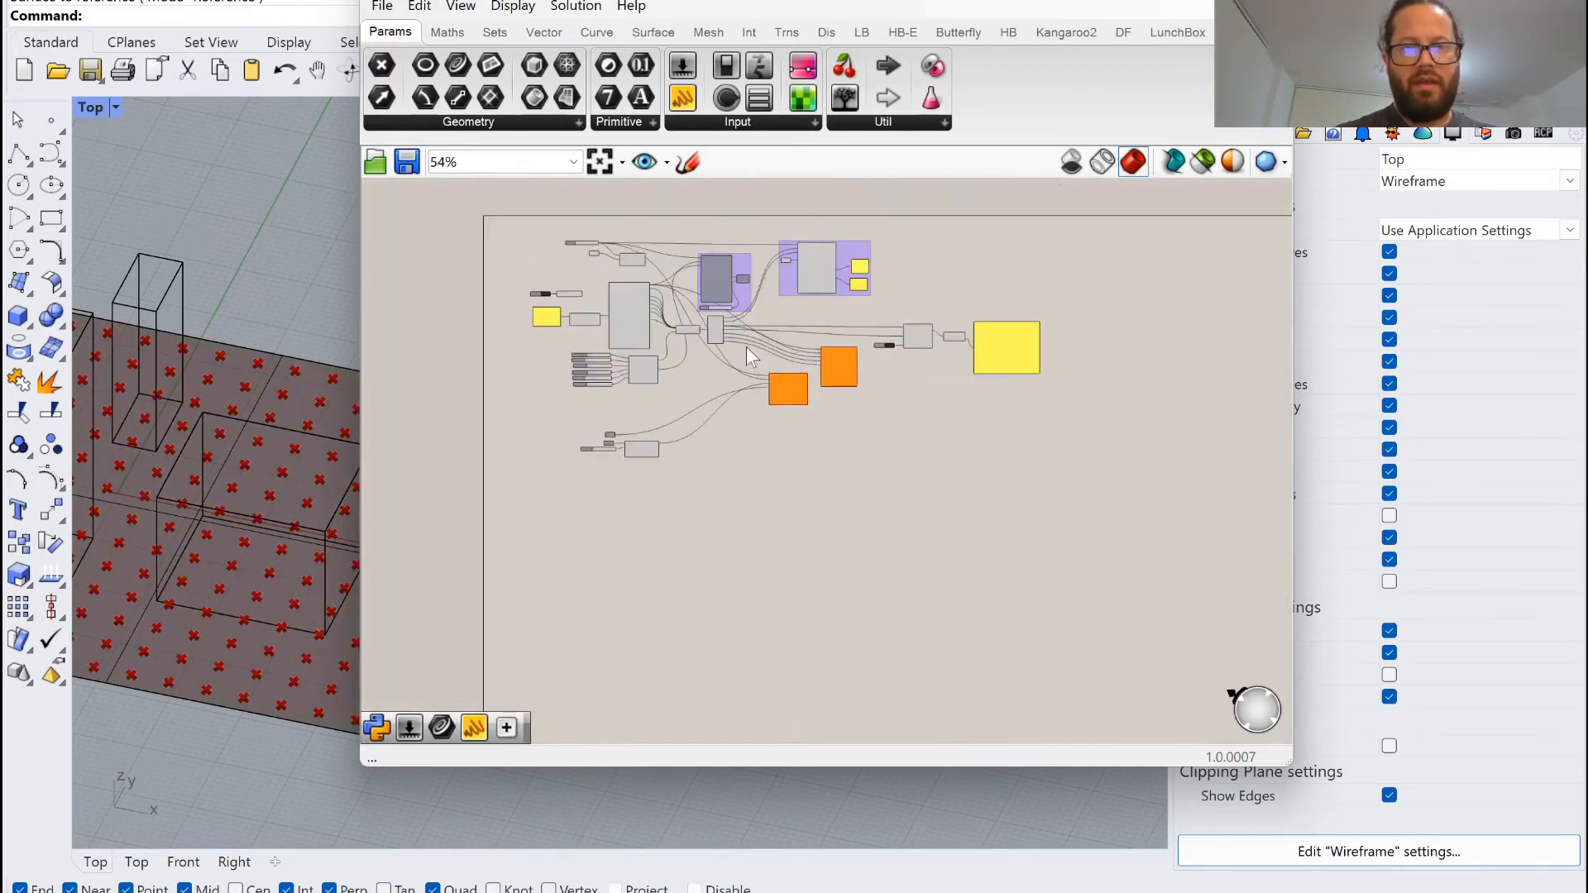
pyautogui.scroll(7, 775, 360)
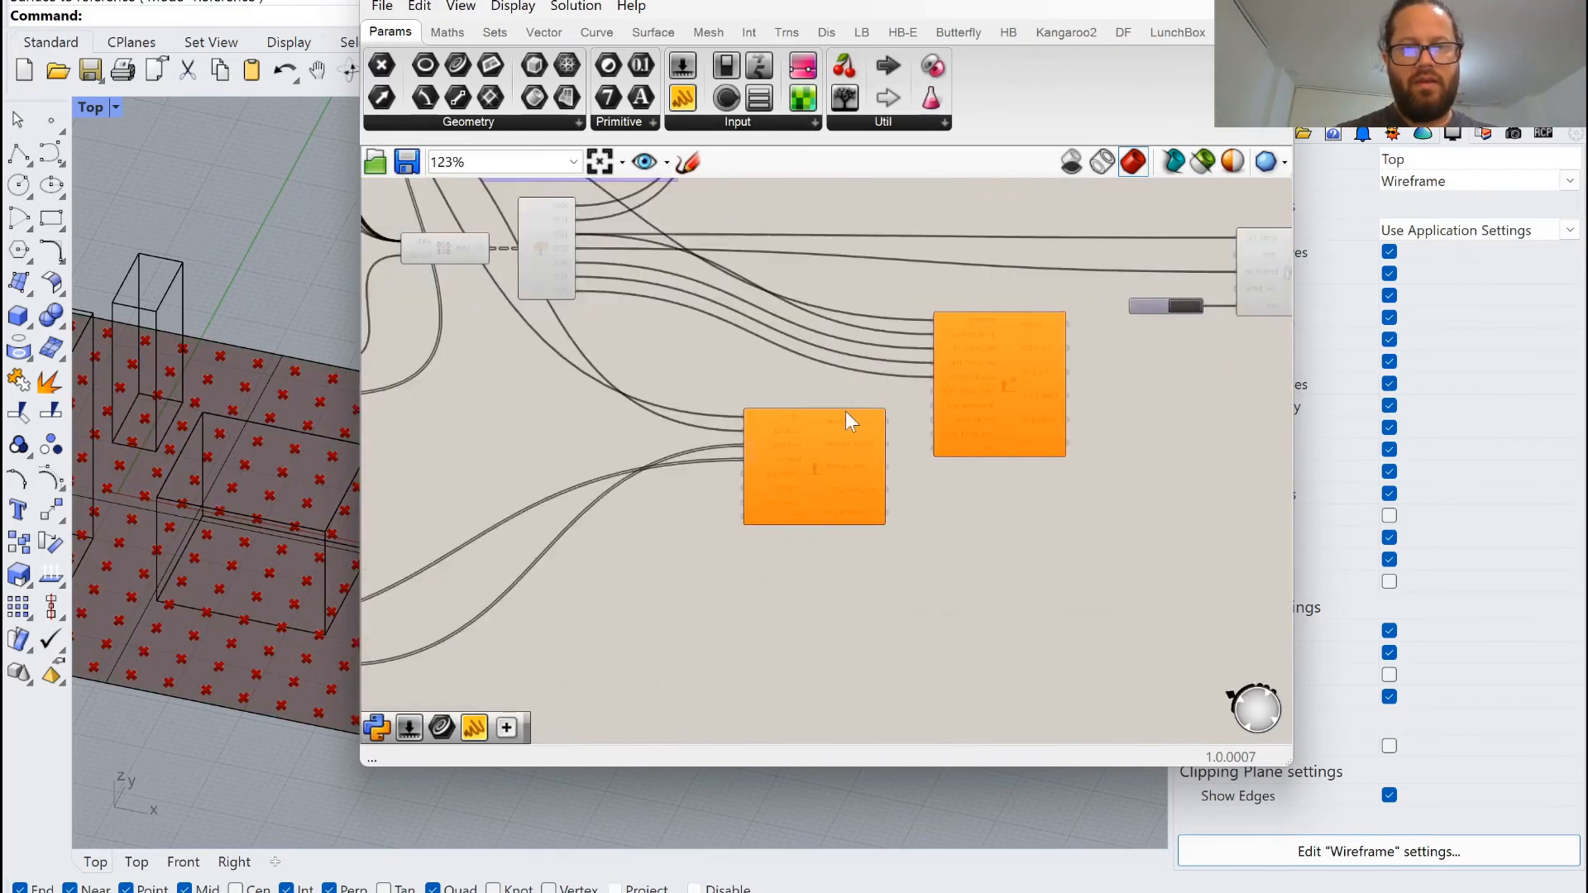
pyautogui.scroll(-3, 789, 415)
pyautogui.click(792, 414)
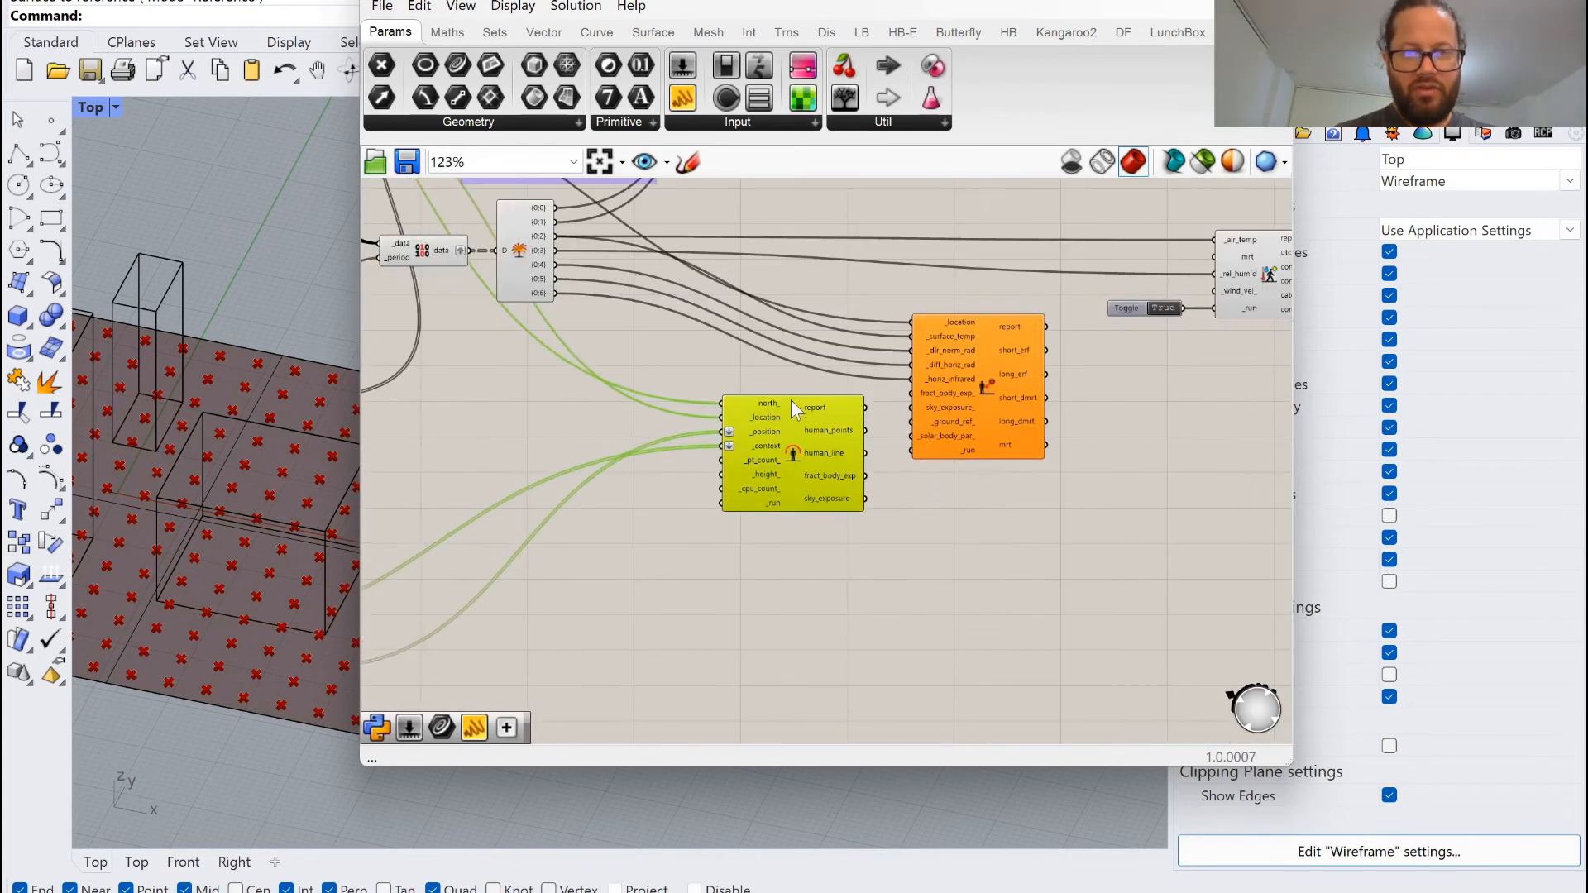
pyautogui.scroll(4, 787, 447)
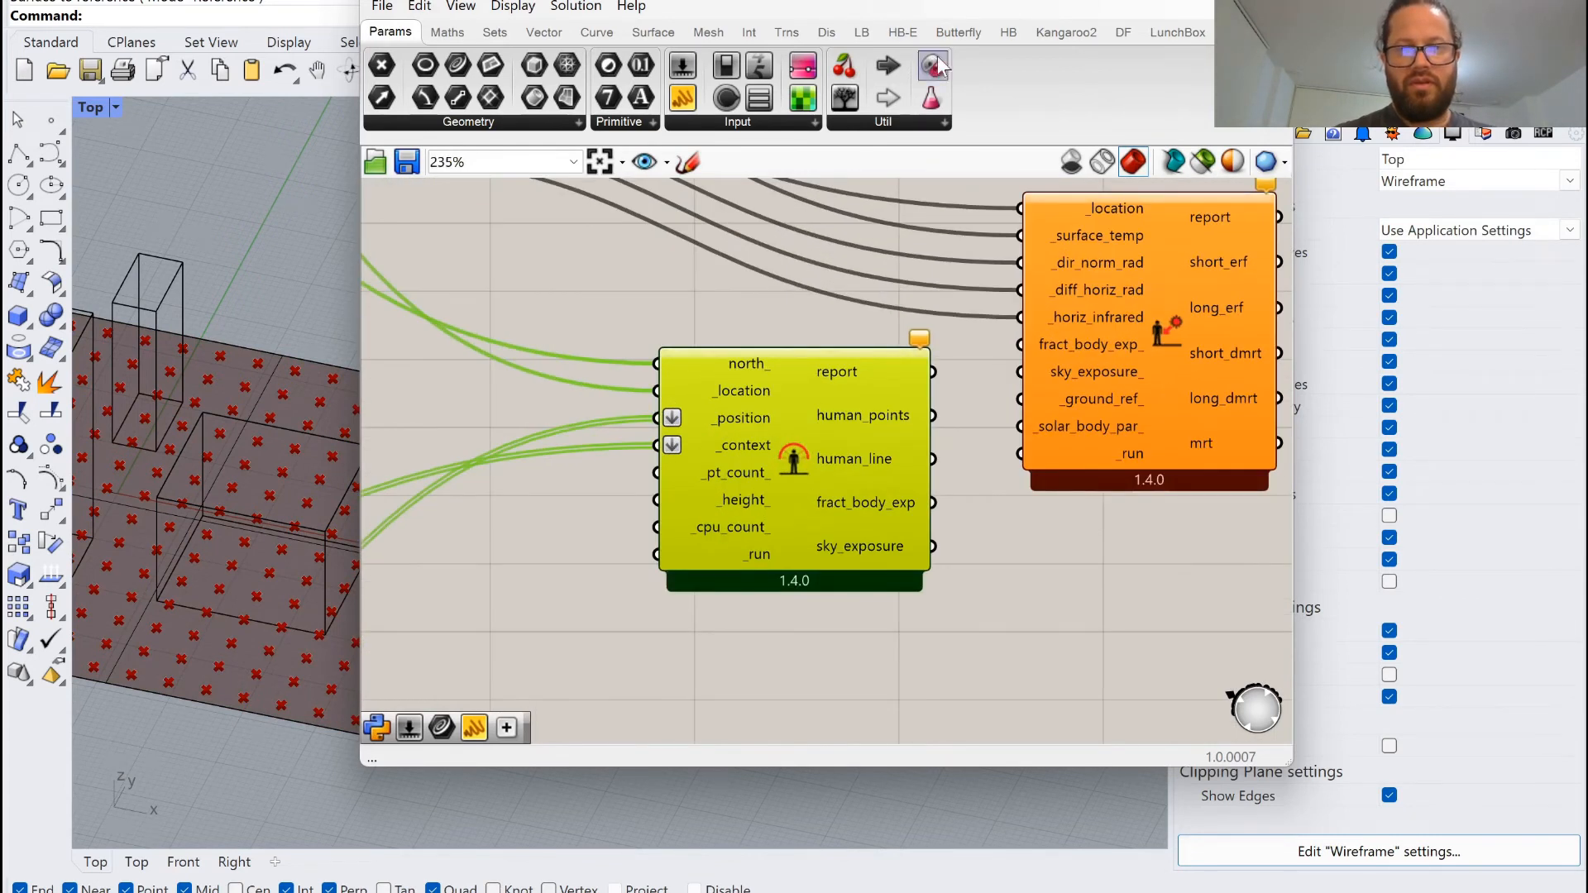
pyautogui.moveTo(797, 375); pyautogui.dragTo(764, 450)
pyautogui.click(984, 596)
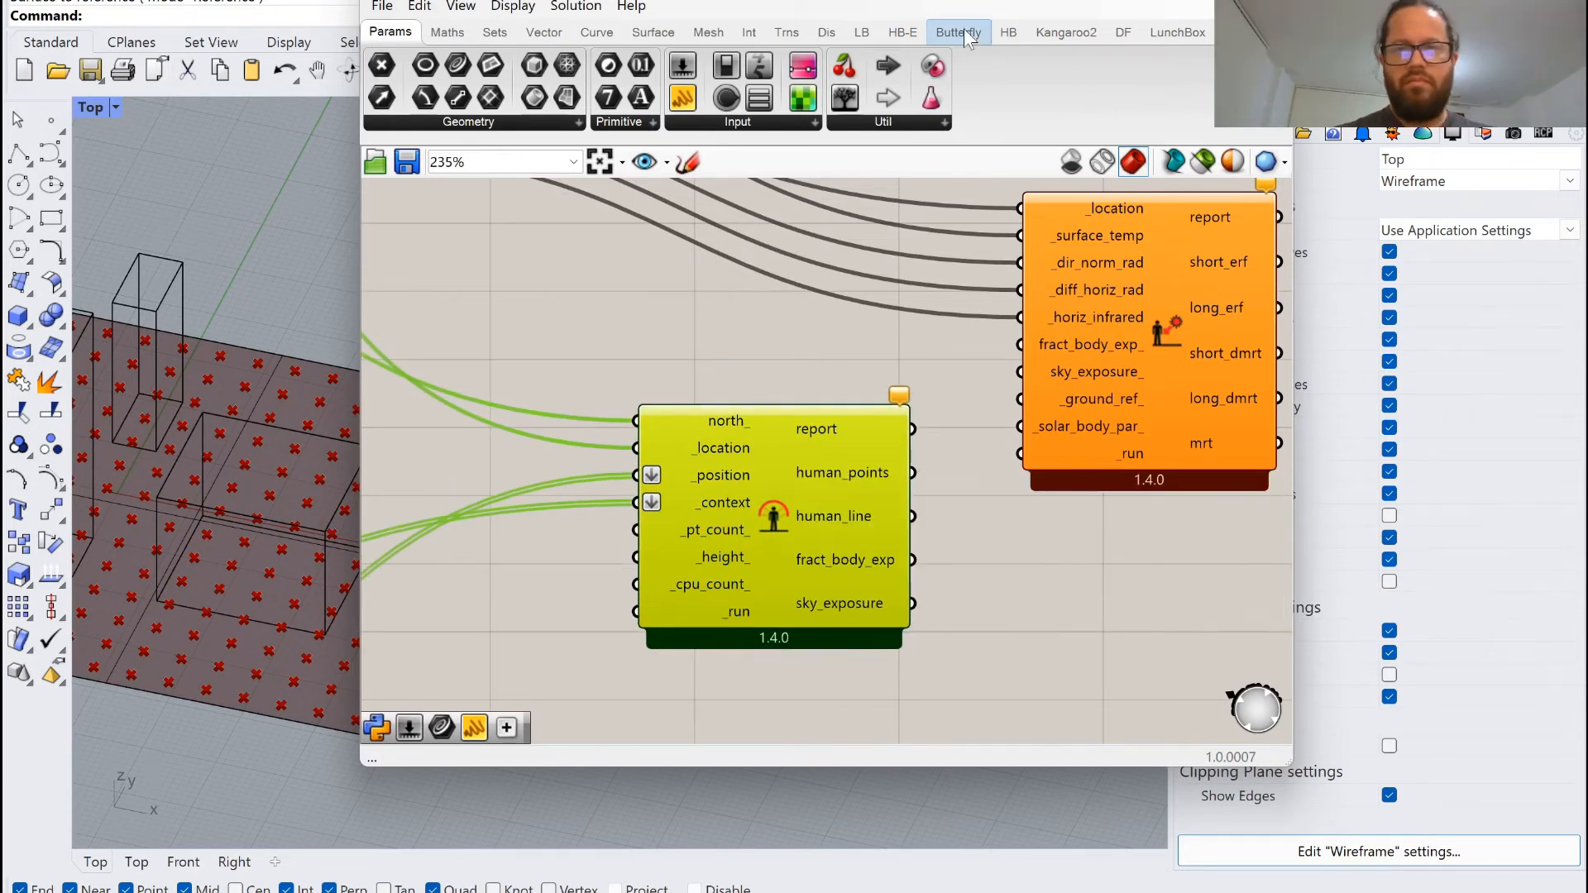
pyautogui.moveTo(965, 28)
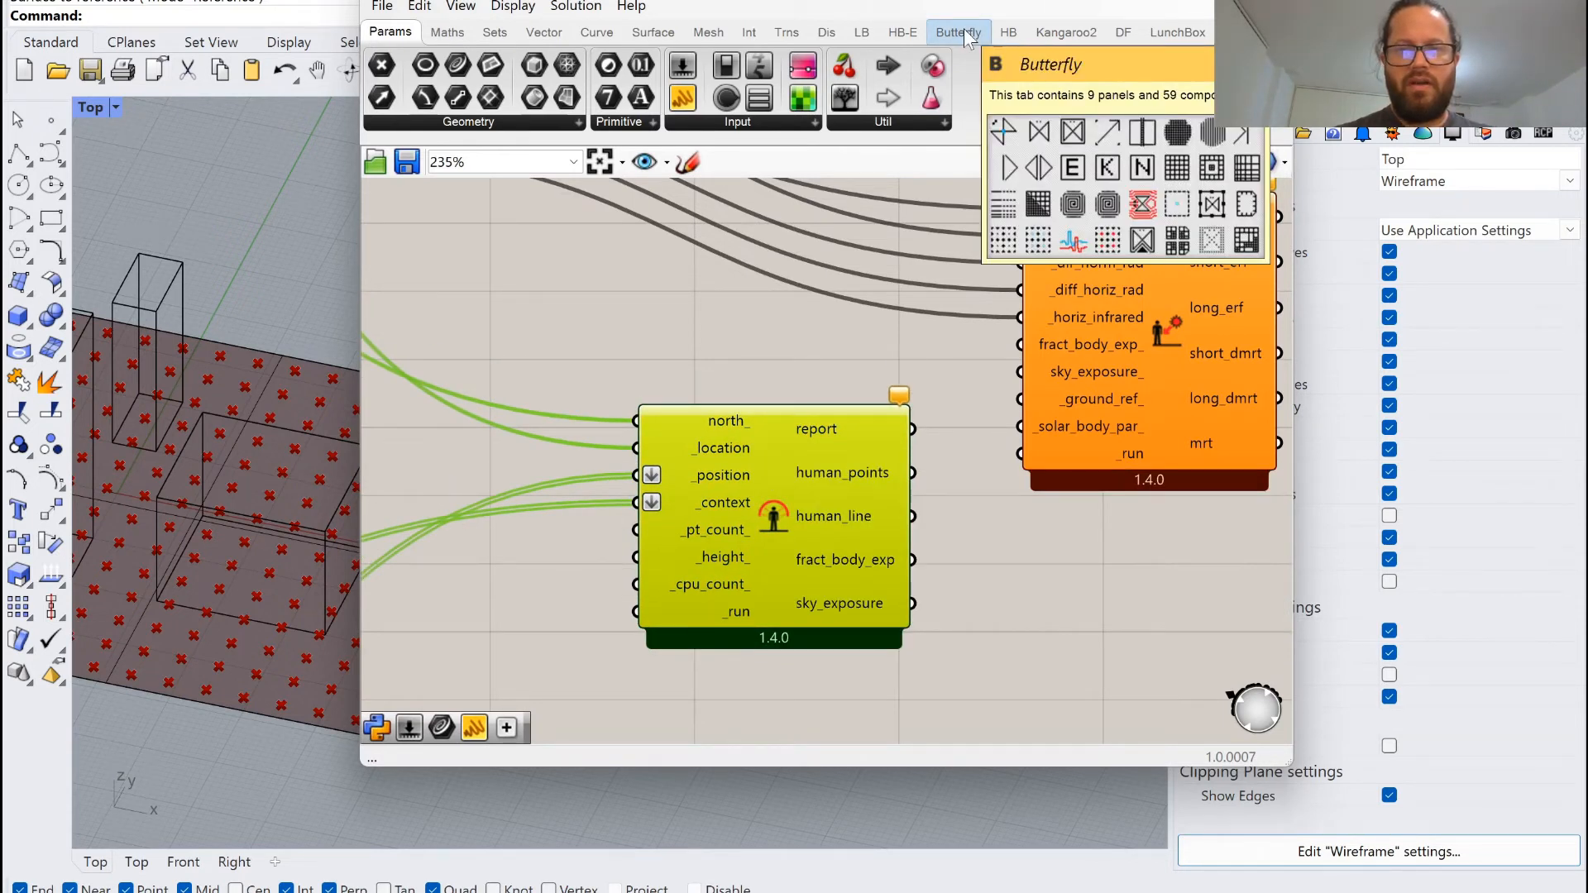
pyautogui.moveTo(893, 542); pyautogui.dragTo(885, 543)
pyautogui.moveTo(747, 444); pyautogui.dragTo(712, 457)
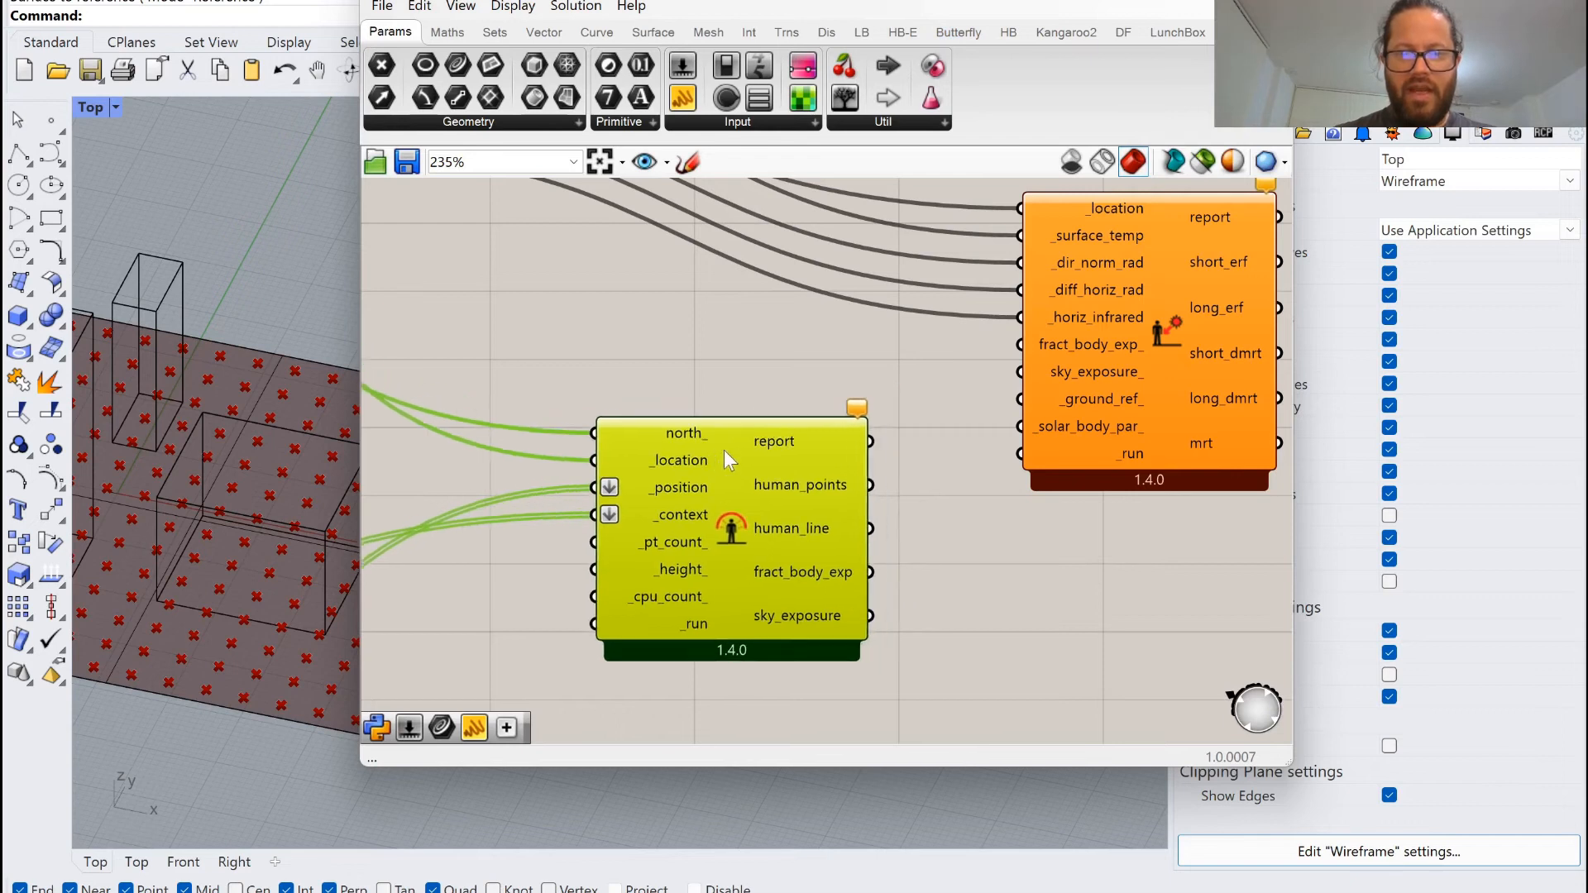
# Add a Boolean Toggle, connect it to the _run input of Human to Sky Relationship, and set it to True.
pyautogui.moveTo(792, 623)
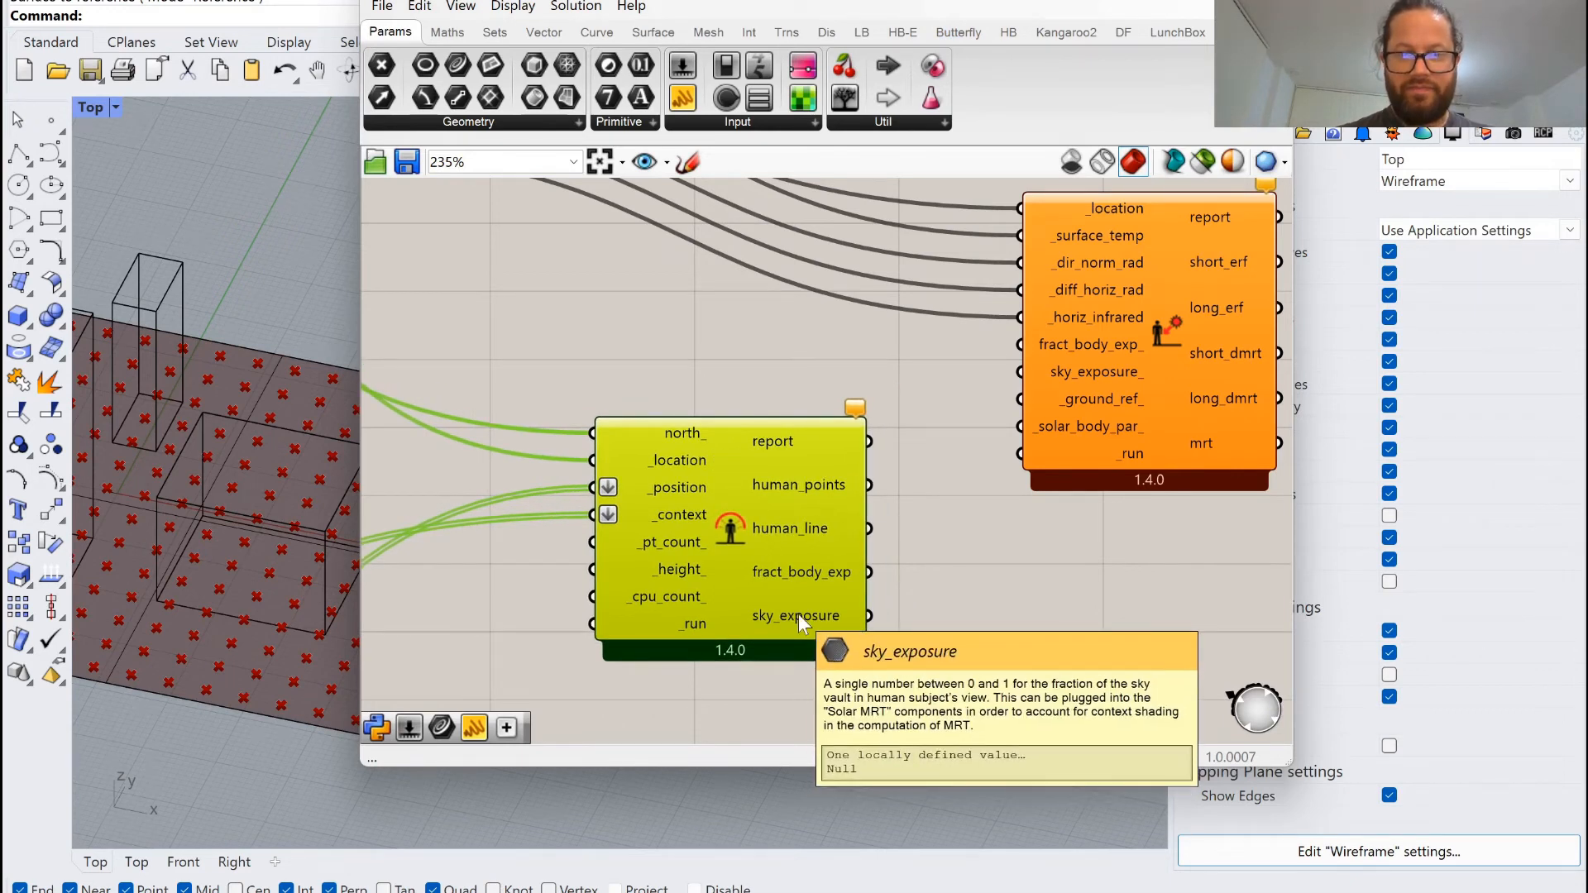
pyautogui.click(627, 227)
pyautogui.doubleClick(625, 330)
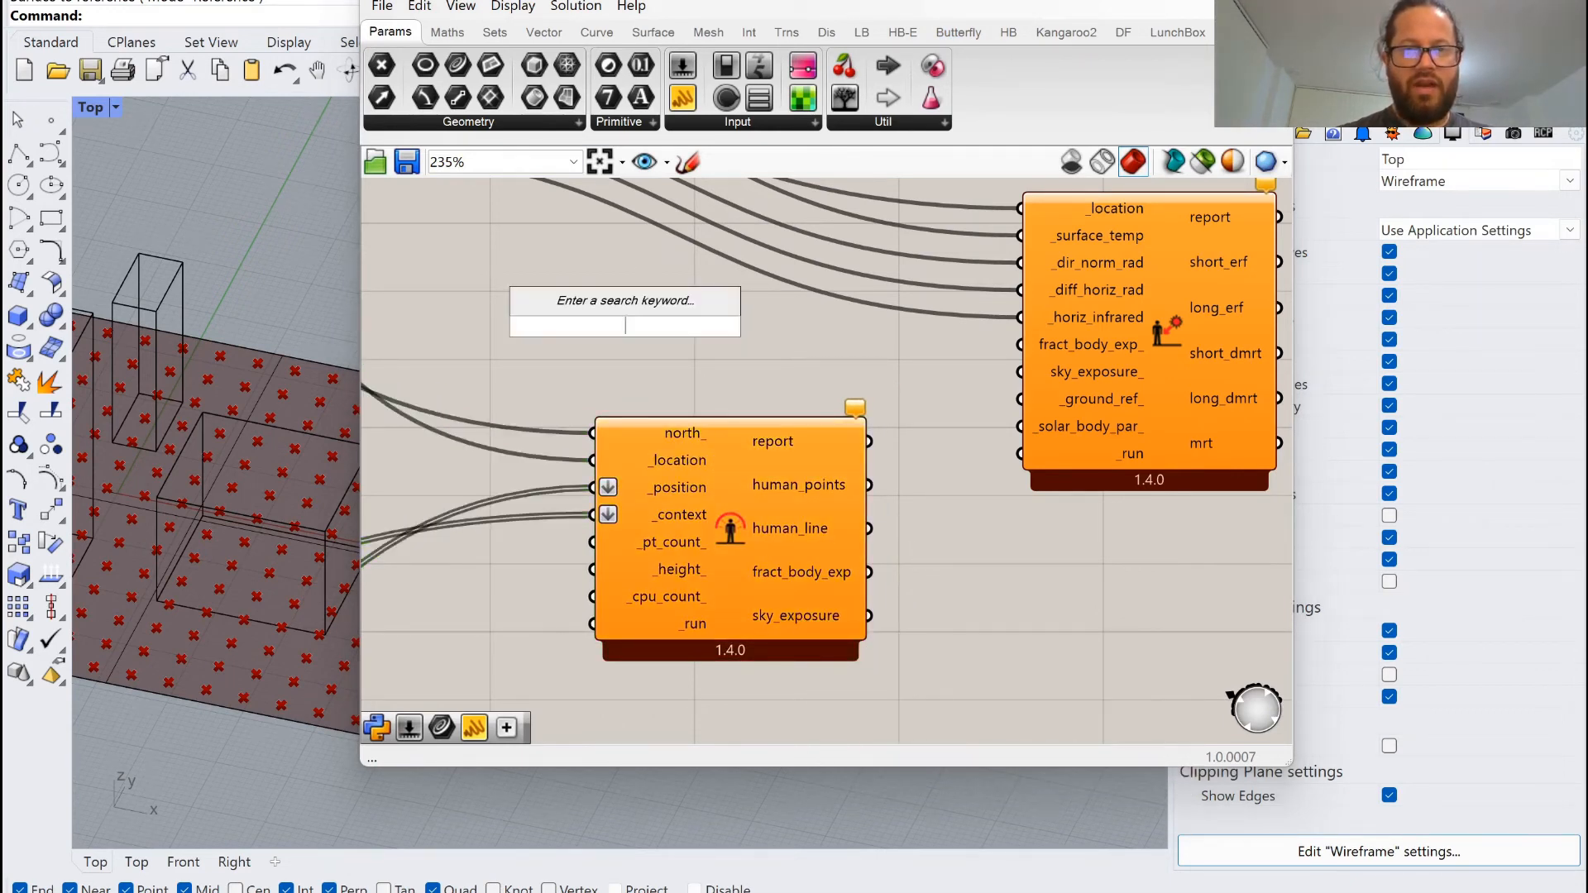
pyautogui.write('toggle')
pyautogui.press('Return')
pyautogui.scroll(-4, 696, 260)
pyautogui.scroll(2, 696, 260)
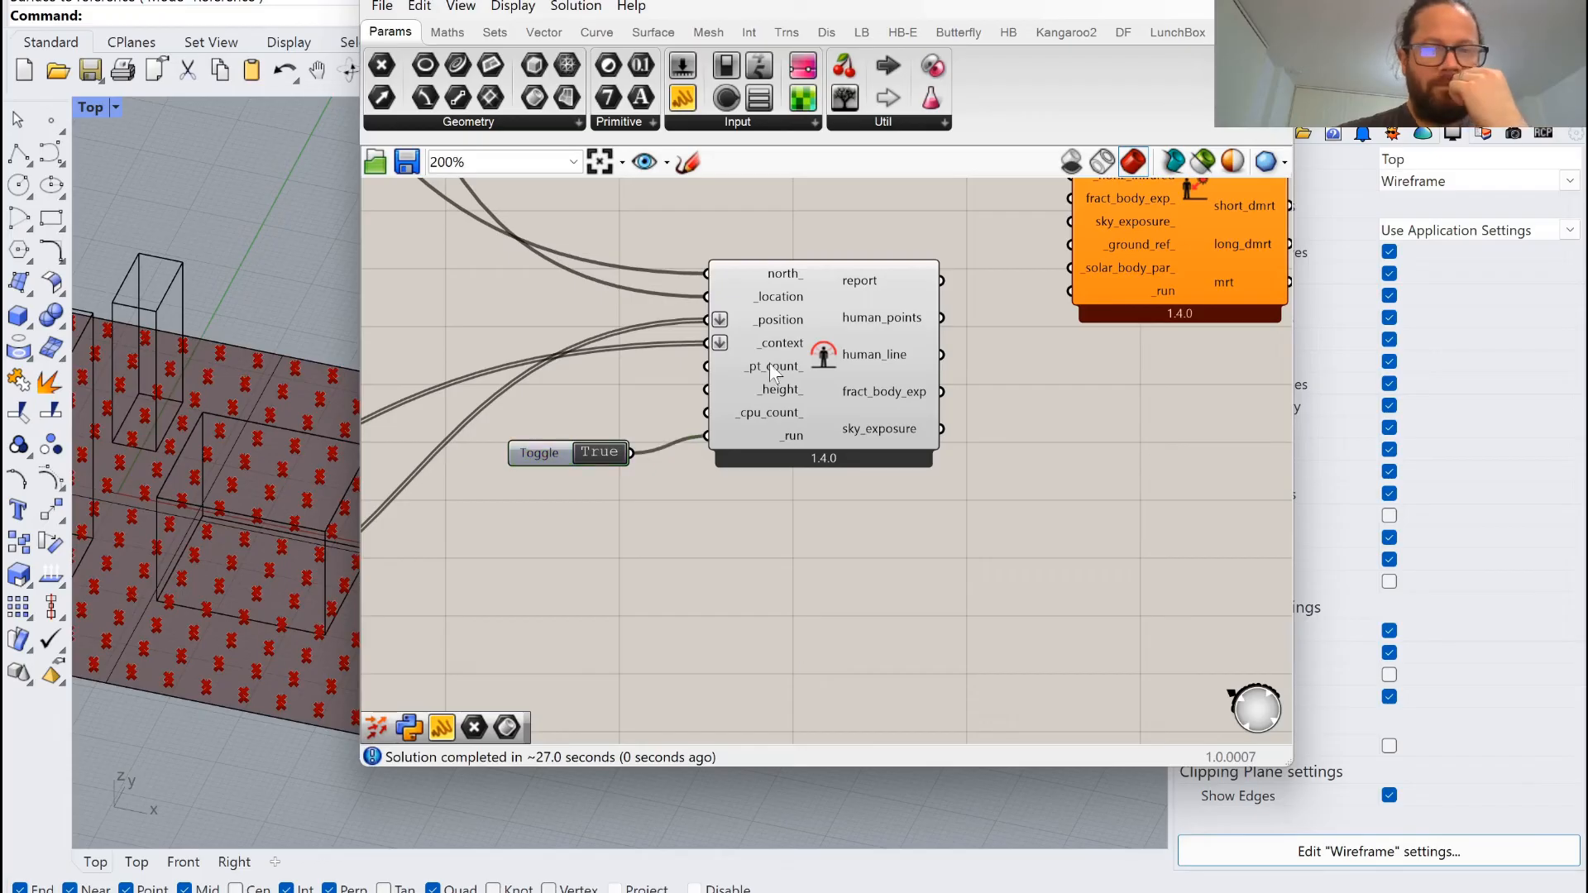
# Examine the human points and lines that Human to Sky Relationship generates over the ground grid in the Rhino viewport.
pyautogui.scroll(-3, 769, 362)
pyautogui.scroll(3, 860, 327)
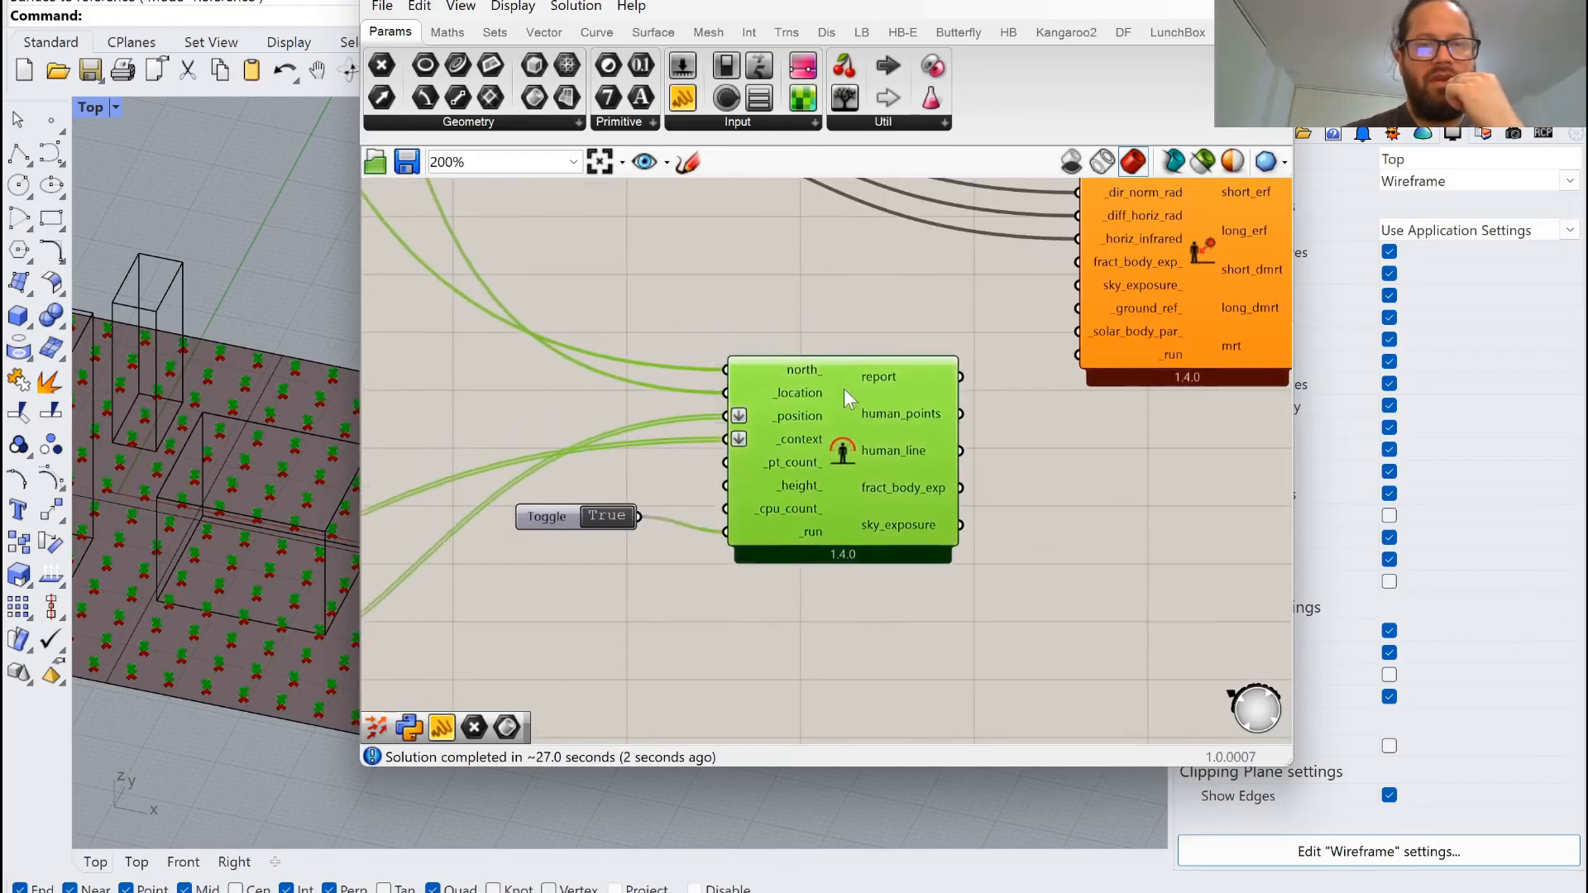
pyautogui.moveTo(844, 388); pyautogui.dragTo(835, 352)
pyautogui.scroll(2, 216, 465)
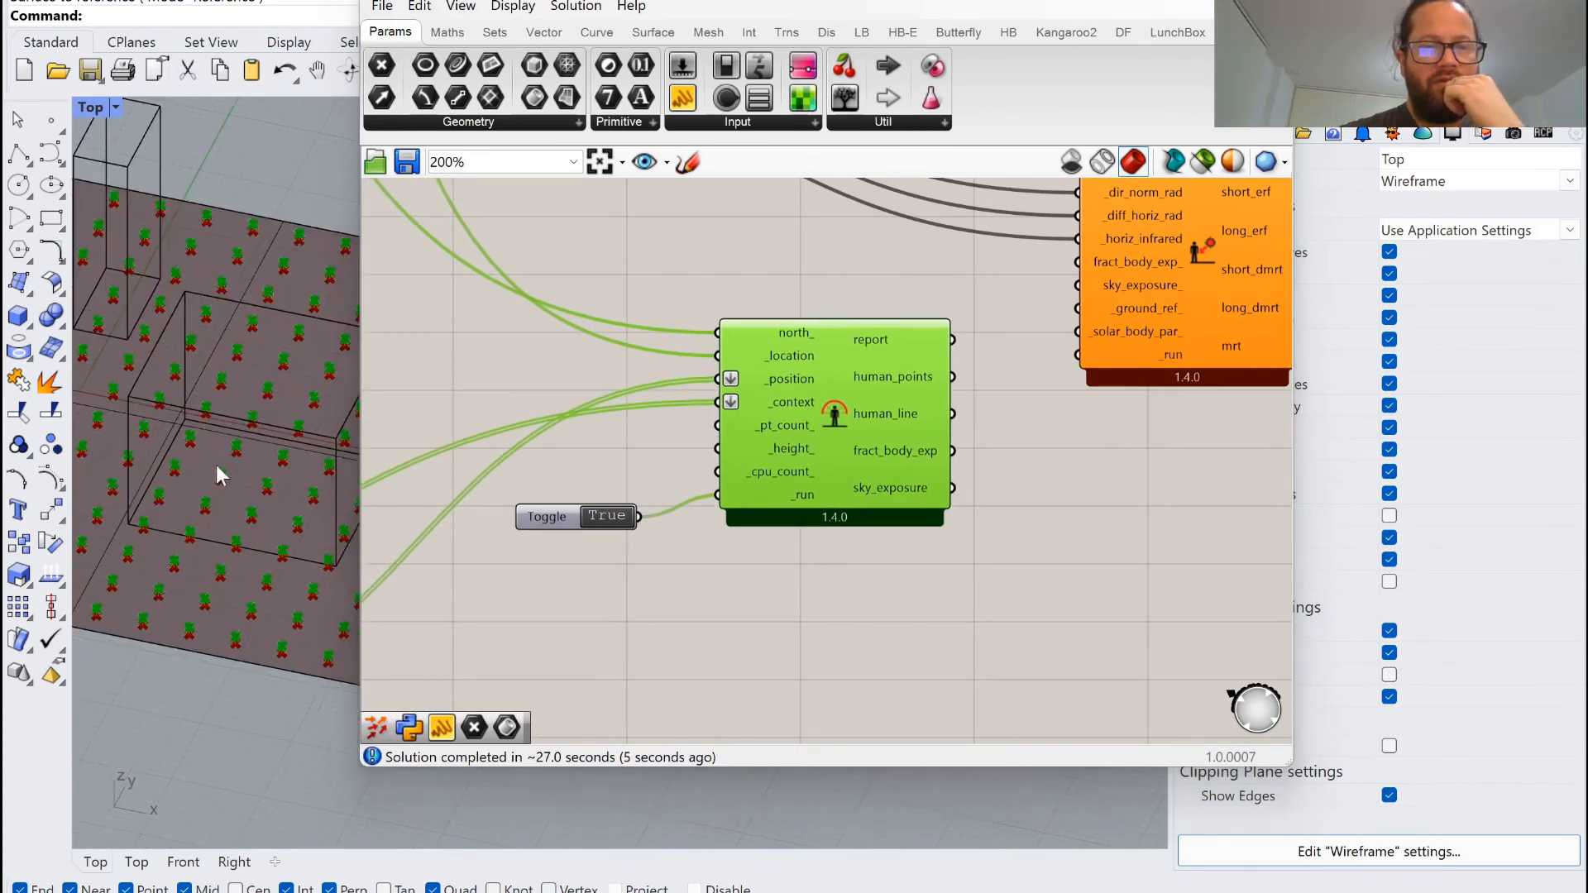
pyautogui.moveTo(216, 465); pyautogui.dragTo(281, 444, button='right')
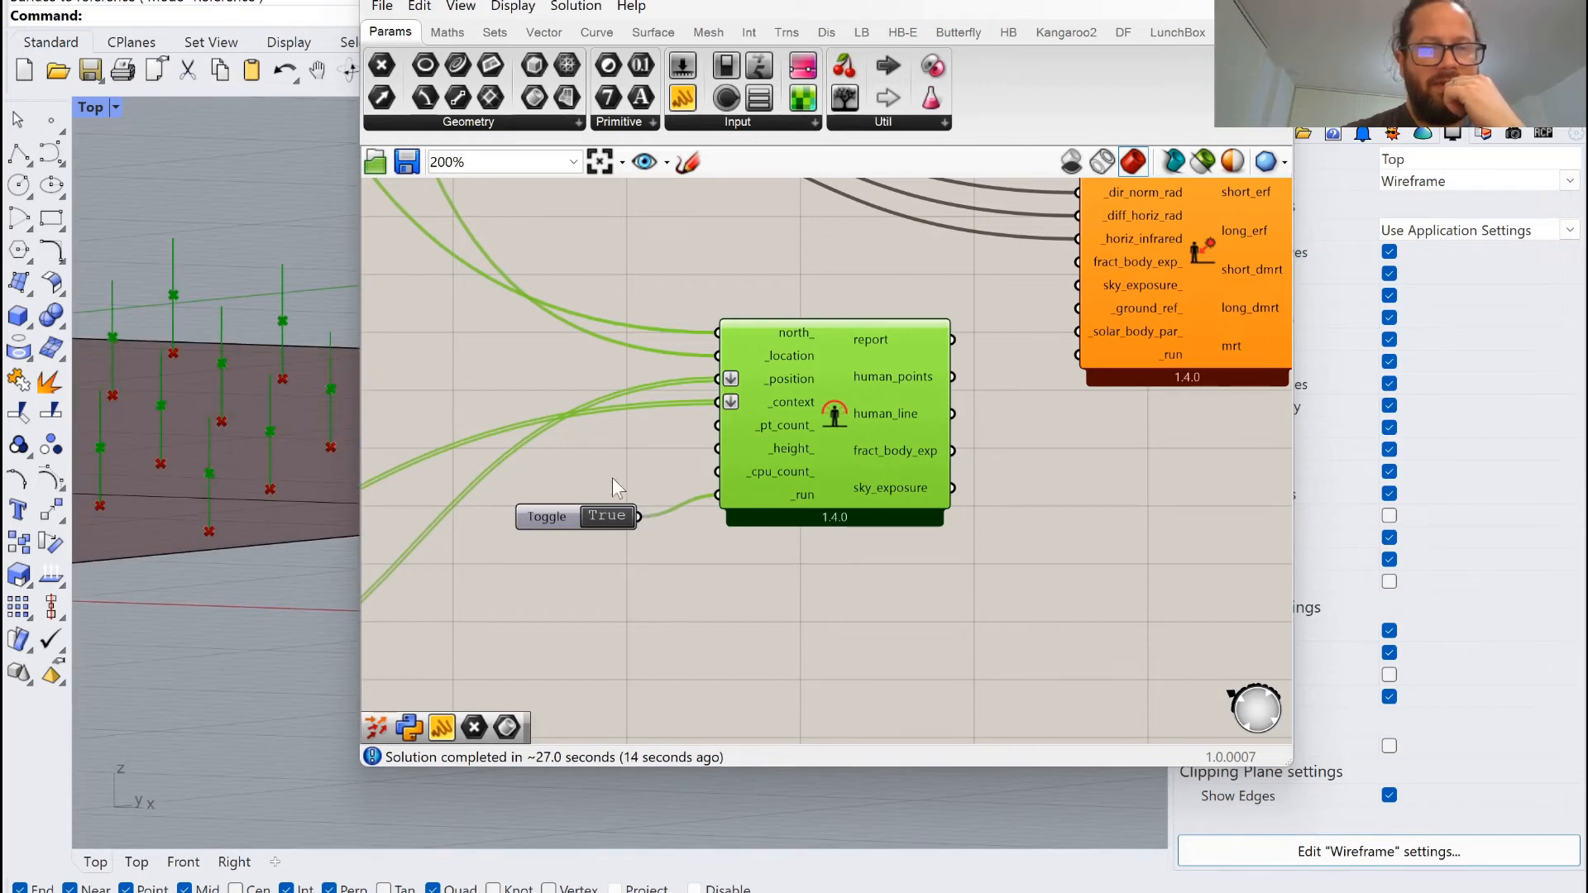
pyautogui.scroll(-2, 793, 494)
pyautogui.moveTo(792, 495); pyautogui.dragTo(957, 471, button='right')
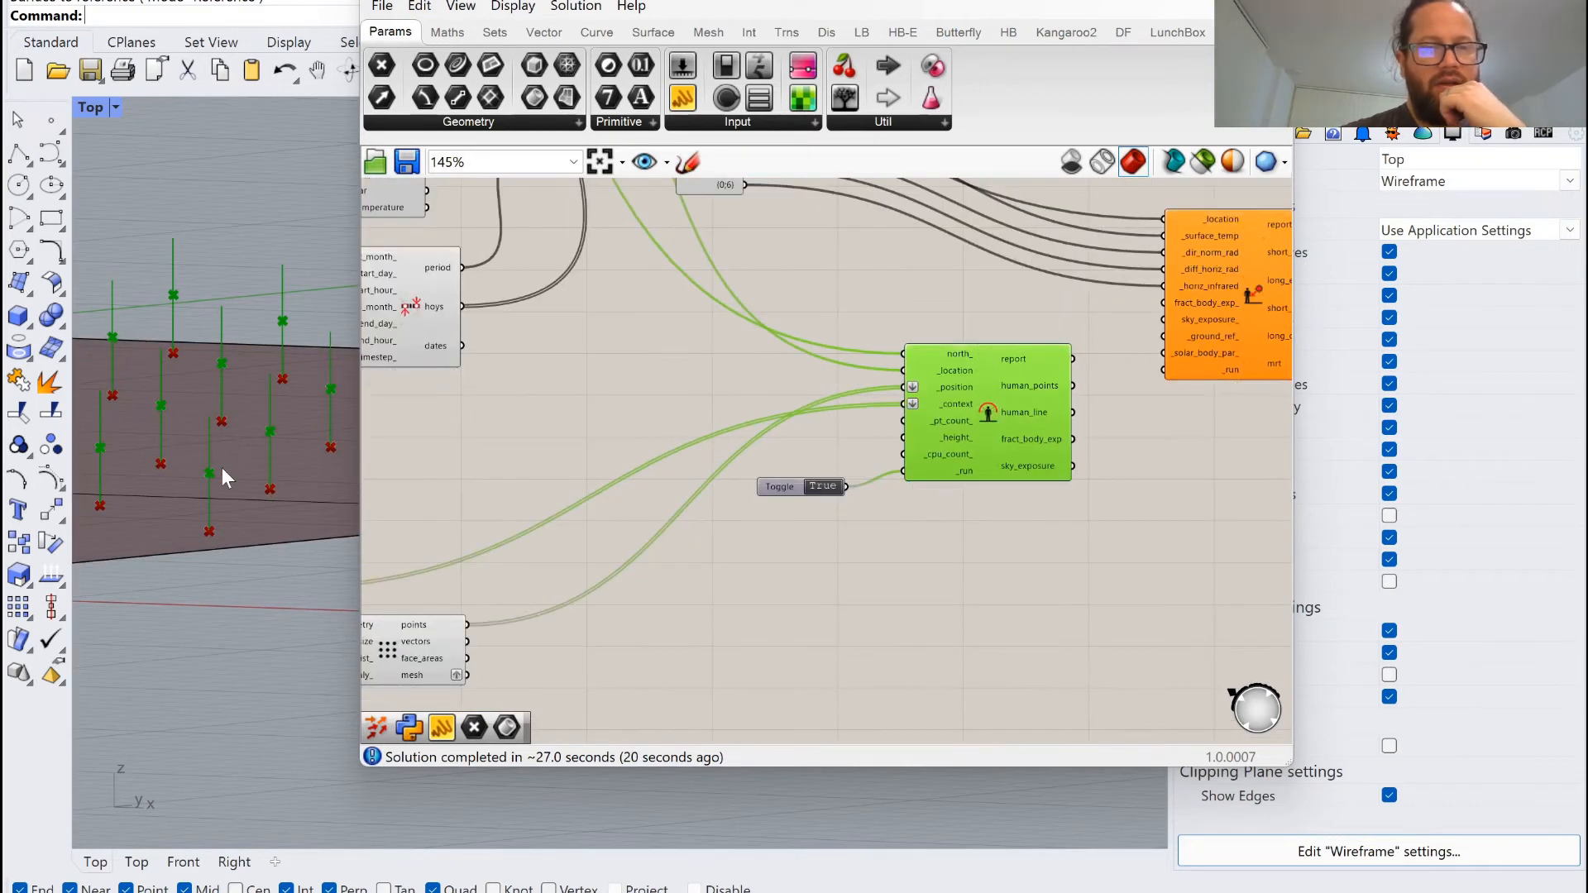
# Turn off the viewport preview of the Generate Point Grid component.
pyautogui.moveTo(404, 665); pyautogui.dragTo(820, 590, button='right')
pyautogui.scroll(4, 821, 591)
pyautogui.click(799, 521)
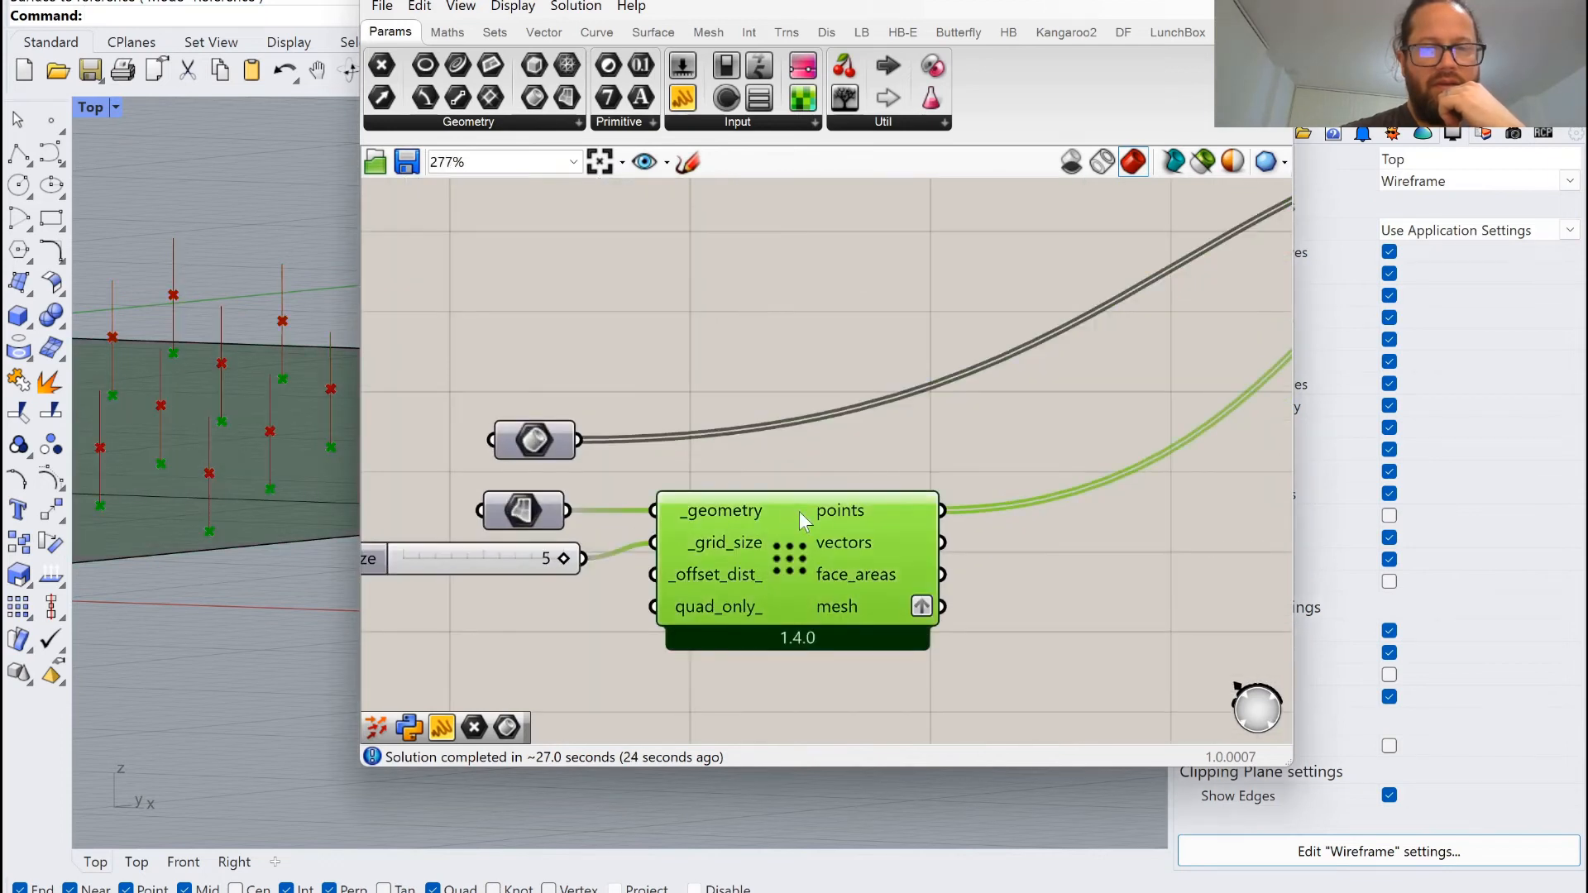
pyautogui.hotkey('ctrl', 'q')
pyautogui.click(855, 447)
pyautogui.scroll(-3, 727, 504)
pyautogui.scroll(3, 567, 541)
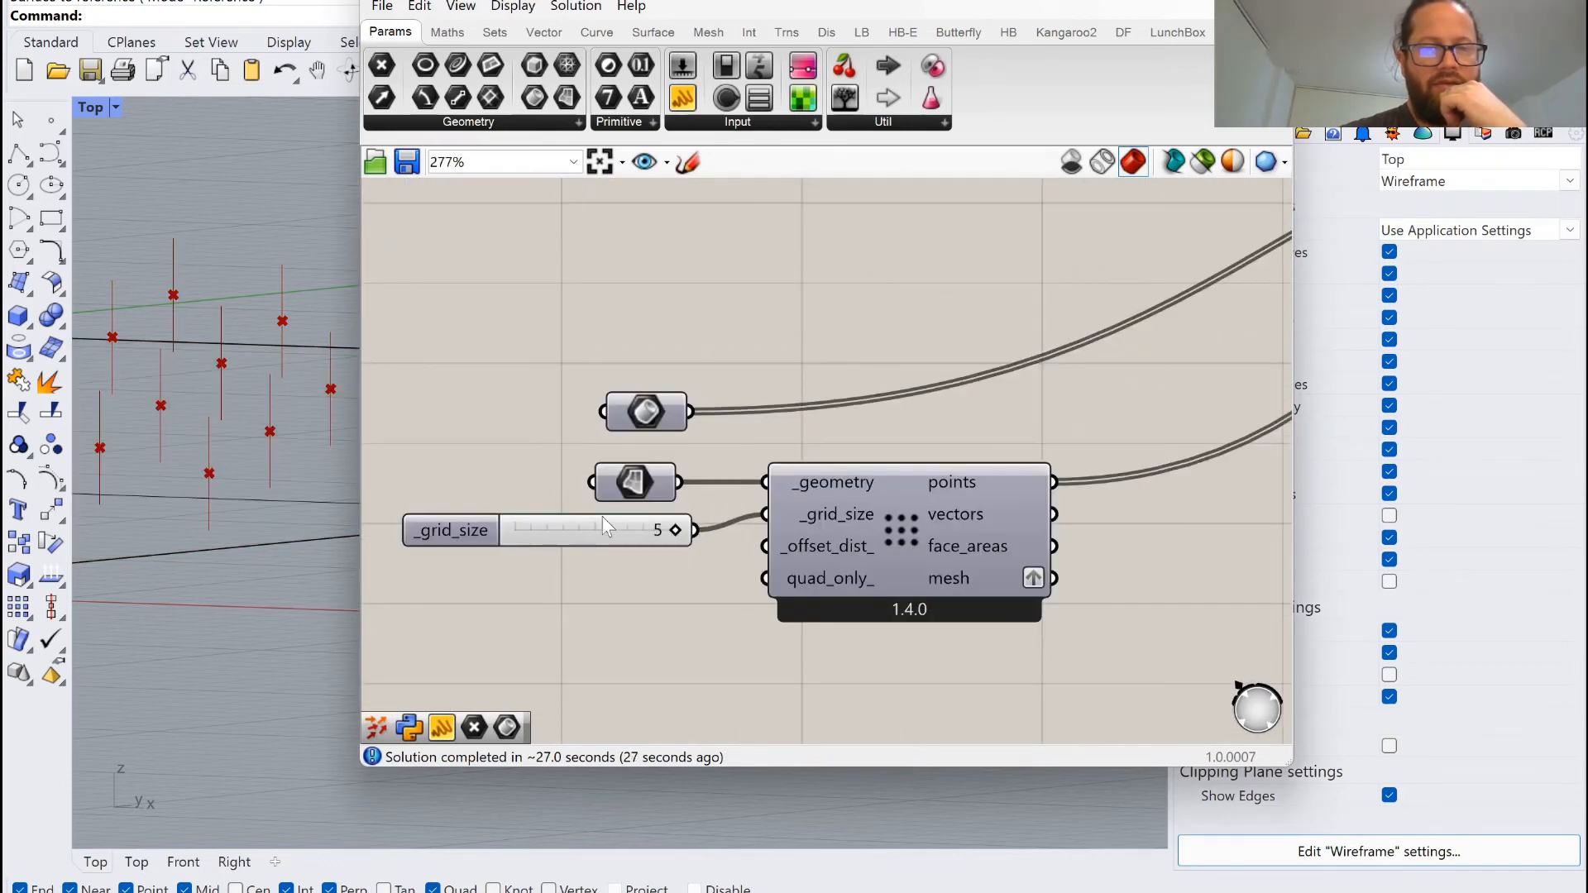
# Connect the sky_exposure output of Human to Sky Relationship to the sky_exposure_ input of Outdoor Solar MRT.
pyautogui.scroll(-5, 893, 354)
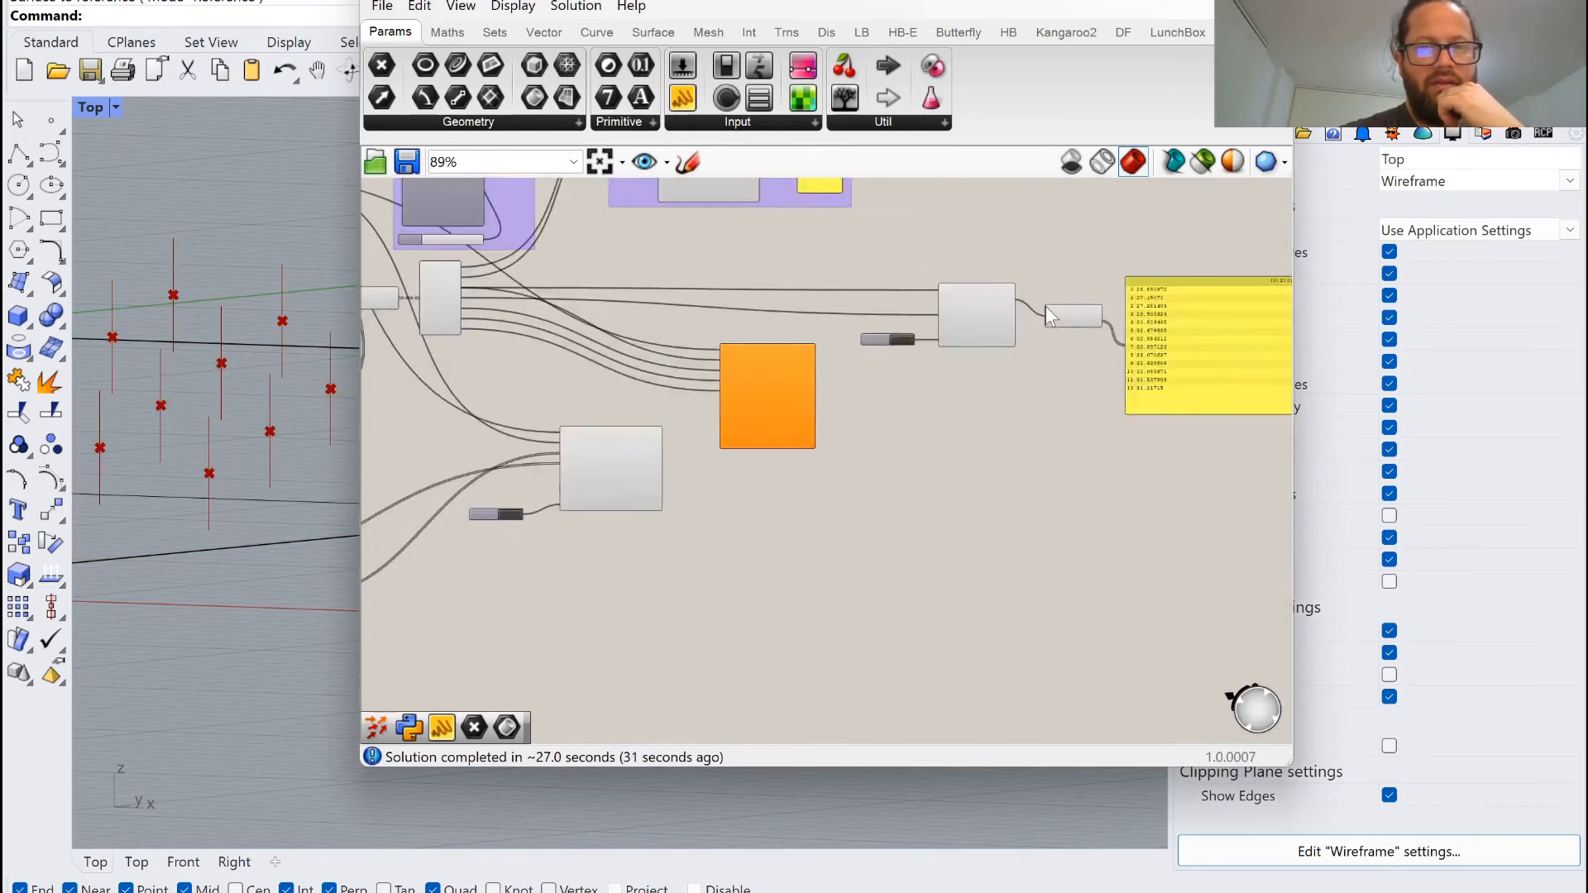
pyautogui.scroll(4, 1045, 306)
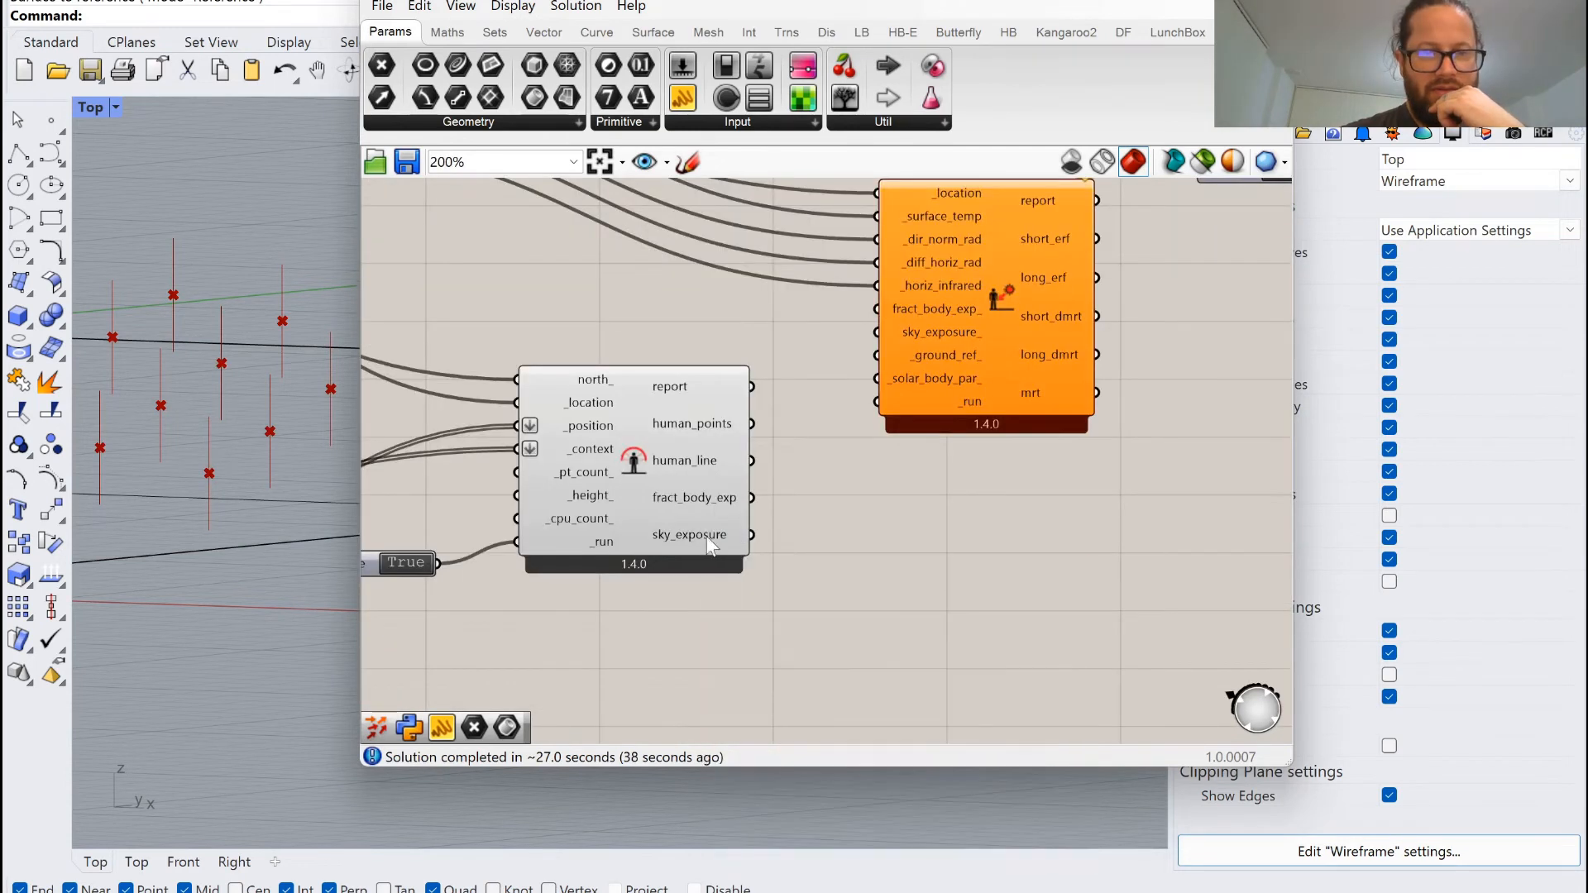
pyautogui.moveTo(711, 539)
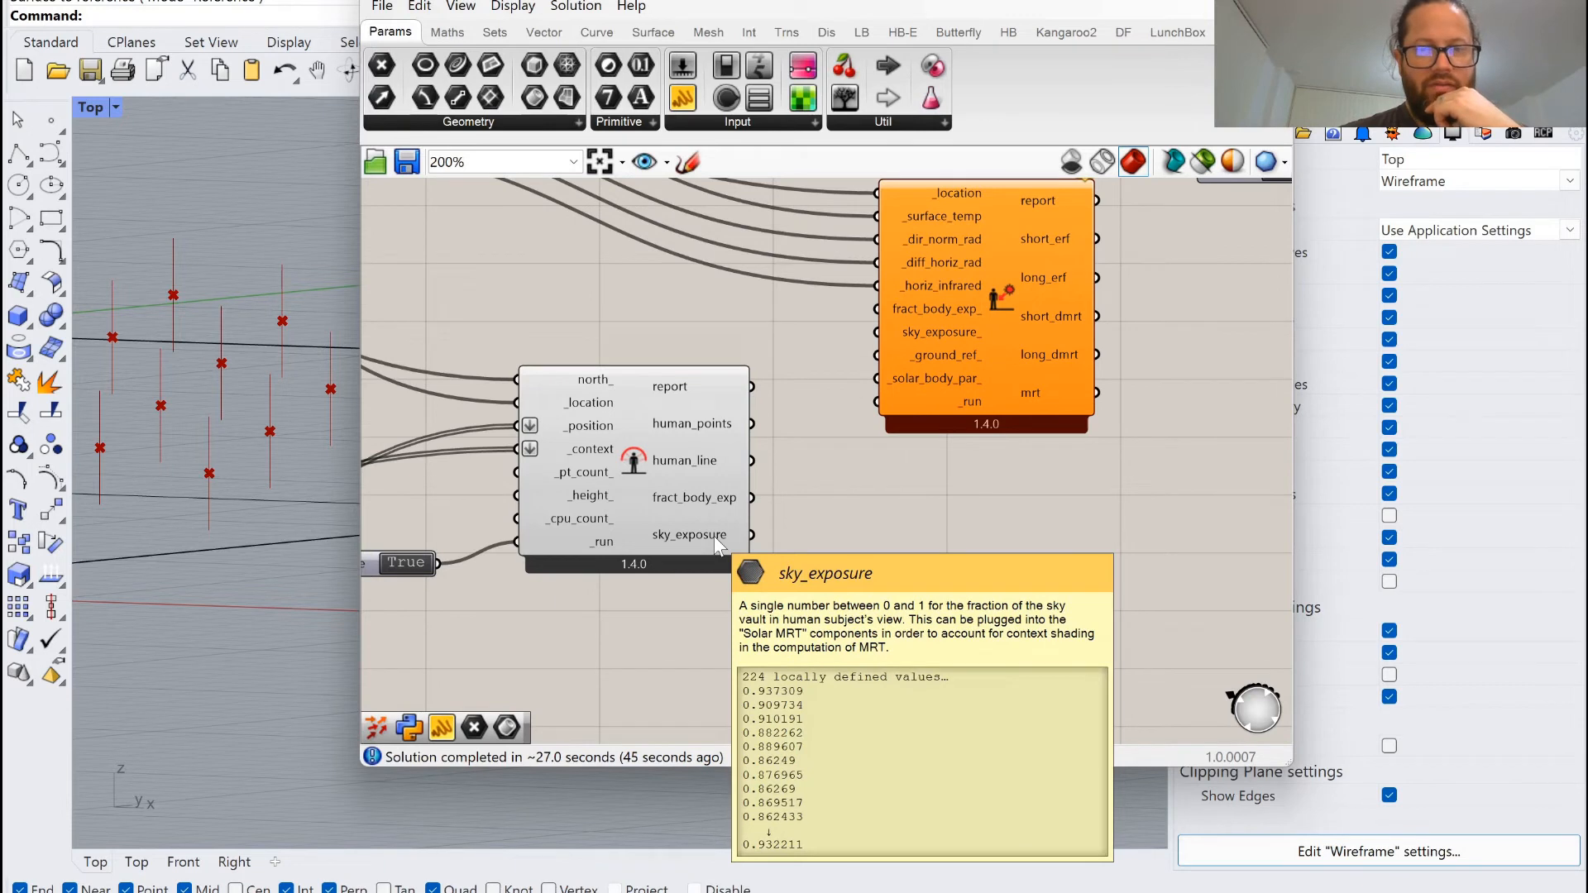
pyautogui.moveTo(751, 535); pyautogui.dragTo(875, 380)
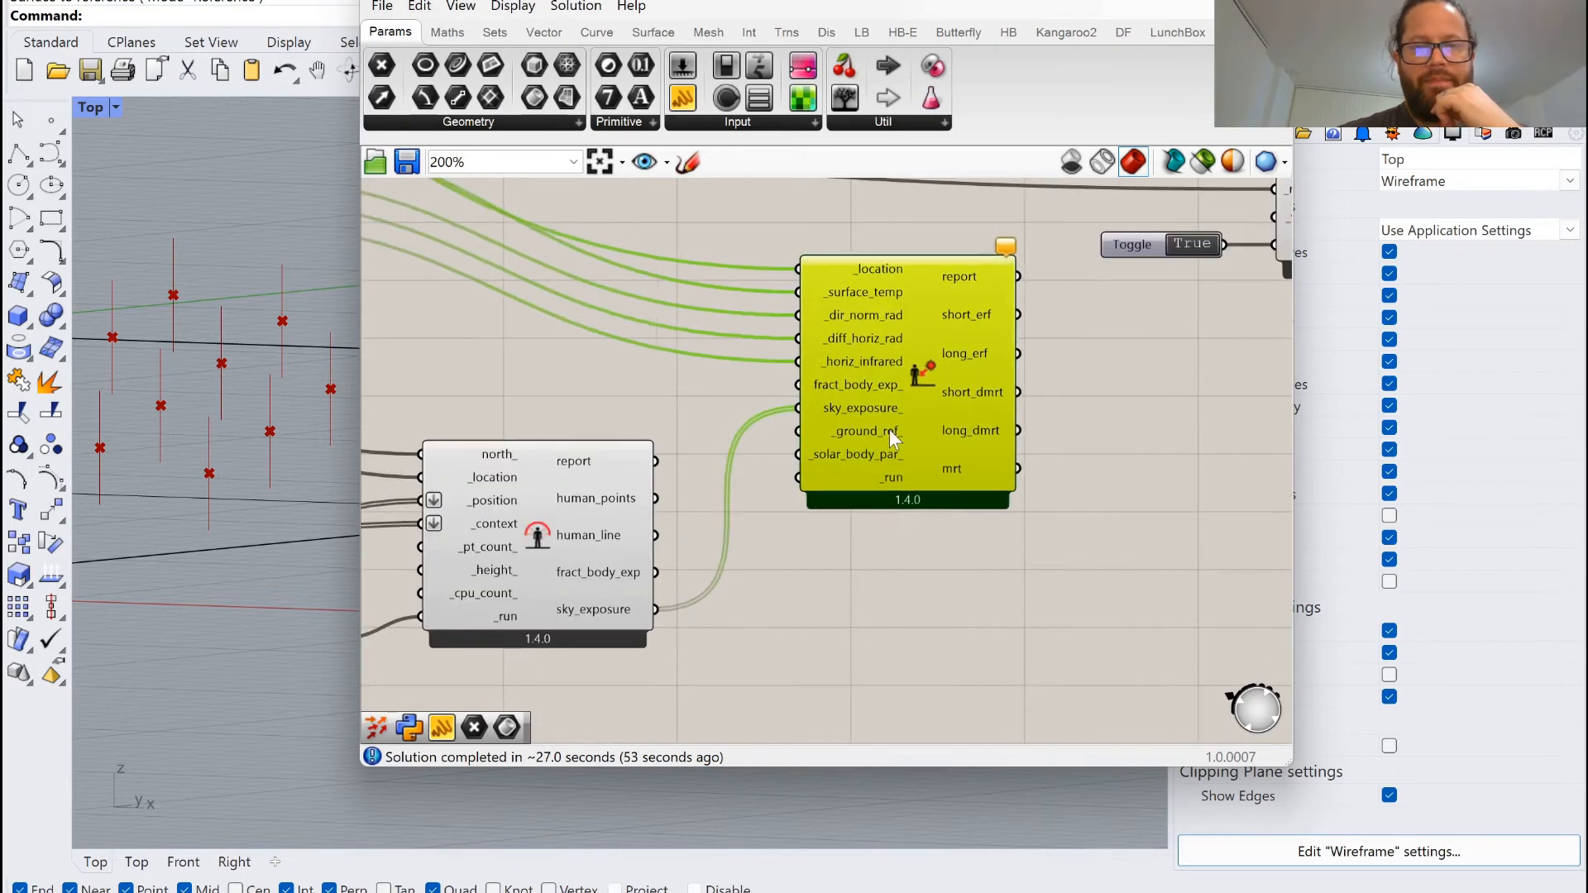
pyautogui.moveTo(890, 429); pyautogui.dragTo(877, 432)
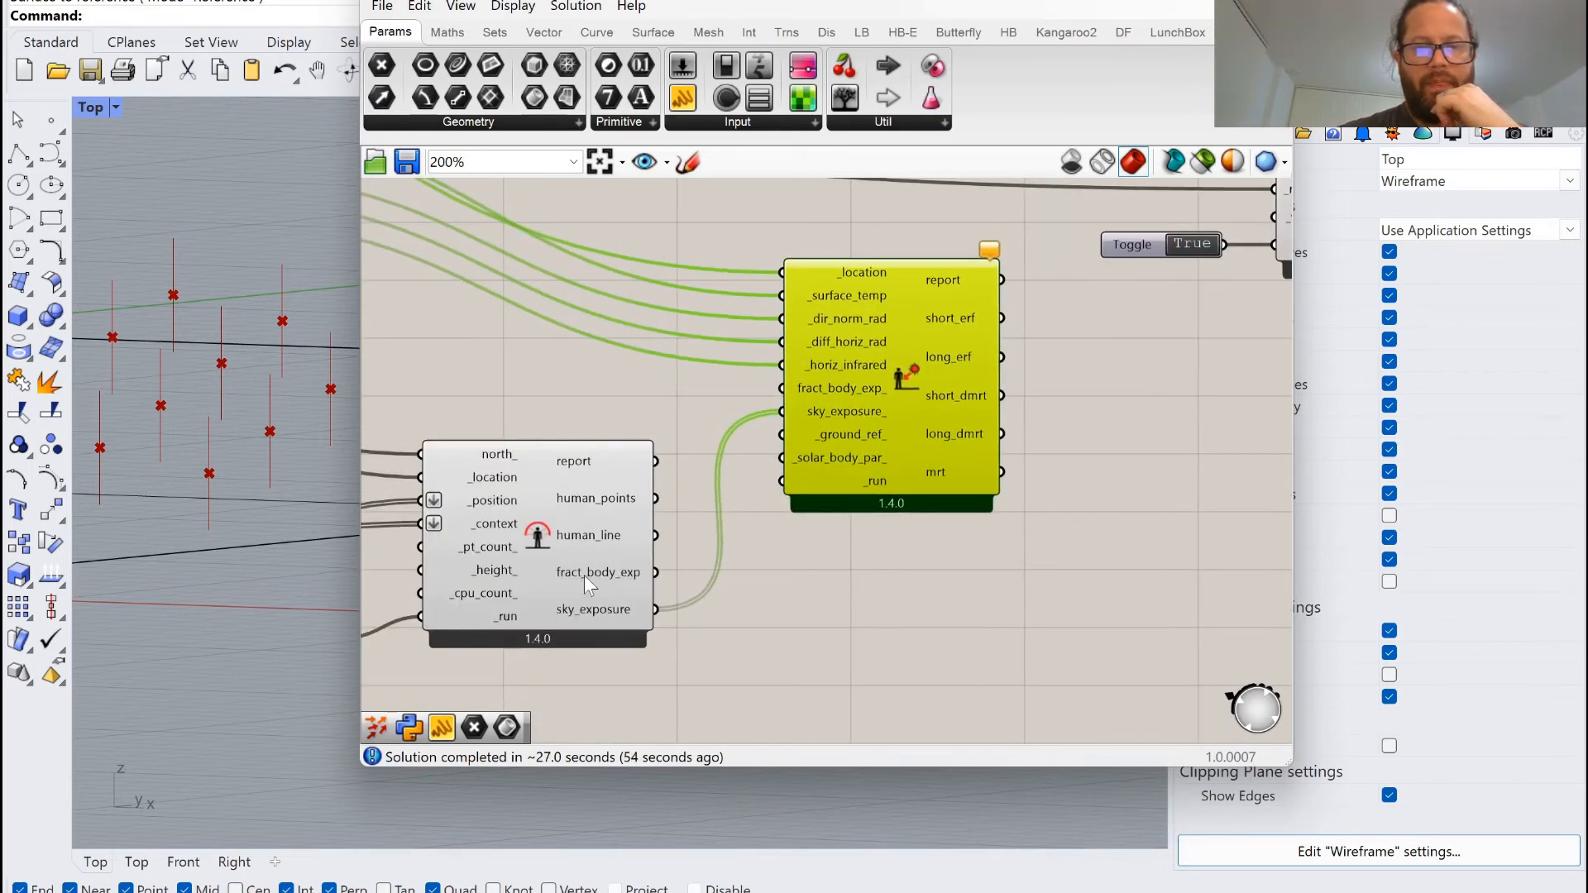
# Inspect the fract_body_exp output of Human to Sky Relationship in a temporary panel, and delete that panel.
pyautogui.moveTo(584, 574)
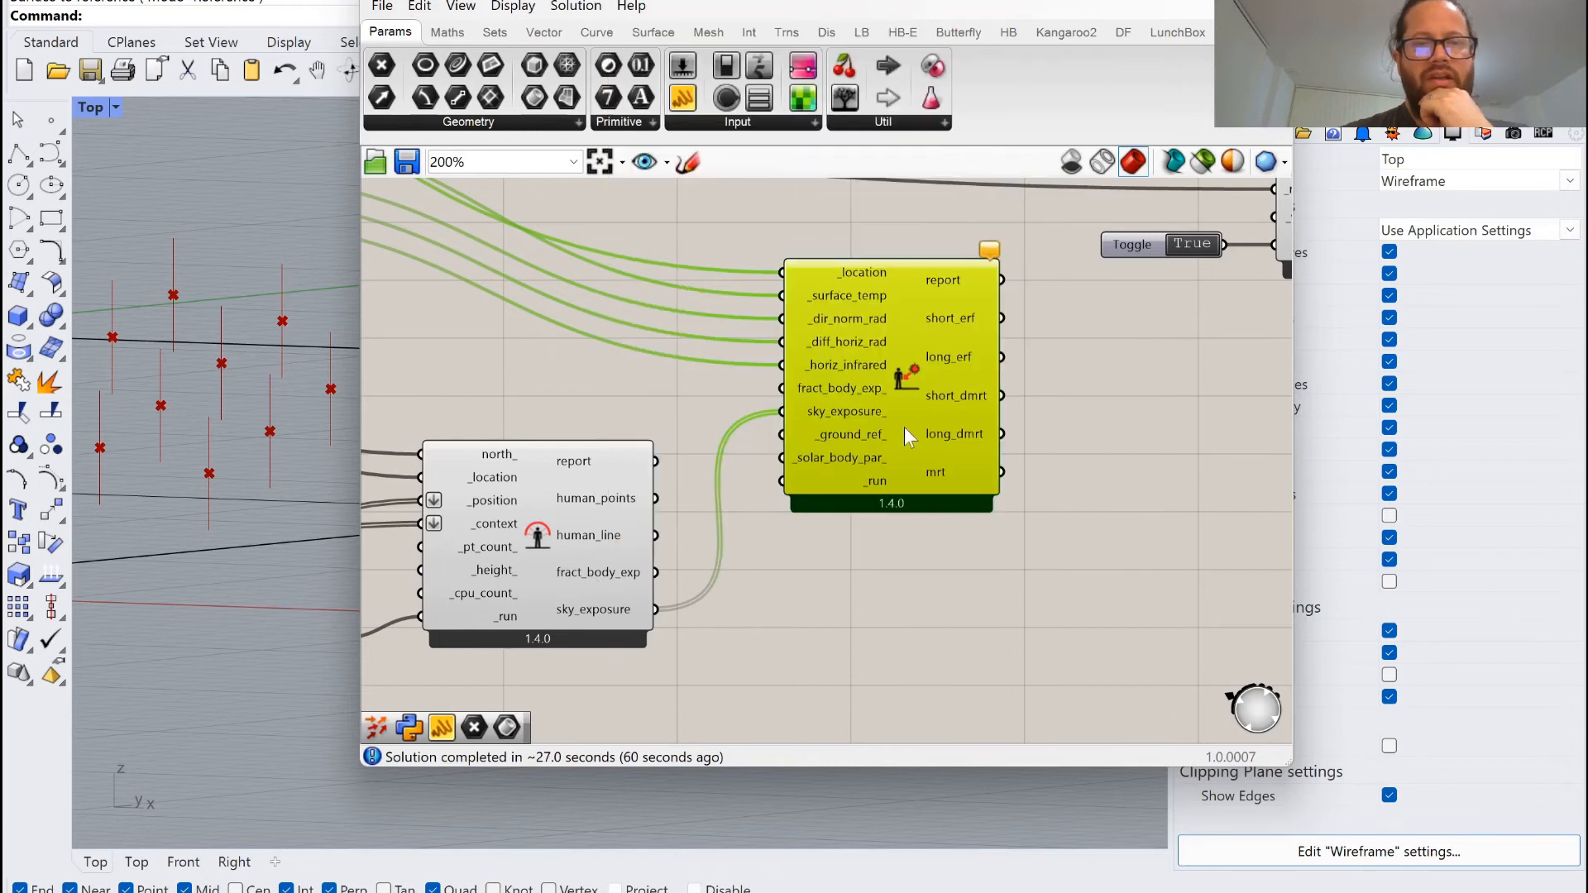
pyautogui.moveTo(682, 98); pyautogui.dragTo(827, 637)
pyautogui.moveTo(655, 572); pyautogui.dragTo(729, 653)
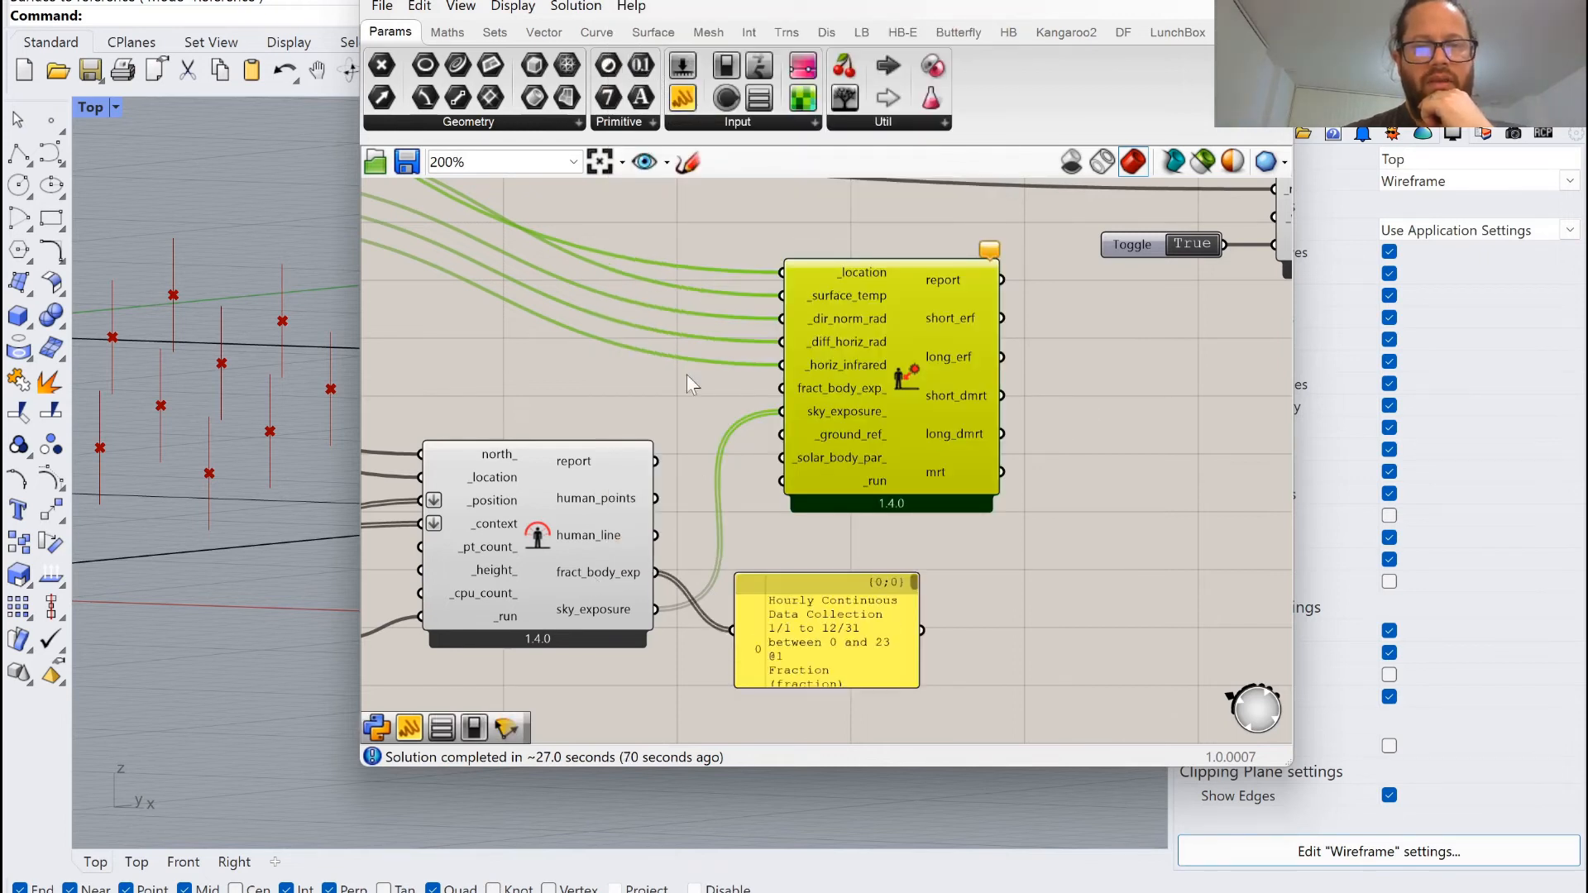
pyautogui.scroll(-2, 687, 374)
pyautogui.scroll(2, 713, 557)
pyautogui.scroll(1, 713, 558)
pyautogui.scroll(-1, 713, 557)
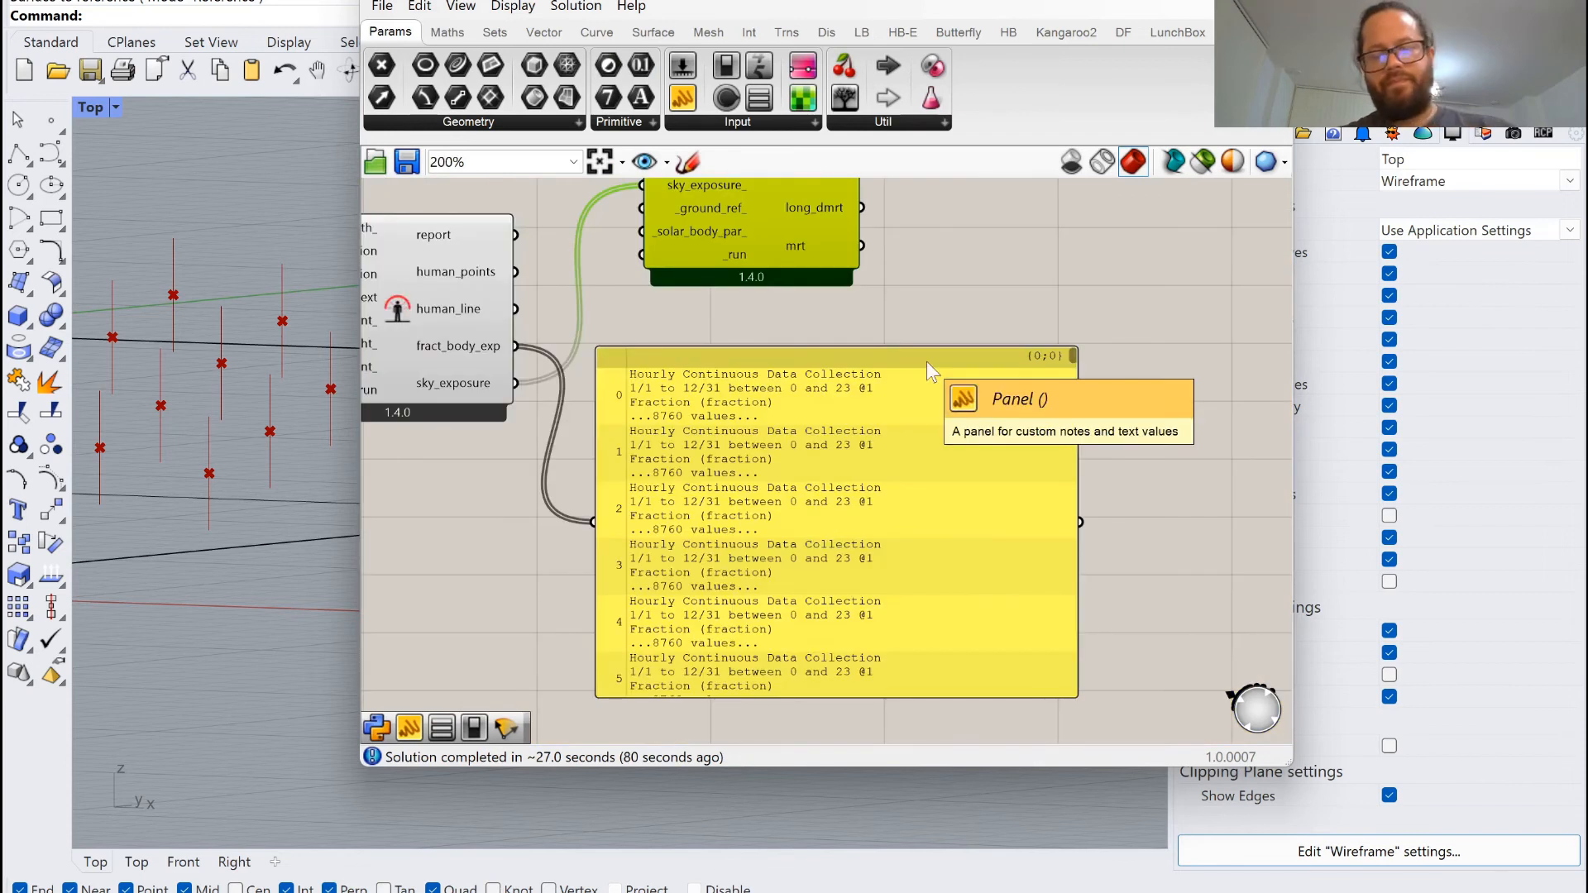
pyautogui.click(910, 369)
pyautogui.press('Delete')
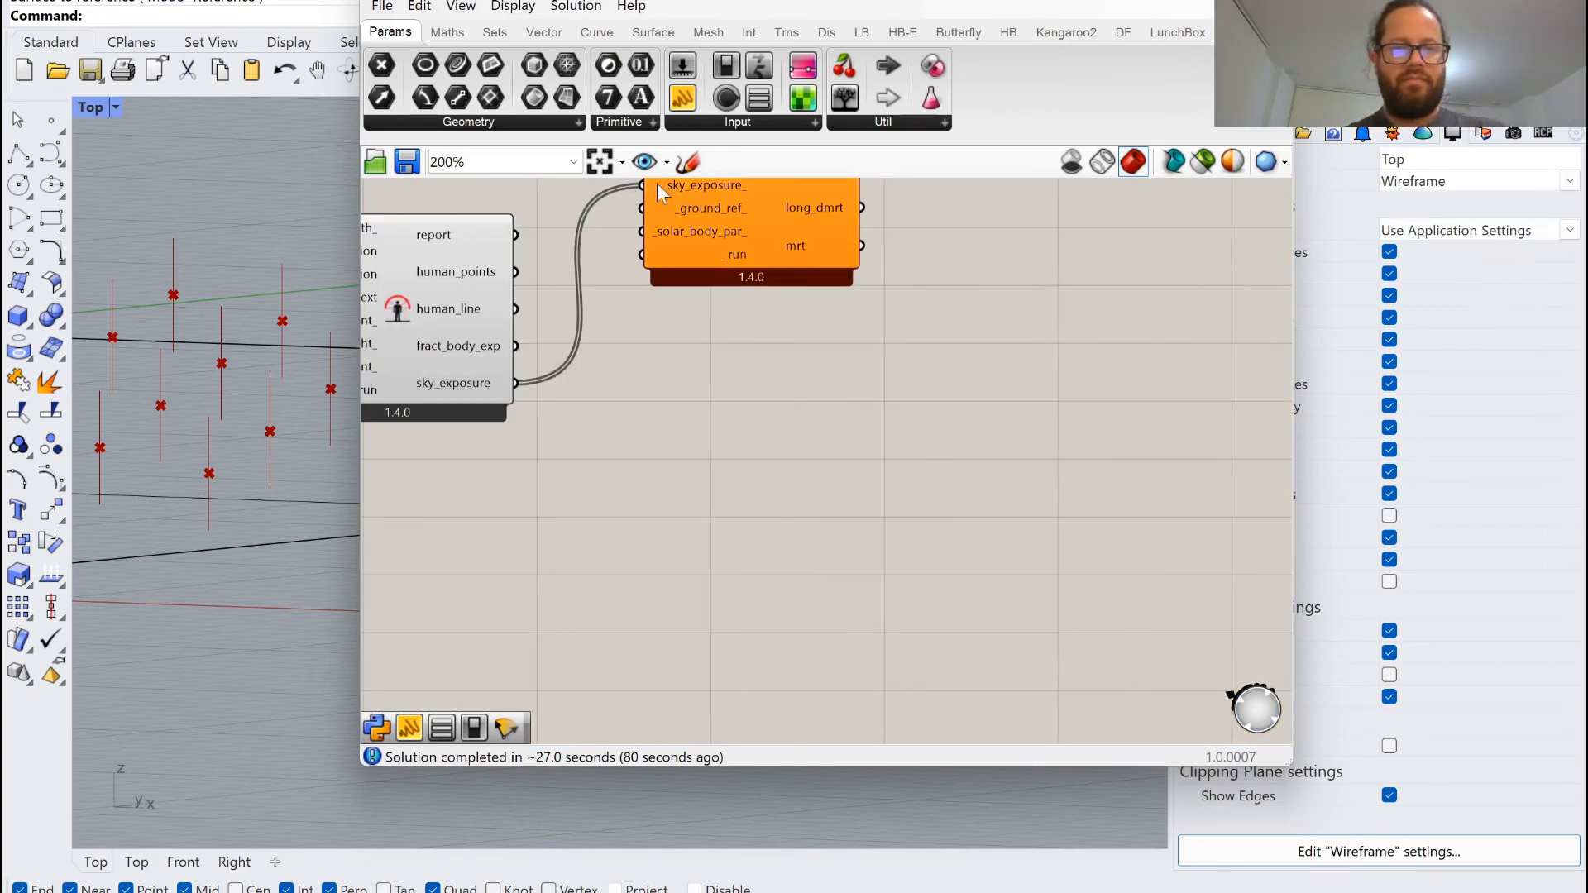
# Compare the descriptions and data of the sky_exposure and fract_body_exp outputs on Human to Sky Relationship.
pyautogui.scroll(-2, 706, 306)
pyautogui.scroll(2, 559, 371)
pyautogui.moveTo(558, 374)
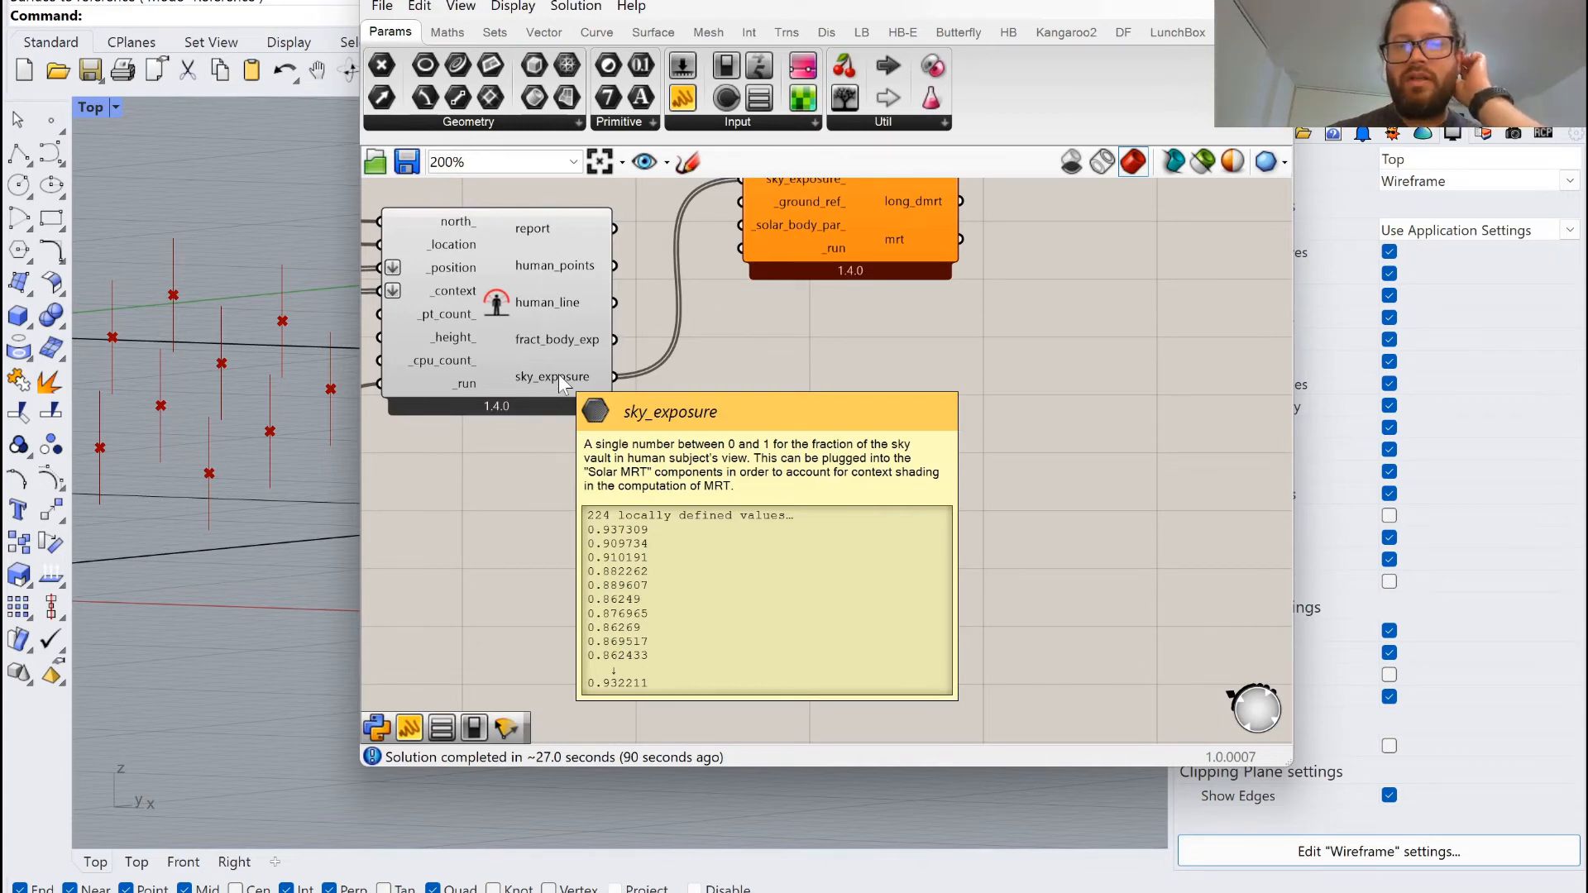
pyautogui.moveTo(566, 335)
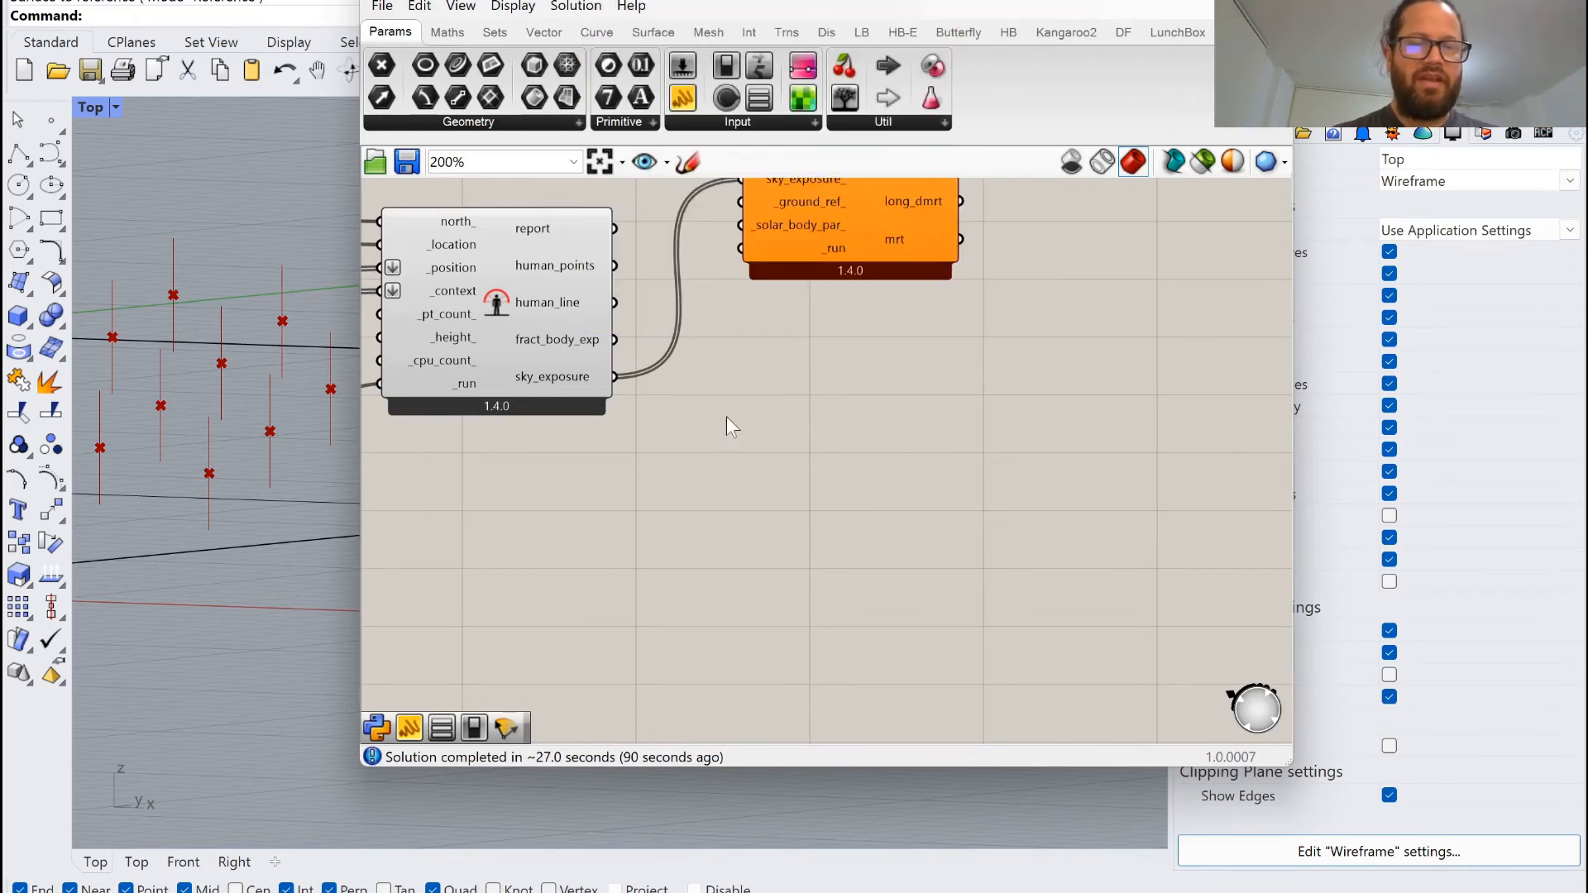
pyautogui.scroll(1, 593, 375)
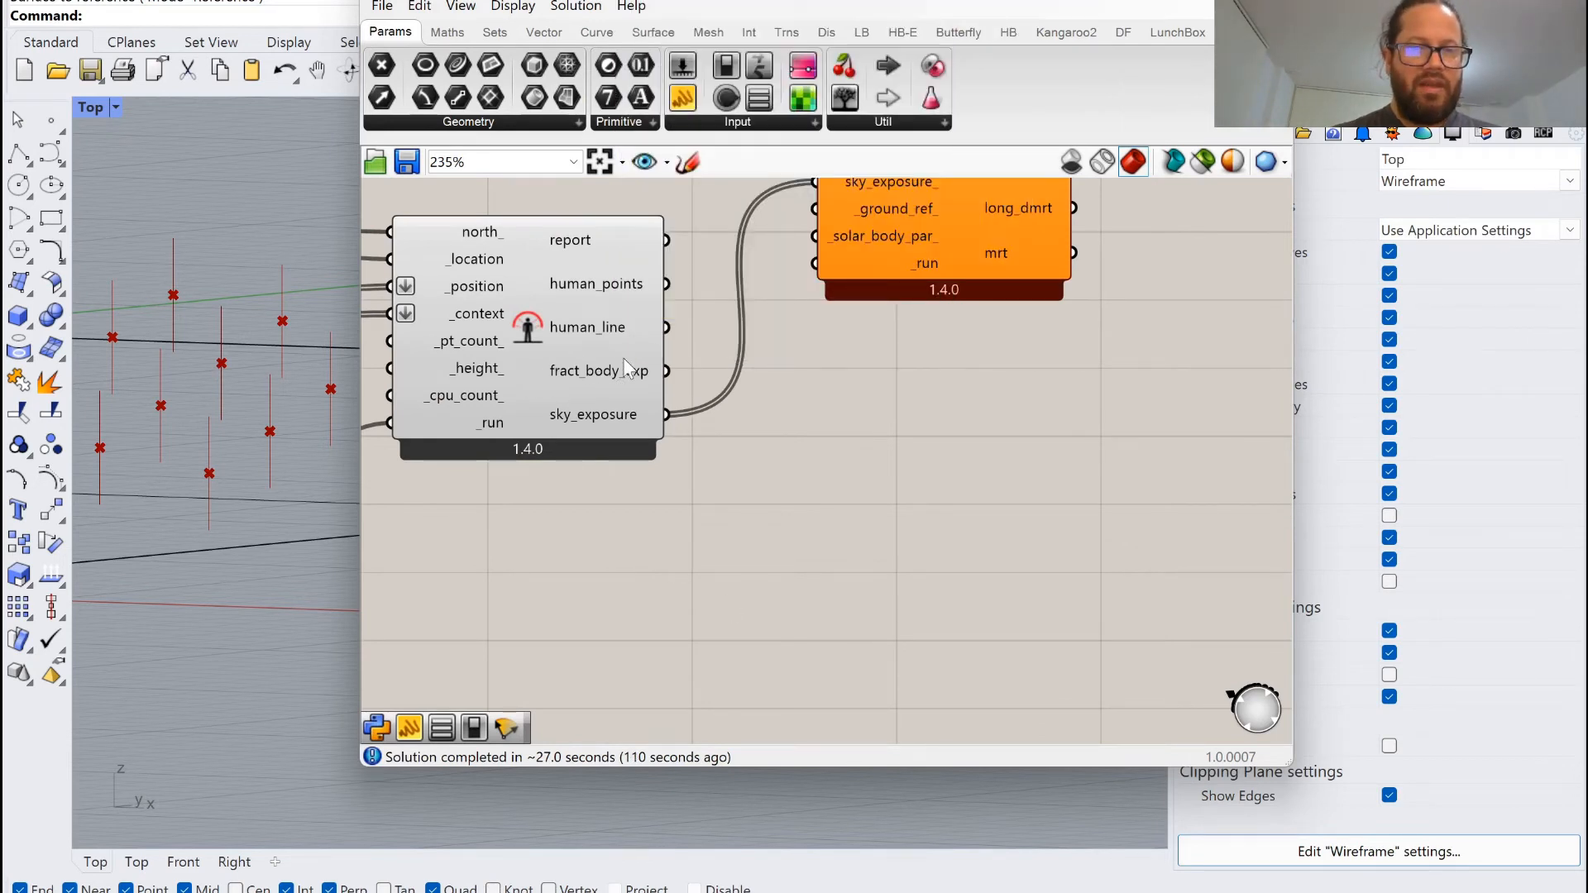
pyautogui.moveTo(612, 399); pyautogui.dragTo(583, 523, button='right')
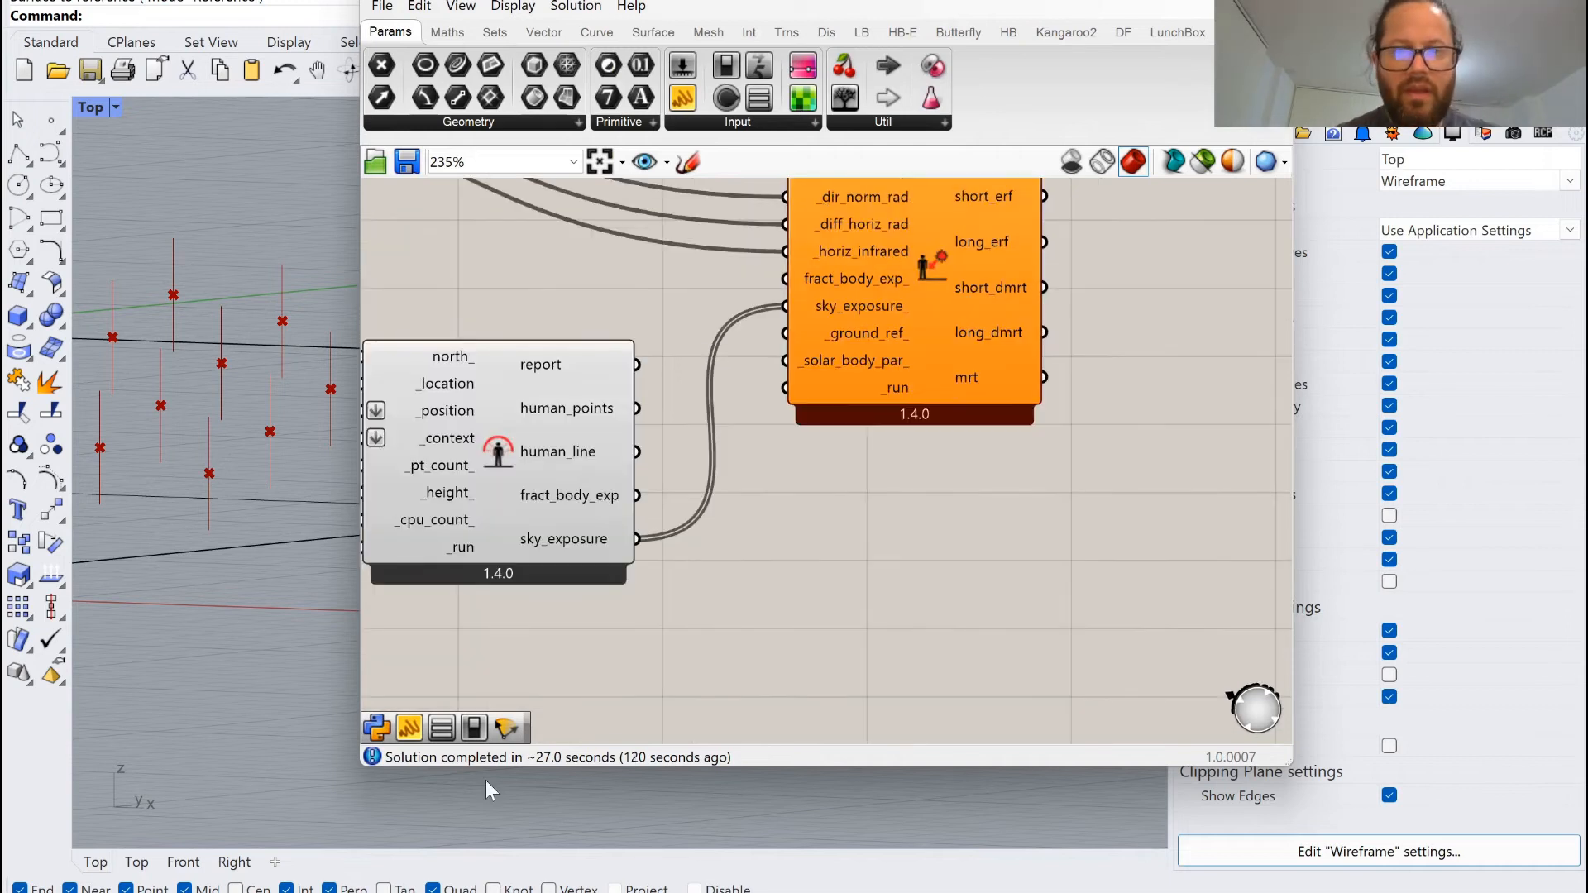
pyautogui.moveTo(578, 493)
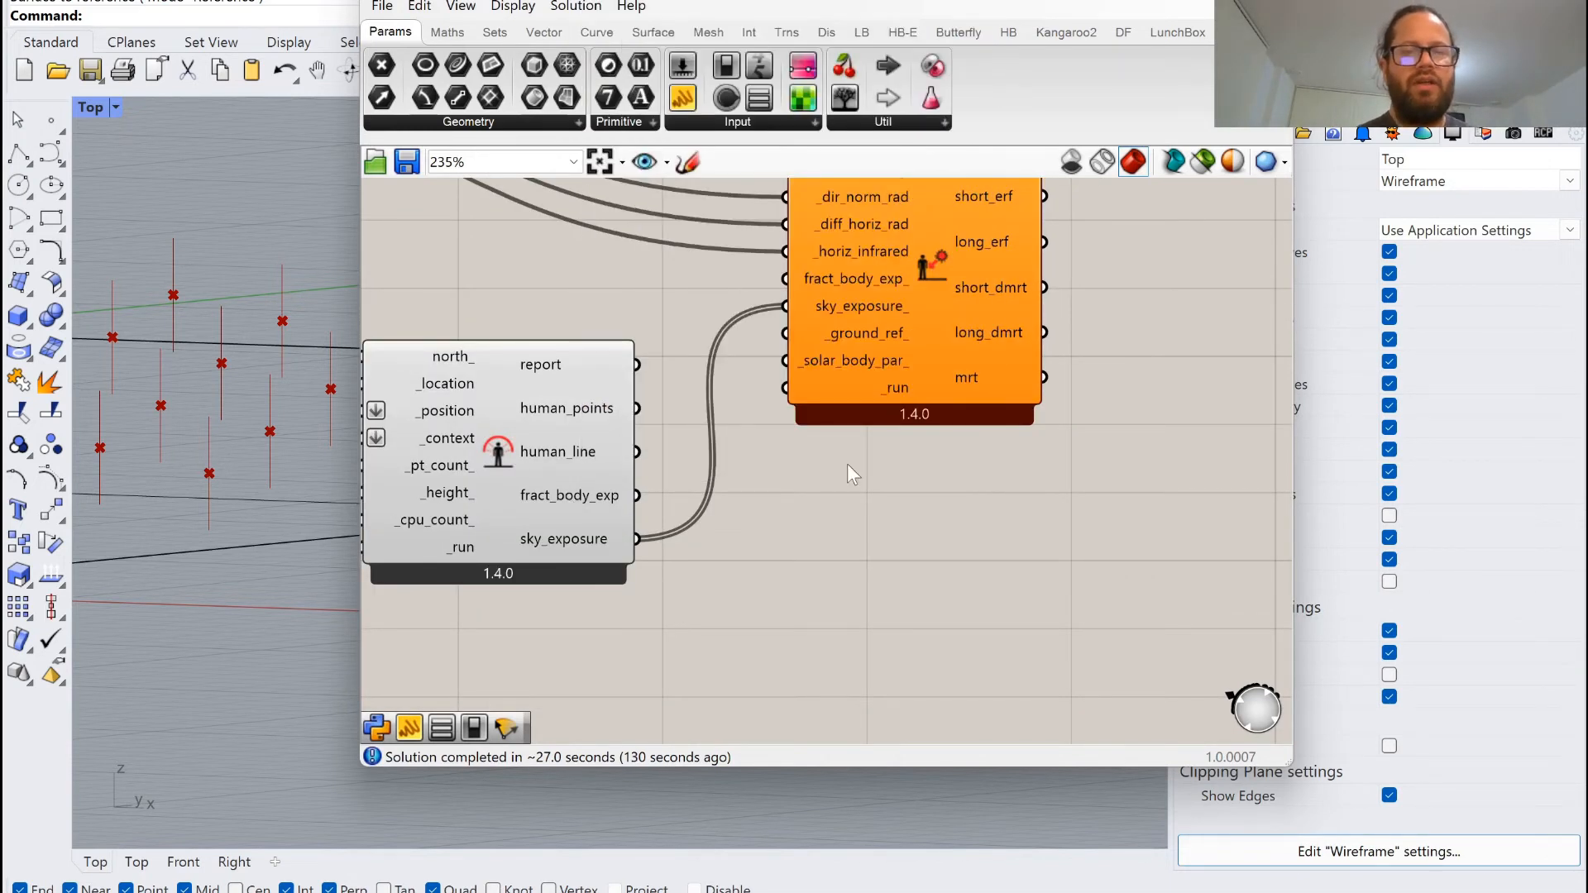
# Move Outdoor Solar MRT farther from Human to Sky Relationship to make room between the two components.
pyautogui.scroll(-5, 847, 464)
pyautogui.scroll(-3, 847, 463)
pyautogui.scroll(7, 659, 375)
pyautogui.click(663, 379)
pyautogui.scroll(-2, 670, 385)
pyautogui.moveTo(790, 484); pyautogui.dragTo(438, 342, button='right')
pyautogui.scroll(-1, 1015, 425)
pyautogui.moveTo(915, 382)
pyautogui.mouseDown()
pyautogui.moveTo(973, 391)
pyautogui.moveTo(938, 380)
pyautogui.mouseUp()
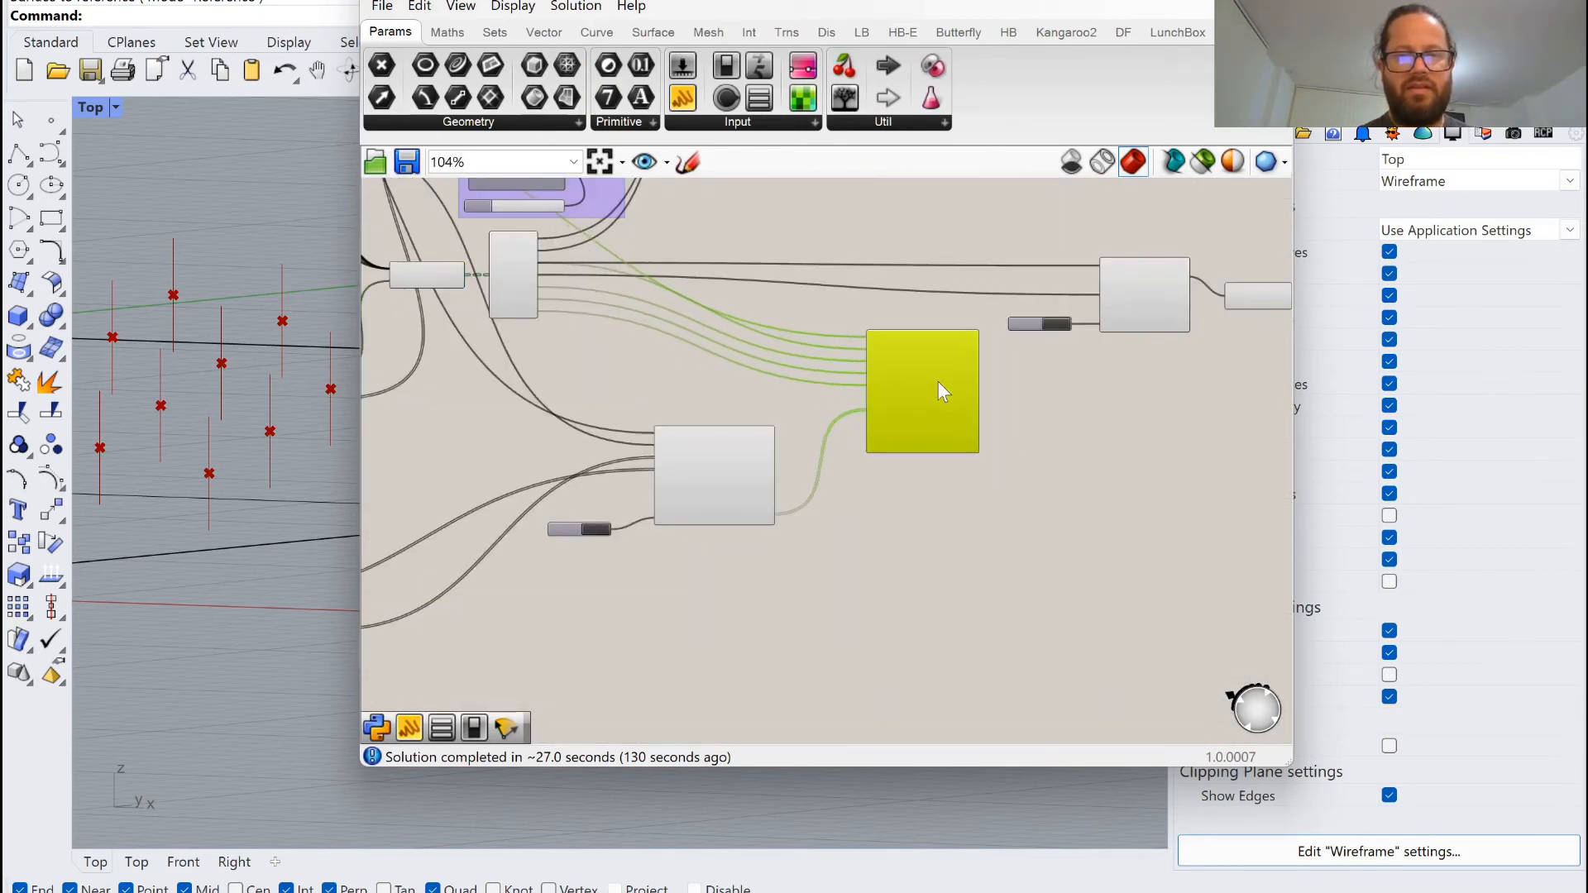
pyautogui.scroll(4, 678, 447)
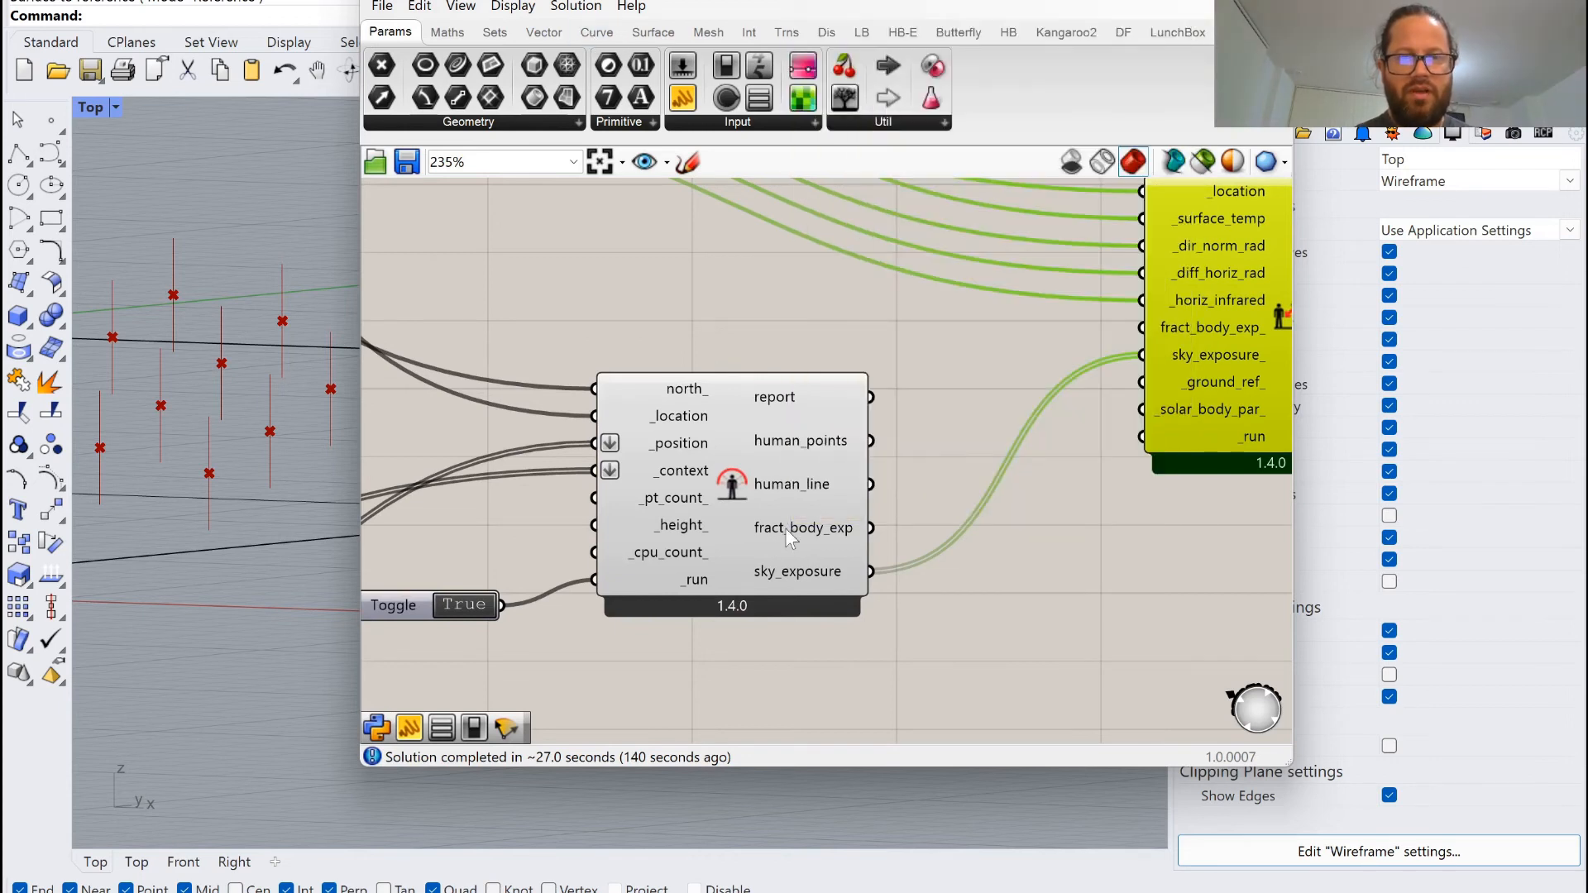
# Duplicate the Apply Analysis Period component, keeping only its _period connection, and place the copy below Human to Sky Relationship's outputs.
pyautogui.scroll(-1, 761, 508)
pyautogui.scroll(-5, 761, 507)
pyautogui.scroll(4, 571, 322)
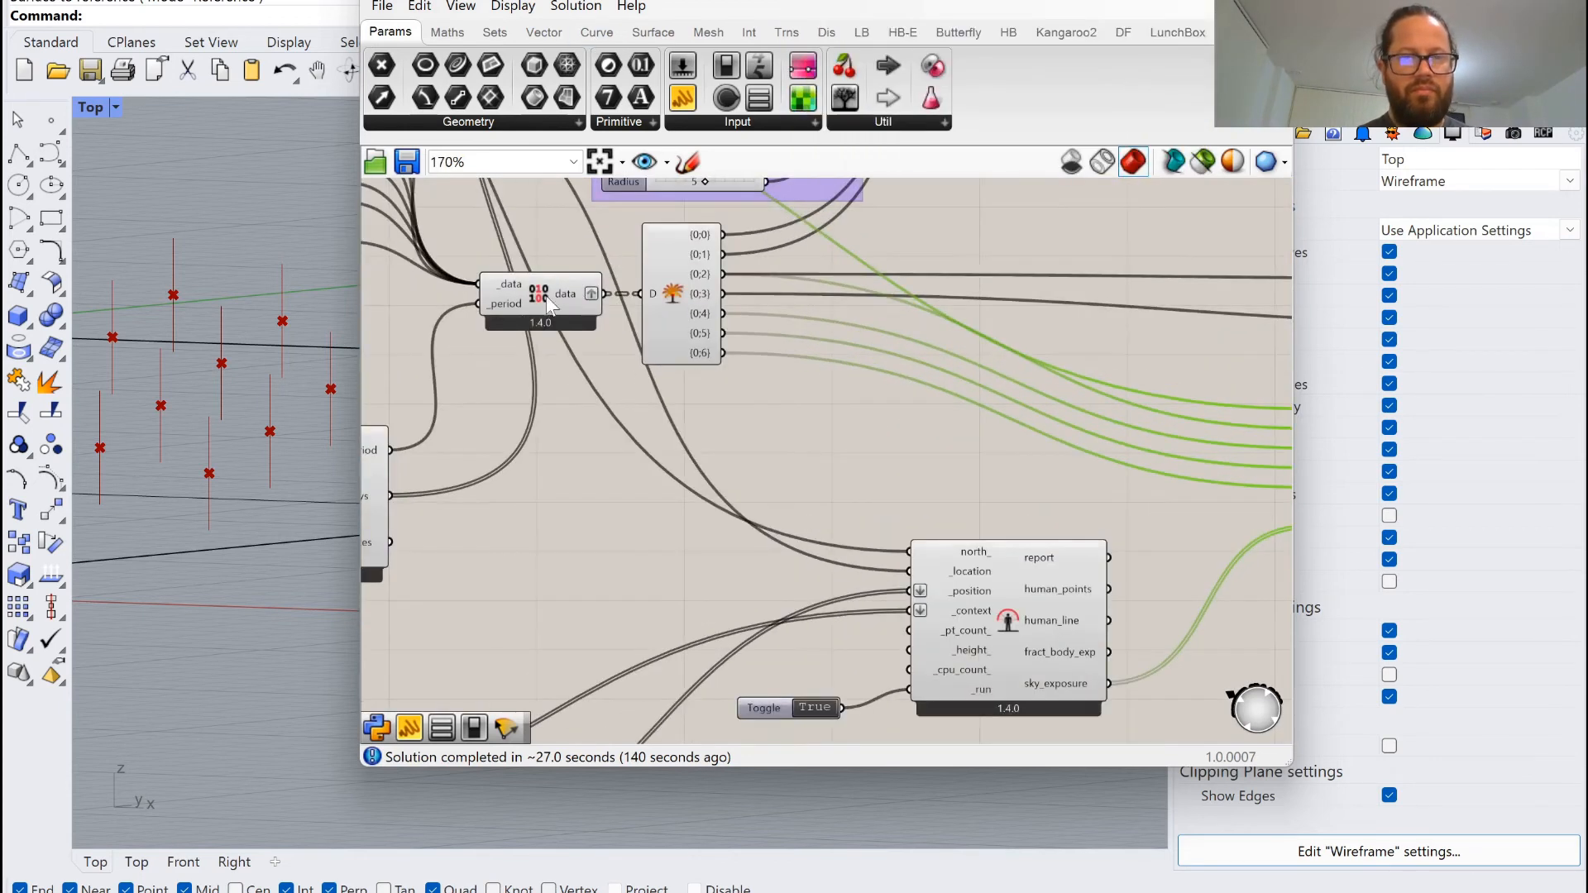
pyautogui.click(544, 297)
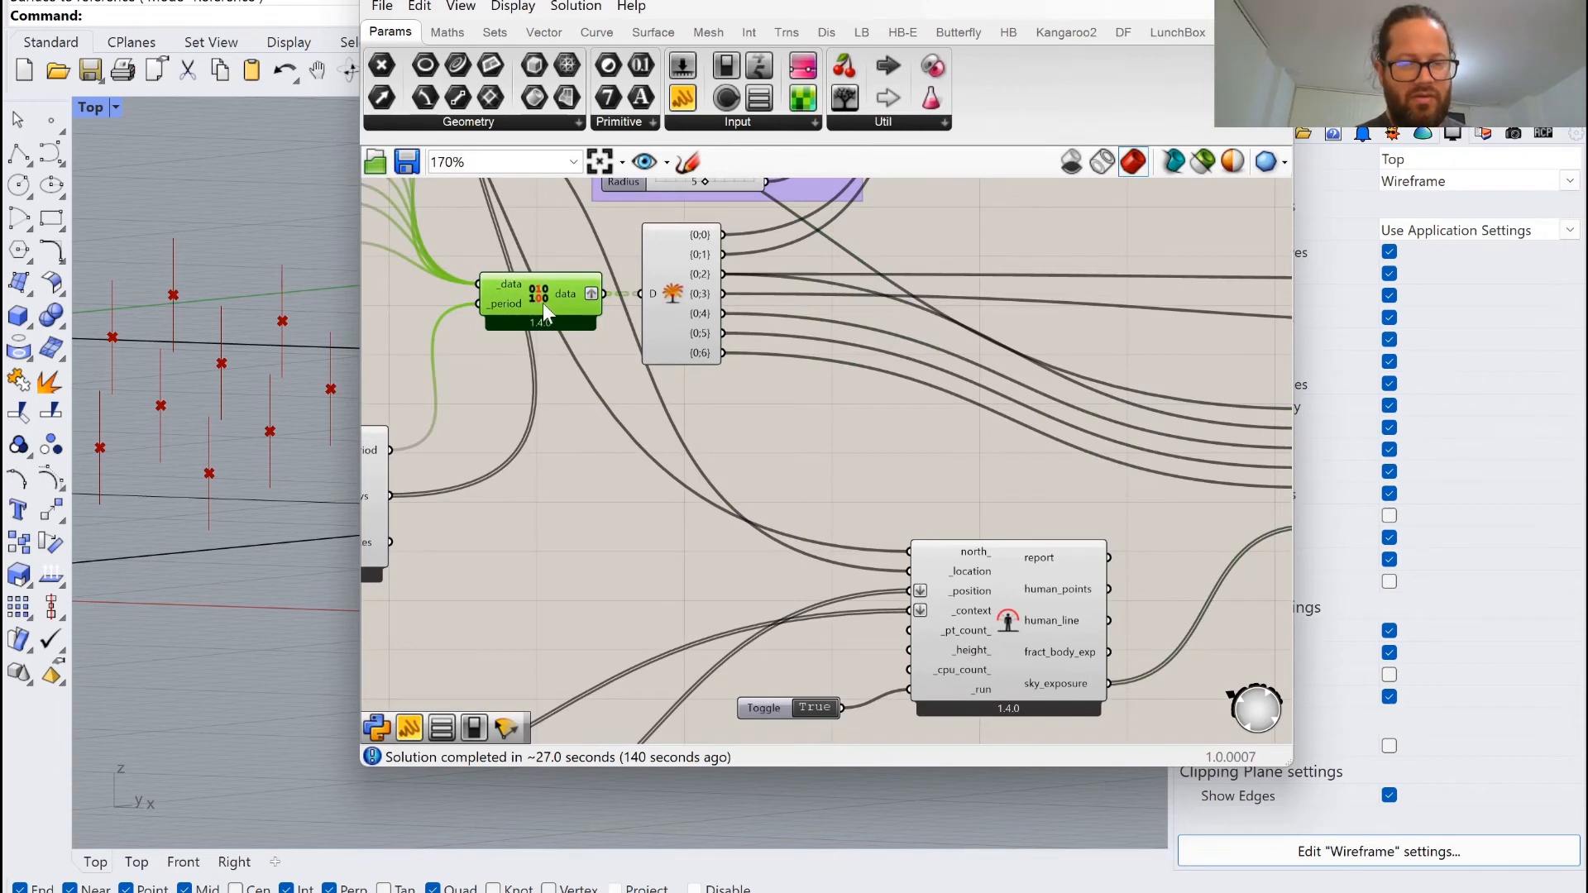
pyautogui.keyDown('alt'); pyautogui.moveTo(543, 303); pyautogui.dragTo(652, 548); pyautogui.keyUp('alt')
pyautogui.rightClick(617, 529)
pyautogui.moveTo(719, 535)
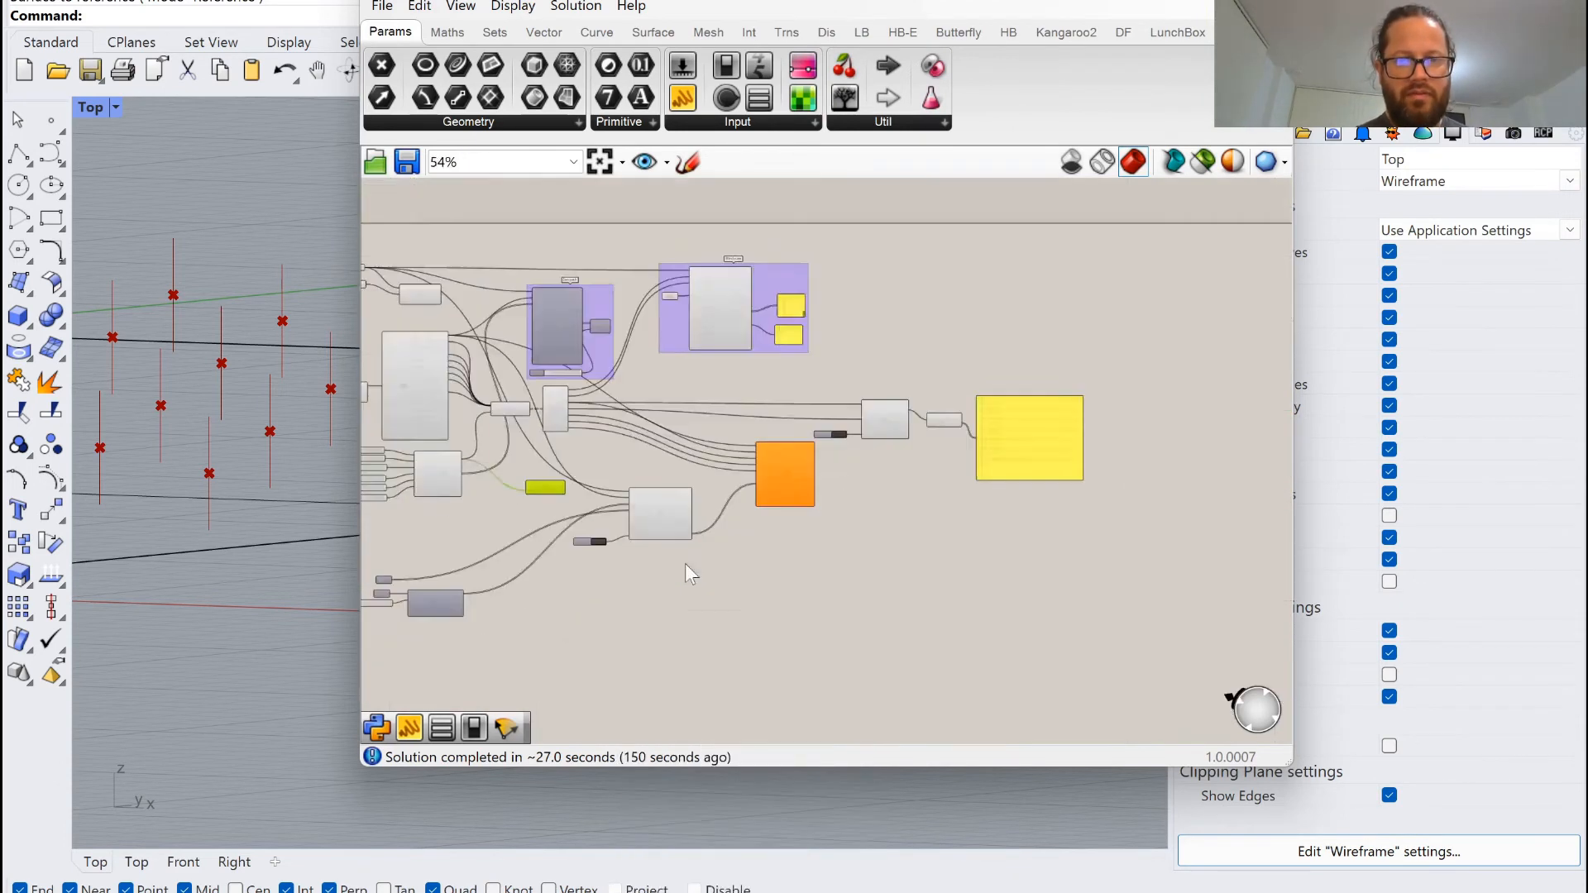
pyautogui.scroll(6, 612, 530)
pyautogui.moveTo(474, 419); pyautogui.dragTo(951, 604)
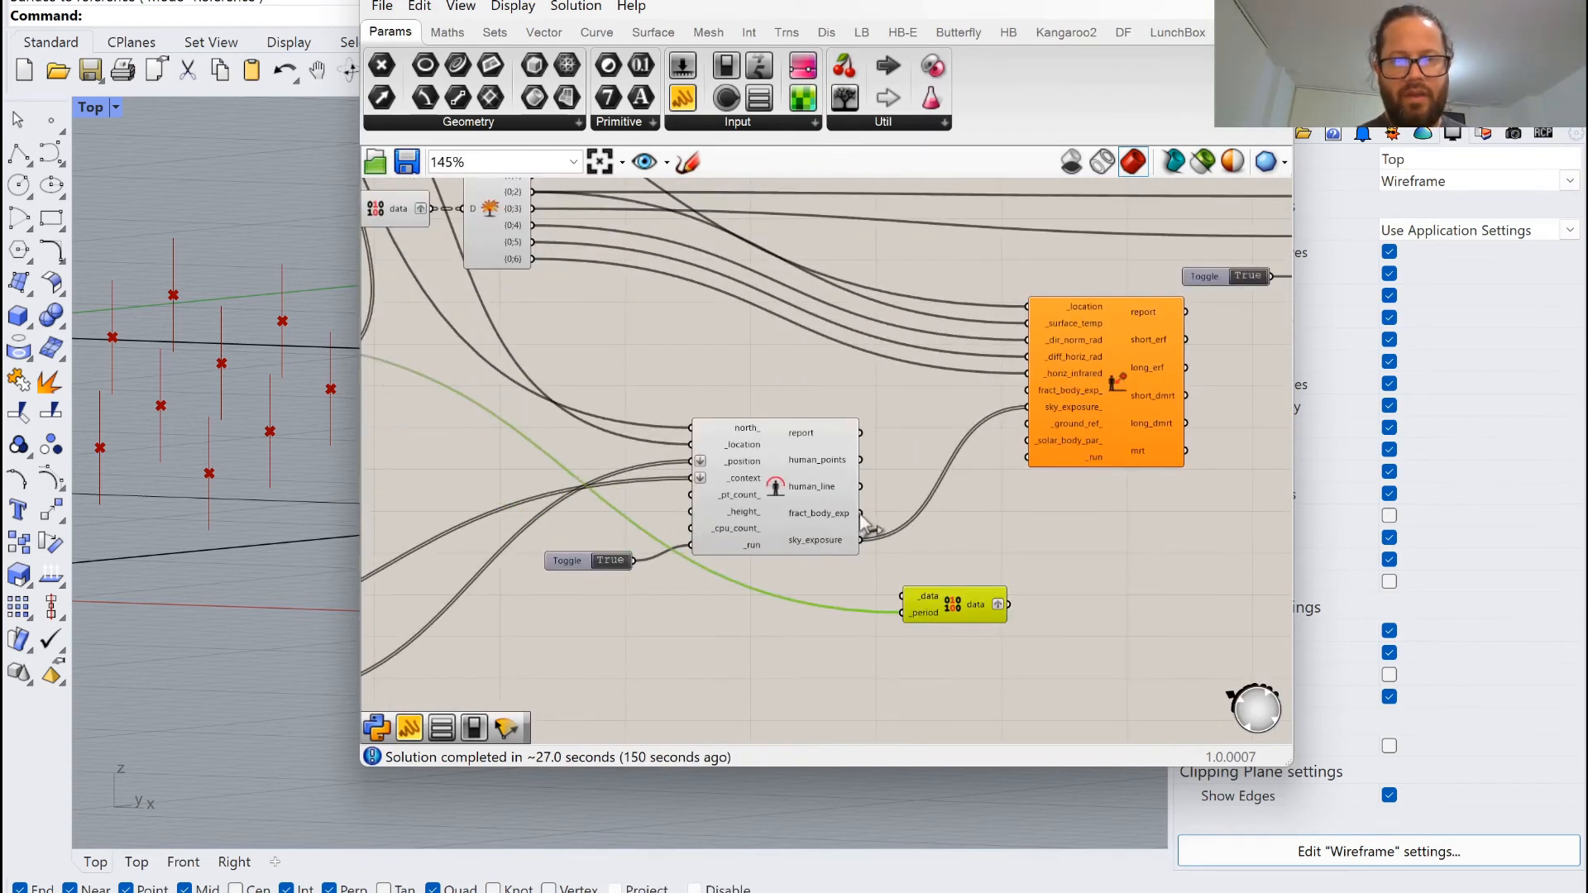
# Connect fract_body_exp to the _data input of the copied Apply Analysis Period, and turn off Graft on its data output.
pyautogui.moveTo(860, 513); pyautogui.dragTo(902, 597)
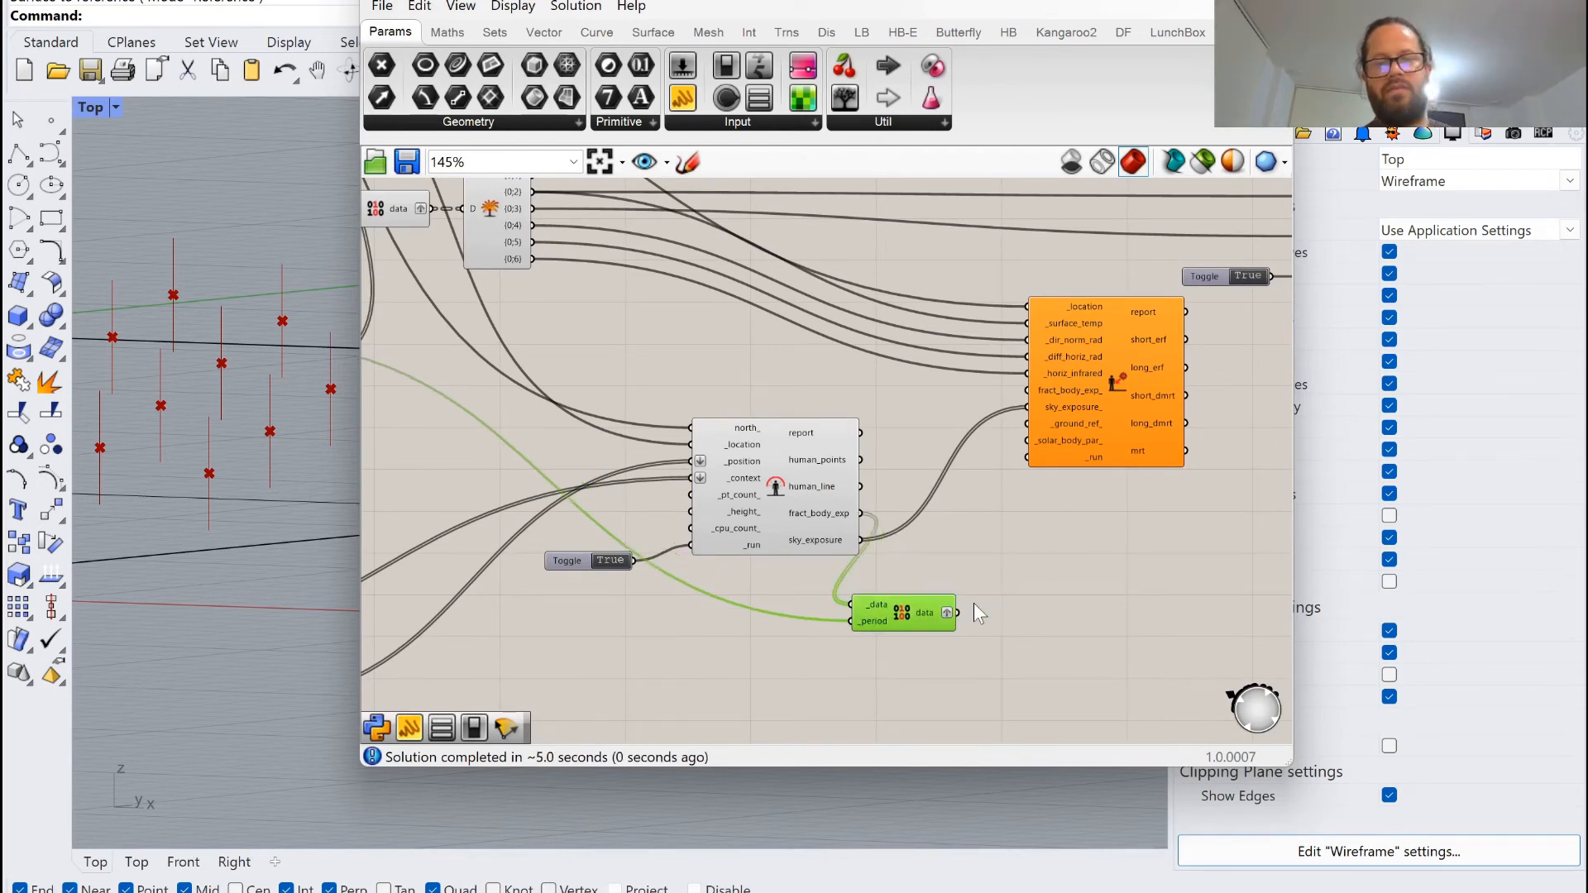
pyautogui.rightClick(940, 609)
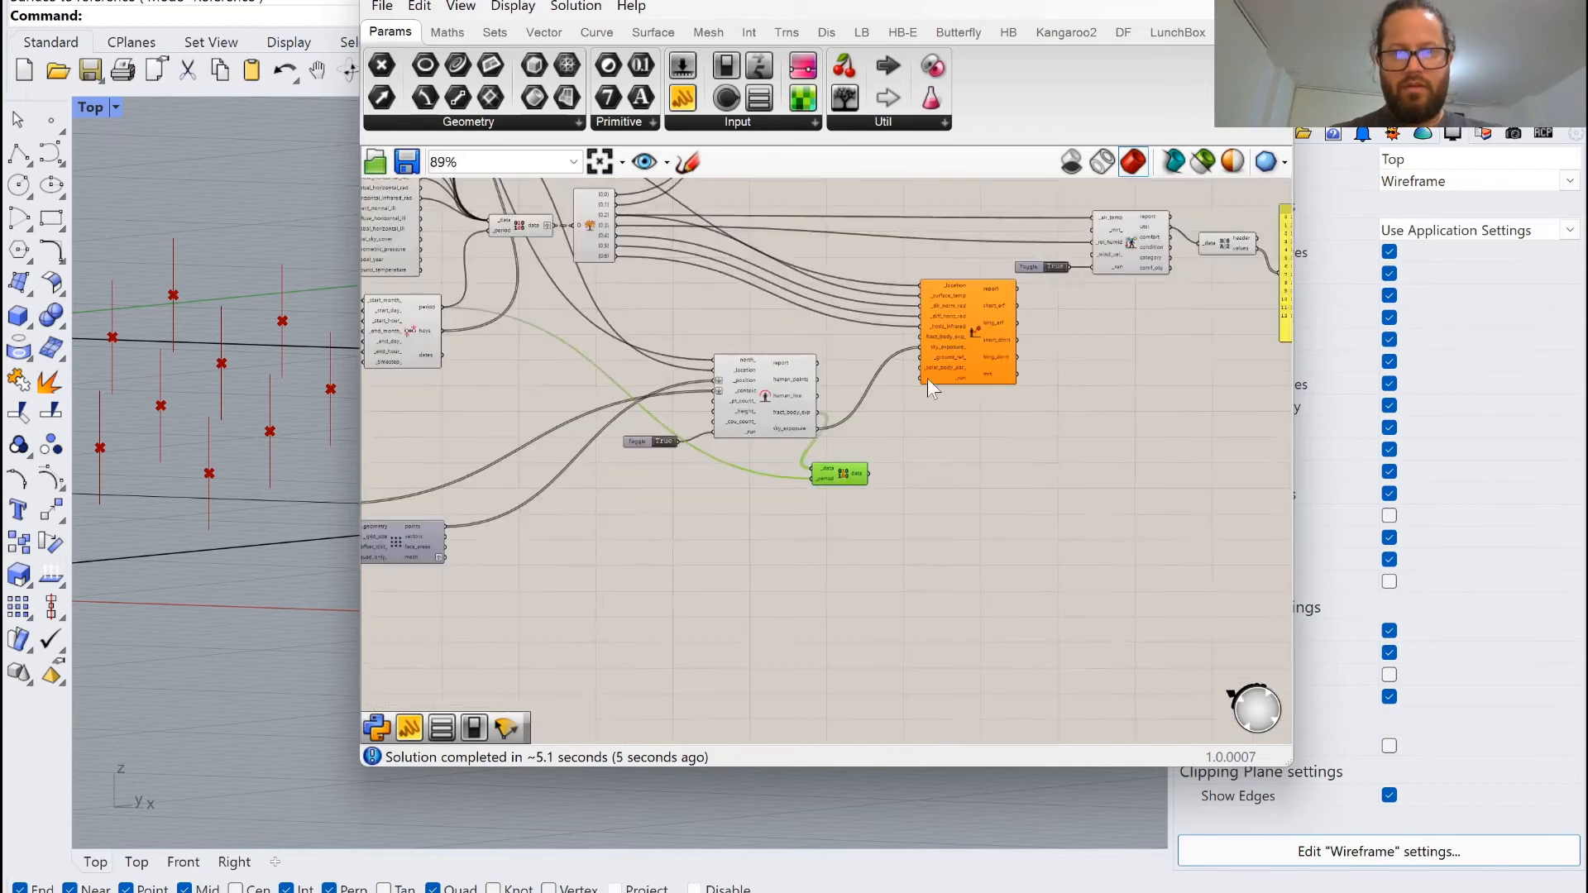
# Examine the sky_exposure, fract_body_exp and period-filtered data outputs against the ground points in the Rhino viewport.
pyautogui.scroll(3, 1009, 300)
pyautogui.scroll(1, 1009, 300)
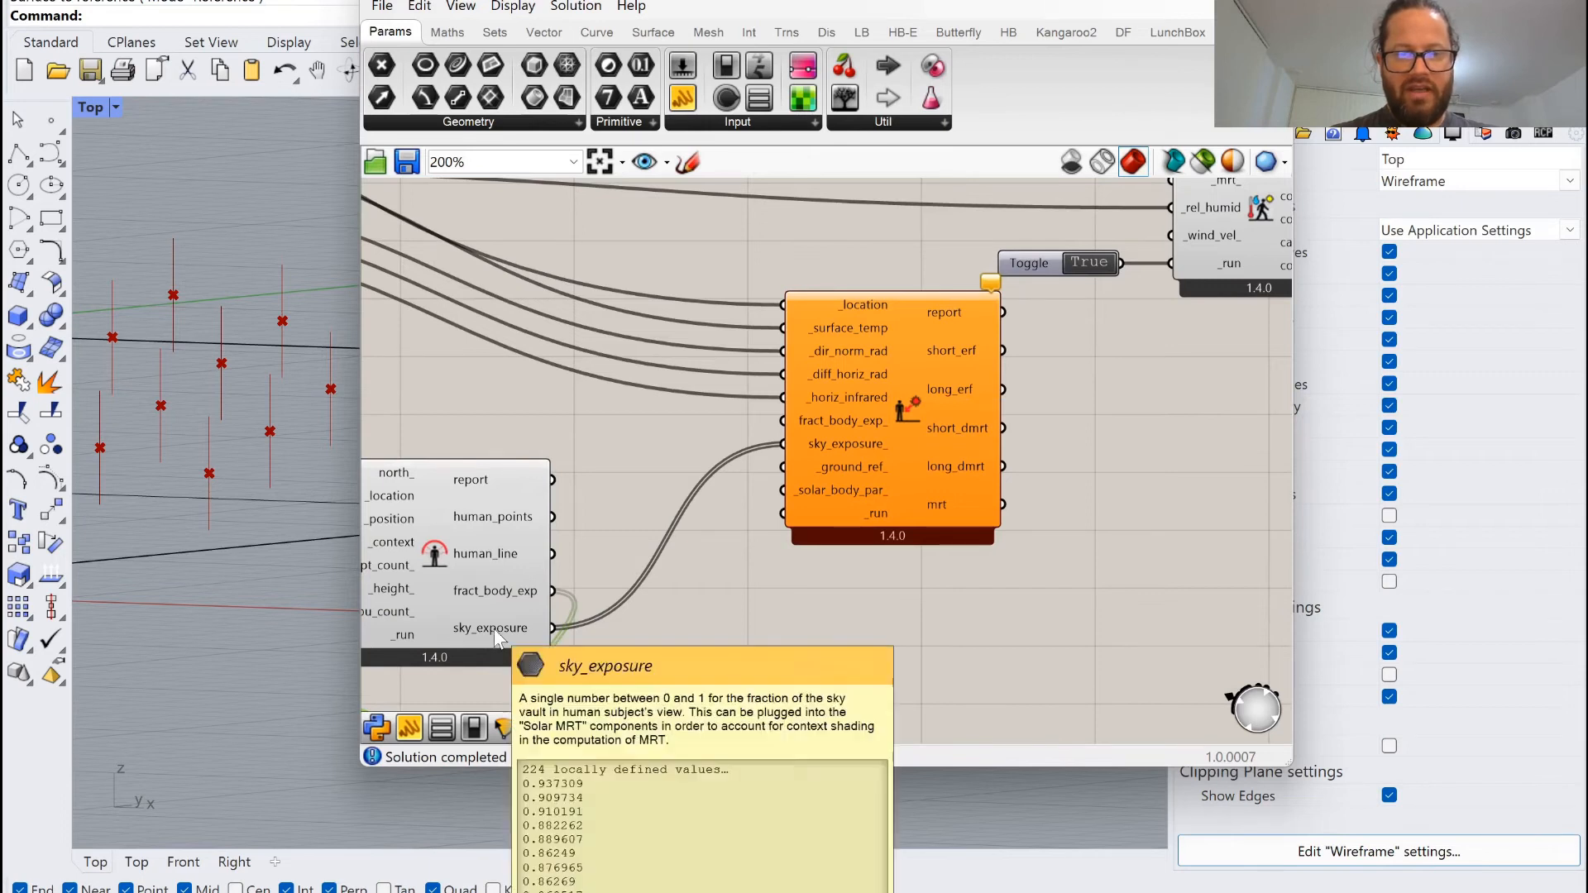
pyautogui.moveTo(495, 627)
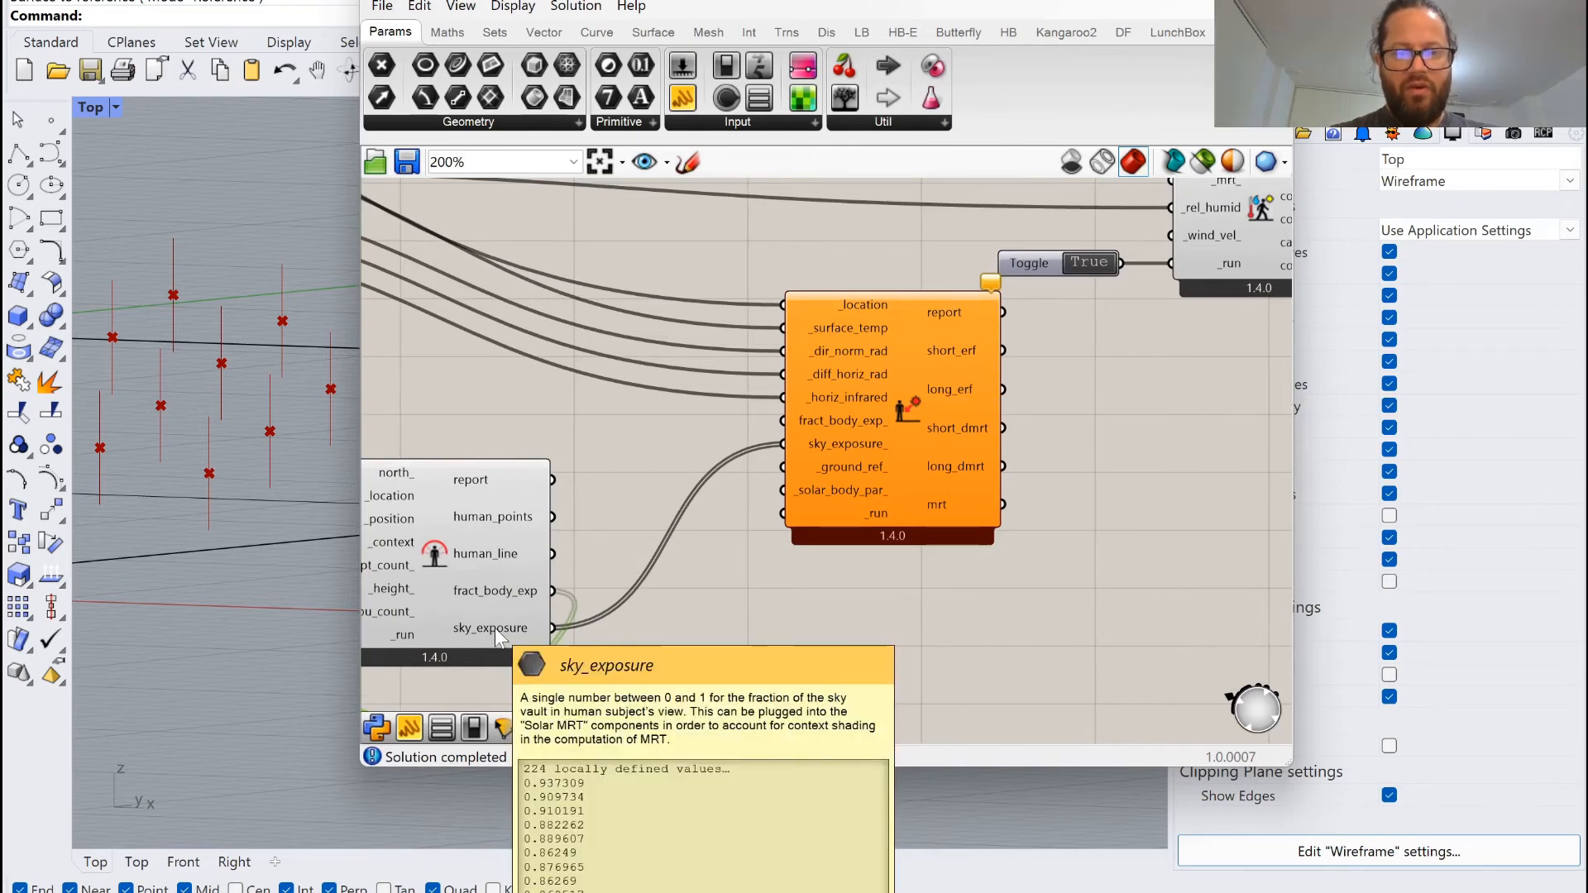
pyautogui.scroll(-3, 495, 628)
pyautogui.moveTo(347, 389); pyautogui.dragTo(213, 518, button='right')
pyautogui.scroll(-7, 313, 432)
pyautogui.scroll(-5, 170, 505)
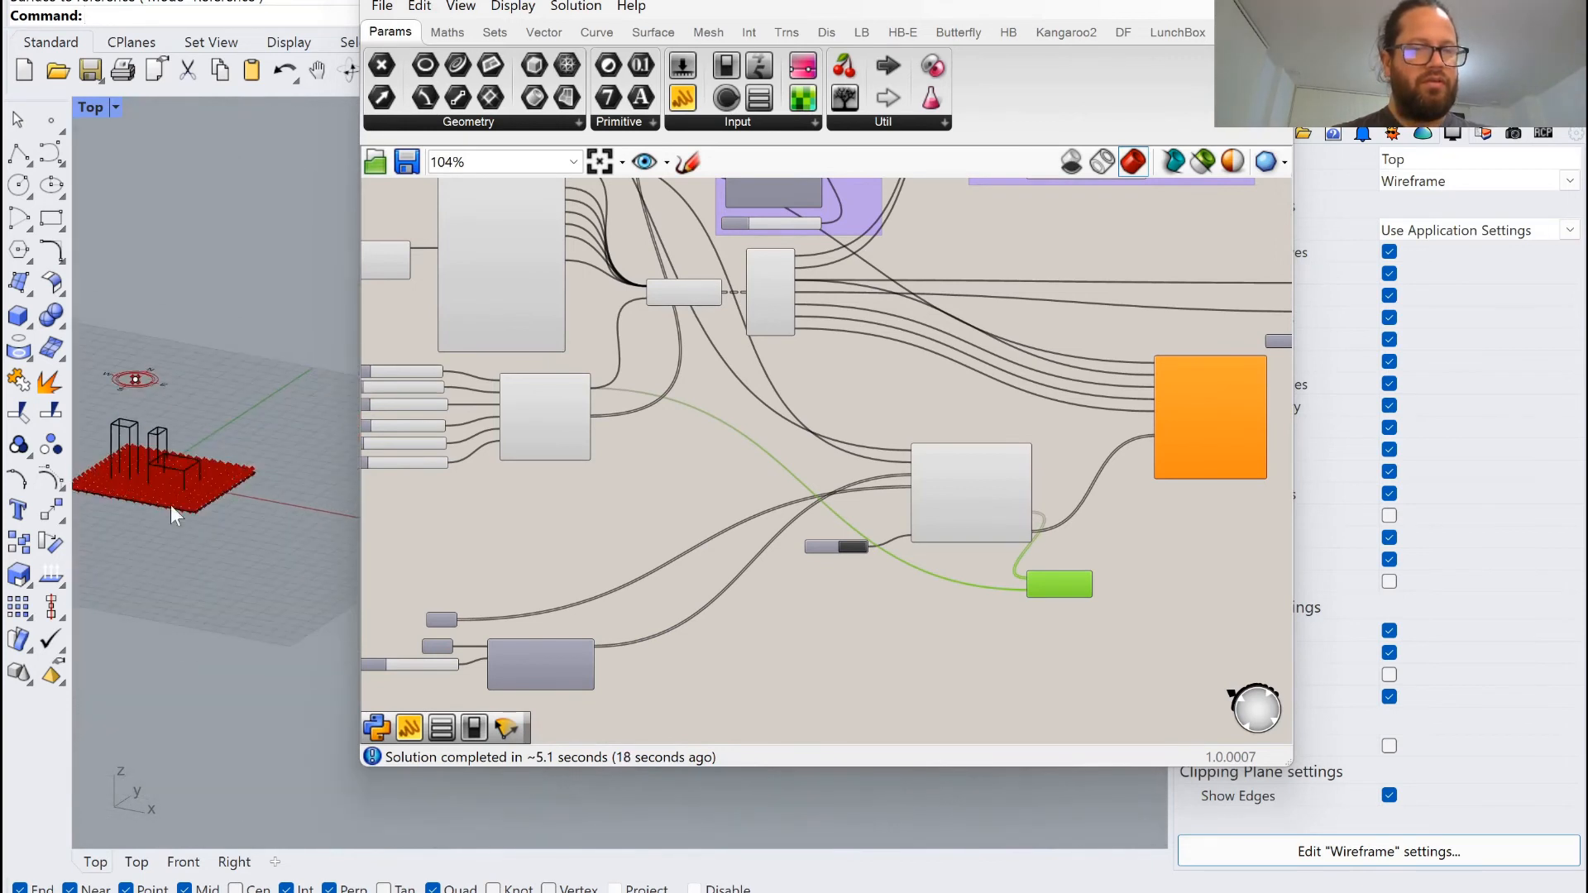
pyautogui.scroll(4, 165, 488)
pyautogui.scroll(2, 164, 478)
pyautogui.scroll(3, 921, 553)
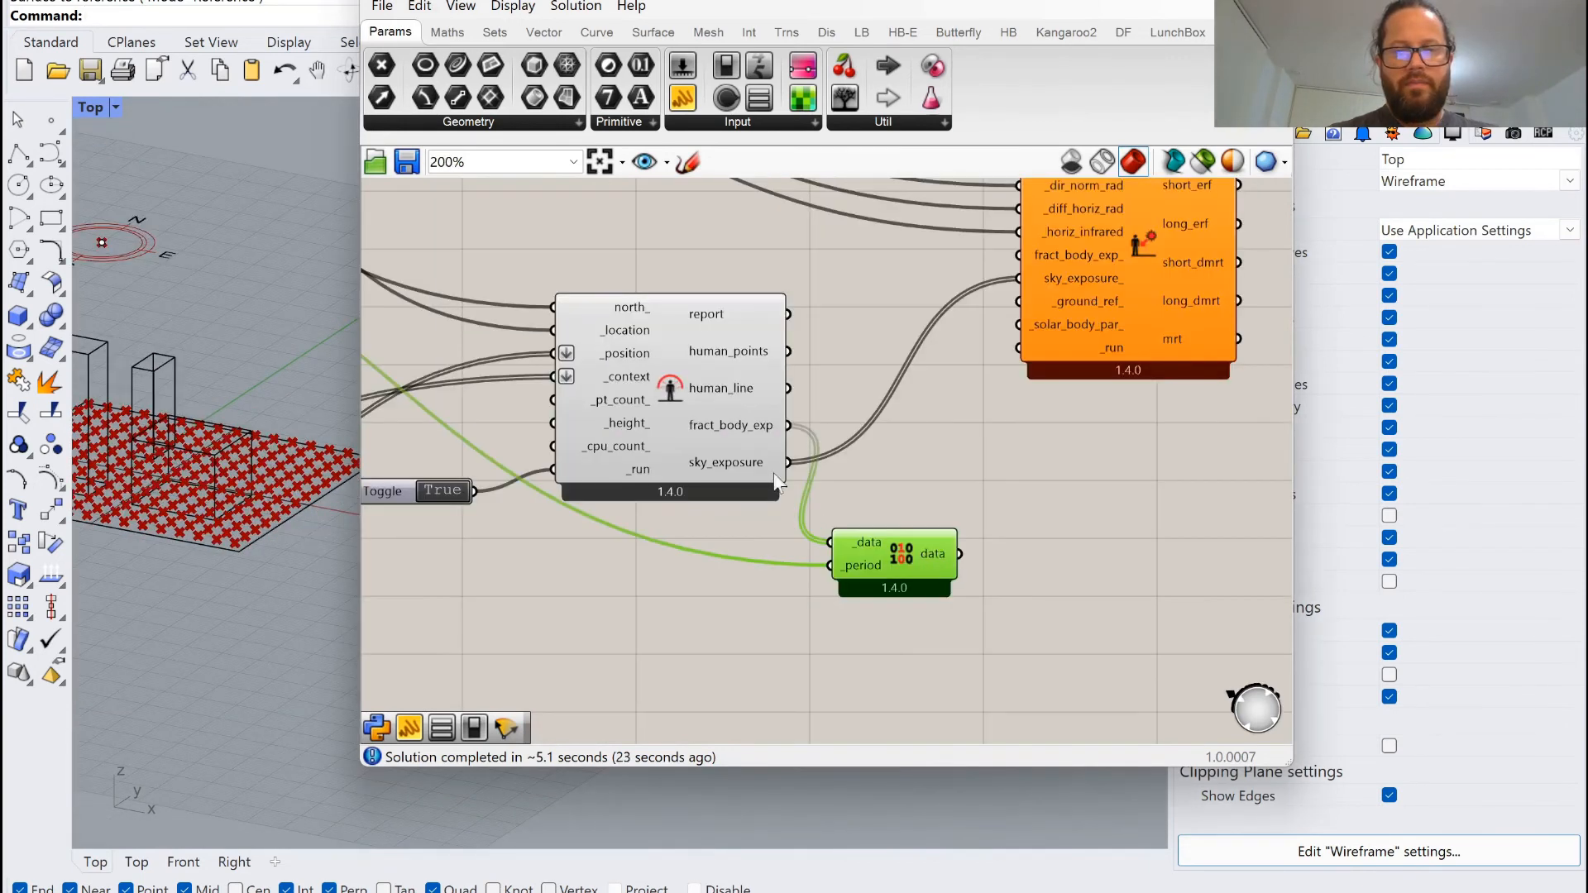
pyautogui.moveTo(712, 429)
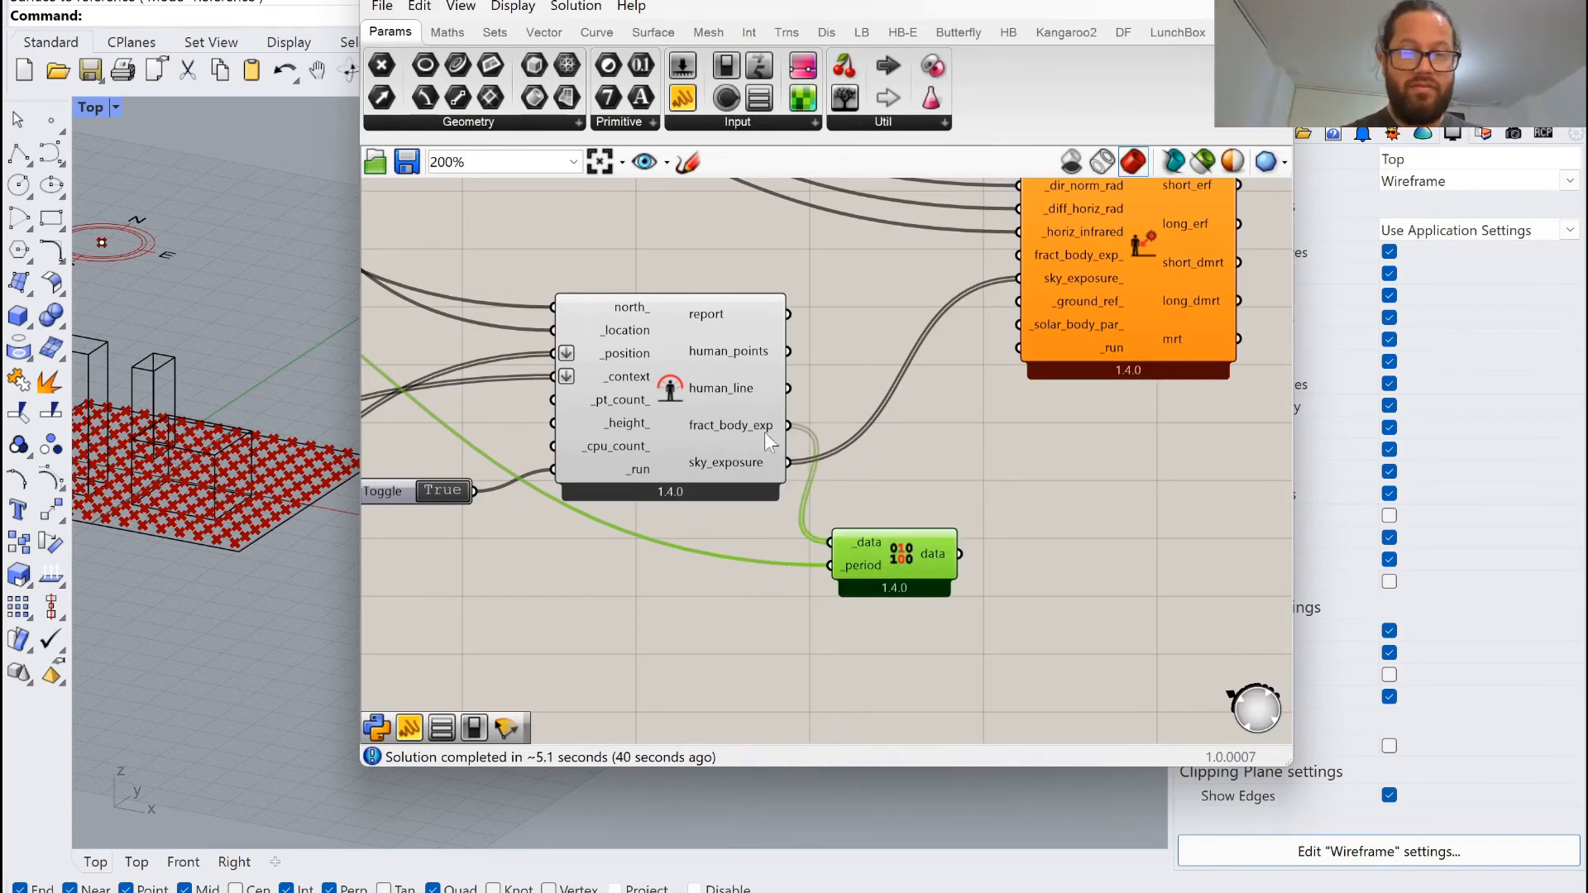
pyautogui.moveTo(899, 554); pyautogui.dragTo(897, 549)
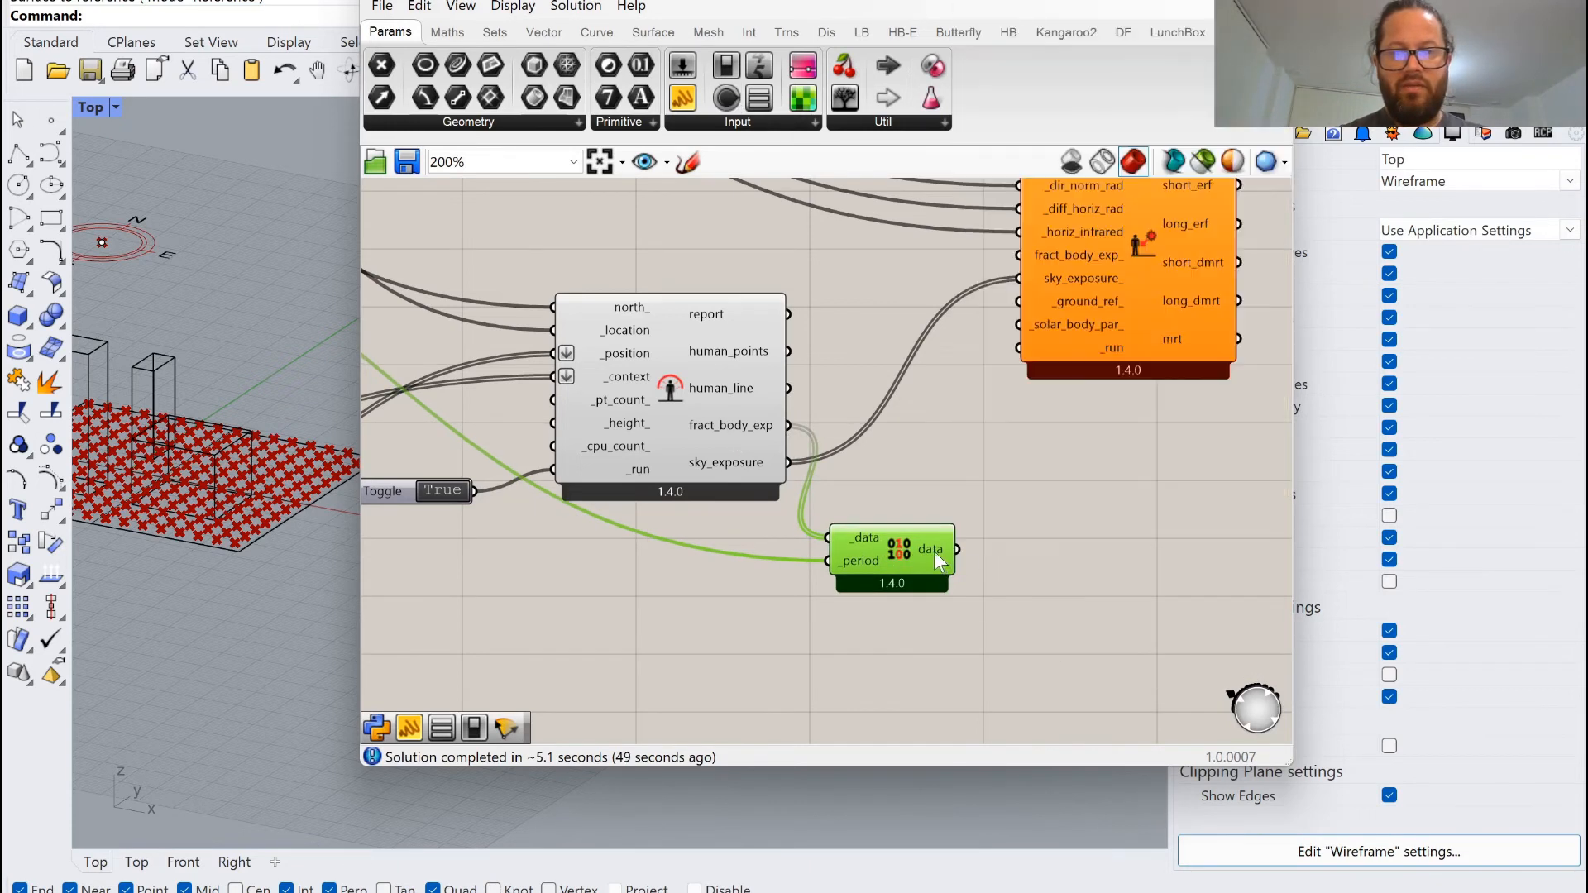
pyautogui.moveTo(935, 552)
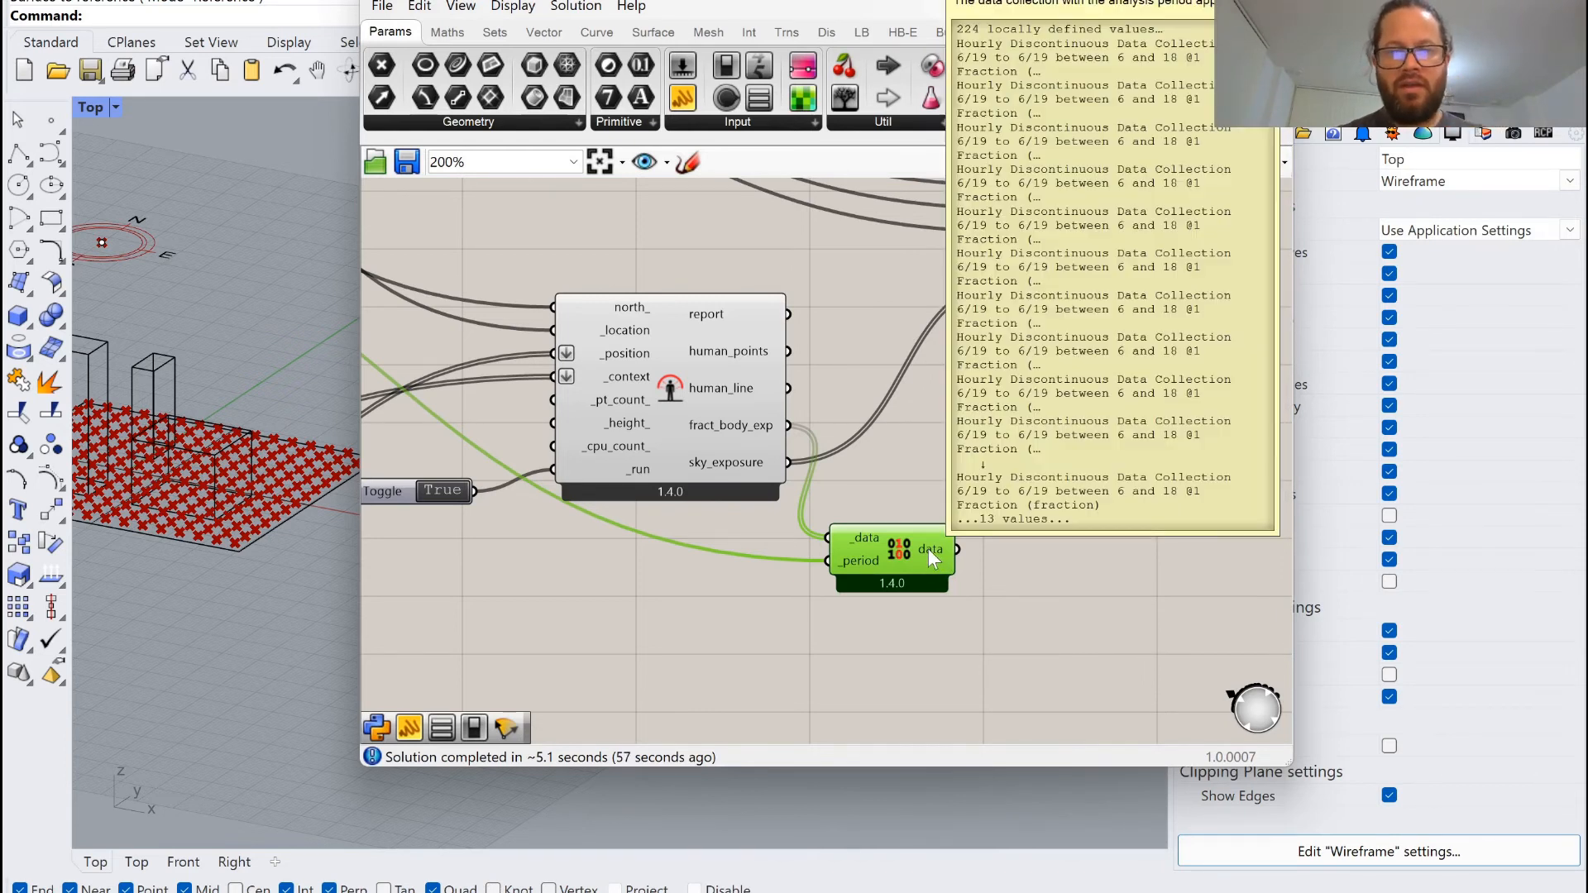
# Add a Deconstruct Data component, connect the copied Apply Analysis Period's data output to its _data input, and inspect its values output.
pyautogui.click(861, 31)
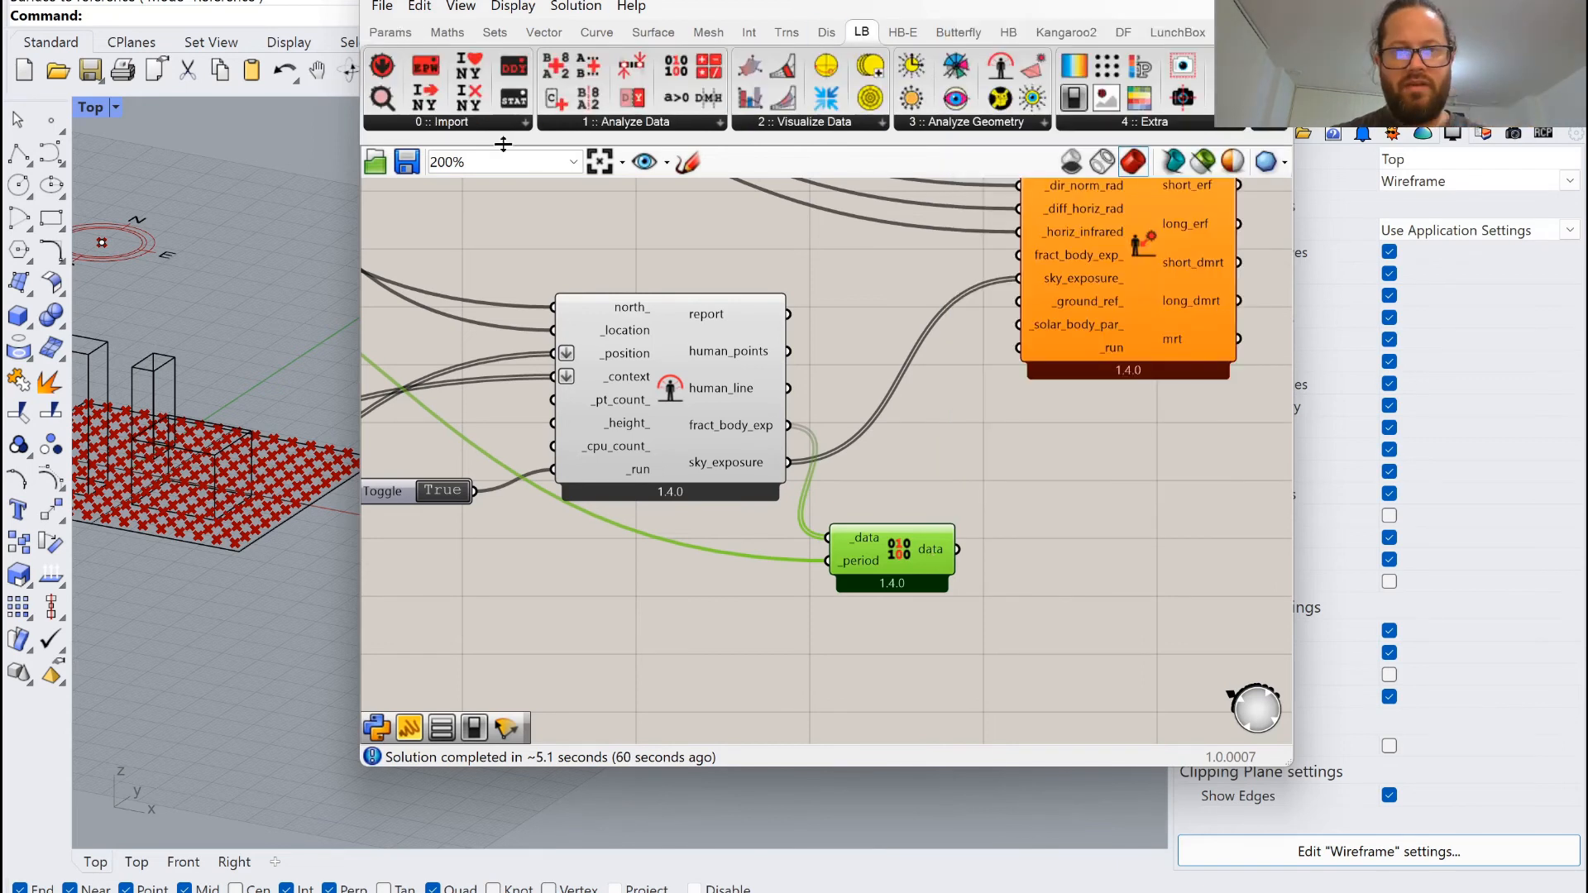
pyautogui.click(1113, 561)
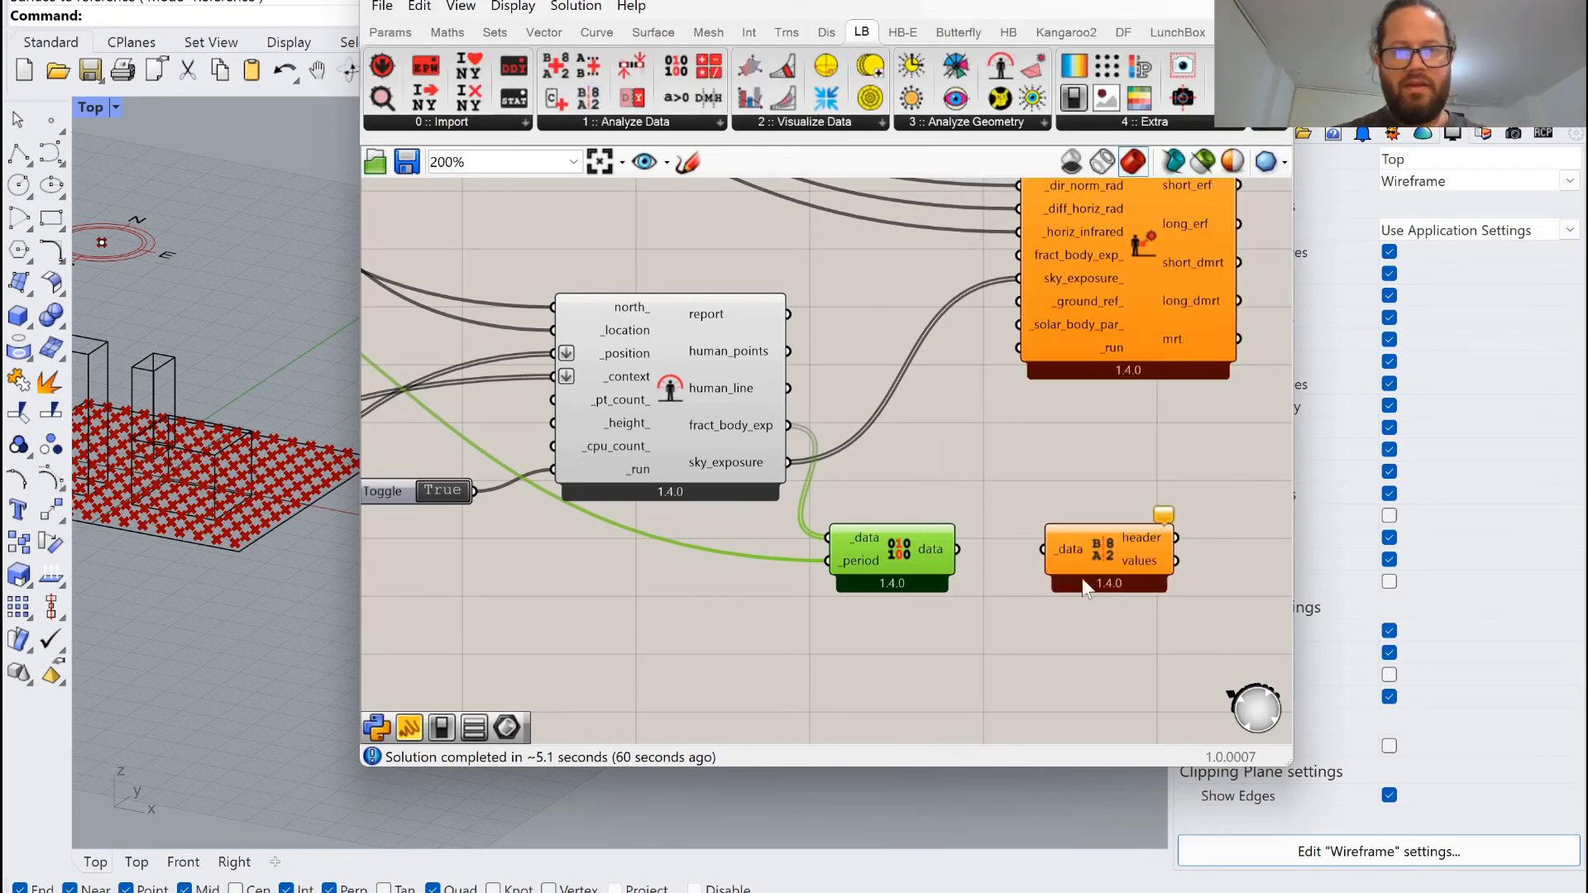
pyautogui.moveTo(957, 550); pyautogui.dragTo(1057, 552)
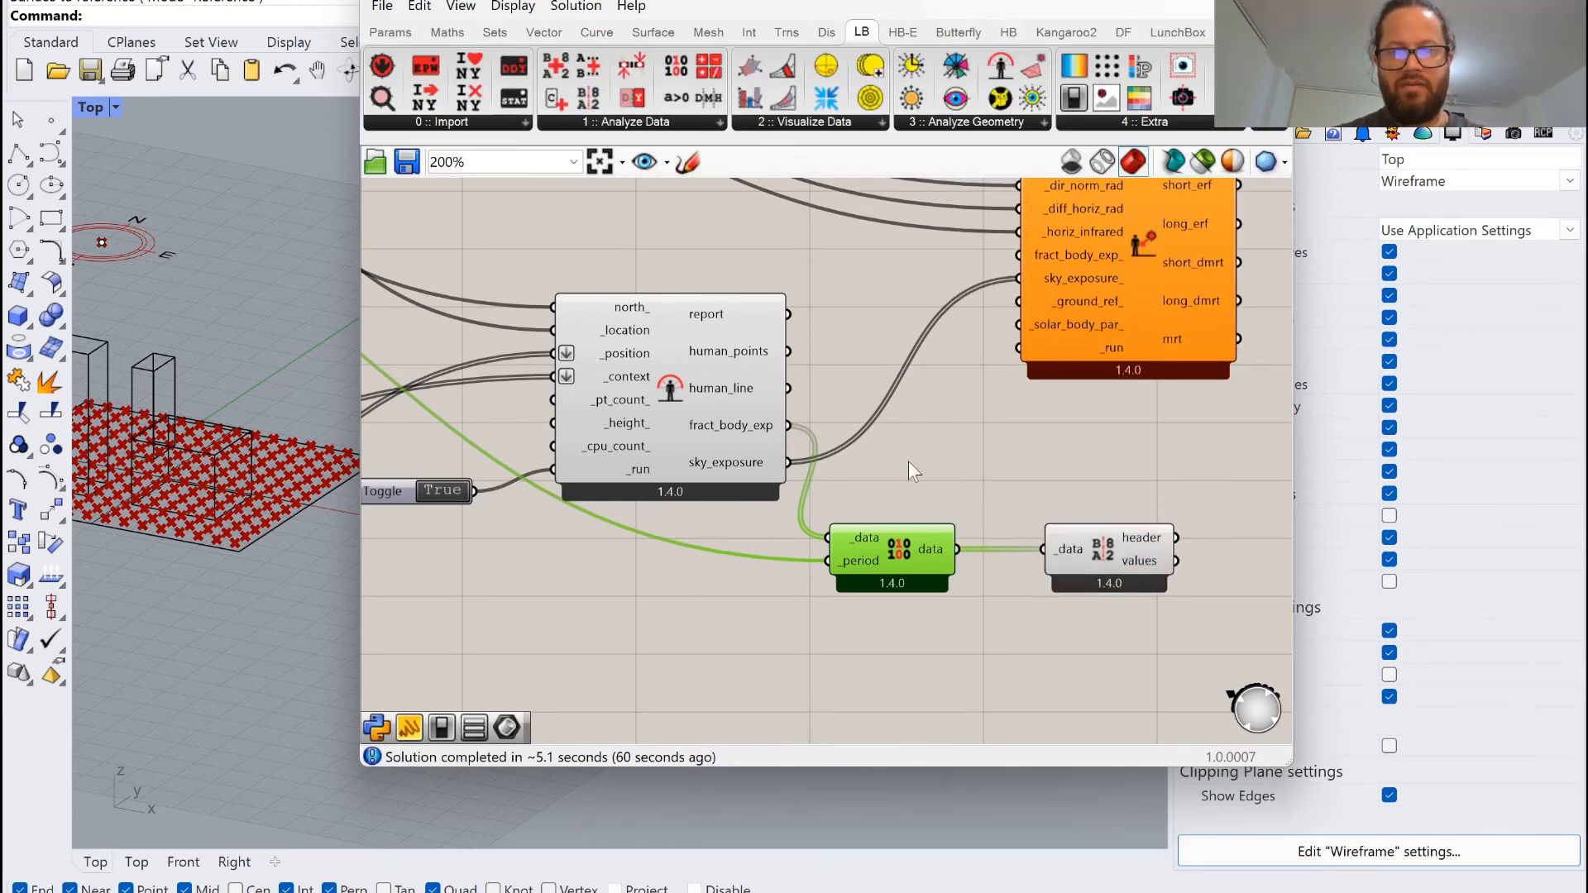
pyautogui.scroll(-3, 908, 459)
pyautogui.scroll(2, 1014, 491)
pyautogui.moveTo(1034, 509)
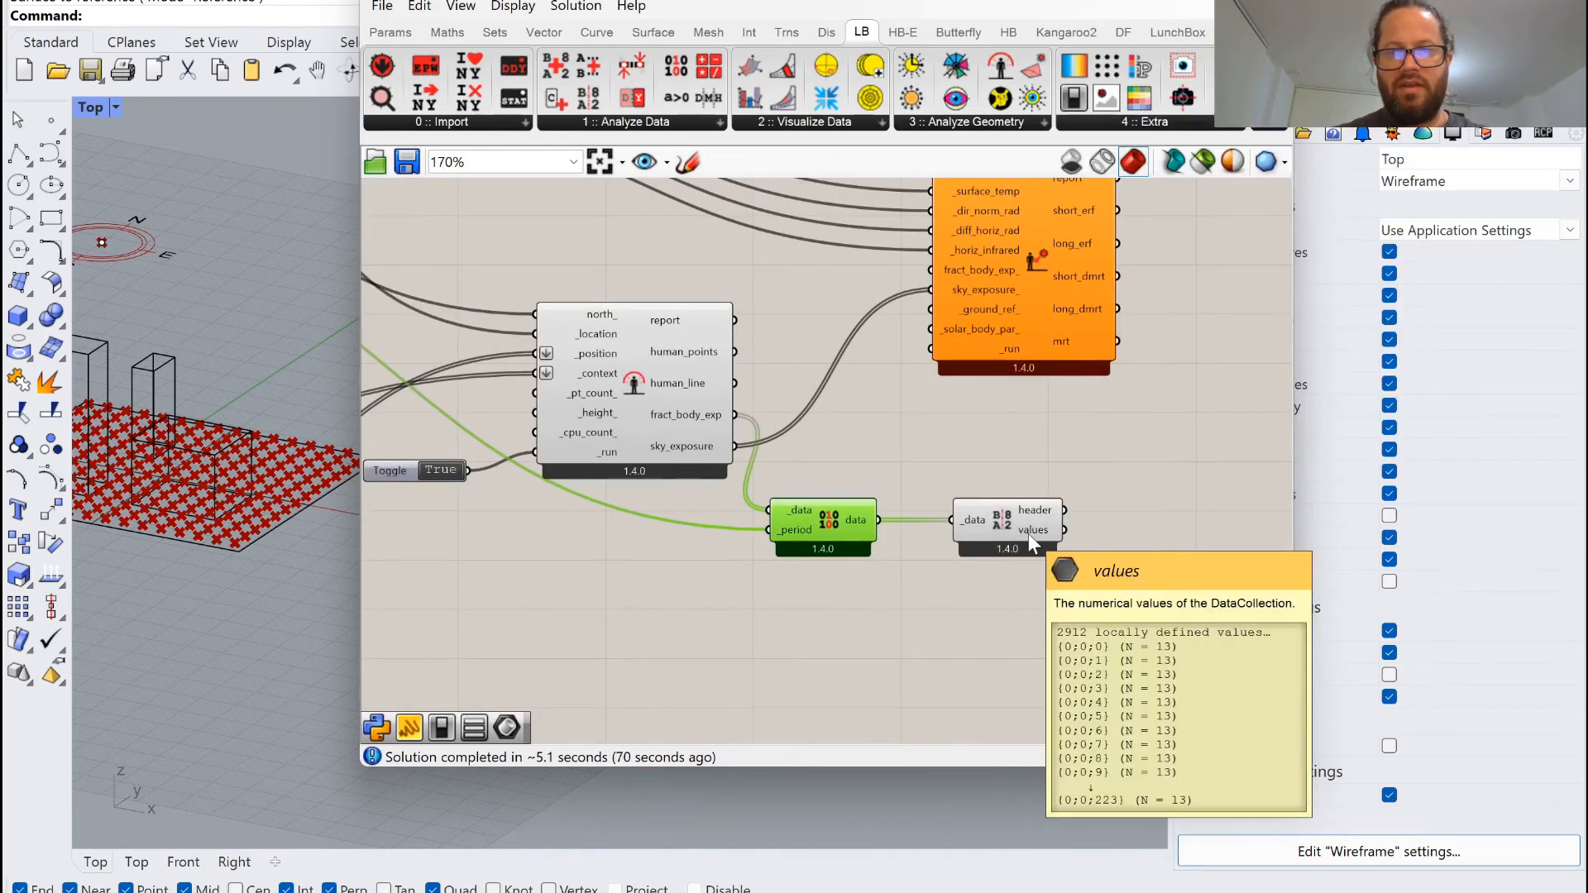
# Add a Param Viewer, connect Deconstruct Data's values output to it, and inspect the data structure as a tree diagram.
pyautogui.scroll(-3, 910, 447)
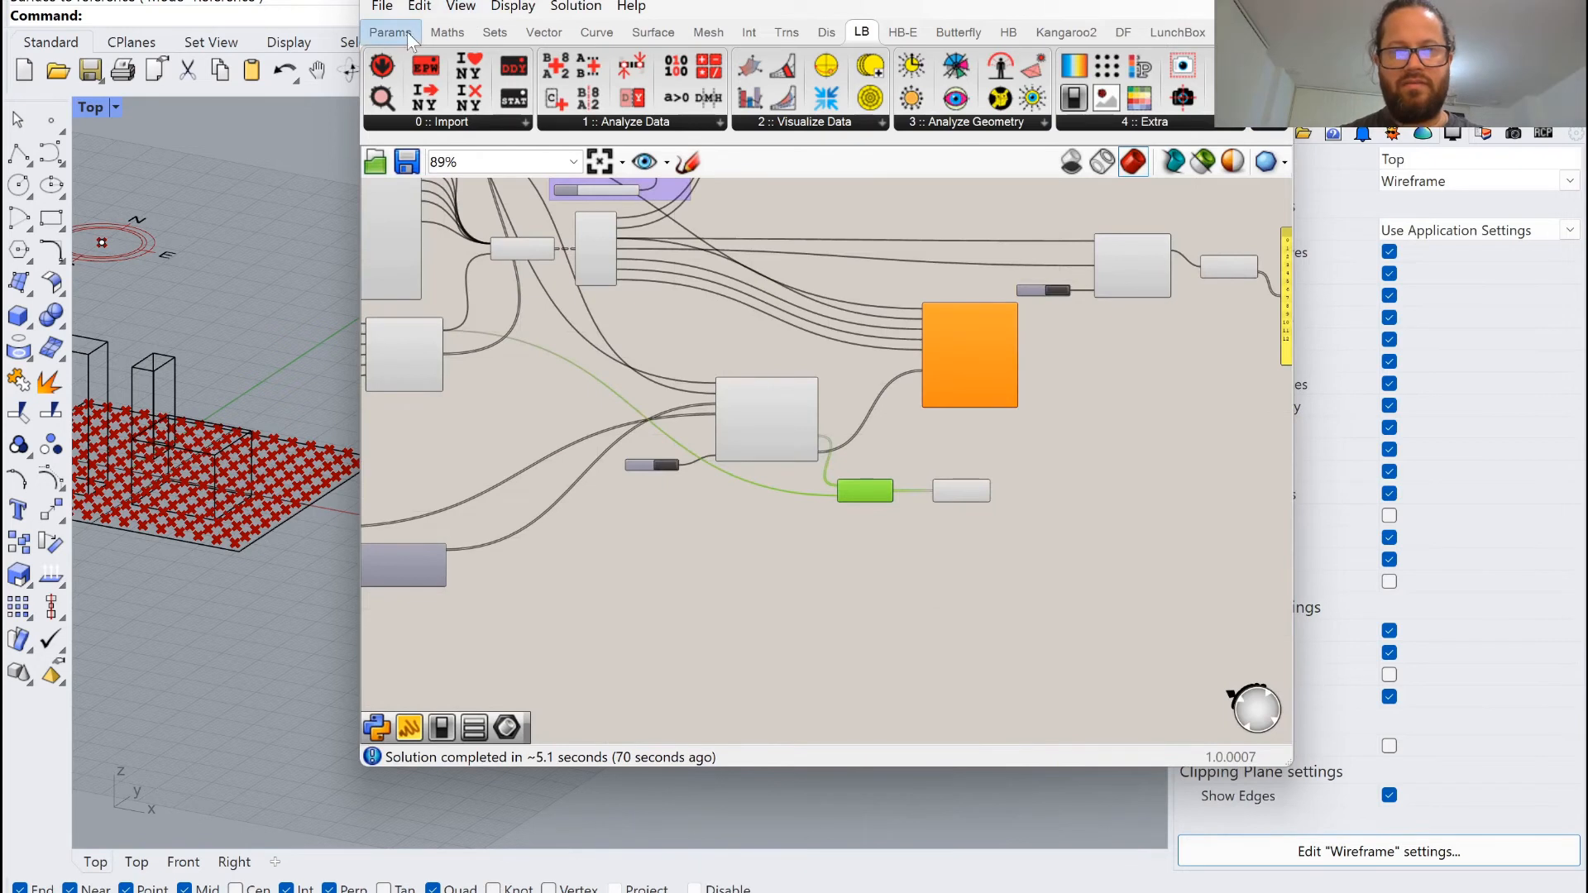
pyautogui.click(407, 31)
pyautogui.moveTo(759, 97); pyautogui.dragTo(1197, 563)
pyautogui.scroll(4, 1014, 405)
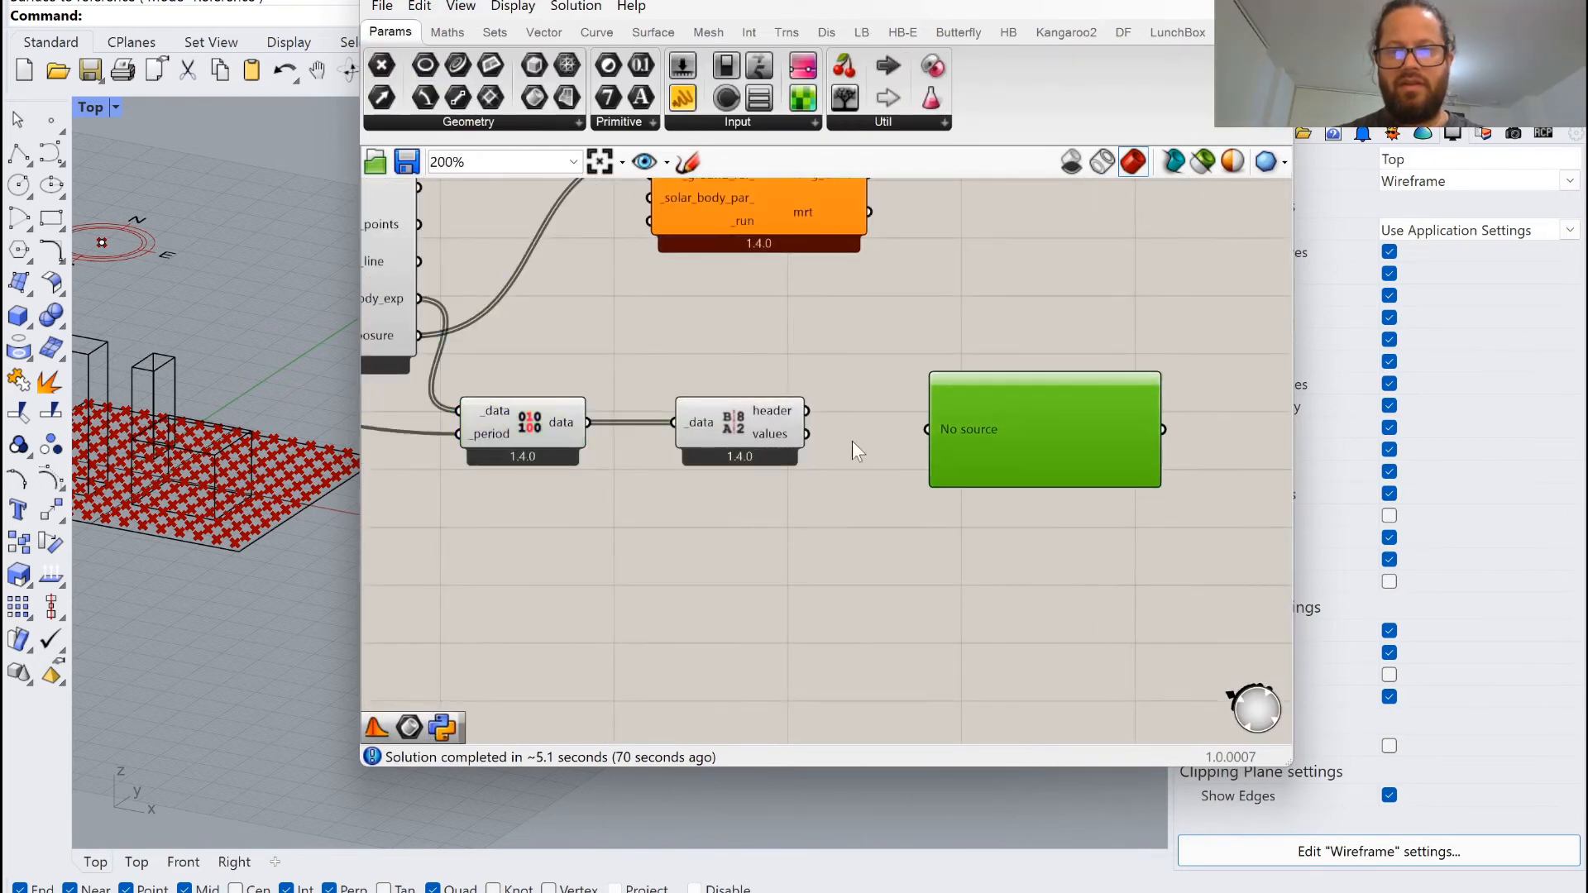
pyautogui.moveTo(807, 434); pyautogui.dragTo(926, 531)
pyautogui.rightClick(1039, 506)
pyautogui.click(1105, 563)
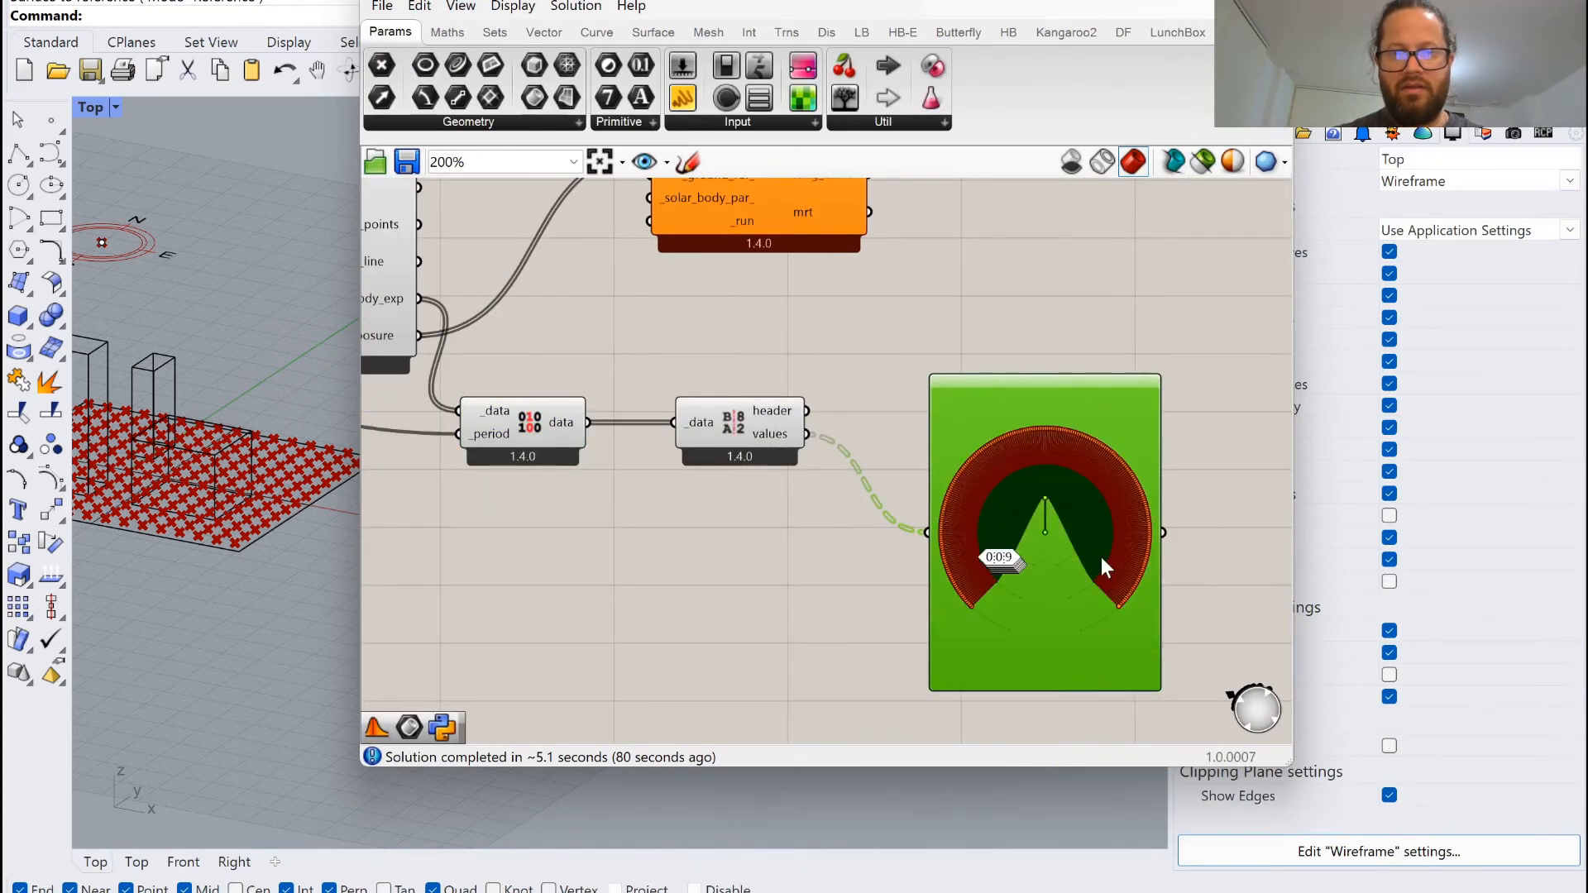
pyautogui.scroll(4, 1040, 493)
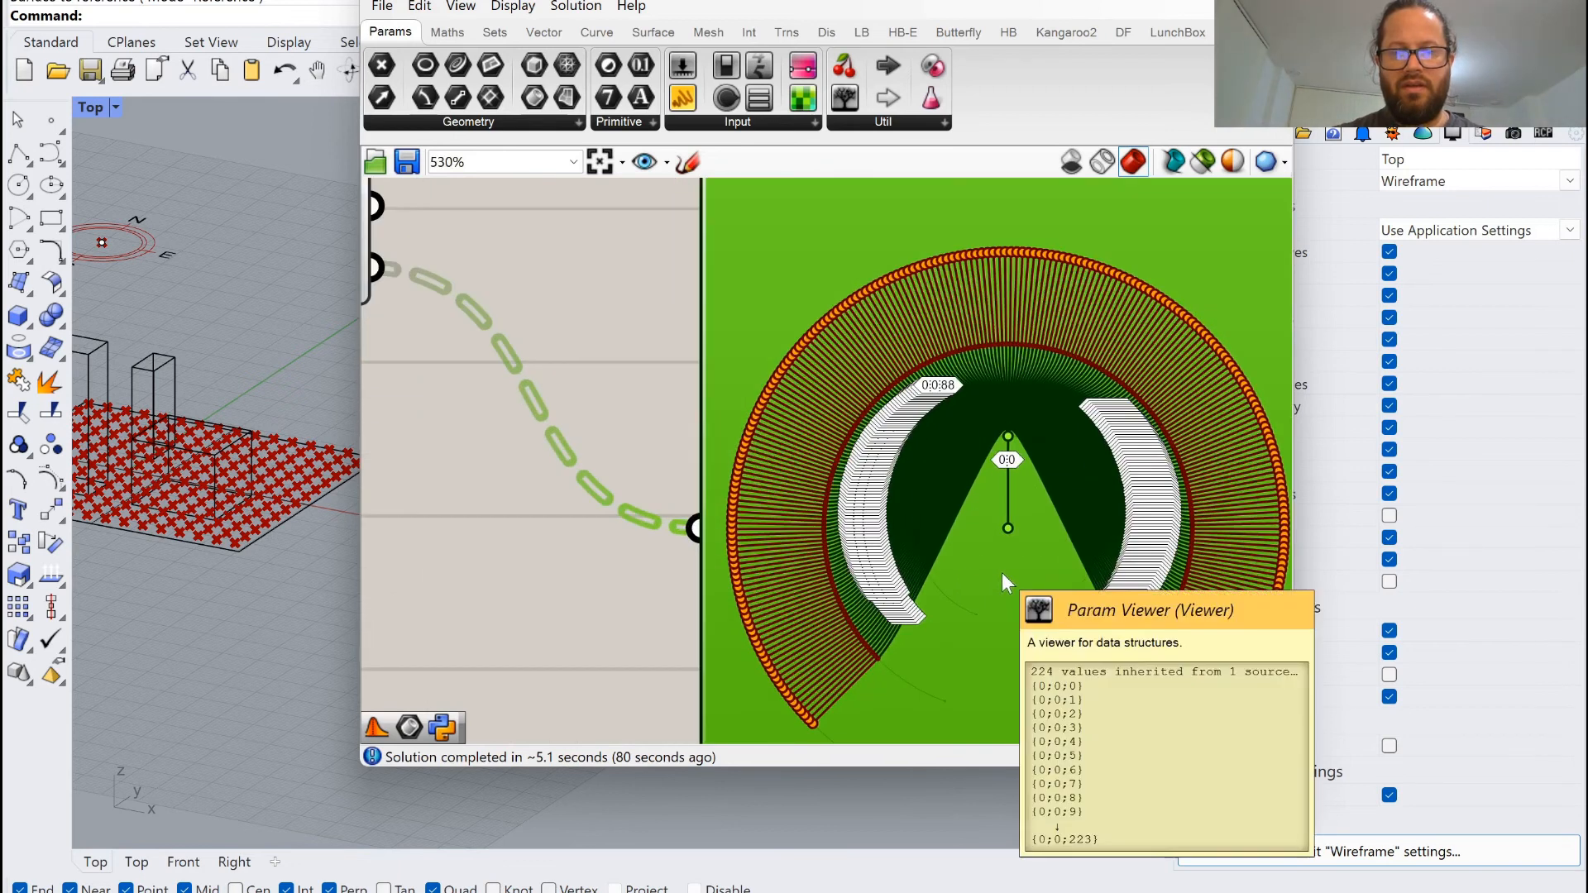
pyautogui.scroll(-4, 931, 309)
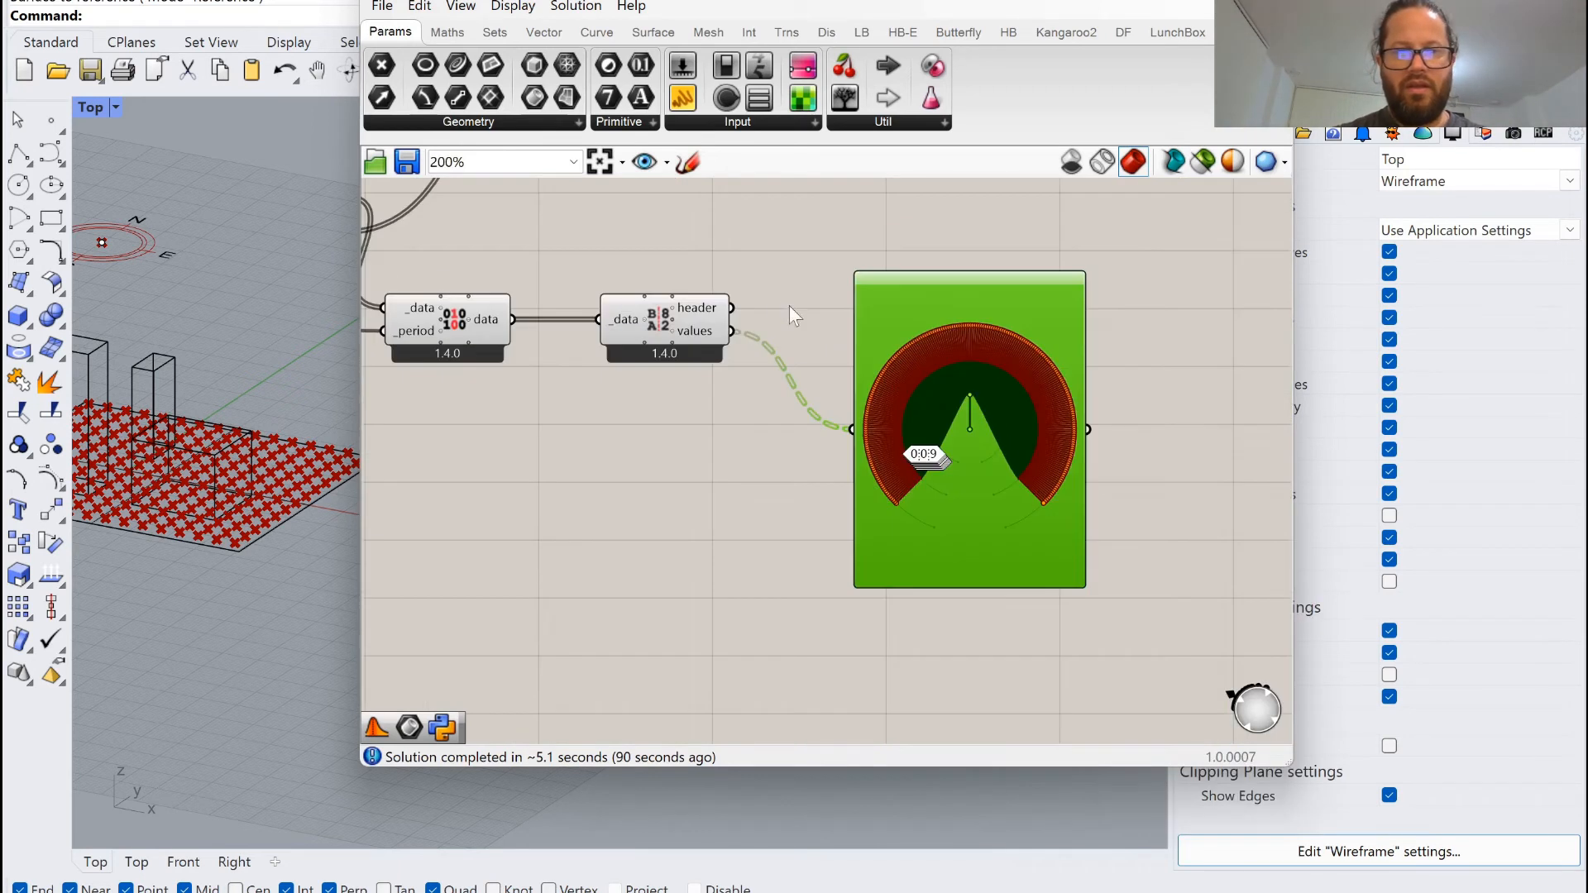
# Insert an Average component between Deconstruct Data's values output and the Param Viewer, with its AM output flattened.
pyautogui.scroll(3, 666, 319)
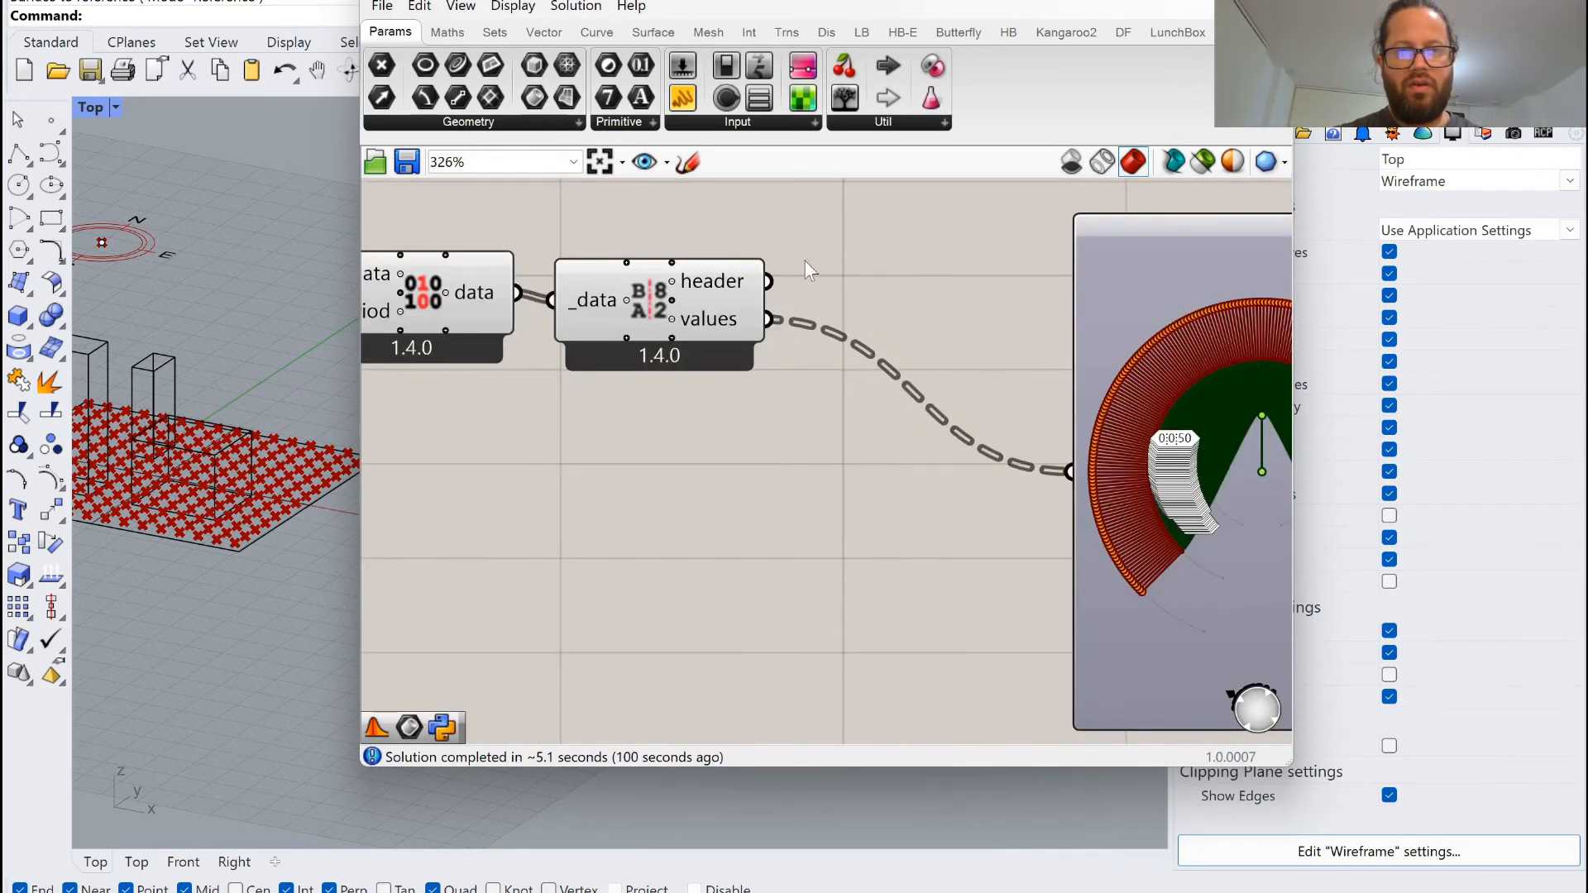
pyautogui.doubleClick(847, 277)
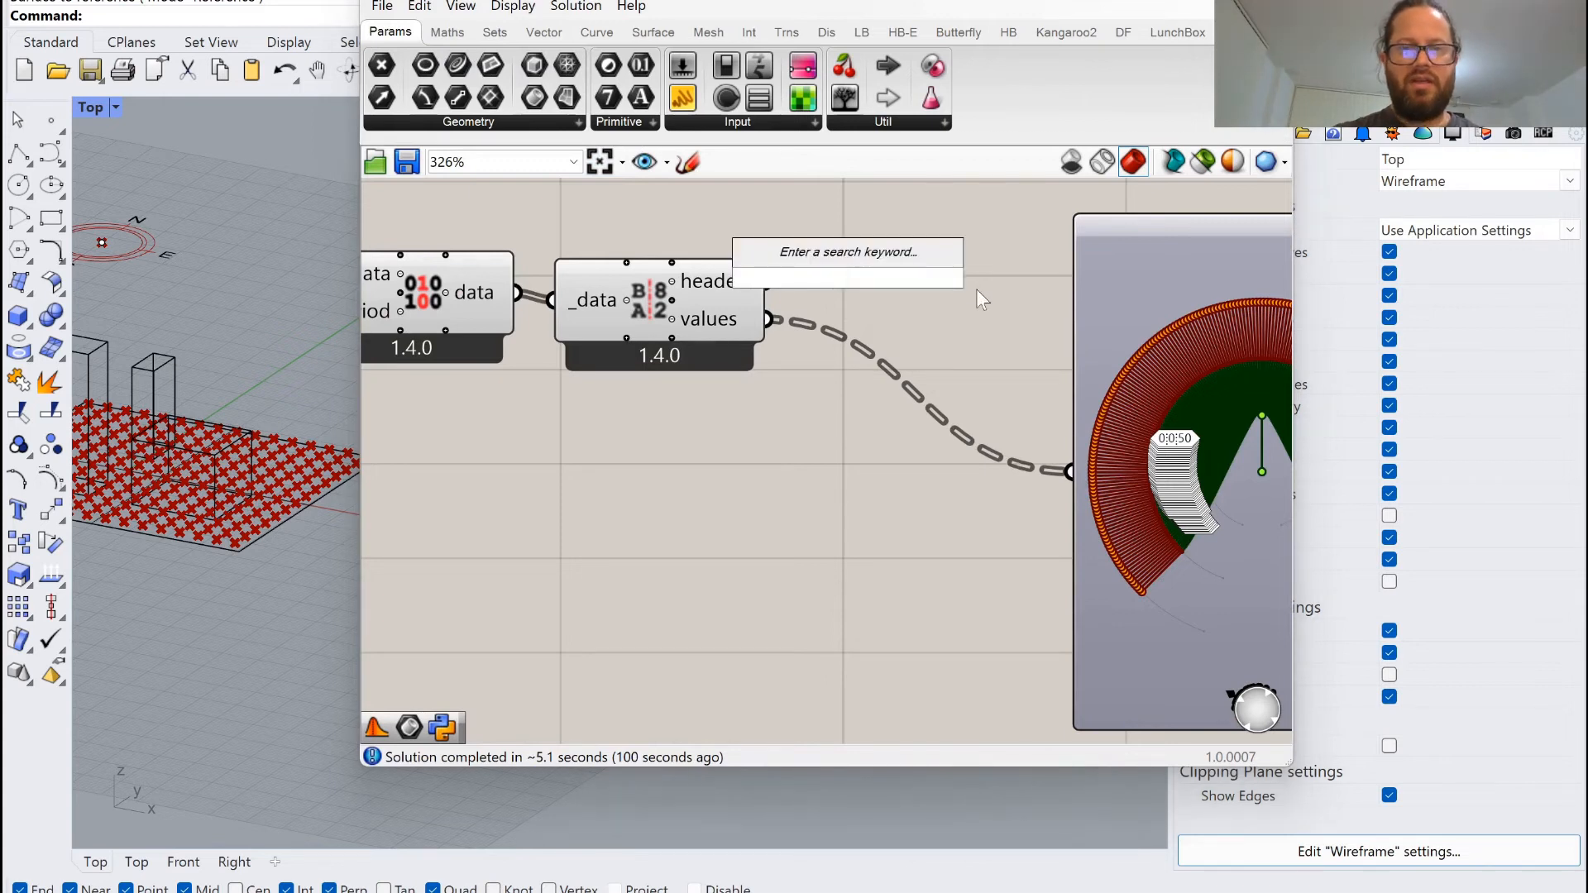
pyautogui.write('average')
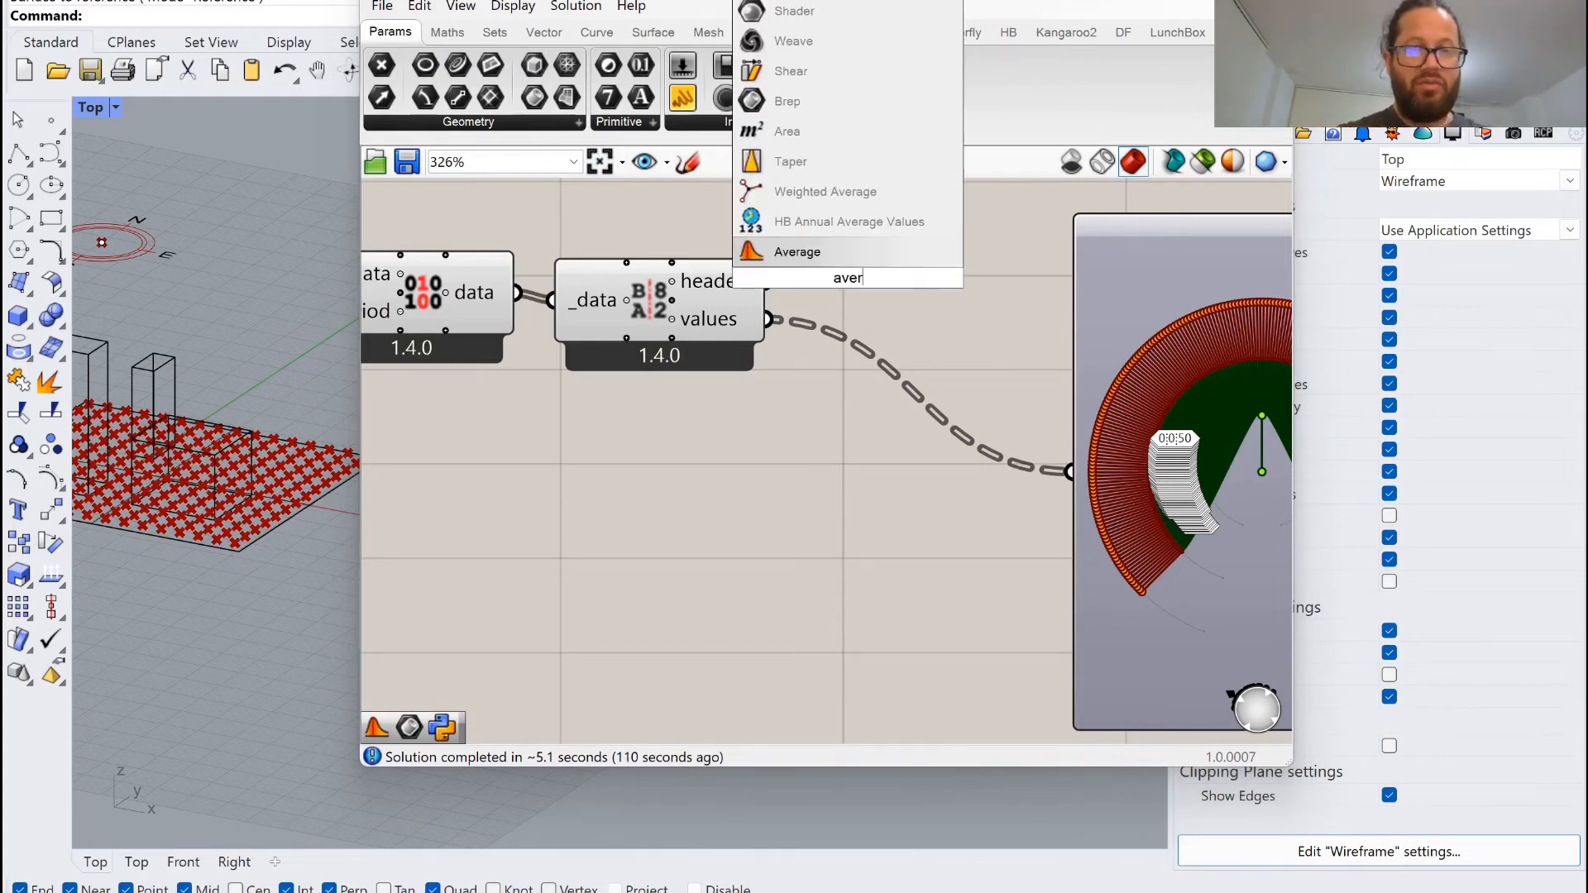
pyautogui.press('Return')
pyautogui.rightClick(842, 355)
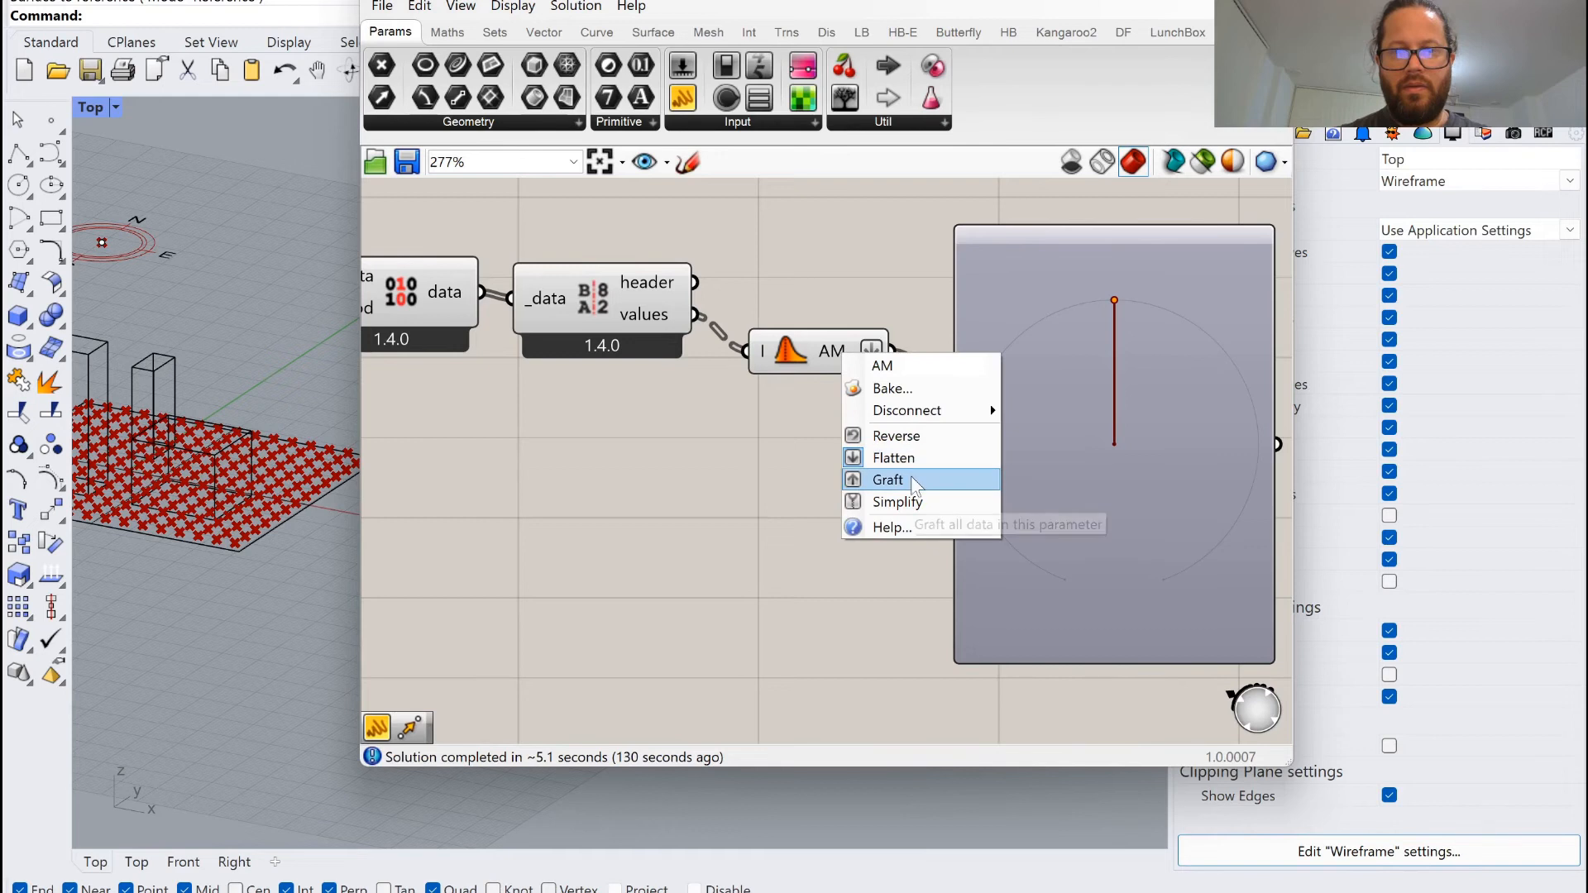
# Try flattening Deconstruct Data's values output with Average's AM output grafted, and turn Flatten off again on values.
pyautogui.rightClick(660, 315)
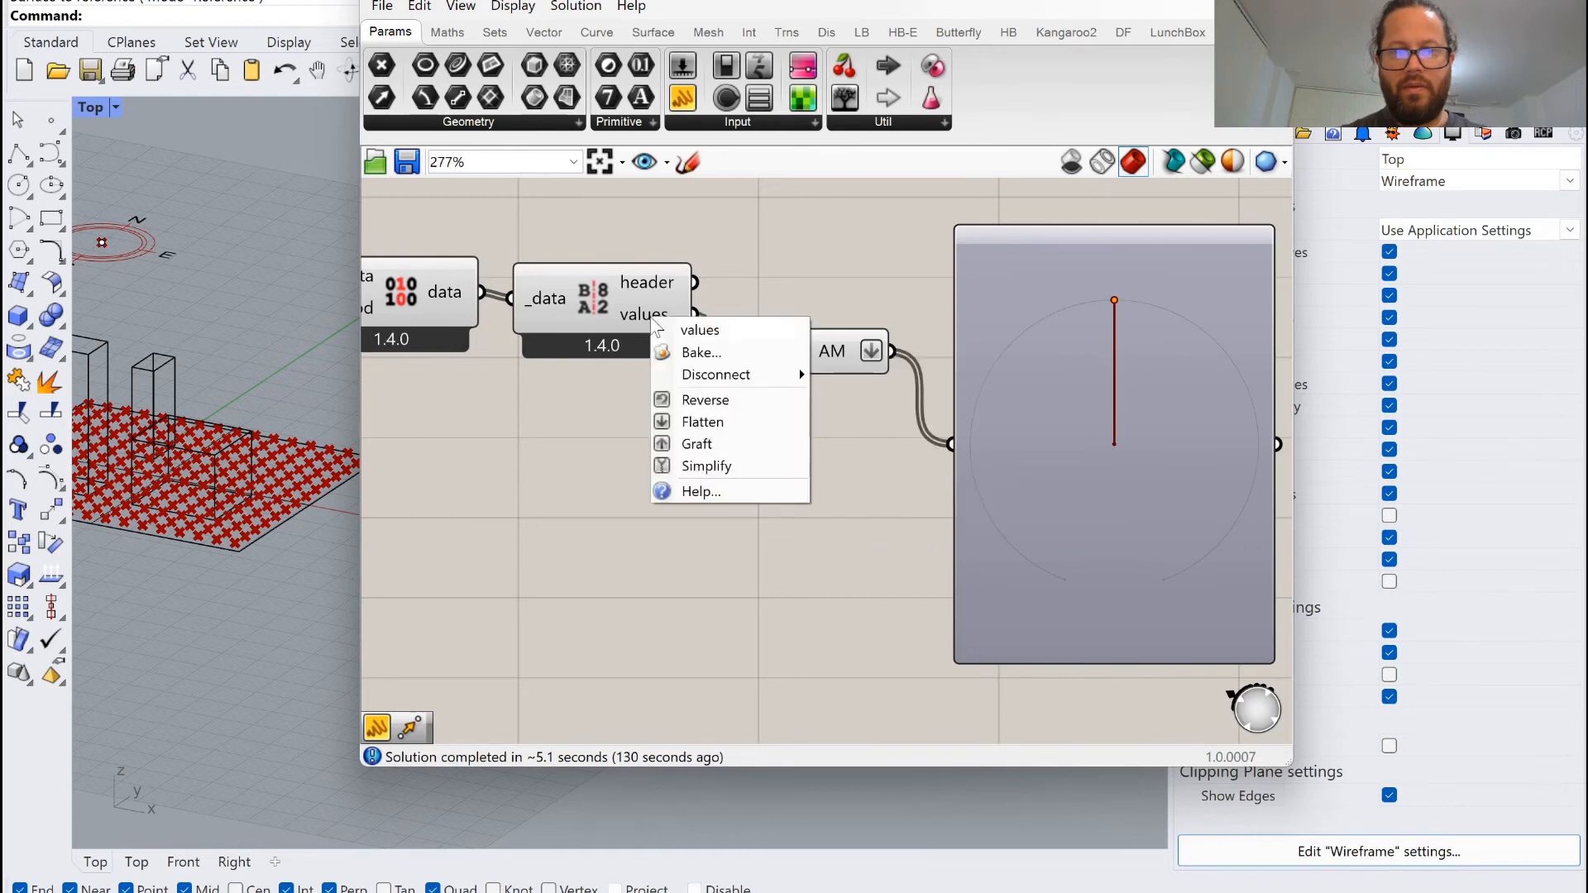
pyautogui.click(744, 428)
pyautogui.rightClick(870, 348)
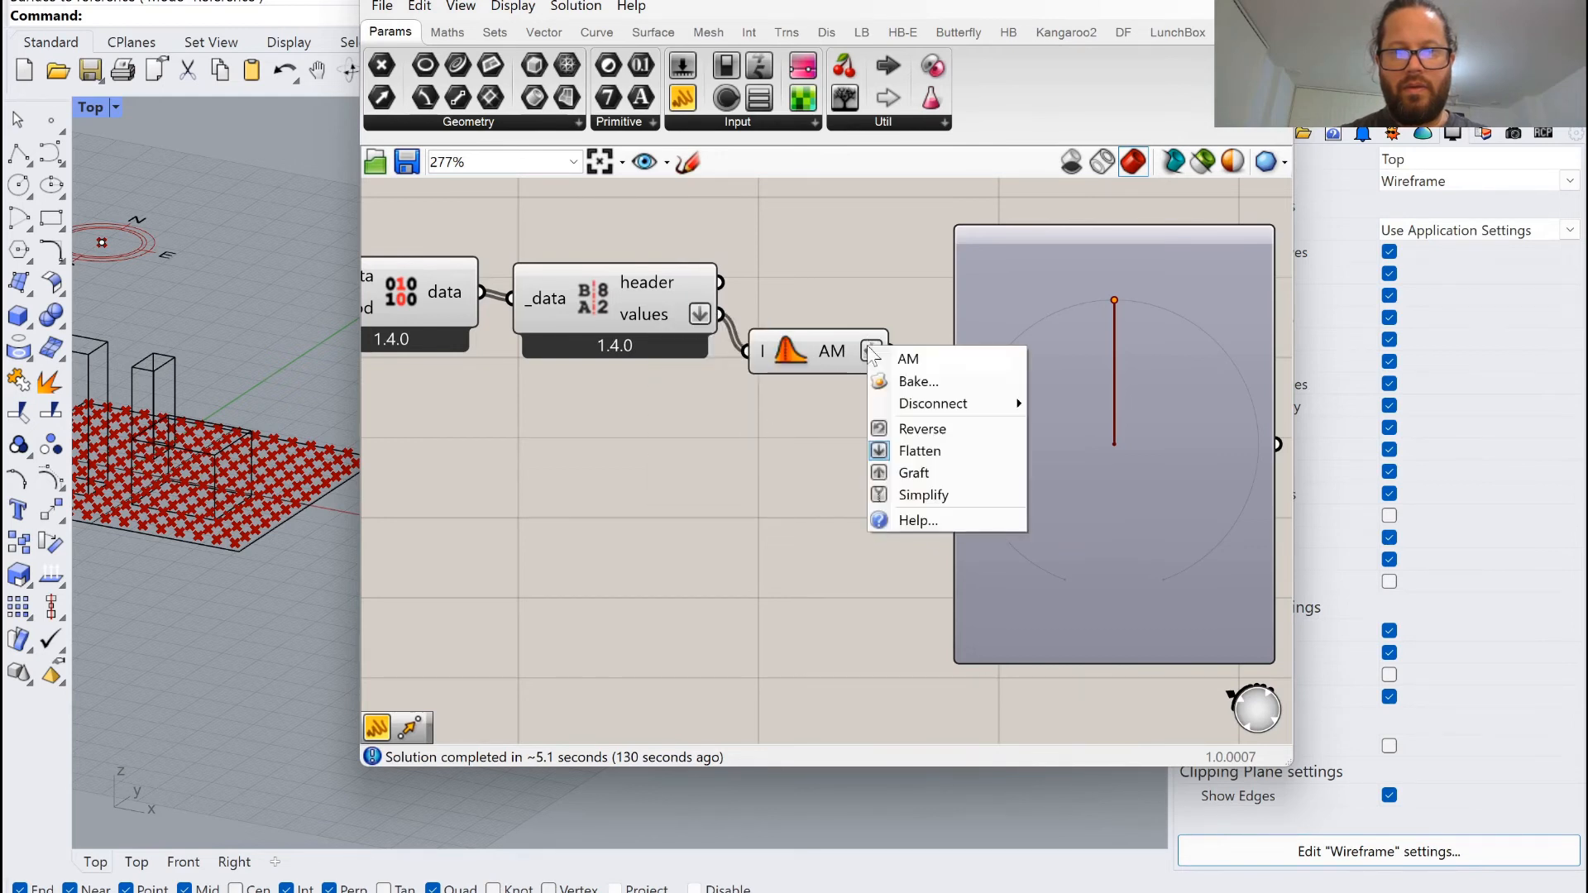
pyautogui.click(934, 465)
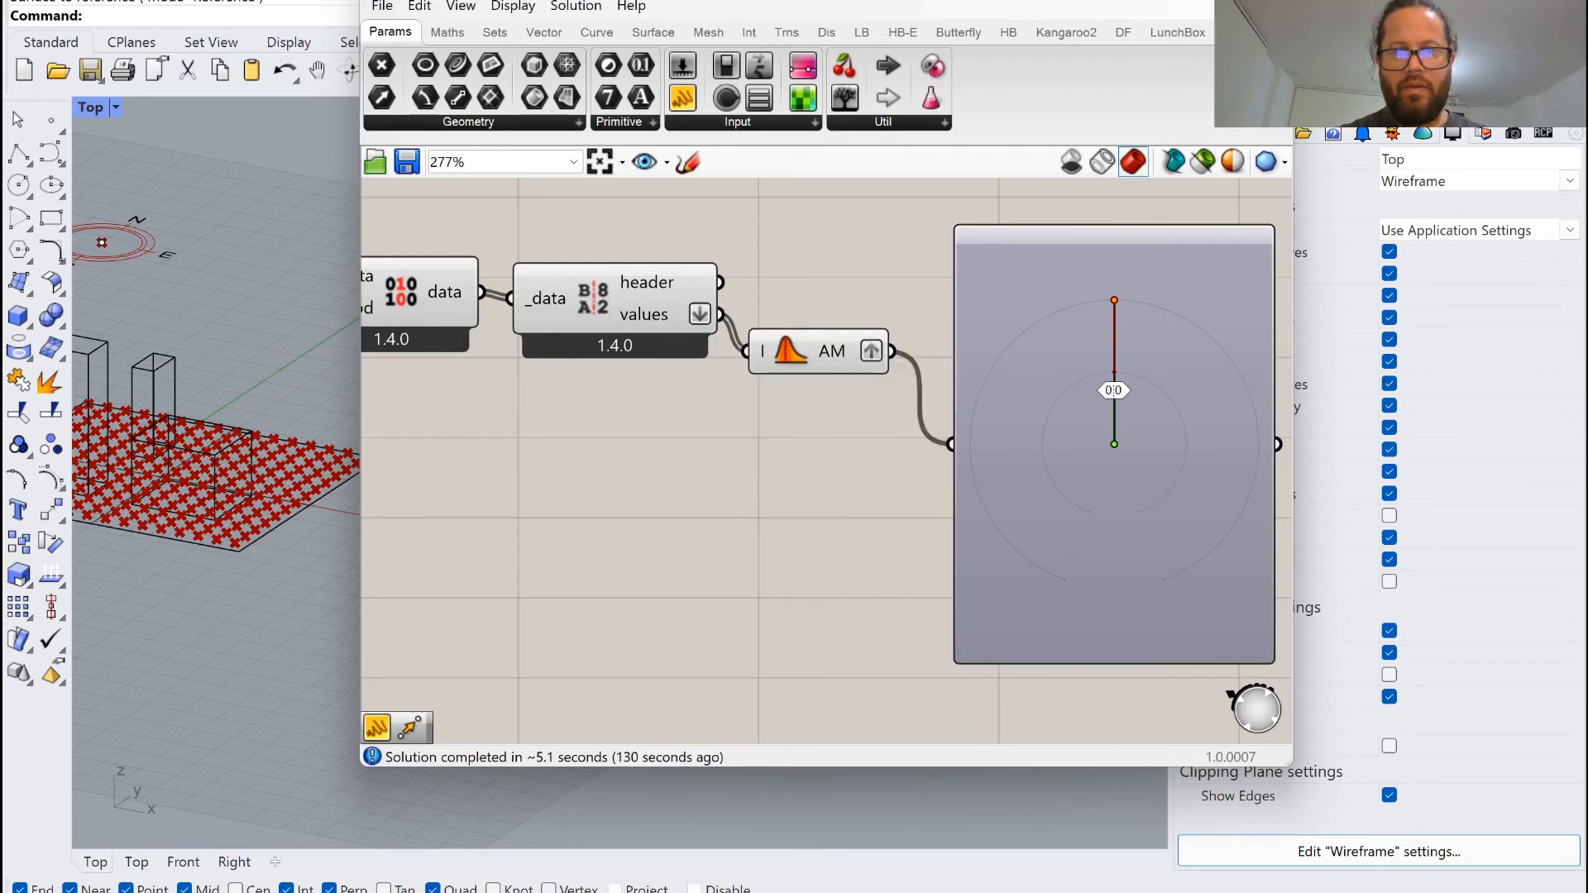
pyautogui.rightClick(668, 316)
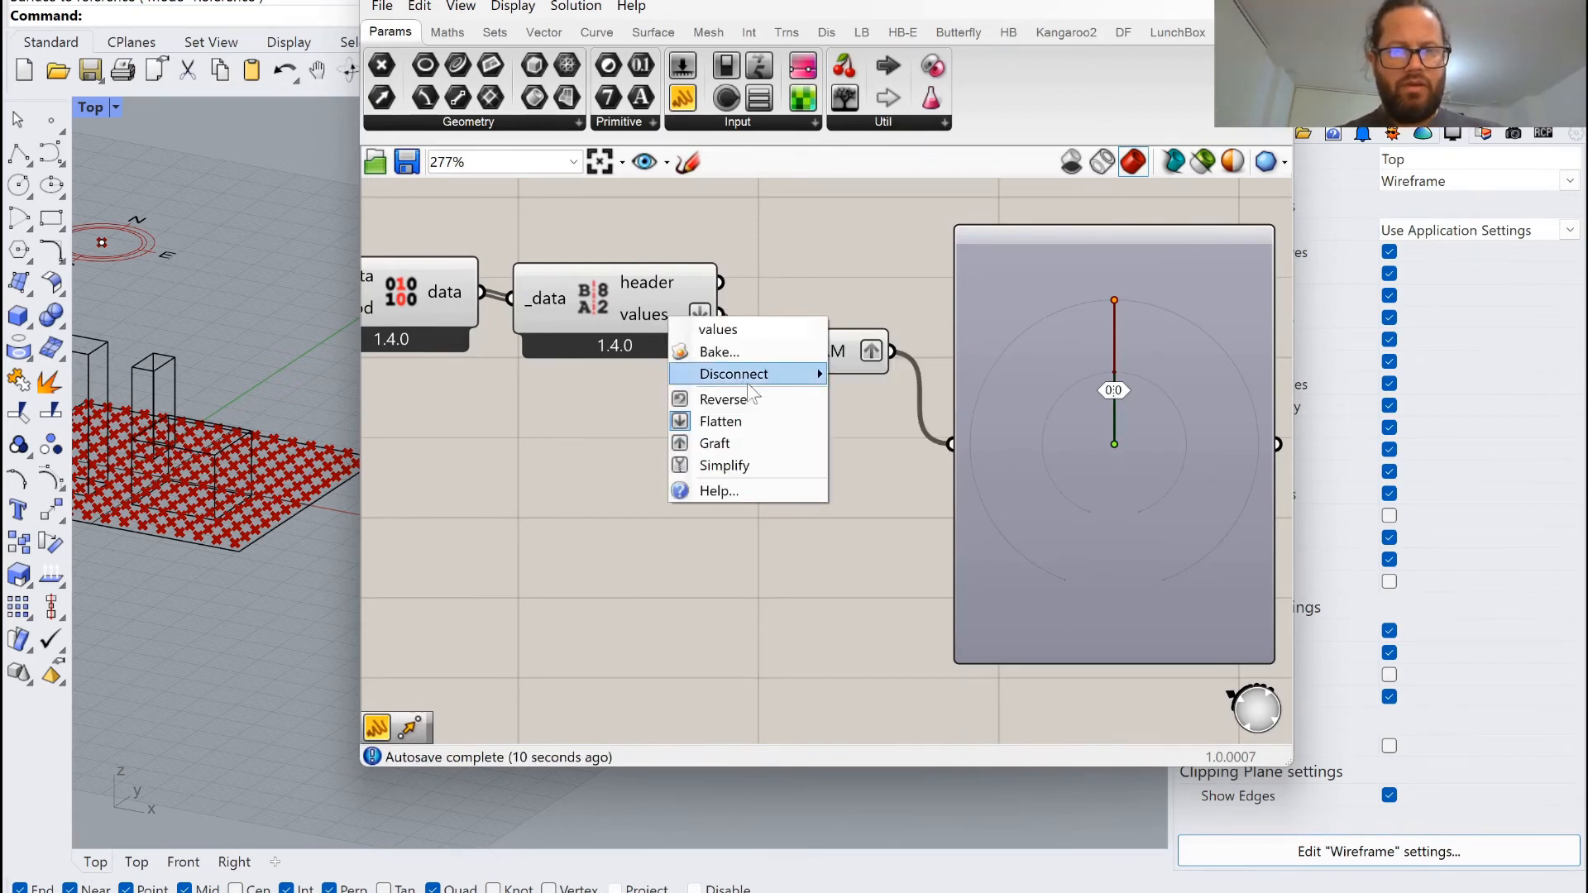
pyautogui.click(750, 420)
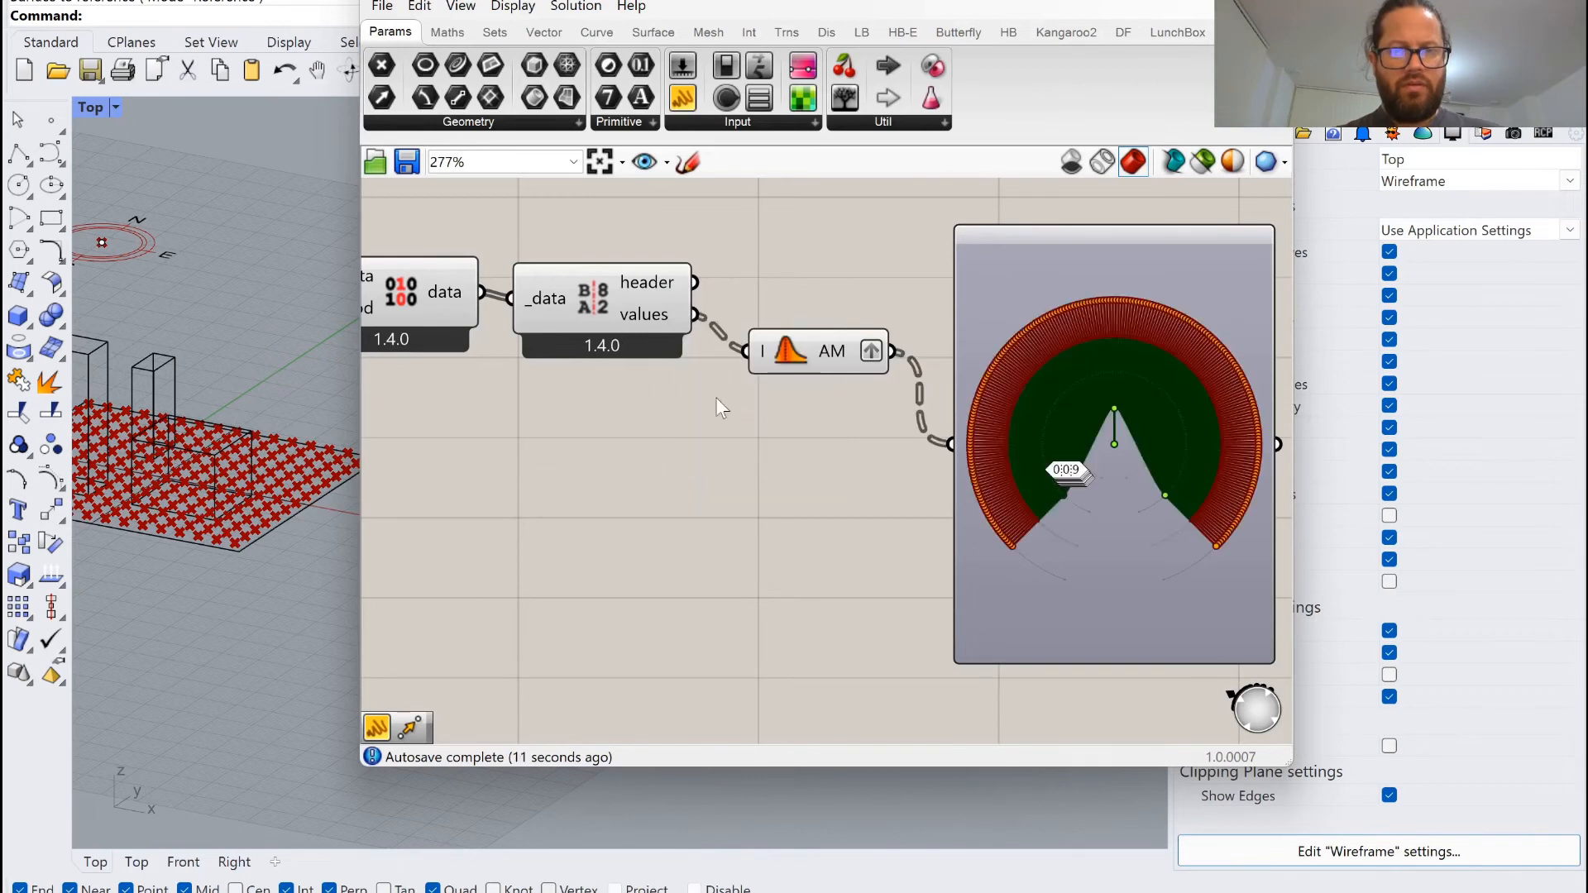
# Flatten Average's AM output, show it in an enlarged panel instead of the Param Viewer, and look through the list.
pyautogui.rightClick(852, 351)
pyautogui.click(910, 473)
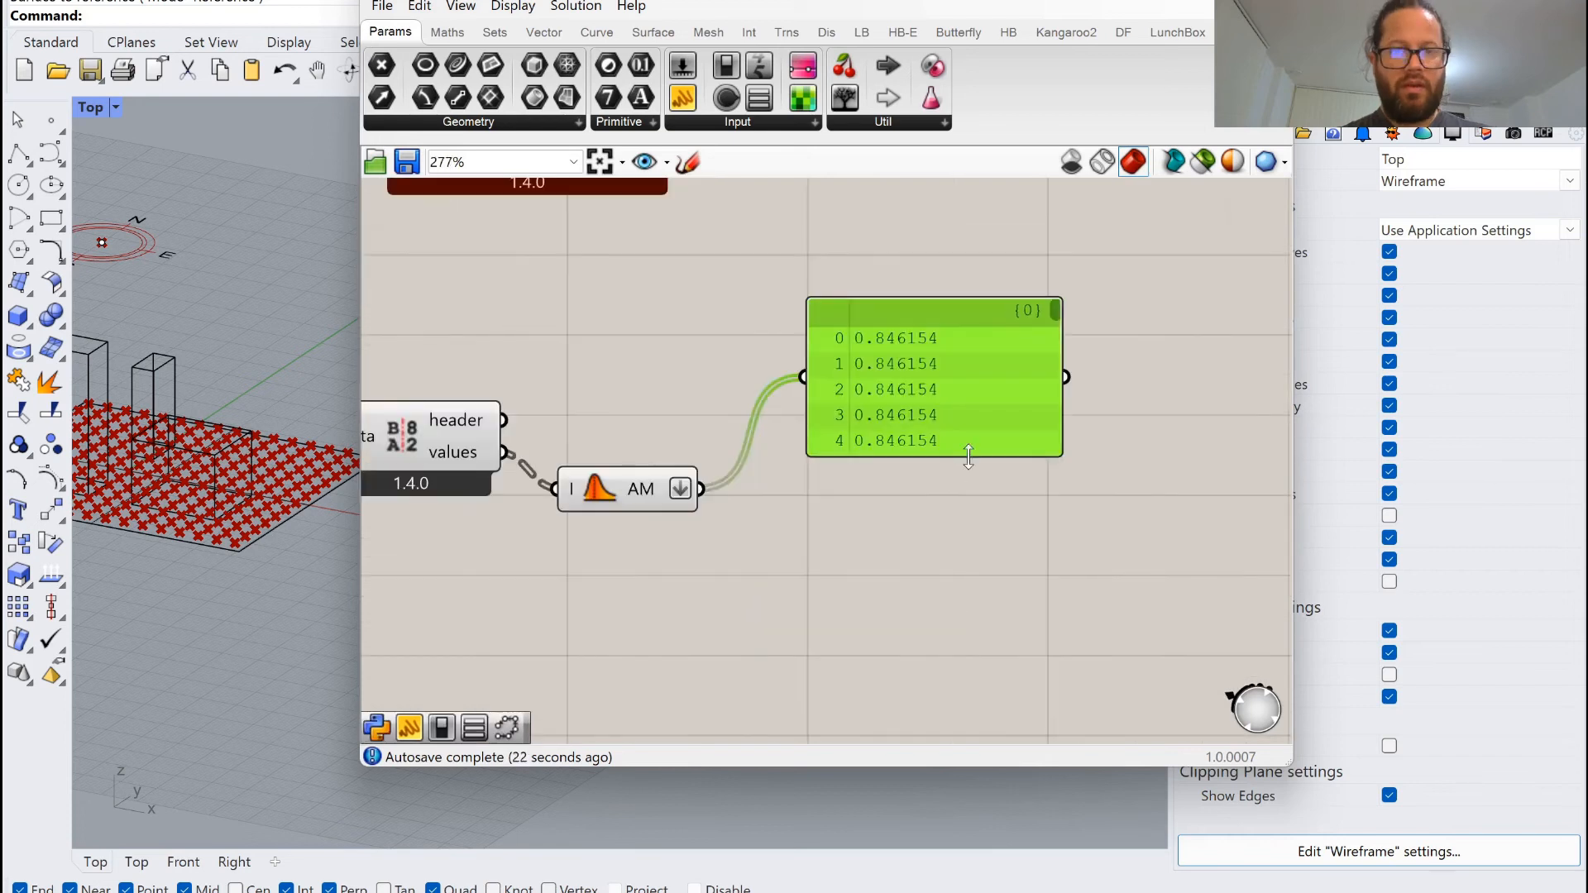
pyautogui.moveTo(960, 654); pyautogui.dragTo(960, 695)
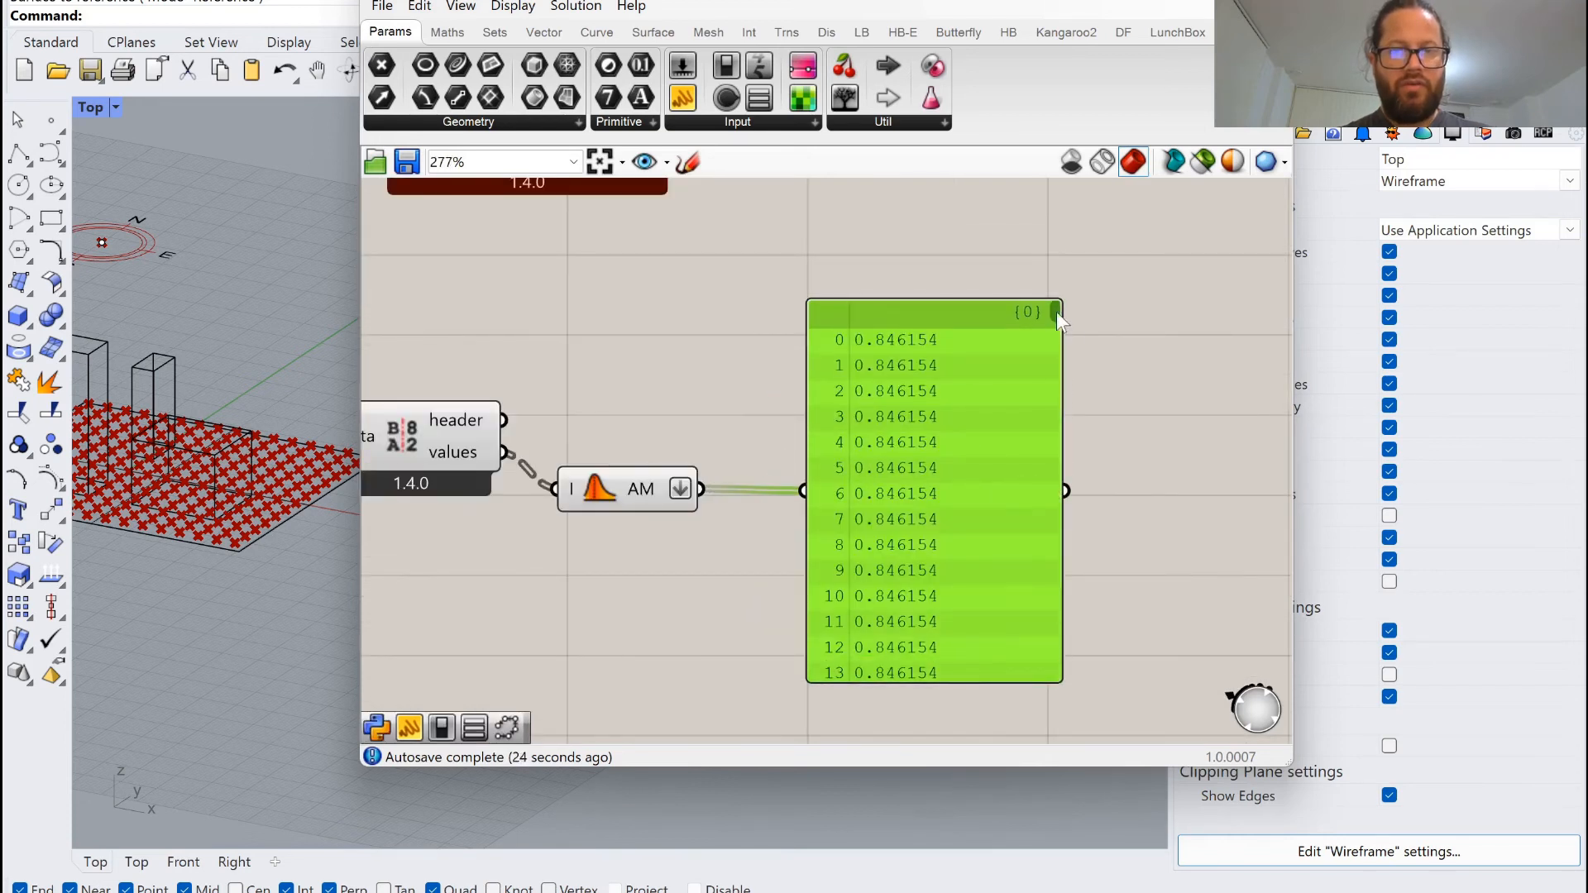
pyautogui.moveTo(1055, 310); pyautogui.dragTo(1056, 533)
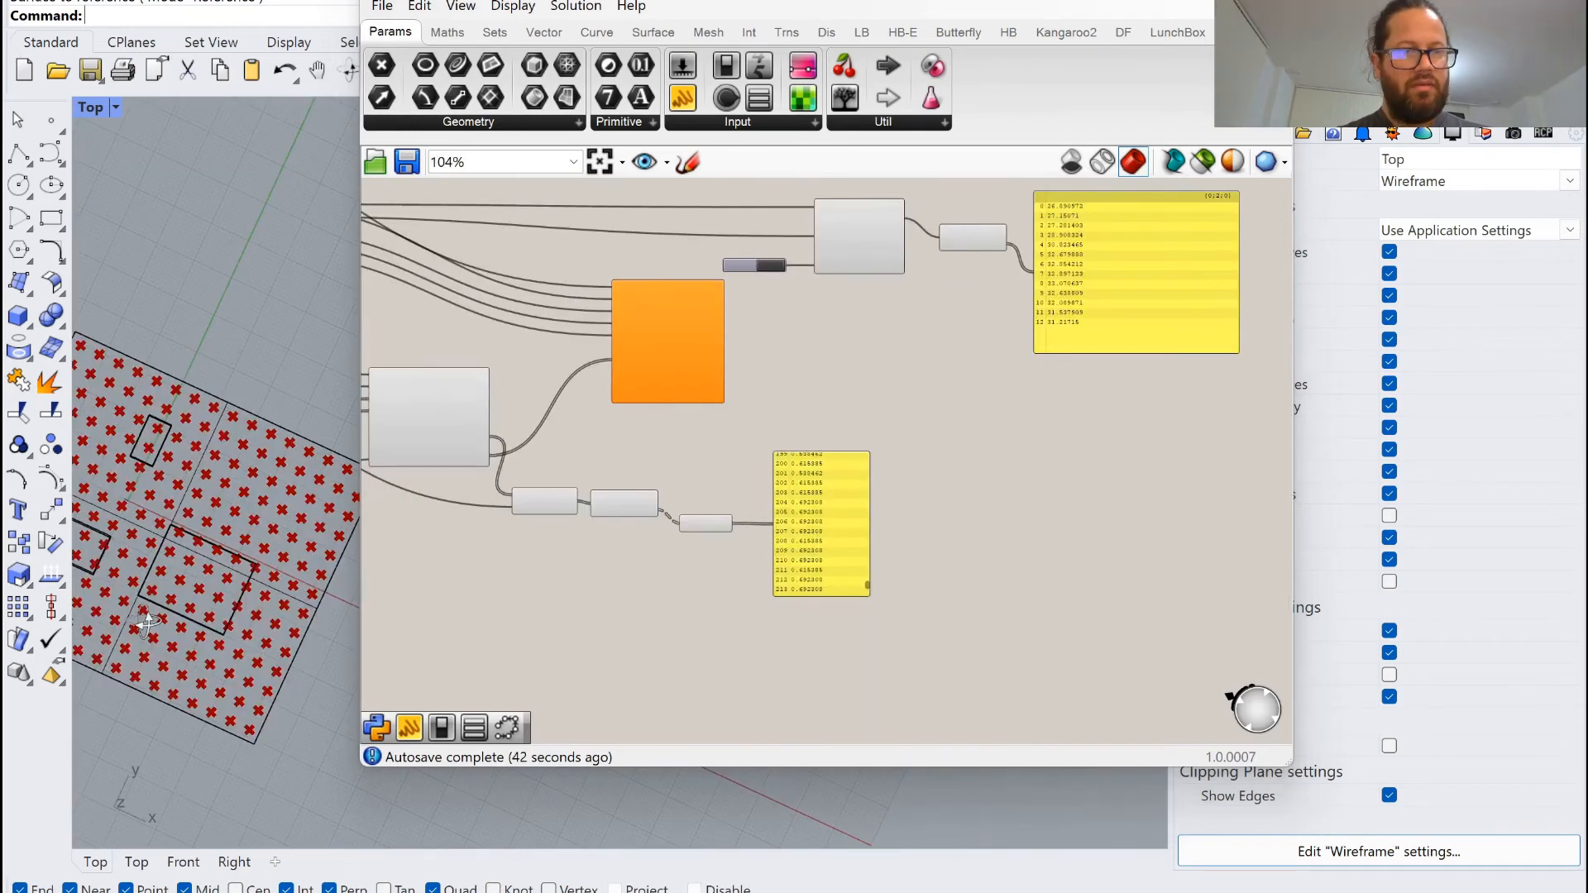
# Remove the panel, connect Average's AM output to Outdoor Solar MRT's fract_body_exp_ input, and place Average beside Deconstruct Data.
pyautogui.scroll(2, 151, 609)
pyautogui.moveTo(151, 610); pyautogui.dragTo(167, 599, button='right')
pyautogui.scroll(-4, 227, 538)
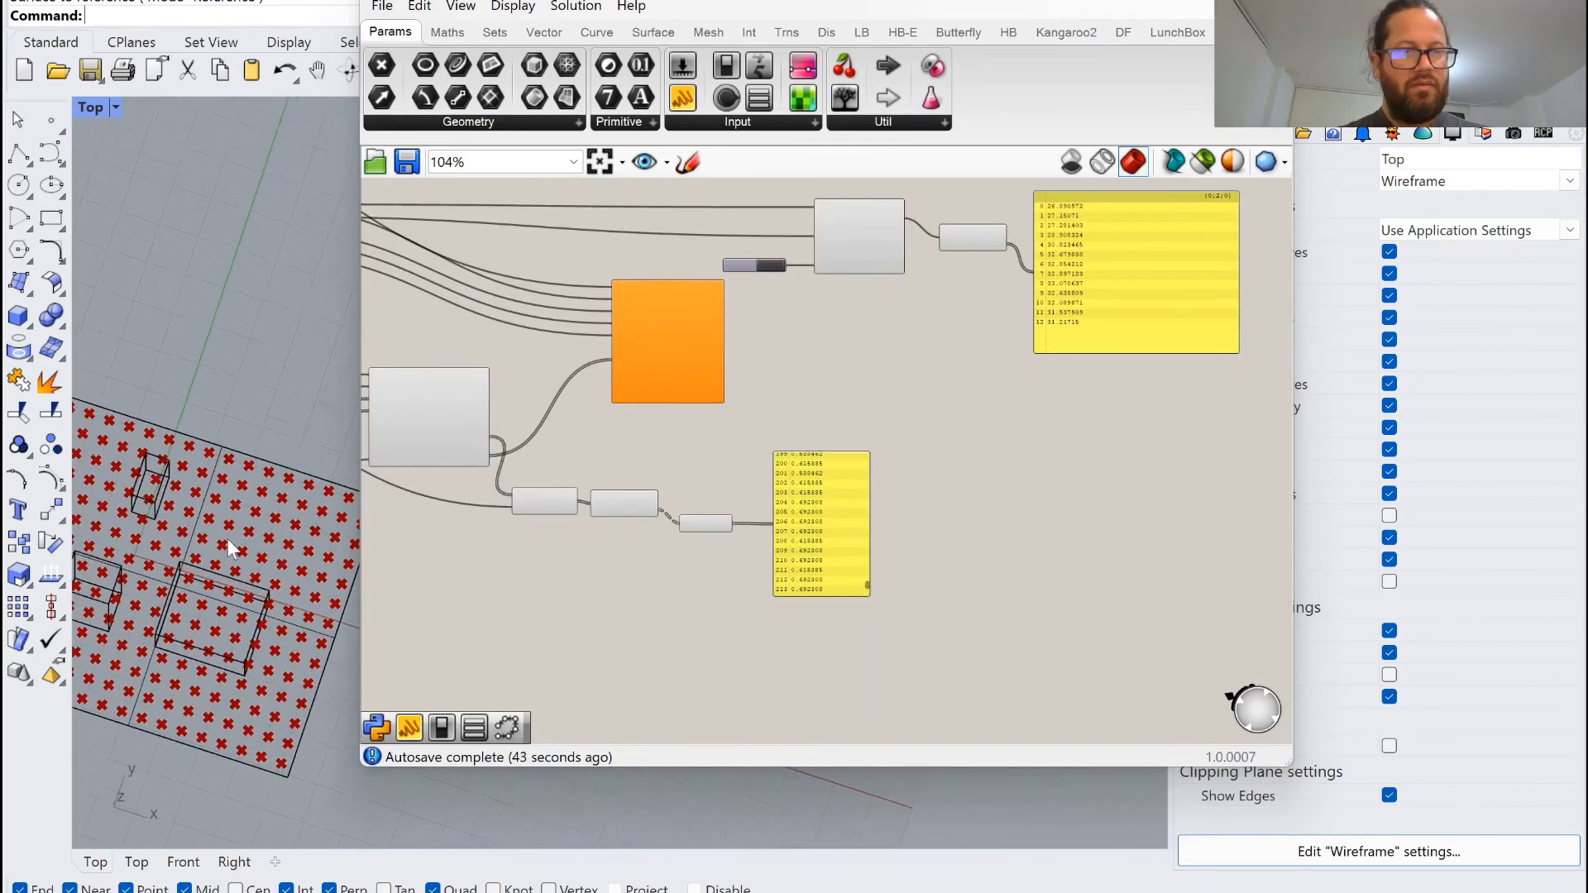
pyautogui.scroll(5, 220, 523)
pyautogui.scroll(-3, 201, 516)
pyautogui.scroll(4, 693, 539)
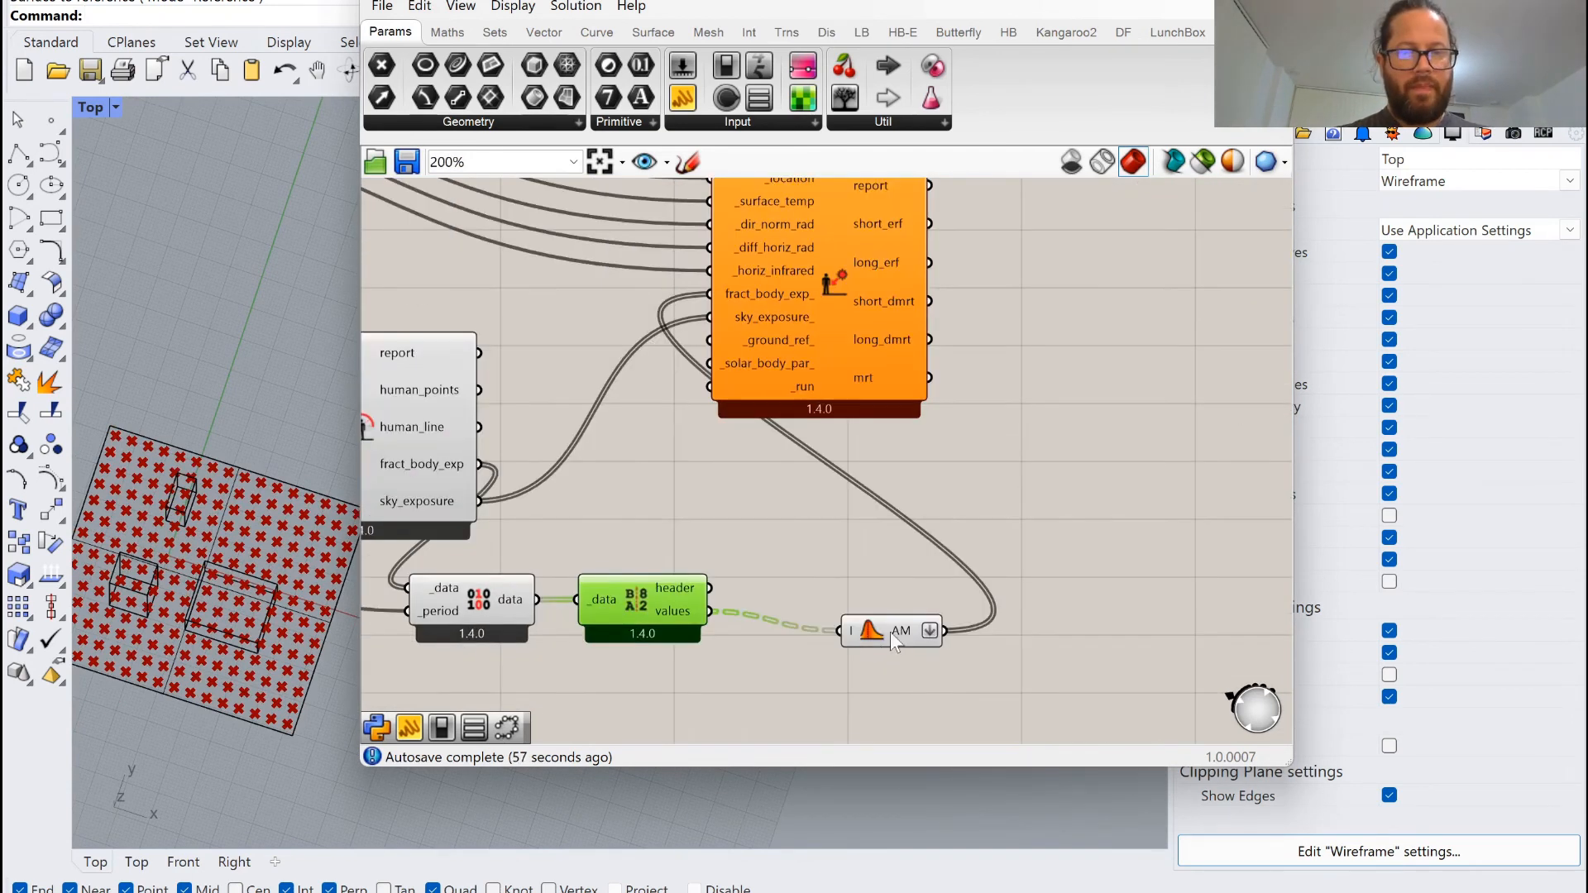
pyautogui.moveTo(890, 632); pyautogui.dragTo(786, 619)
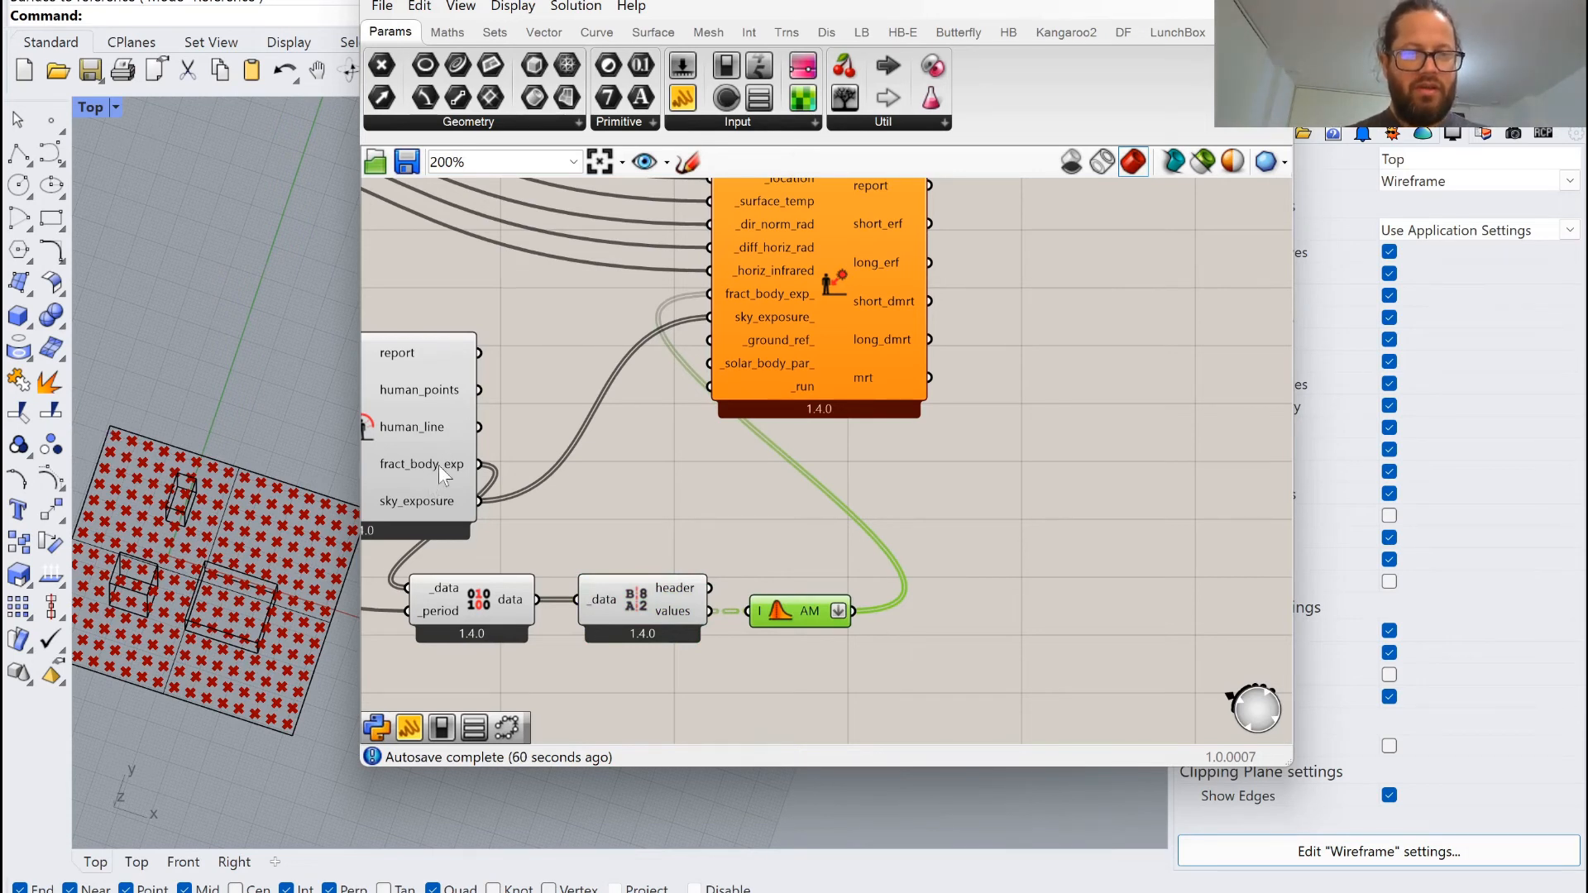
# Examine the body and sky exposure connections into Outdoor Solar MRT against the ground points in the Rhino viewport.
pyautogui.moveTo(450, 464)
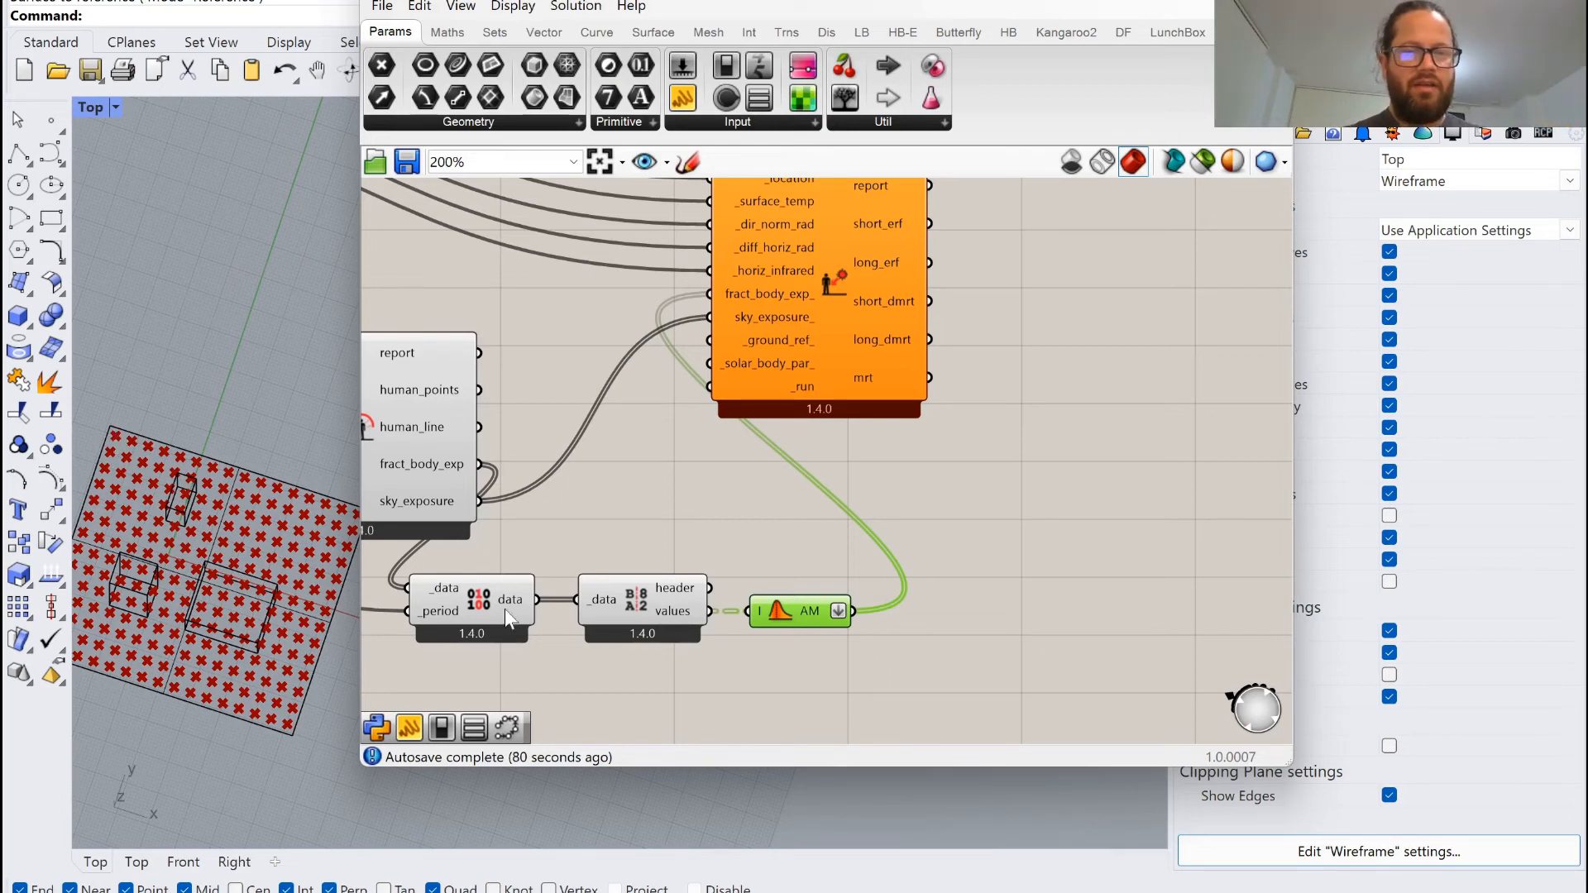
pyautogui.click(762, 491)
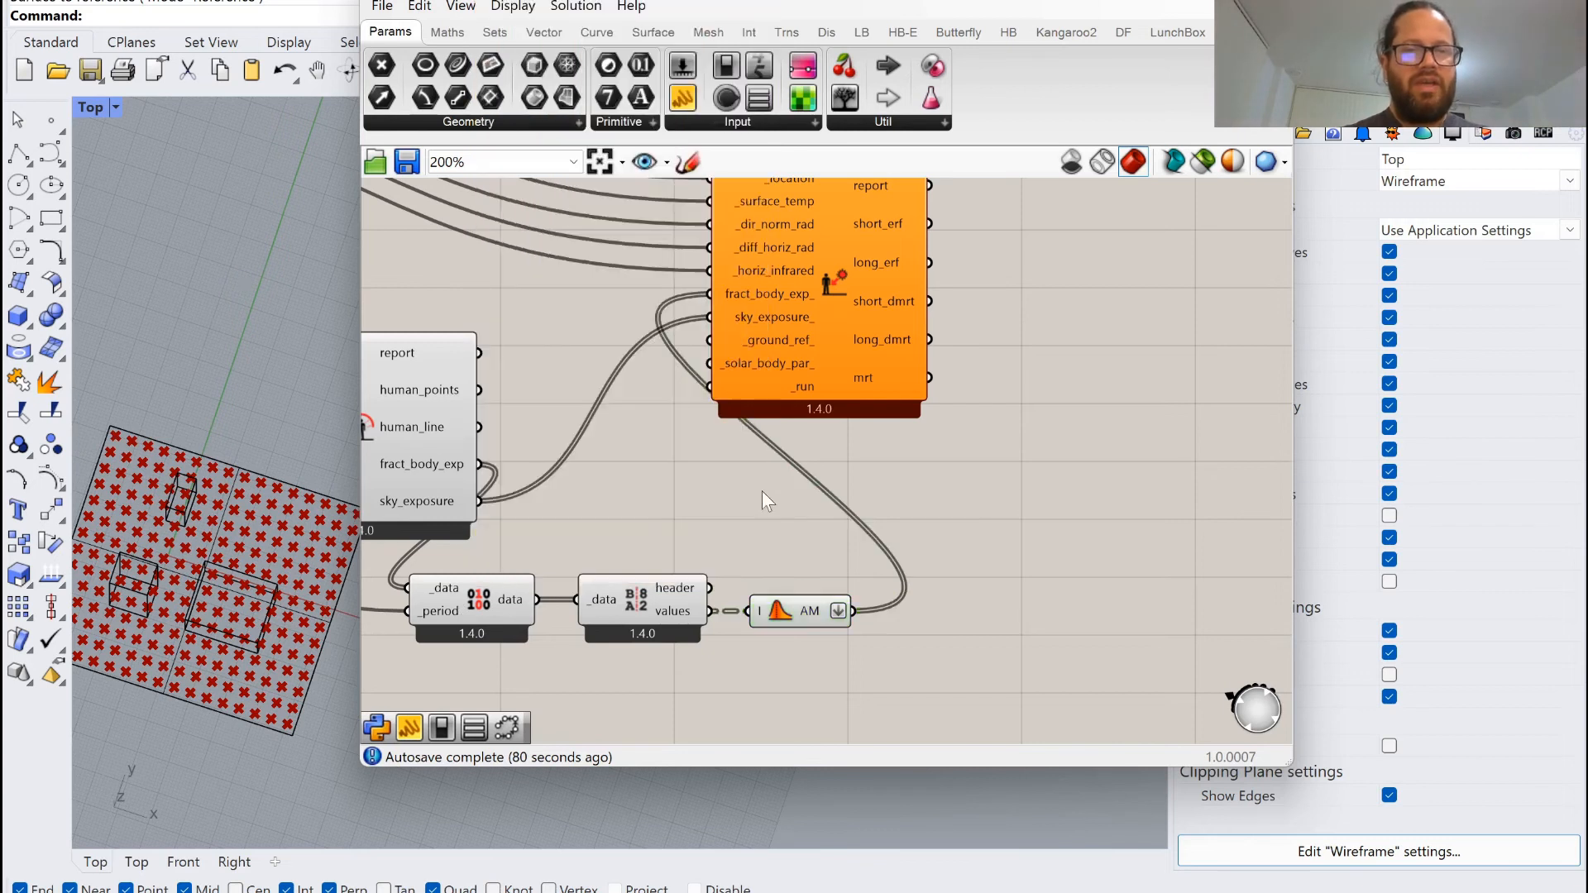
pyautogui.scroll(-2, 814, 354)
pyautogui.scroll(2, 722, 410)
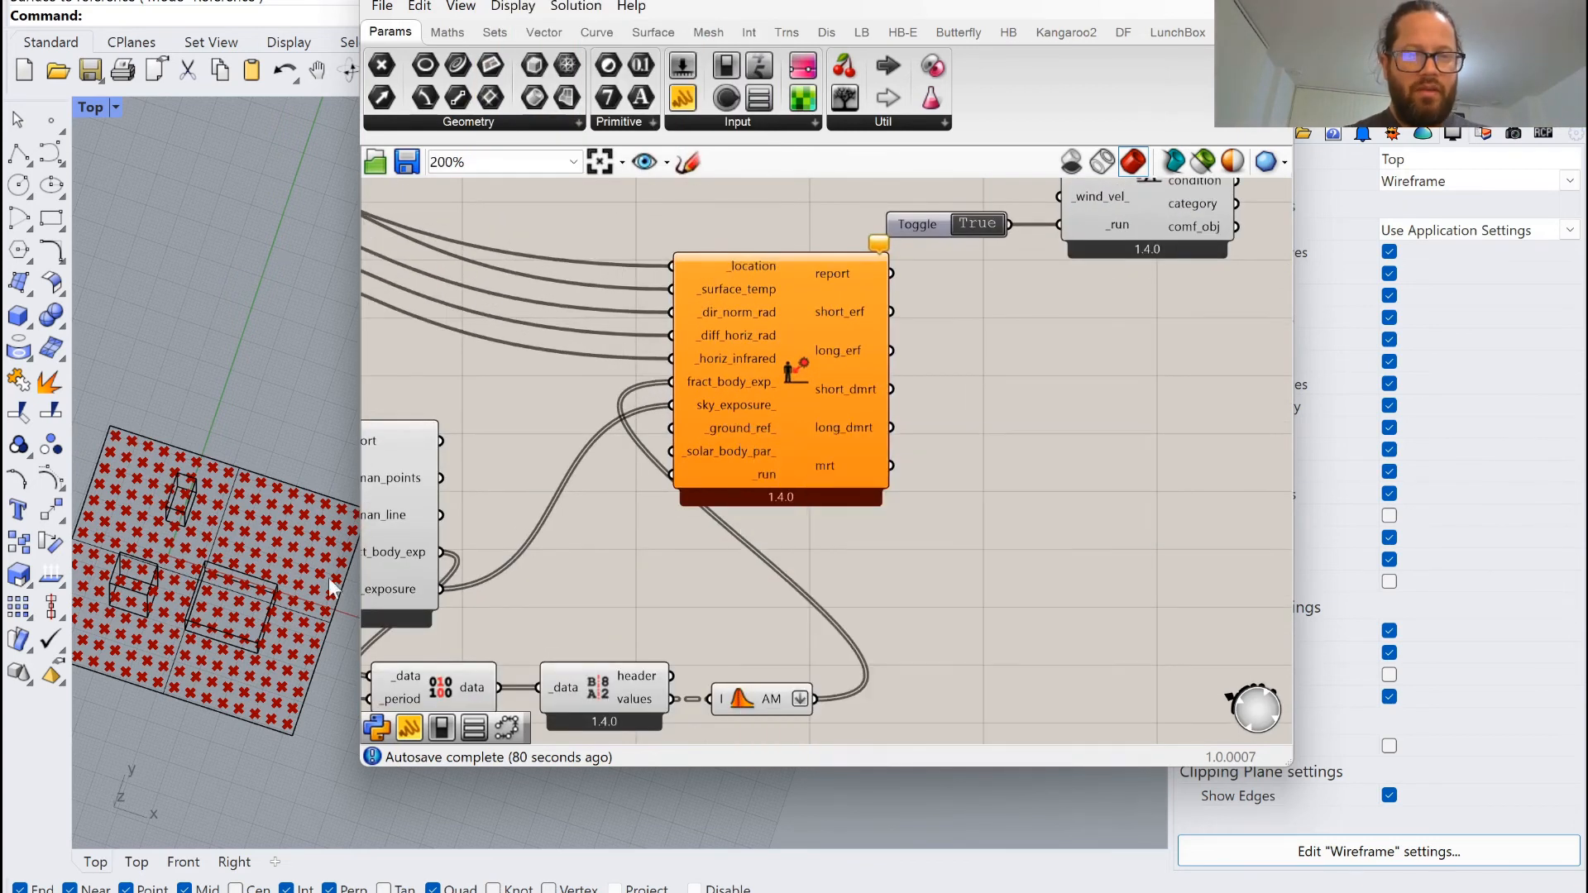
pyautogui.moveTo(730, 411)
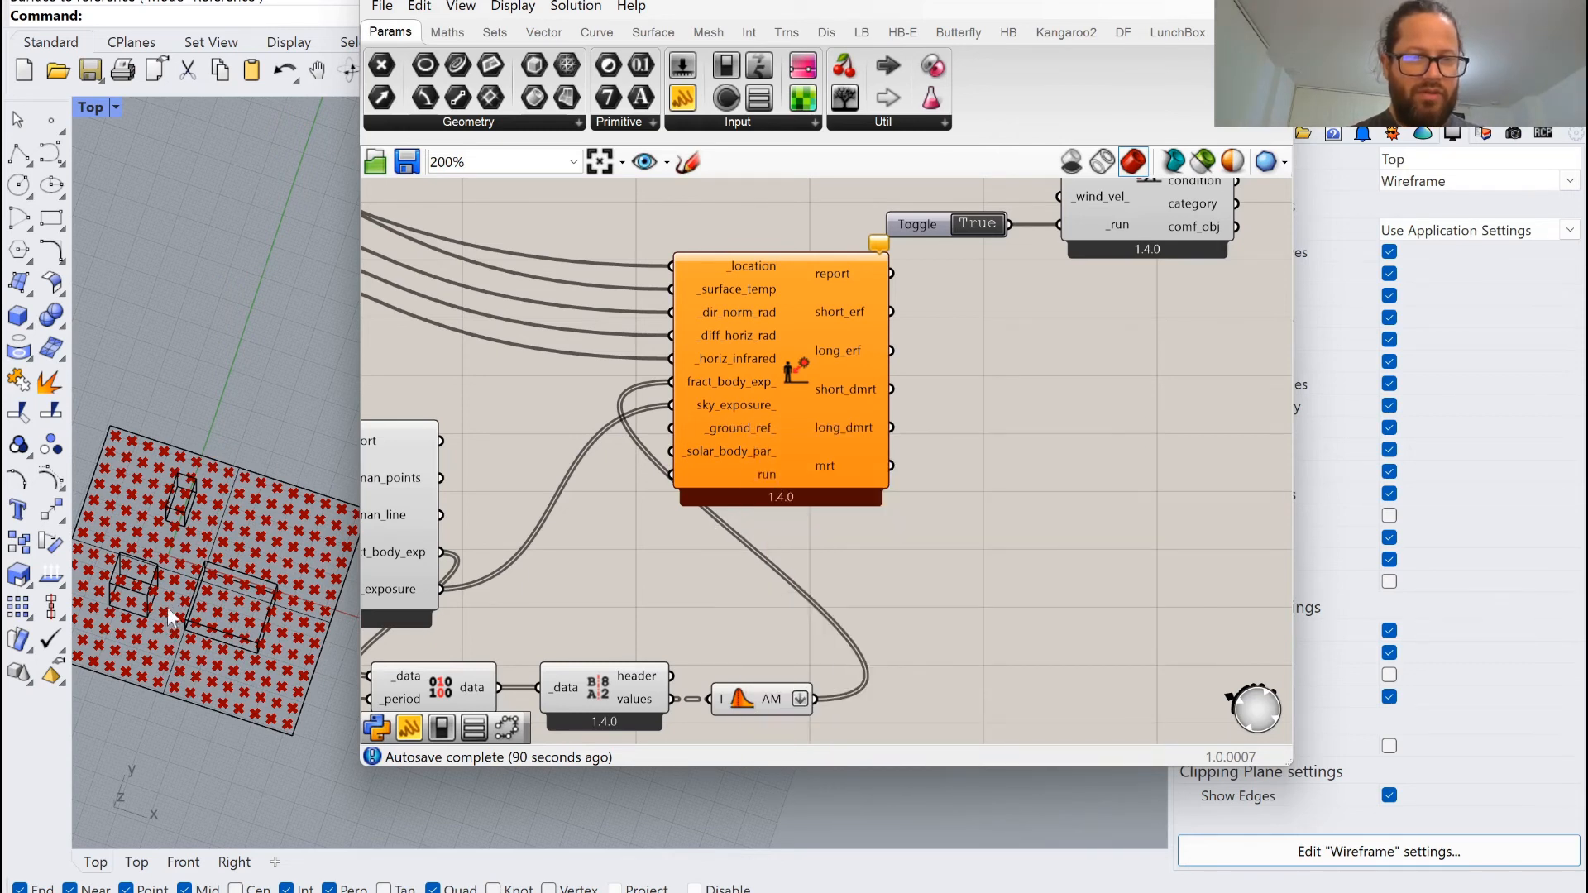
pyautogui.scroll(-1, 172, 620)
pyautogui.scroll(-4, 691, 609)
pyautogui.scroll(3, 599, 659)
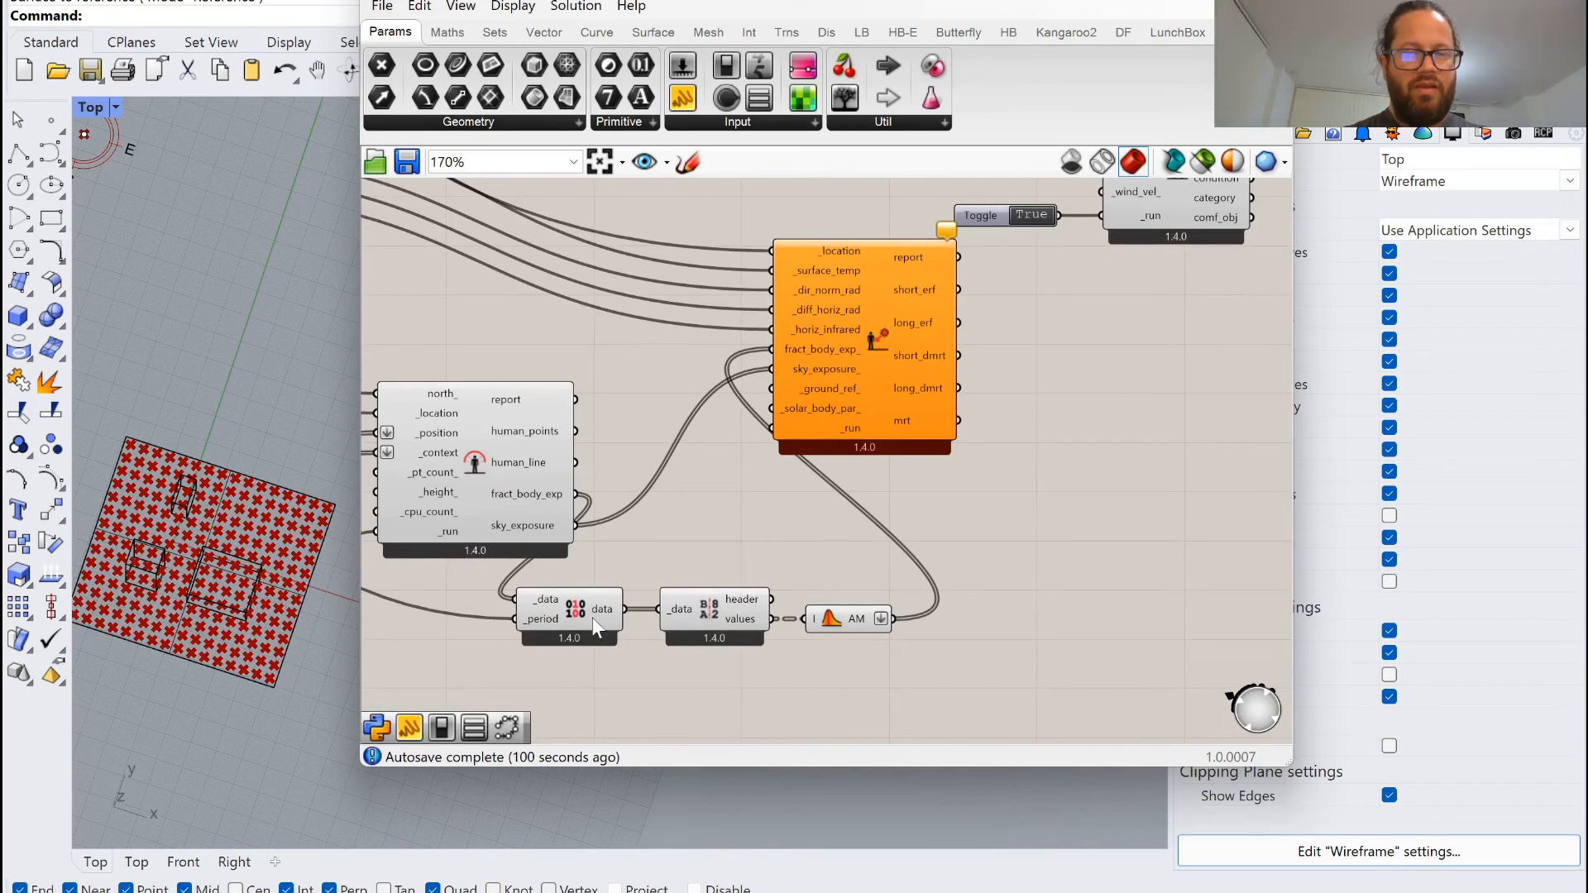
# Tighten the layout of Deconstruct Data, Average and Human to Sky Relationship, checking the values output and AM's Flatten setting.
pyautogui.moveTo(719, 613); pyautogui.dragTo(701, 614)
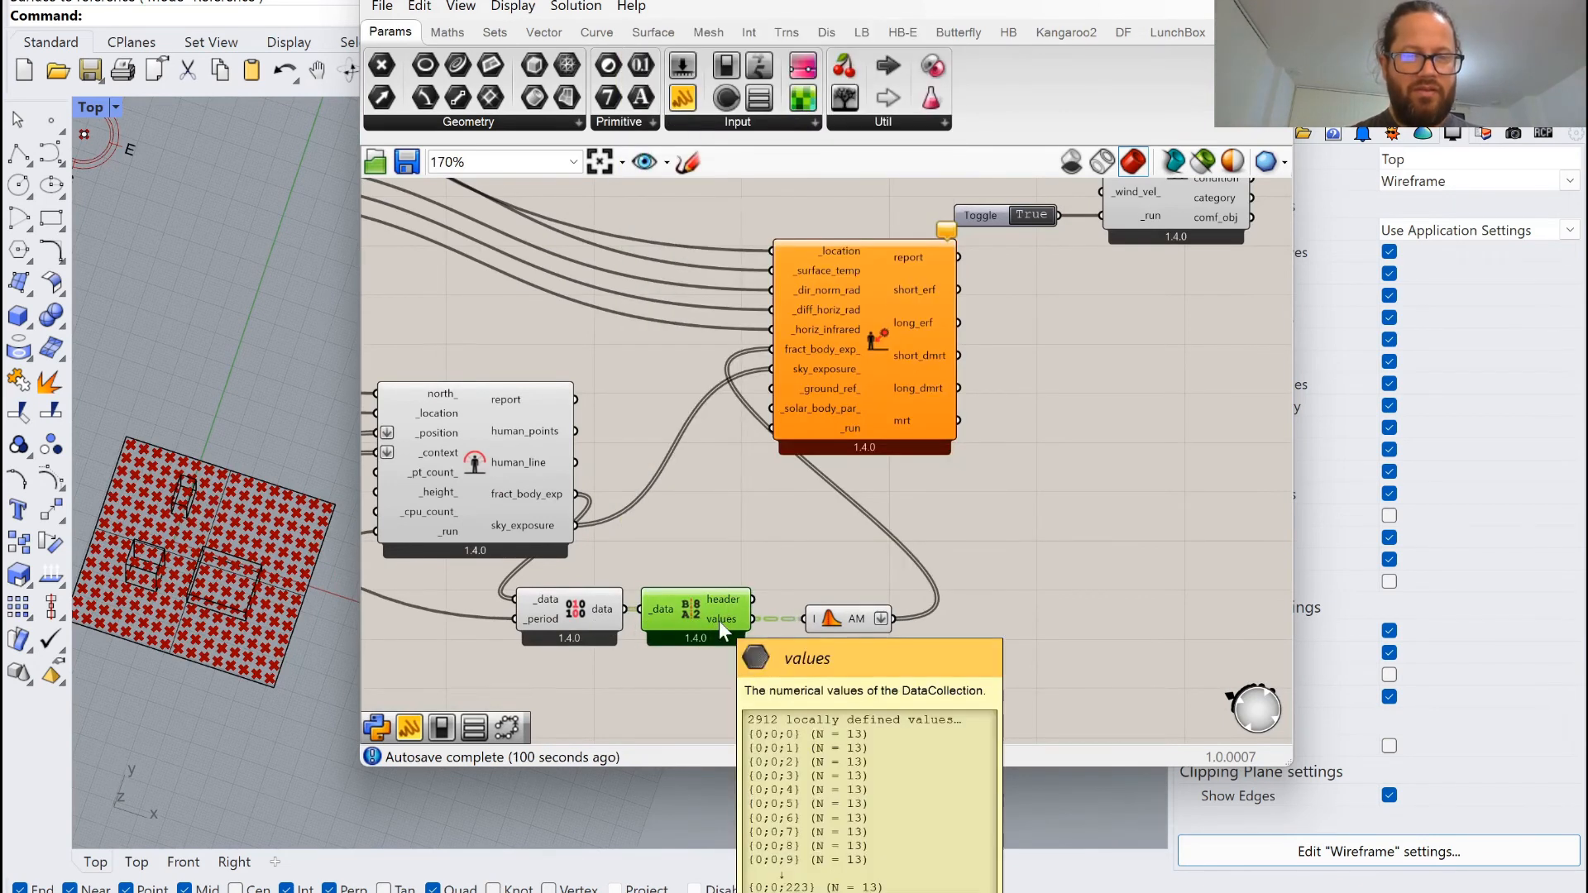
pyautogui.moveTo(816, 622); pyautogui.dragTo(793, 622)
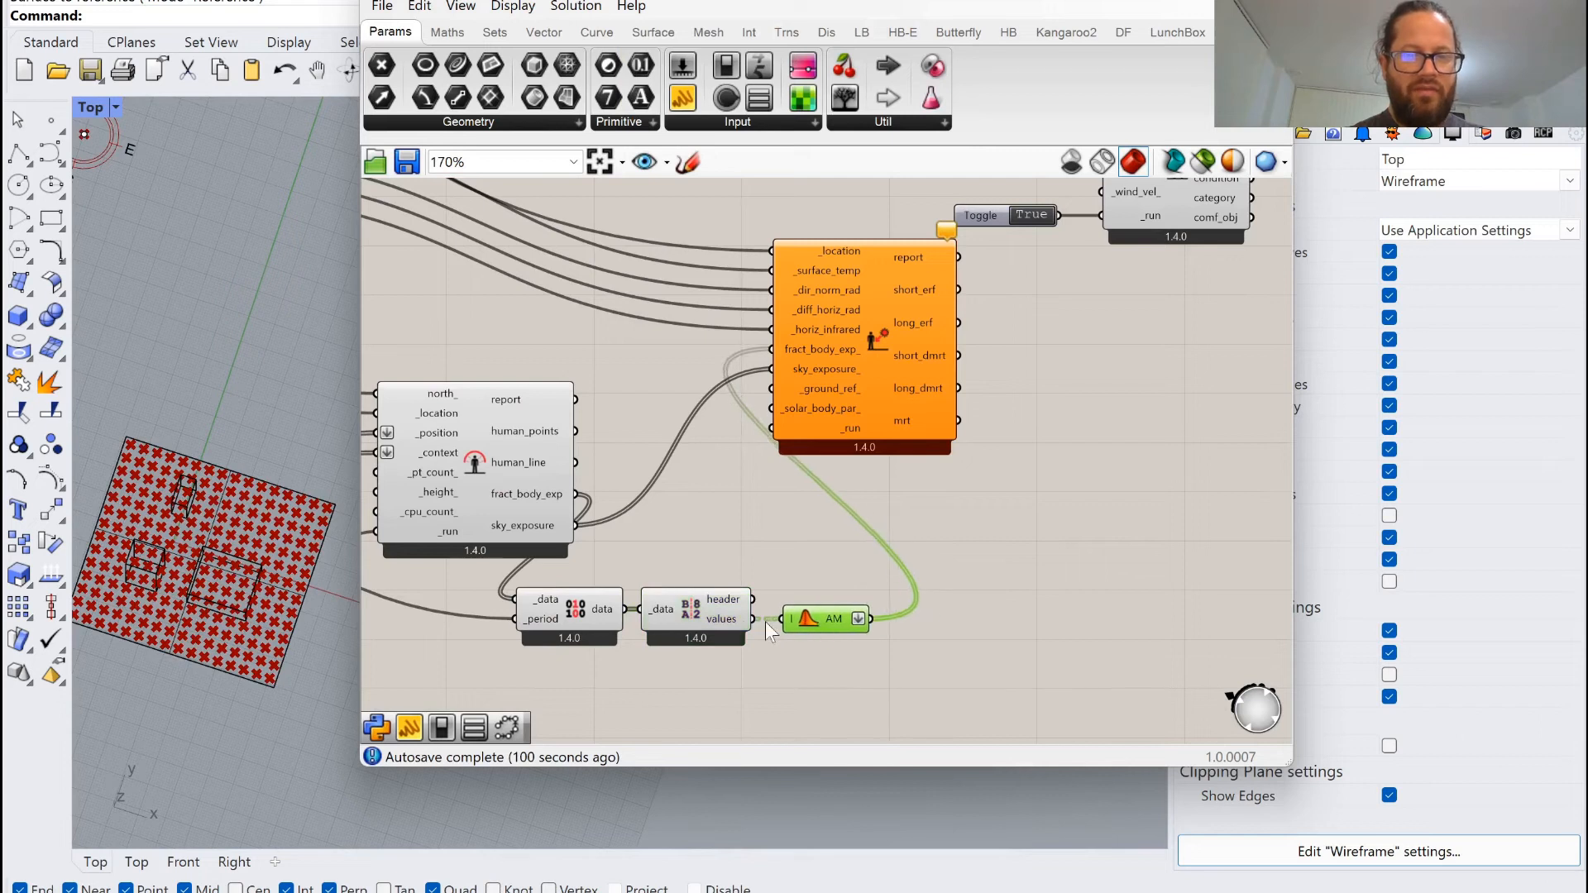
pyautogui.moveTo(721, 626)
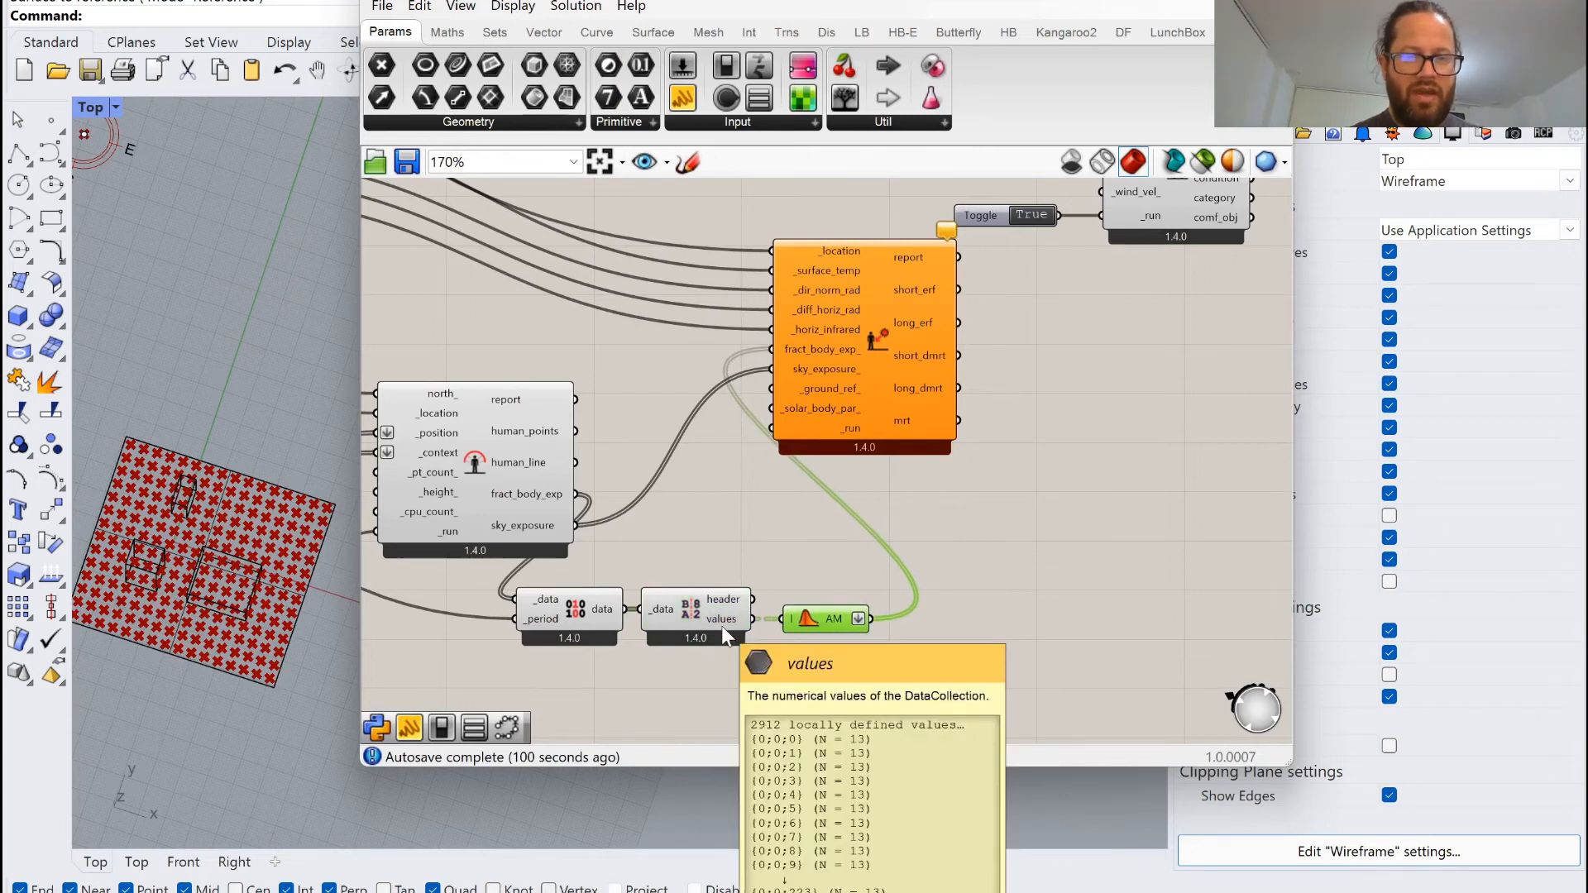
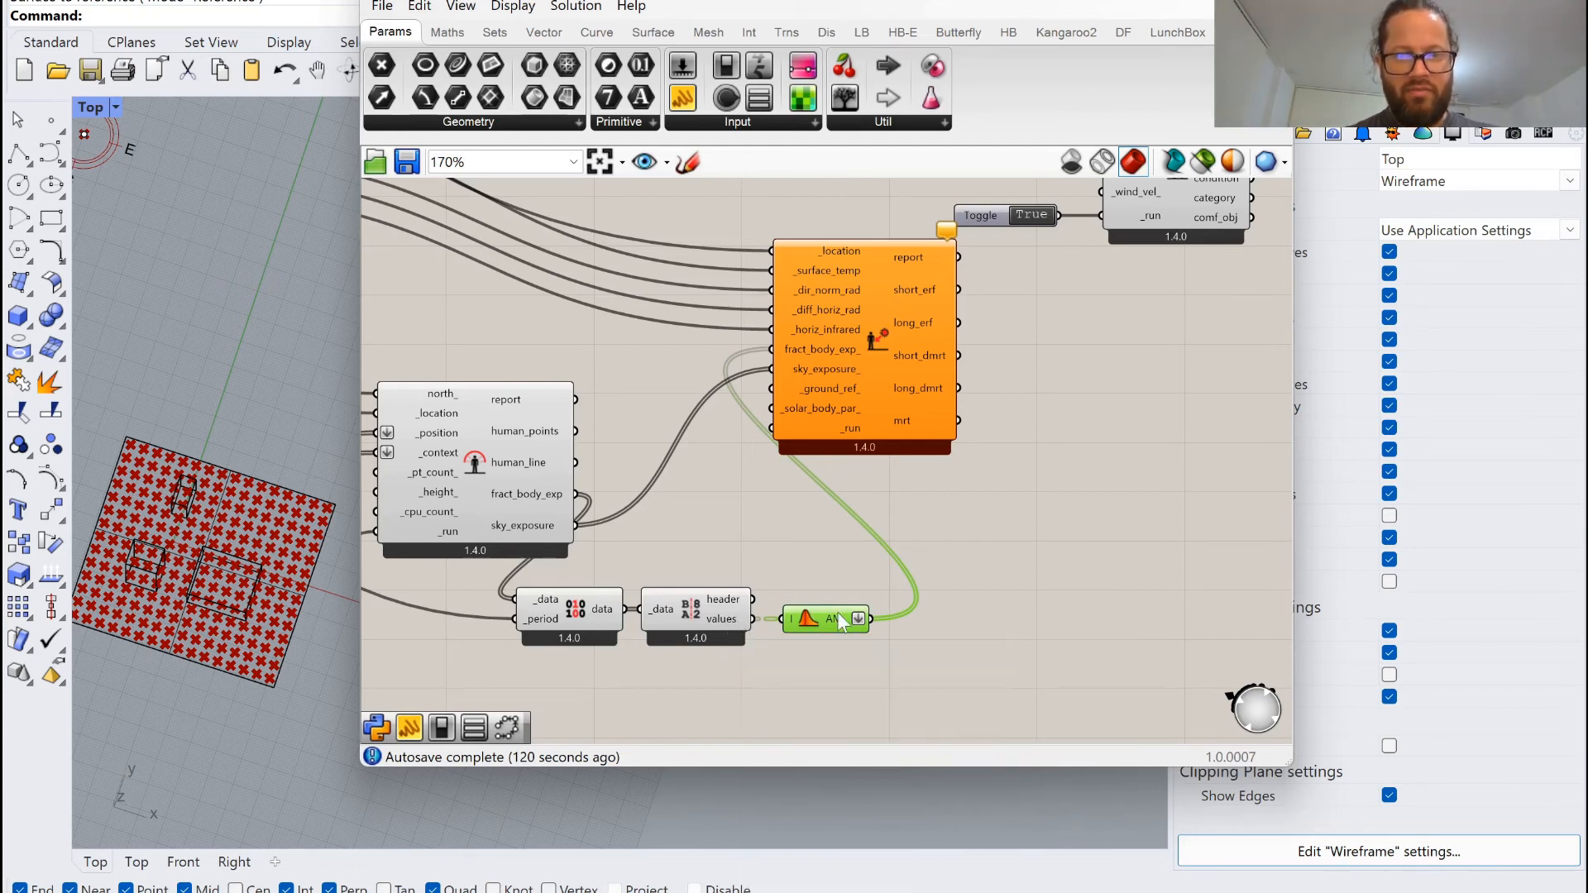
pyautogui.moveTo(858, 622)
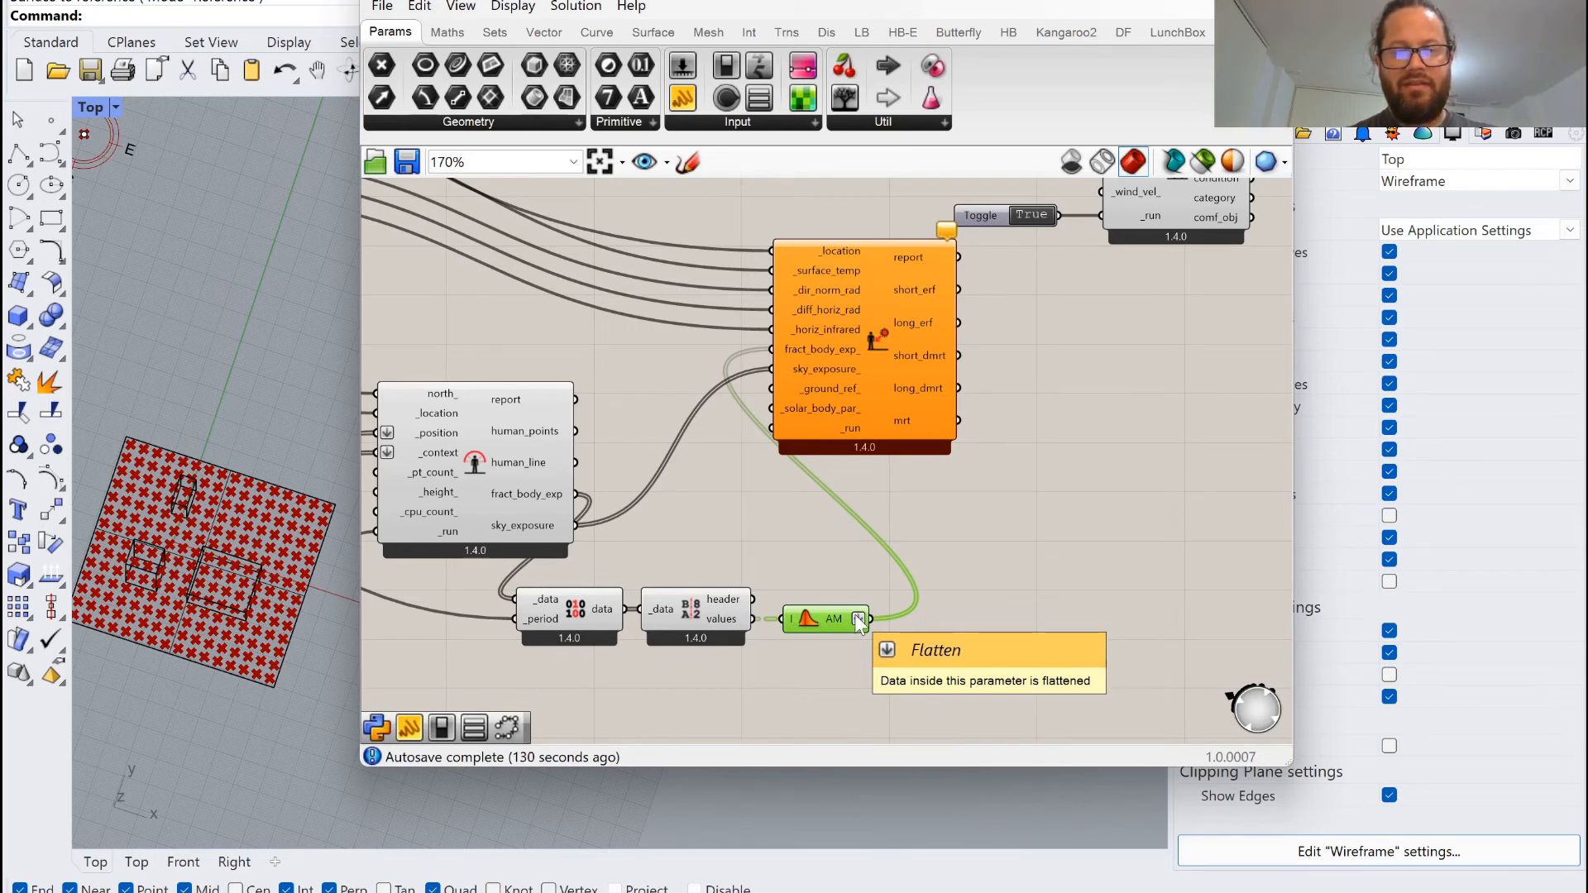
pyautogui.moveTo(589, 428); pyautogui.dragTo(563, 453)
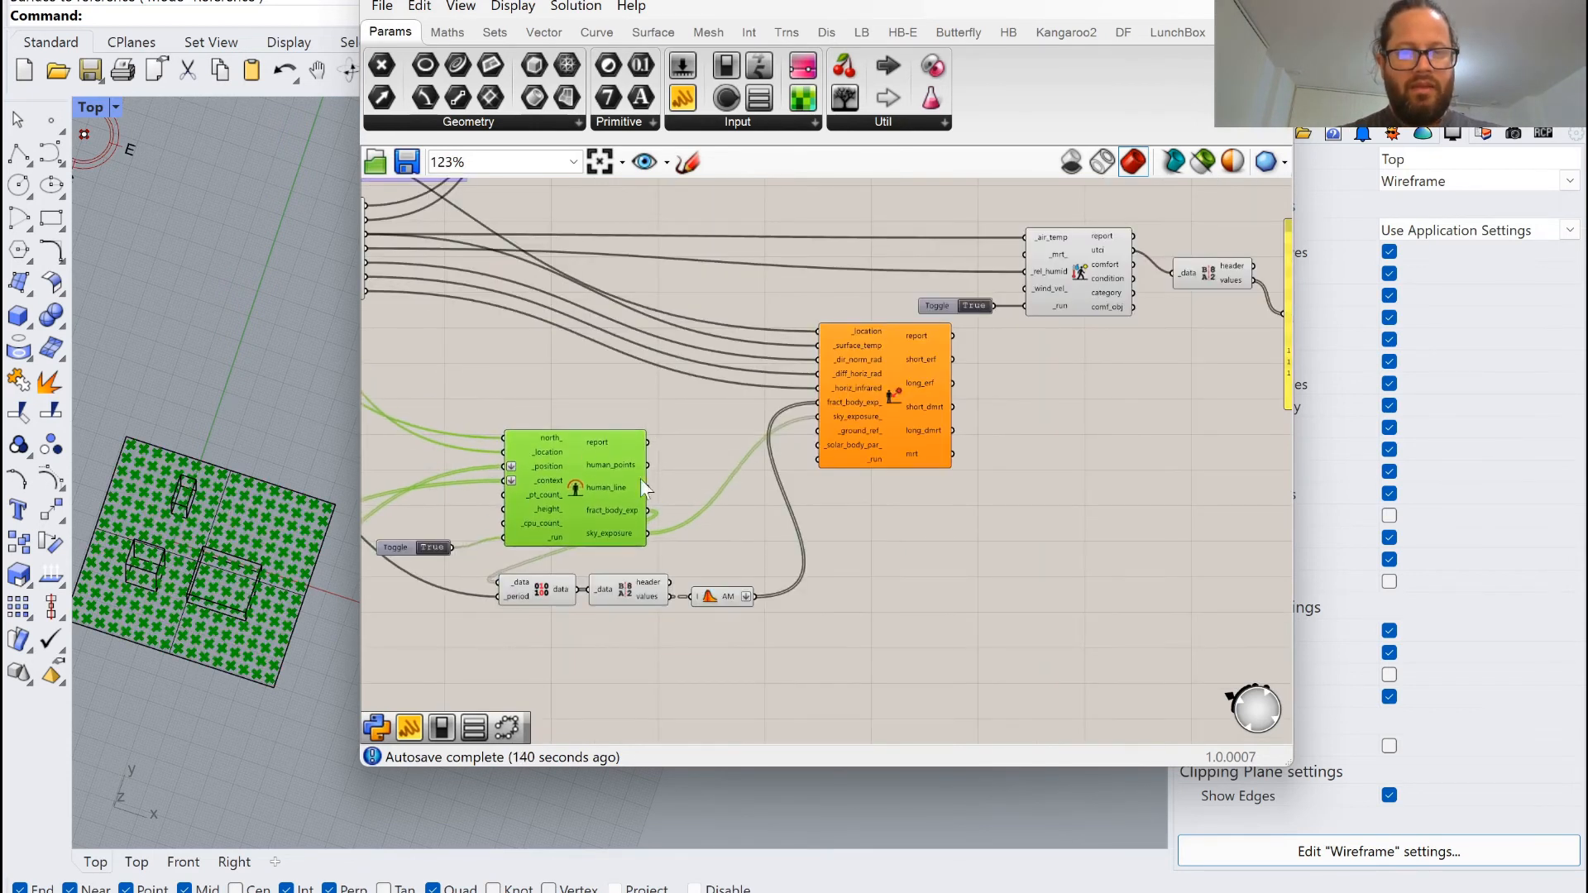
pyautogui.click(862, 544)
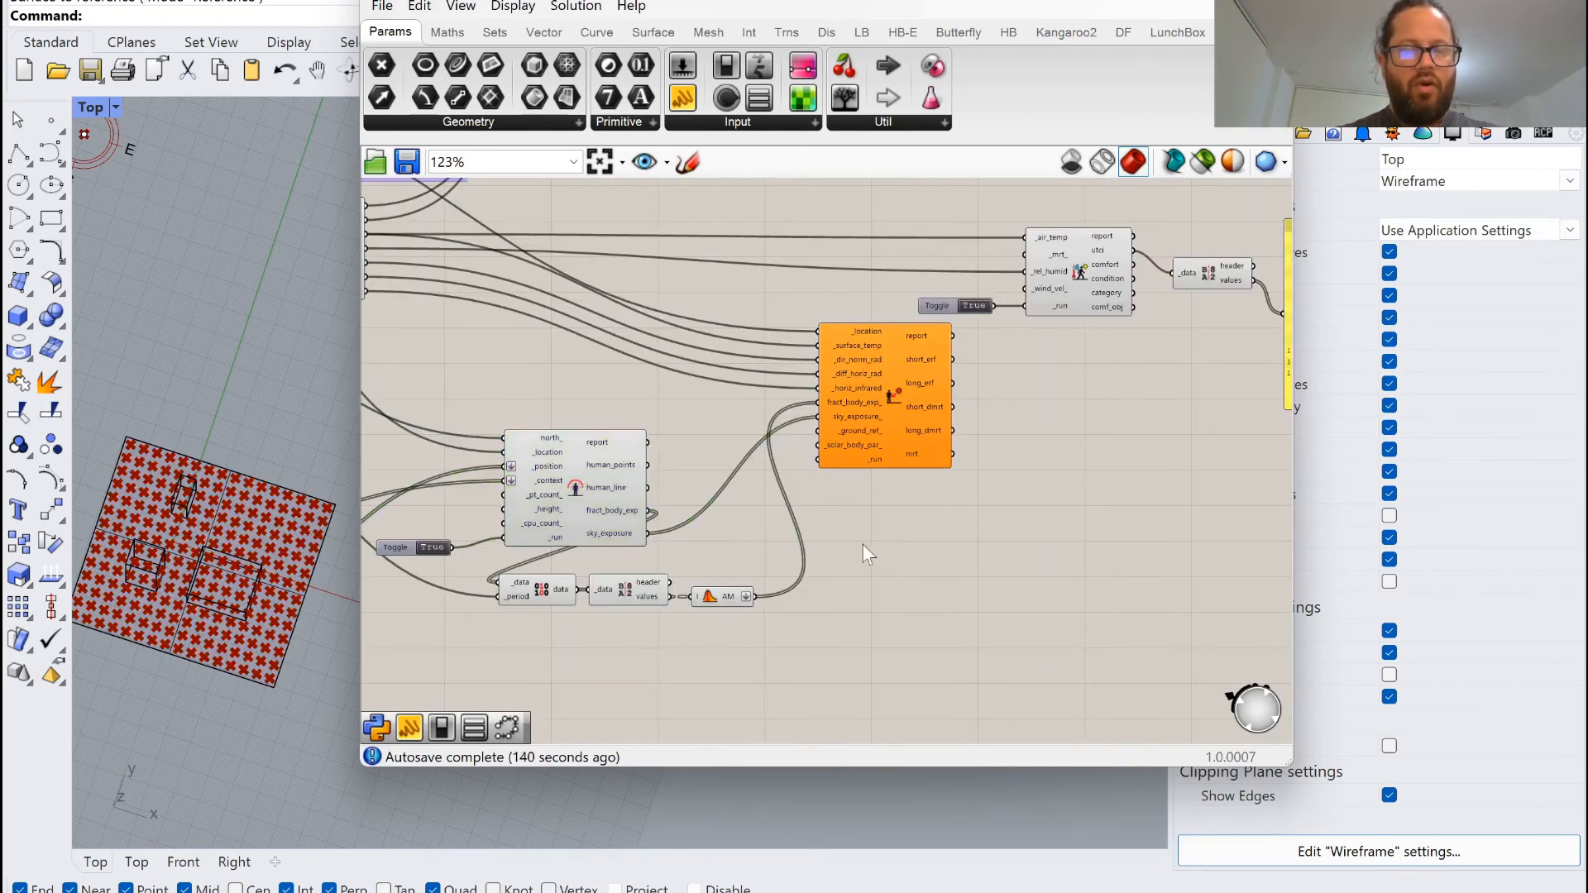
# Duplicate the UTCI component's True toggle, place it beside Outdoor Solar MRT, and connect it to the _run input.
pyautogui.click(946, 312)
pyautogui.hotkey('ctrl', 'c')
pyautogui.hotkey('ctrl', 'v')
pyautogui.moveTo(947, 319); pyautogui.dragTo(727, 465)
pyautogui.scroll(5, 727, 465)
pyautogui.moveTo(669, 519); pyautogui.dragTo(676, 496)
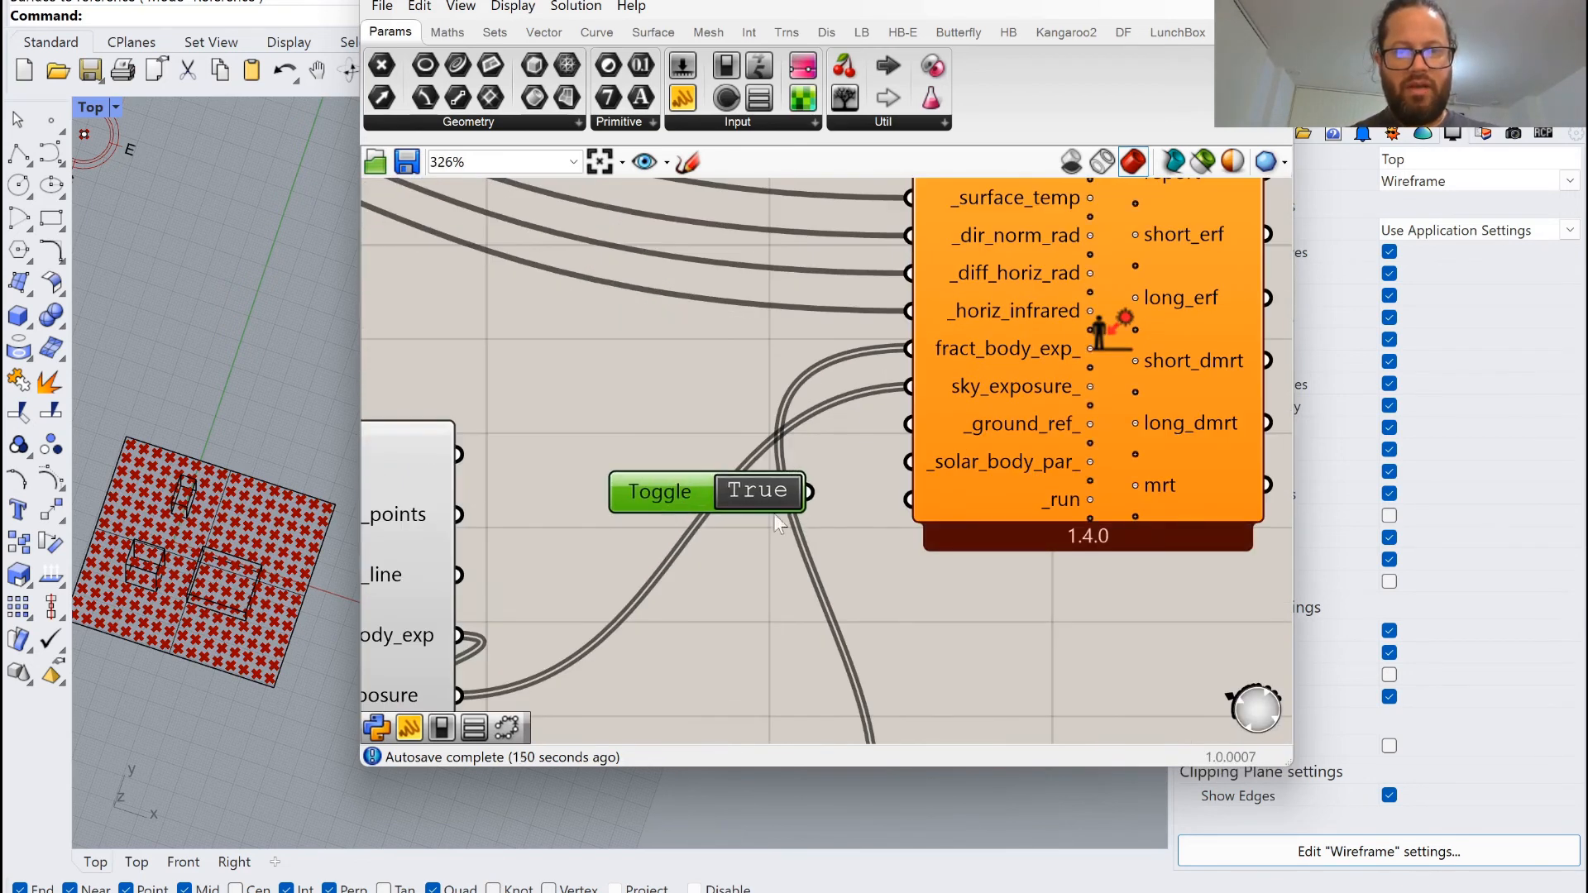
pyautogui.moveTo(866, 495); pyautogui.dragTo(909, 499)
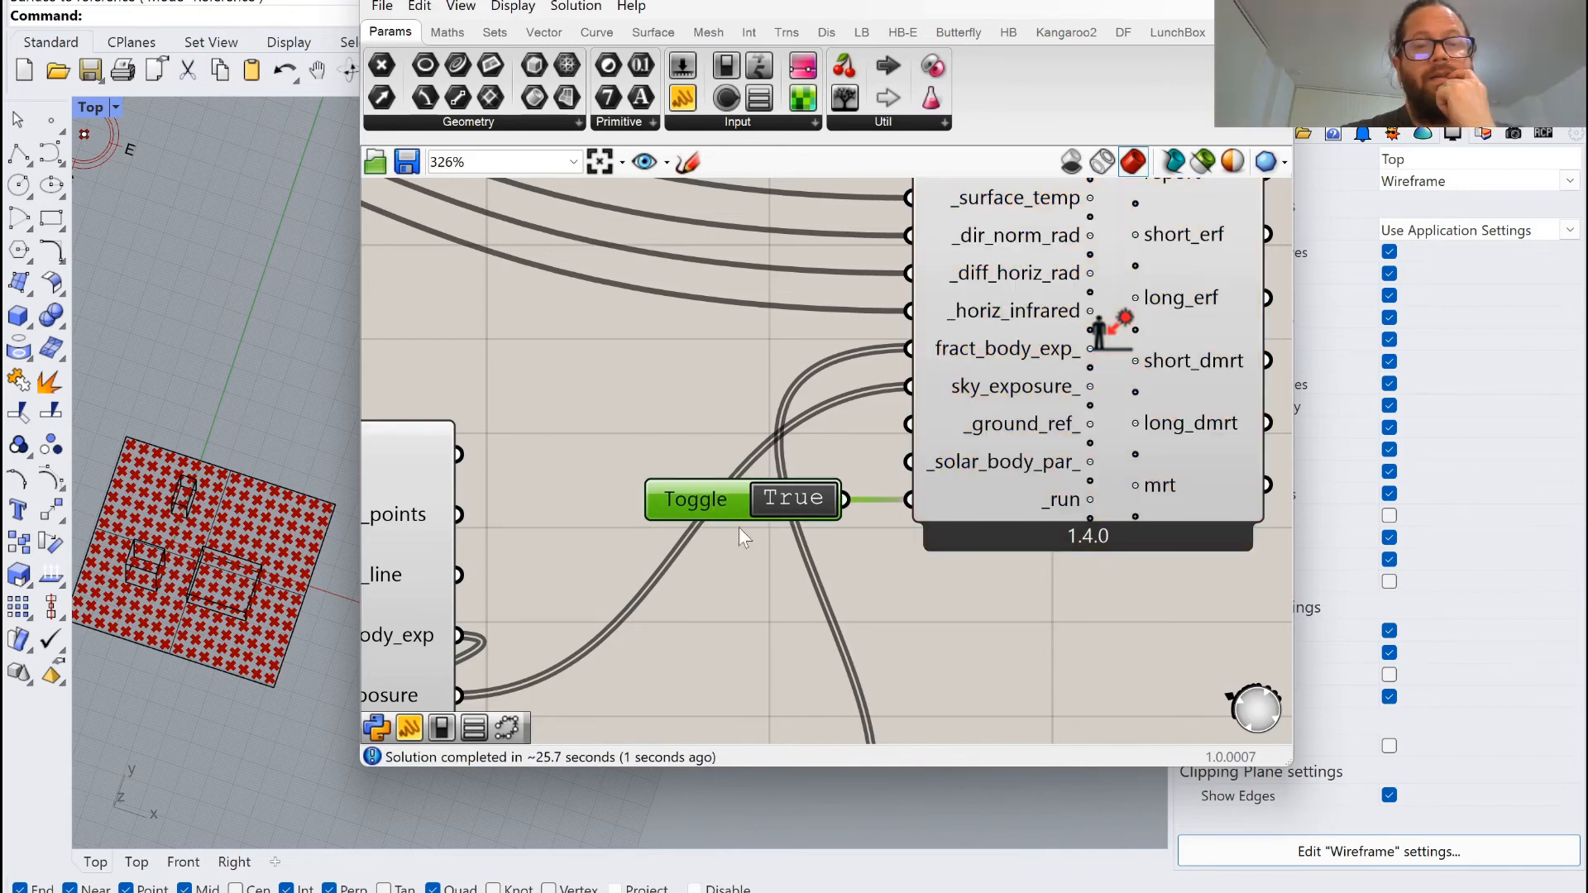
pyautogui.scroll(-6, 721, 521)
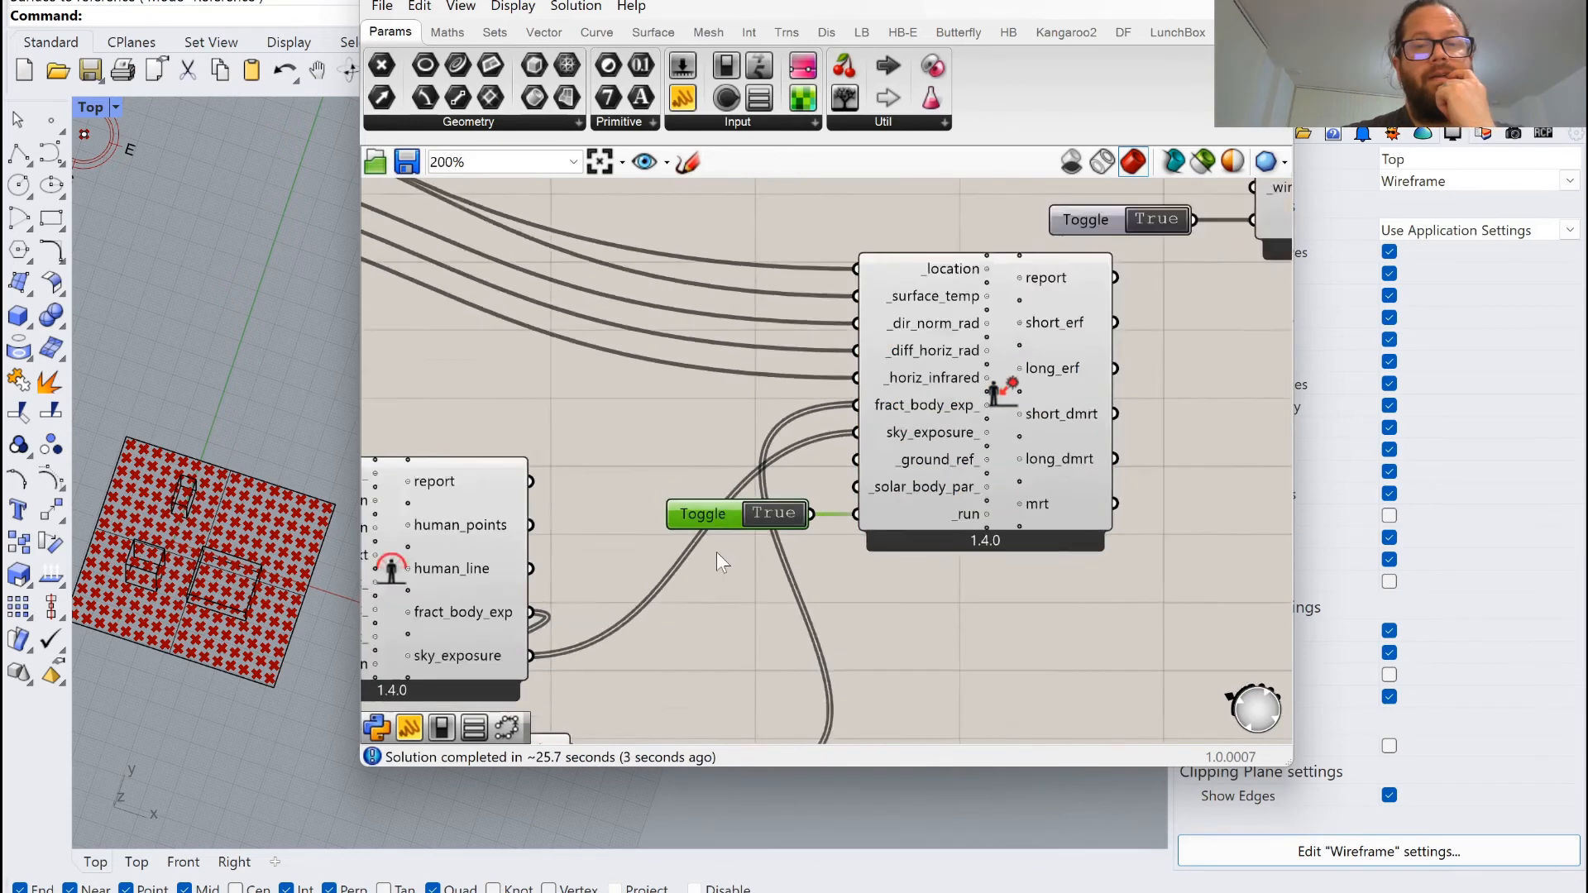
# Check the mean radiant temperature data and connect Outdoor Solar MRT's mrt output to the UTCI component's _mrt_ input.
pyautogui.scroll(4, 901, 528)
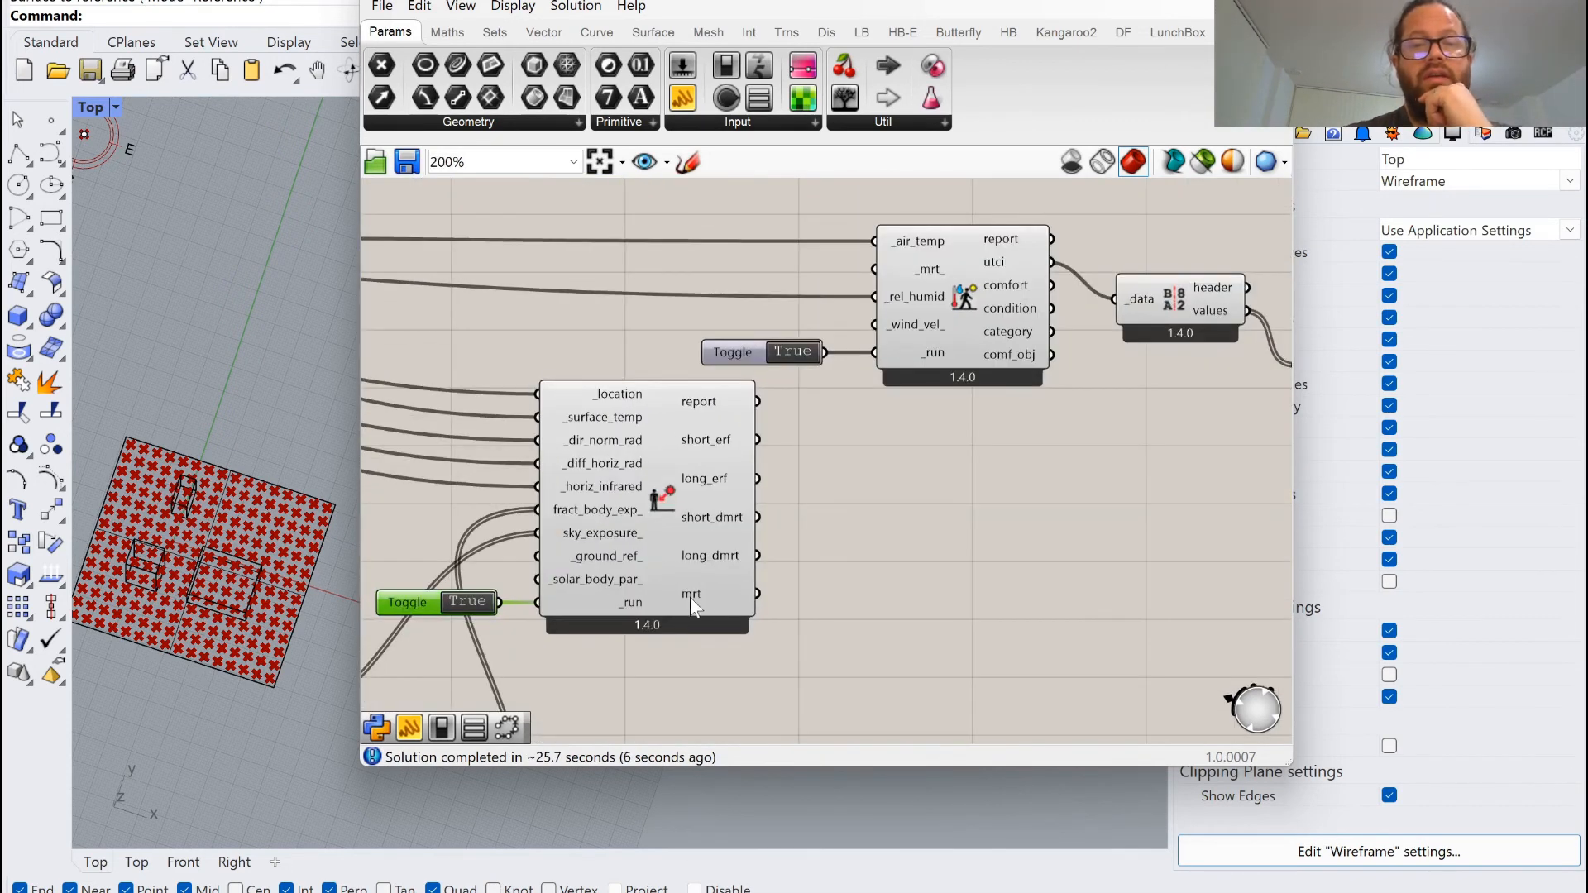
pyautogui.moveTo(691, 597)
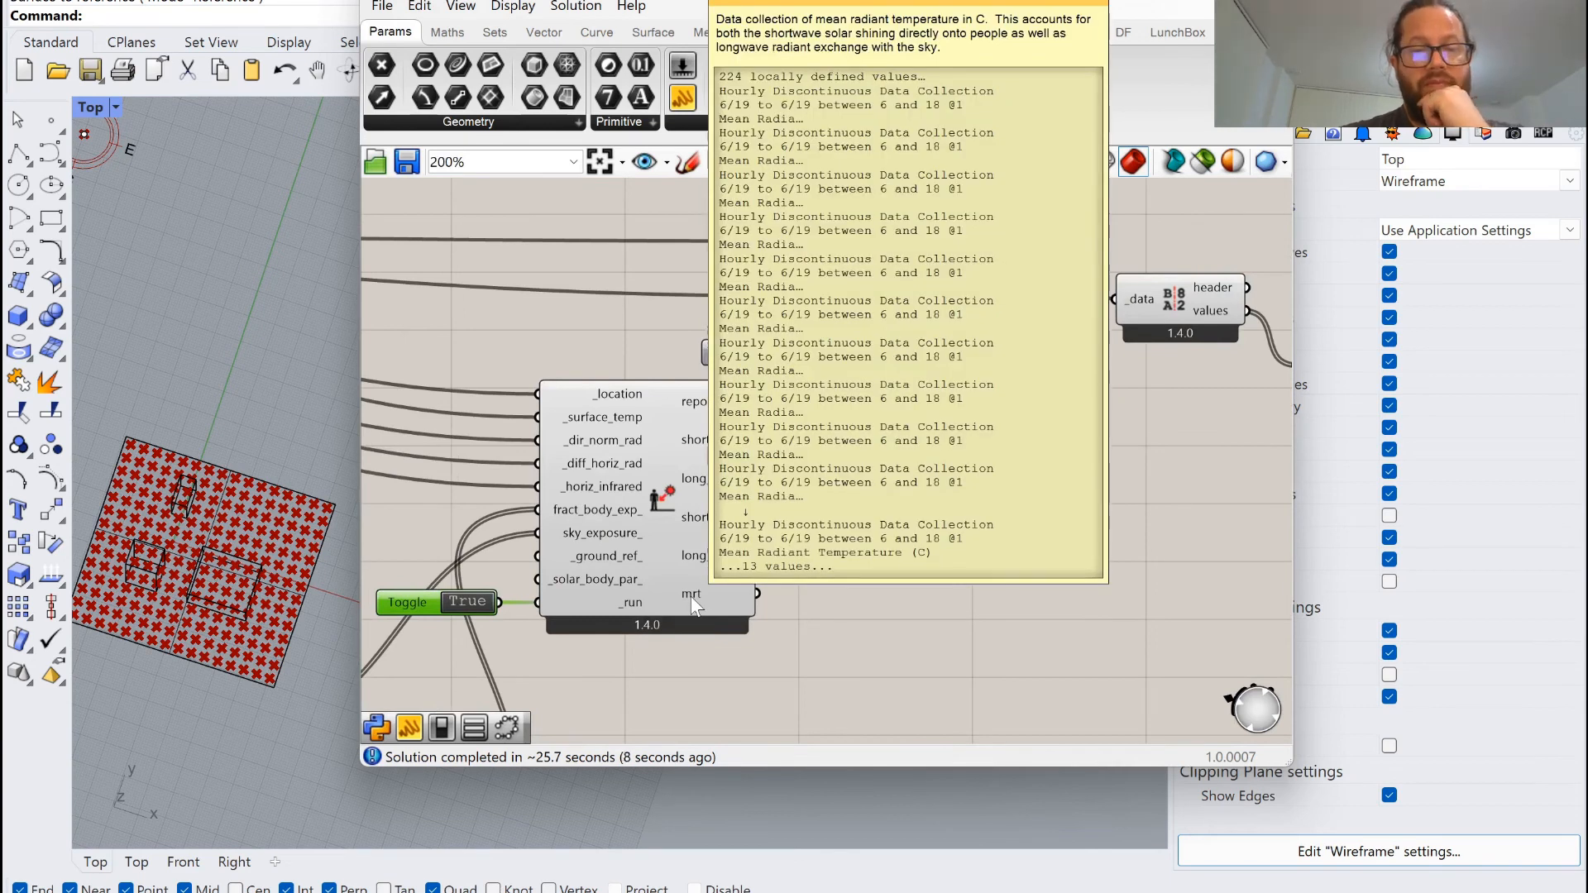
pyautogui.click(980, 501)
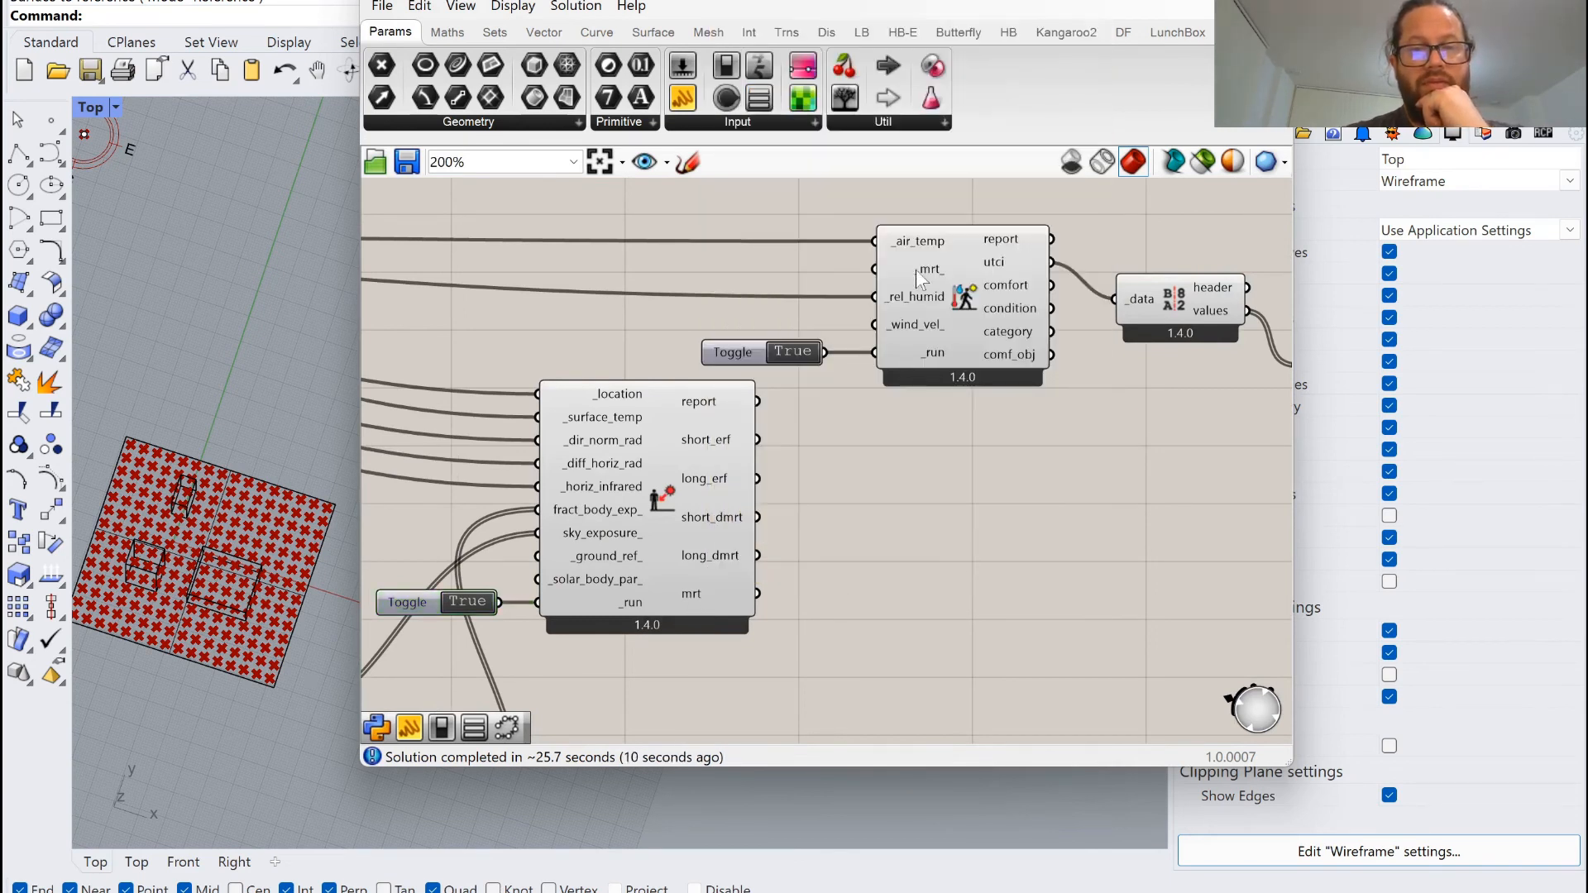
pyautogui.moveTo(757, 593); pyautogui.dragTo(875, 270)
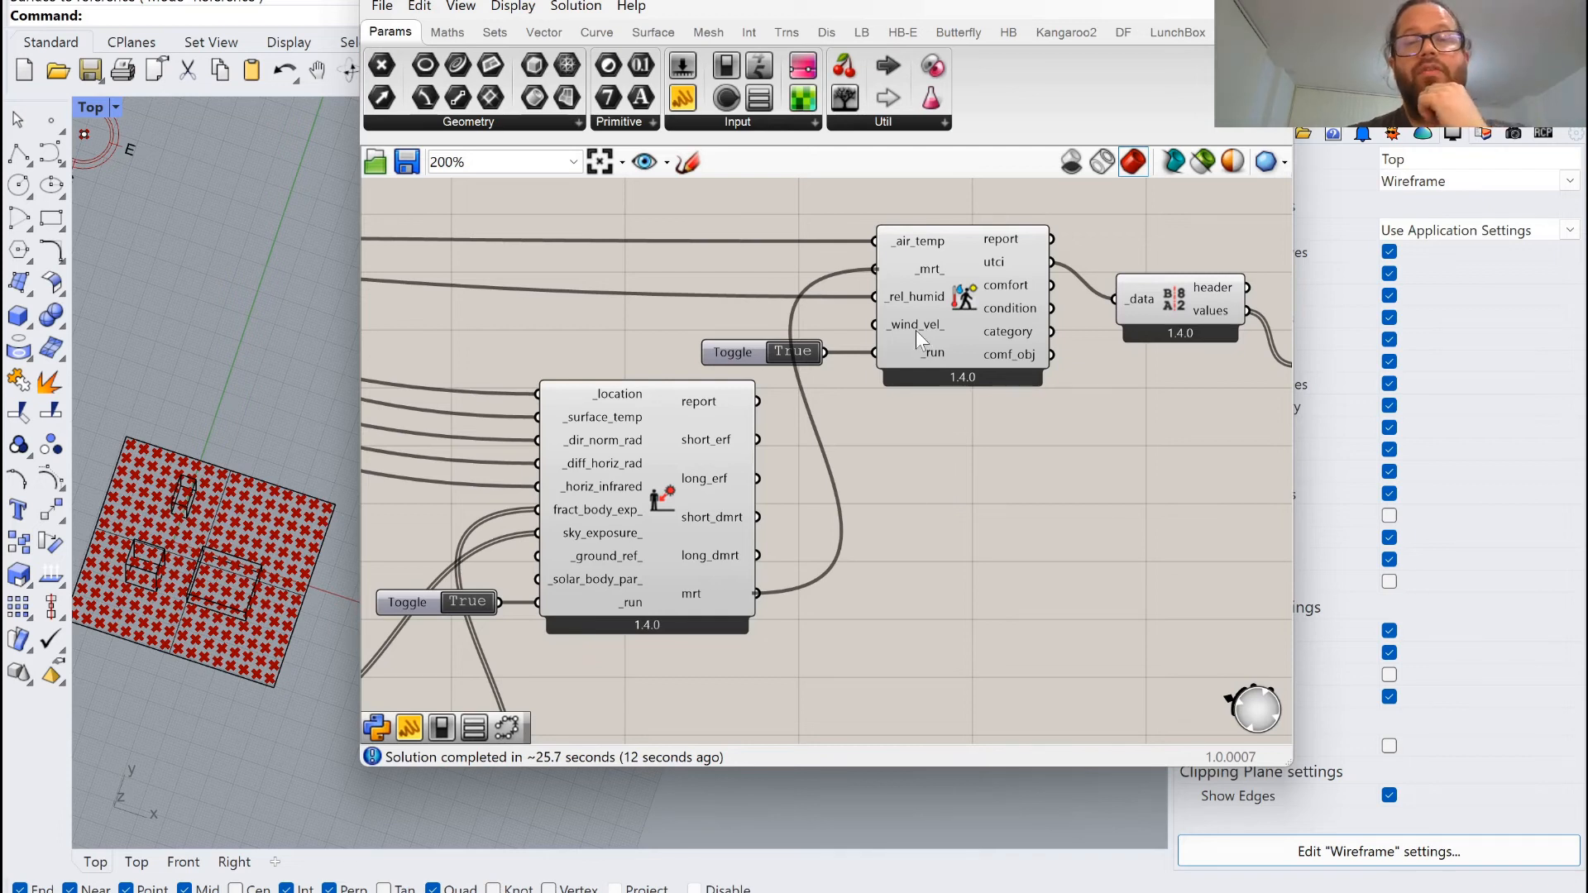
# Review the hourly UTCI values in the panel, and move the panel farther away from Deconstruct Data.
pyautogui.scroll(-3, 915, 330)
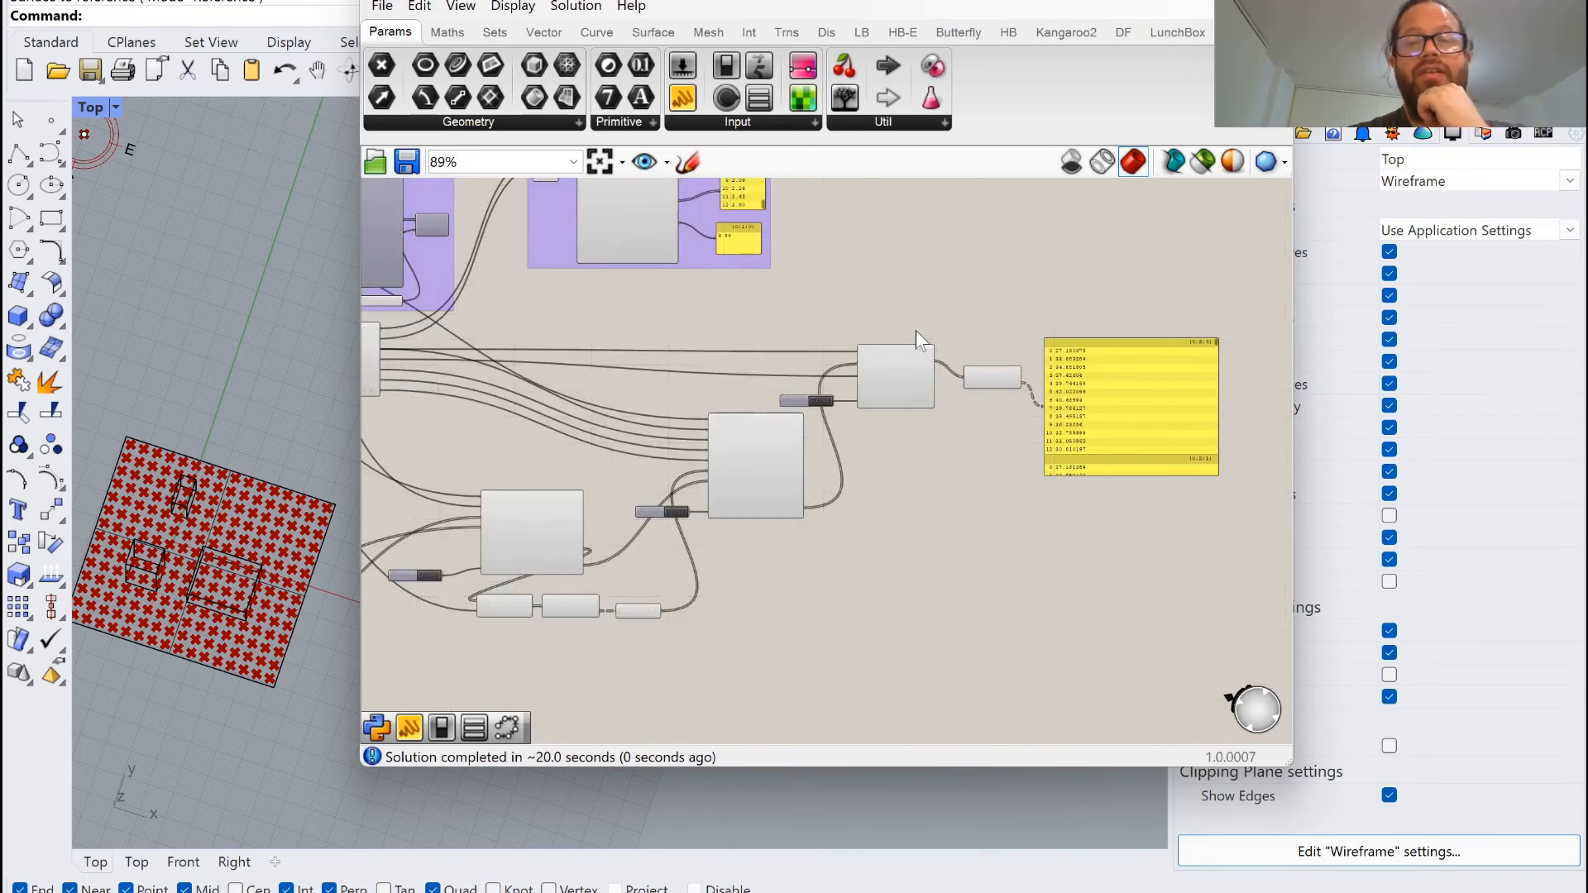
pyautogui.scroll(3, 1054, 394)
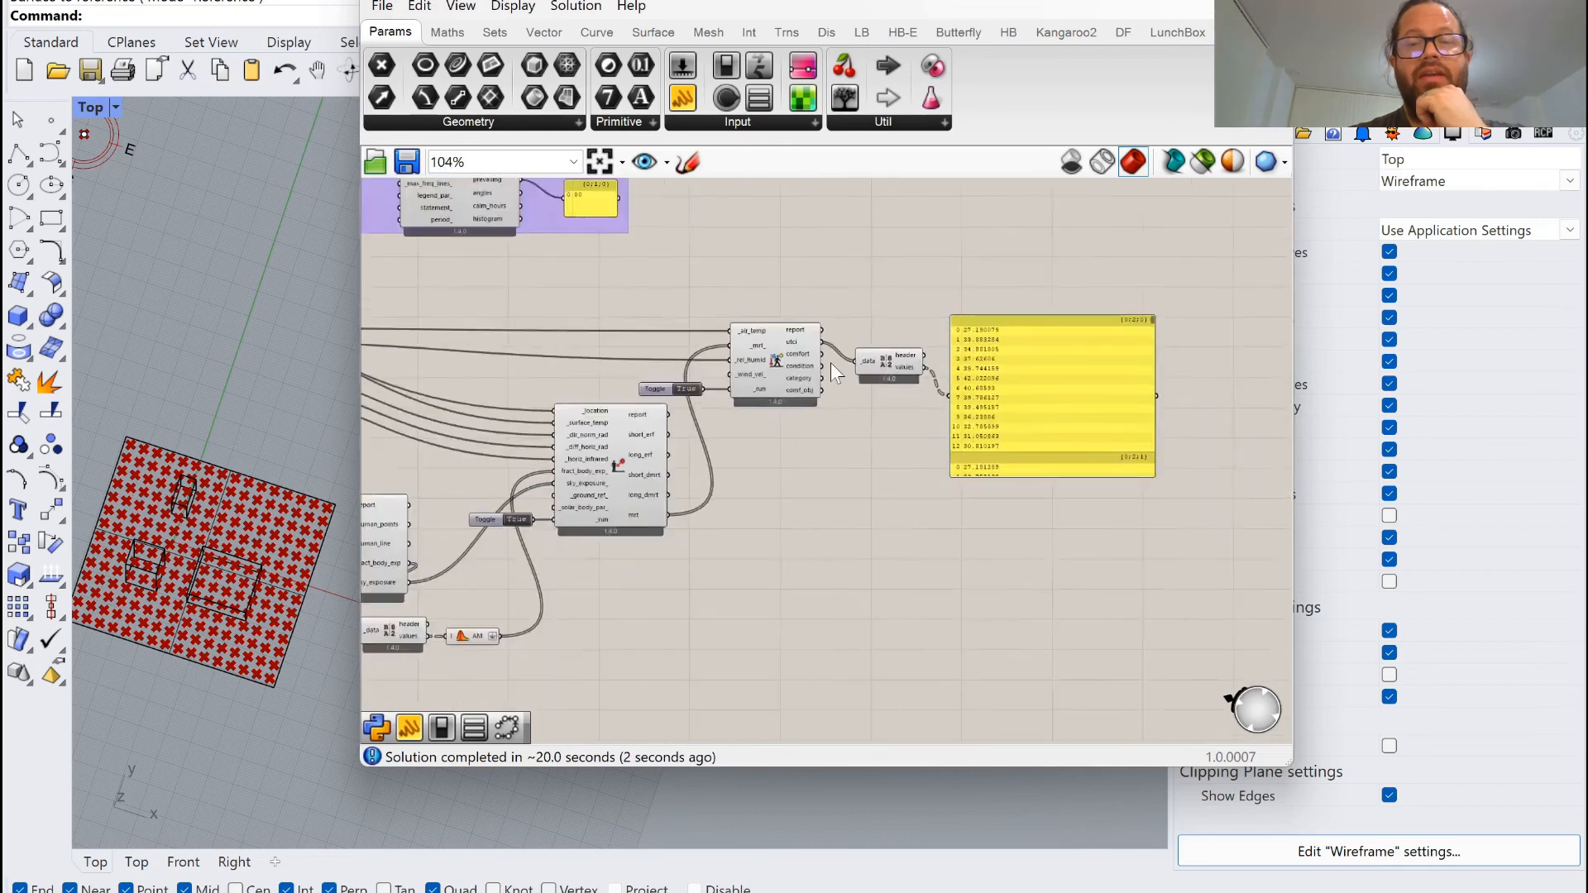
pyautogui.scroll(-3, 827, 397)
pyautogui.scroll(5, 1168, 483)
pyautogui.click(1168, 484)
pyautogui.moveTo(1168, 474); pyautogui.dragTo(1188, 609)
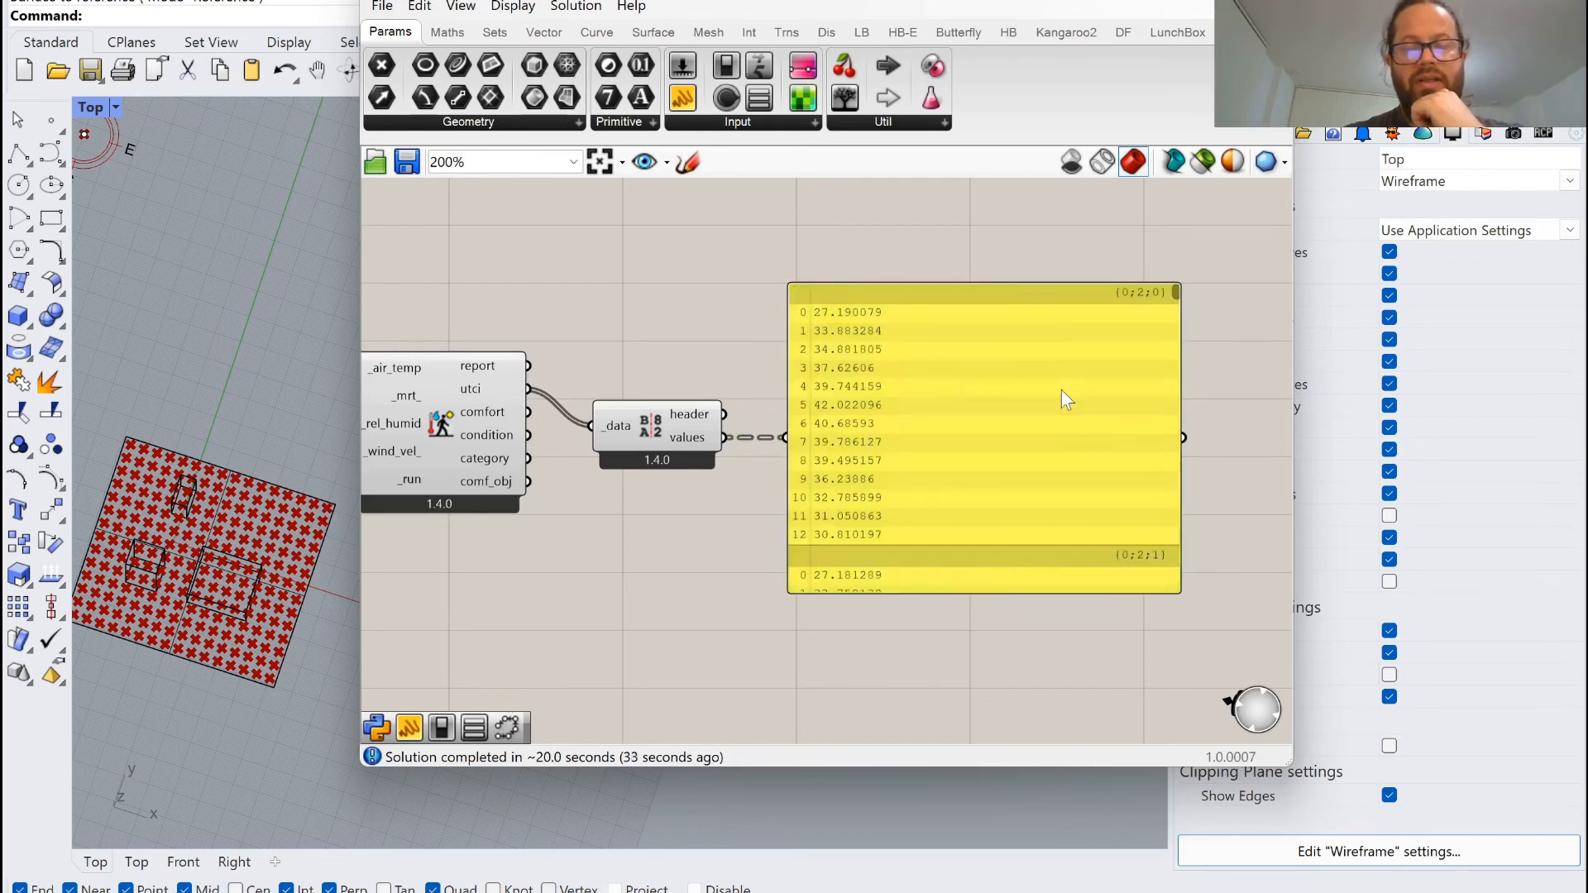
pyautogui.click(1061, 390)
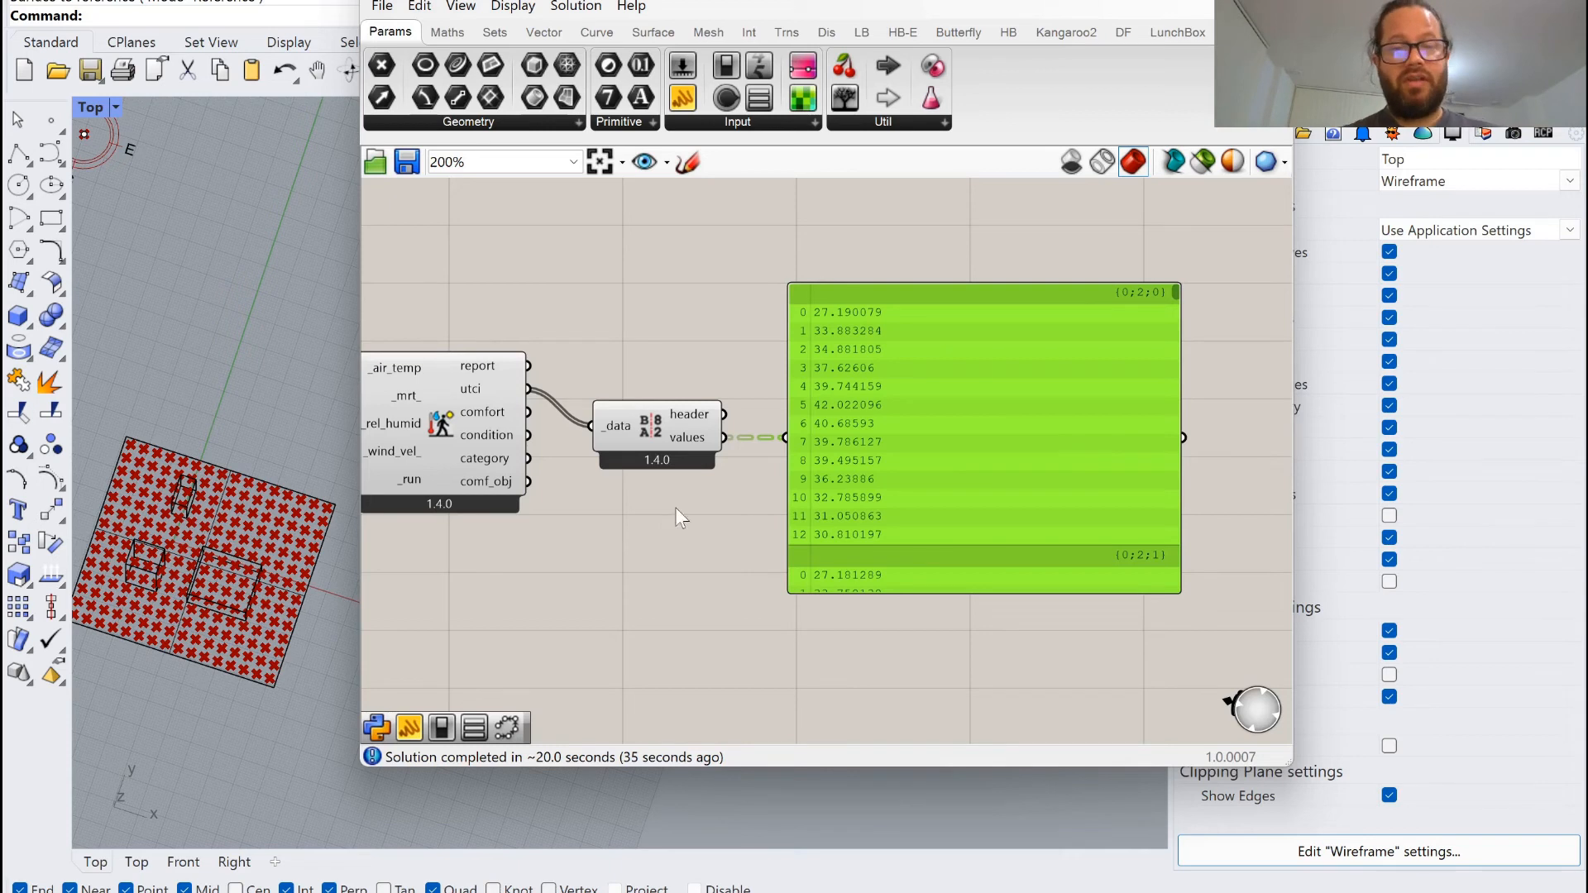
pyautogui.moveTo(902, 306); pyautogui.dragTo(1046, 295)
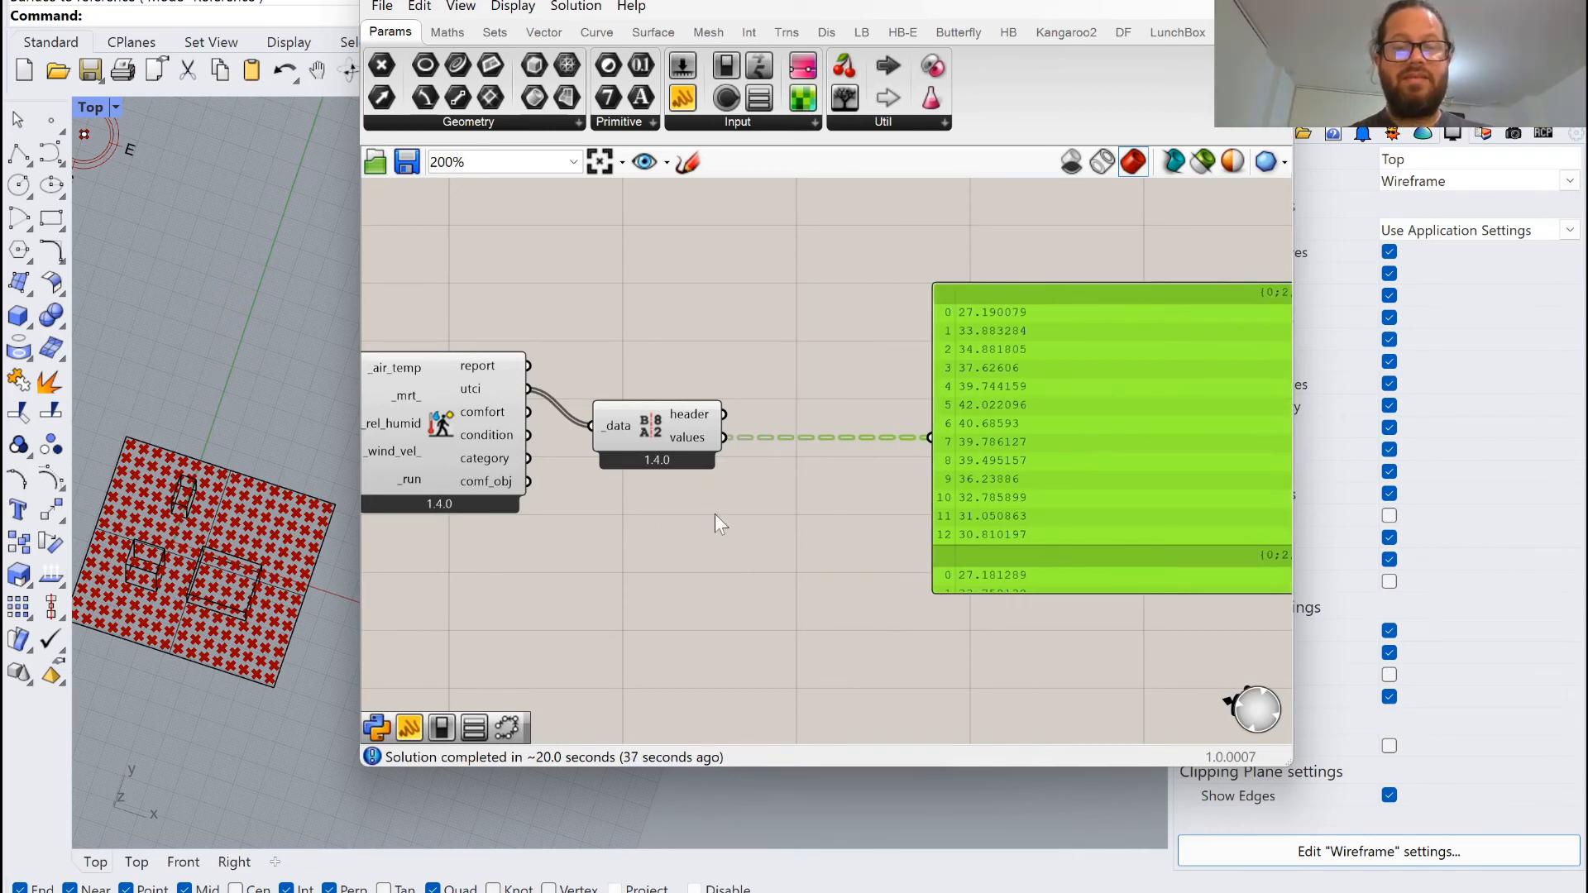
# Add an Average component that takes Deconstruct Data's values output, and feed its AM output into the panel.
pyautogui.doubleClick(787, 381)
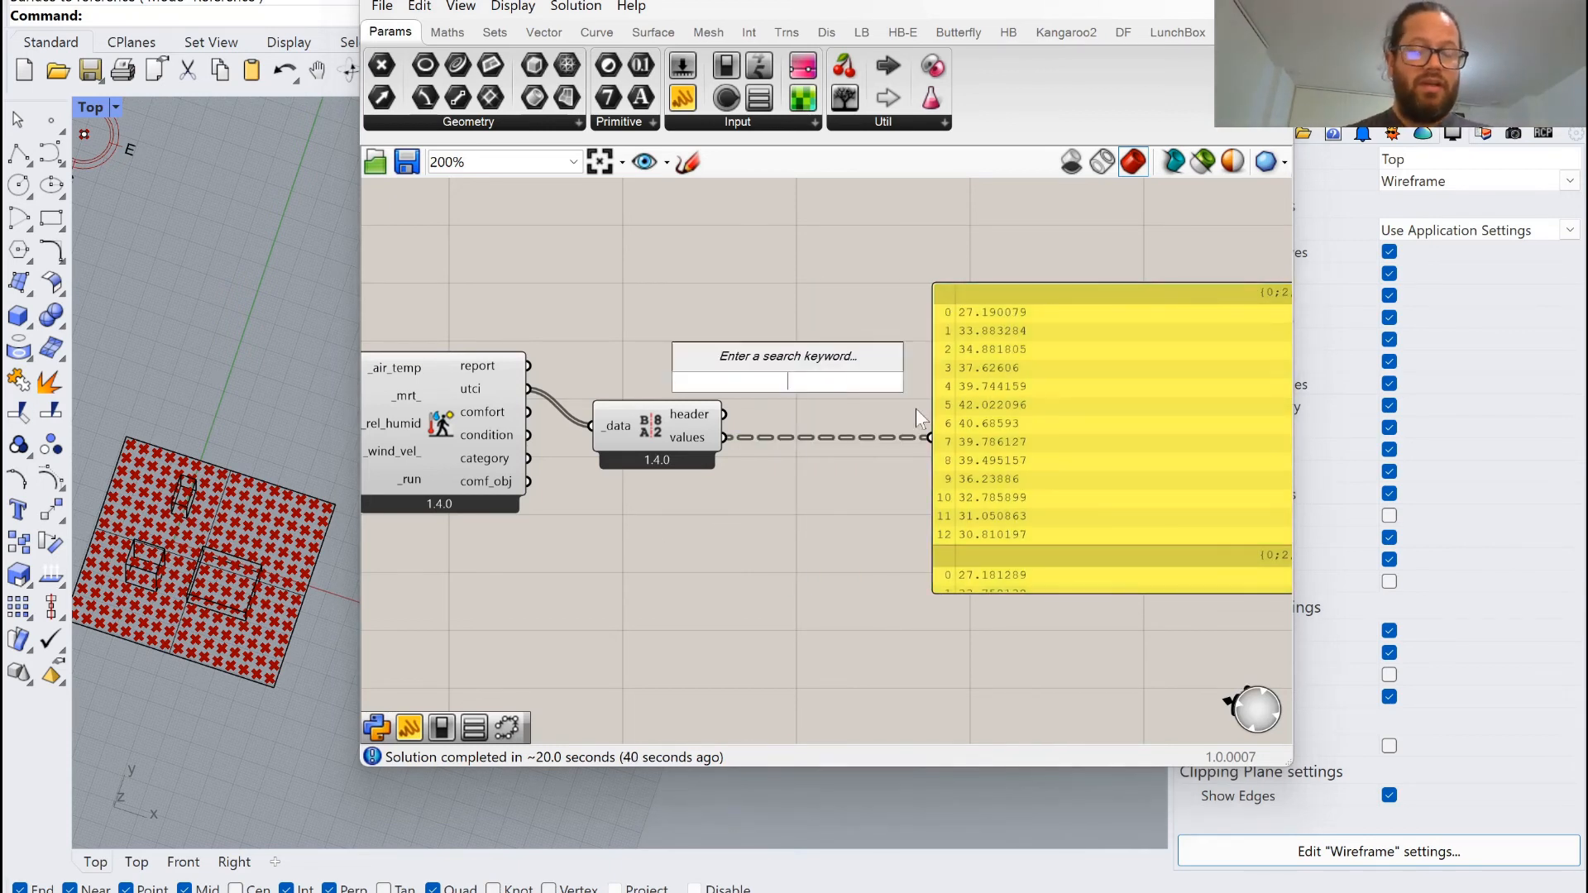
pyautogui.write('a')
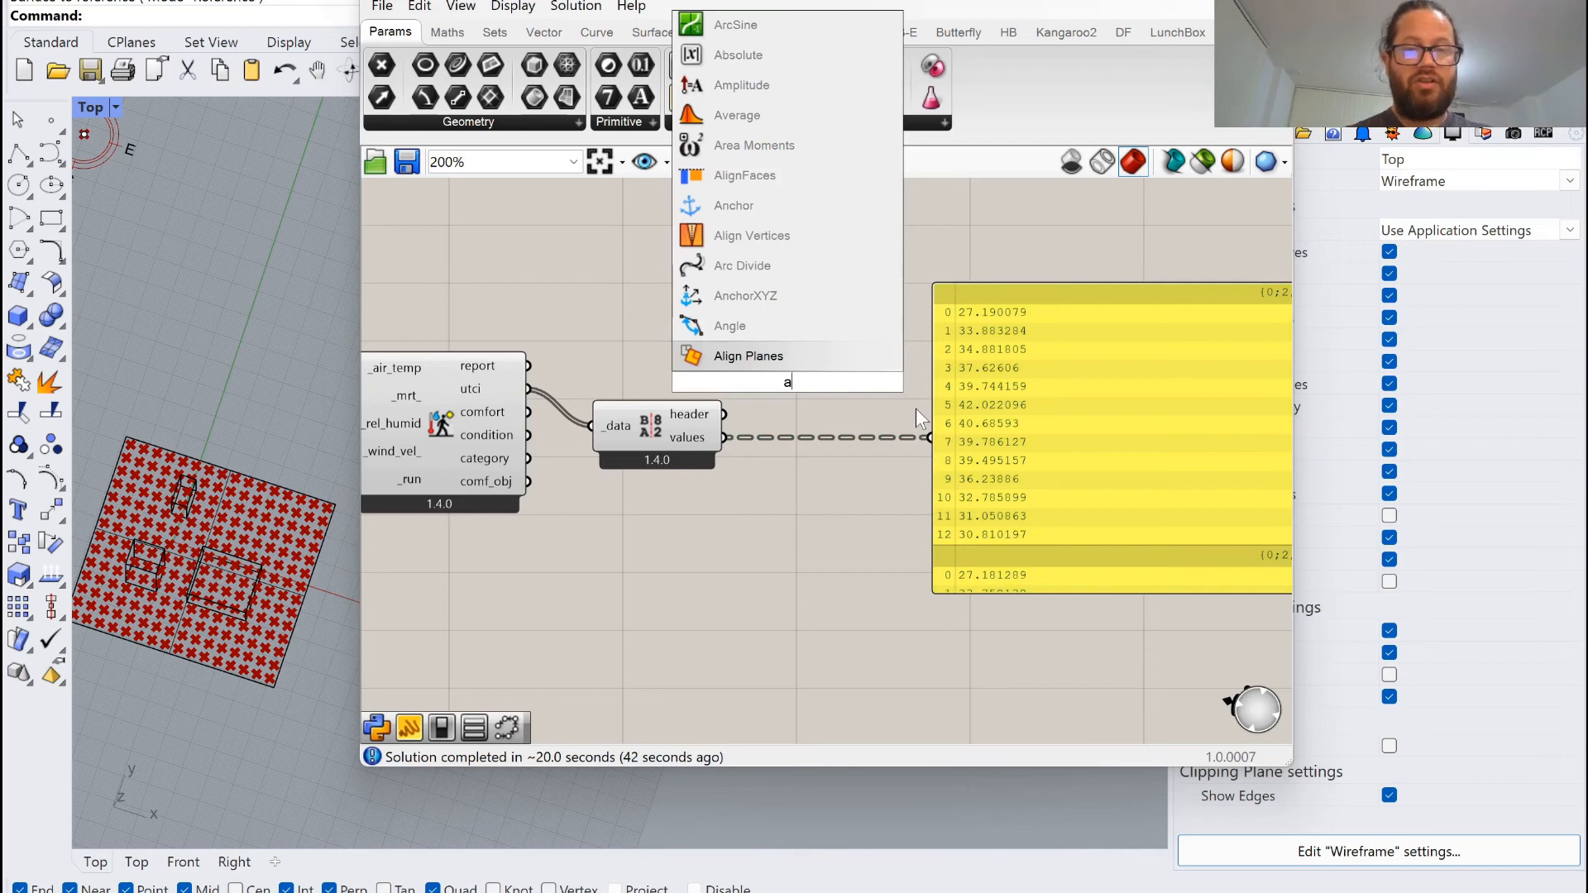
pyautogui.click(763, 121)
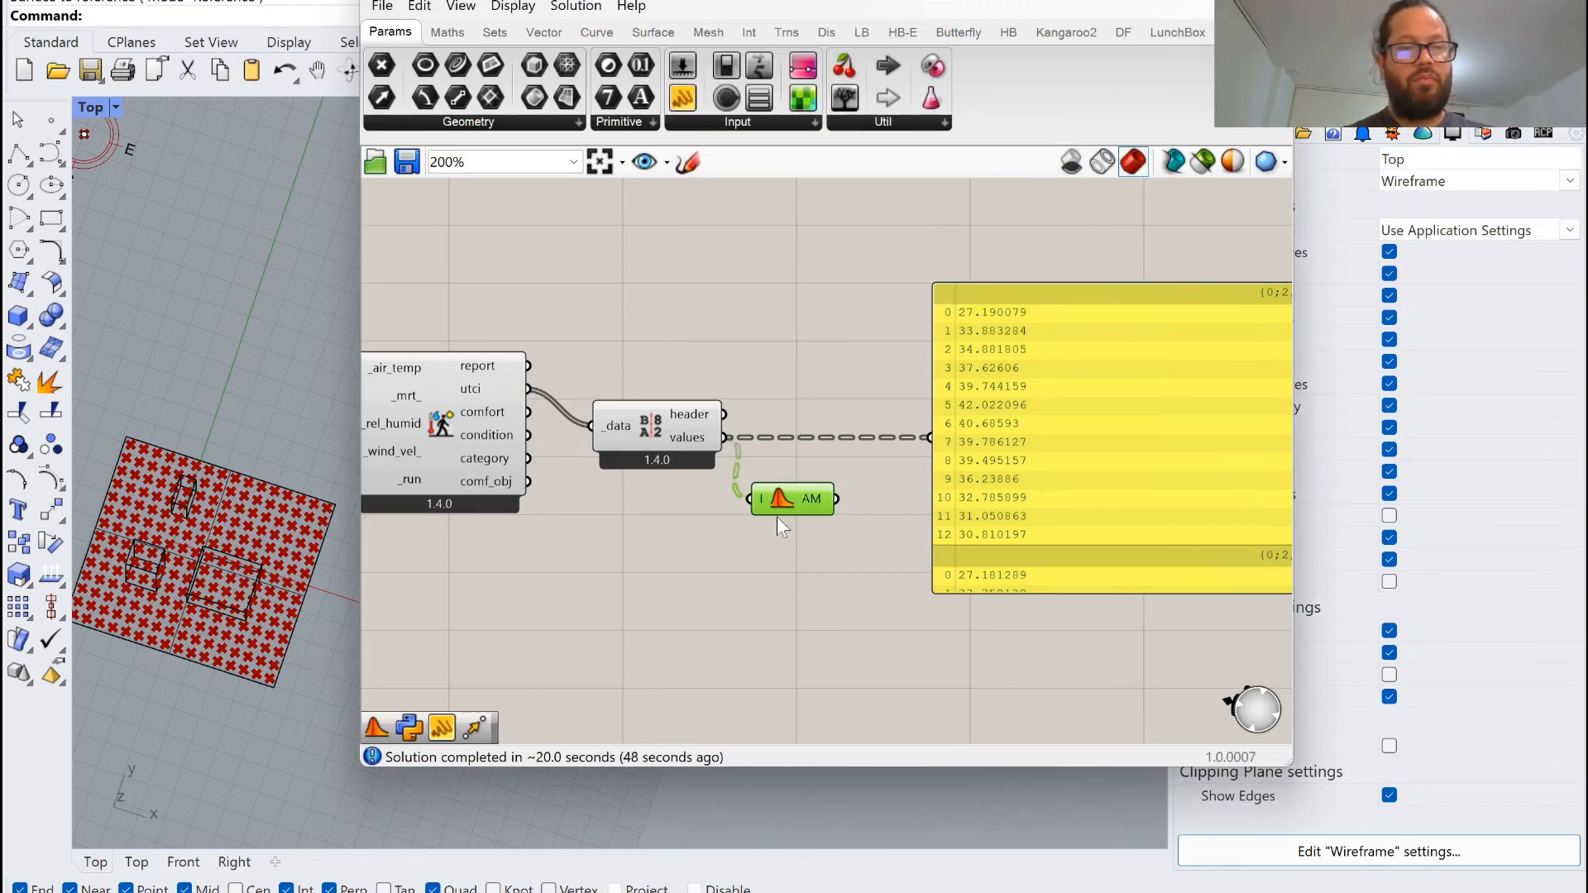
pyautogui.click(830, 518)
pyautogui.moveTo(936, 435); pyautogui.dragTo(934, 438)
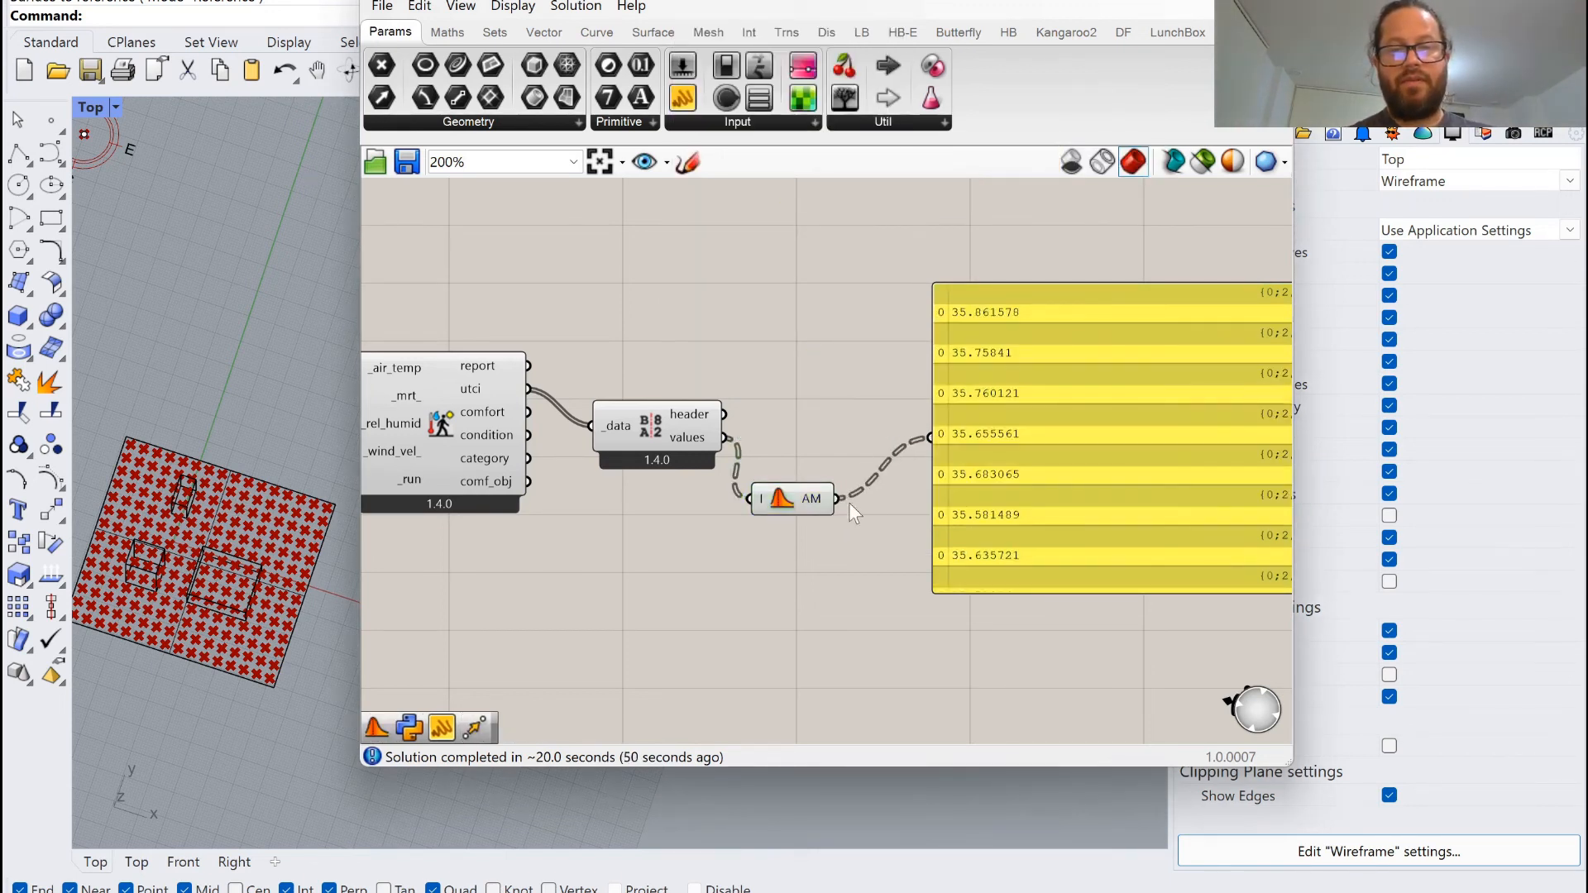
# Line up the Average component between Deconstruct Data and the panel, and review the averaged UTCI value per point.
pyautogui.moveTo(783, 494); pyautogui.dragTo(806, 439)
pyautogui.scroll(-3, 805, 439)
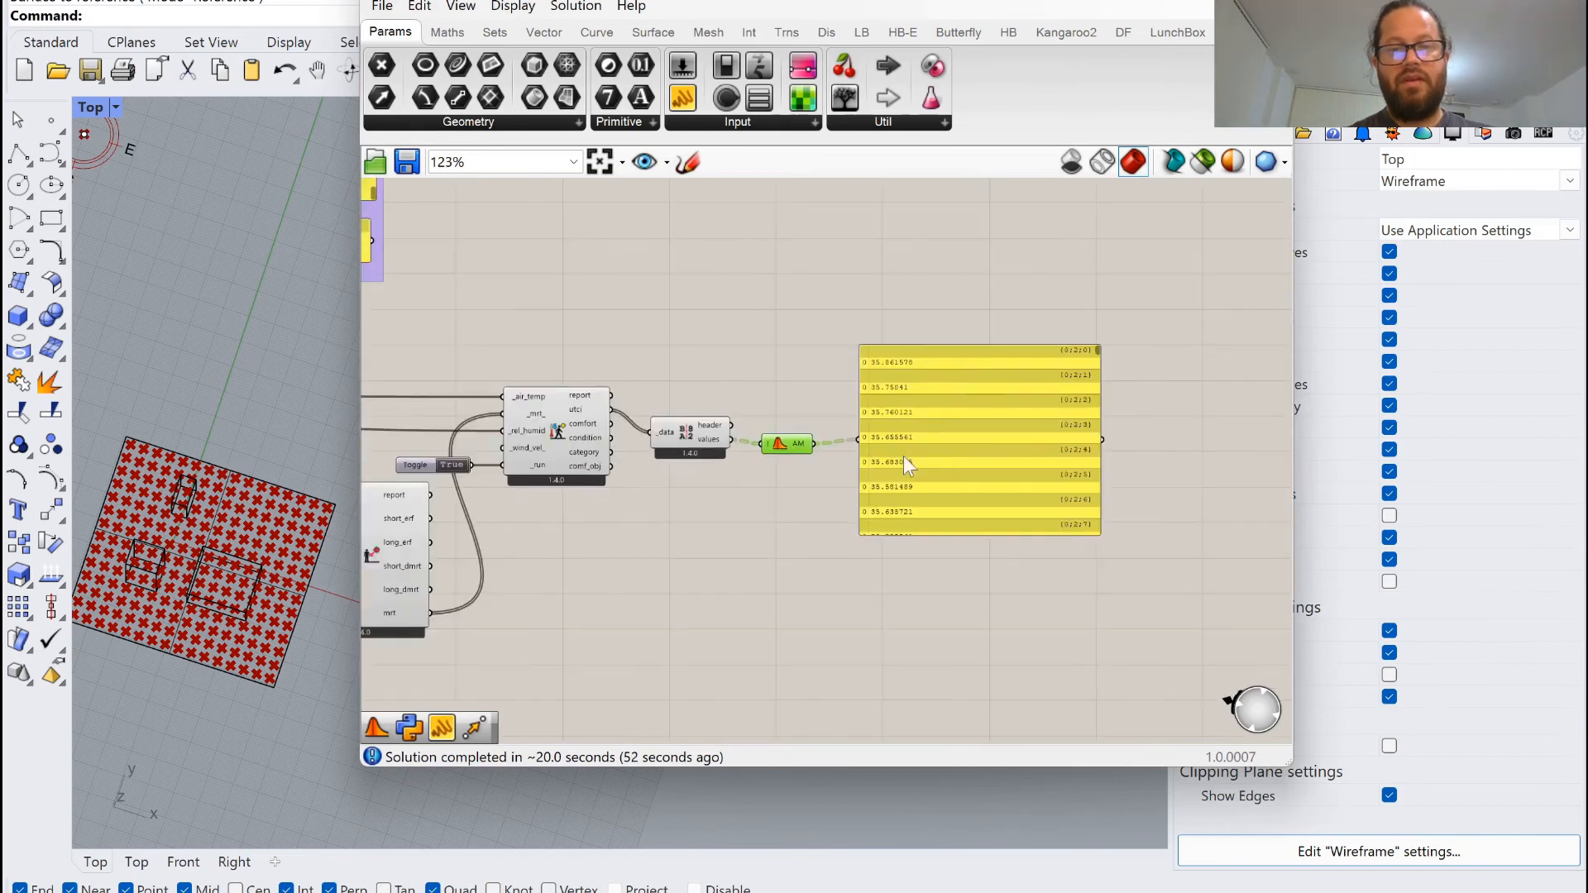
pyautogui.scroll(3, 986, 385)
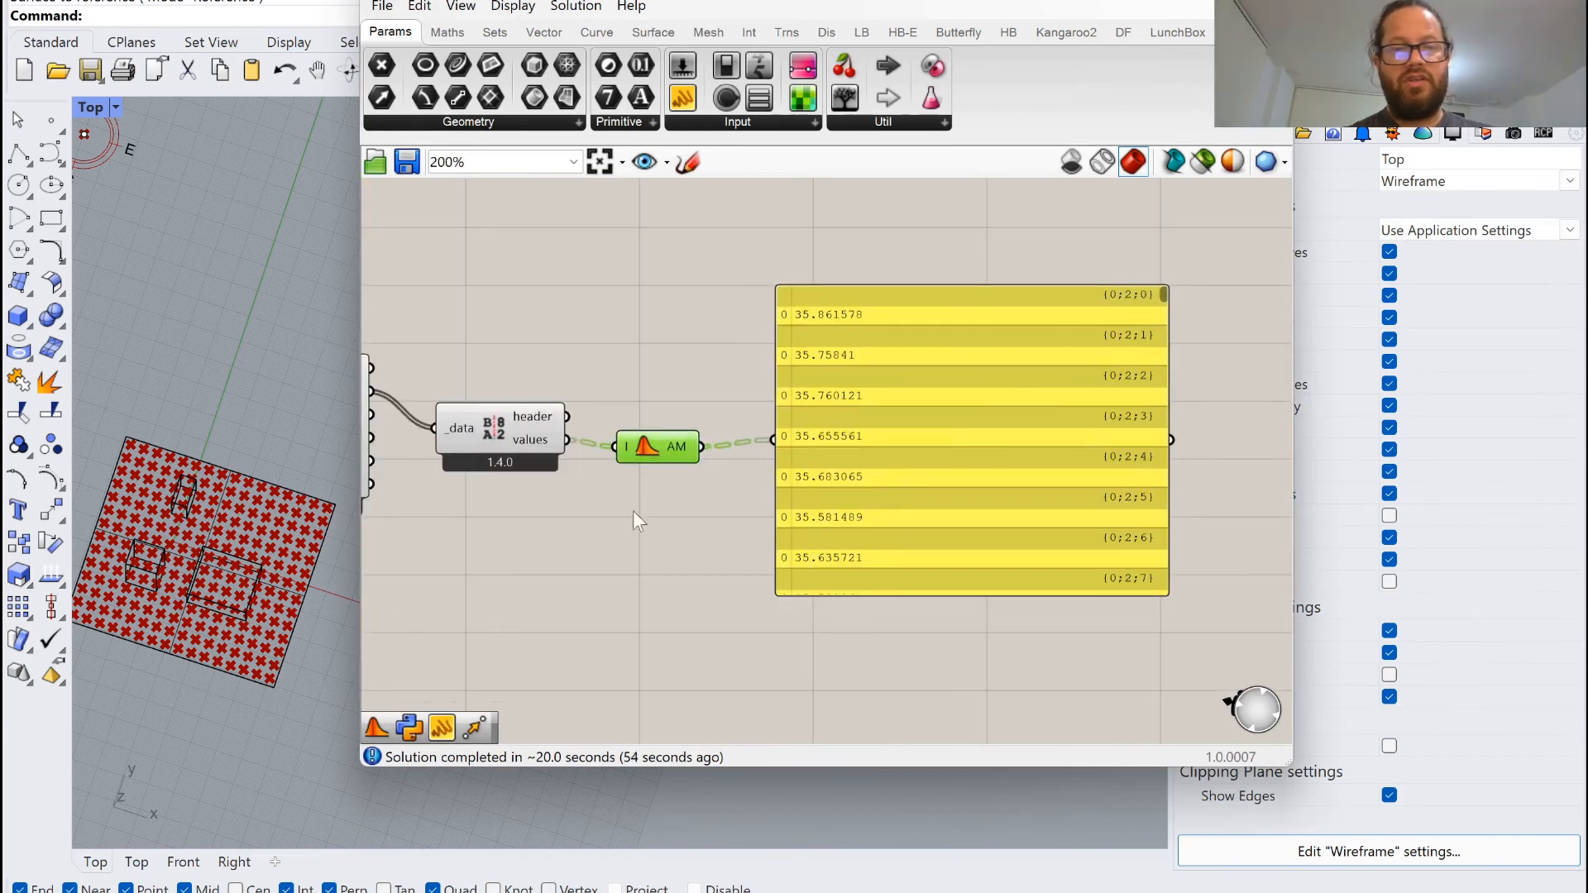
pyautogui.moveTo(657, 442); pyautogui.dragTo(665, 435)
pyautogui.scroll(-3, 882, 427)
pyautogui.scroll(3, 899, 420)
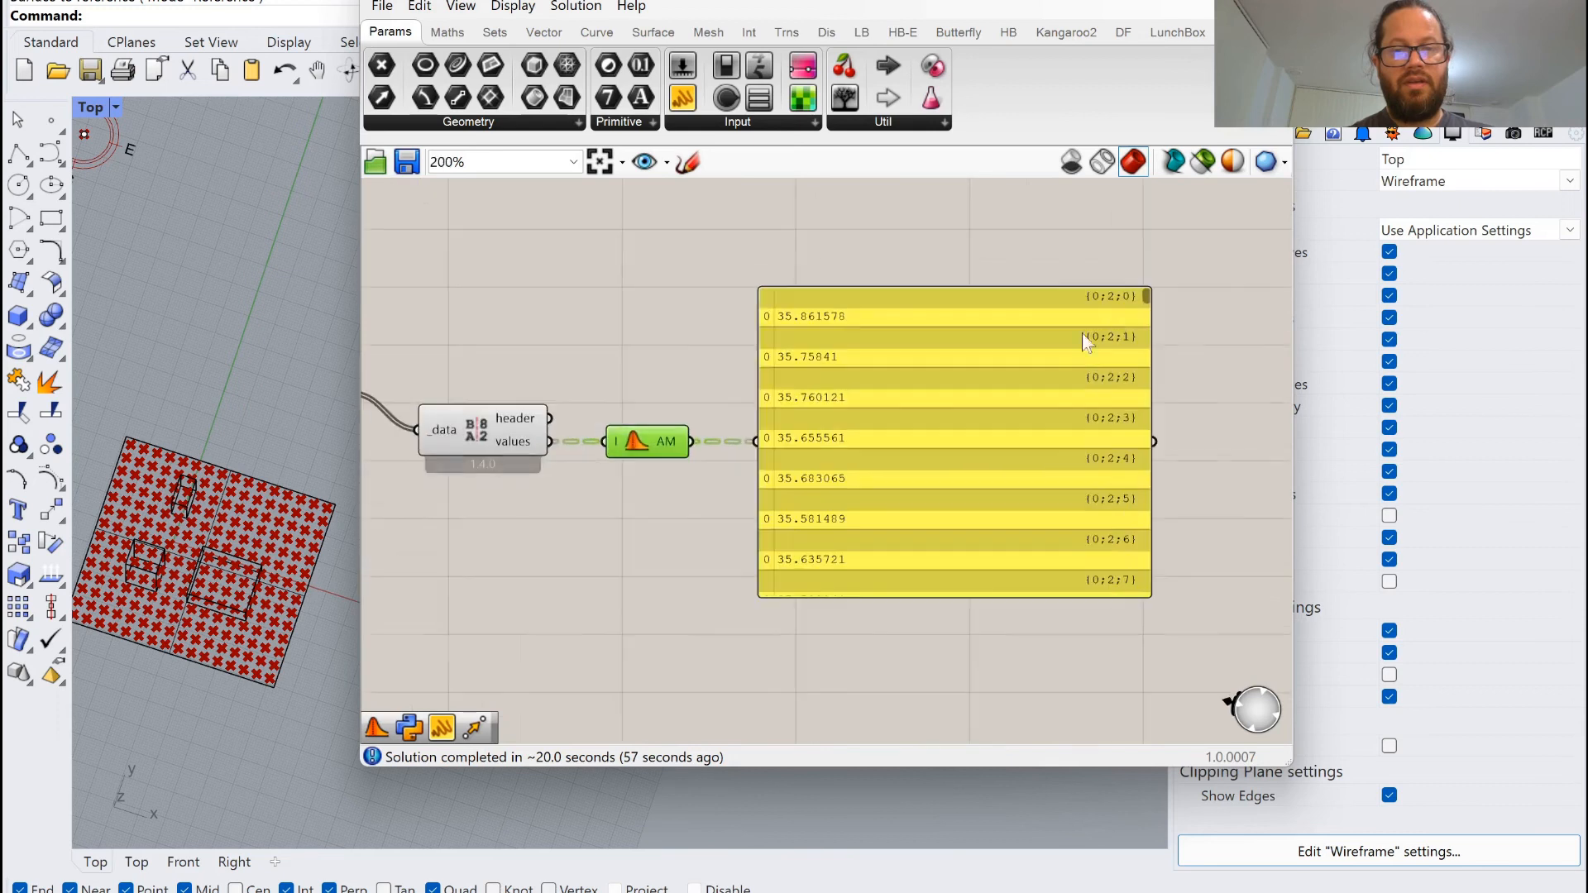
pyautogui.scroll(-5, 627, 435)
# Add a Ladybug Spatial Heatmap component below the averaged UTCI panel.
pyautogui.moveTo(627, 435); pyautogui.dragTo(657, 427, button='right')
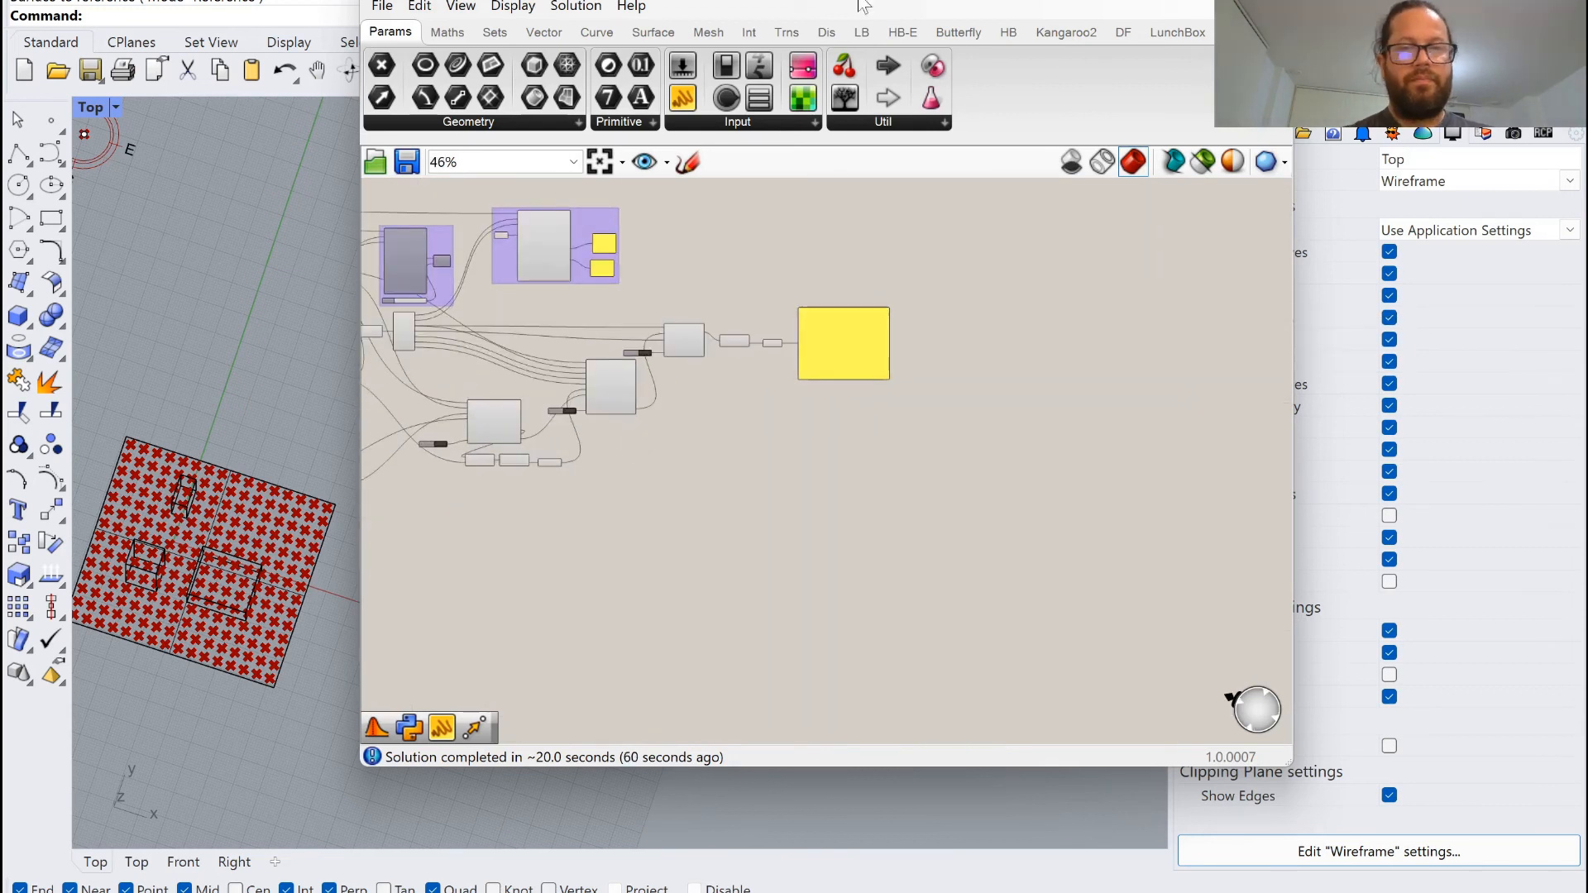
pyautogui.click(861, 31)
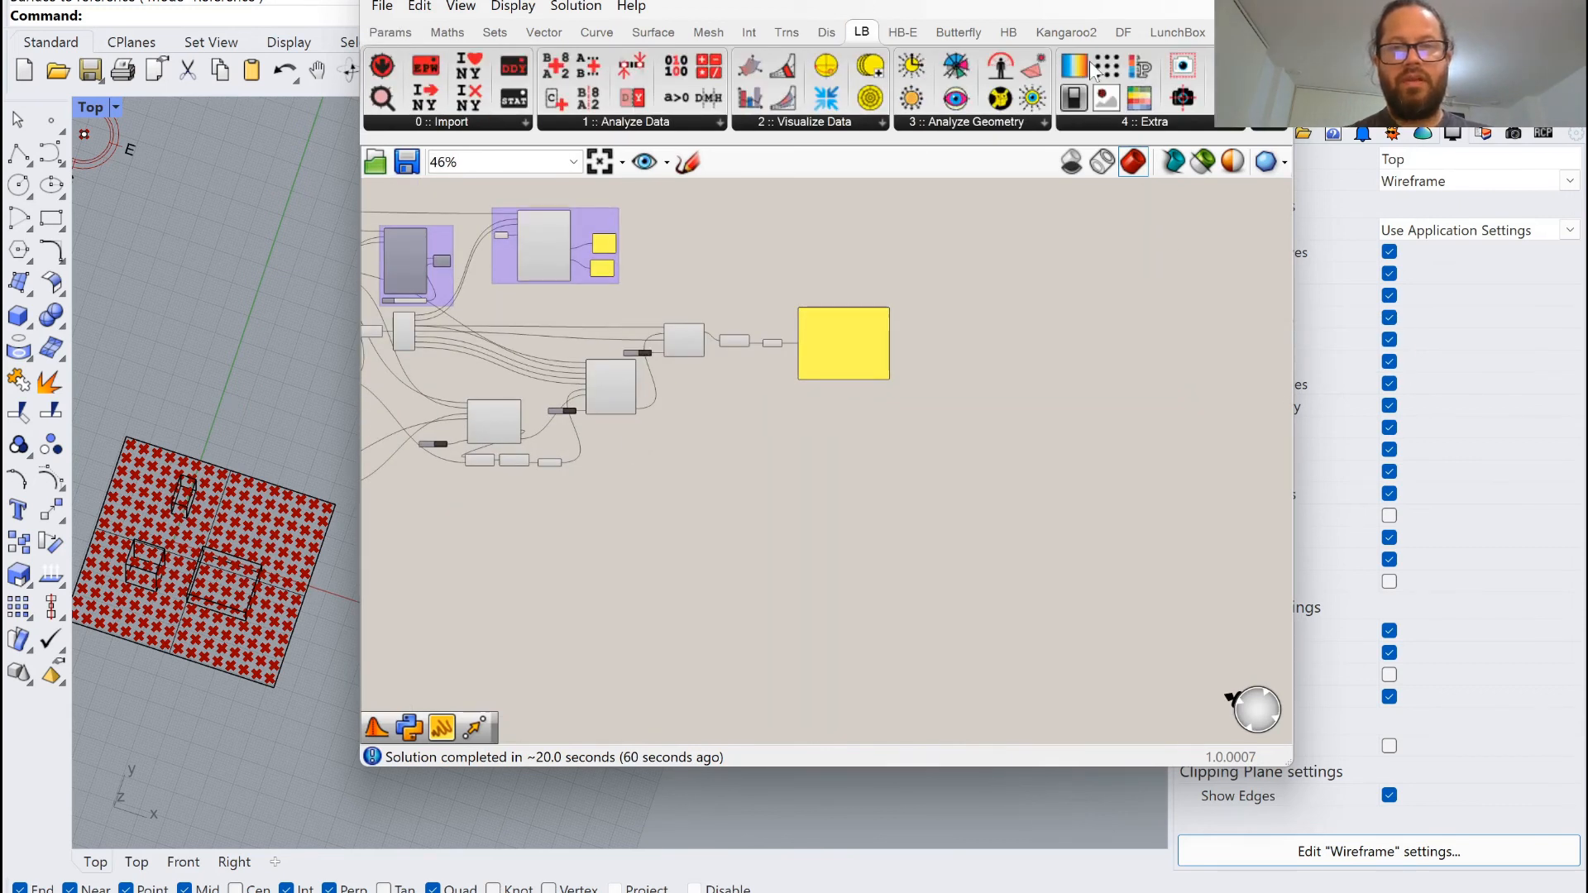
pyautogui.click(1138, 98)
pyautogui.click(878, 458)
pyautogui.scroll(5, 879, 458)
pyautogui.moveTo(1013, 488); pyautogui.dragTo(969, 435)
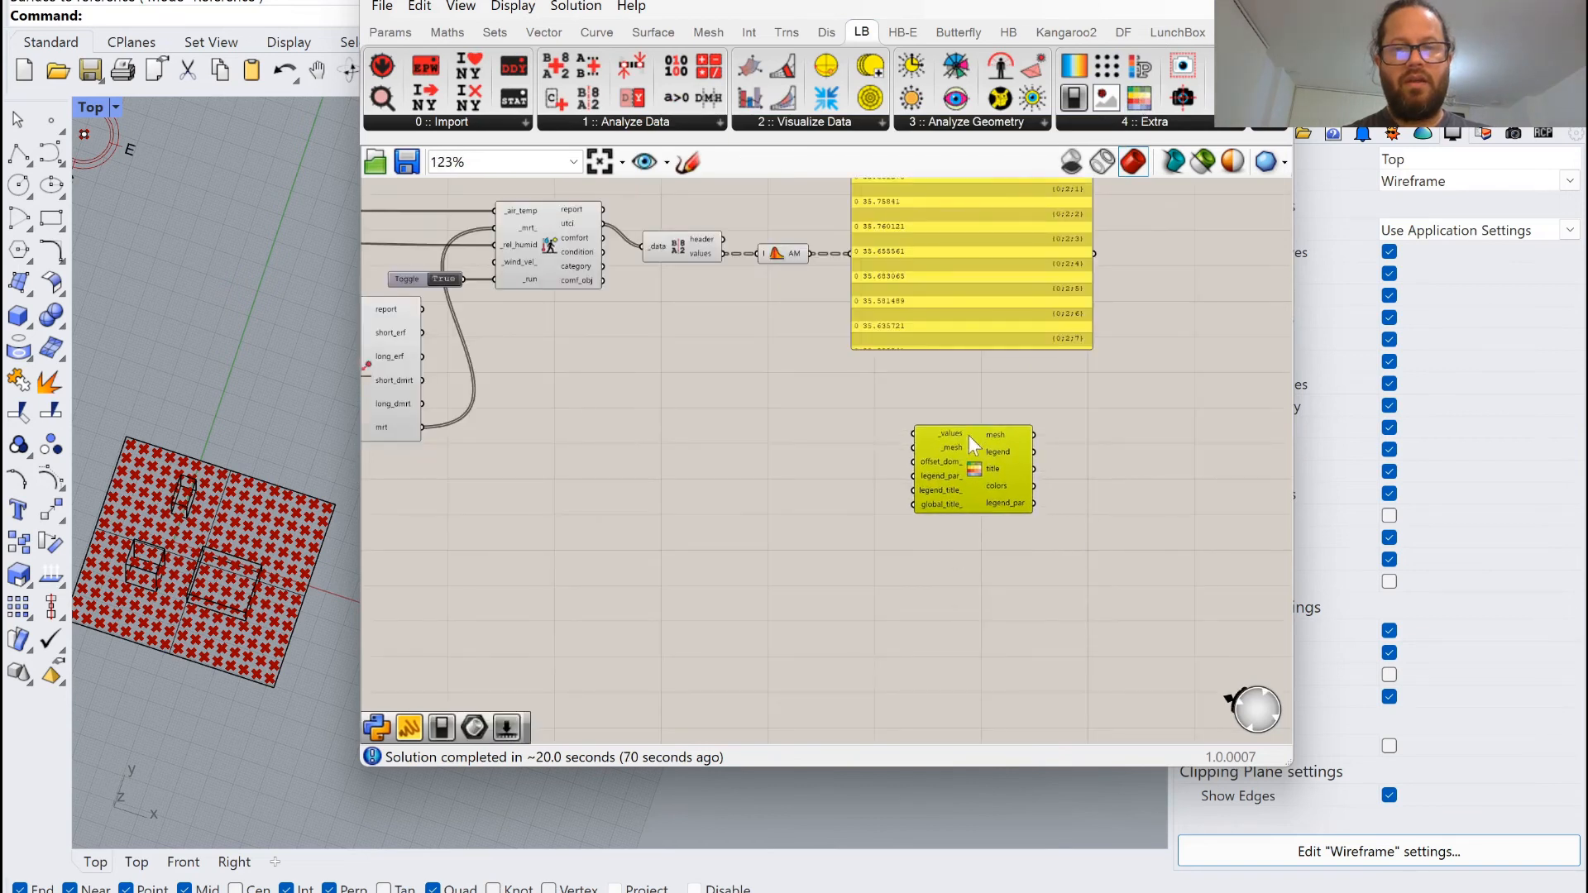
pyautogui.scroll(2, 830, 255)
# Connect Average's AM output to Spatial Heatmap's _values input, and flatten the AM output.
pyautogui.moveTo(790, 225); pyautogui.dragTo(955, 519)
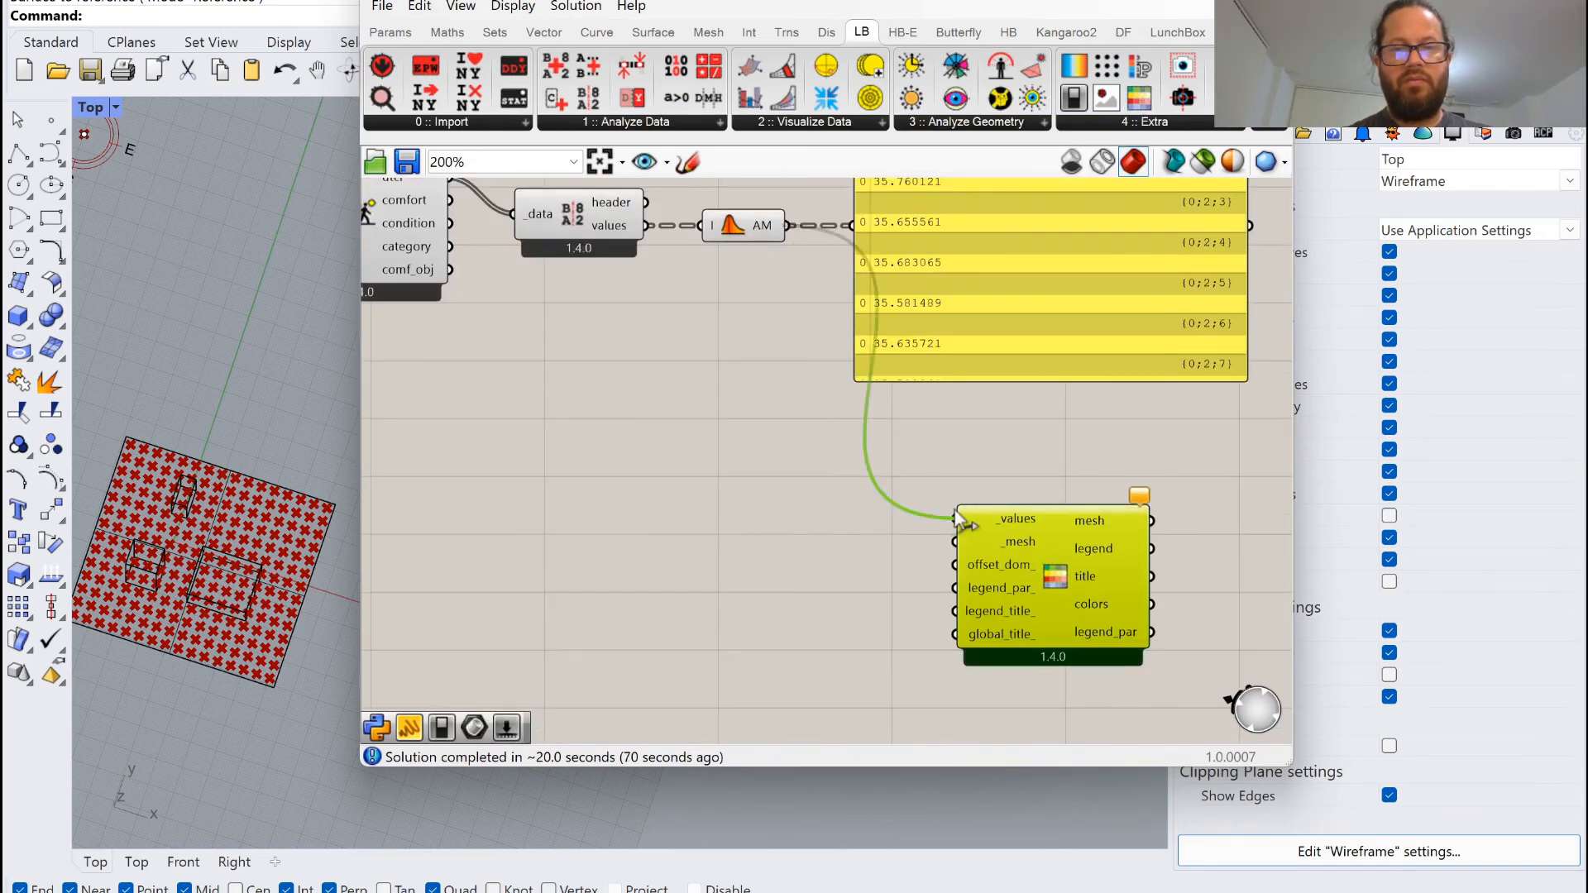
pyautogui.rightClick(768, 229)
pyautogui.click(830, 326)
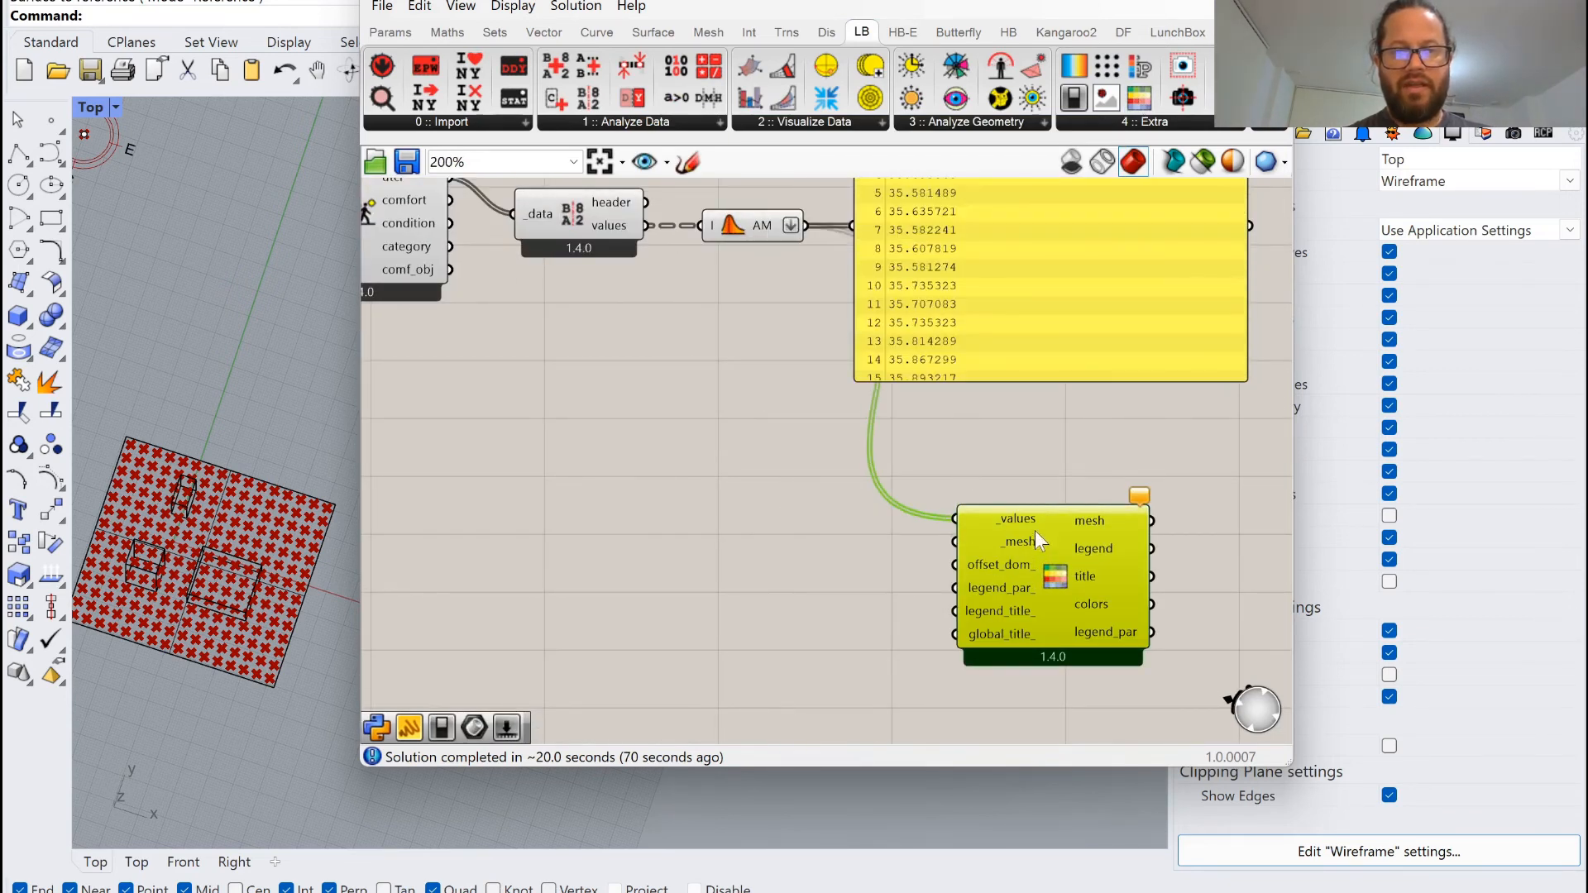
# Move the panel farther from Average, and connect Generate Point Grid's mesh output to Spatial Heatmap's _mesh input.
pyautogui.scroll(-1, 909, 458)
pyautogui.moveTo(908, 458); pyautogui.dragTo(837, 546, button='right')
pyautogui.moveTo(1026, 329); pyautogui.dragTo(1140, 320)
pyautogui.click(930, 598)
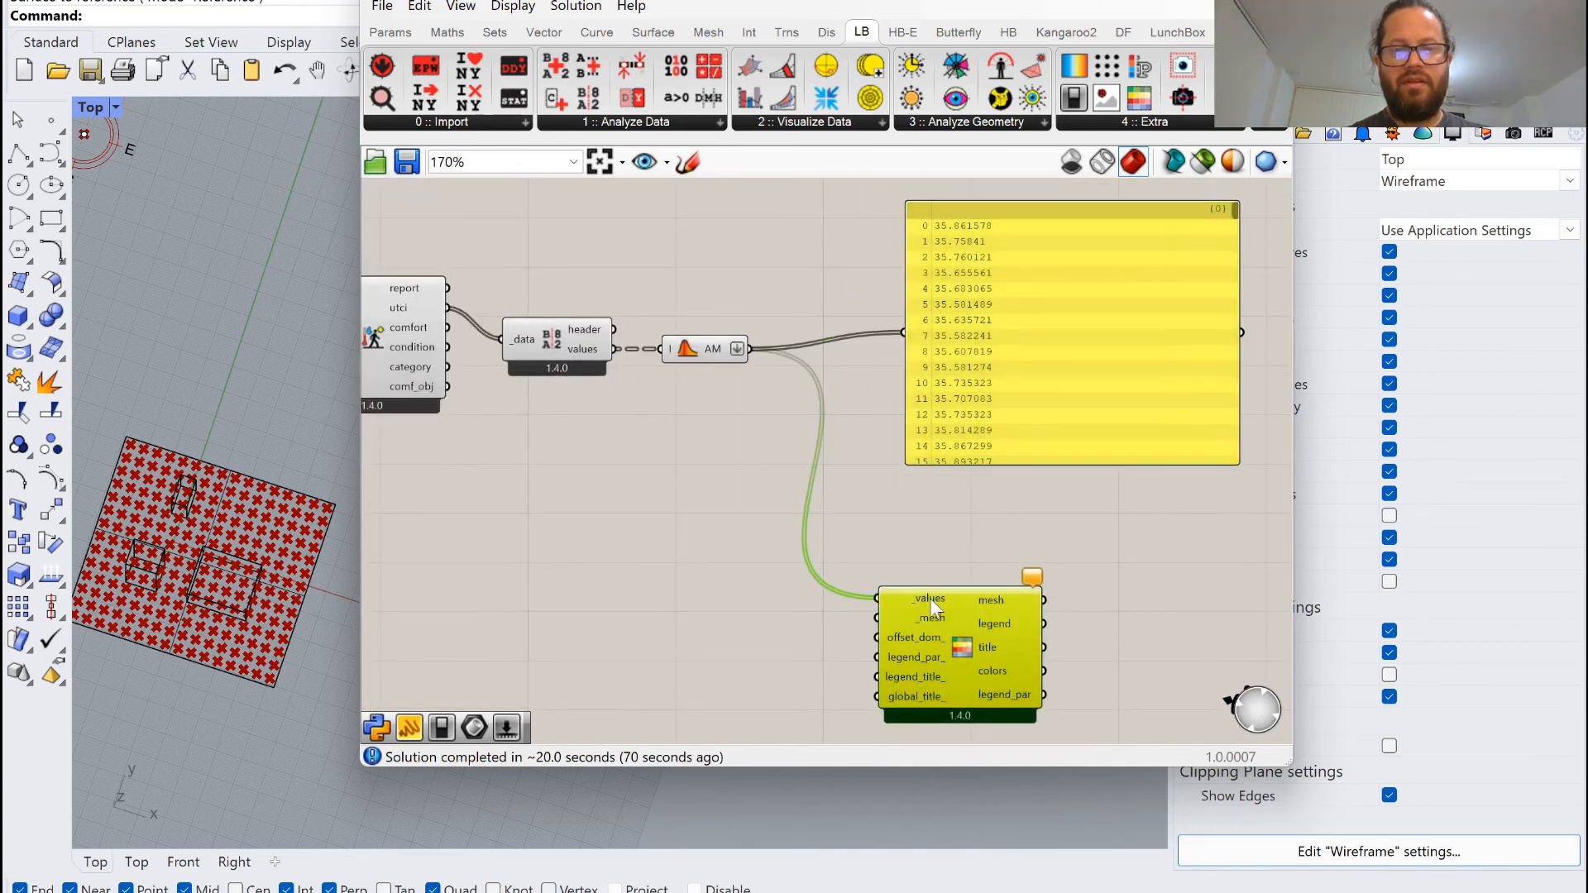
pyautogui.scroll(-5, 901, 506)
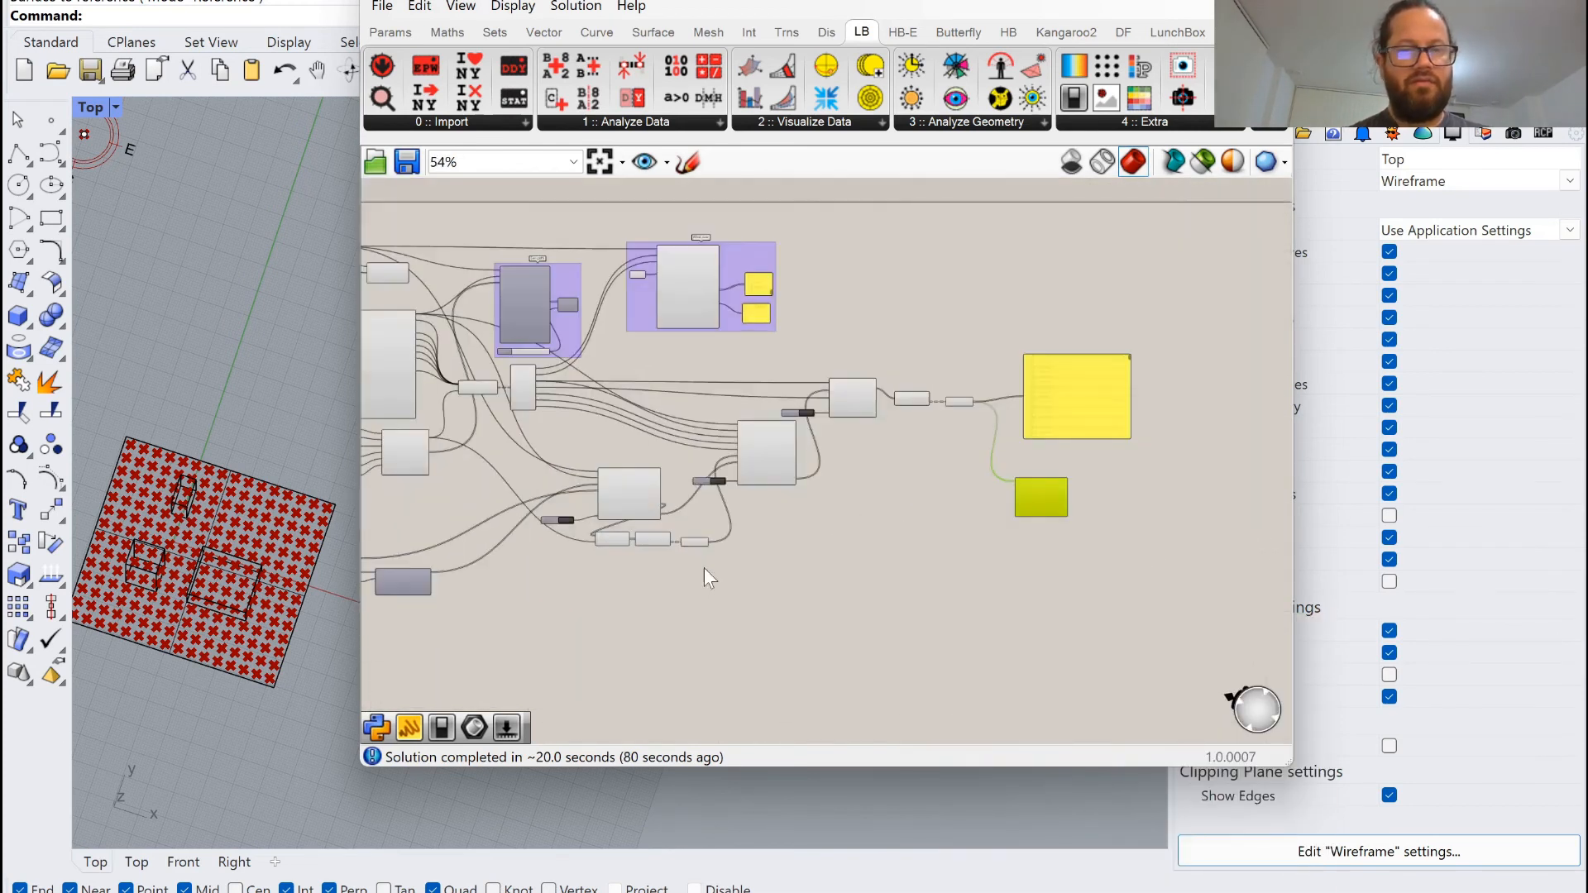
pyautogui.scroll(4, 434, 587)
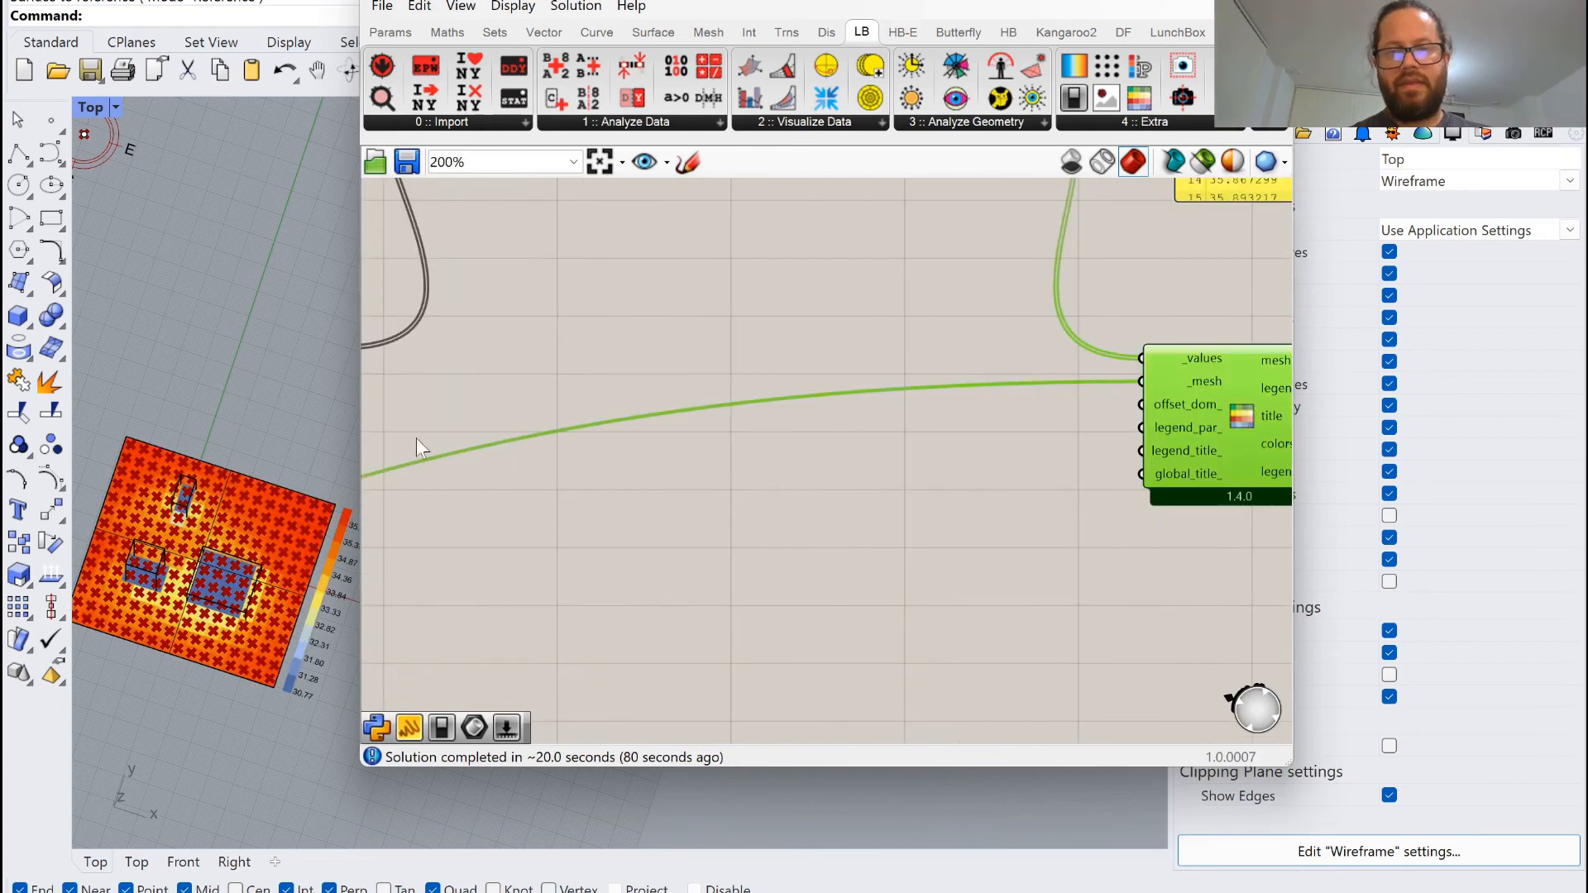
# Move the Grasshopper window aside to uncover more of the UTCI heatmap in the Rhino viewport.
pyautogui.scroll(5, 211, 413)
pyautogui.scroll(-5, 211, 414)
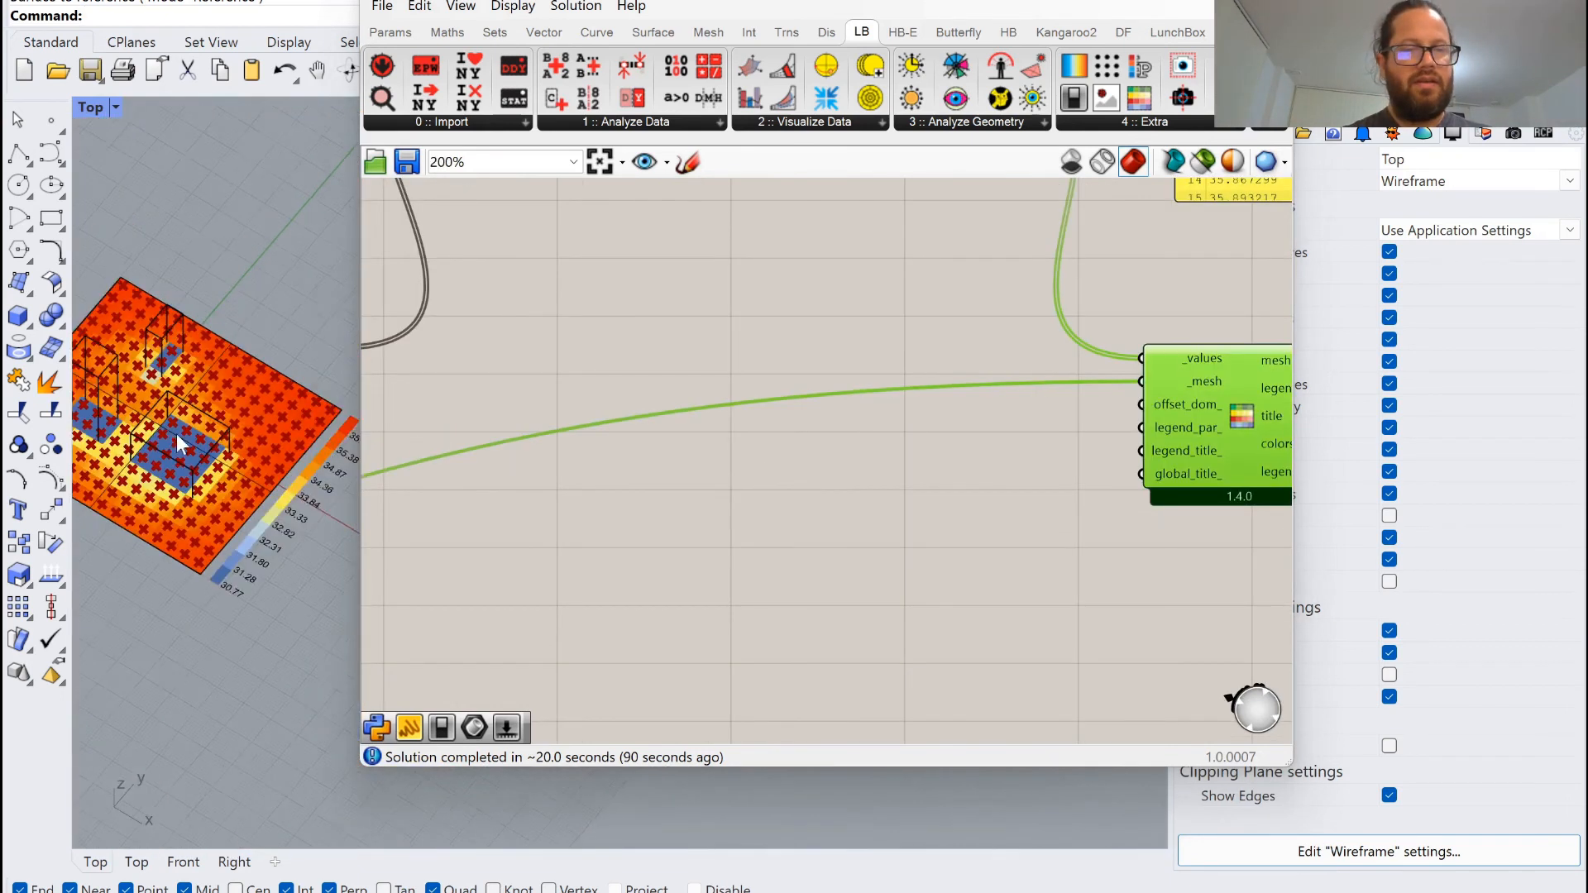
pyautogui.moveTo(542, 1); pyautogui.dragTo(746, 6)
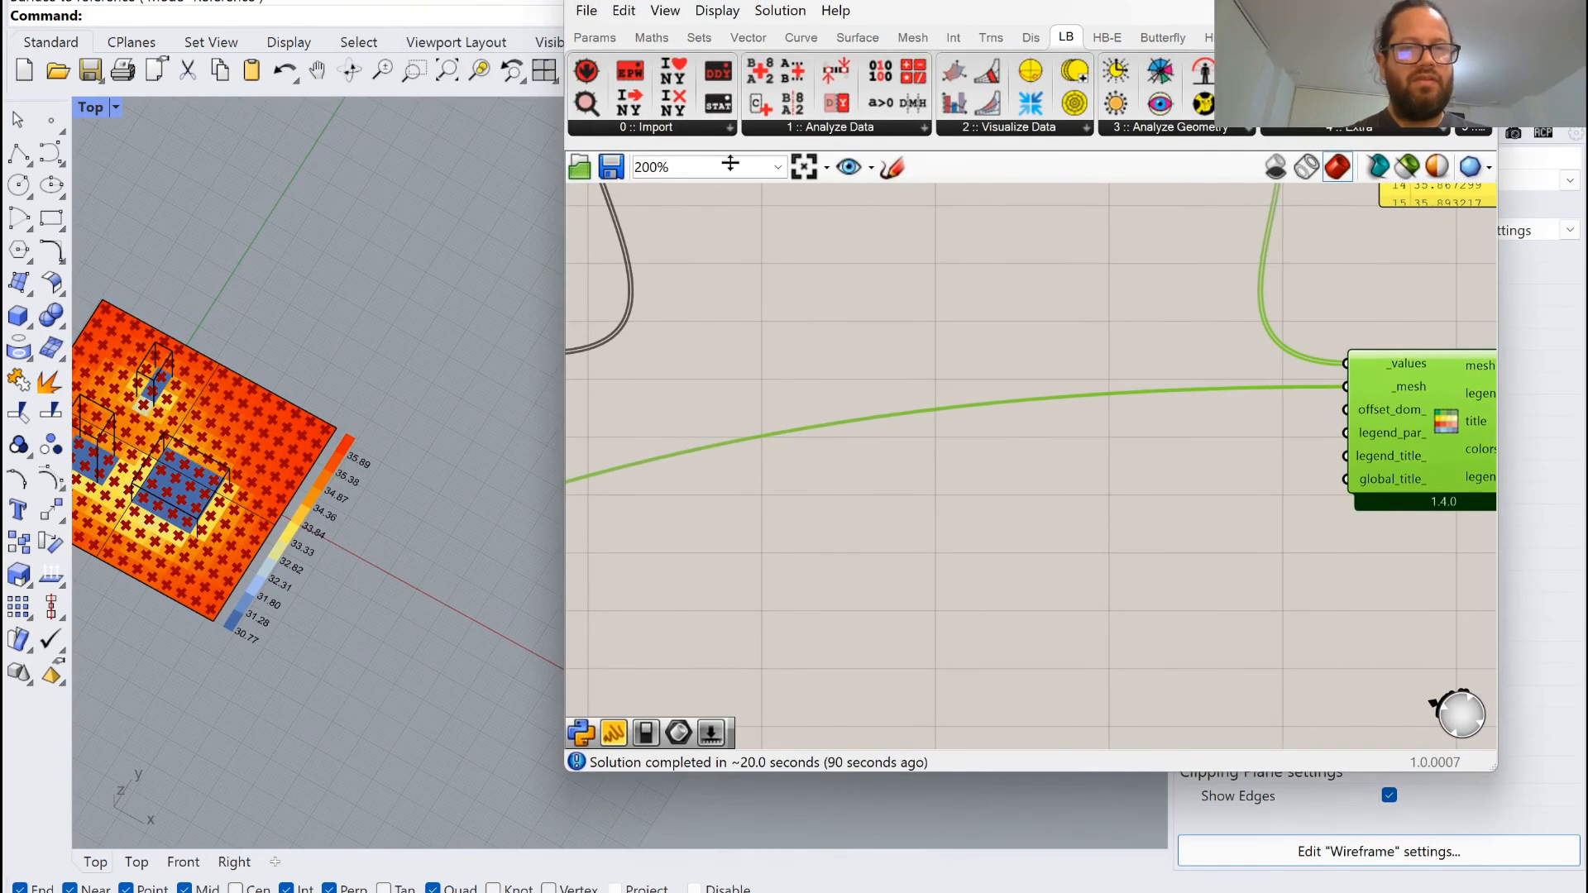
# Examine the UTCI heatmap around the buildings in the Rhino viewport, comparing the shaded and exposed ground areas with the legend.
pyautogui.moveTo(269, 521); pyautogui.dragTo(390, 481, button='right')
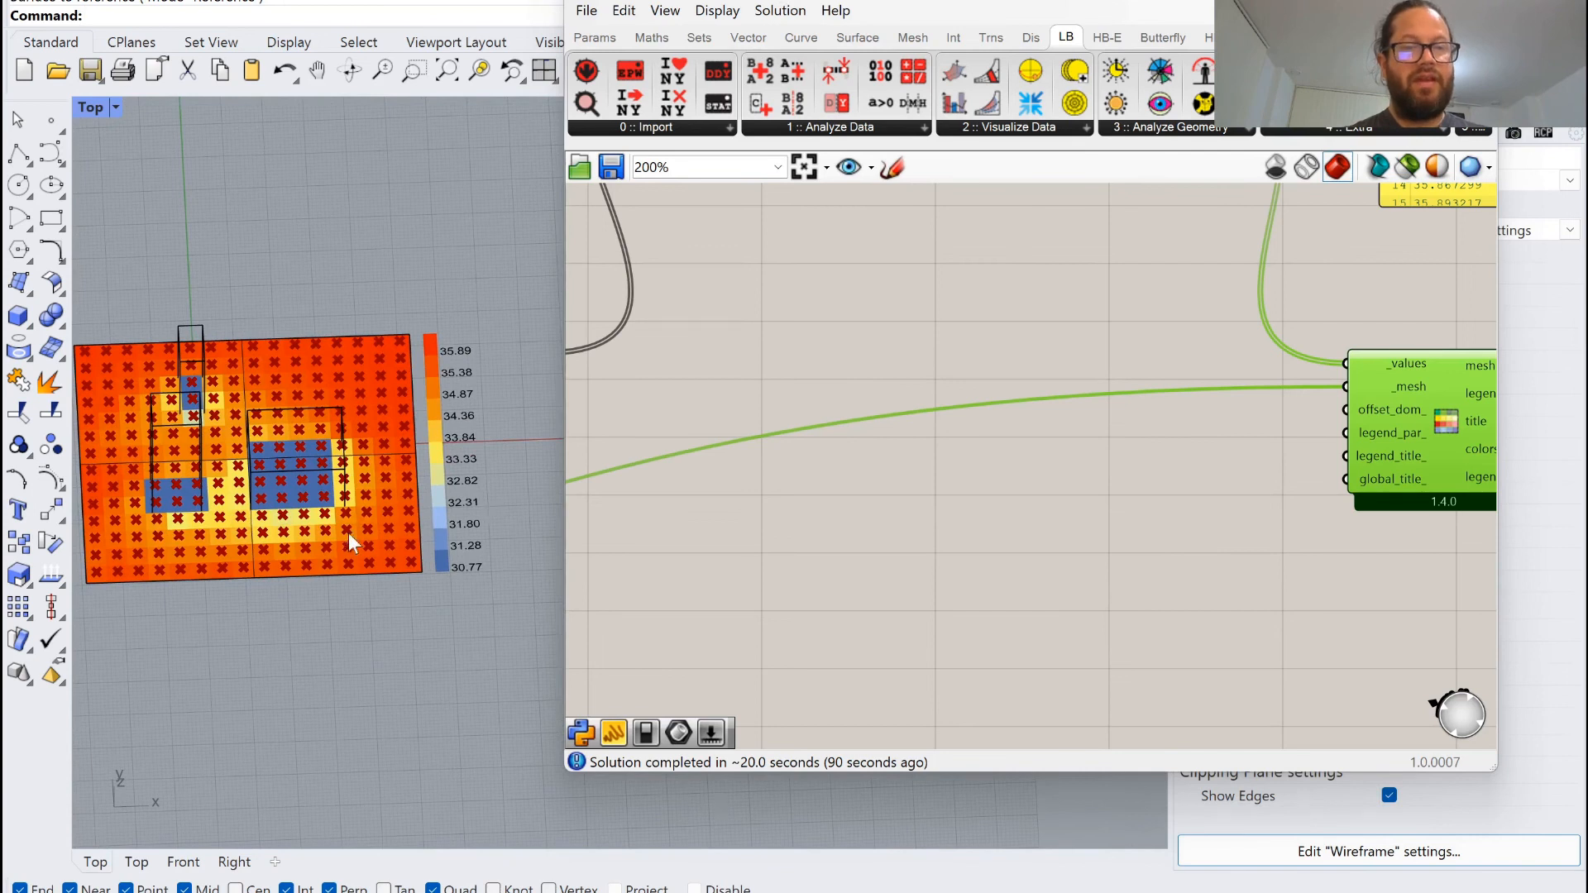
pyautogui.scroll(-4, 270, 419)
pyautogui.moveTo(349, 533); pyautogui.dragTo(275, 499, button='right')
pyautogui.scroll(10, 270, 419)
pyautogui.scroll(-8, 270, 422)
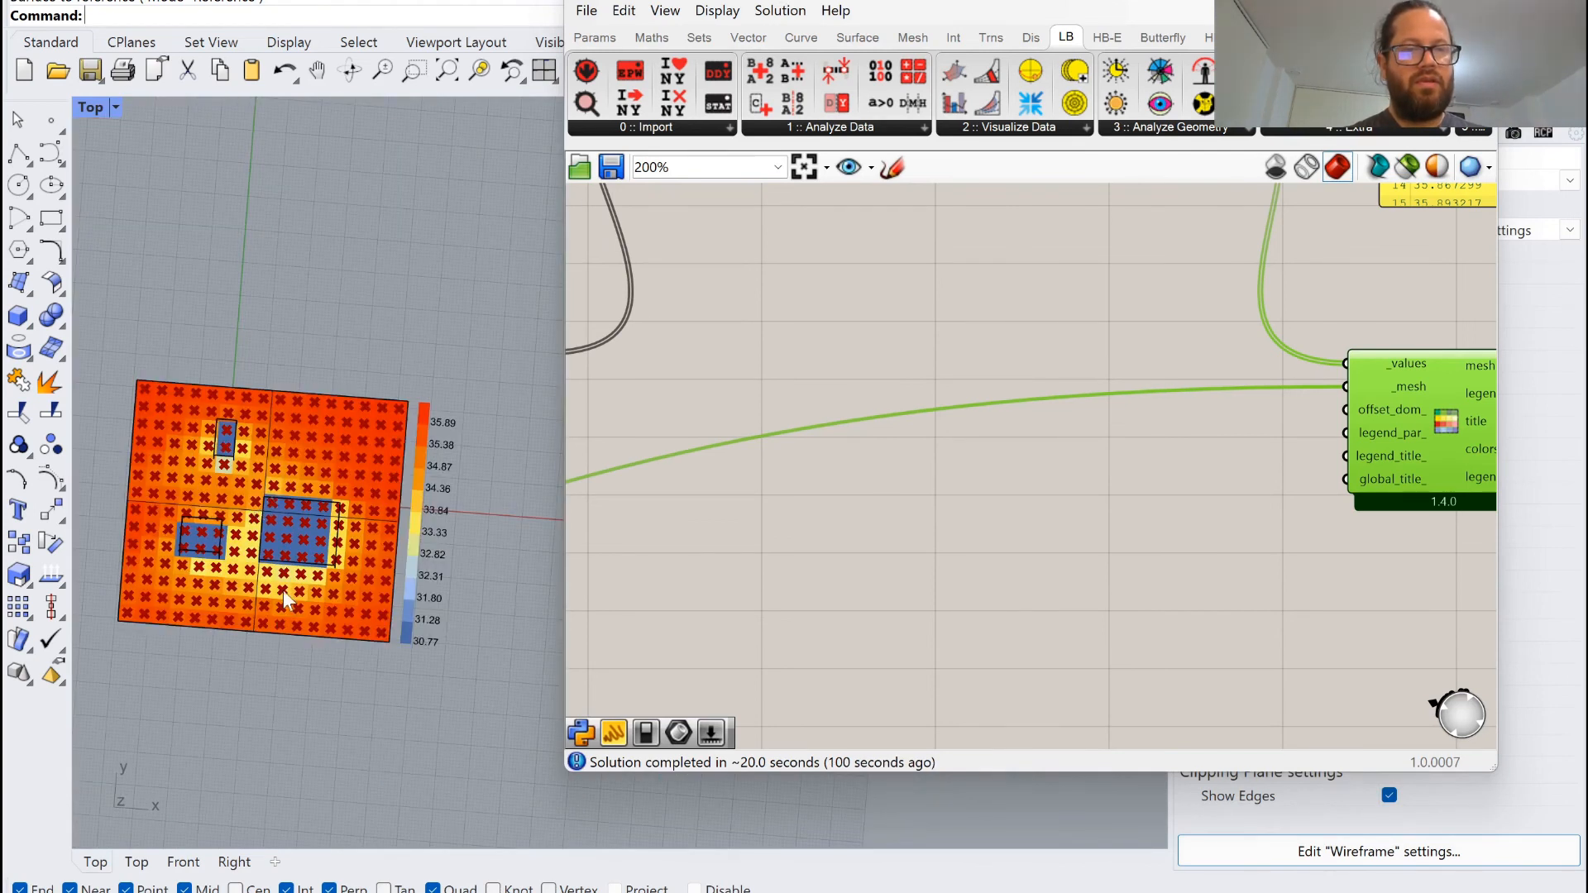
pyautogui.moveTo(283, 589); pyautogui.dragTo(277, 584, button='right')
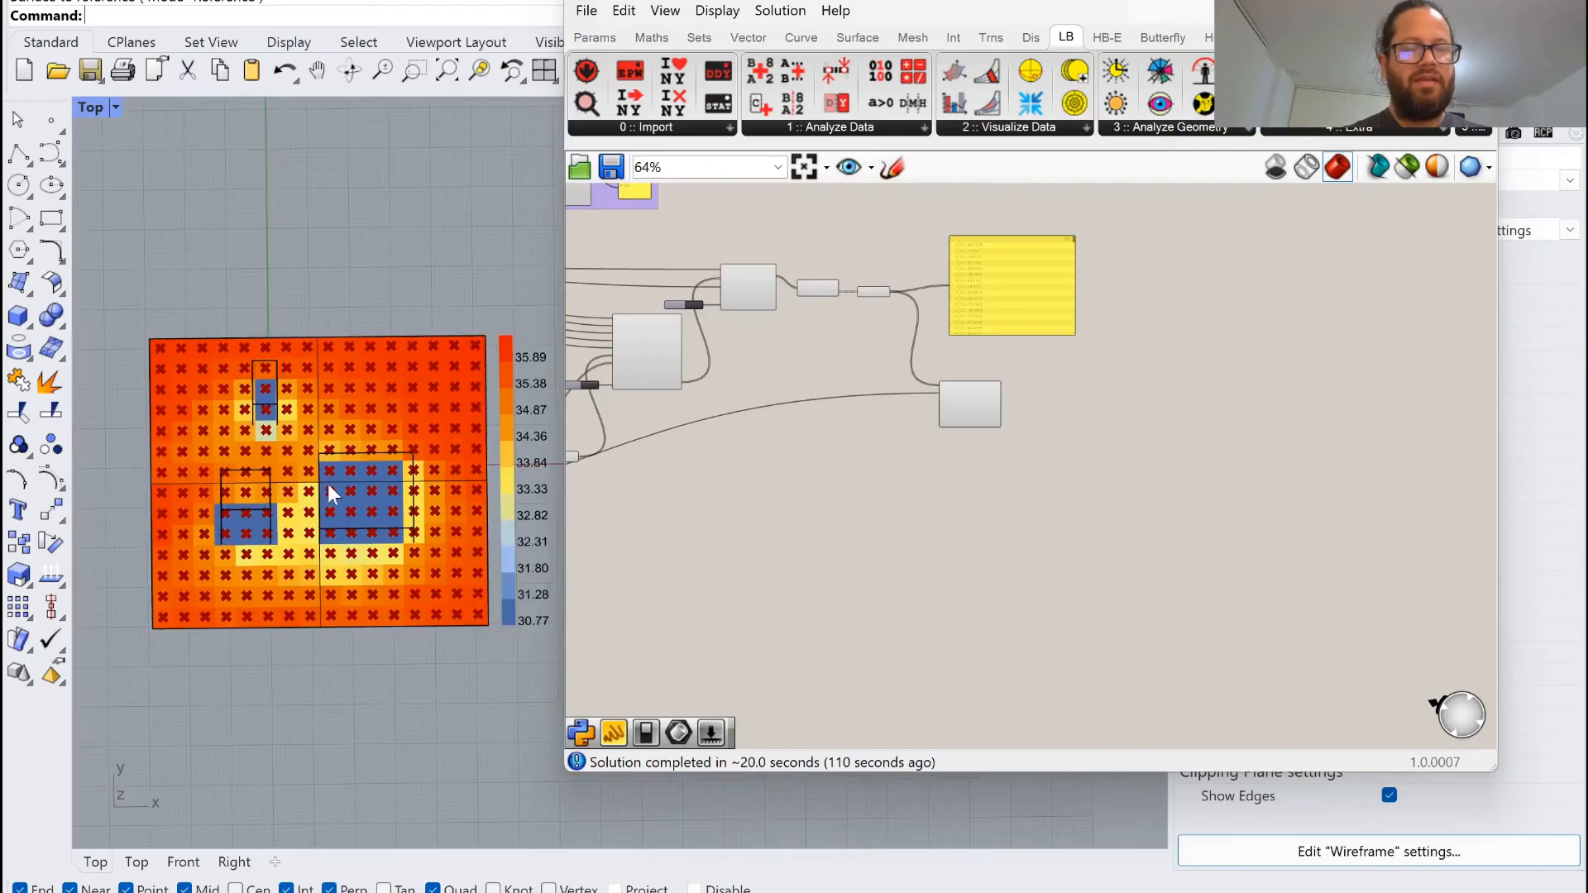
pyautogui.scroll(2, 328, 484)
pyautogui.scroll(-3, 271, 446)
pyautogui.scroll(3, 272, 446)
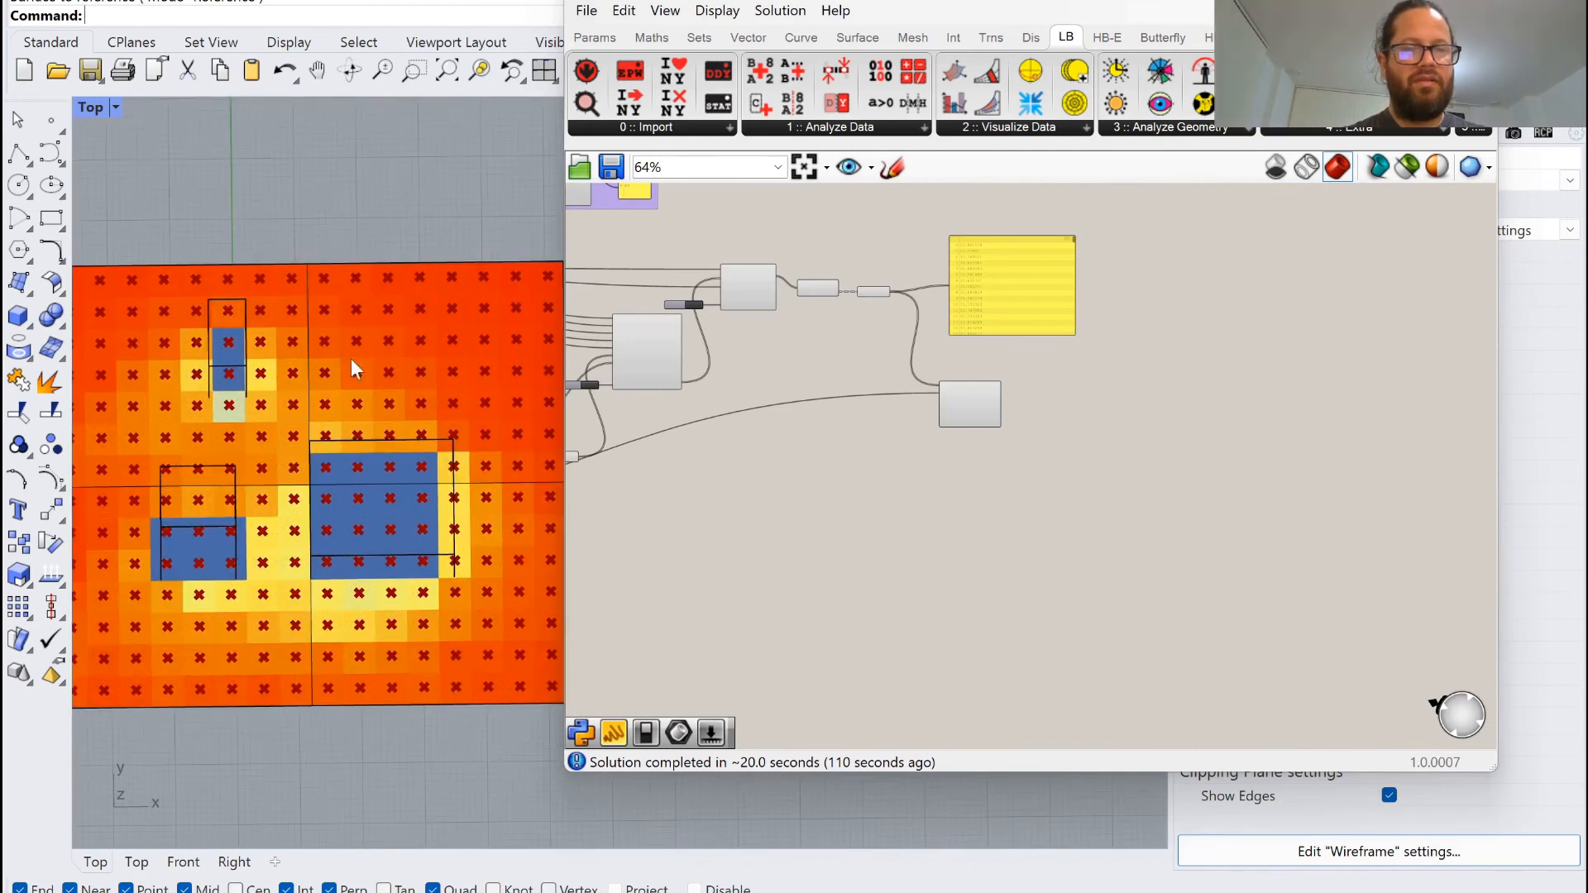
pyautogui.scroll(-5, 1102, 433)
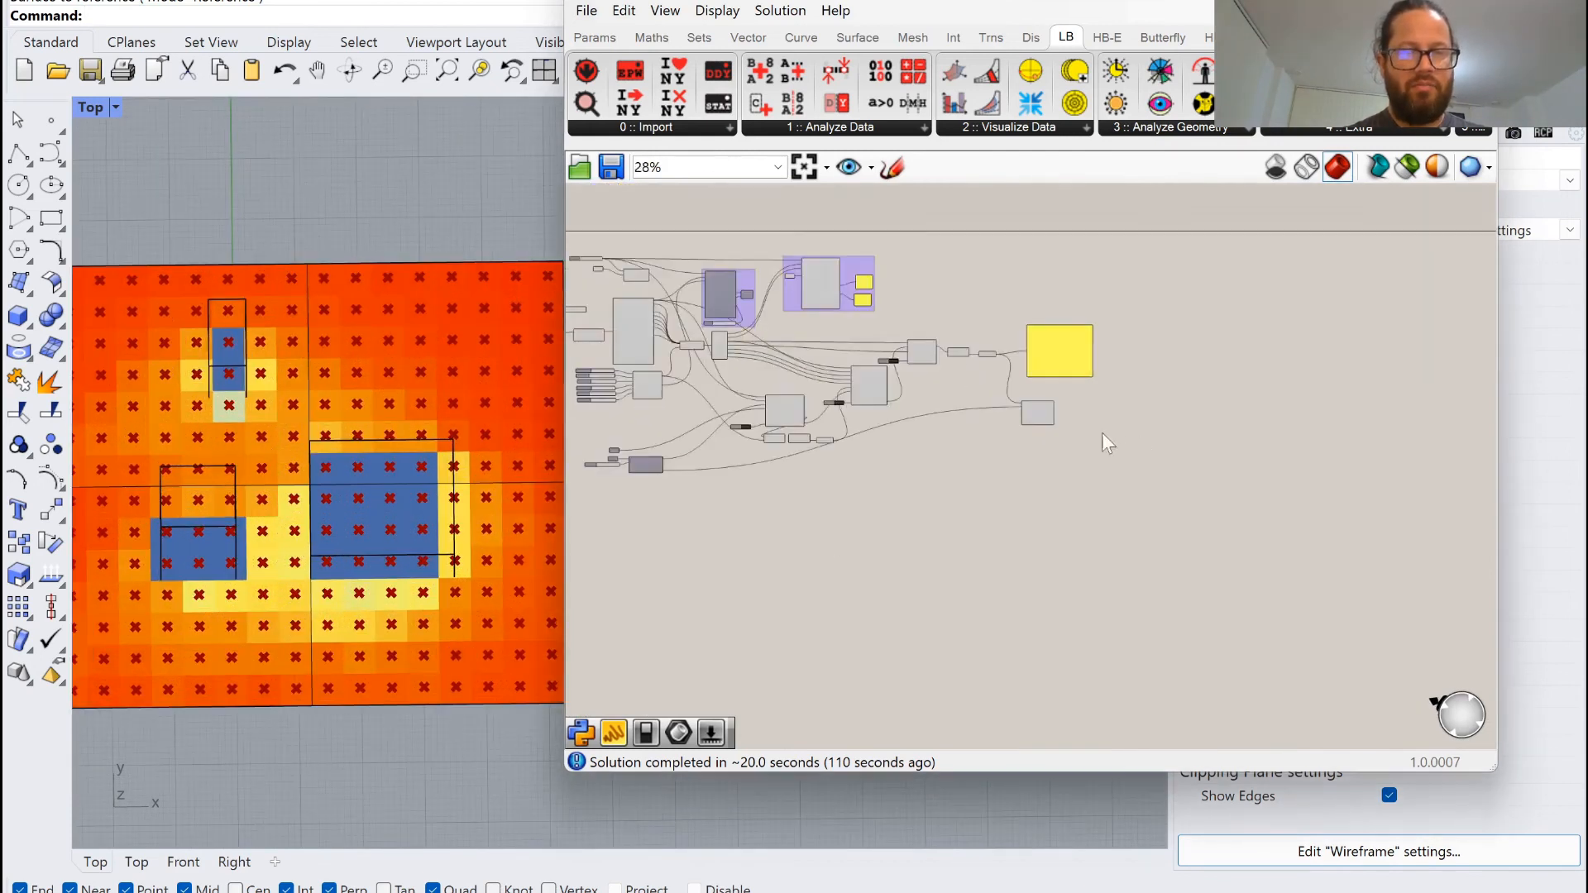
# Check the building geometry parameter above the point grid inputs, and move Spatial Heatmap lower beneath the panel.
pyautogui.scroll(8, 1062, 485)
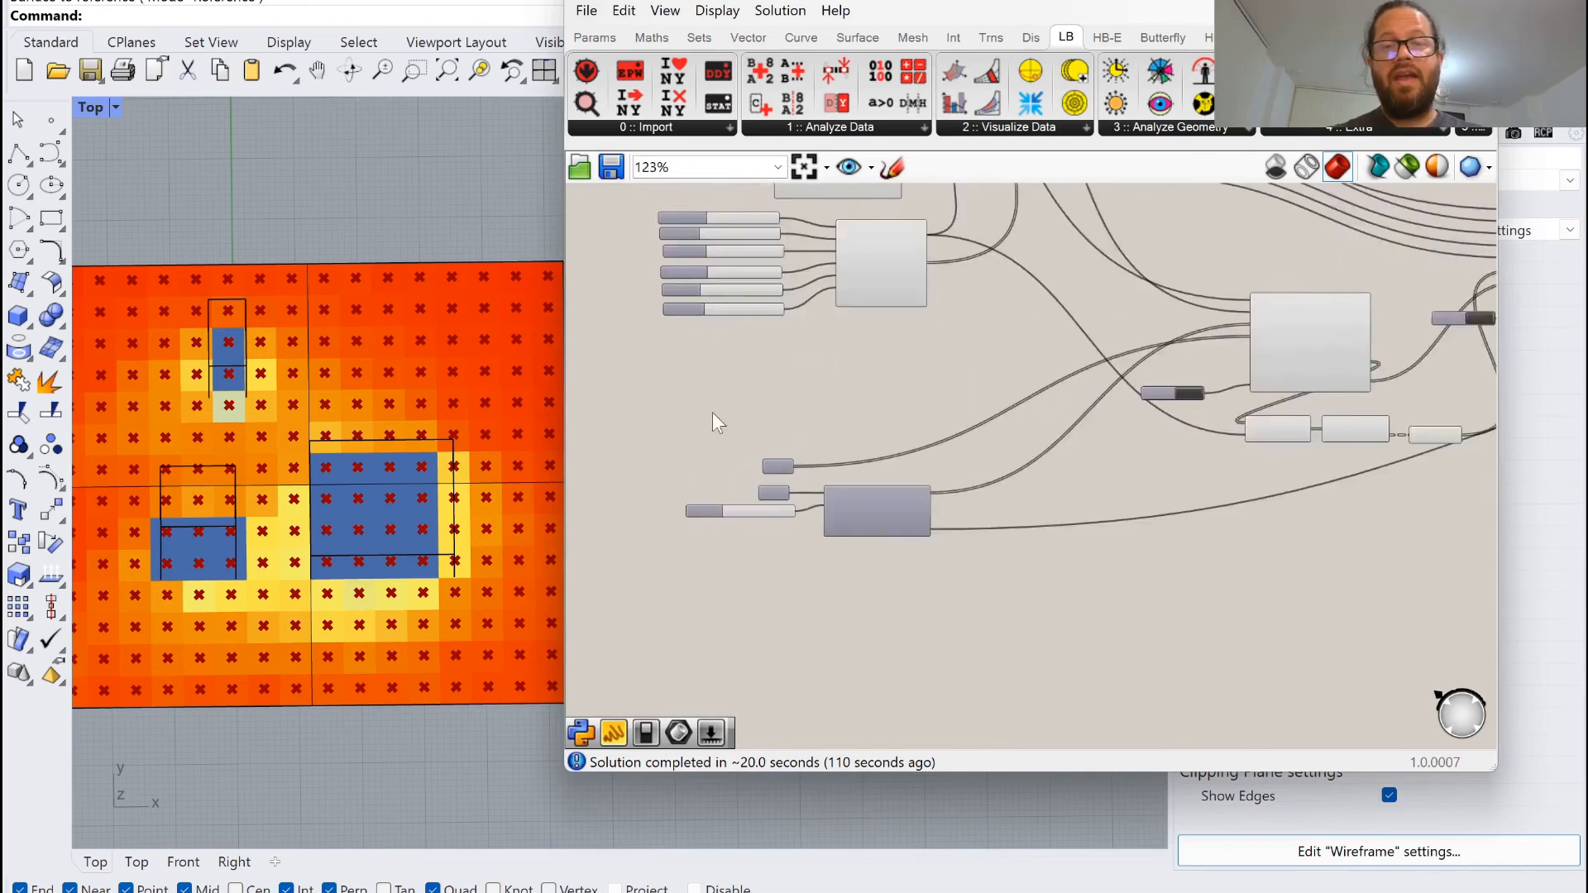
pyautogui.scroll(5, 812, 489)
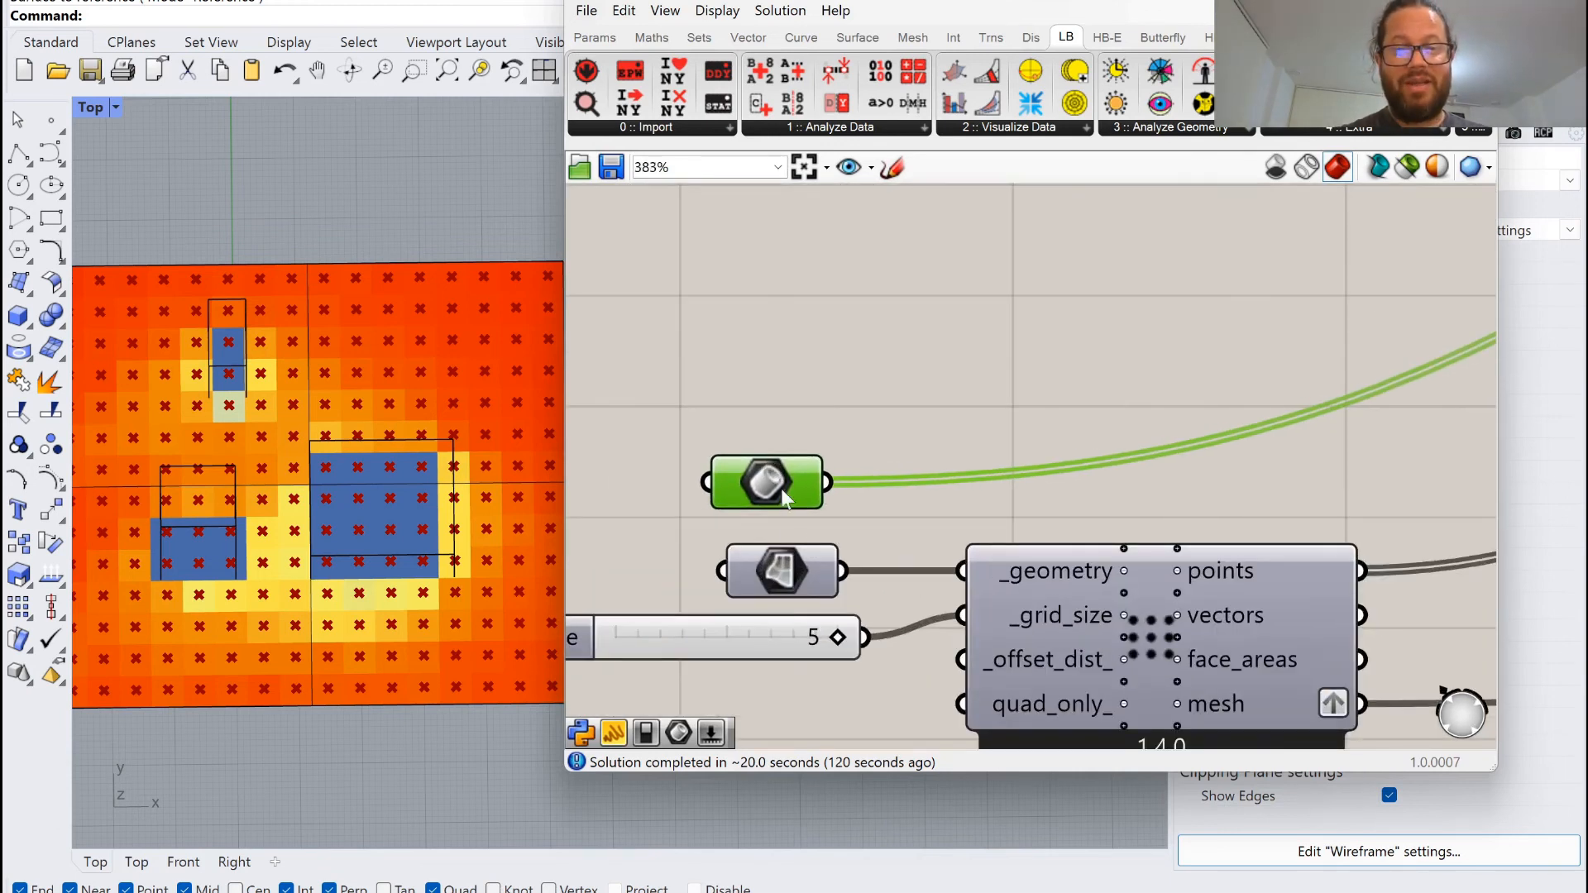
pyautogui.scroll(-8, 1131, 400)
pyautogui.scroll(2, 1332, 455)
pyautogui.scroll(2, 1332, 455)
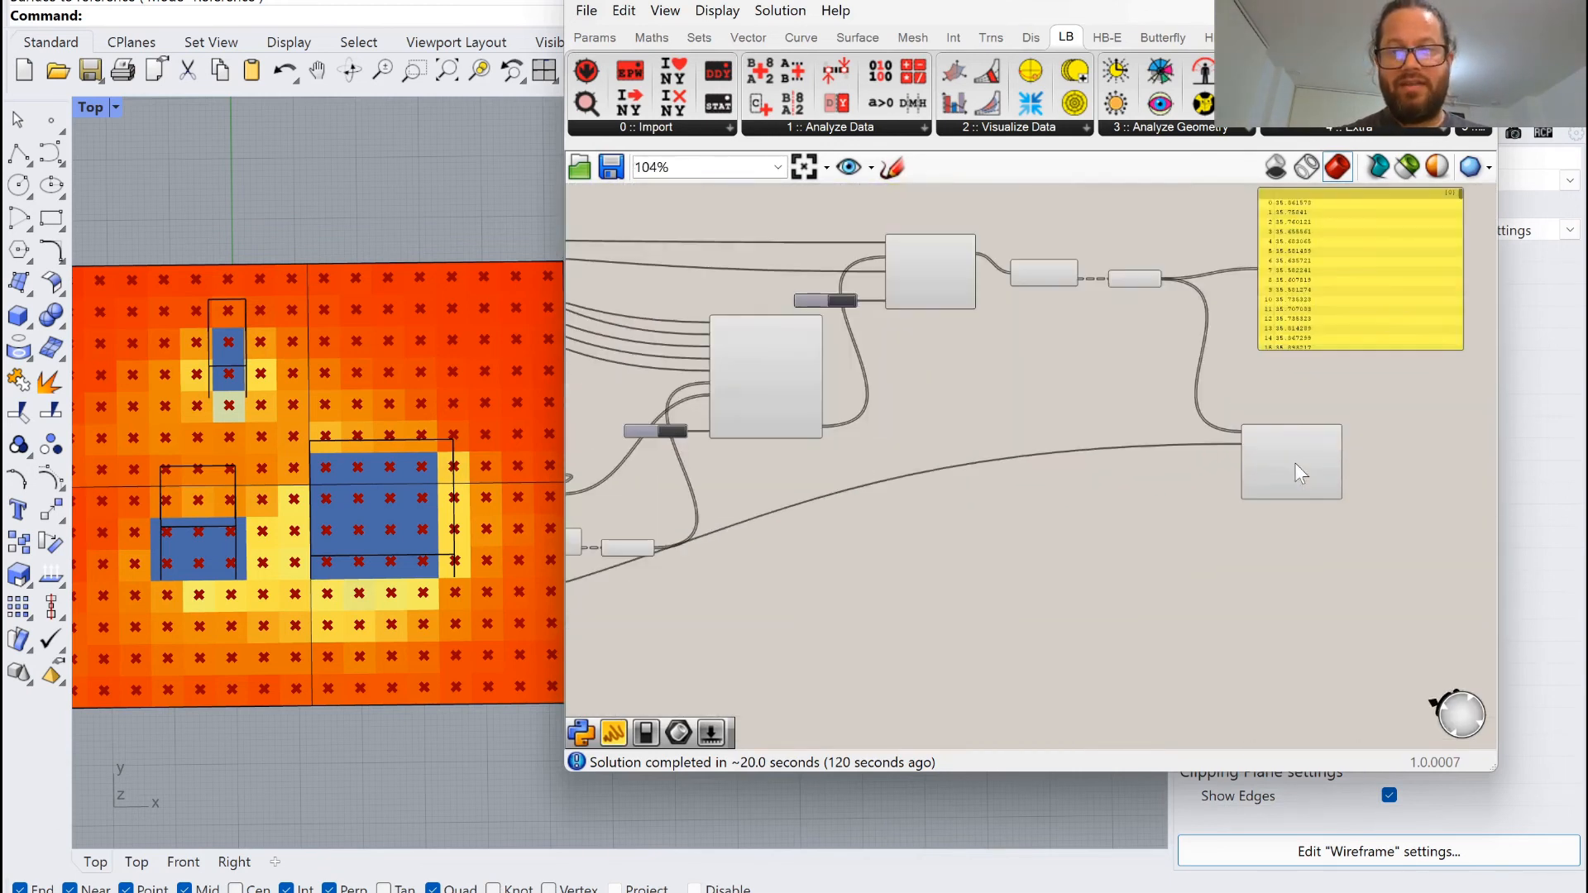
pyautogui.moveTo(1293, 464); pyautogui.dragTo(1320, 528)
pyautogui.scroll(-5, 1168, 385)
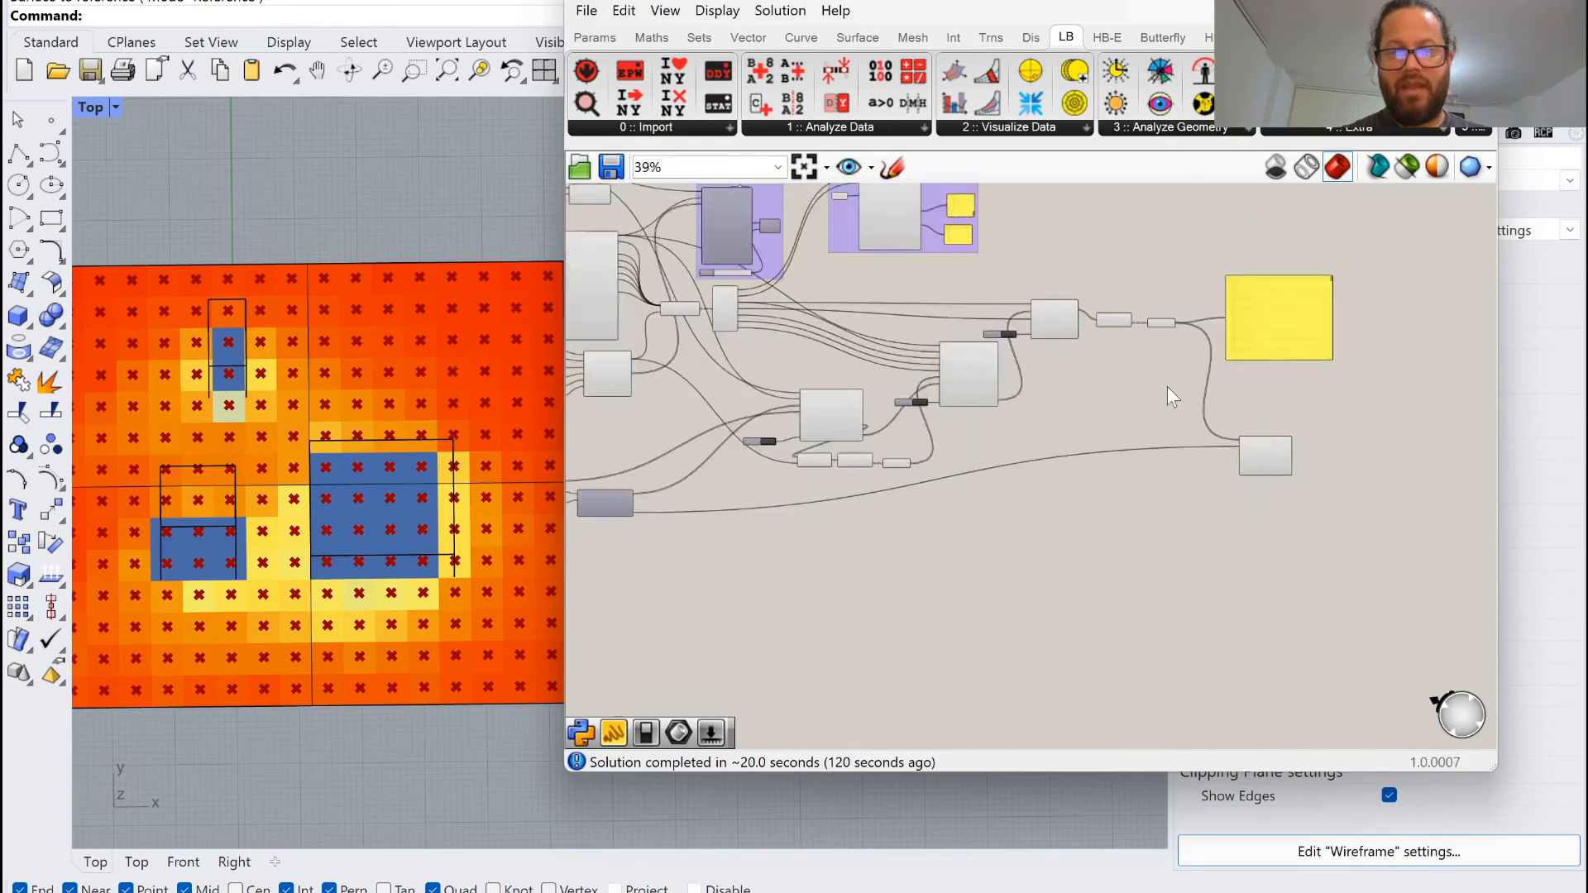
# Add a Rotate component below Generate Point Grid, and connect the building geometry parameter to its Geometry input.
pyautogui.scroll(5, 751, 476)
pyautogui.scroll(5, 746, 465)
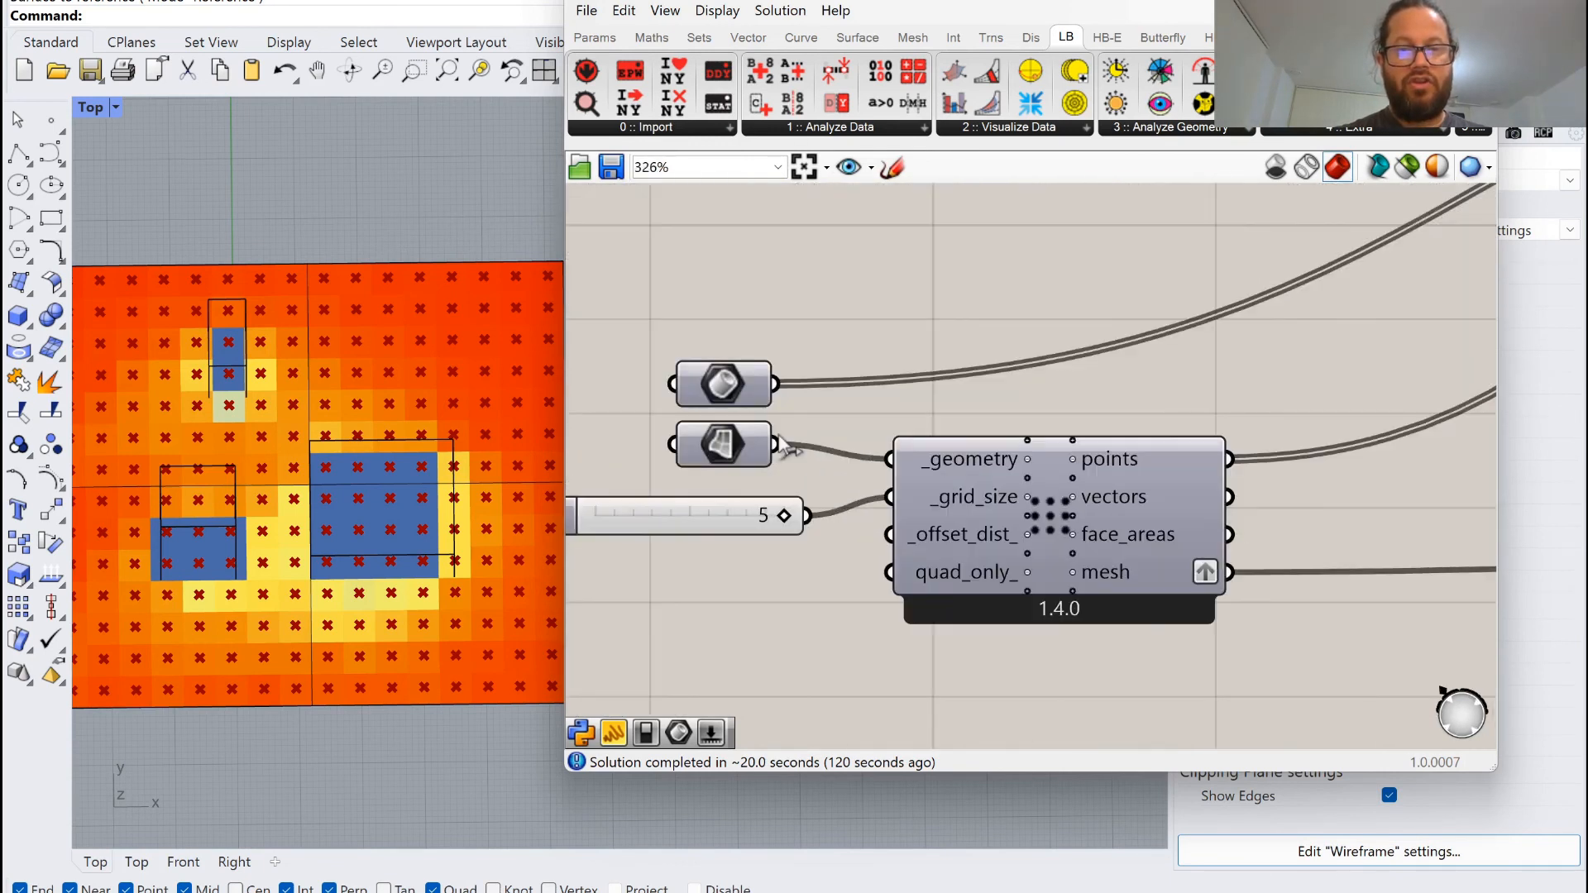
pyautogui.scroll(-6, 304, 310)
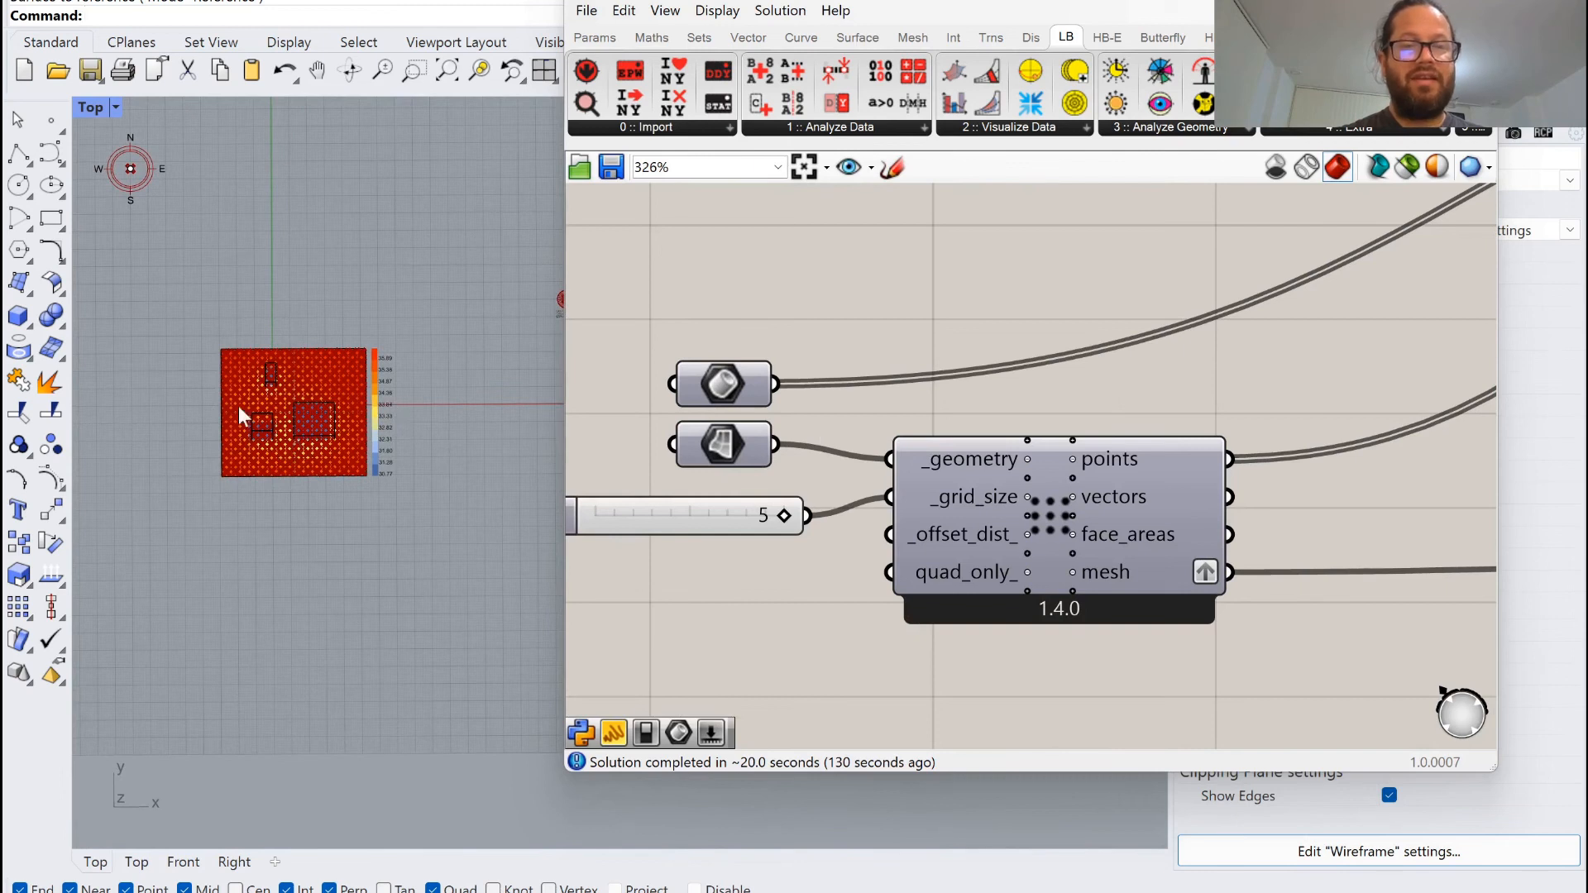
pyautogui.scroll(3, 356, 428)
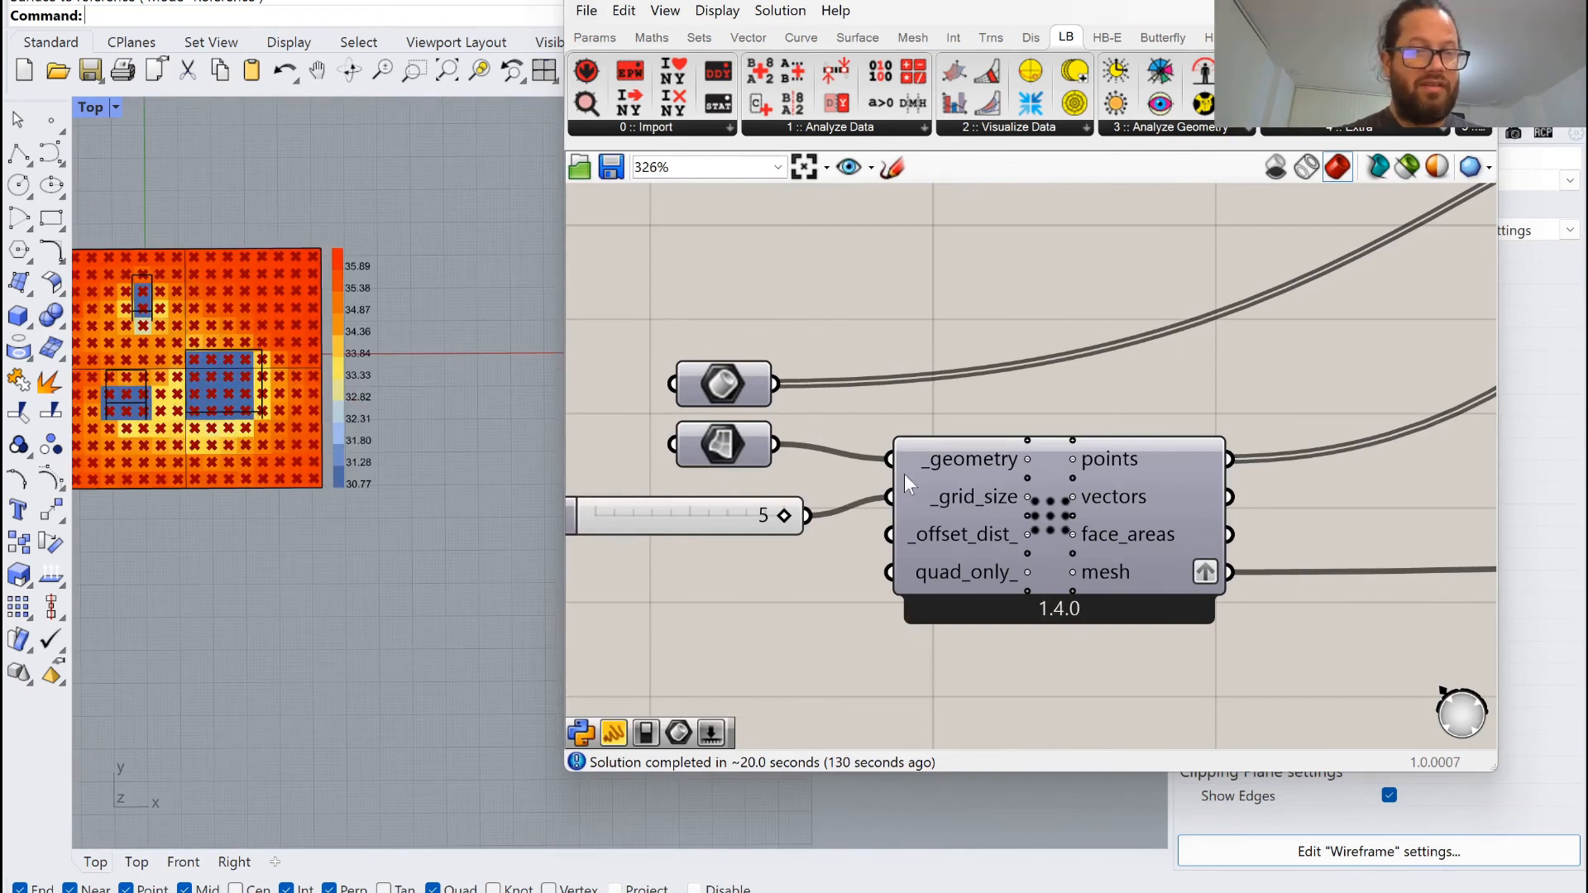
pyautogui.scroll(-2, 904, 474)
pyautogui.click(807, 308)
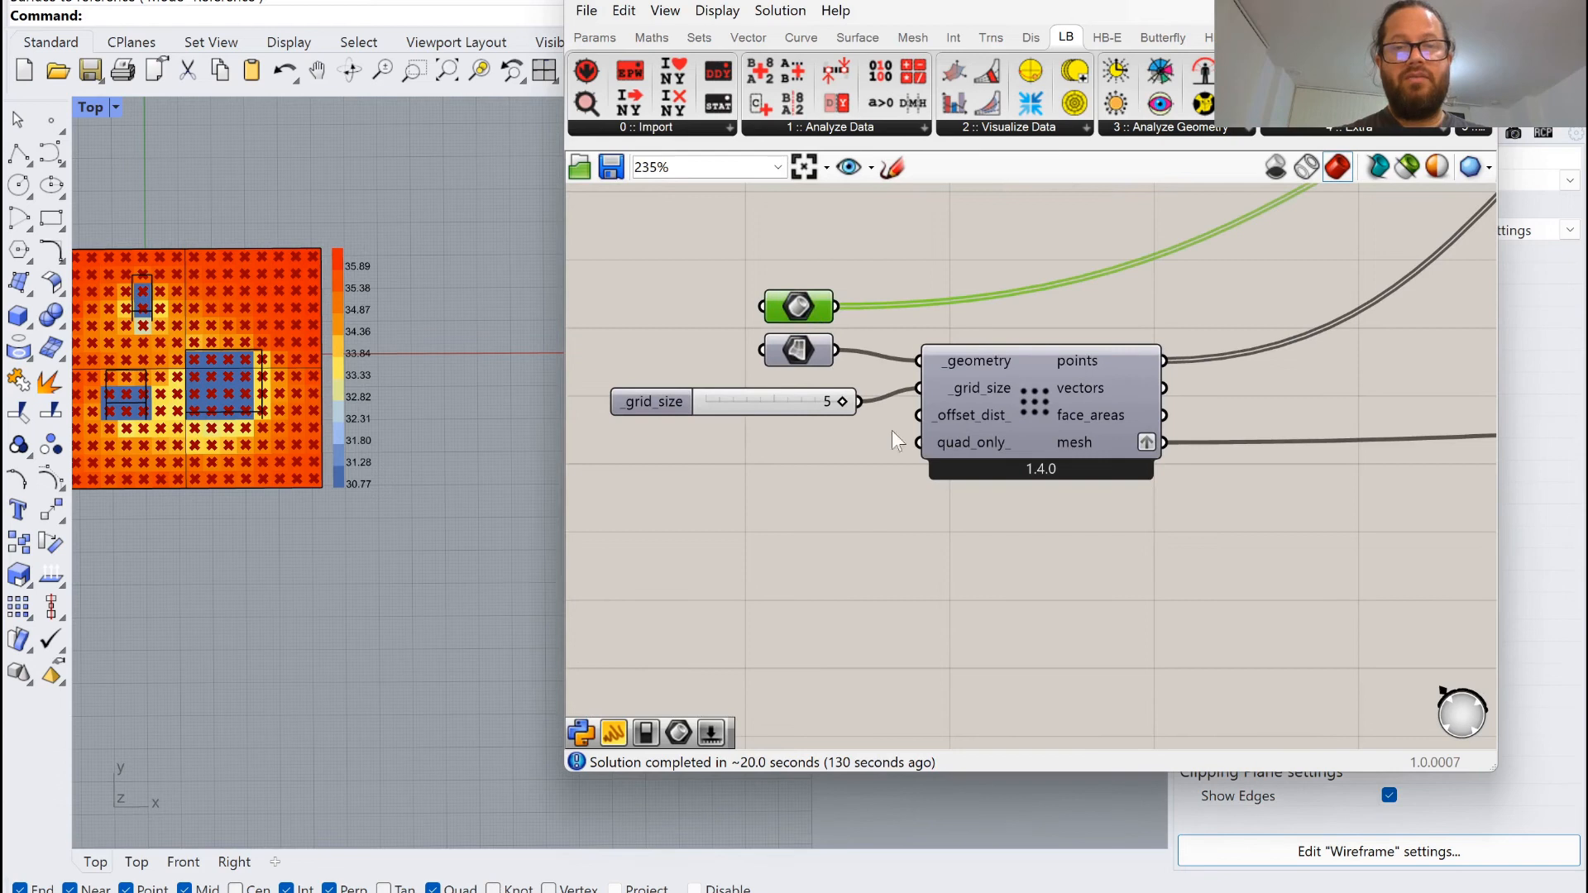
pyautogui.doubleClick(909, 582)
pyautogui.write('rotate')
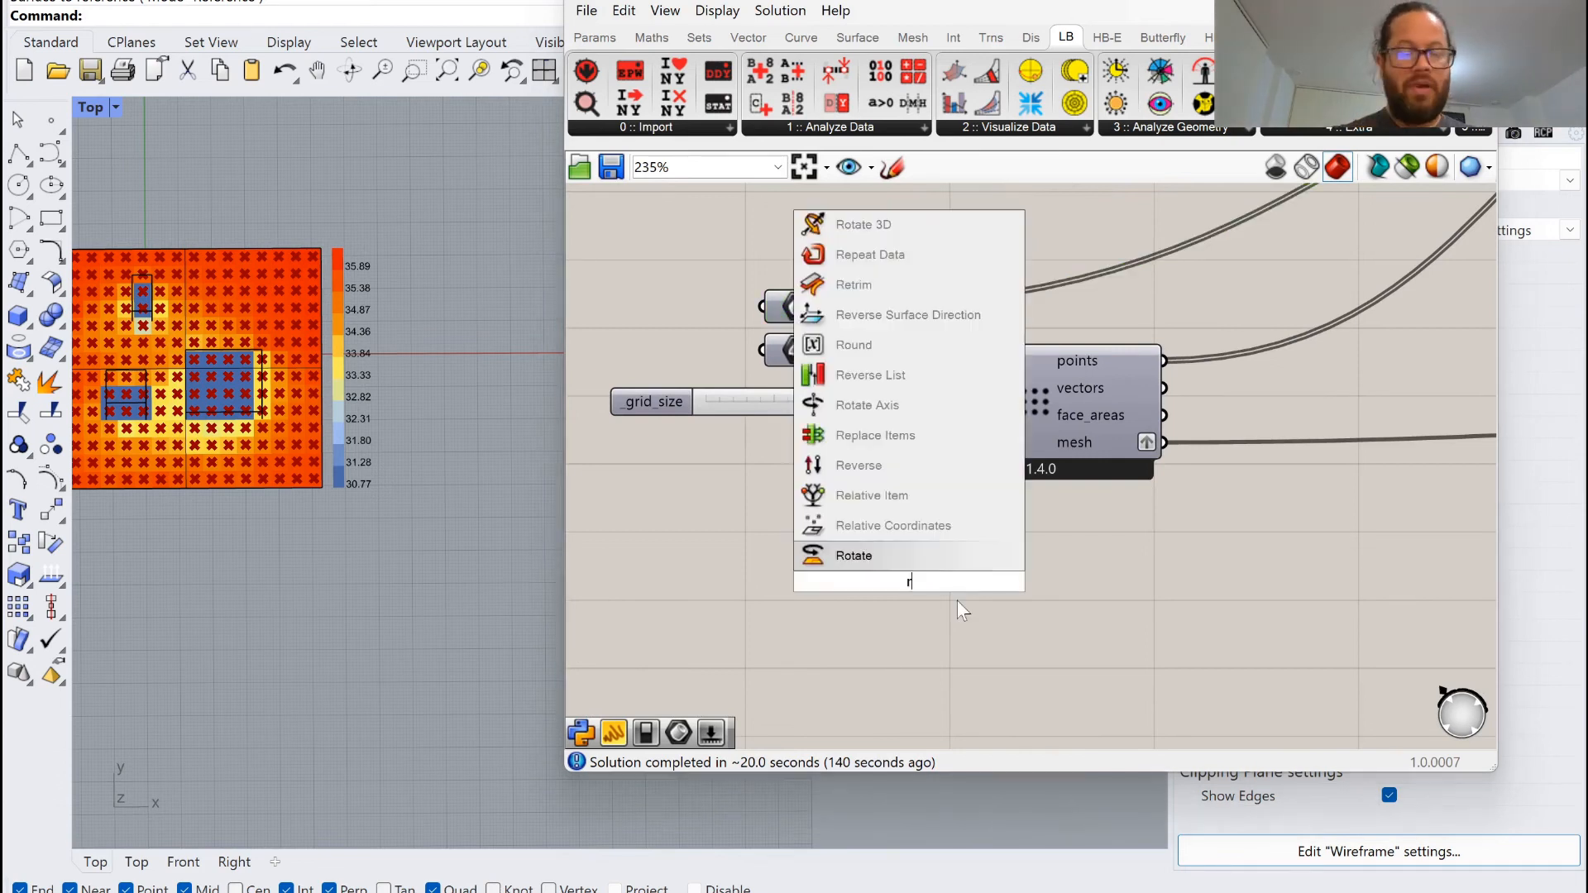
pyautogui.press('Return')
pyautogui.click(918, 587)
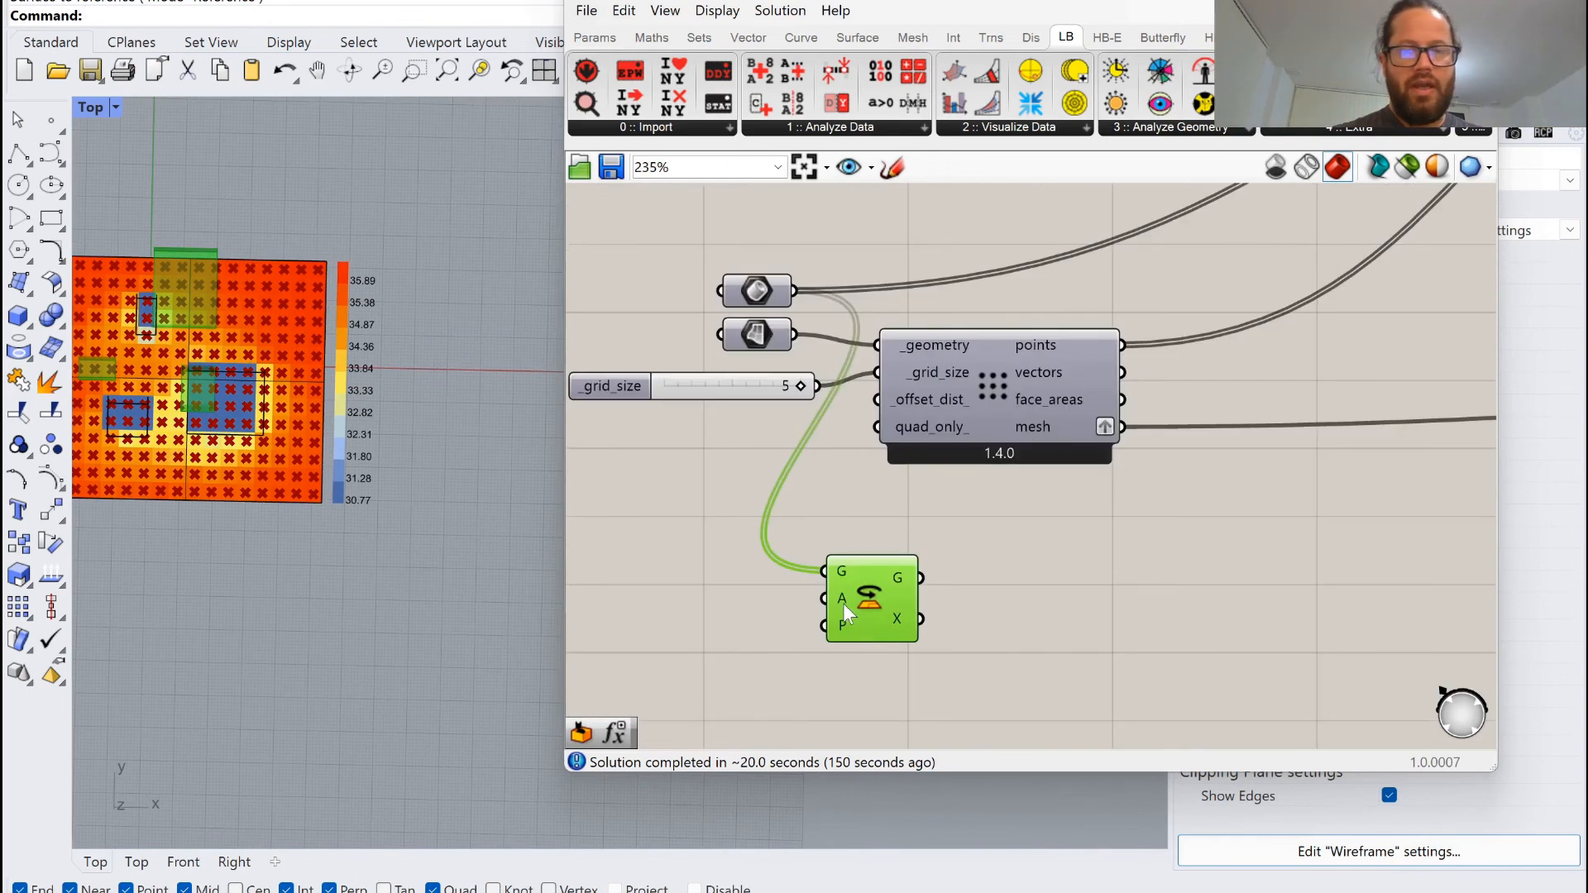
pyautogui.moveTo(842, 603)
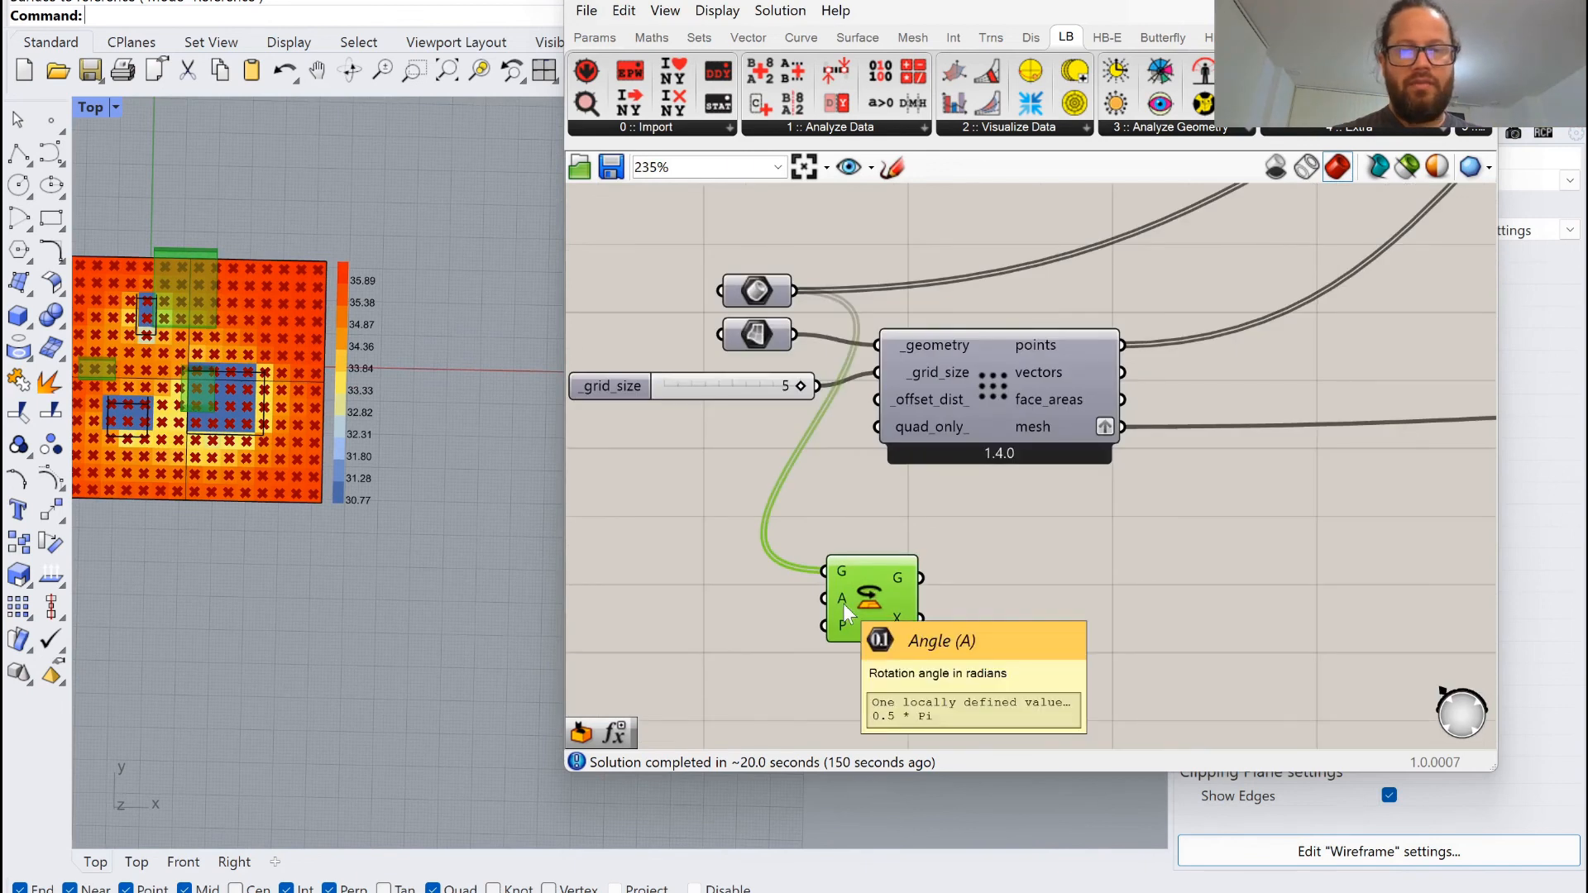
pyautogui.moveTo(842, 603); pyautogui.dragTo(880, 593)
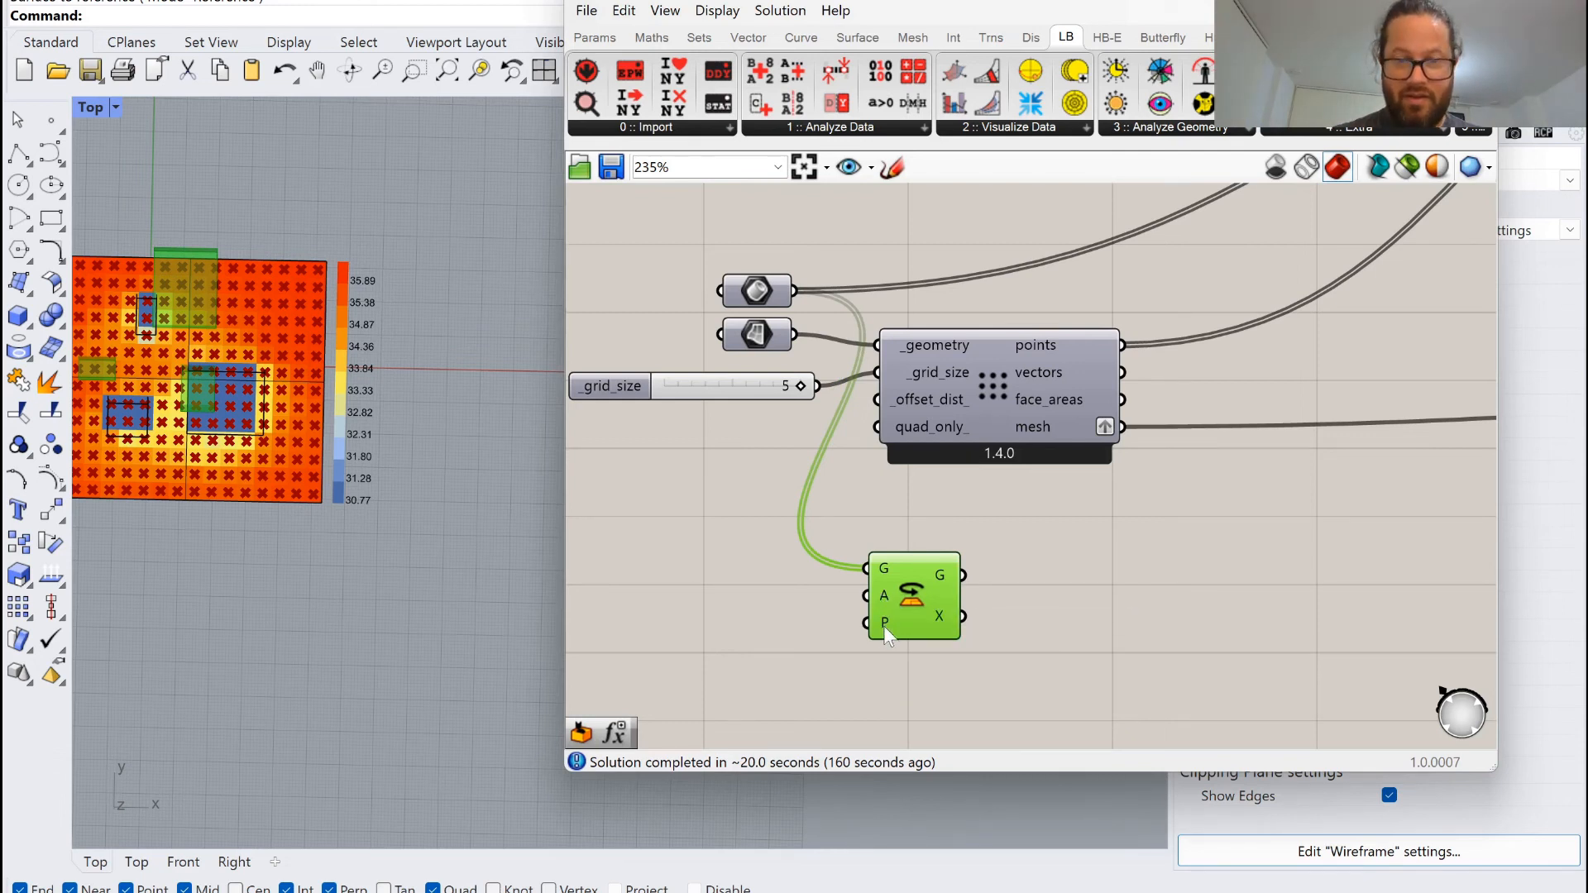
# Examine the rotated building preview against the original buildings and the UTCI heatmap in the Rhino viewport.
pyautogui.moveTo(885, 623)
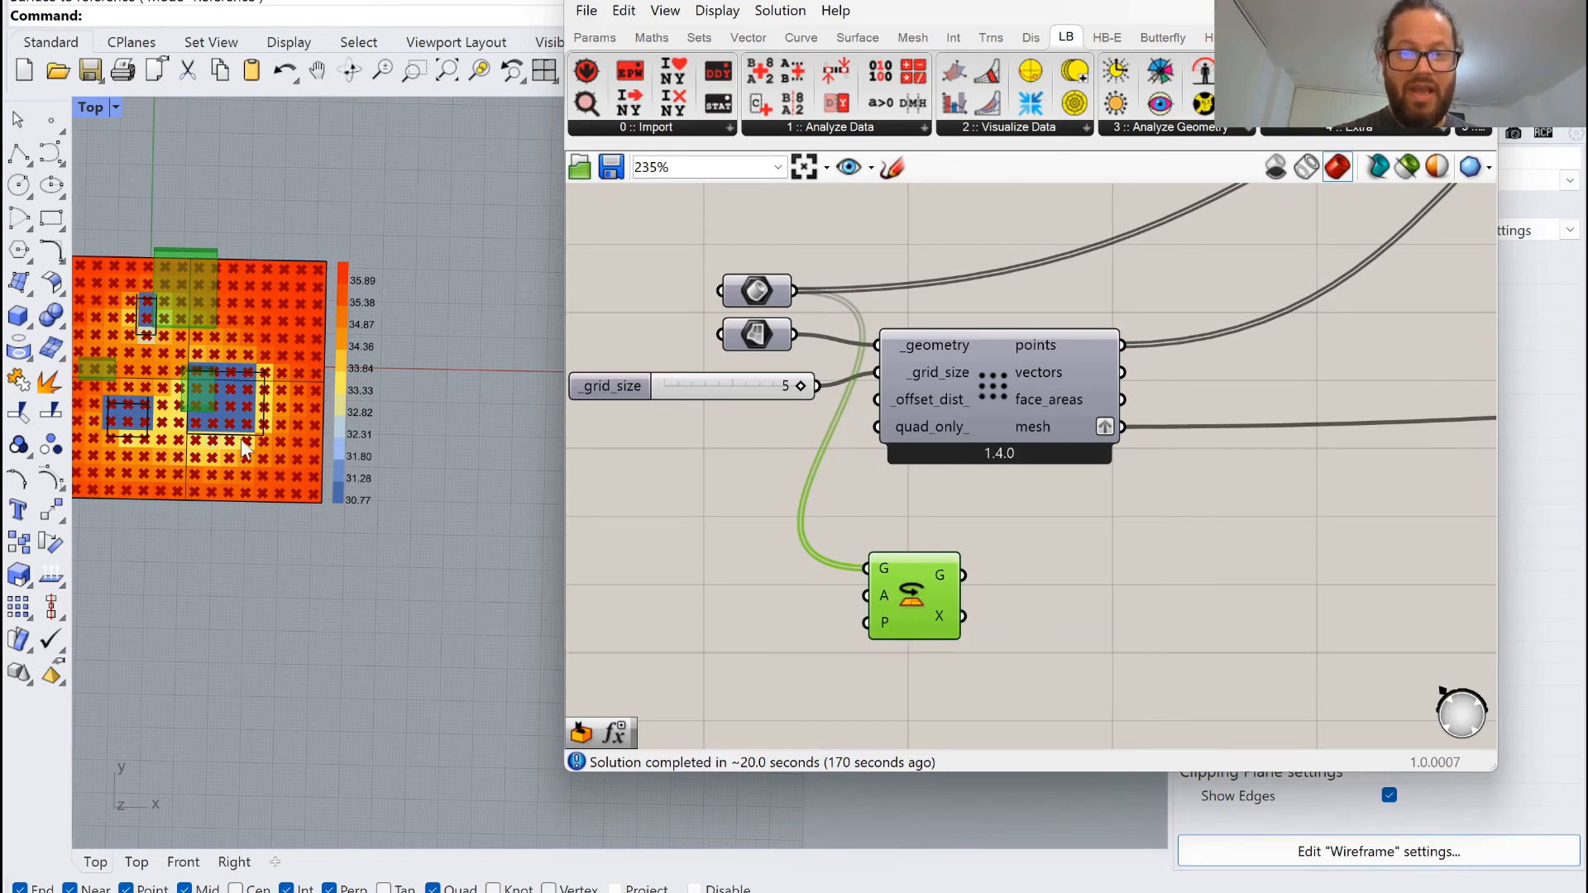
pyautogui.moveTo(223, 413); pyautogui.dragTo(197, 377, button='right')
pyautogui.scroll(3, 191, 370)
pyautogui.scroll(-2, 190, 369)
pyautogui.scroll(6, 190, 369)
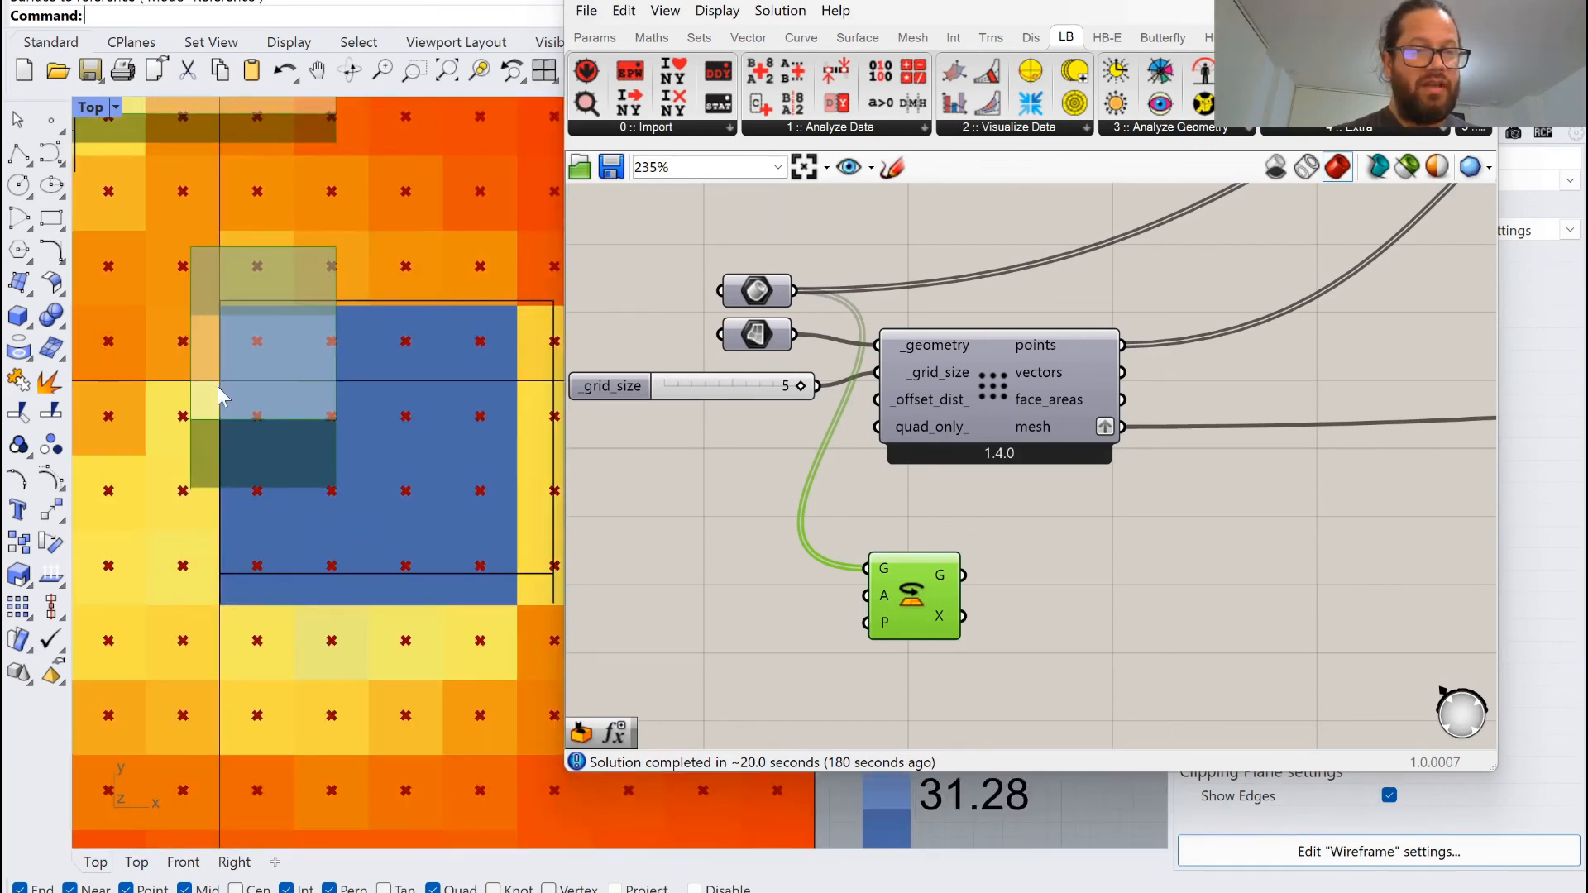
pyautogui.scroll(-5, 216, 381)
pyautogui.scroll(1, 202, 376)
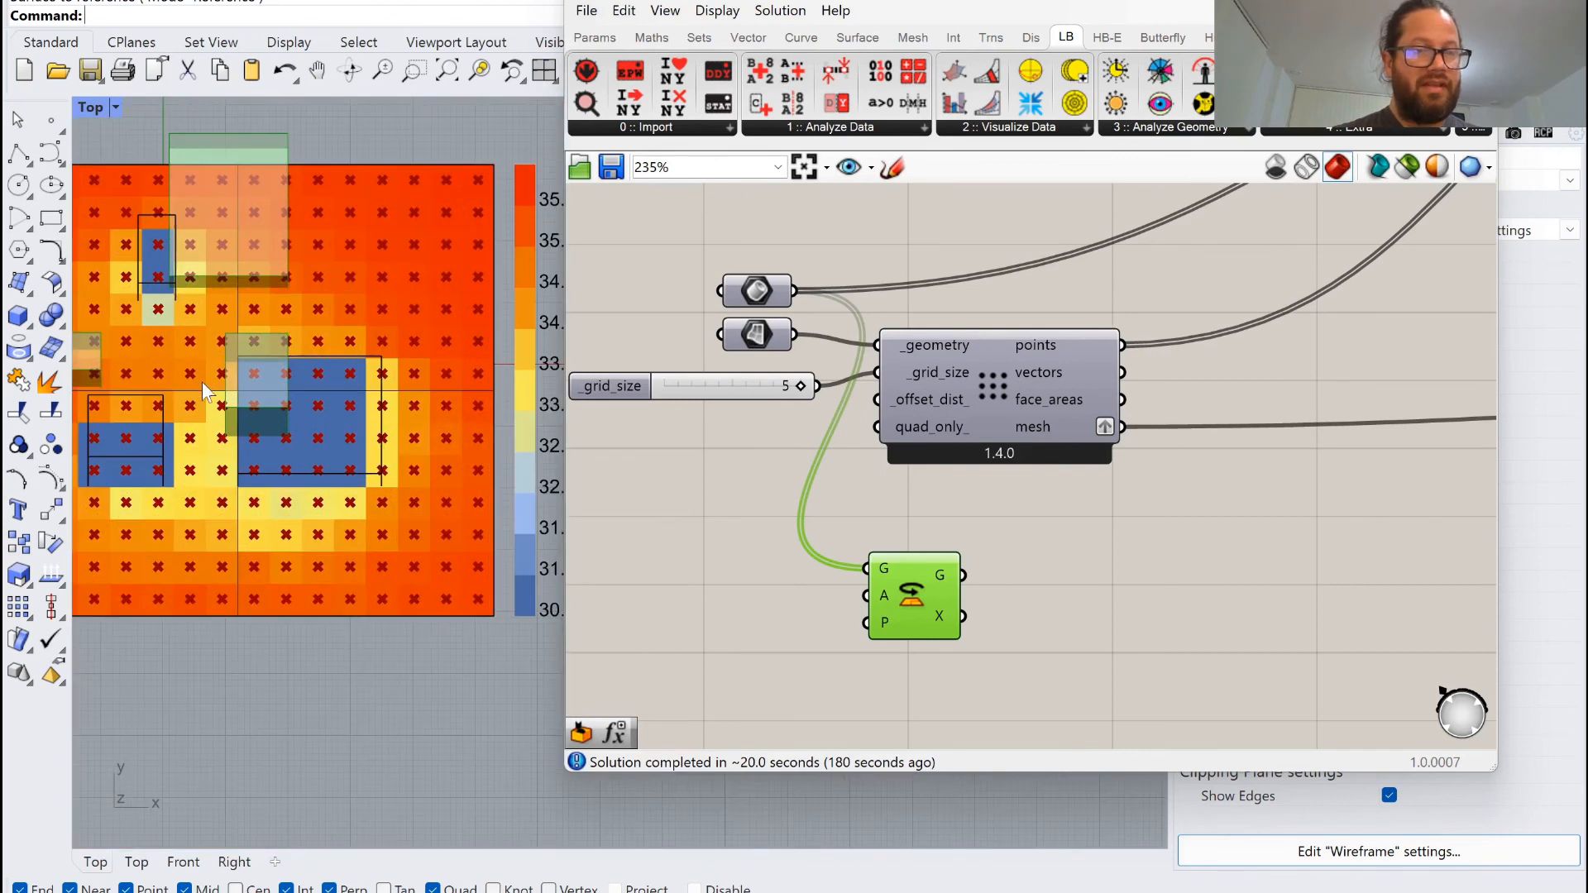
pyautogui.scroll(-2, 207, 380)
pyautogui.scroll(-2, 206, 380)
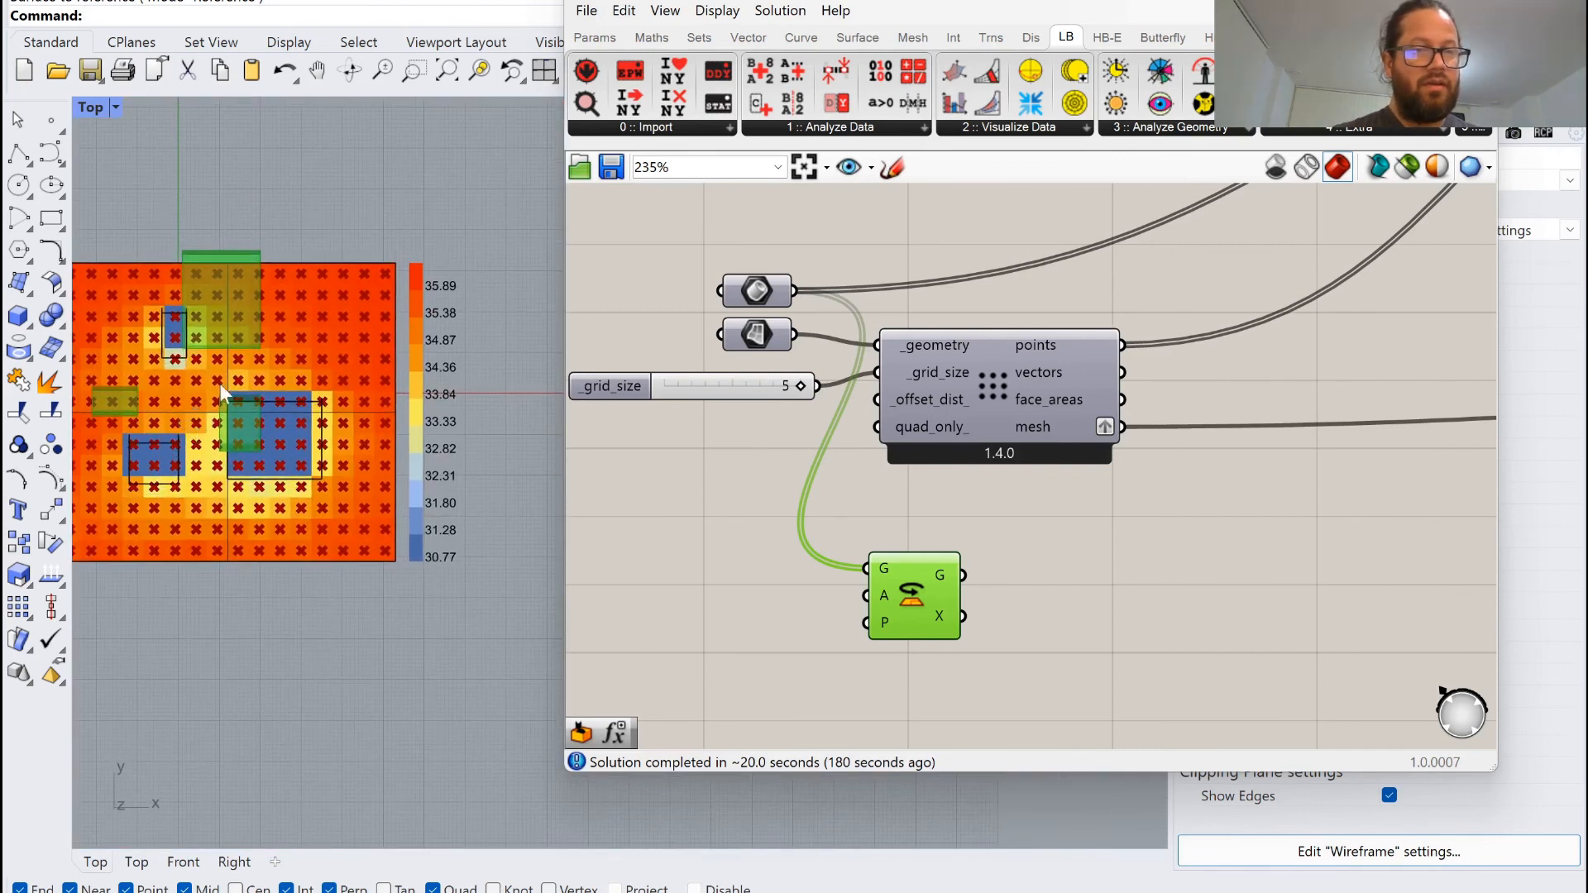
pyautogui.scroll(3, 230, 382)
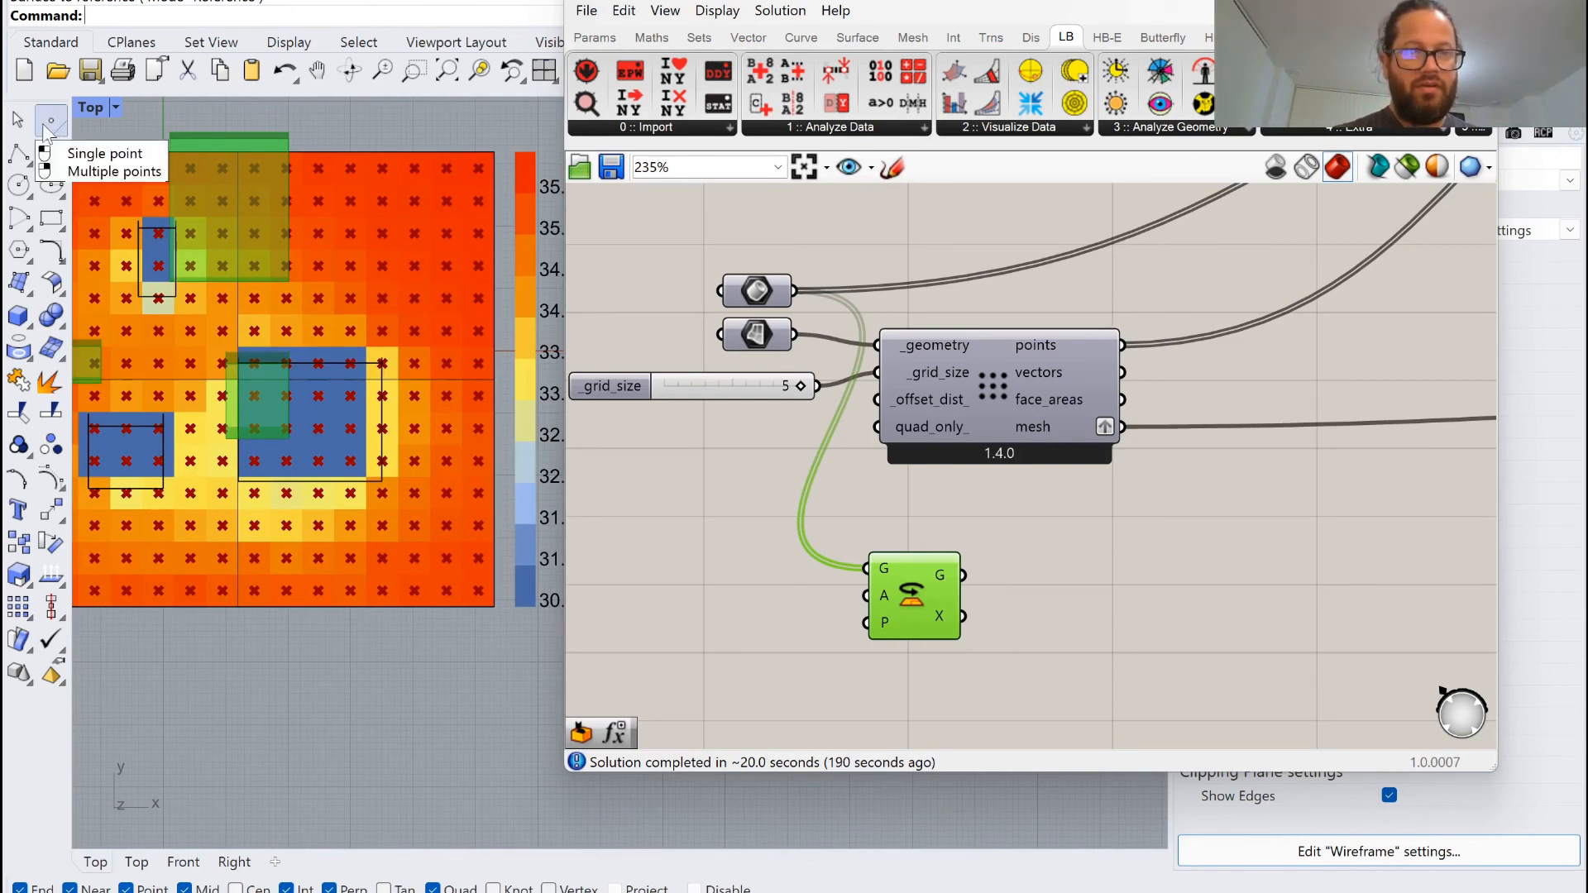
# Place a single point object in Rhino at coordinates 0,0,0.
pyautogui.rightClick(885, 617)
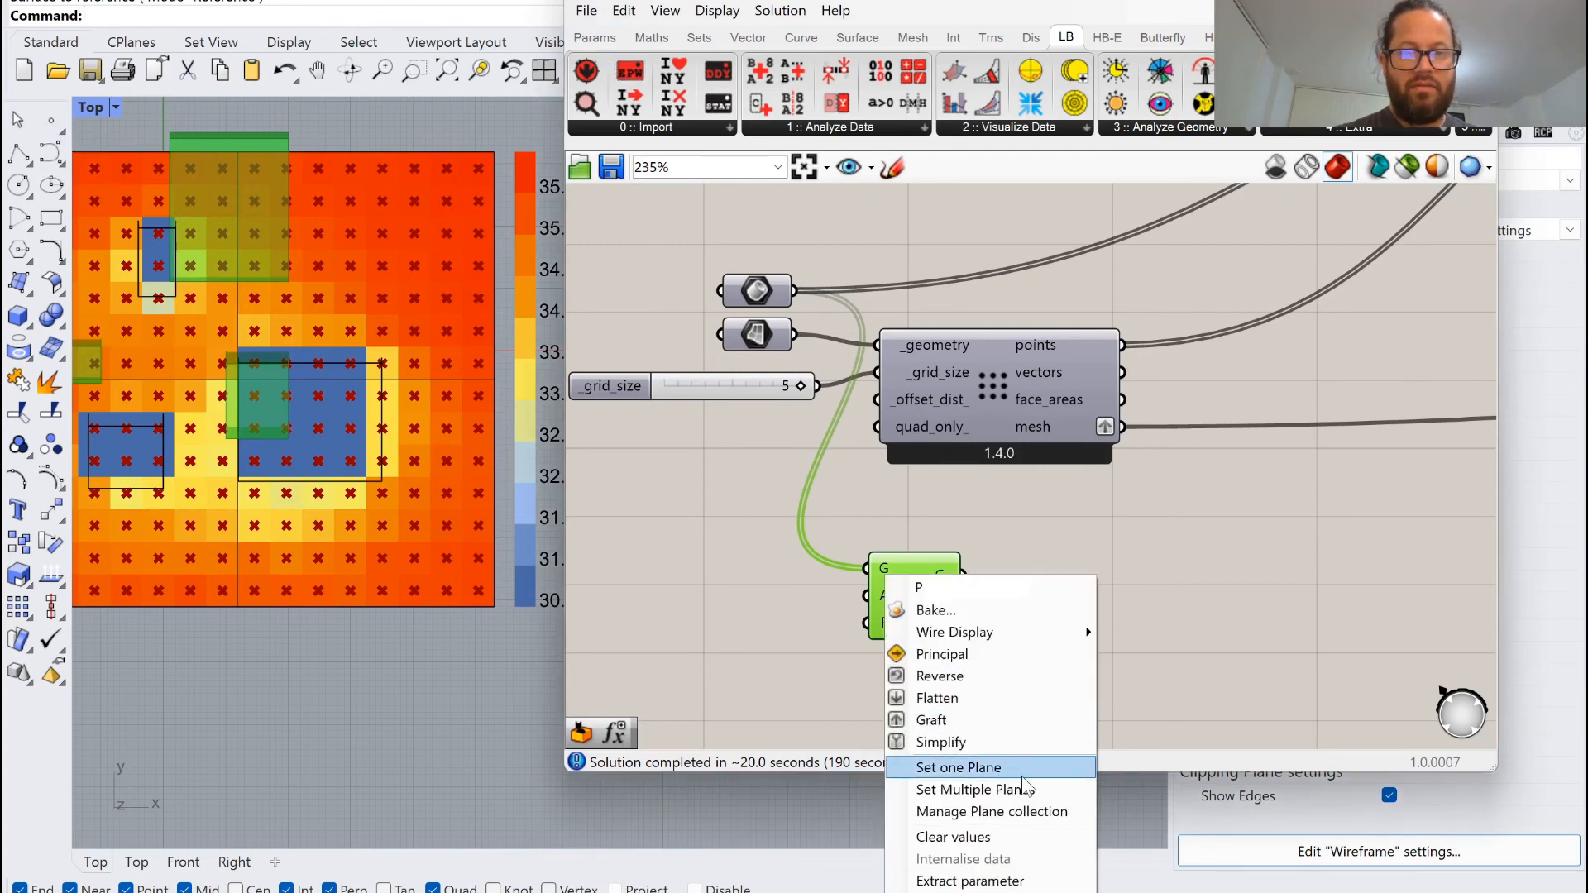
pyautogui.click(48, 122)
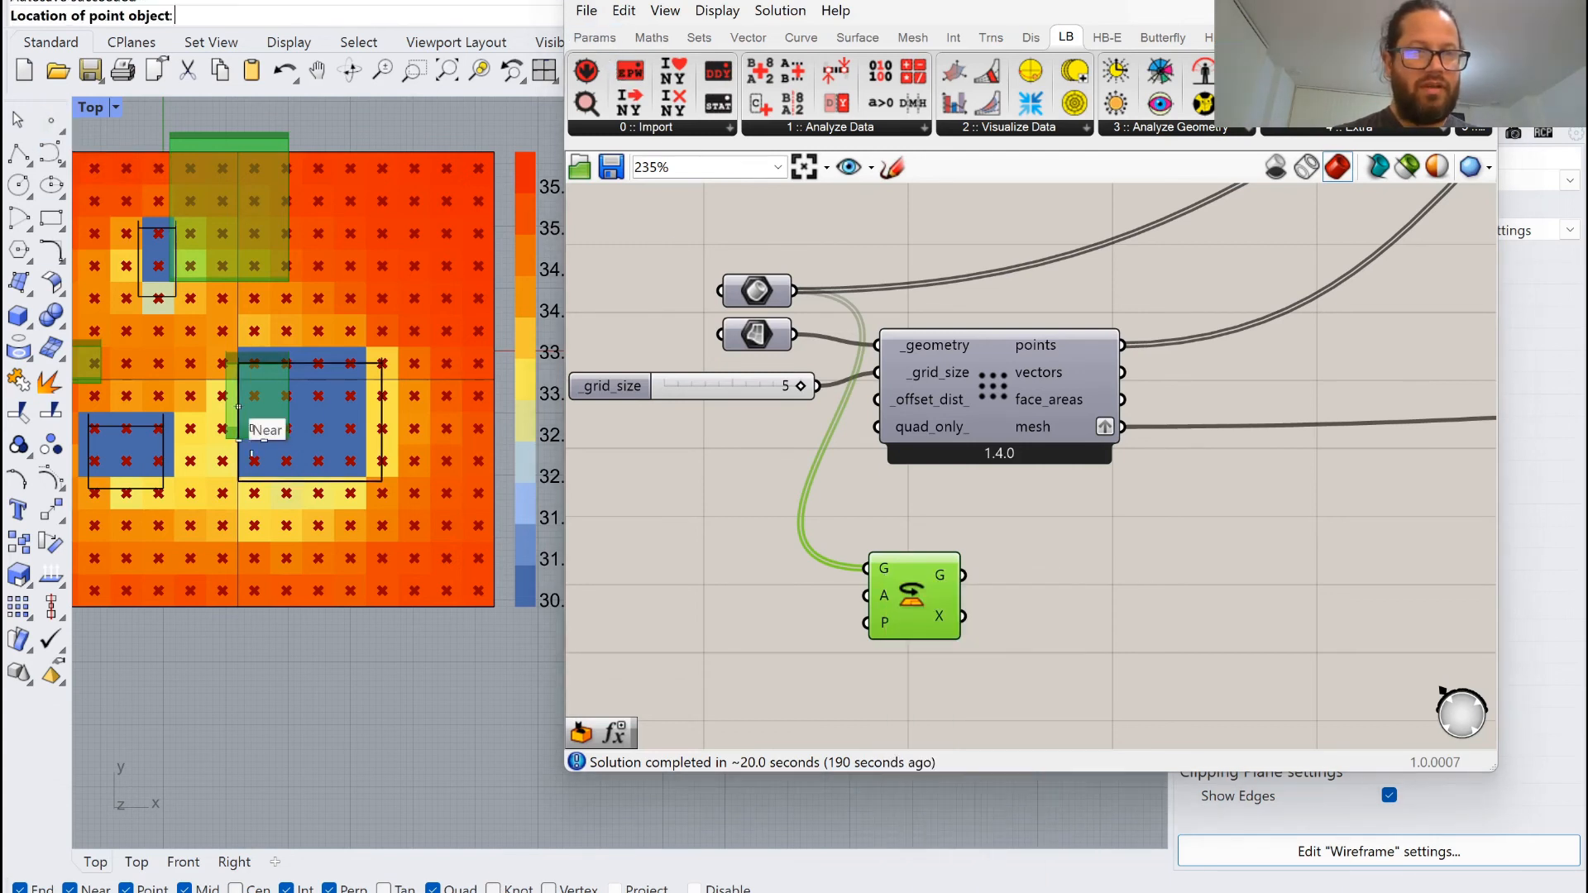
pyautogui.keyDown('ctrl'); pyautogui.keyDown('shift'); pyautogui.moveTo(237, 395); pyautogui.dragTo(235, 348, button='right'); pyautogui.keyUp('shift'); pyautogui.keyUp('ctrl')
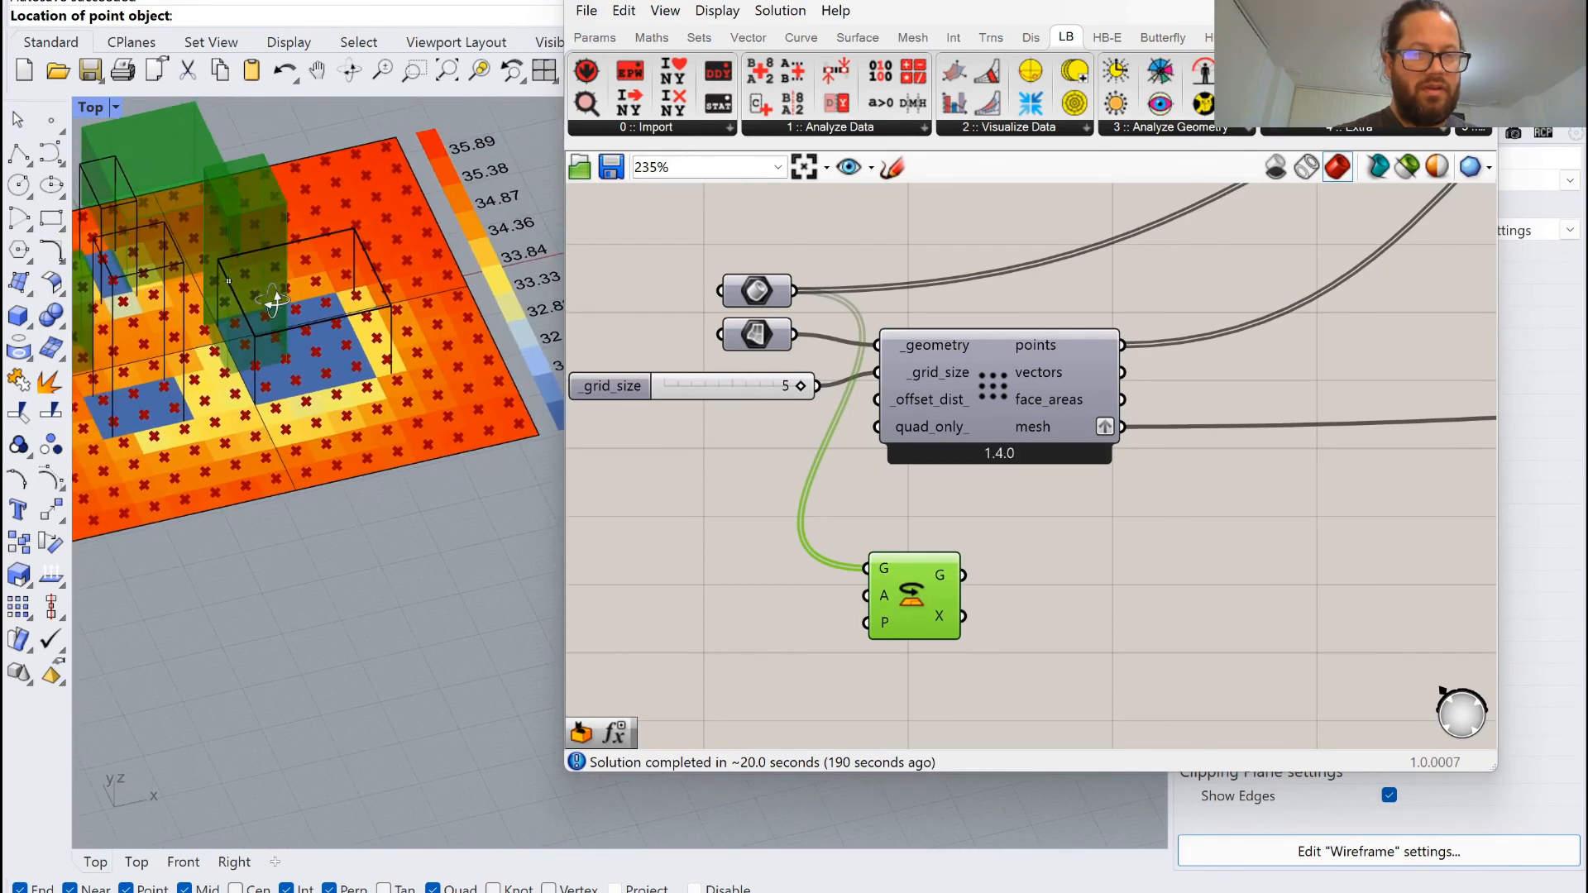
pyautogui.scroll(4, 234, 334)
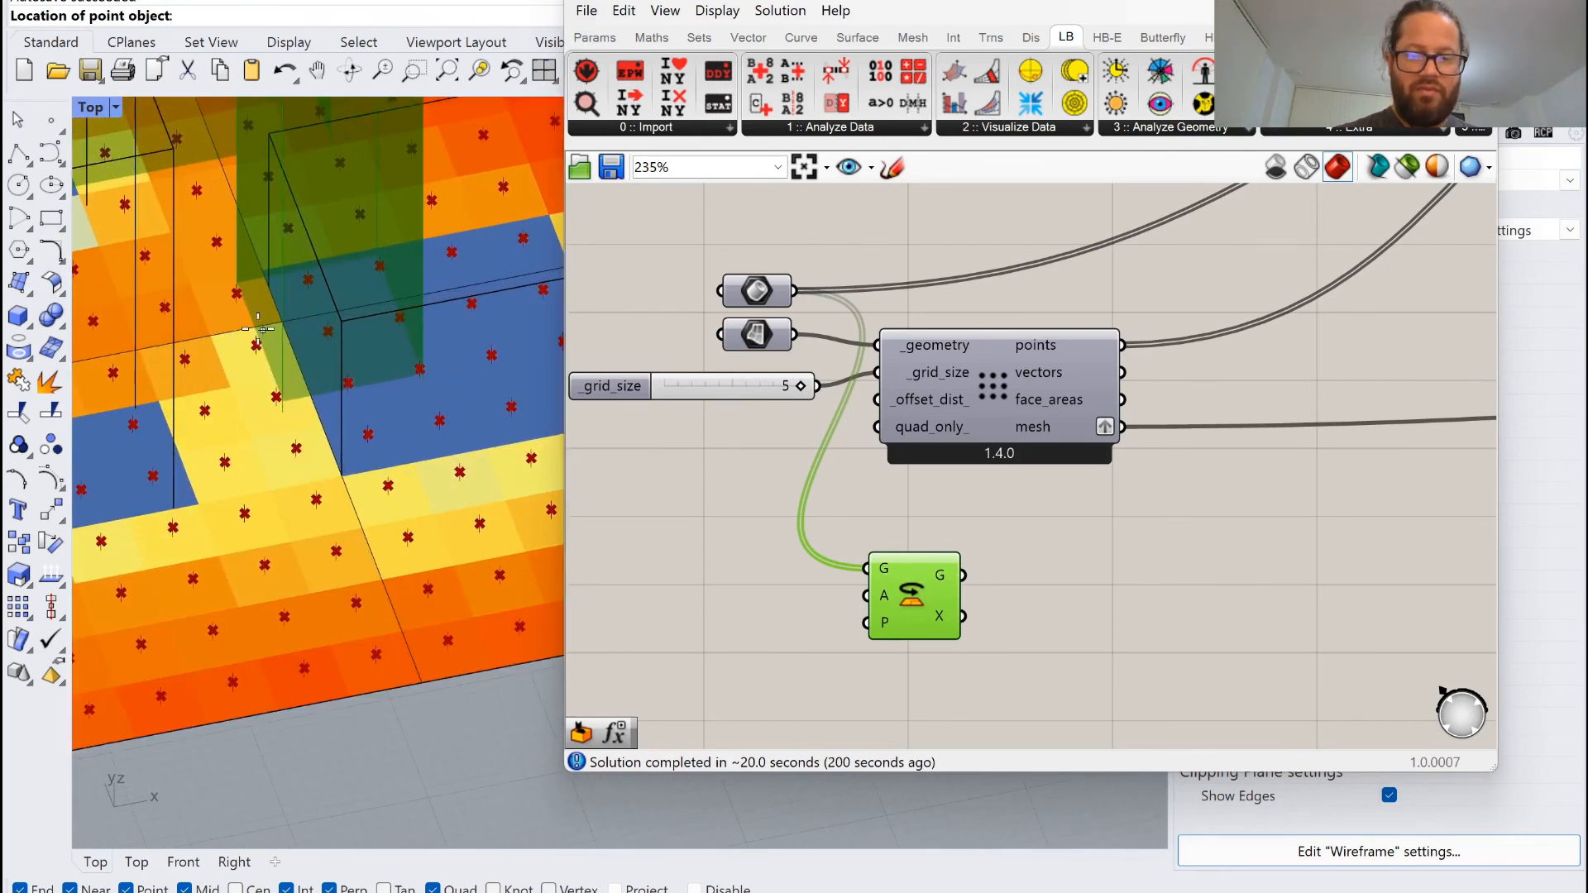
pyautogui.scroll(-5, 249, 373)
pyautogui.moveTo(221, 448)
pyautogui.mouseDown(button='right')
pyautogui.moveTo(210, 525)
pyautogui.moveTo(210, 457)
pyautogui.mouseUp(button='right')
pyautogui.scroll(3, 221, 381)
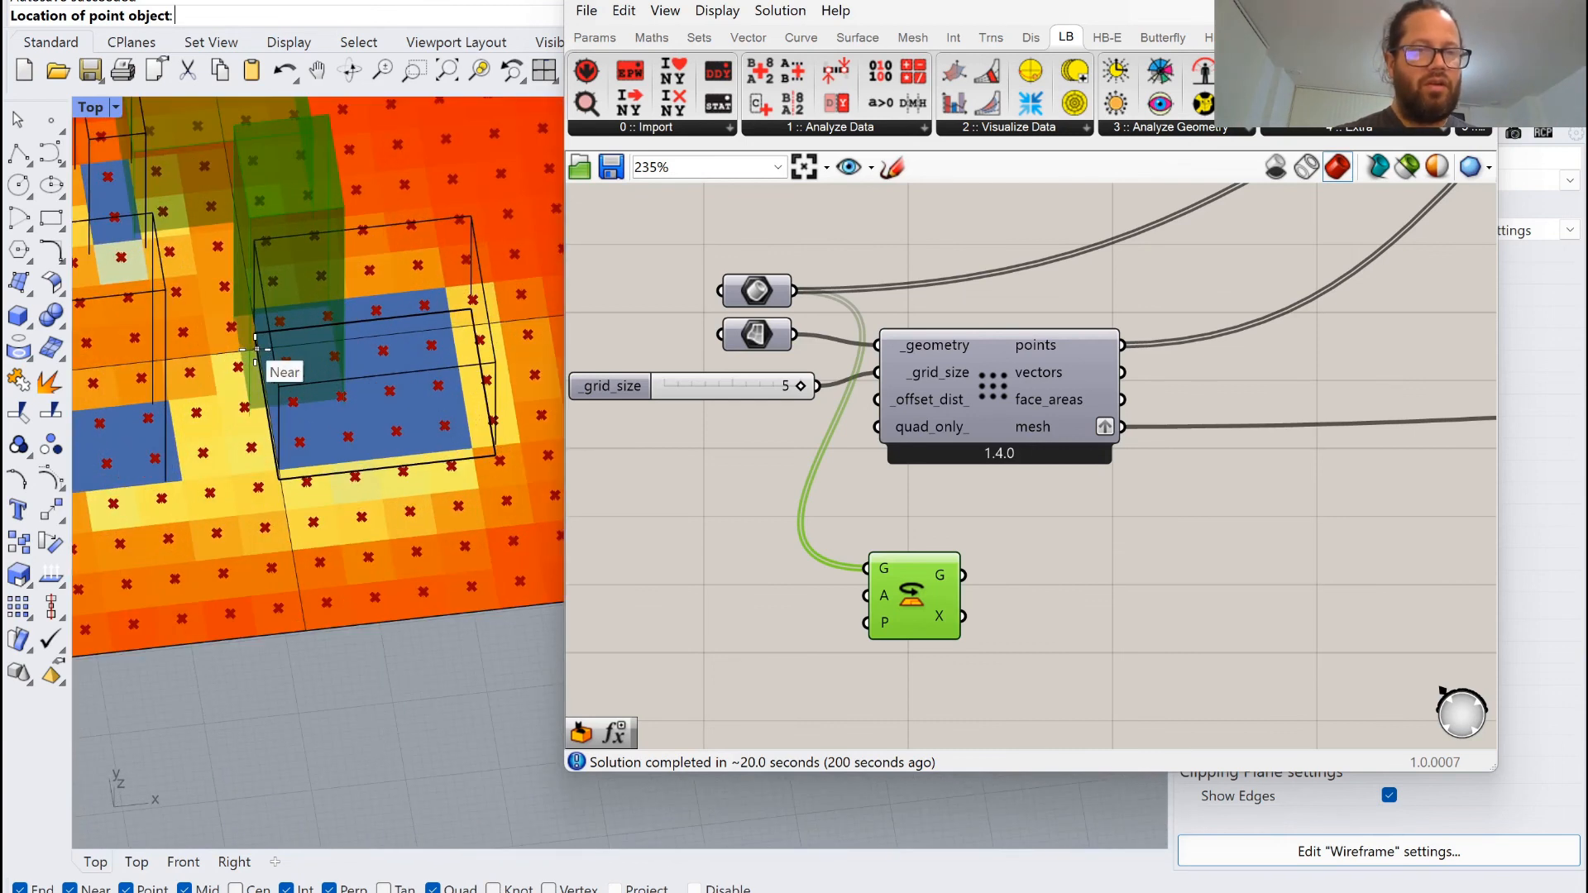
pyautogui.write('0,0,')
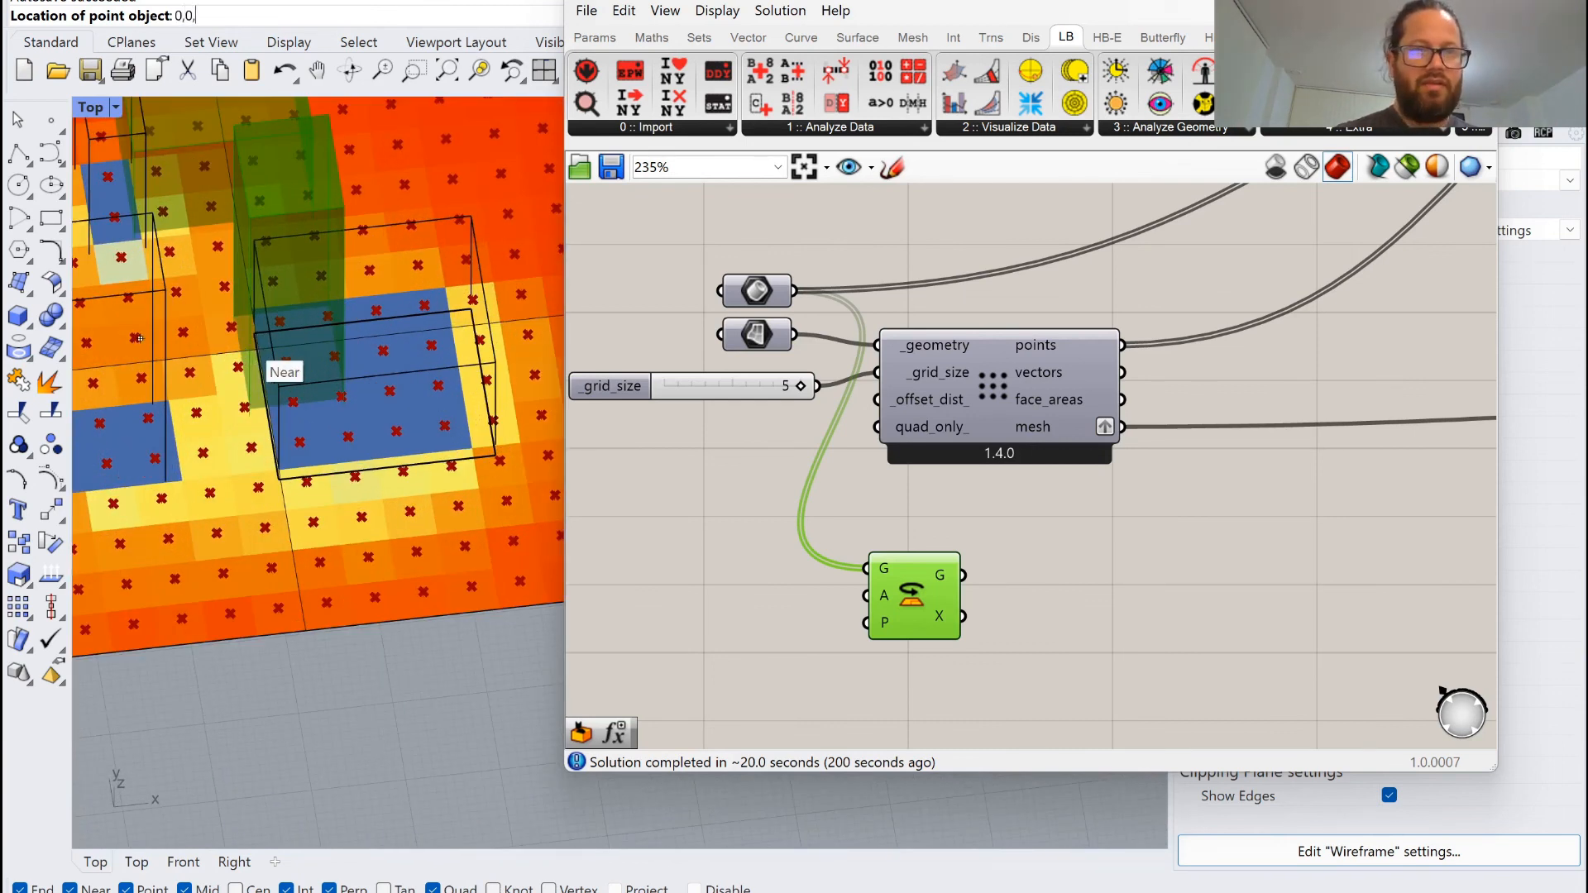
pyautogui.write('0')
pyautogui.press('Return')
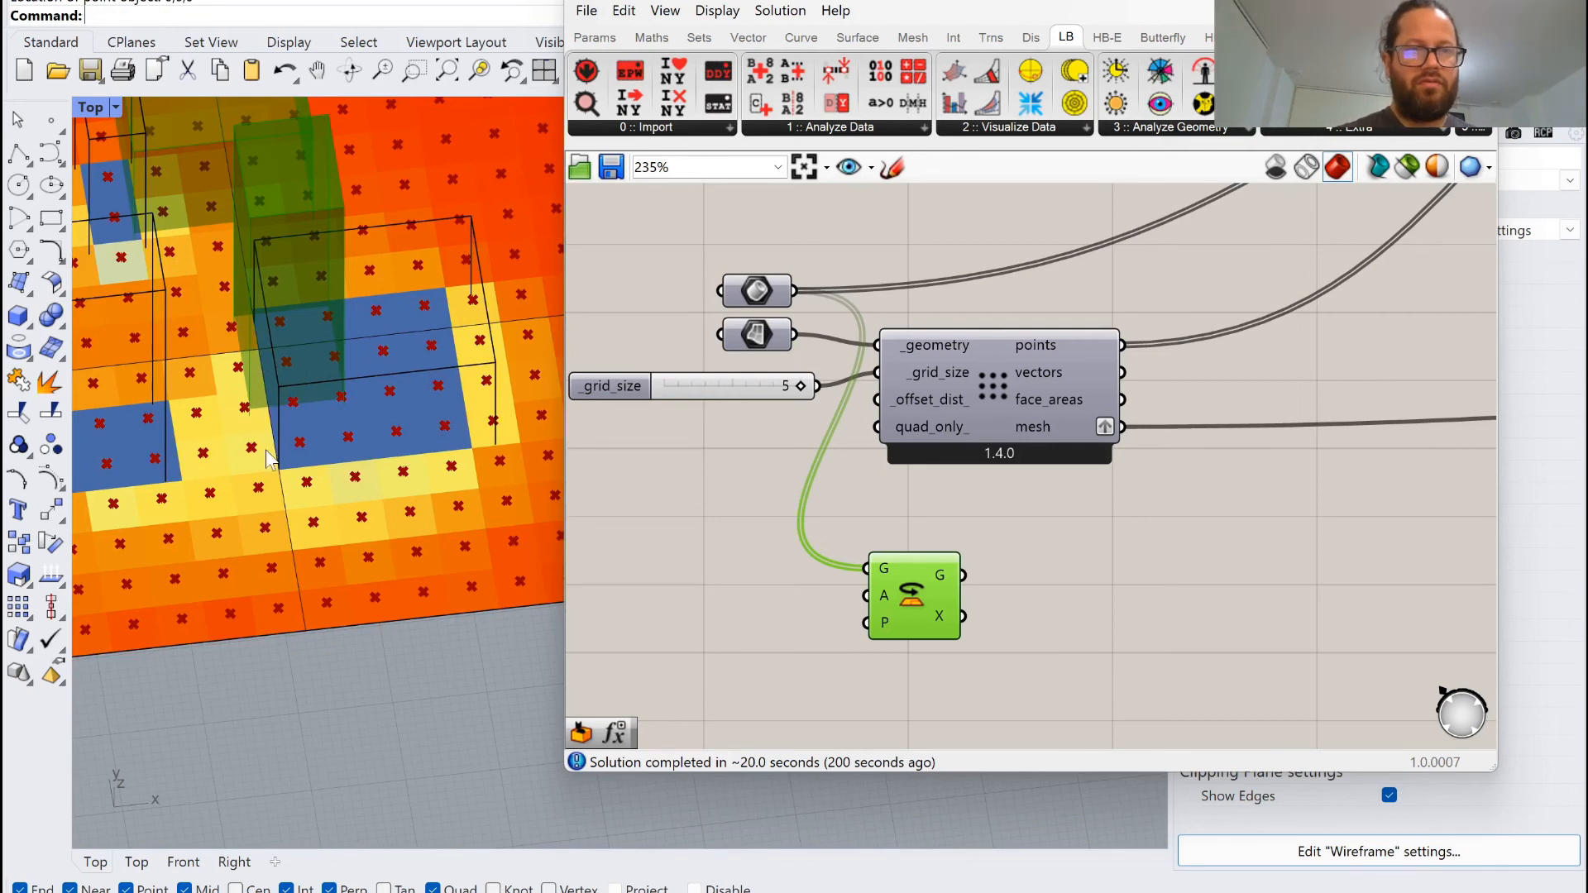
# Add a Point parameter beside Rotate and connect it to the component's Plane input.
pyautogui.rightClick(887, 624)
pyautogui.click(594, 41)
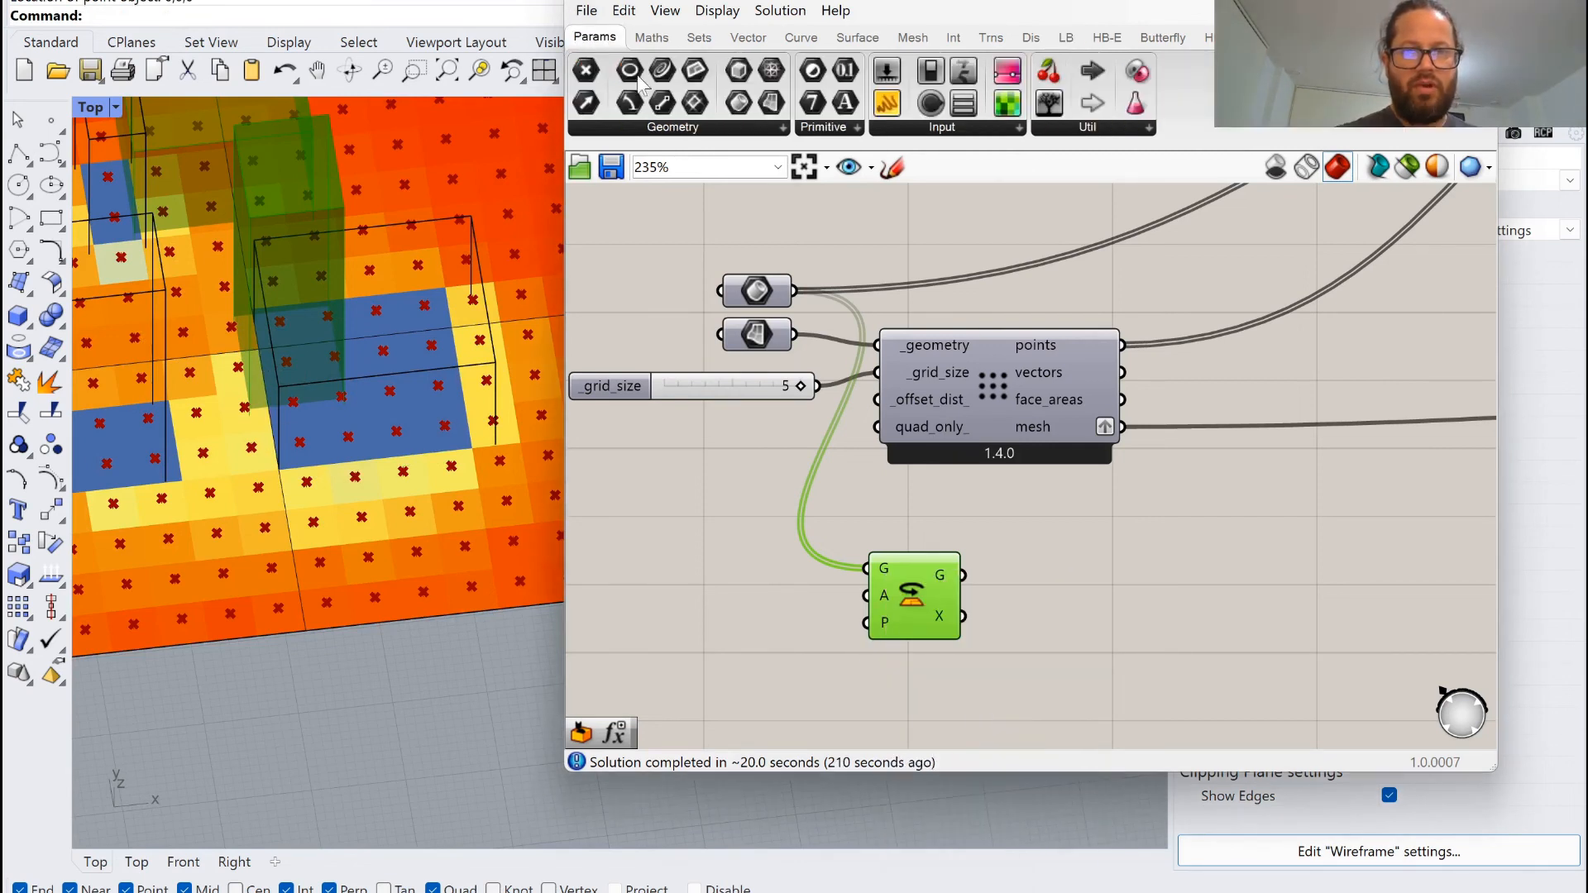
pyautogui.click(748, 611)
pyautogui.moveTo(786, 608); pyautogui.dragTo(871, 623)
pyautogui.click(750, 606)
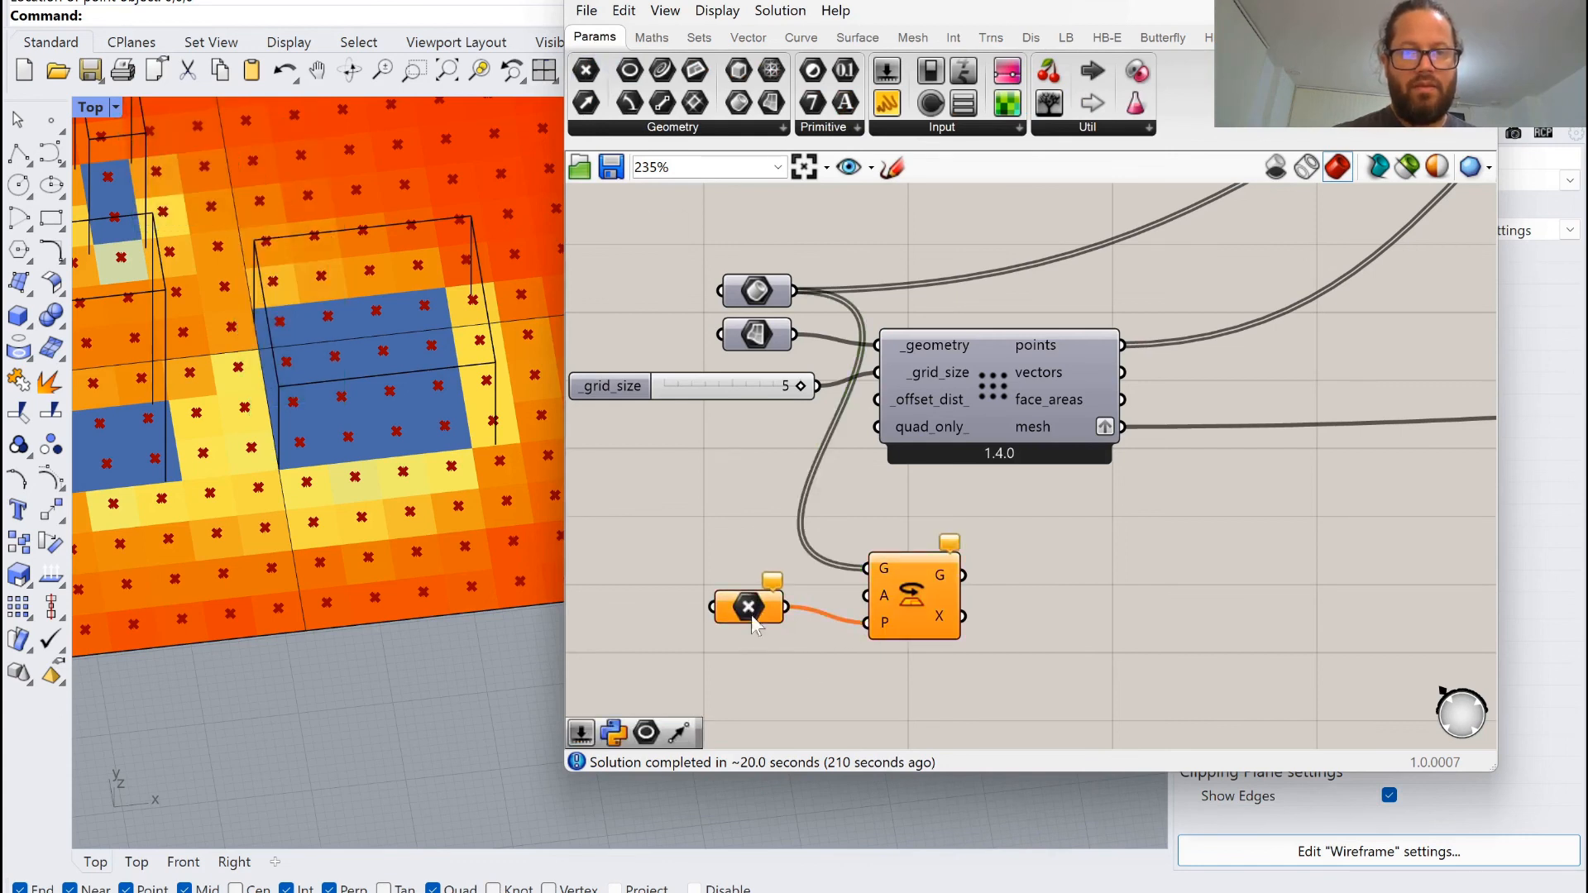
# Reference the Rhino point object at the origin in the new Point parameter.
pyautogui.rightClick(748, 628)
pyautogui.click(877, 759)
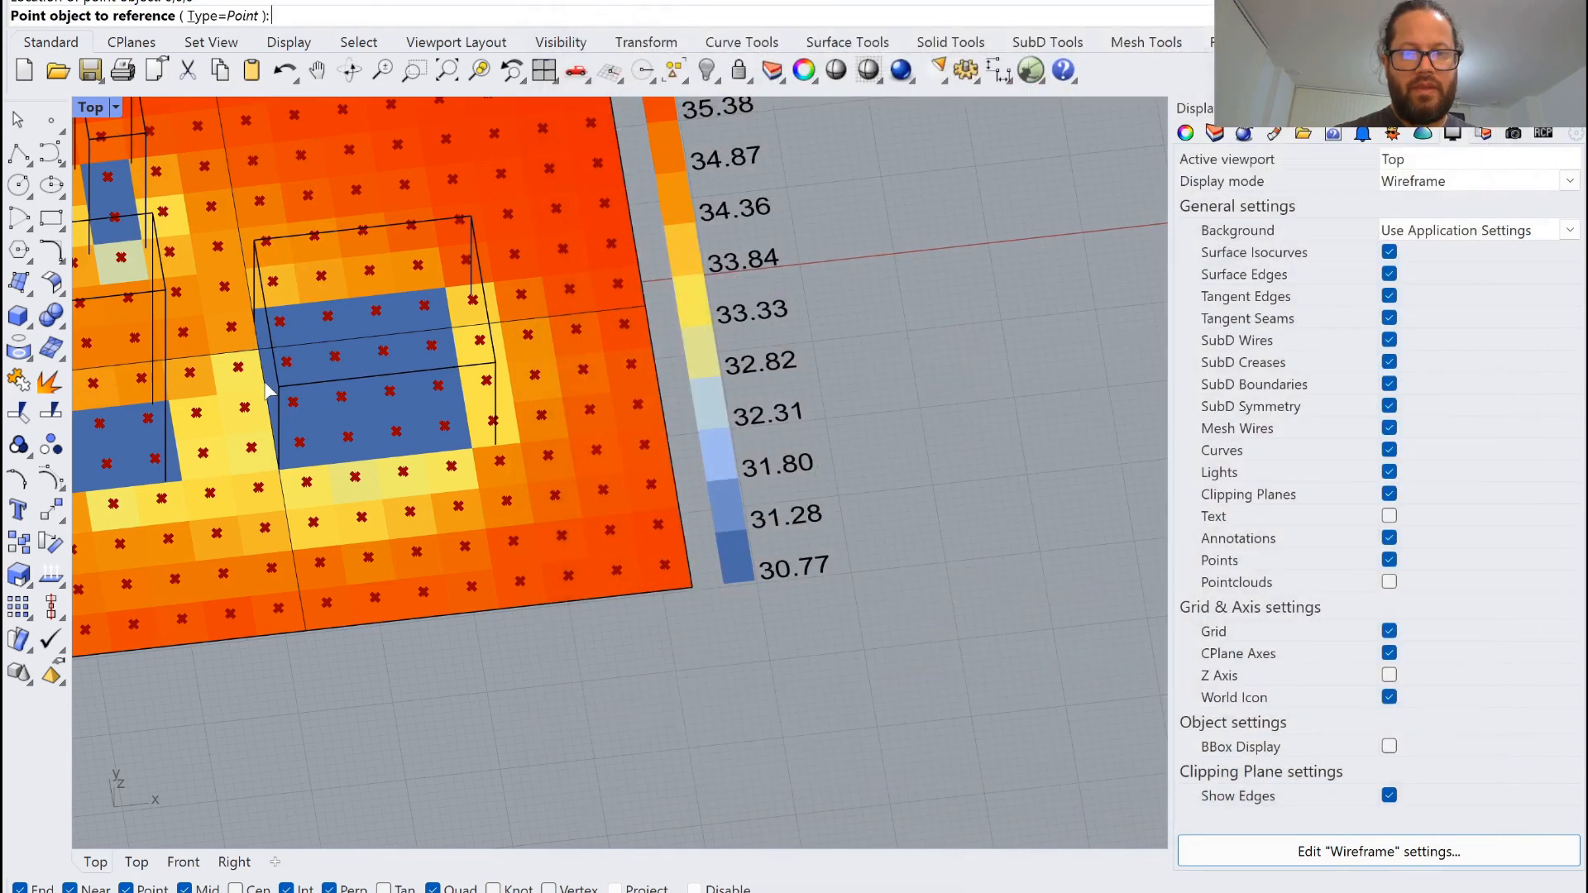
pyautogui.moveTo(238, 380); pyautogui.dragTo(242, 187, button='right')
pyautogui.click(140, 309)
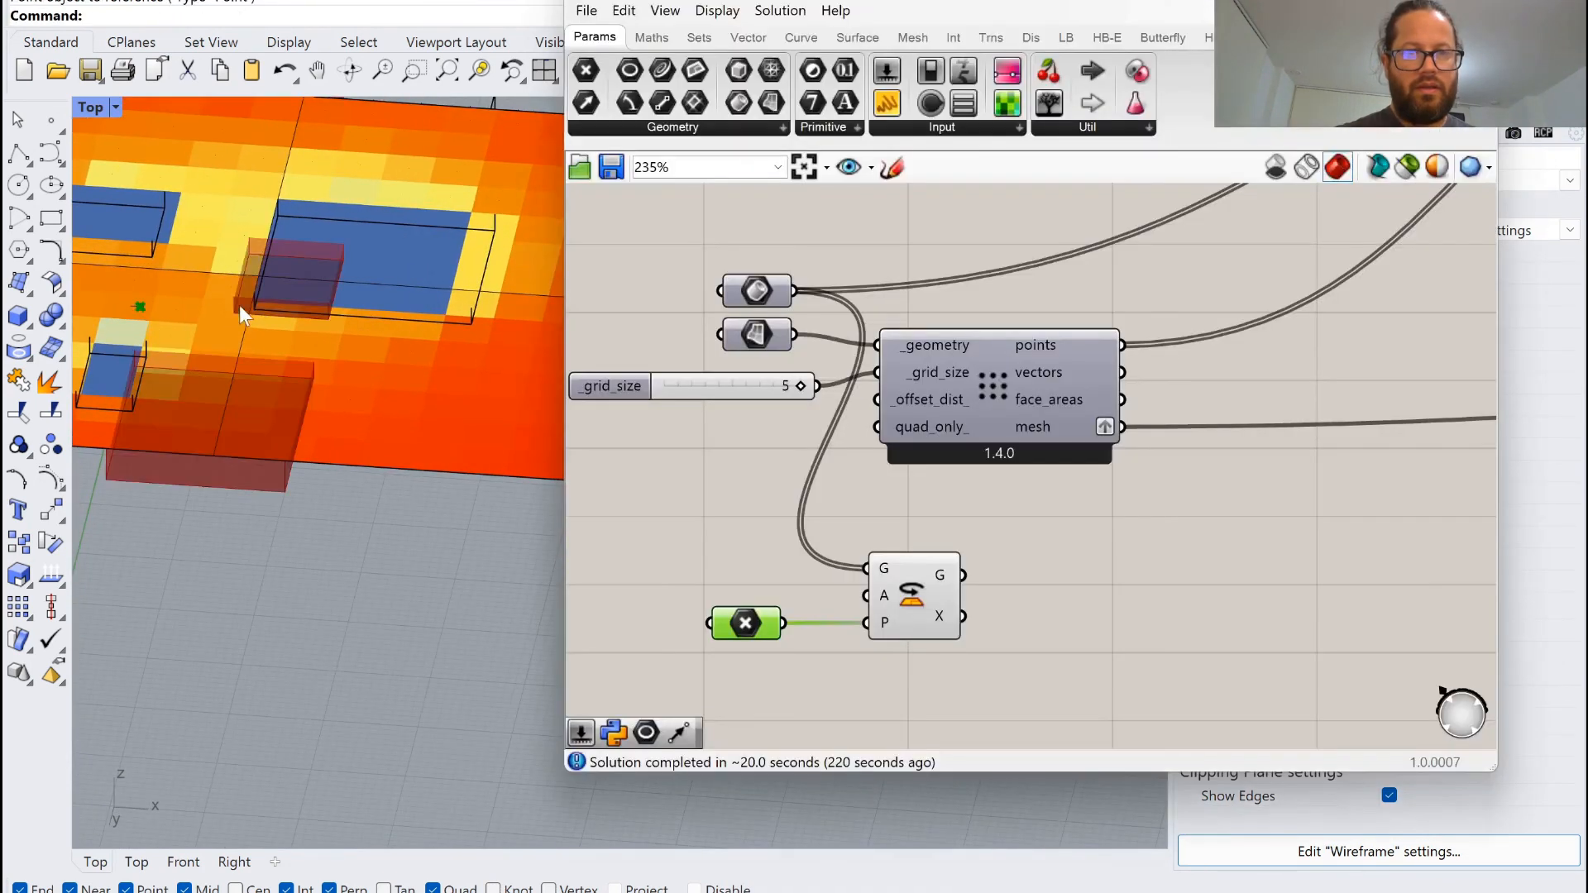
# Set the Angle slider feeding Rotate to 1.
pyautogui.moveTo(266, 311); pyautogui.dragTo(219, 579, button='right')
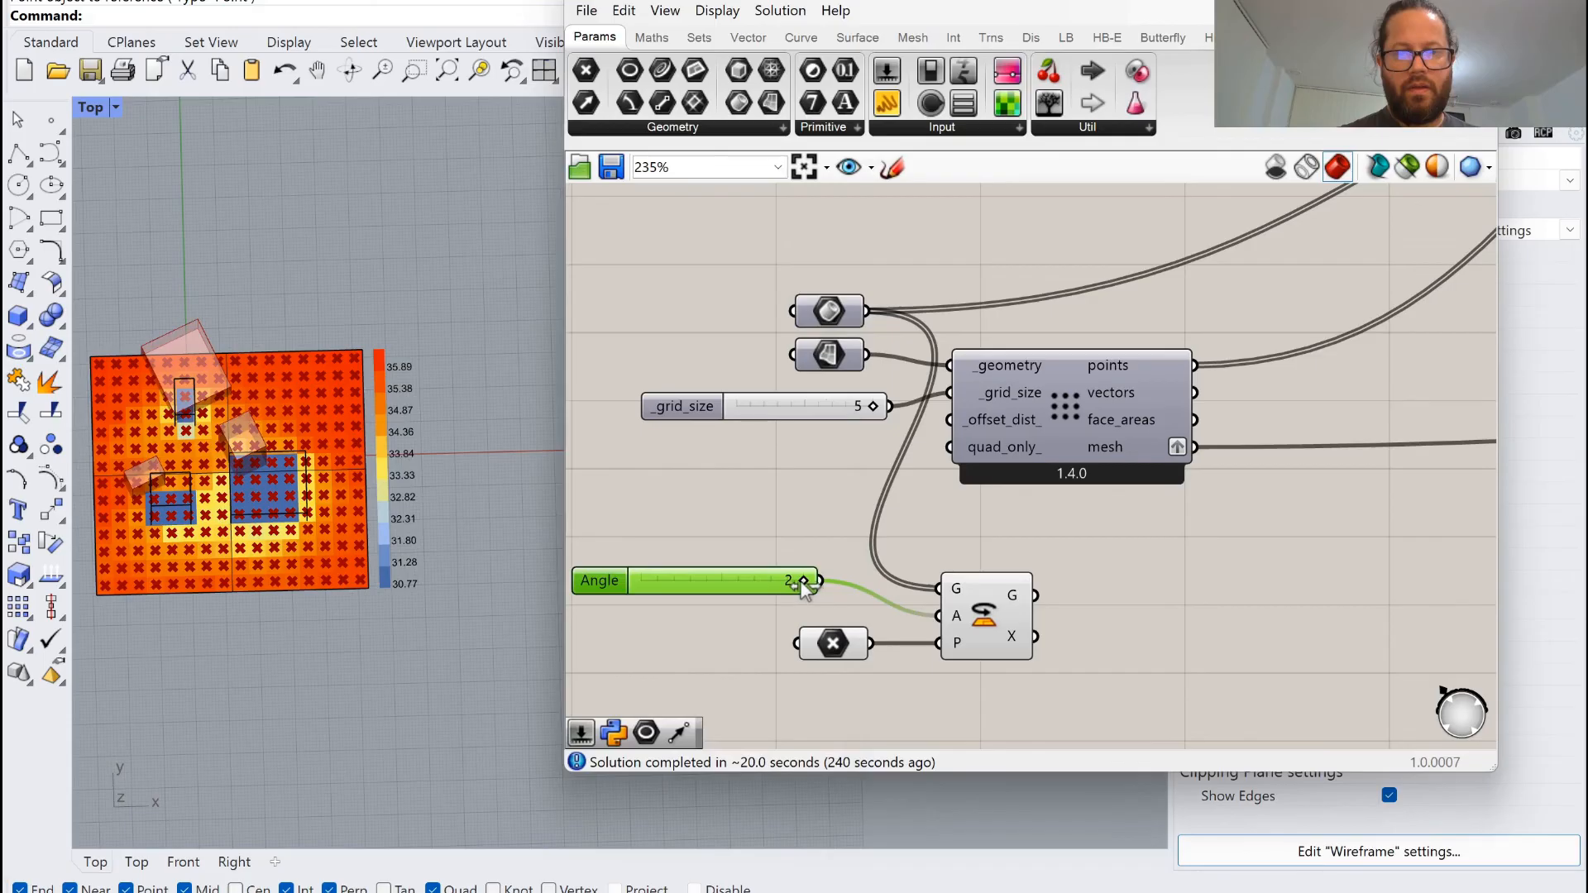
pyautogui.moveTo(803, 583); pyautogui.dragTo(722, 580)
pyautogui.click(624, 584)
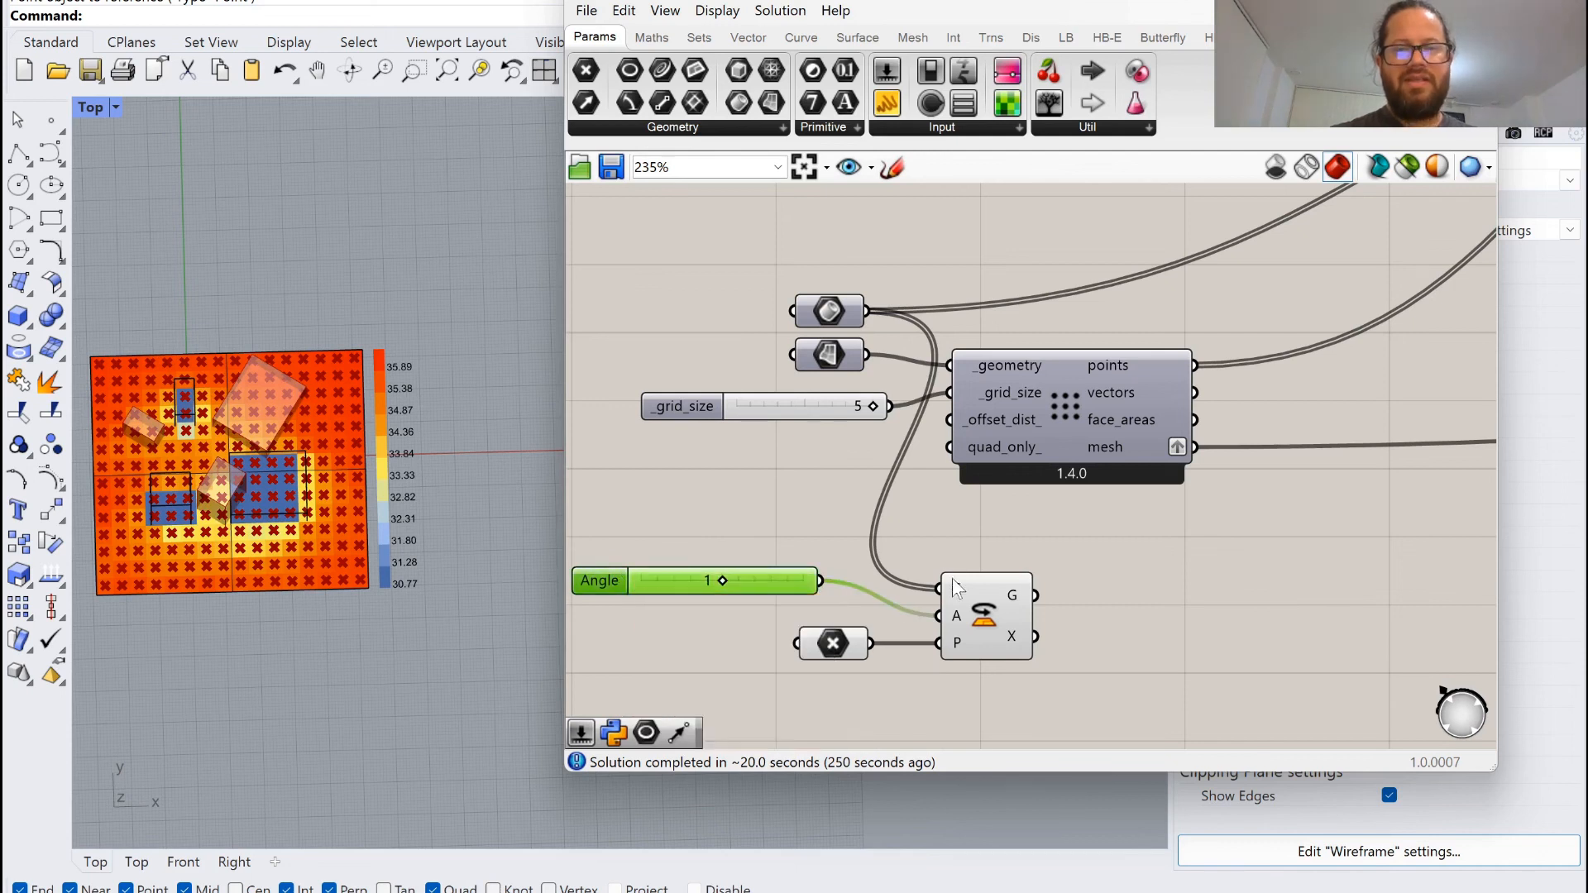